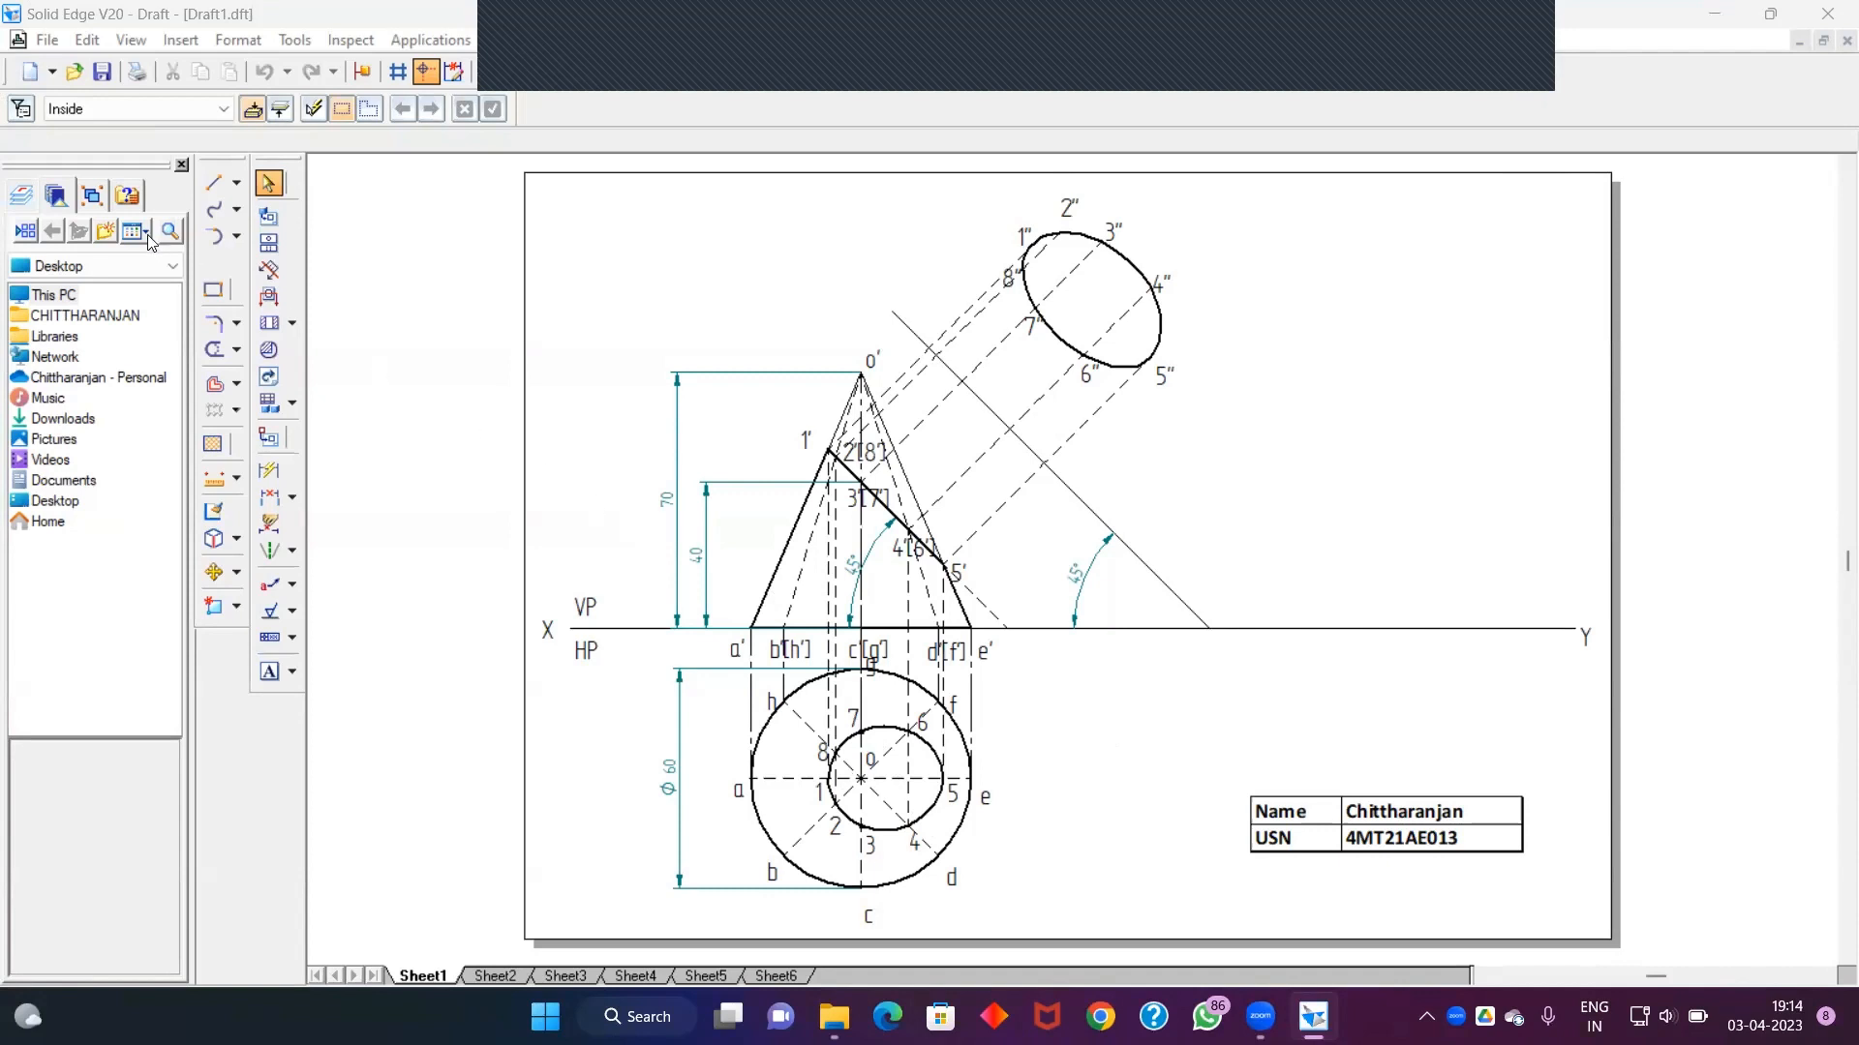
Create a new draft document from the Normal.dft template
{"action": "left_click", "coordinate": [43, 40]}
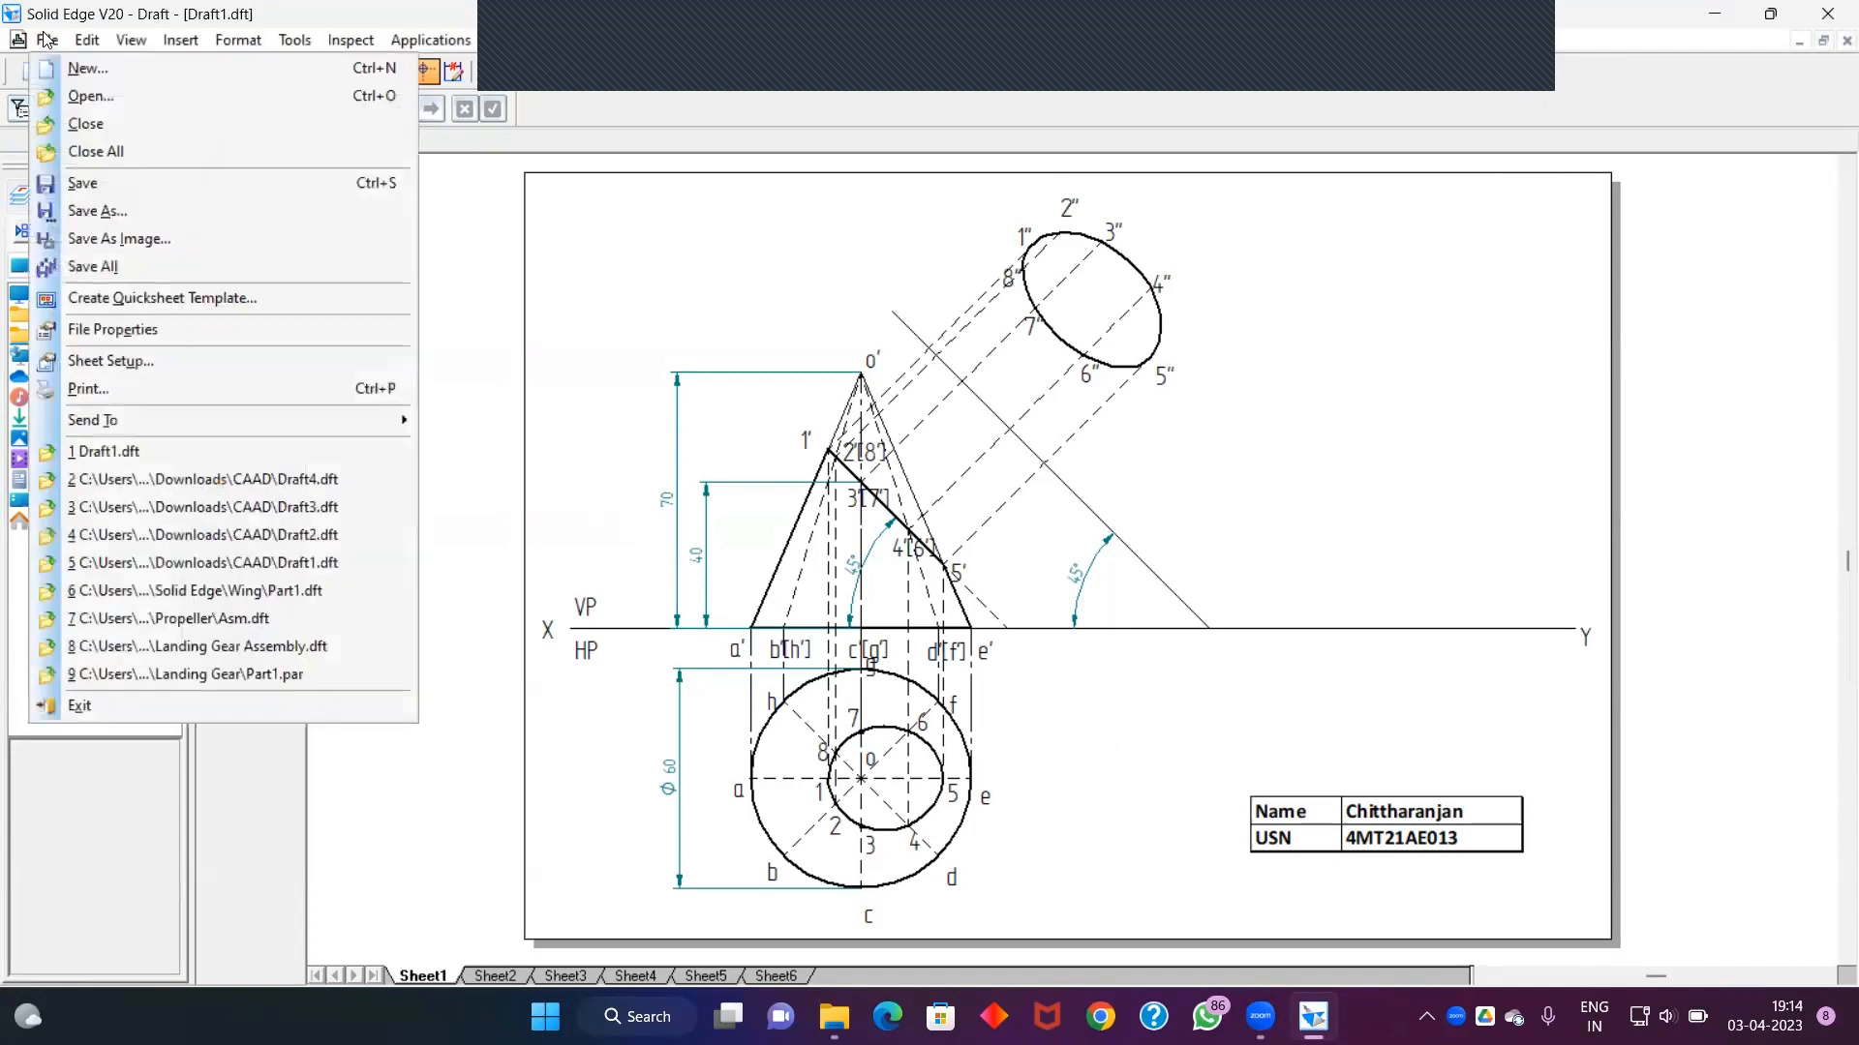
{"action": "left_click", "coordinate": [82, 68]}
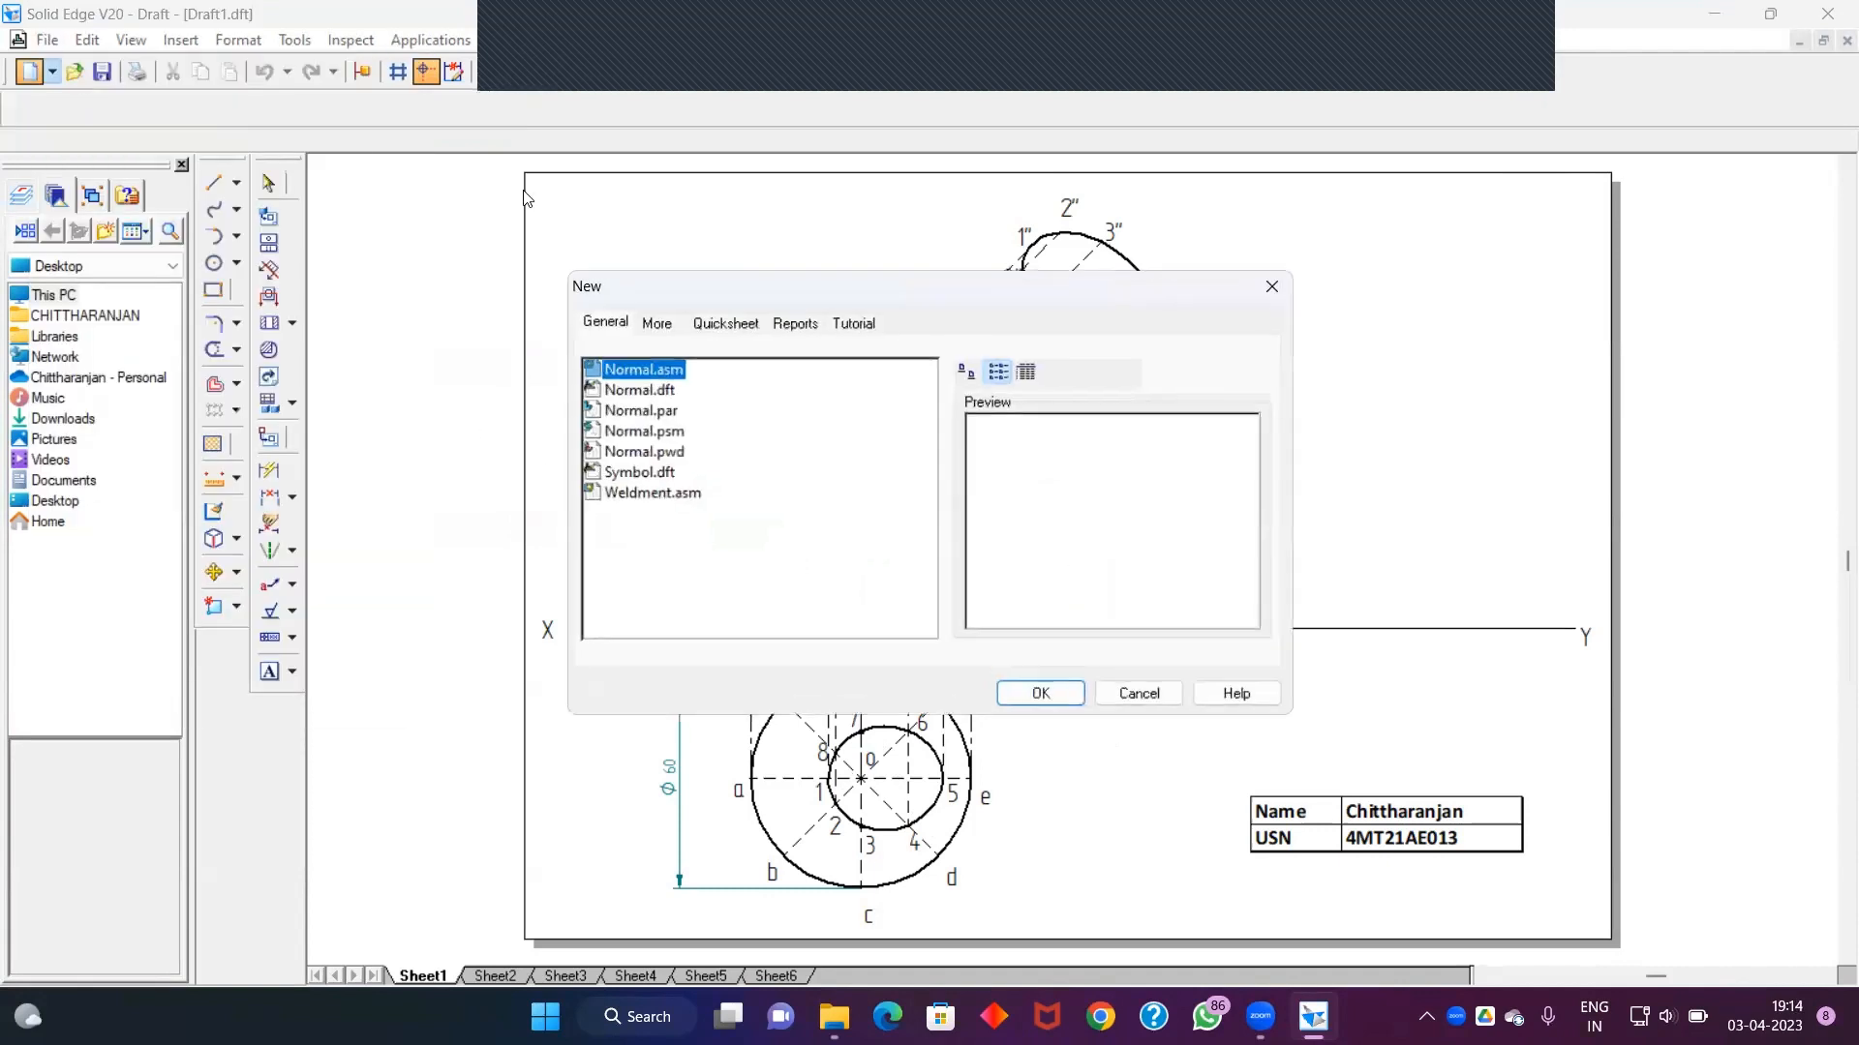
{"action": "left_click", "coordinate": [640, 391]}
{"action": "left_click", "coordinate": [1045, 693]}
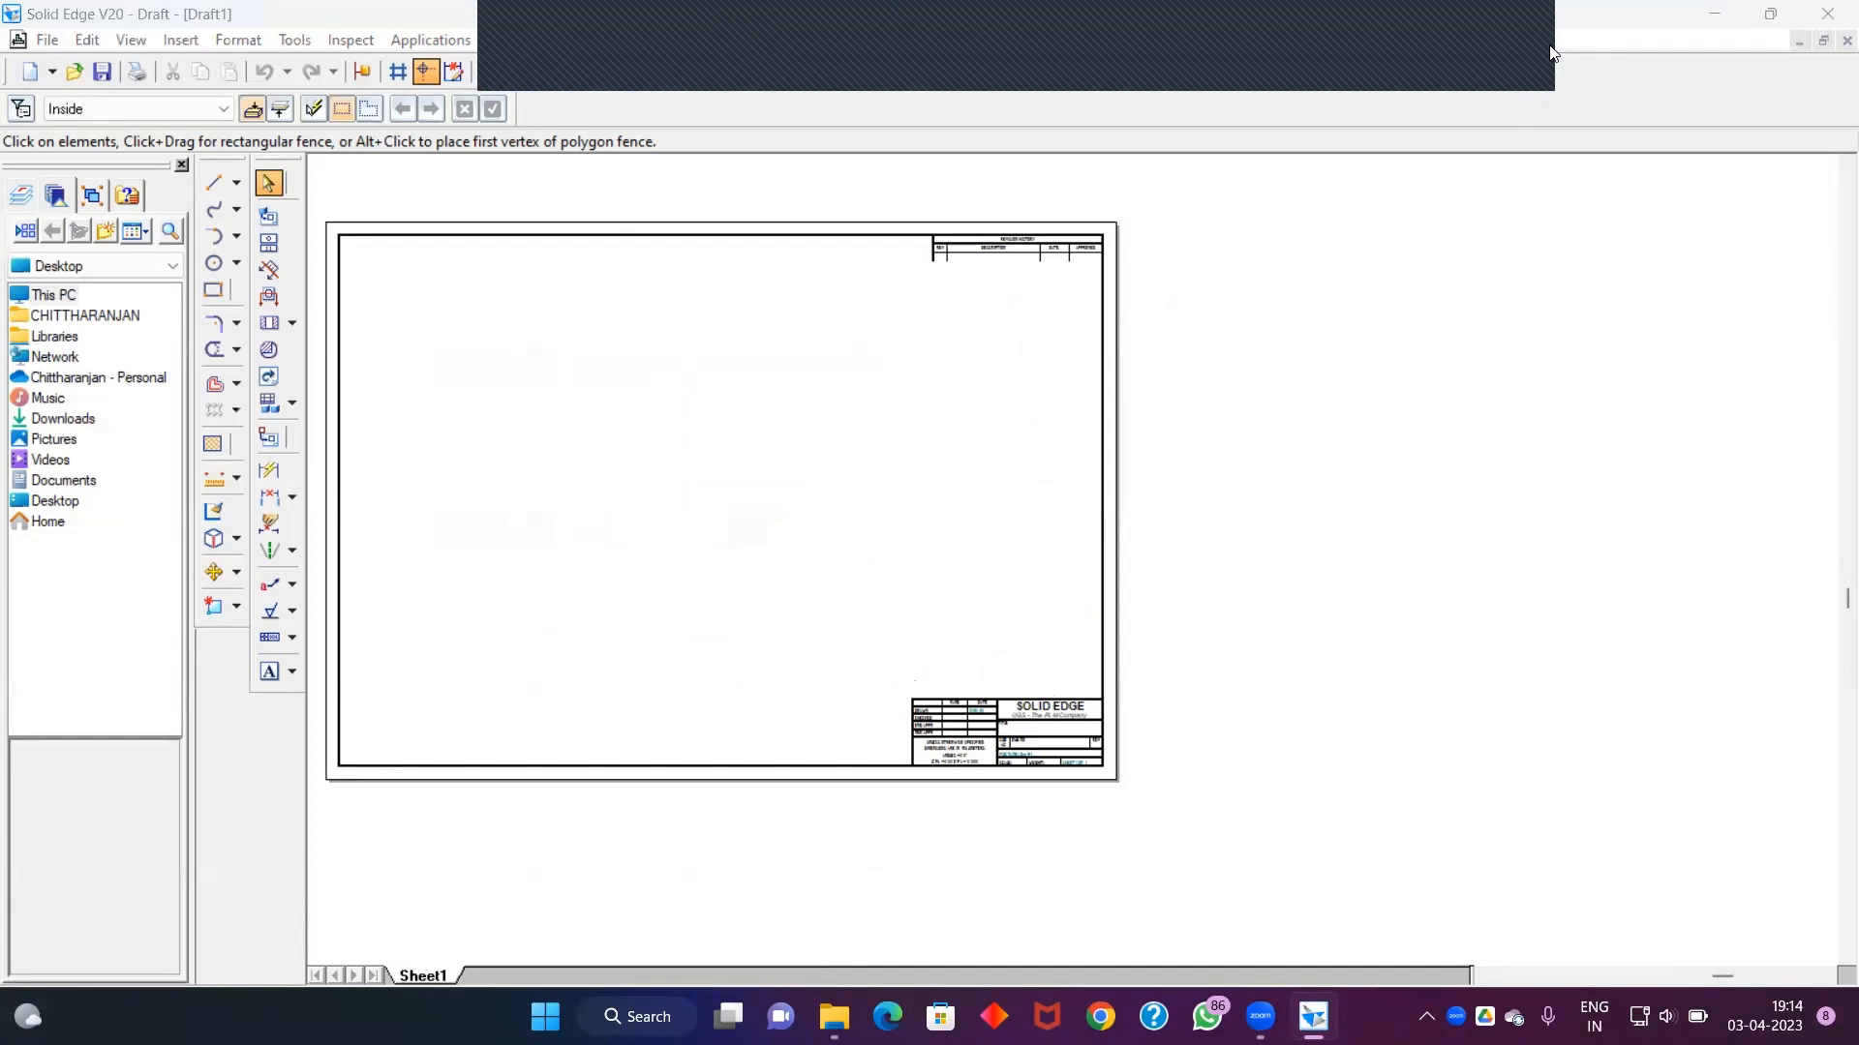
Set Sheet1's background to A4-Sheet with Show background turned off, and save these sheet settings as defaults
{"action": "right_click", "coordinate": [439, 977]}
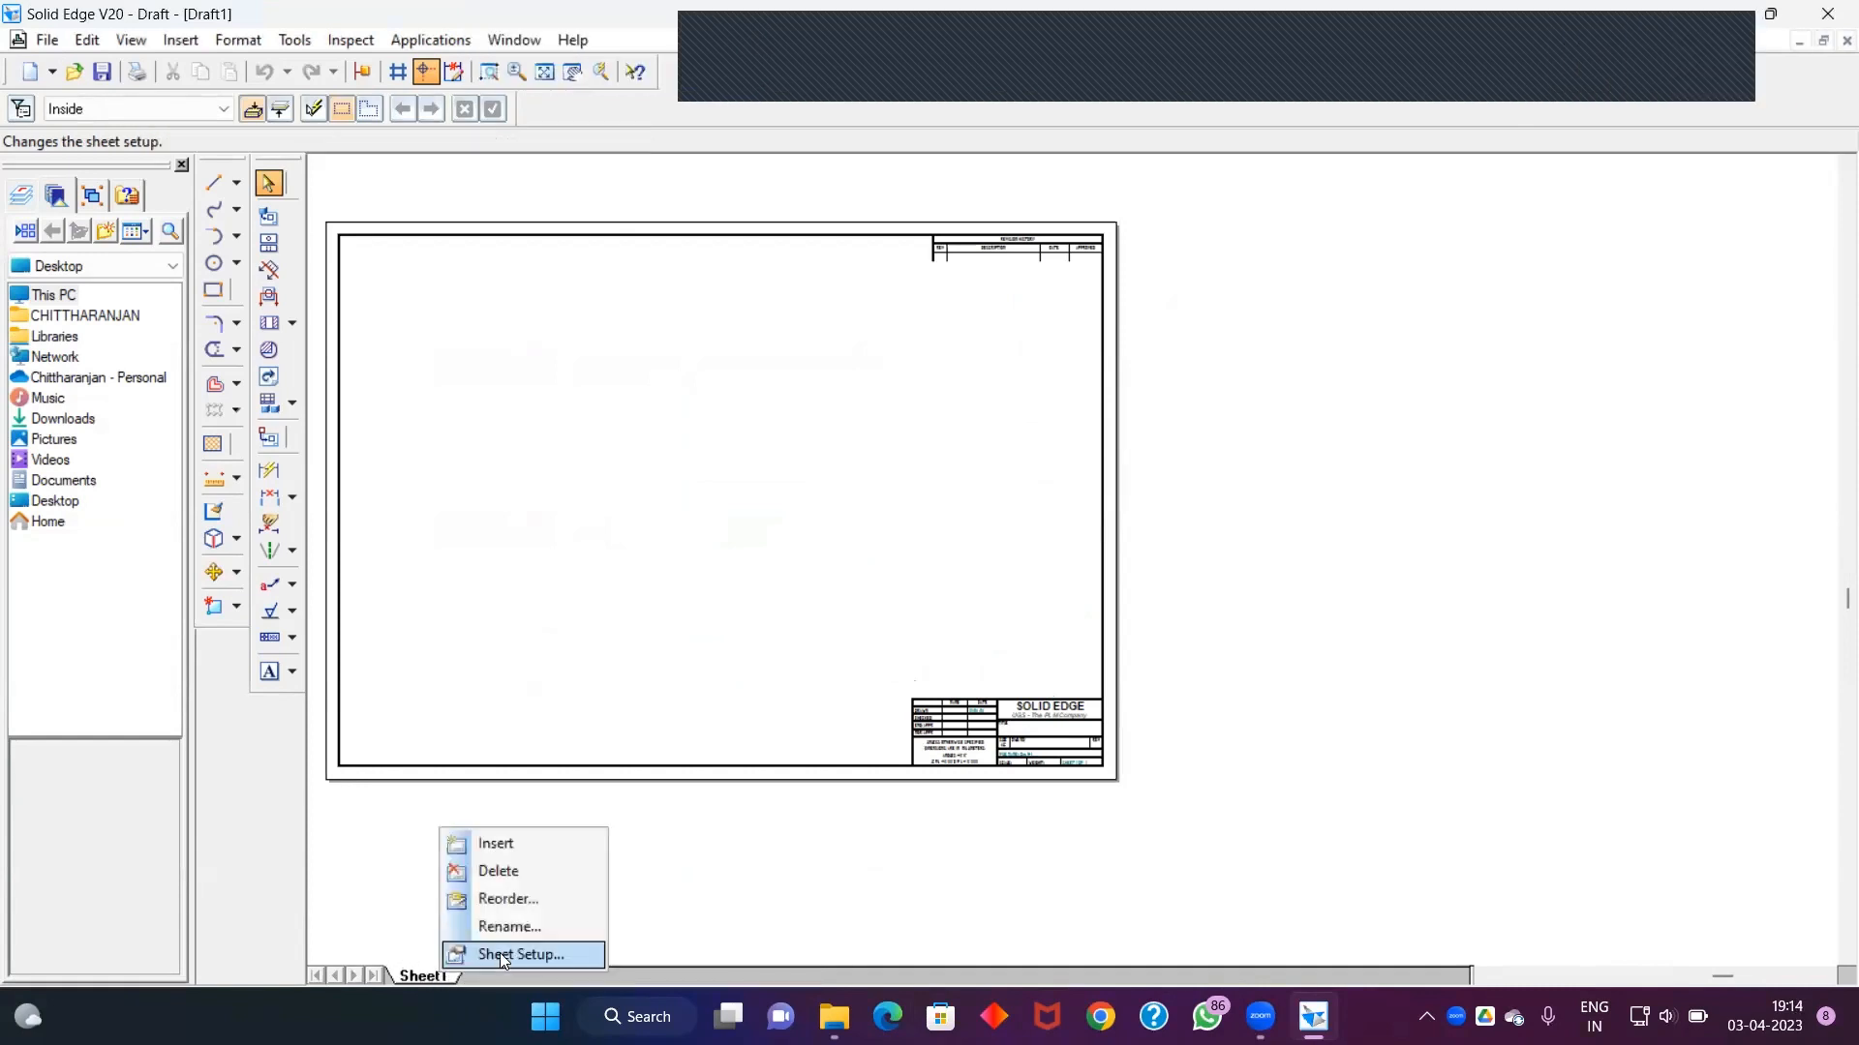
{"action": "left_click", "coordinate": [499, 951]}
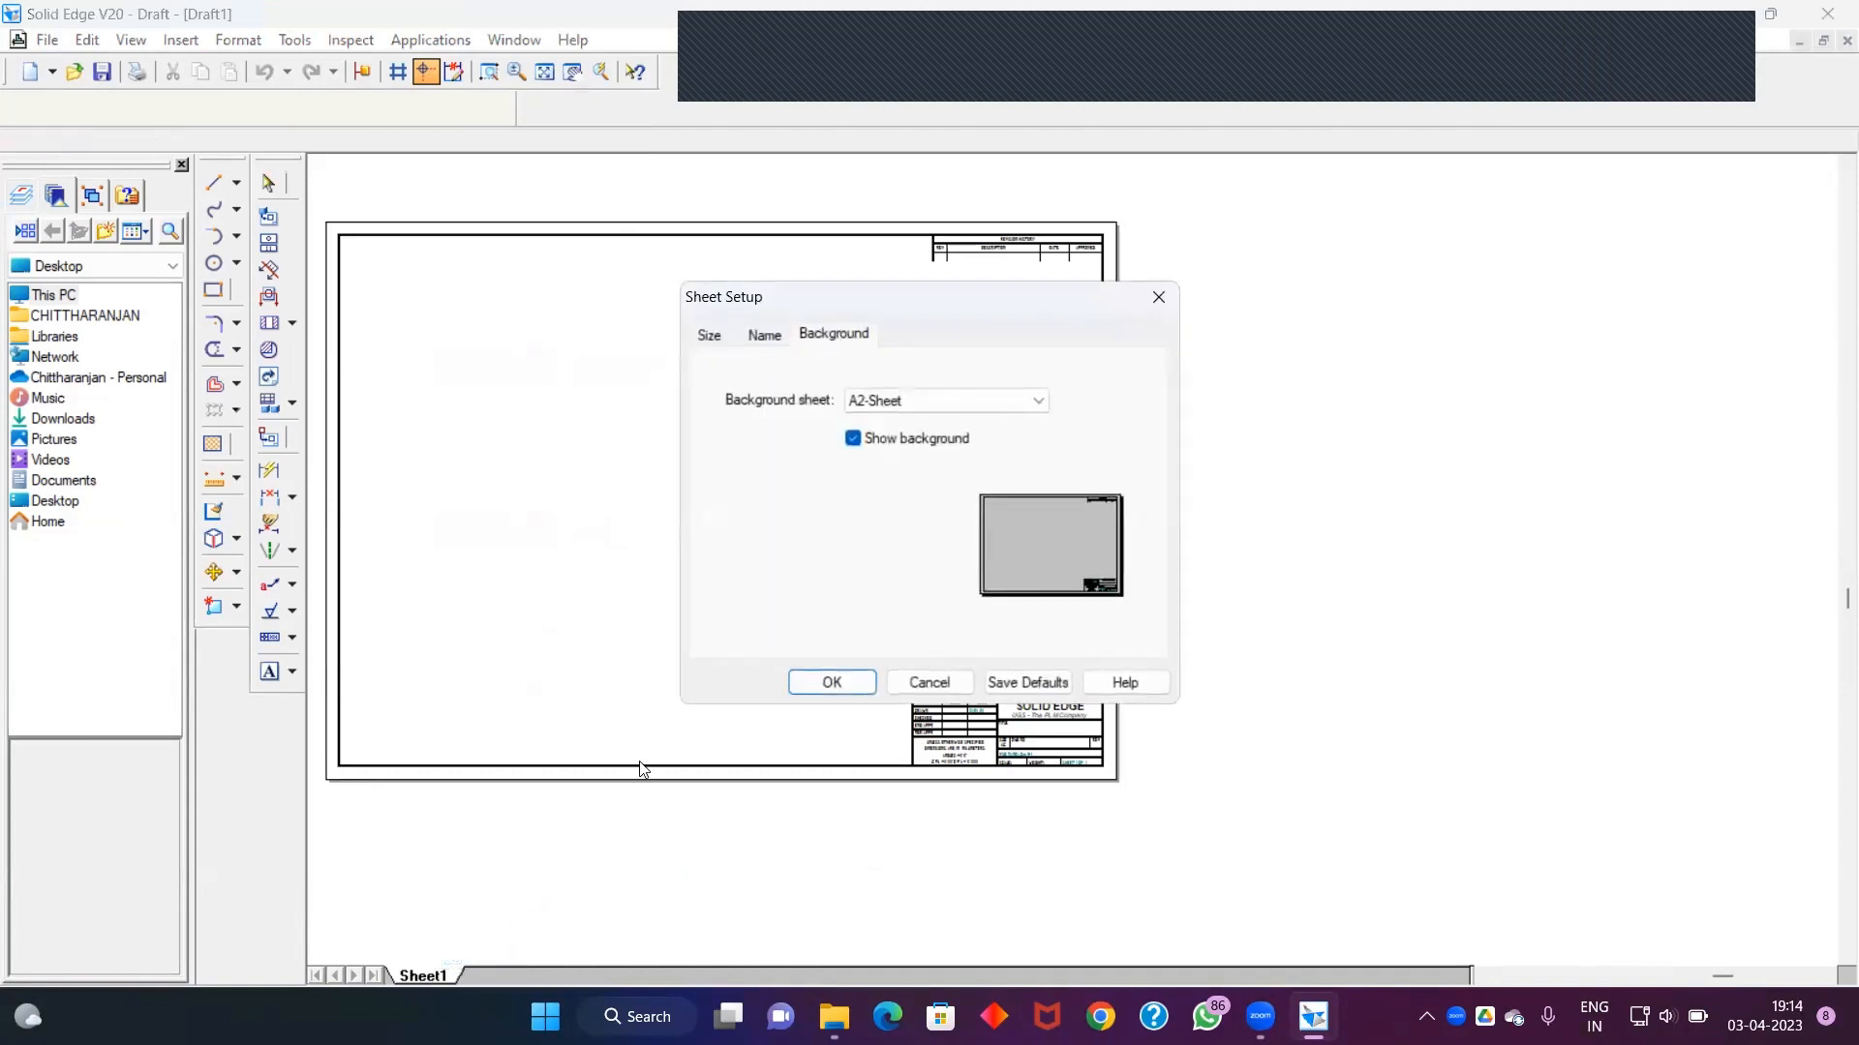
{"action": "left_click", "coordinate": [931, 401]}
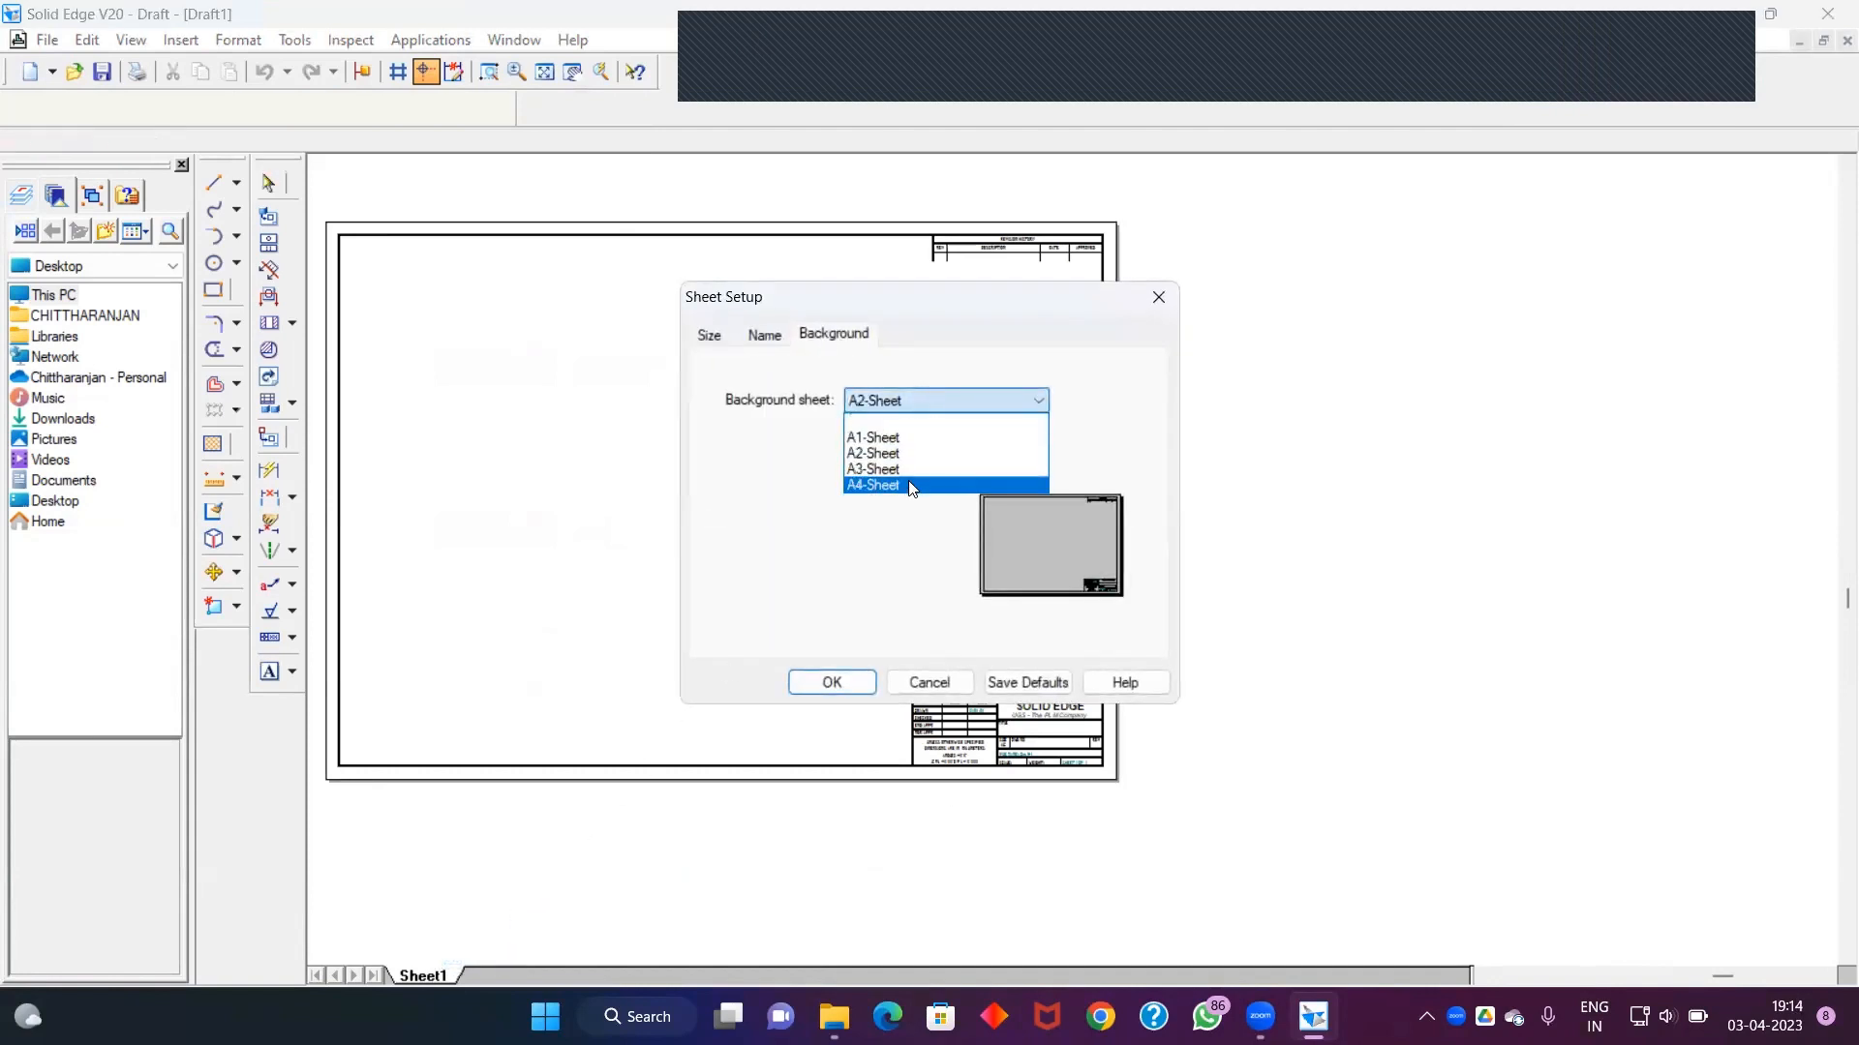
{"action": "left_click", "coordinate": [876, 485]}
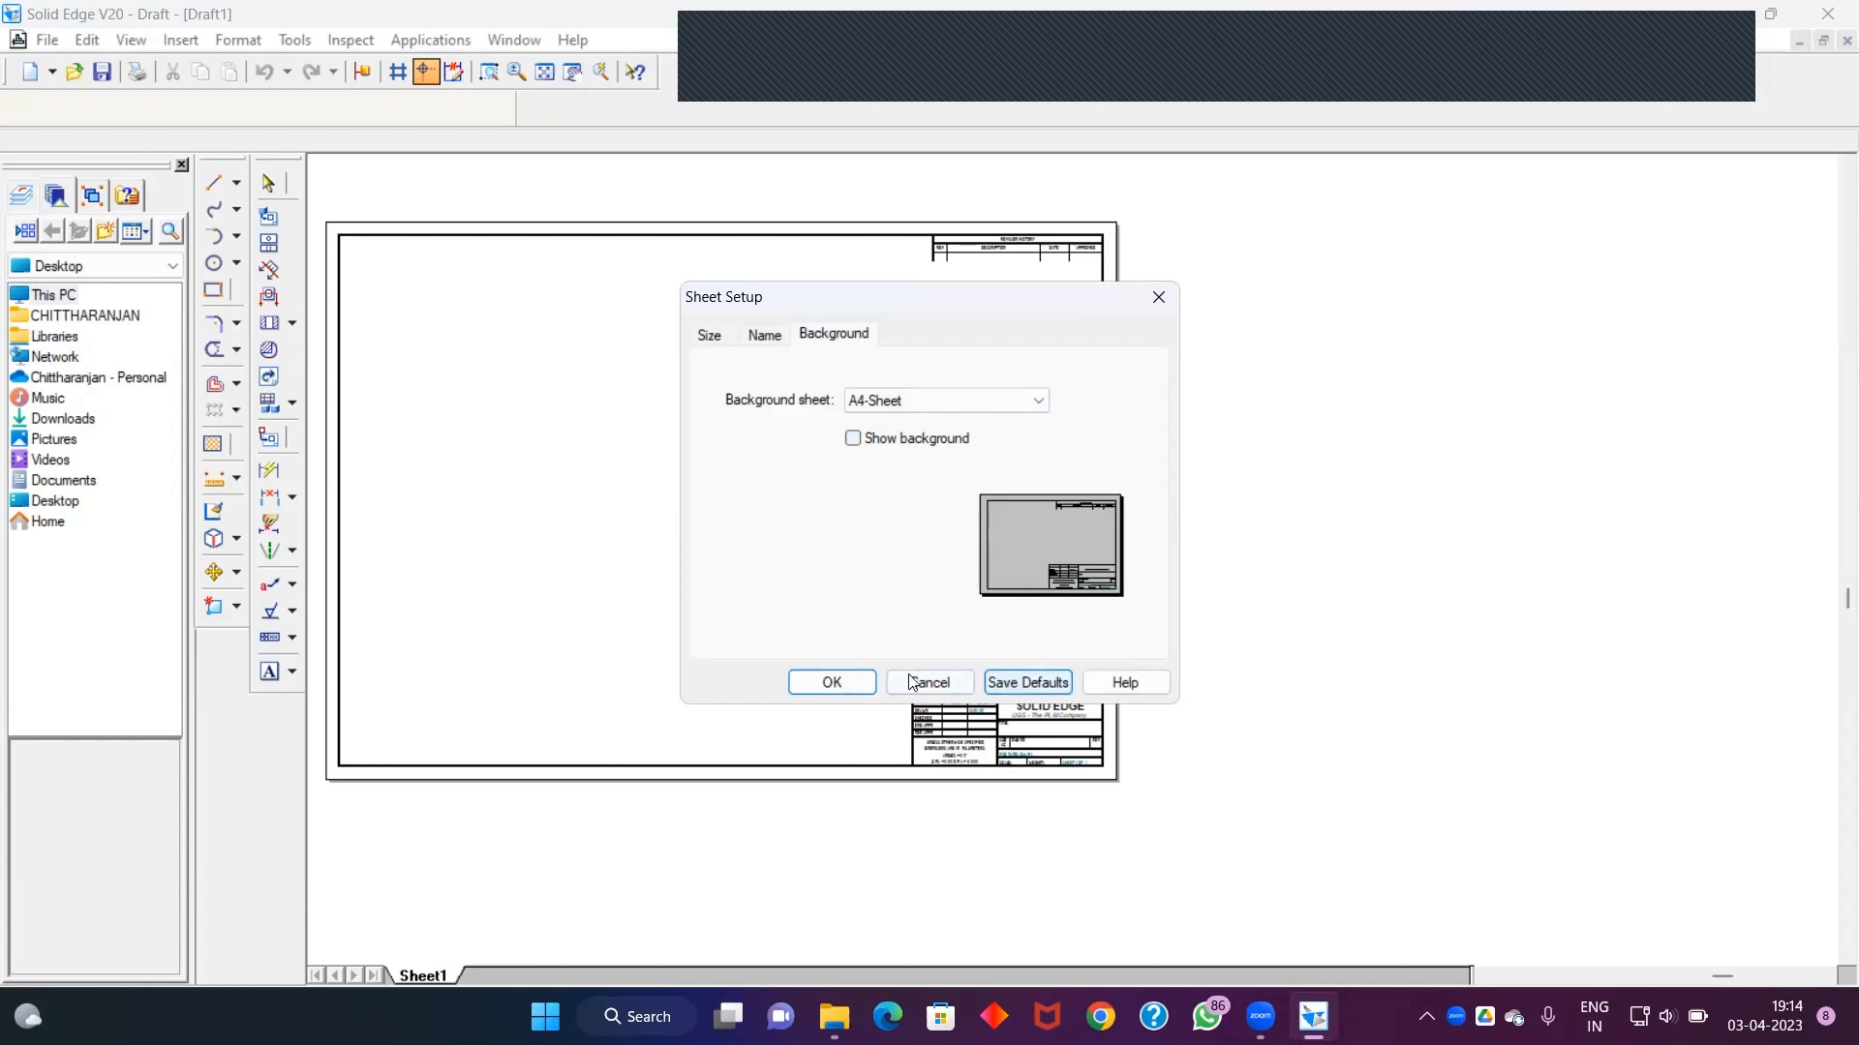
{"action": "left_click", "coordinate": [830, 683]}
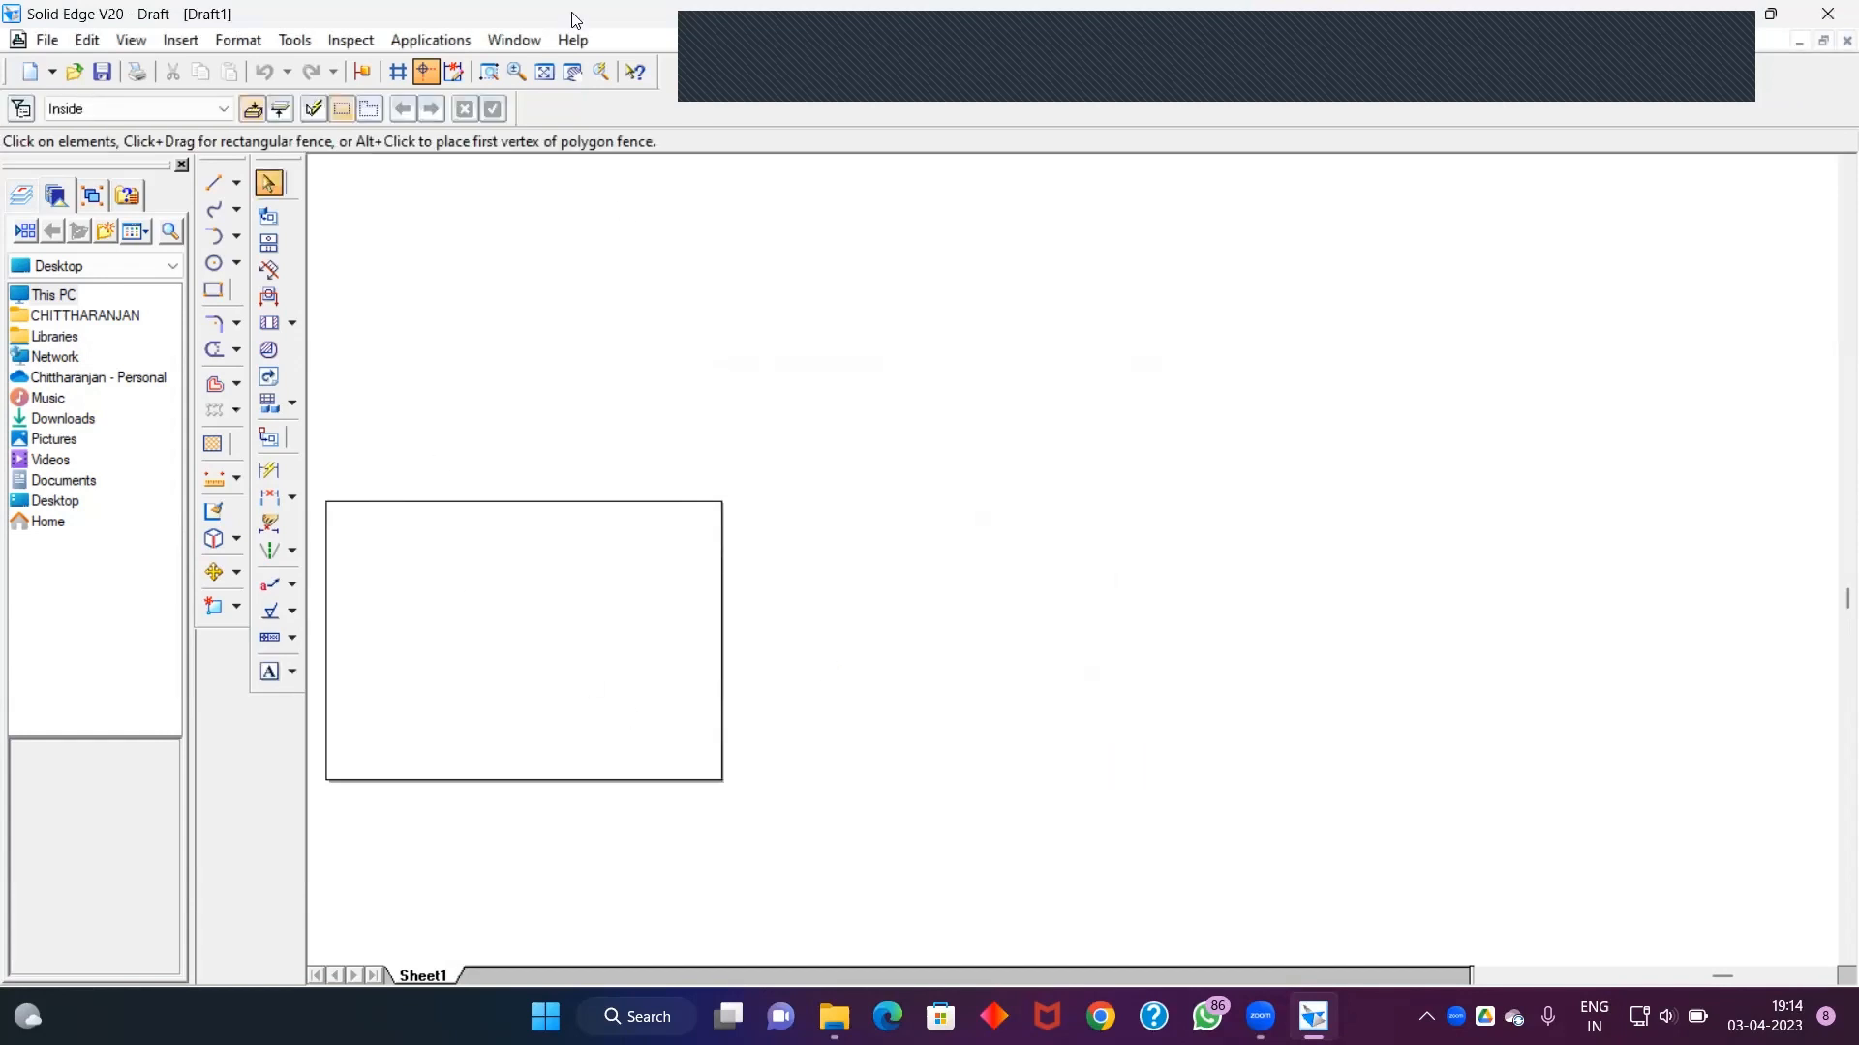
{"action": "left_click", "coordinate": [545, 72]}
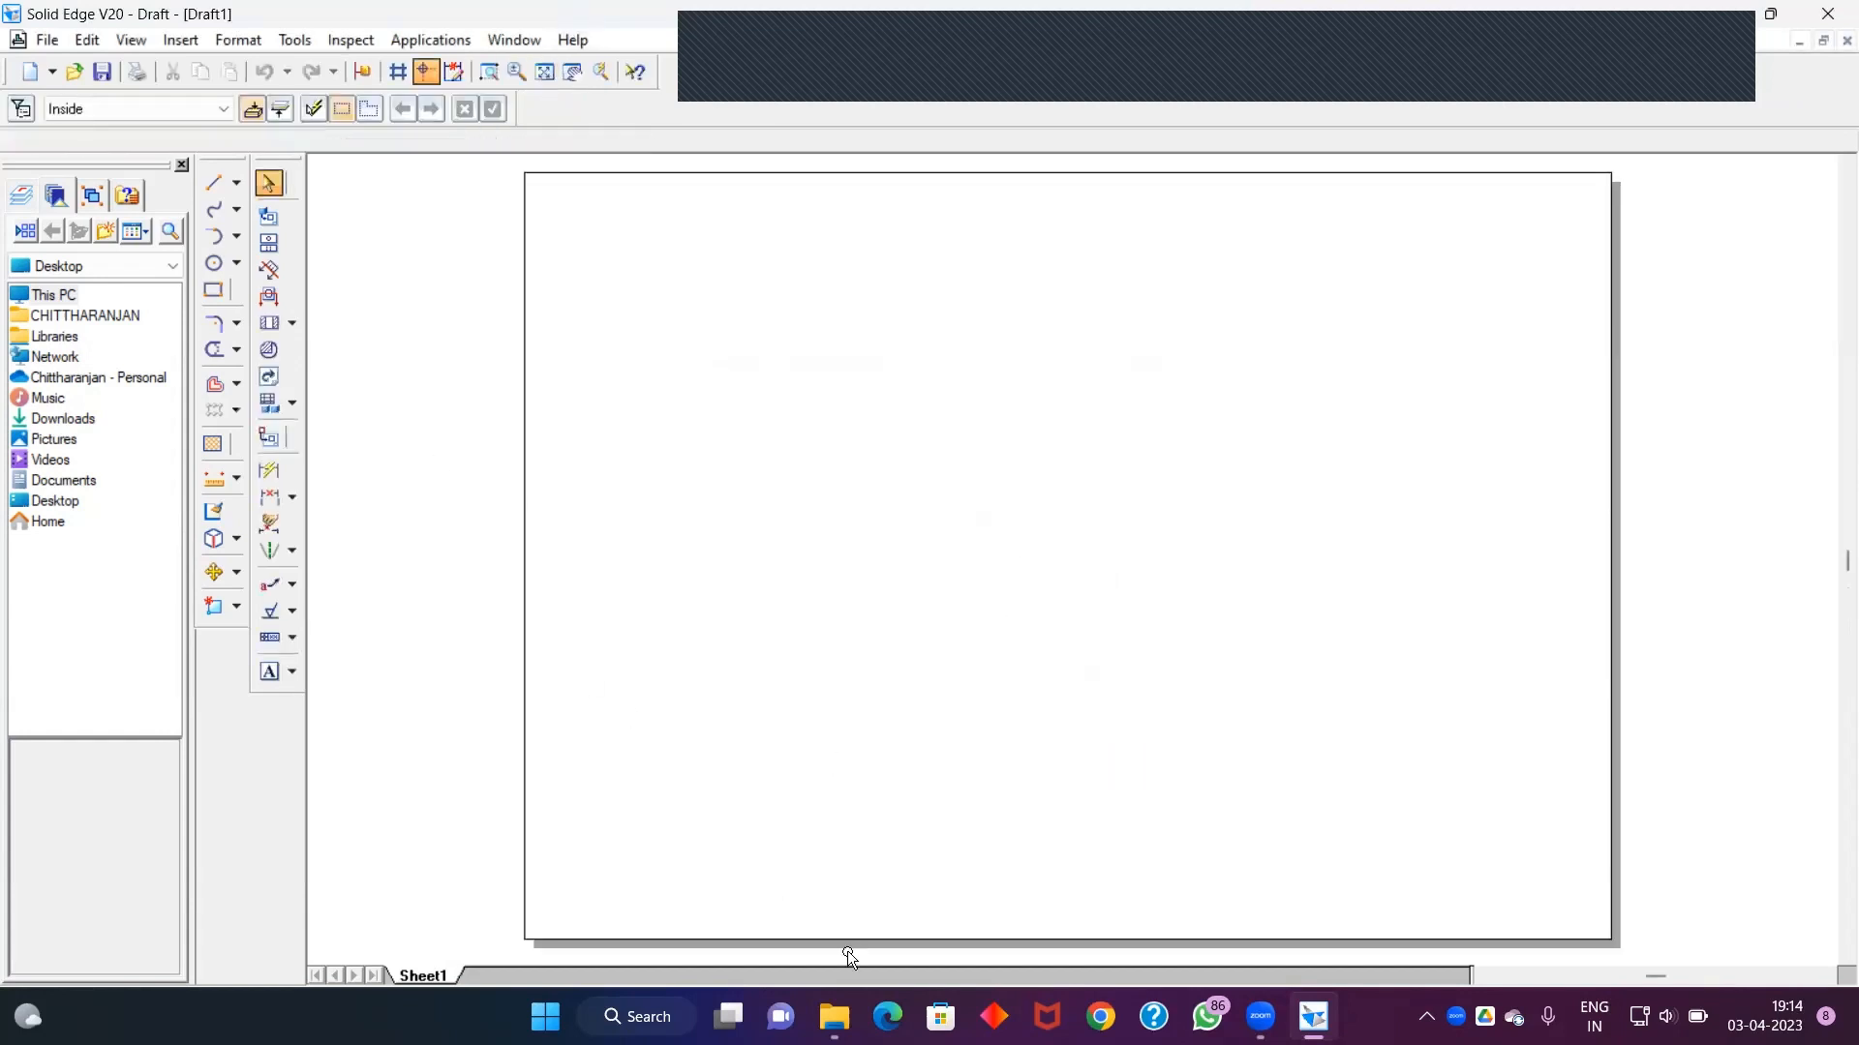
Draw a horizontal reference line across the middle of the sheet, using the continuous line type and 0.35 mm width
{"action": "mouse_move", "coordinate": [1312, 1016]}
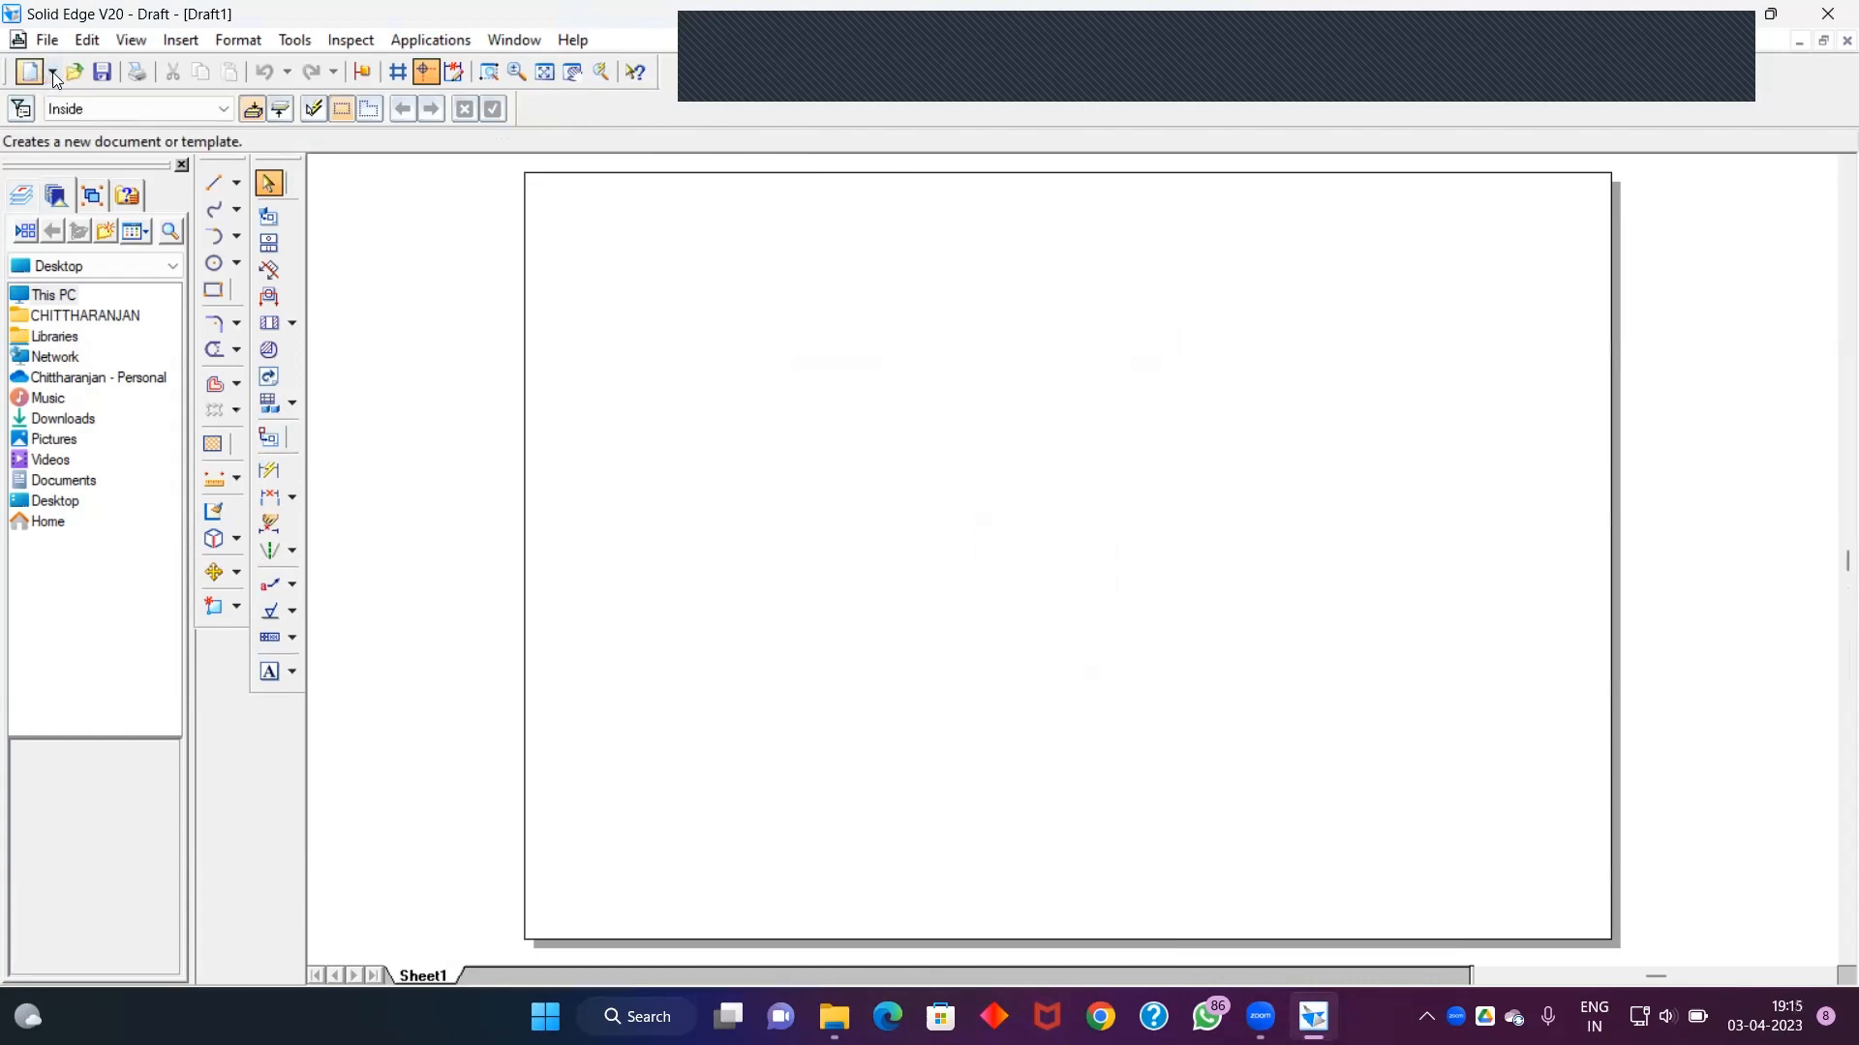
{"action": "left_click", "coordinate": [213, 182]}
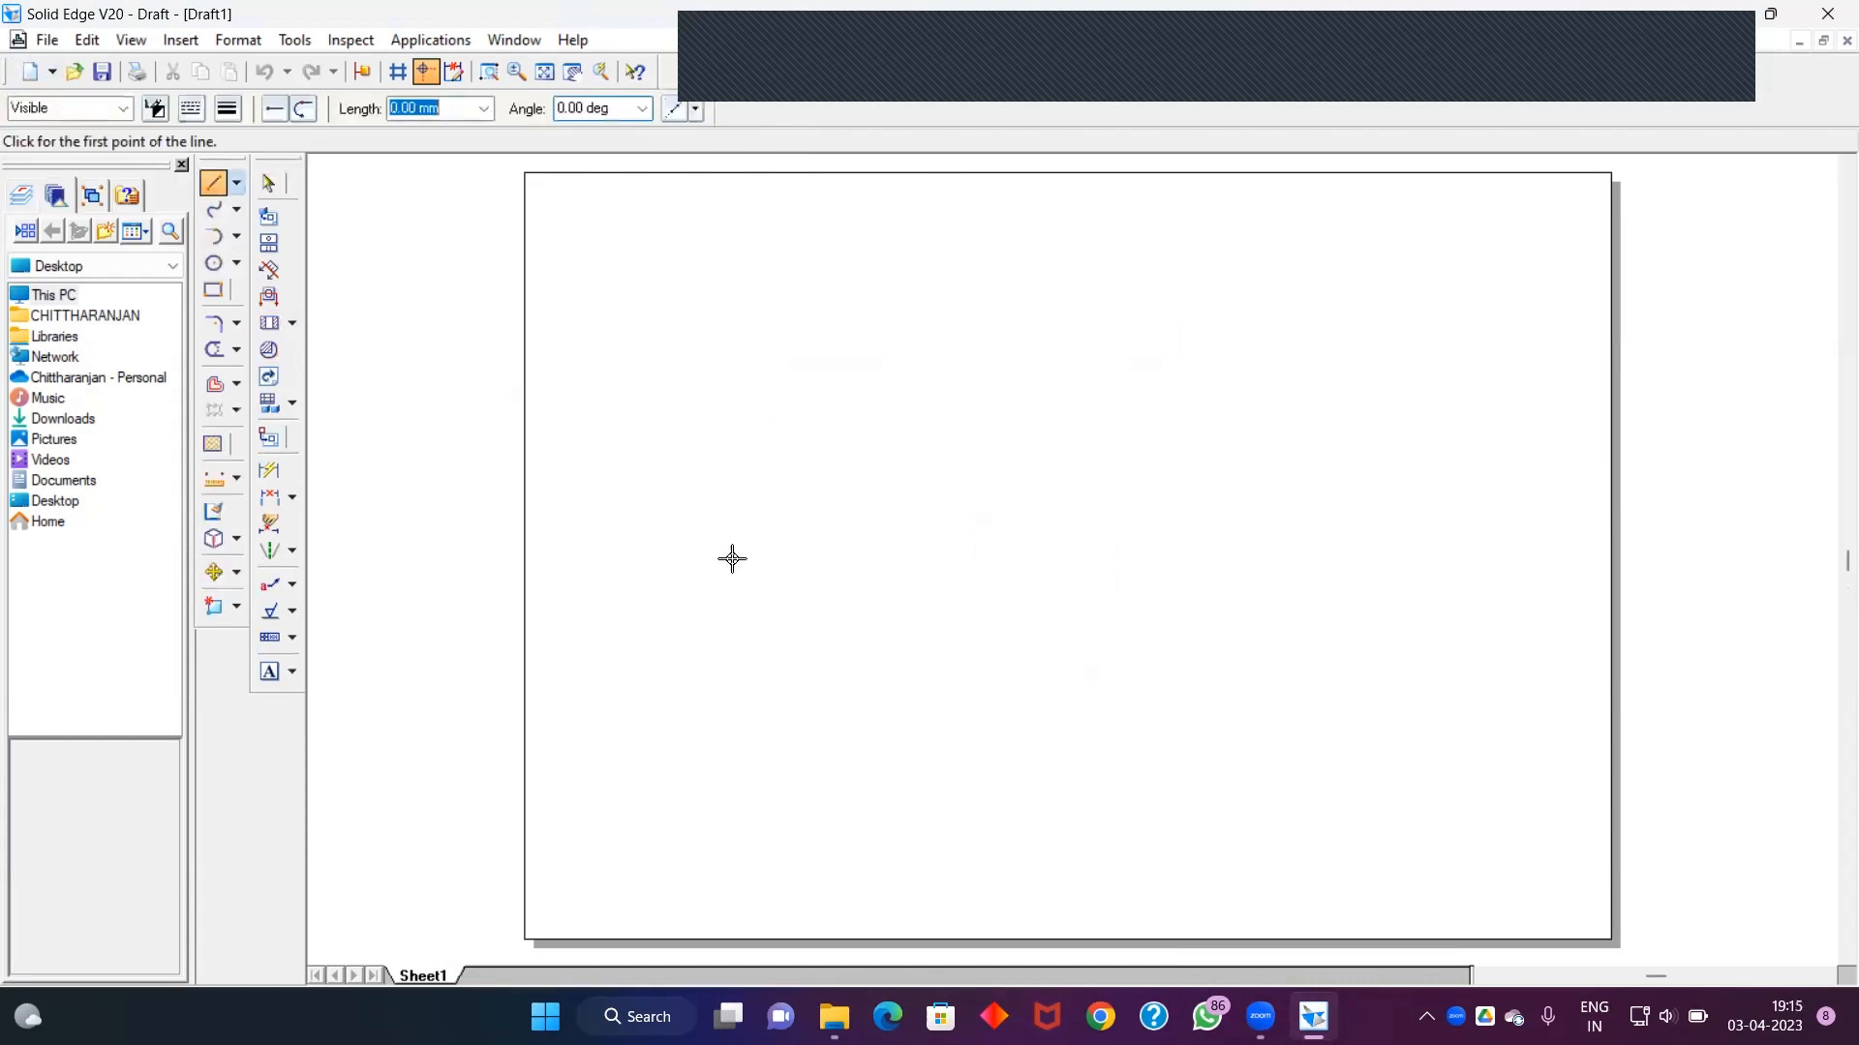
{"action": "left_click", "coordinate": [228, 111]}
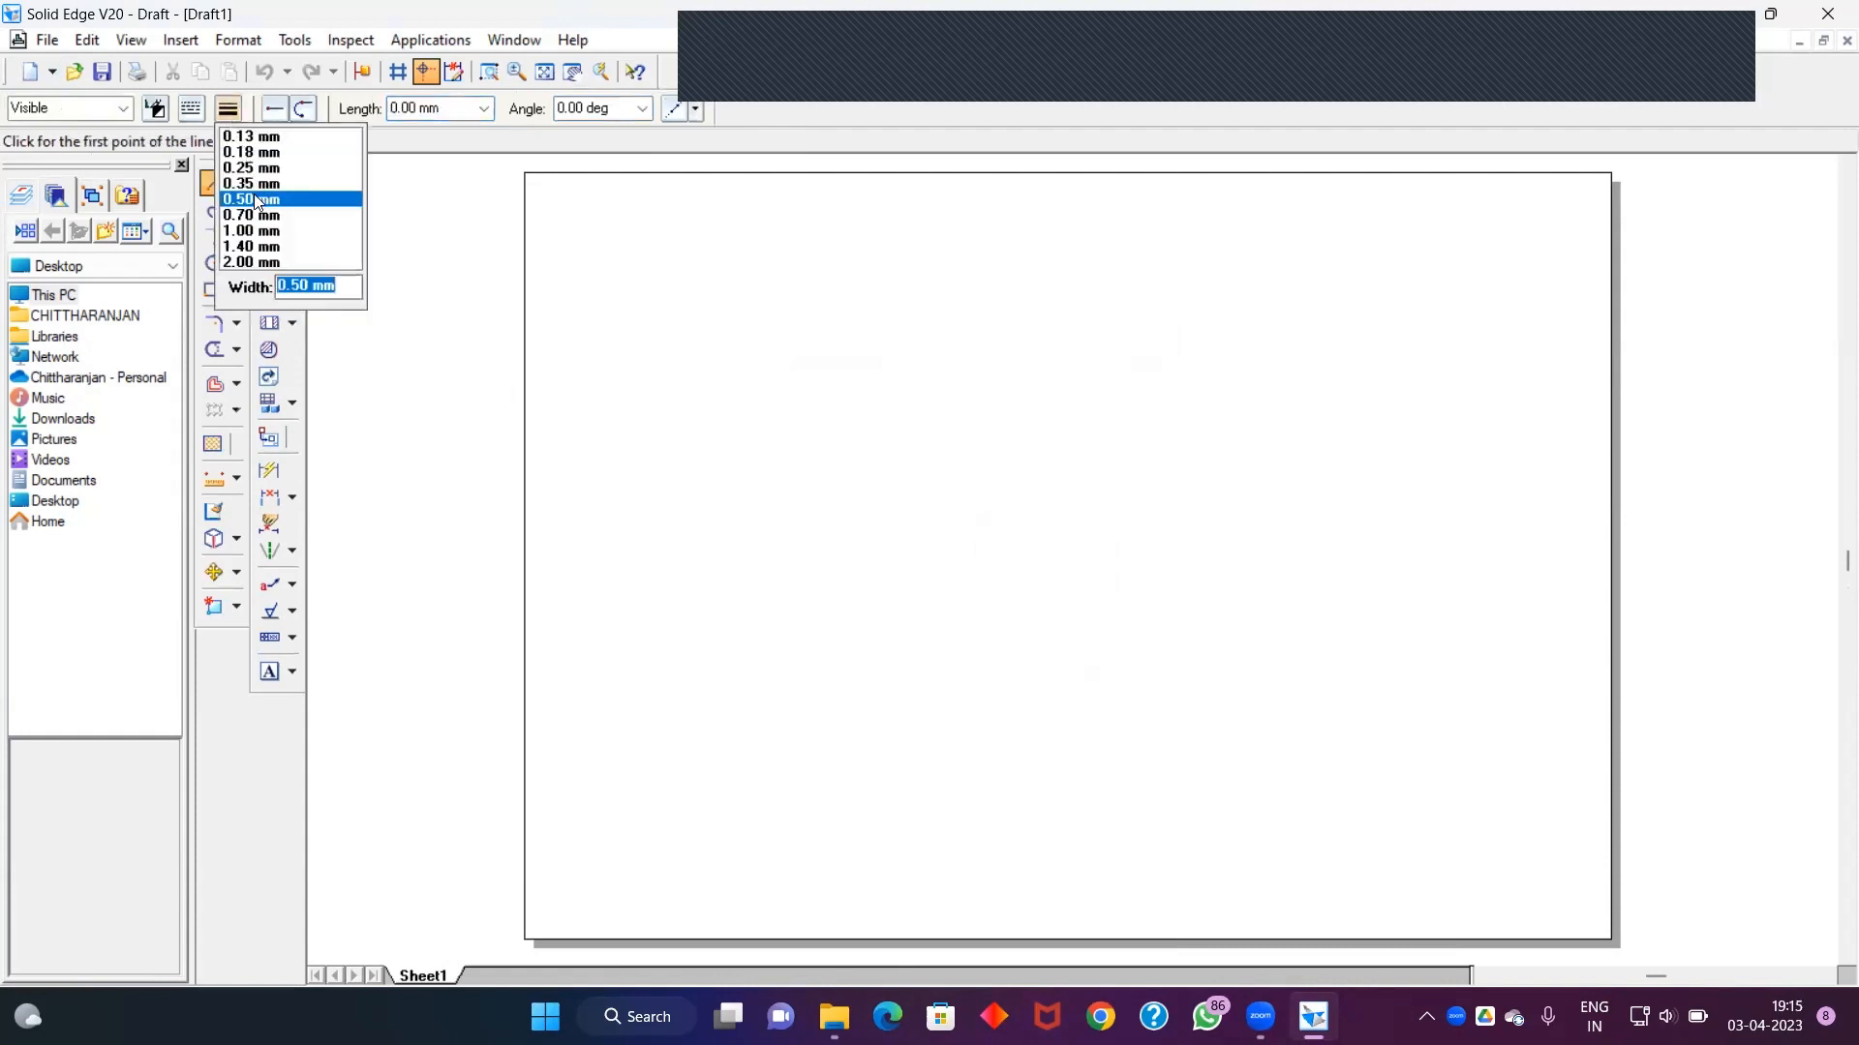
{"action": "left_click", "coordinate": [246, 182]}
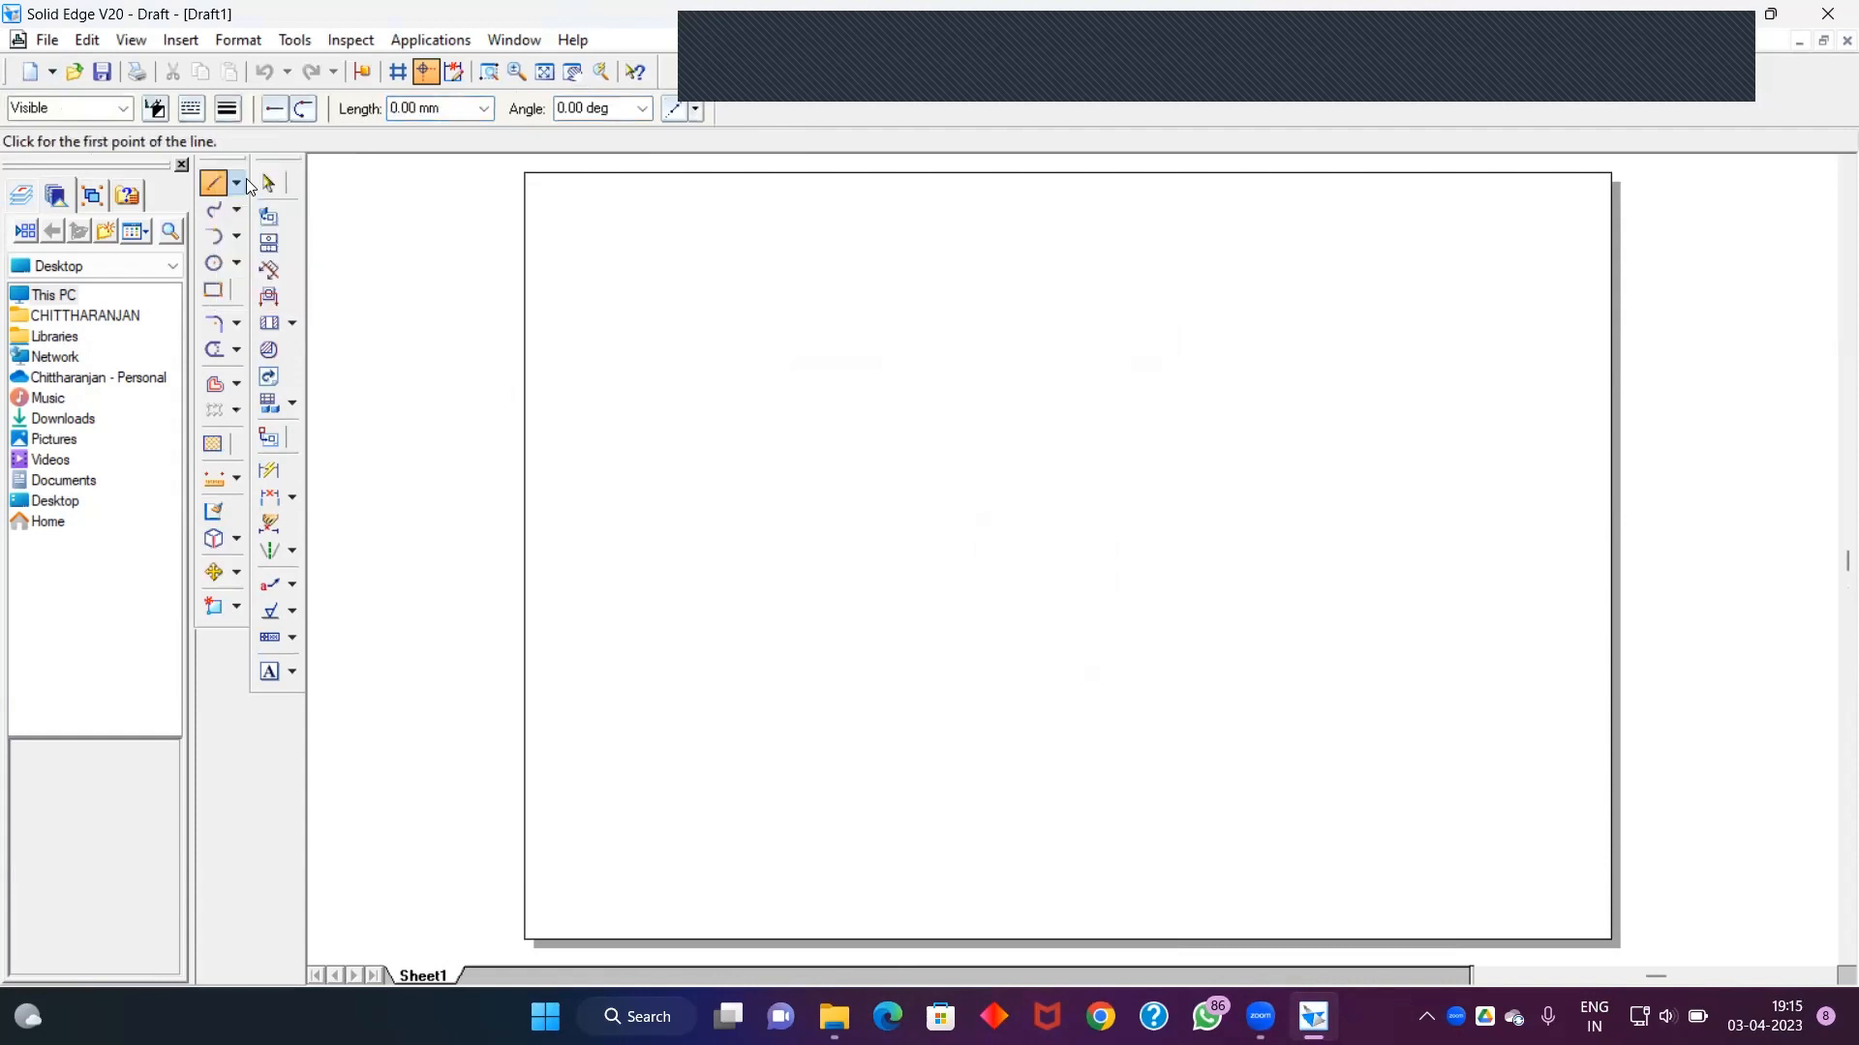
{"action": "left_click", "coordinate": [192, 109]}
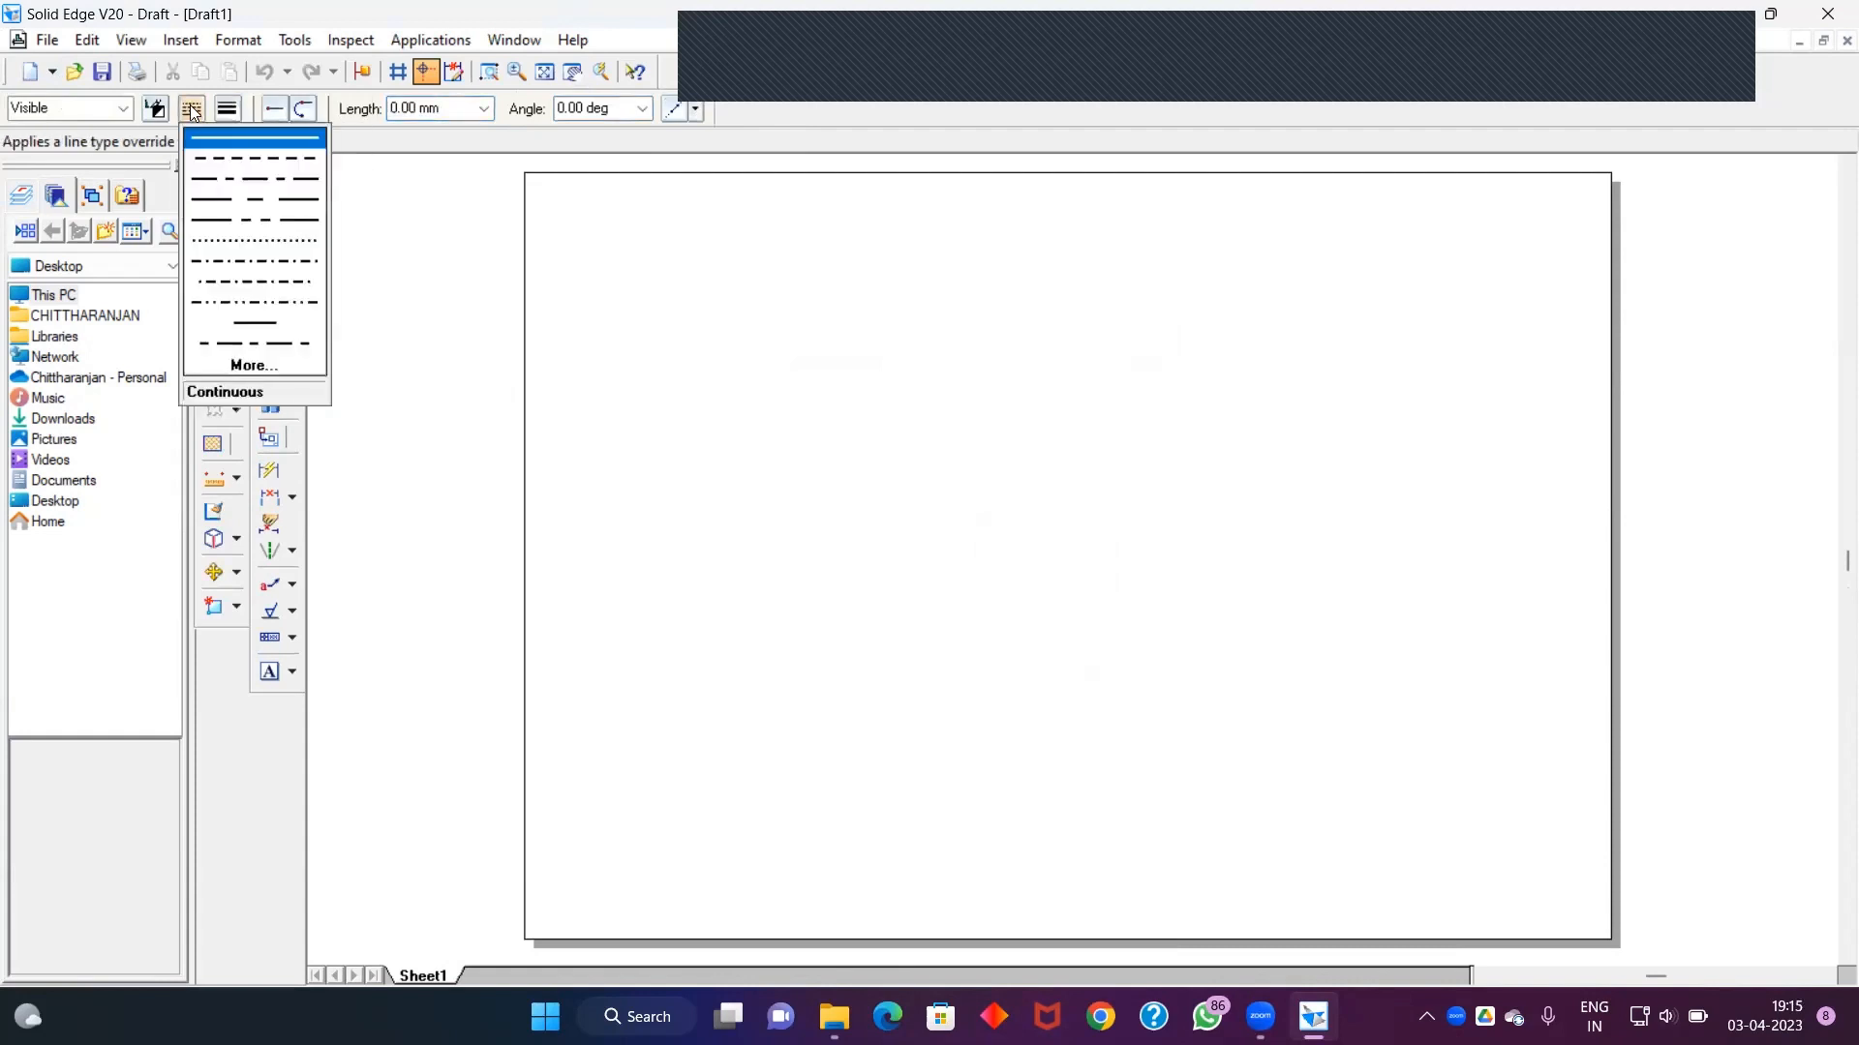
{"action": "left_click", "coordinate": [233, 142]}
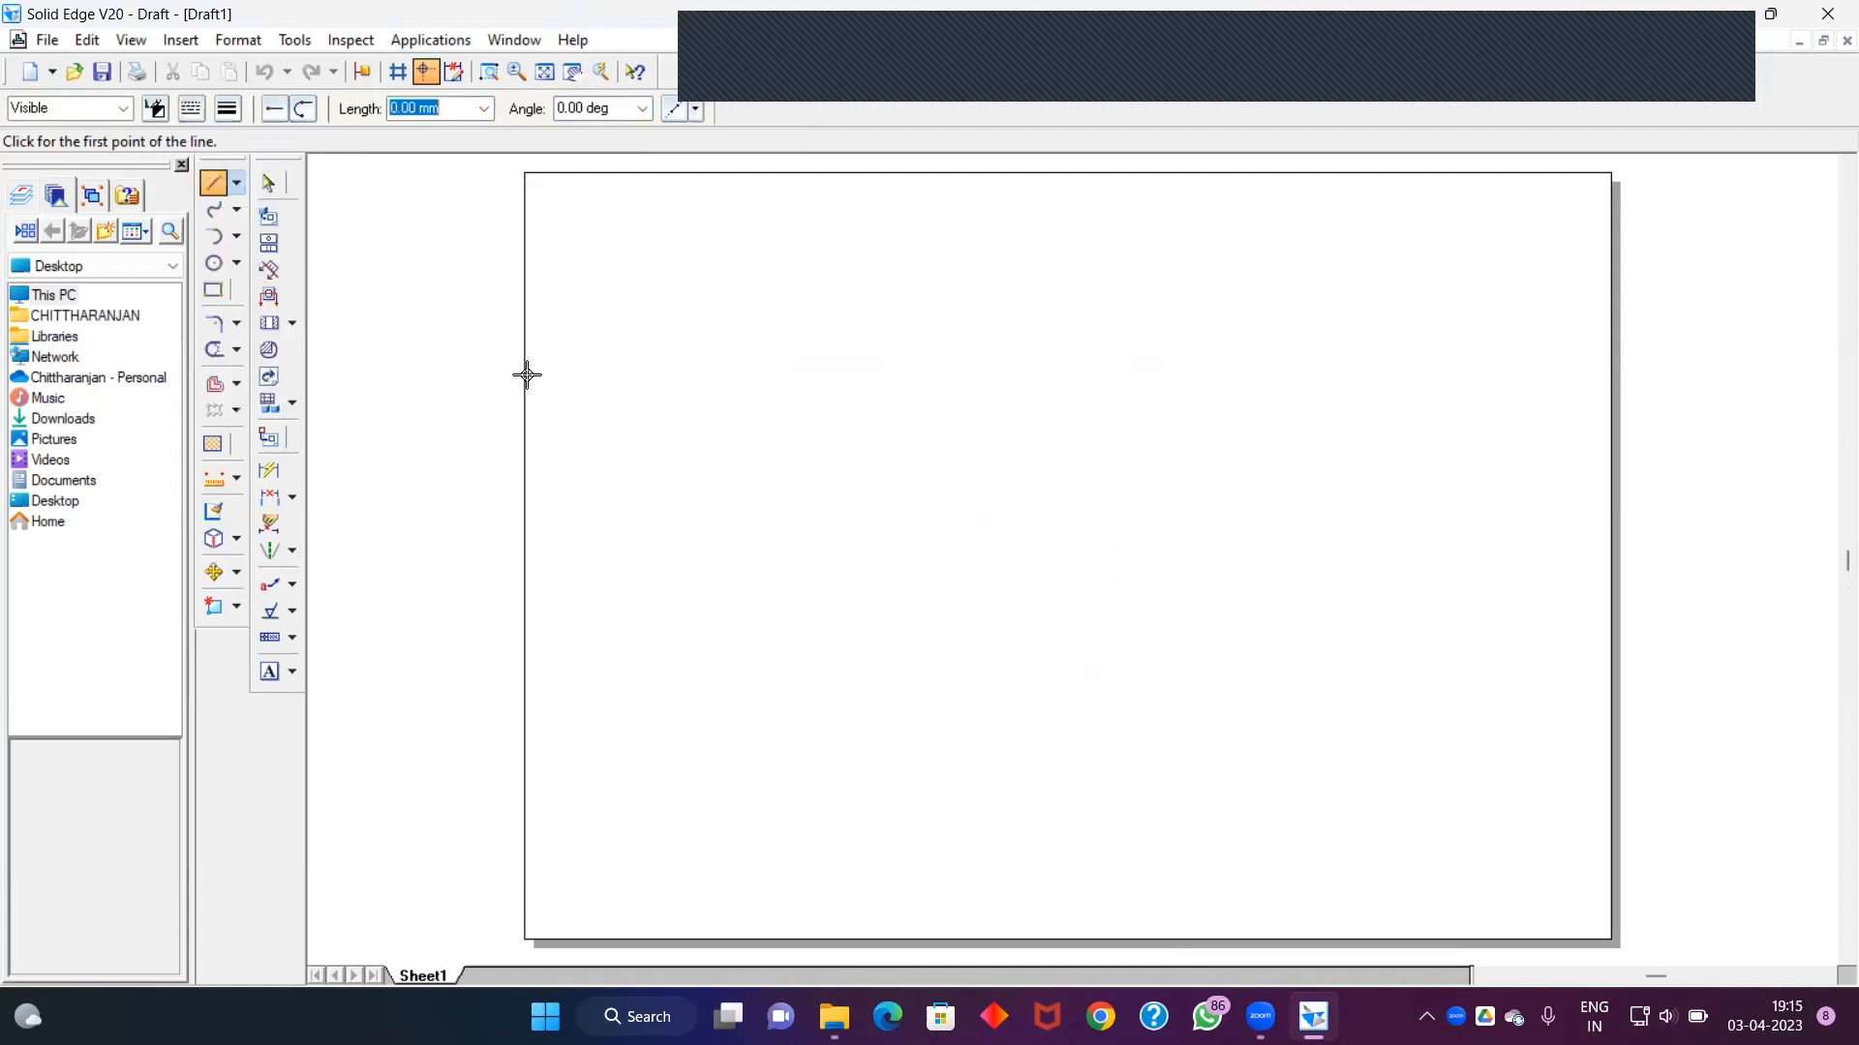
{"action": "left_click", "coordinate": [575, 541]}
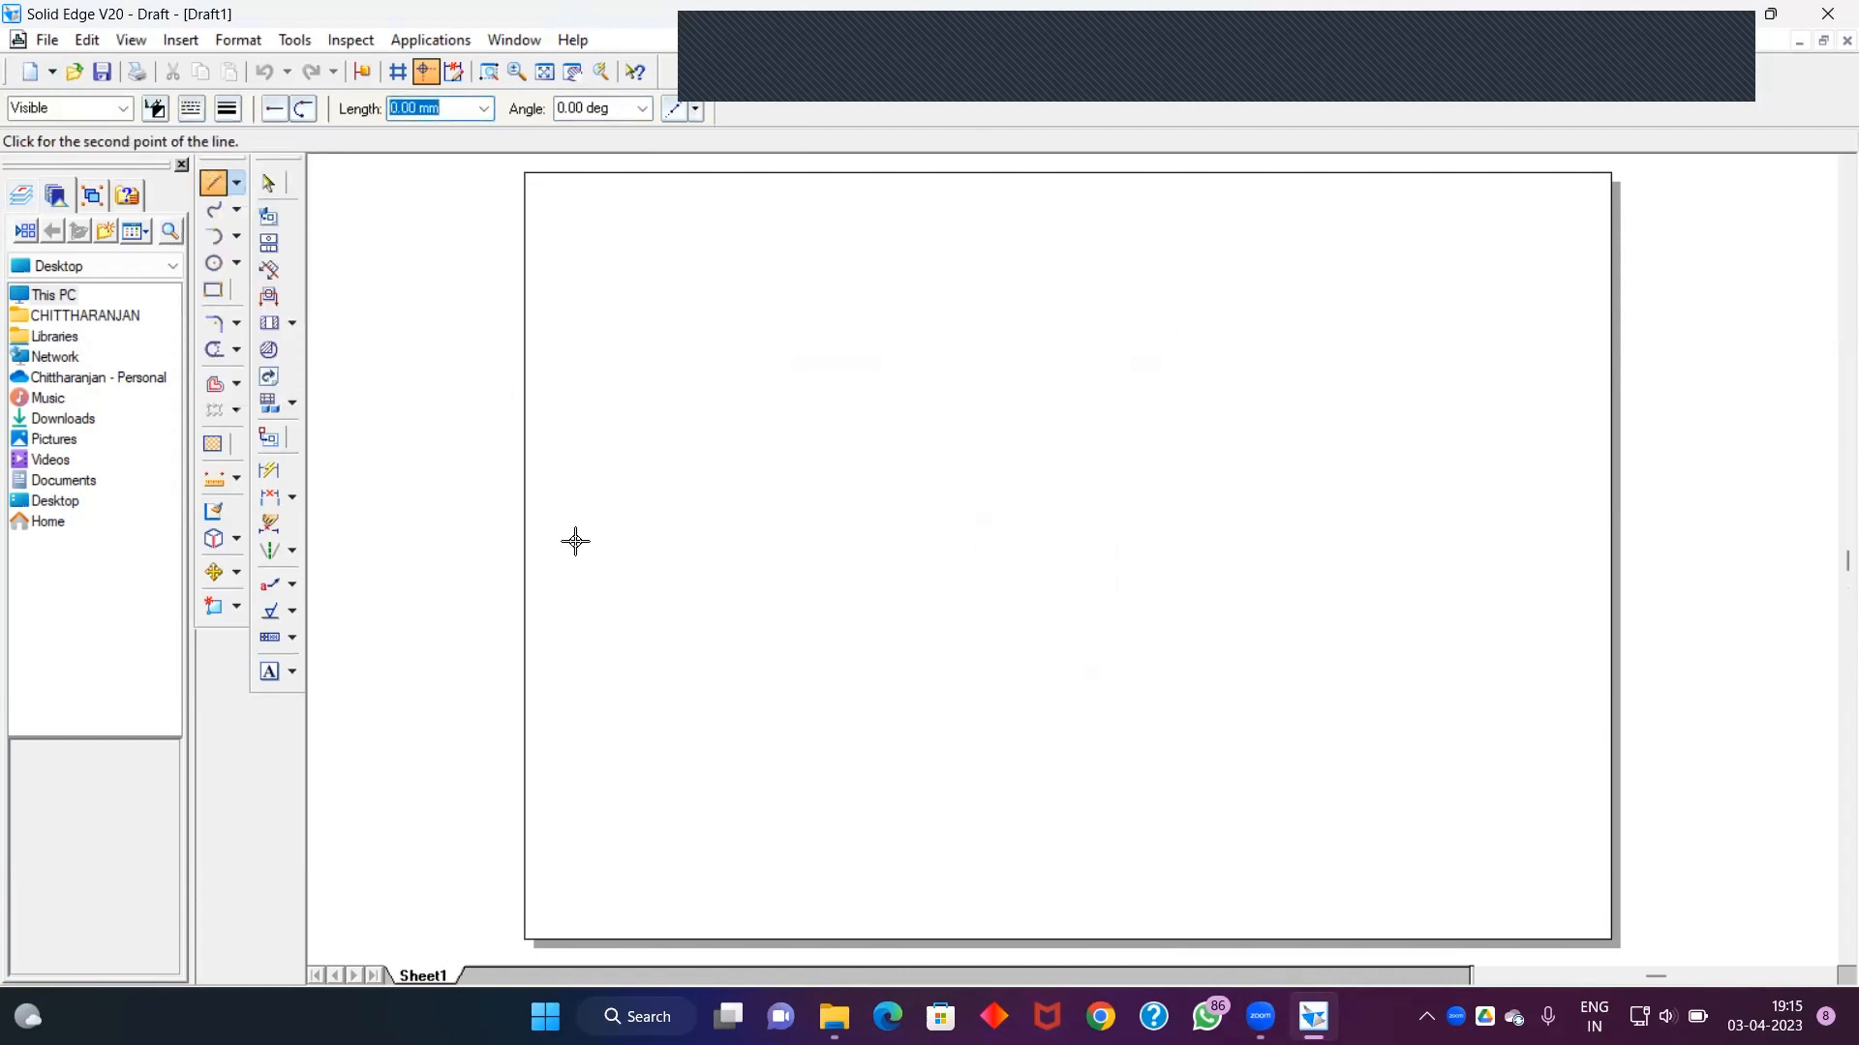
{"action": "left_click", "coordinate": [1534, 542]}
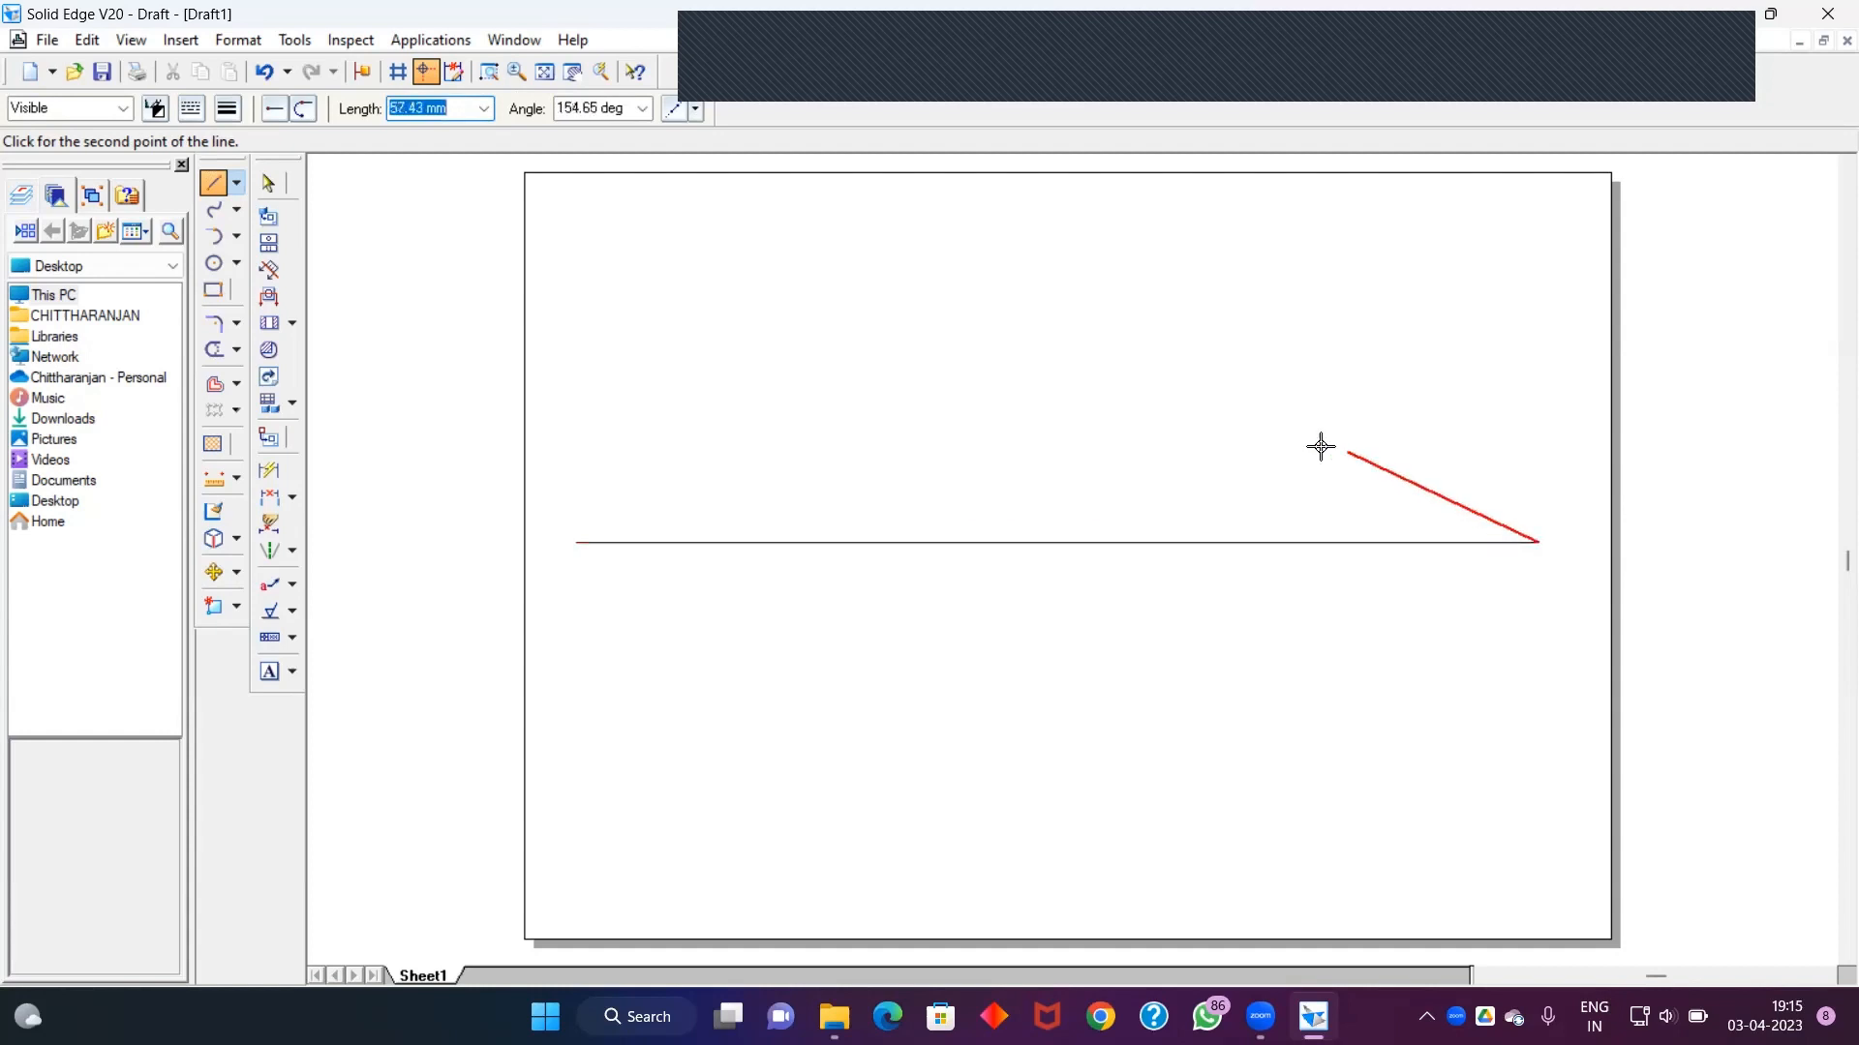
{"action": "right_click", "coordinate": [772, 307]}
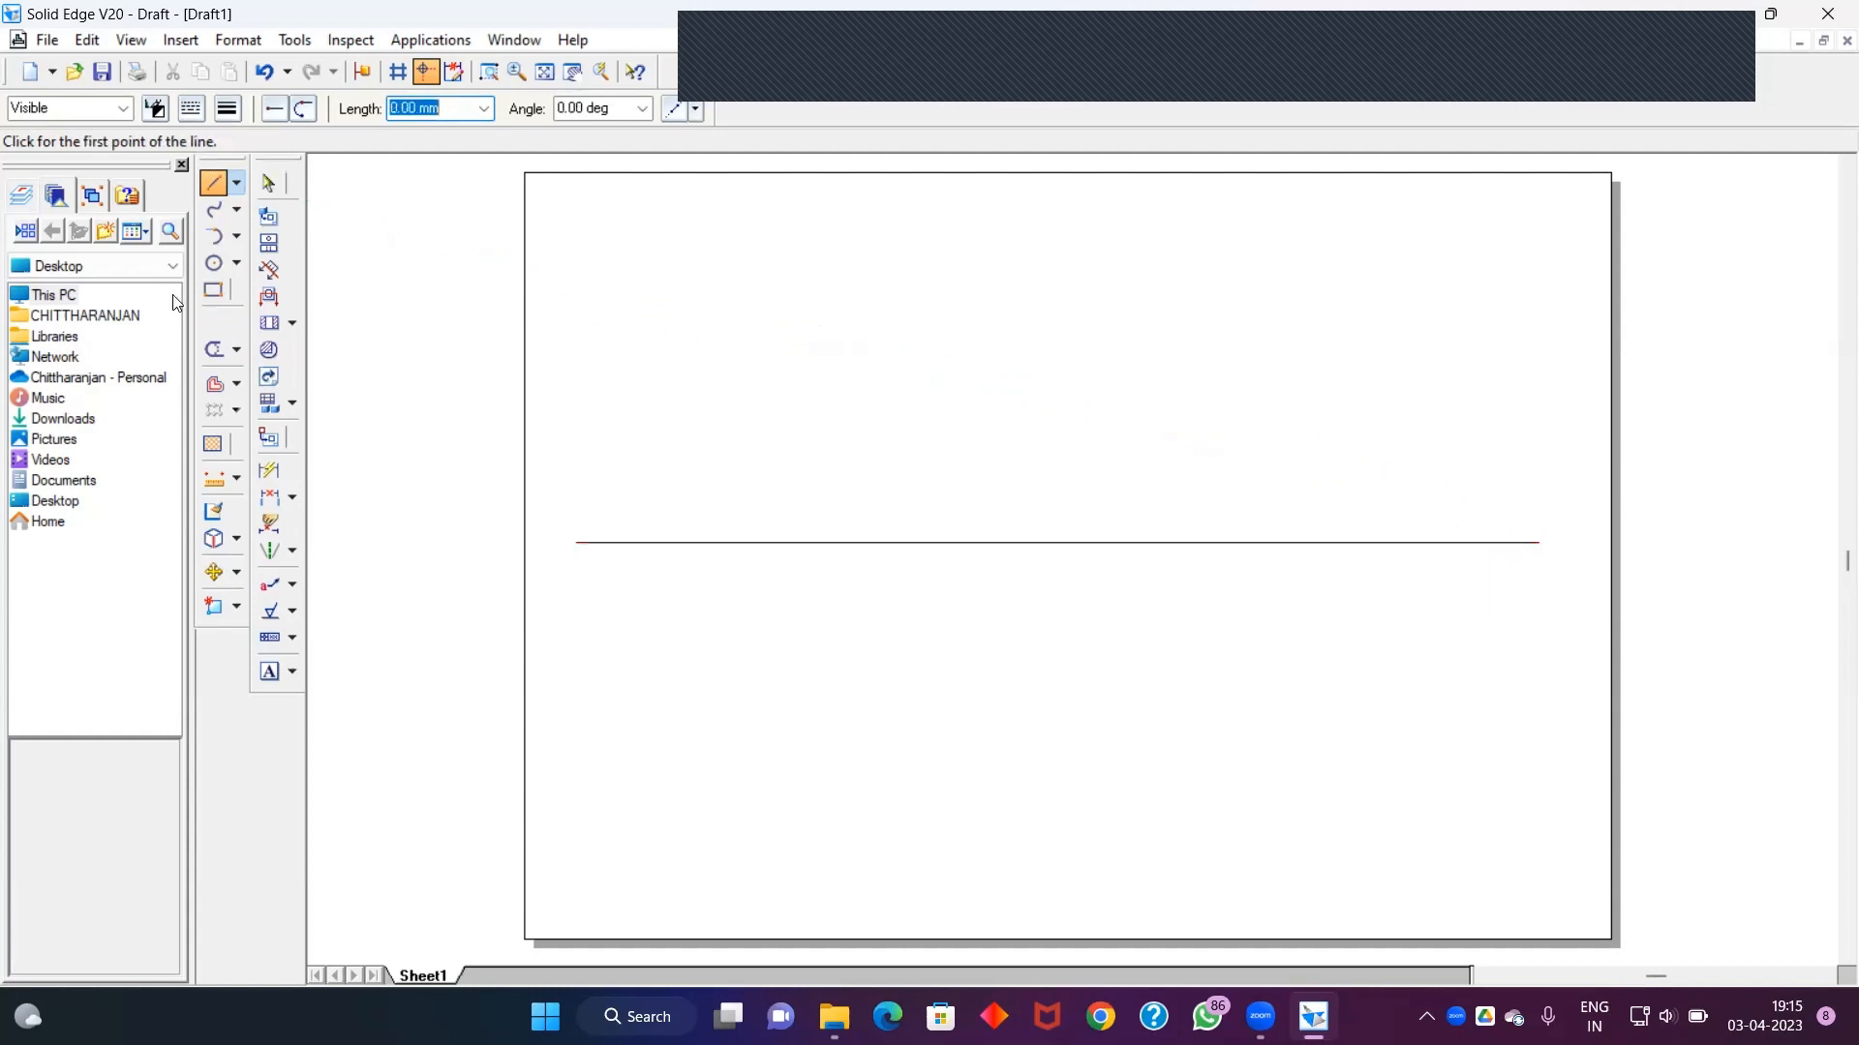
Label the reference line with 5 mm text: X and Y at its ends, VP above and HP below it near X
{"action": "left_click", "coordinate": [267, 673]}
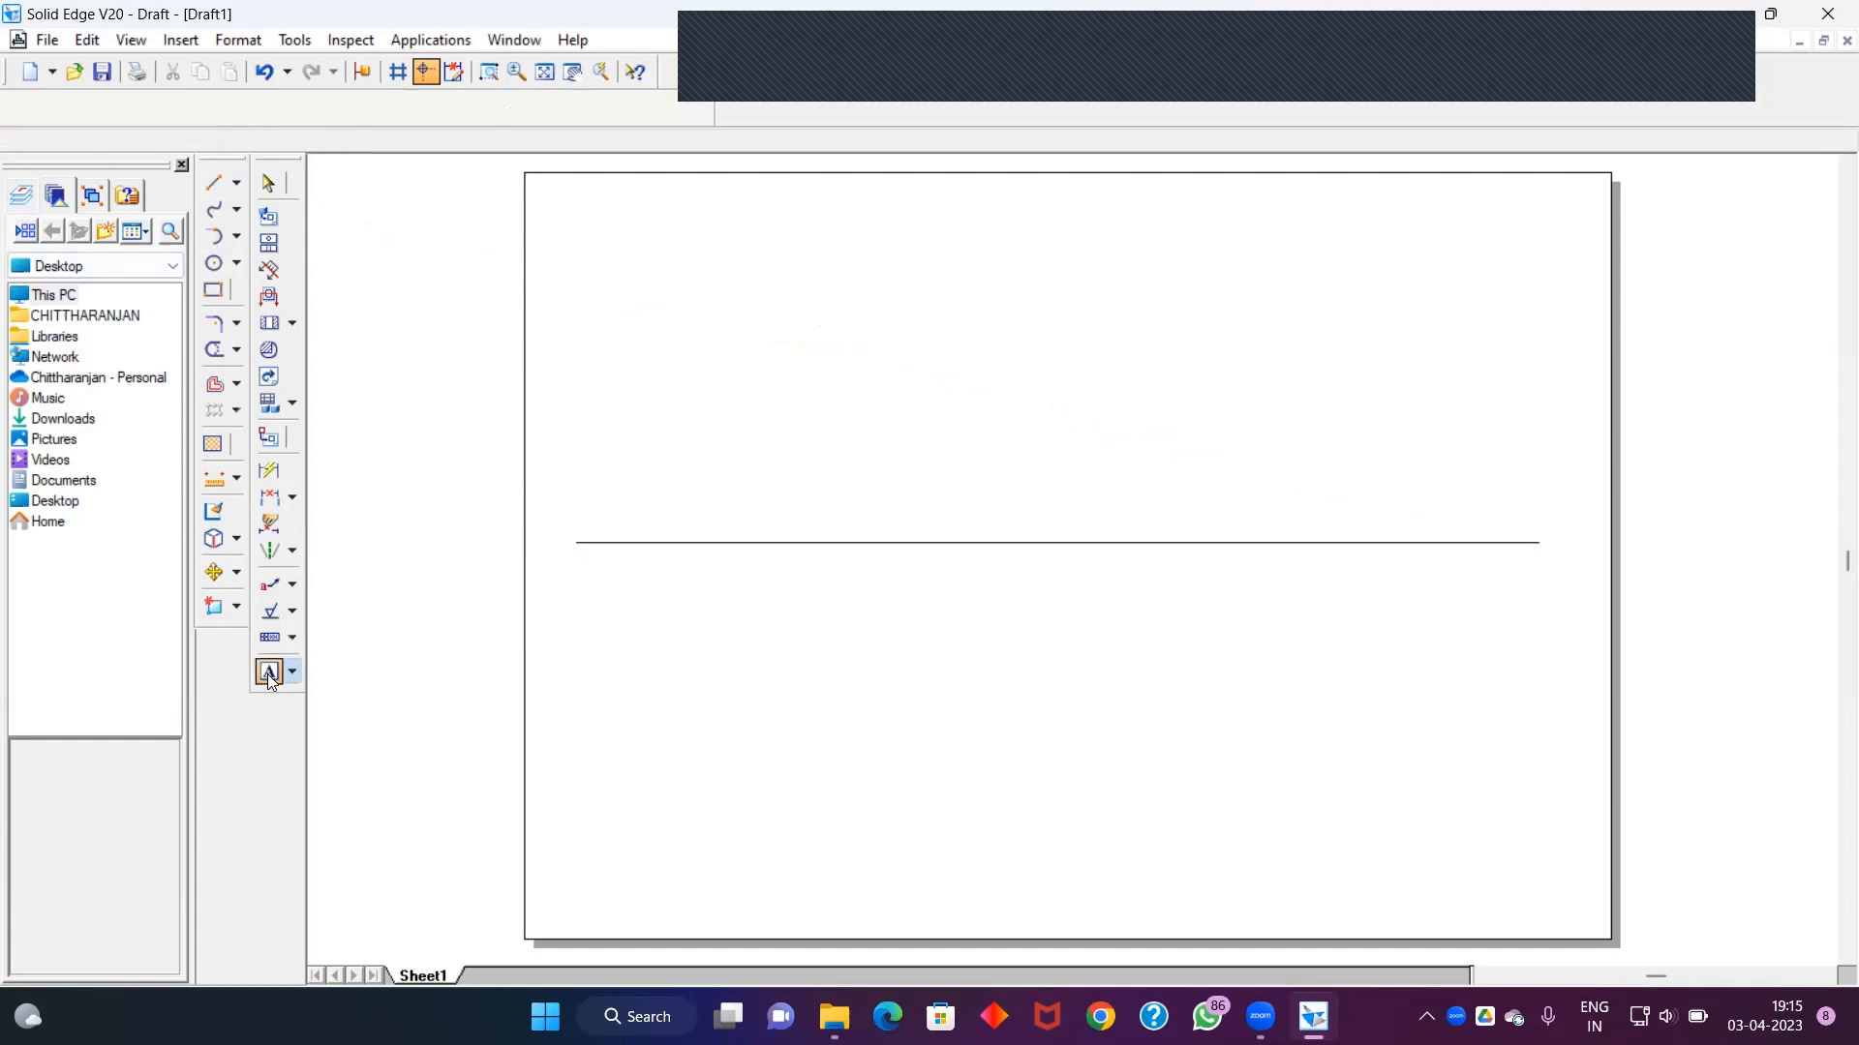
{"action": "left_click", "coordinate": [557, 564]}
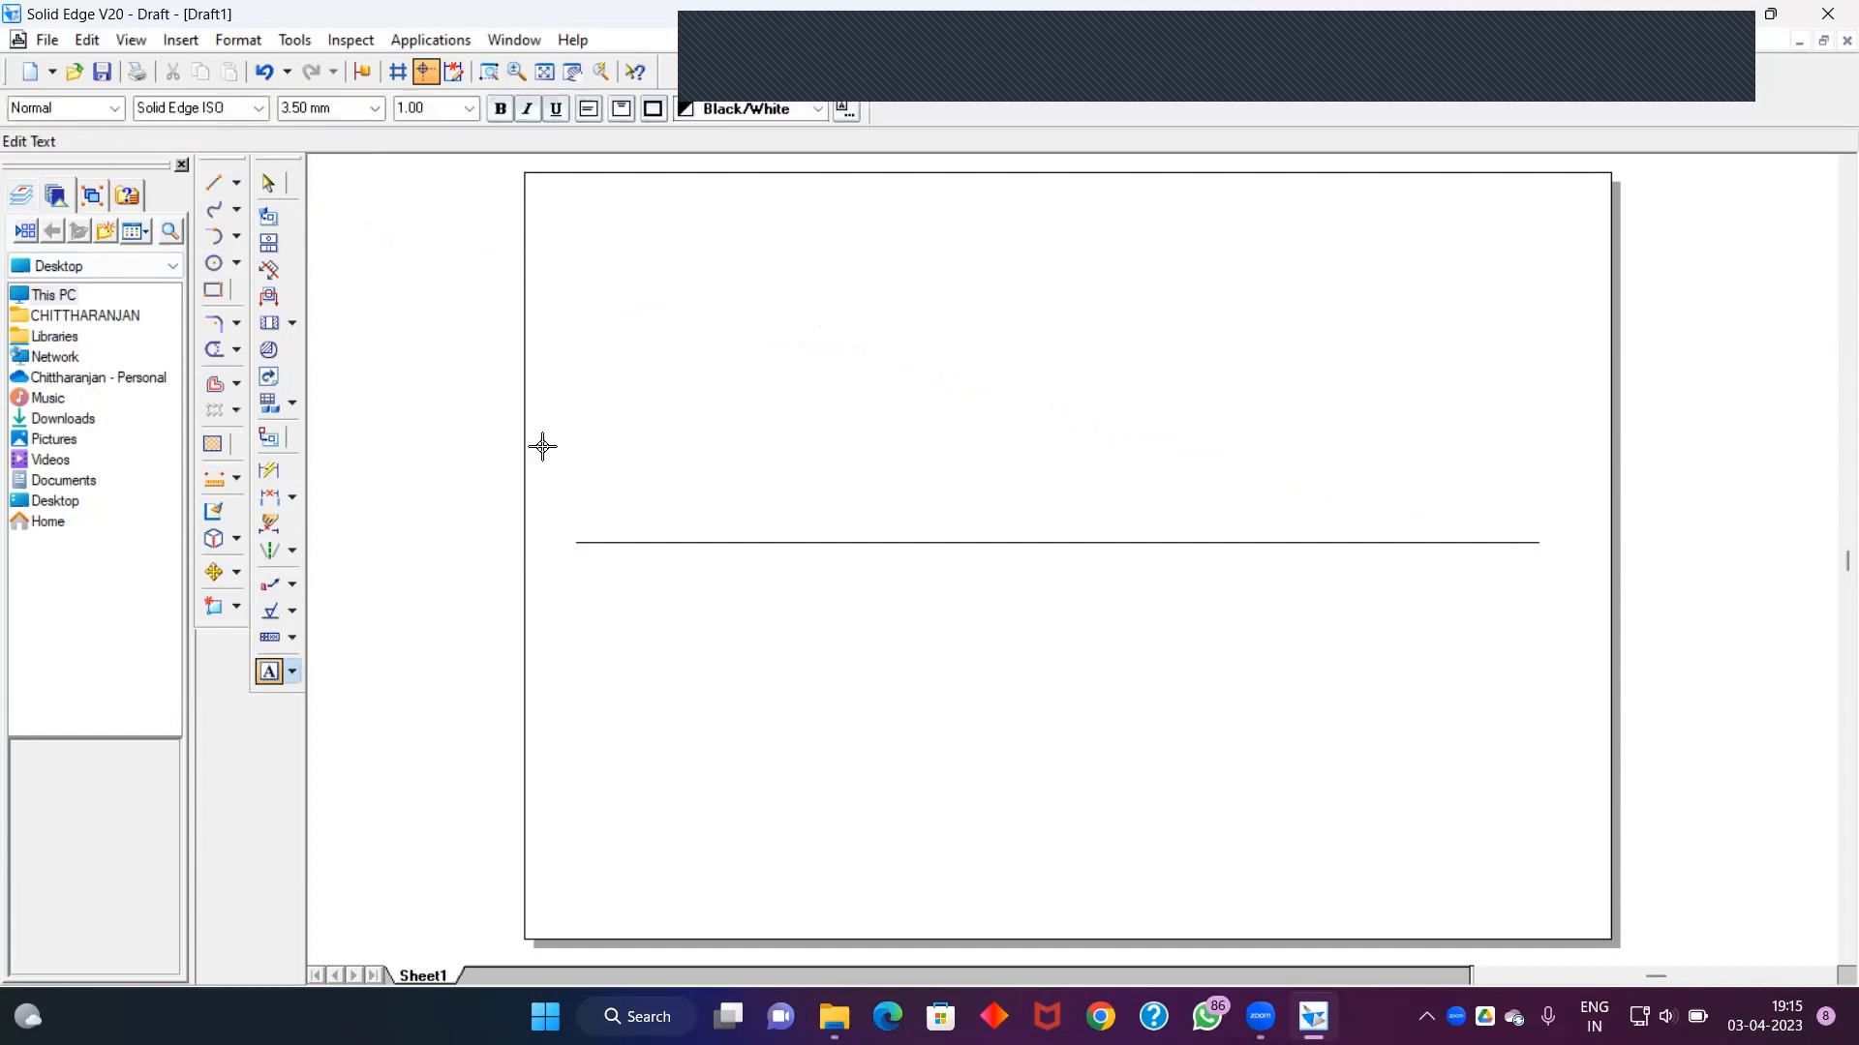
{"action": "left_click", "coordinate": [339, 108]}
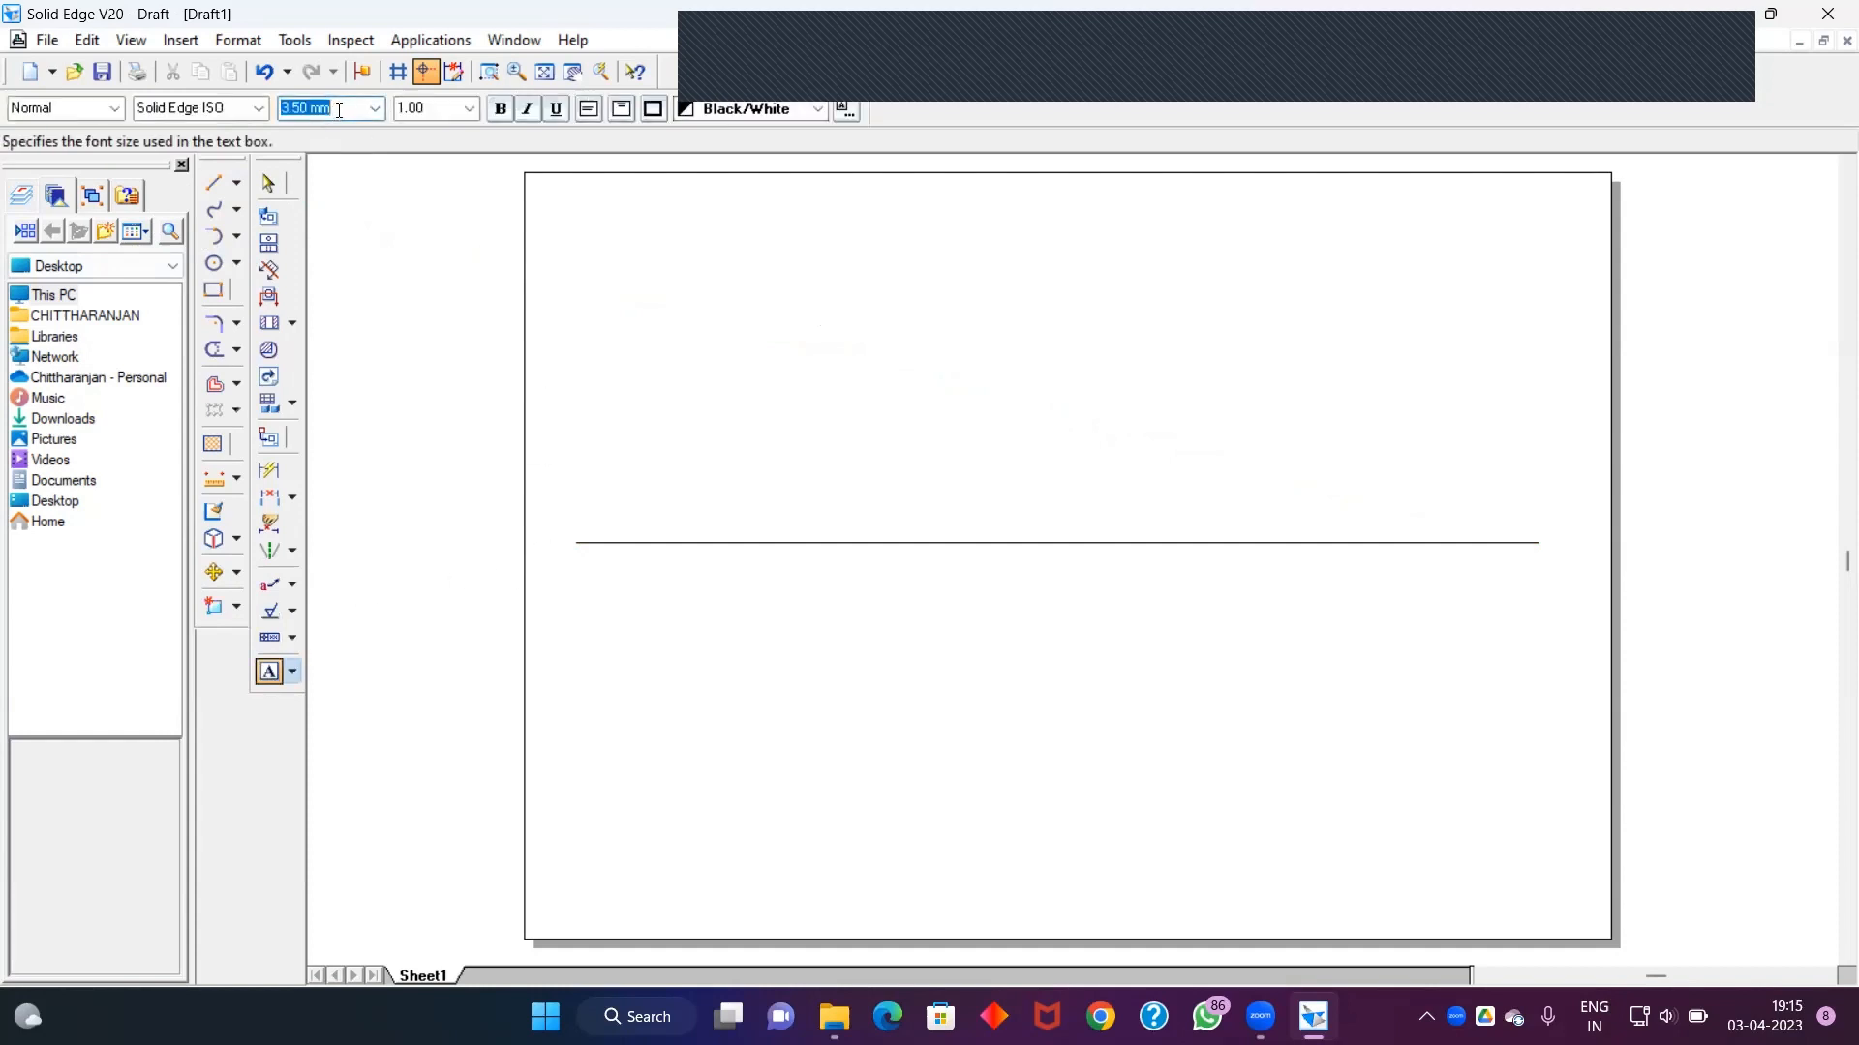
{"action": "type", "text": "5"}
{"action": "key", "text": "Return"}
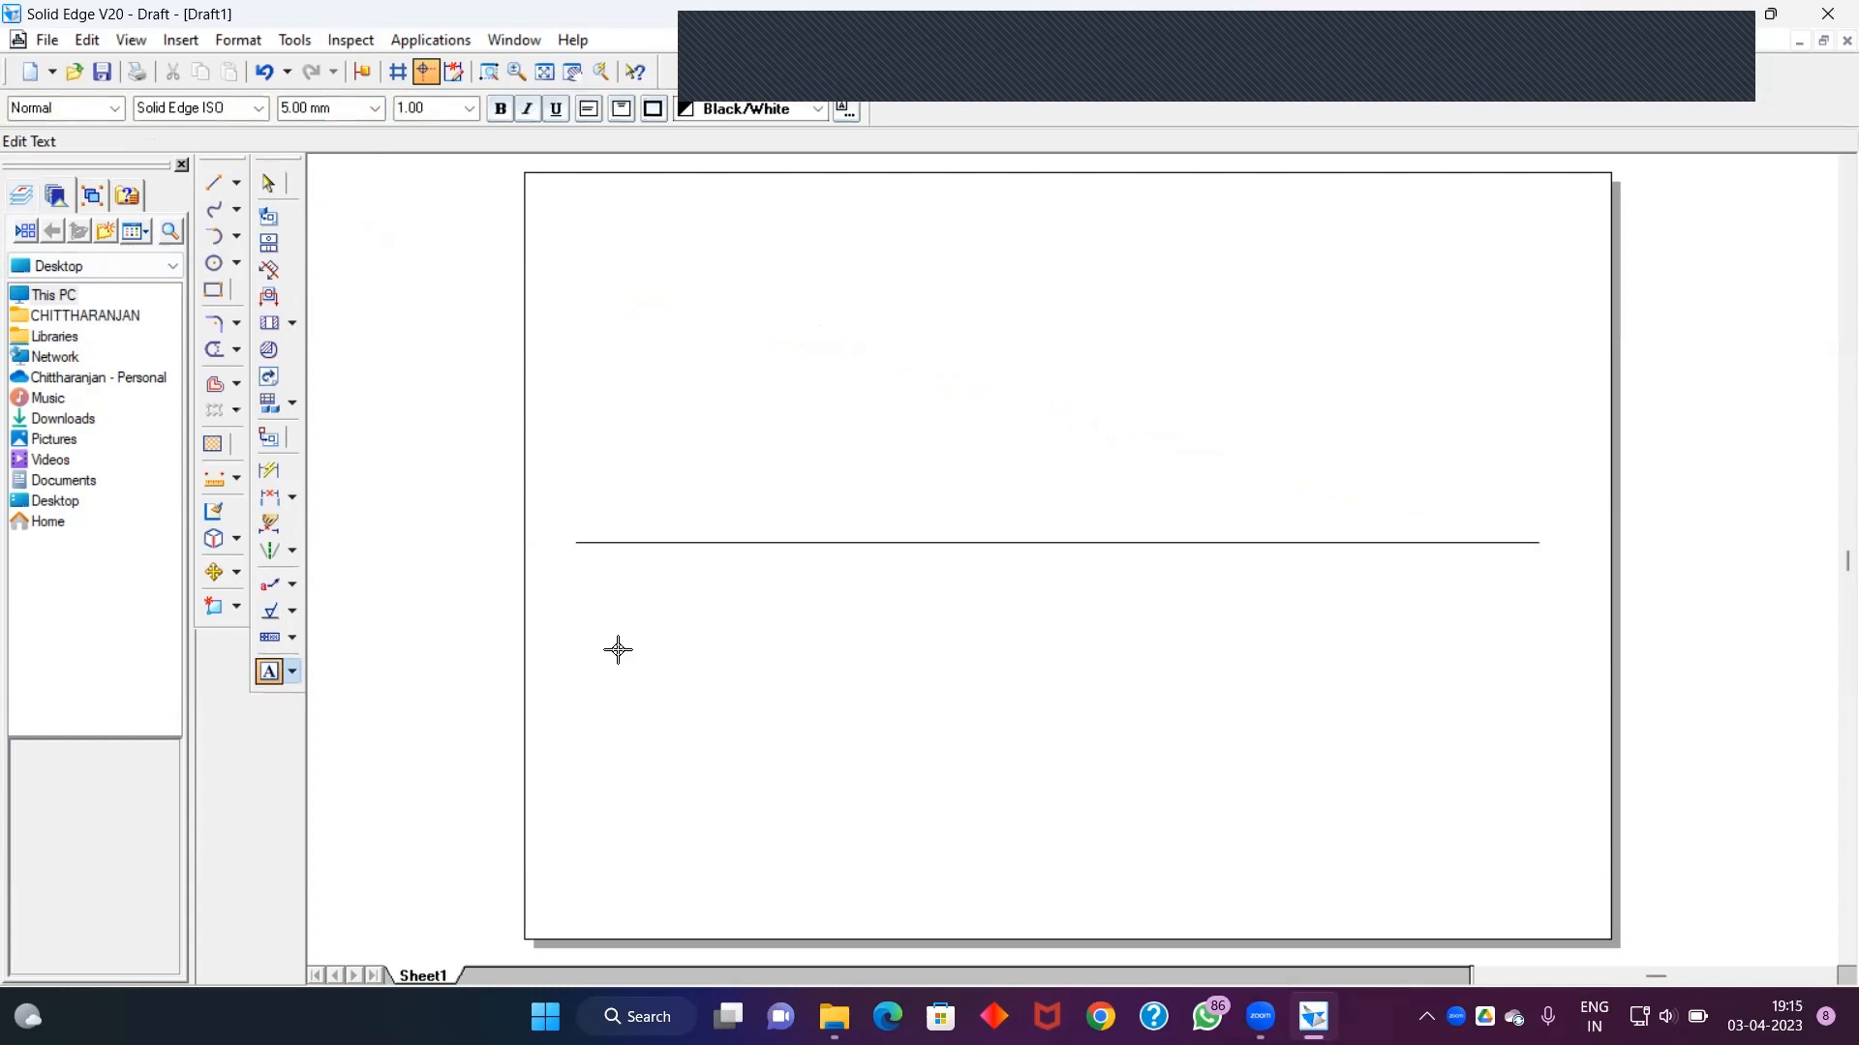
{"action": "left_click", "coordinate": [1548, 554]}
{"action": "left_click", "coordinate": [589, 512]}
{"action": "left_click", "coordinate": [593, 557]}
{"action": "left_click", "coordinate": [269, 186]}
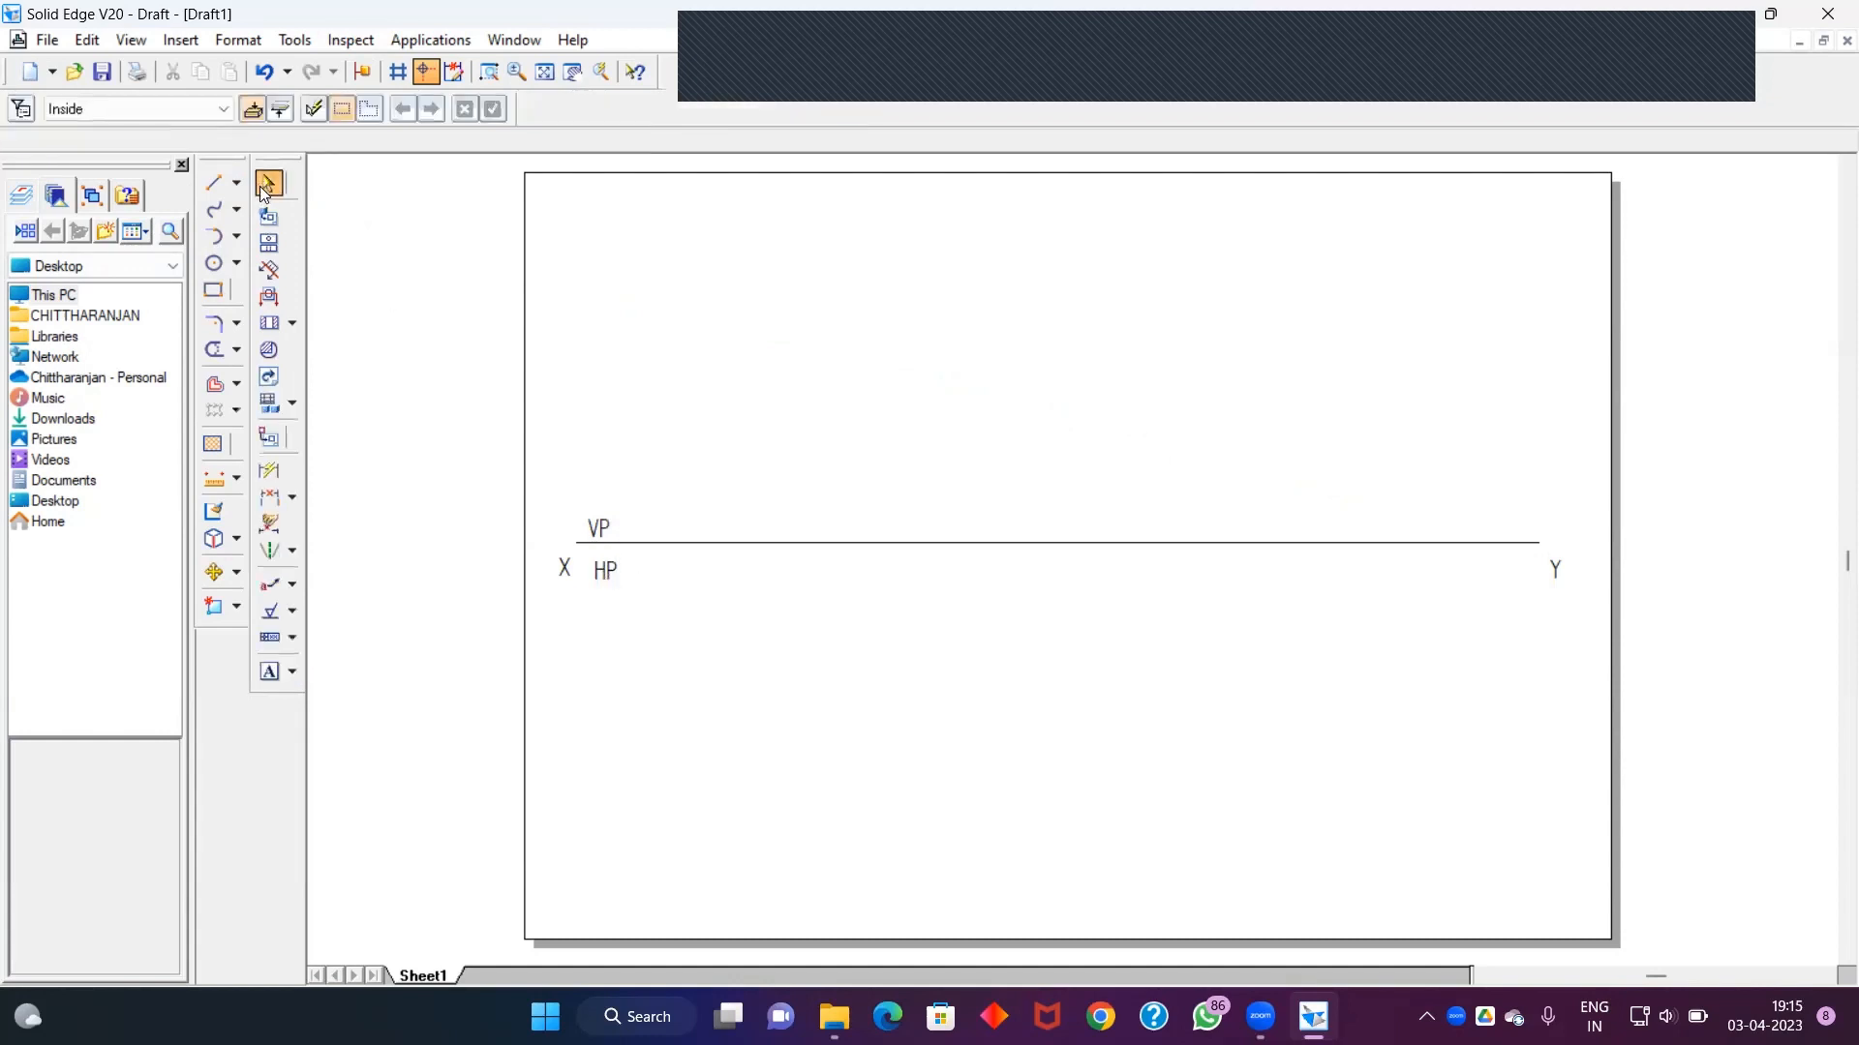
Draw a 60 mm diameter circle below the reference line, in the X-end half of the sheet
{"action": "left_click", "coordinate": [214, 264]}
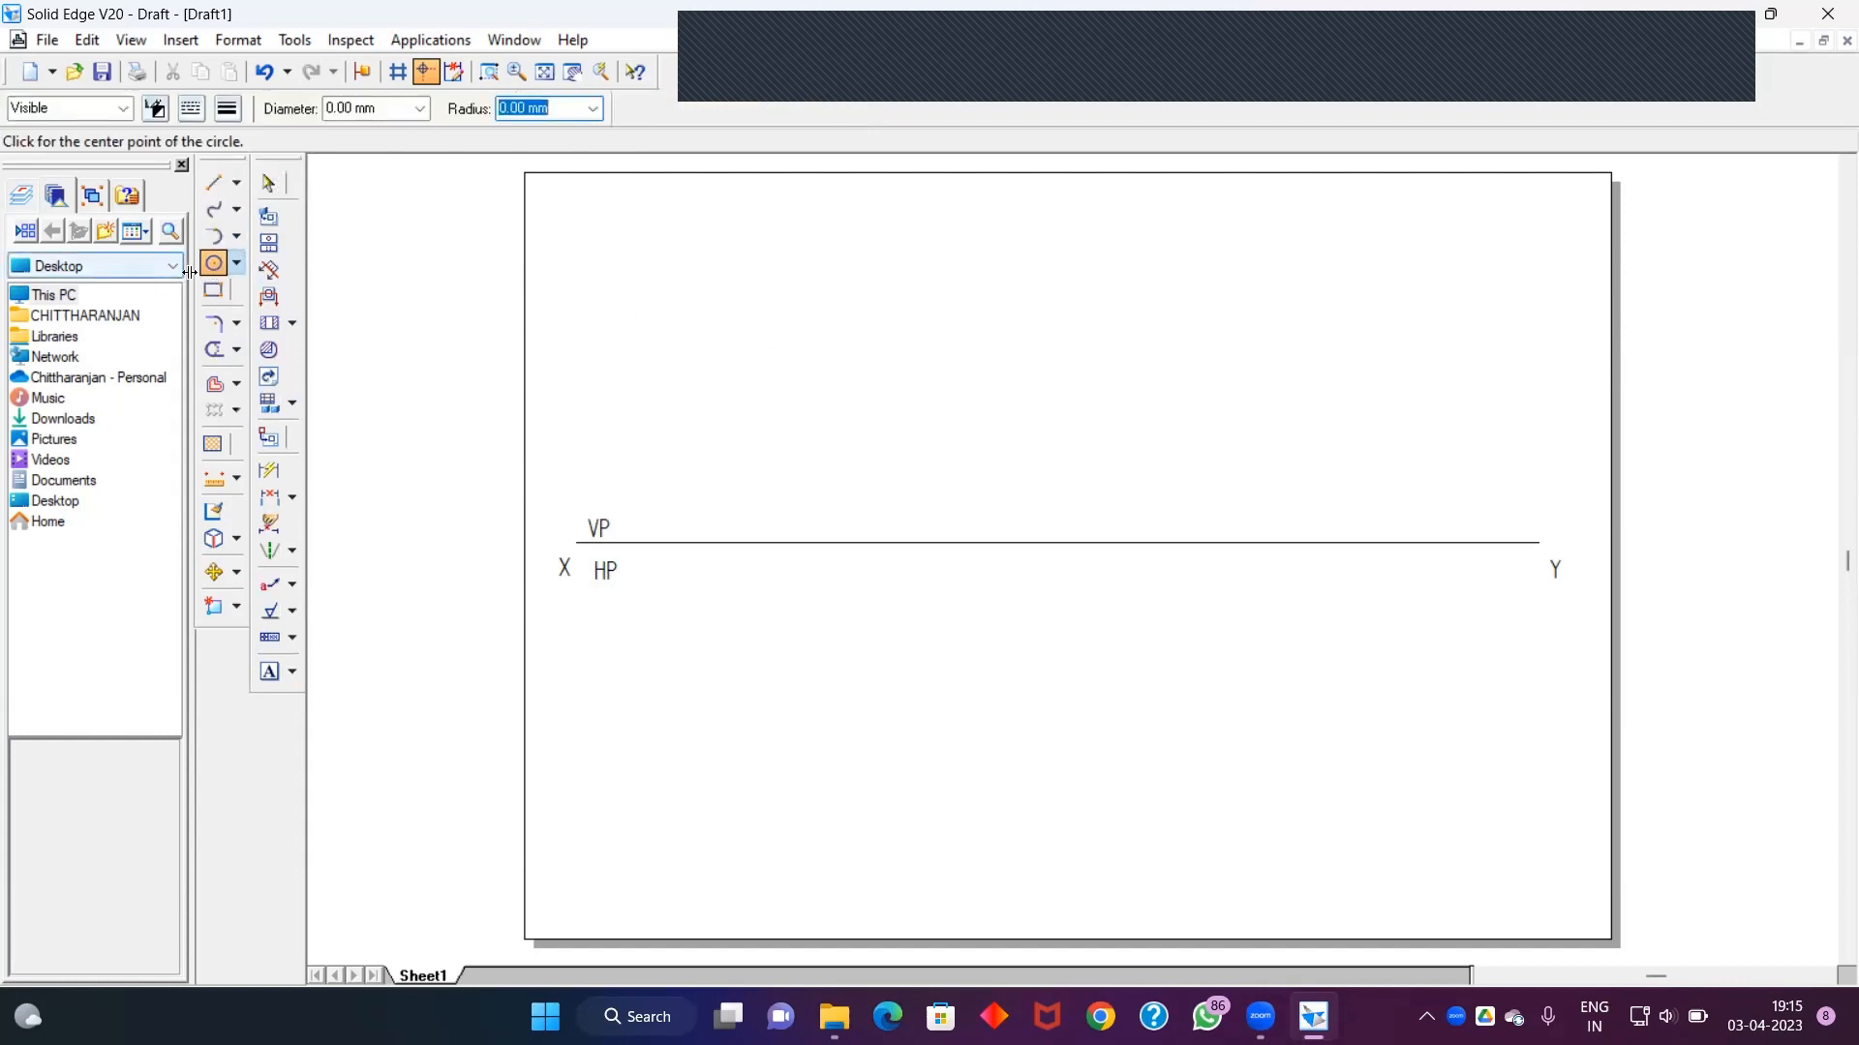
{"action": "left_click", "coordinate": [355, 112]}
{"action": "left_click", "coordinate": [371, 109]}
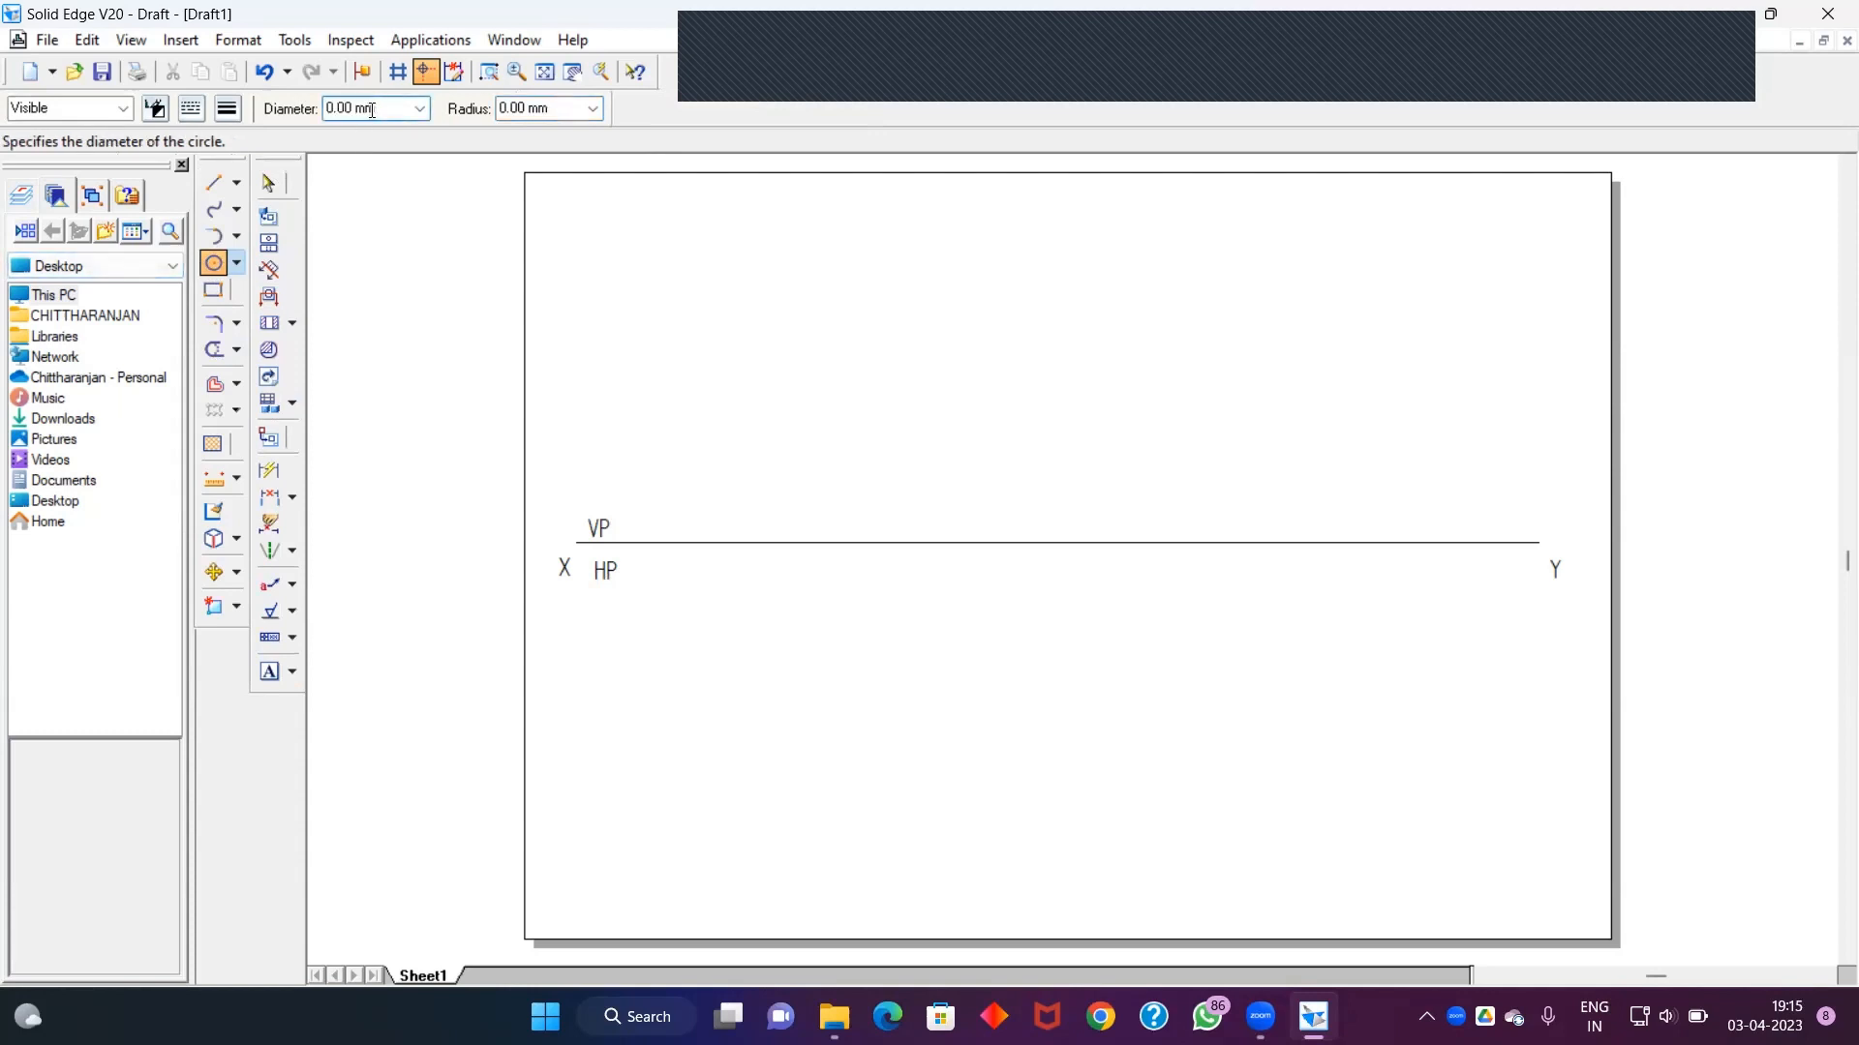
{"action": "left_click_drag", "start_coordinate": [383, 108], "coordinate": [278, 121]}
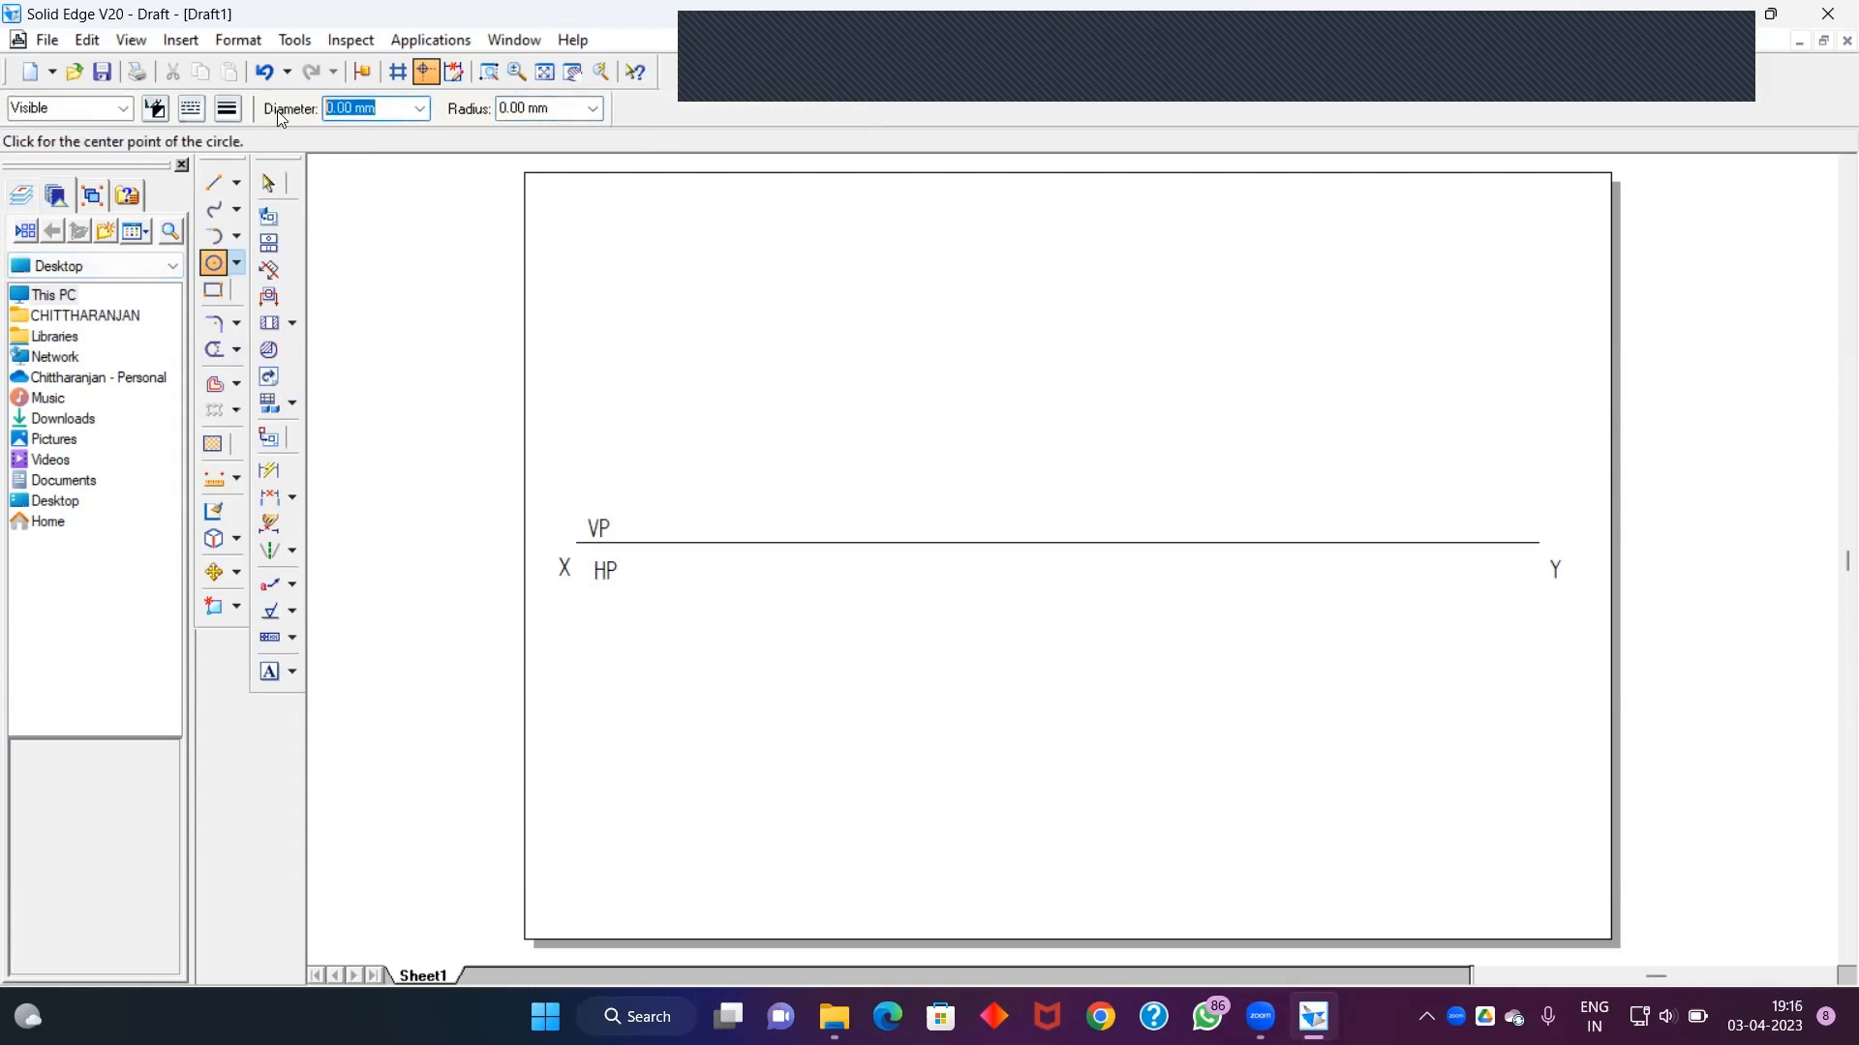
{"action": "type", "text": "60"}
{"action": "key", "text": "Tab"}
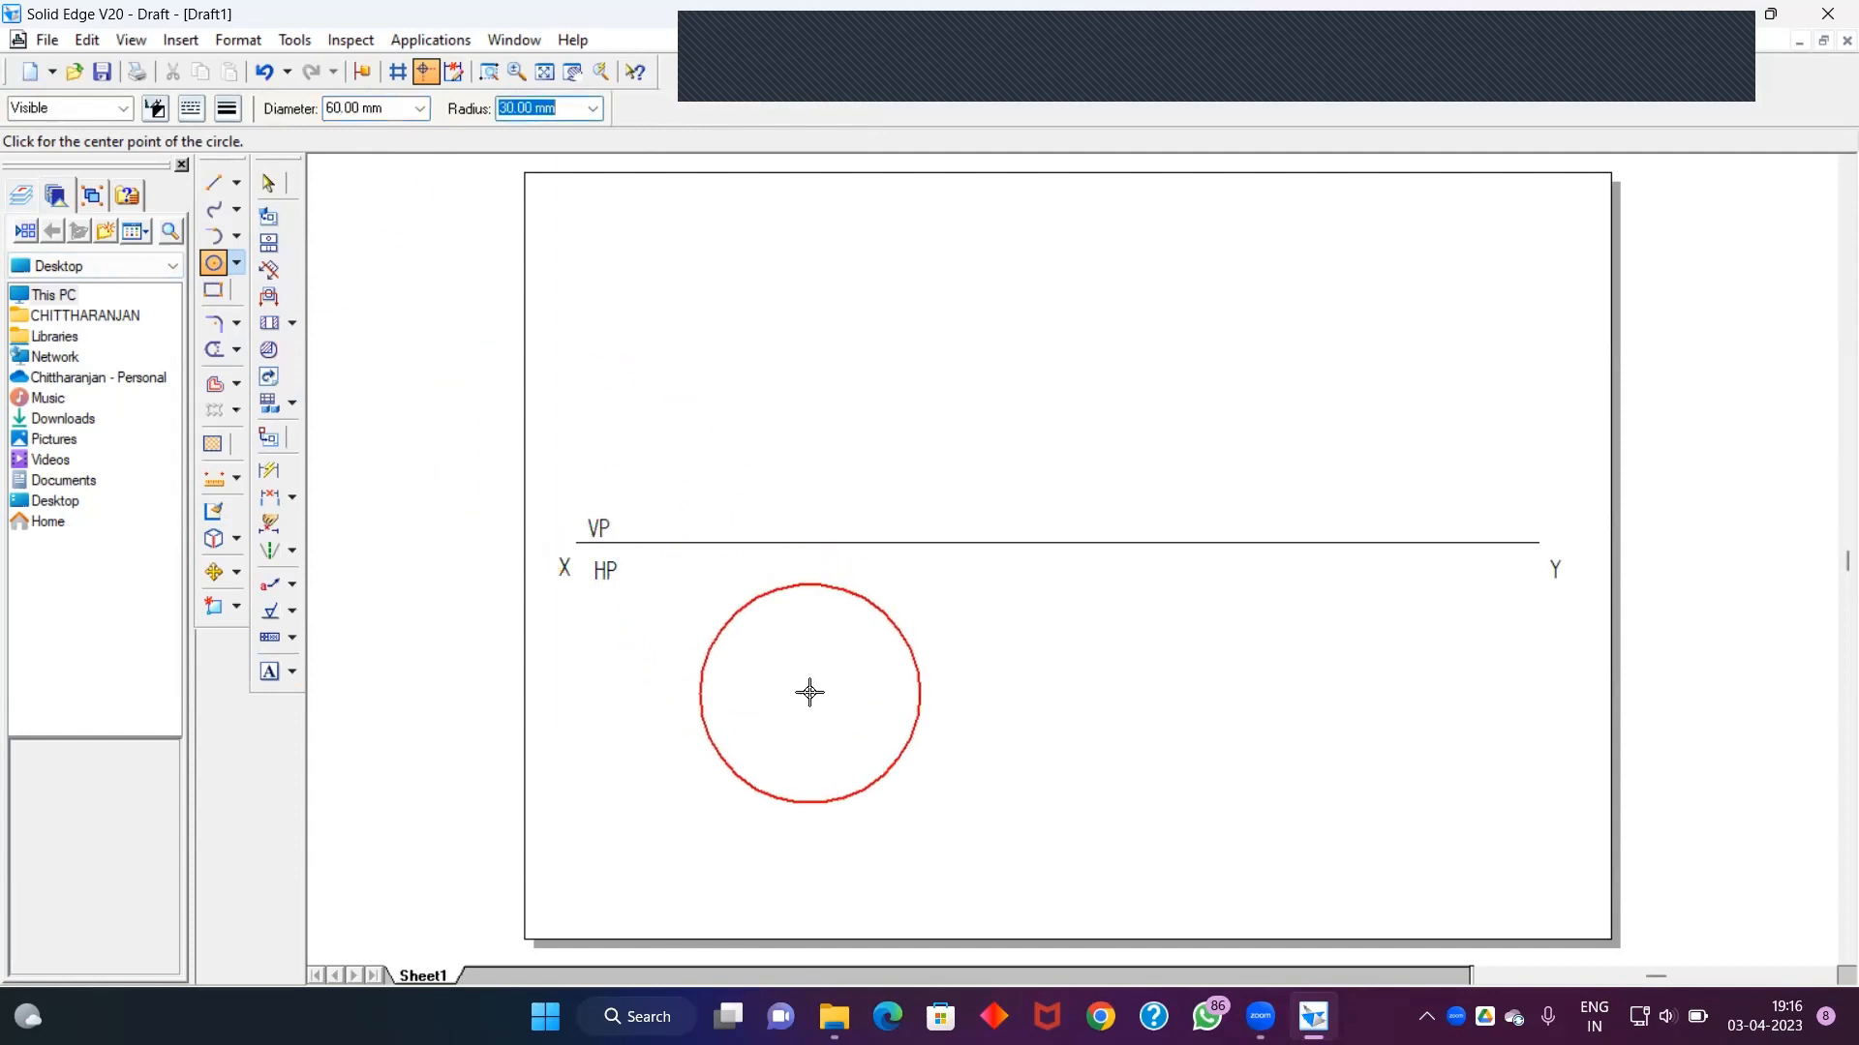
{"action": "left_click", "coordinate": [807, 693]}
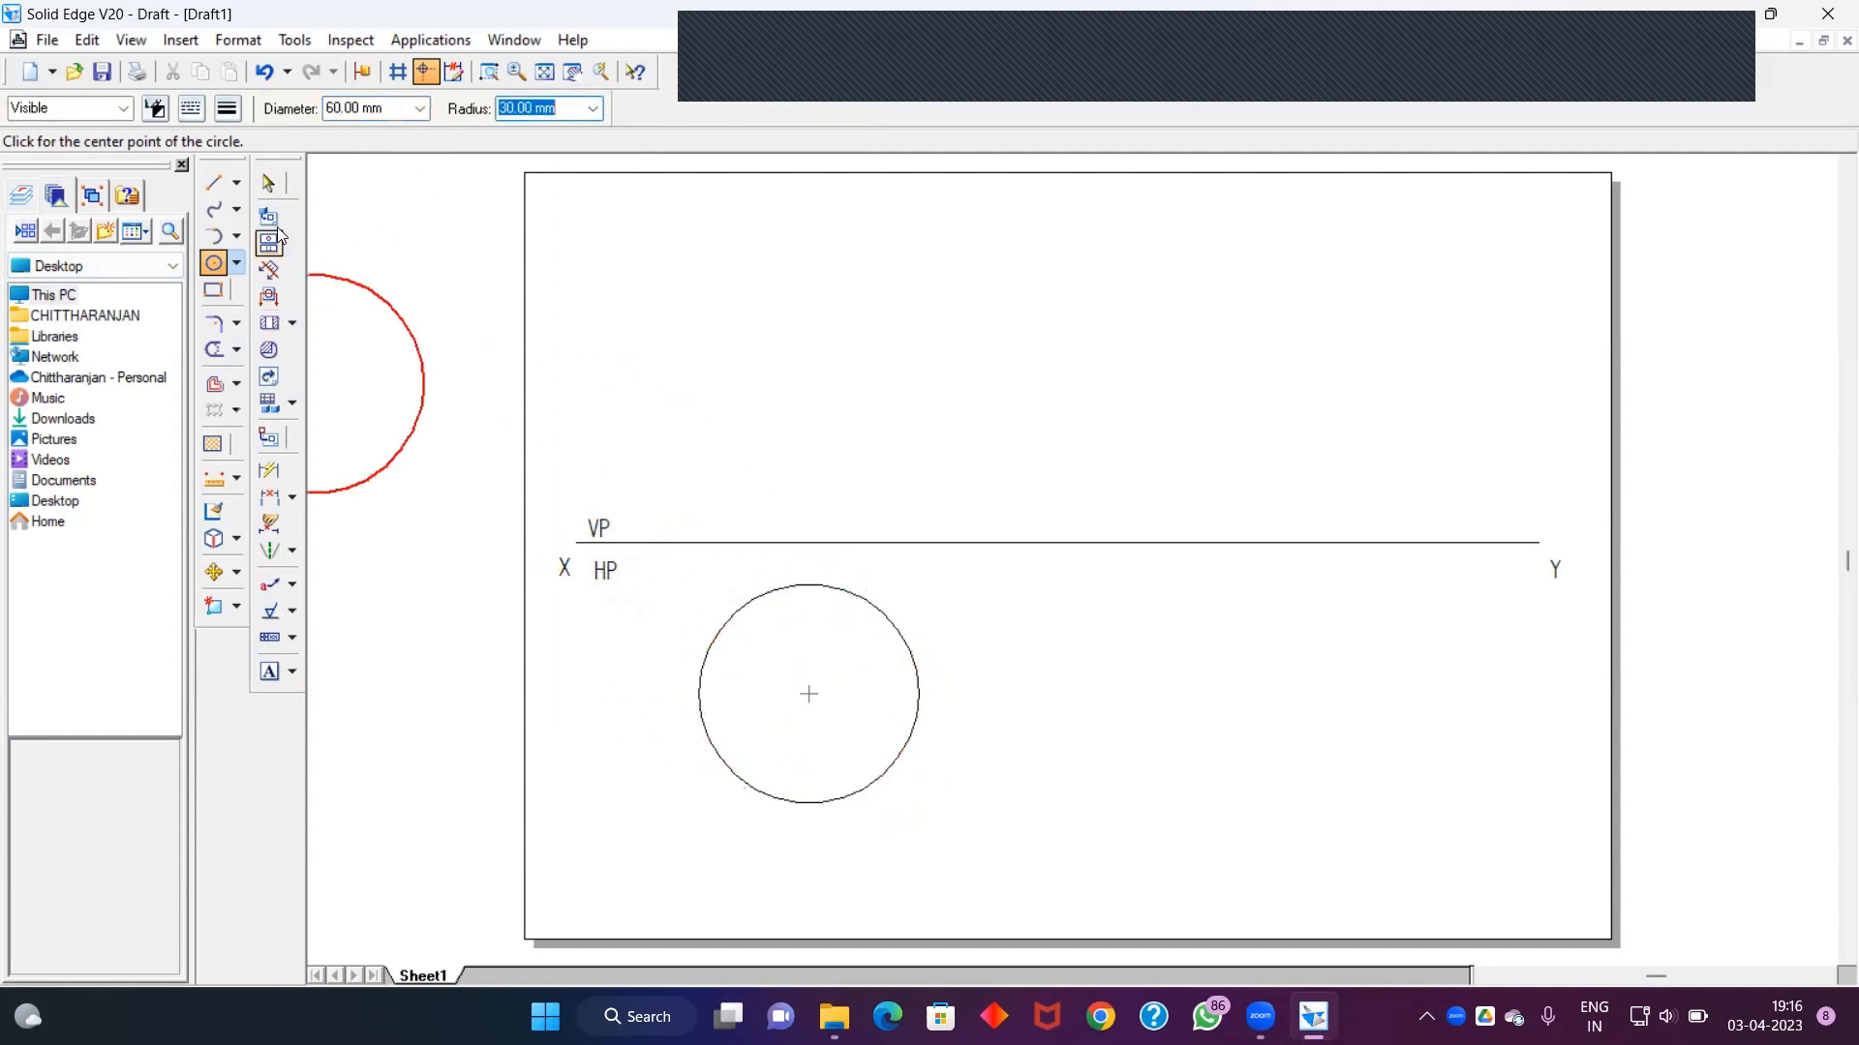
Change the circle's line width to 0.50 mm
{"action": "left_click", "coordinate": [268, 182]}
{"action": "left_click", "coordinate": [758, 608]}
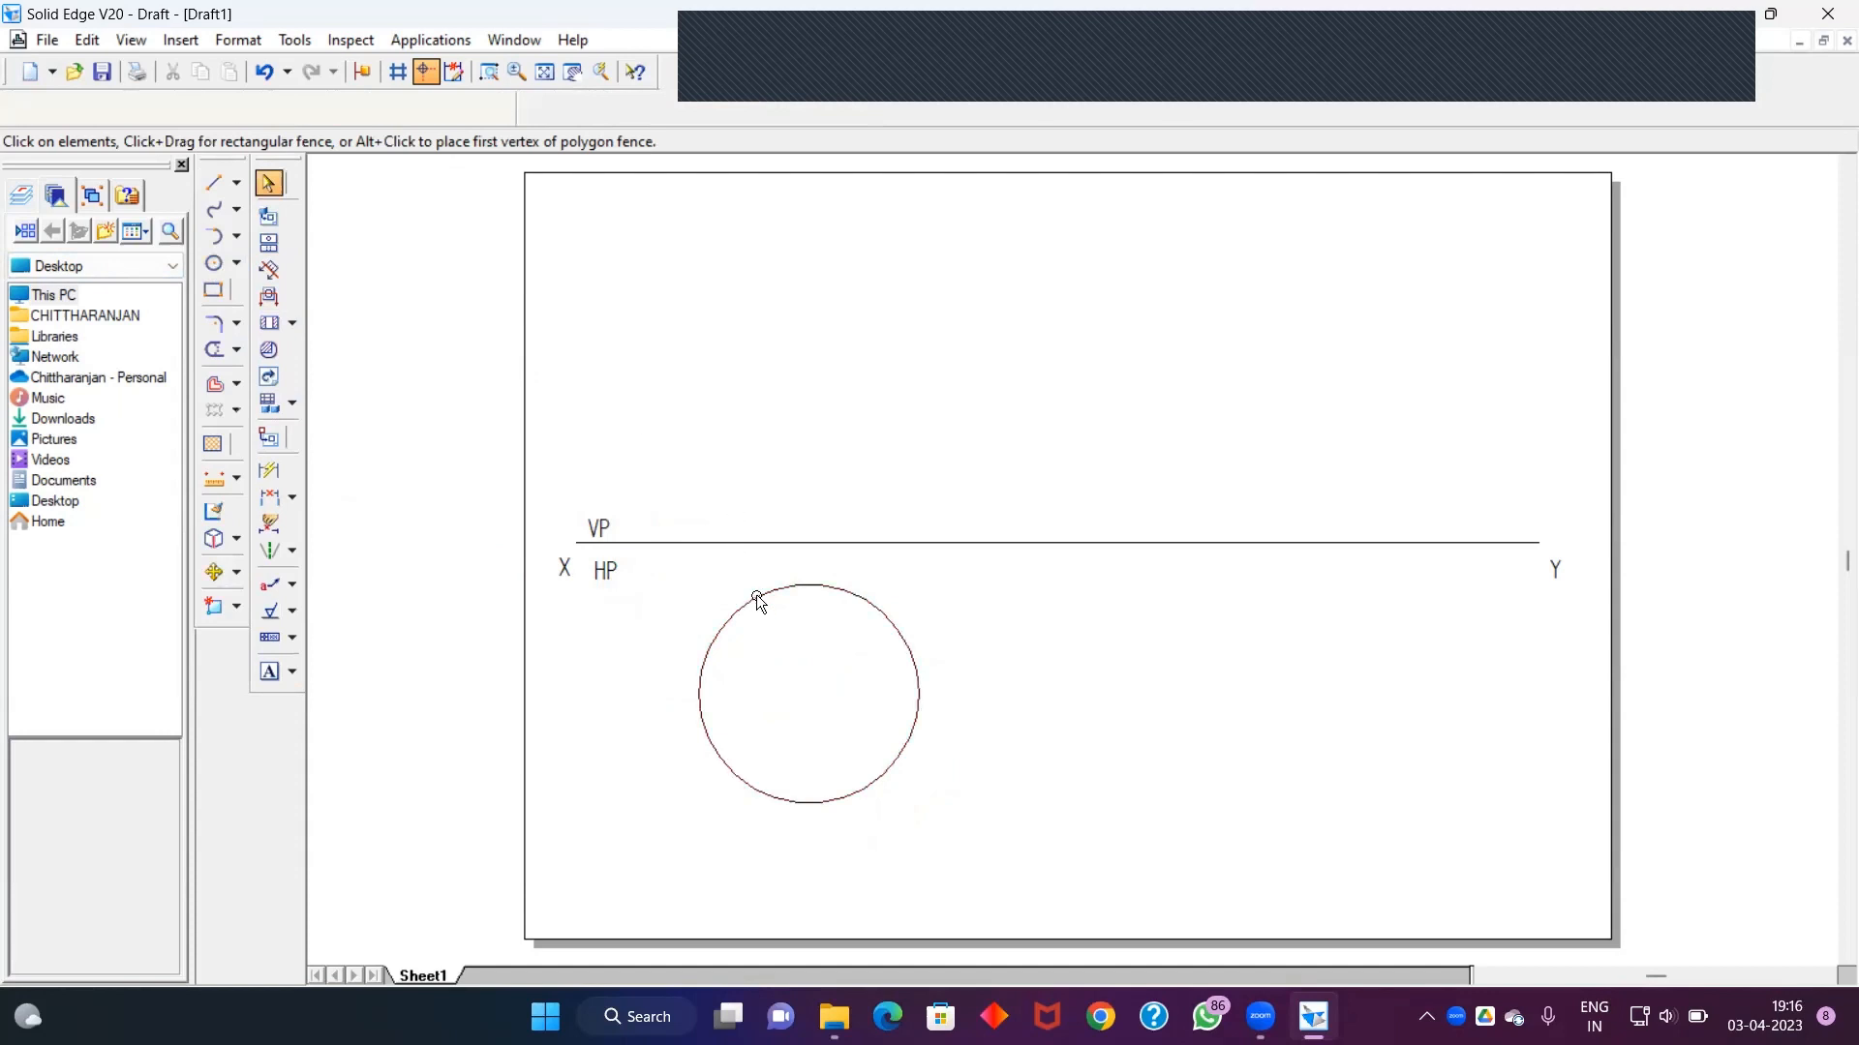
{"action": "left_click", "coordinate": [227, 107]}
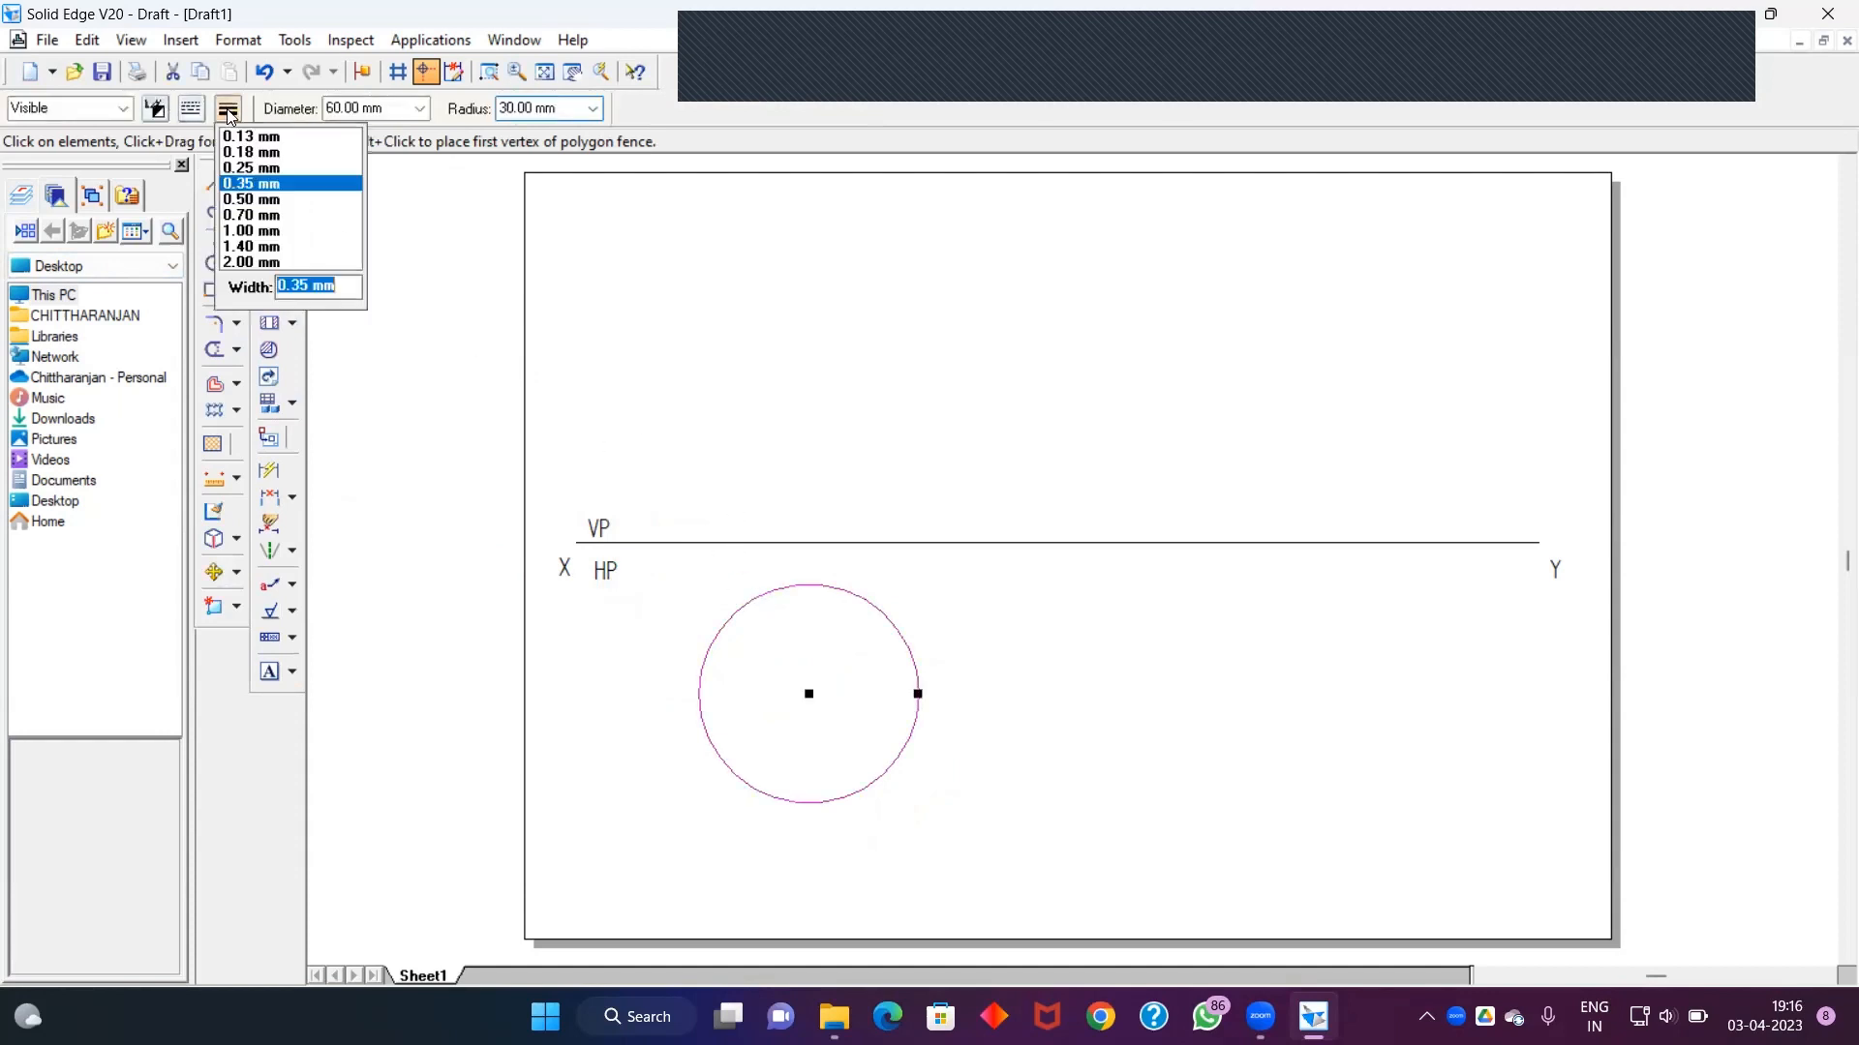
{"action": "left_click", "coordinate": [262, 199]}
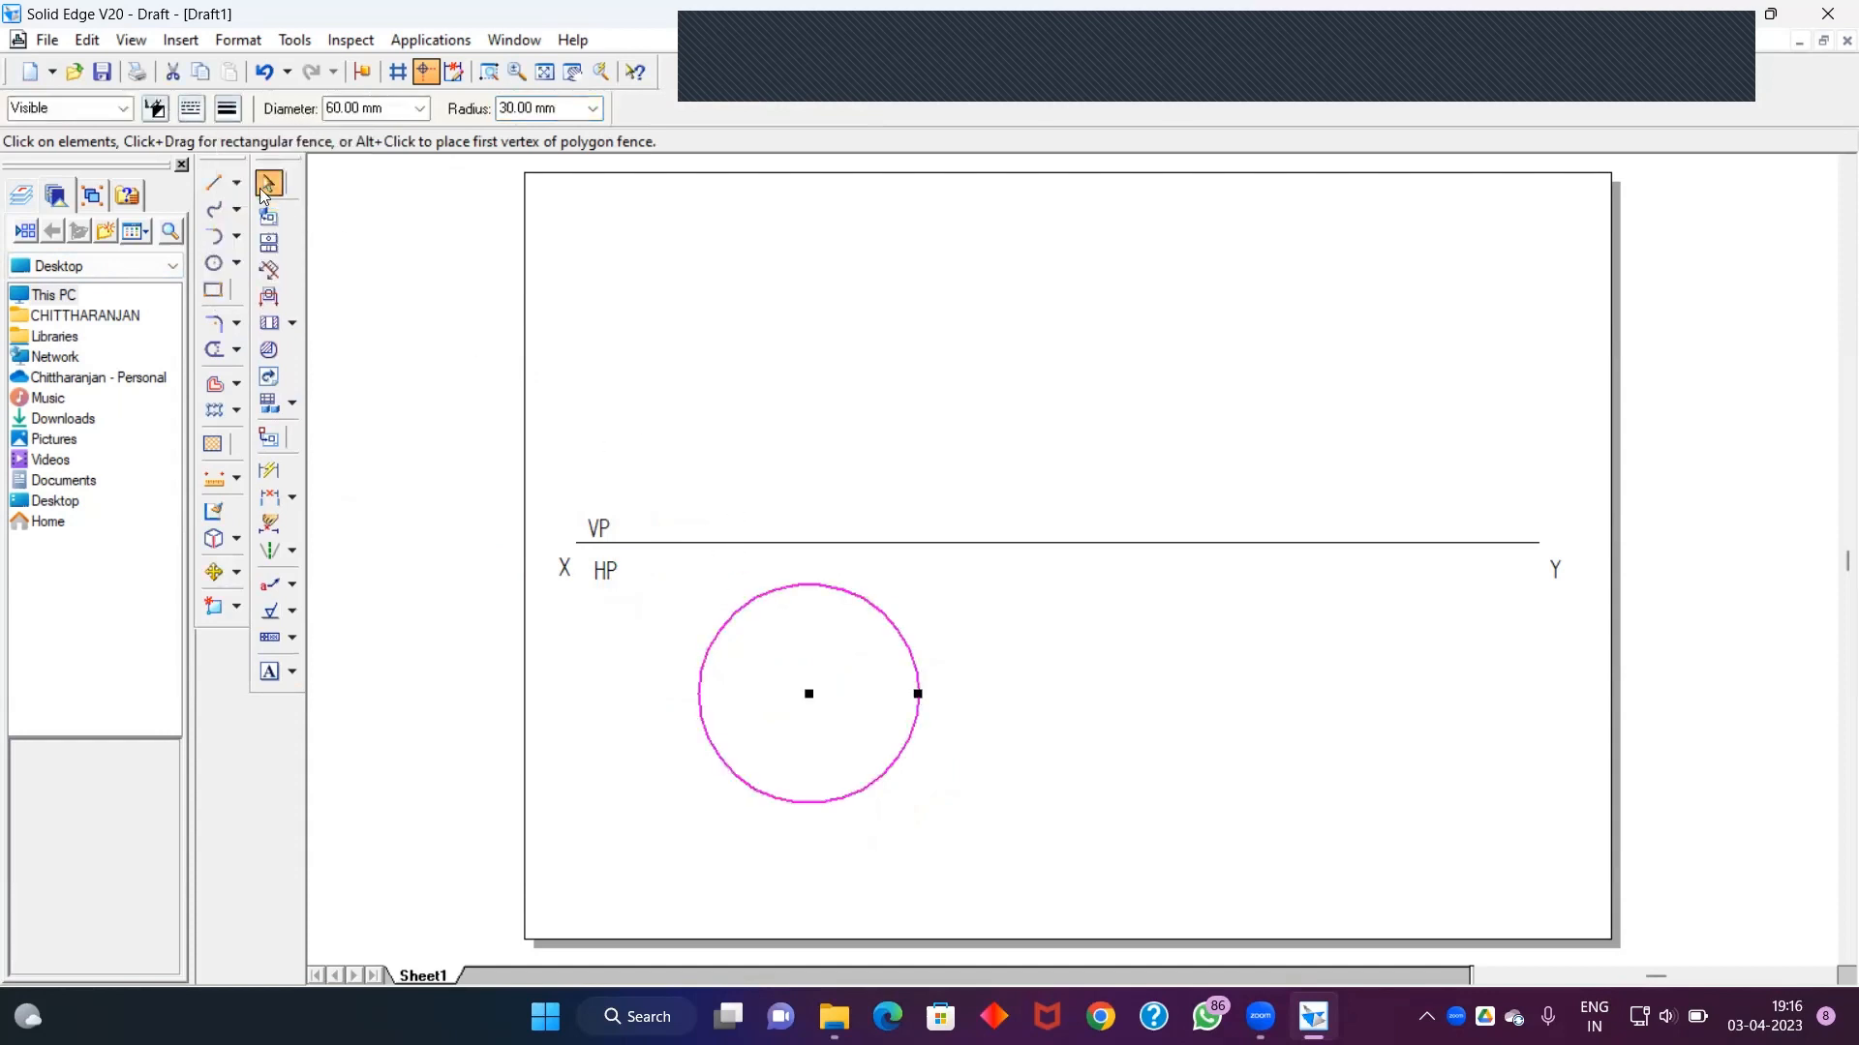
{"action": "left_click", "coordinate": [1028, 668]}
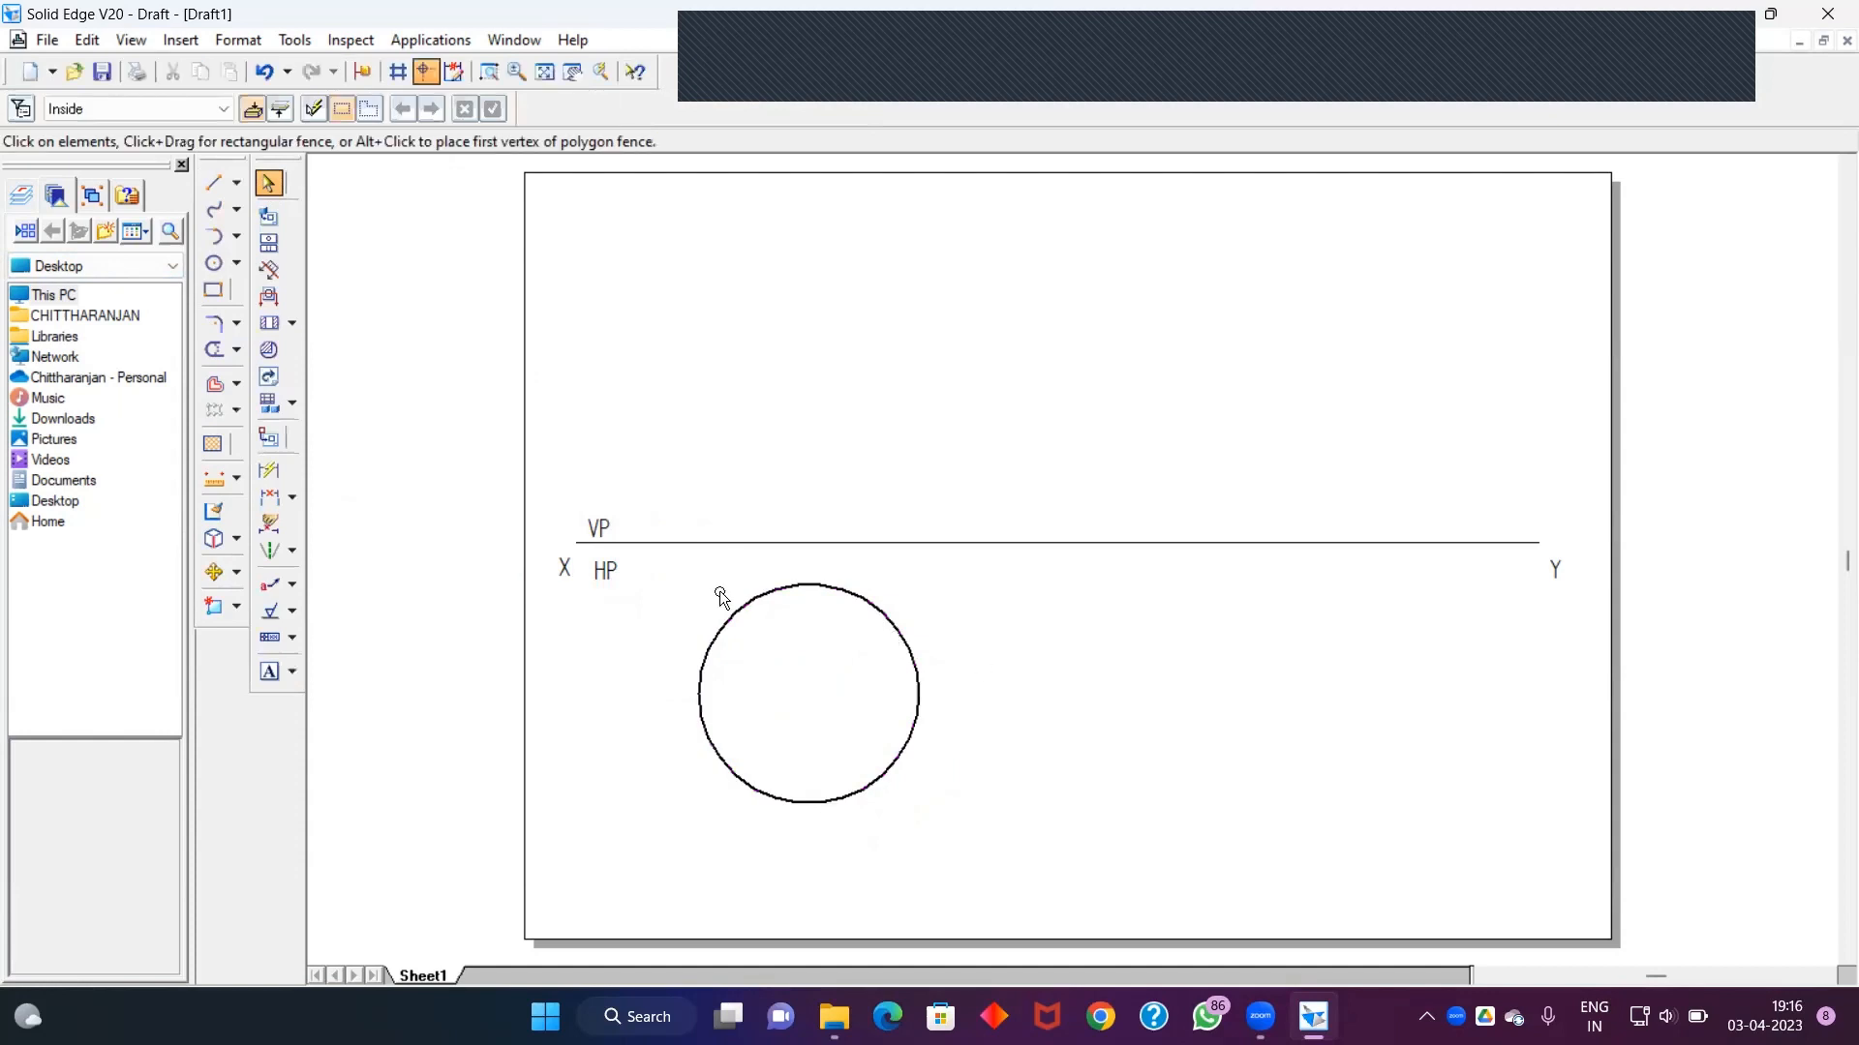
Draw the circle's vertical and horizontal diameters with a 0.25 mm line width
{"action": "left_click", "coordinate": [215, 187]}
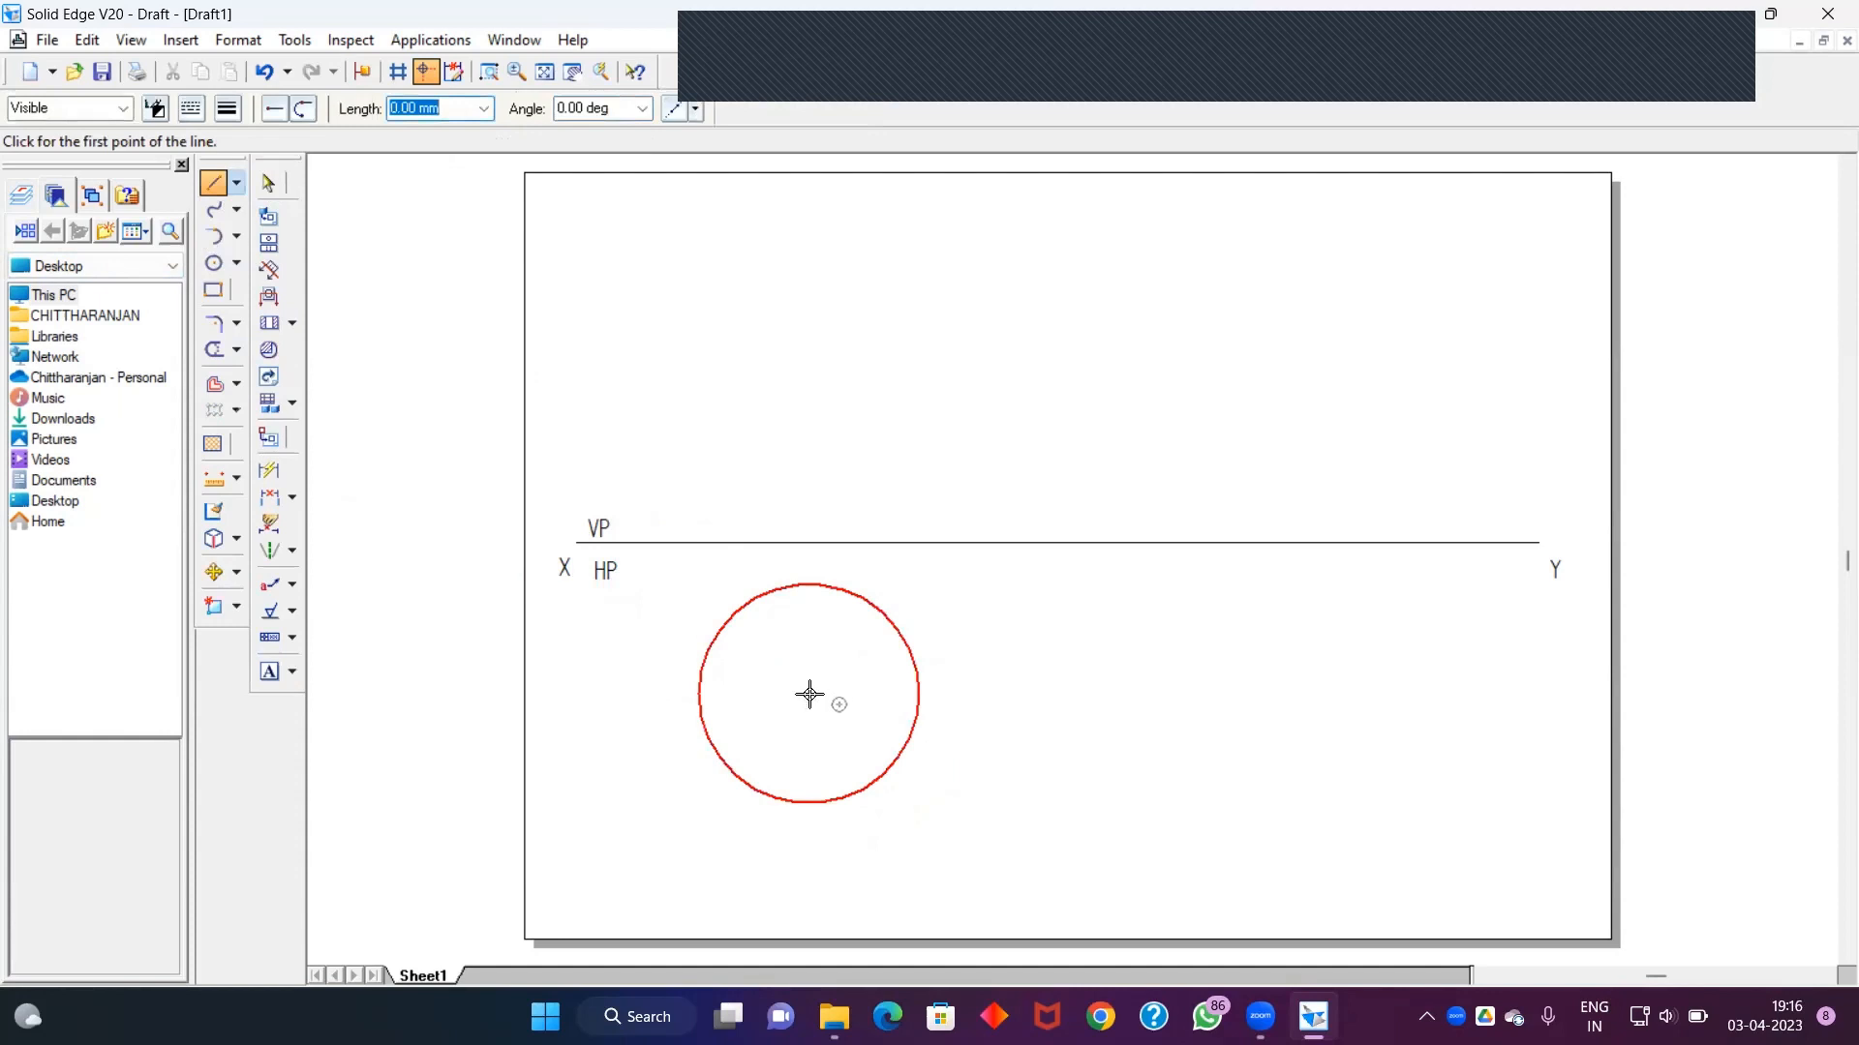
{"action": "left_click", "coordinate": [809, 584]}
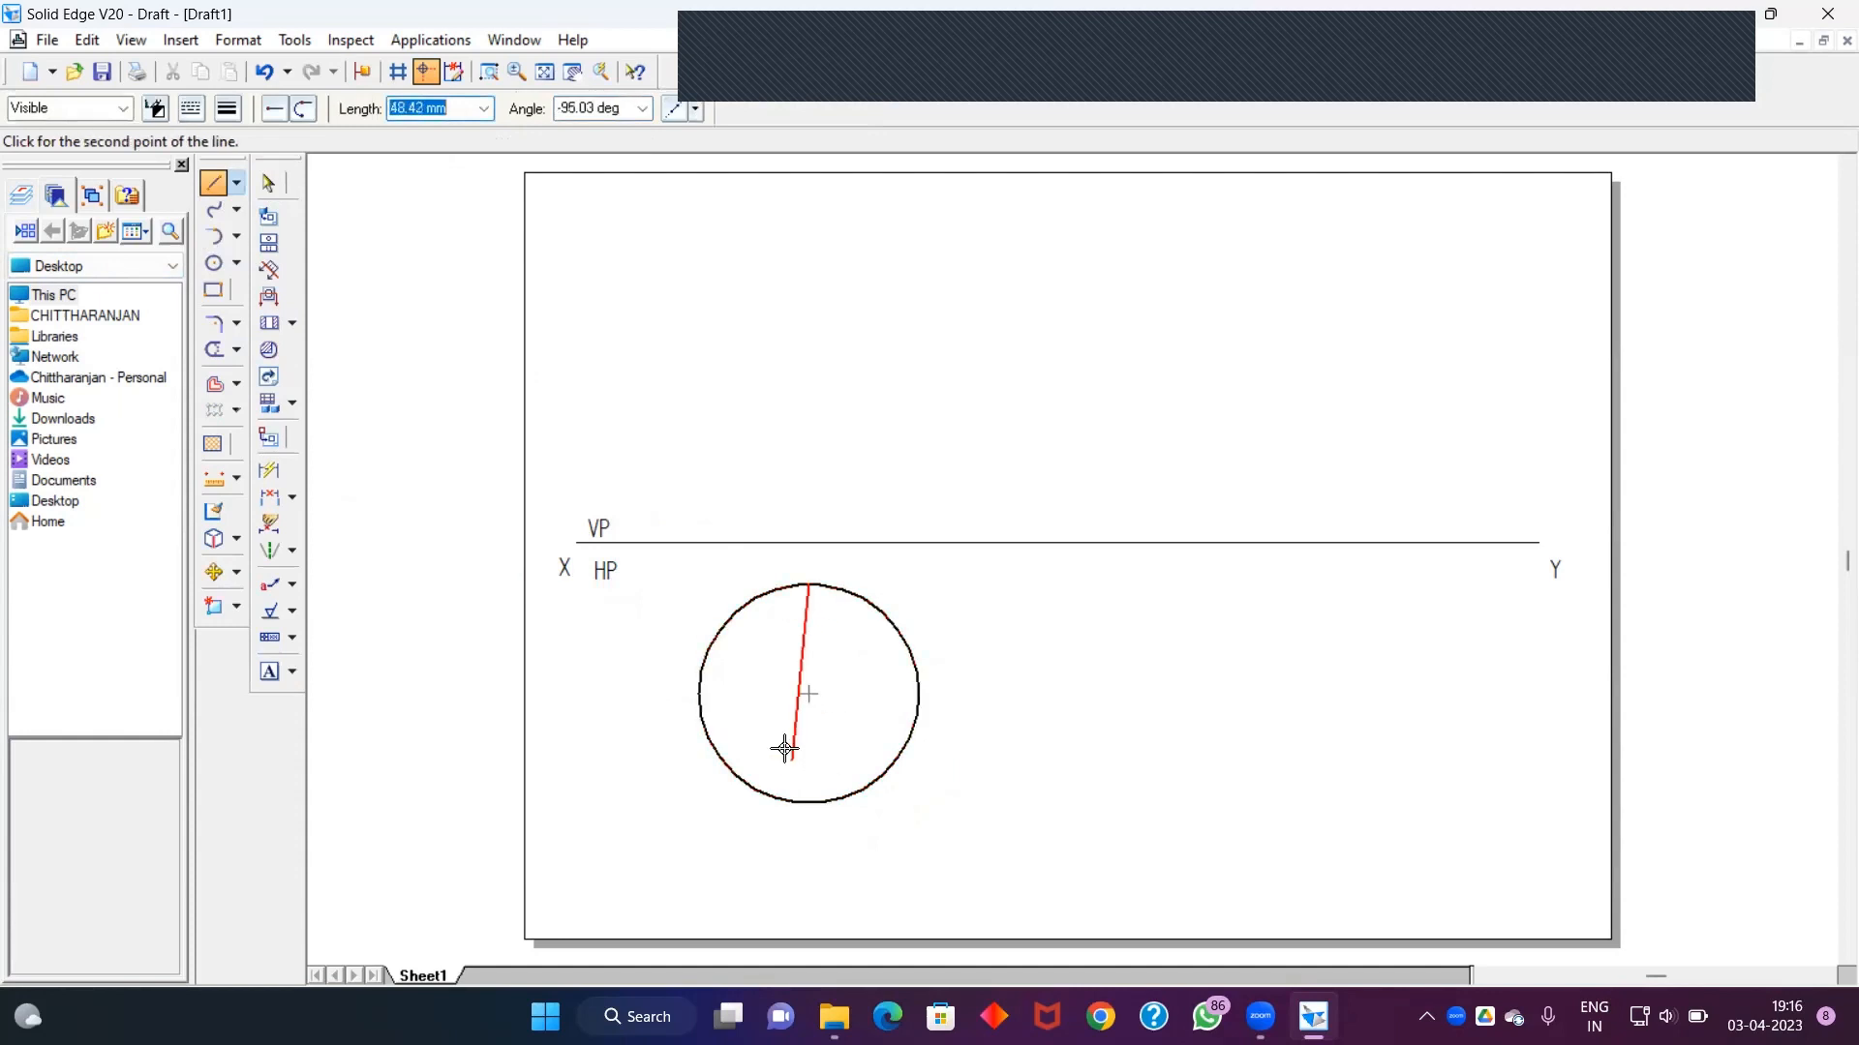
{"action": "left_click", "coordinate": [227, 108]}
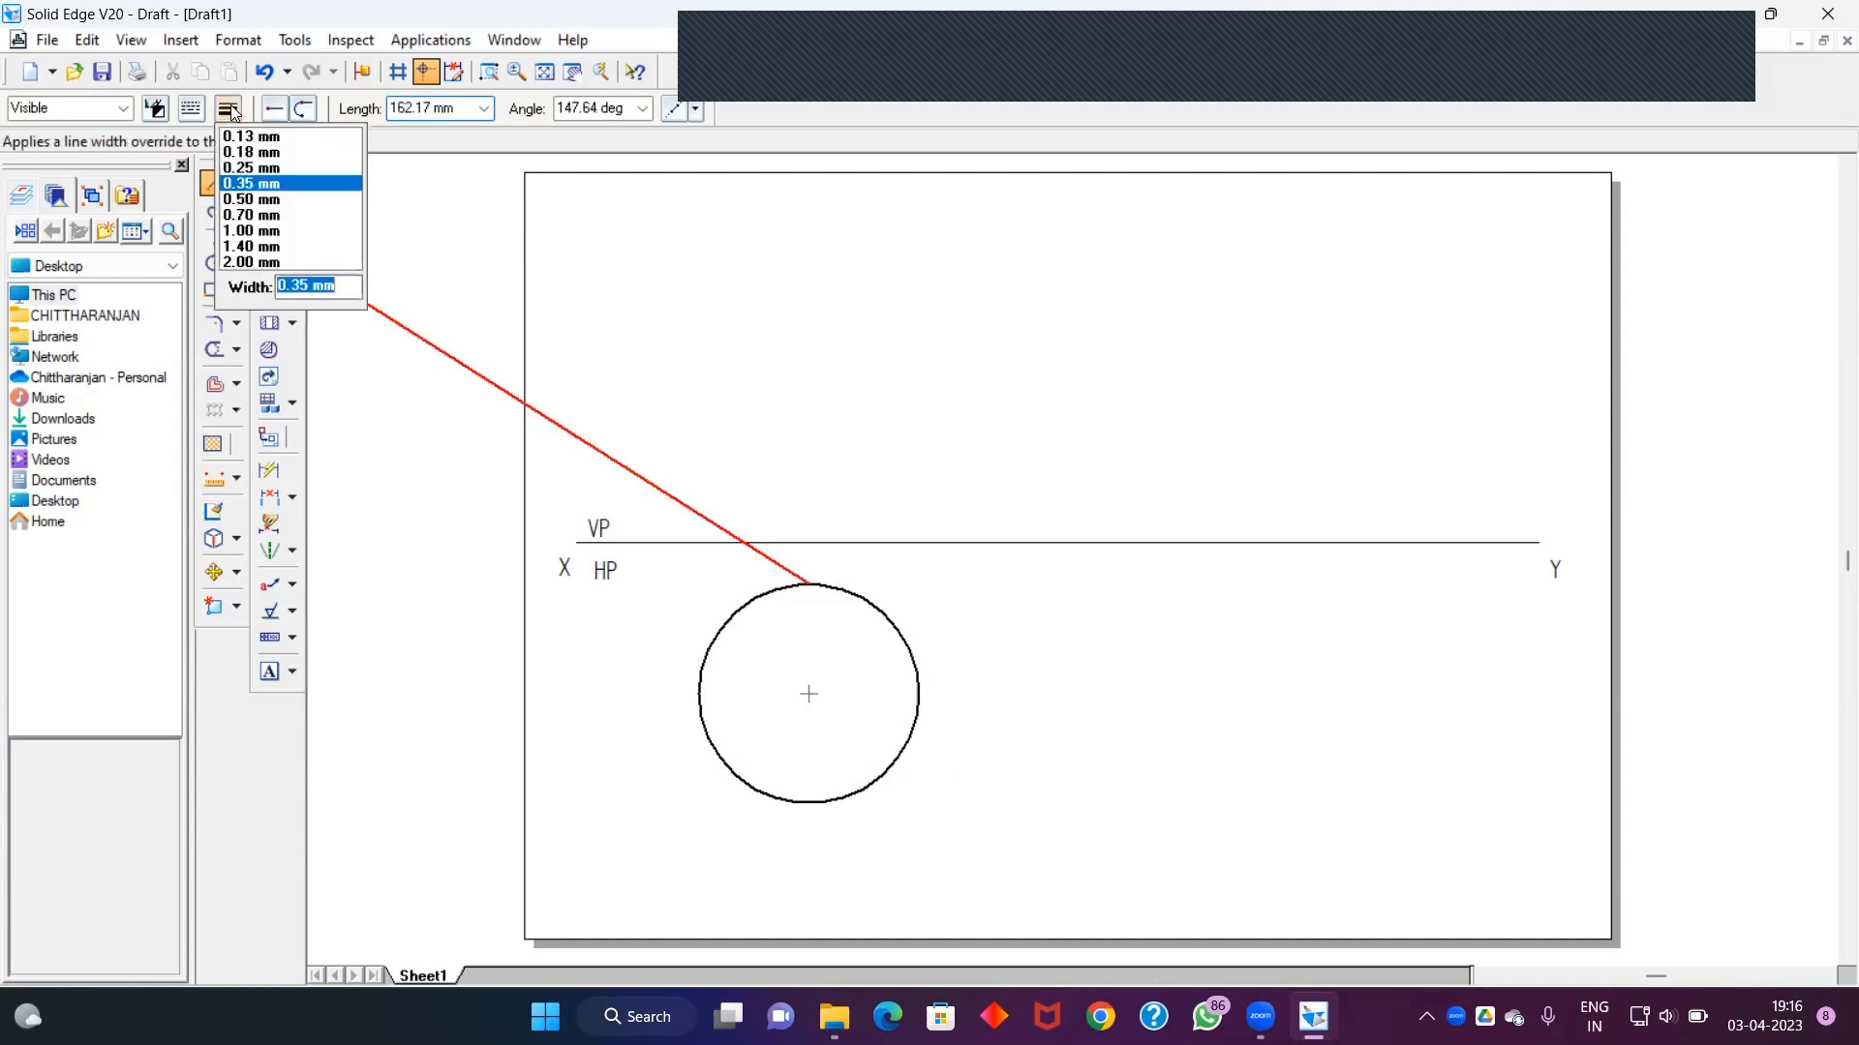
{"action": "left_click", "coordinate": [258, 168]}
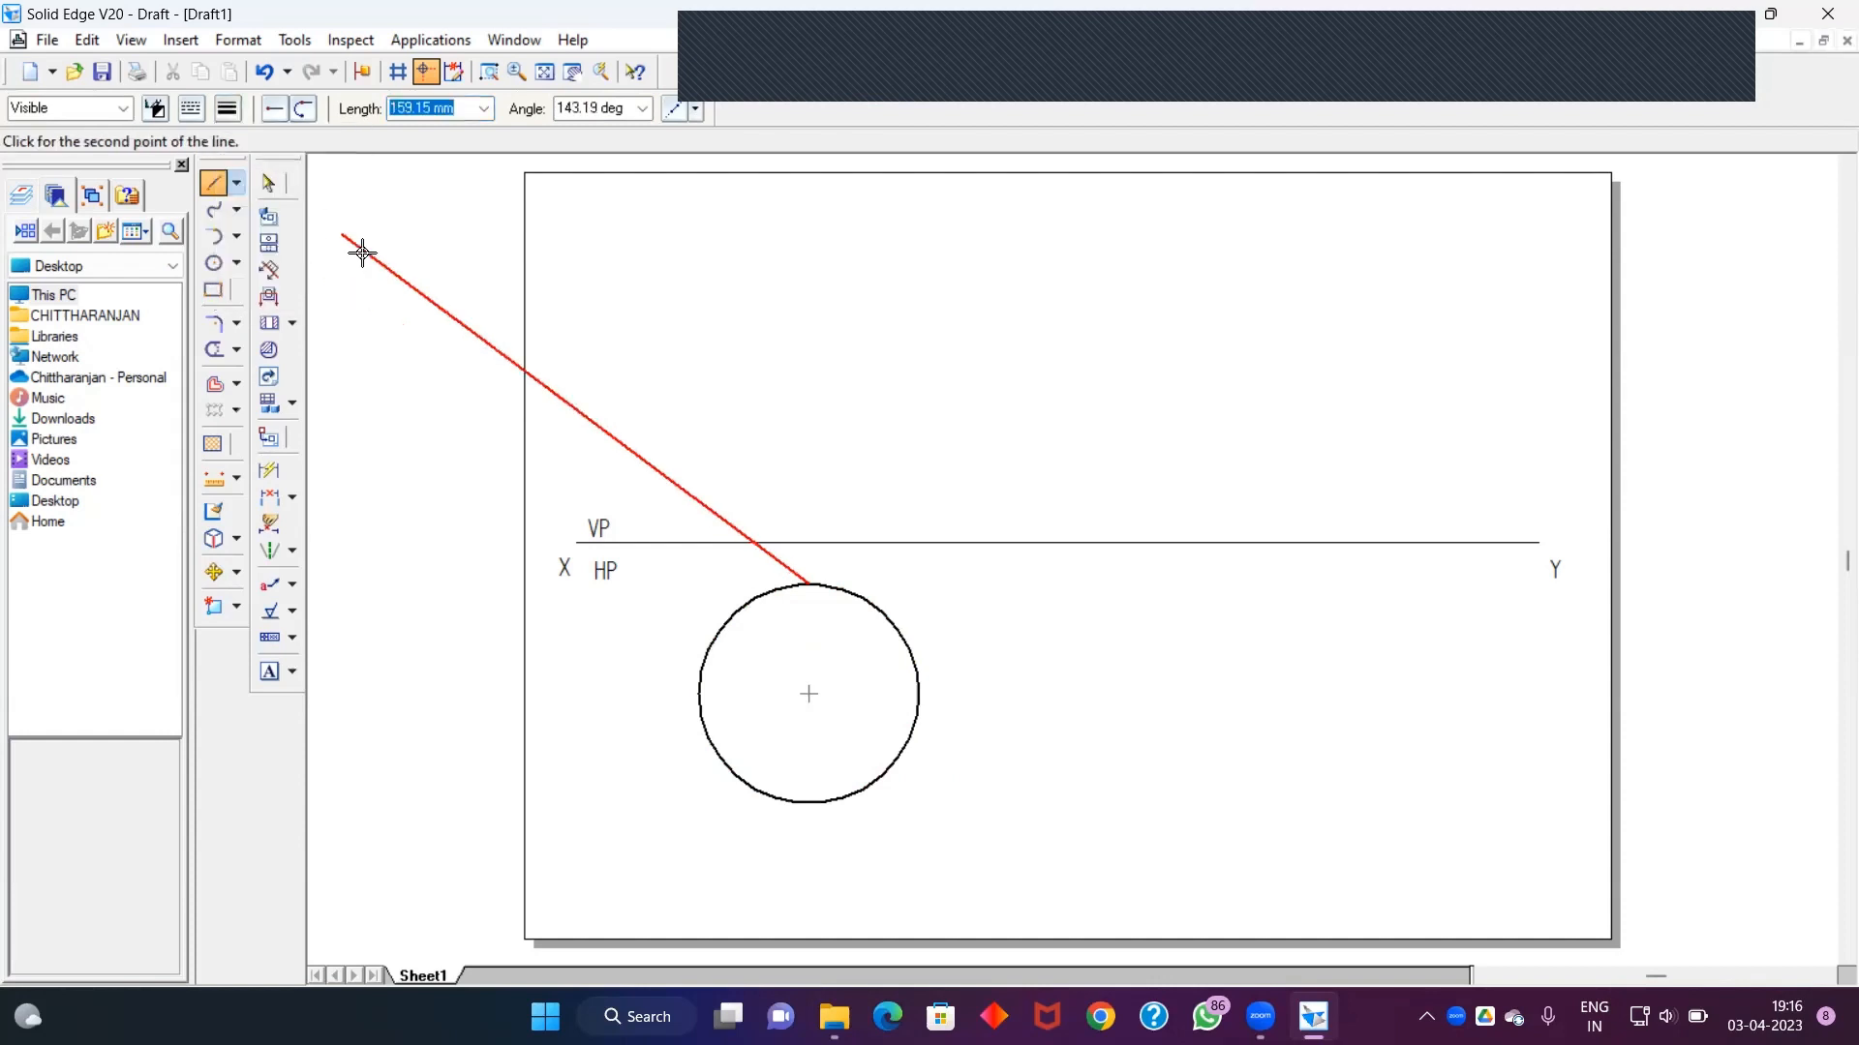
{"action": "left_click", "coordinate": [808, 804]}
{"action": "right_click", "coordinate": [715, 695]}
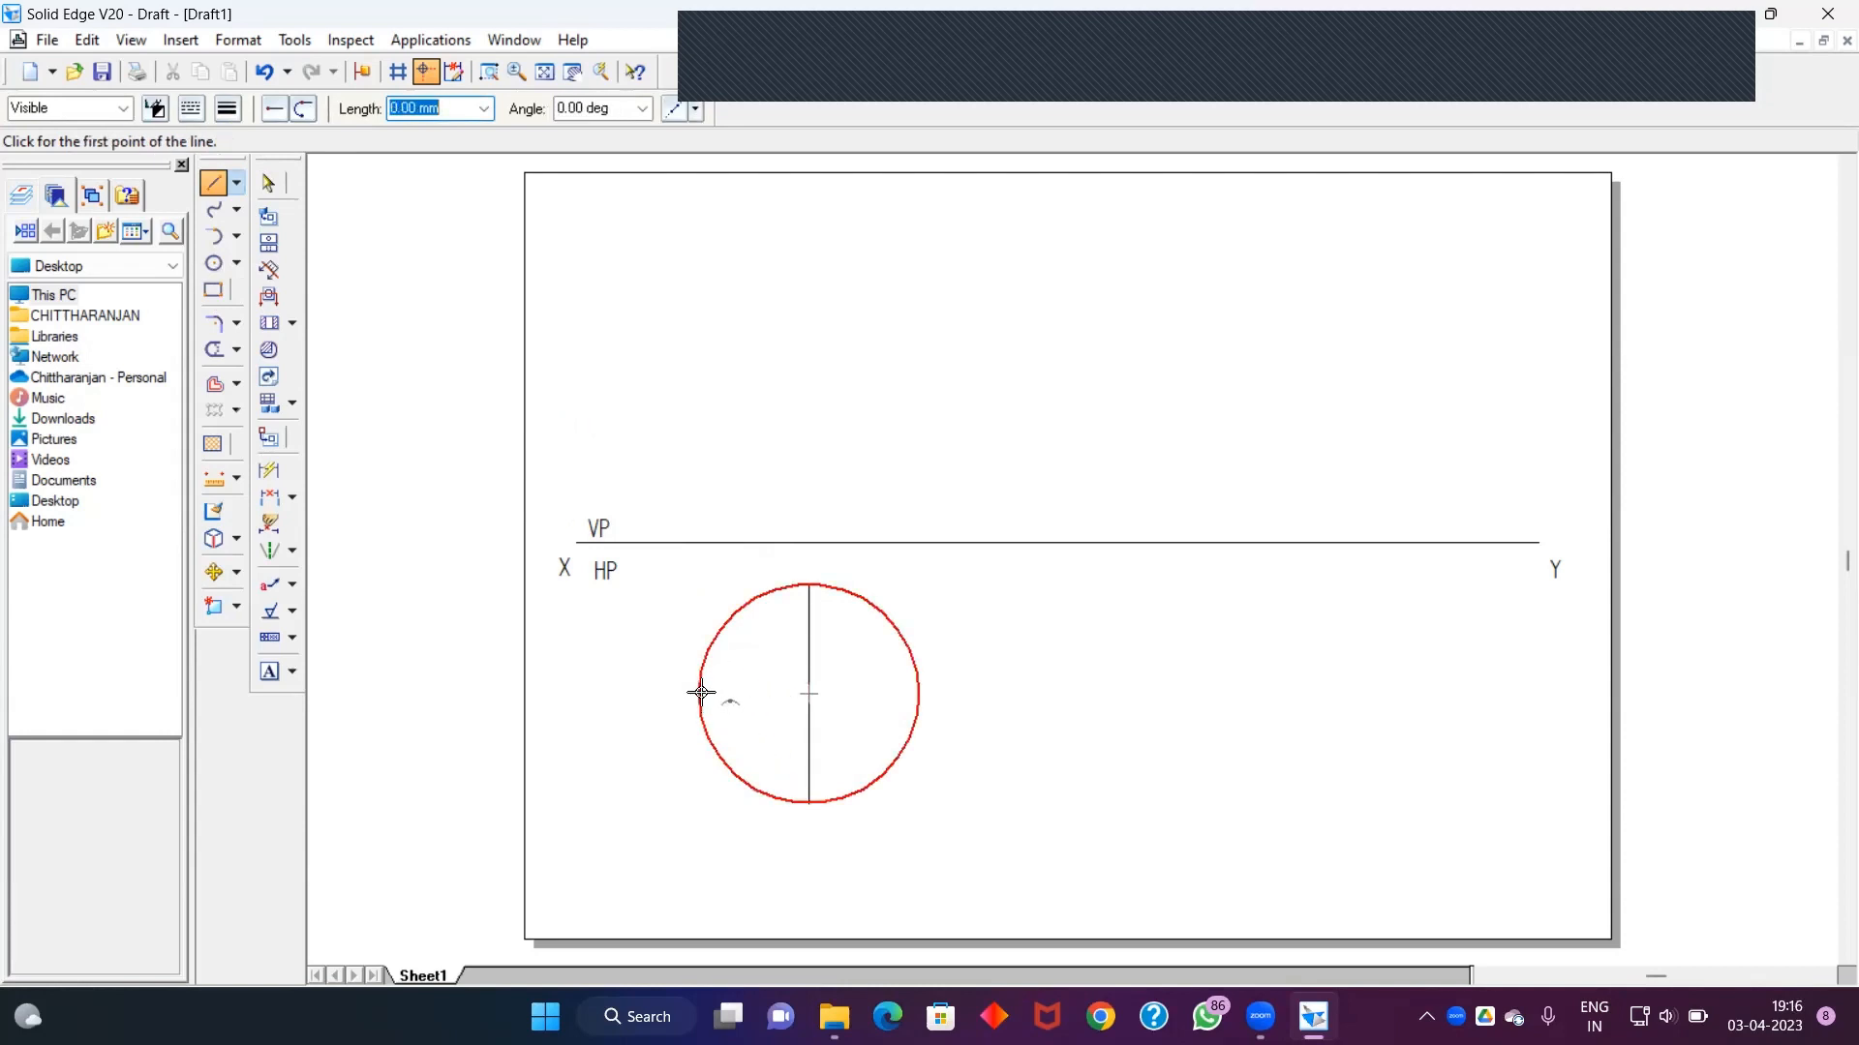
{"action": "left_click", "coordinate": [701, 693]}
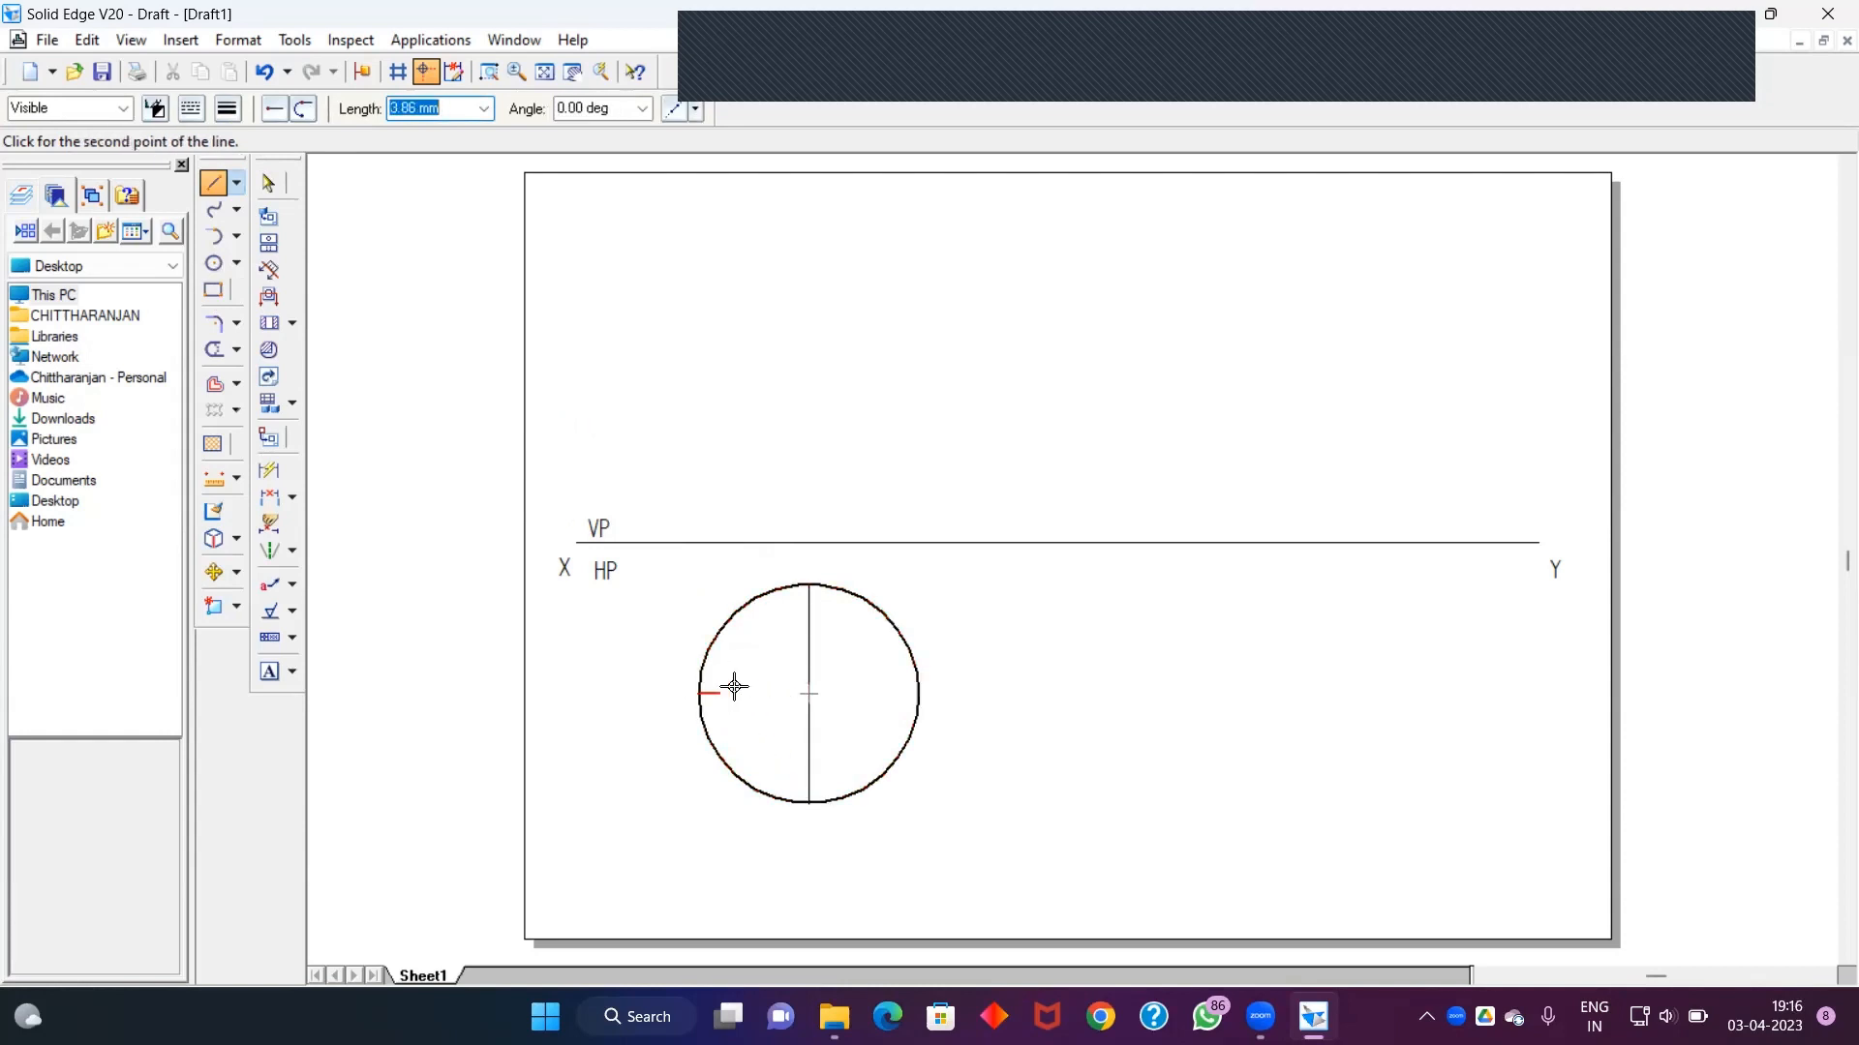
{"action": "left_click", "coordinate": [919, 695]}
{"action": "right_click", "coordinate": [876, 667]}
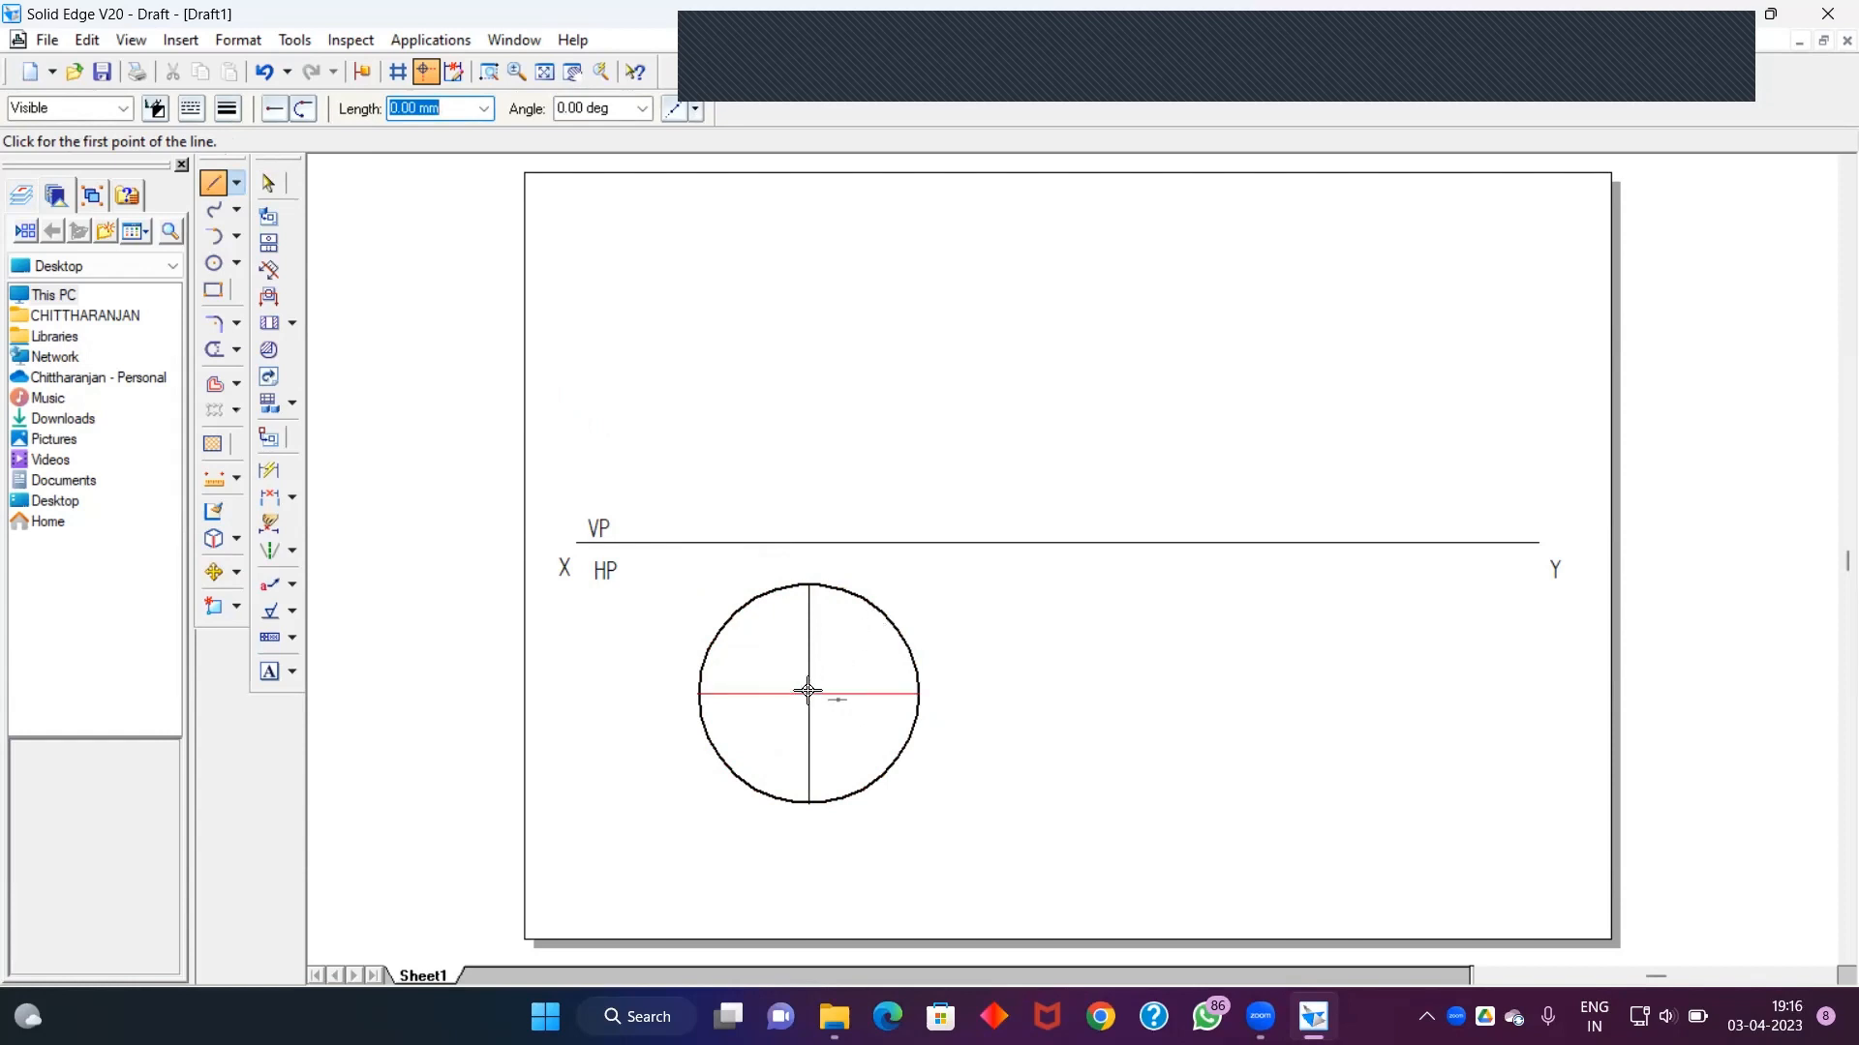
Draw a diagonal diameter through the circle's centre at 45 degrees, reaching the circle on both sides
{"action": "left_click", "coordinate": [808, 692]}
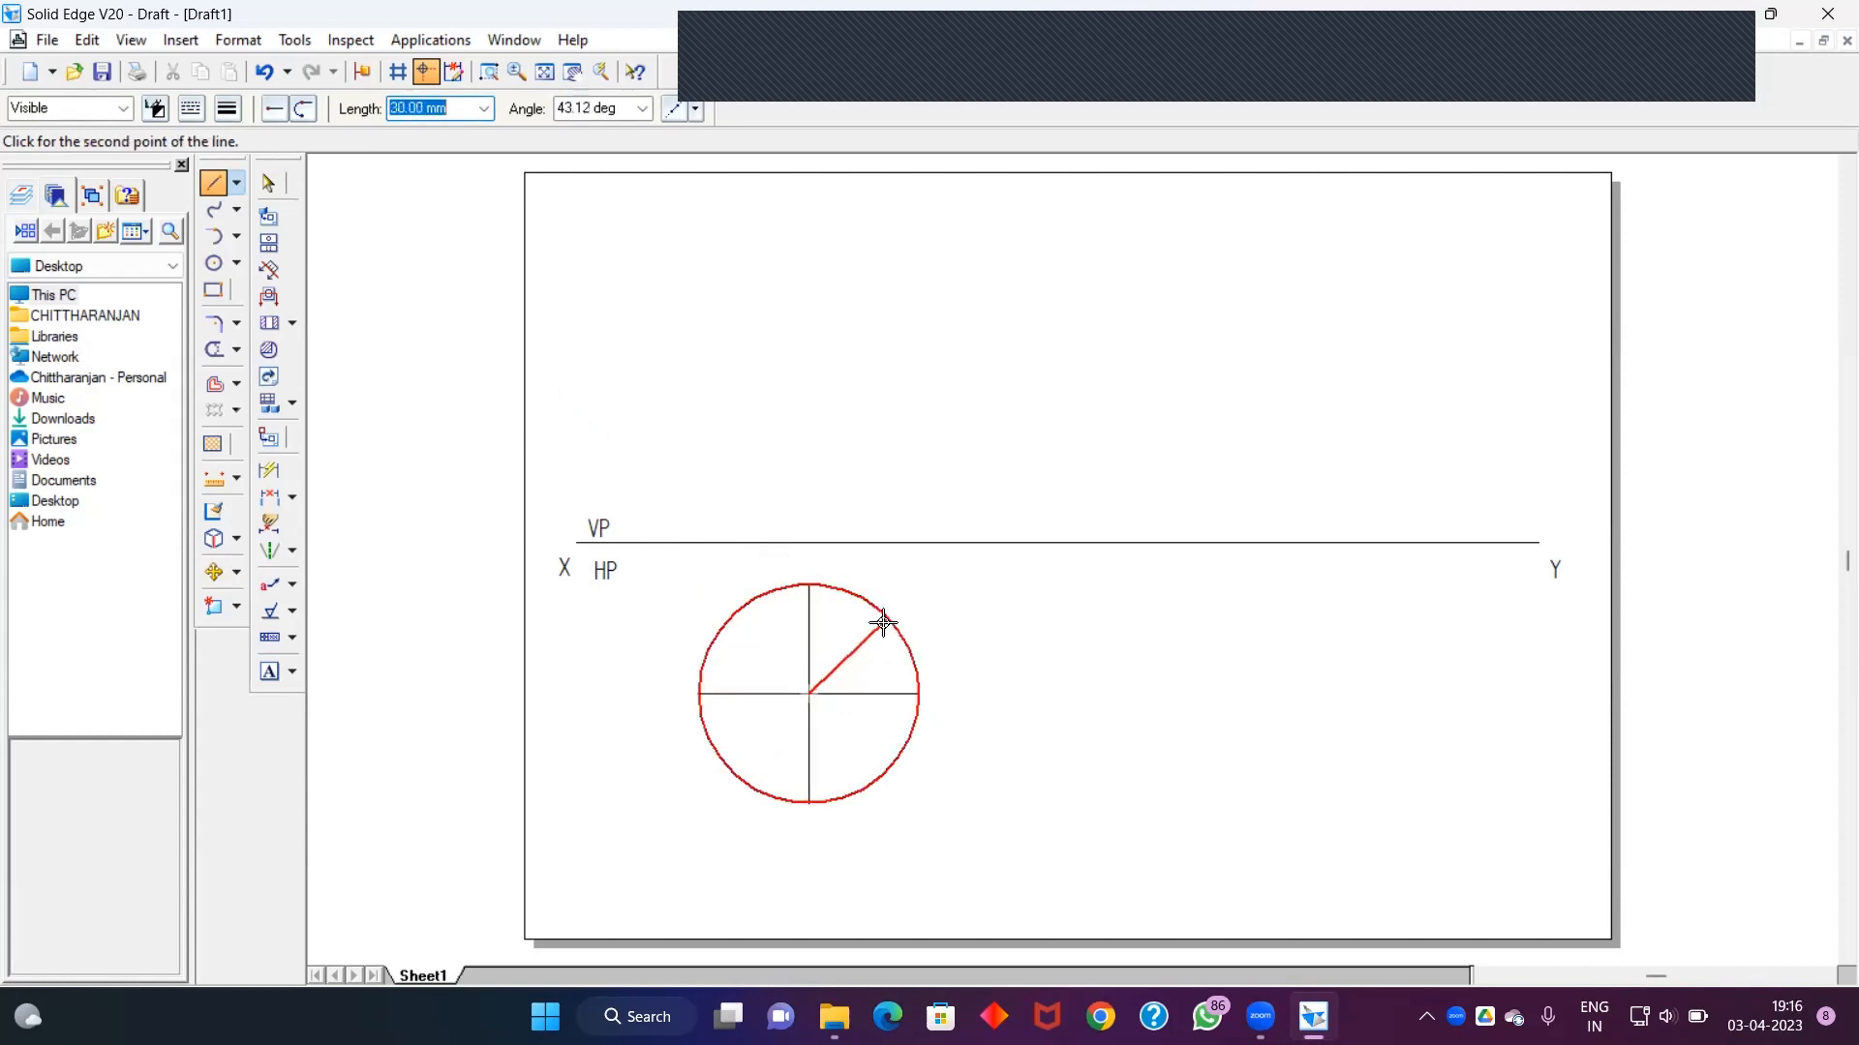
{"action": "left_click", "coordinate": [587, 108]}
{"action": "type", "text": "45"}
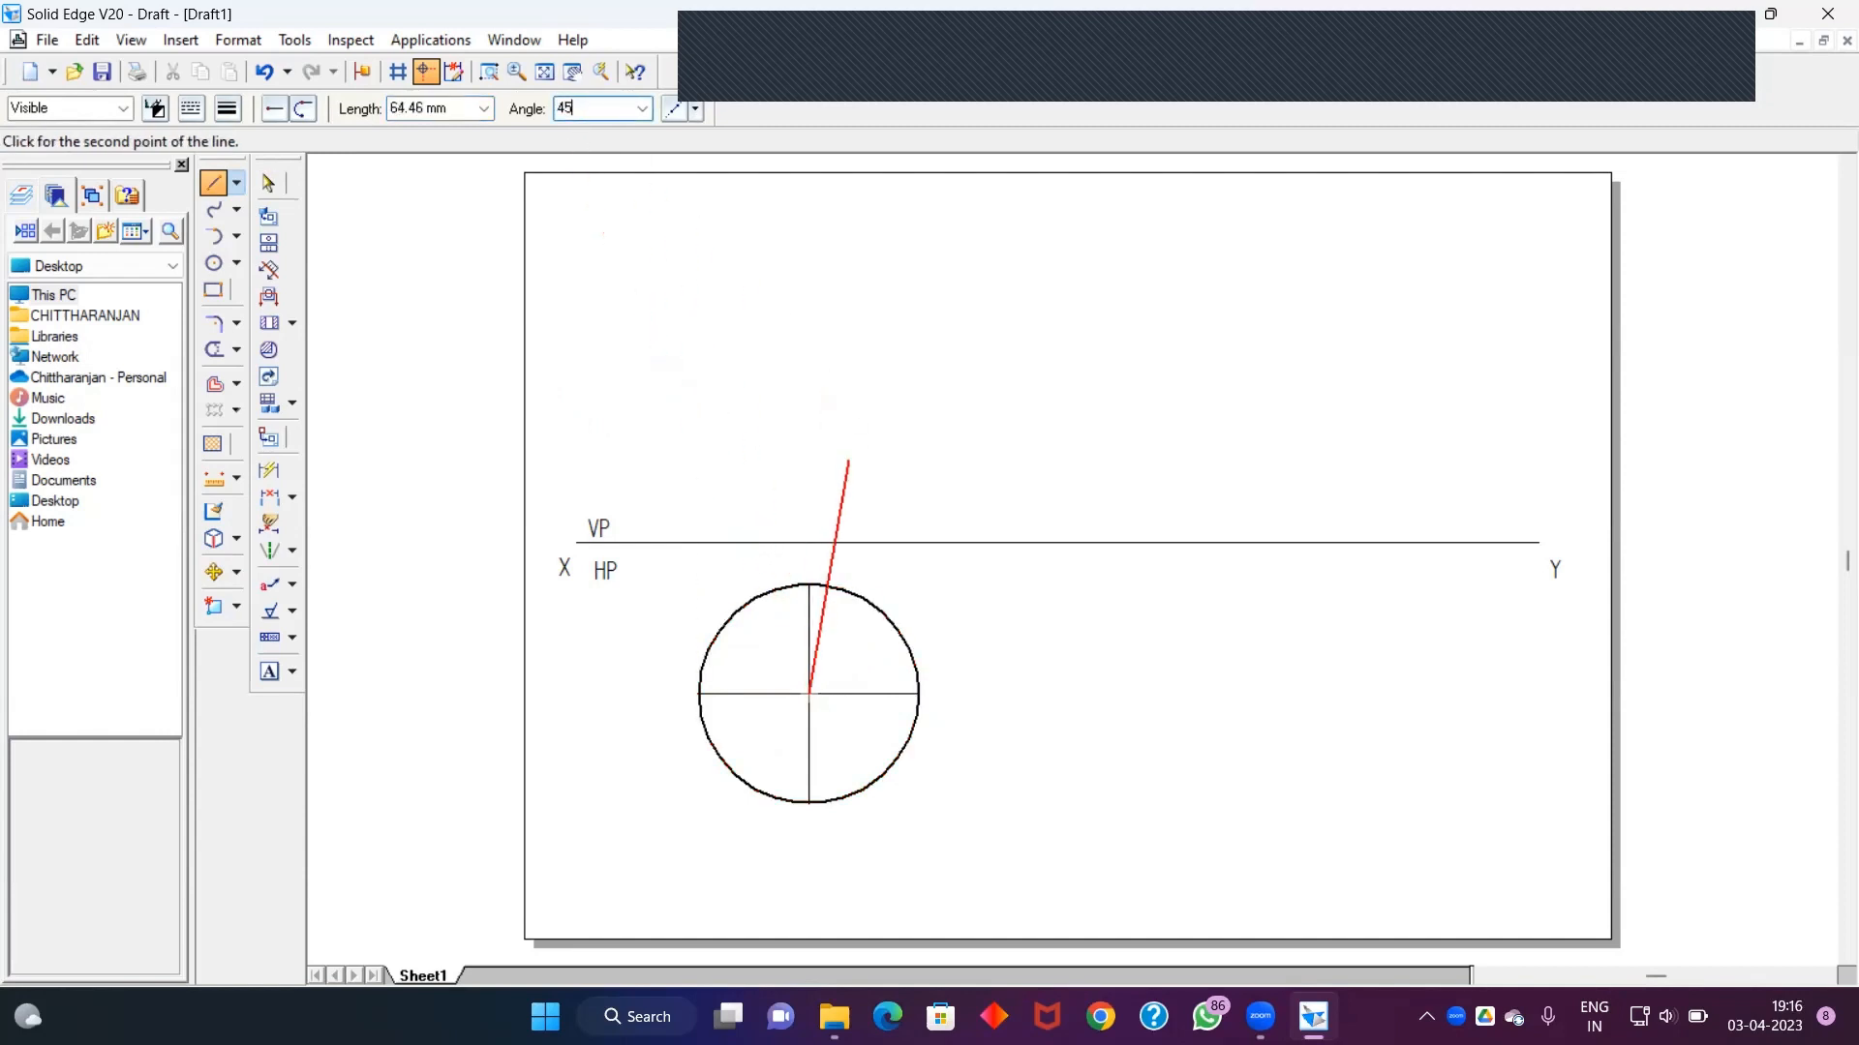
{"action": "key", "text": "Return"}
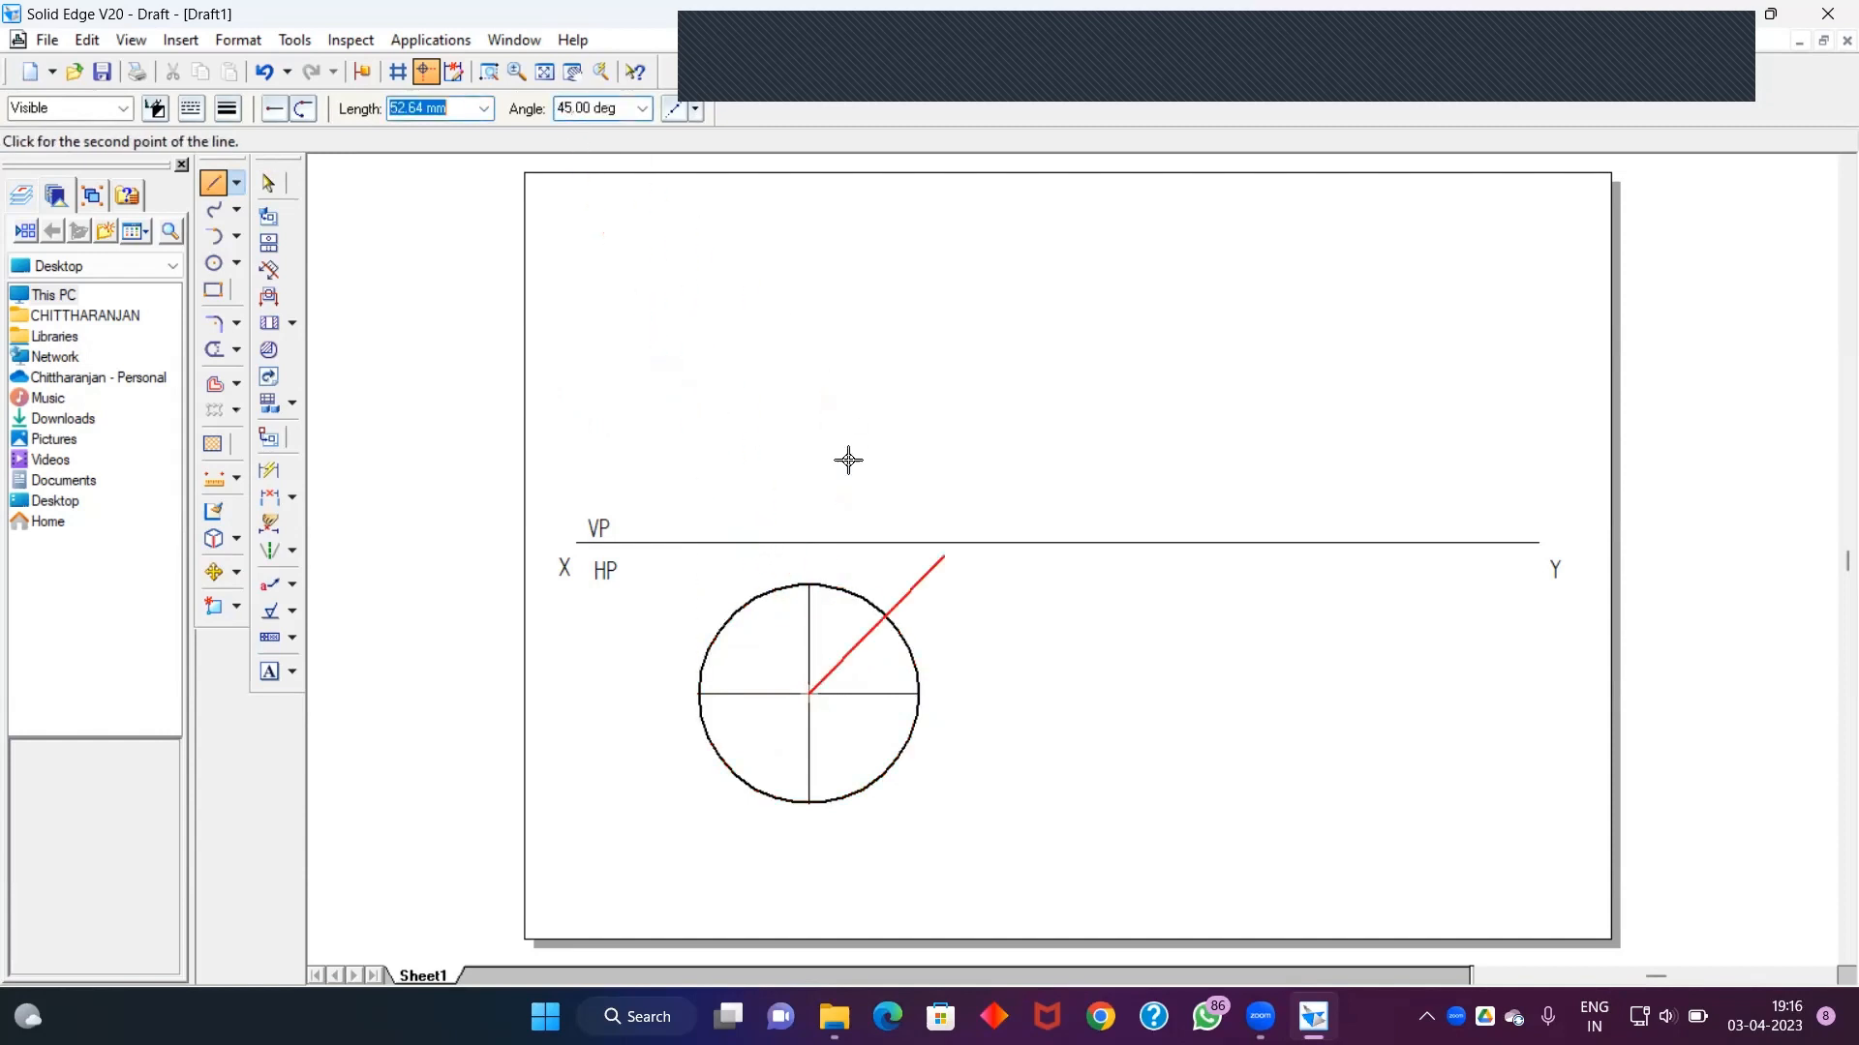
{"action": "left_click", "coordinate": [889, 615]}
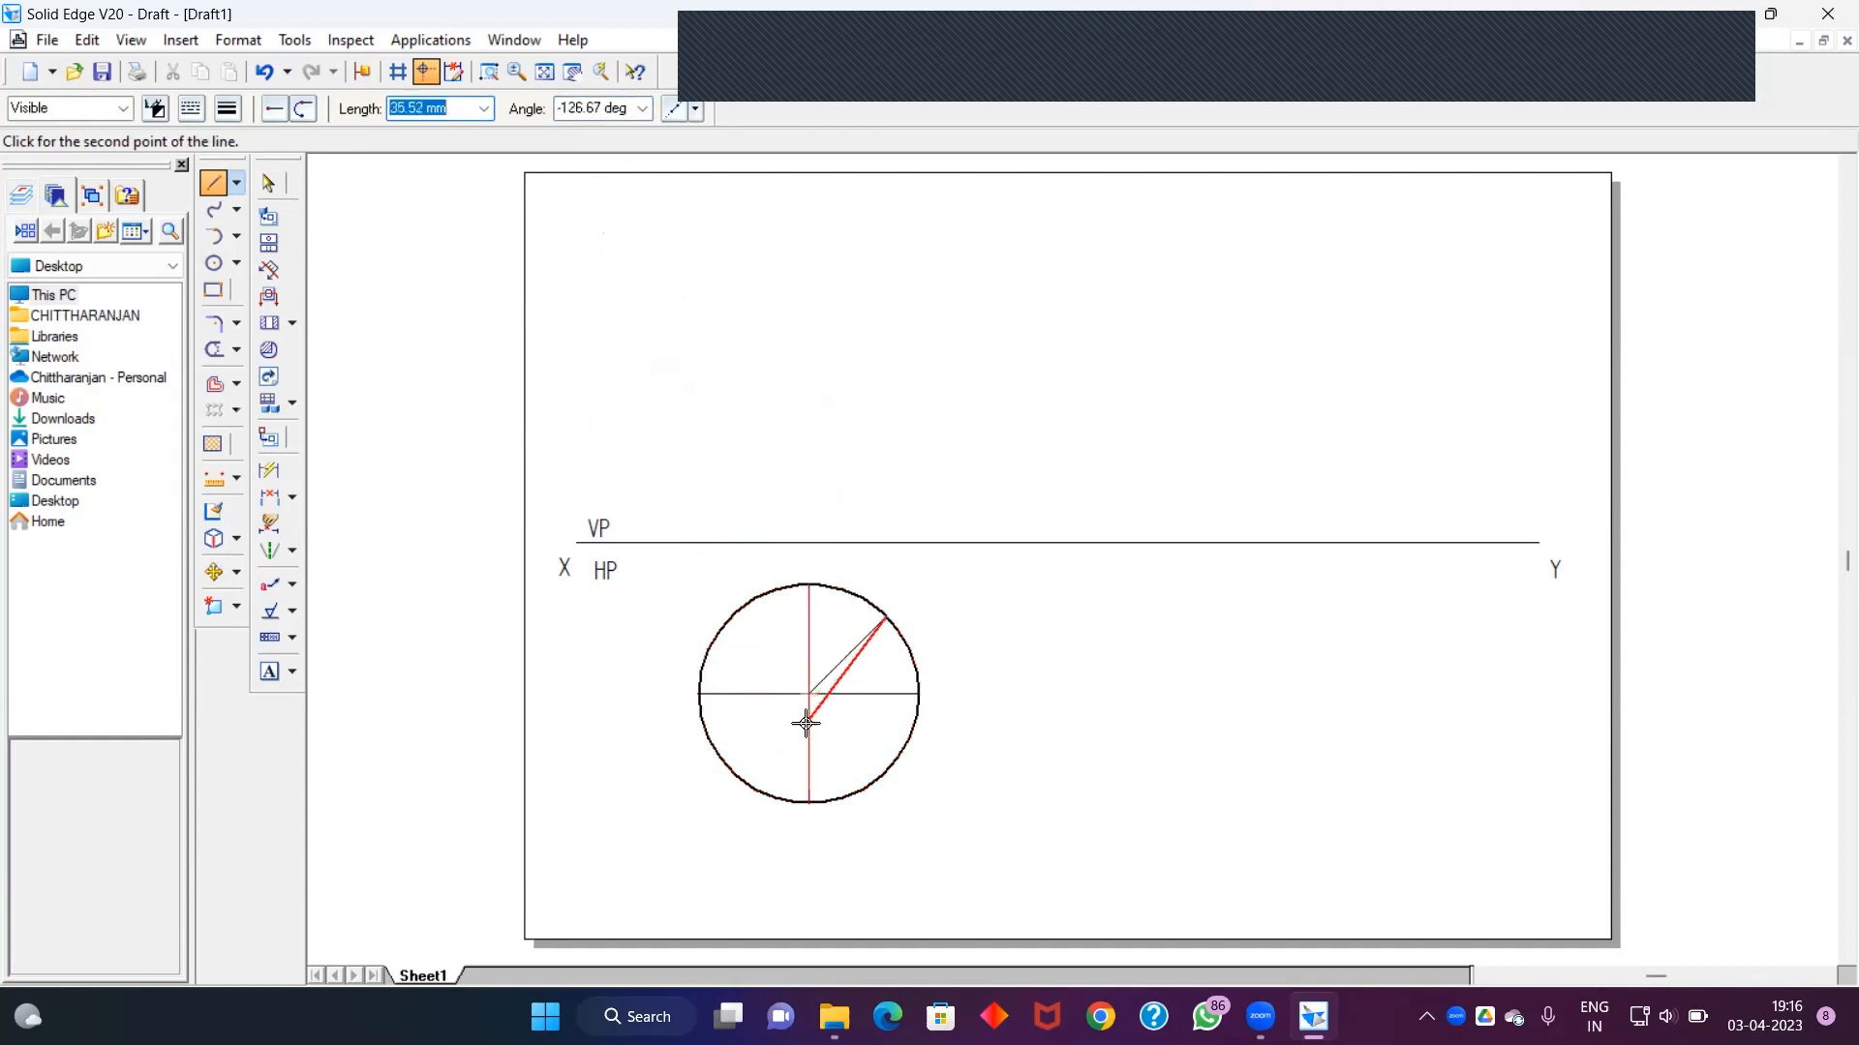
{"action": "left_click", "coordinate": [726, 768]}
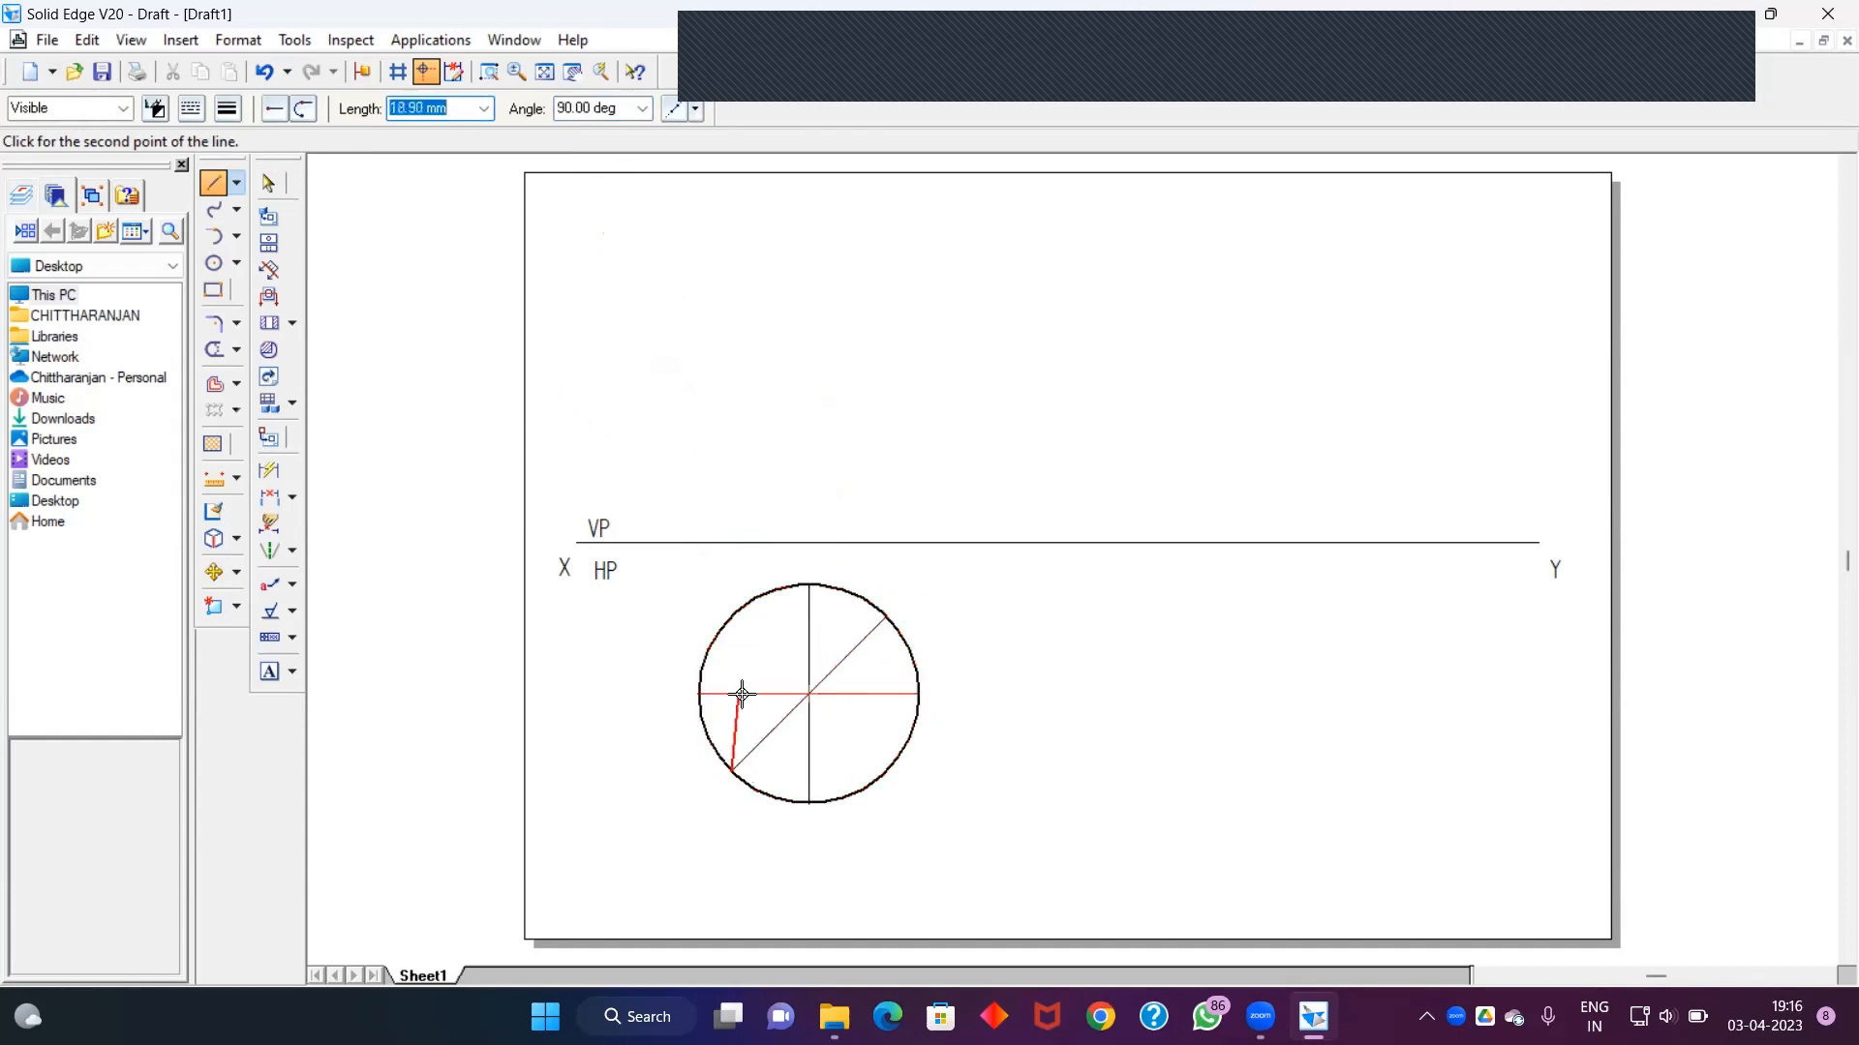
{"action": "right_click", "coordinate": [741, 666]}
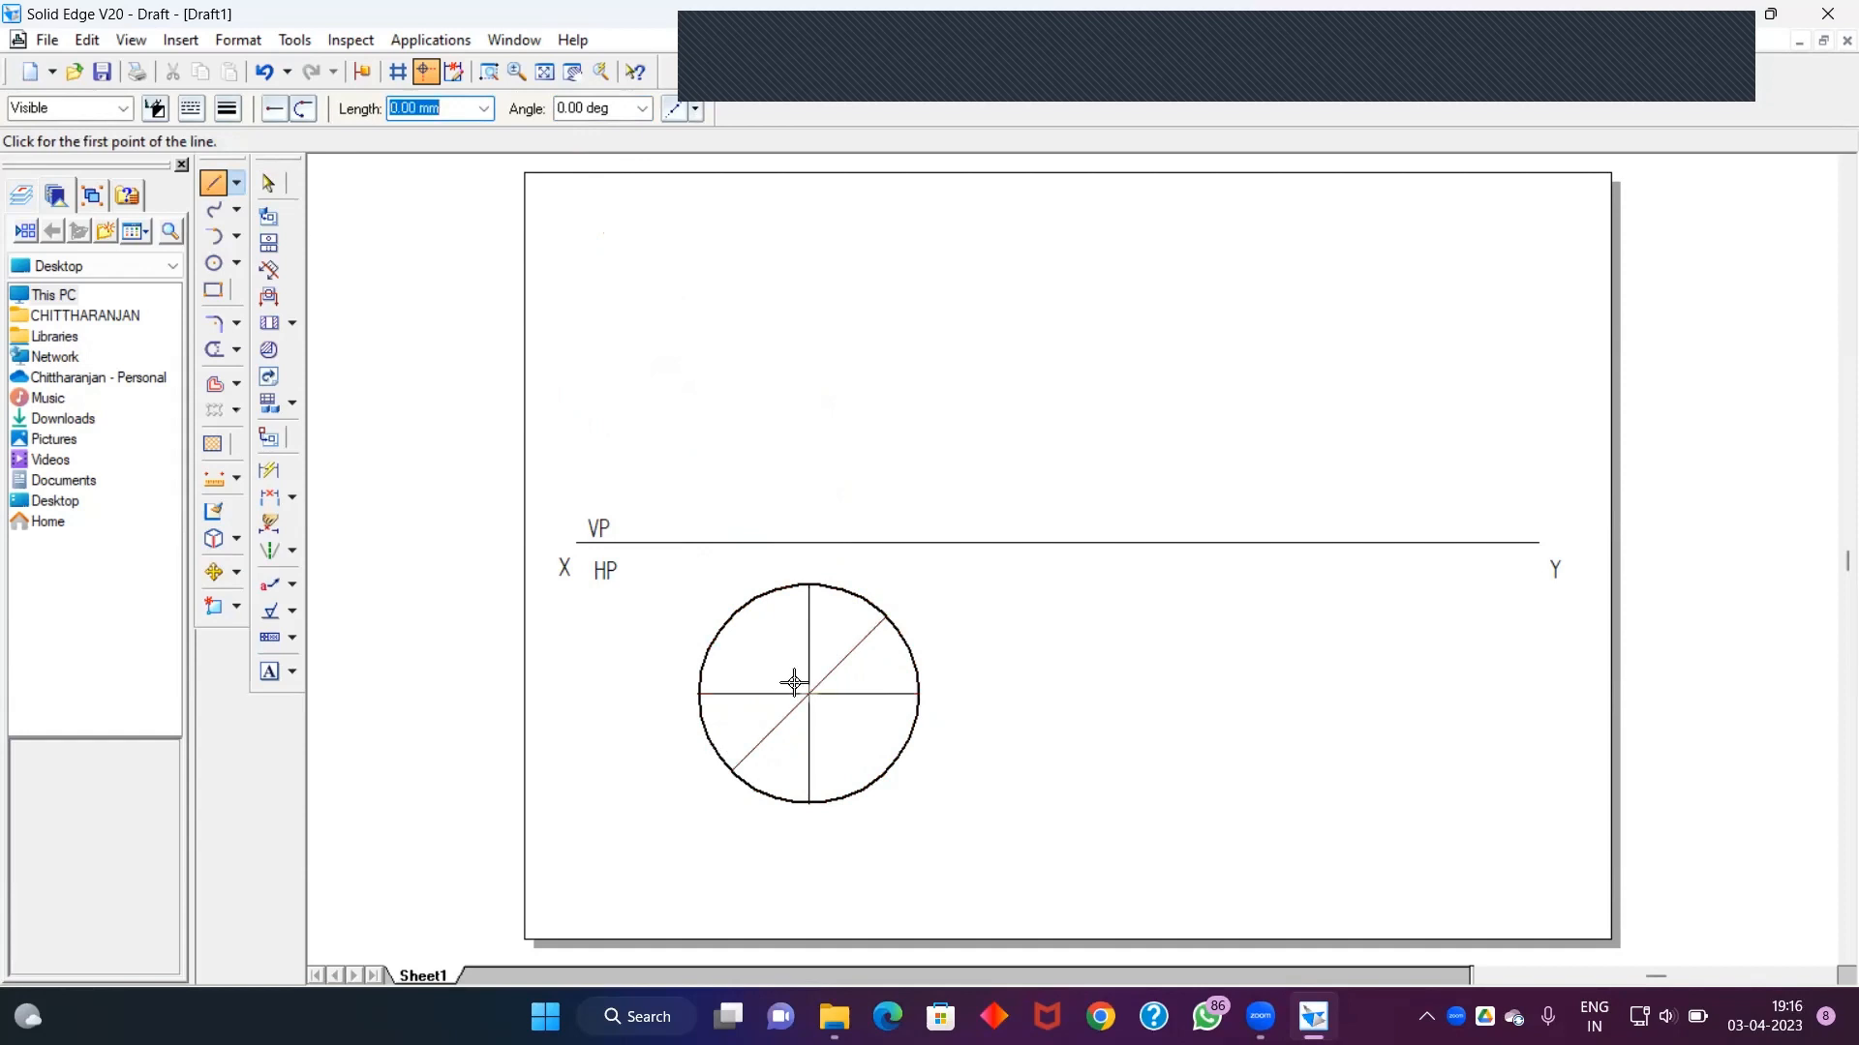
Draw the opposite diagonal diameter at -45 degrees, dividing the circle into eight equal parts
{"action": "left_click", "coordinate": [727, 619]}
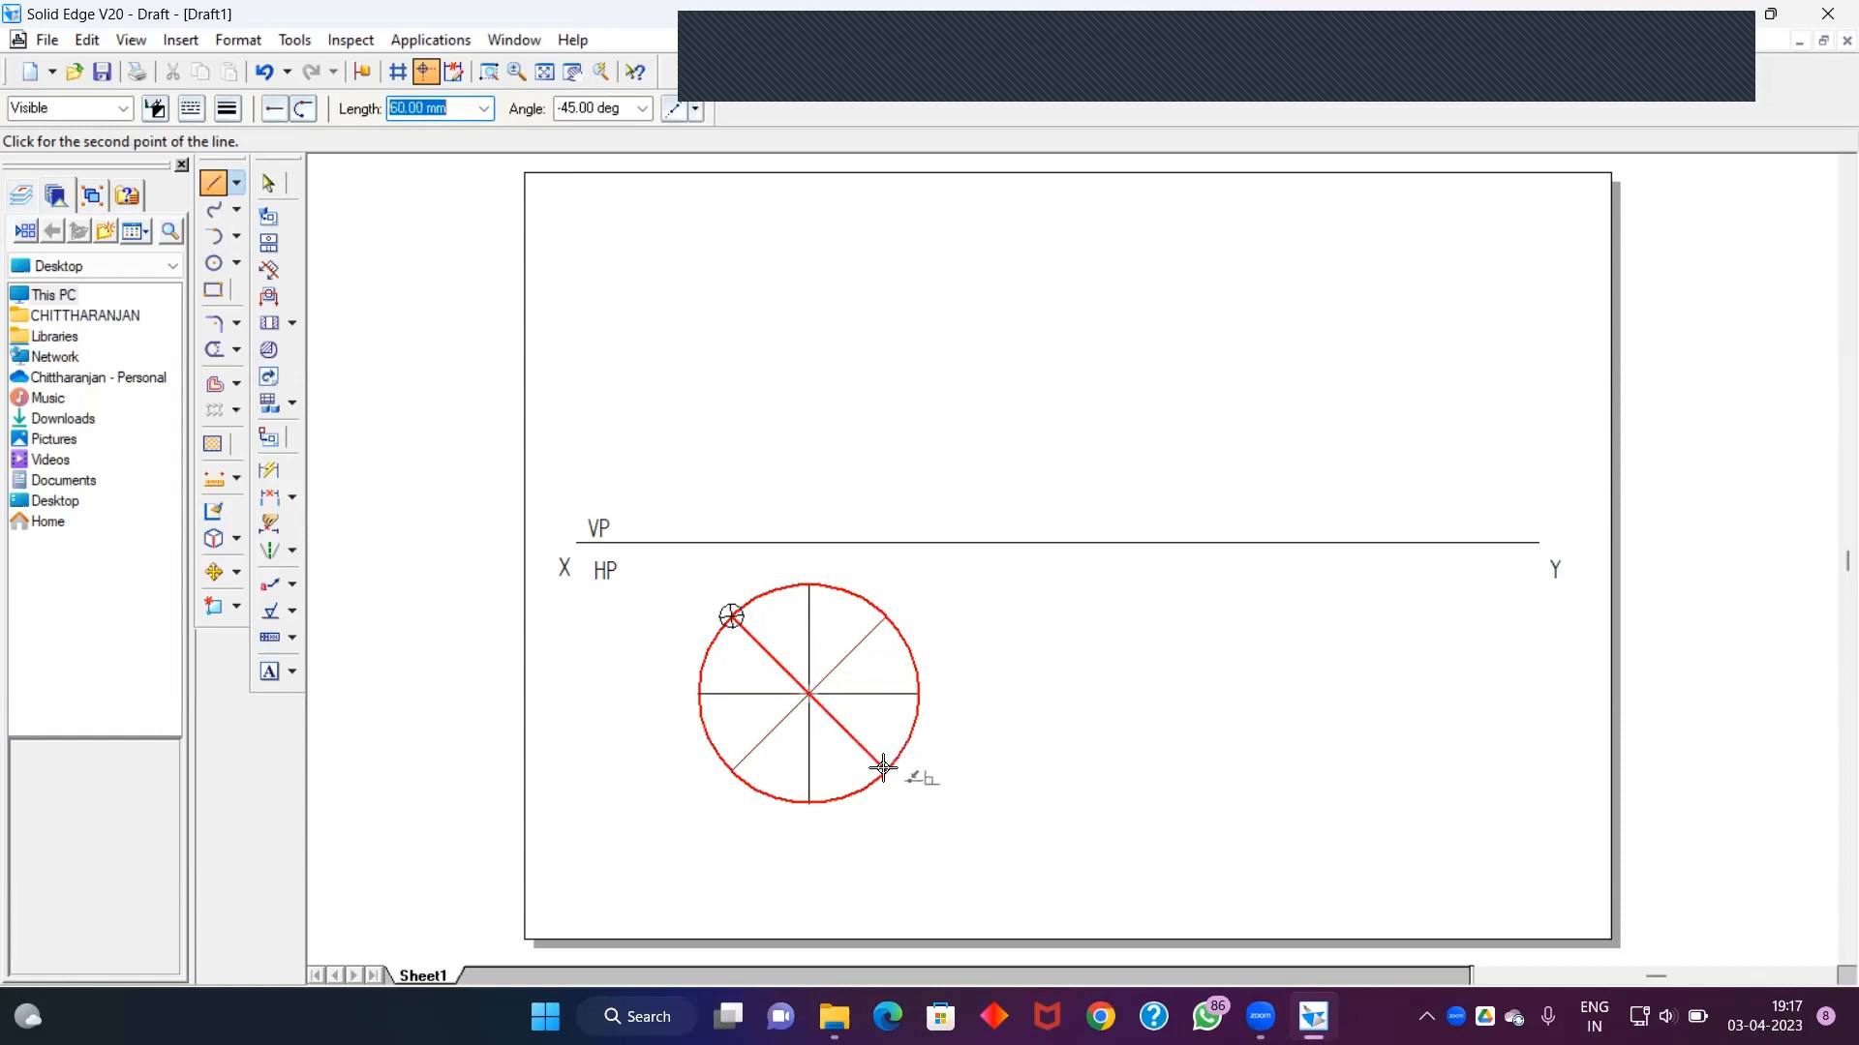
{"action": "left_click", "coordinate": [883, 767]}
{"action": "key", "text": "Escape"}
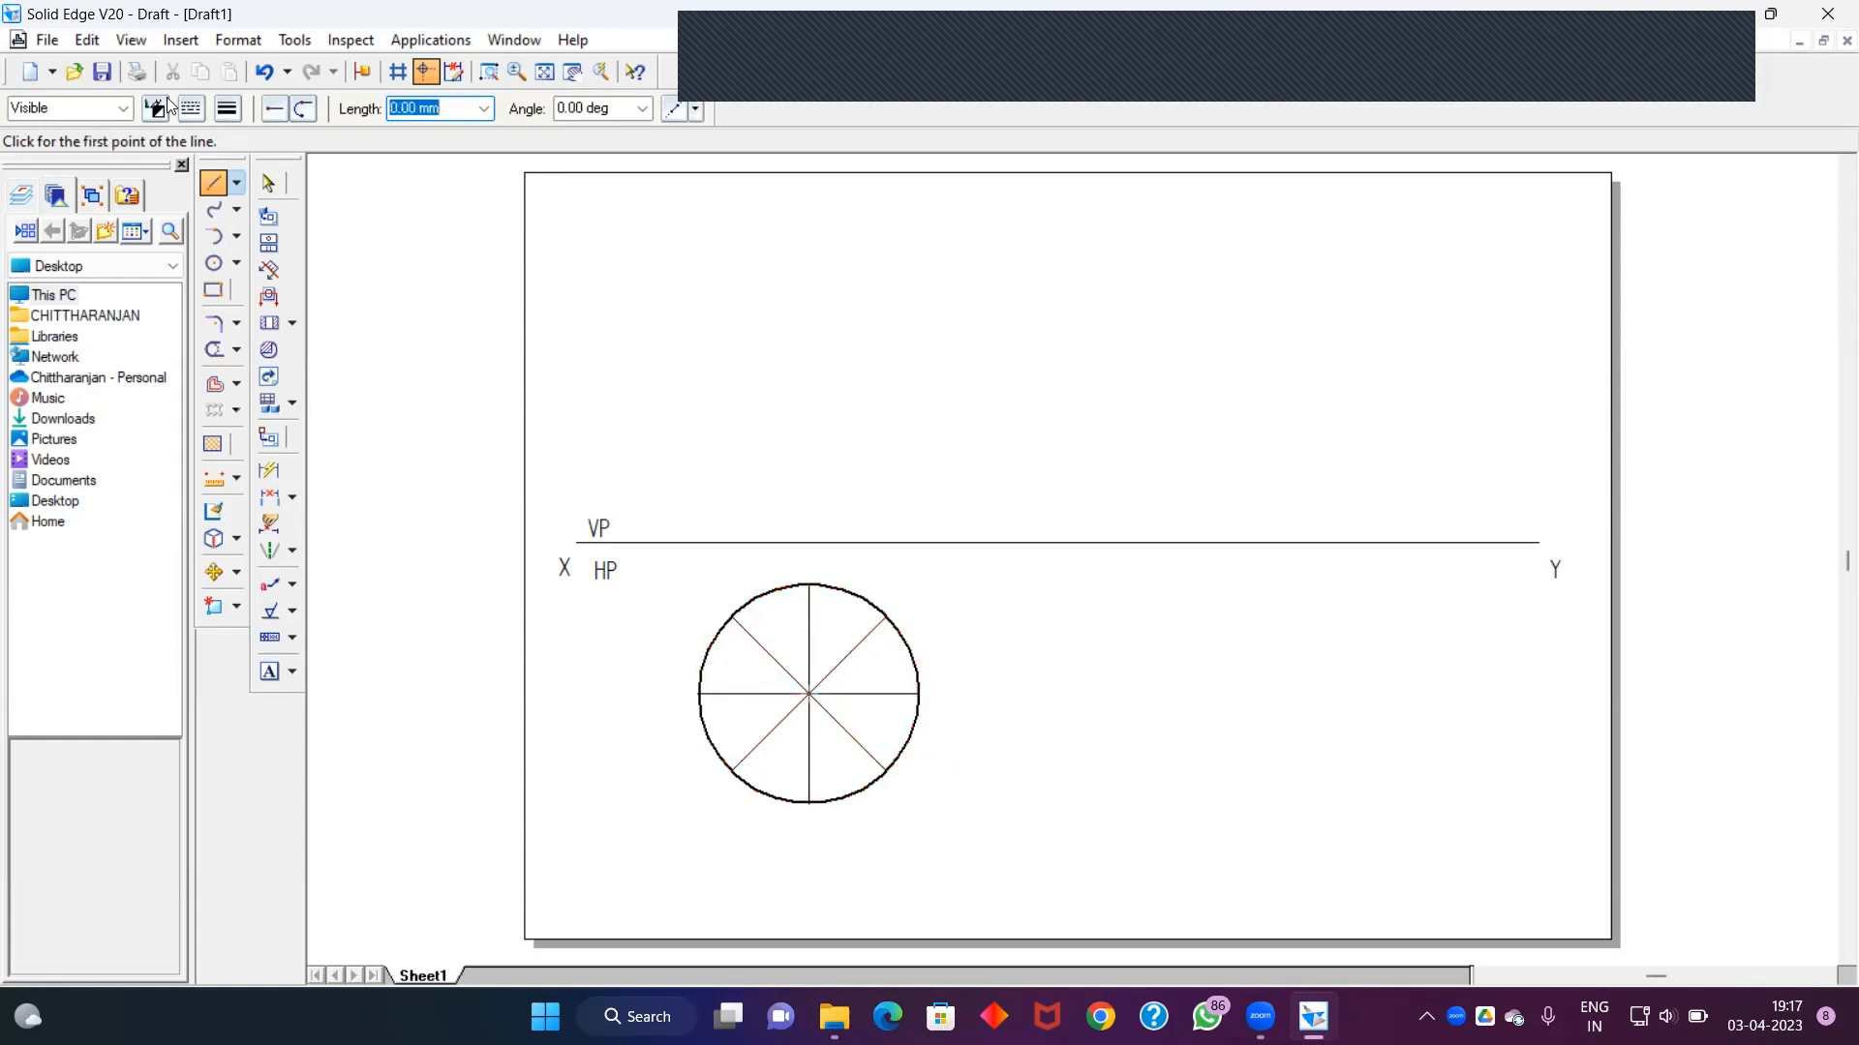
Label the eight division points a to h in 5 mm text, counterclockwise from the X-side end of the horizontal diameter
{"action": "left_click", "coordinate": [269, 186]}
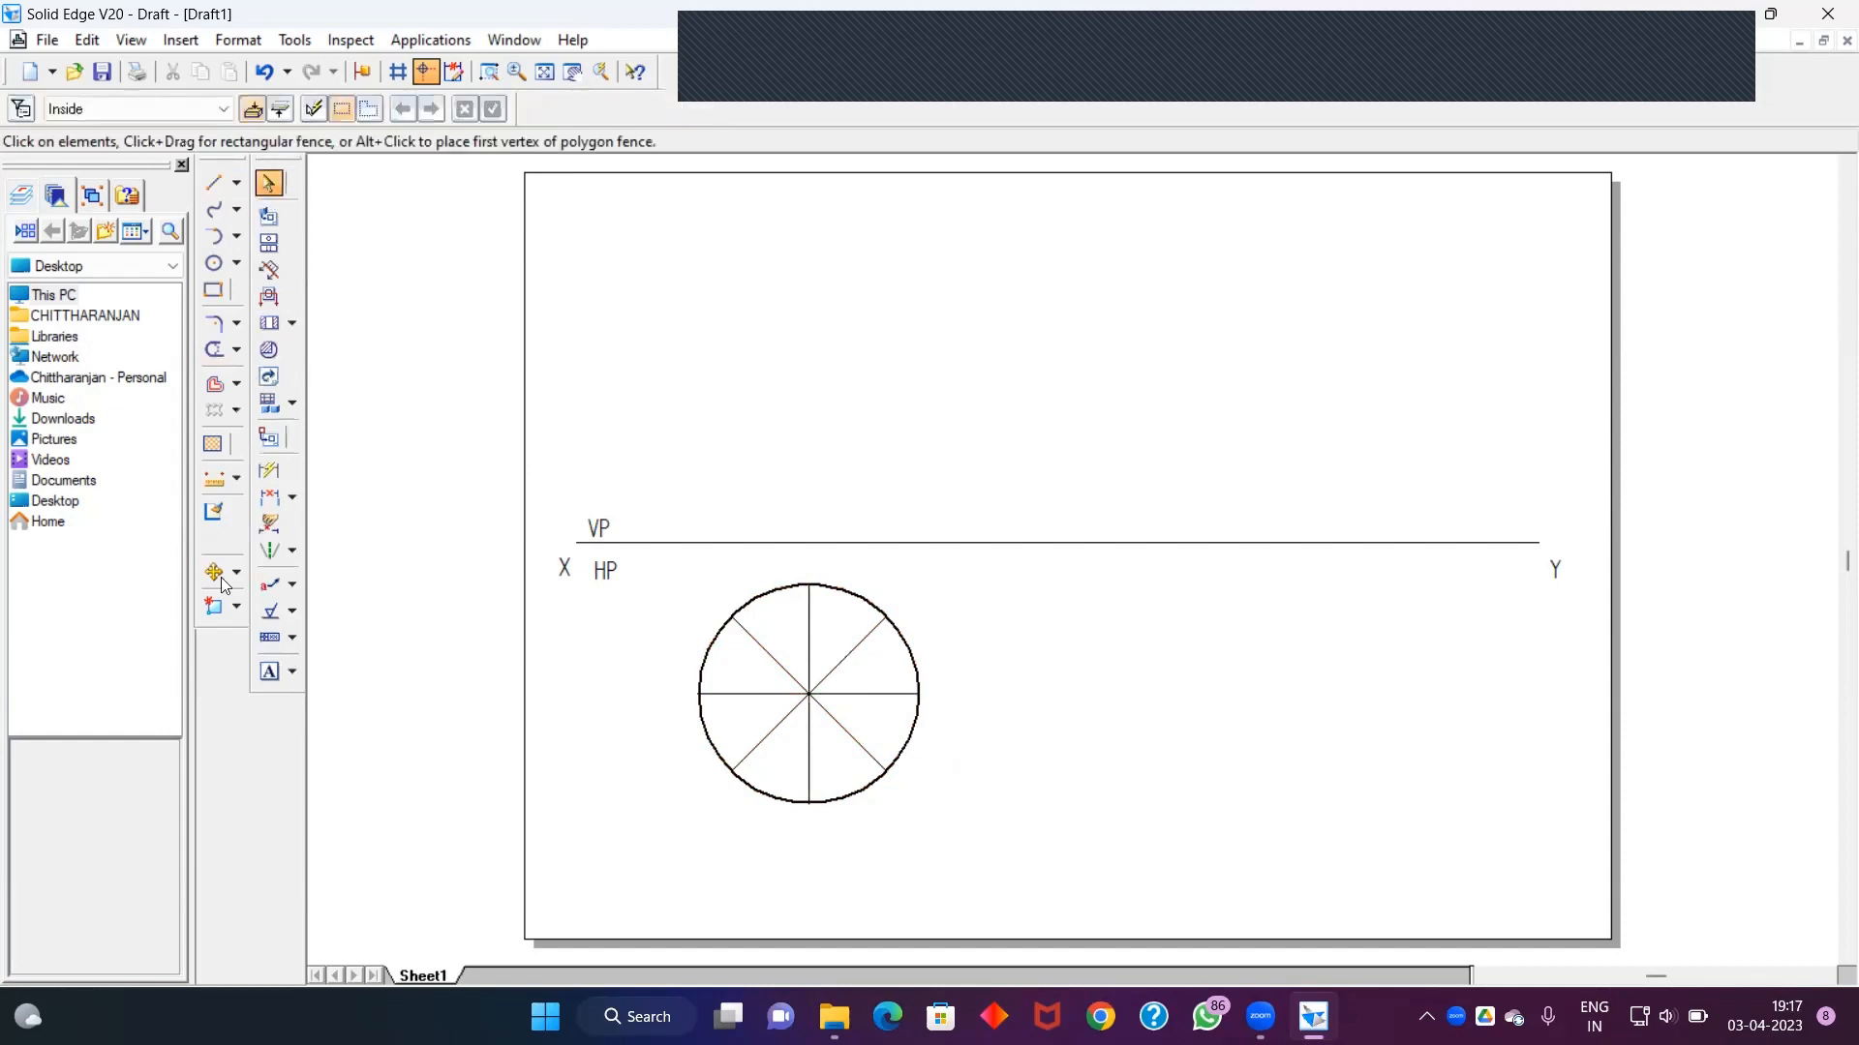
{"action": "left_click", "coordinate": [269, 671]}
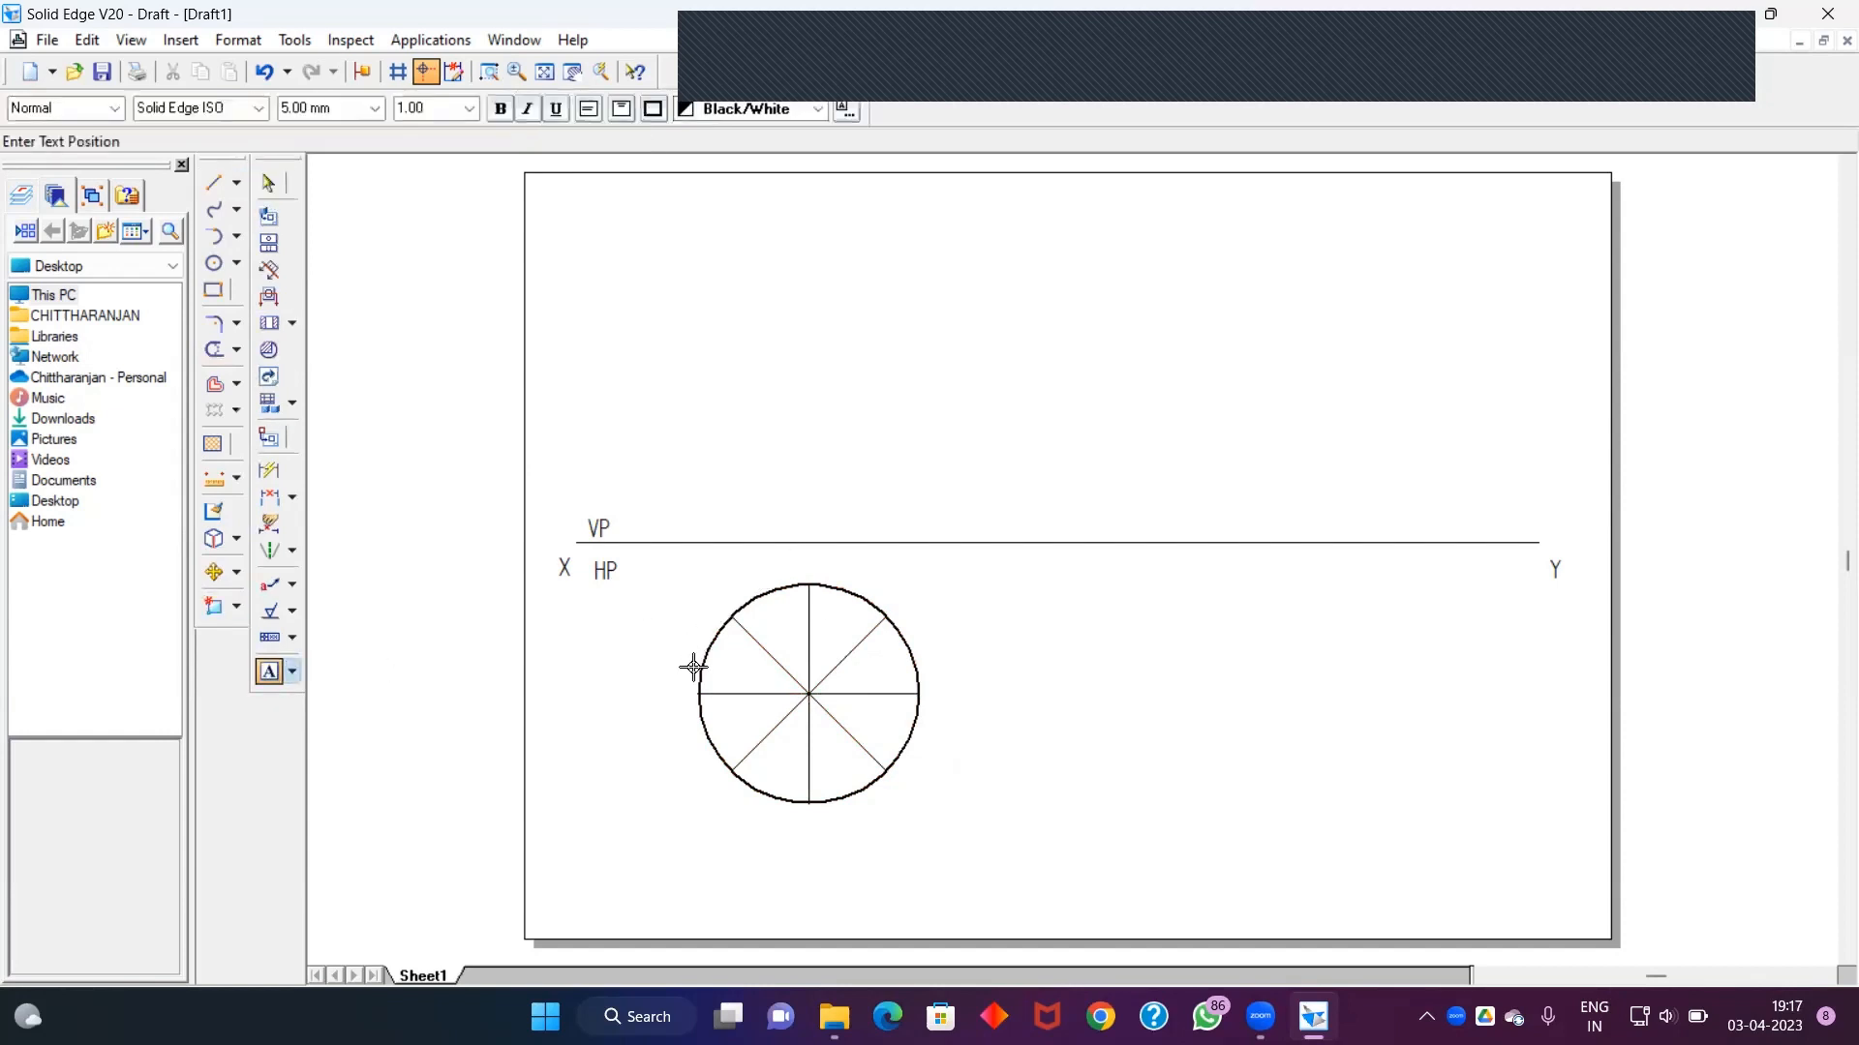
{"action": "left_click", "coordinate": [685, 696]}
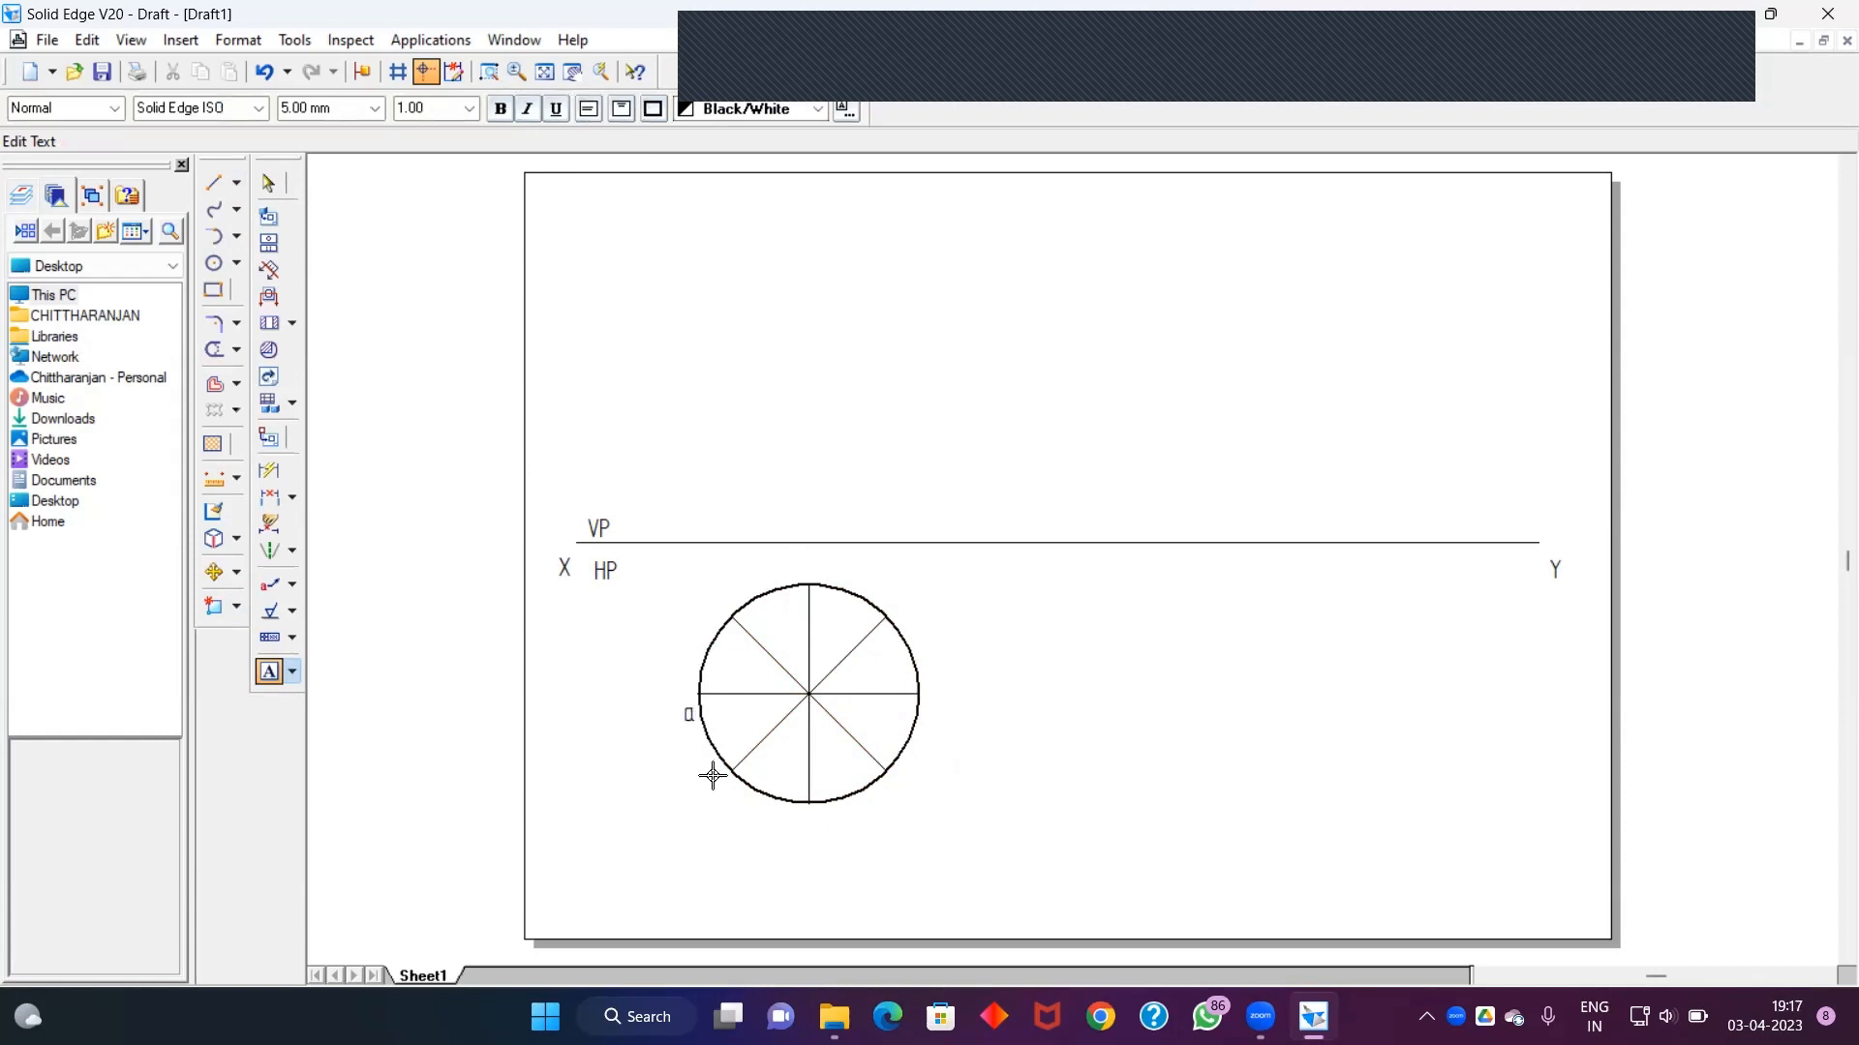
{"action": "type", "text": "b"}
{"action": "left_click", "coordinate": [809, 811]}
{"action": "type", "text": "c"}
{"action": "left_click", "coordinate": [929, 694]}
{"action": "type", "text": "e"}
{"action": "left_click", "coordinate": [895, 602]}
{"action": "type", "text": "f"}
{"action": "left_click", "coordinate": [803, 579]}
{"action": "type", "text": "g"}
Move the label g upward so it sits clear above the circle
{"action": "left_click", "coordinate": [269, 183]}
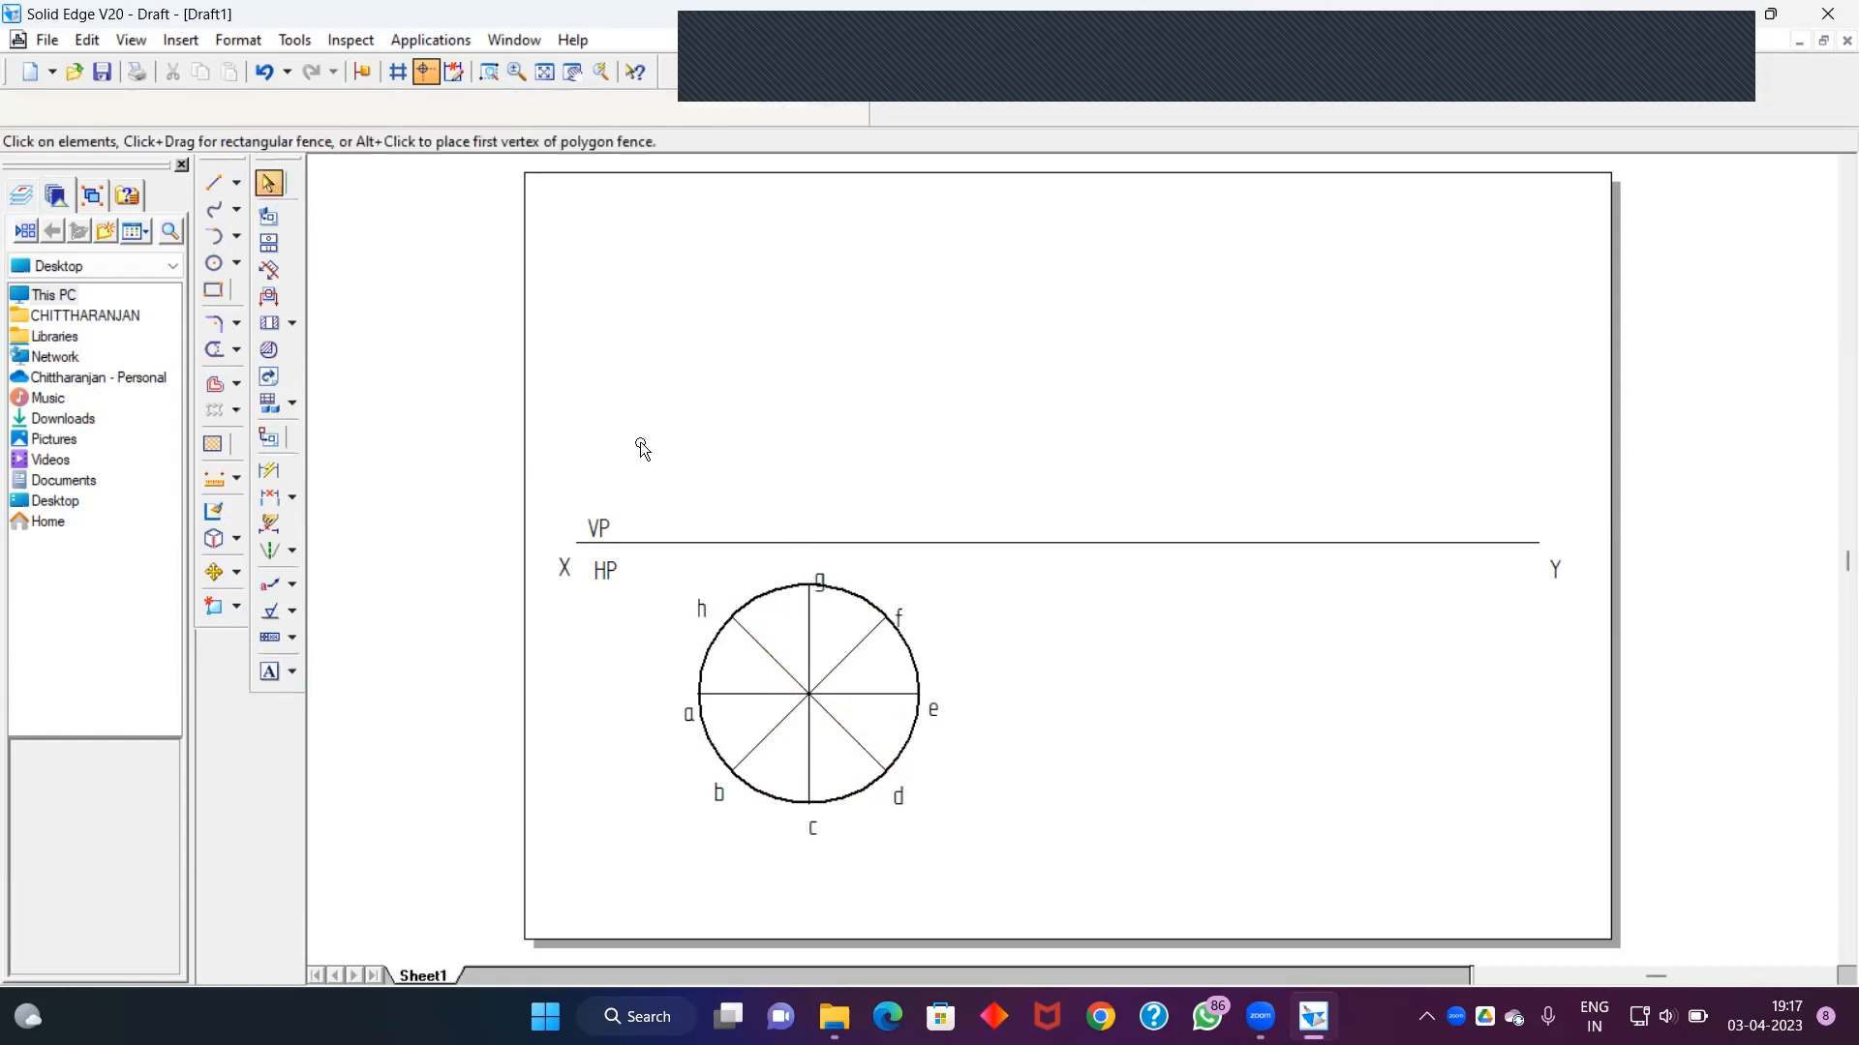
{"action": "left_click", "coordinate": [818, 574]}
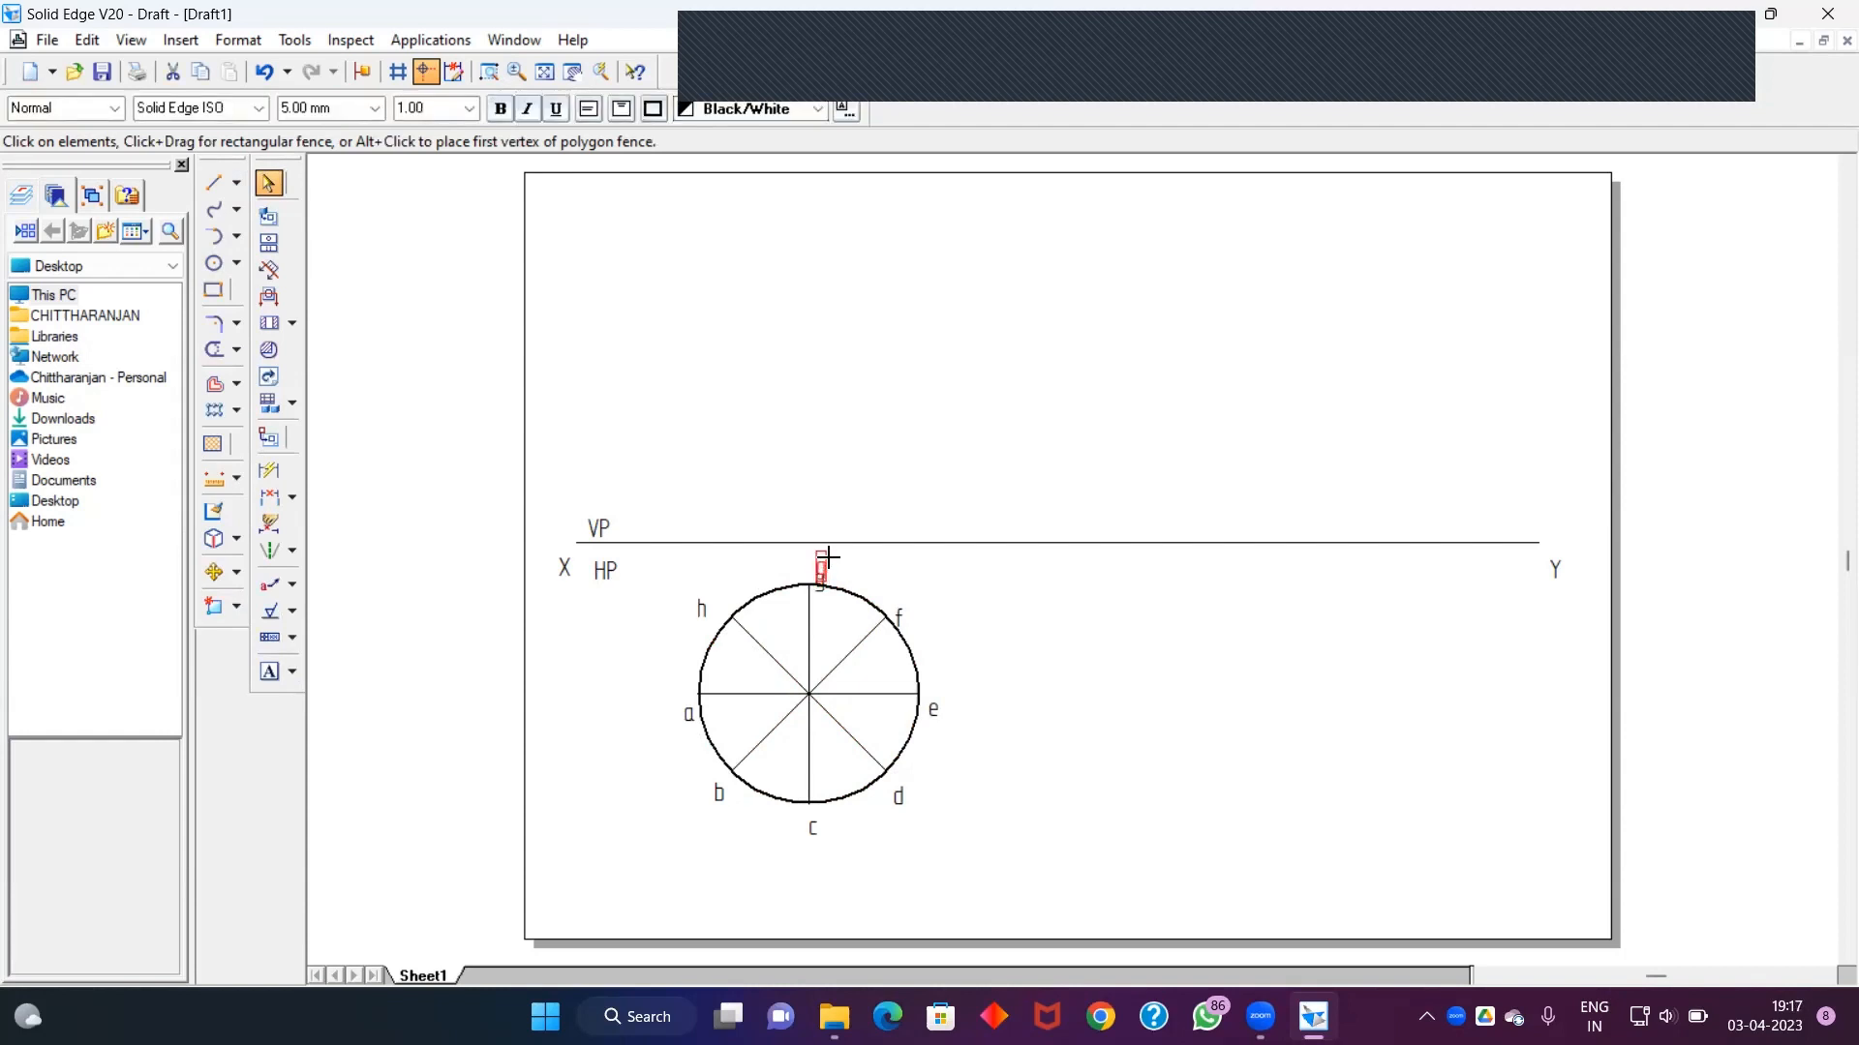
{"action": "left_click", "coordinate": [1065, 650]}
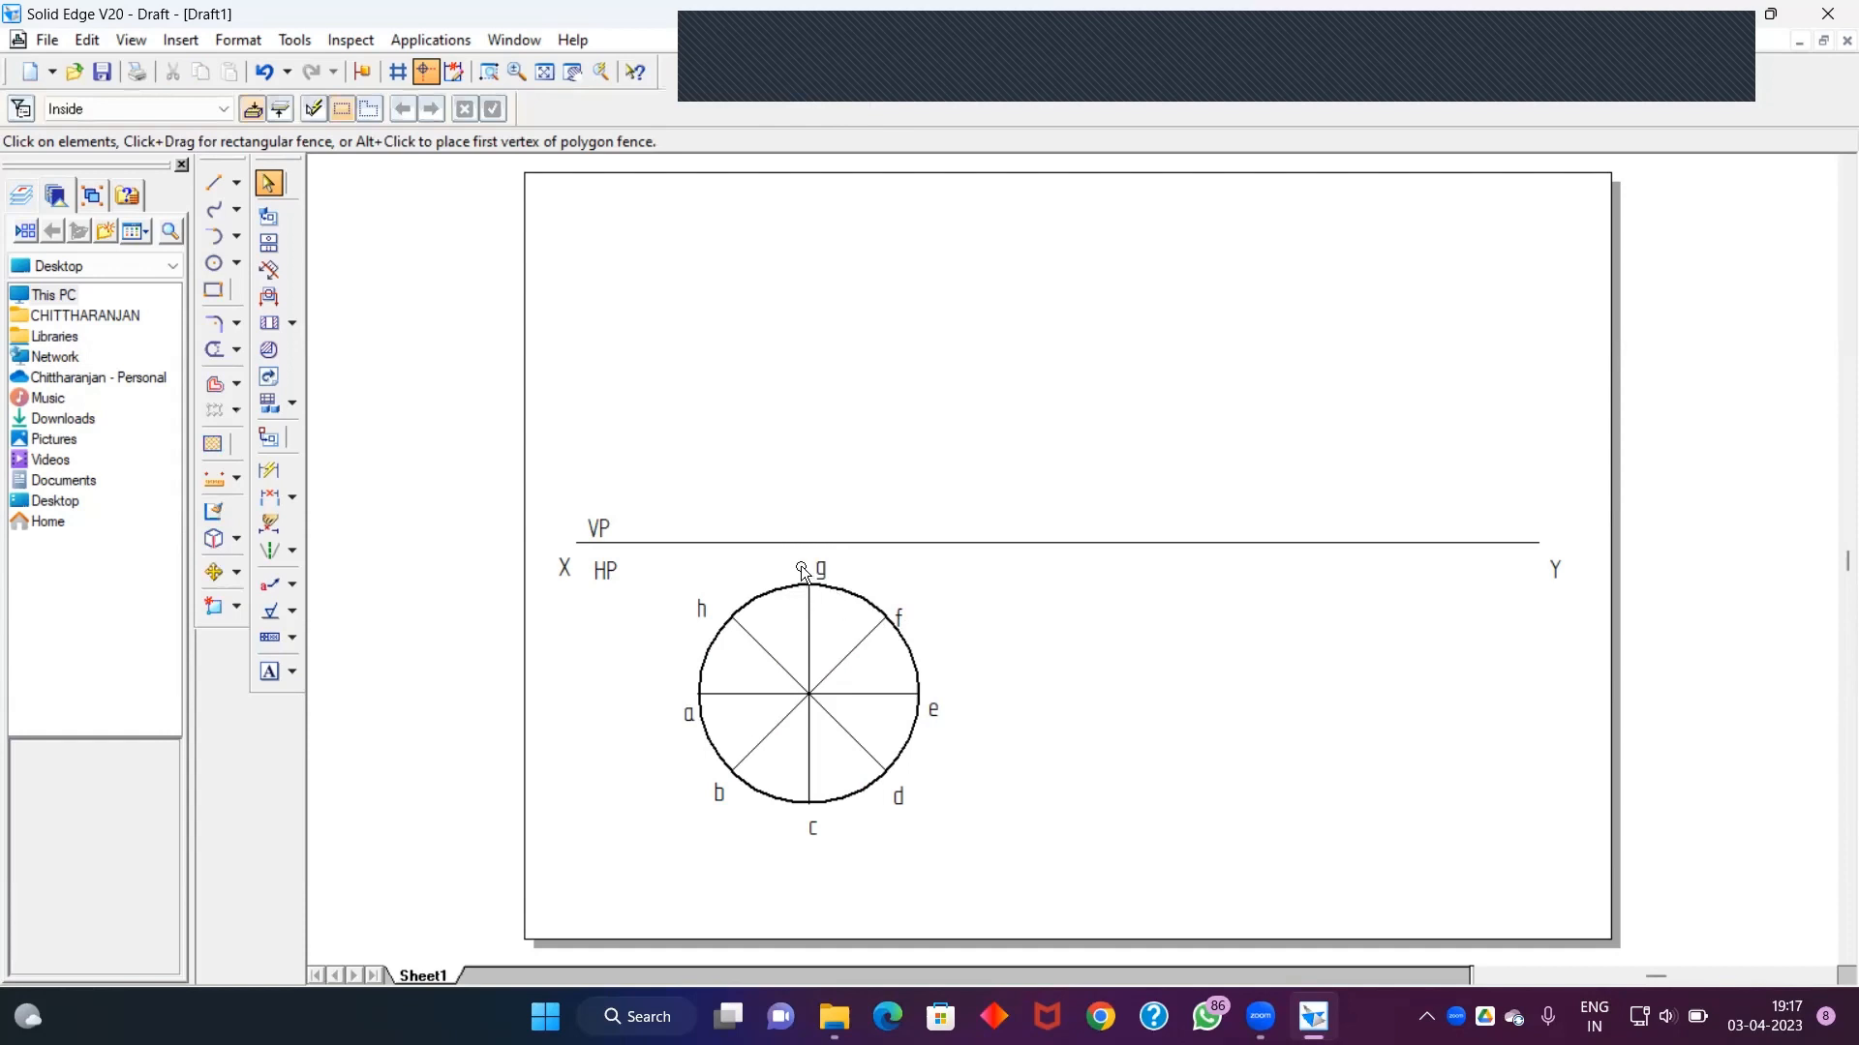
Draw vertical projectors from points h and g up to the reference line, using the dashed line type
{"action": "left_click", "coordinate": [230, 185]}
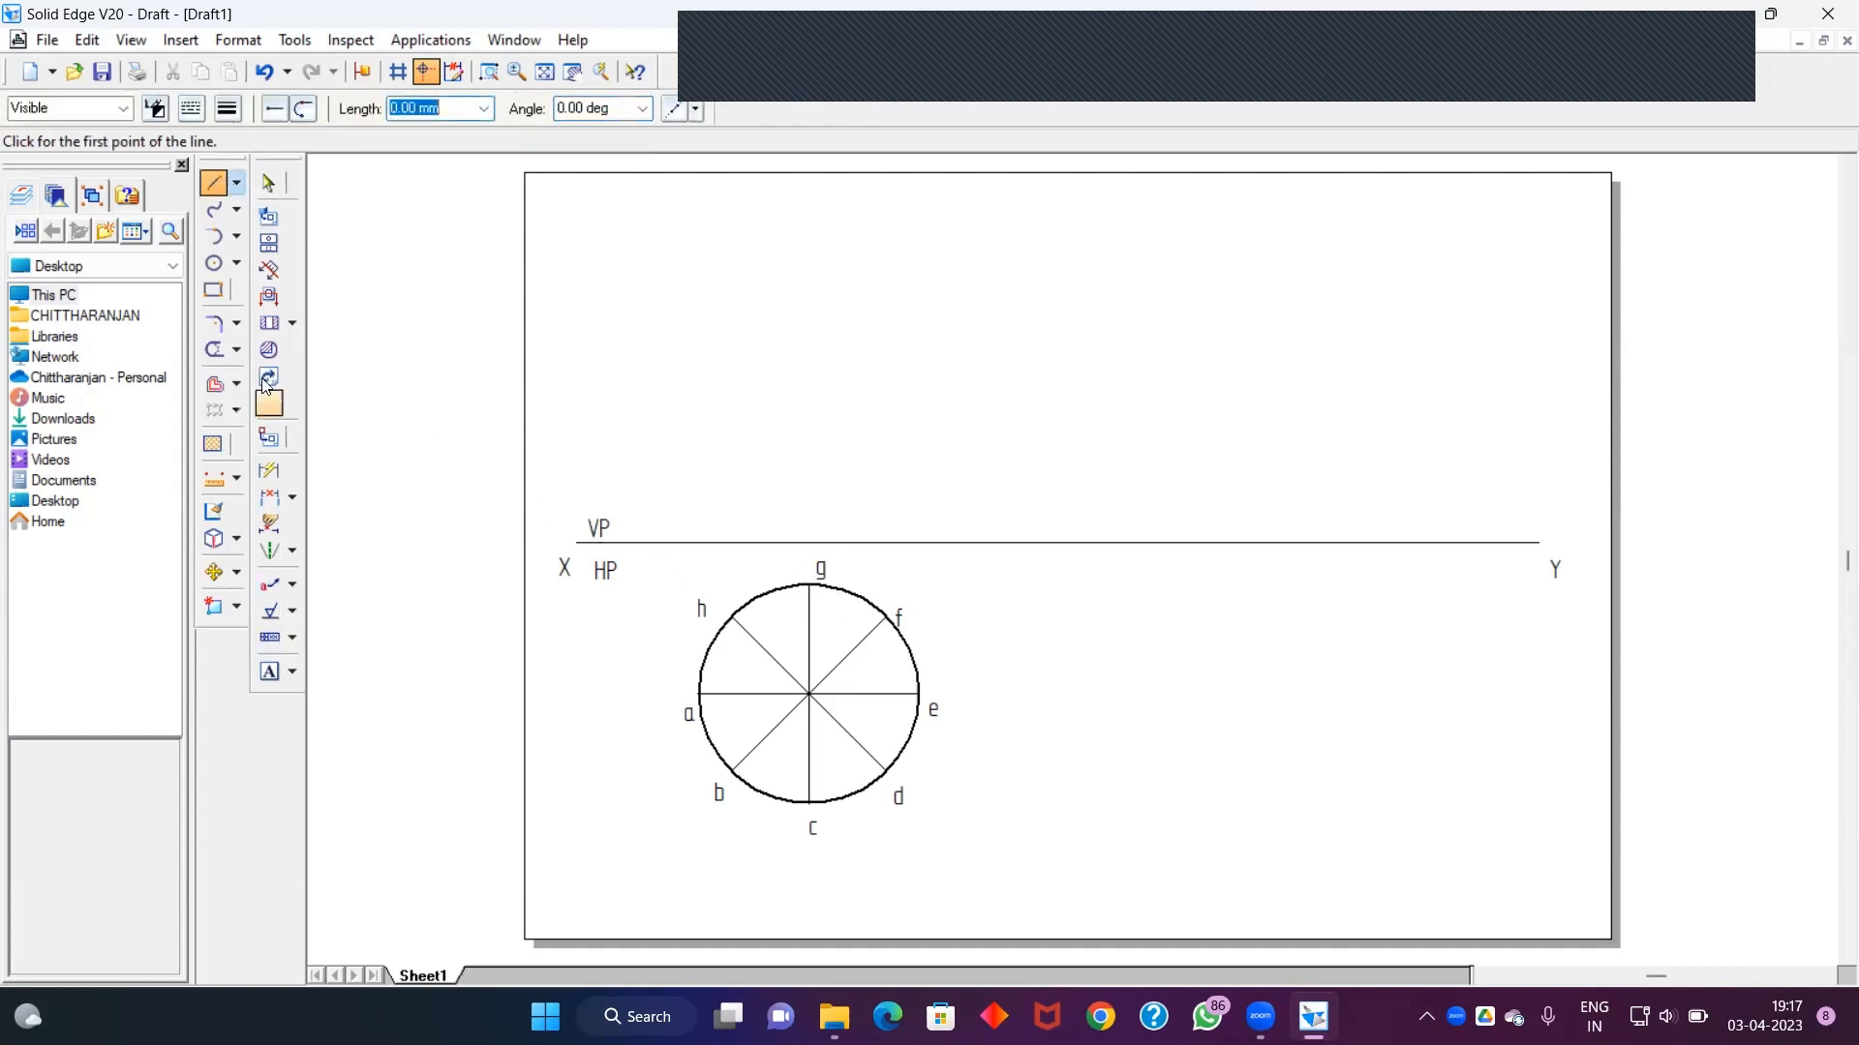
{"action": "left_click", "coordinate": [192, 108]}
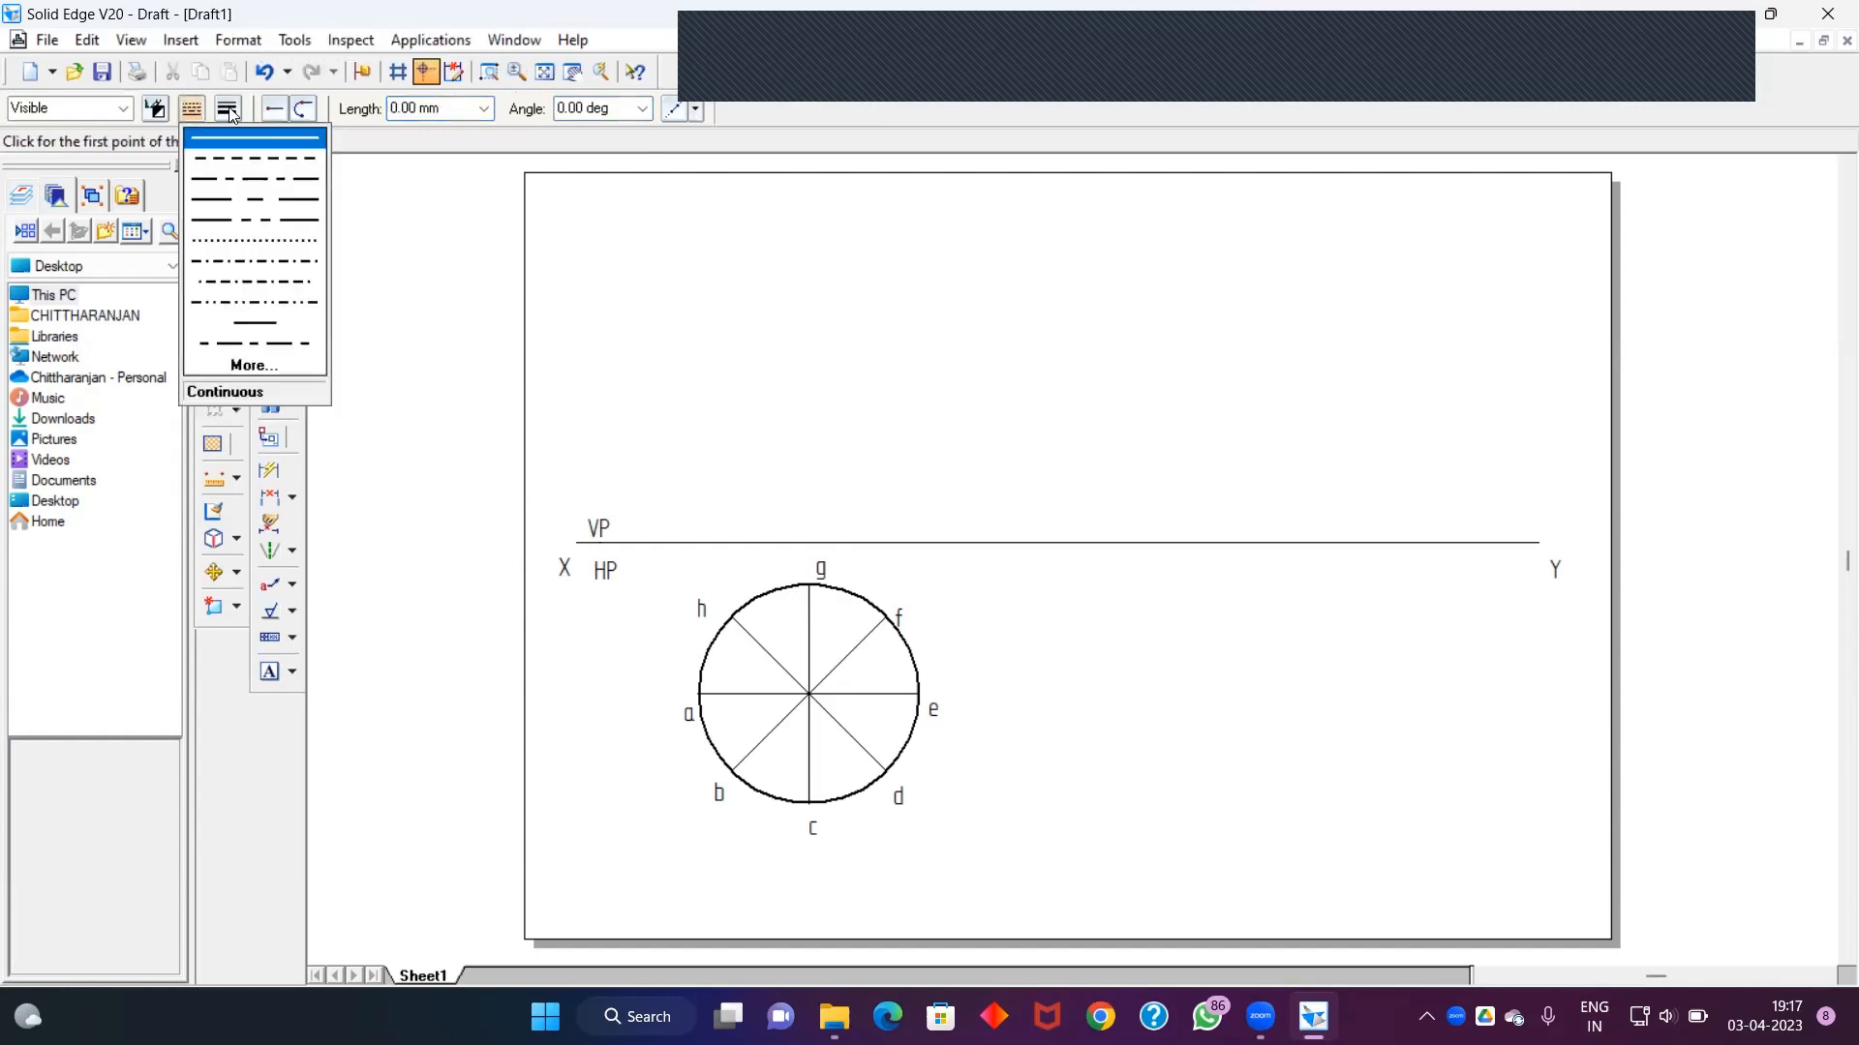
{"action": "left_click", "coordinate": [229, 109]}
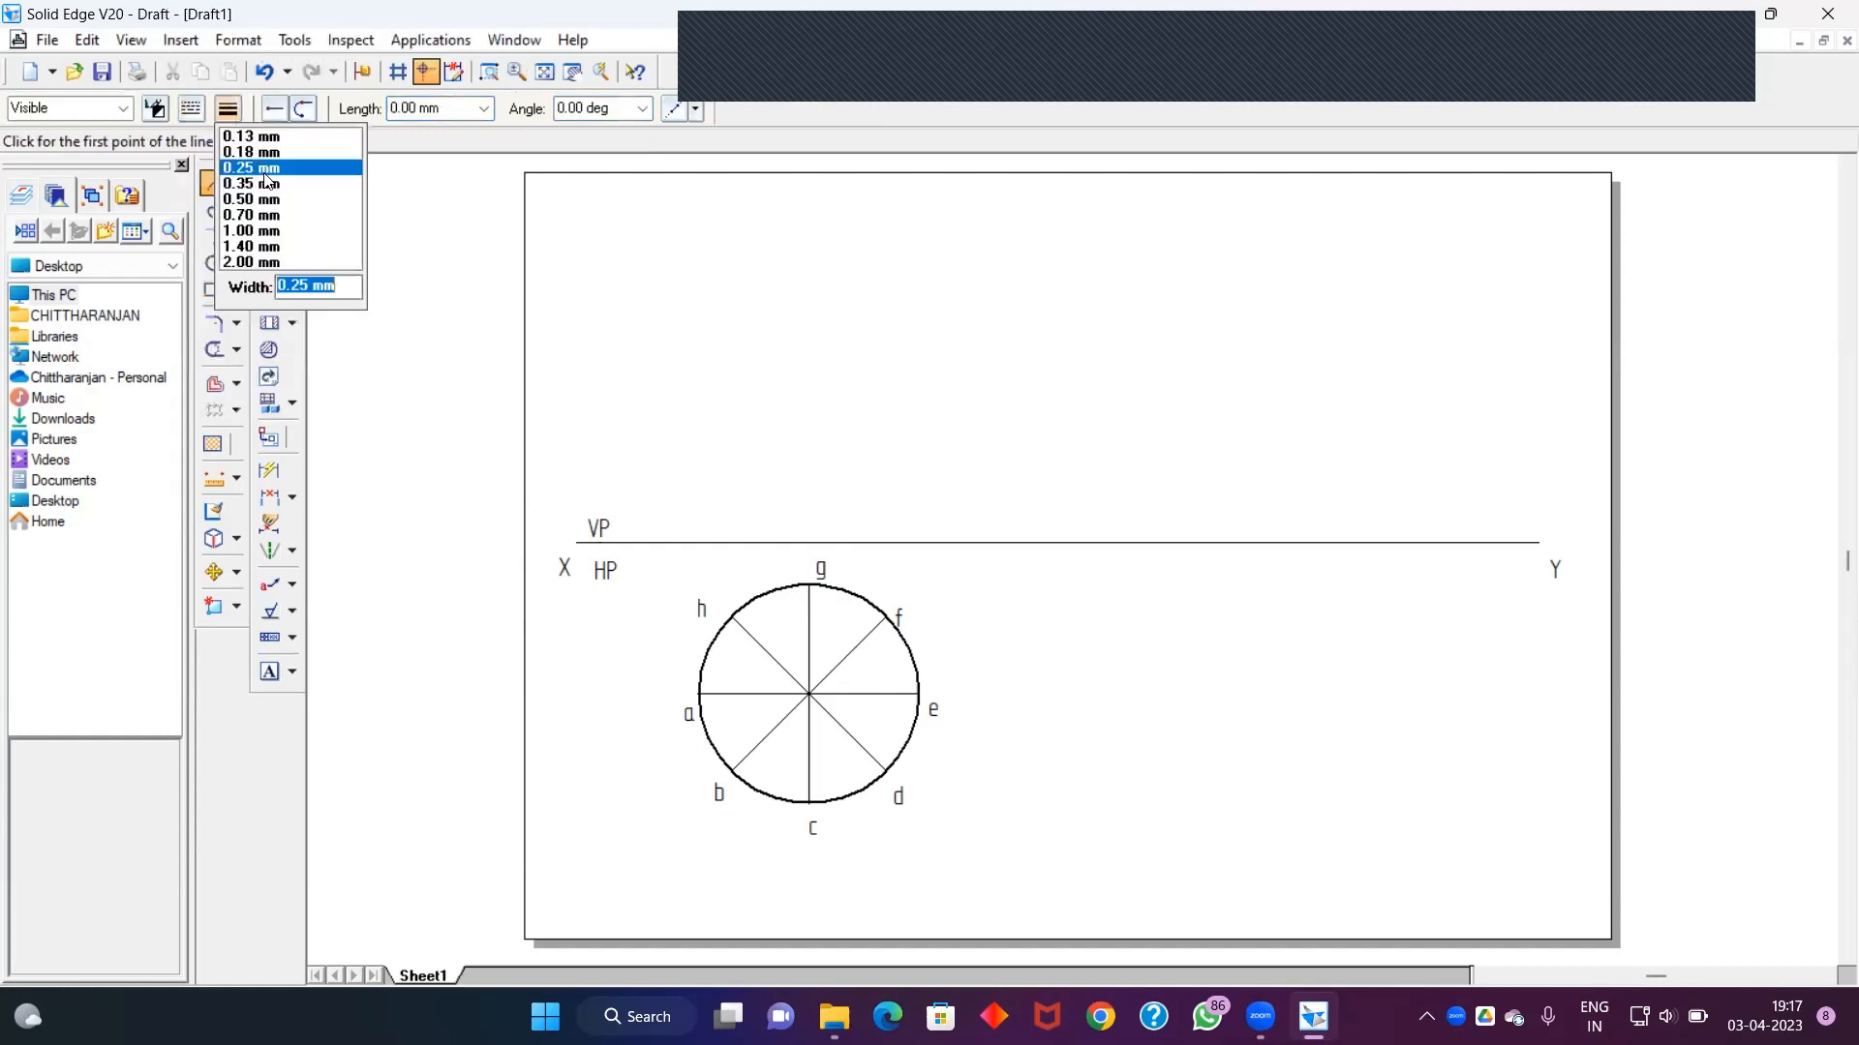
{"action": "left_click", "coordinate": [192, 108]}
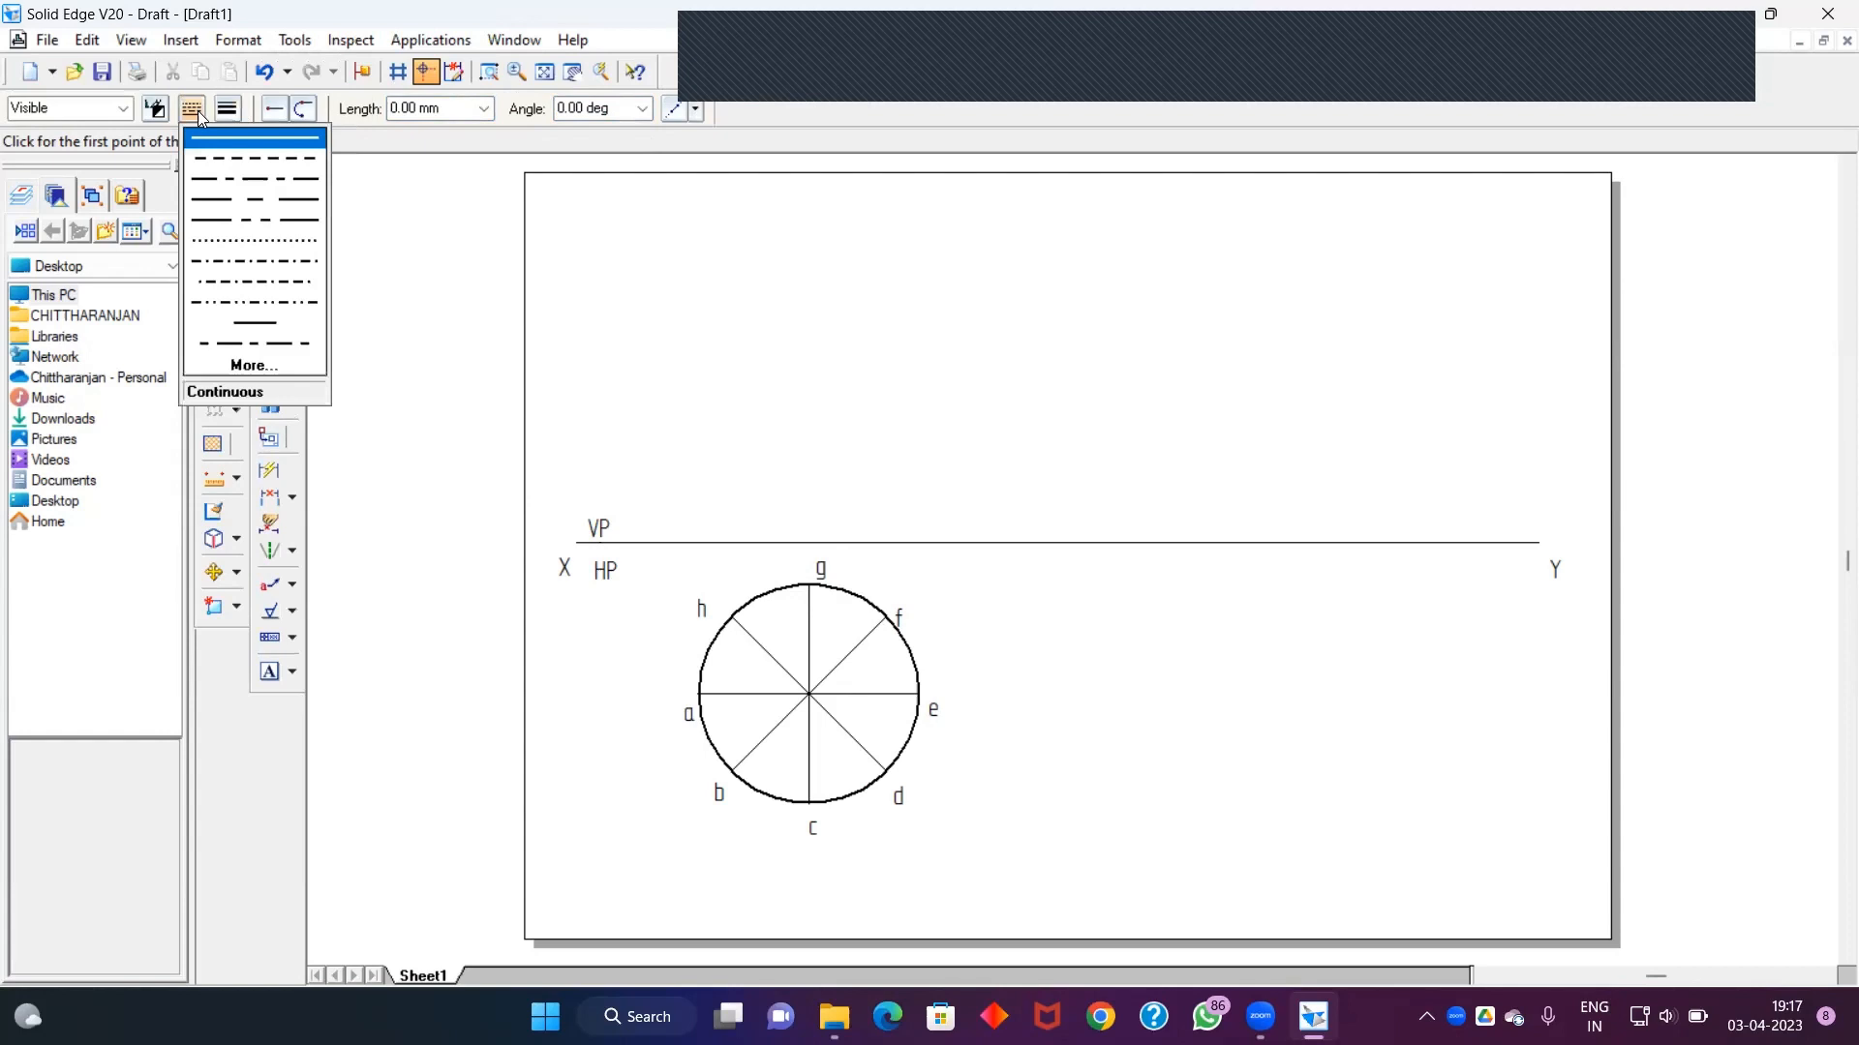
{"action": "left_click", "coordinate": [235, 167]}
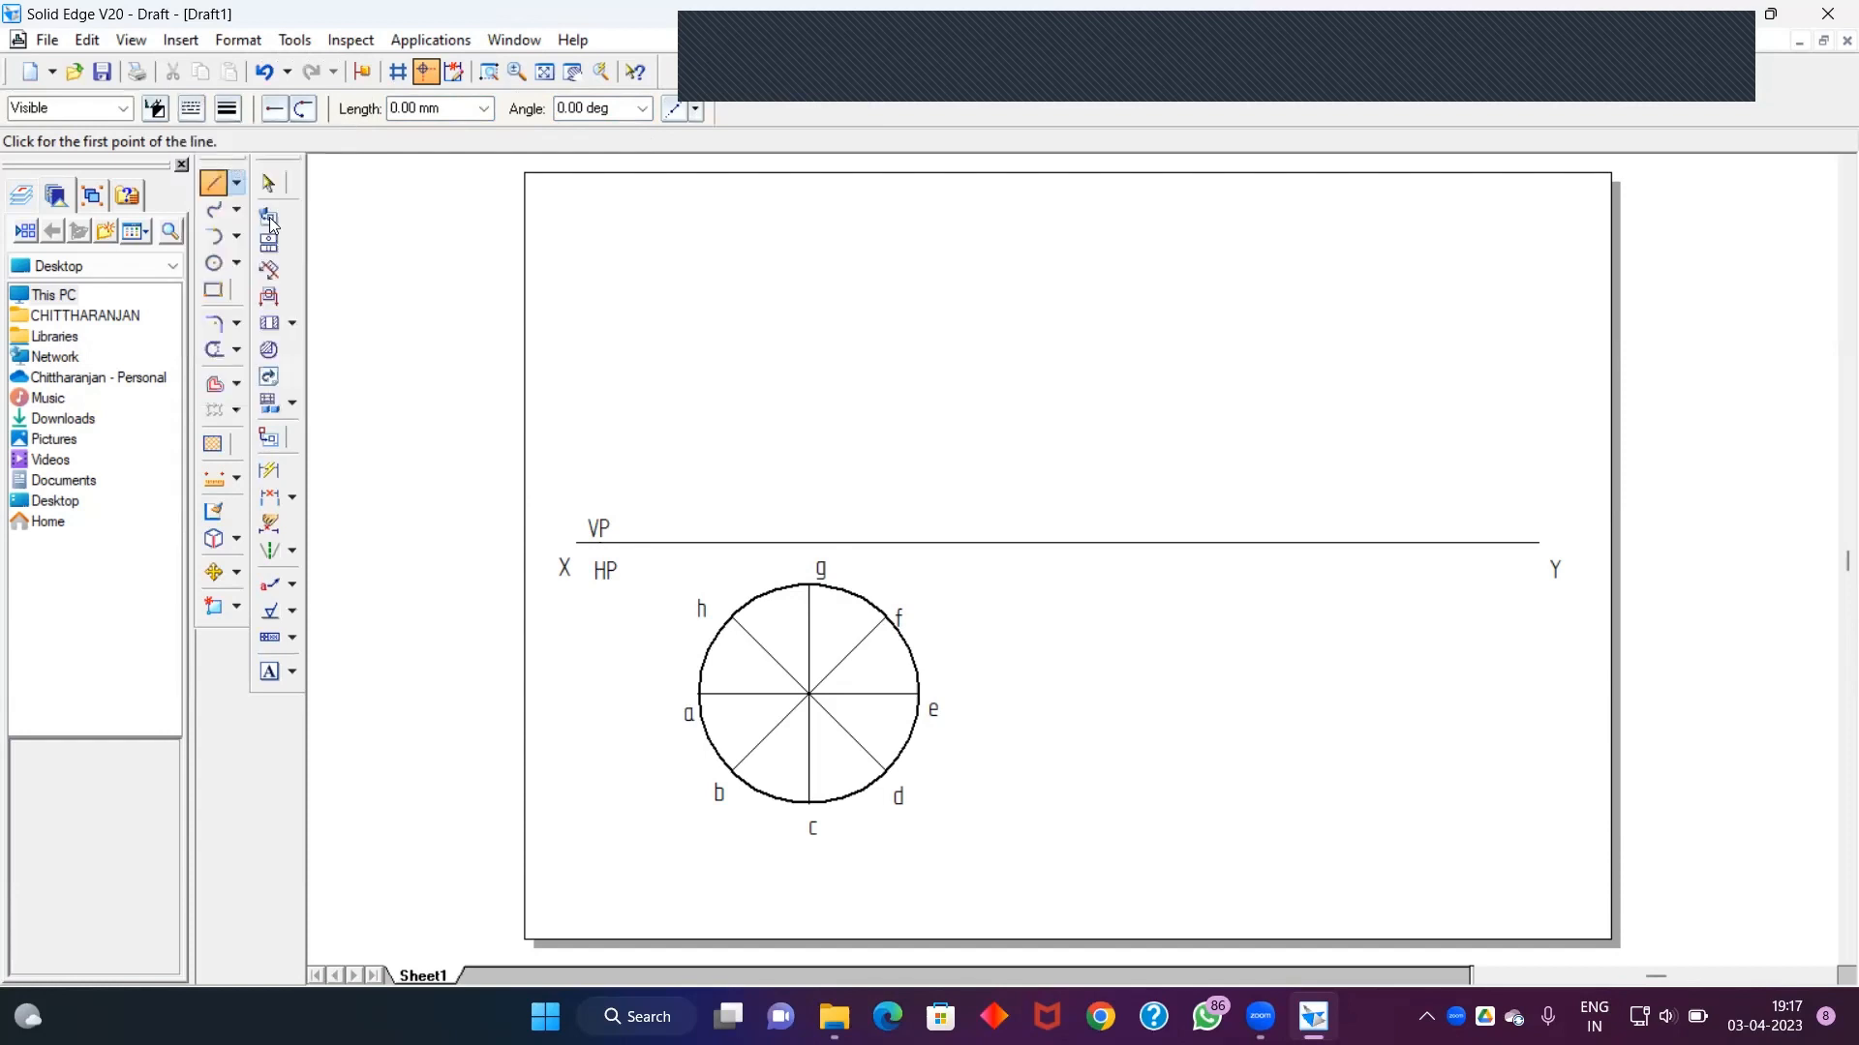
{"action": "left_click", "coordinate": [731, 615]}
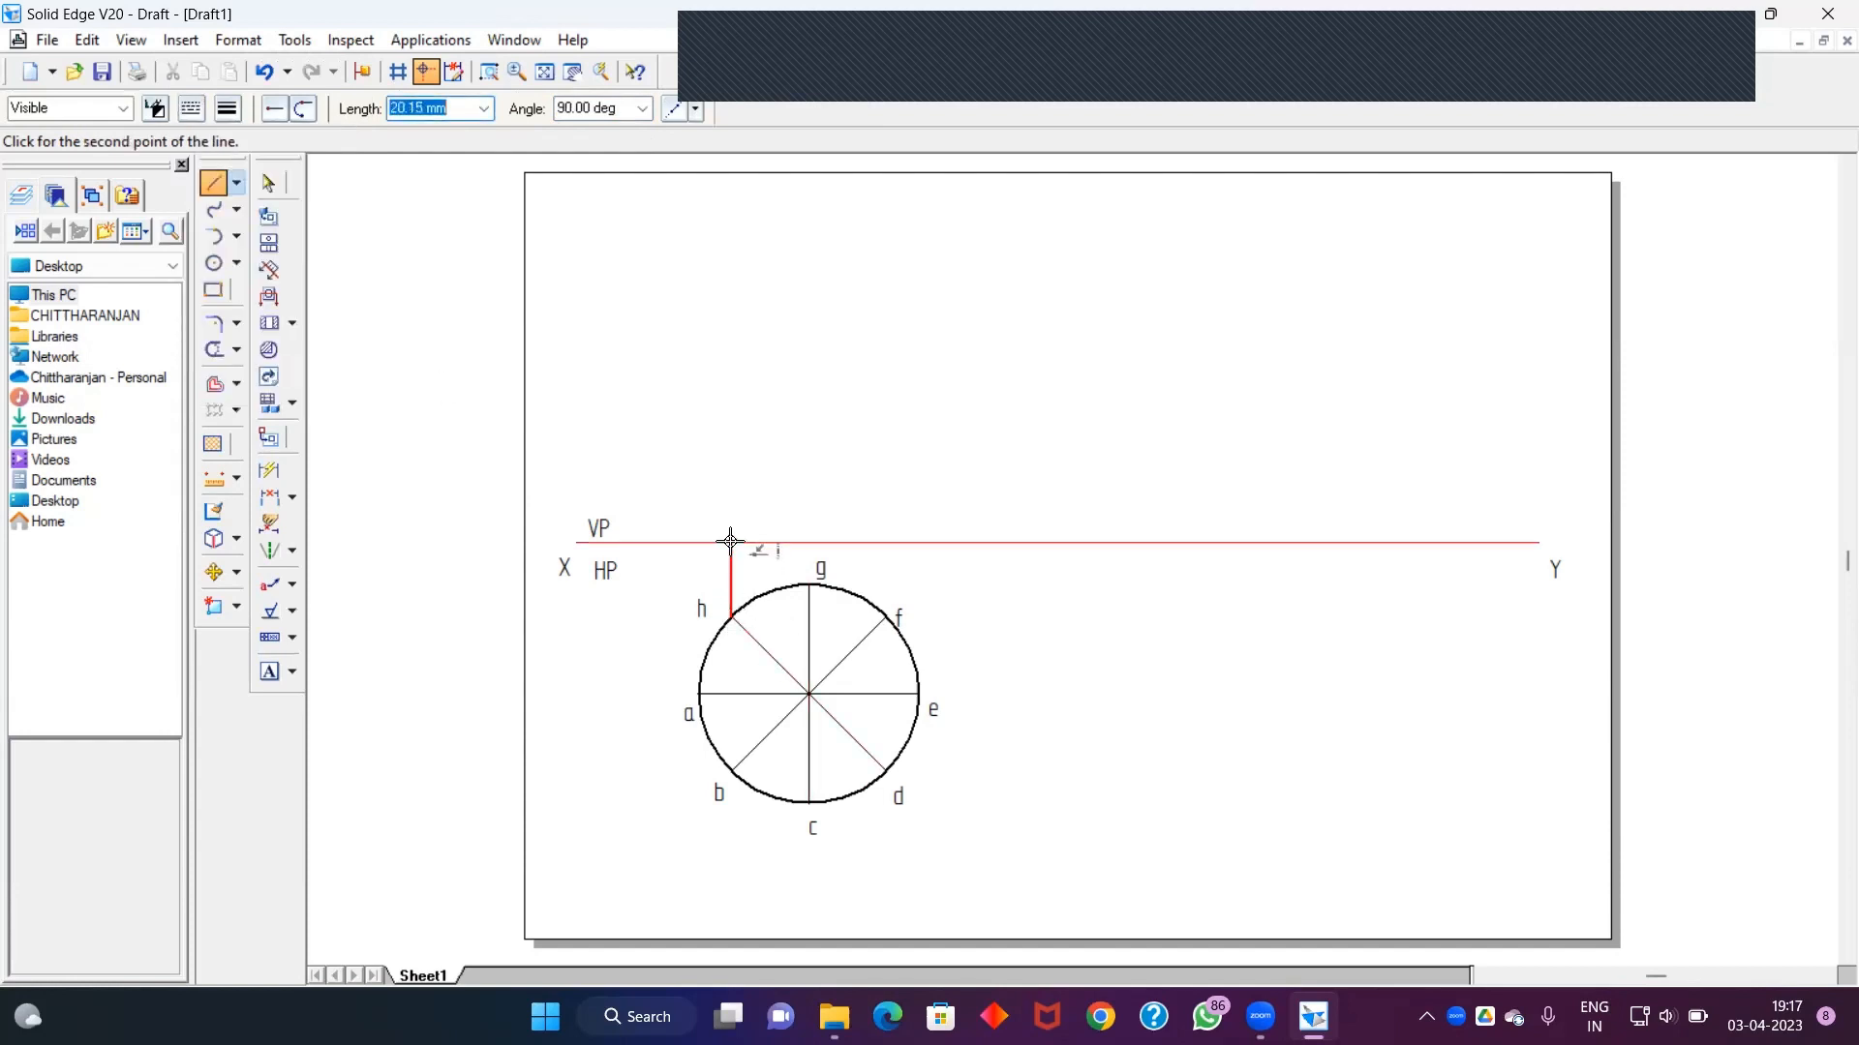
{"action": "left_click", "coordinate": [751, 559]}
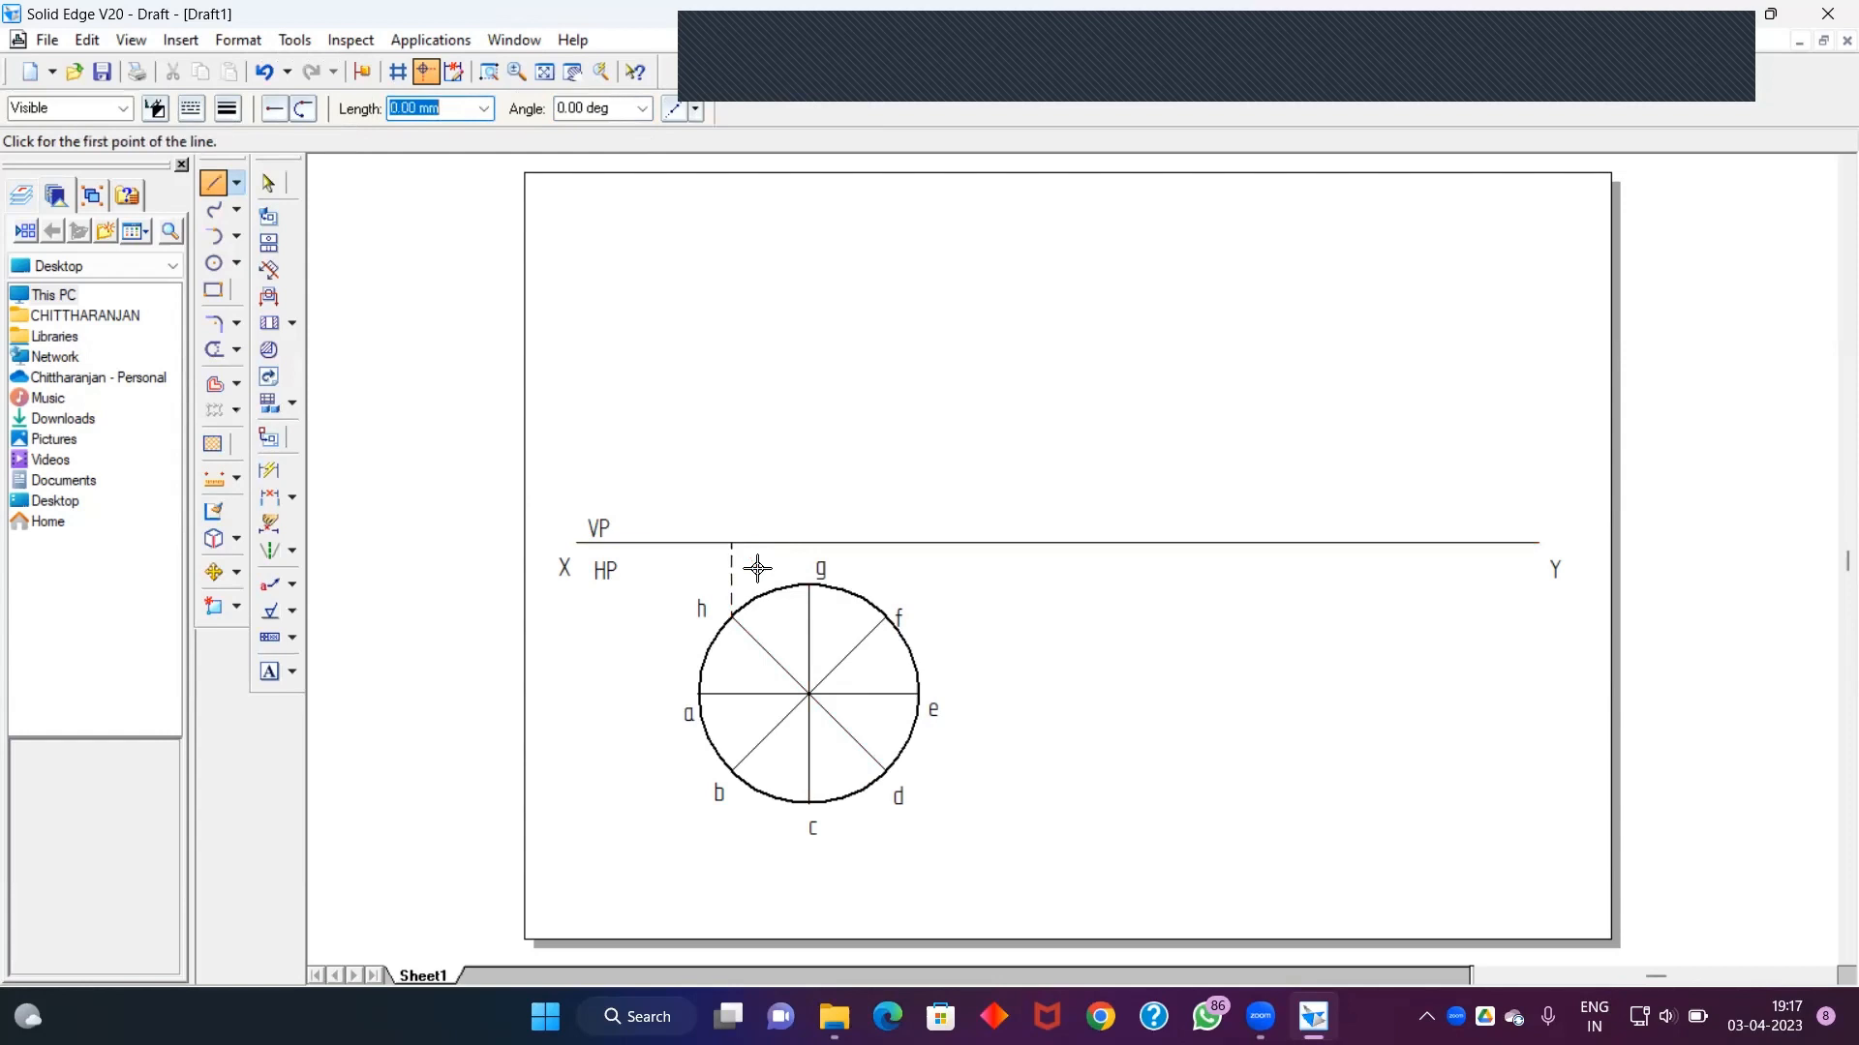
{"action": "left_click", "coordinate": [809, 585]}
{"action": "left_click", "coordinate": [810, 544]}
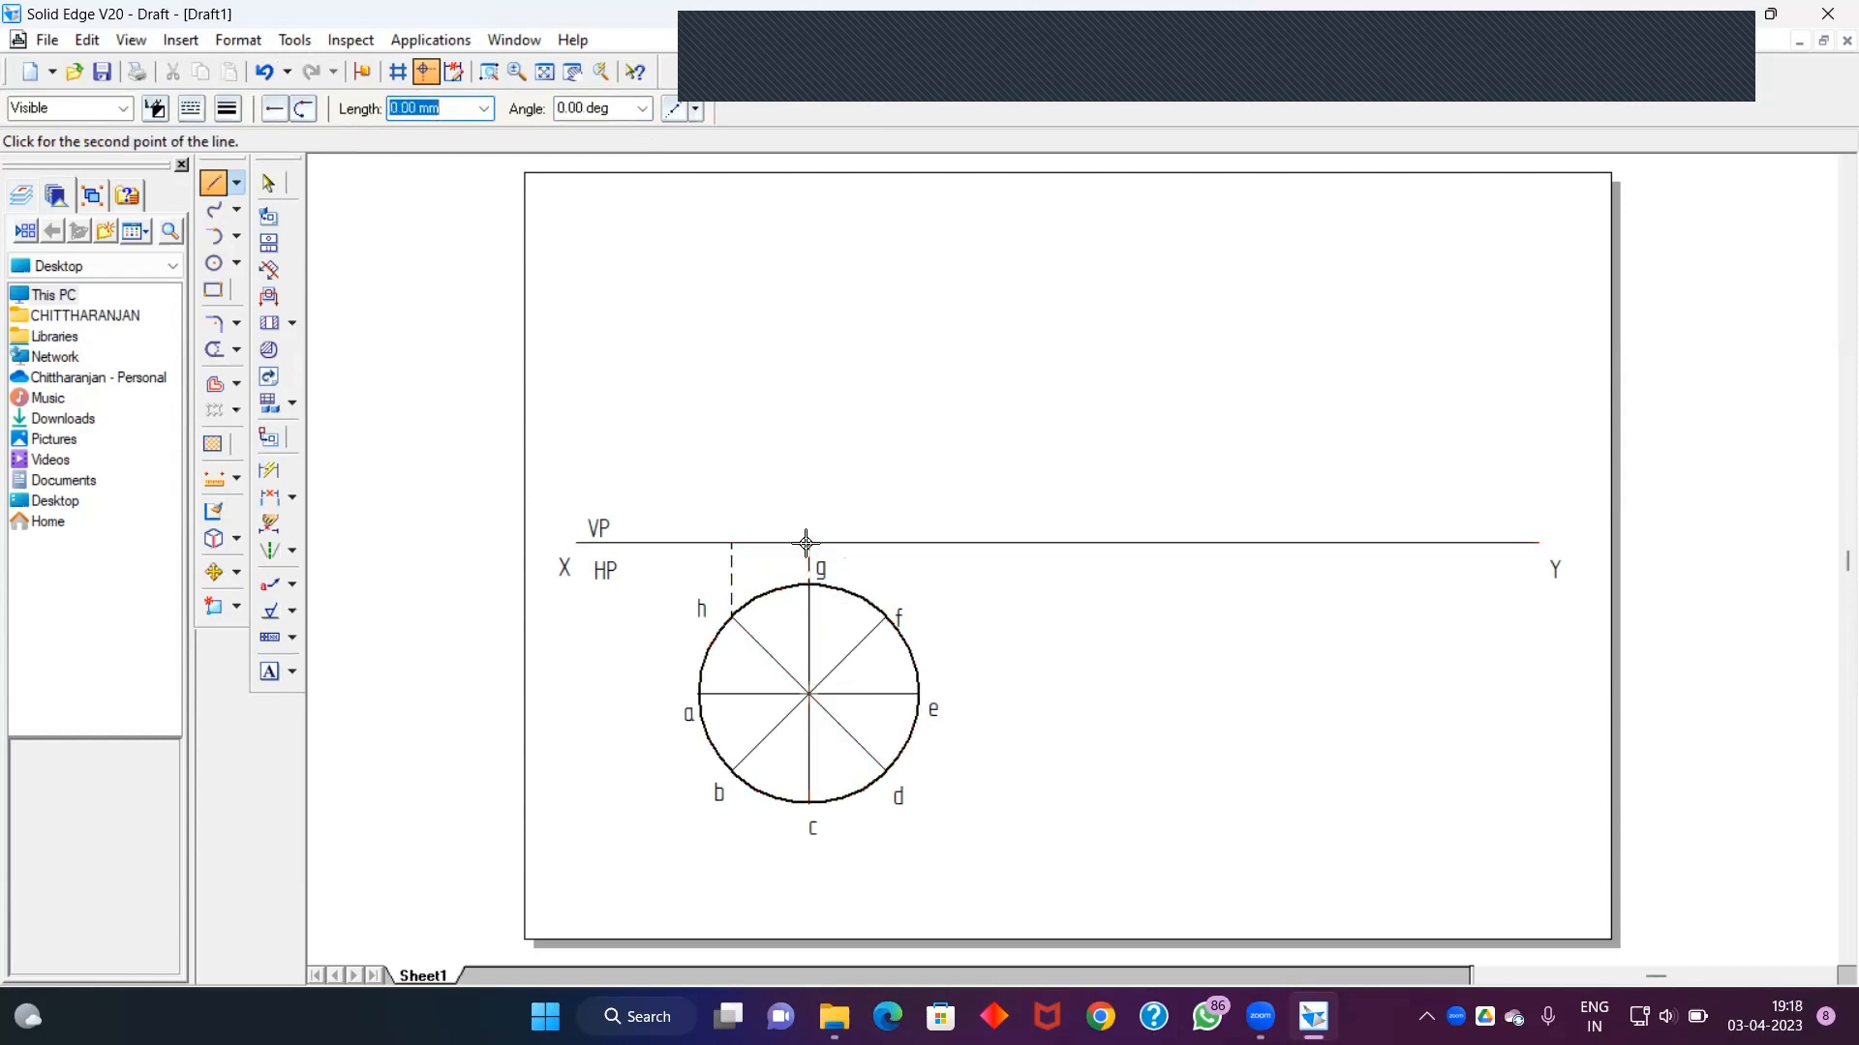
{"action": "right_click", "coordinate": [876, 591]}
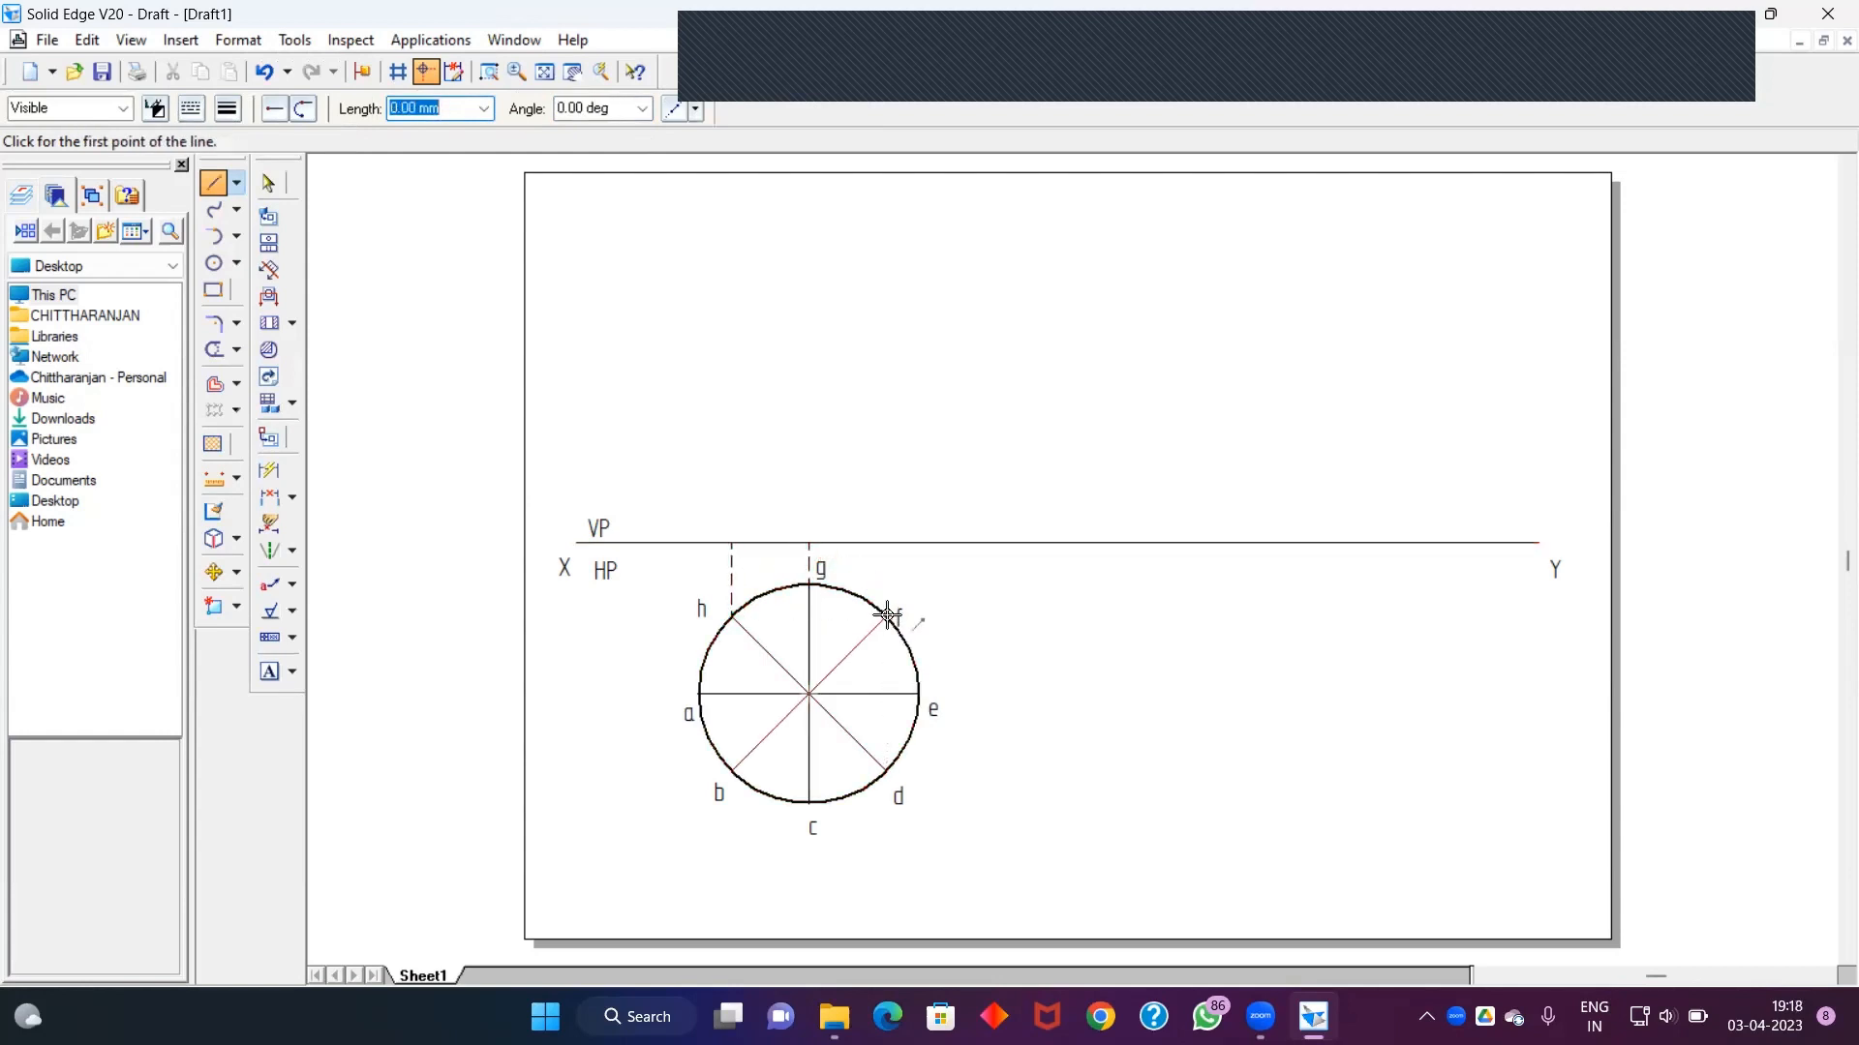
Draw dashed vertical projectors from points f, e and a up to the reference line
{"action": "left_click", "coordinate": [887, 616]}
{"action": "left_click", "coordinate": [888, 544]}
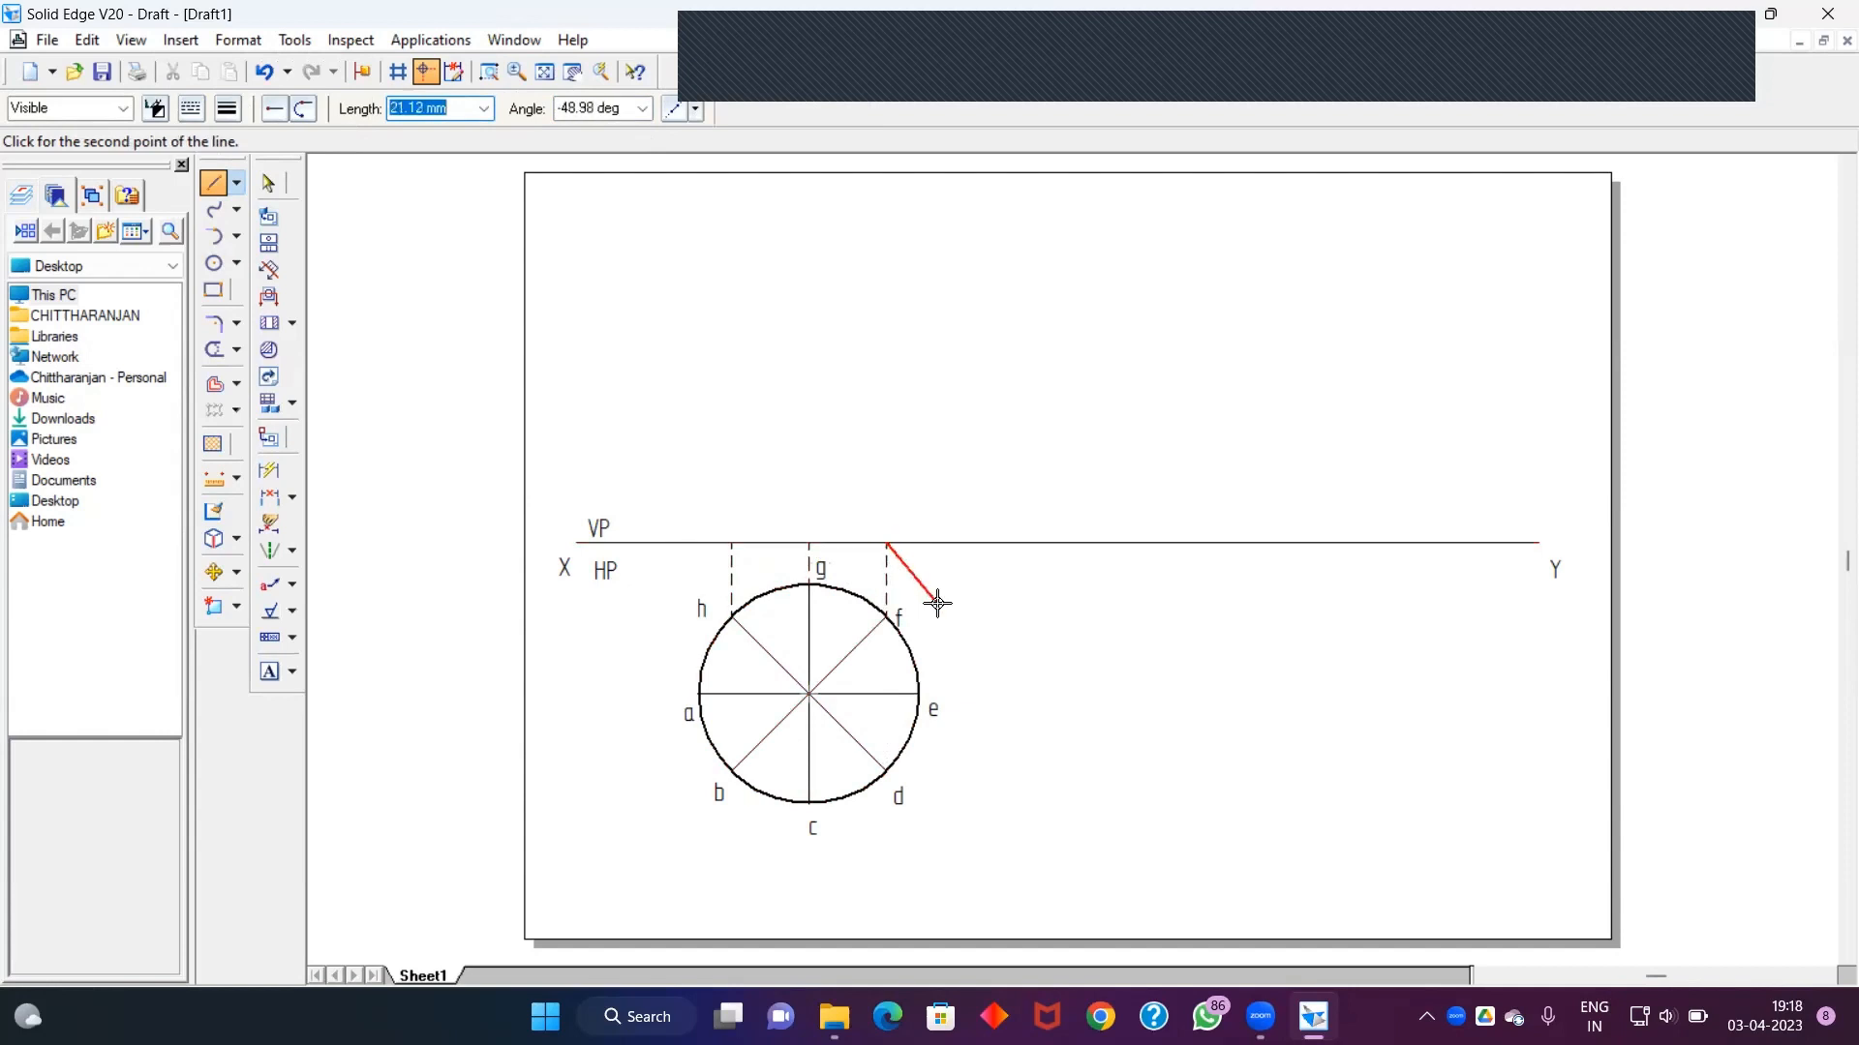
{"action": "right_click", "coordinate": [918, 664]}
{"action": "left_click", "coordinate": [919, 693]}
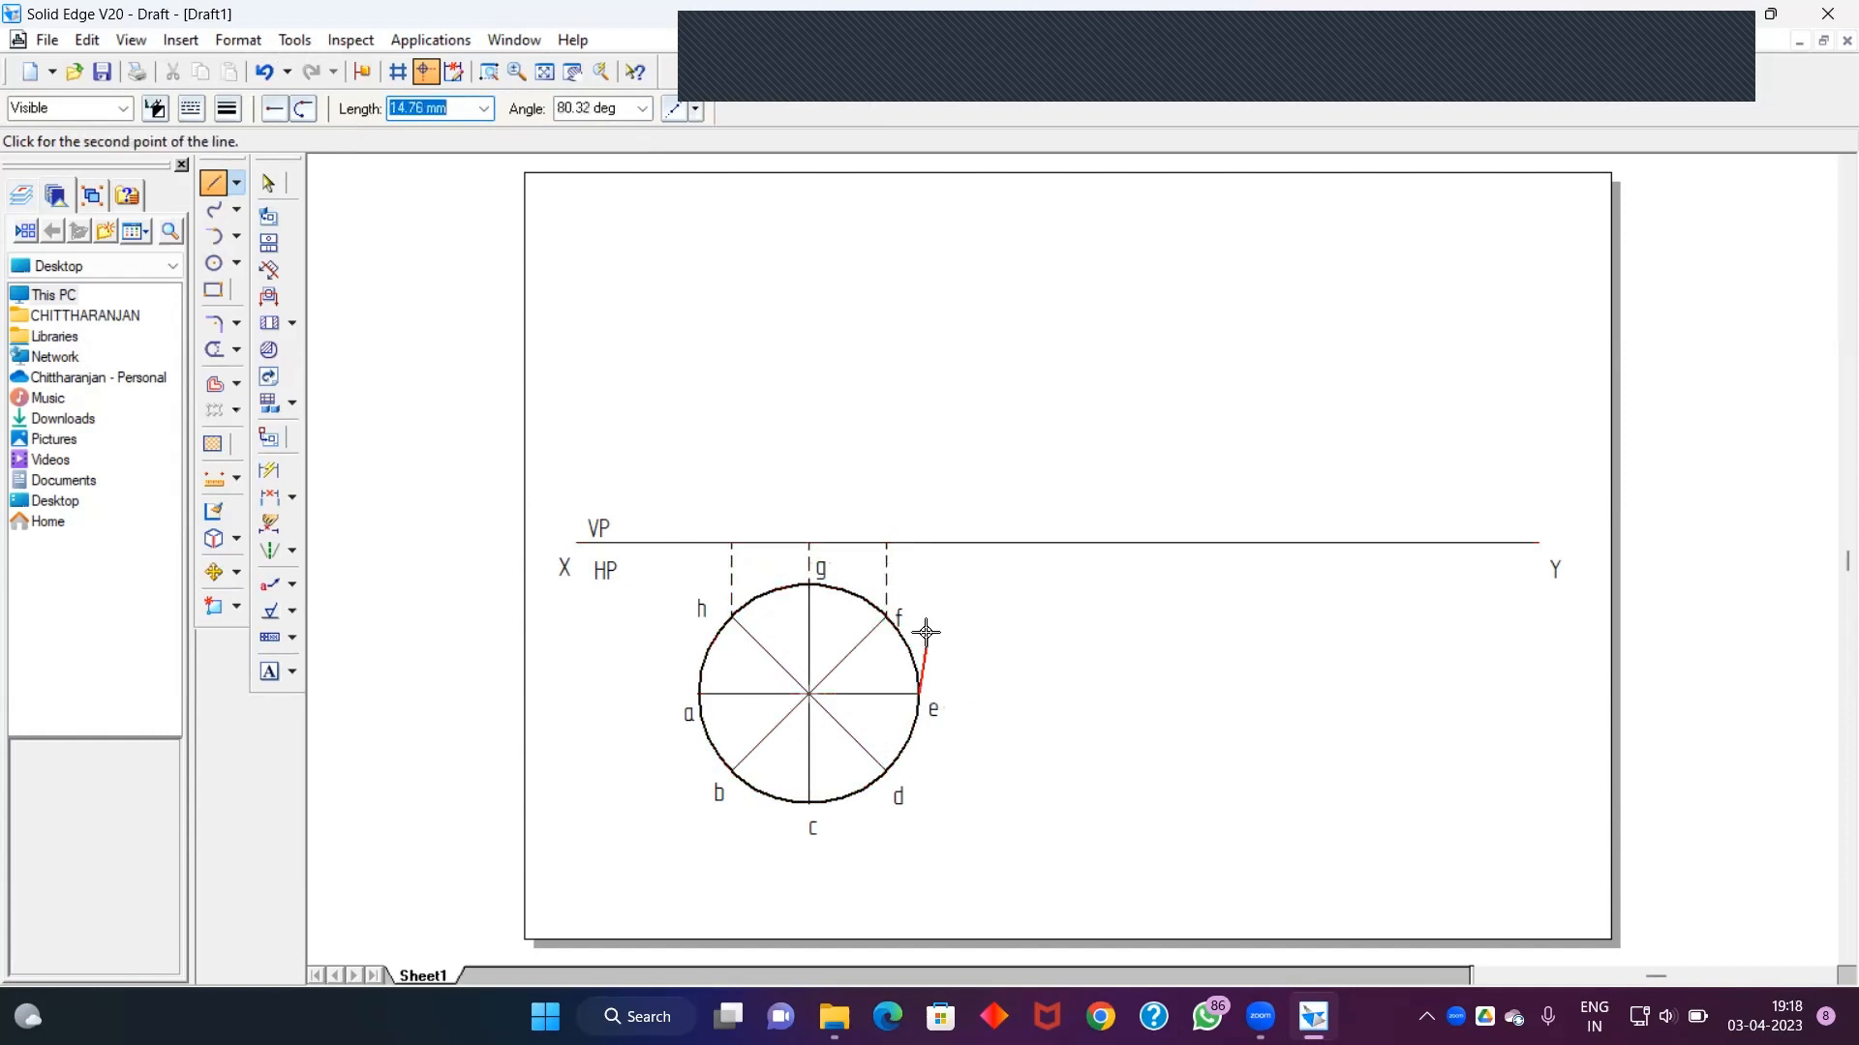
{"action": "left_click", "coordinate": [916, 544]}
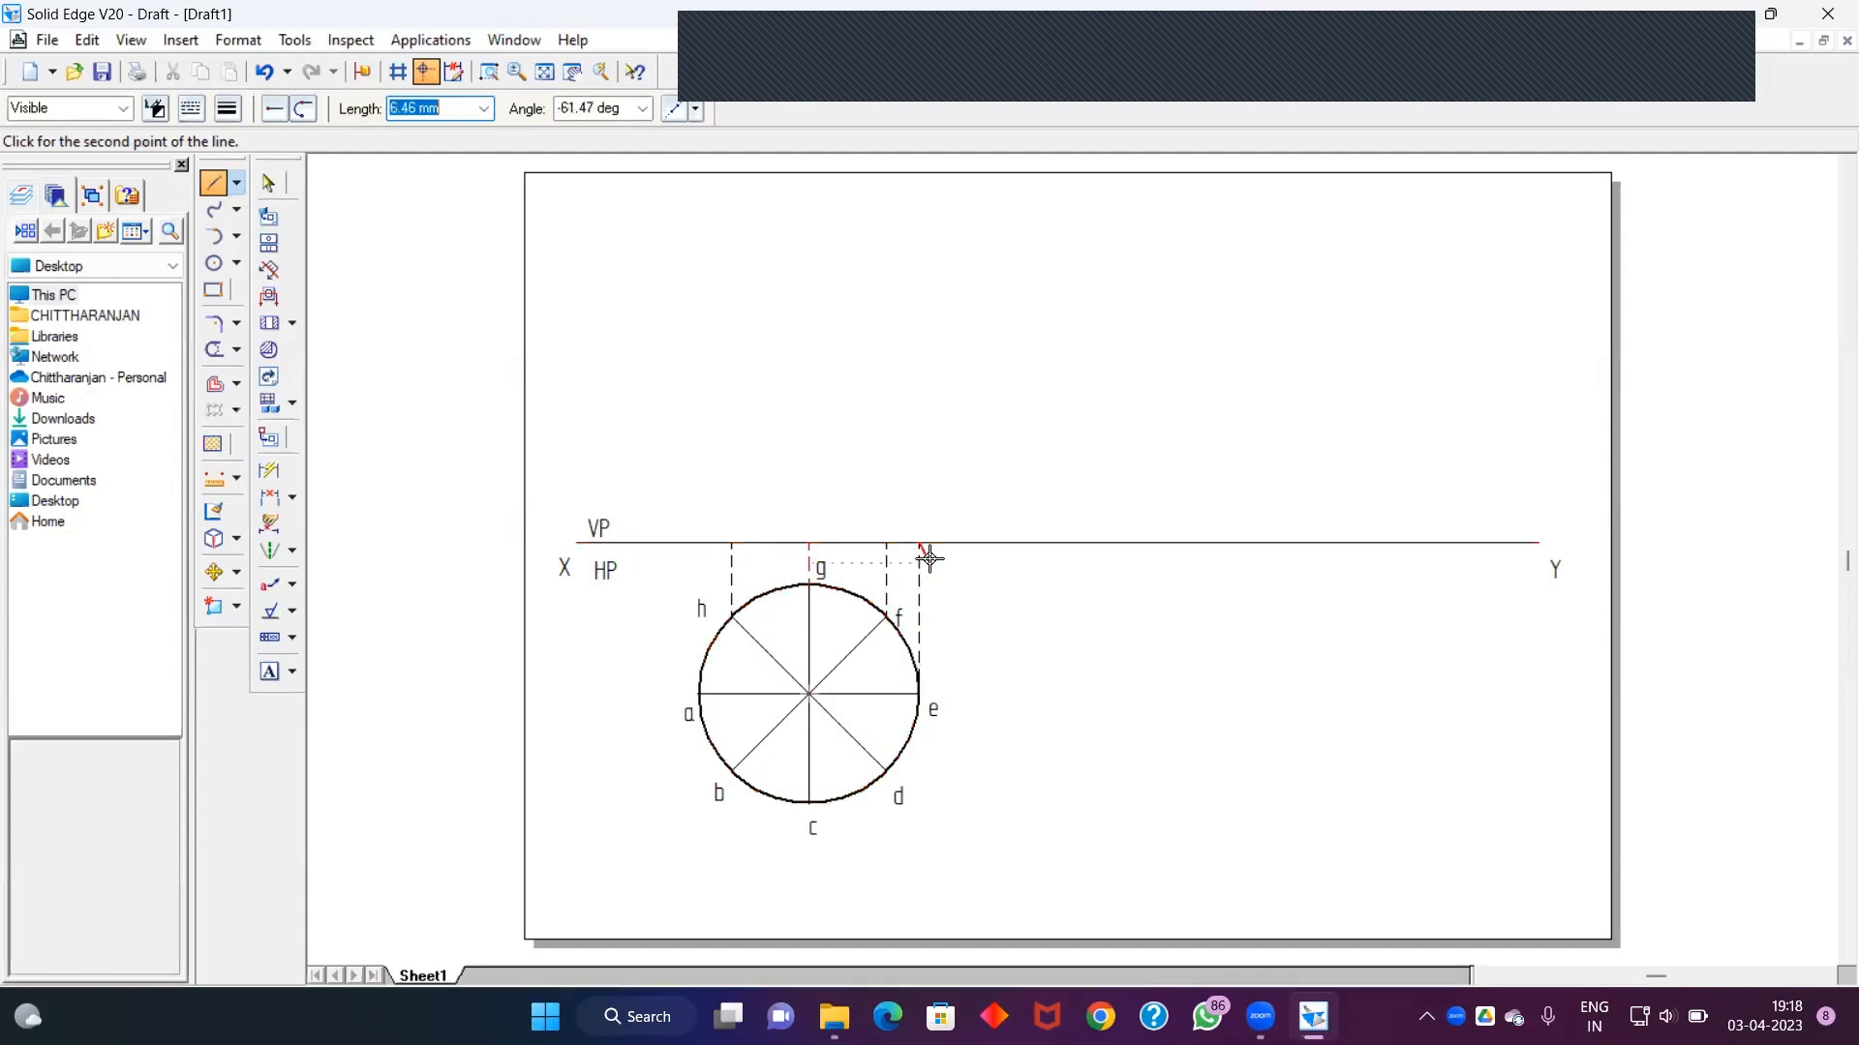
{"action": "right_click", "coordinate": [930, 555]}
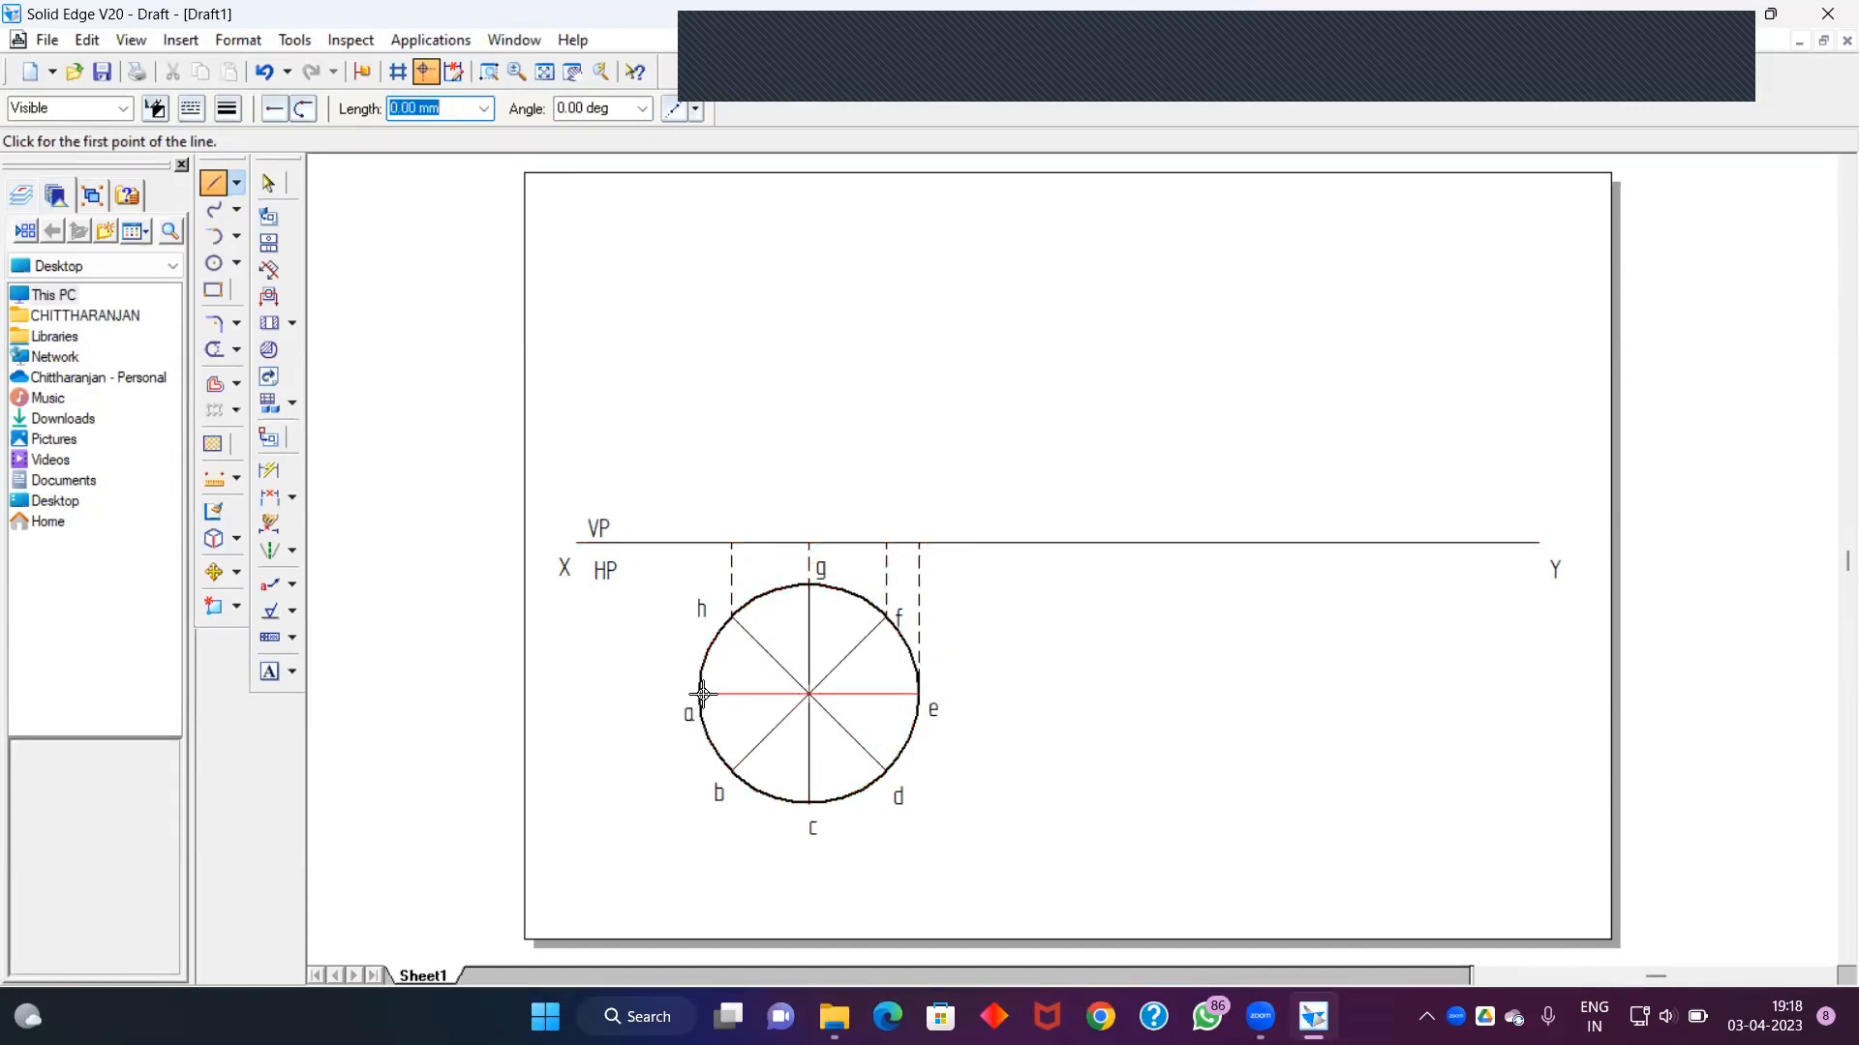
{"action": "left_click", "coordinate": [701, 693]}
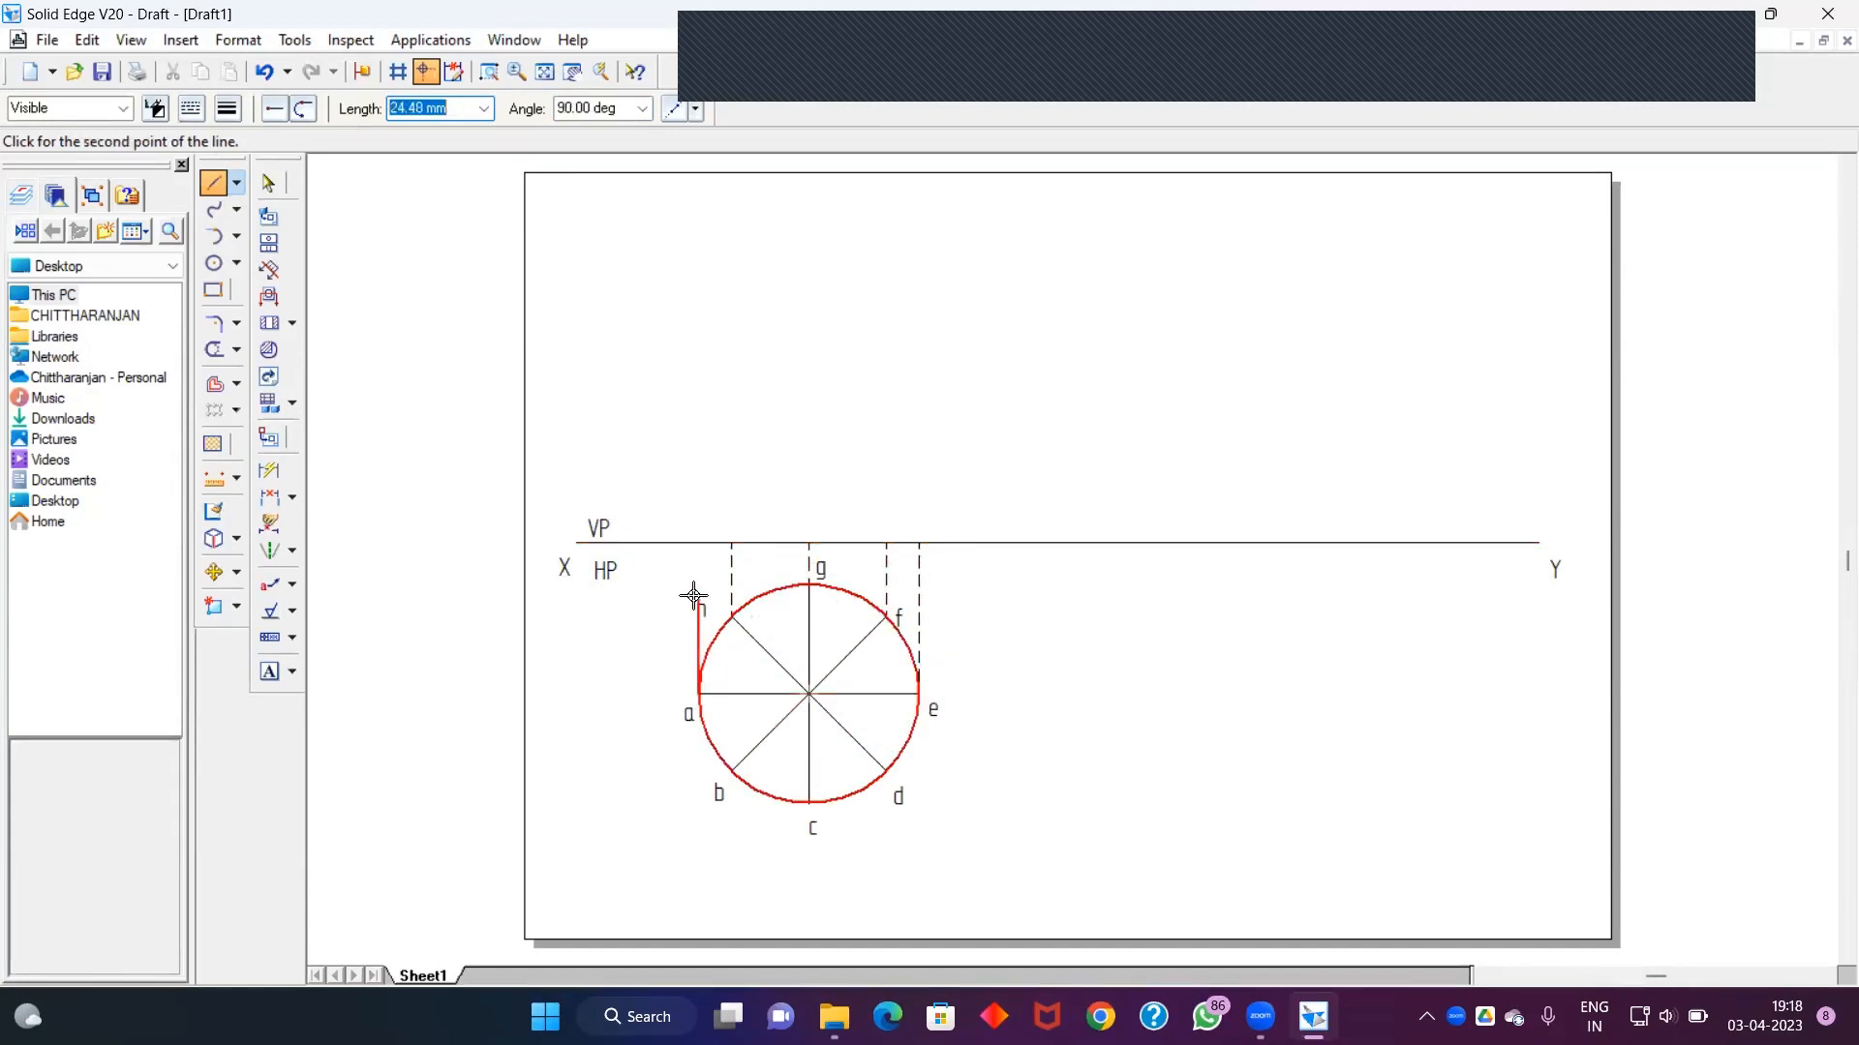
{"action": "left_click", "coordinate": [699, 542]}
{"action": "right_click", "coordinate": [689, 648]}
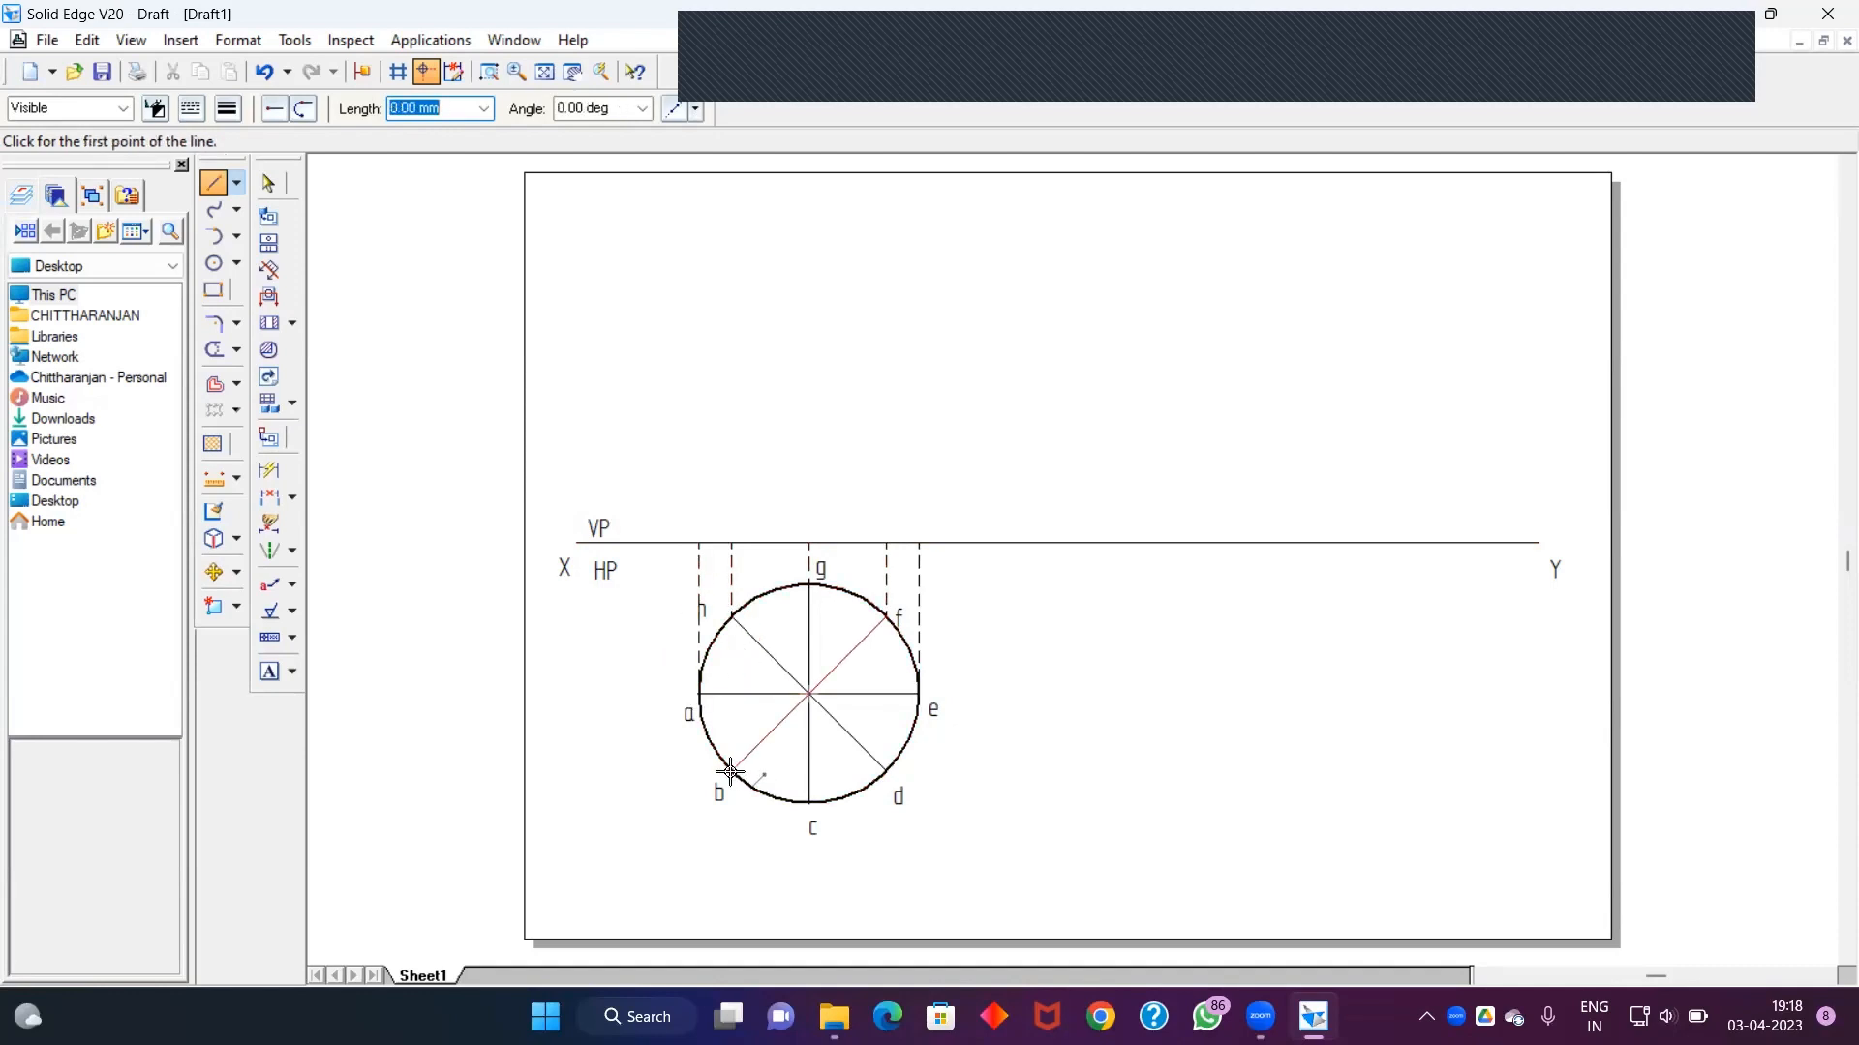
Draw dashed vertical projectors from points b and d up to the reference line
{"action": "left_click", "coordinate": [731, 771]}
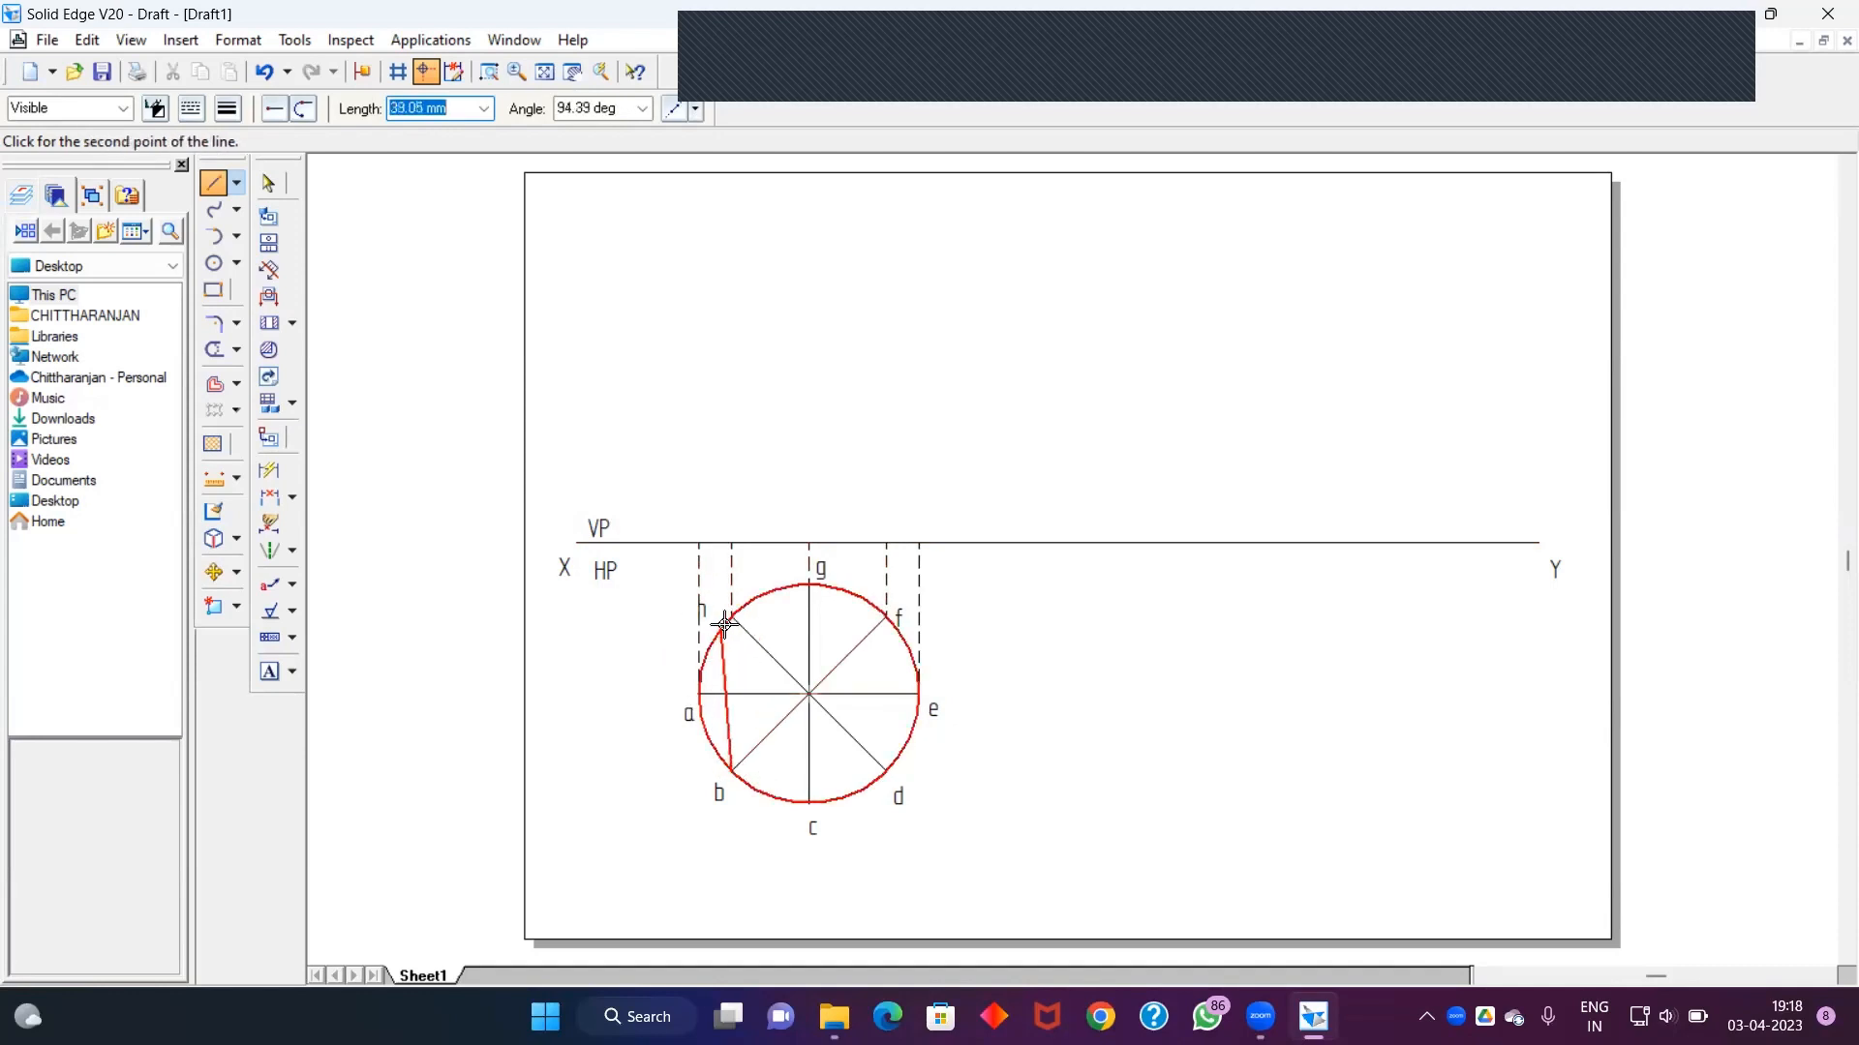
{"action": "left_click", "coordinate": [732, 542]}
{"action": "right_click", "coordinate": [779, 643]}
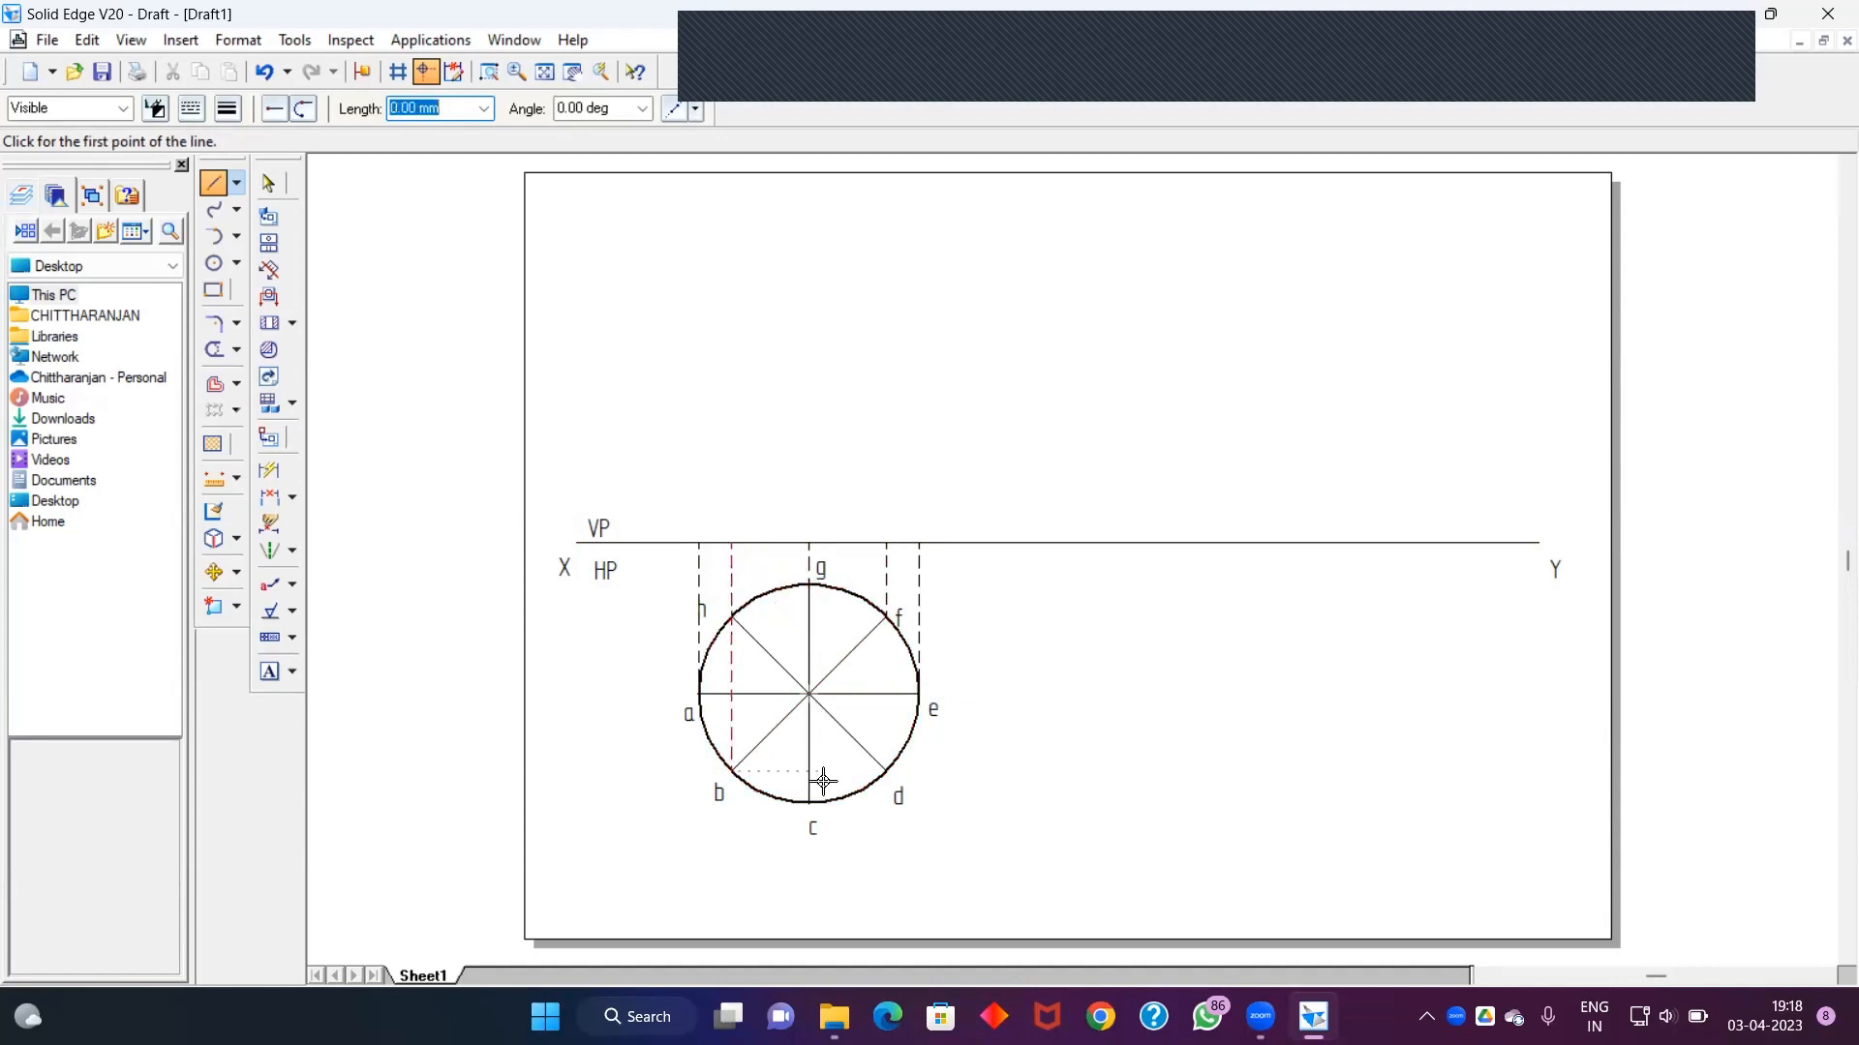
{"action": "left_click", "coordinate": [883, 773]}
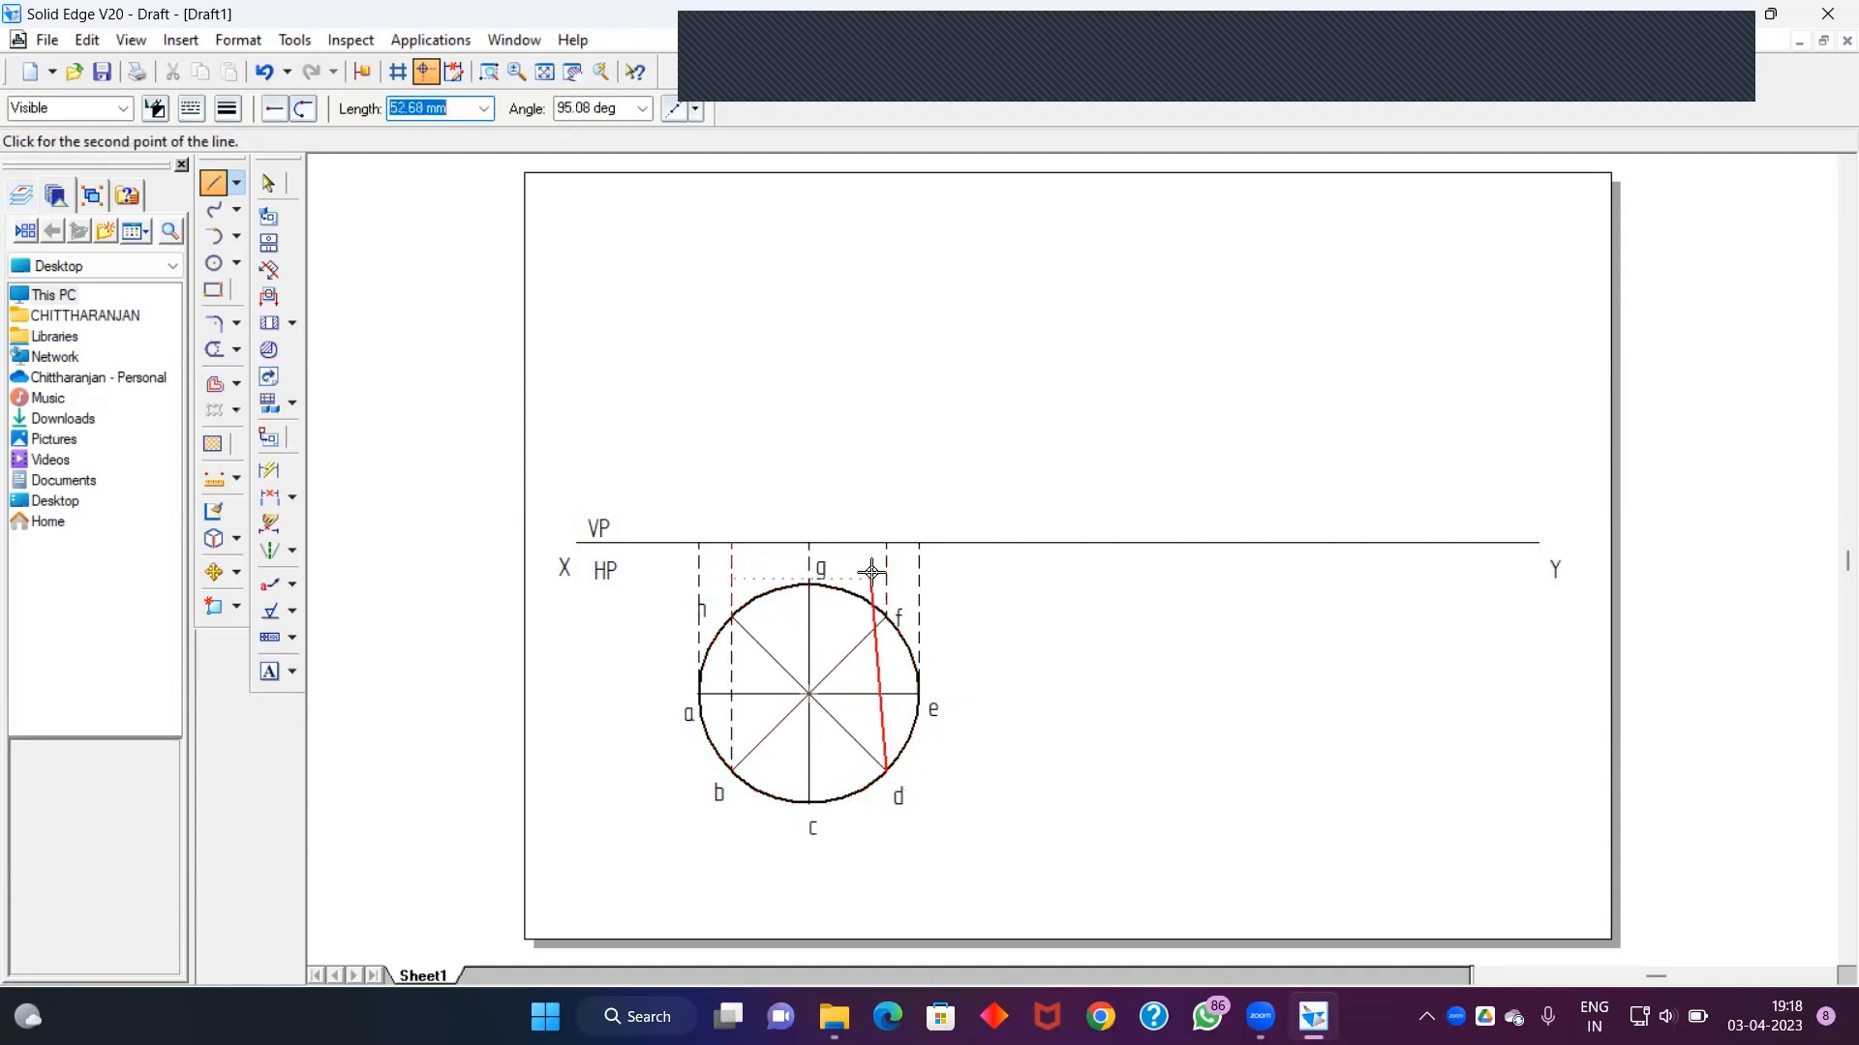
{"action": "left_click", "coordinate": [886, 542]}
{"action": "right_click", "coordinate": [867, 515]}
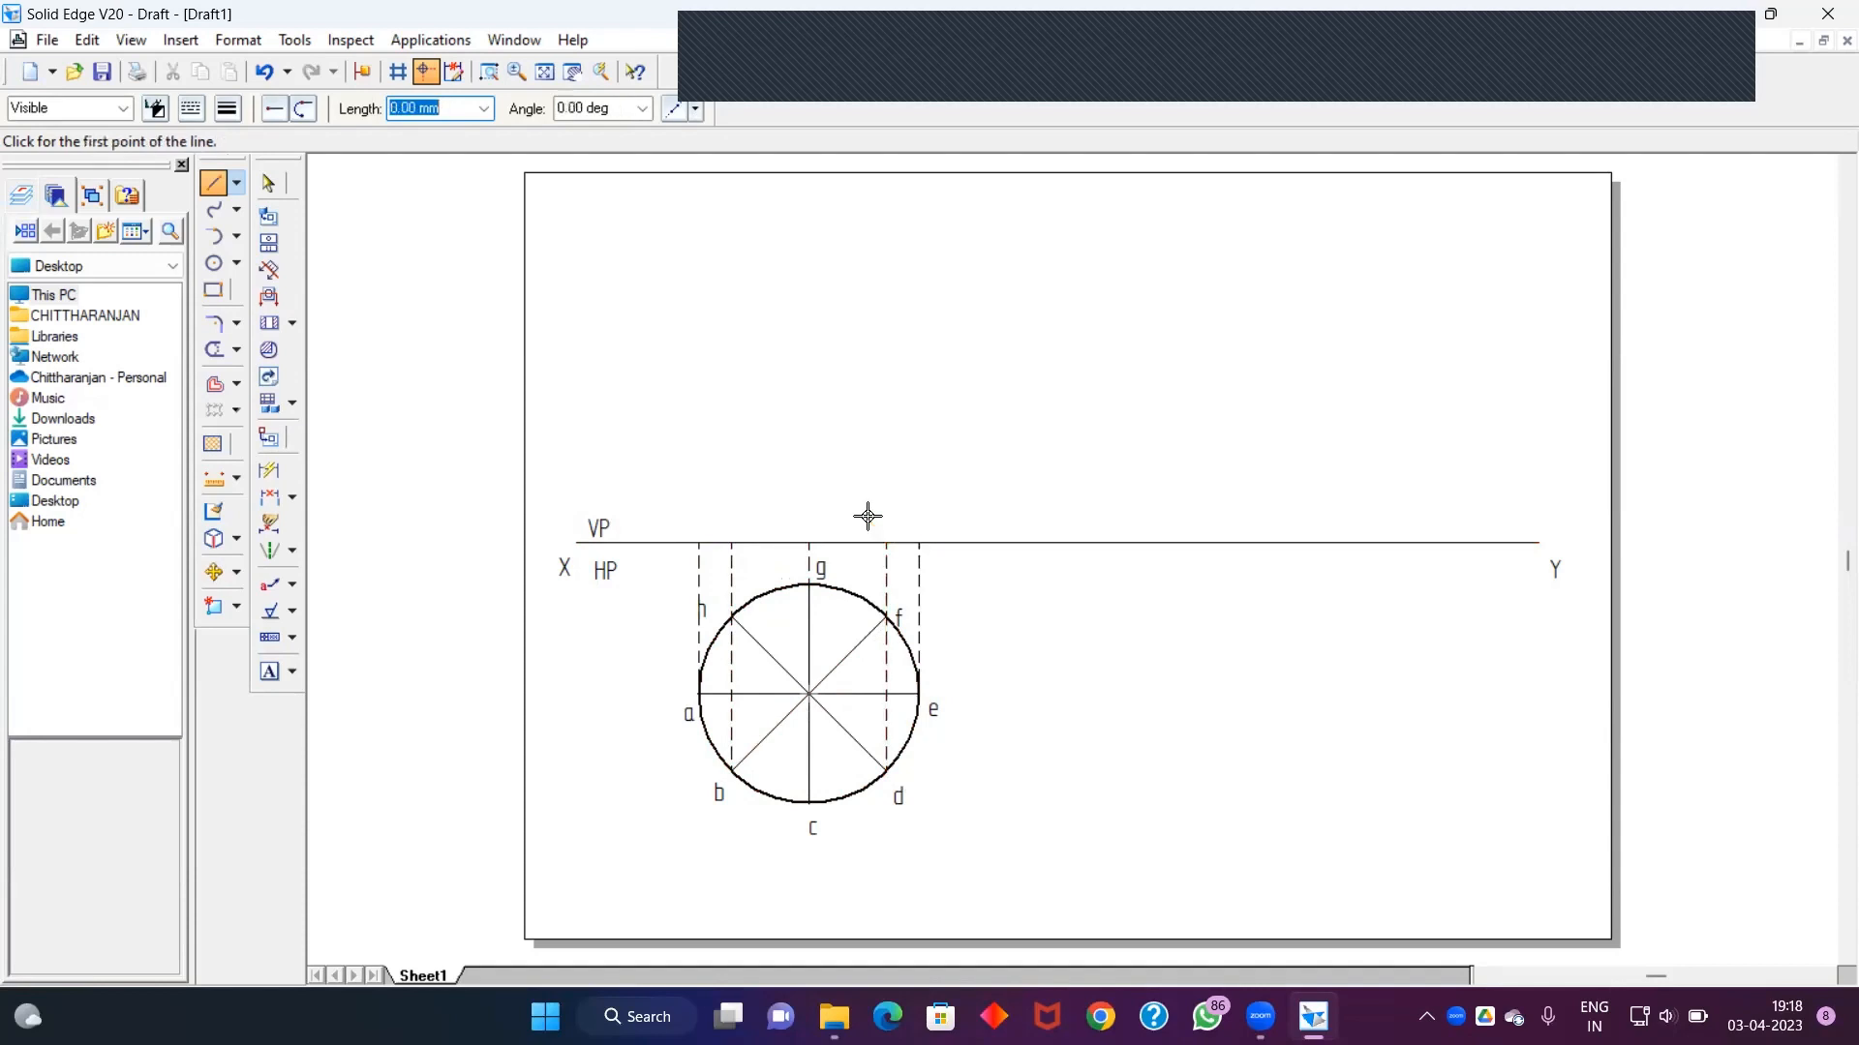
Move the label h off the projector of point a so it sits between the two projectors
{"action": "left_click", "coordinate": [270, 182]}
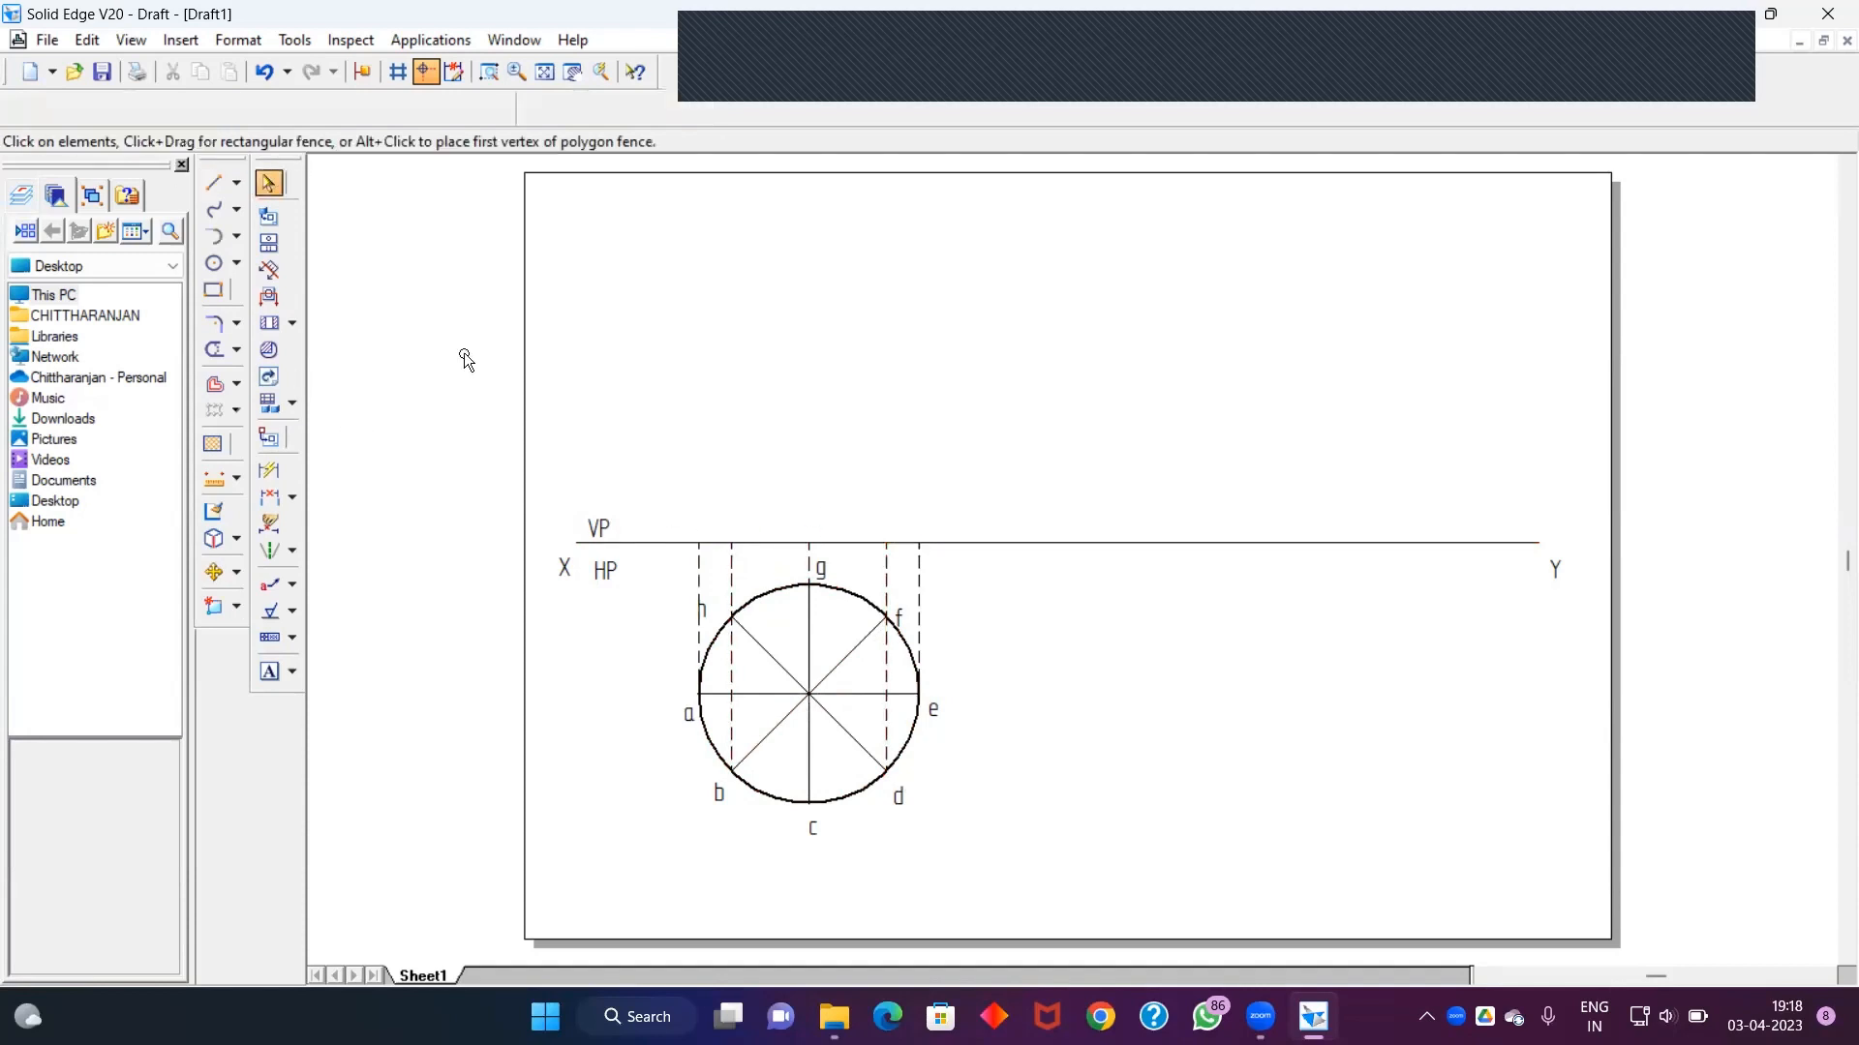
{"action": "left_click", "coordinate": [708, 611]}
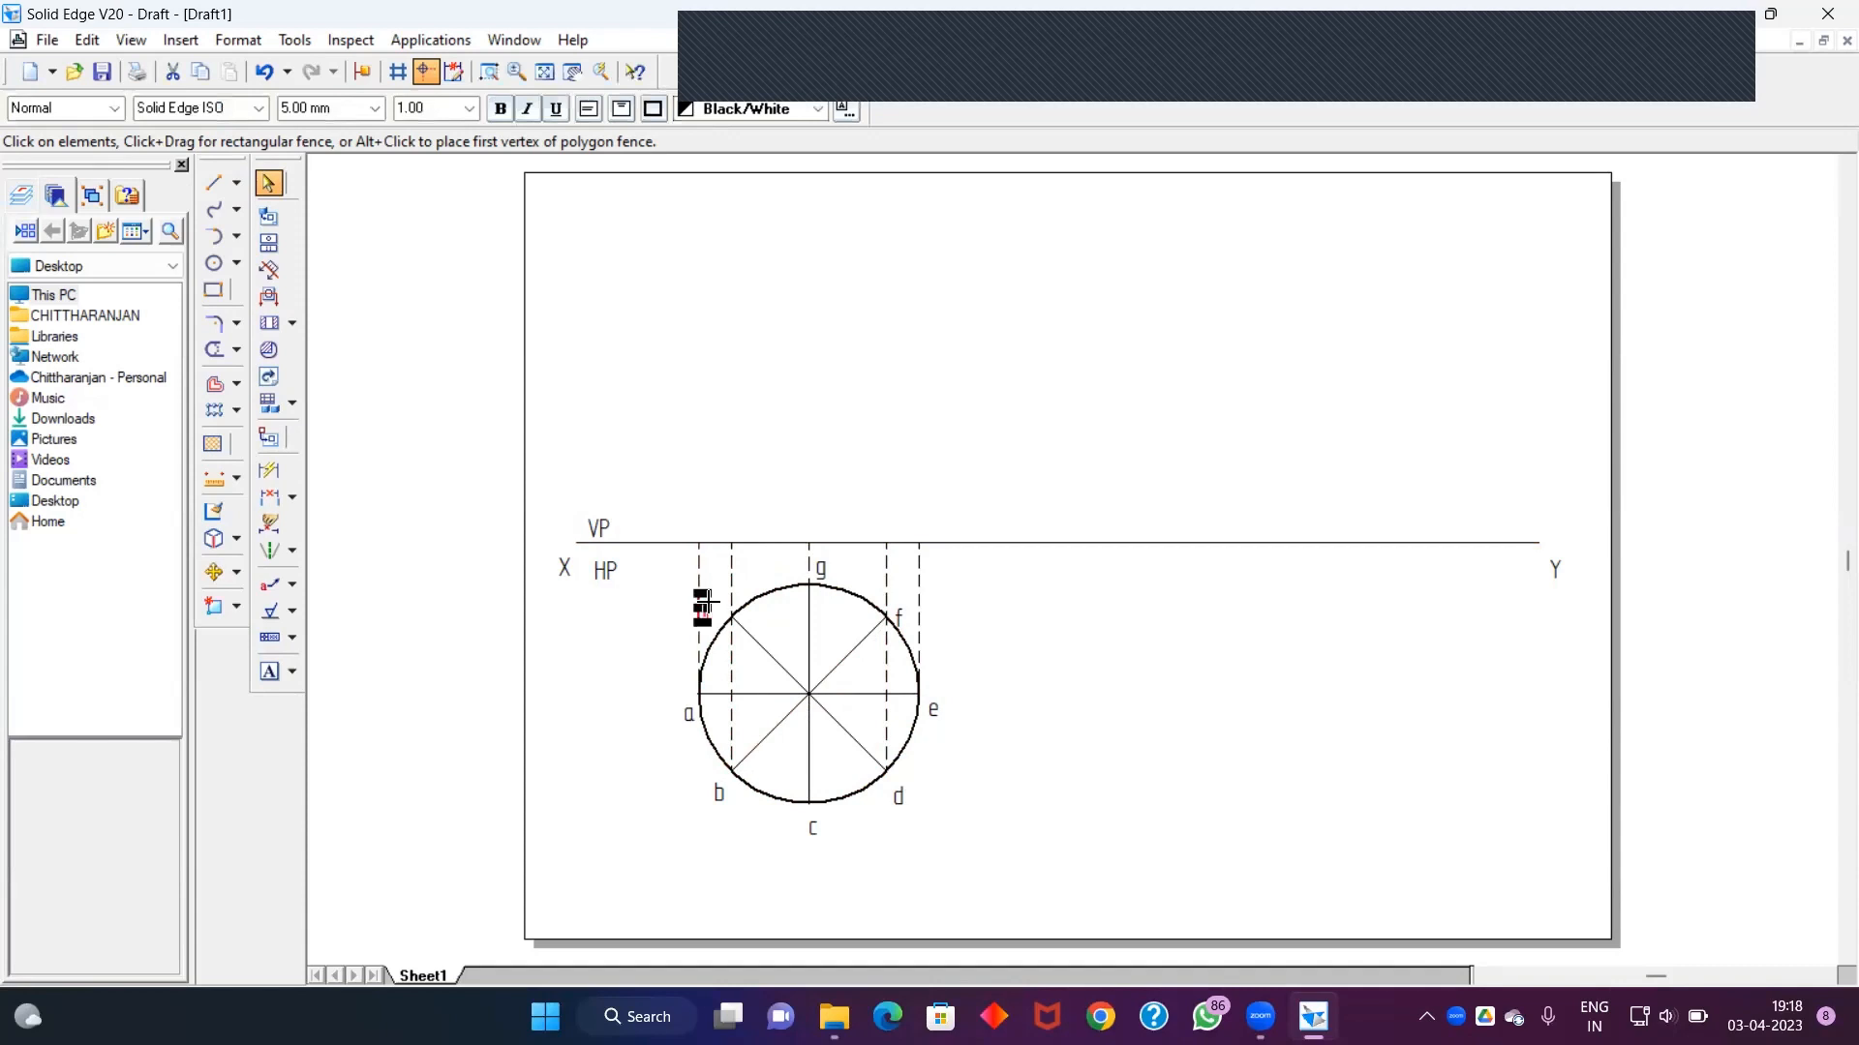
{"action": "left_click_drag", "start_coordinate": [703, 599], "coordinate": [717, 593]}
{"action": "left_click", "coordinate": [640, 602]}
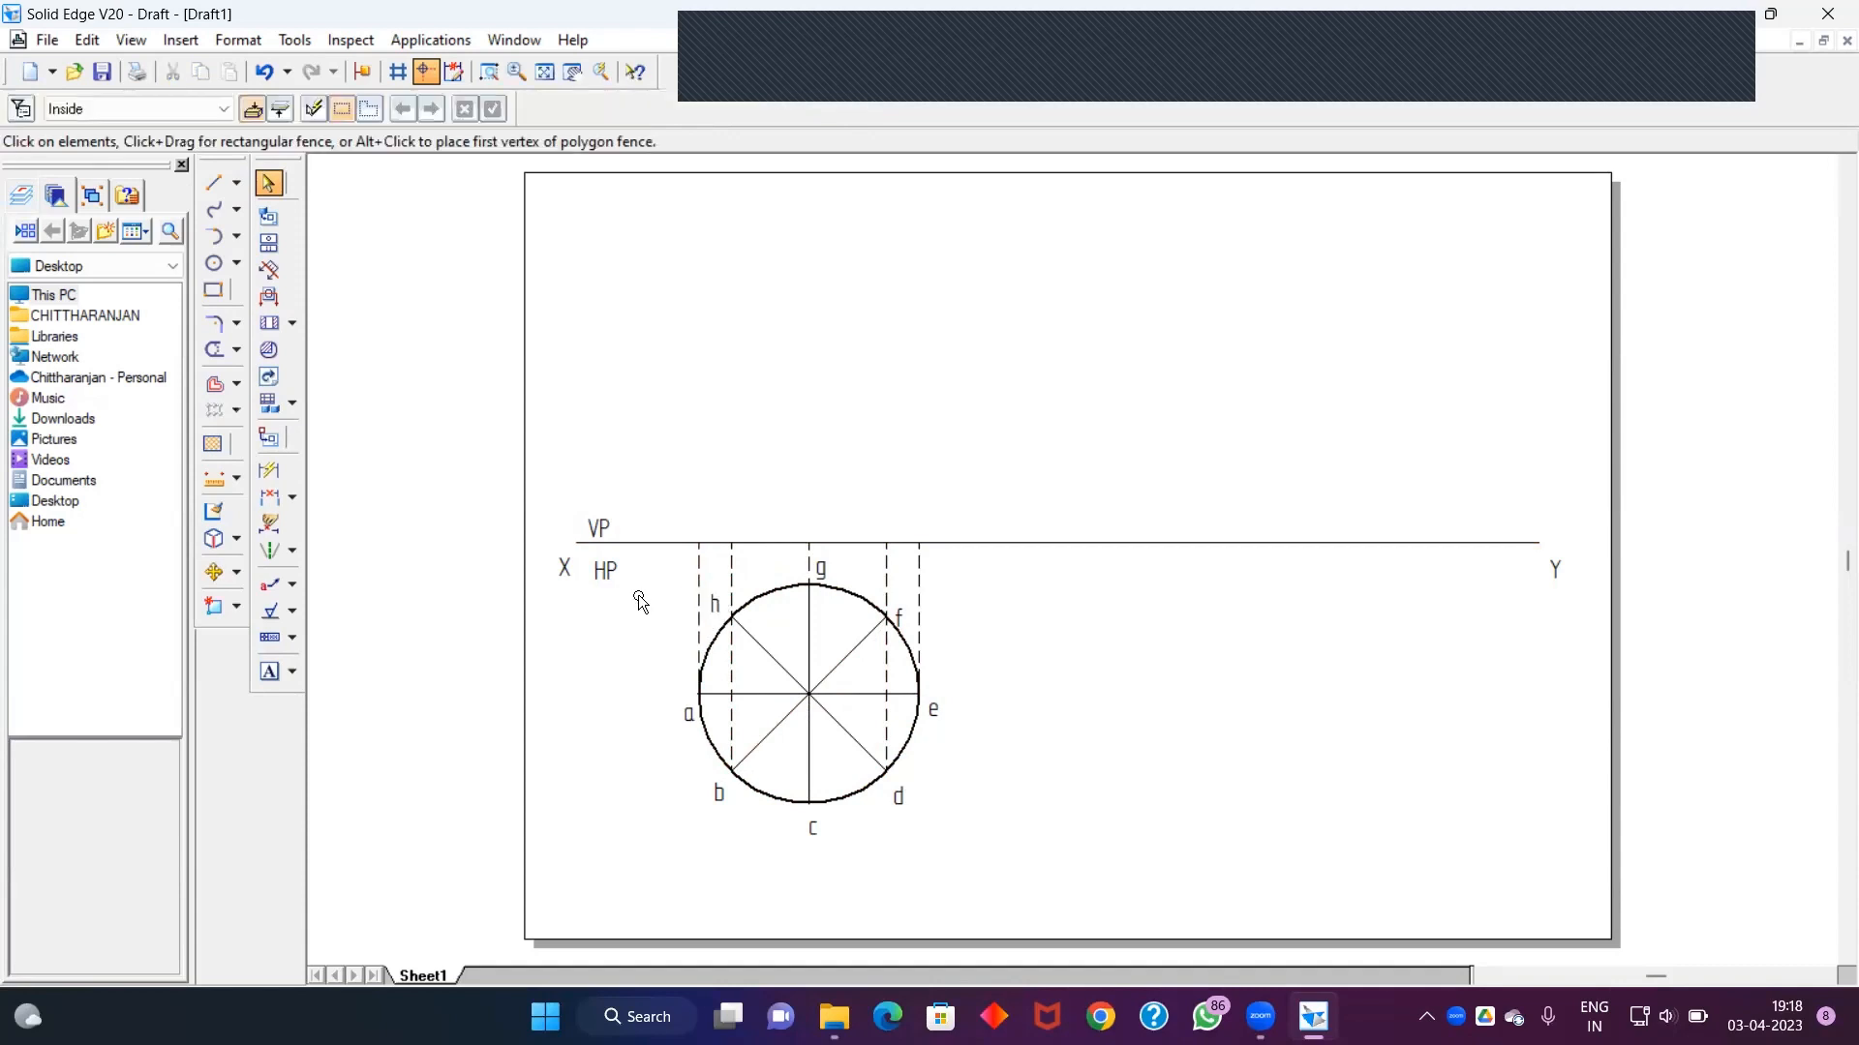
Draw the cone's 70 mm vertical axis at 90 degrees upward from g's projector on the reference line, with a 0.50 mm line width
{"action": "left_click", "coordinate": [213, 182]}
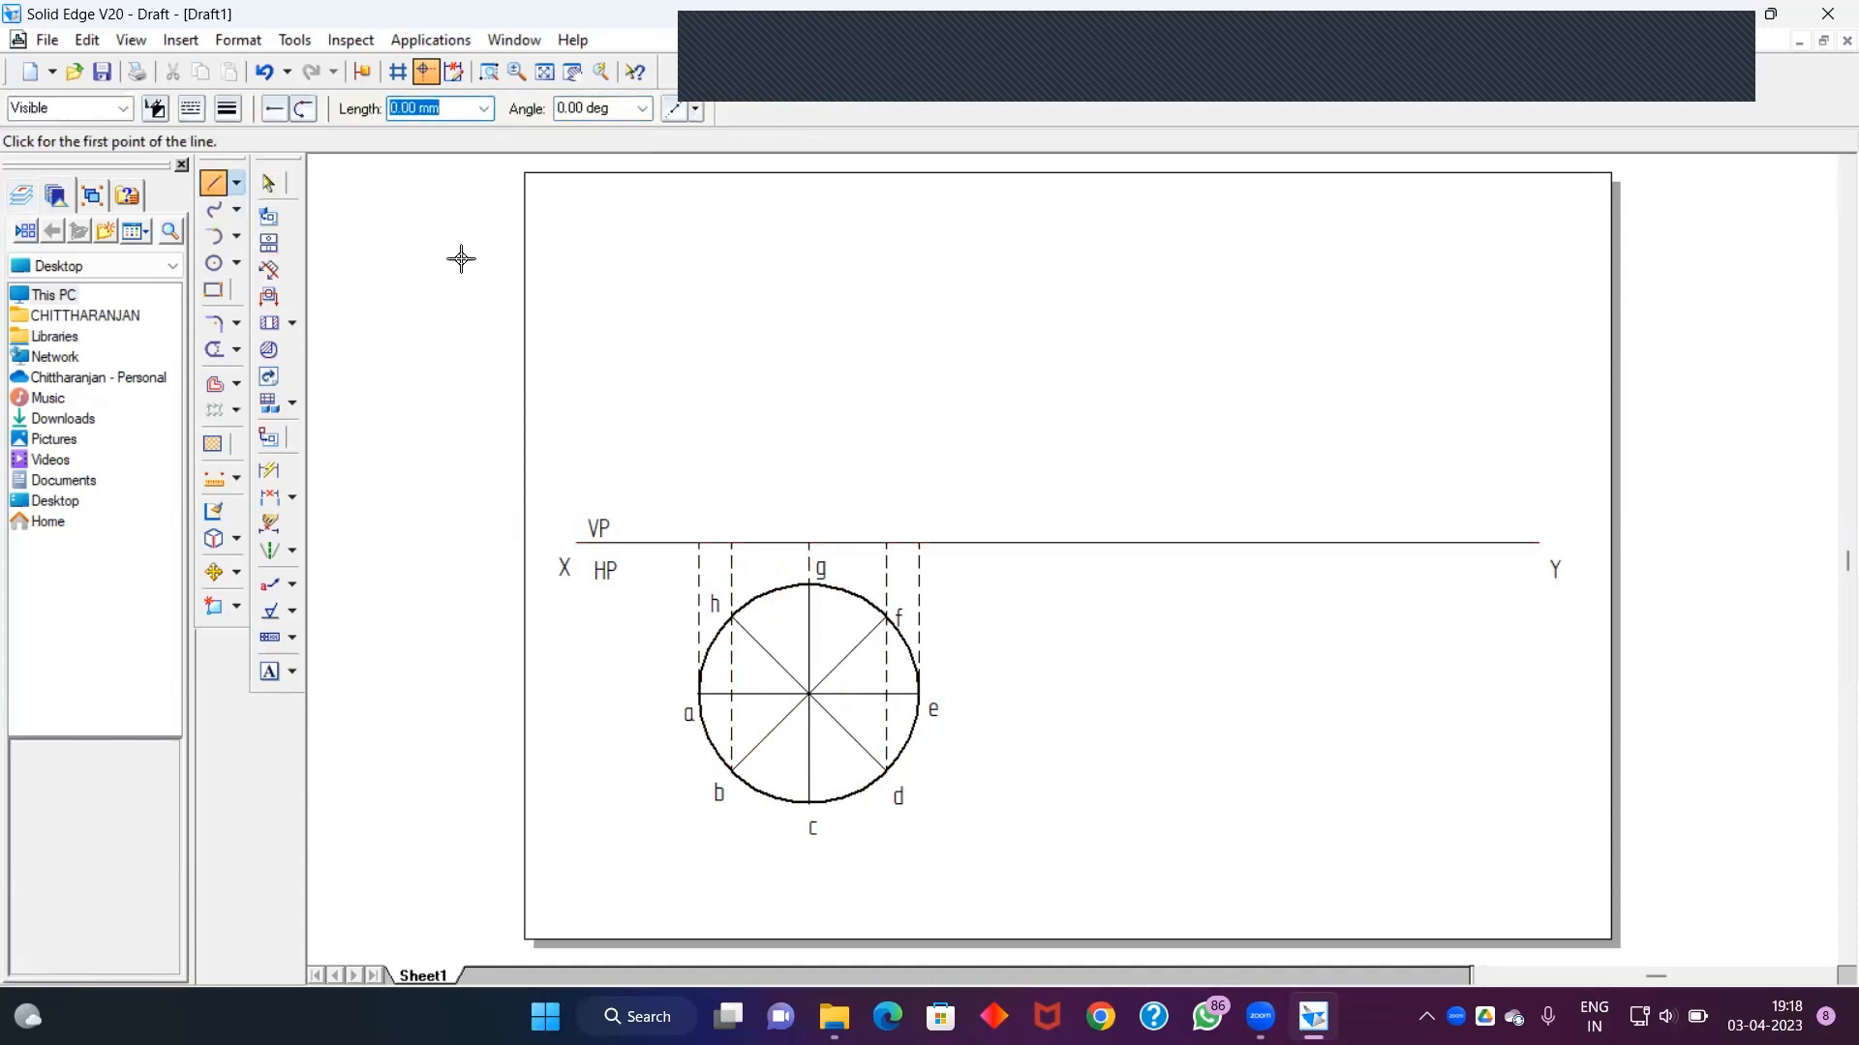
{"action": "left_click", "coordinate": [230, 108]}
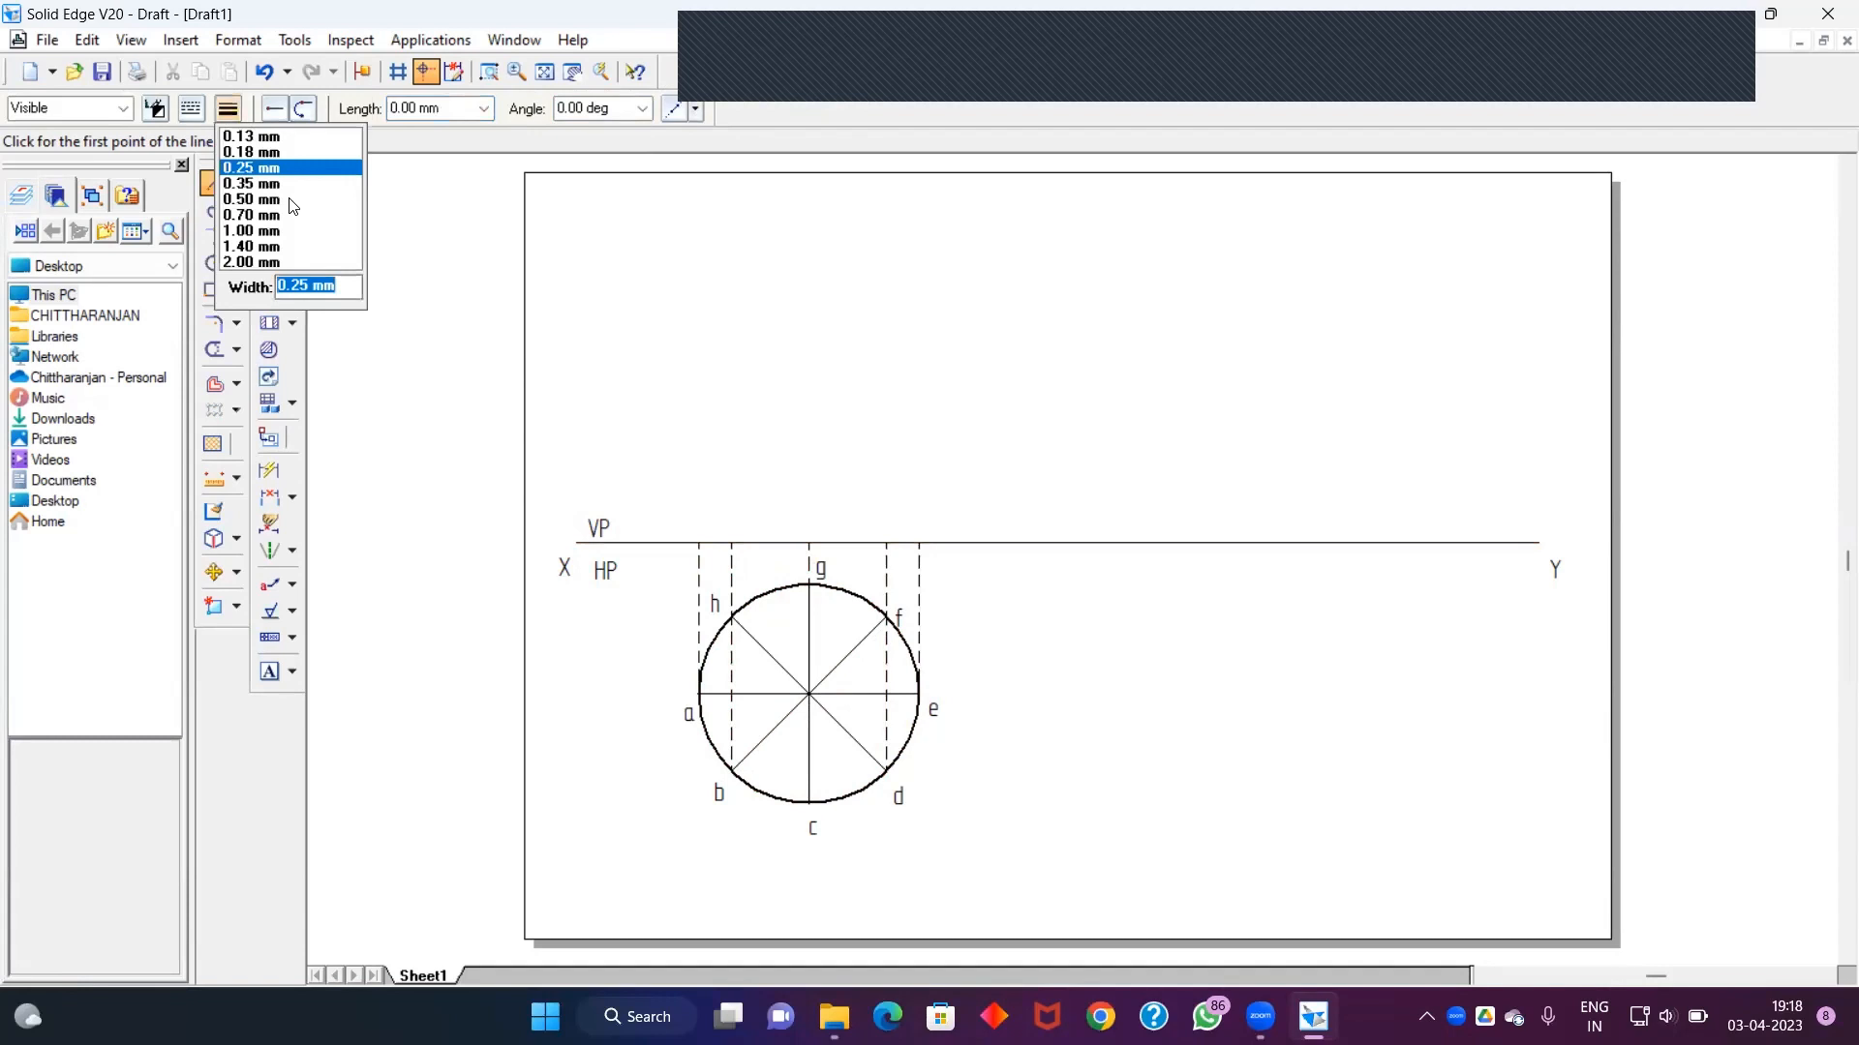
{"action": "left_click", "coordinate": [271, 199]}
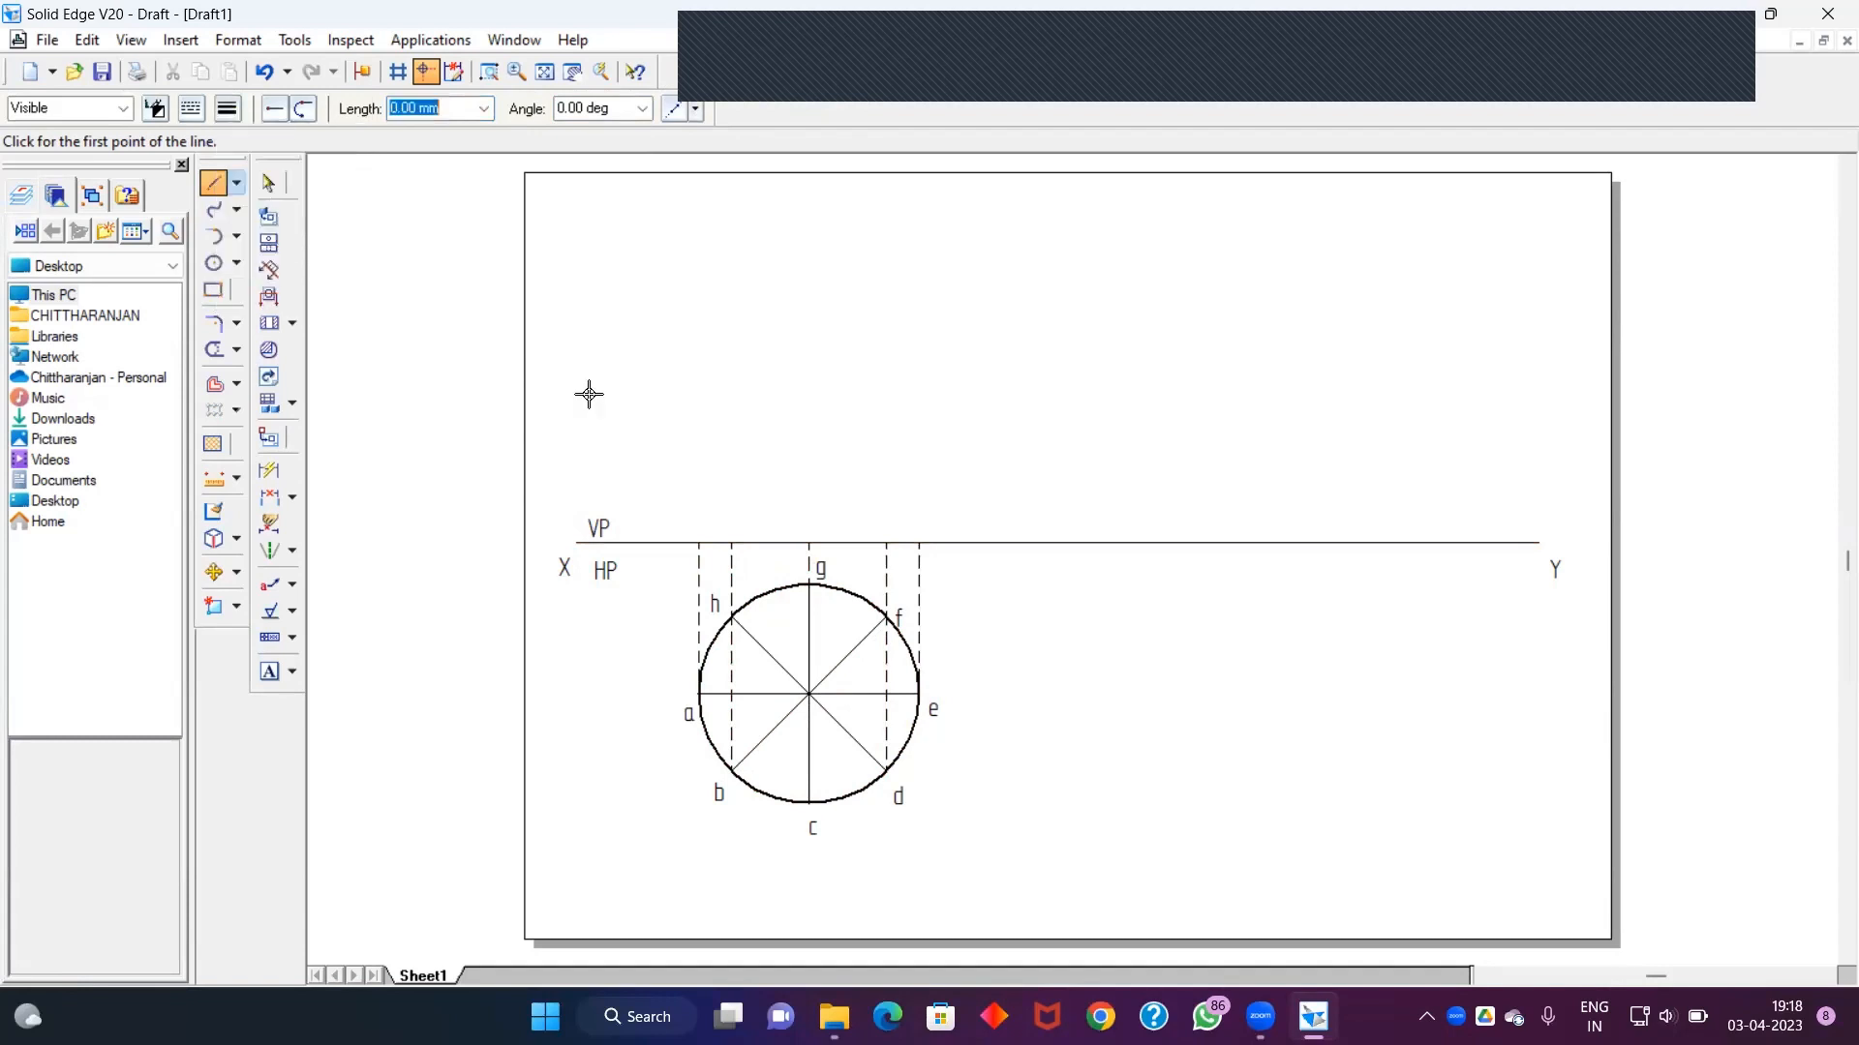
{"action": "left_click", "coordinate": [809, 542]}
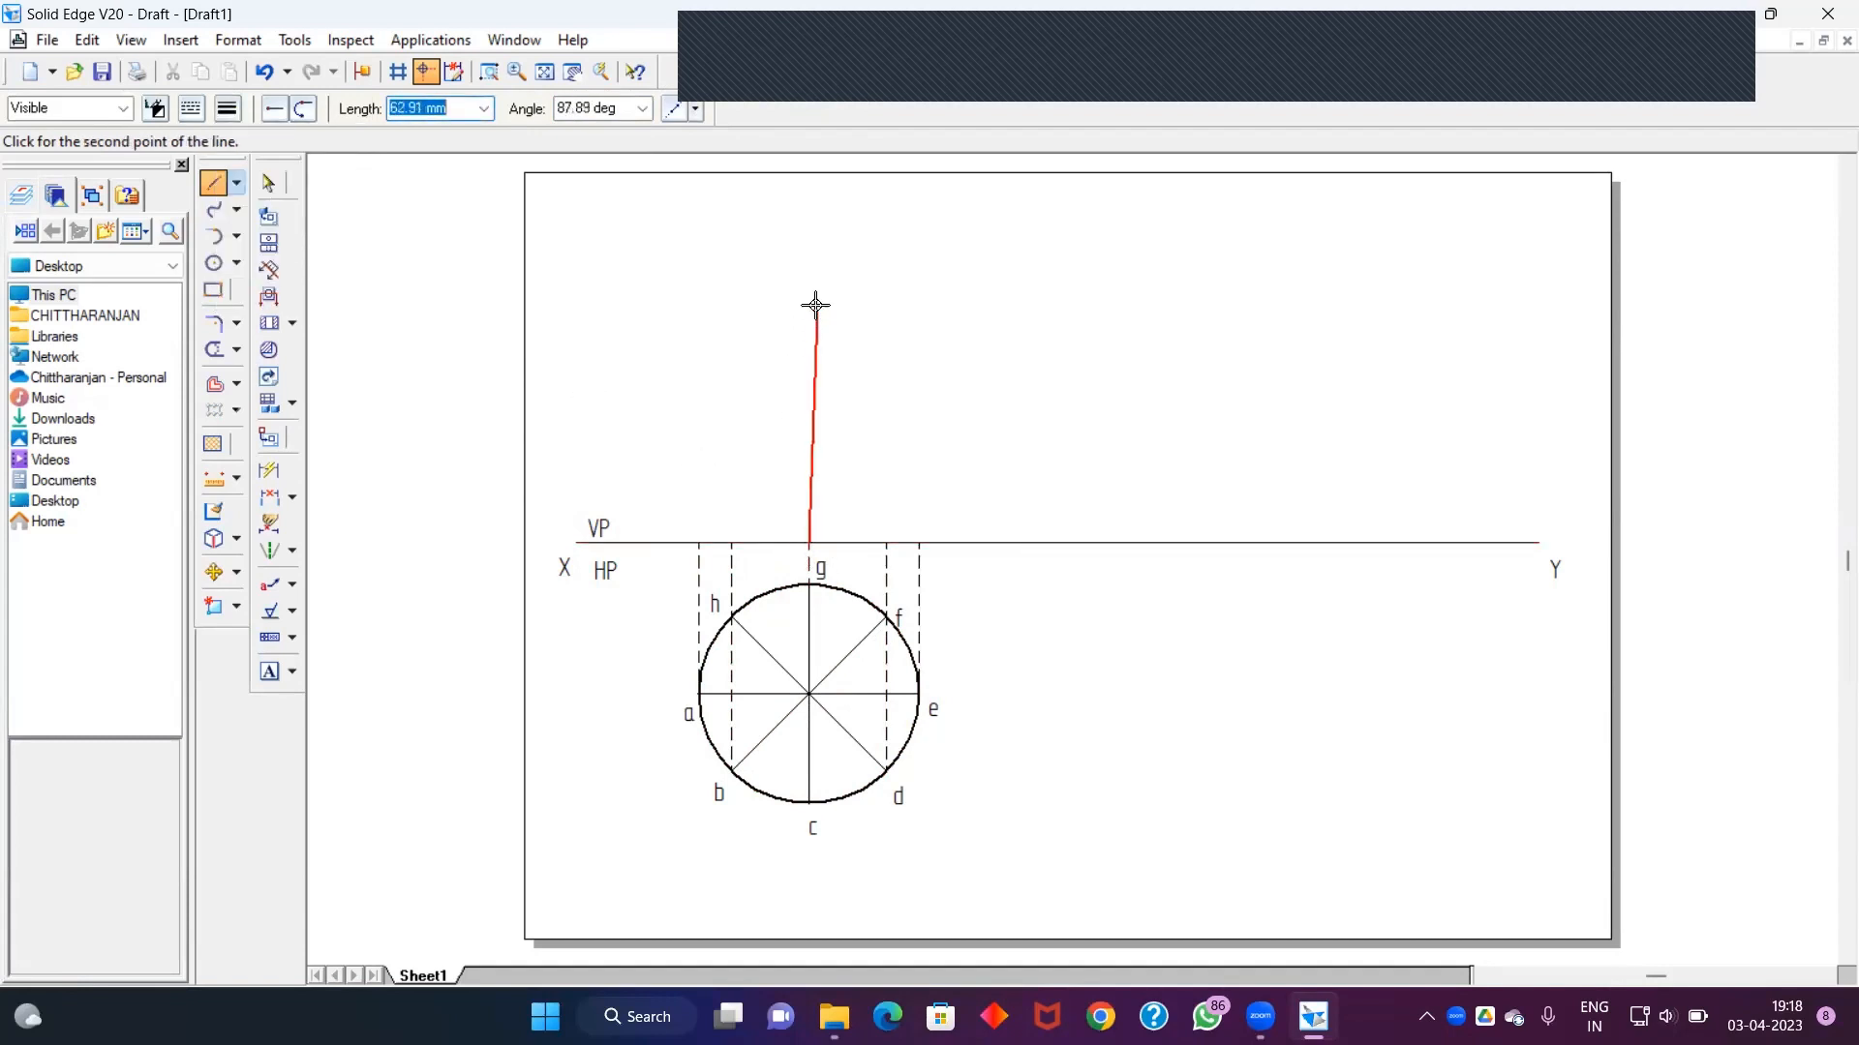
{"action": "type", "text": "70"}
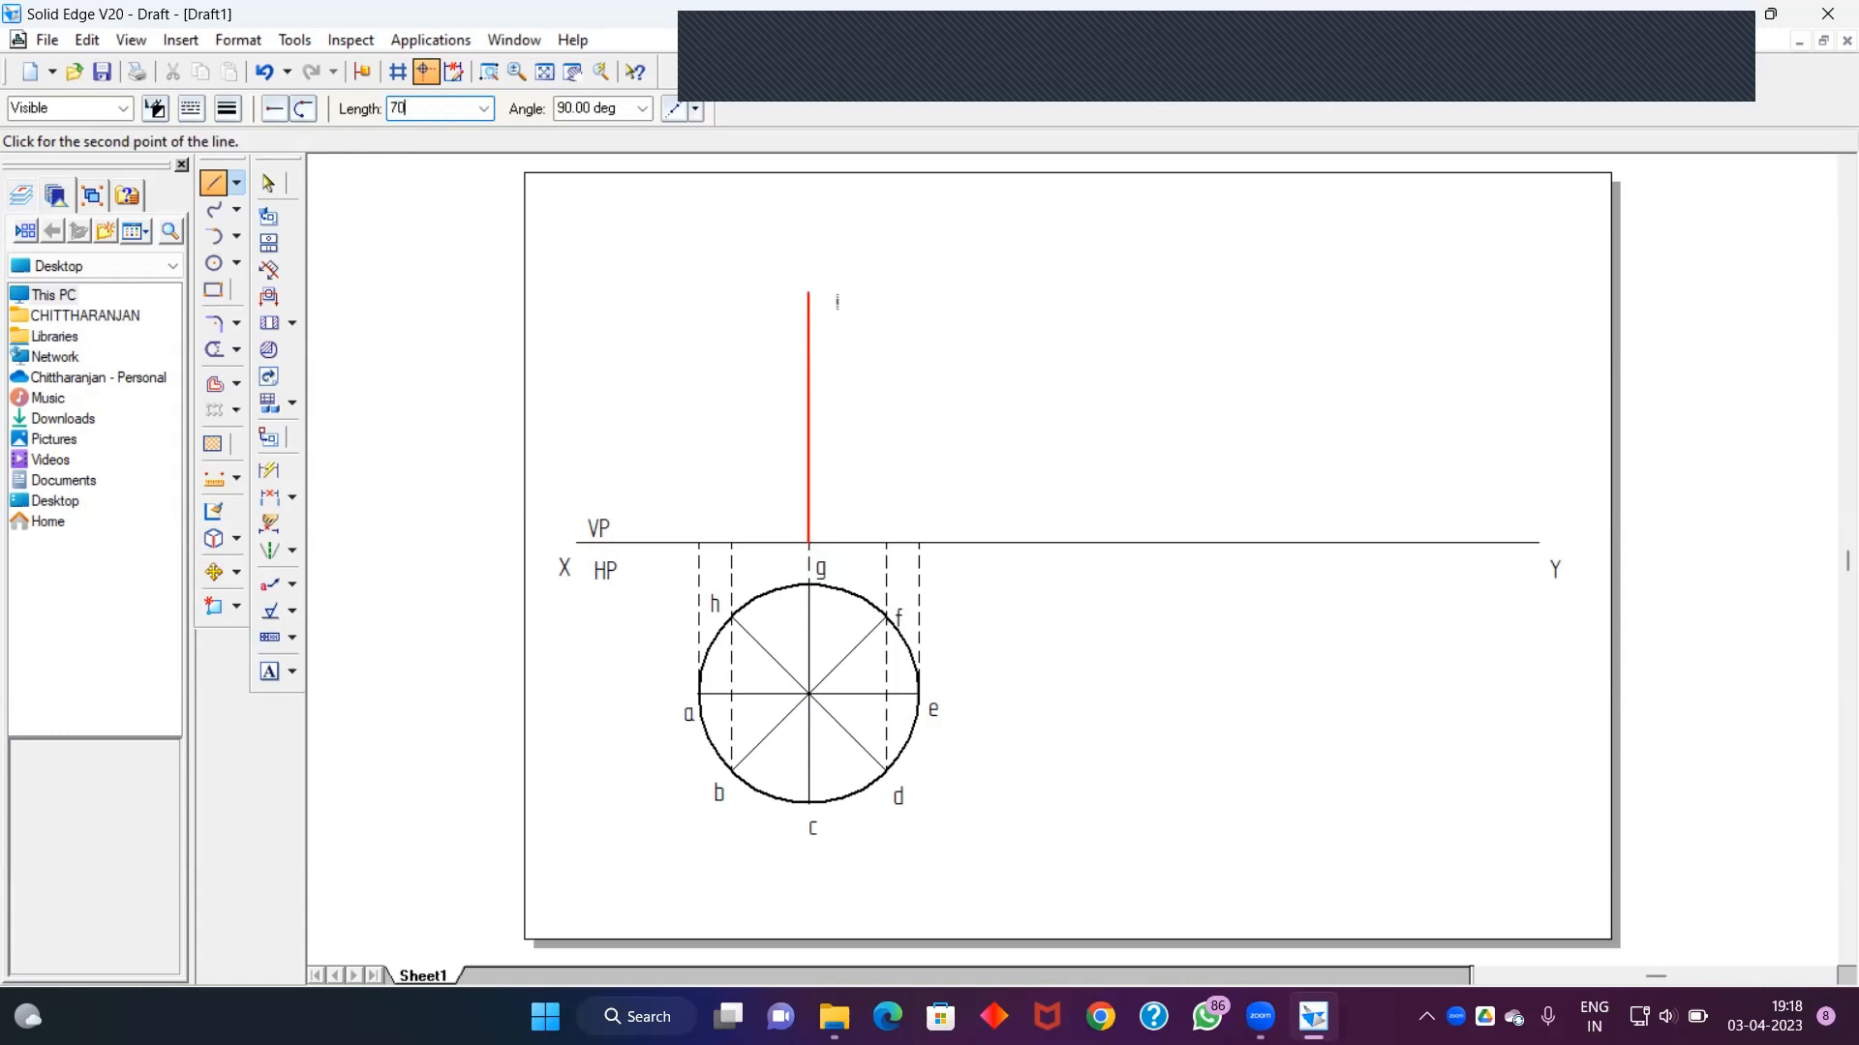
{"action": "key", "text": "Tab"}
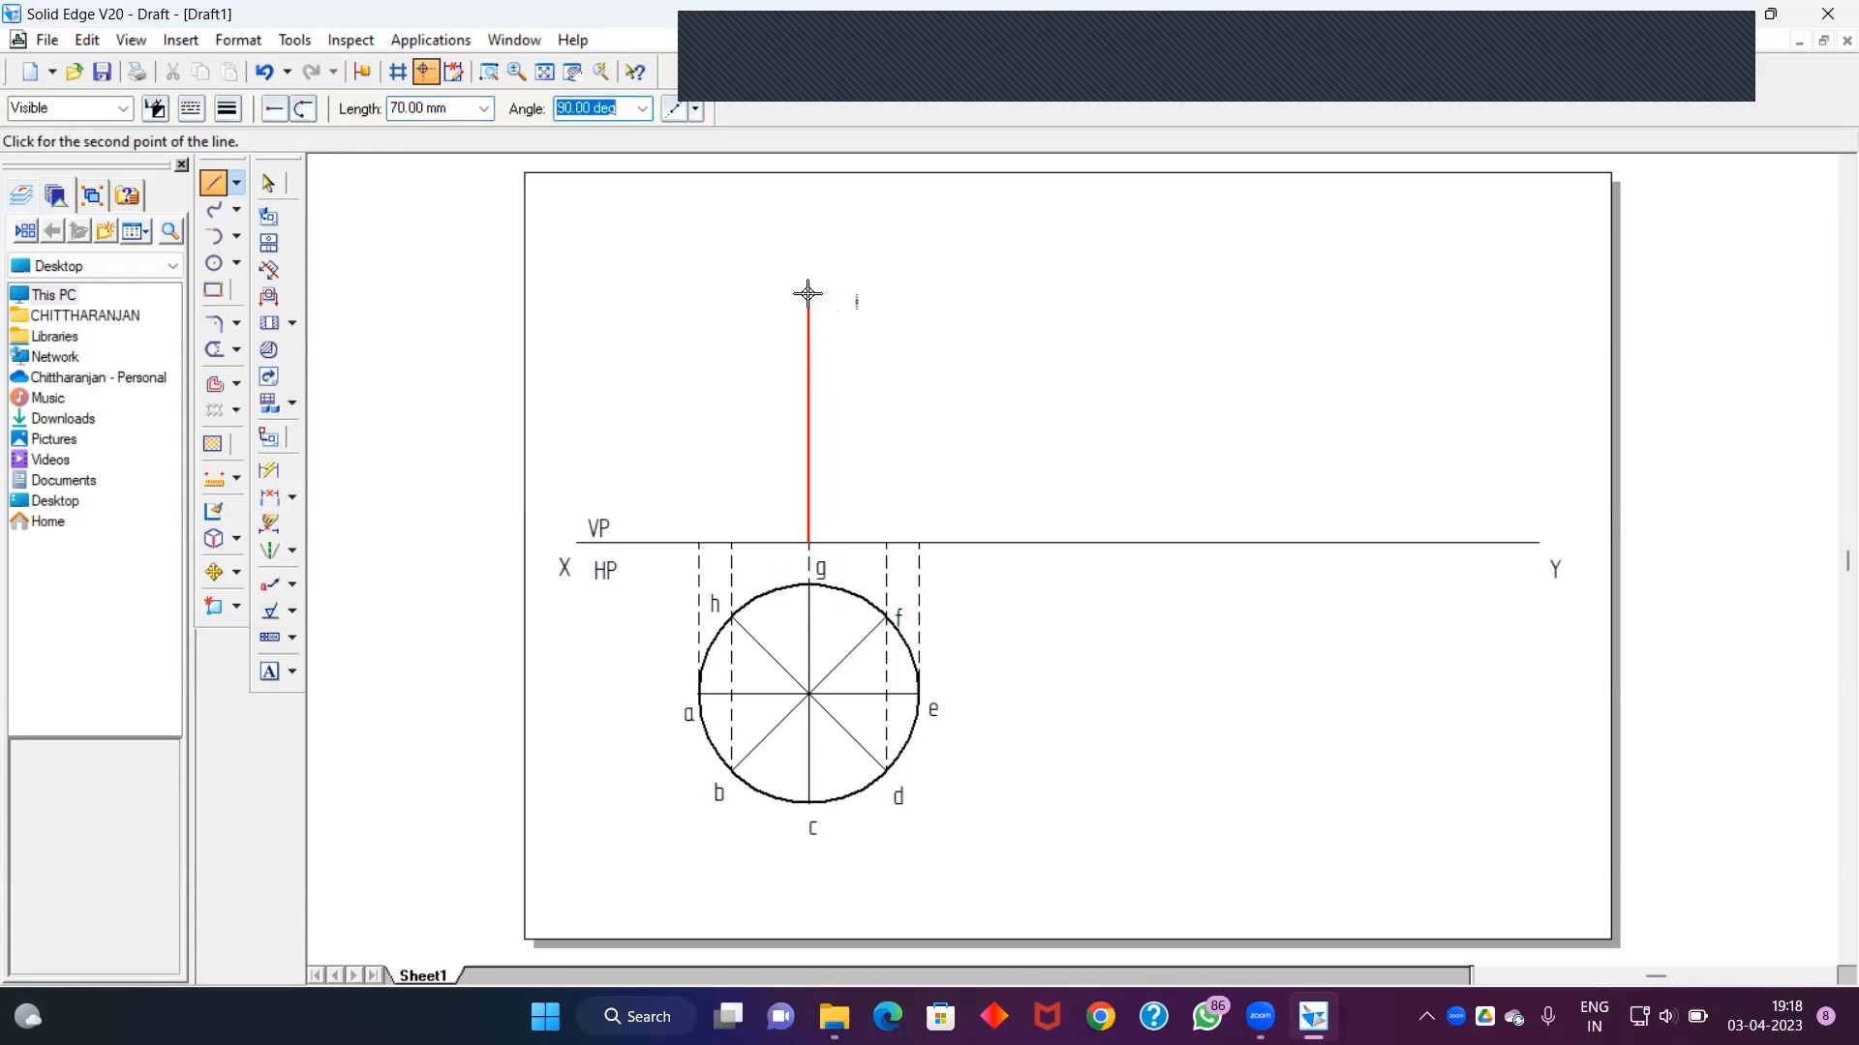
{"action": "key", "text": "Return"}
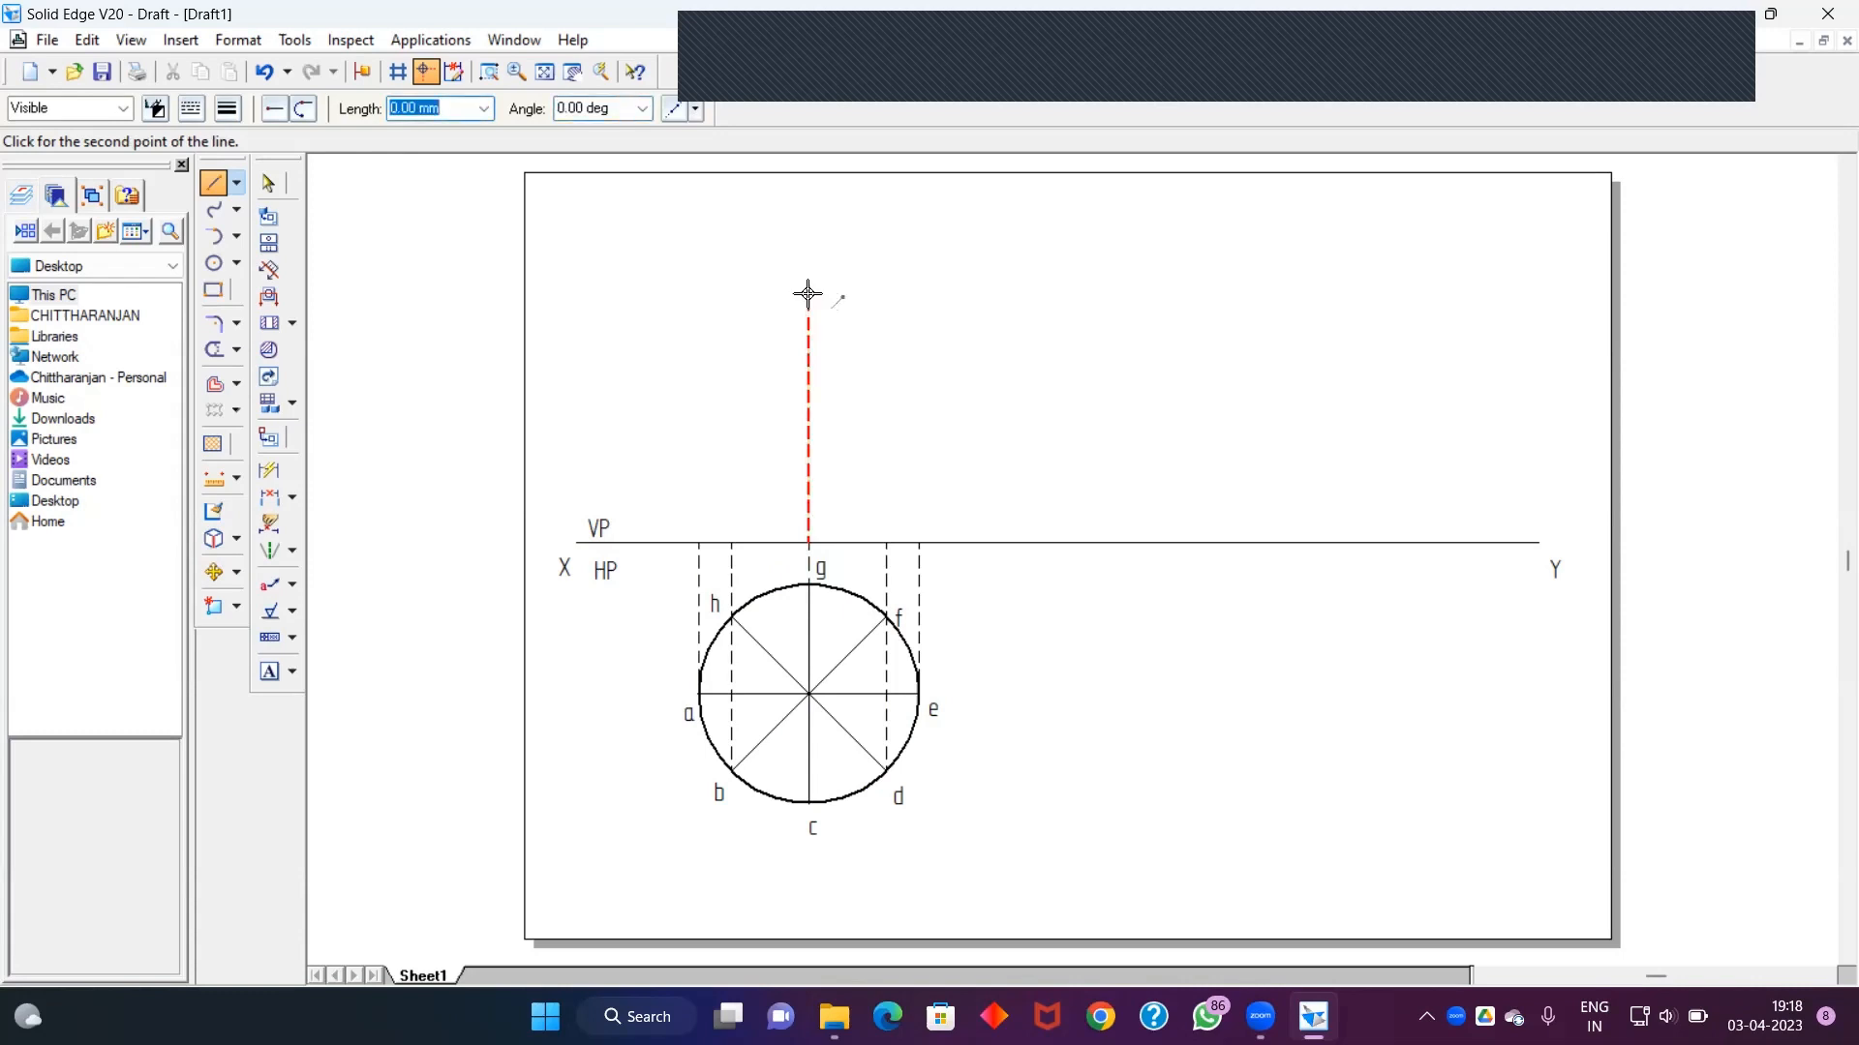
{"action": "left_click", "coordinate": [268, 183]}
{"action": "left_click", "coordinate": [806, 411]}
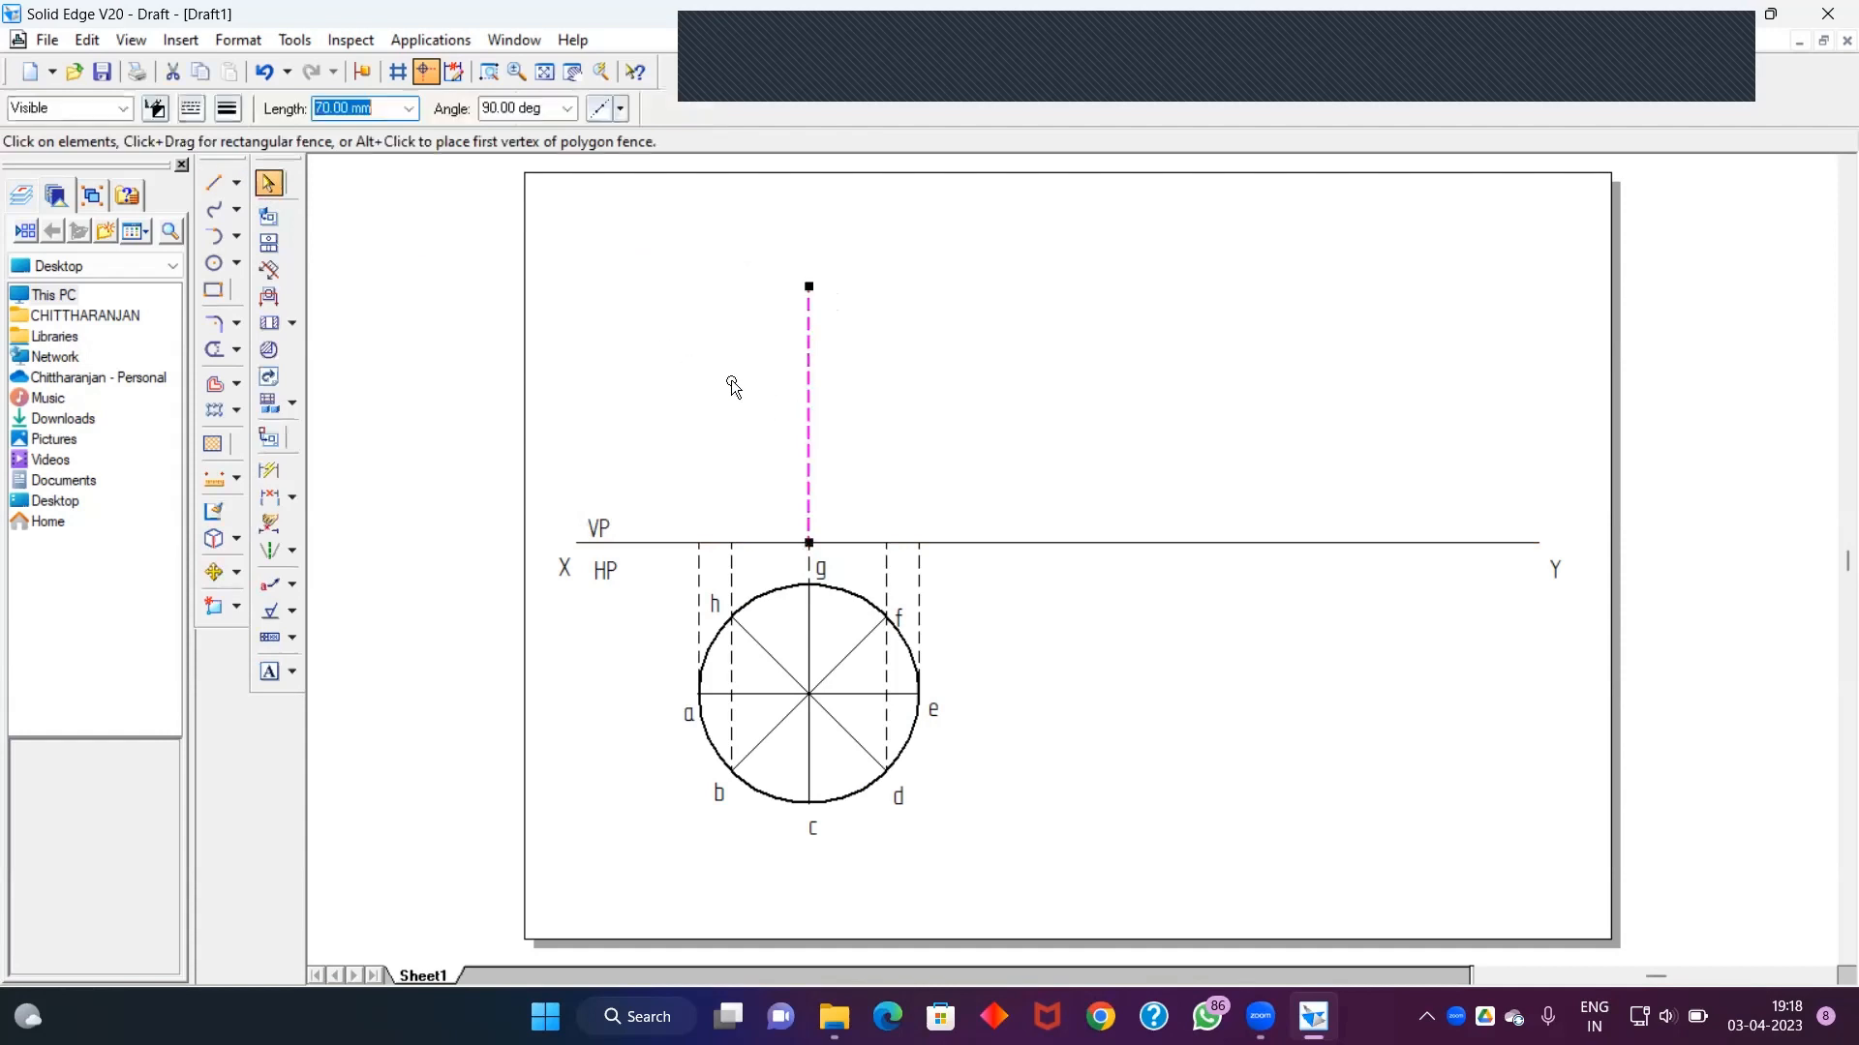
{"action": "left_click", "coordinate": [225, 110]}
{"action": "left_click", "coordinate": [252, 134]}
{"action": "key", "text": "ctrl+z"}
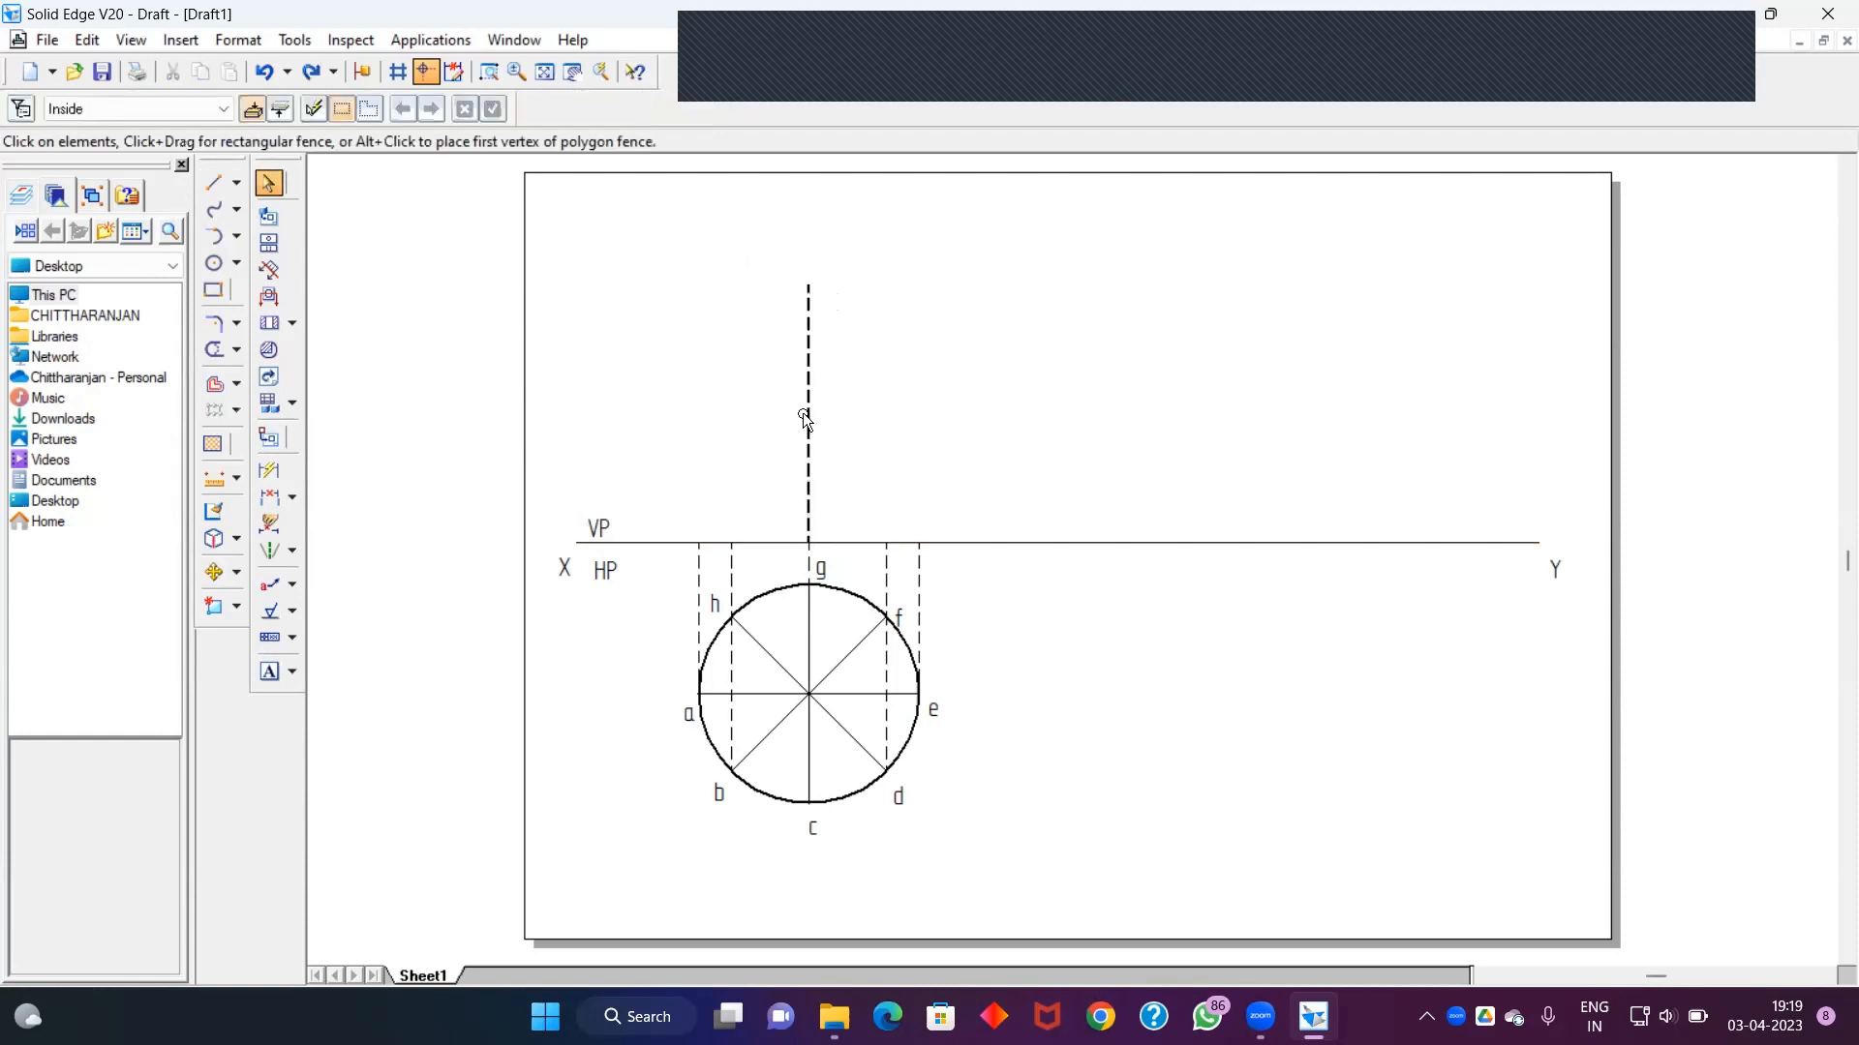
Set the line width of the cone's dashed vertical axis to 0.25 mm
{"action": "left_click", "coordinate": [808, 418]}
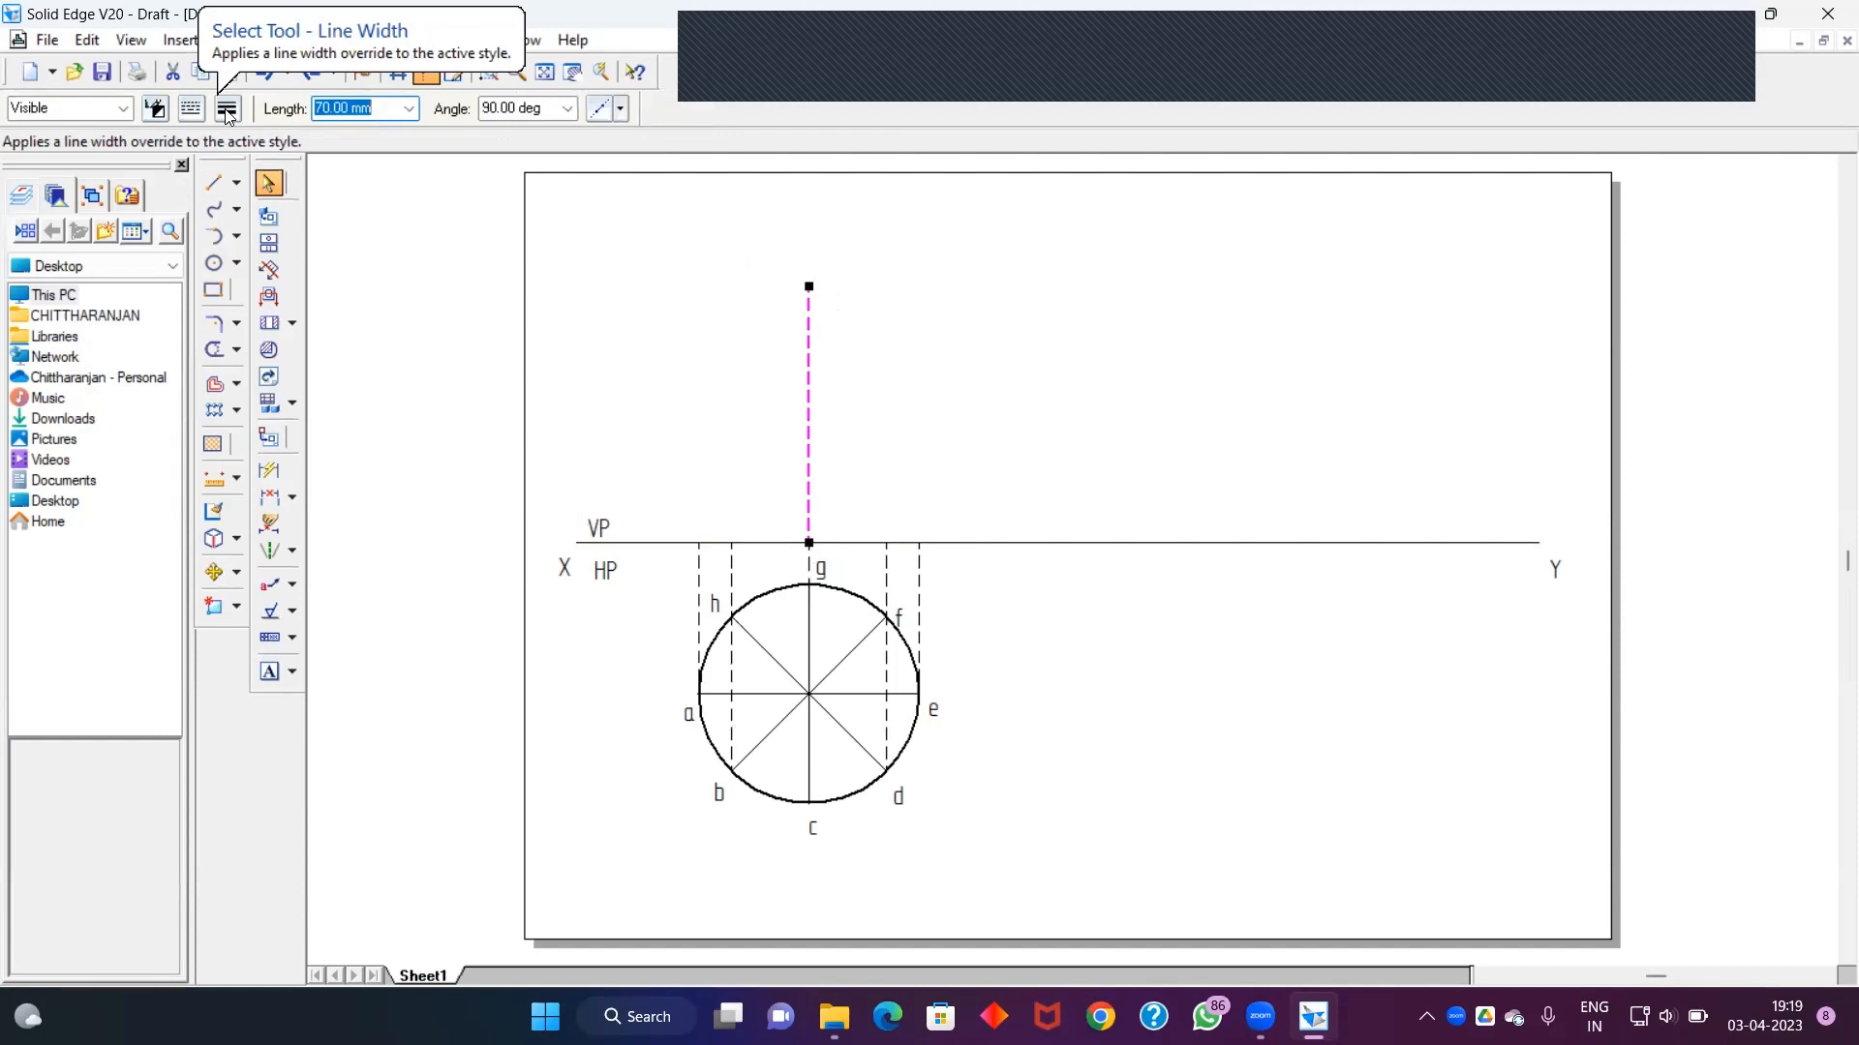
{"action": "left_click", "coordinate": [227, 110]}
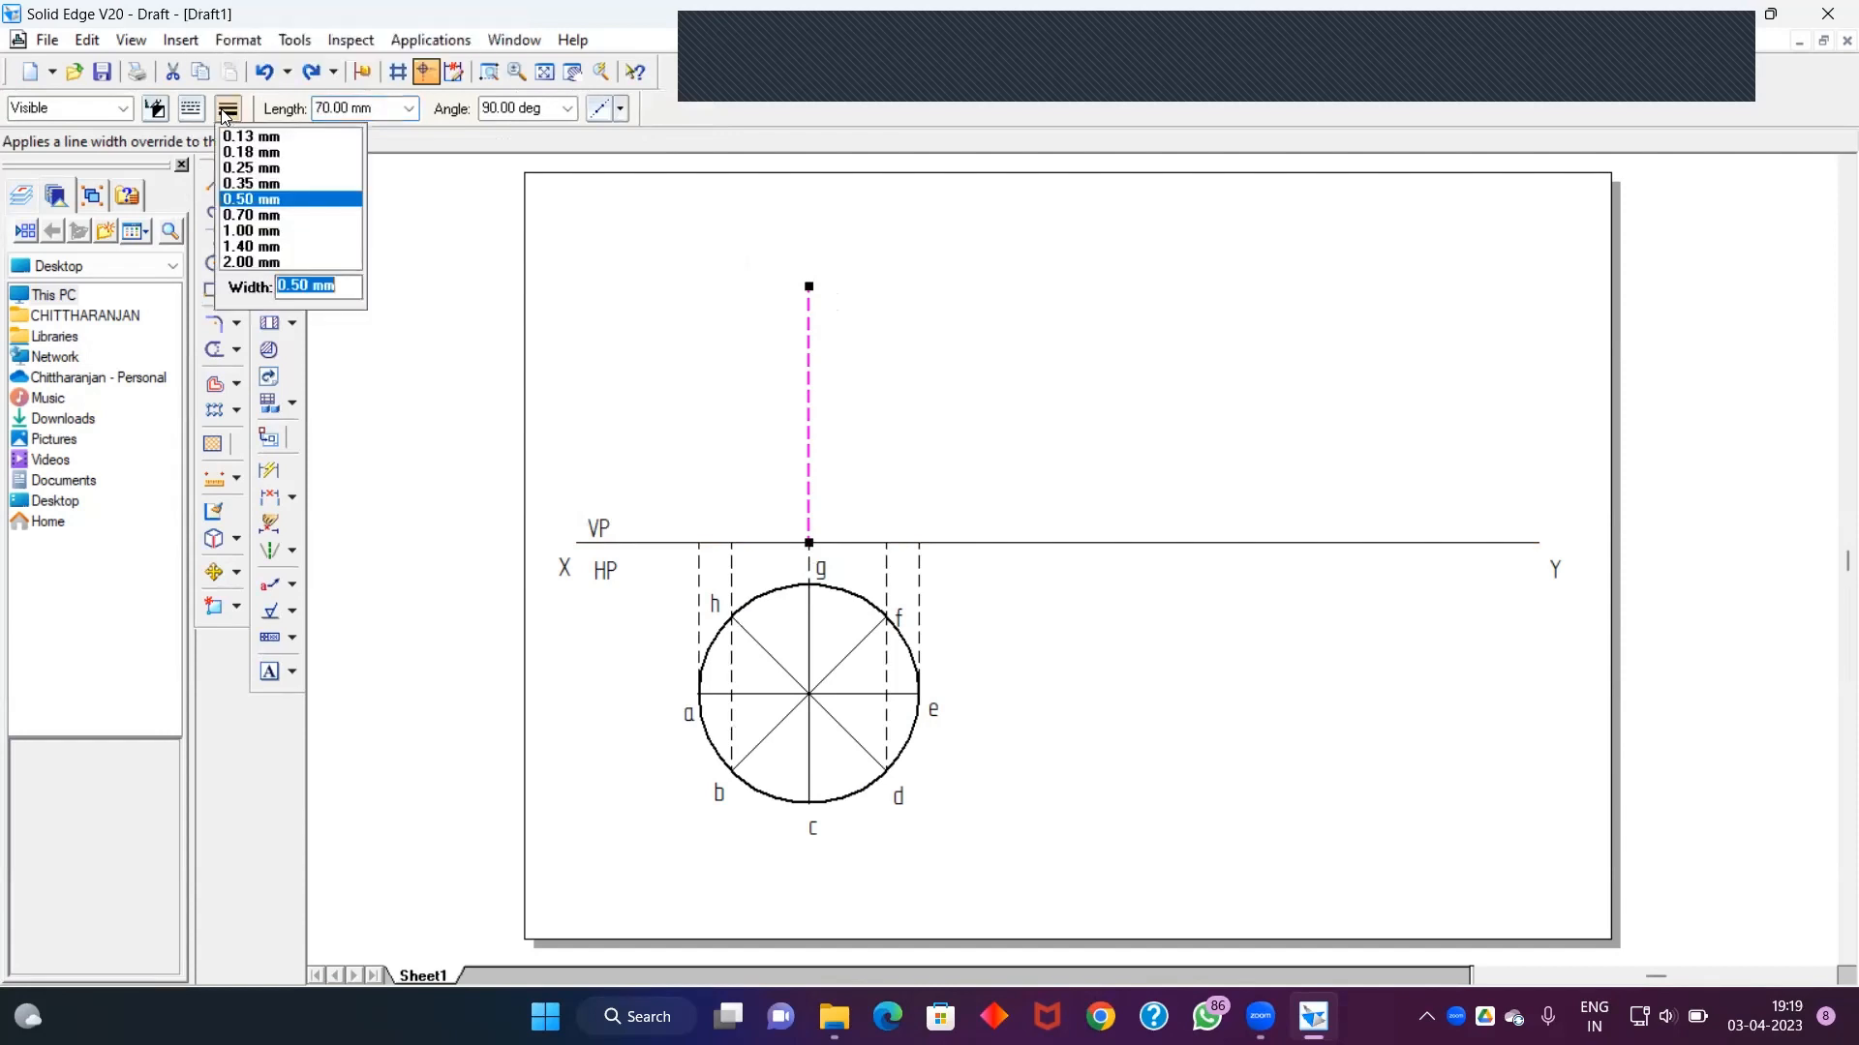
{"action": "left_click", "coordinate": [254, 168]}
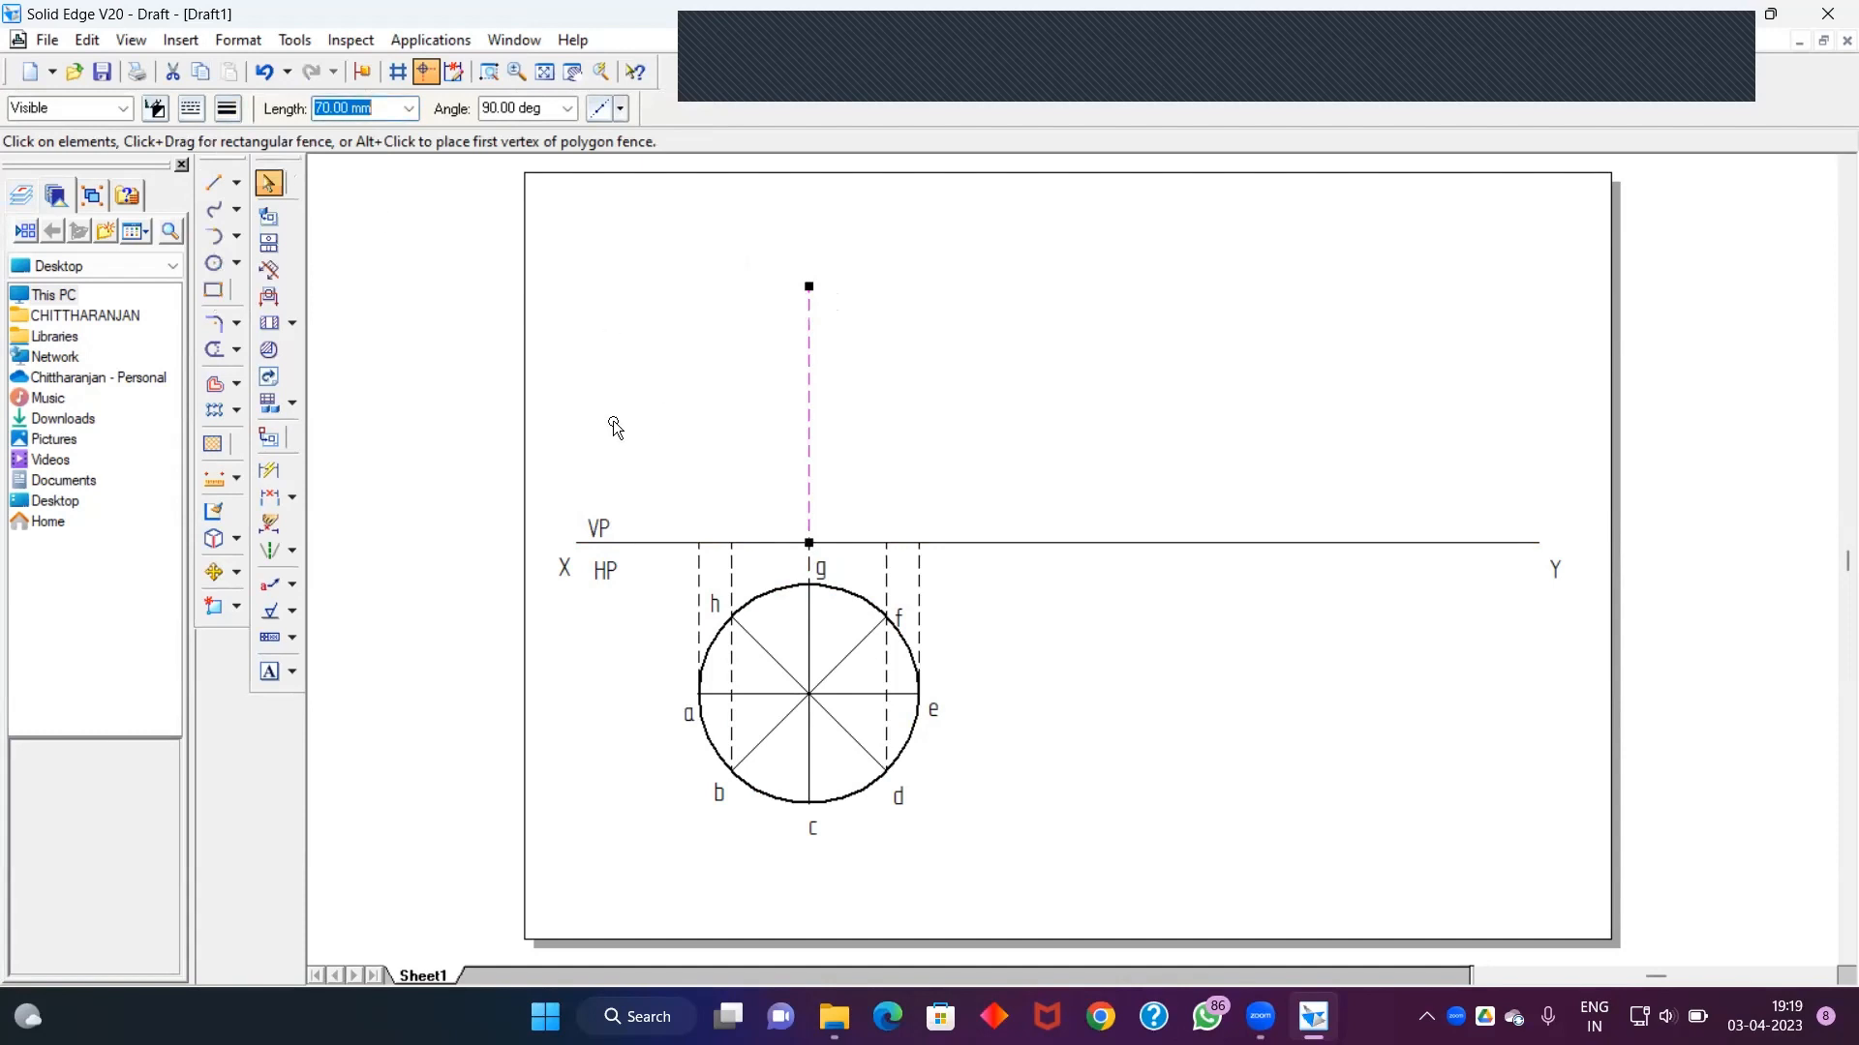
{"action": "key", "text": "Escape"}
{"action": "left_click", "coordinate": [215, 183]}
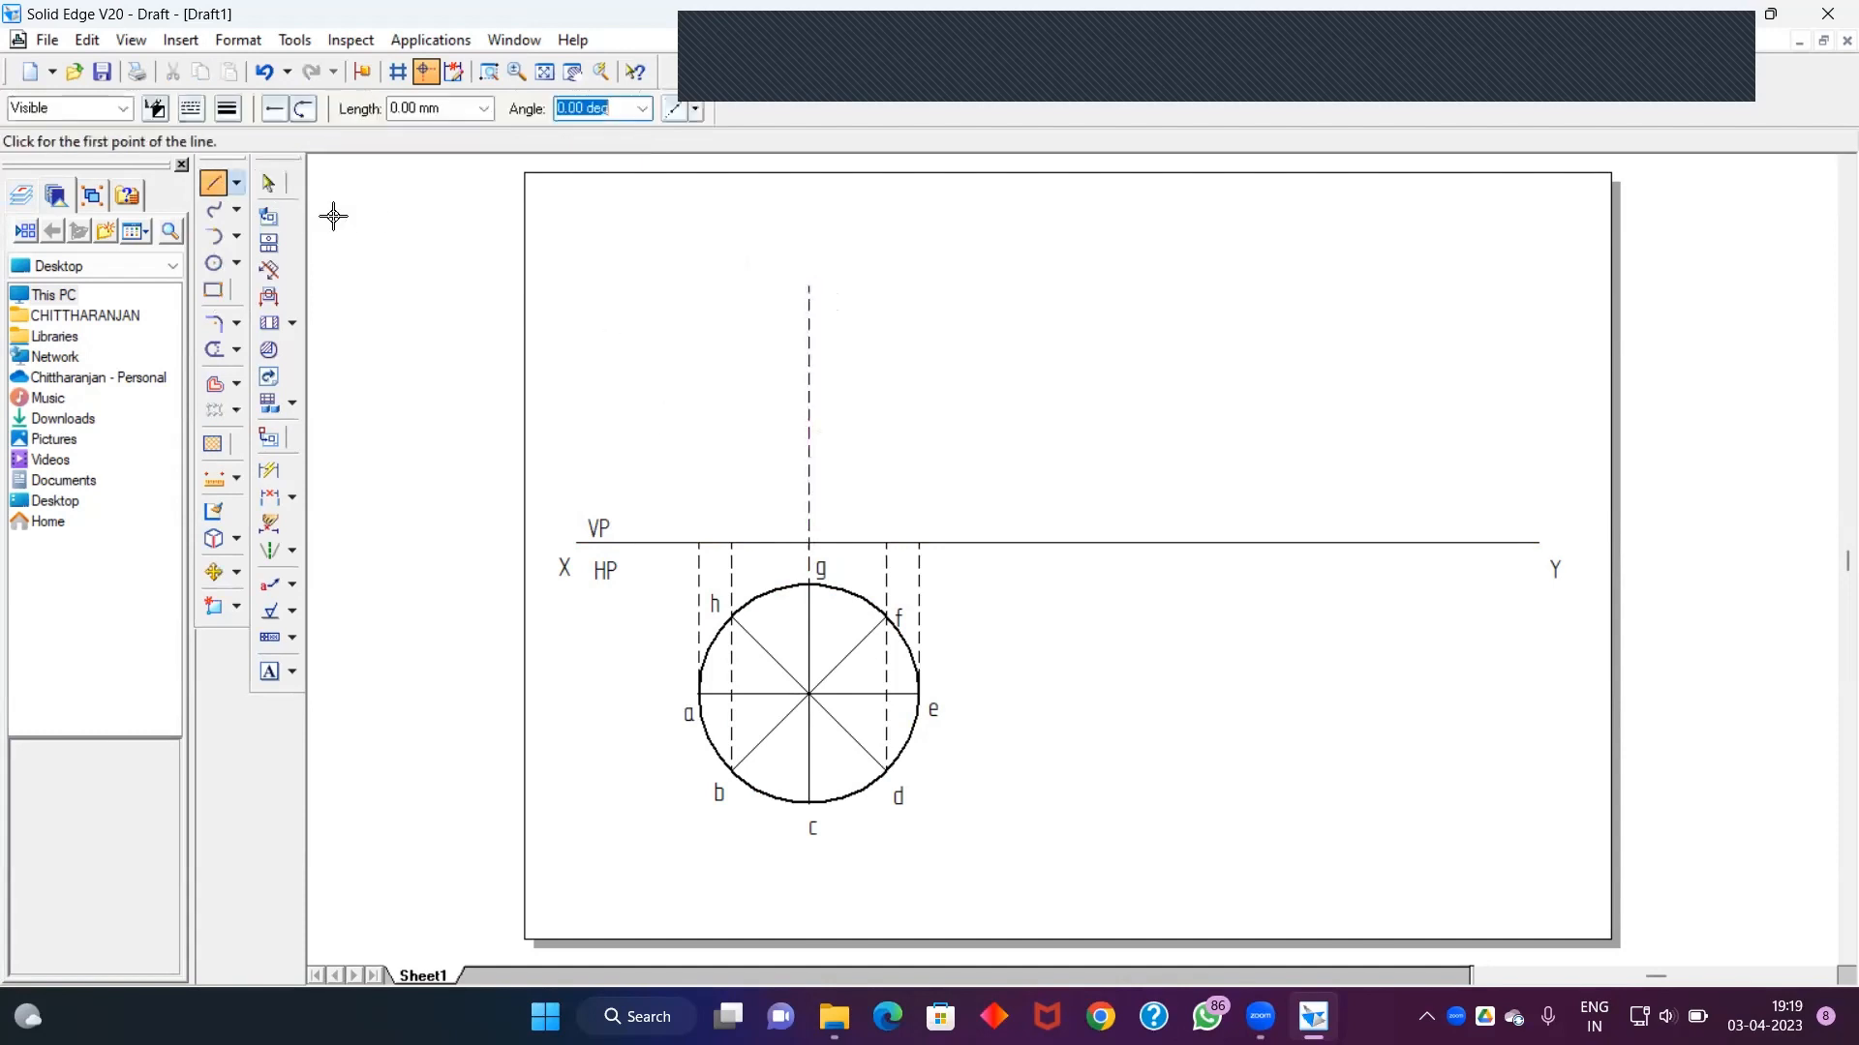
{"action": "left_click", "coordinate": [699, 542]}
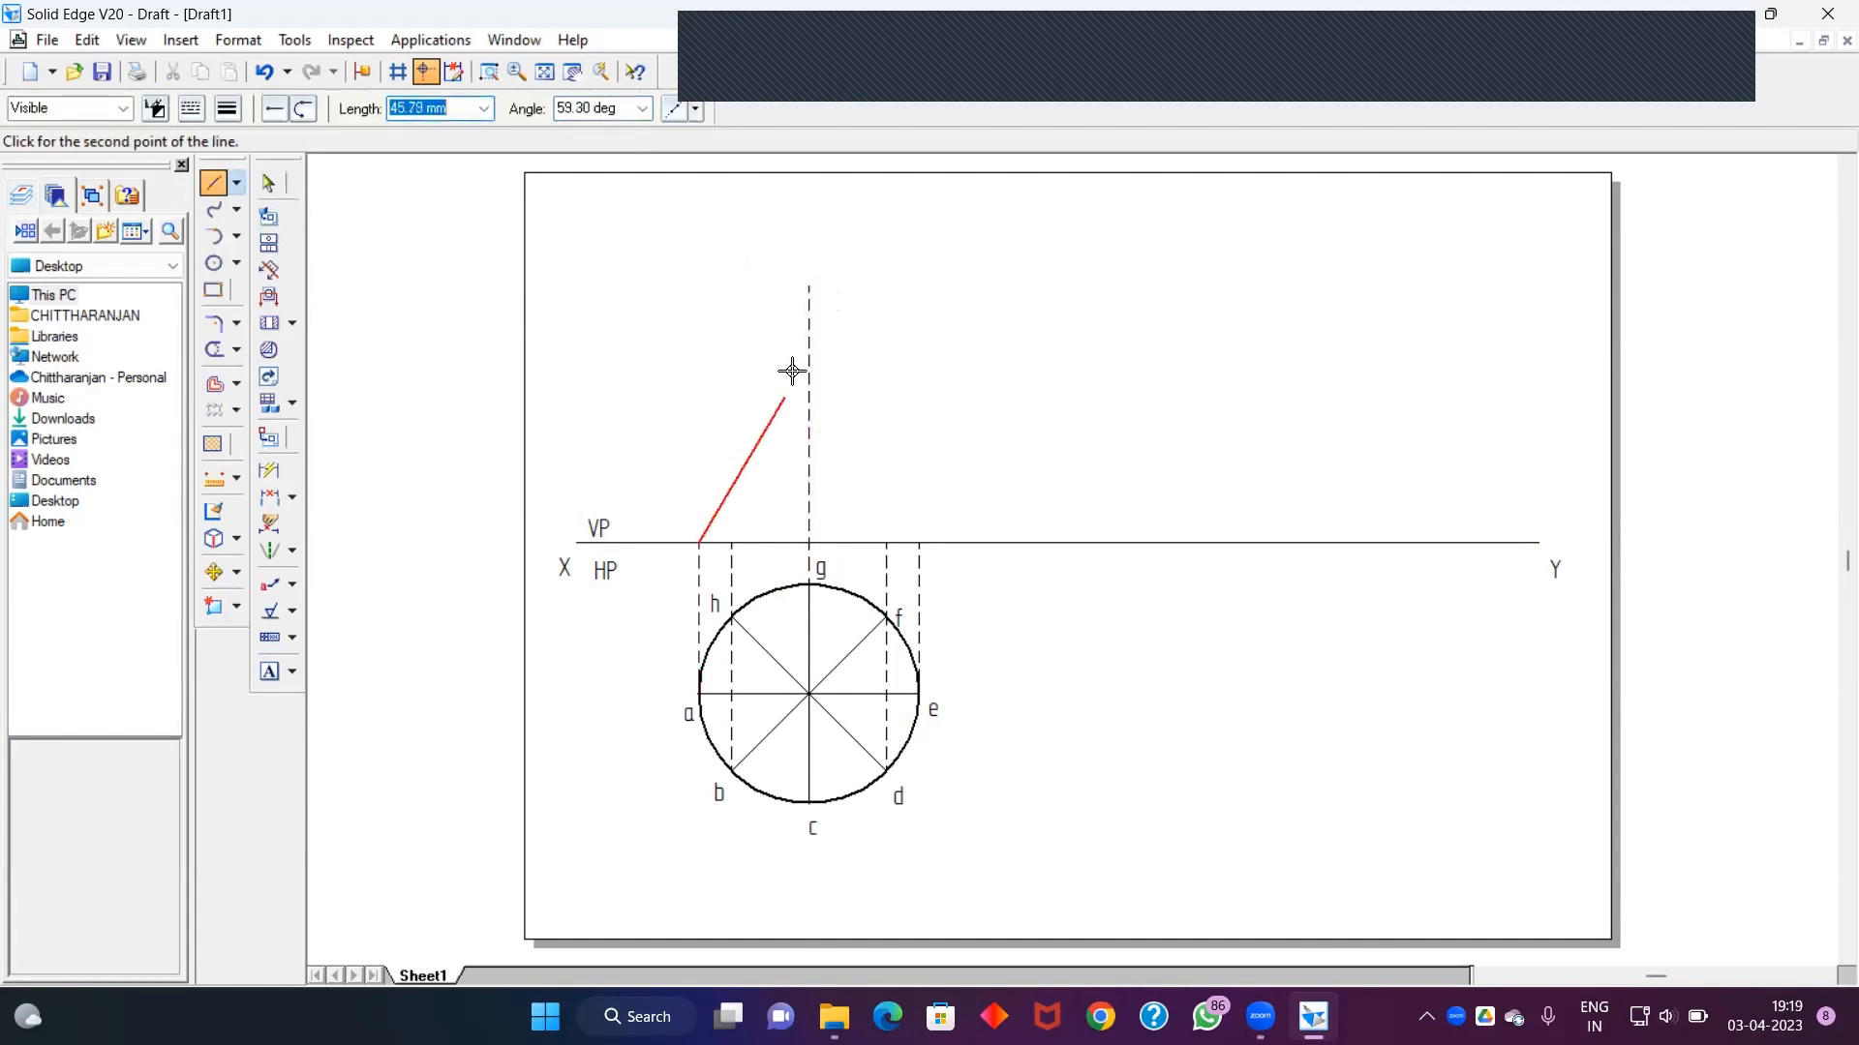
{"action": "left_click", "coordinate": [808, 284]}
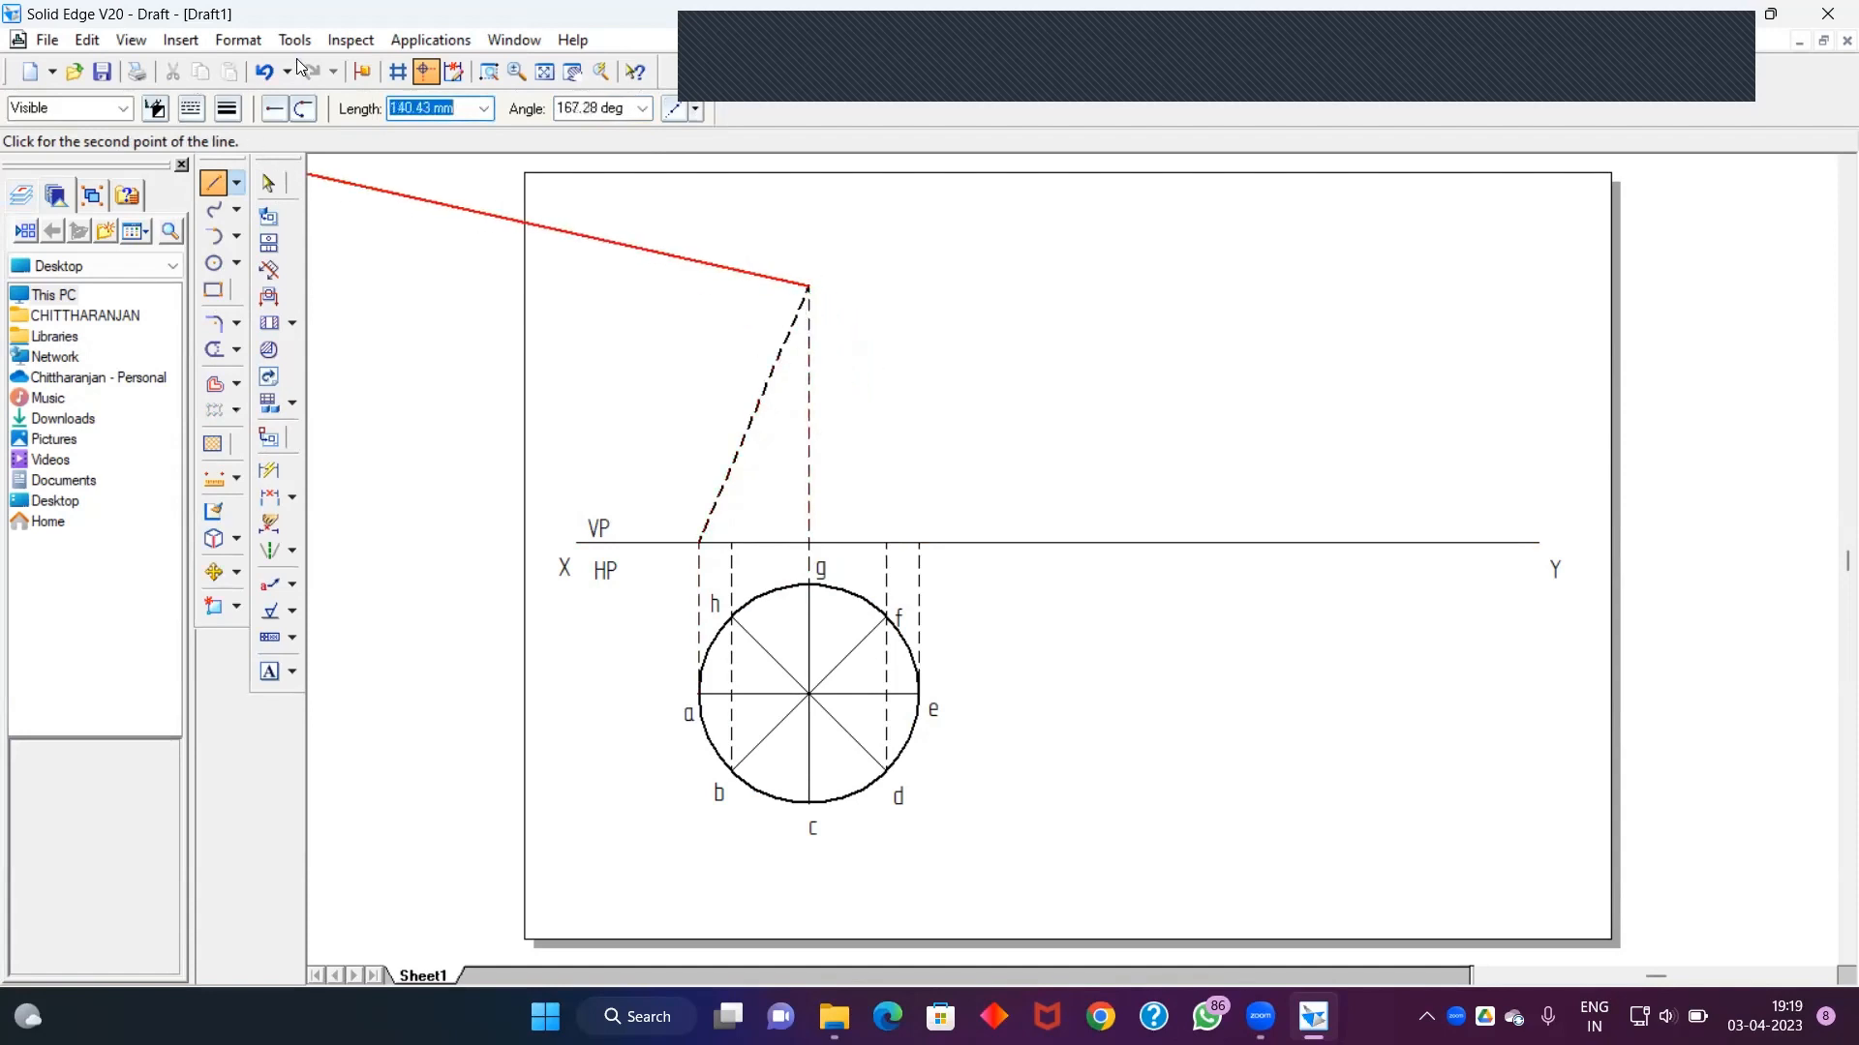
{"action": "left_click", "coordinate": [263, 72]}
Draw the cone's triangular front view in continuous 0.50 mm lines, joining the projectors of a and e on the reference line to the apex
{"action": "left_click", "coordinate": [219, 181]}
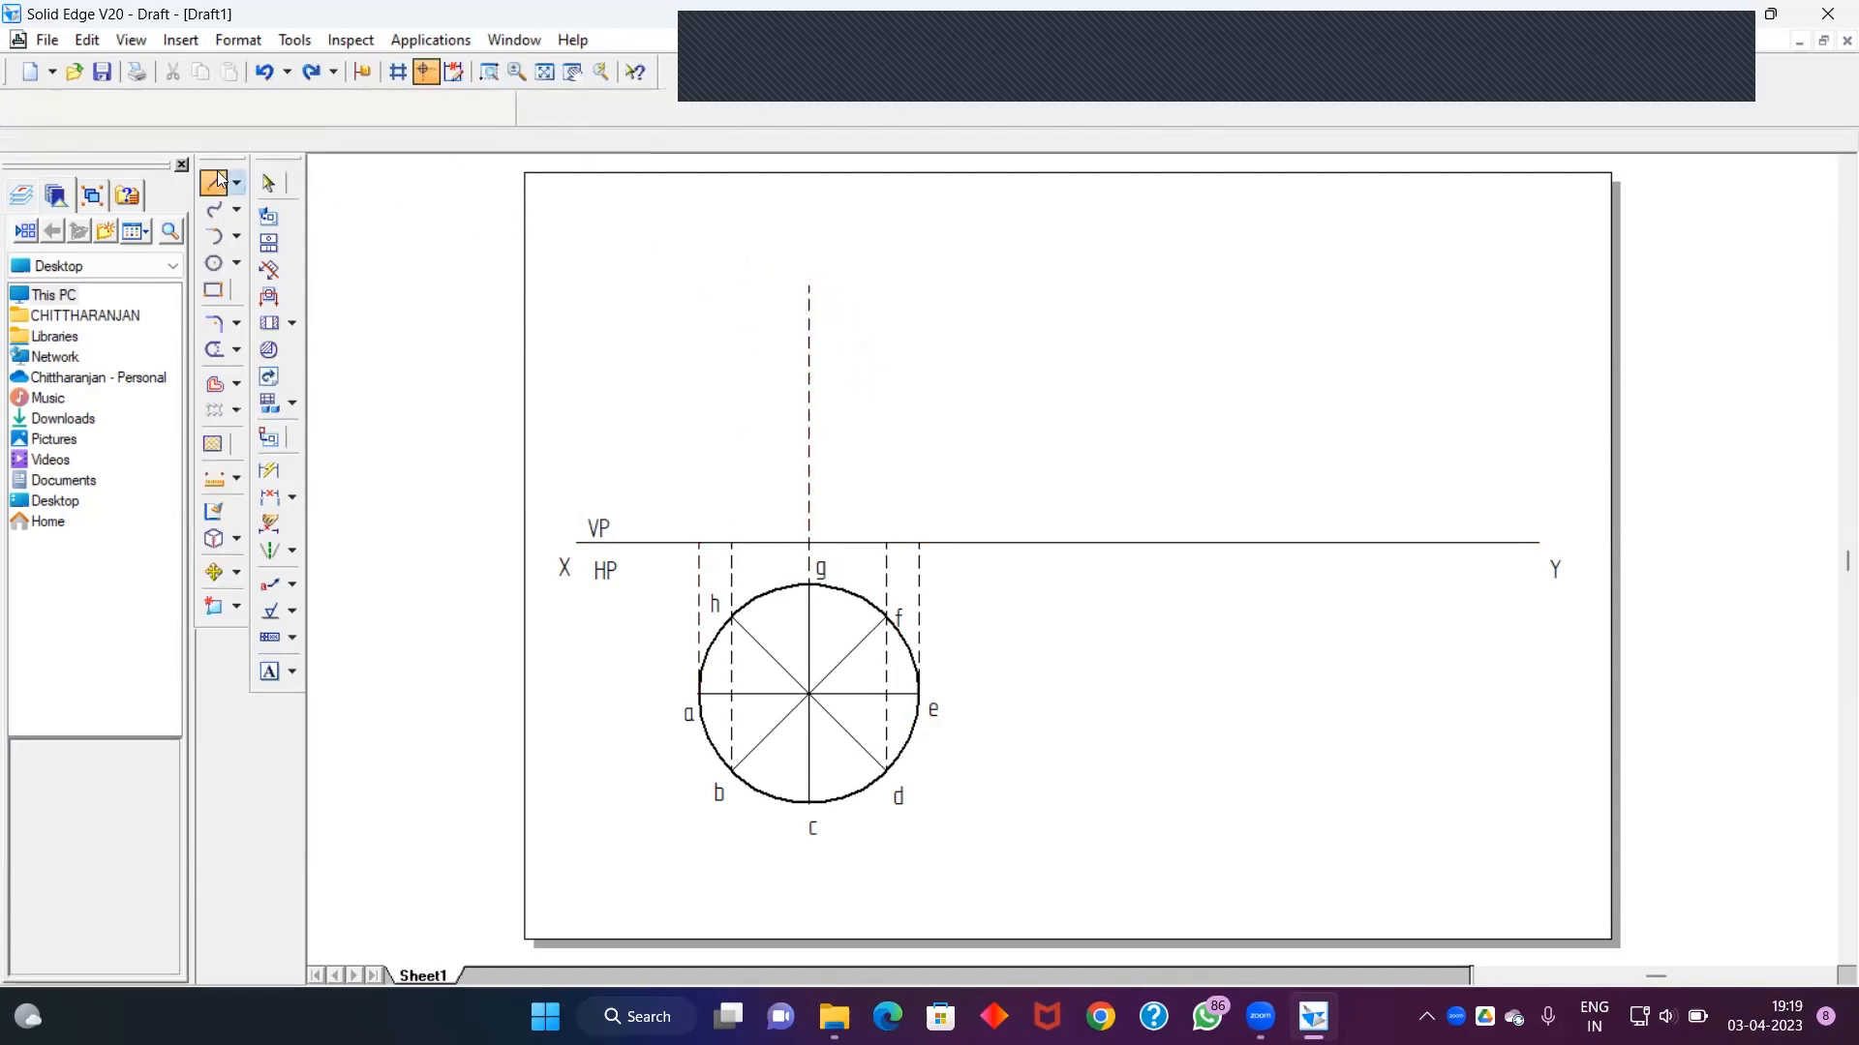
{"action": "left_click", "coordinate": [228, 108]}
{"action": "left_click", "coordinate": [243, 199]}
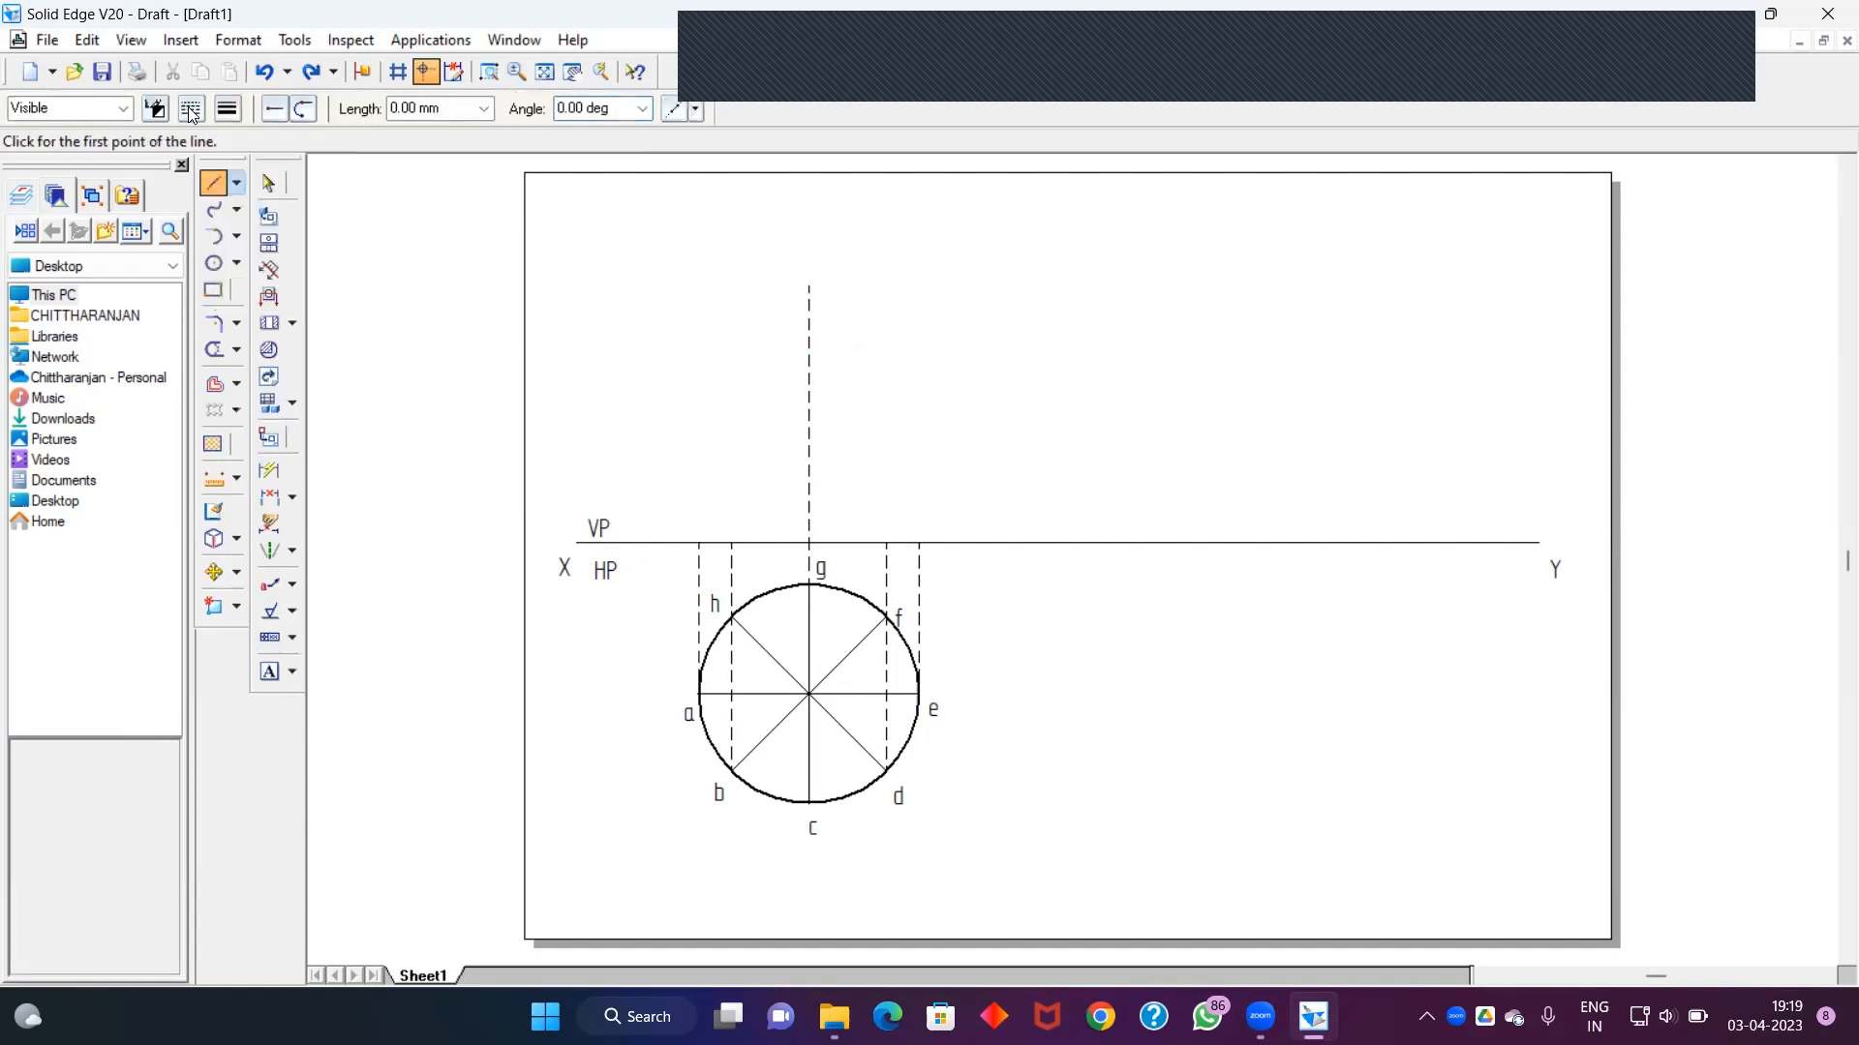
{"action": "left_click", "coordinate": [188, 109]}
{"action": "left_click", "coordinate": [206, 139]}
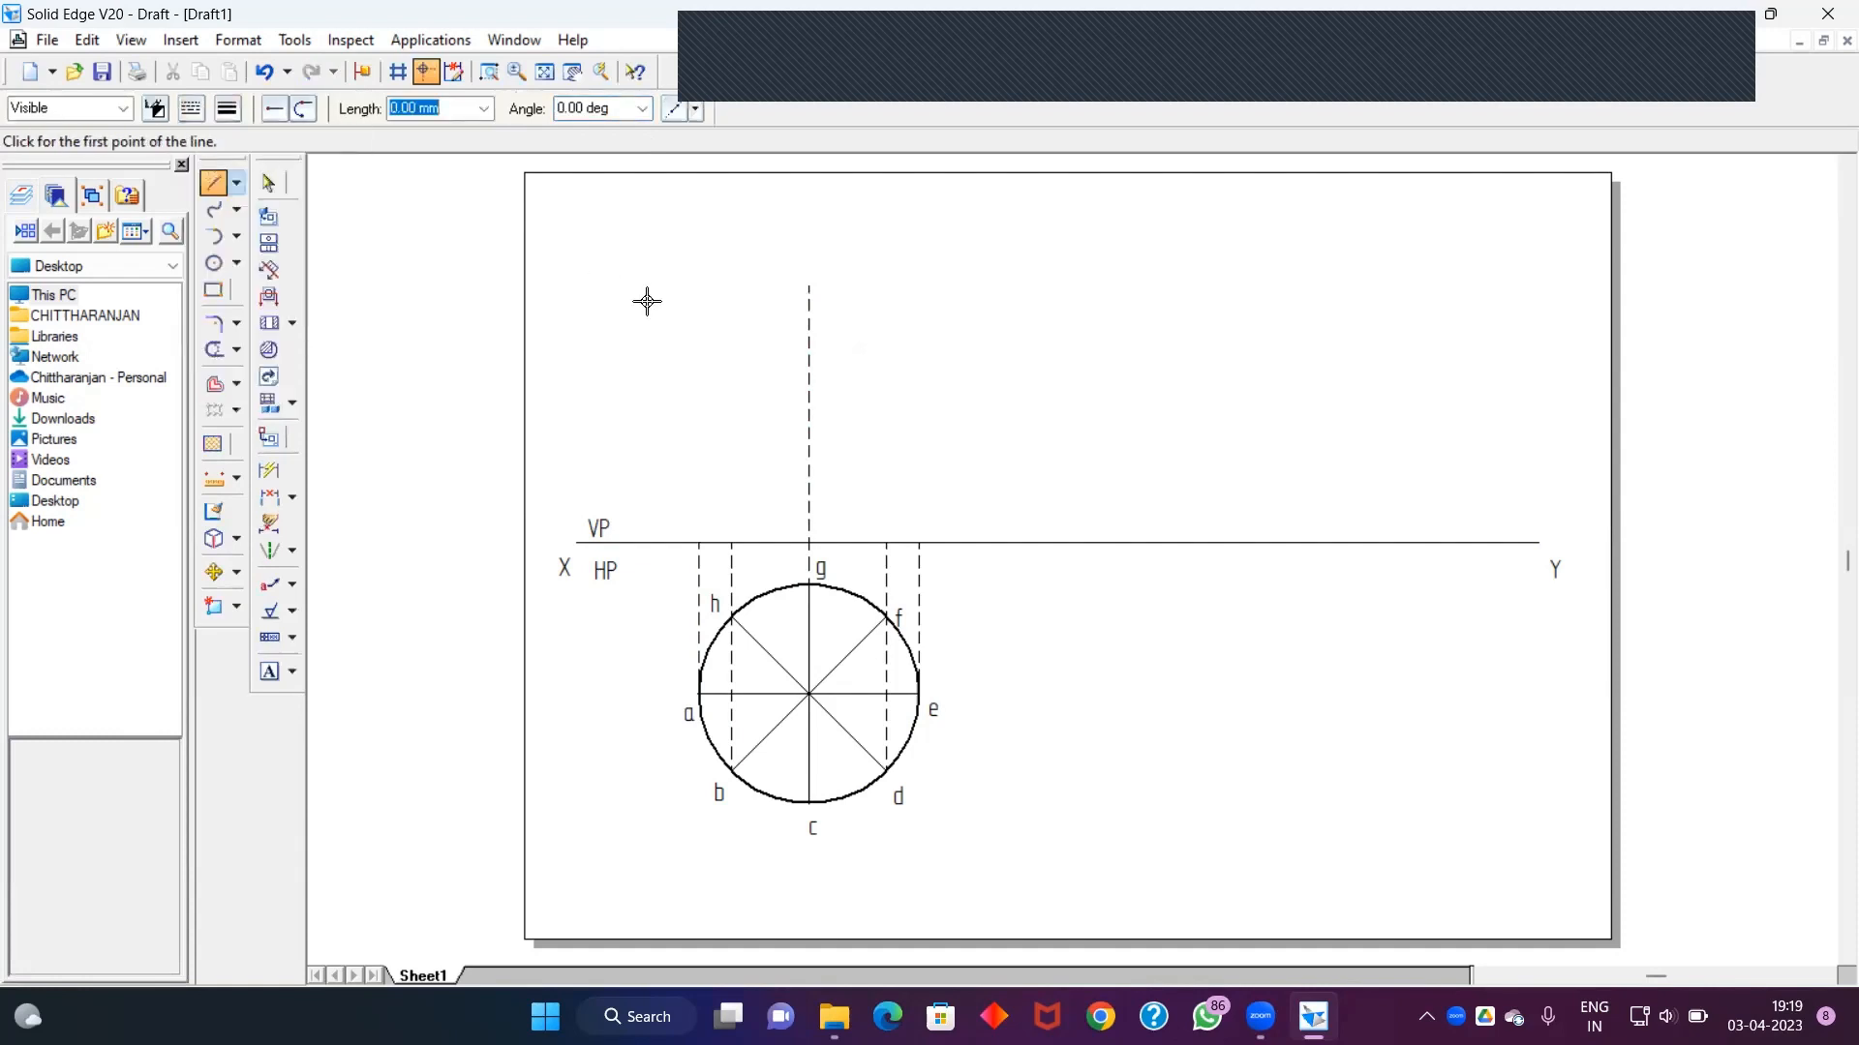
{"action": "left_click", "coordinate": [698, 542]}
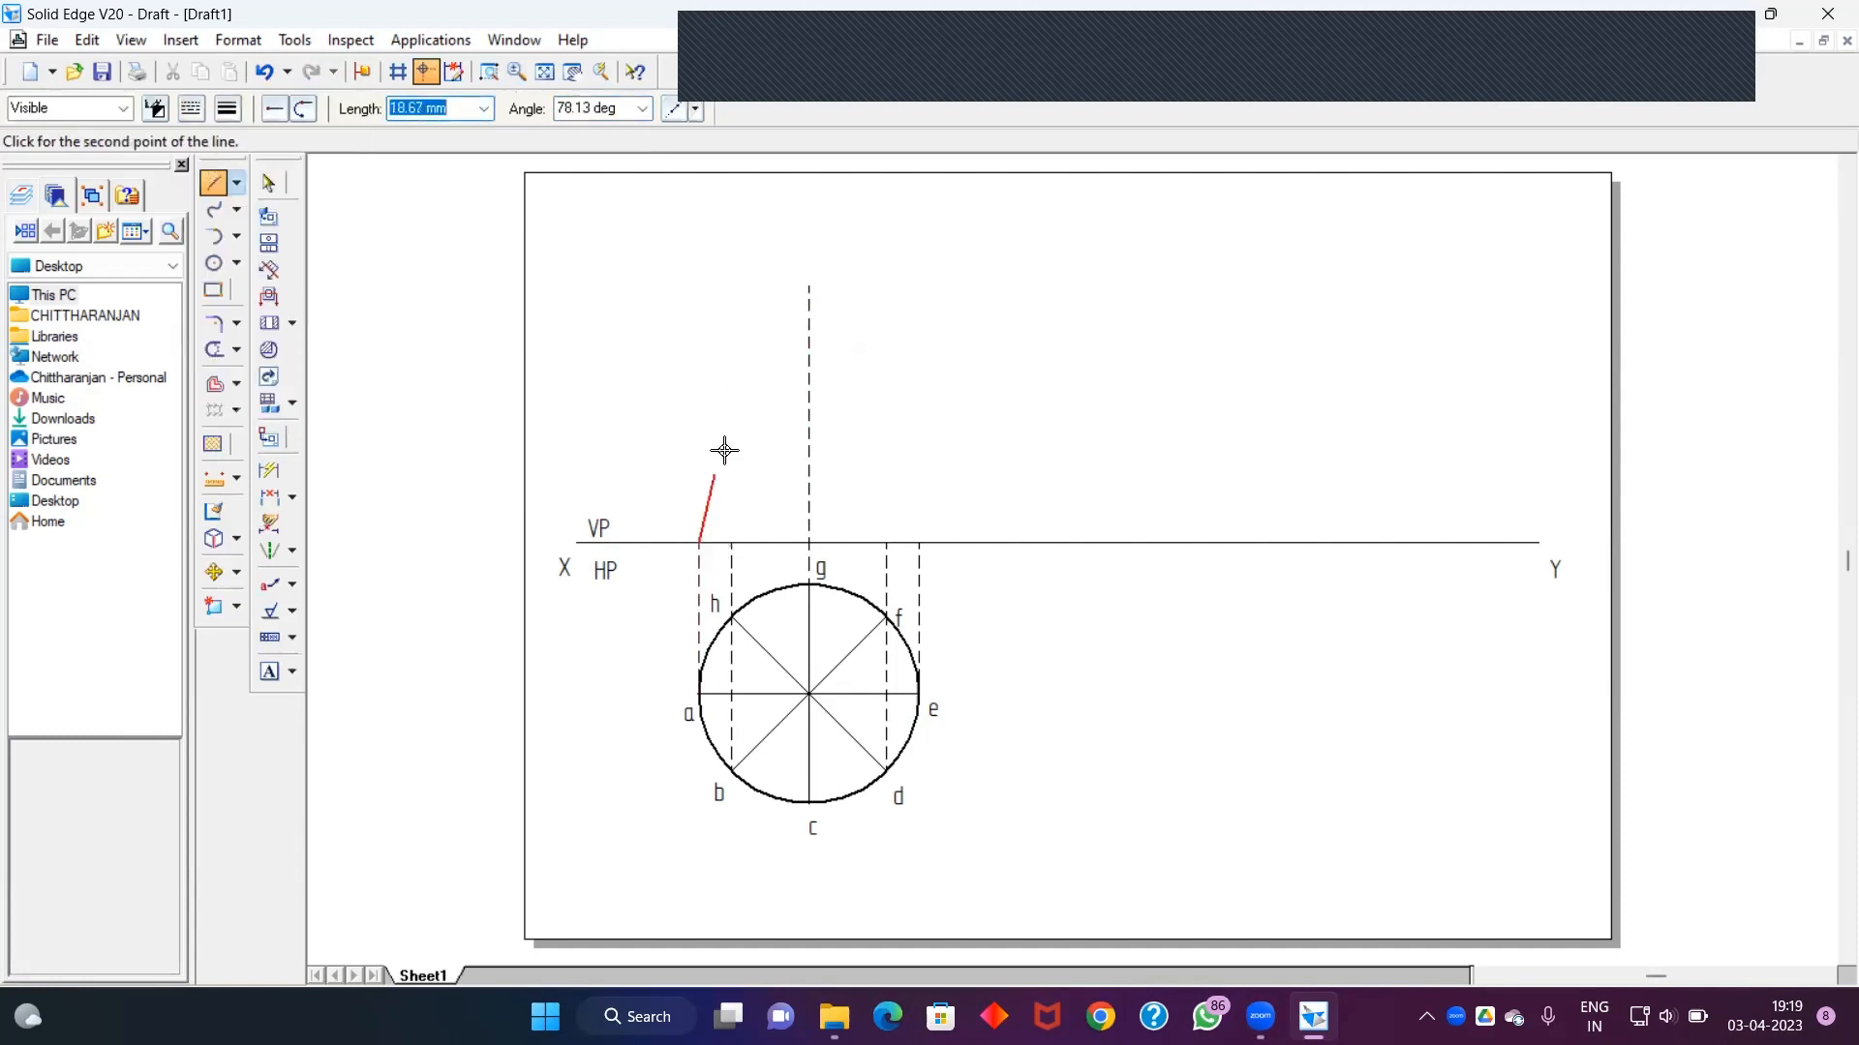
{"action": "left_click", "coordinate": [809, 285]}
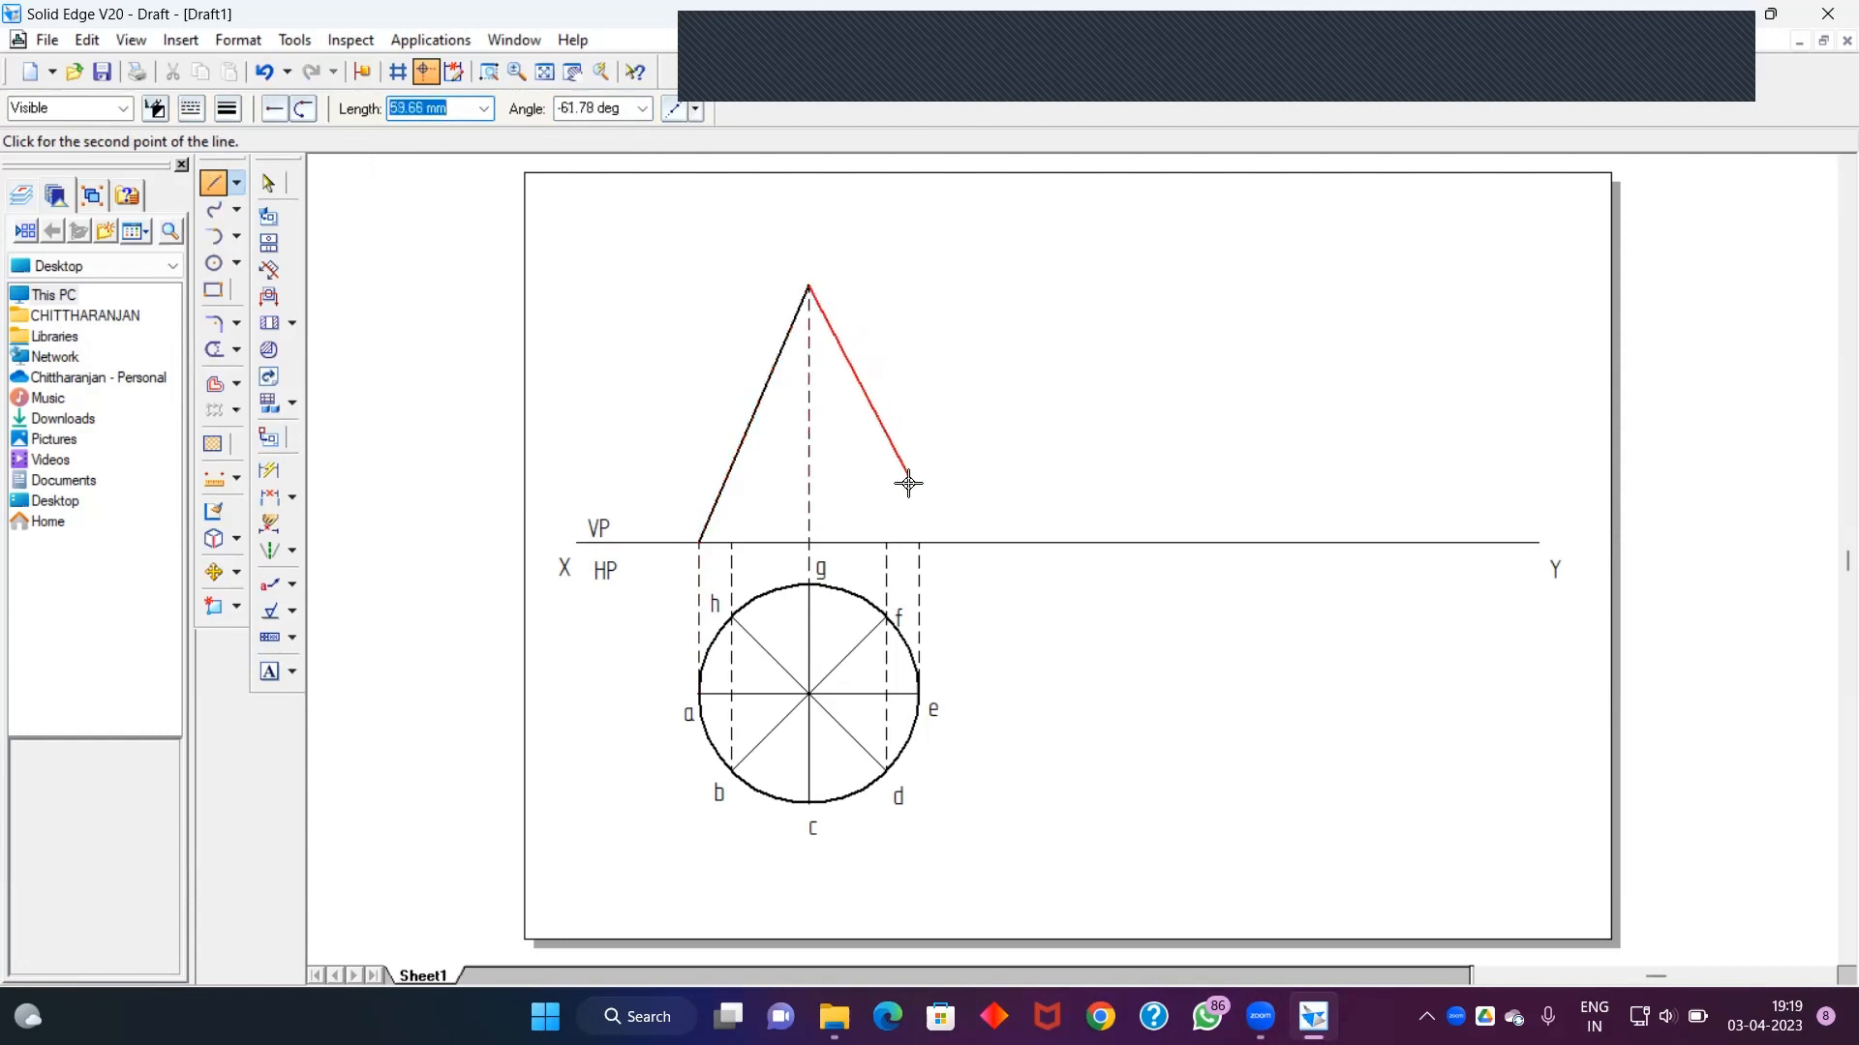
{"action": "left_click", "coordinate": [917, 543]}
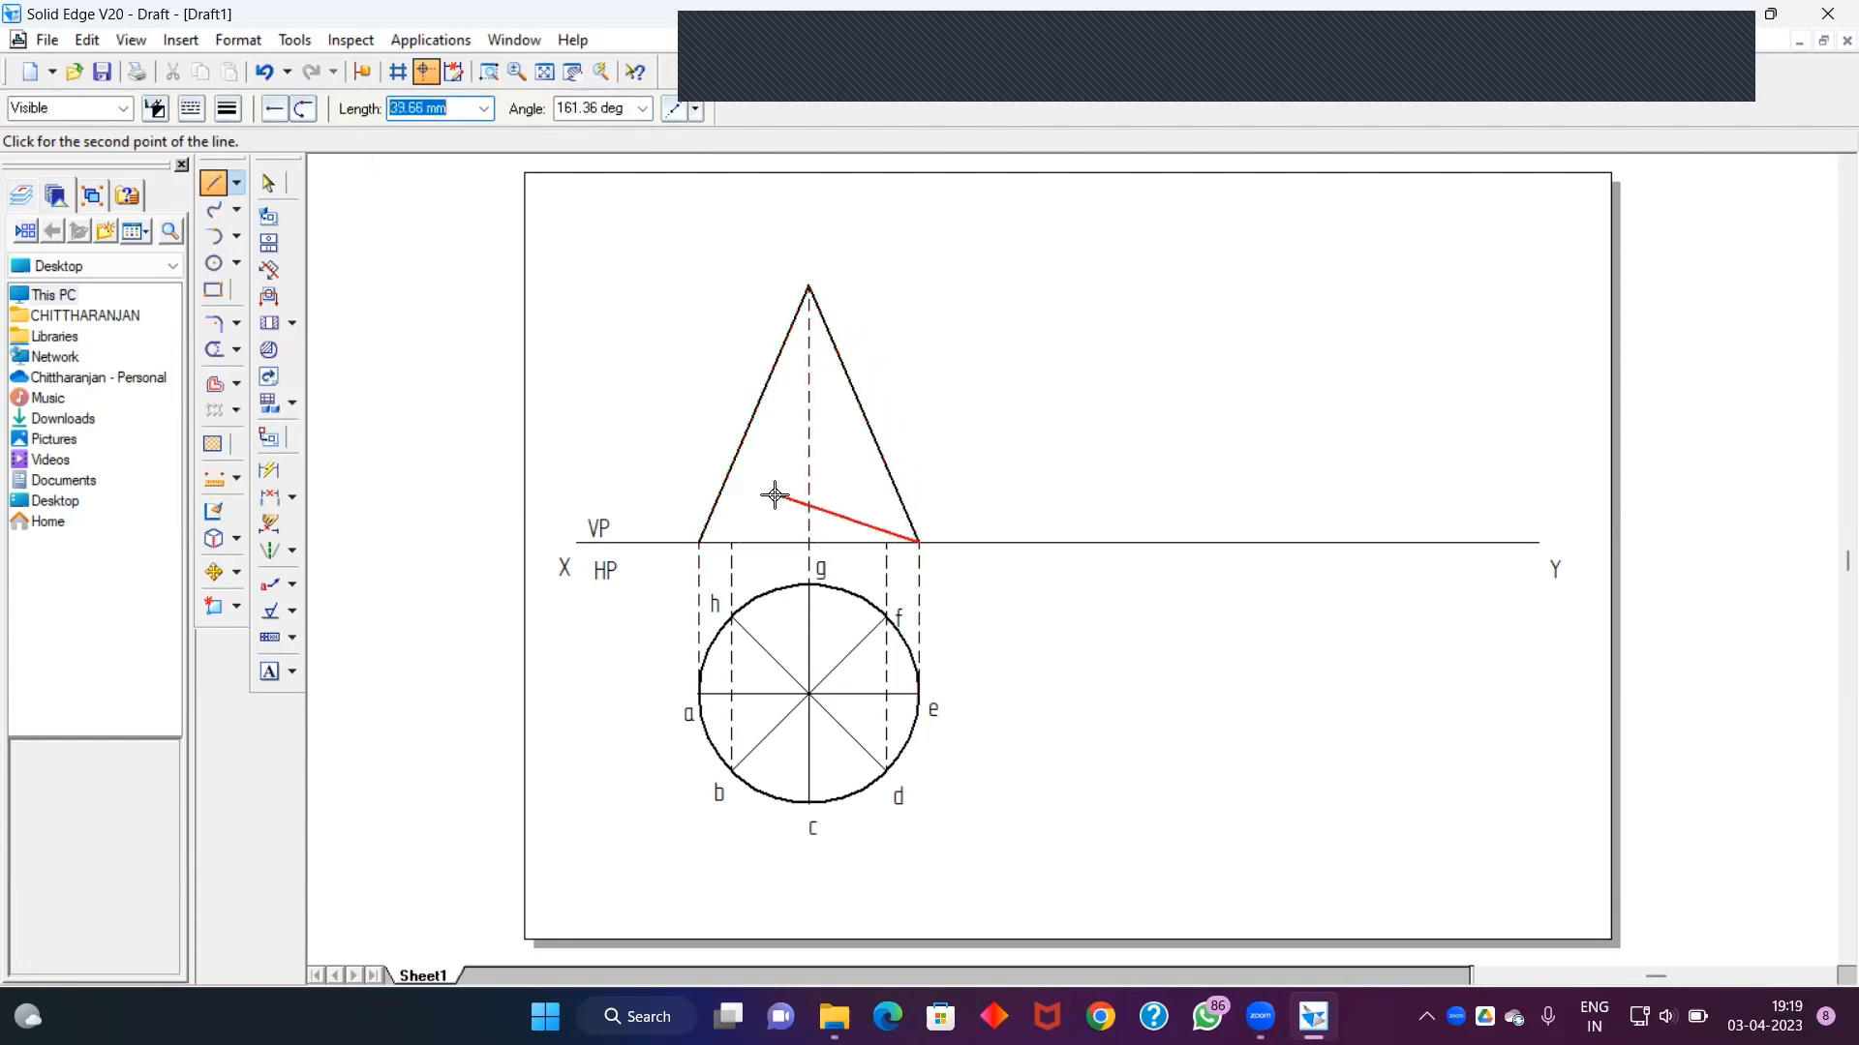
{"action": "left_click", "coordinate": [700, 541]}
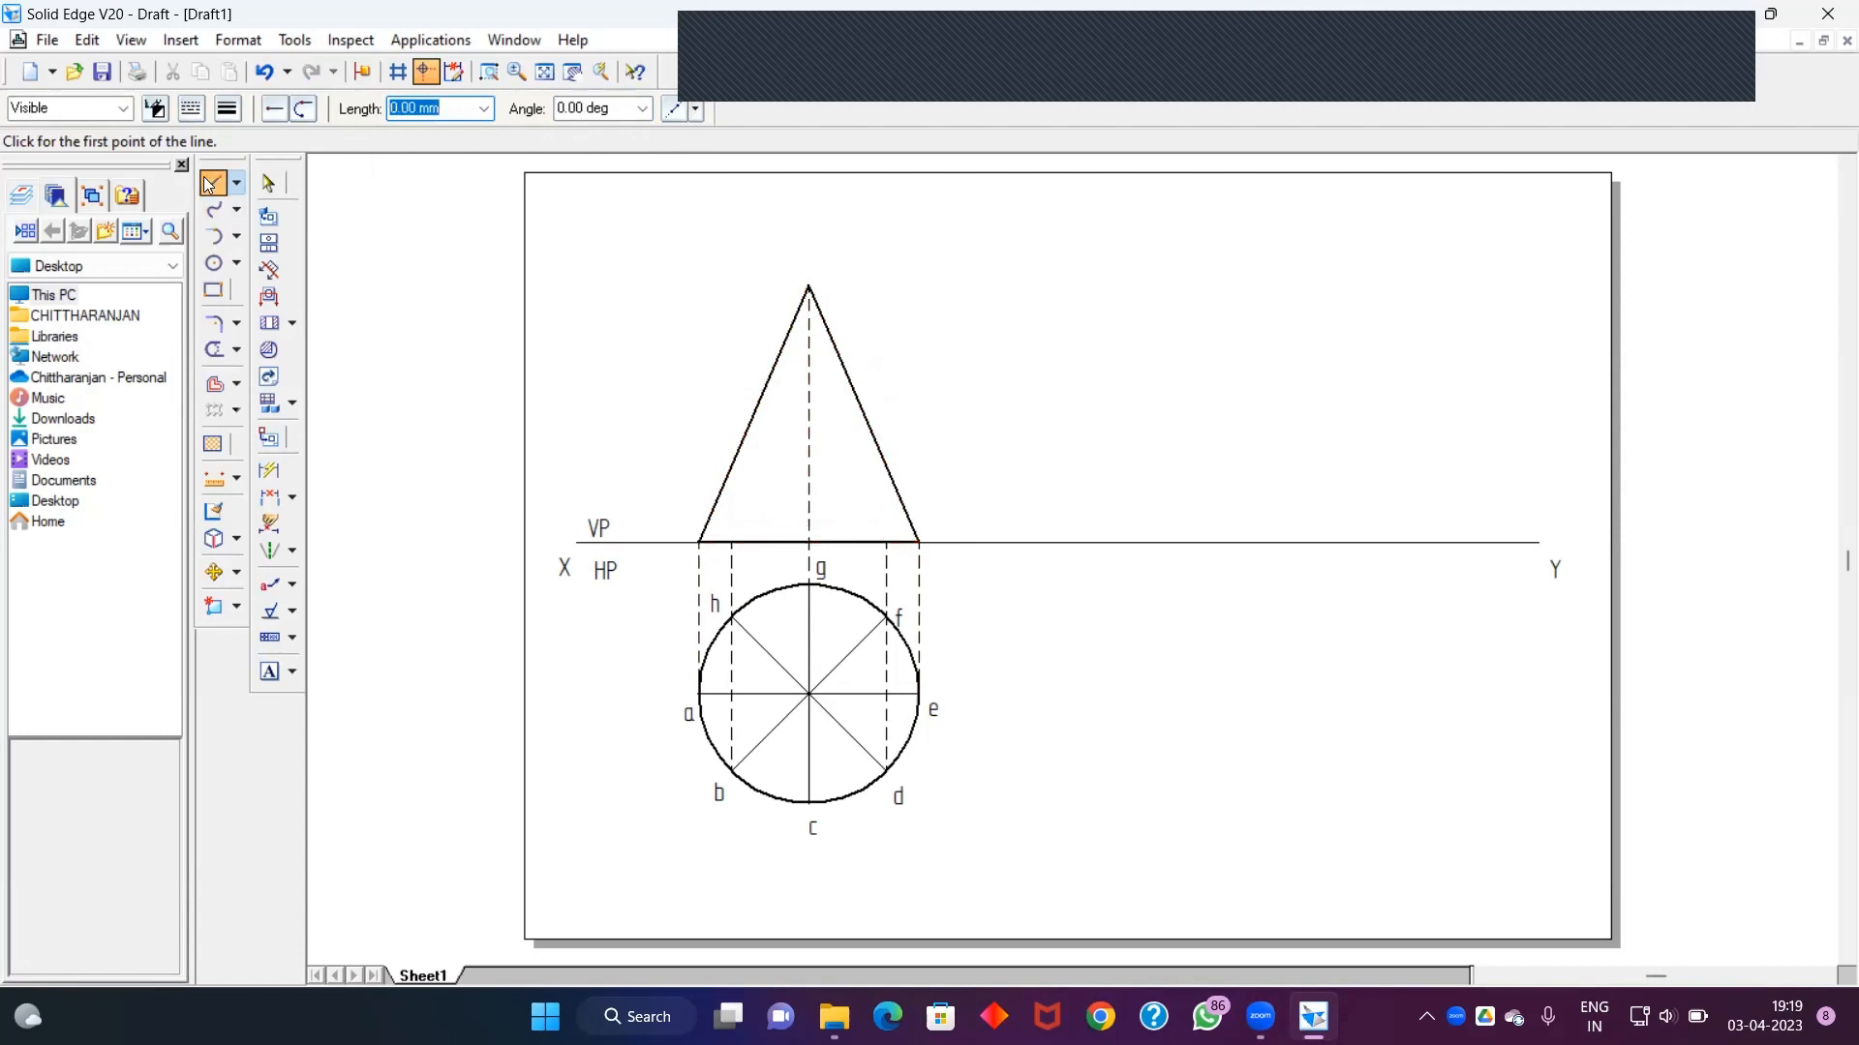
Draw dashed 0.25 mm generator lines in the front view from the b–h and d–f projectors on the reference line to the apex
{"action": "left_click", "coordinate": [227, 107]}
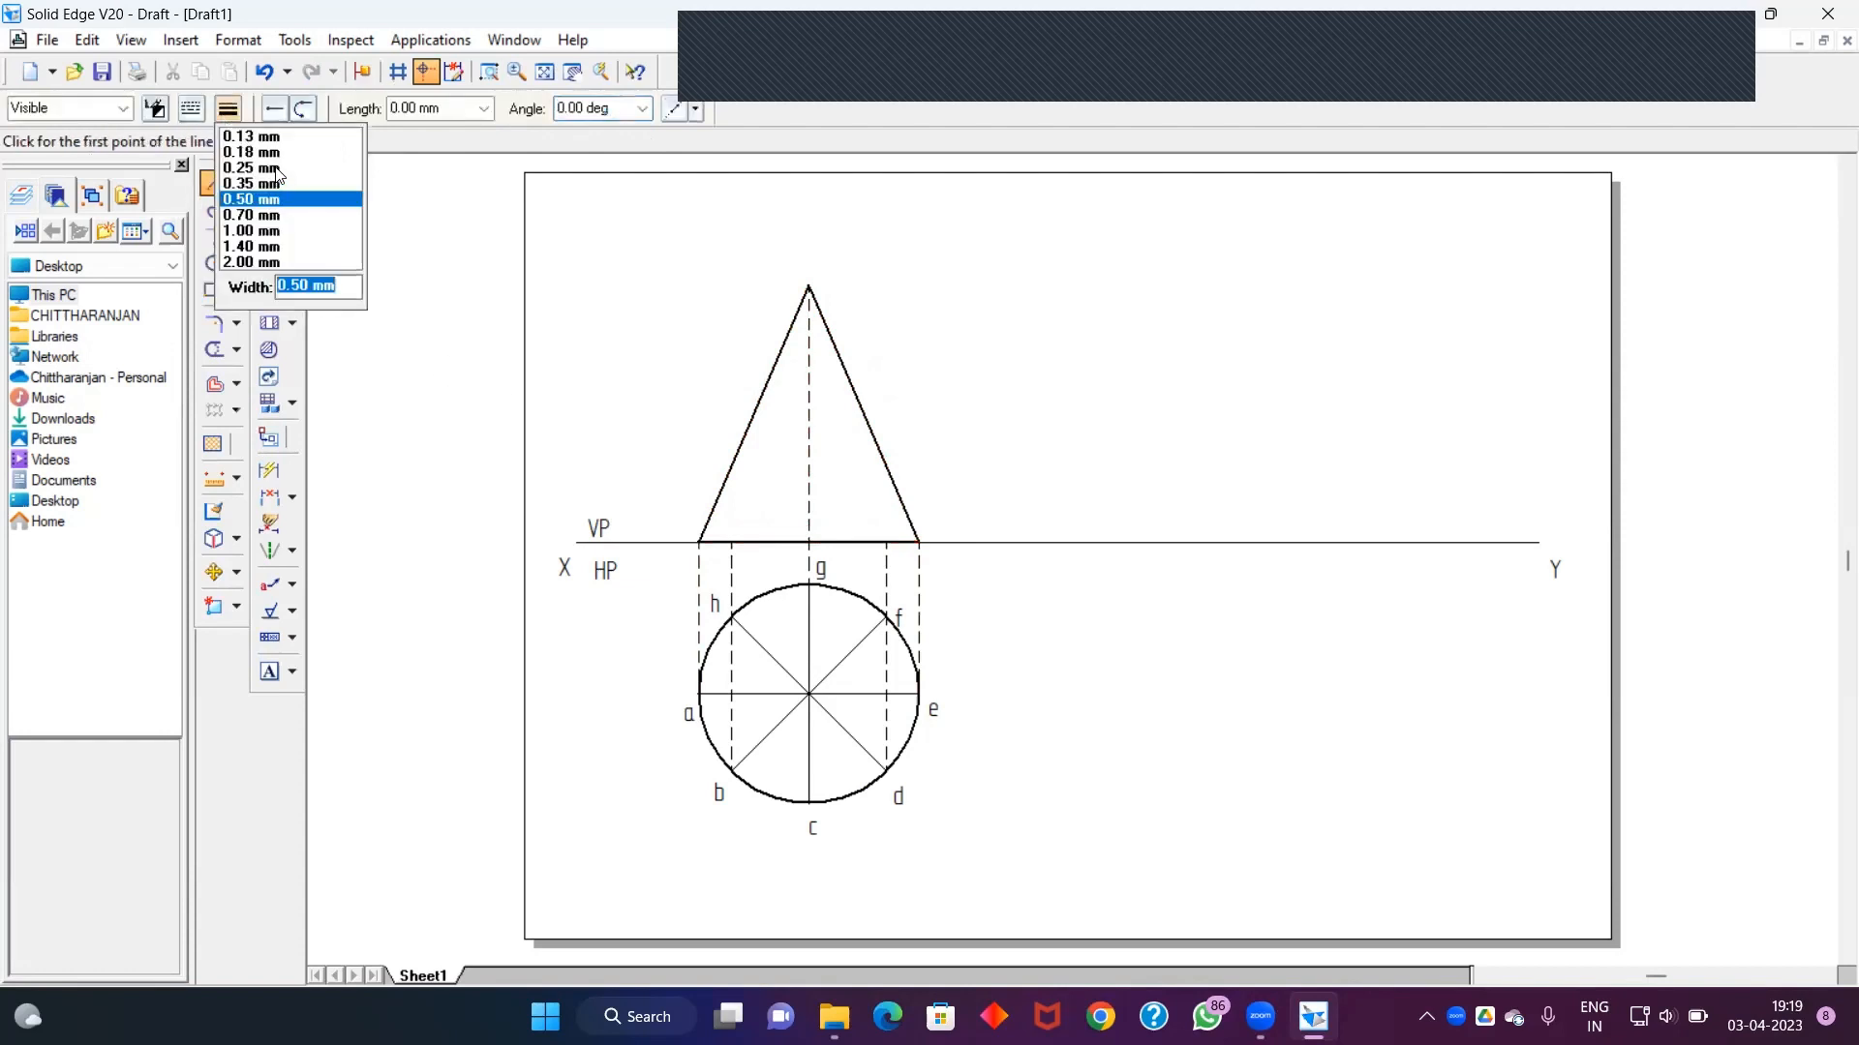
{"action": "left_click", "coordinate": [277, 168]}
{"action": "left_click", "coordinate": [192, 109]}
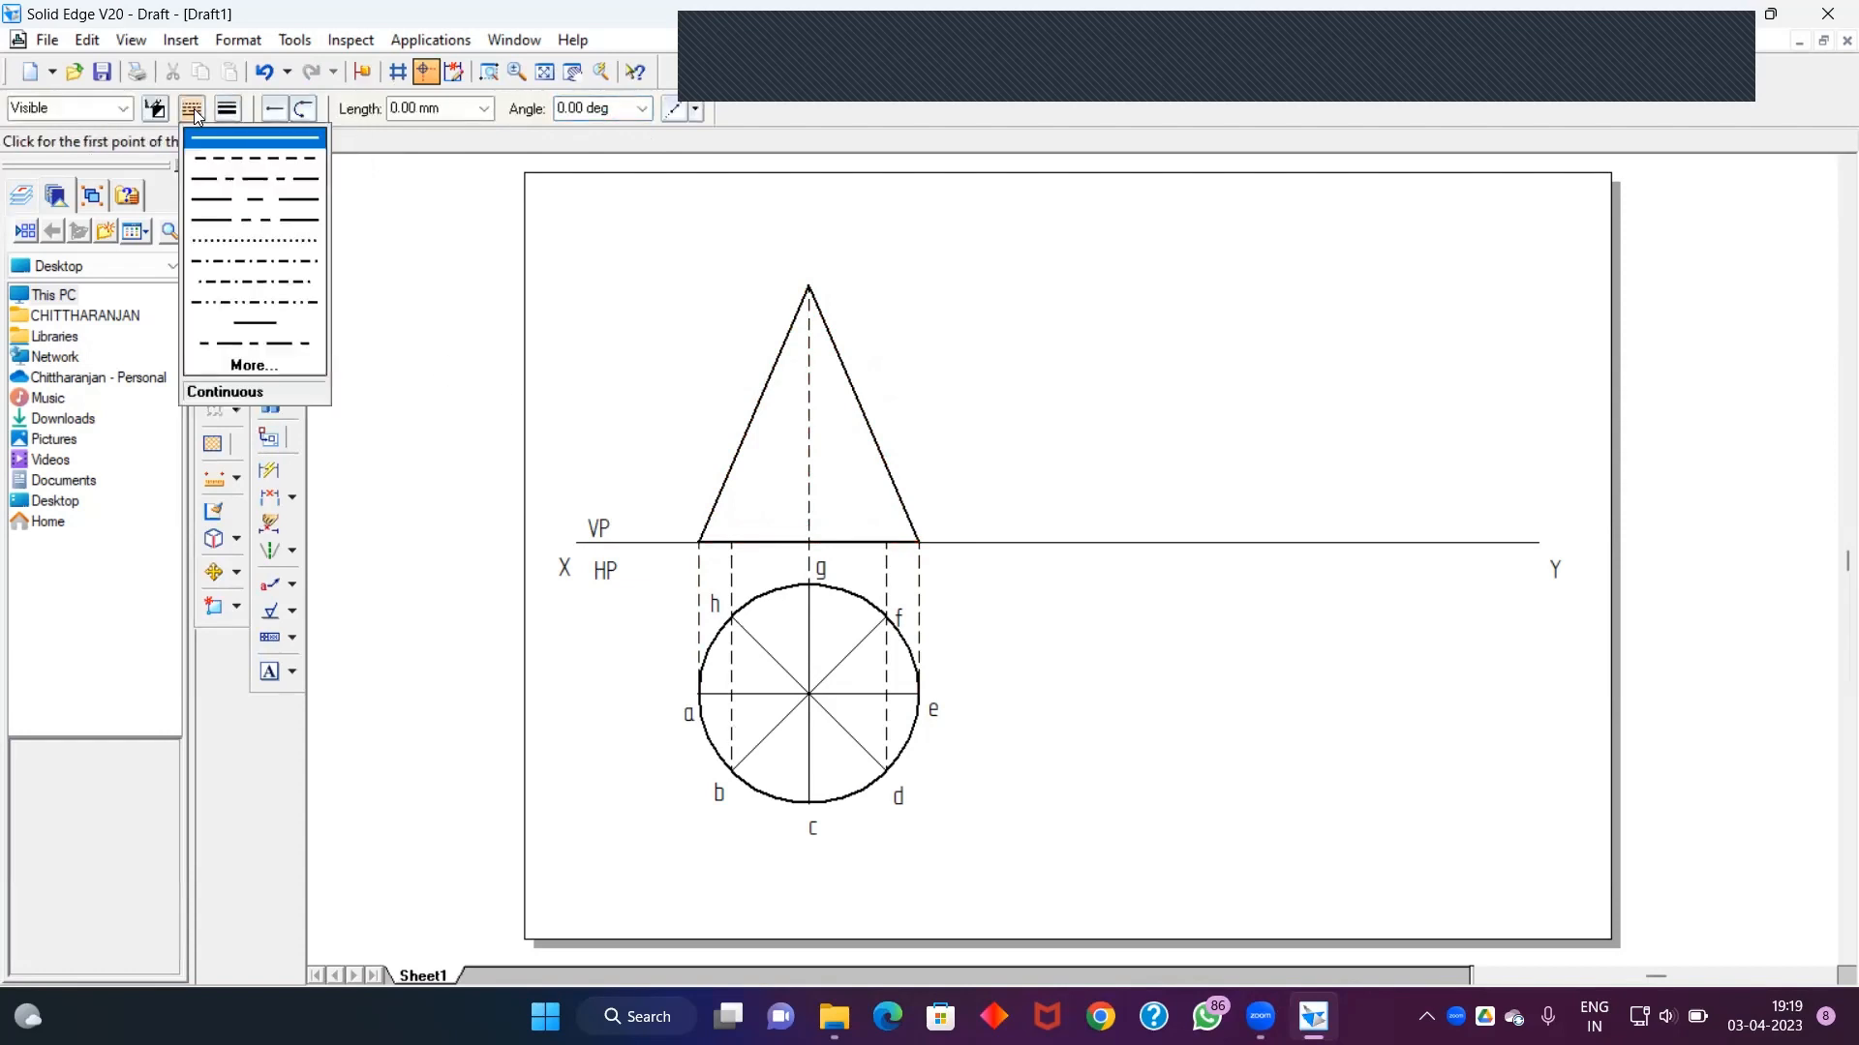
{"action": "left_click", "coordinate": [233, 159]}
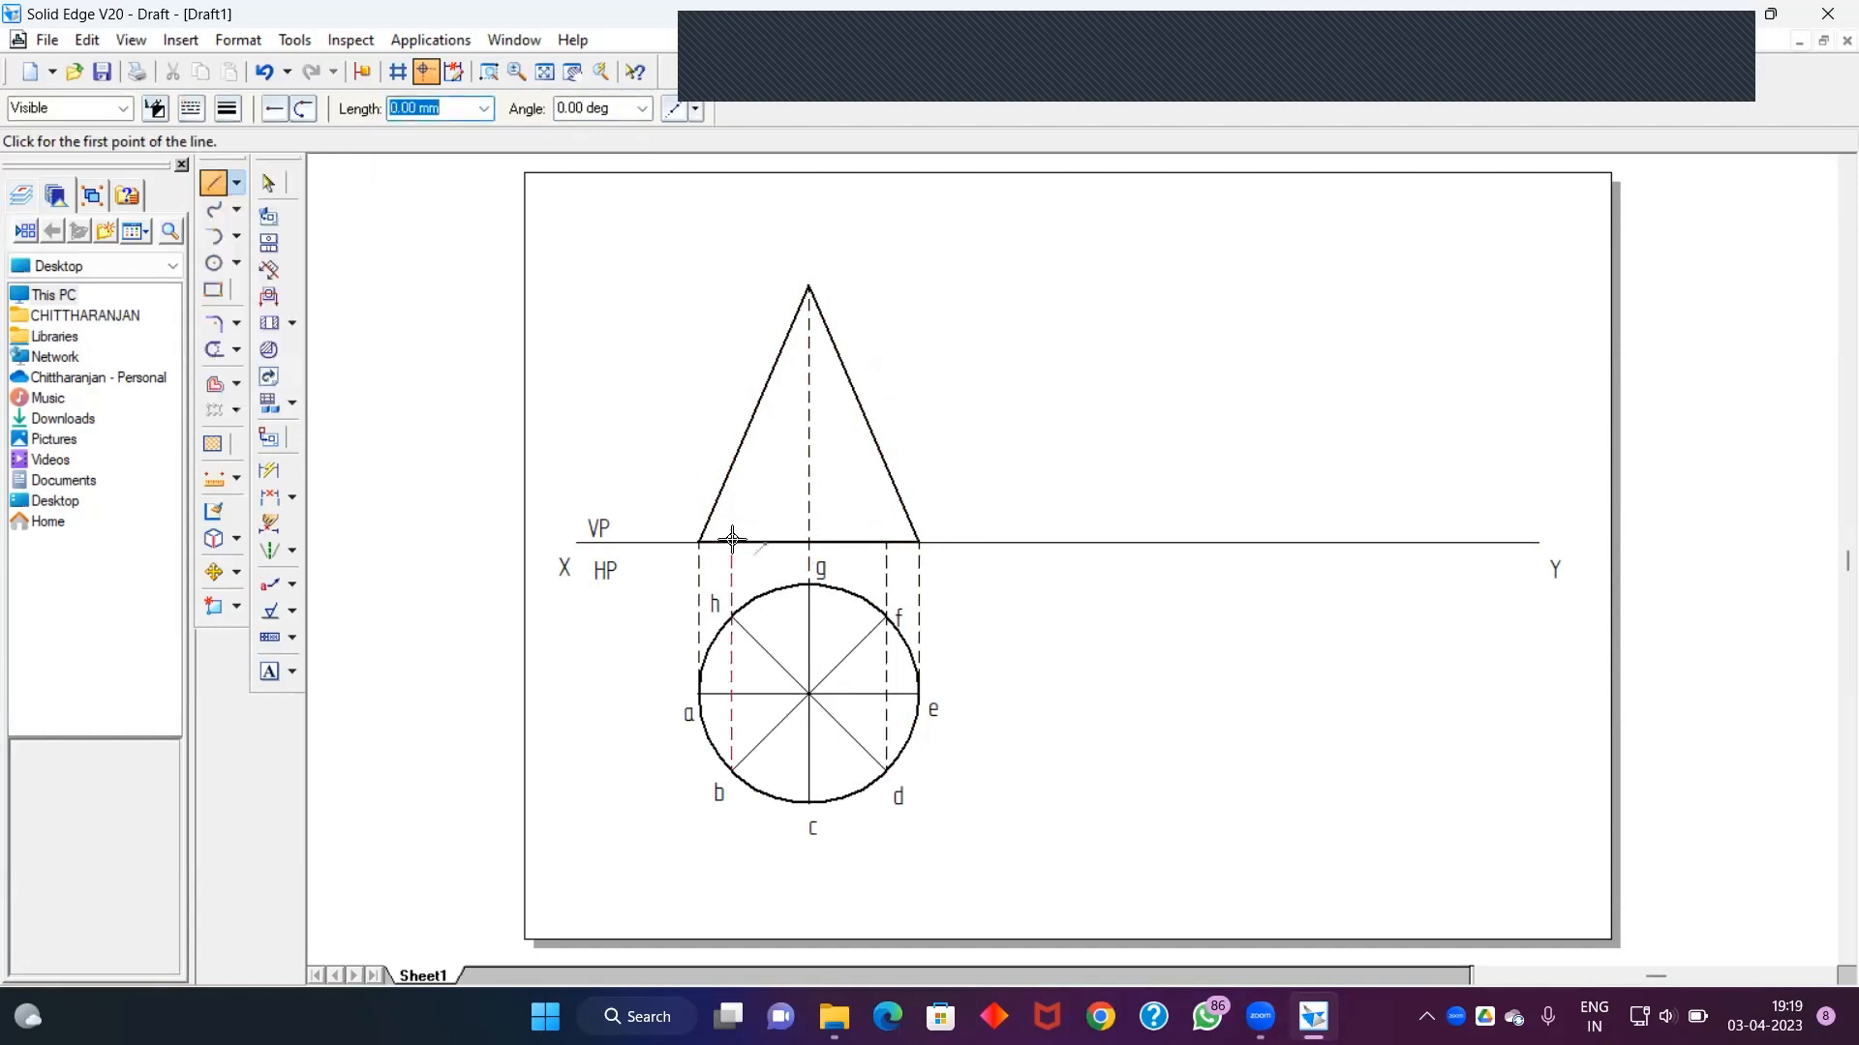
{"action": "left_click", "coordinate": [732, 541]}
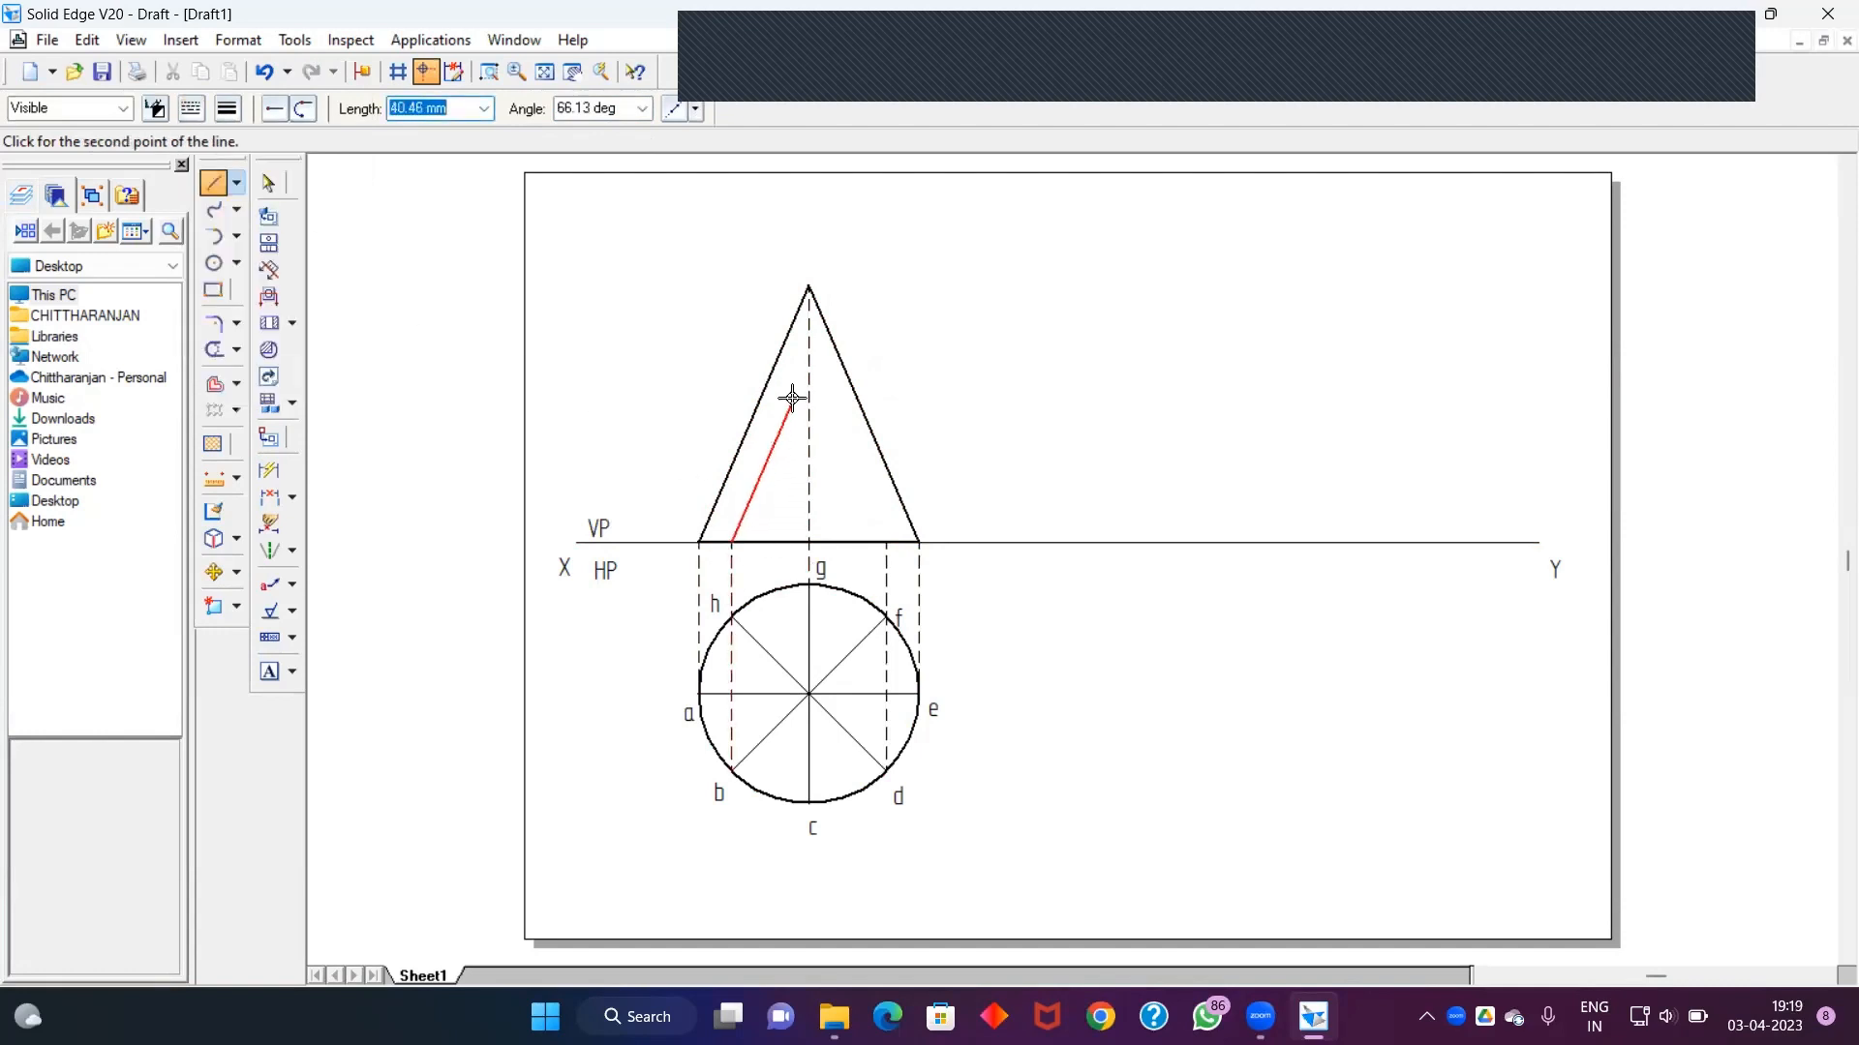
{"action": "left_click", "coordinate": [809, 282]}
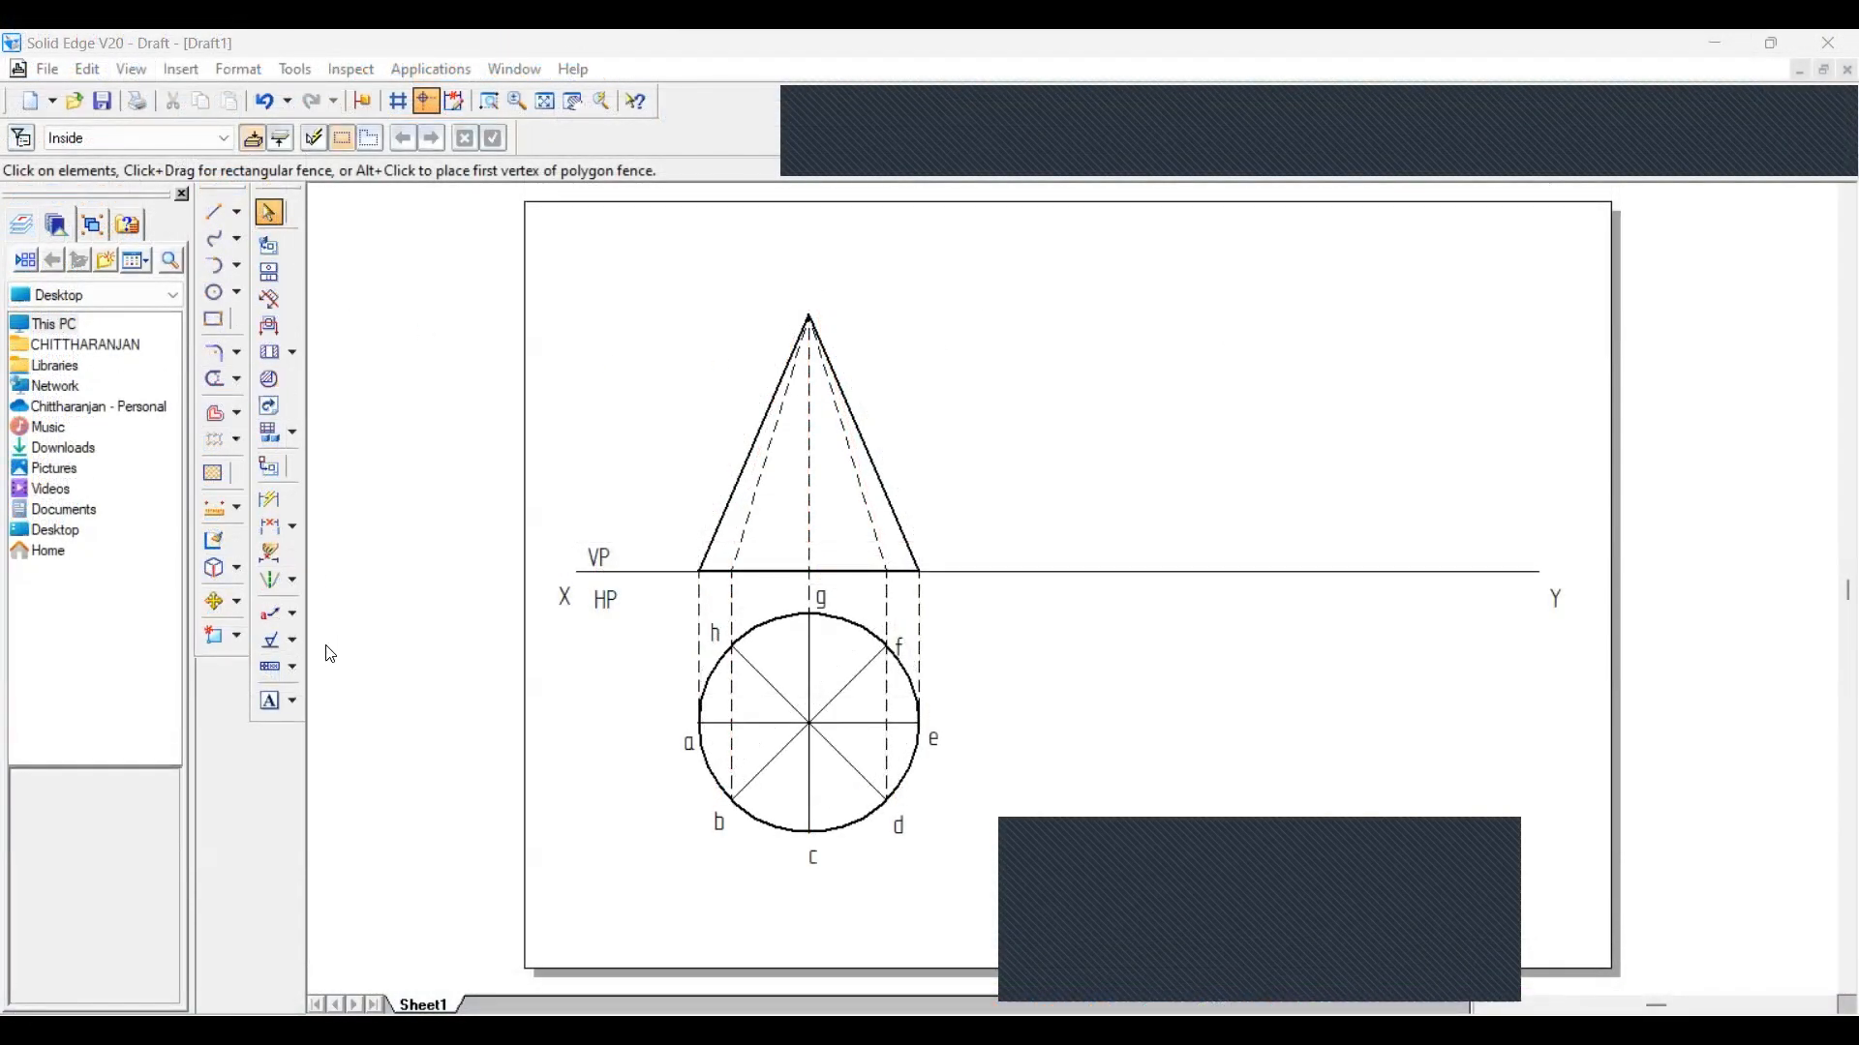
Label the centre of the top view O and the apex of the front view O'
{"action": "left_click", "coordinate": [272, 707]}
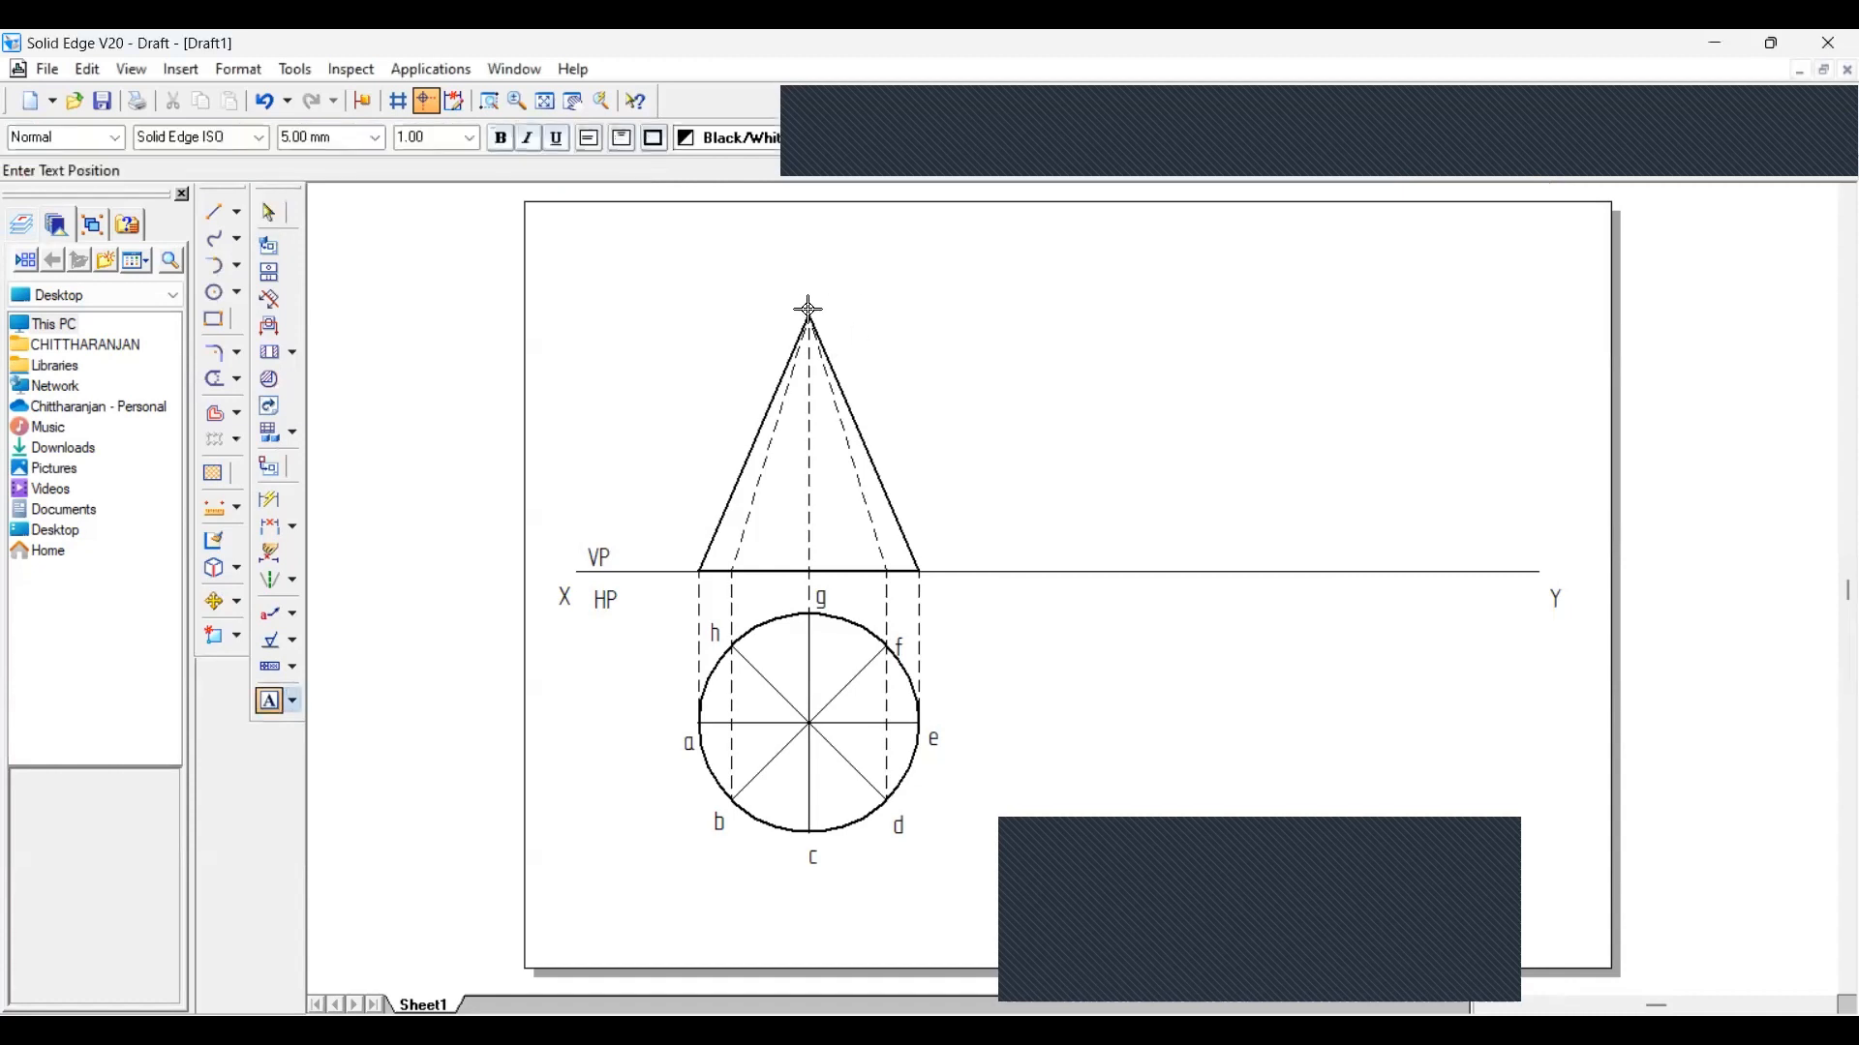
{"action": "left_click", "coordinate": [818, 737]}
{"action": "left_click", "coordinate": [813, 288]}
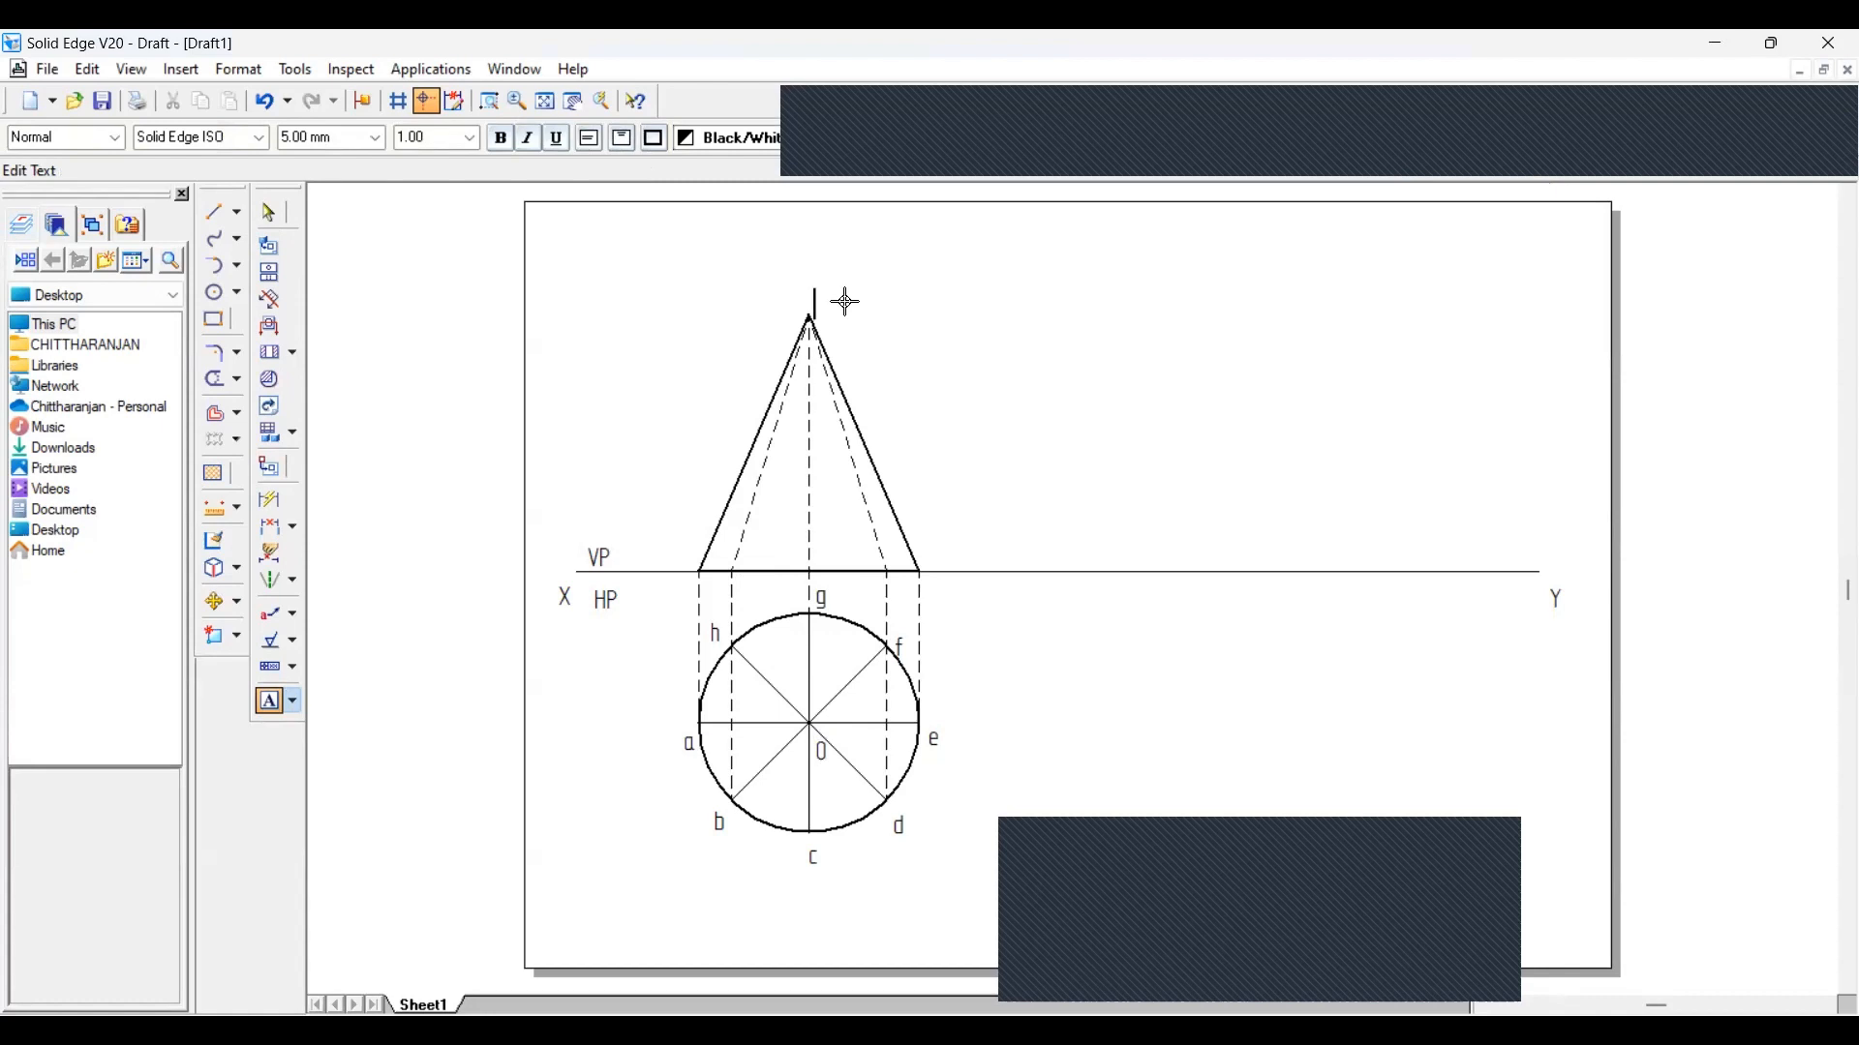
{"action": "type", "text": "0'"}
{"action": "key", "text": "BackSpace"}
Label the front view's base points a', b'[h'], c'[g'], d'[f'] and e' along the reference line
{"action": "left_click", "coordinate": [676, 545]}
{"action": "type", "text": "a"}
{"action": "type", "text": "'"}
{"action": "left_click", "coordinate": [709, 577]}
{"action": "type", "text": "b"}
{"action": "left_click", "coordinate": [794, 573]}
{"action": "type", "text": "c'[g'"}
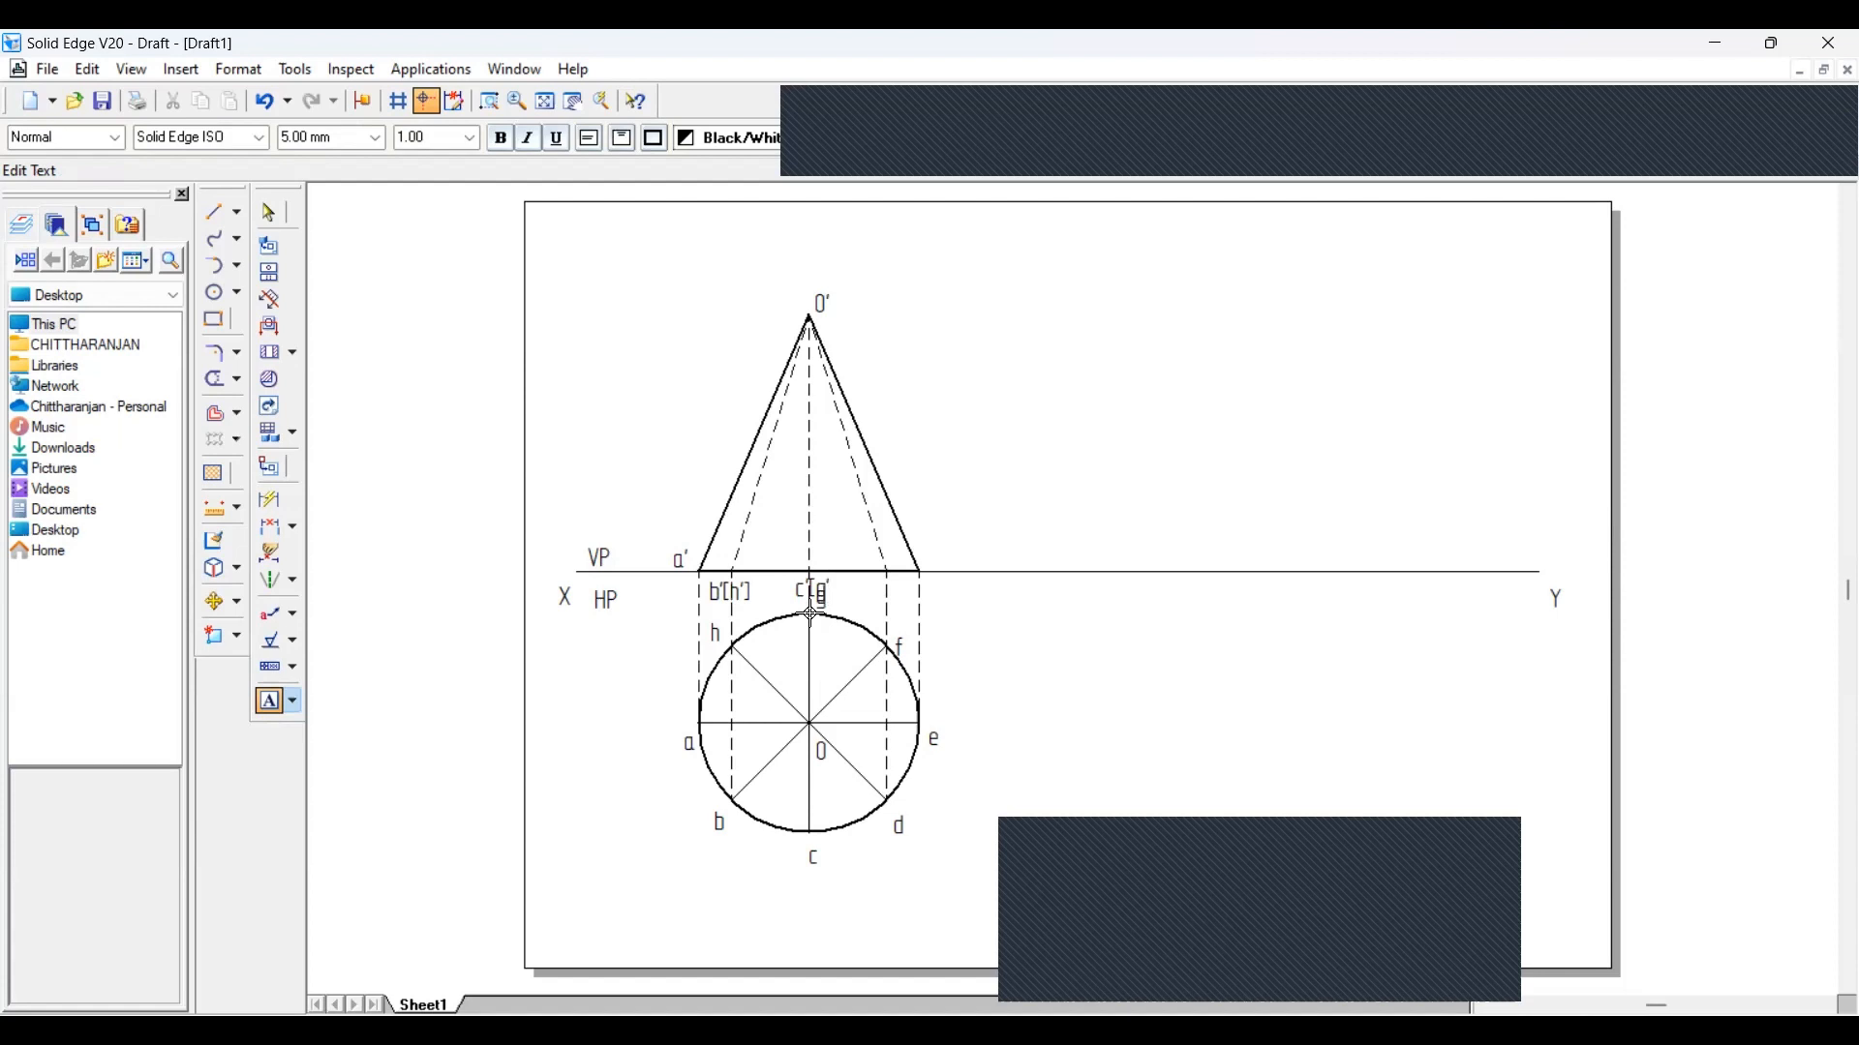
{"action": "type", "text": "]"}
{"action": "left_click", "coordinate": [929, 567]}
Move the labels c'[g'] and d'[f'] sideways so they clear the label g and the d–f projector
{"action": "left_click", "coordinate": [275, 213]}
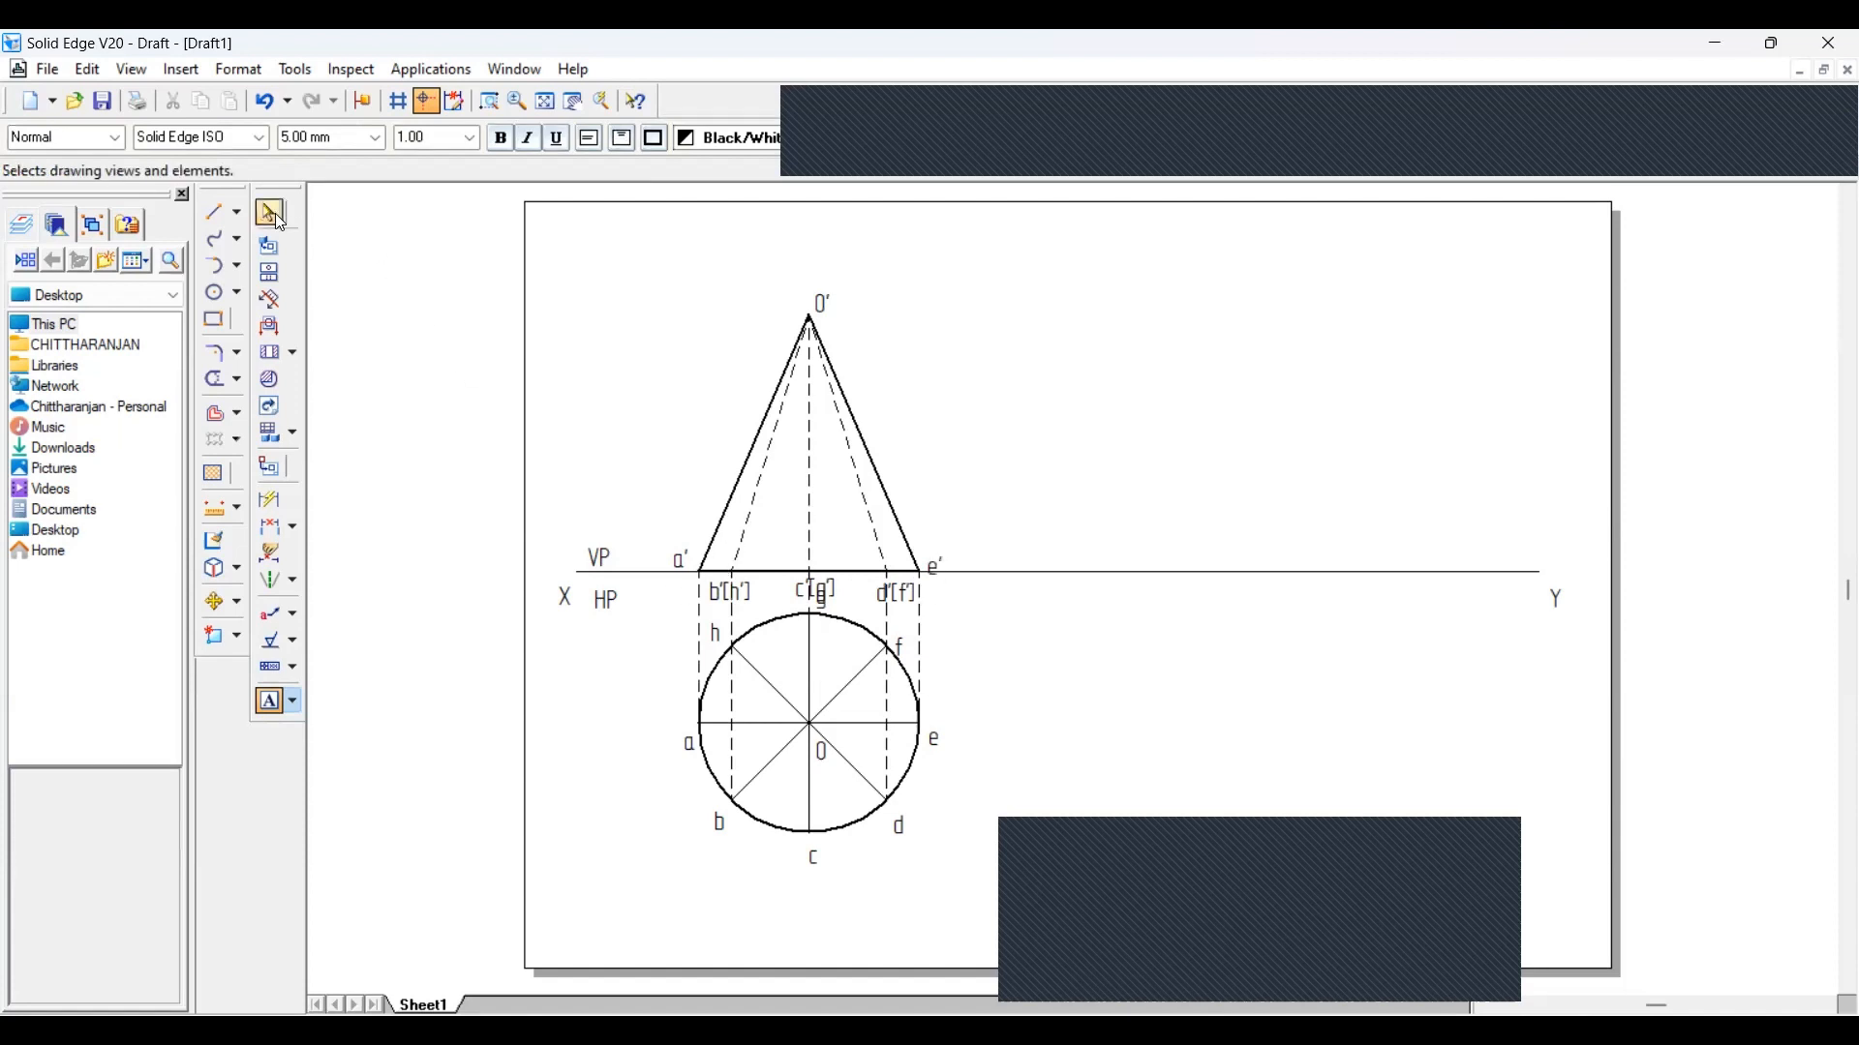
{"action": "left_click", "coordinate": [794, 580]}
{"action": "left_click_drag", "start_coordinate": [796, 571], "coordinate": [774, 571]}
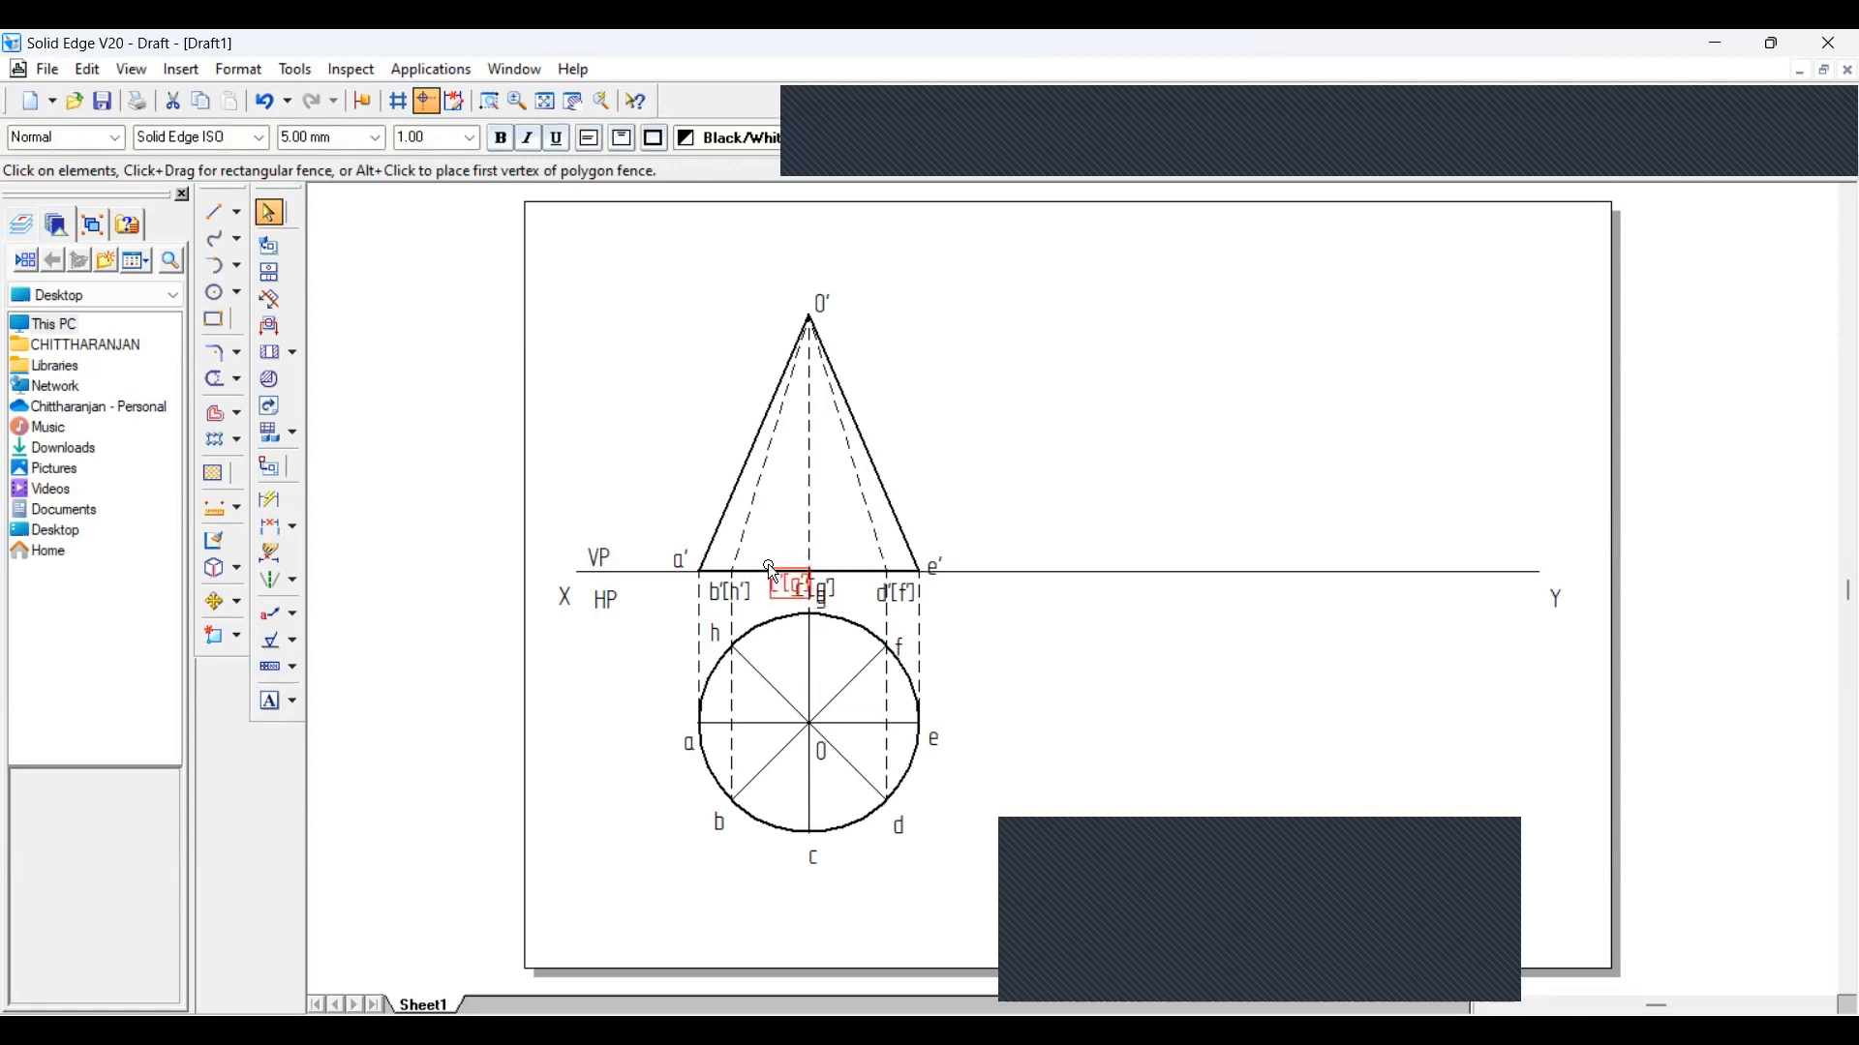
{"action": "left_click", "coordinate": [846, 533]}
{"action": "left_click", "coordinate": [871, 595]}
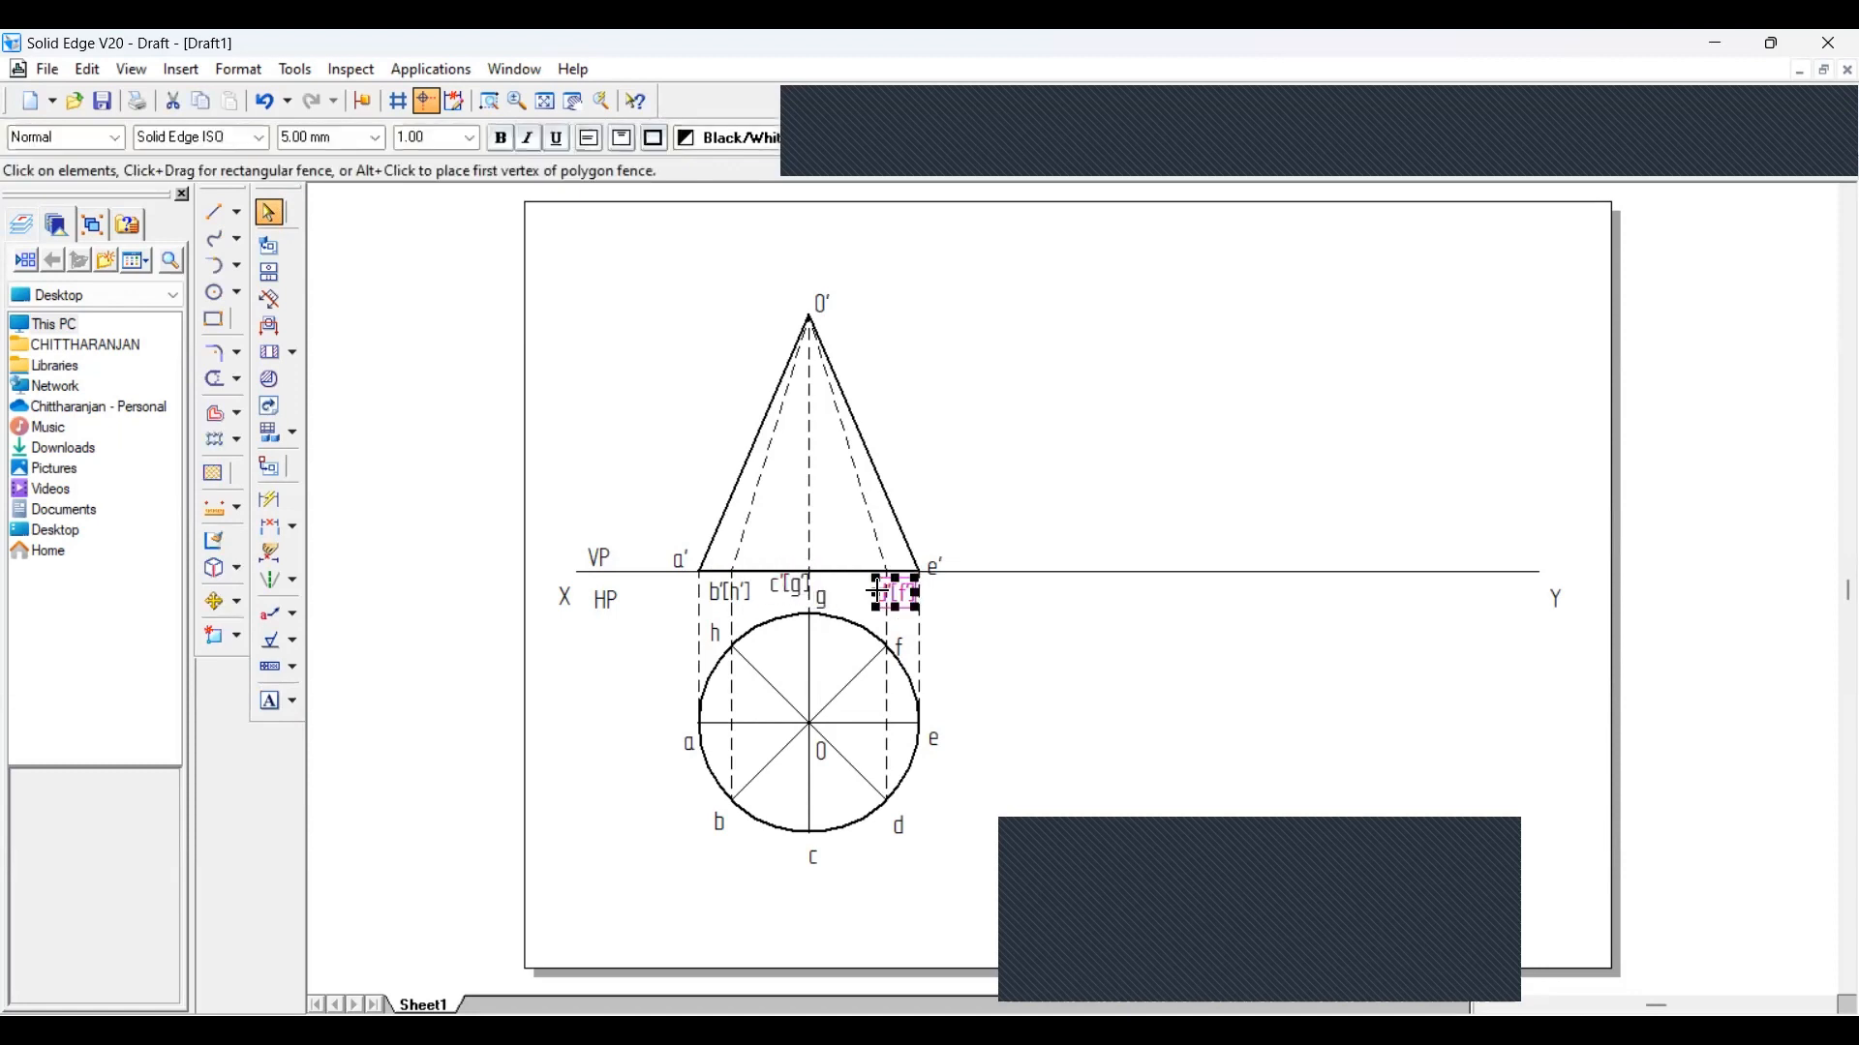
{"action": "left_click_drag", "start_coordinate": [870, 583], "coordinate": [867, 589]}
{"action": "left_click", "coordinate": [972, 607]}
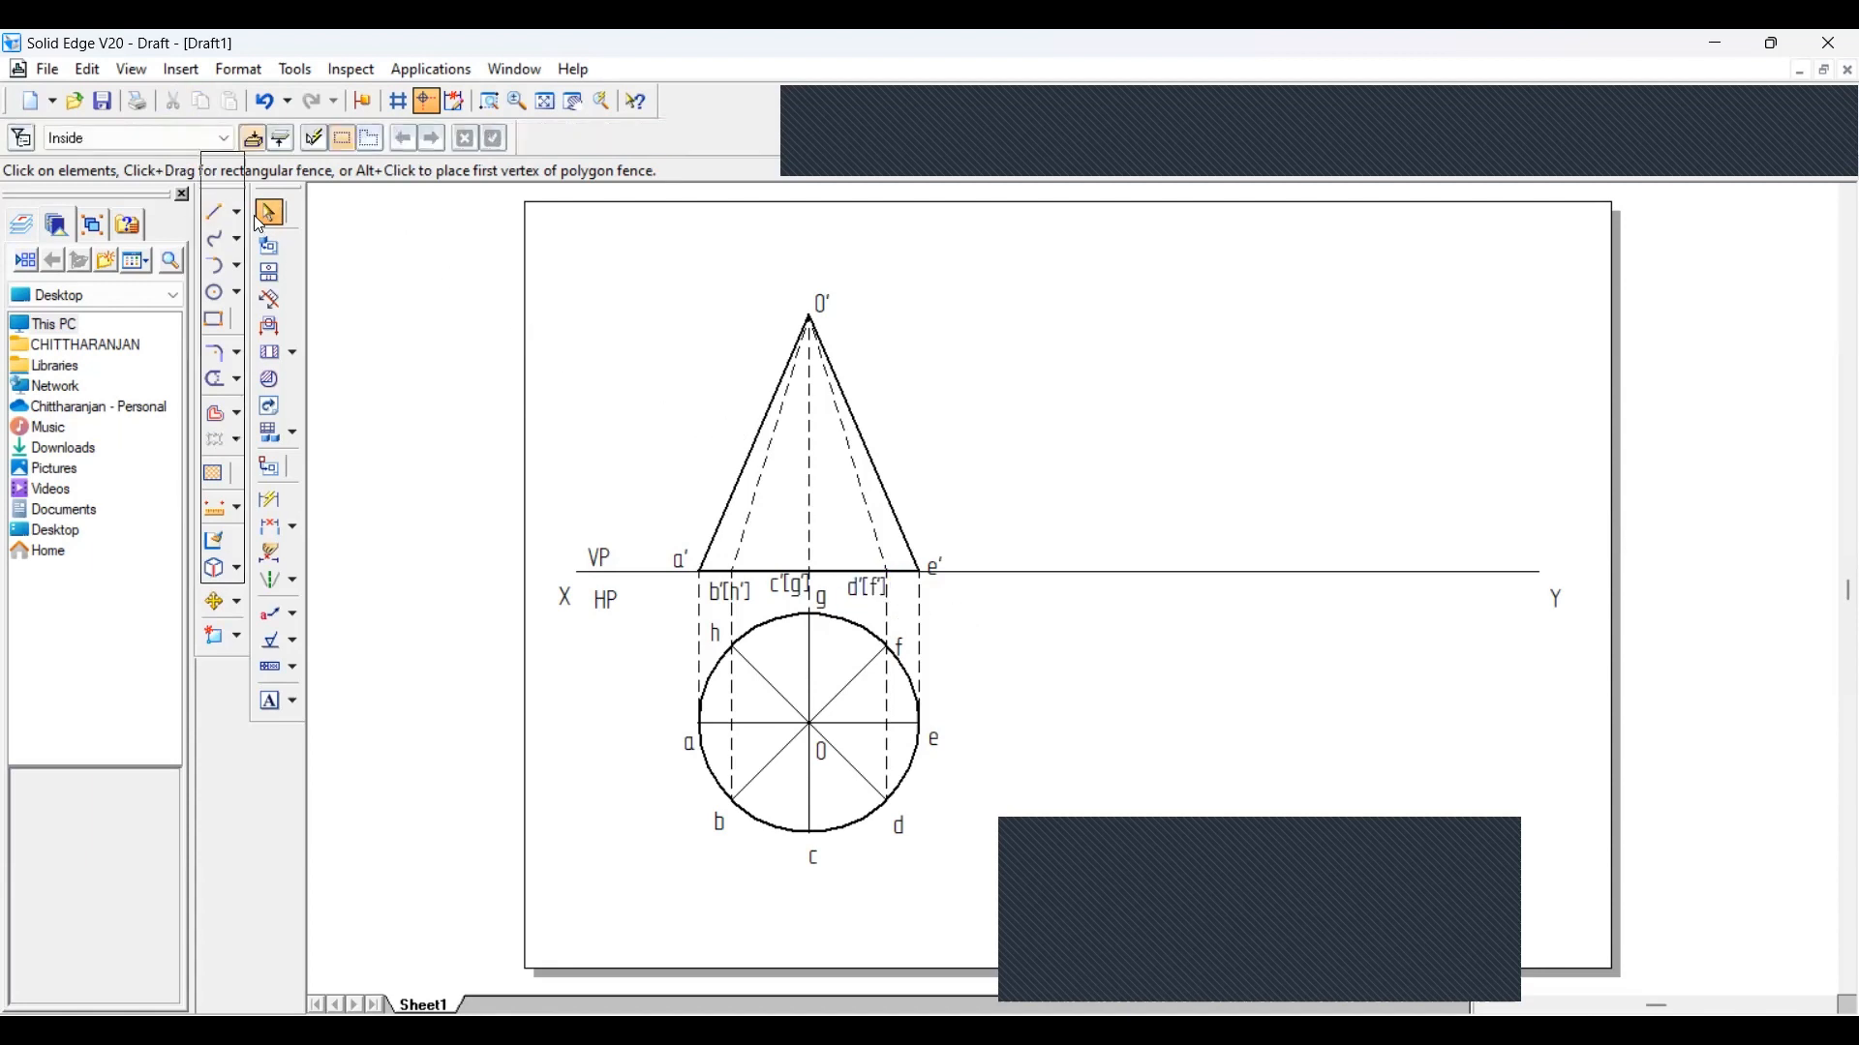
Try to dimension the top view's vertical diameter line g–c with a linear dimension beside the circle
{"action": "left_click", "coordinate": [215, 214]}
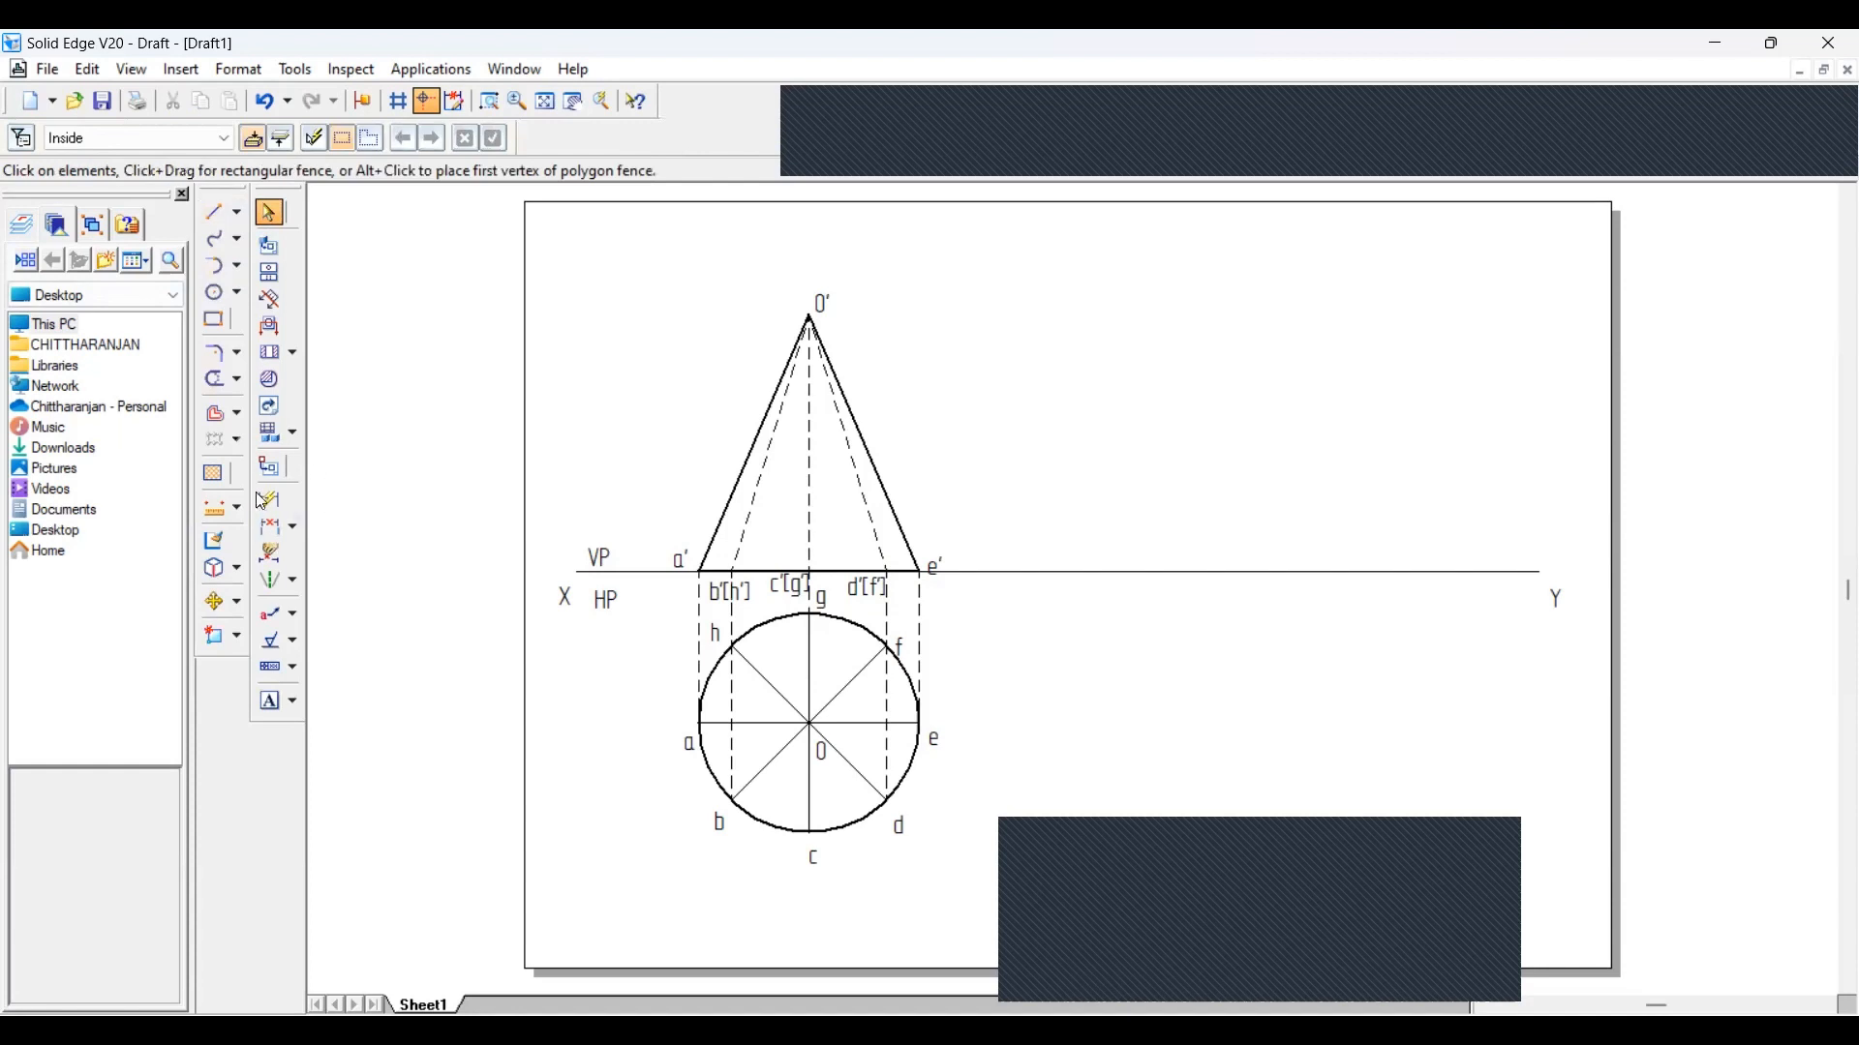
{"action": "left_click", "coordinate": [270, 528]}
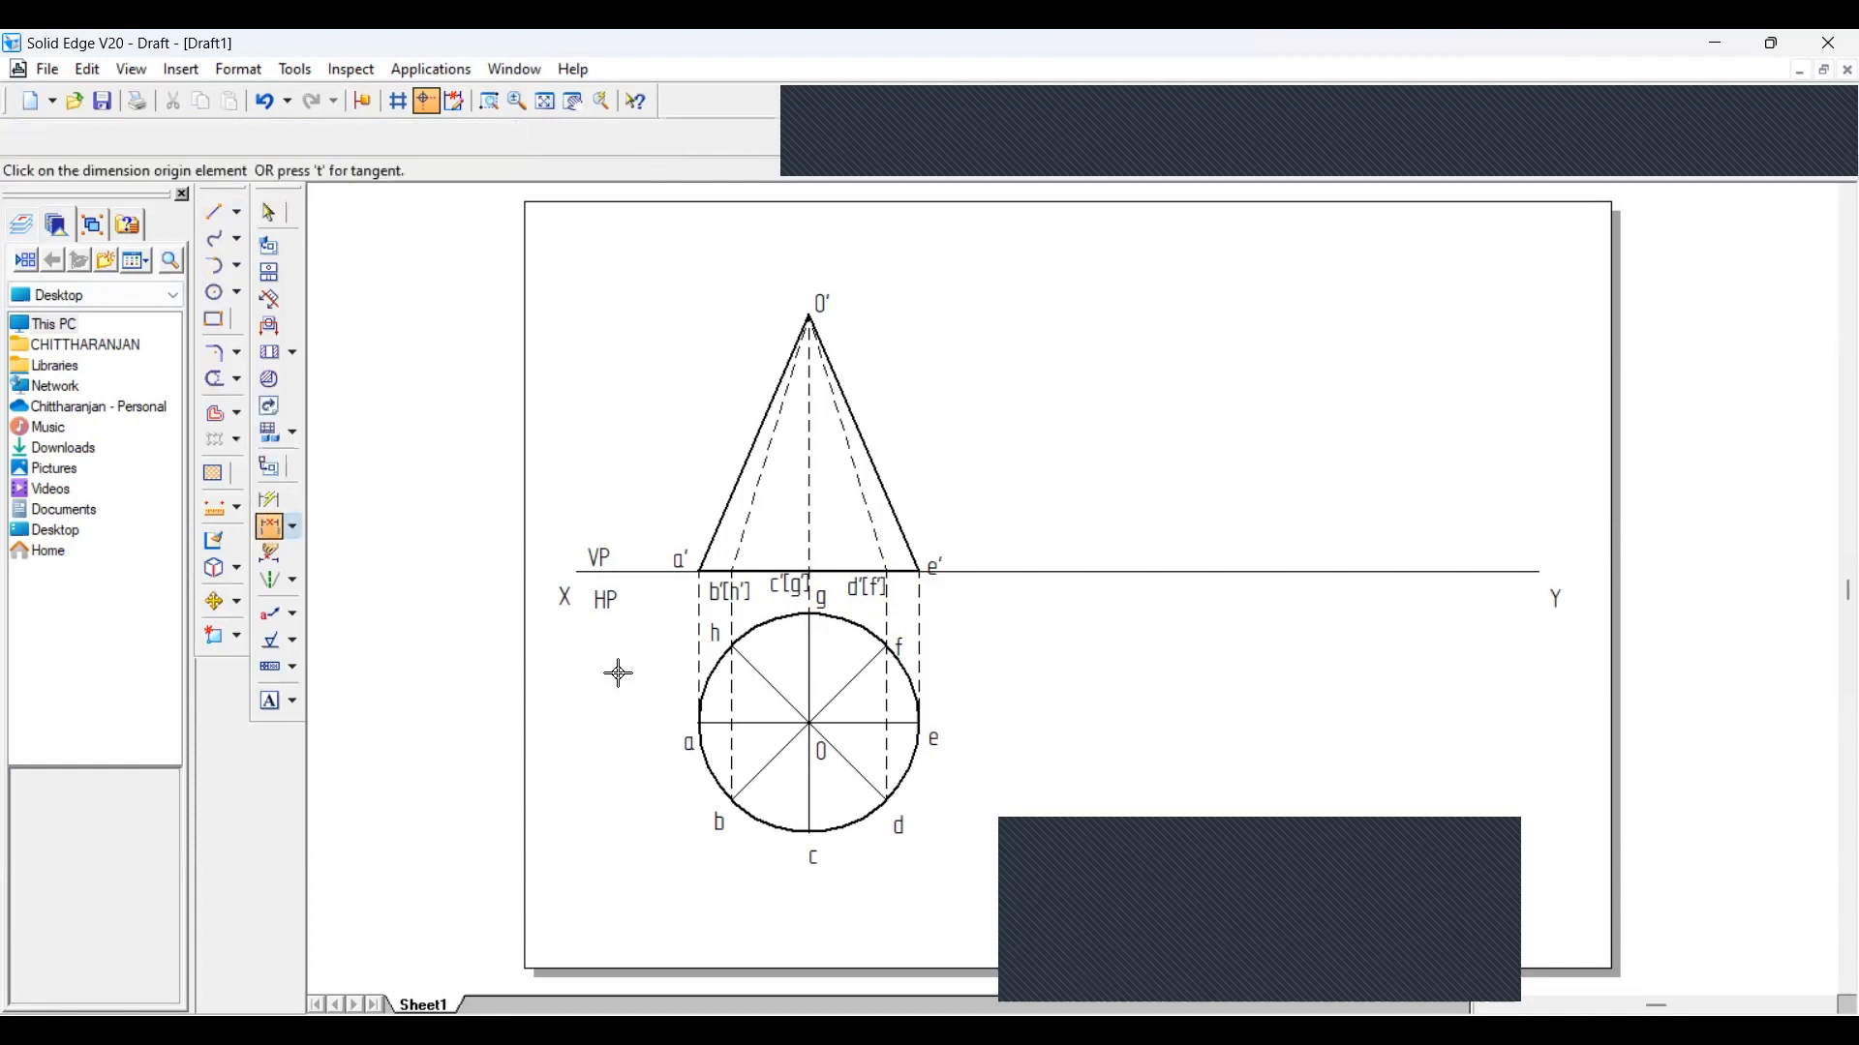
{"action": "left_click", "coordinate": [806, 700]}
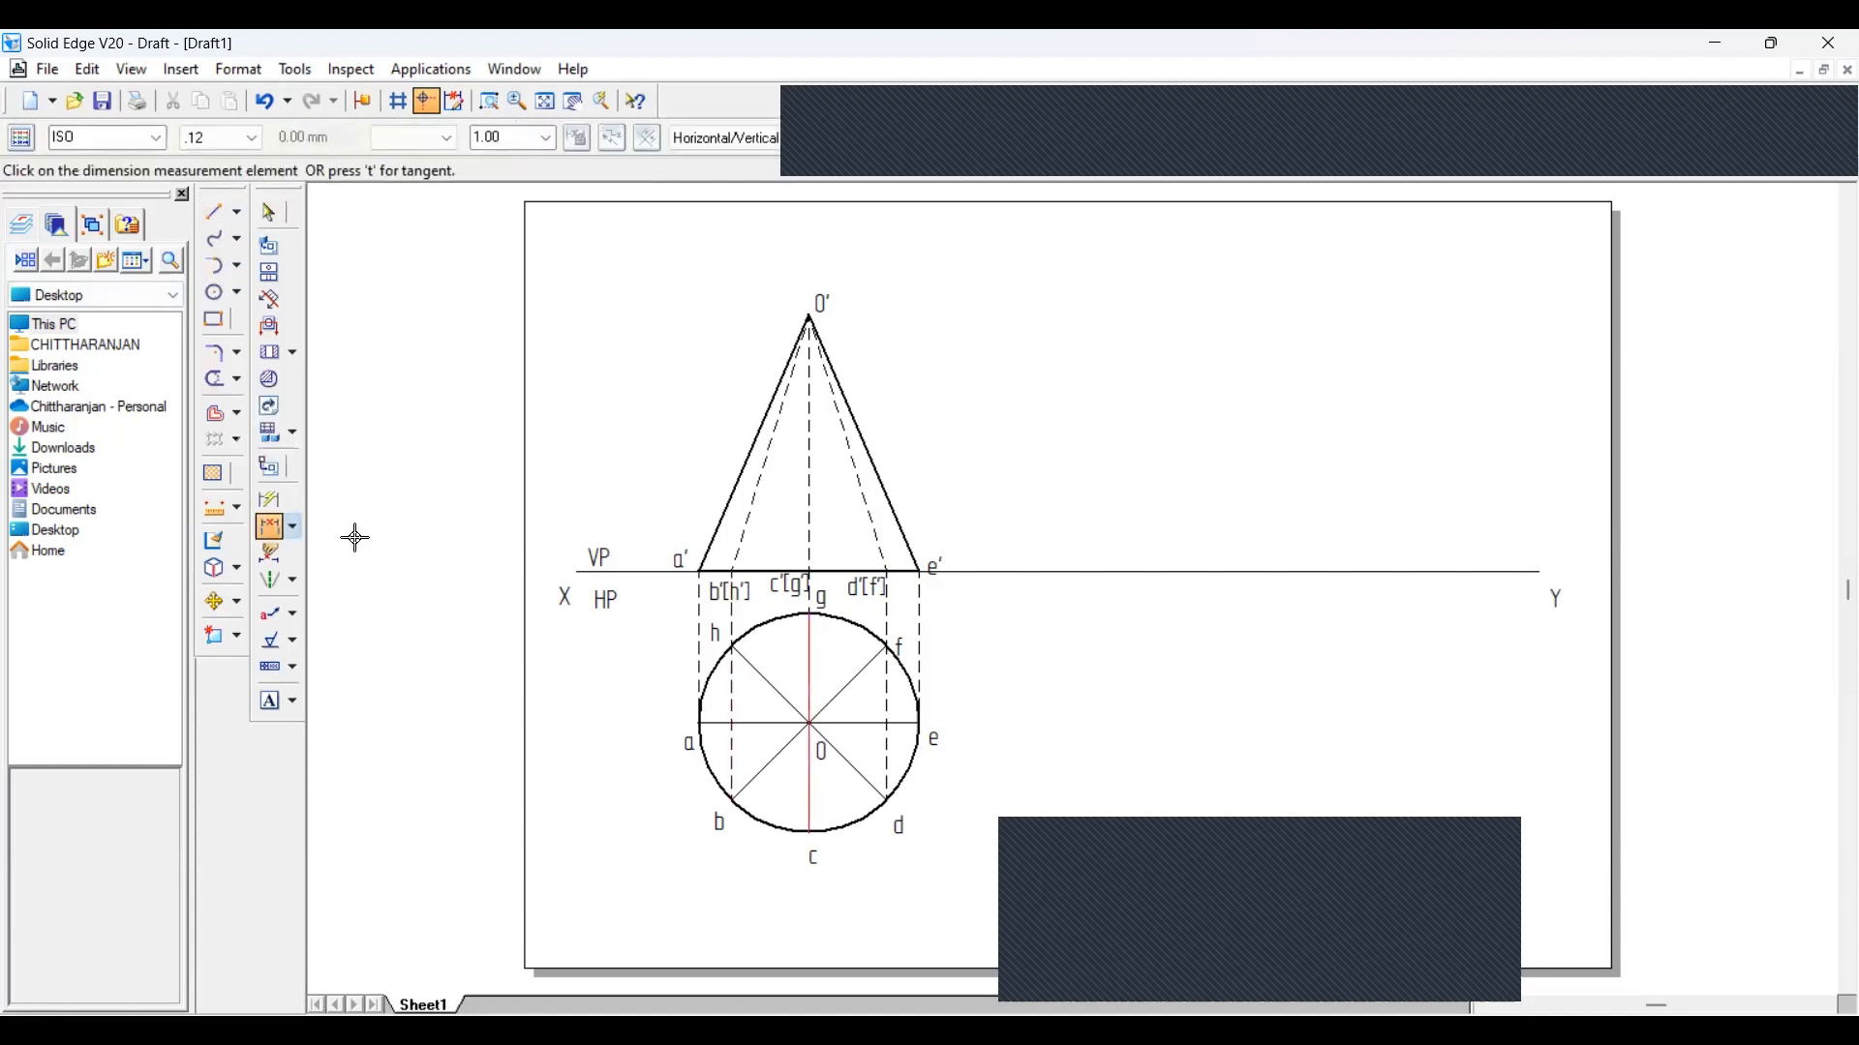
{"action": "left_click", "coordinate": [271, 501]}
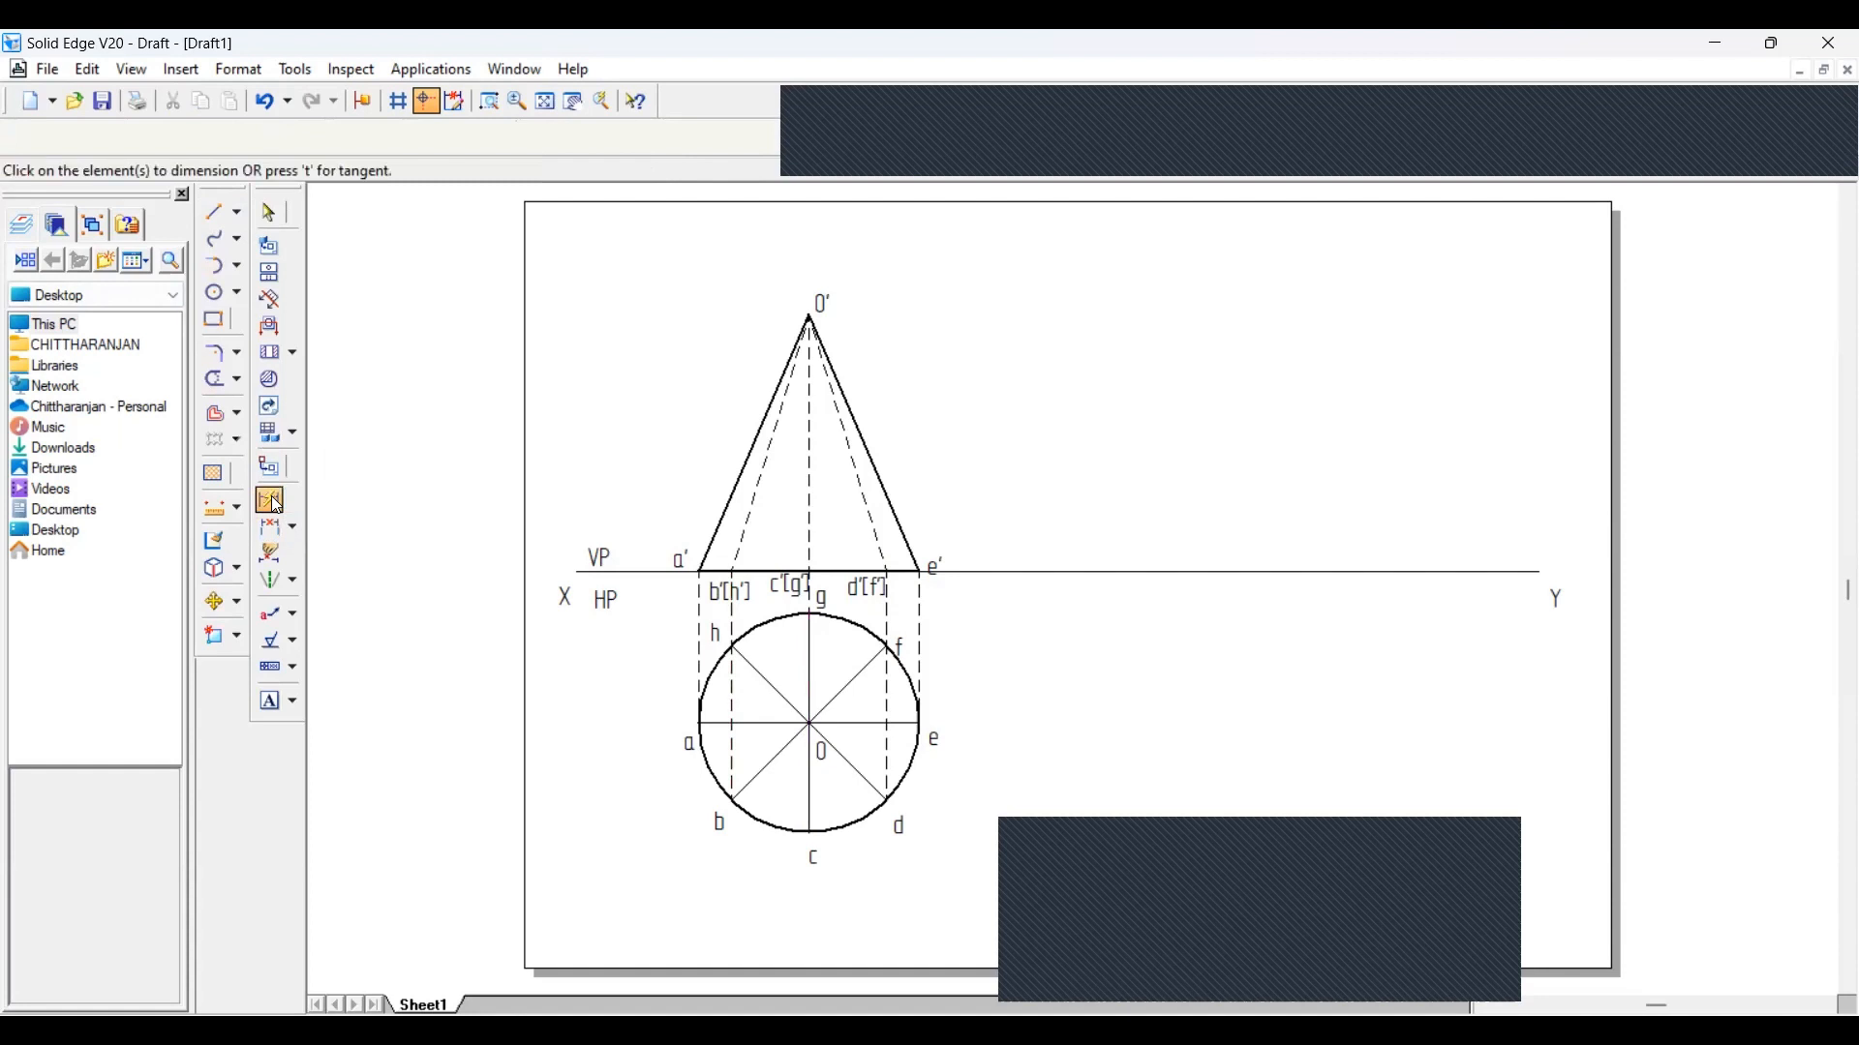
{"action": "left_click", "coordinate": [809, 682]}
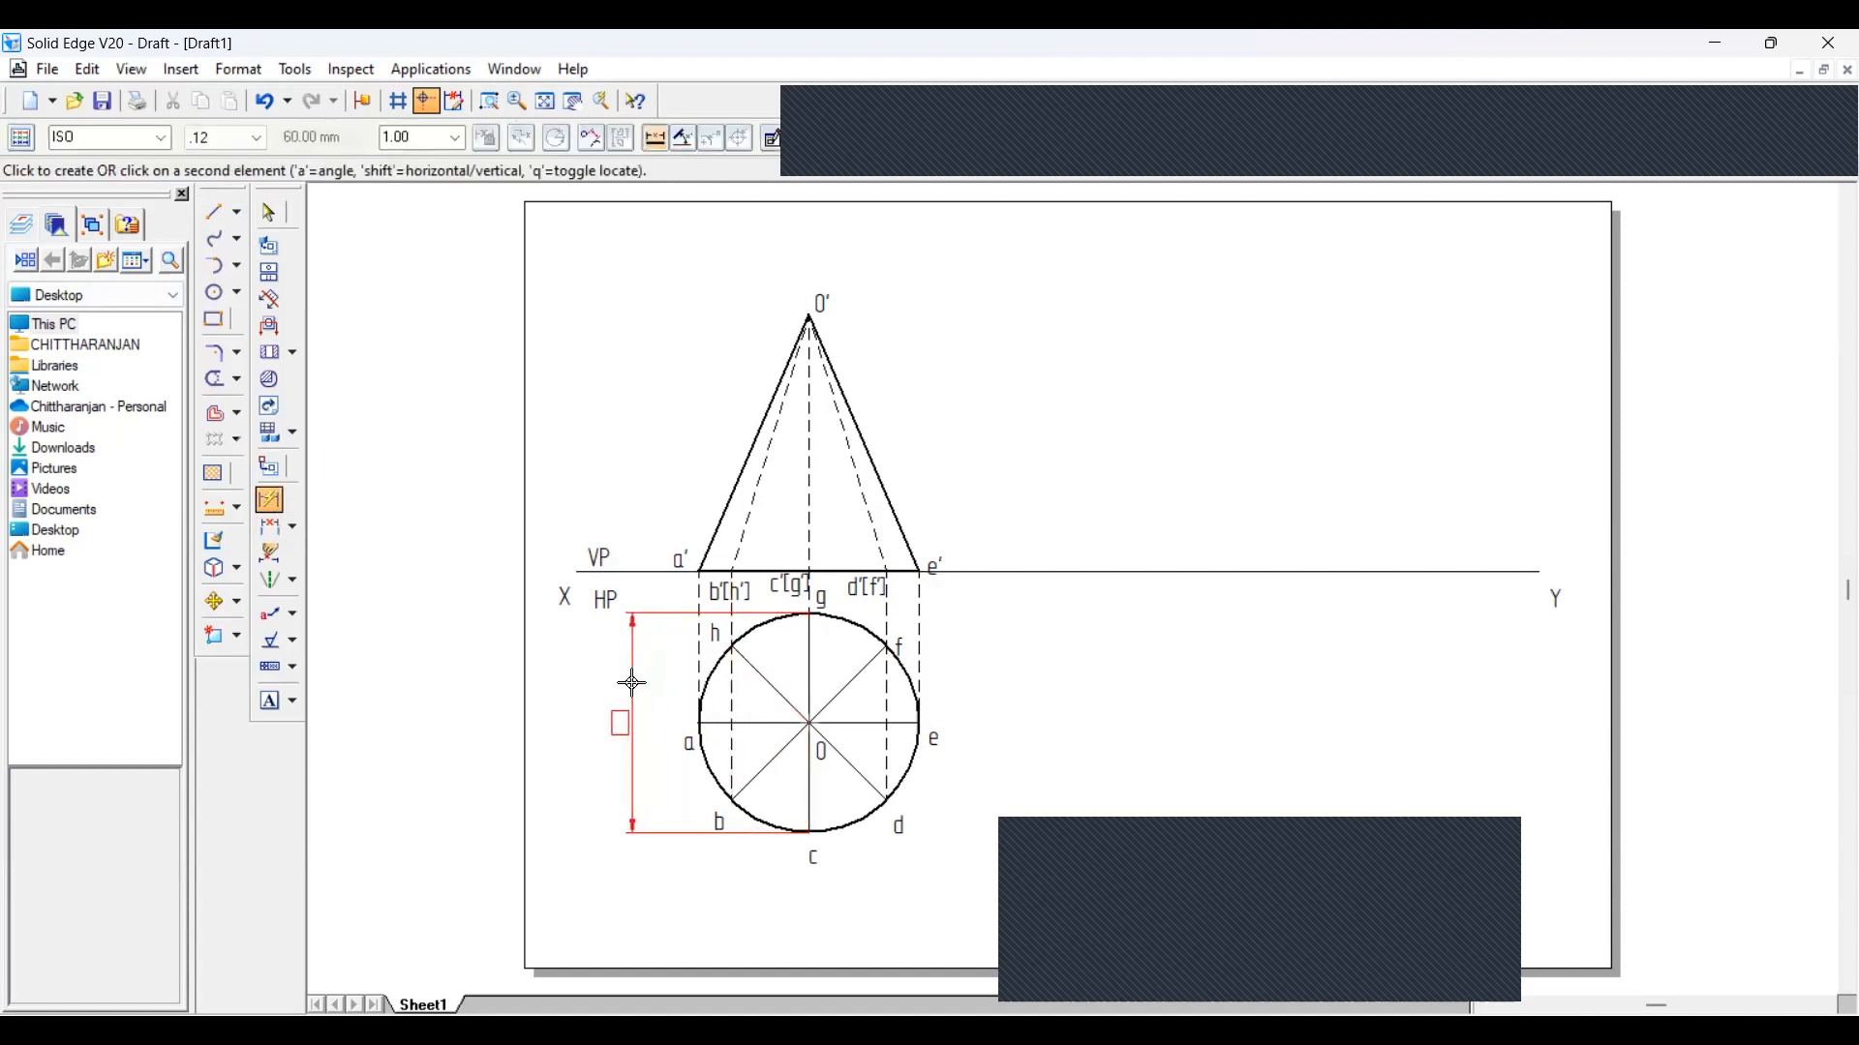
{"action": "left_click", "coordinate": [632, 686]}
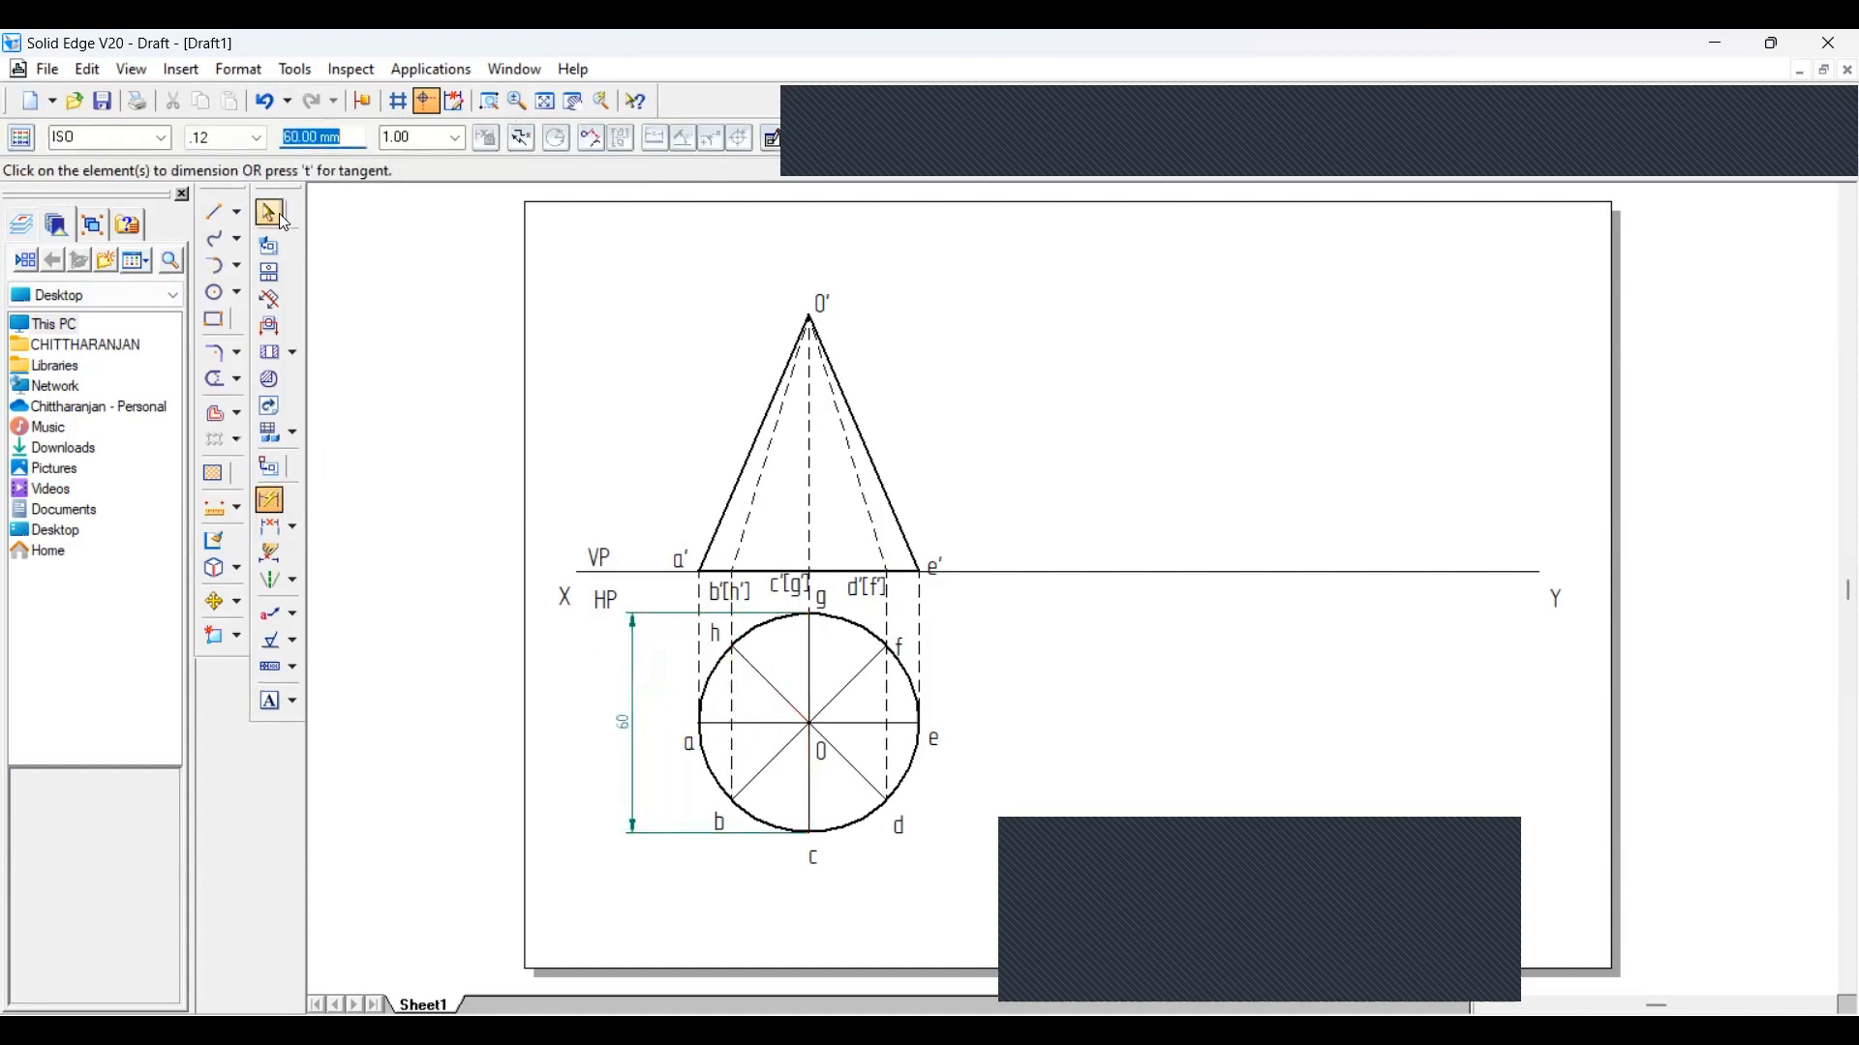
{"action": "left_click", "coordinate": [278, 109]}
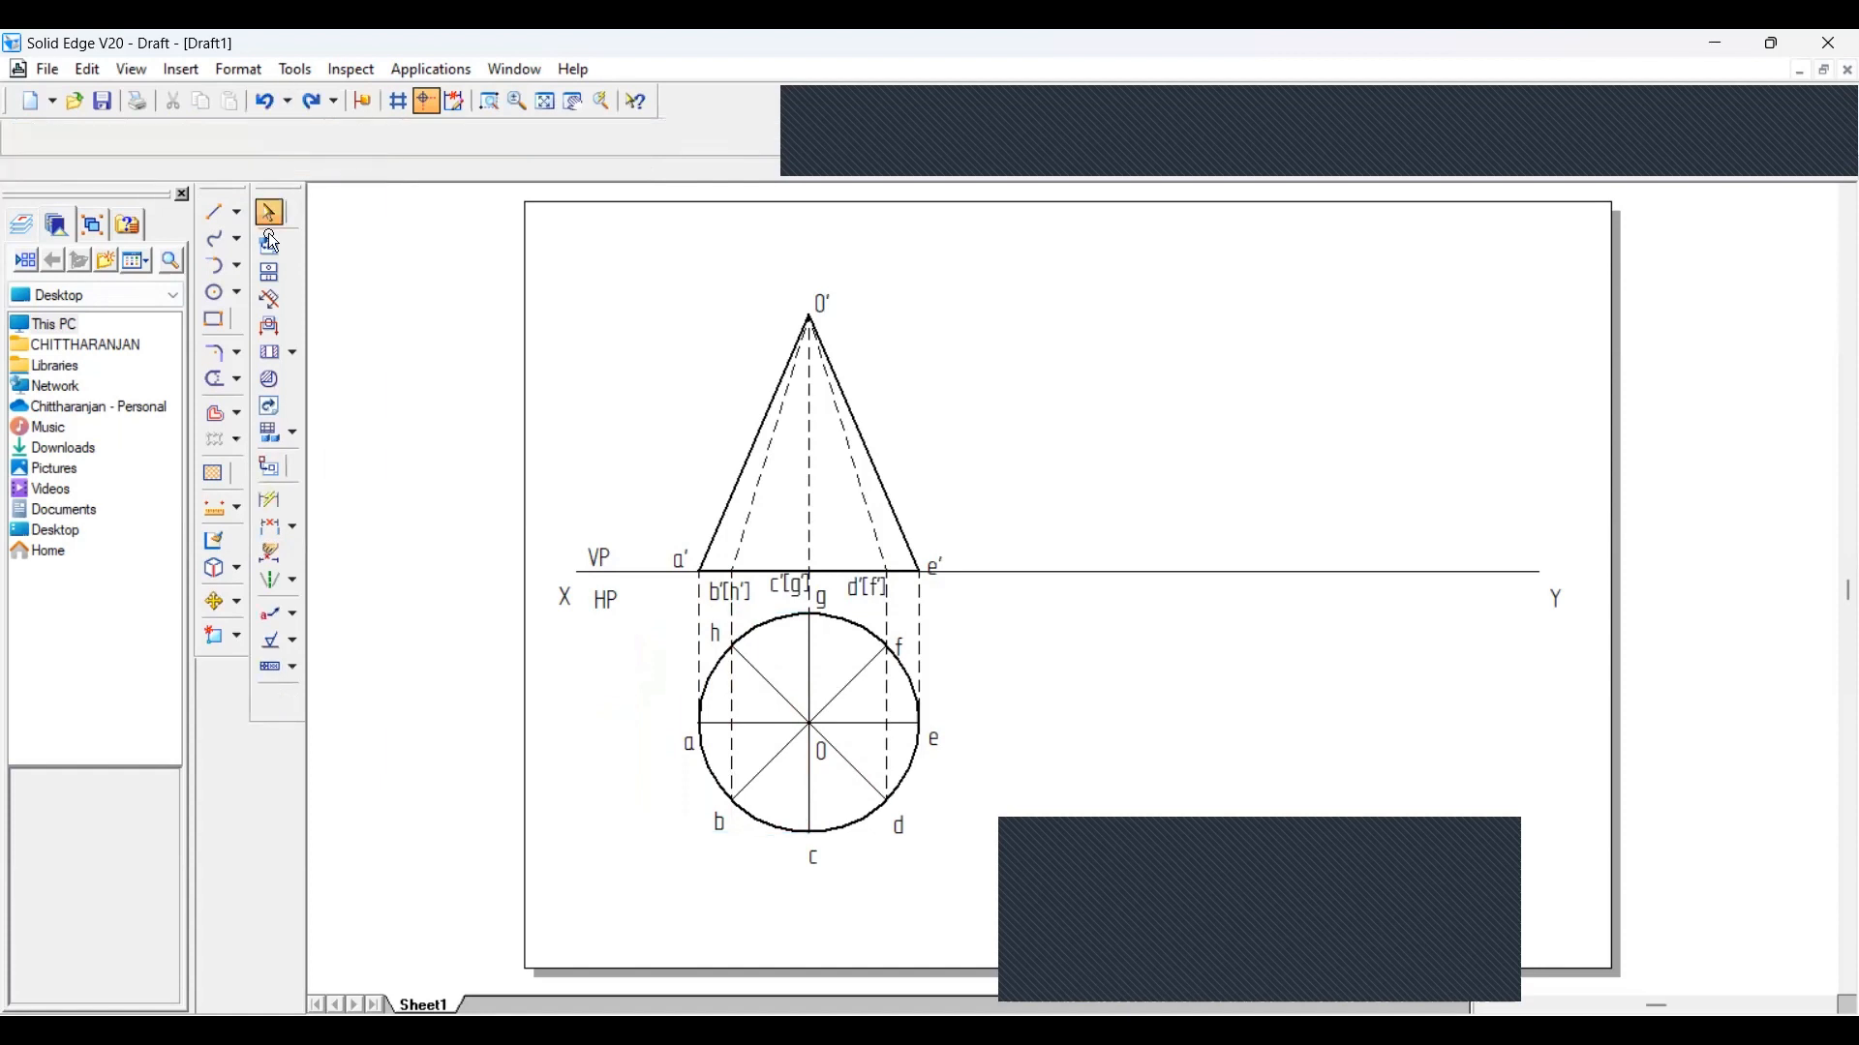
Dimension the base circle's diameter in the top view and the cone's axis height in the front view, both beside point a
{"action": "left_click", "coordinate": [270, 500]}
{"action": "left_click", "coordinate": [765, 619]}
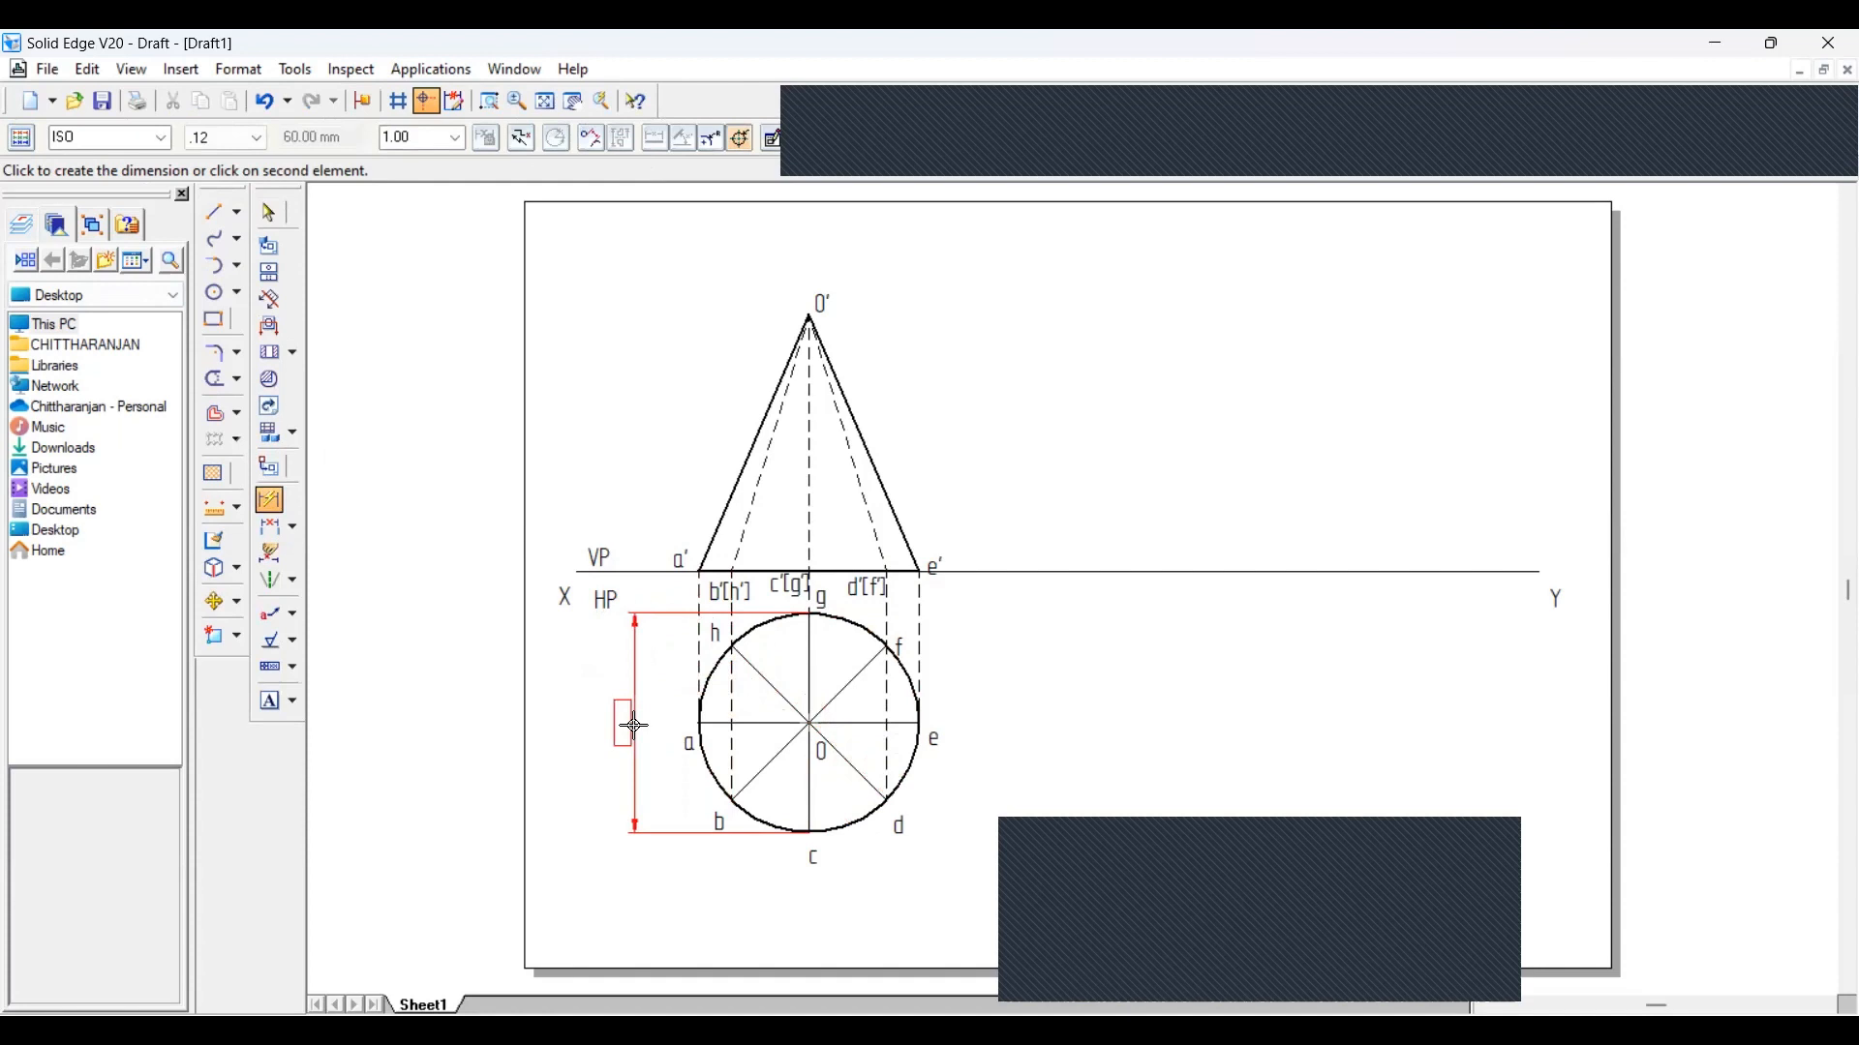
{"action": "left_click", "coordinate": [635, 726]}
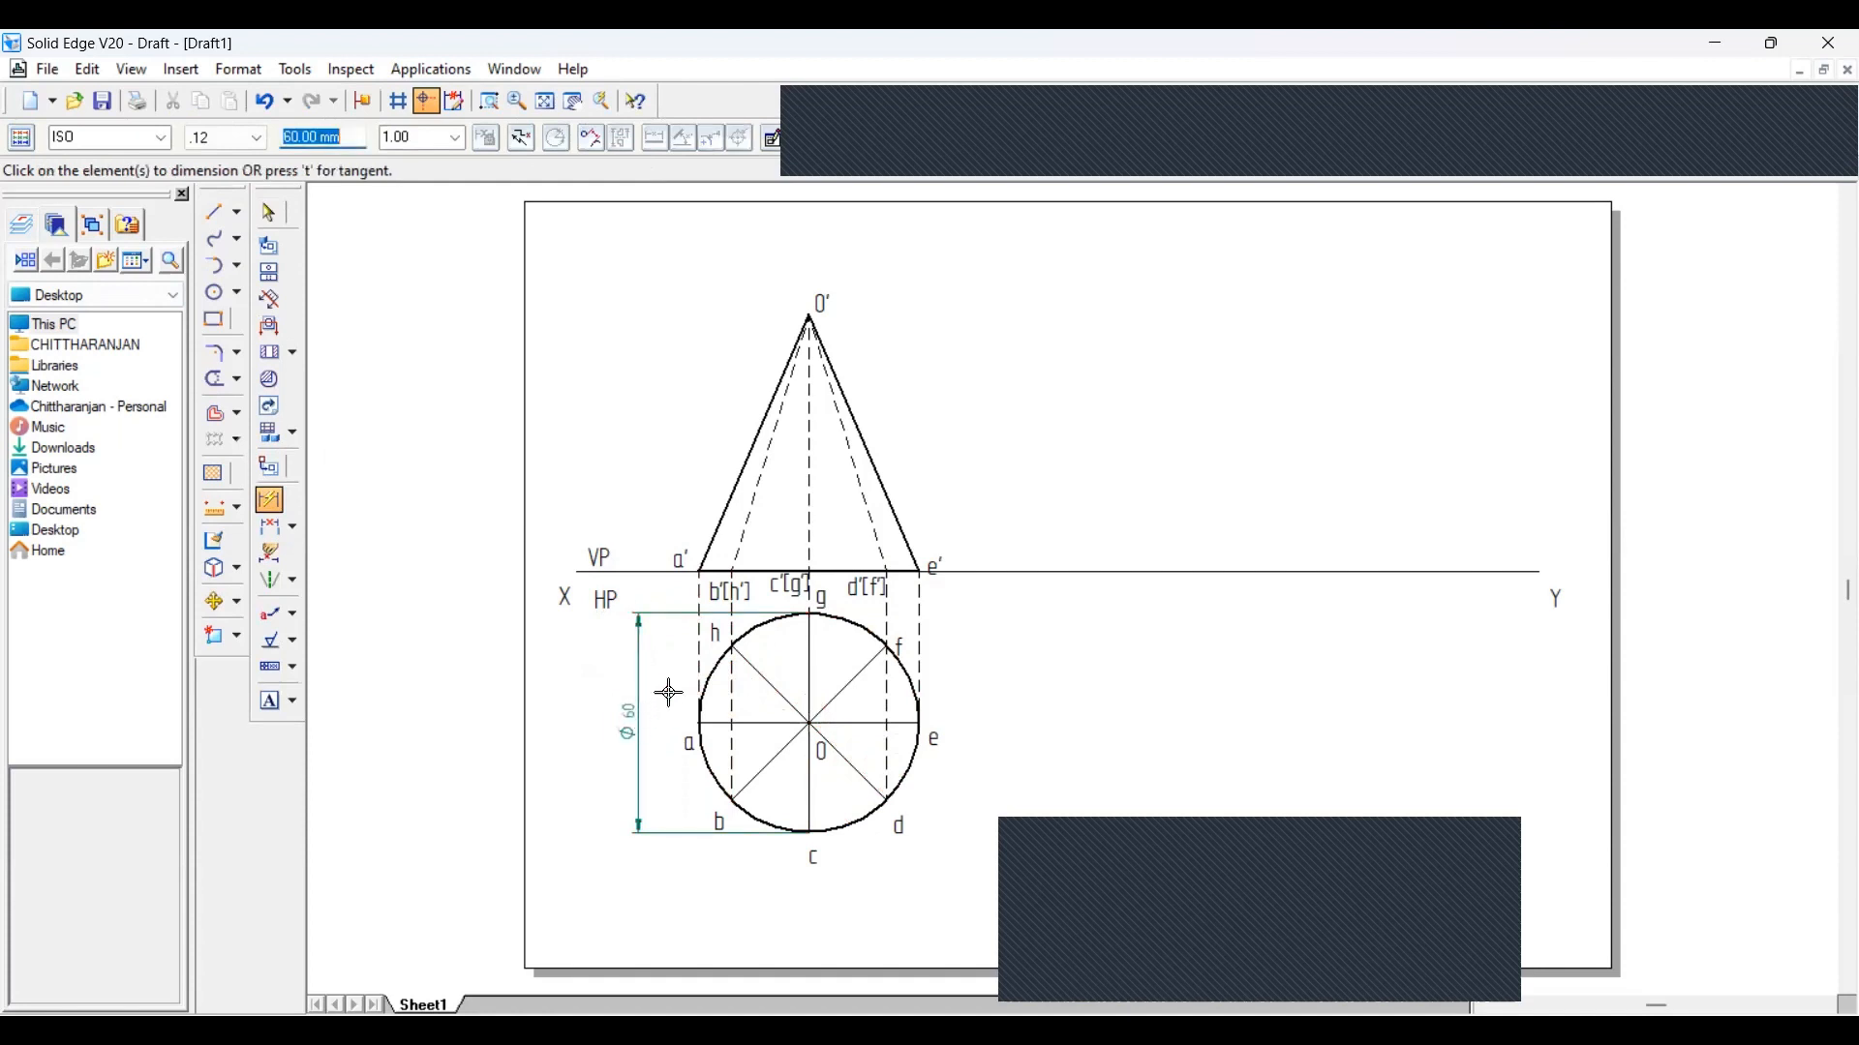
{"action": "left_click", "coordinate": [809, 476]}
{"action": "left_click", "coordinate": [637, 482]}
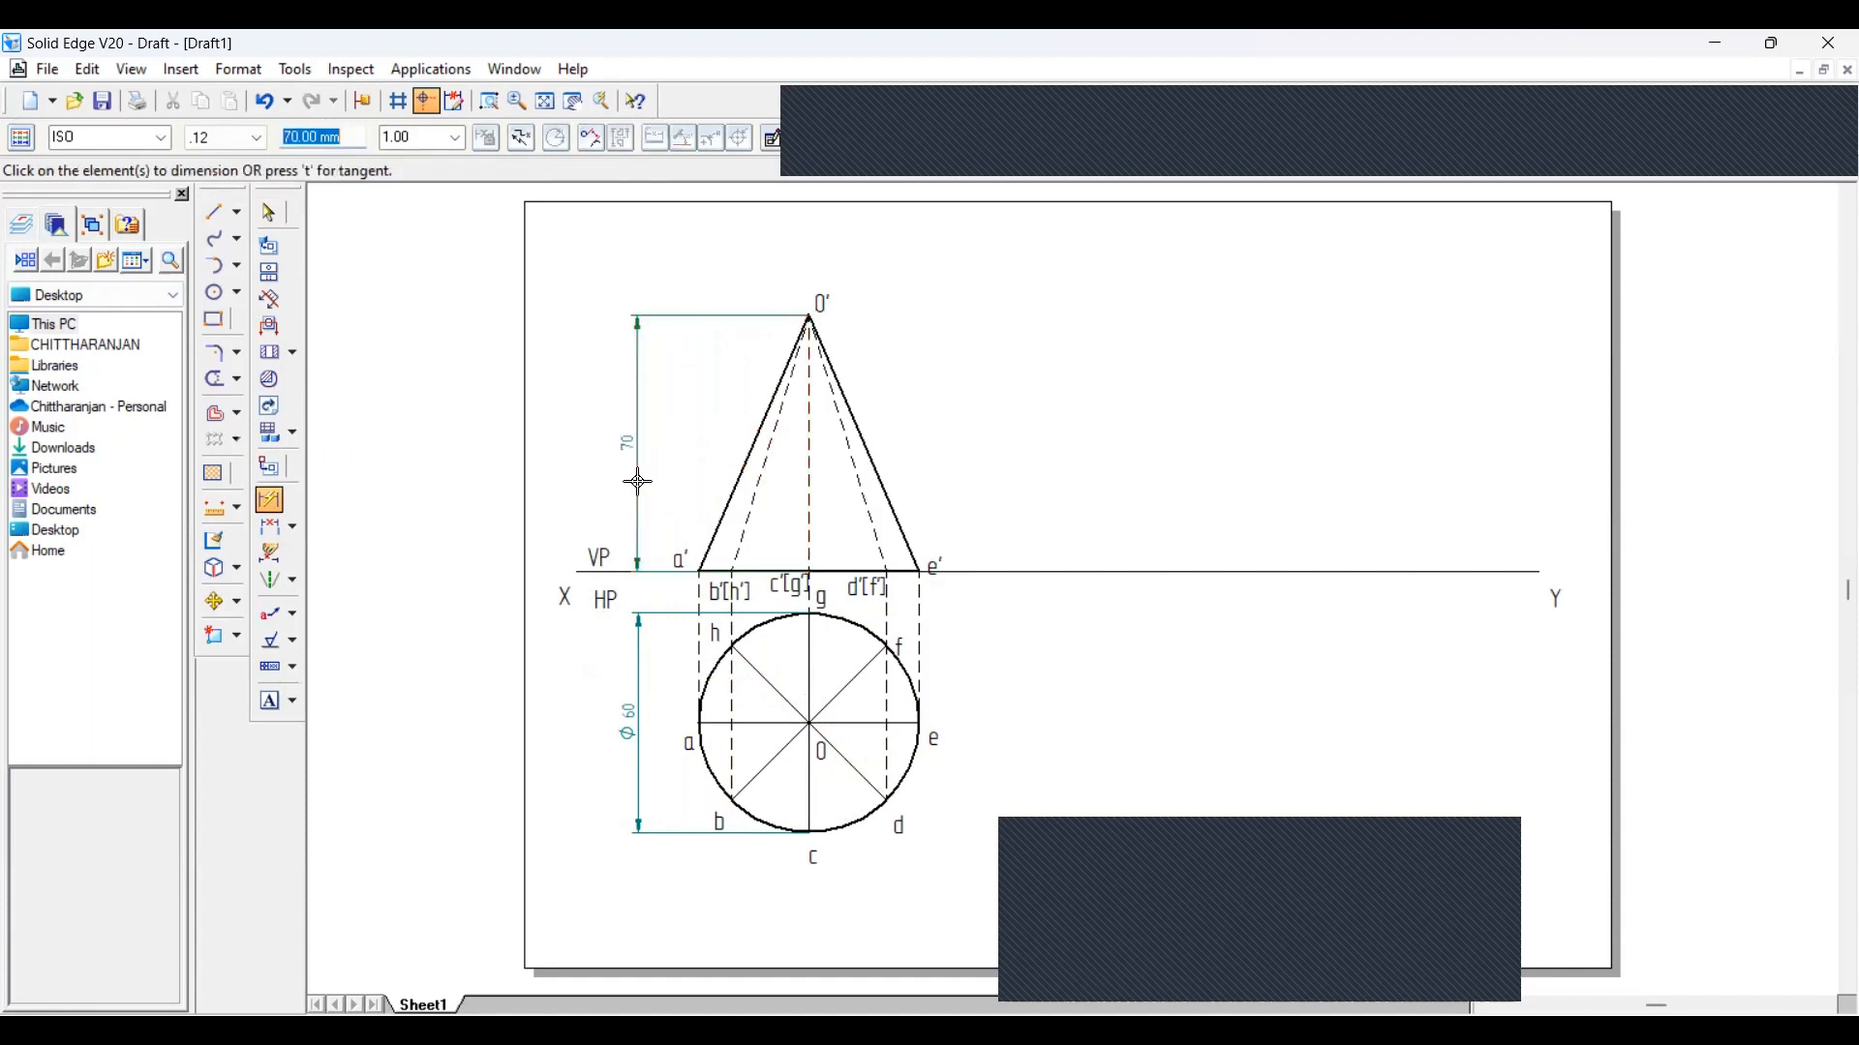
{"action": "left_click", "coordinate": [270, 212]}
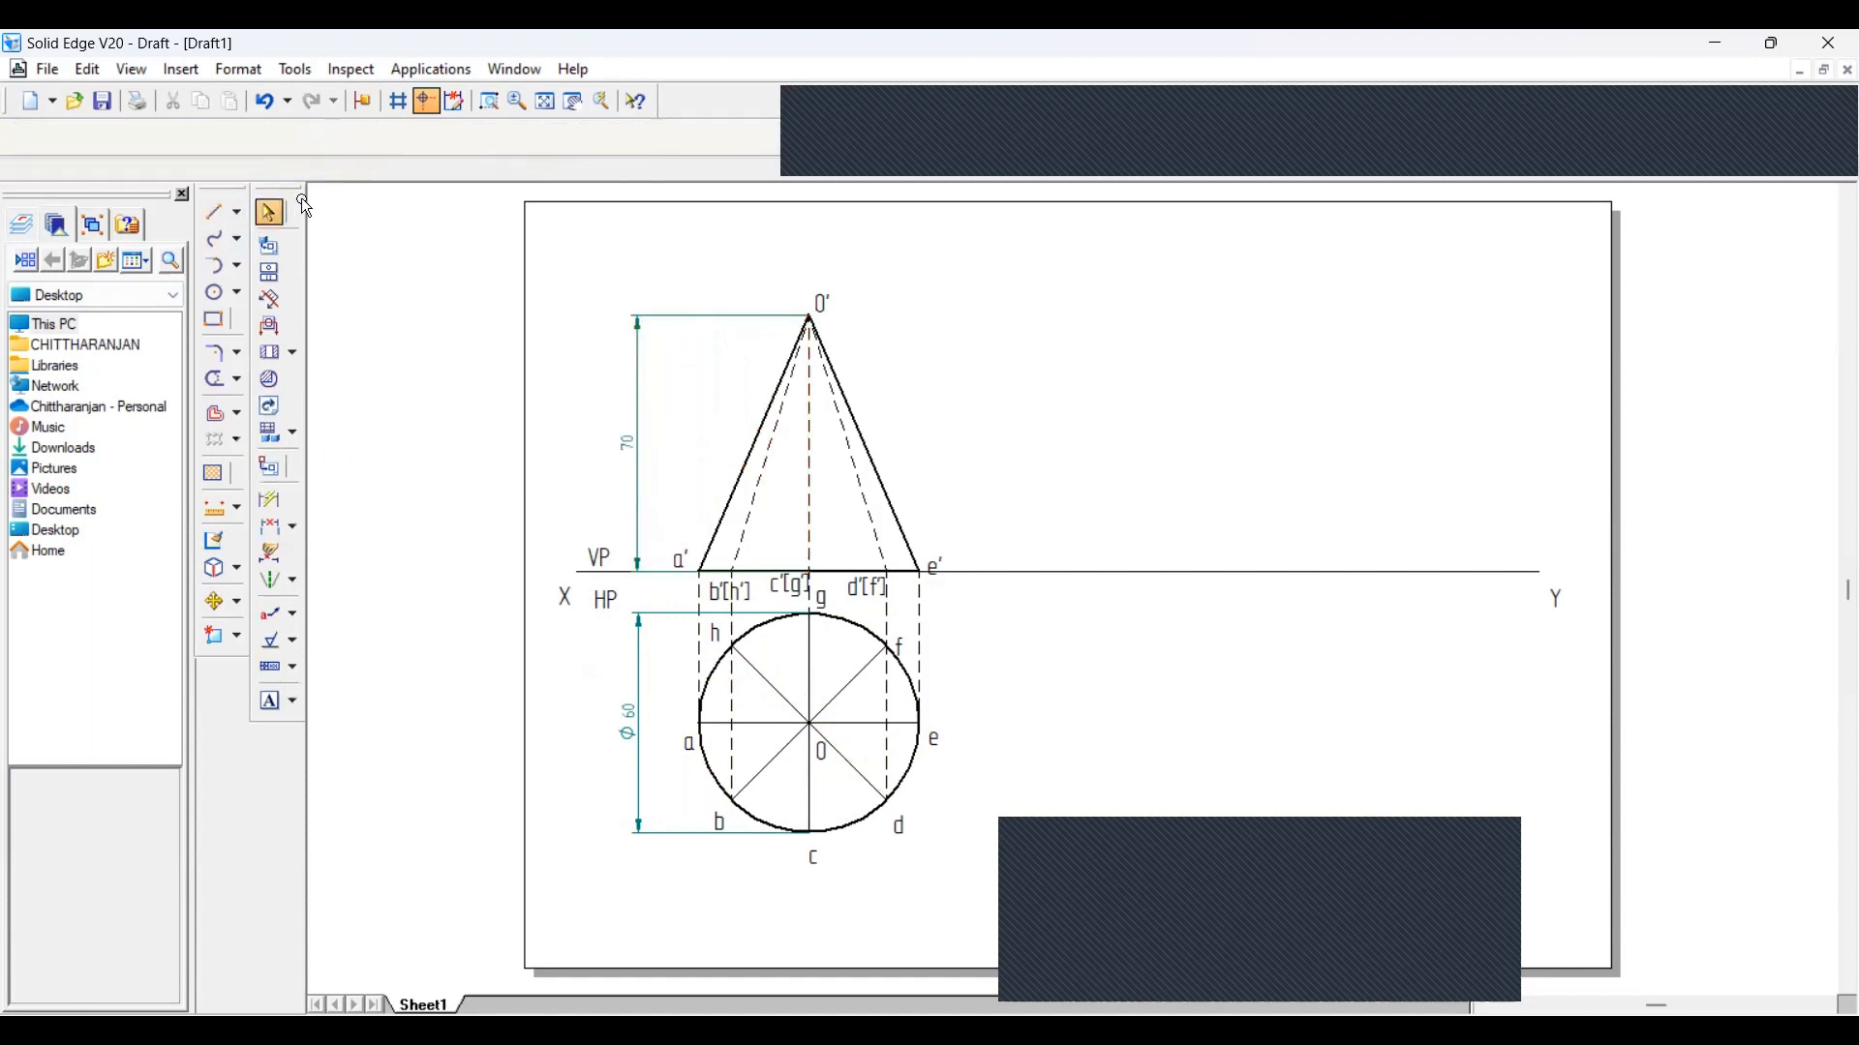
Examine the completed reference drawing Draft1.dft and return to the working drawing Draft1
{"action": "left_click", "coordinate": [515, 69]}
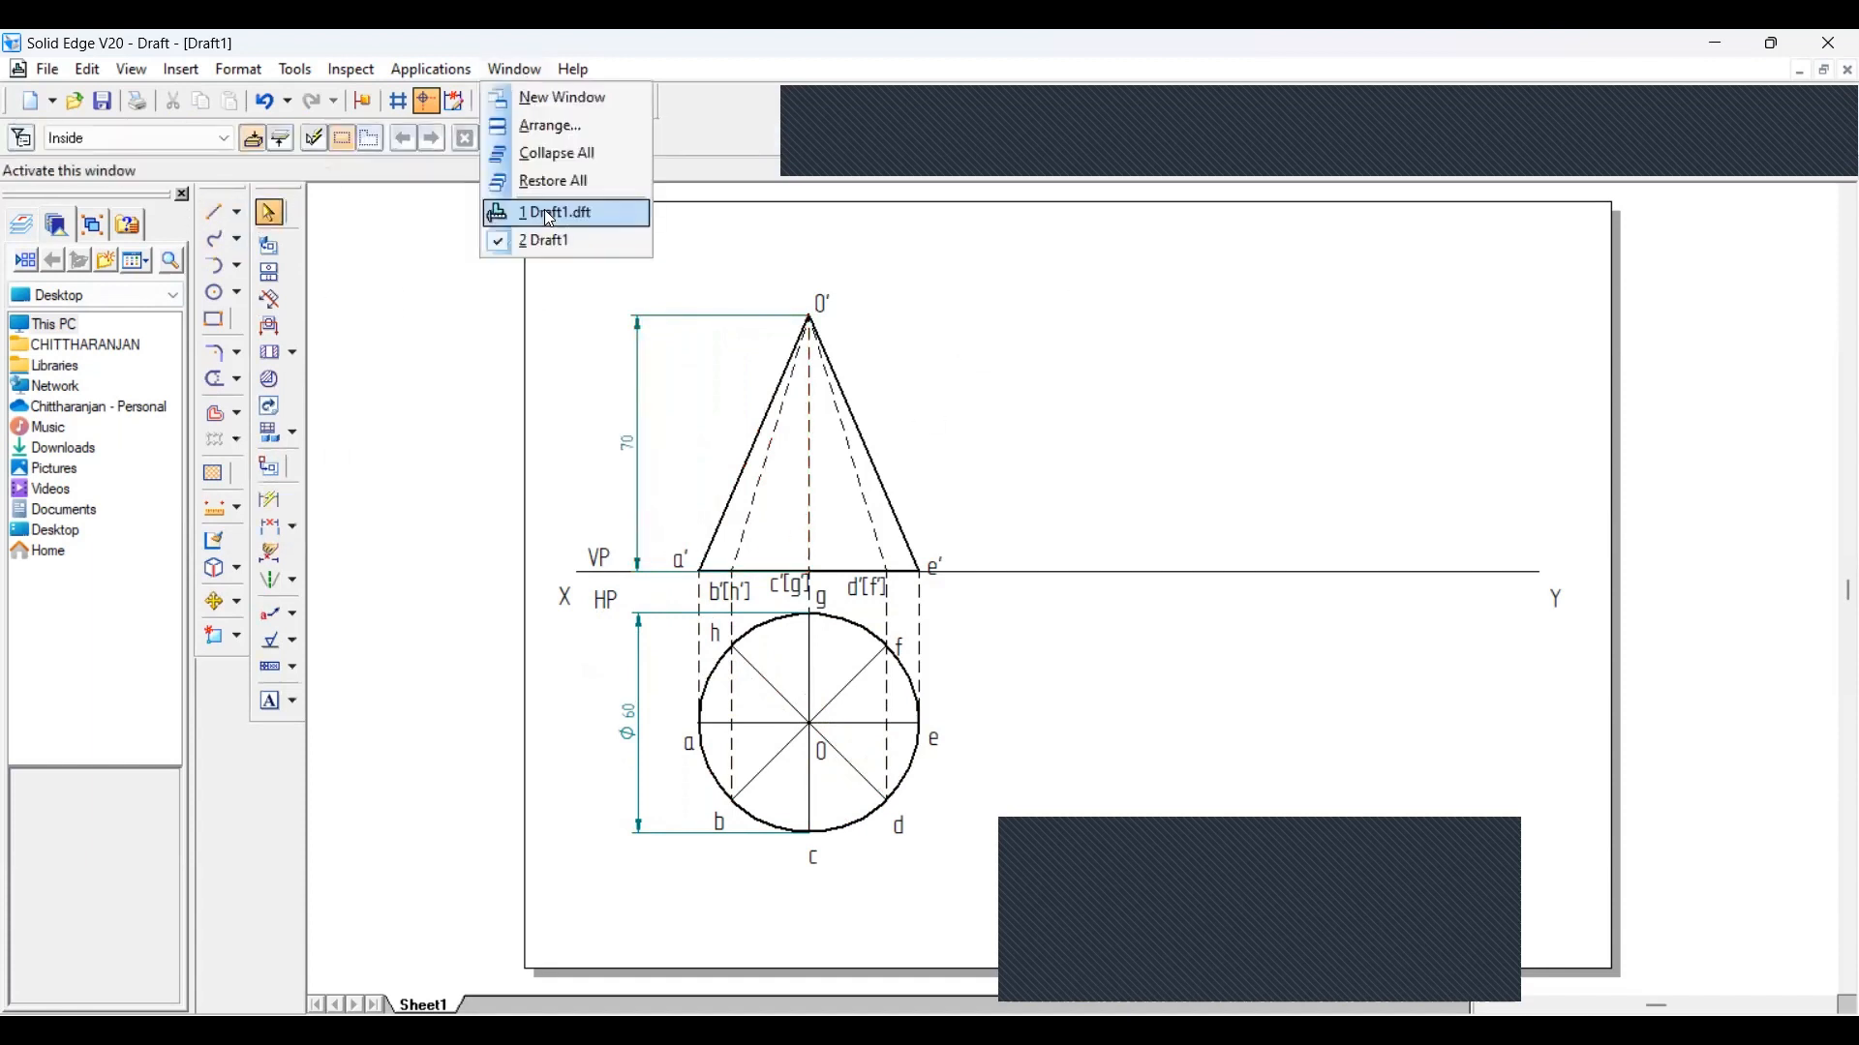
{"action": "left_click", "coordinate": [544, 209]}
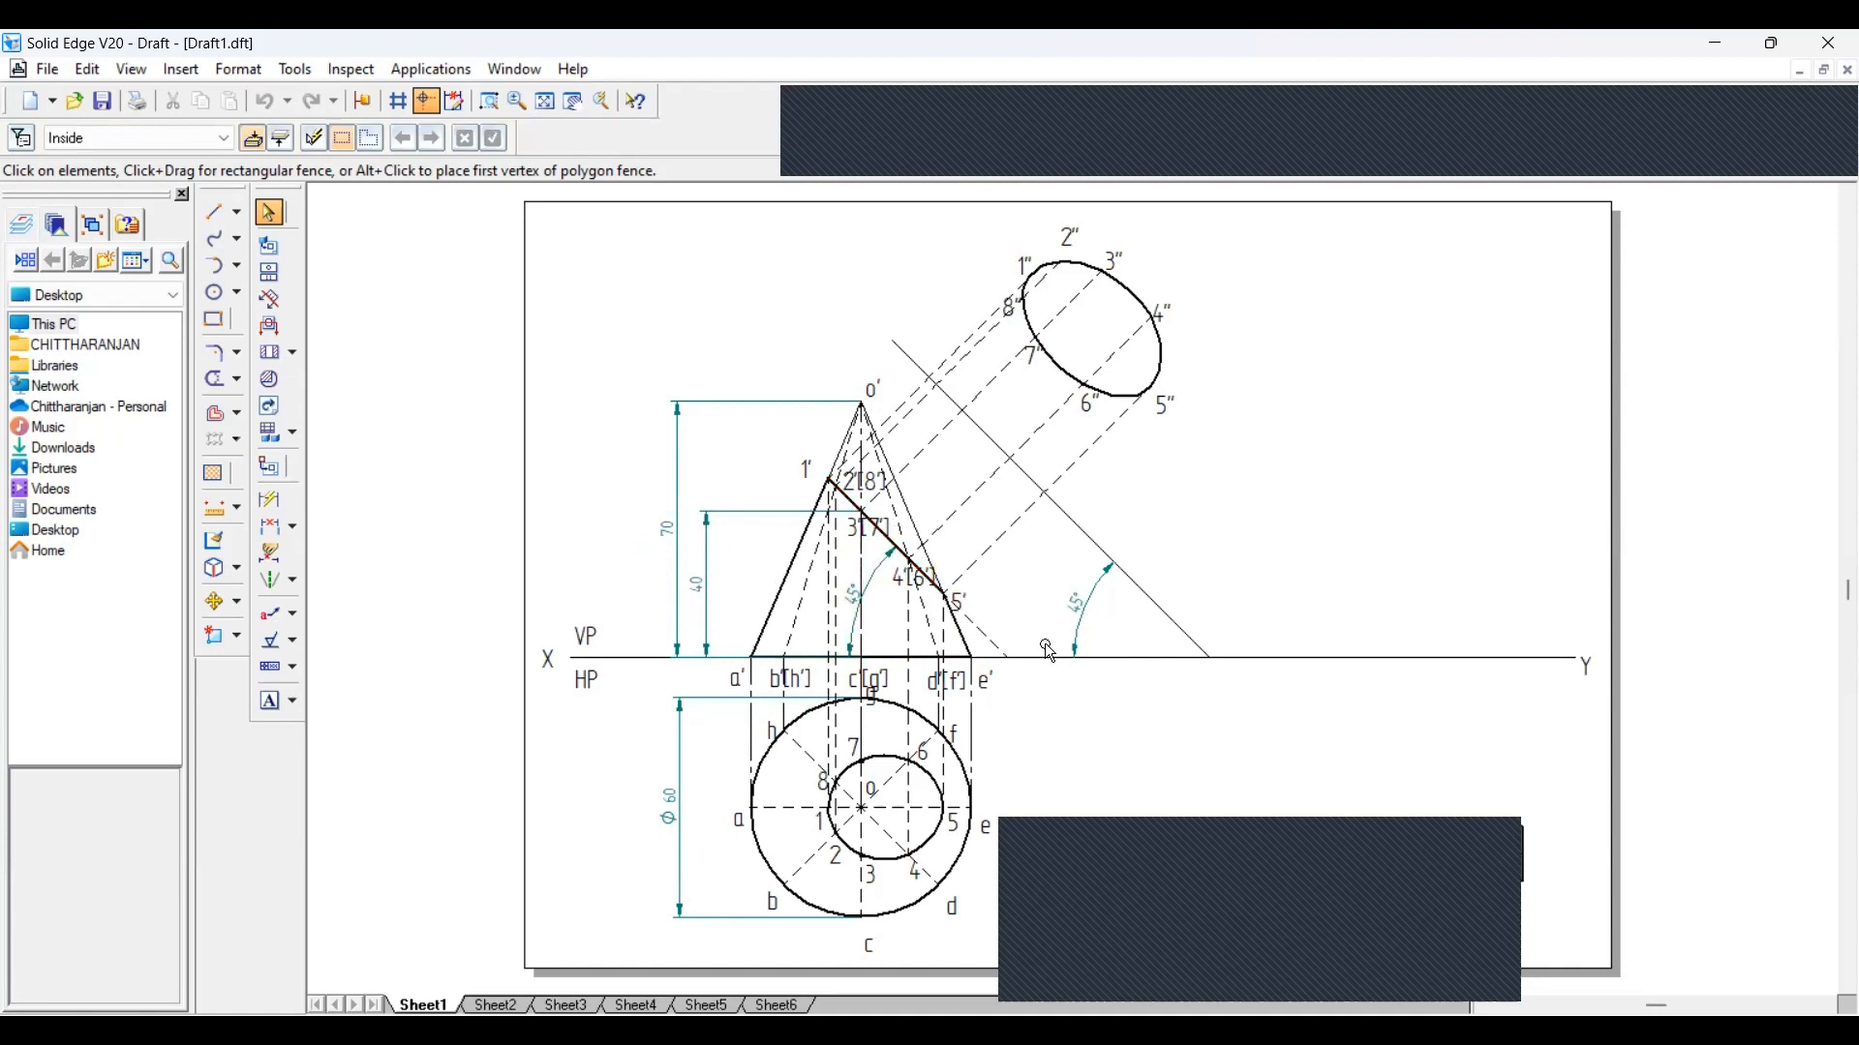
{"action": "left_click", "coordinate": [514, 70]}
{"action": "left_click", "coordinate": [552, 241]}
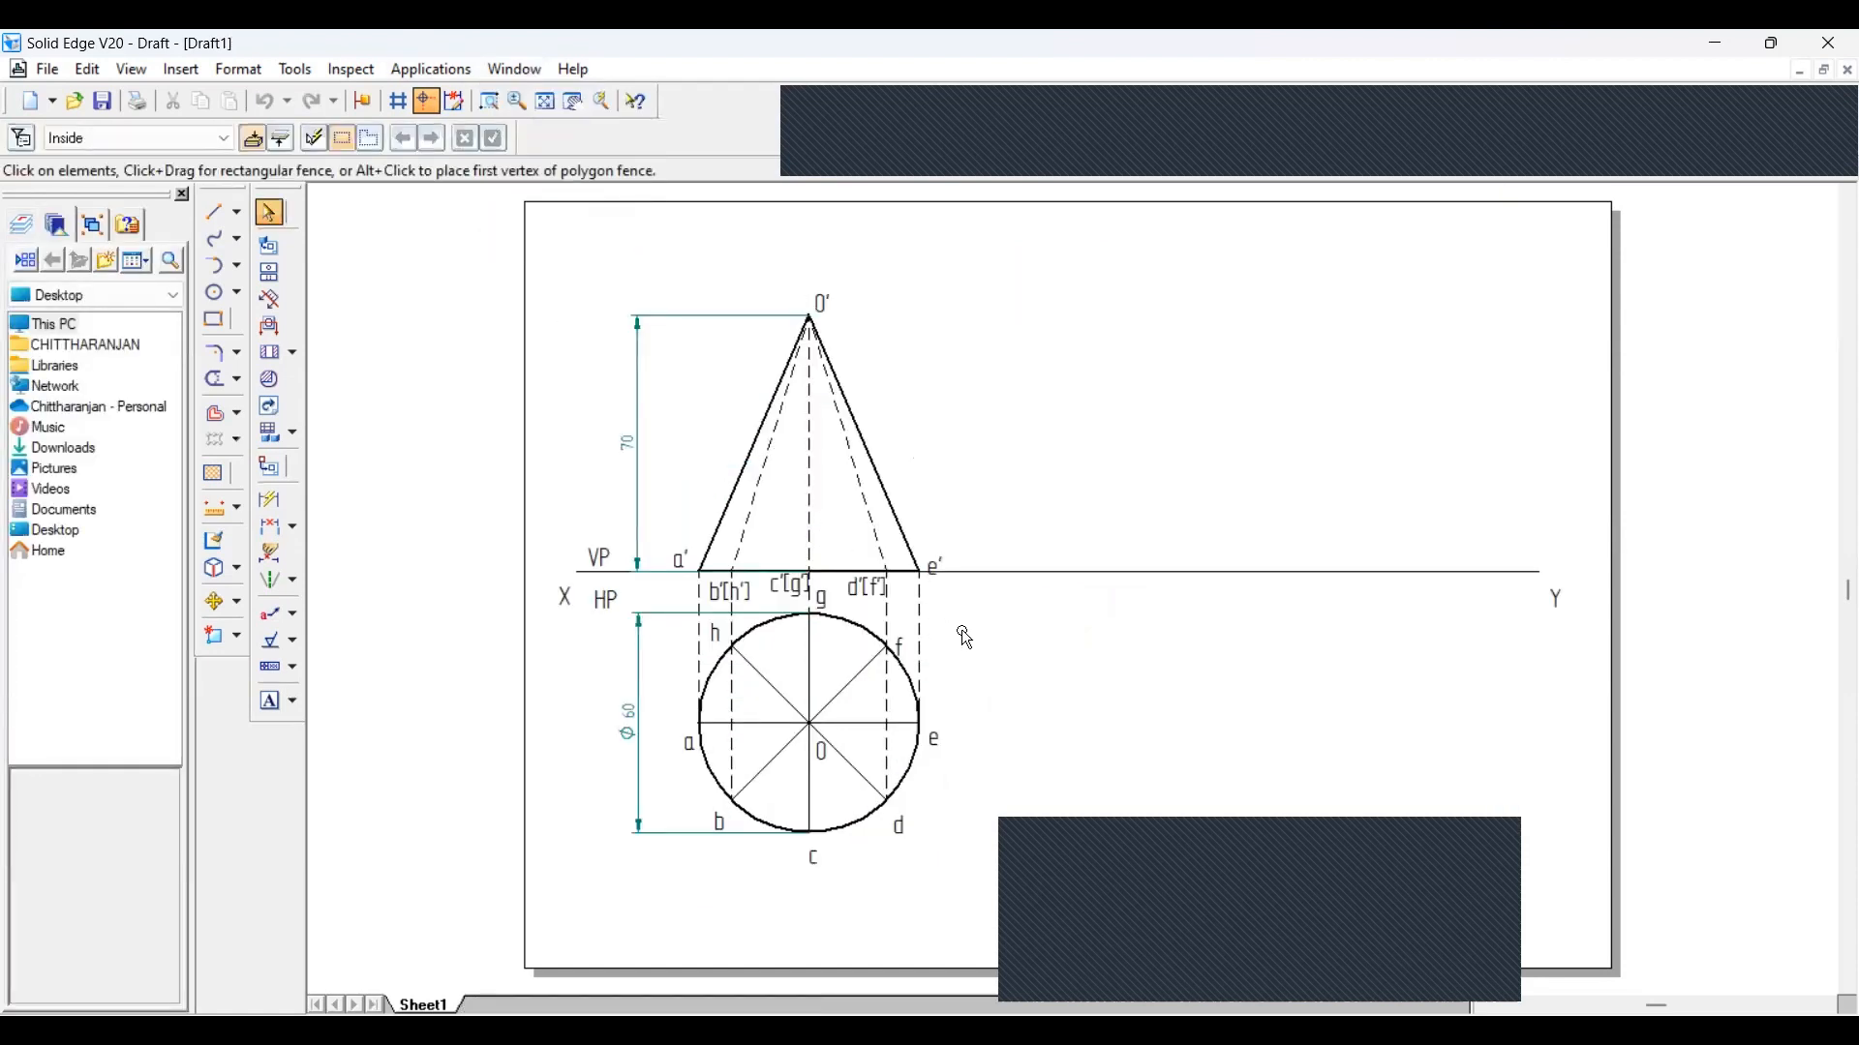
Draw a dashed 40 mm line at 90 degrees up the cone's axis from c'[g'] on the reference line
{"action": "left_click", "coordinate": [217, 212]}
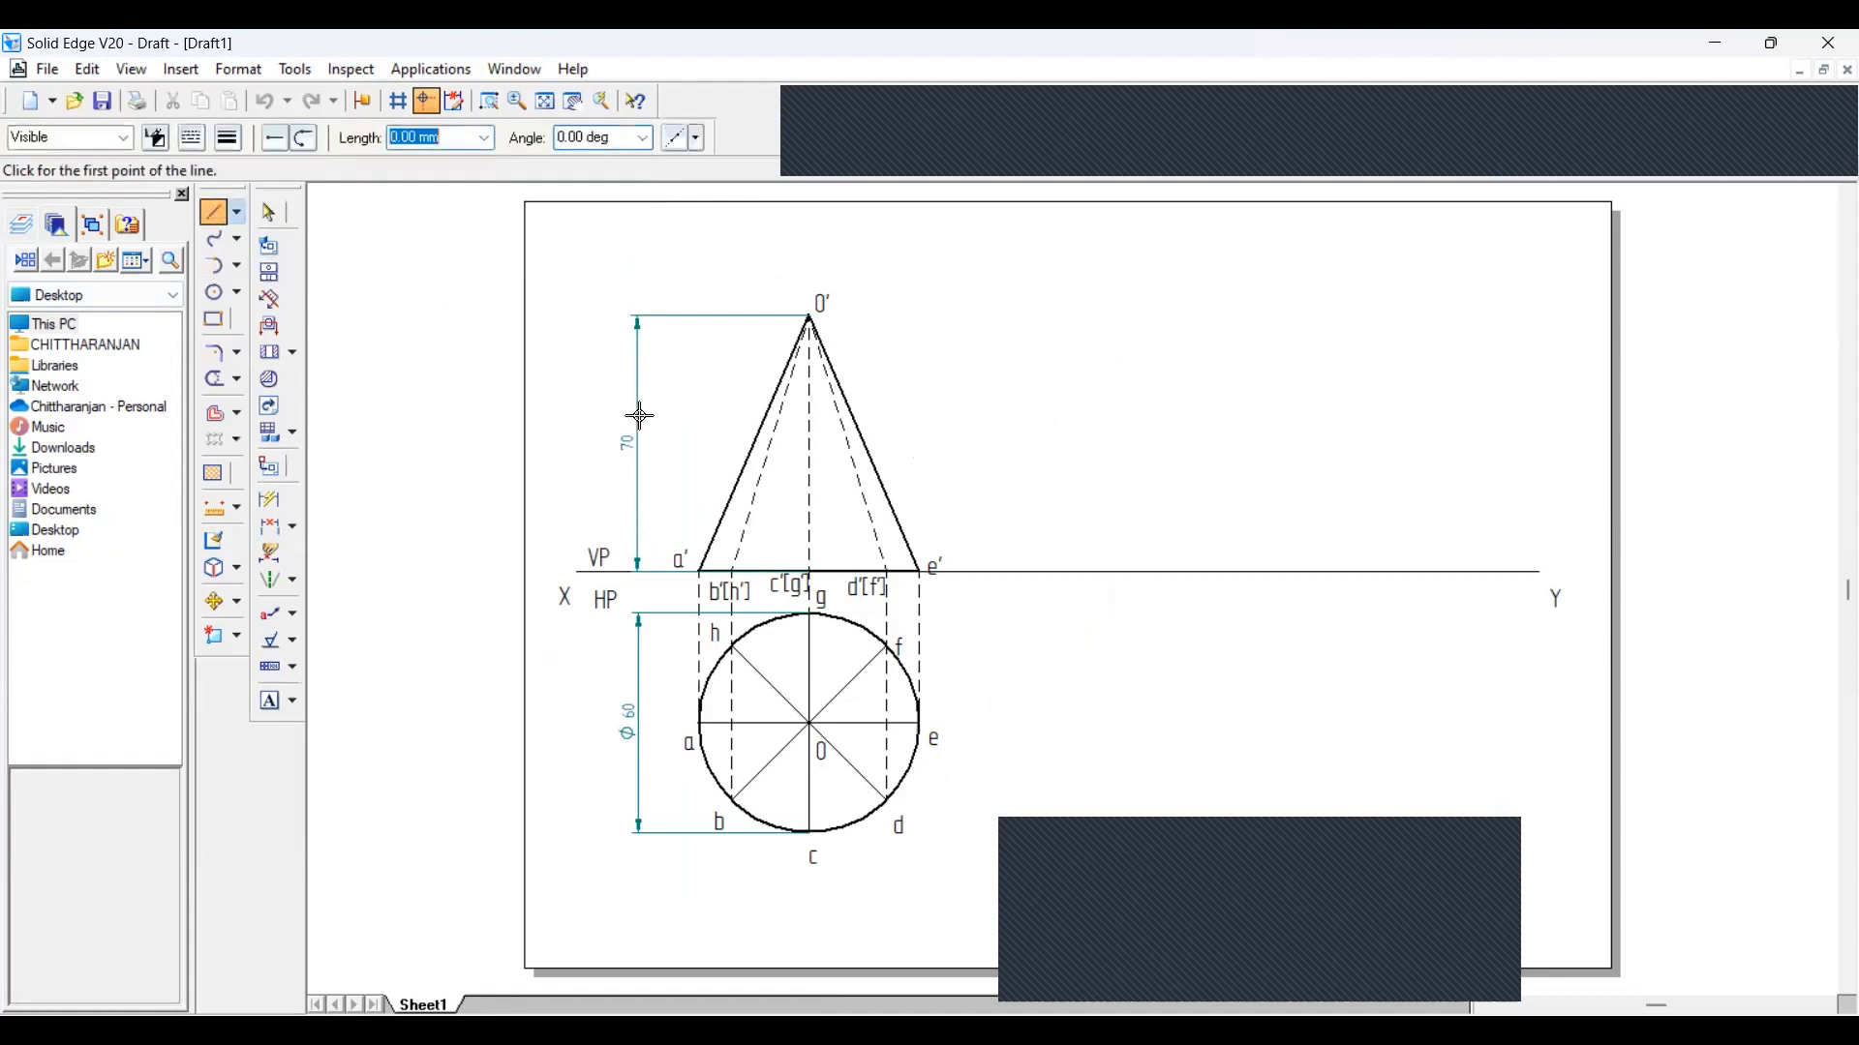
{"action": "left_click", "coordinate": [228, 138]}
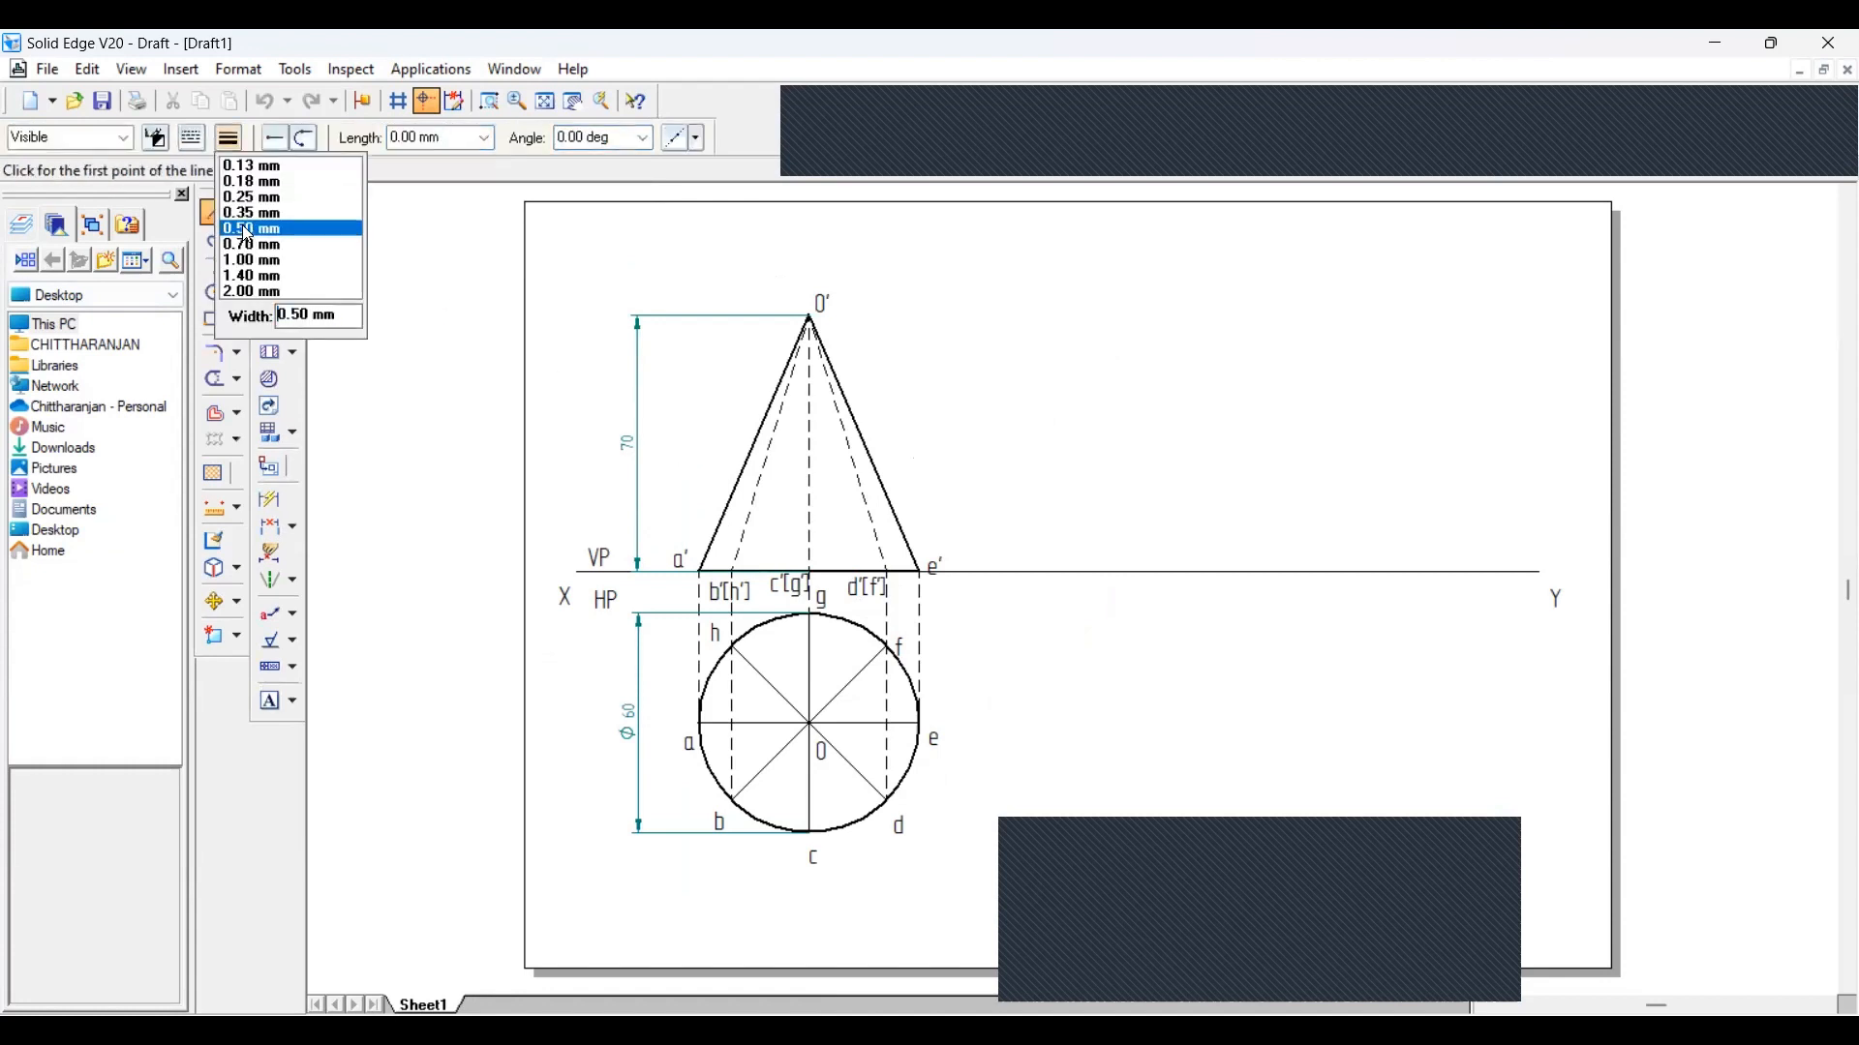
{"action": "left_click", "coordinate": [207, 116]}
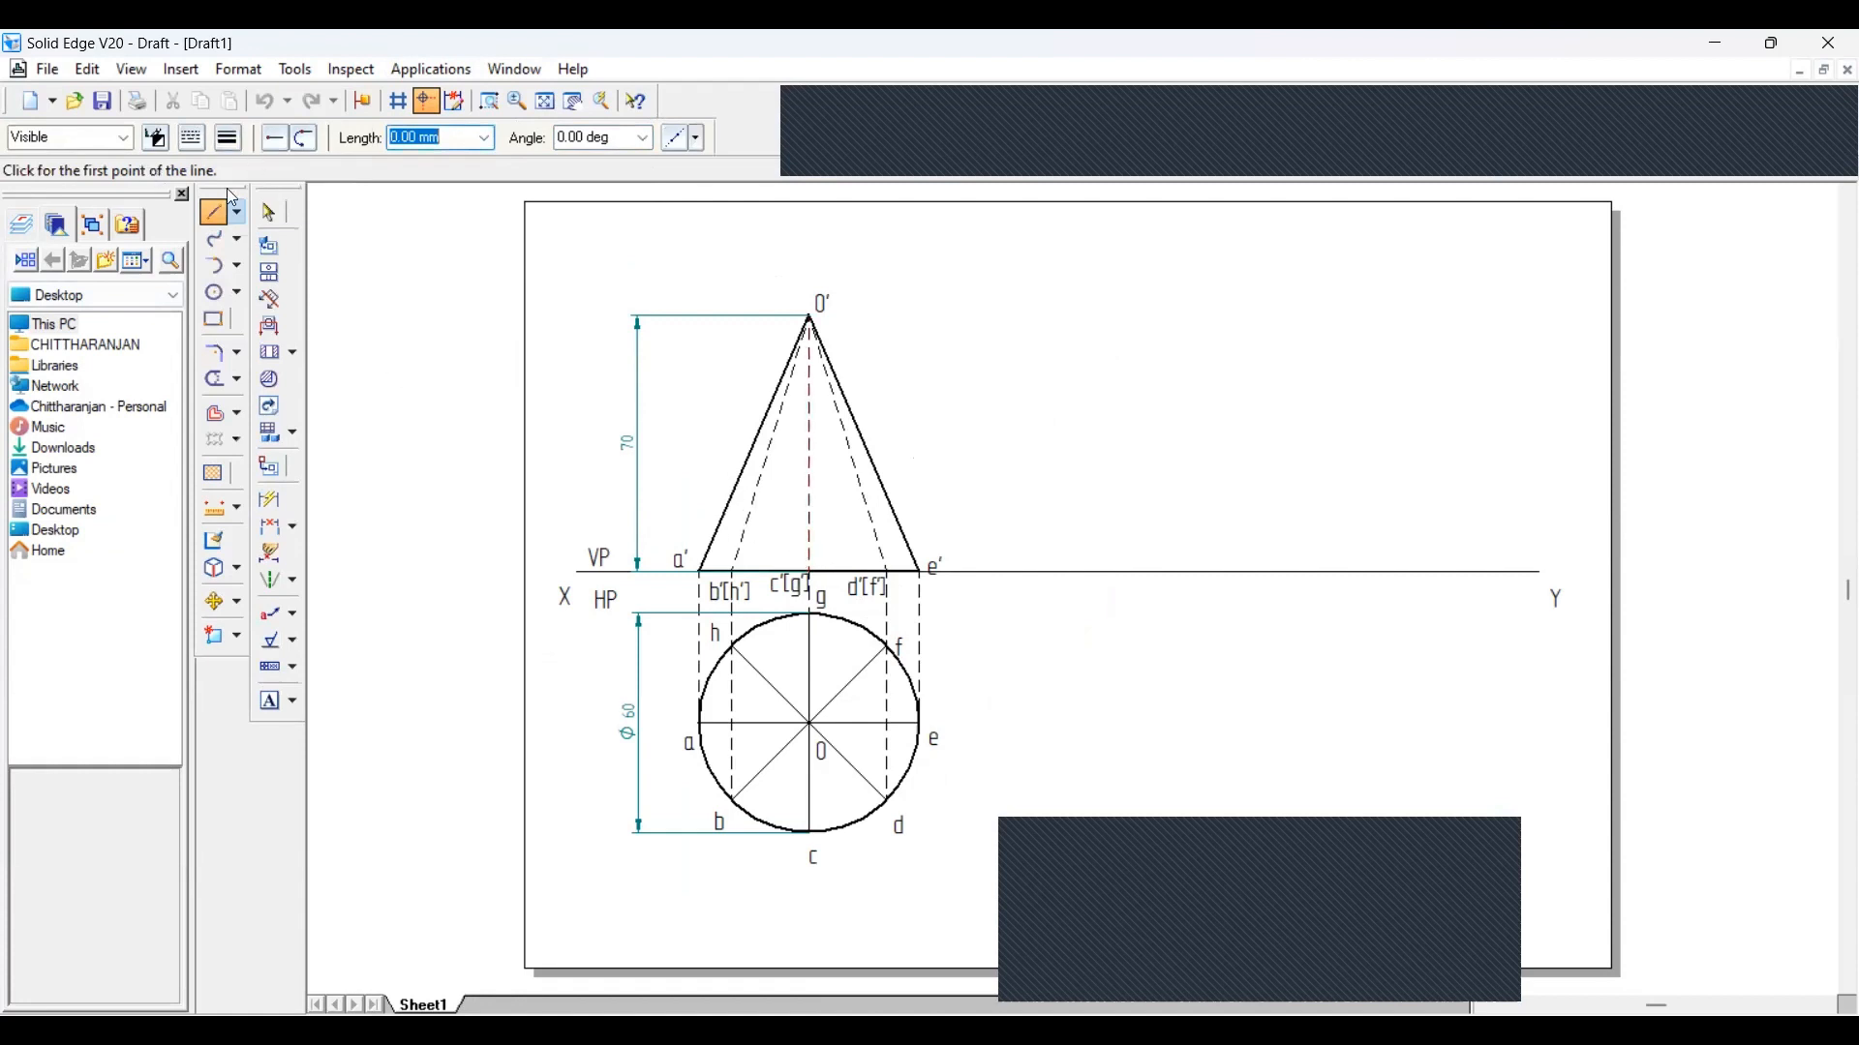
{"action": "left_click", "coordinate": [192, 138]}
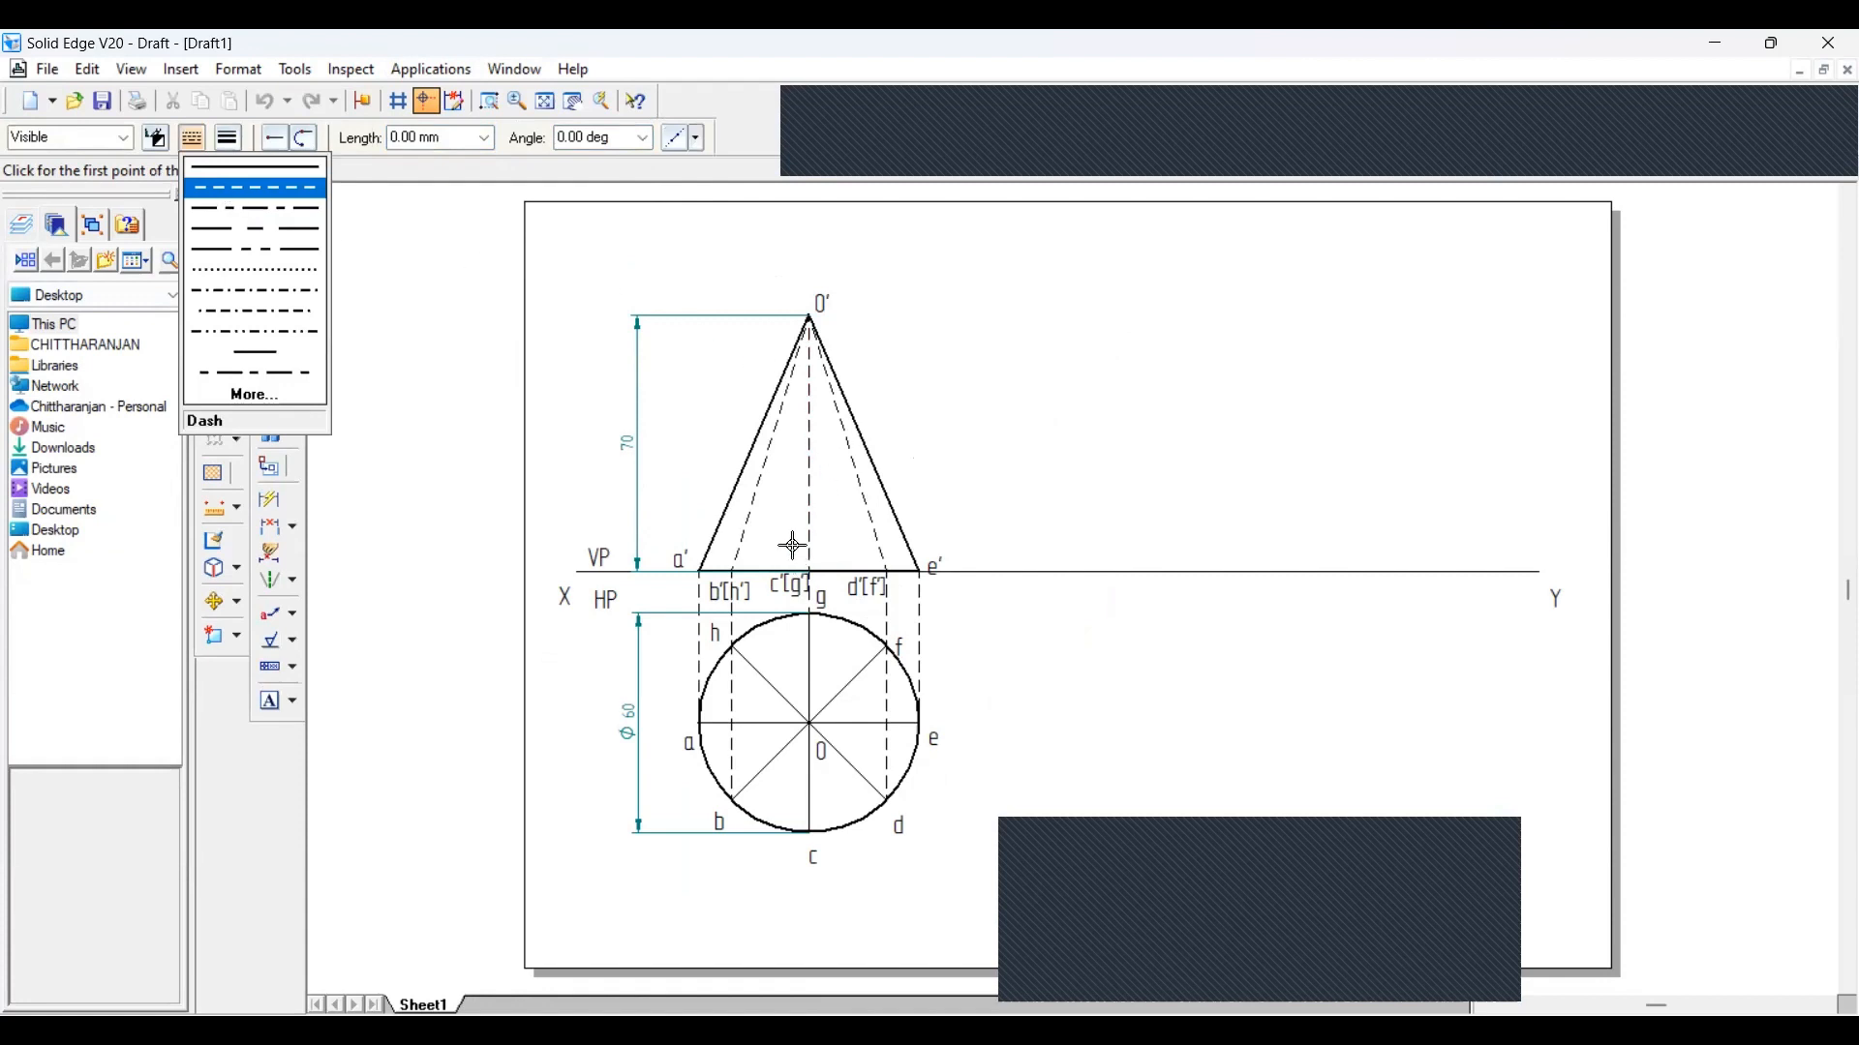
{"action": "left_click", "coordinate": [308, 198]}
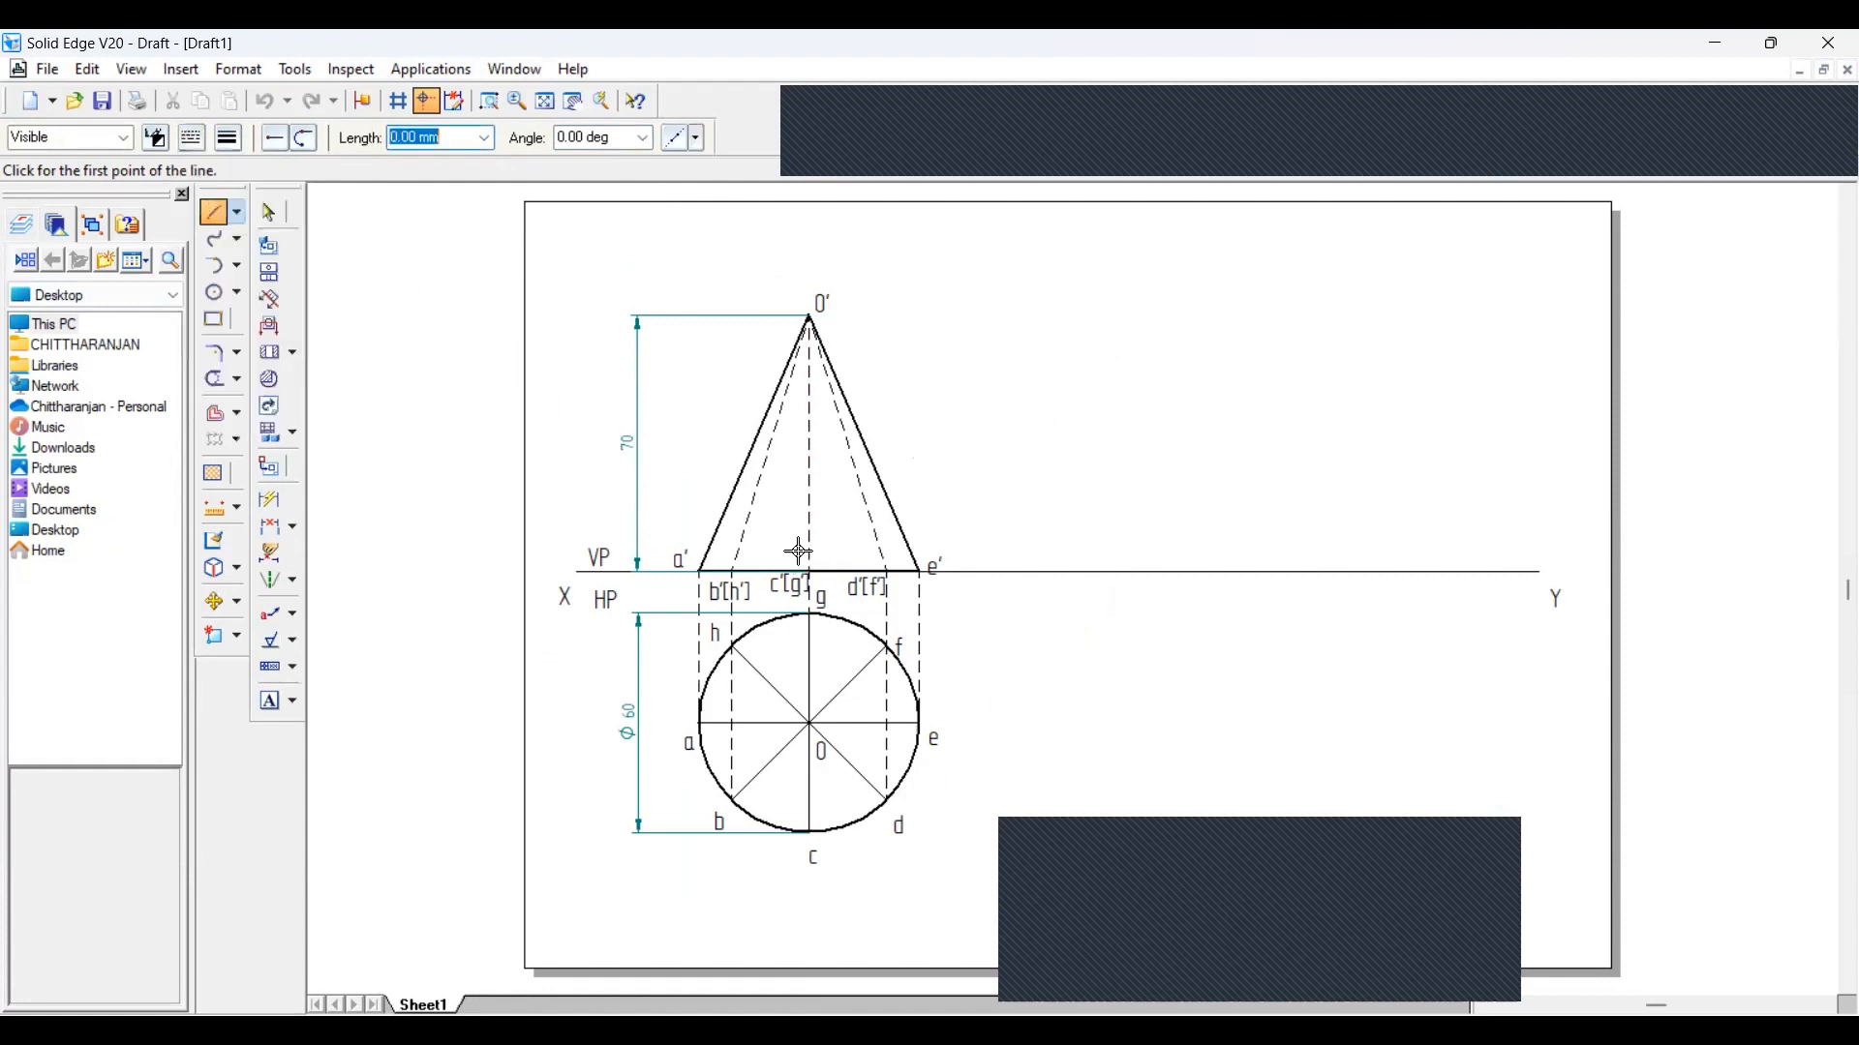
{"action": "left_click", "coordinate": [811, 571]}
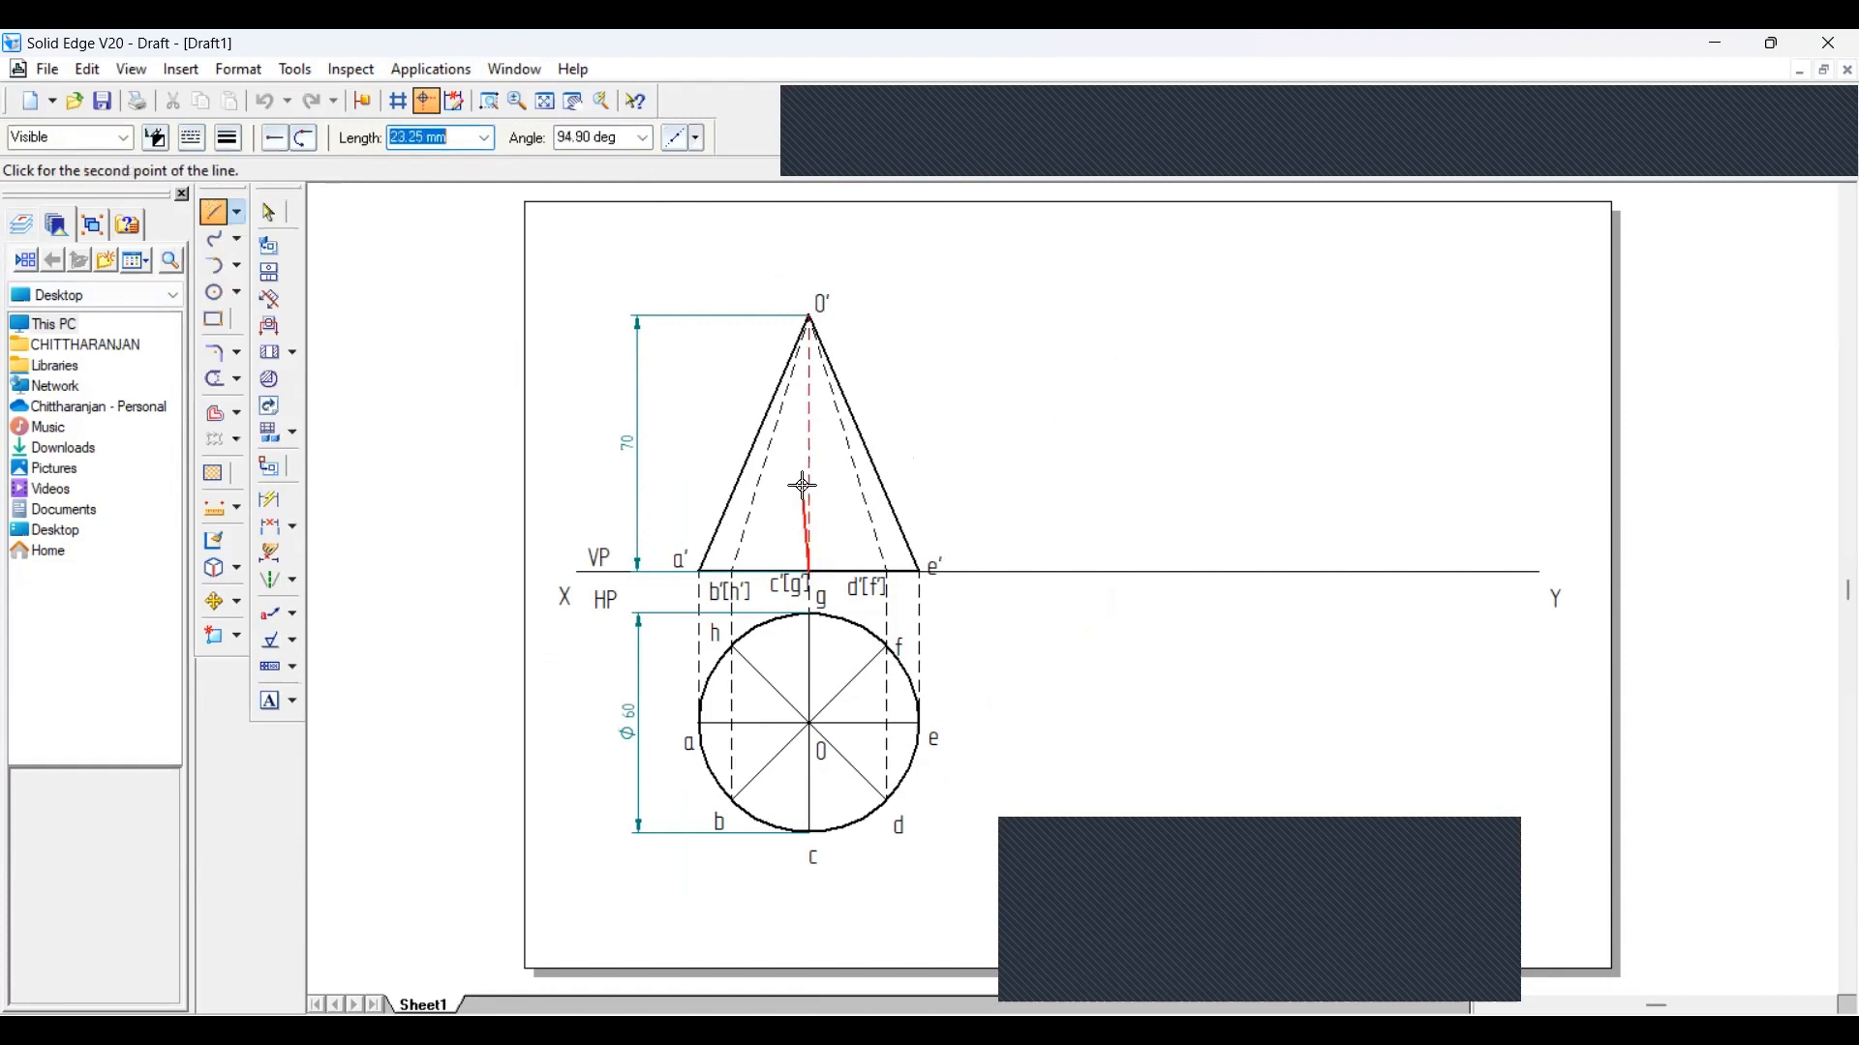
{"action": "type", "text": "4"}
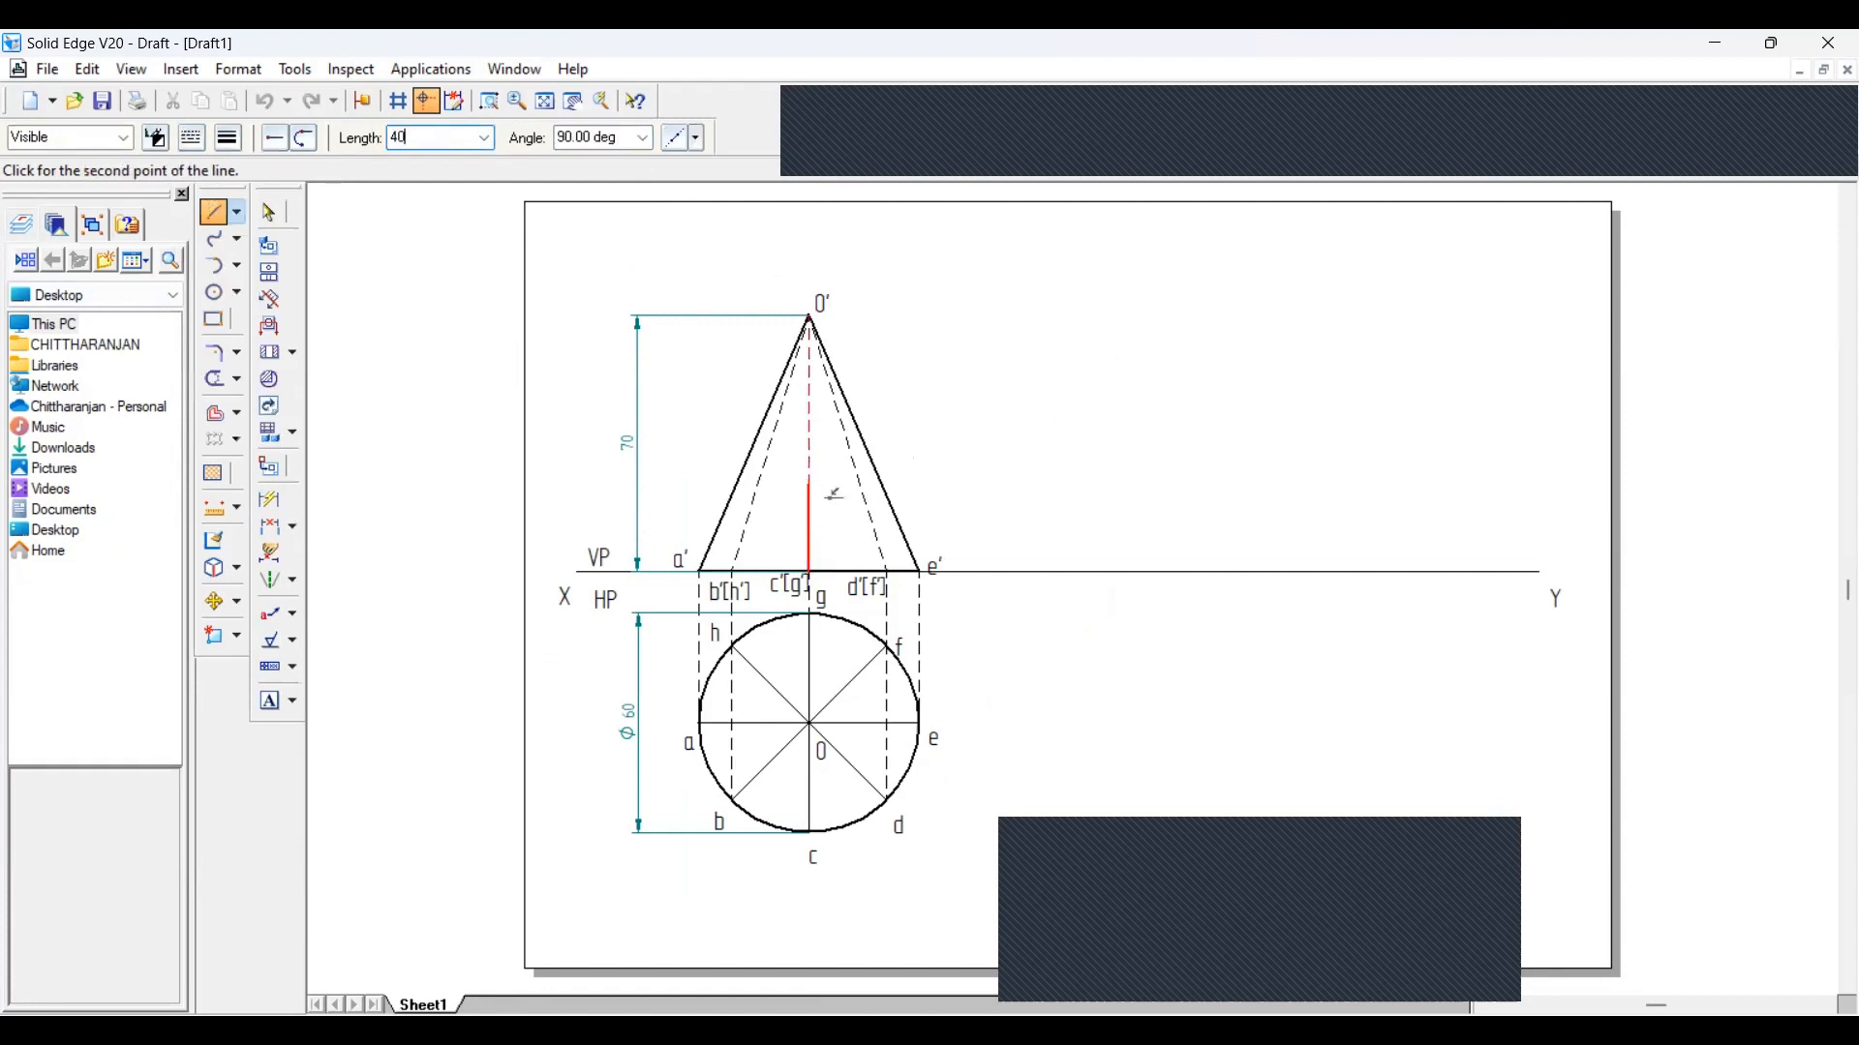
{"action": "type", "text": "0"}
{"action": "key", "text": "Tab"}
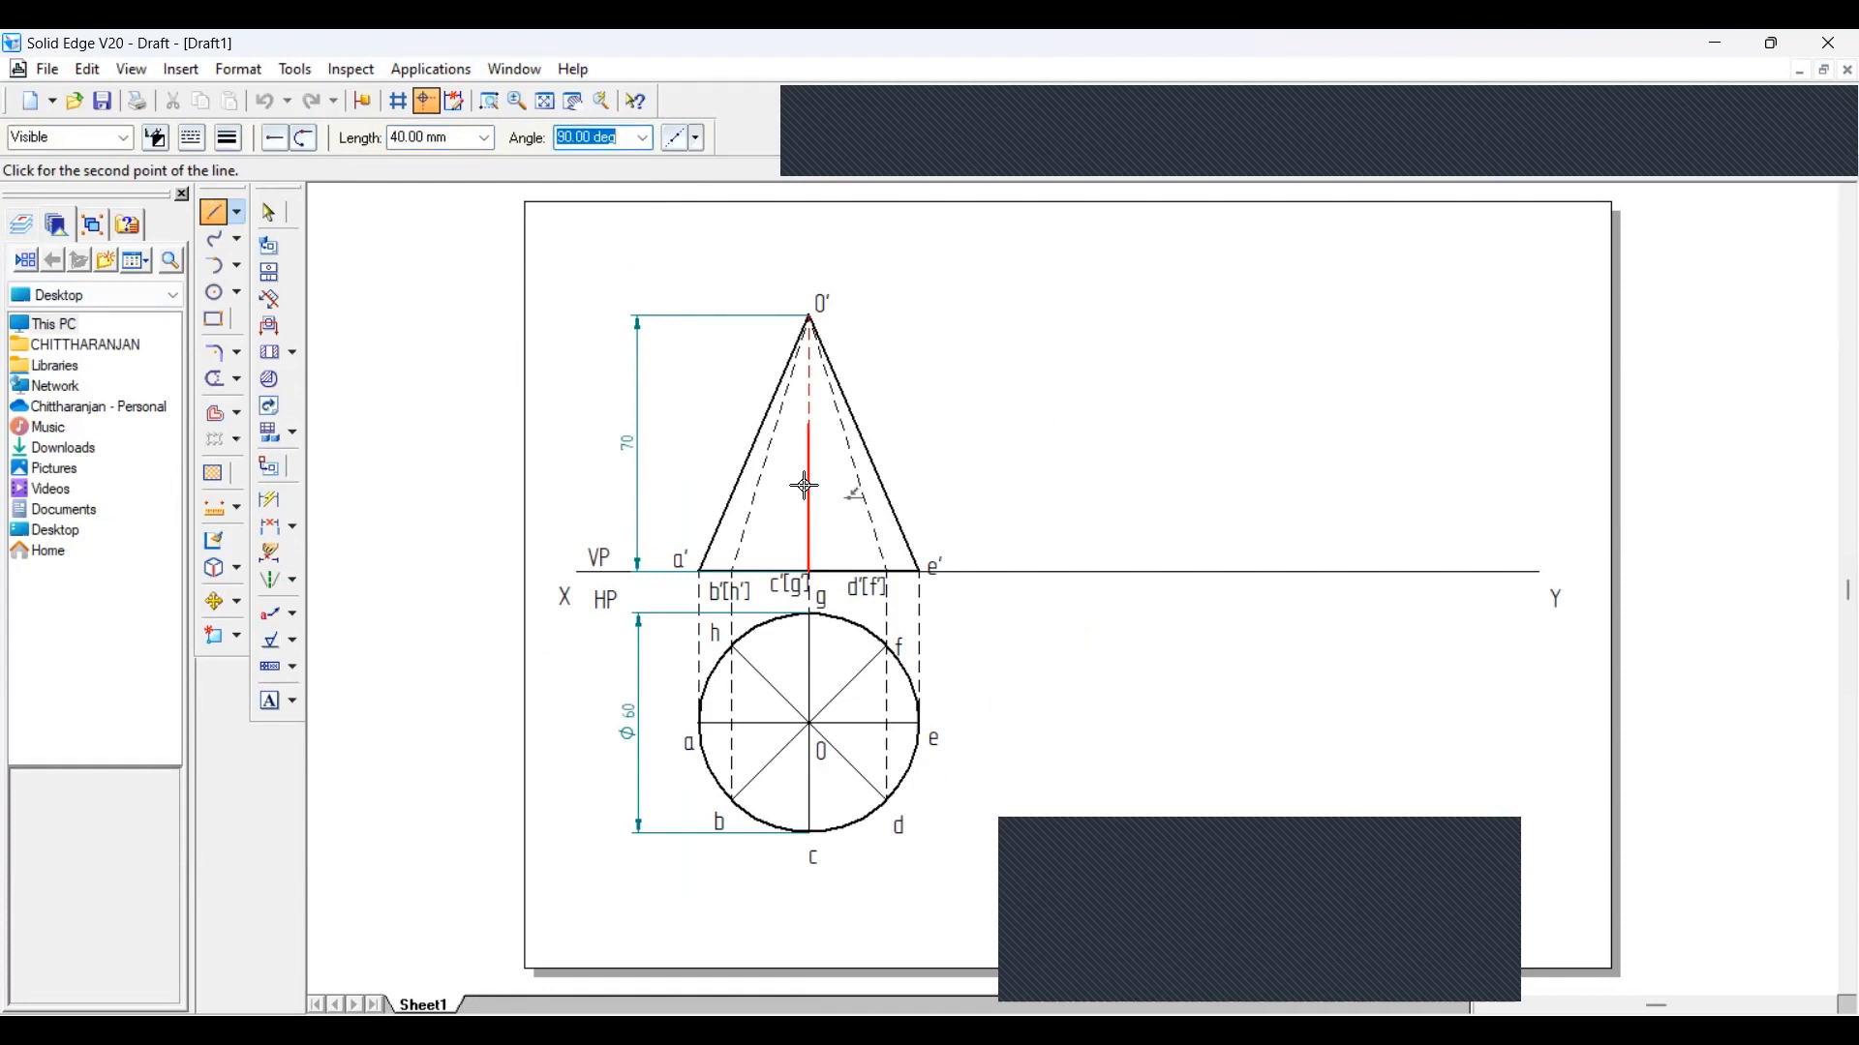
{"action": "left_click", "coordinate": [803, 485]}
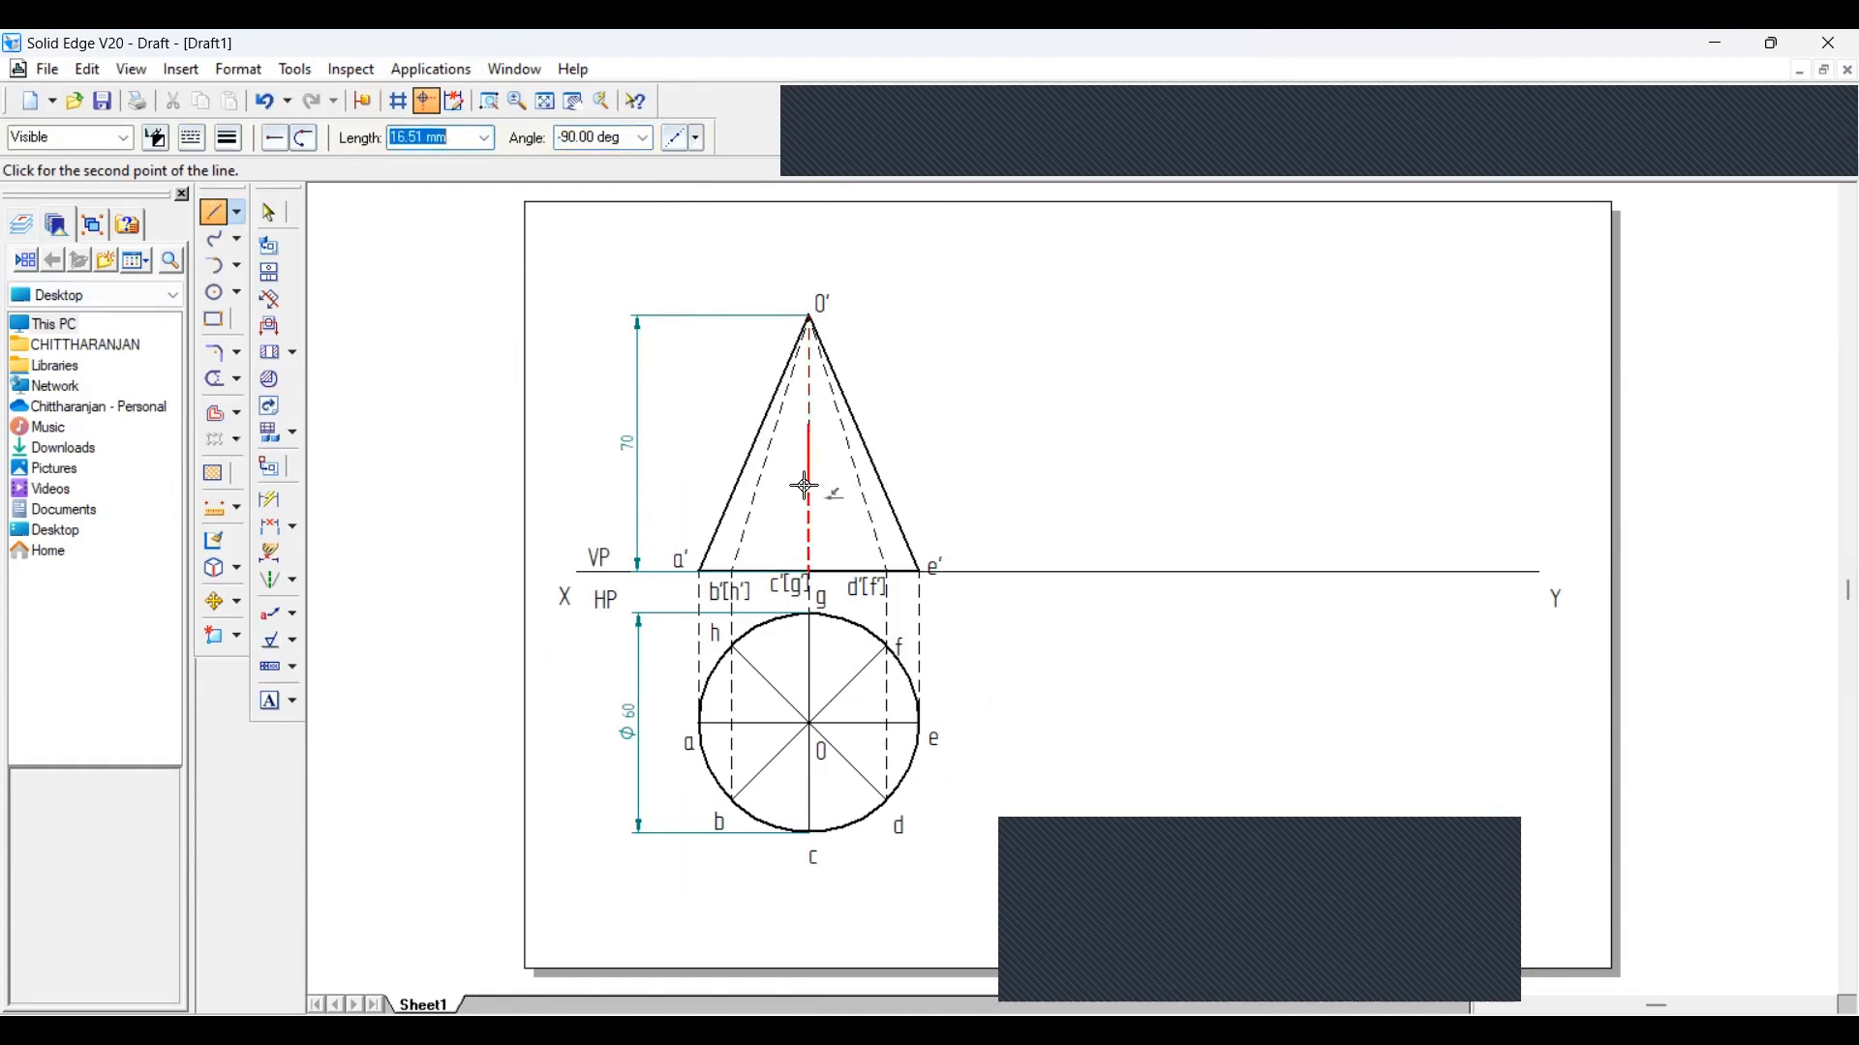
Draw a dashed line at -45 degrees from the top of the 40 mm axis line down to the XY reference line
{"action": "right_click", "coordinate": [693, 388]}
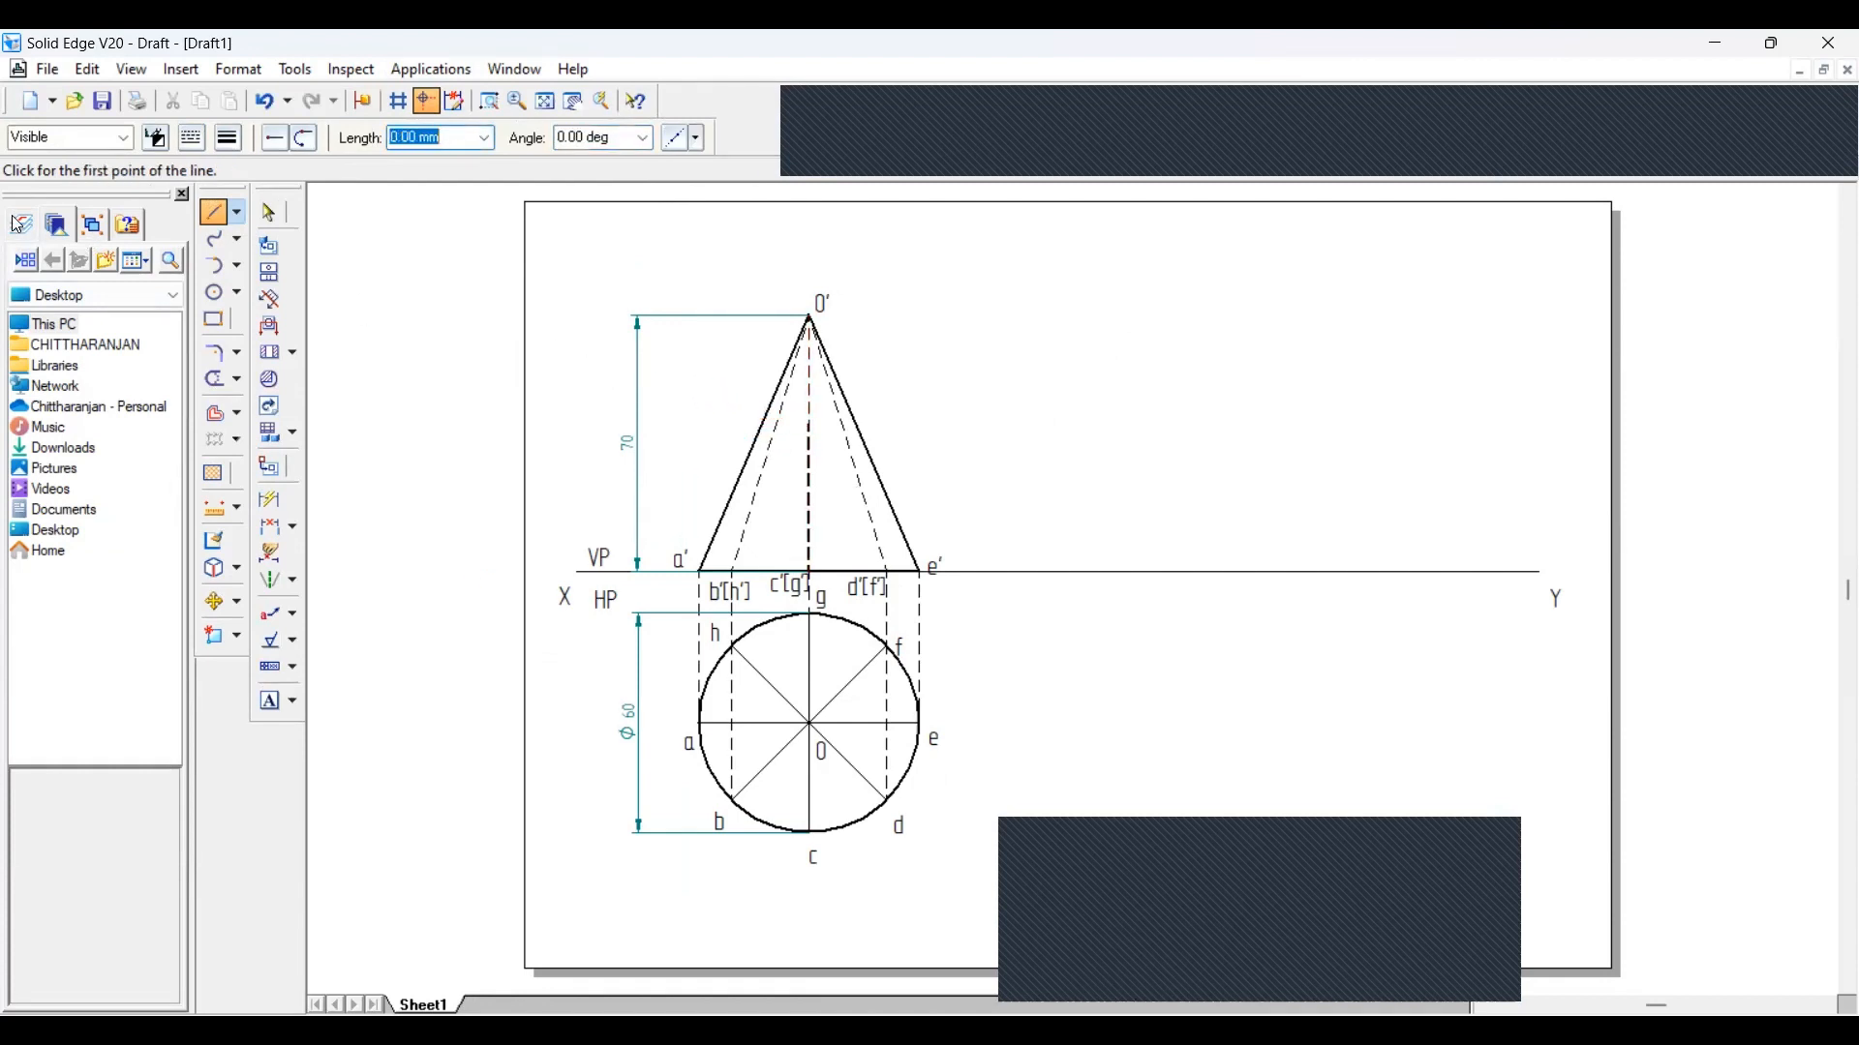
{"action": "left_click", "coordinate": [211, 210]}
{"action": "left_click", "coordinate": [810, 426]}
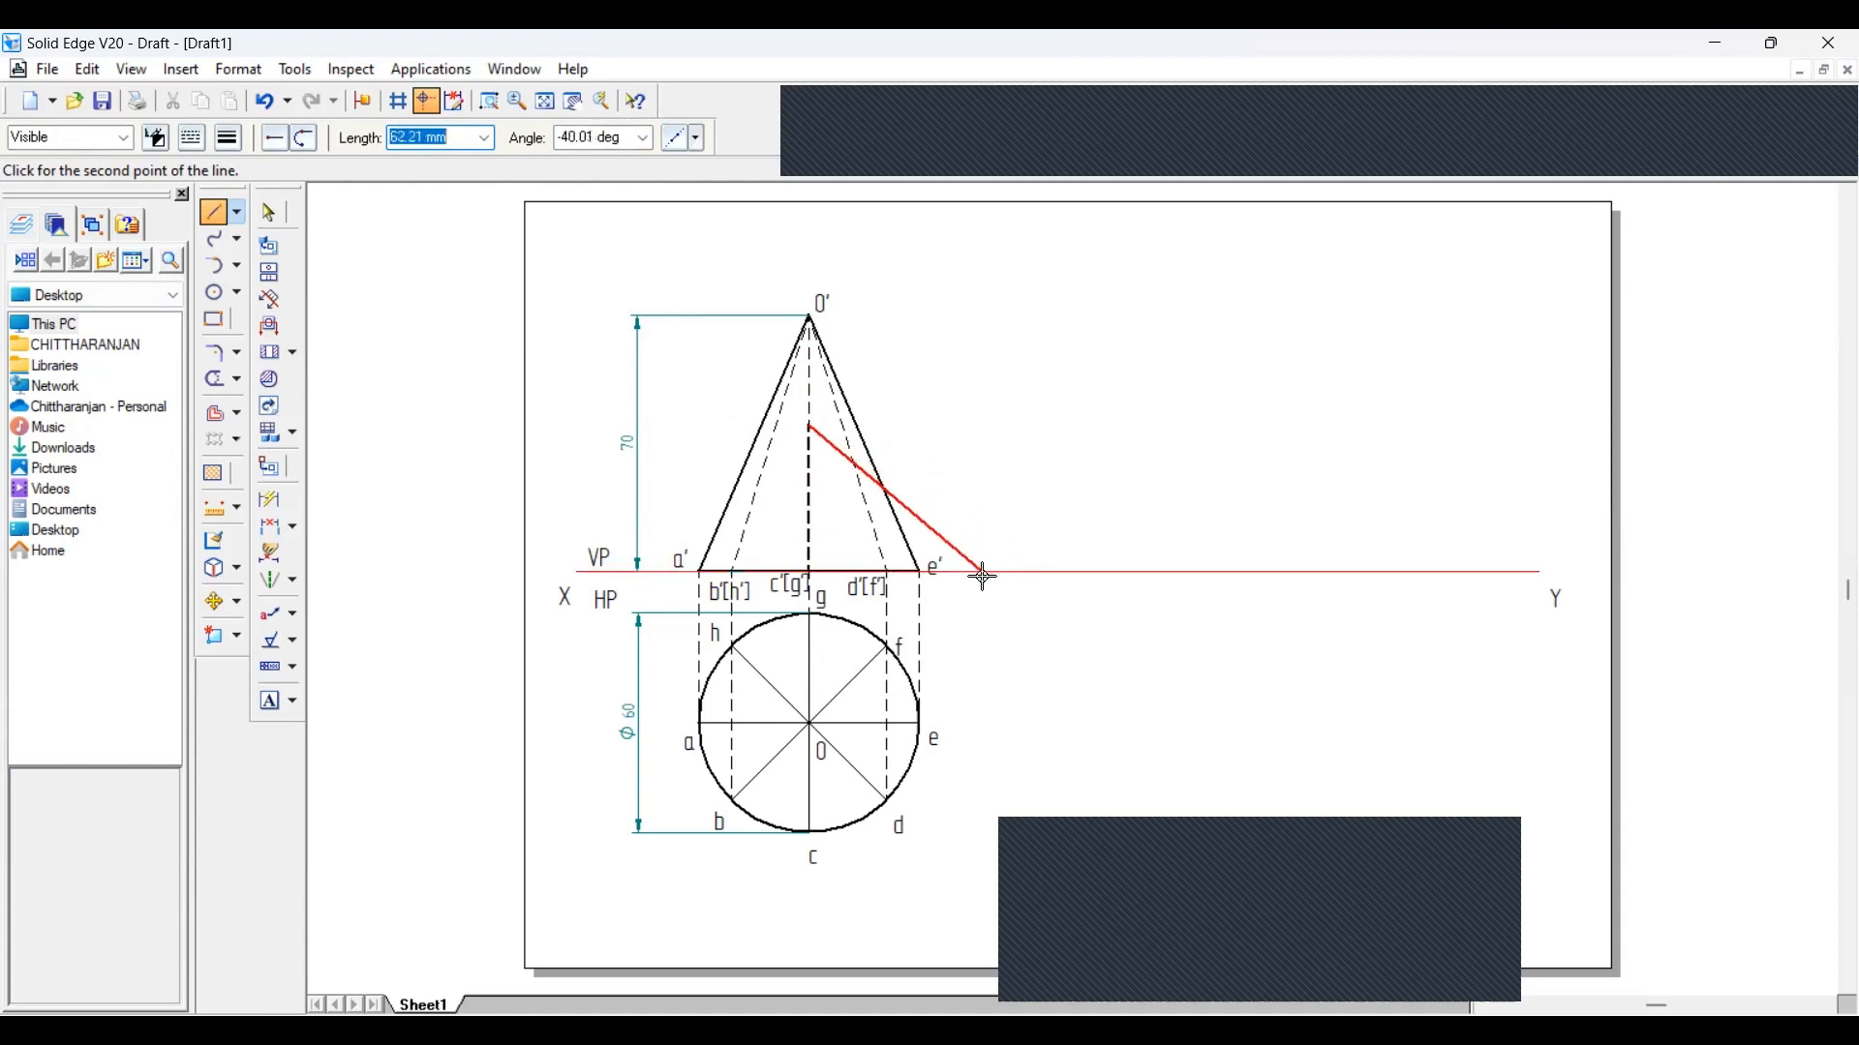
{"action": "left_click", "coordinate": [581, 141]}
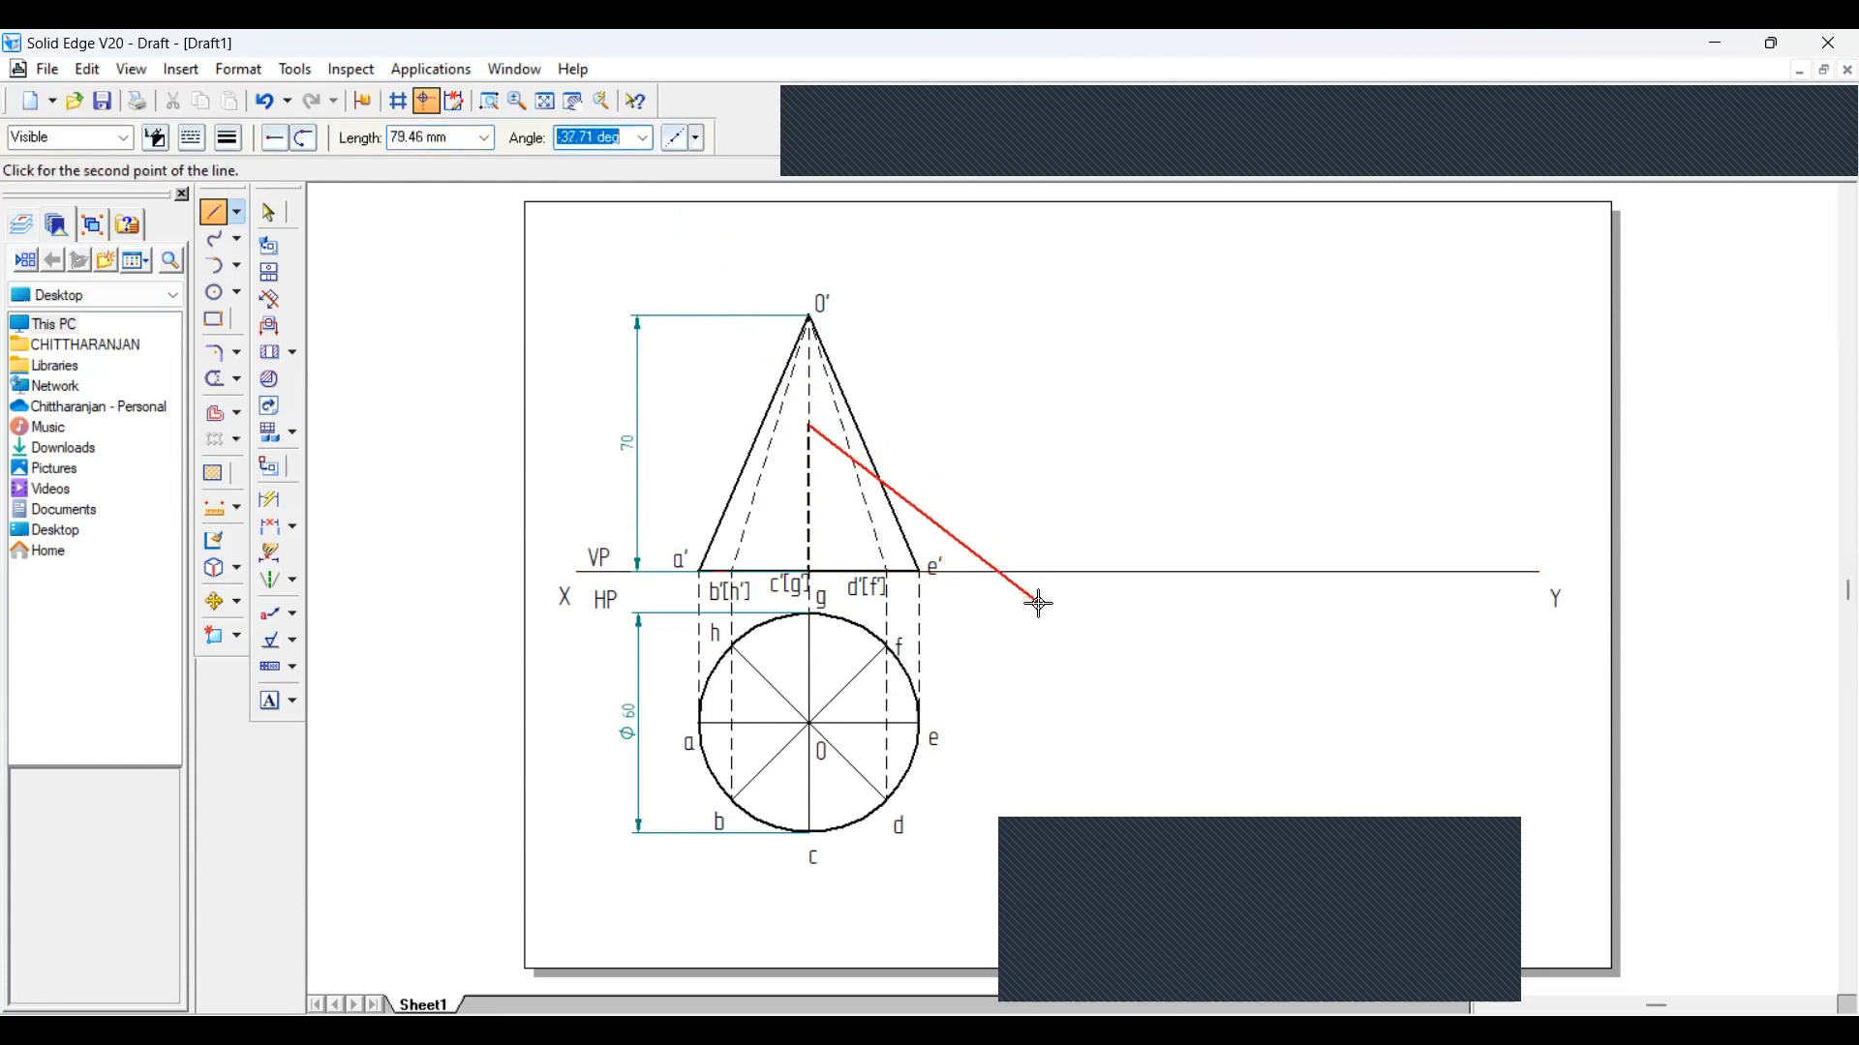
{"action": "type", "text": "-45"}
{"action": "key", "text": "Tab"}
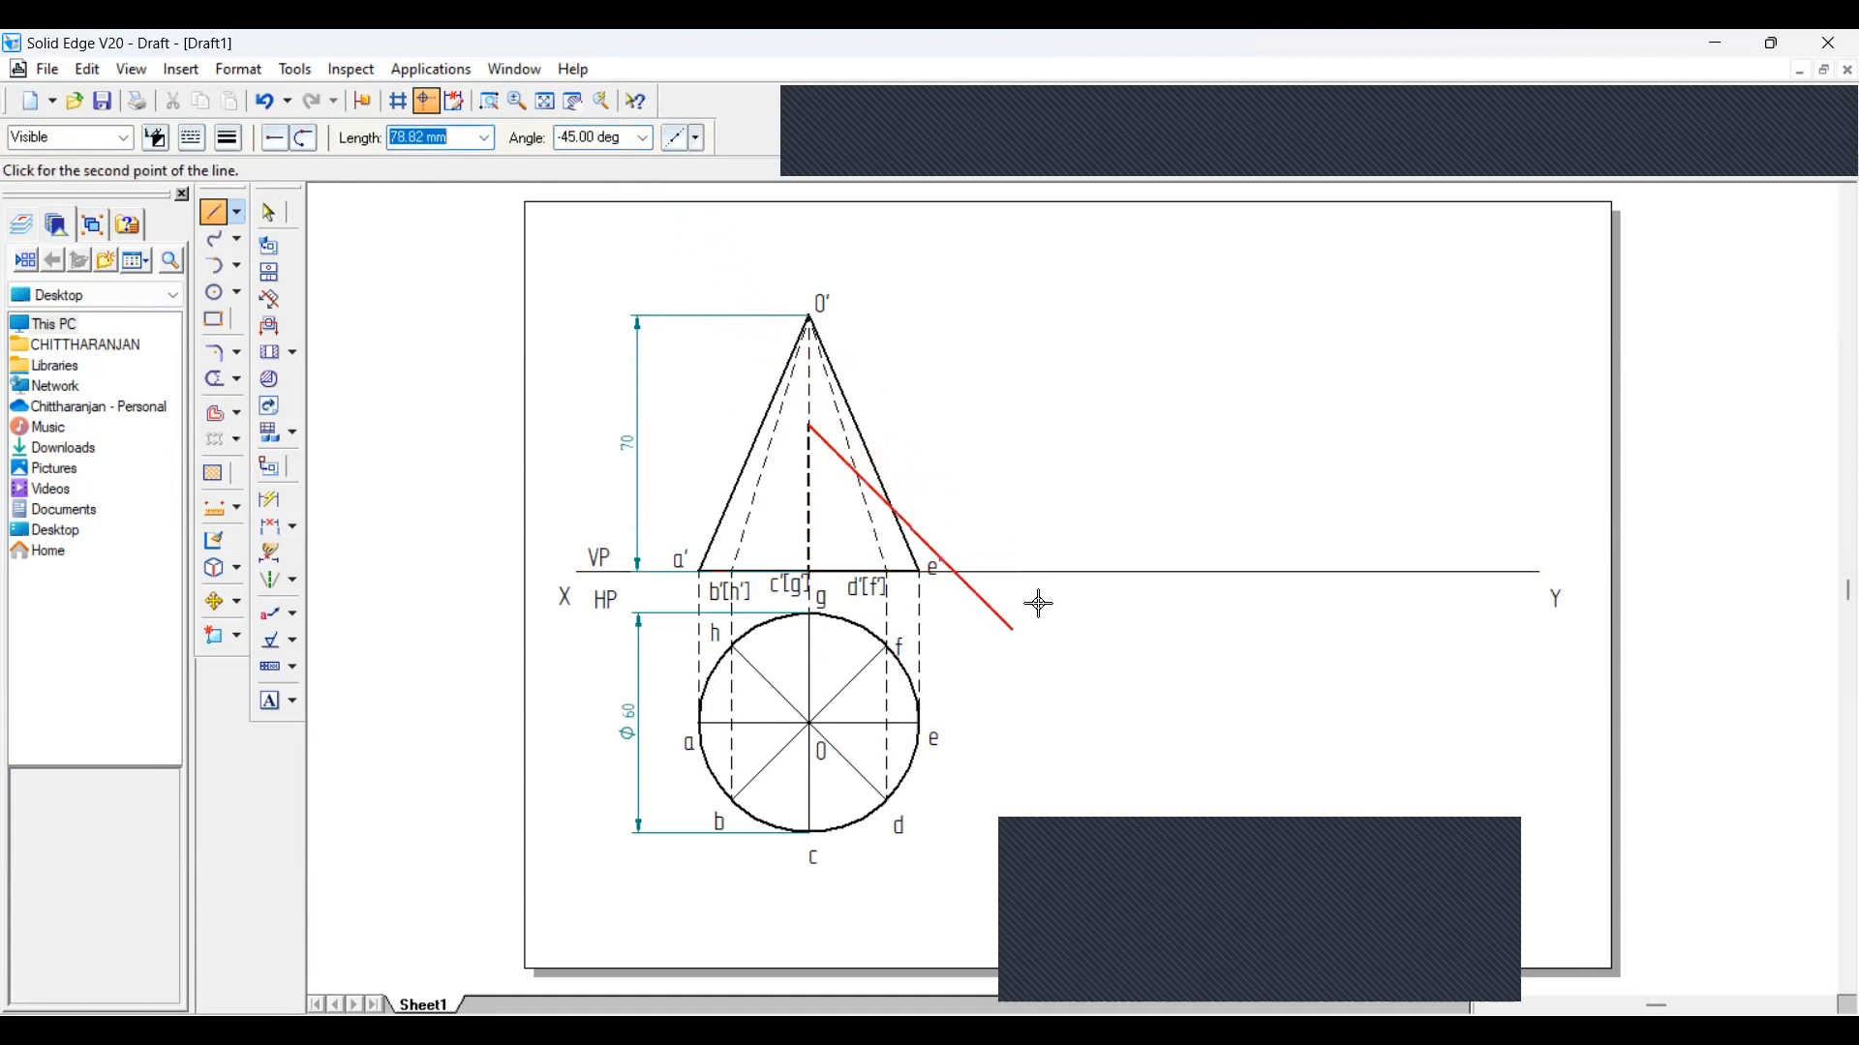
{"action": "left_click", "coordinate": [960, 572]}
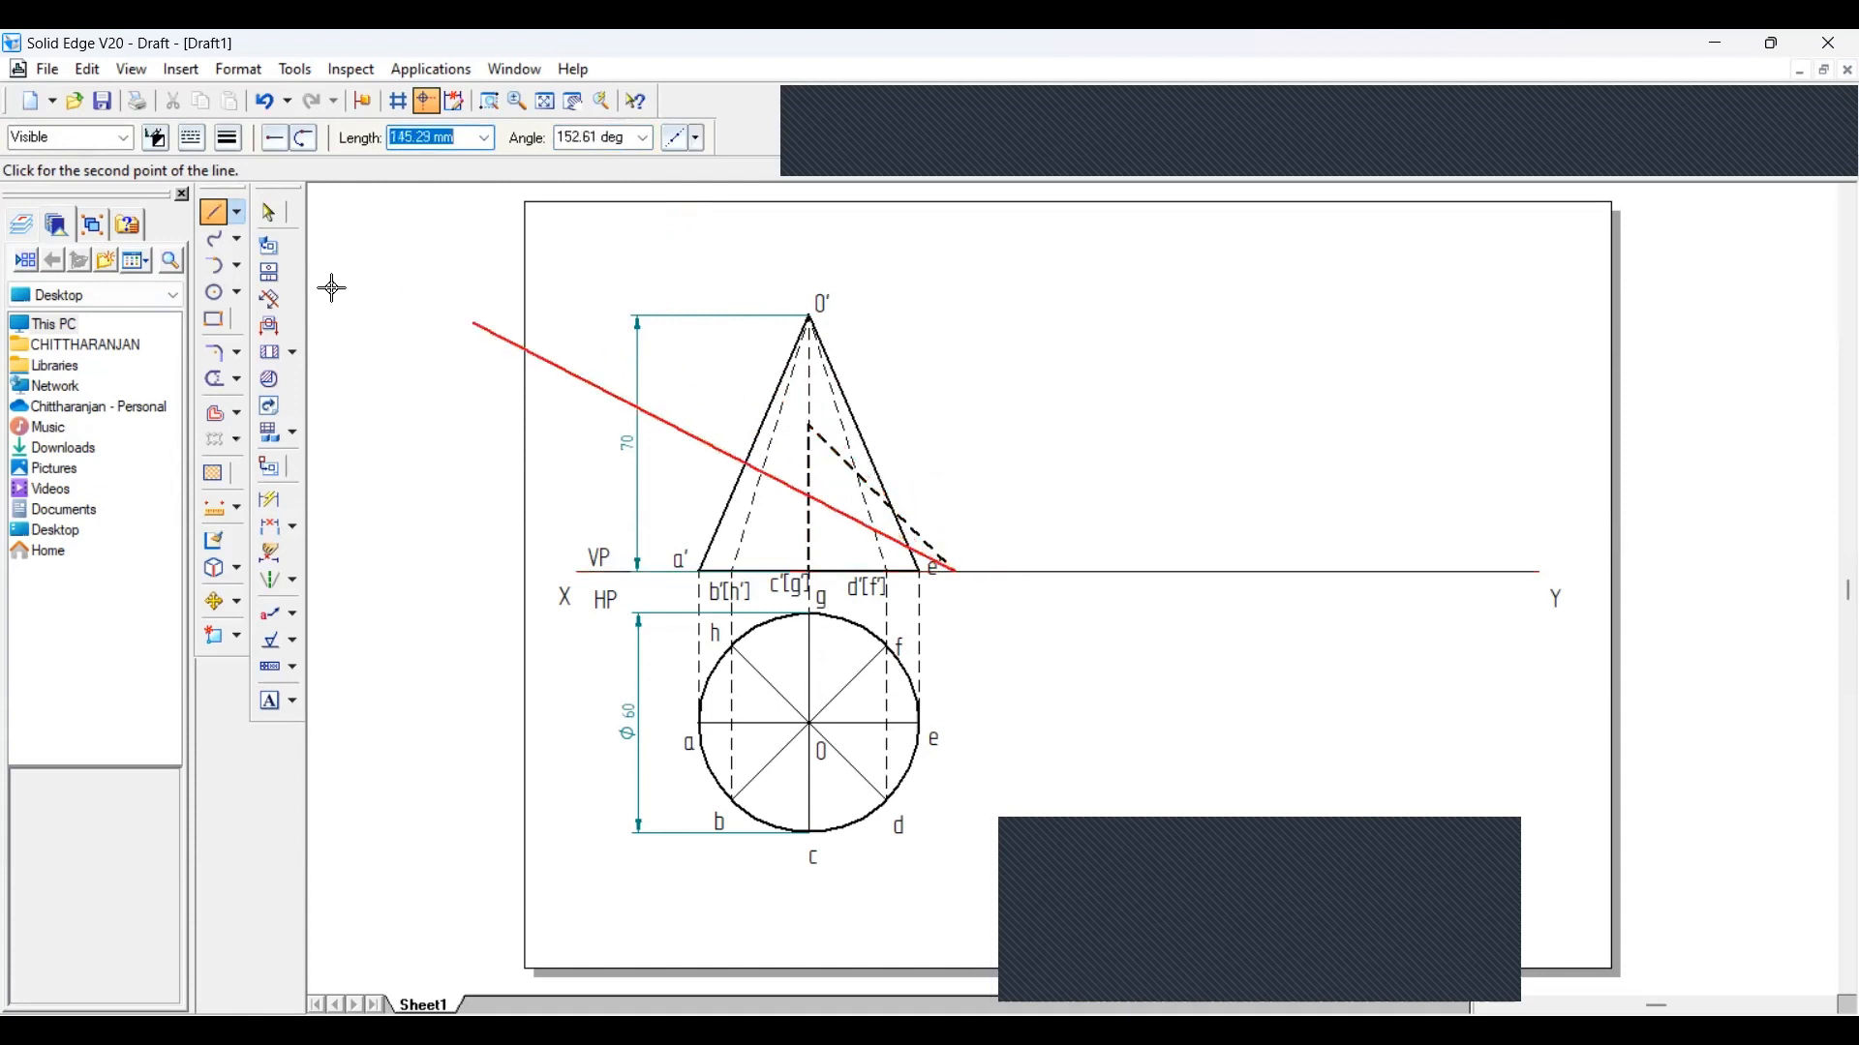
{"action": "left_click", "coordinate": [274, 214]}
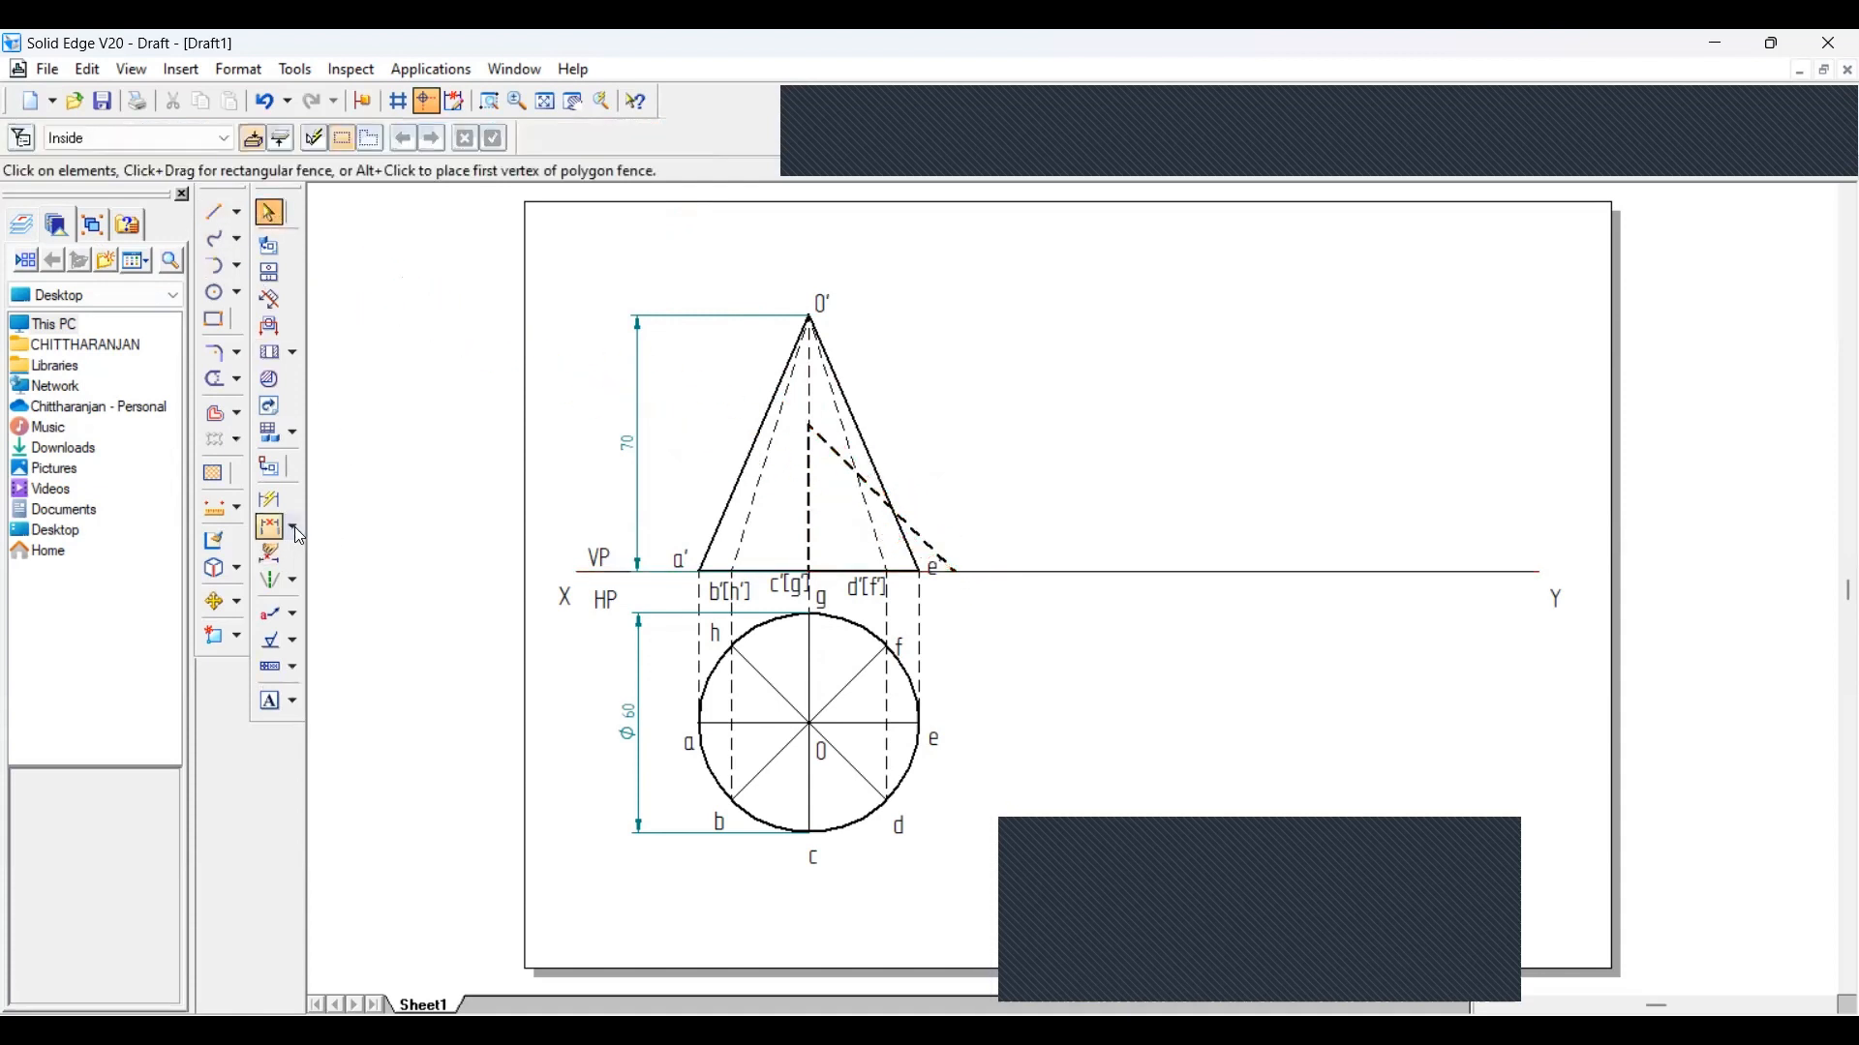
Add an angle dimension between the inclined cutting line and the XY line, placed inside the cone near e'
{"action": "left_click", "coordinate": [293, 529]}
{"action": "left_click", "coordinate": [389, 561]}
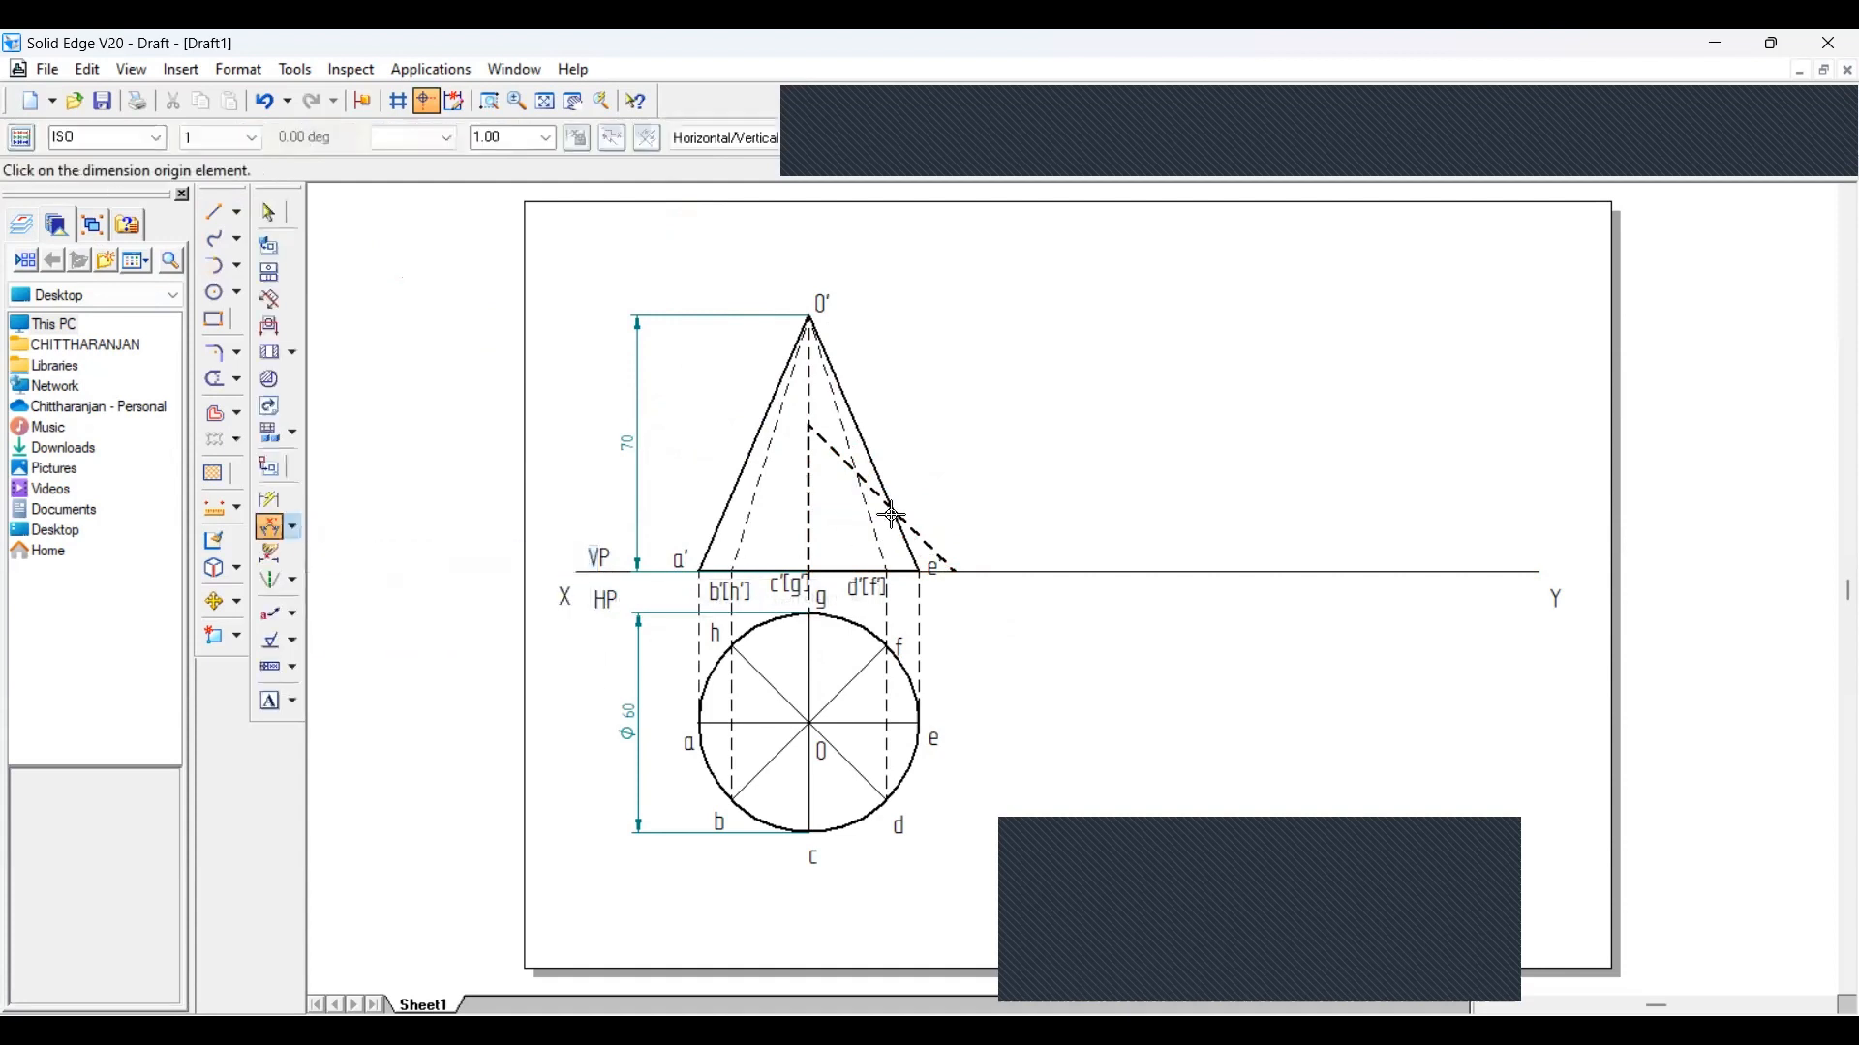
{"action": "left_click", "coordinate": [946, 574]}
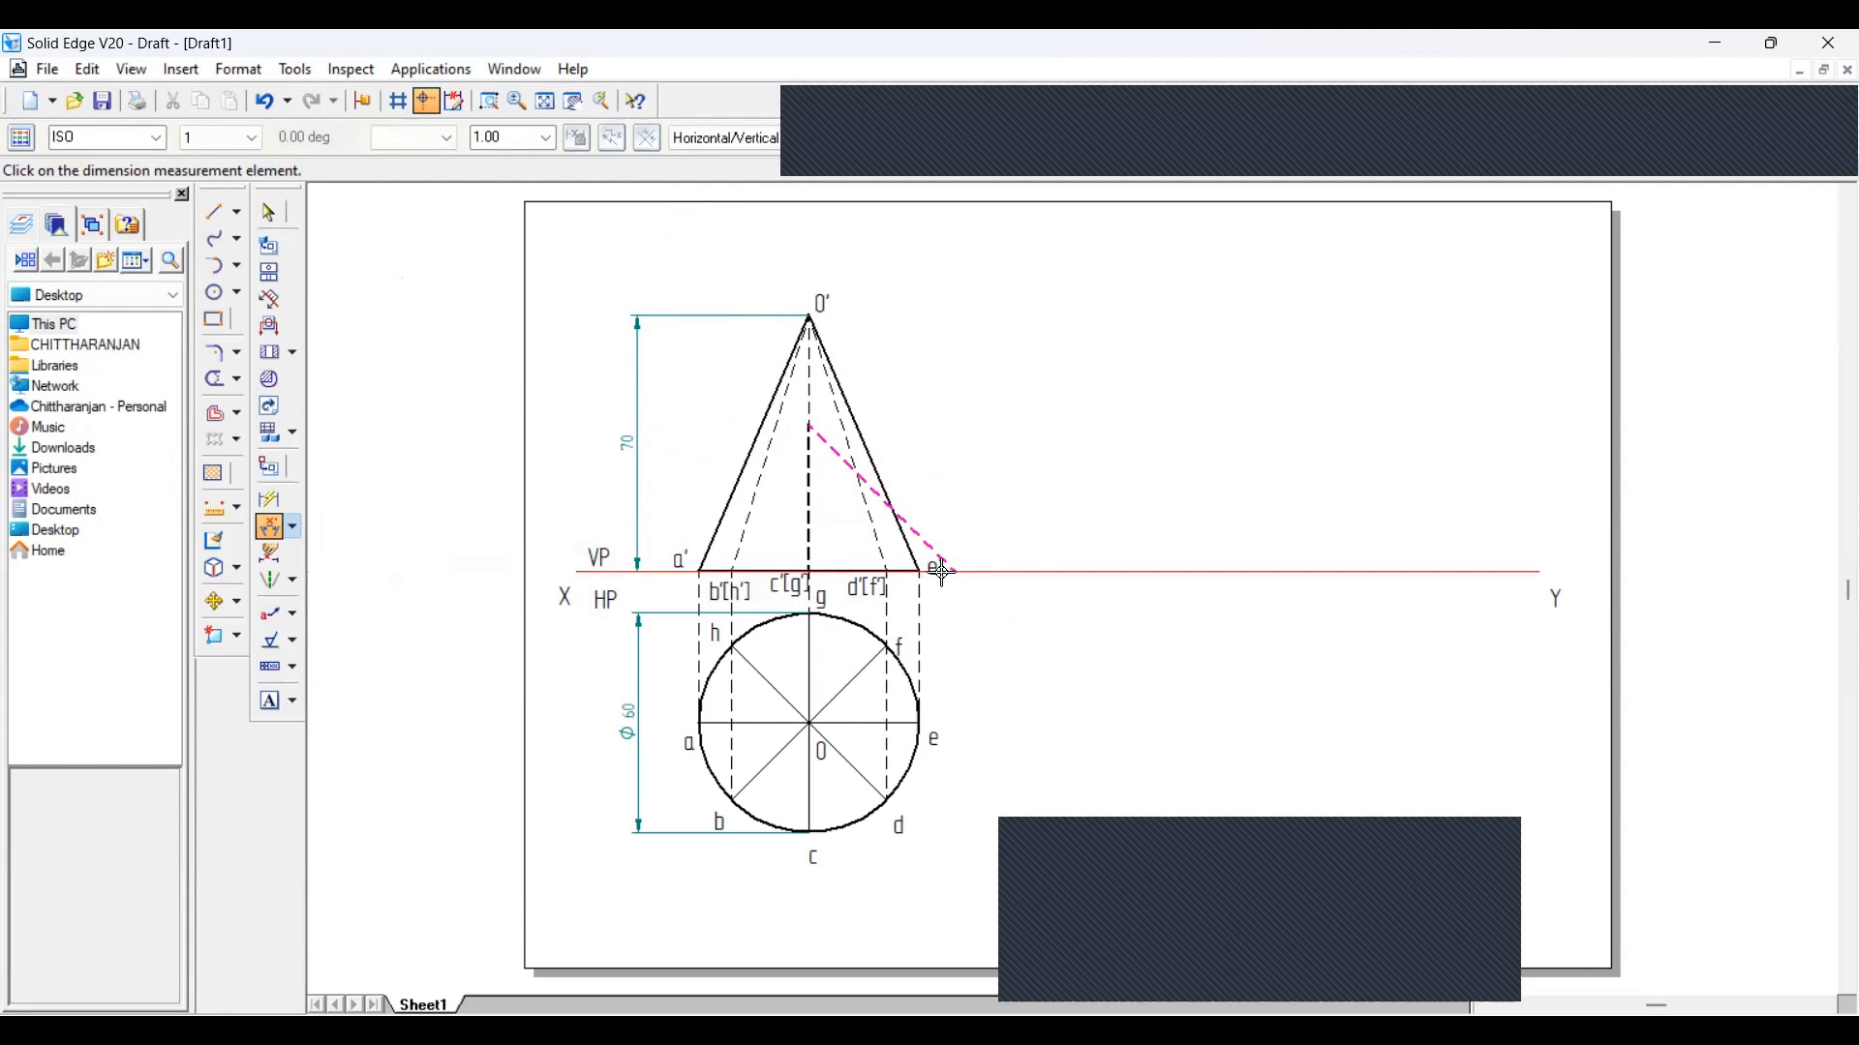
{"action": "left_click", "coordinate": [946, 573]}
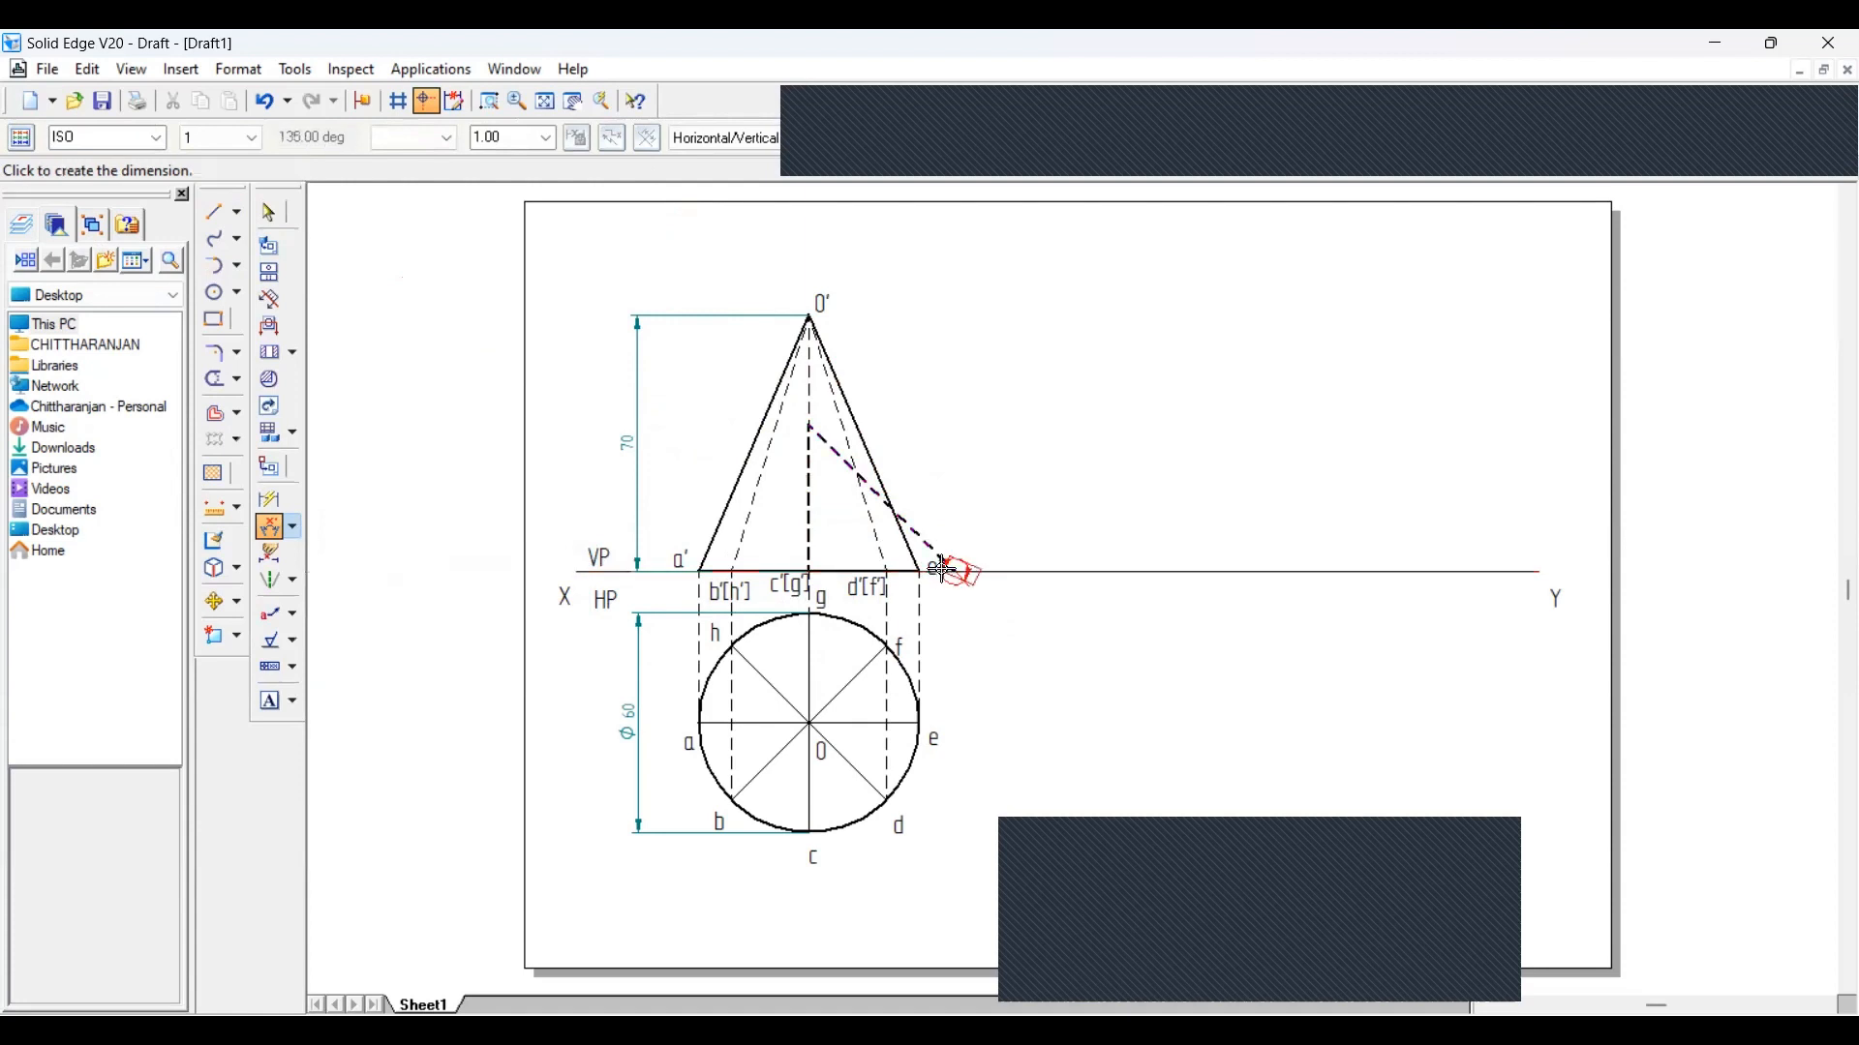
{"action": "left_click", "coordinate": [883, 535]}
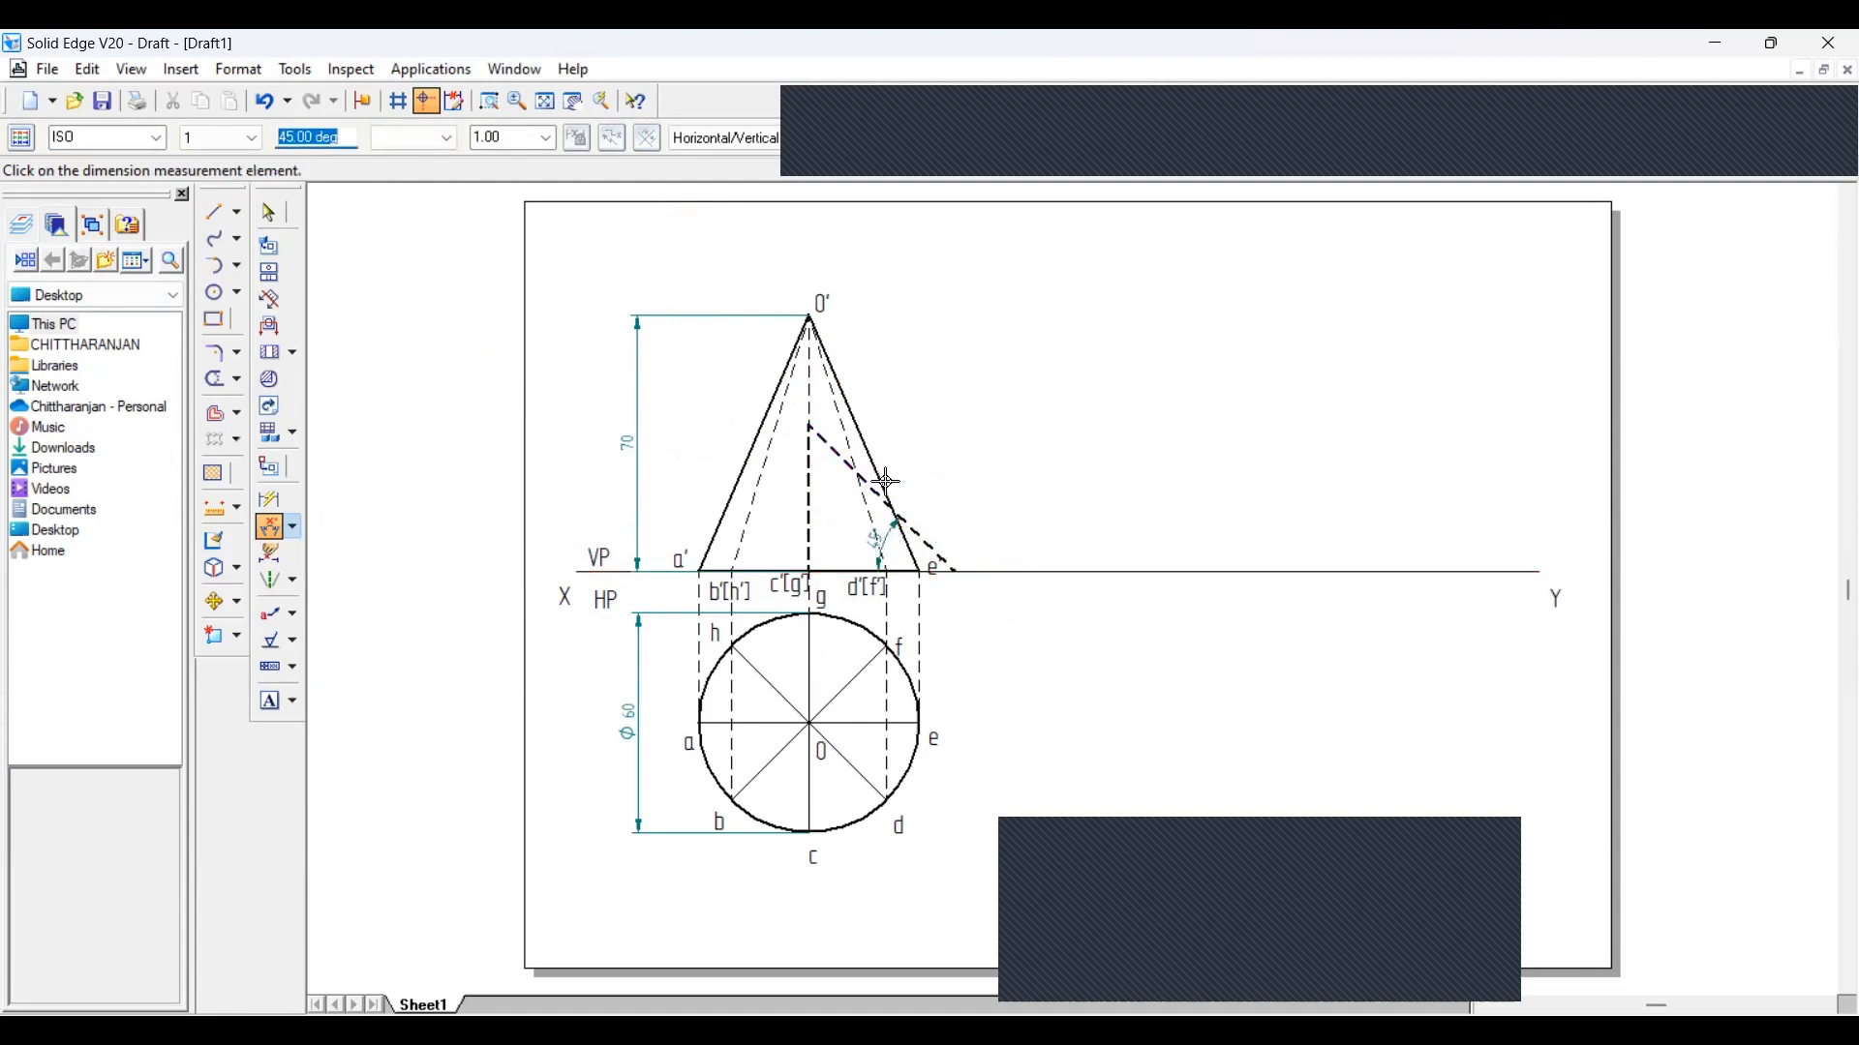
{"action": "left_click", "coordinate": [277, 211]}
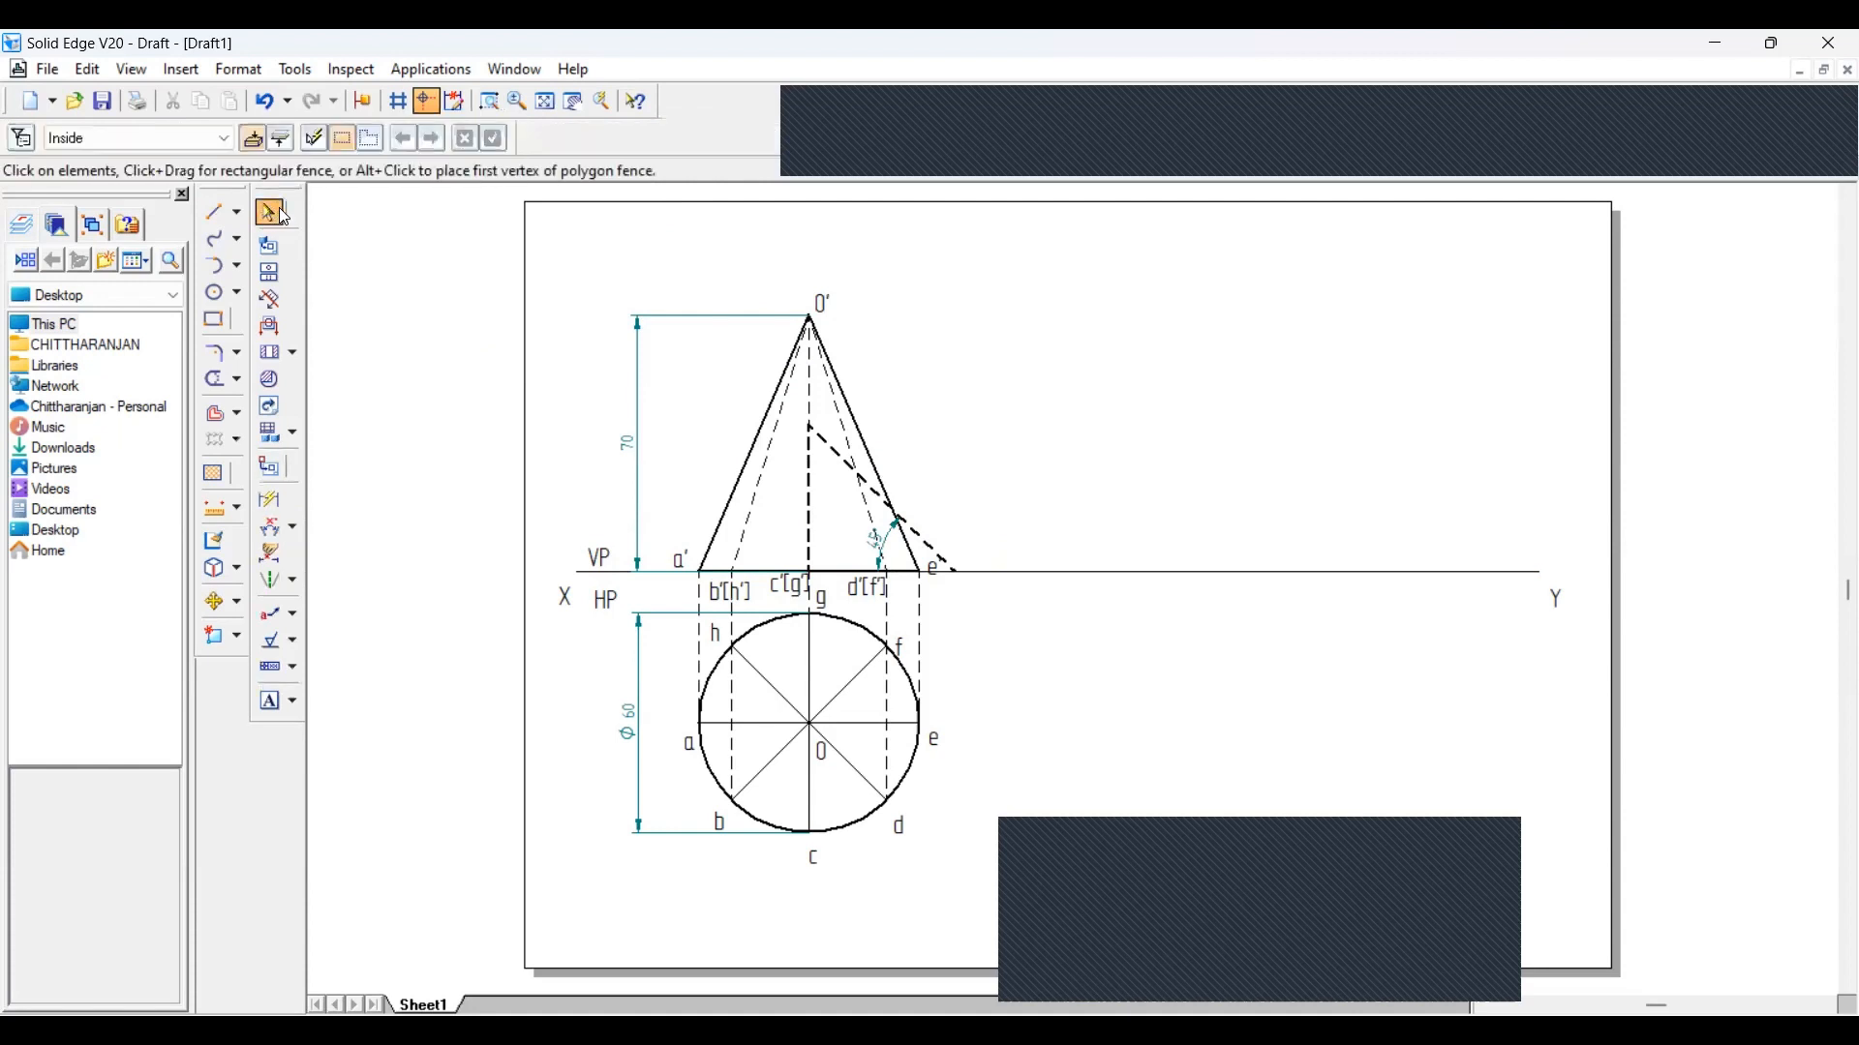
Extend the cutting plane with a dashed line about 12.7 mm long at 135 degrees from the axis to slant edge O'a'
{"action": "left_click", "coordinate": [215, 211]}
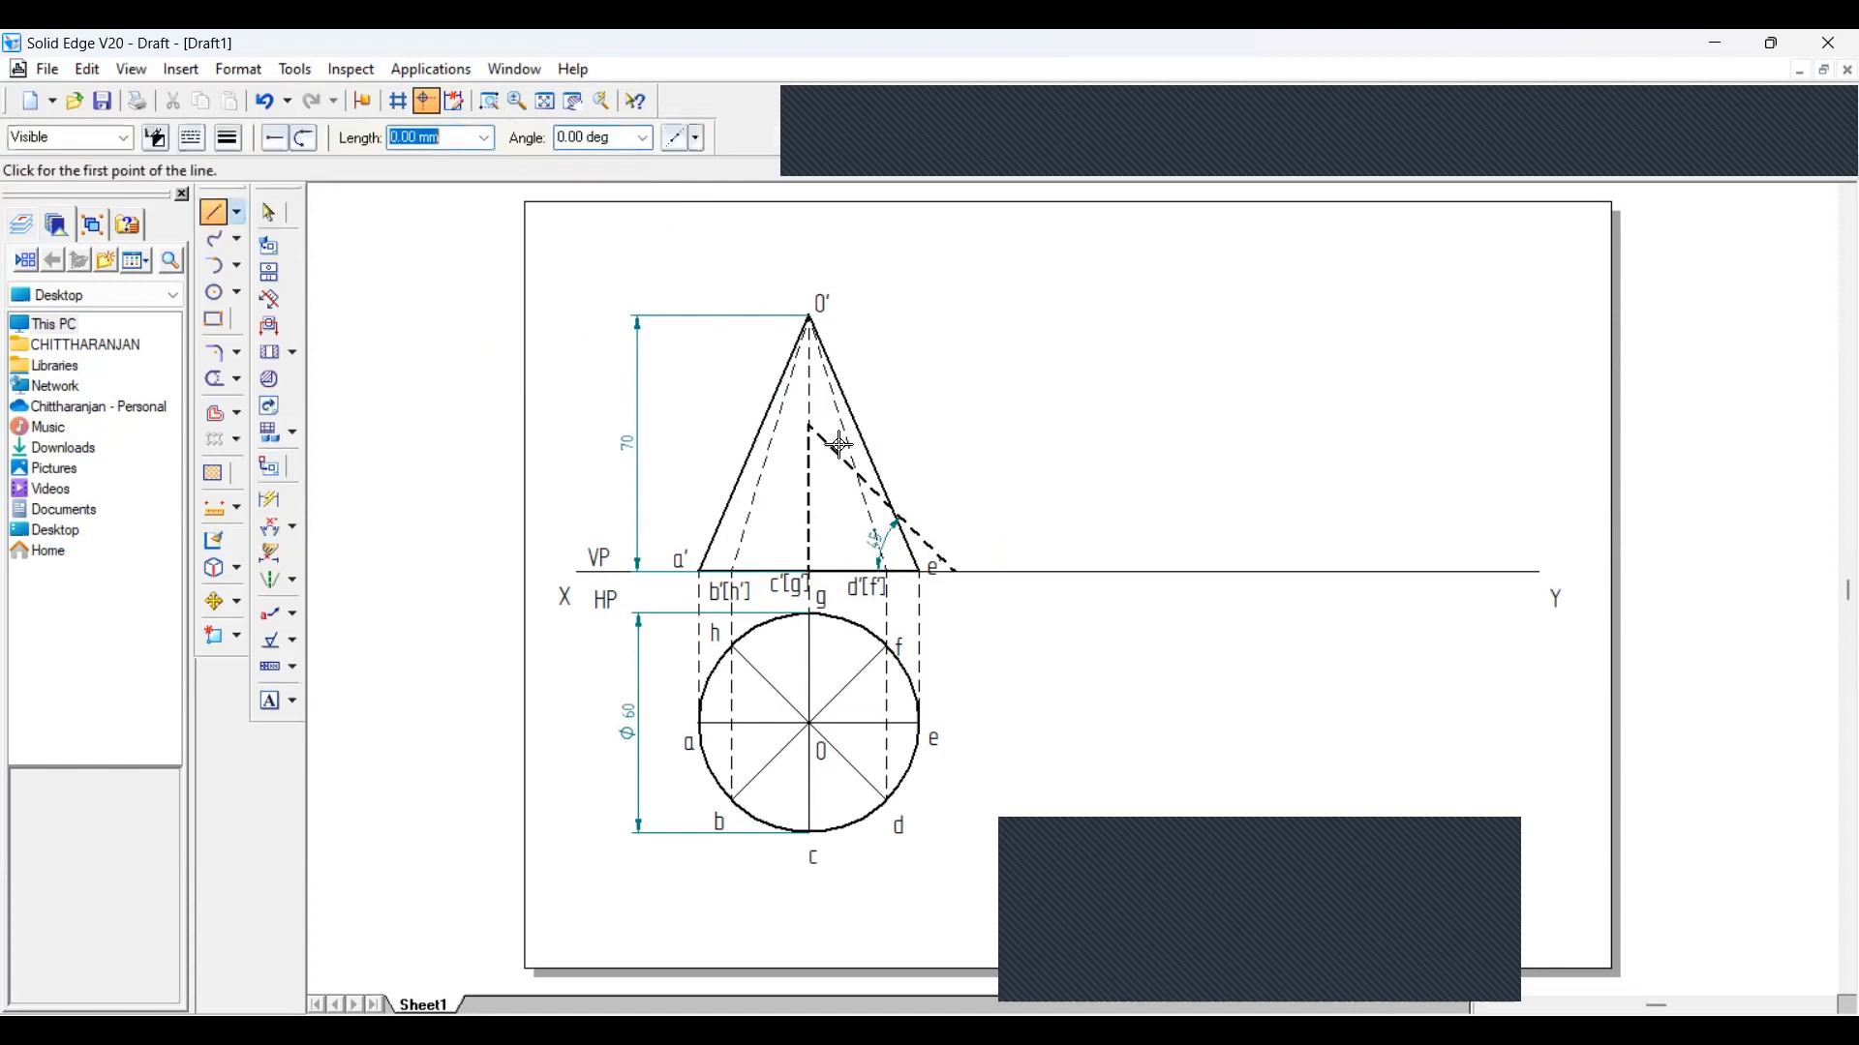
{"action": "left_click", "coordinate": [808, 425]}
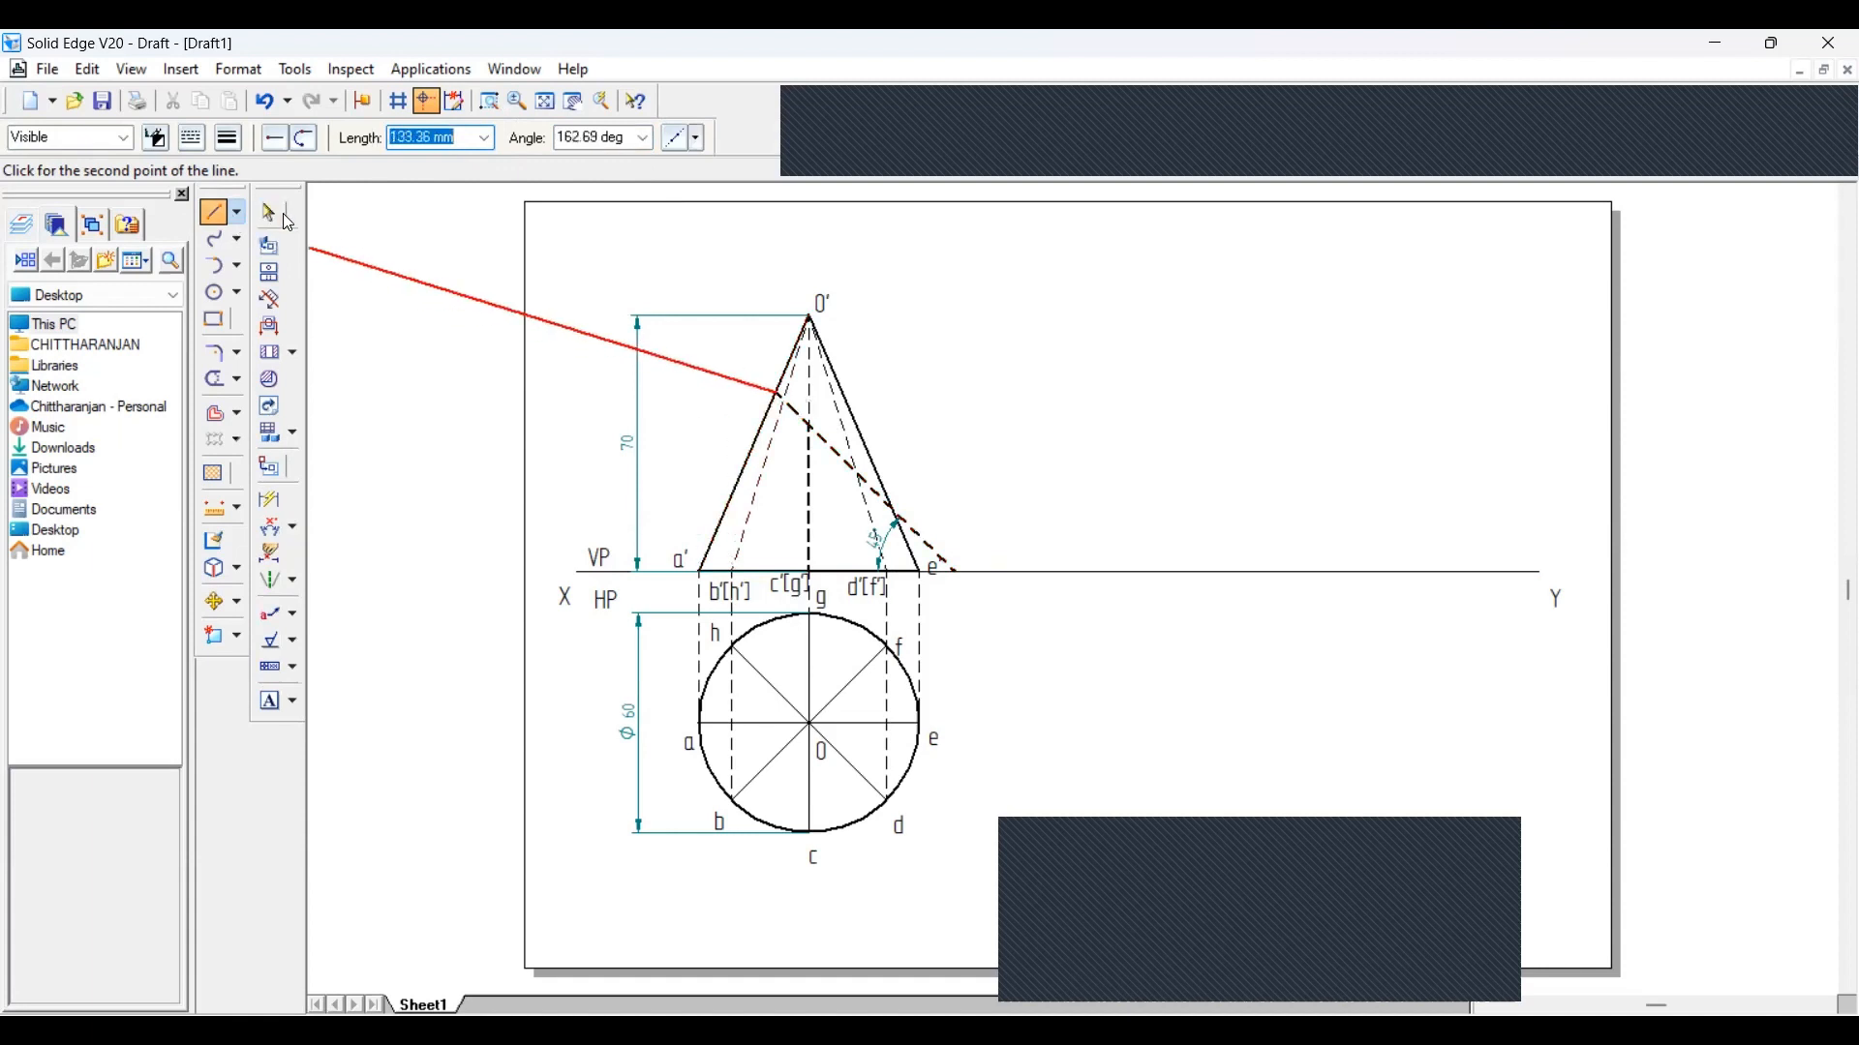
{"action": "right_click", "coordinate": [539, 310]}
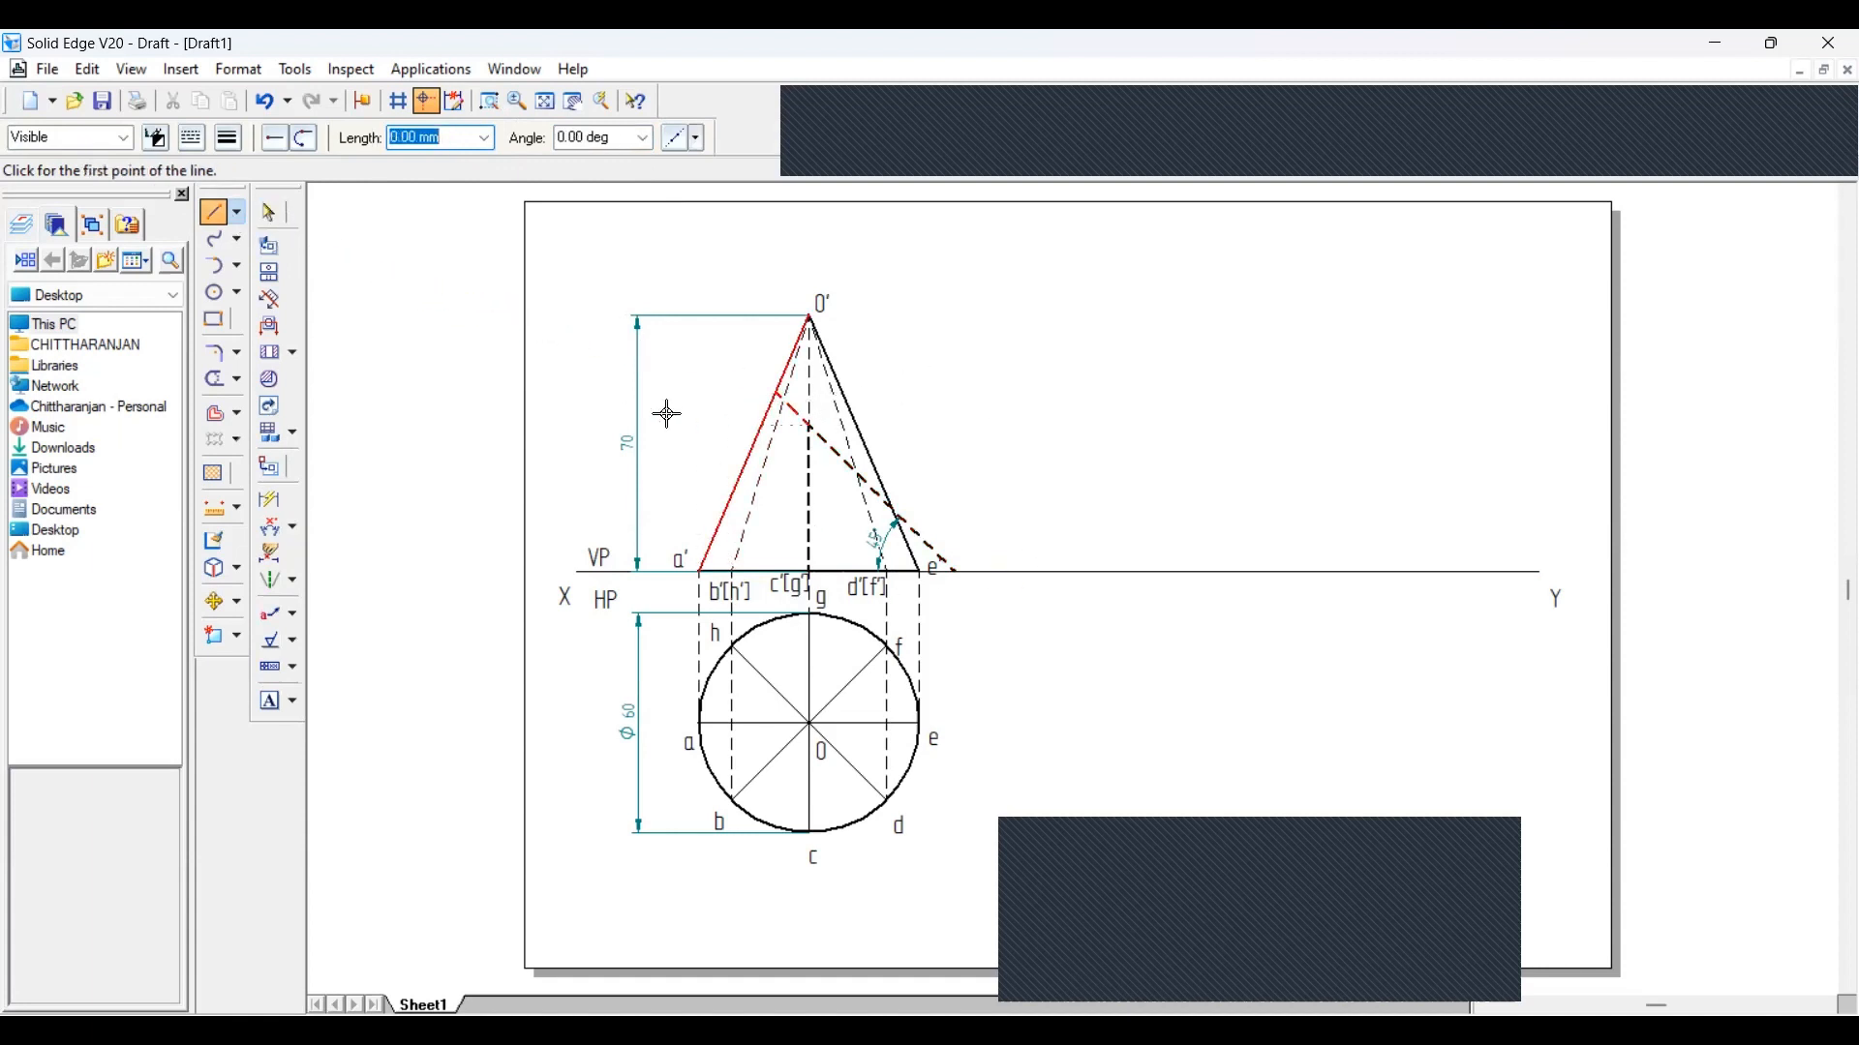
{"action": "left_click", "coordinate": [274, 215]}
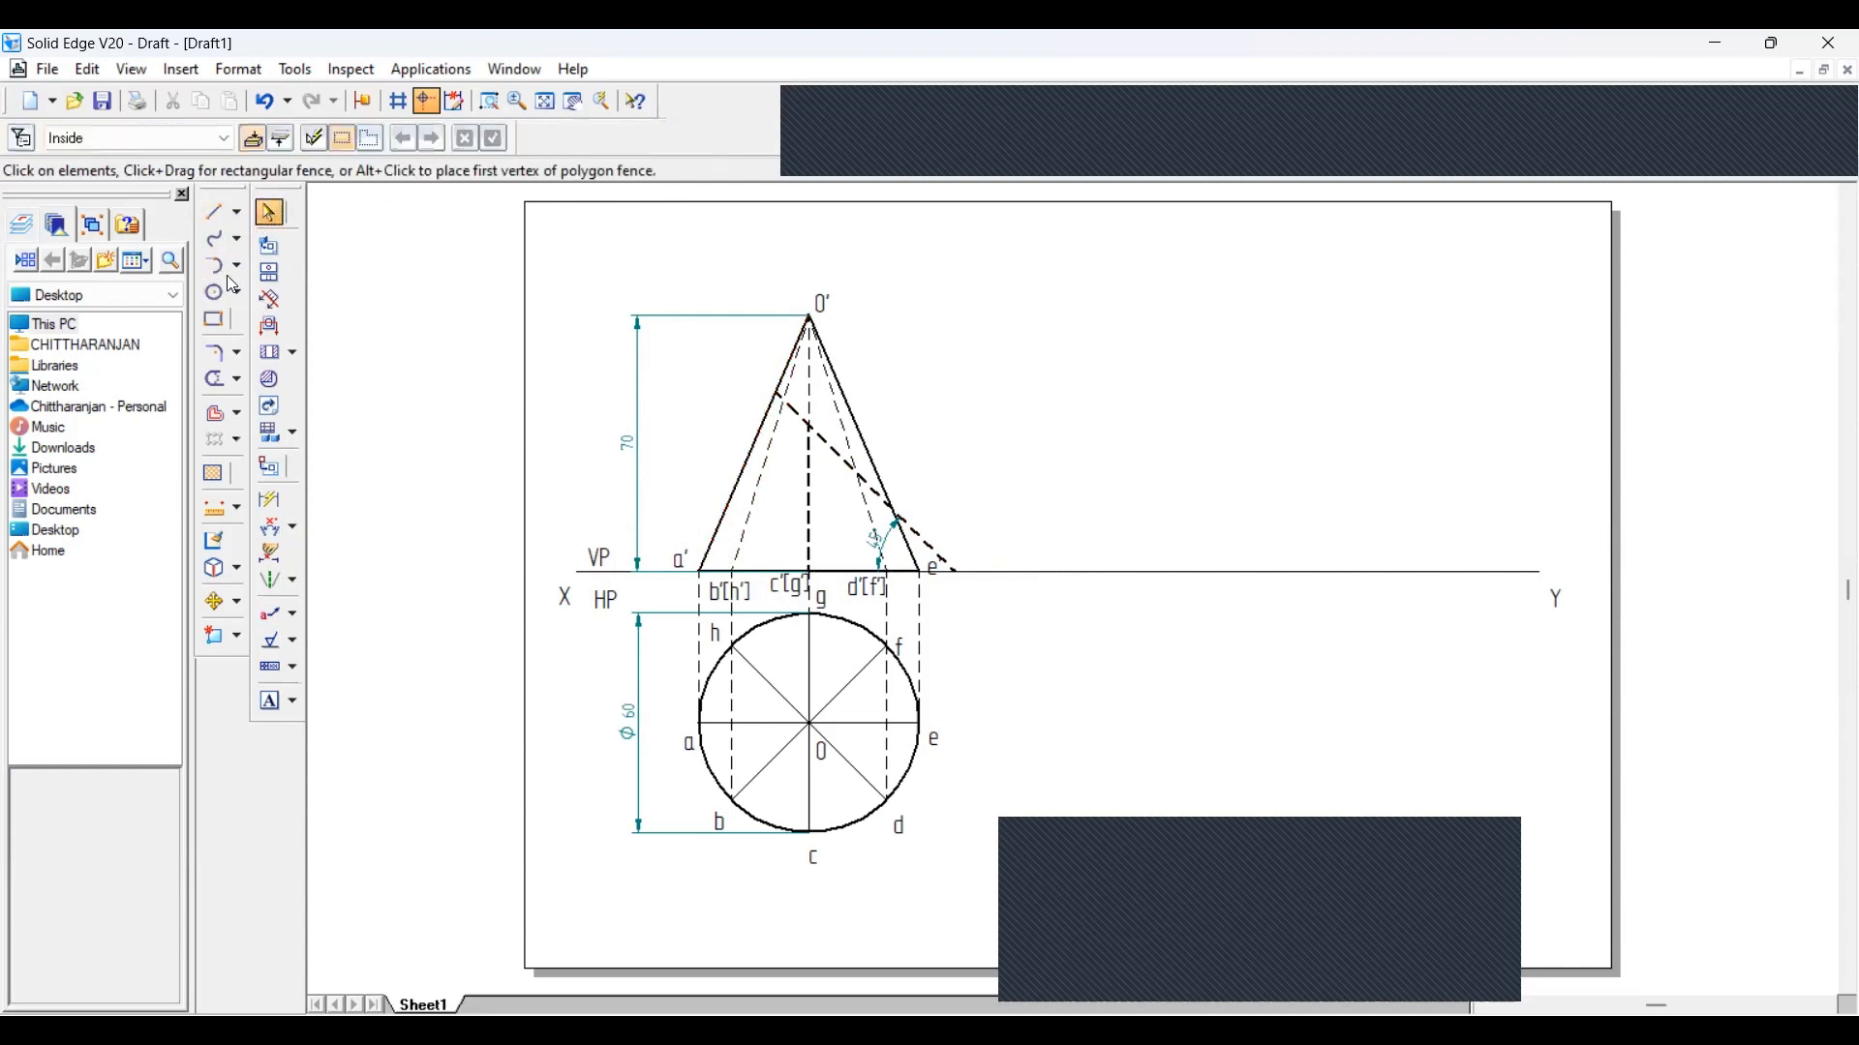
Split slant edges O'a' and O'e' where the inclined cutting line crosses them
{"action": "left_click", "coordinate": [238, 382]}
{"action": "left_click", "coordinate": [305, 471]}
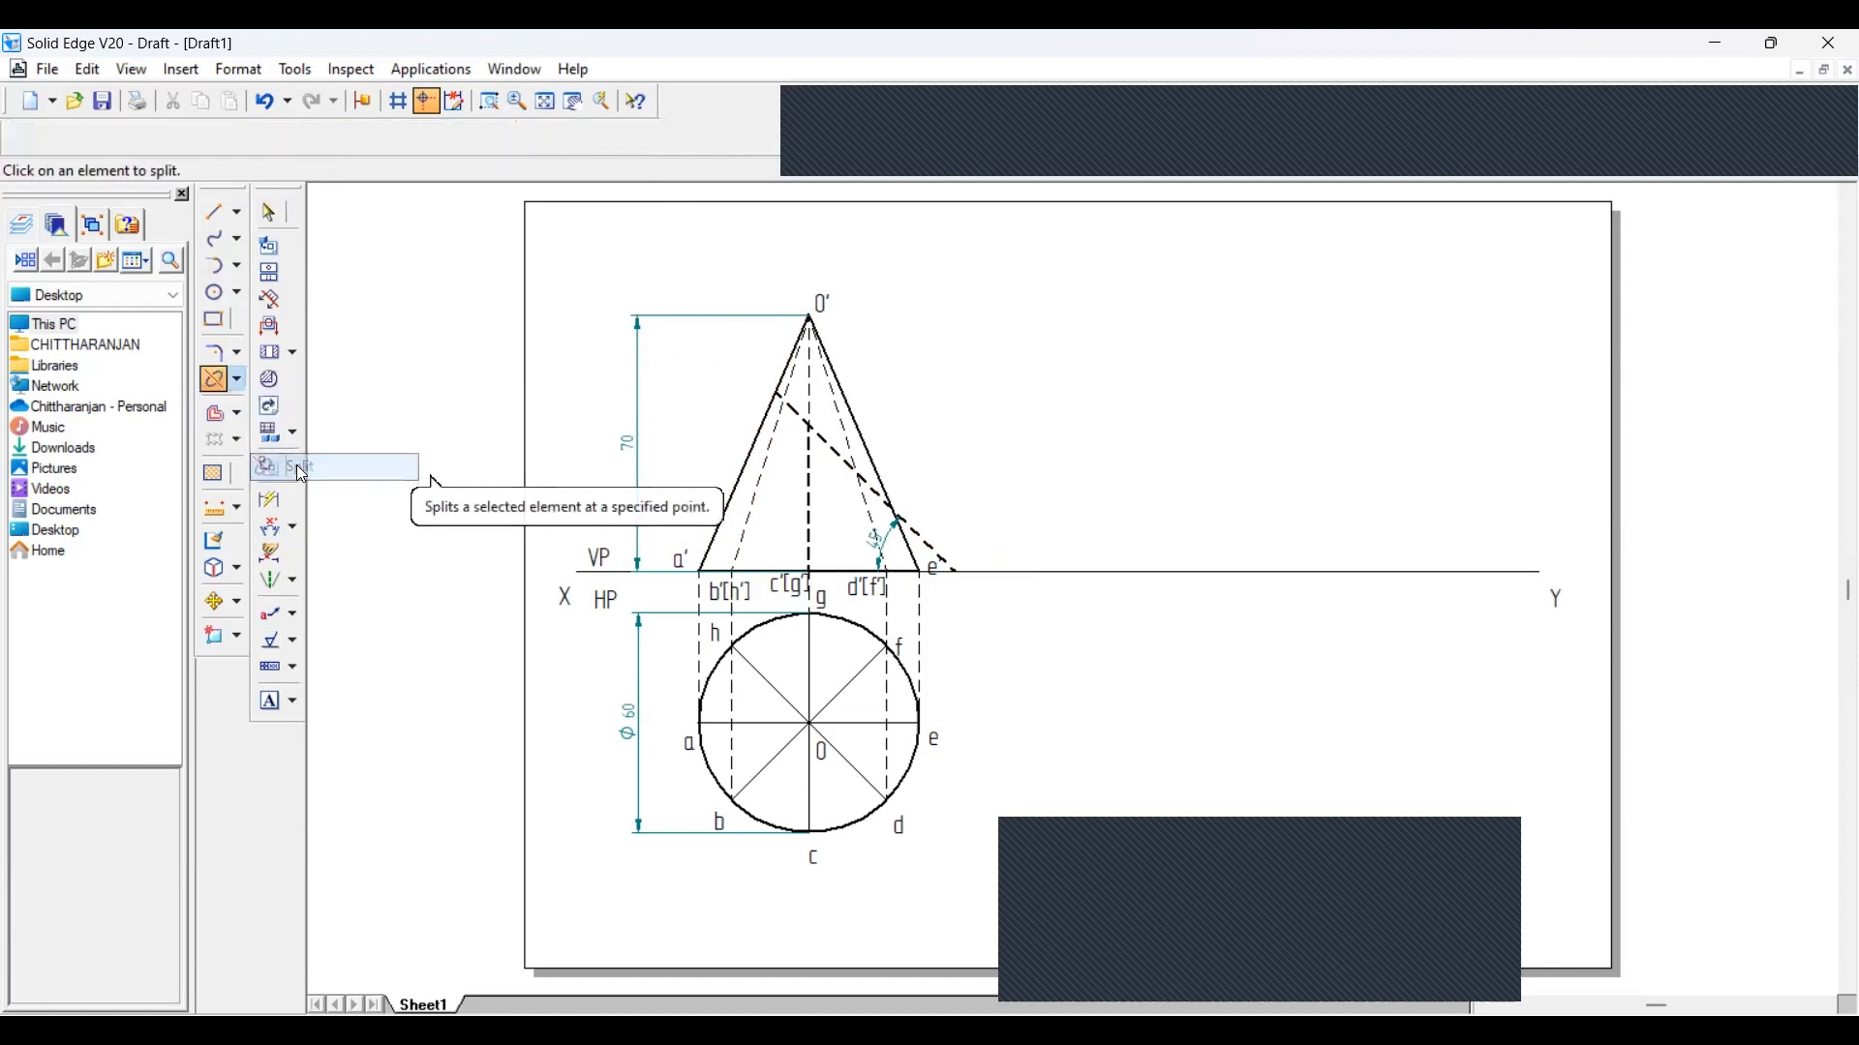
{"action": "left_click", "coordinate": [761, 430]}
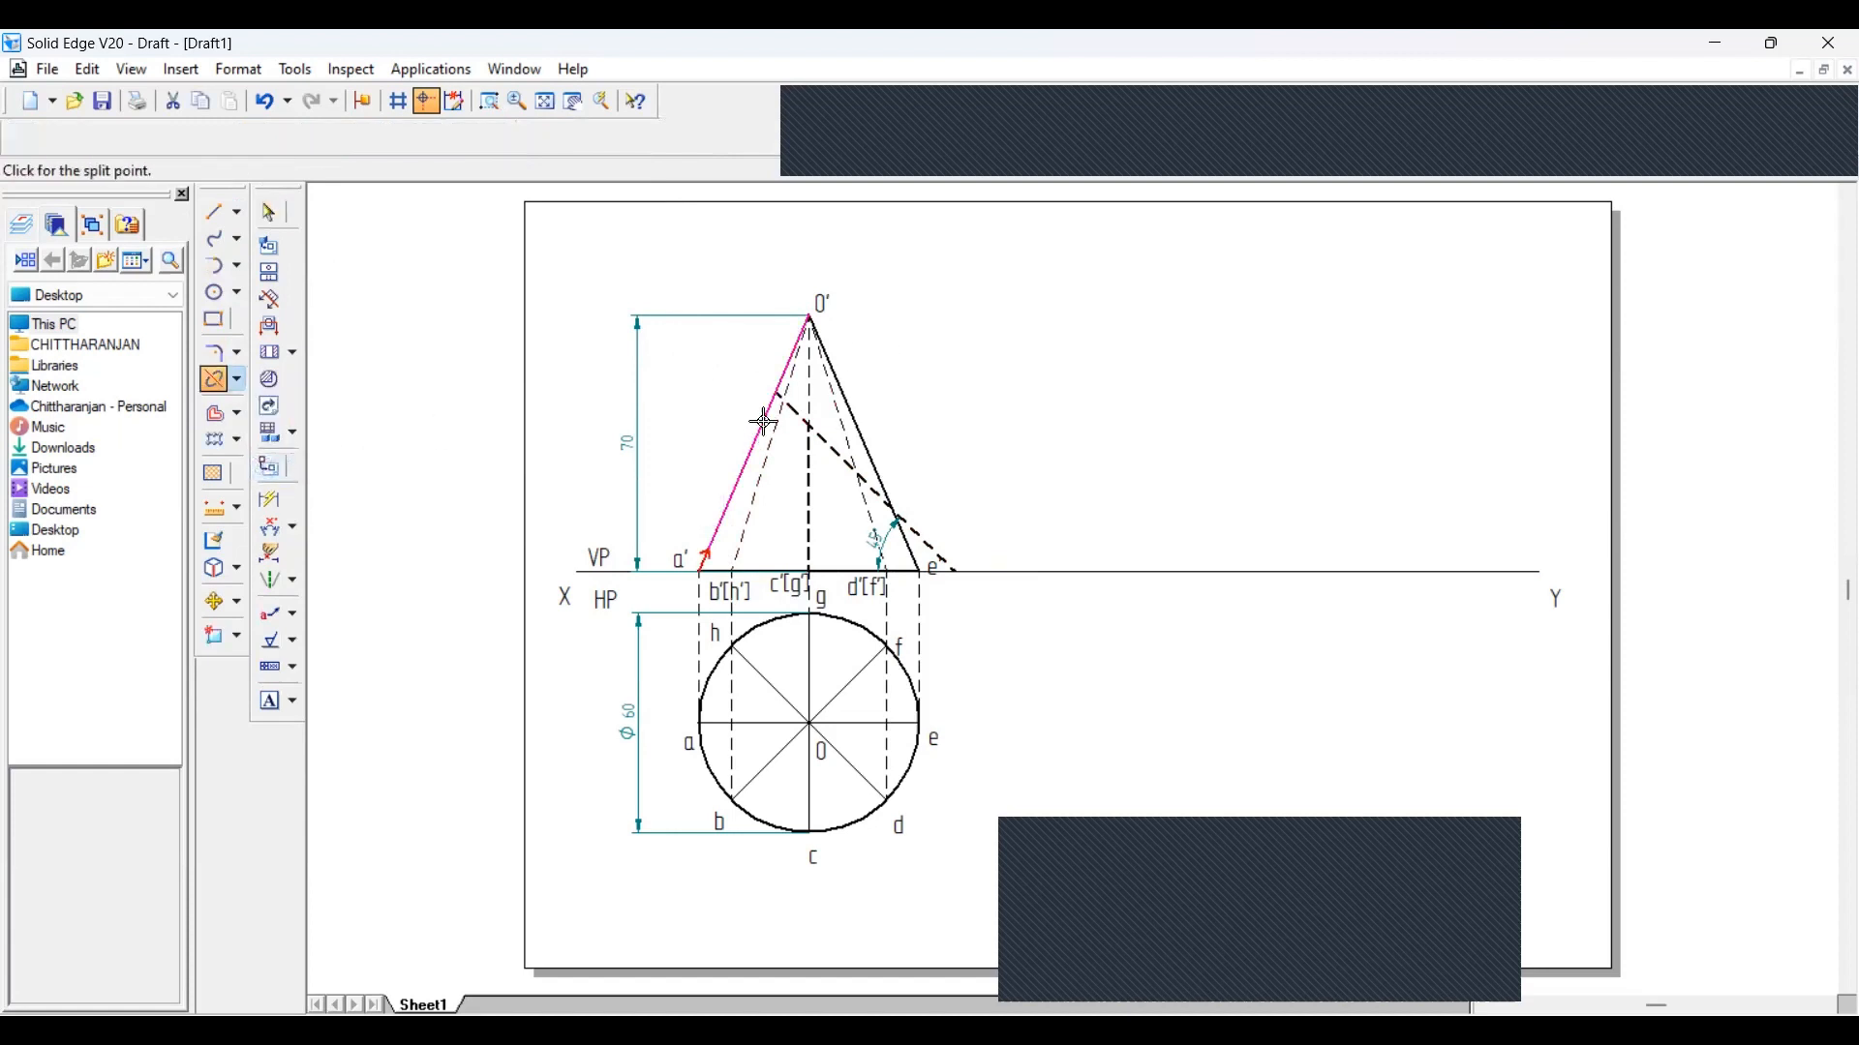
{"action": "left_click", "coordinate": [776, 389]}
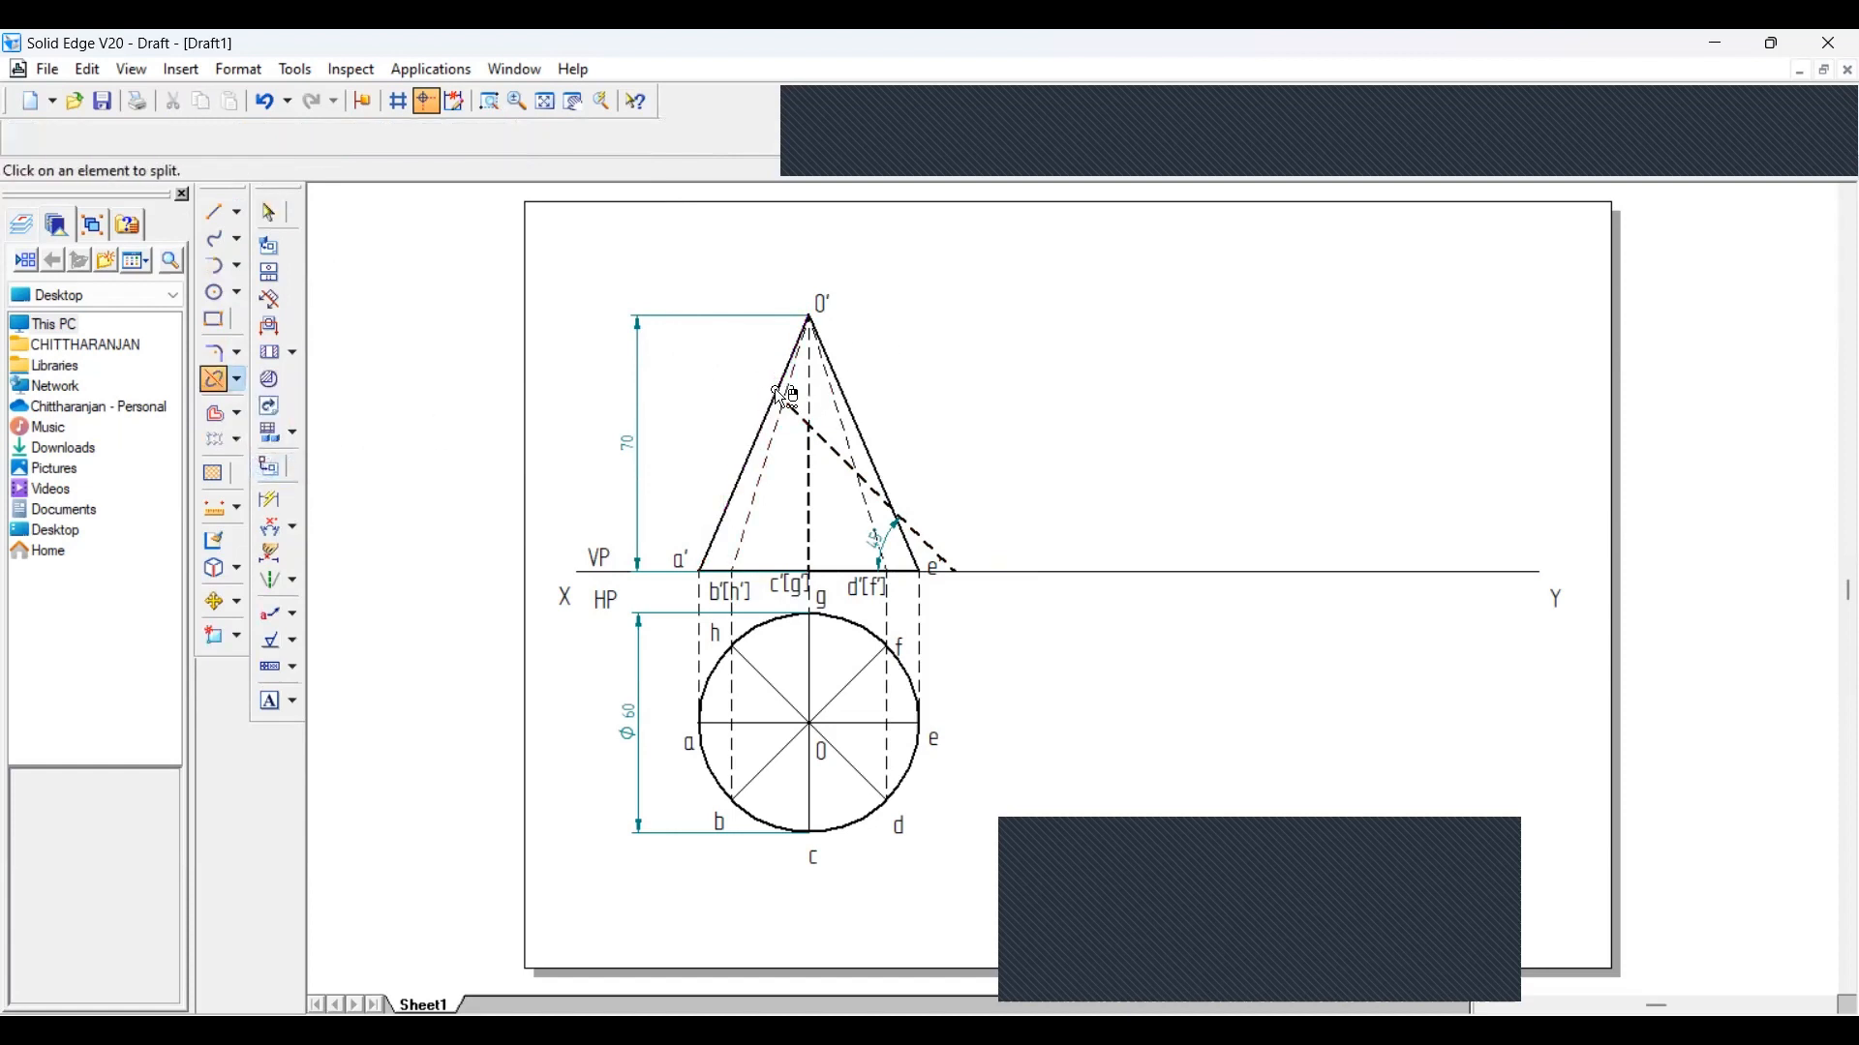
{"action": "left_click", "coordinate": [877, 461]}
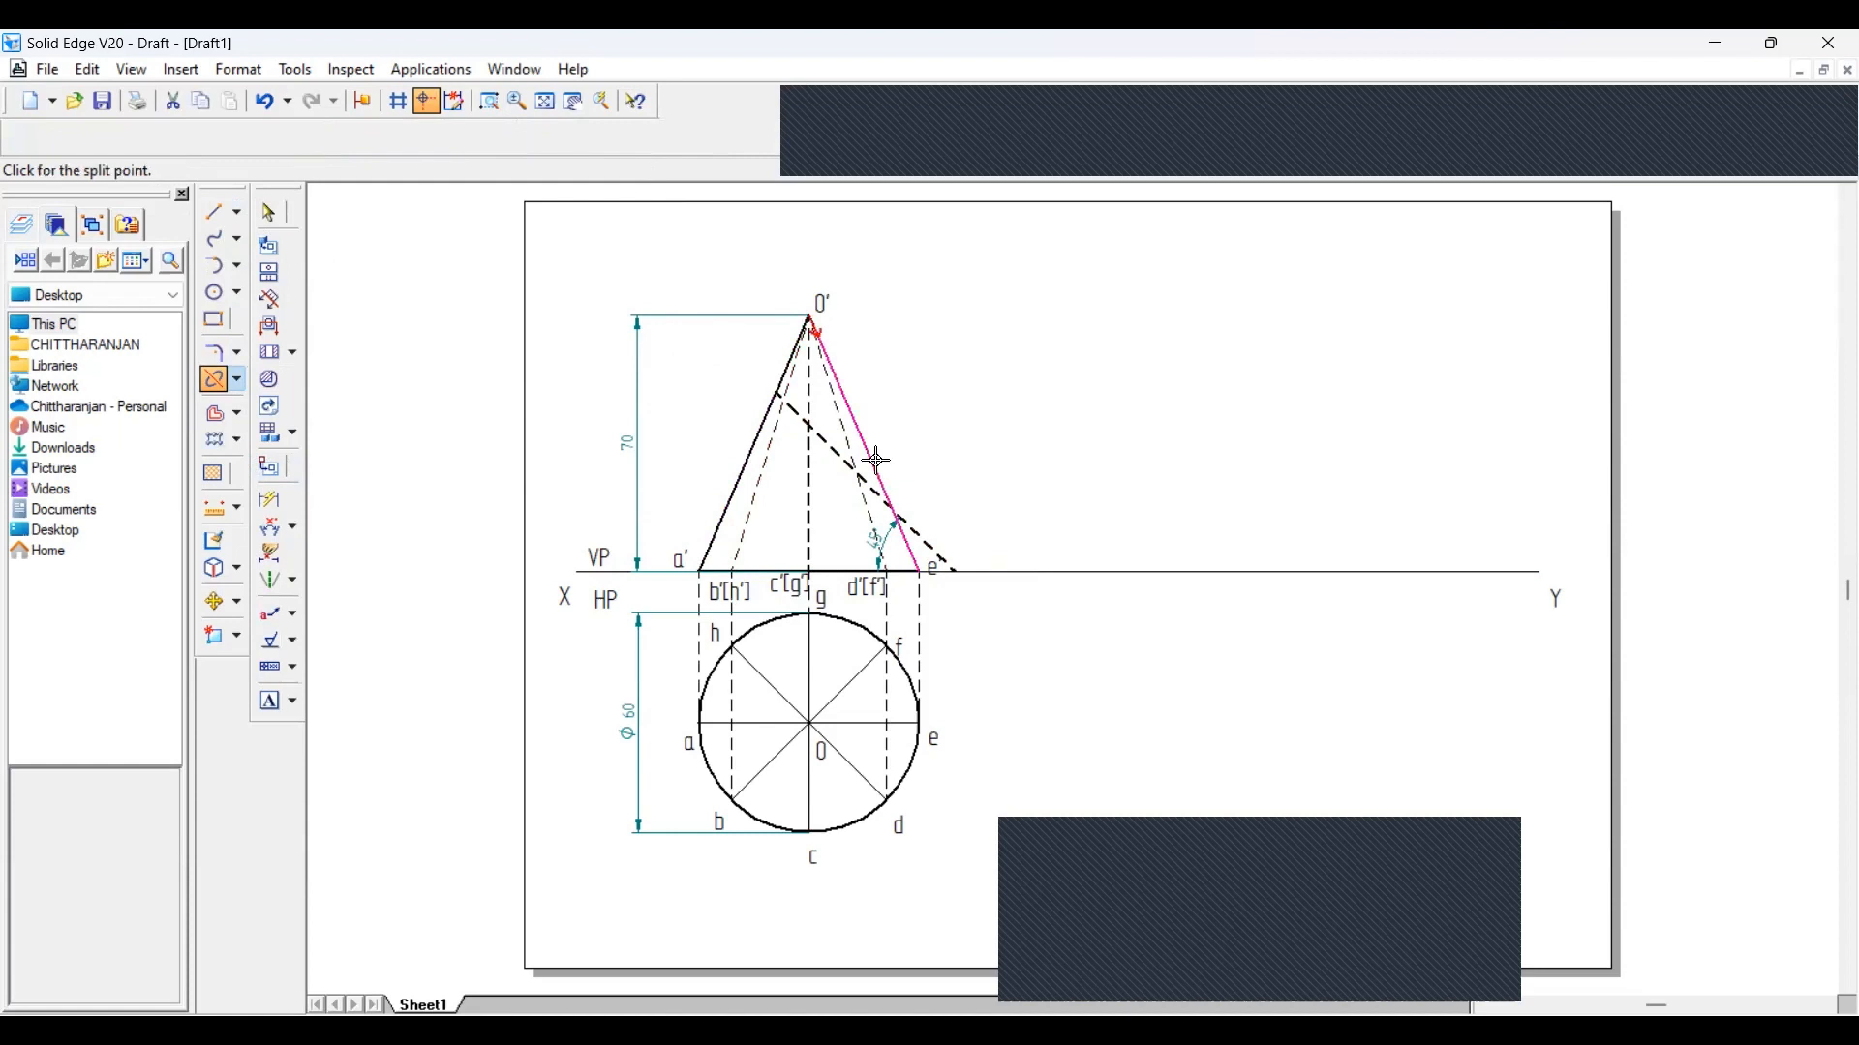
{"action": "left_click", "coordinate": [892, 510]}
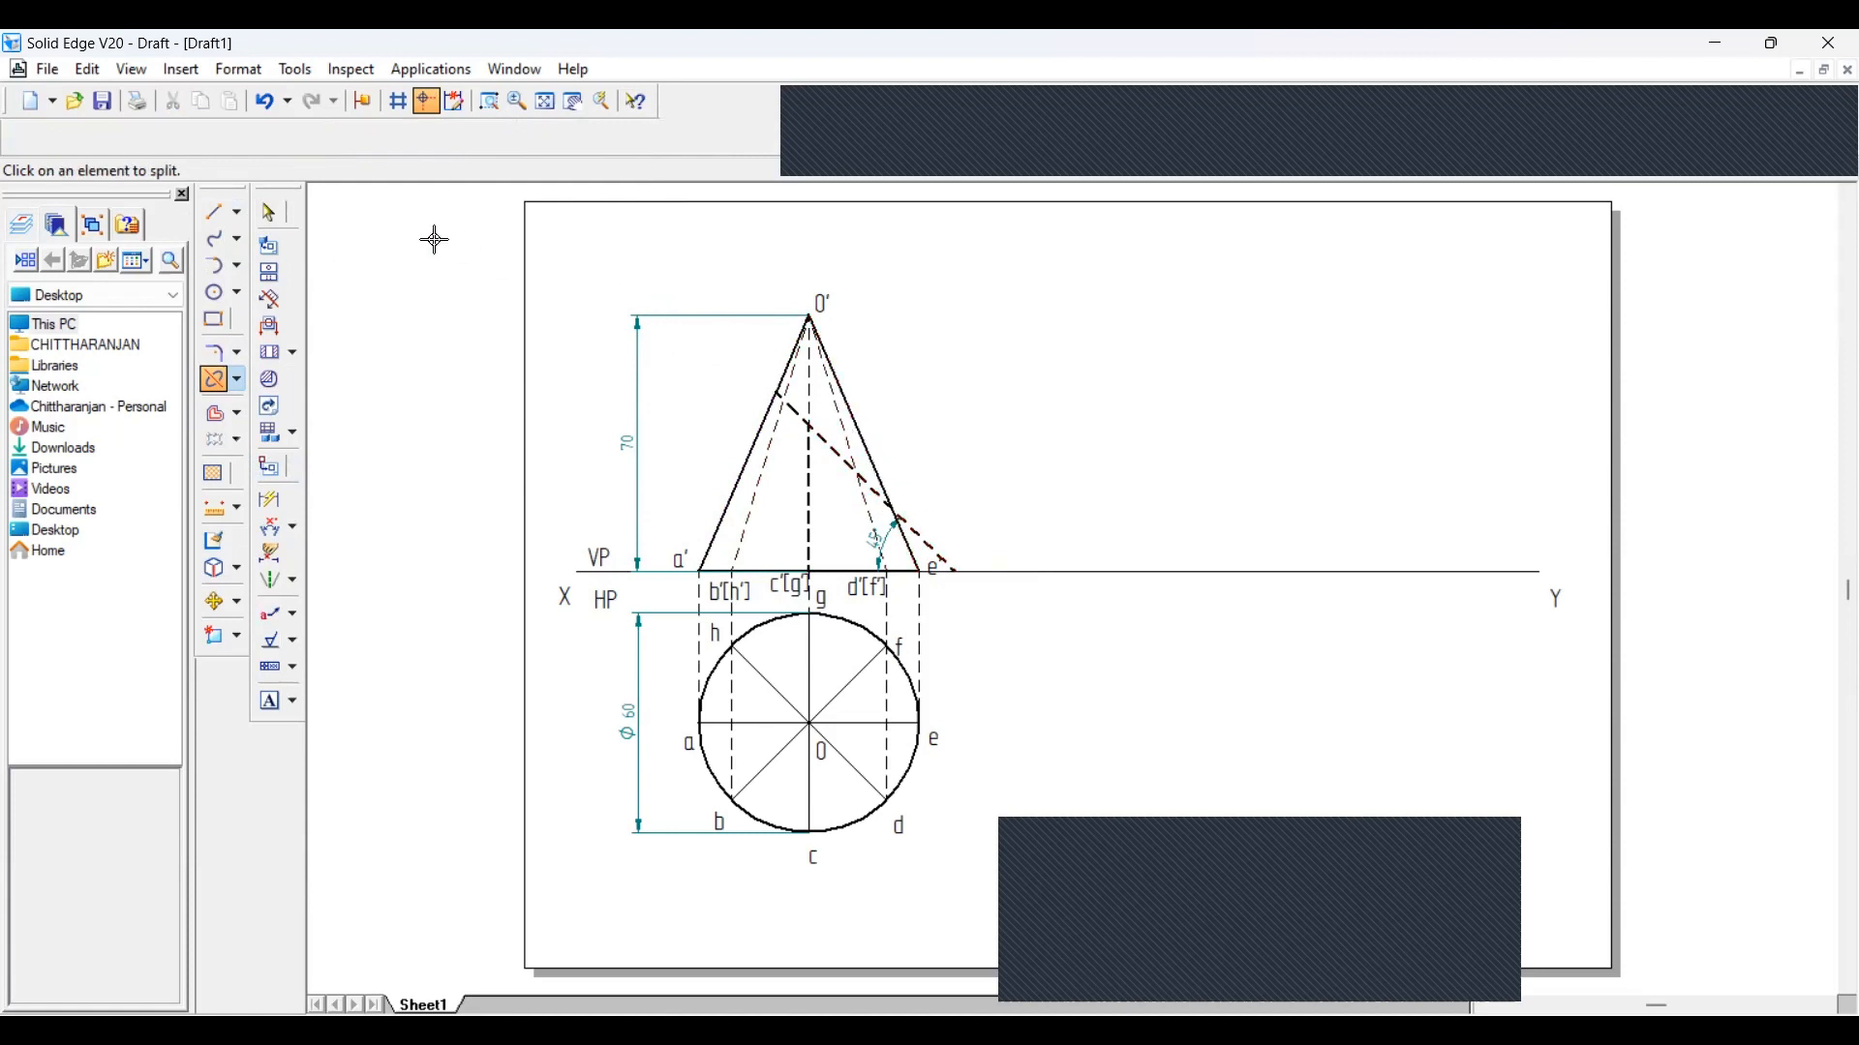
{"action": "left_click", "coordinate": [271, 216]}
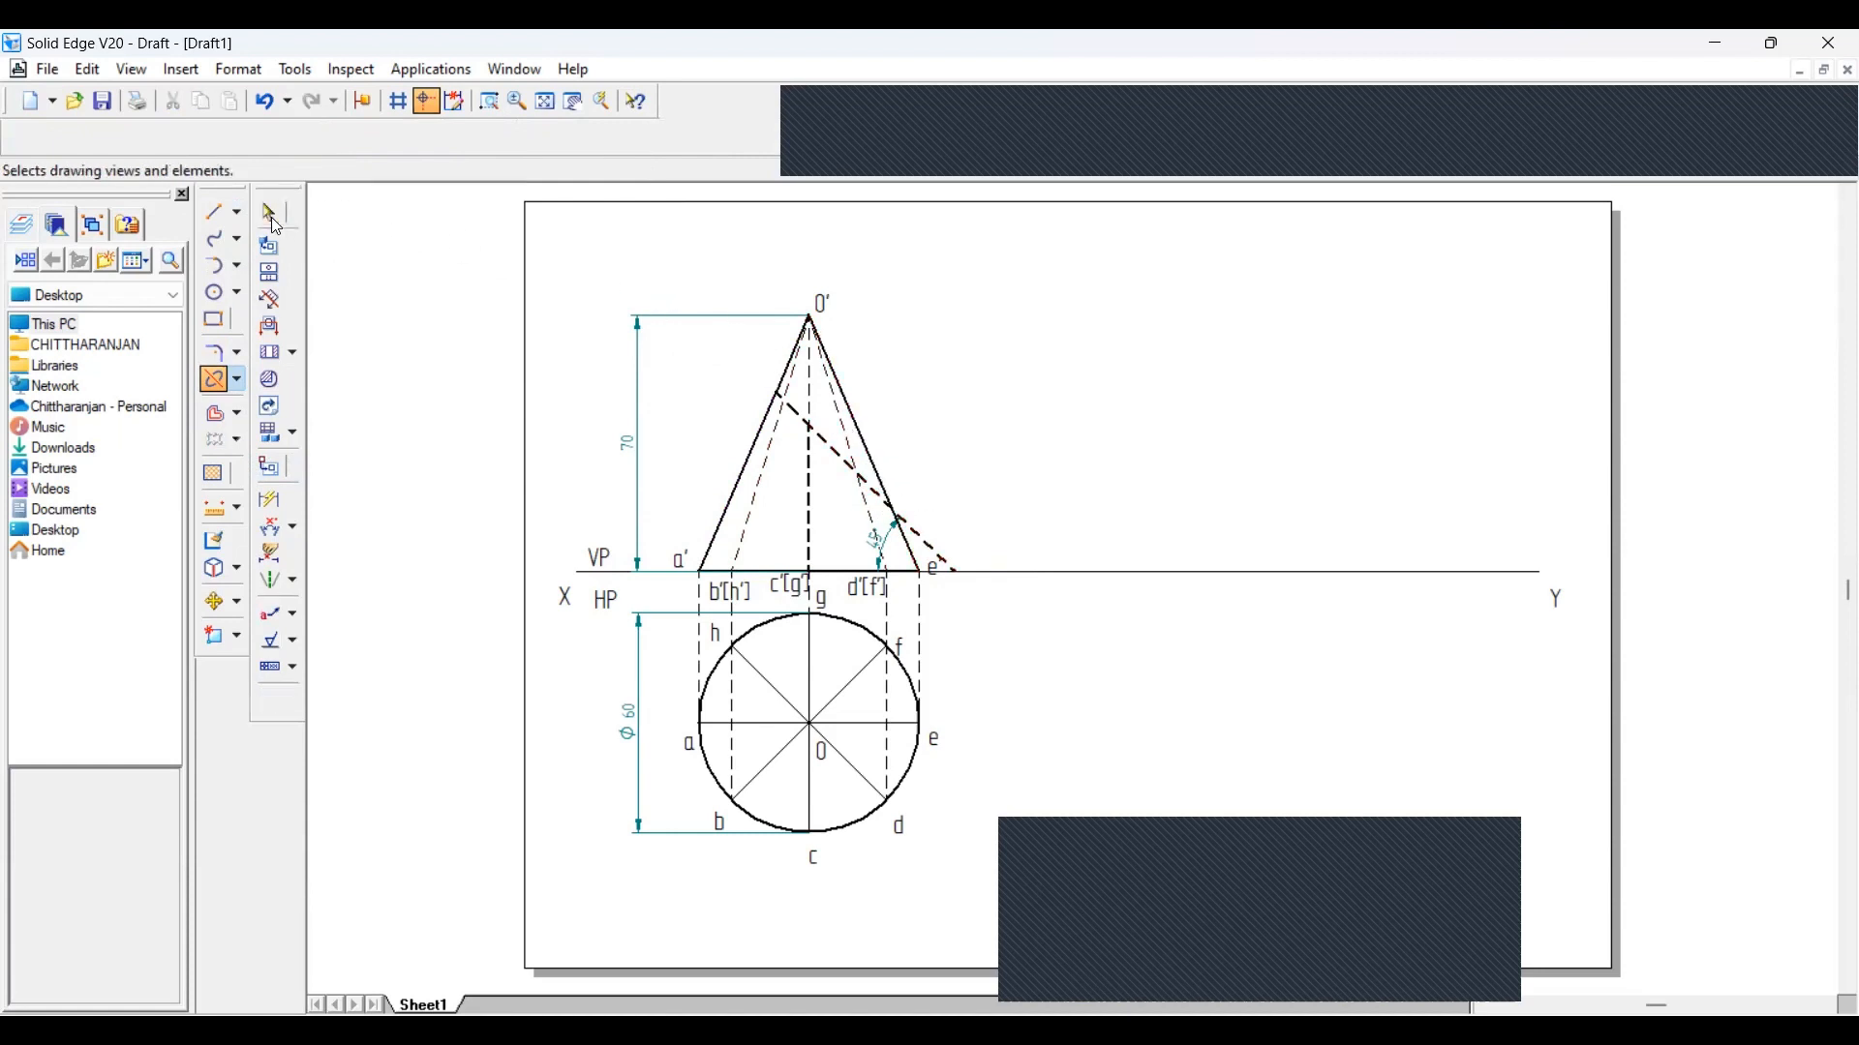
Set the line width of both slant edge portions above the cutting line to 0.25 mm
{"action": "left_click", "coordinate": [794, 370]}
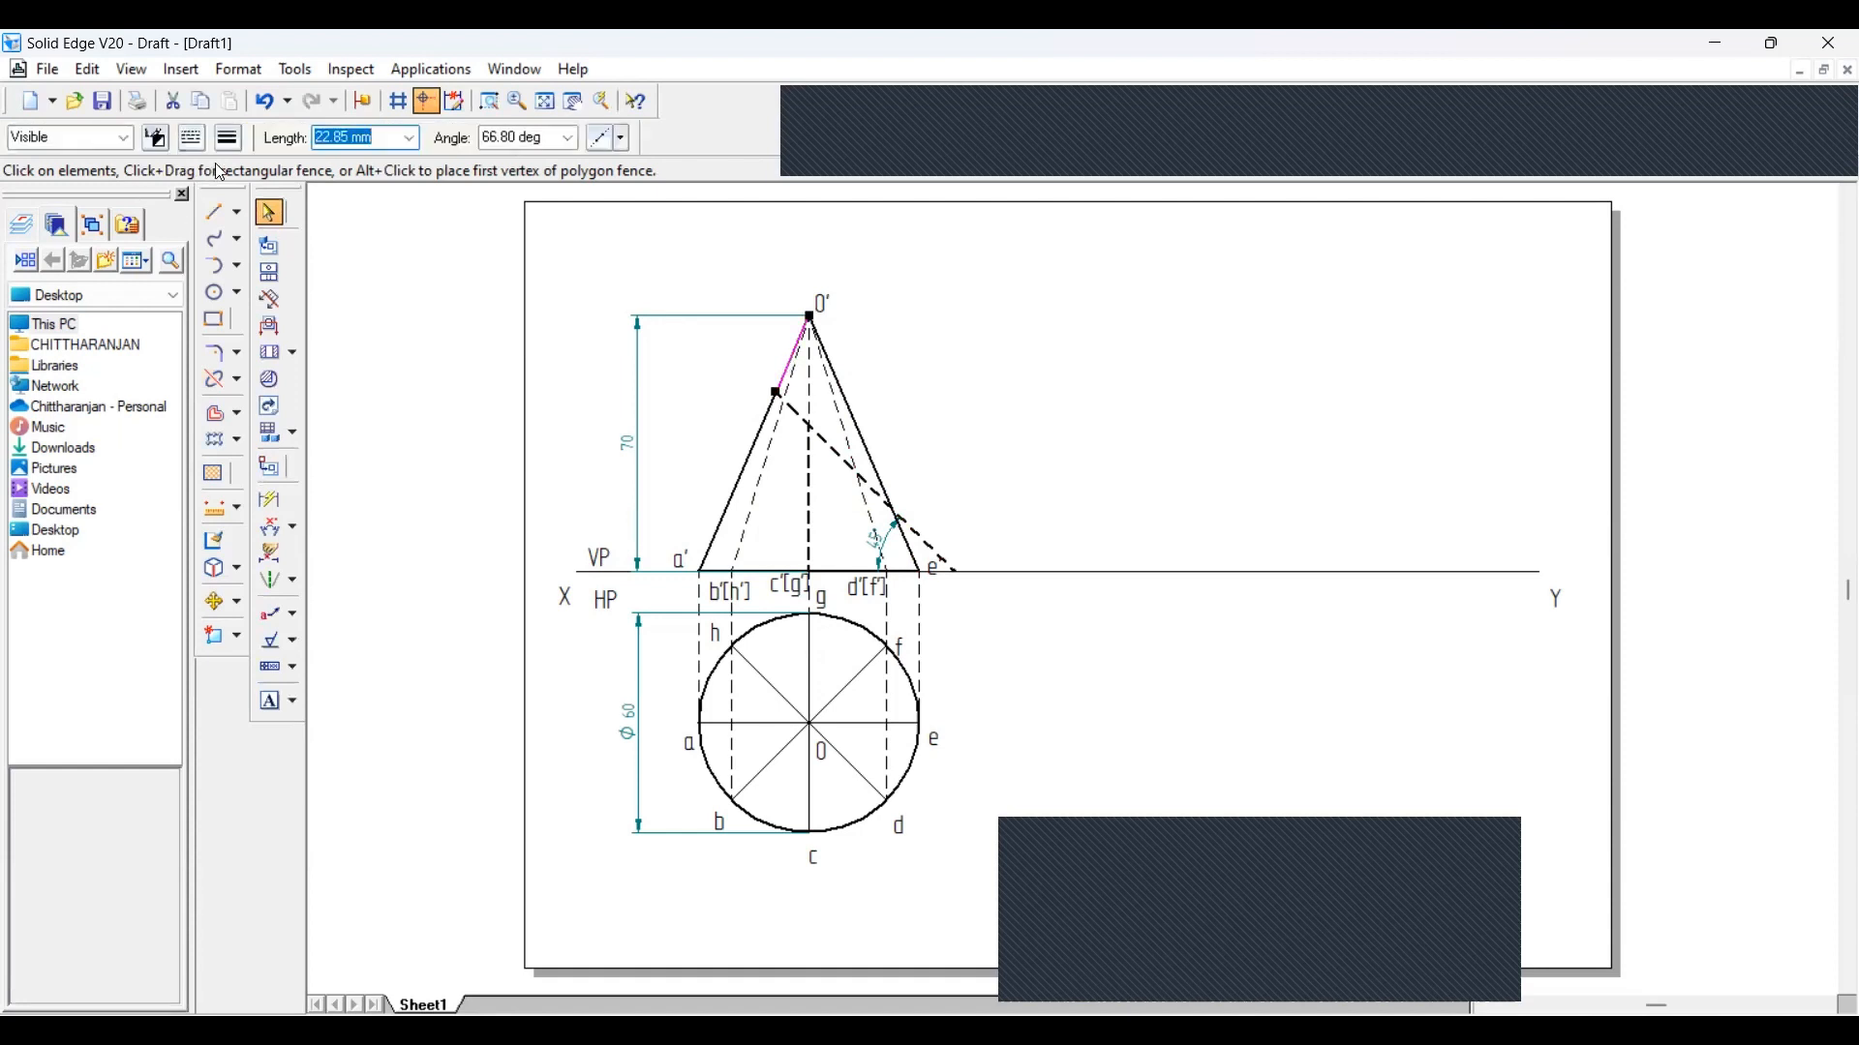
{"action": "left_click", "coordinate": [229, 137]}
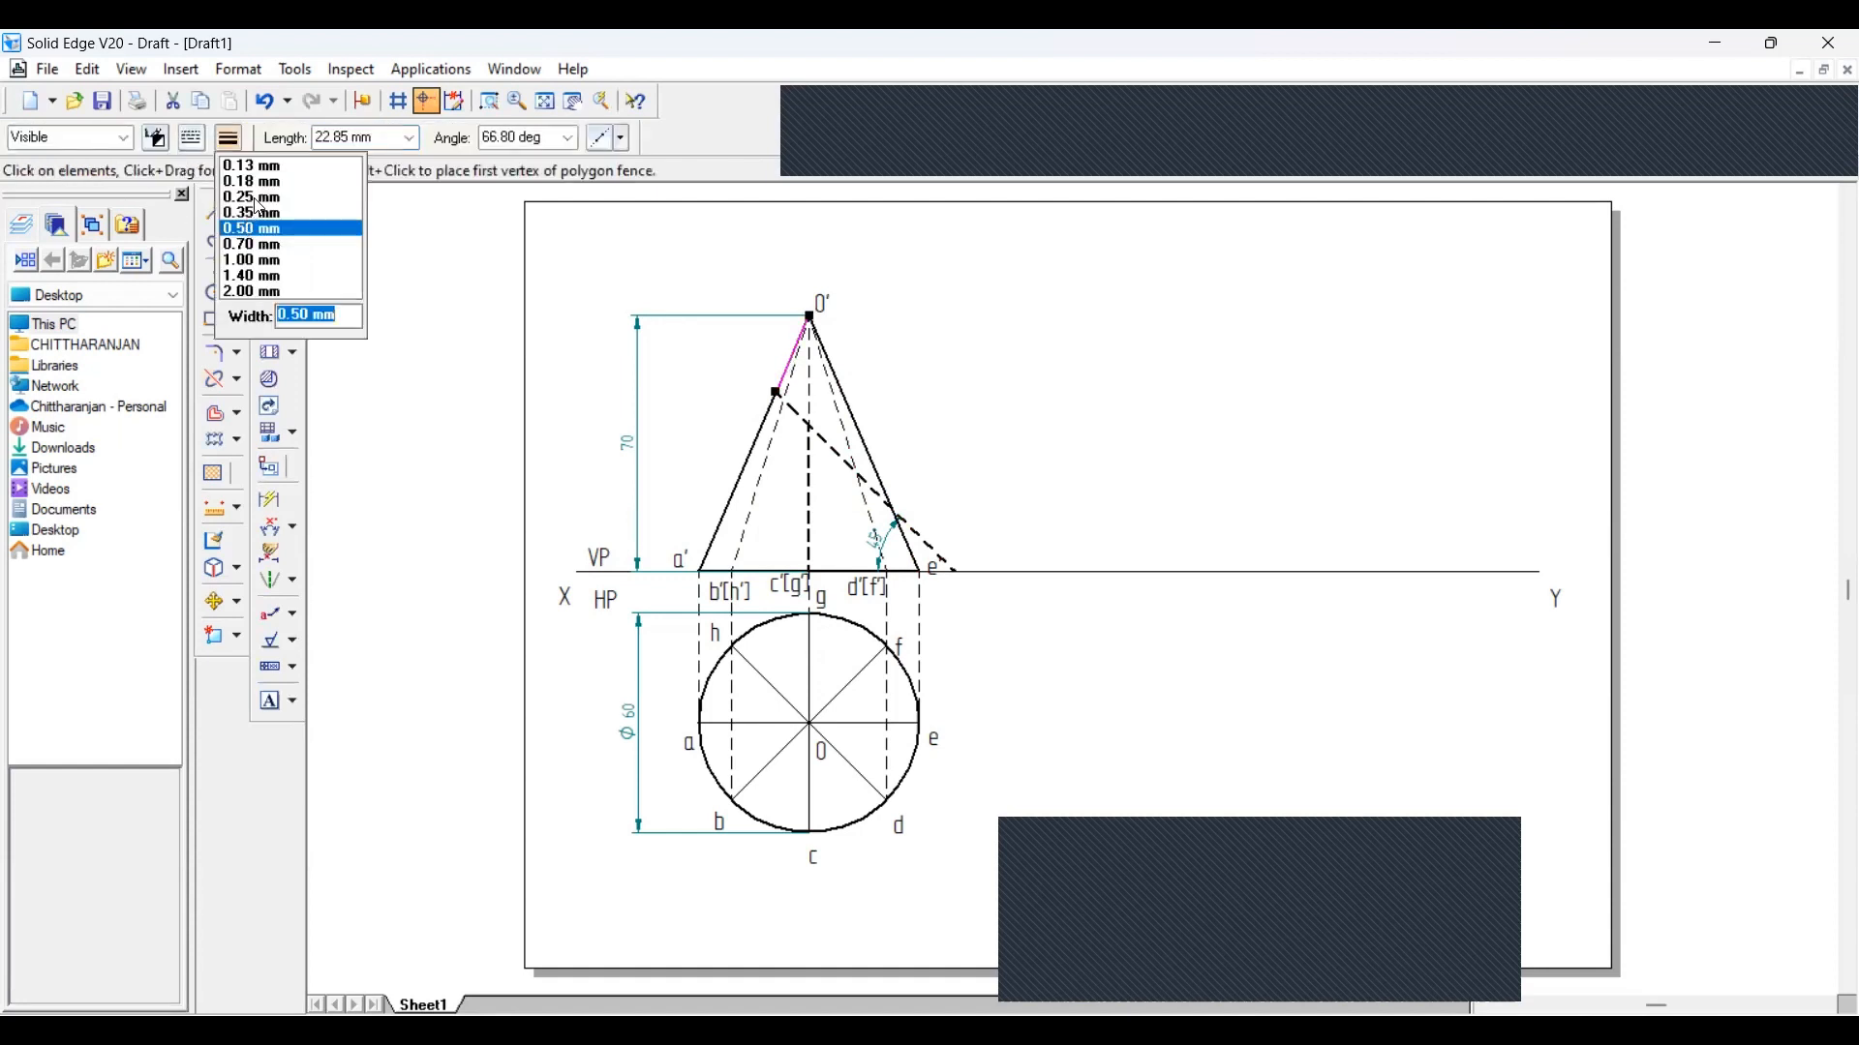
{"action": "left_click", "coordinate": [847, 401]}
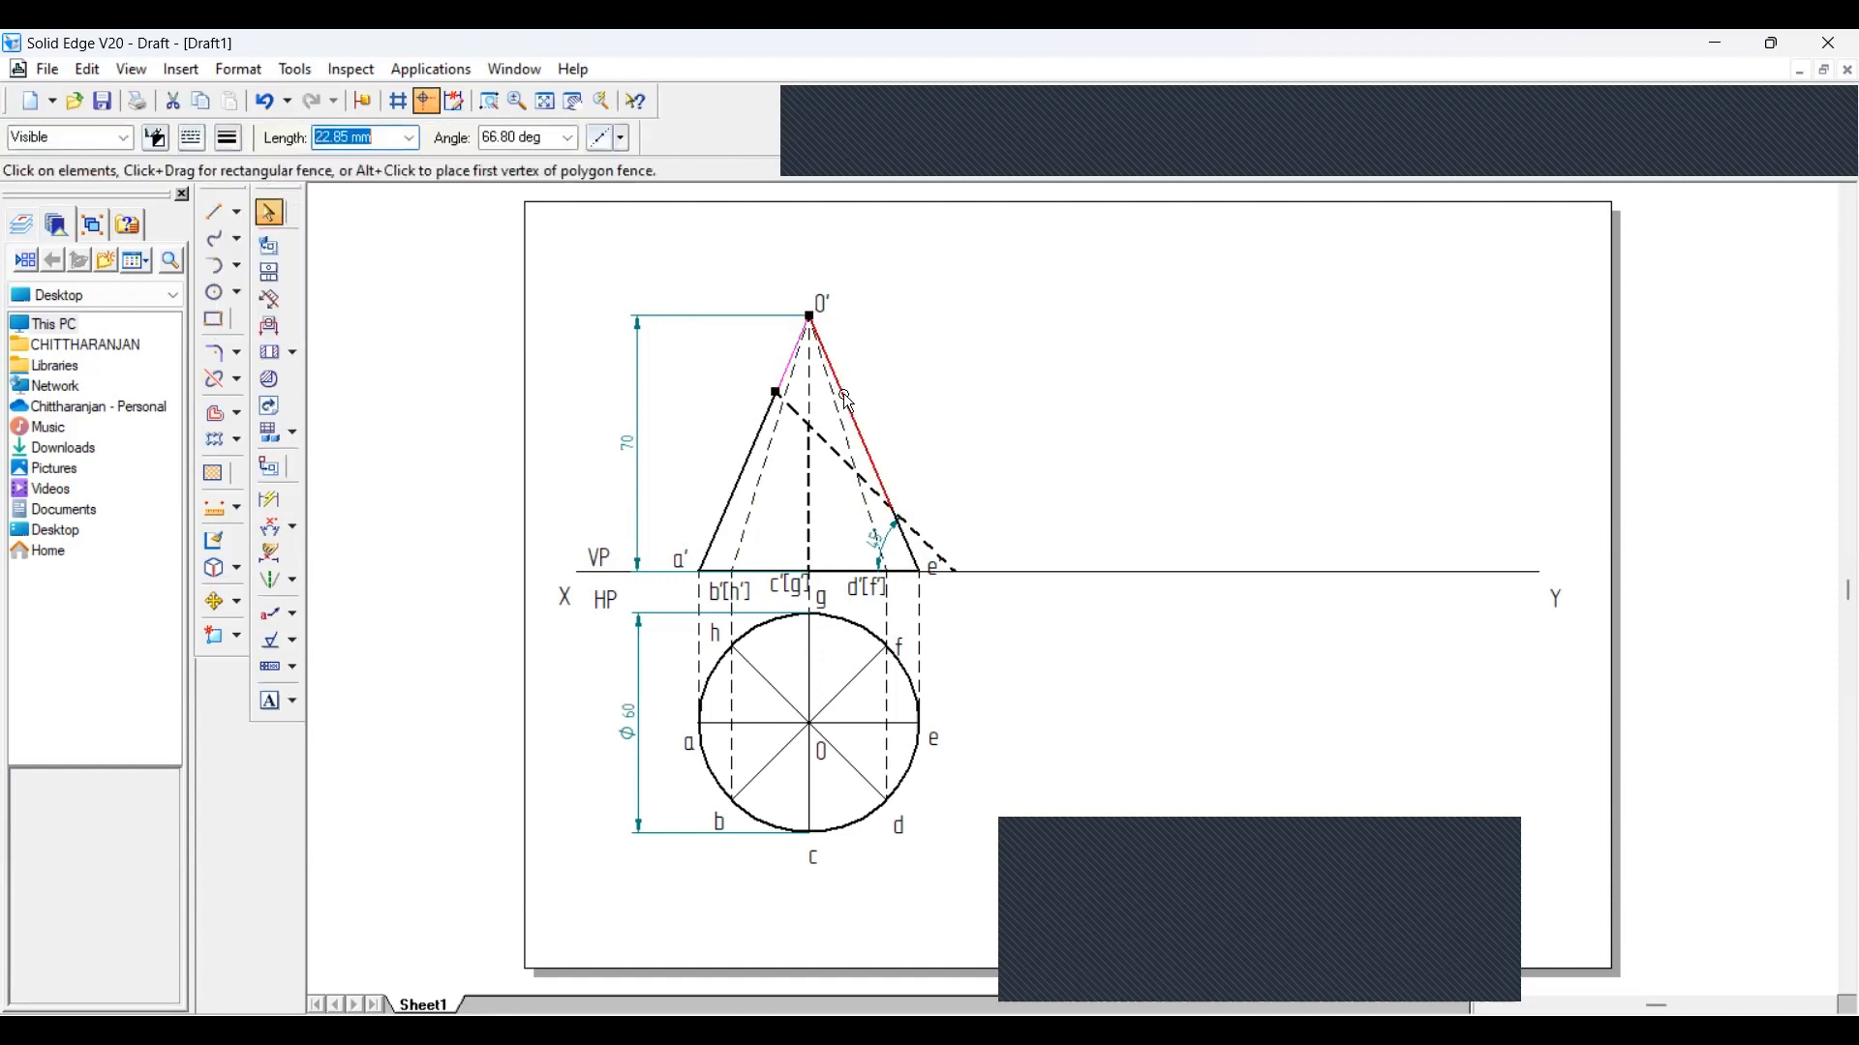
{"action": "left_click", "coordinate": [230, 141]}
{"action": "left_click", "coordinate": [260, 197]}
{"action": "left_click", "coordinate": [939, 393]}
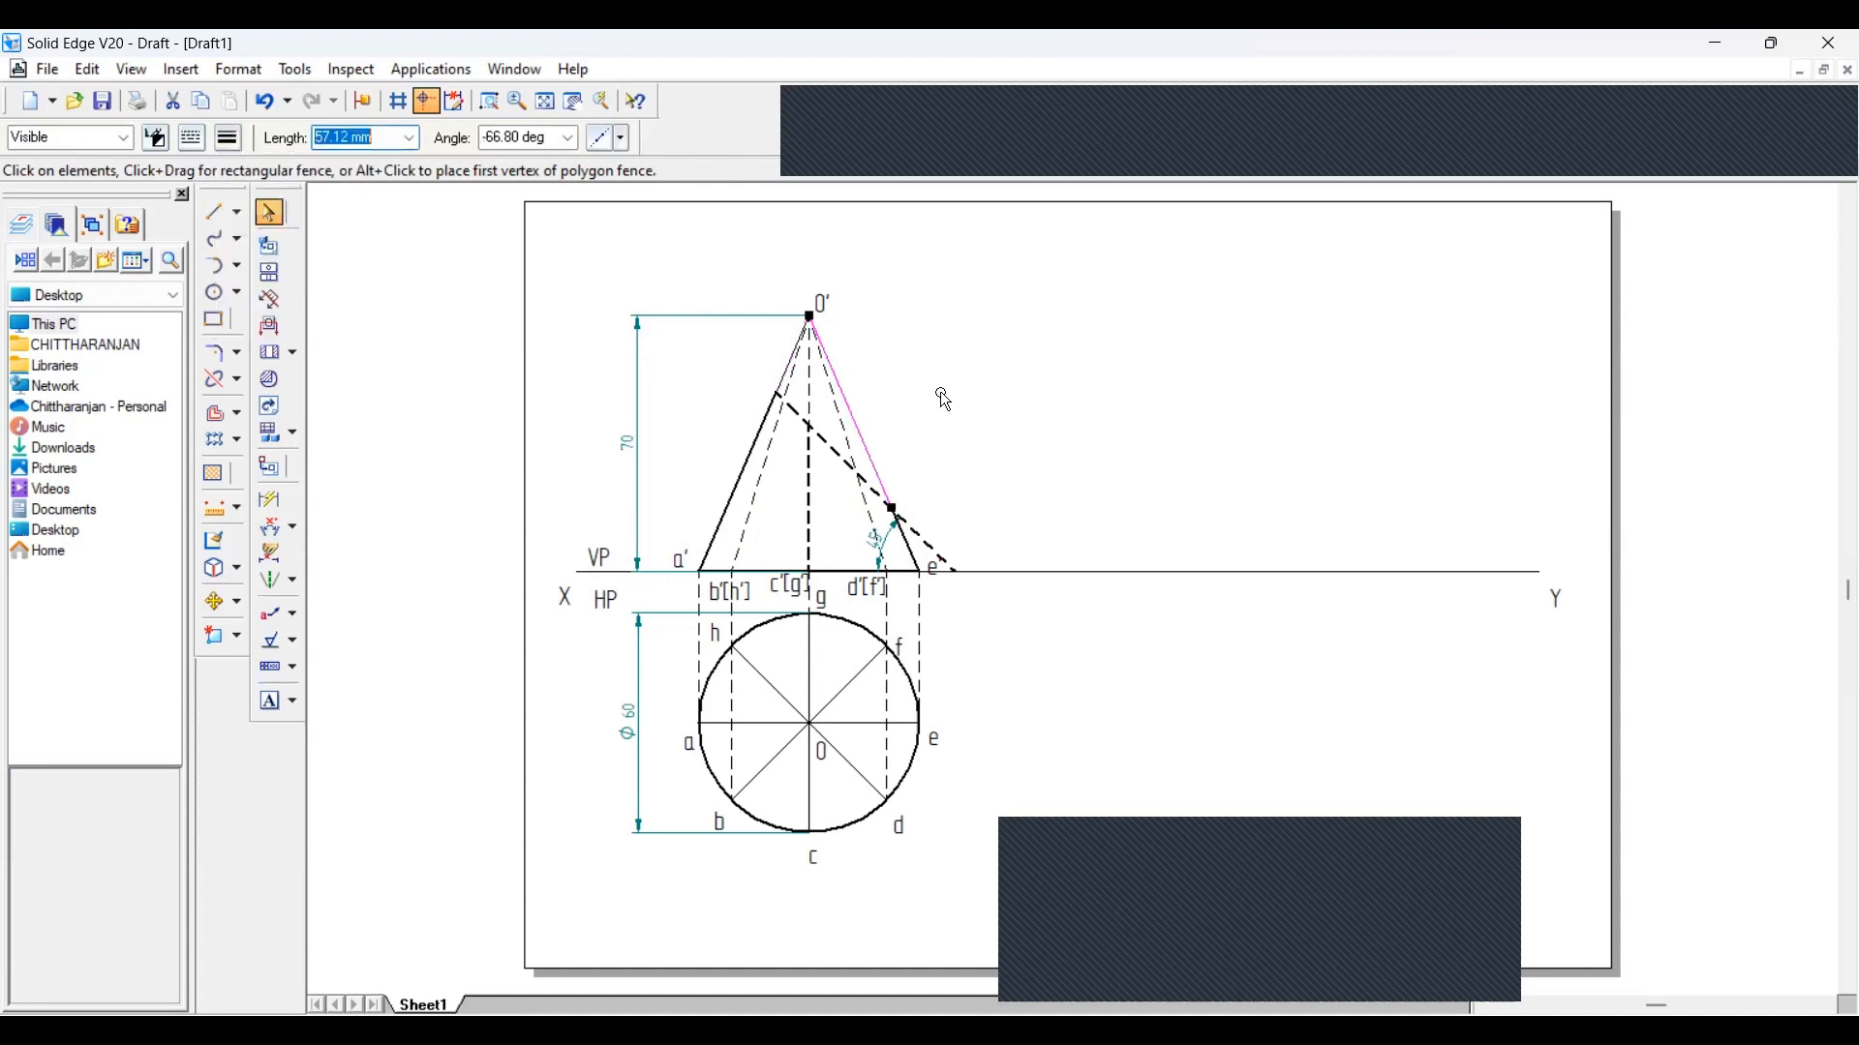
Delete the heavy 40 mm dashed axis line and set the -45 degree cutting line's width to 0.25 mm
{"action": "left_click", "coordinate": [807, 479]}
{"action": "key", "text": "Delete"}
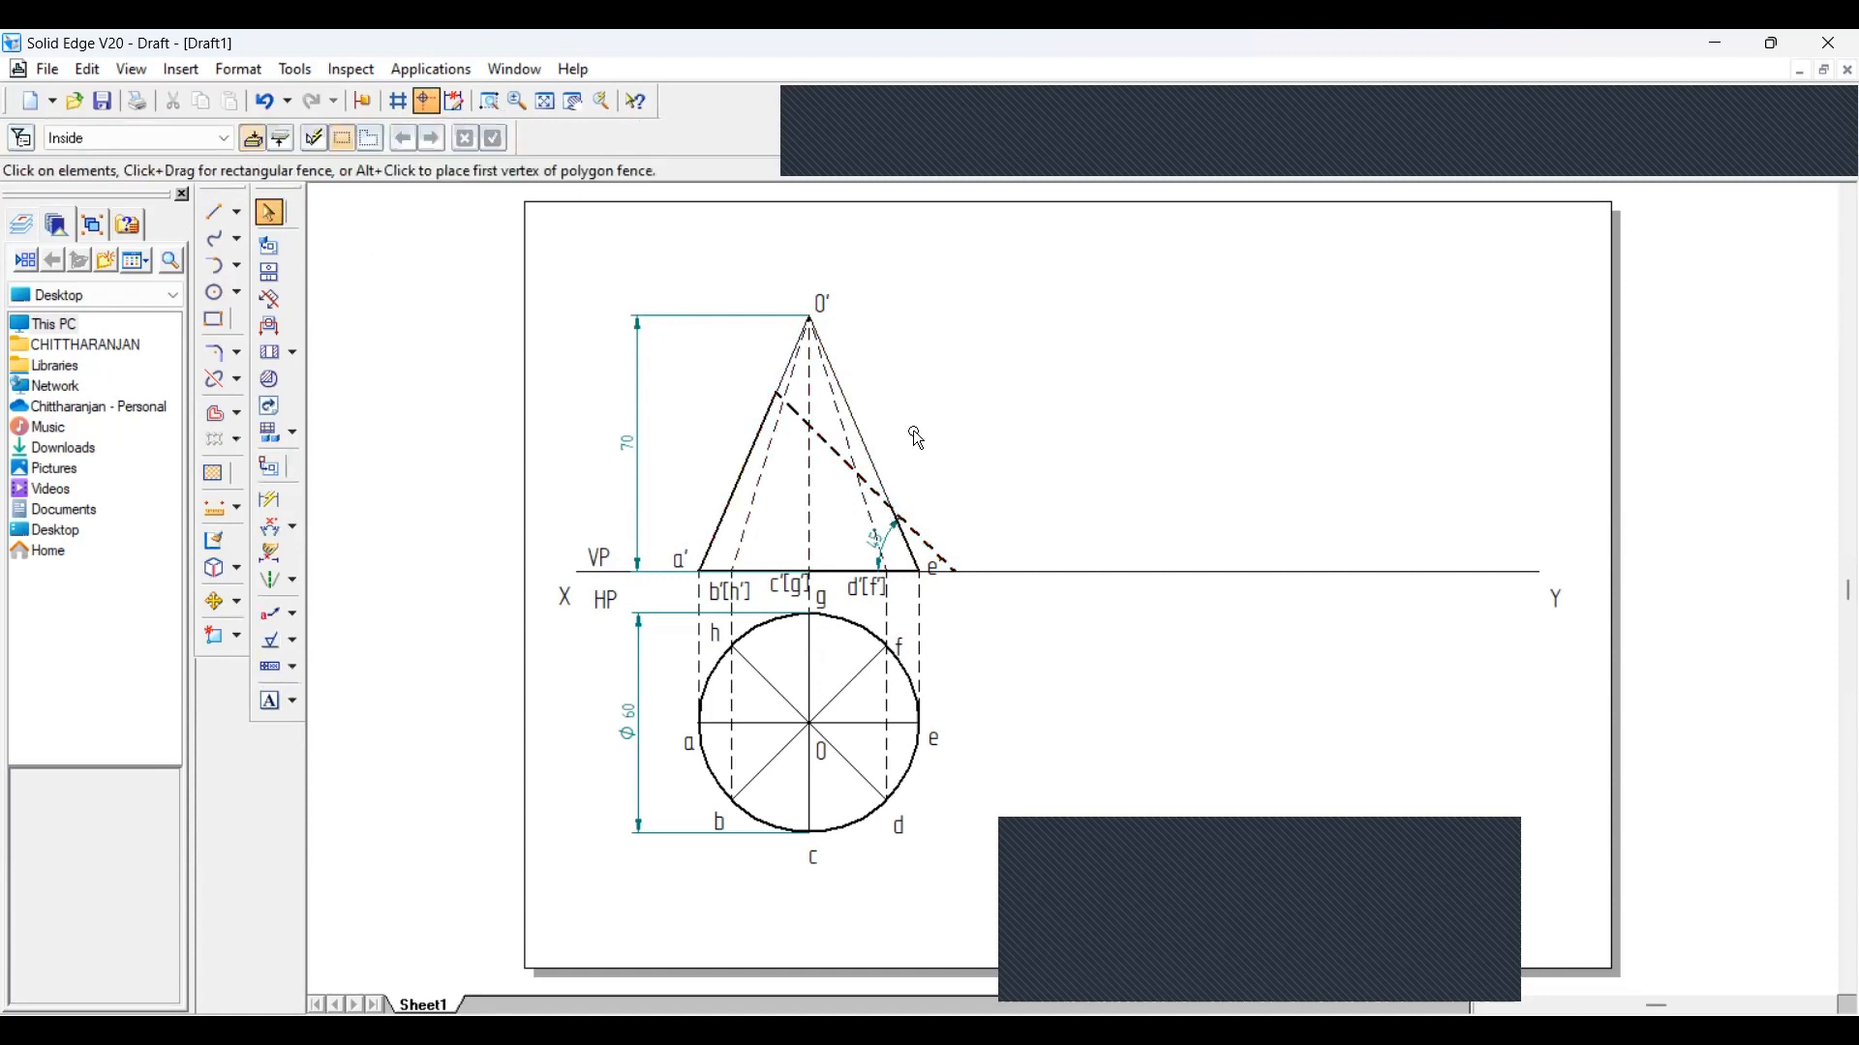
{"action": "left_click", "coordinate": [926, 544]}
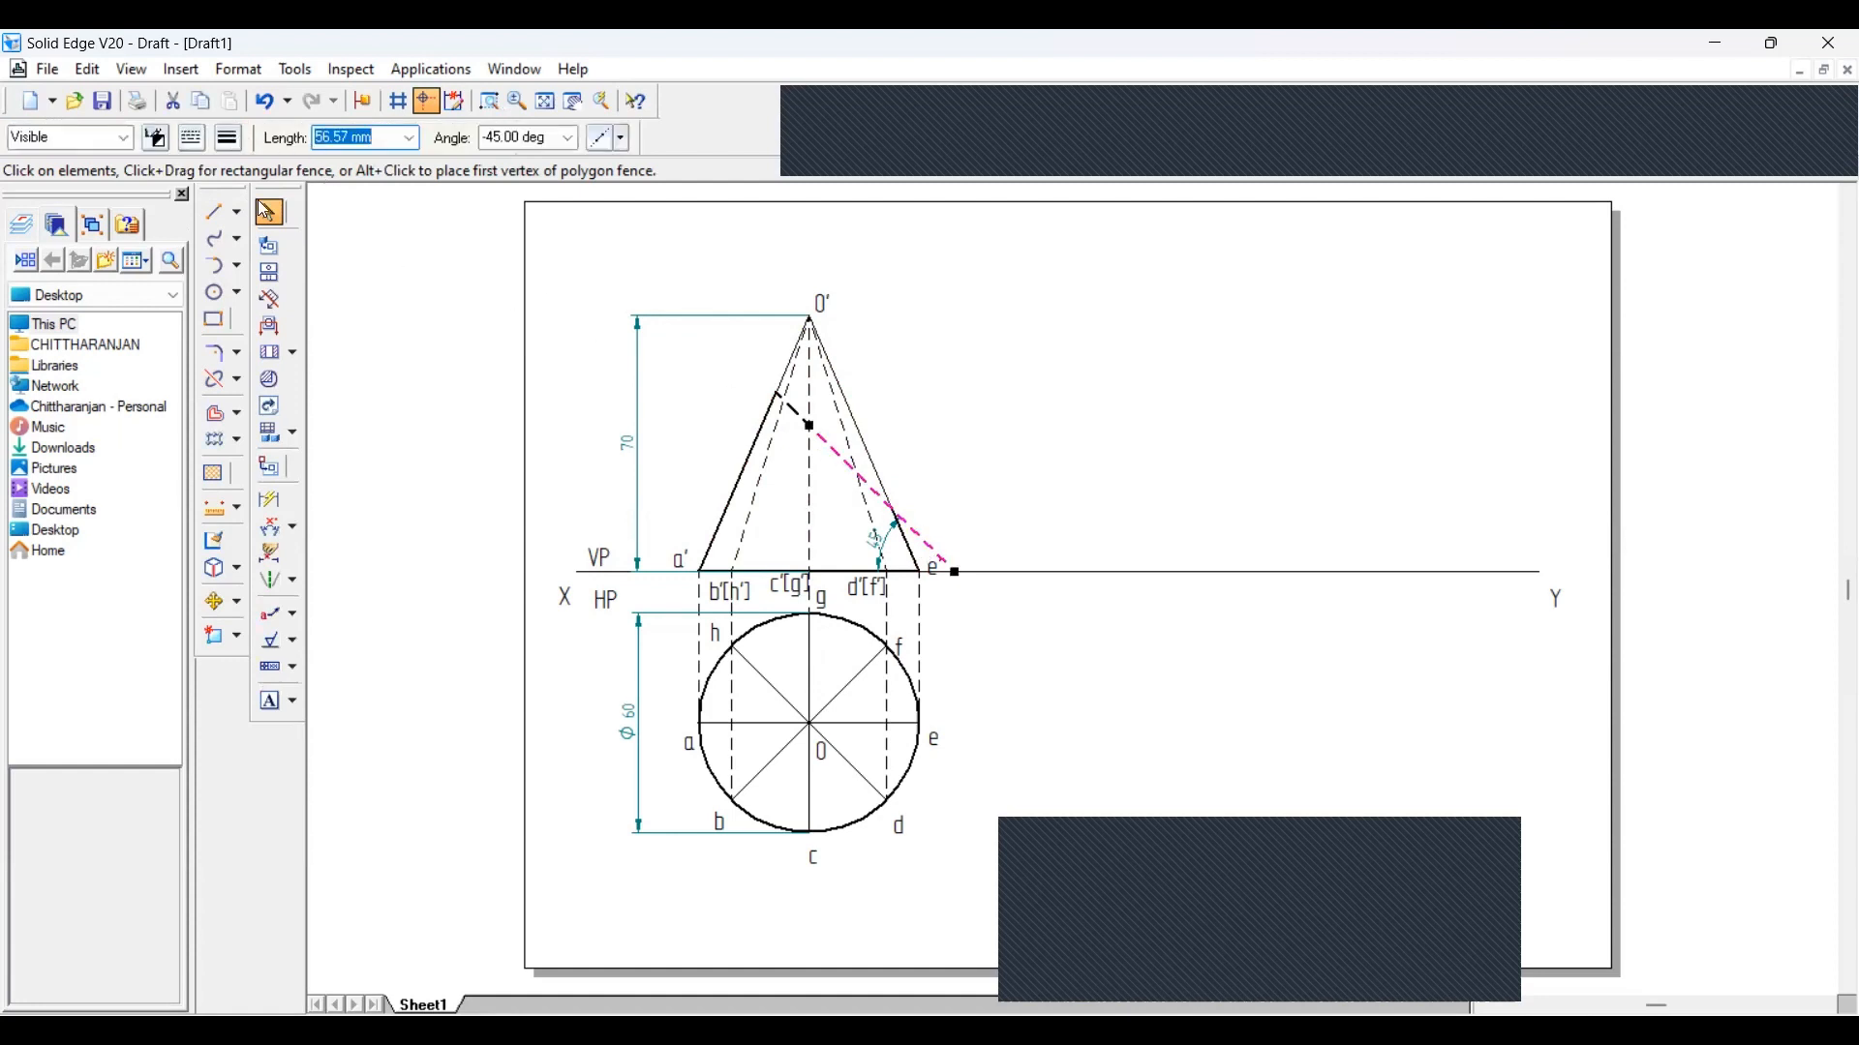
{"action": "left_click", "coordinate": [228, 137]}
{"action": "left_click", "coordinate": [251, 195]}
Split the cutting line at its intersection with slant edge O'e'
{"action": "left_click", "coordinate": [215, 380]}
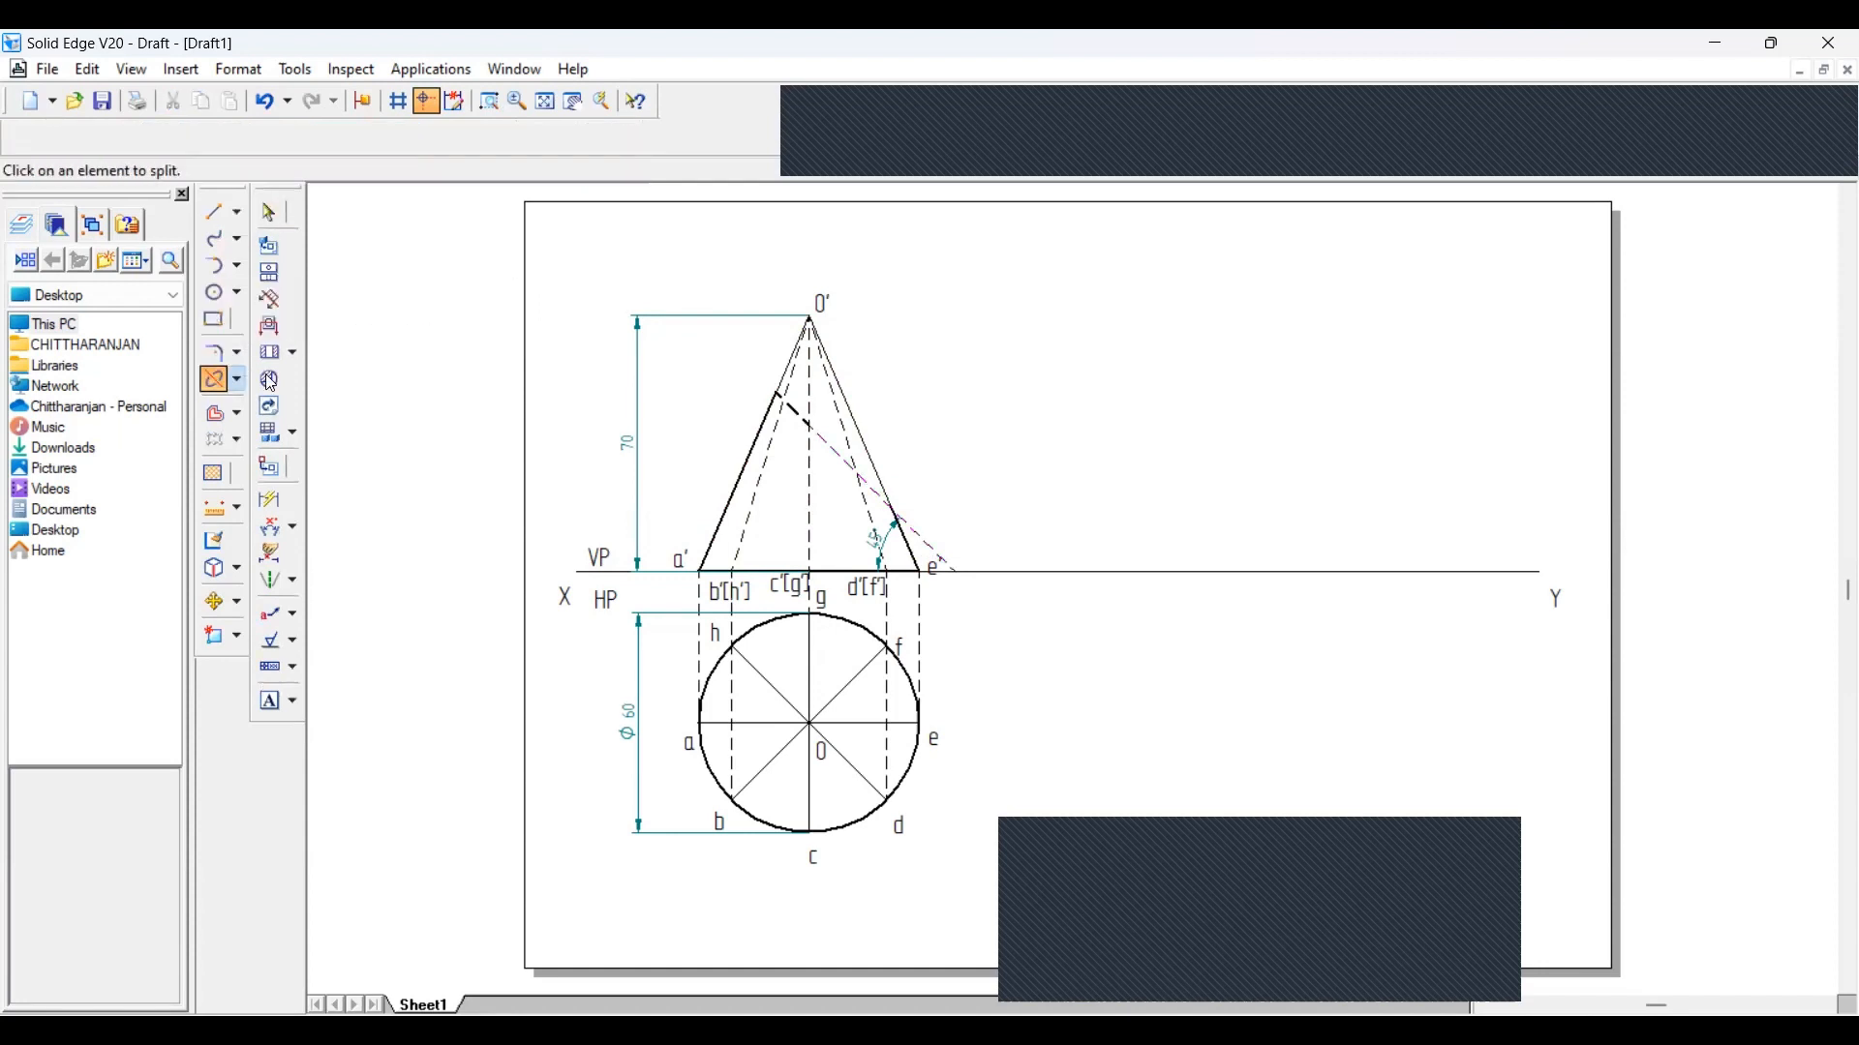
{"action": "left_click", "coordinate": [837, 450]}
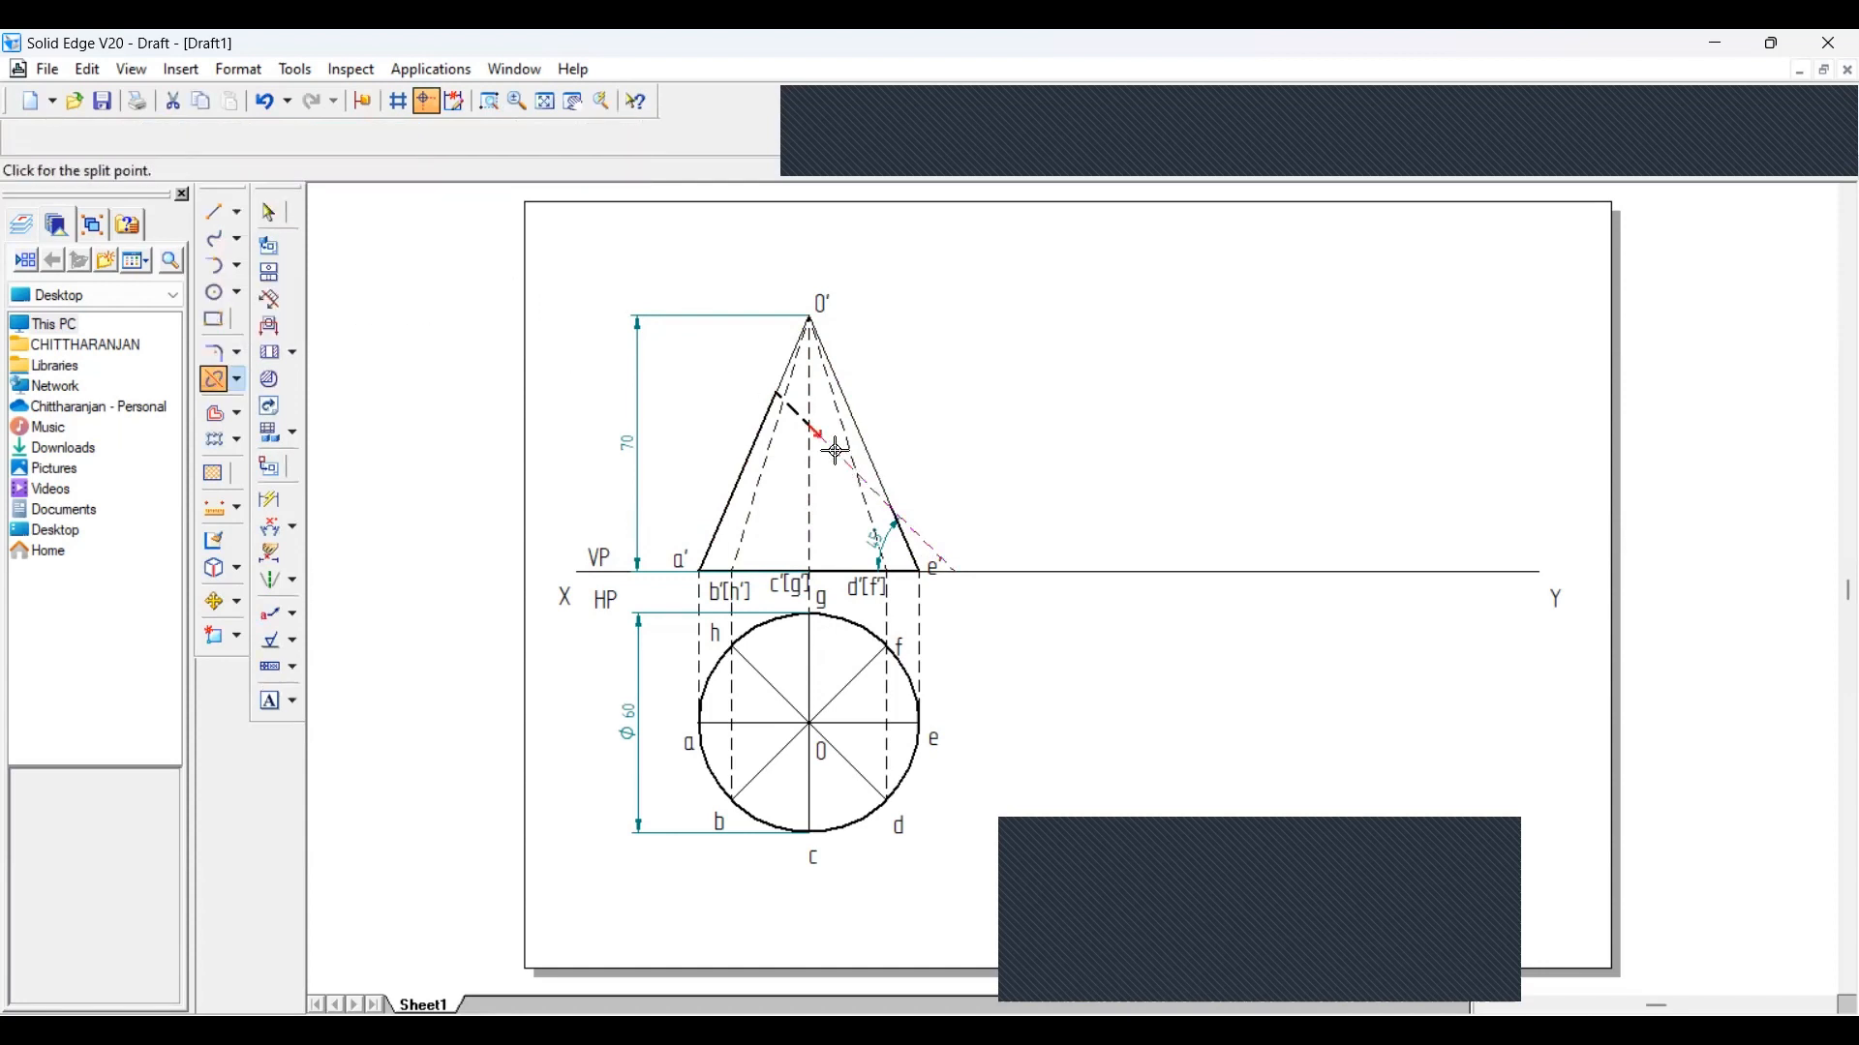
{"action": "left_click", "coordinate": [891, 508]}
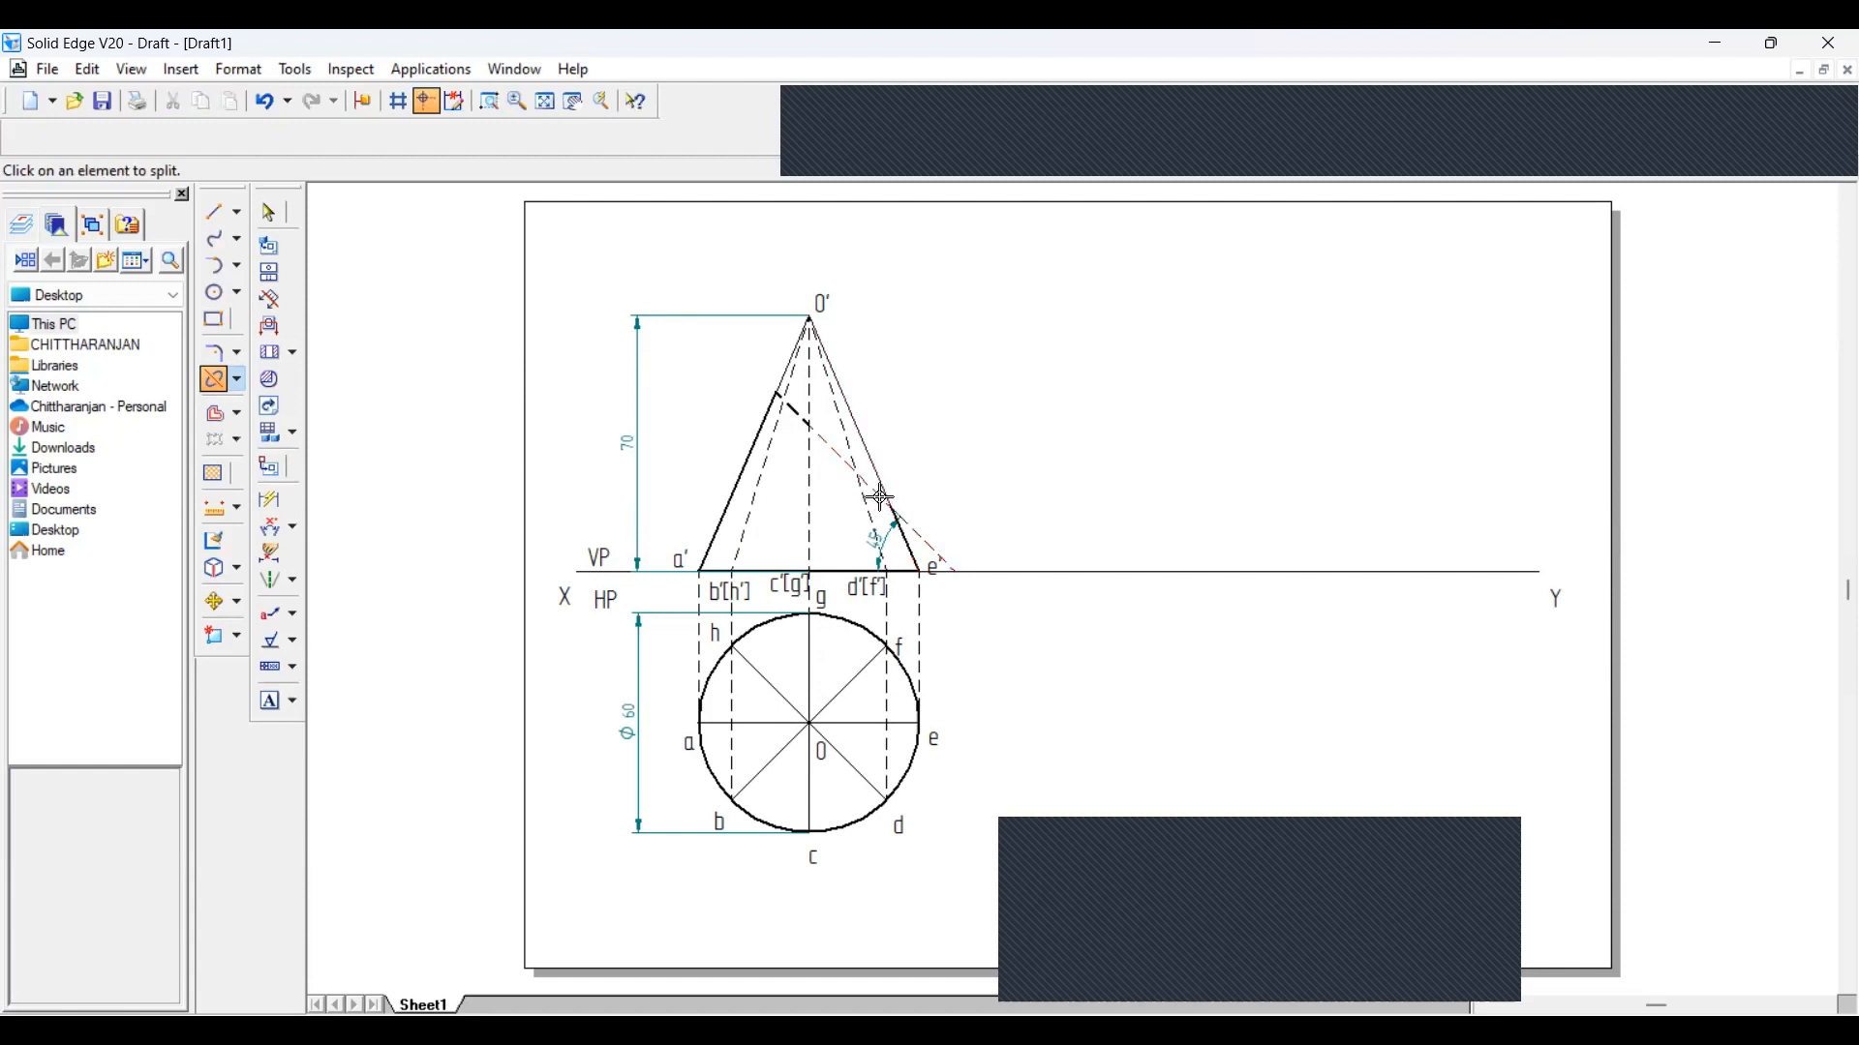
{"action": "left_click", "coordinate": [264, 220]}
{"action": "left_click", "coordinate": [215, 211]}
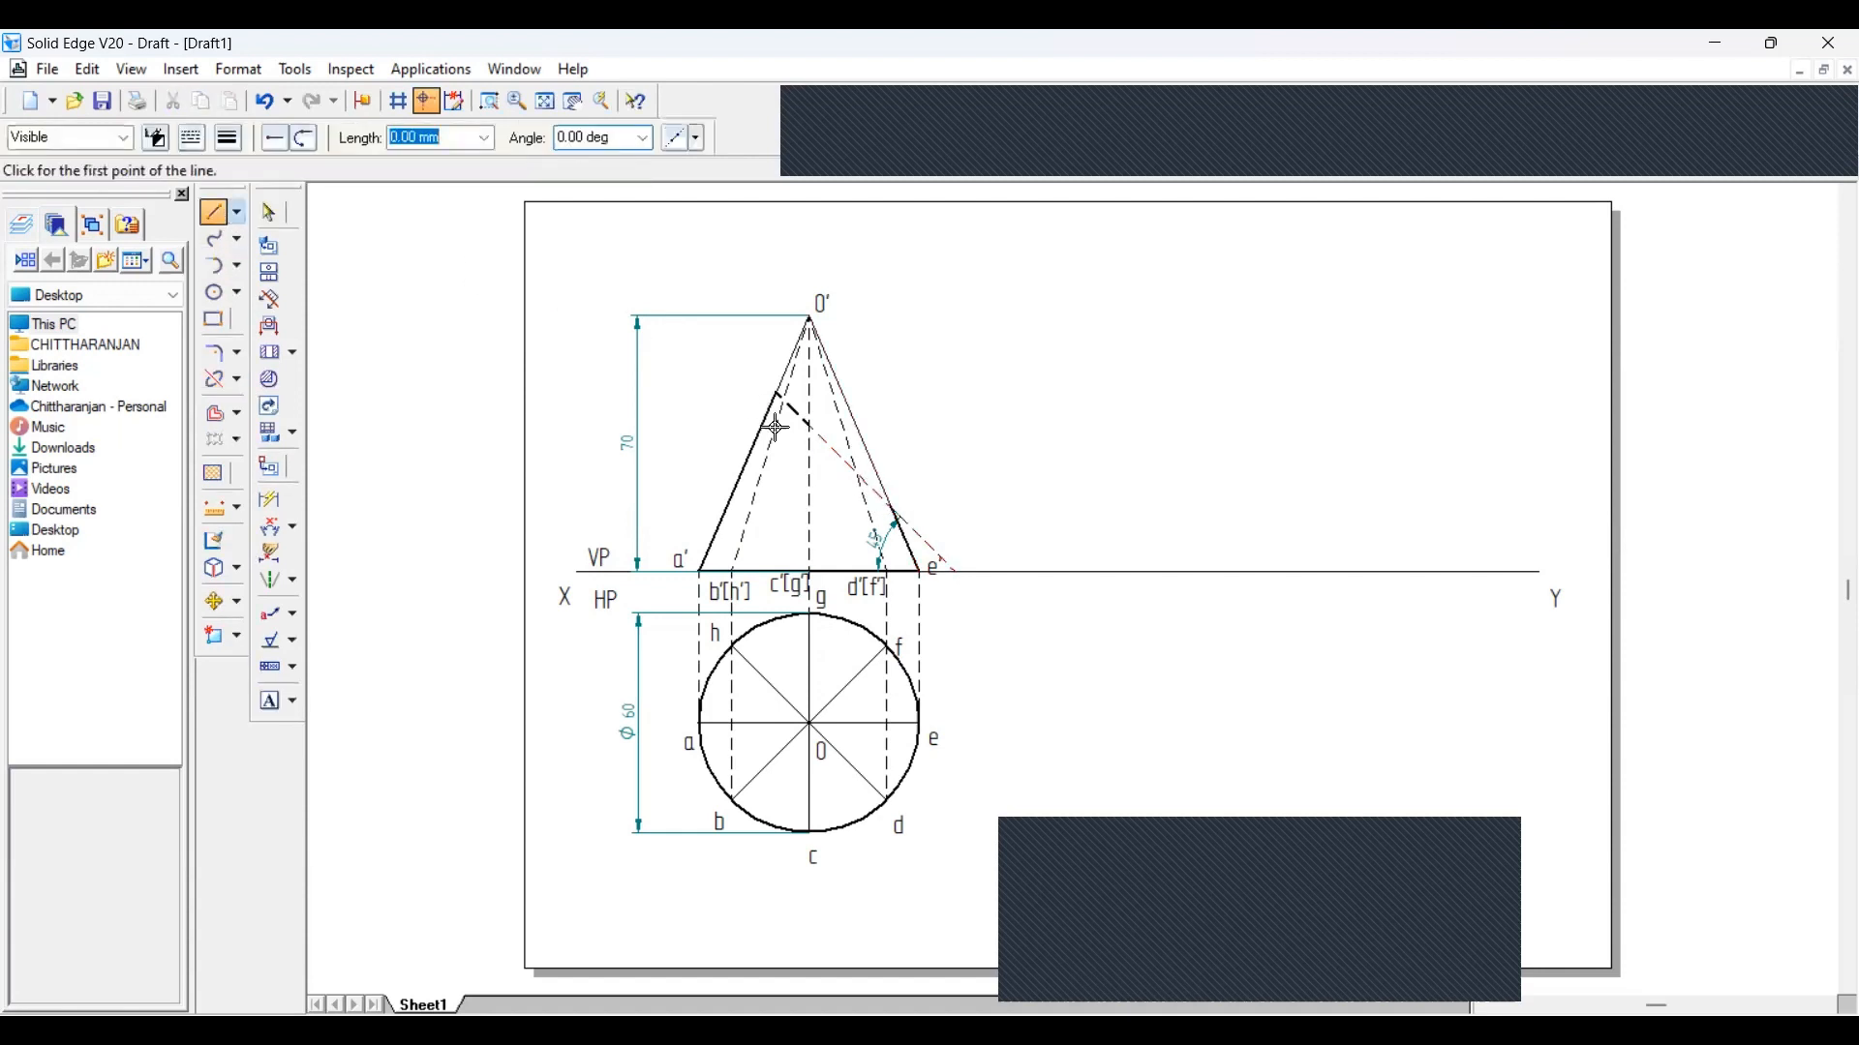
{"action": "left_click", "coordinate": [269, 211]}
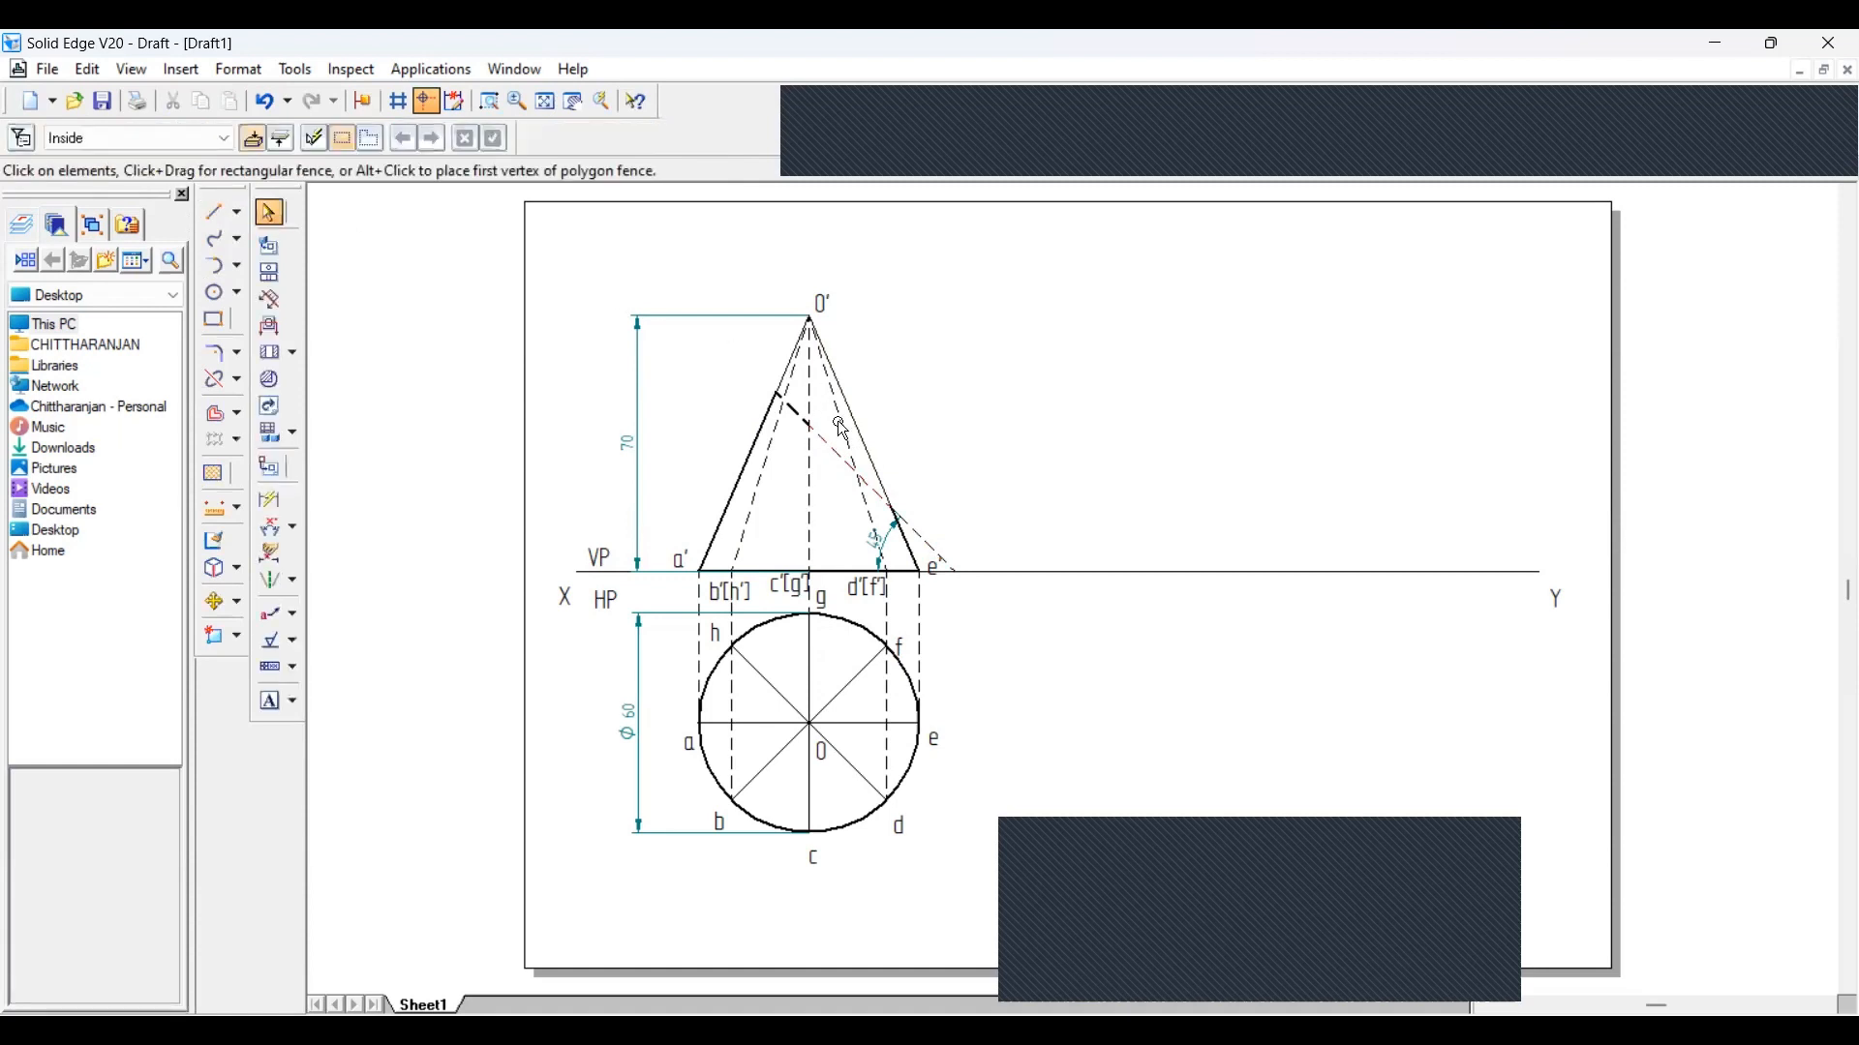
Give the cutting-line segment between the cone axis and slant edge O'e' a continuous line type with 0.50 mm width
{"action": "left_click", "coordinate": [823, 447]}
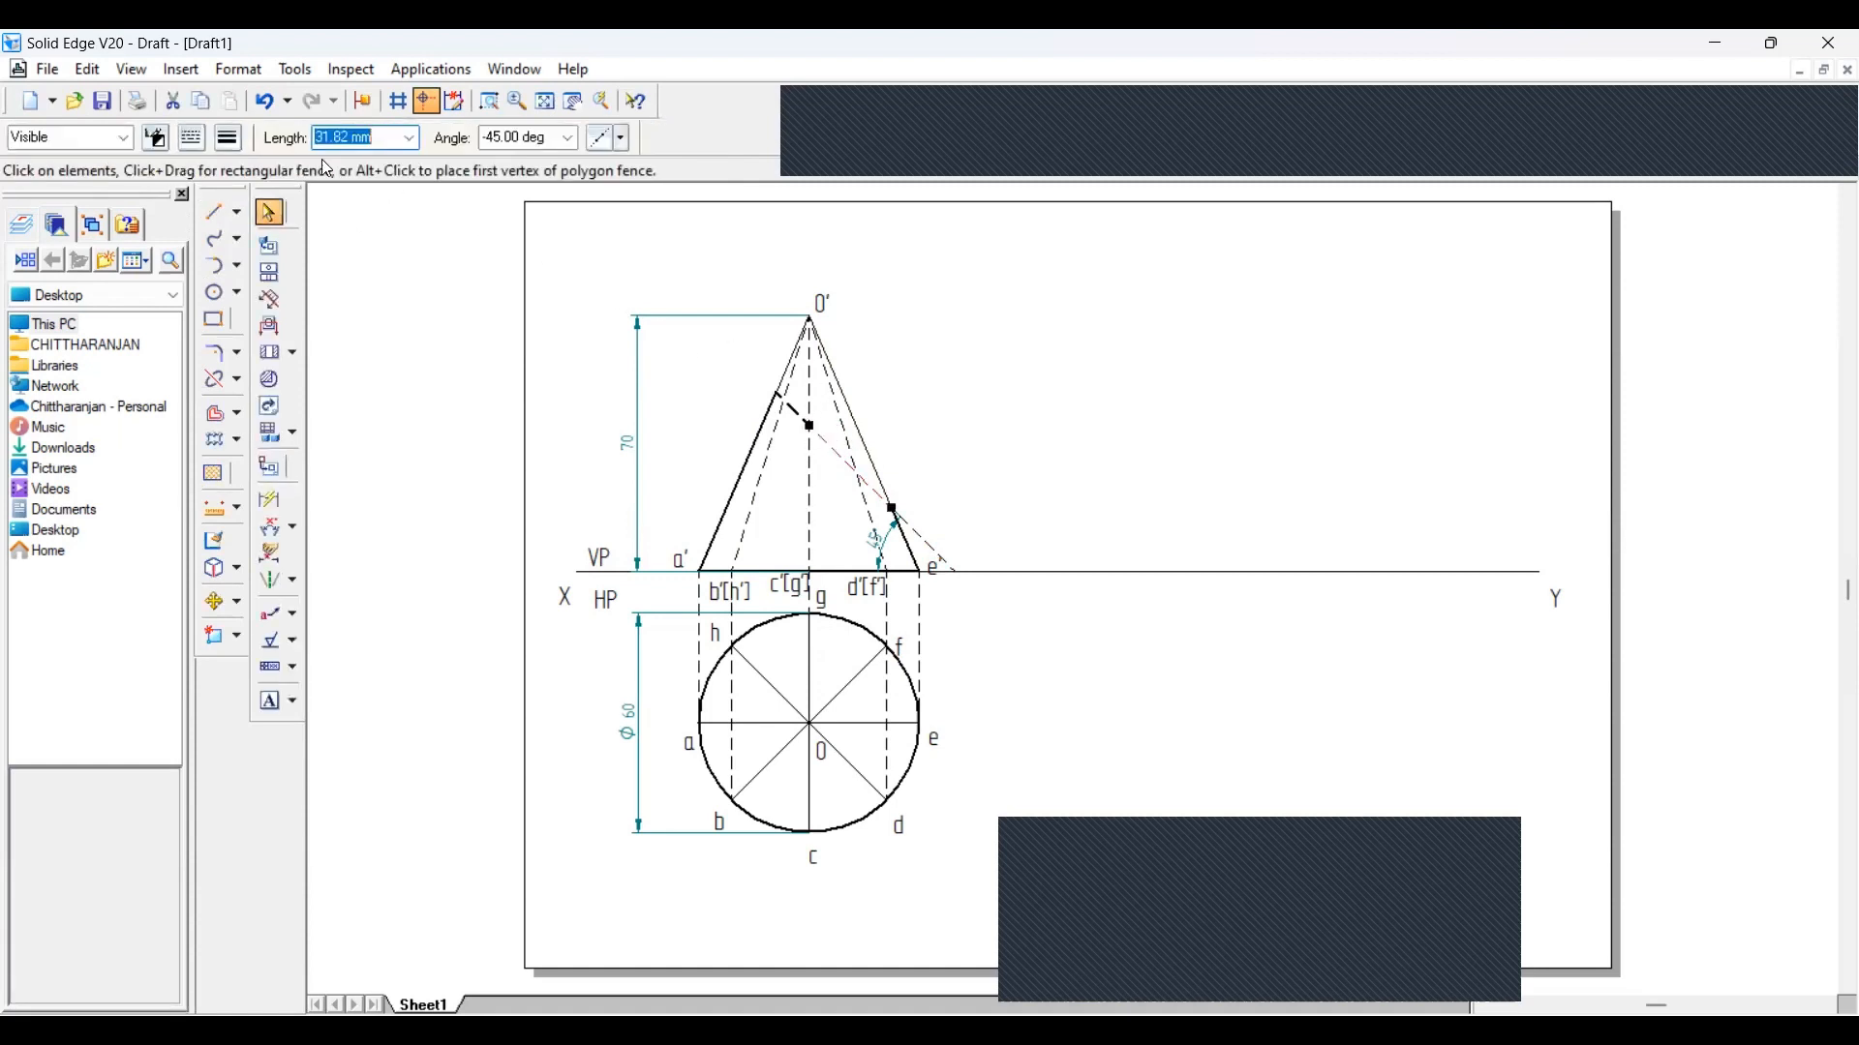
{"action": "left_click", "coordinate": [227, 137]}
{"action": "left_click", "coordinate": [291, 230]}
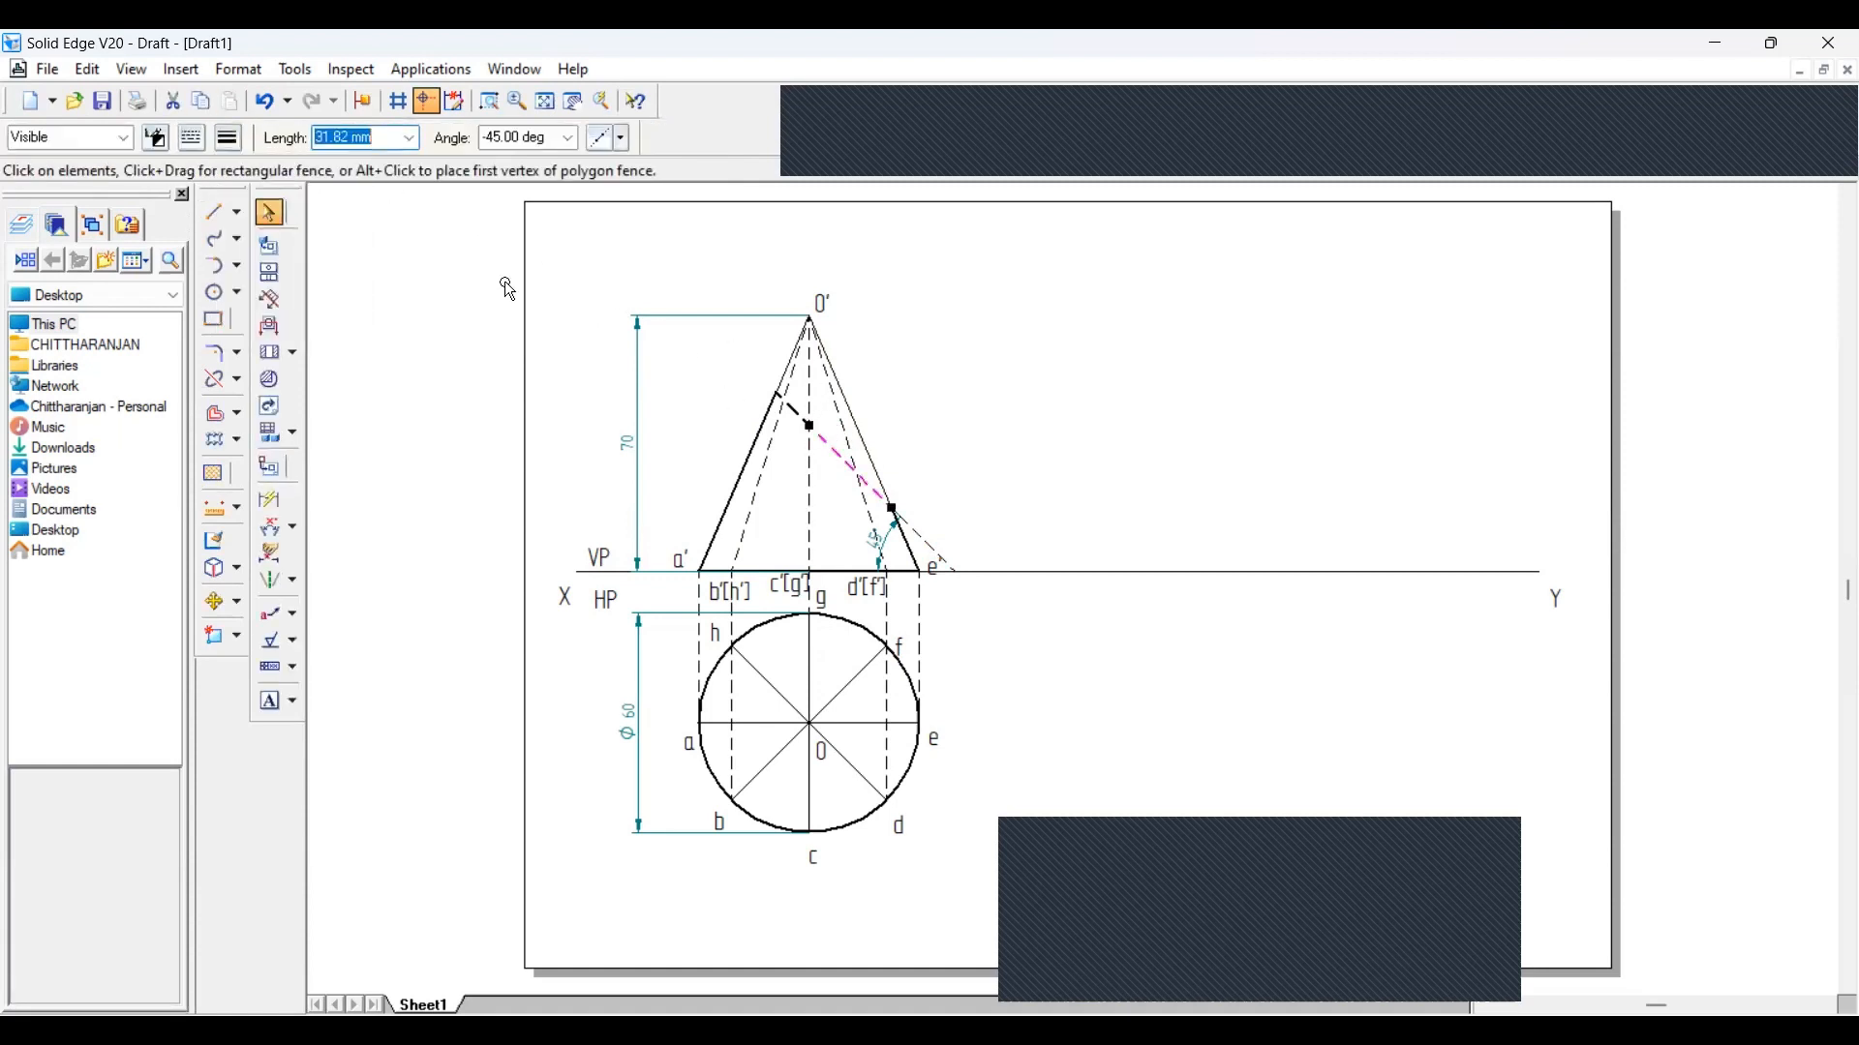
{"action": "left_click", "coordinate": [199, 145]}
{"action": "left_click", "coordinate": [228, 166]}
Set the cutting-line segment between slant edge O'a' and the cone axis to a continuous line 0.50 mm wide
{"action": "left_click", "coordinate": [787, 407]}
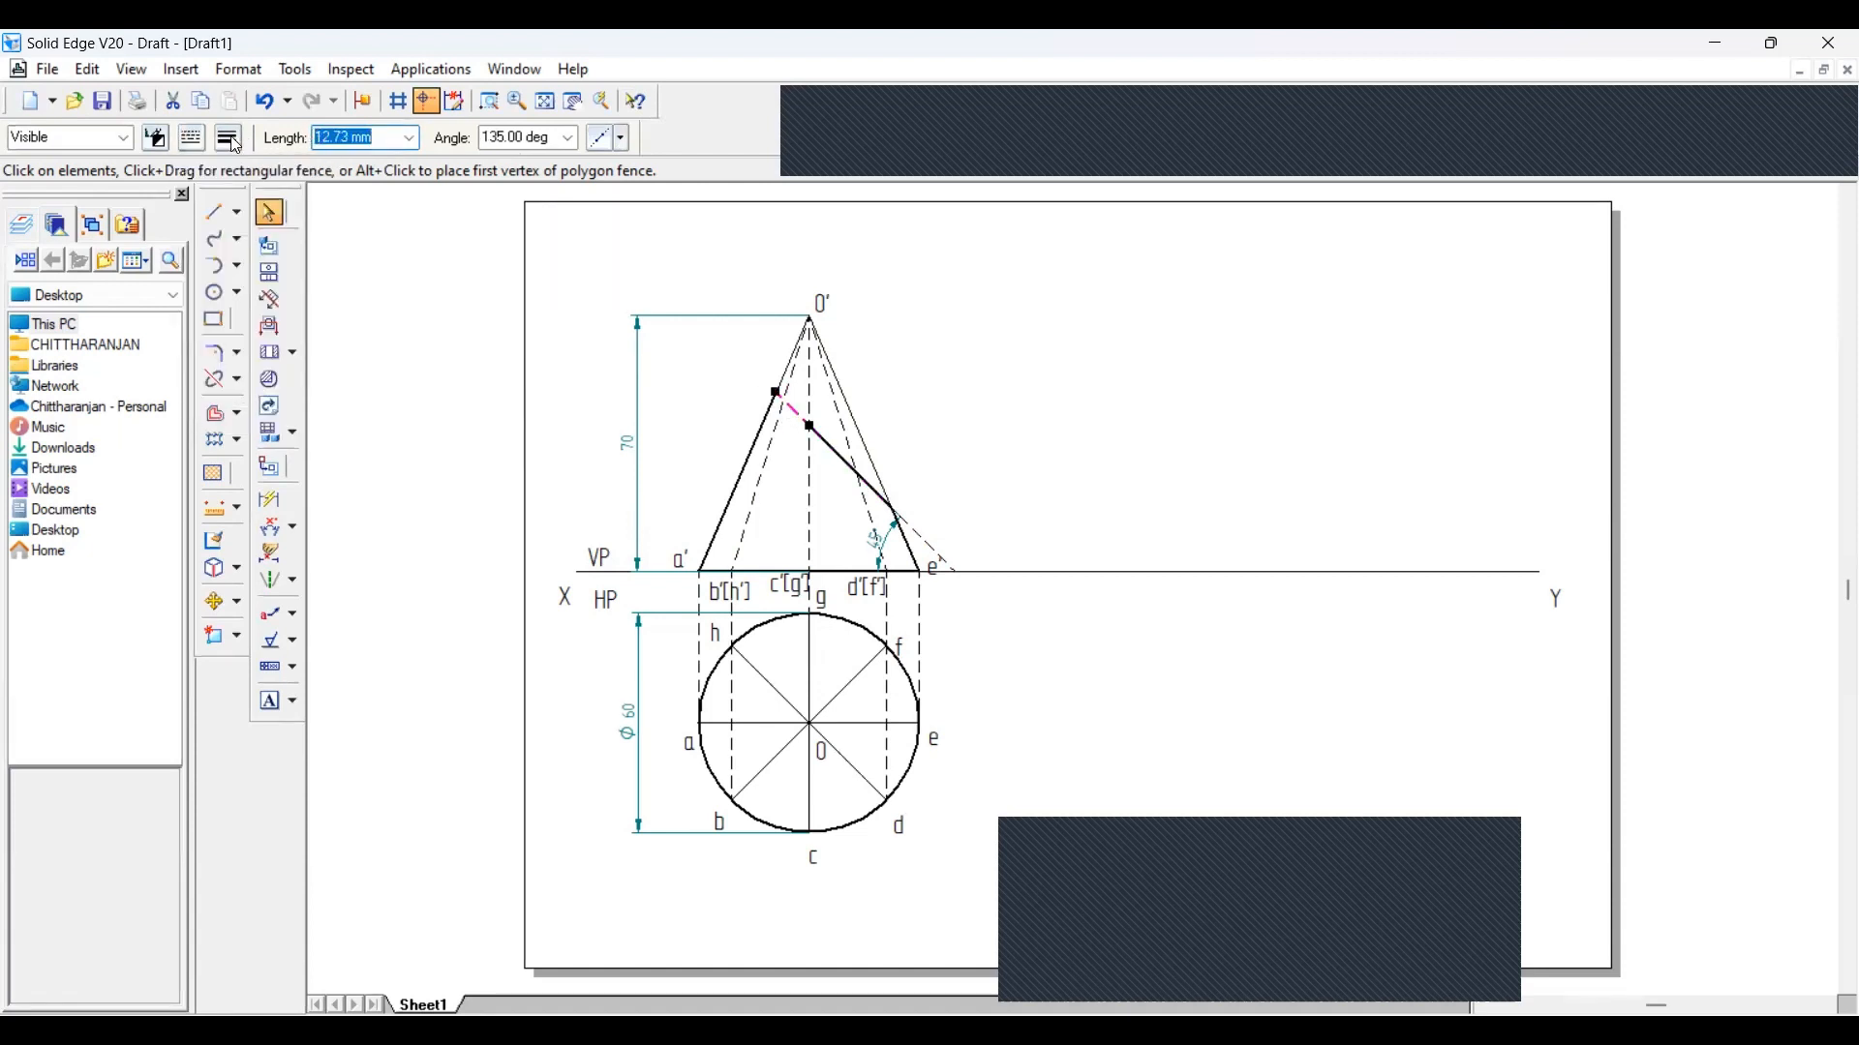
{"action": "left_click", "coordinate": [234, 143]}
{"action": "left_click", "coordinate": [254, 230]}
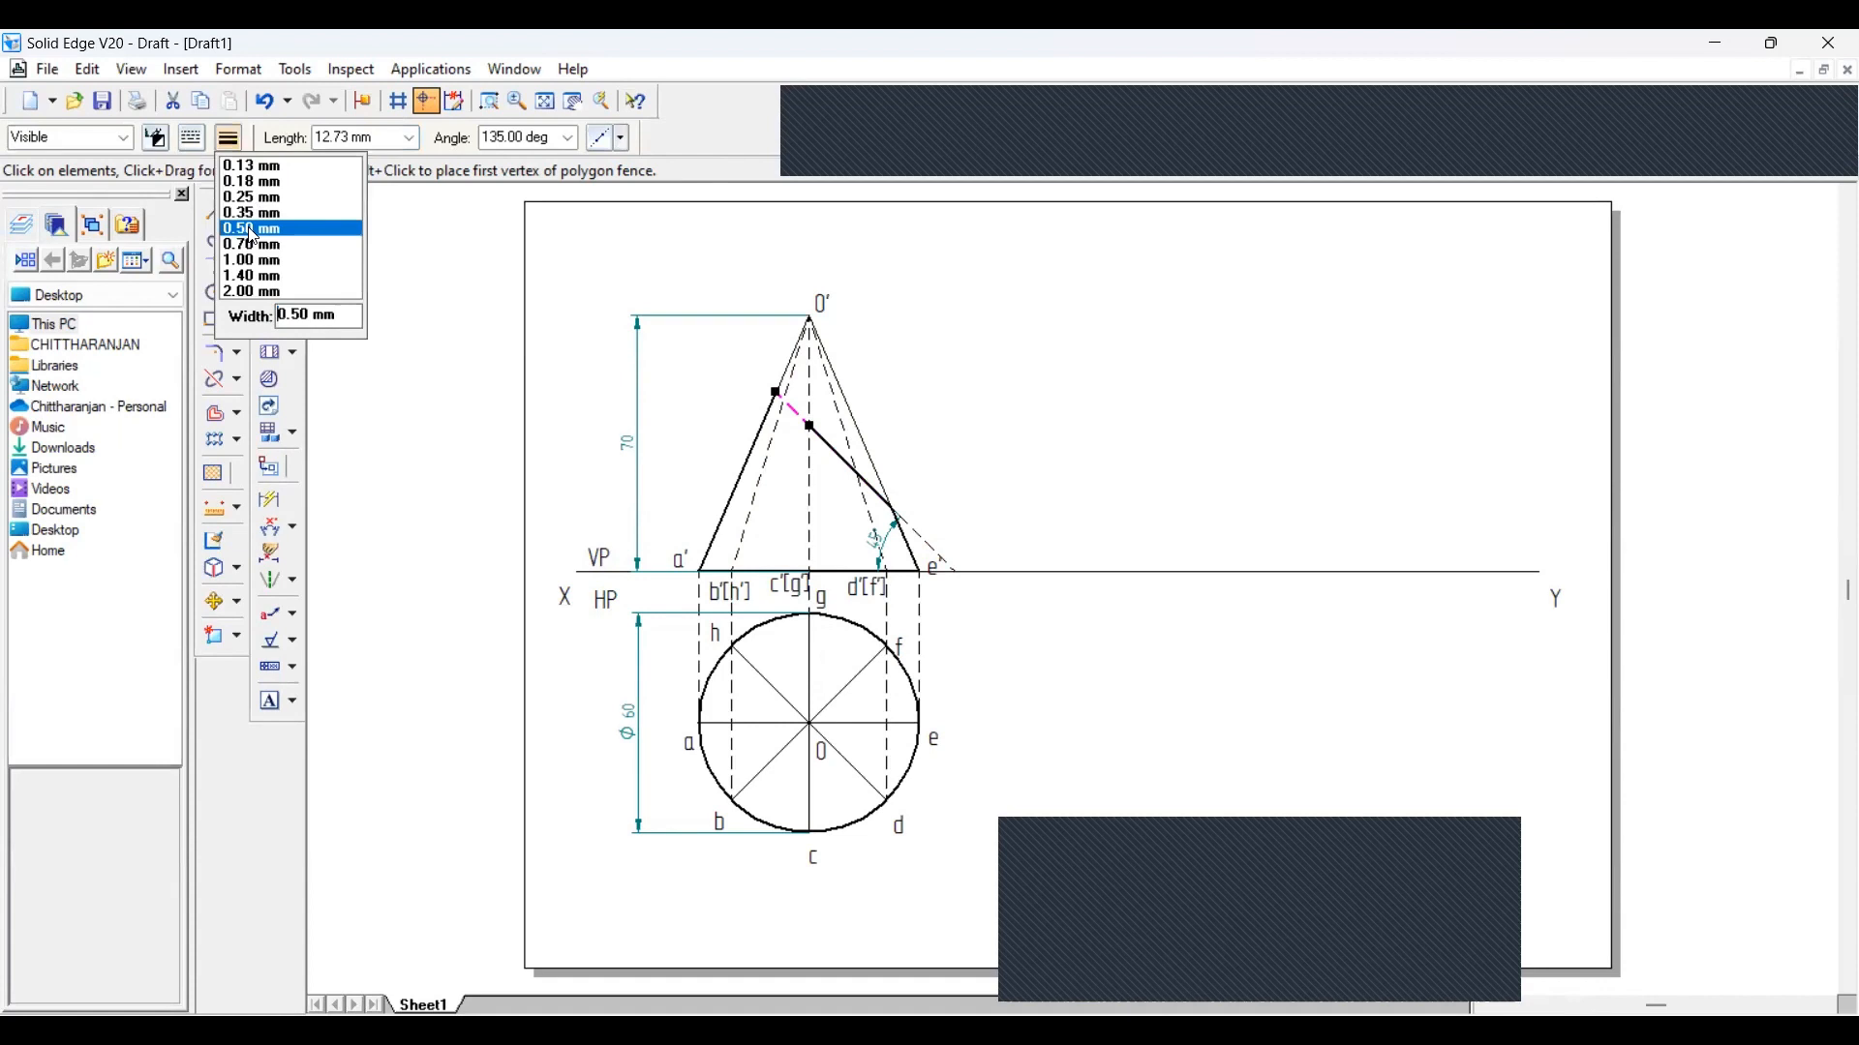
{"action": "left_click", "coordinate": [254, 234]}
{"action": "left_click", "coordinate": [190, 139]}
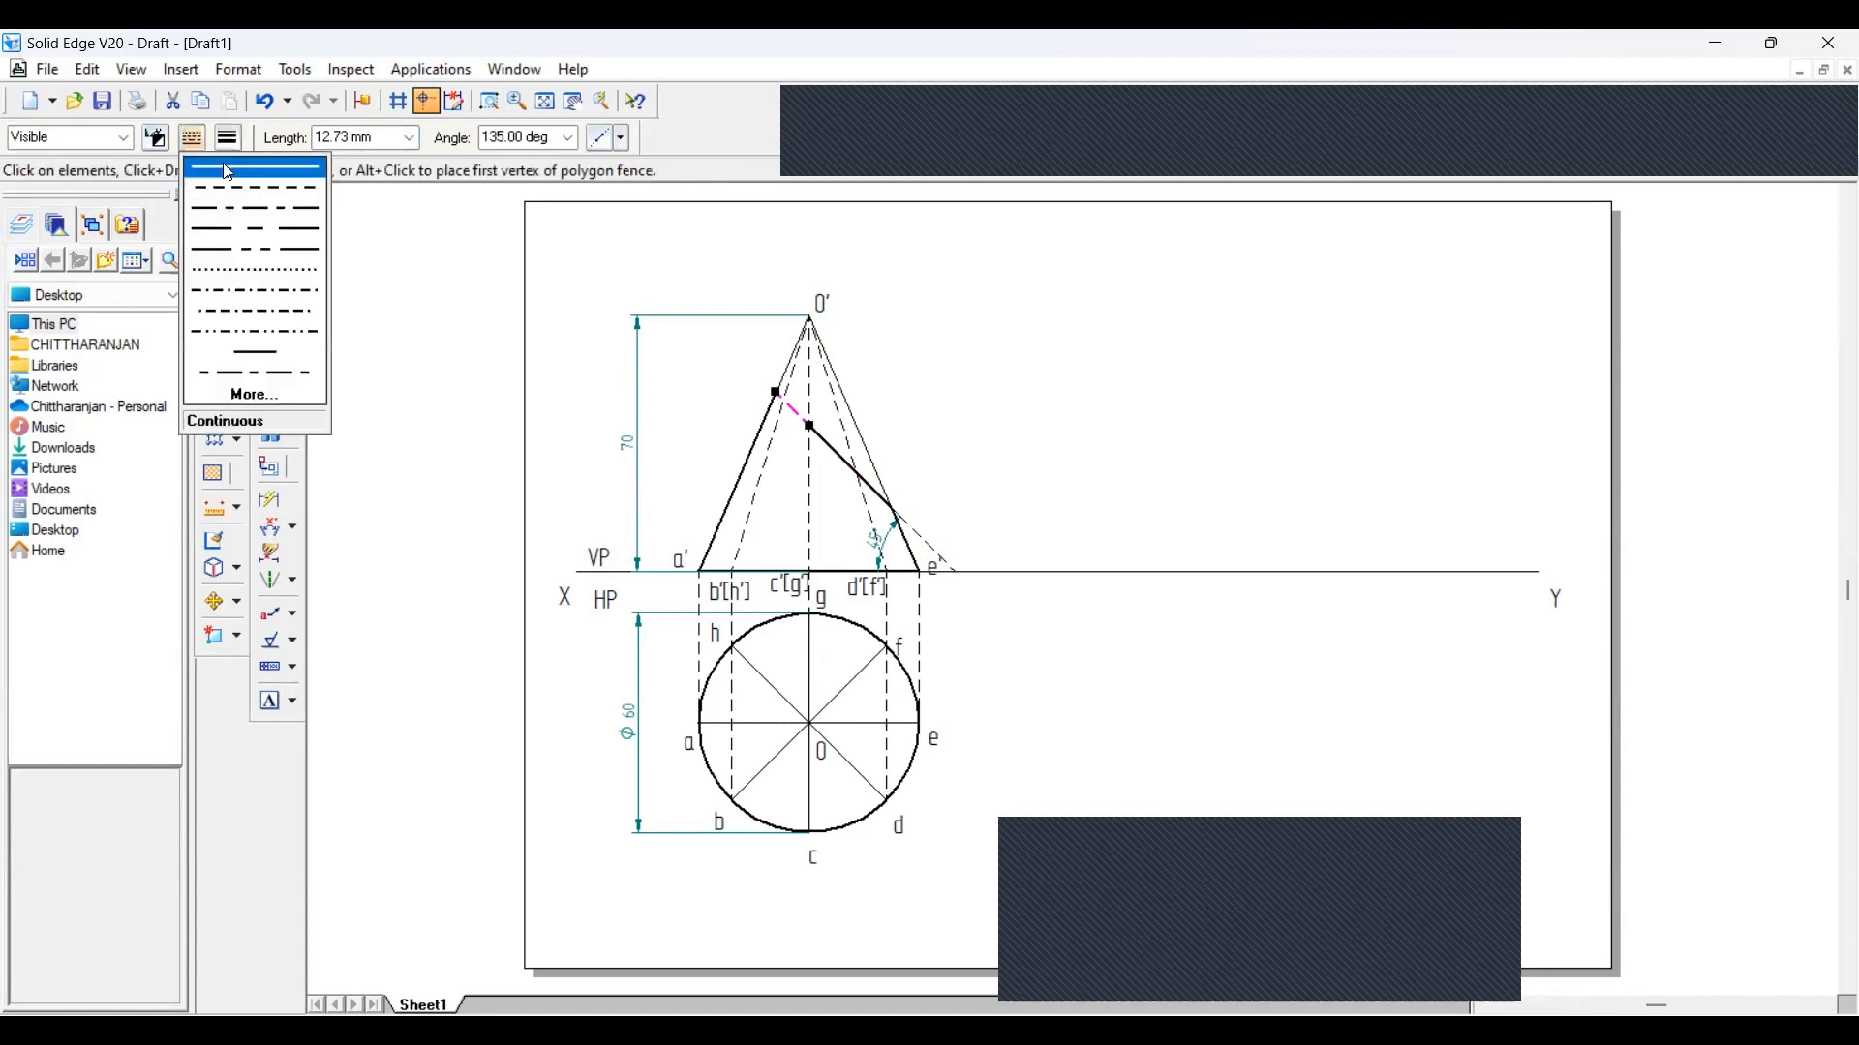
{"action": "left_click", "coordinate": [229, 170]}
{"action": "key", "text": "Escape"}
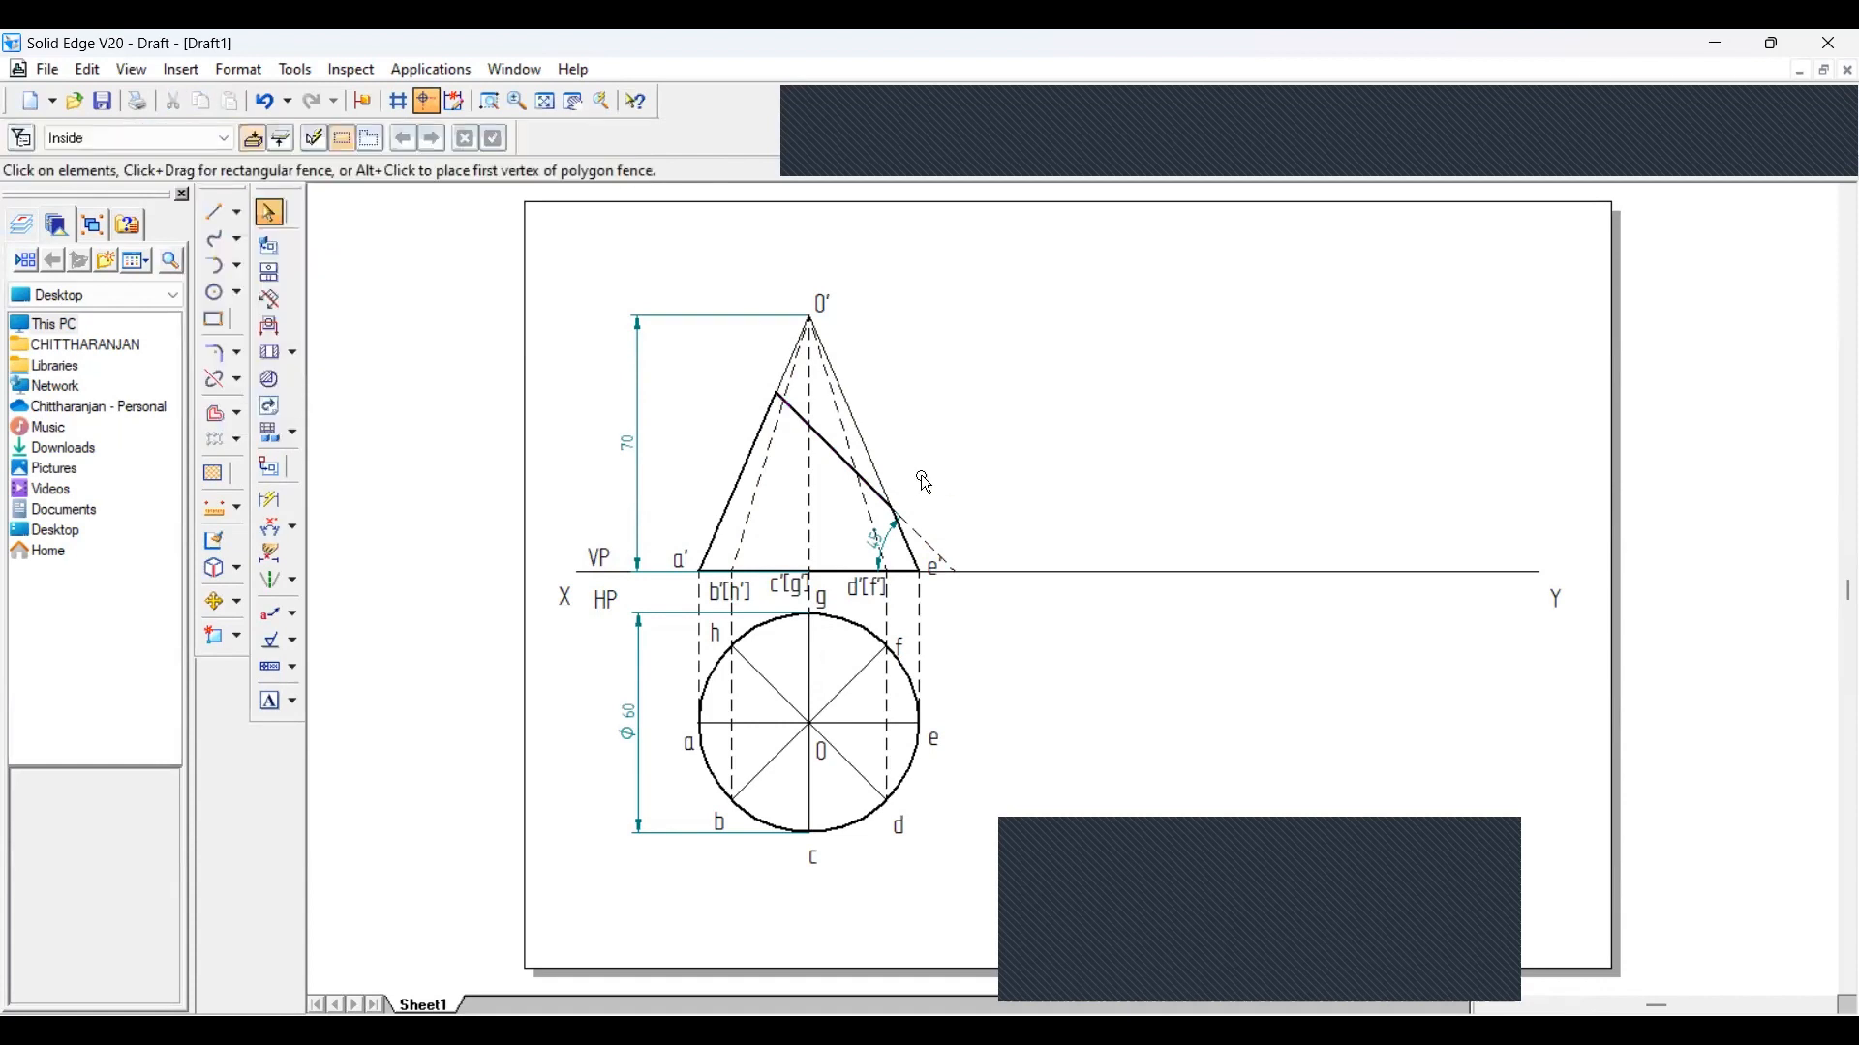
Dimension the vertical distance from the base to the cutting line's intersection with the axis, placing it inside the 70 mm height dimension
{"action": "left_click", "coordinate": [295, 527]}
{"action": "left_click", "coordinate": [387, 529]}
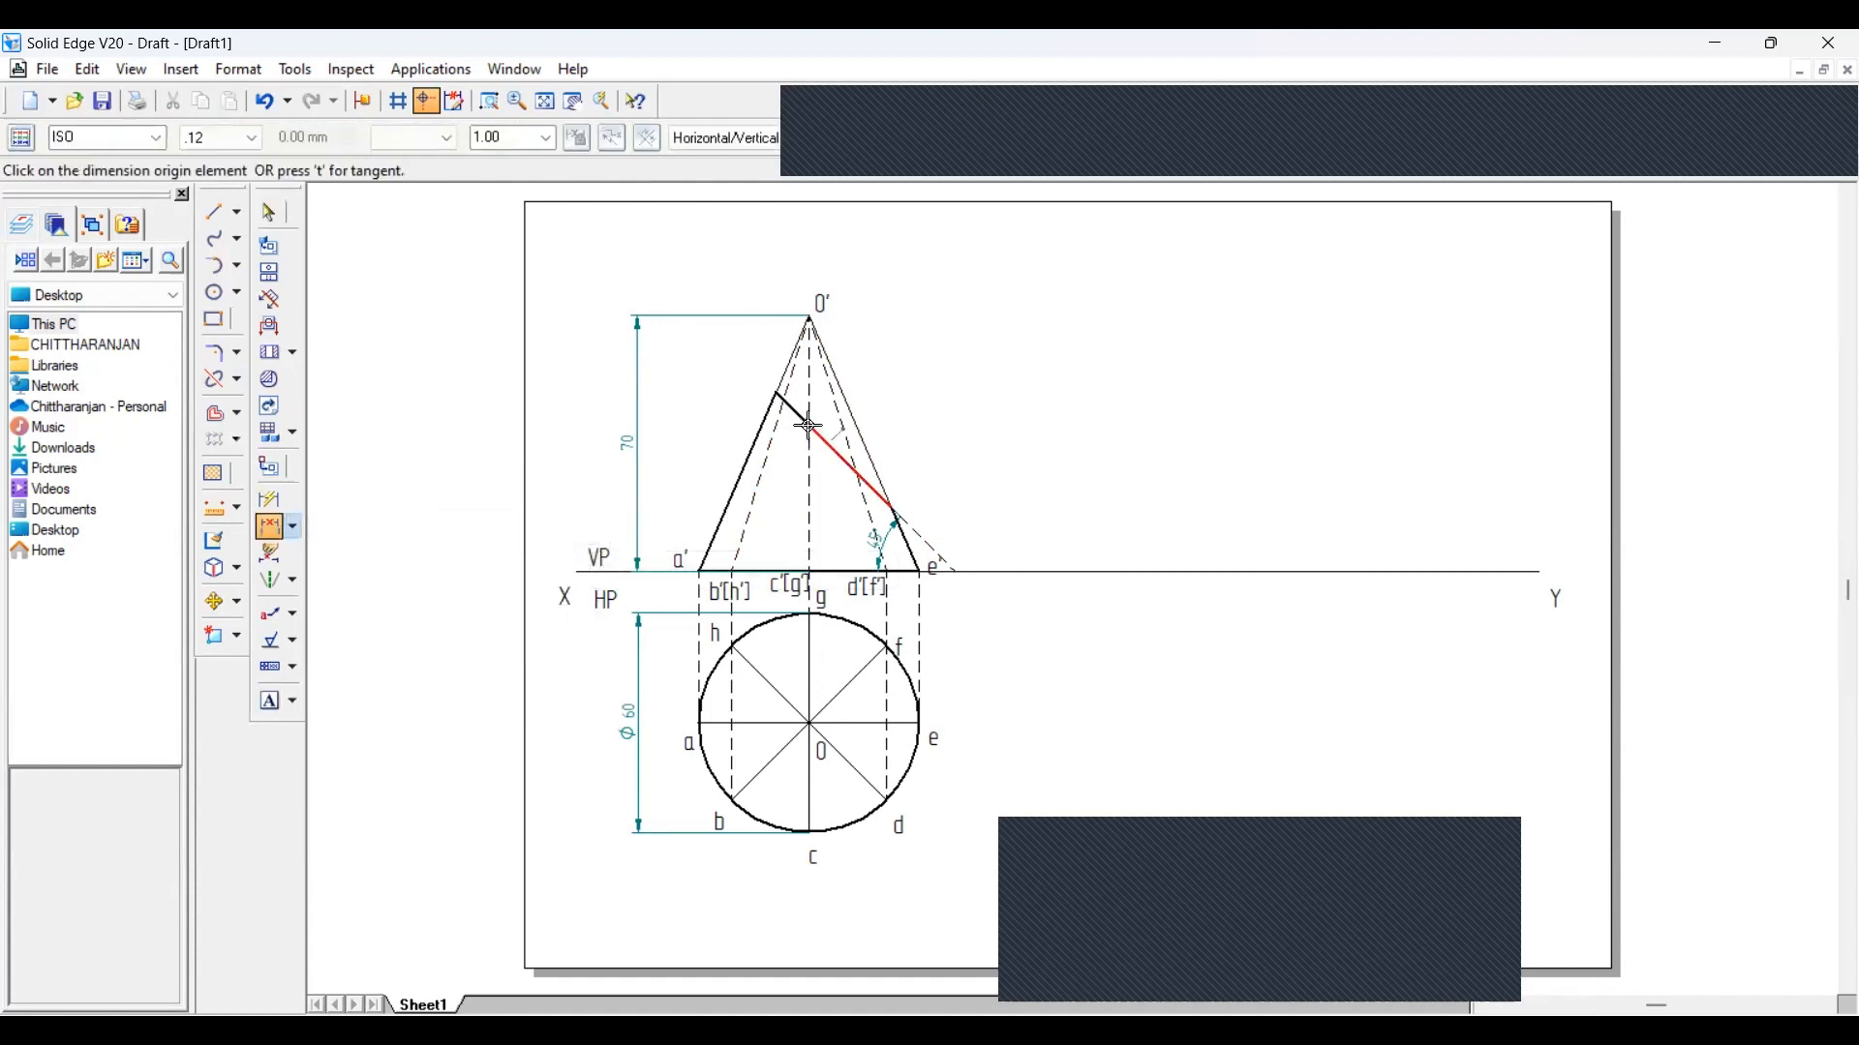
{"action": "left_click", "coordinate": [809, 426]}
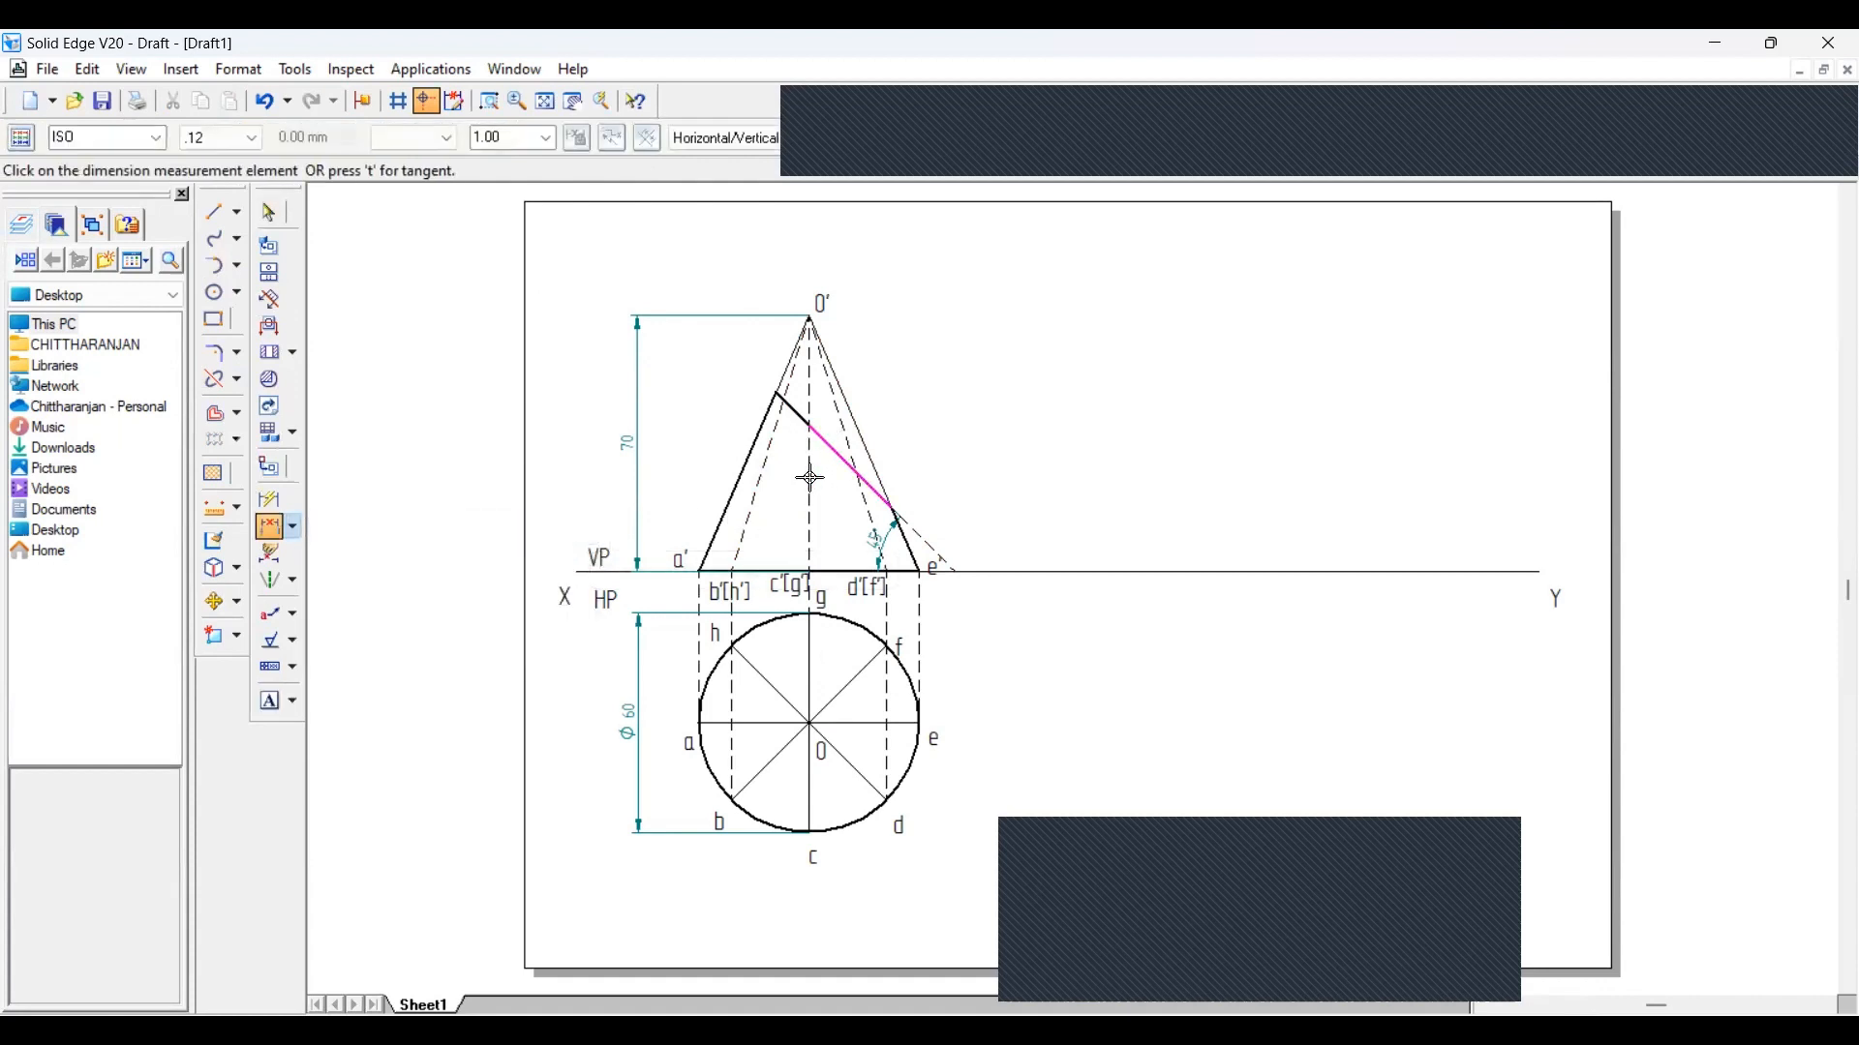
{"action": "left_click", "coordinate": [809, 573]}
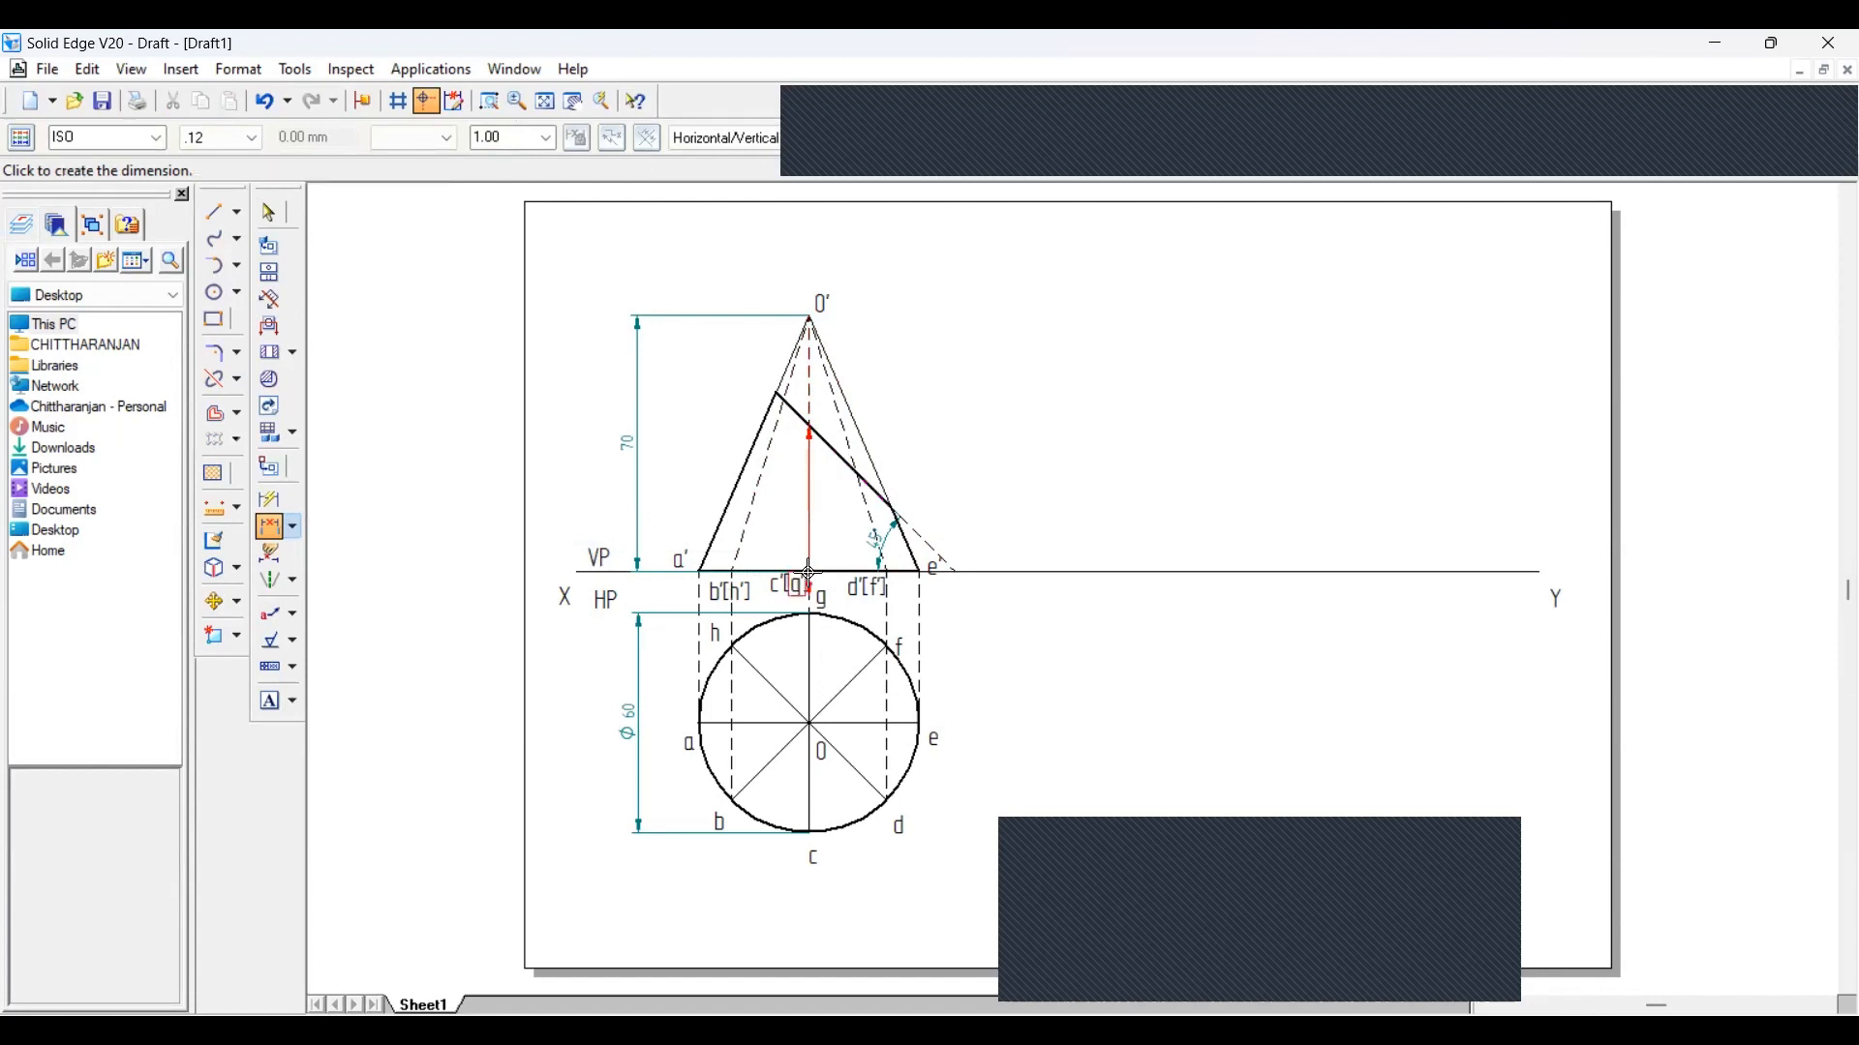
{"action": "left_click", "coordinate": [664, 562]}
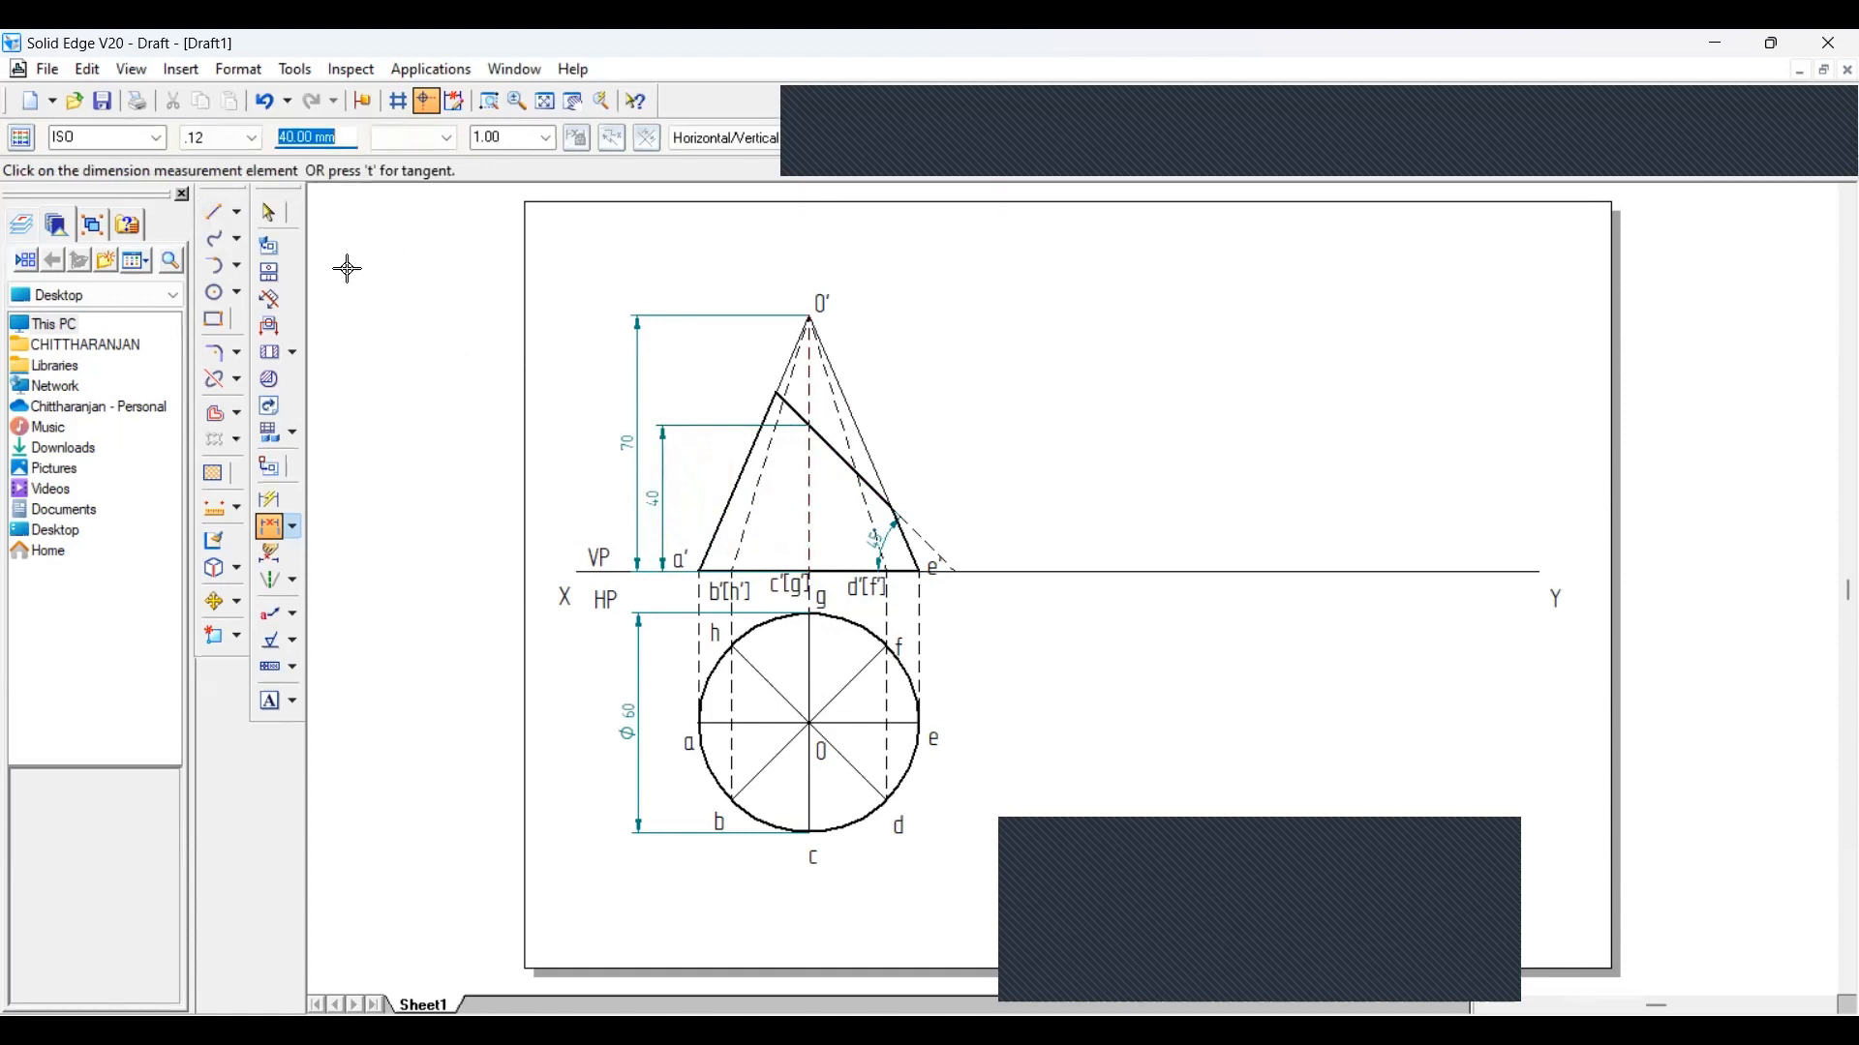
{"action": "left_click", "coordinate": [269, 214]}
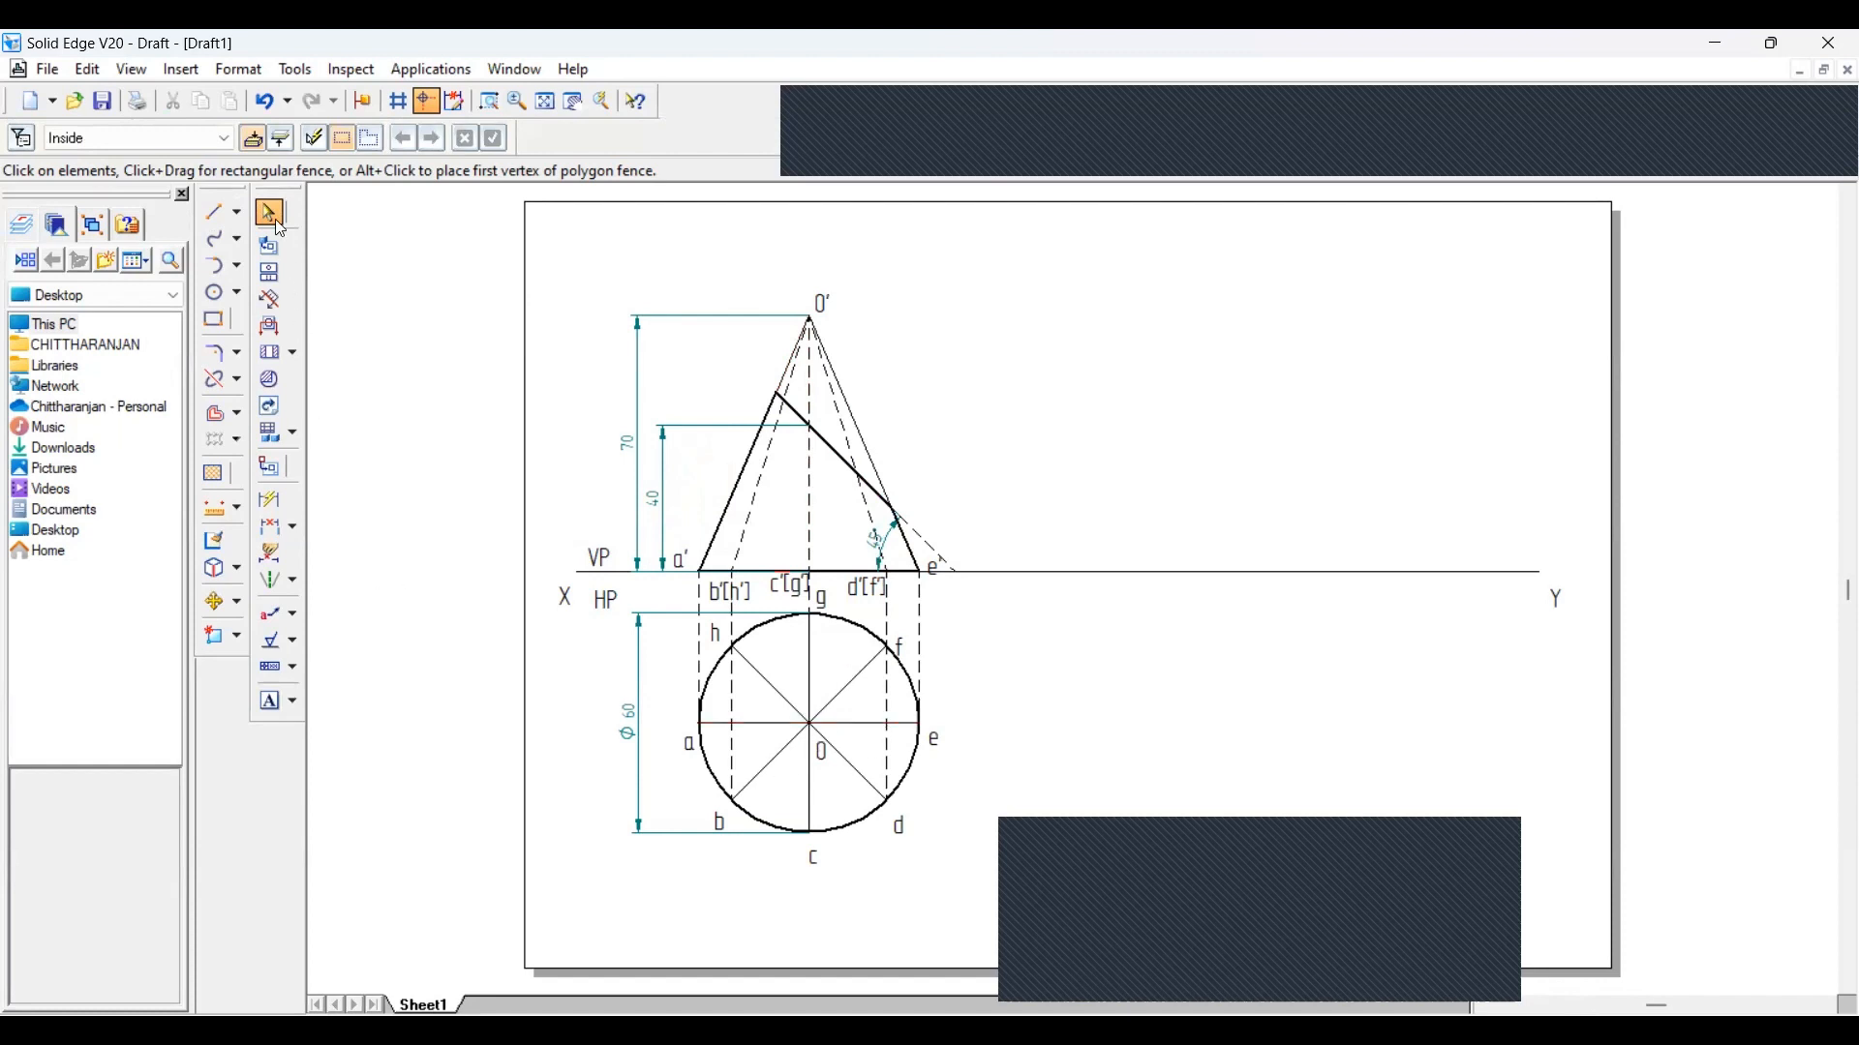
Draw a 0.25 mm chain-line projector from the cut point on O'a' vertically down to radius Oa in the top view
{"action": "left_click", "coordinate": [213, 211]}
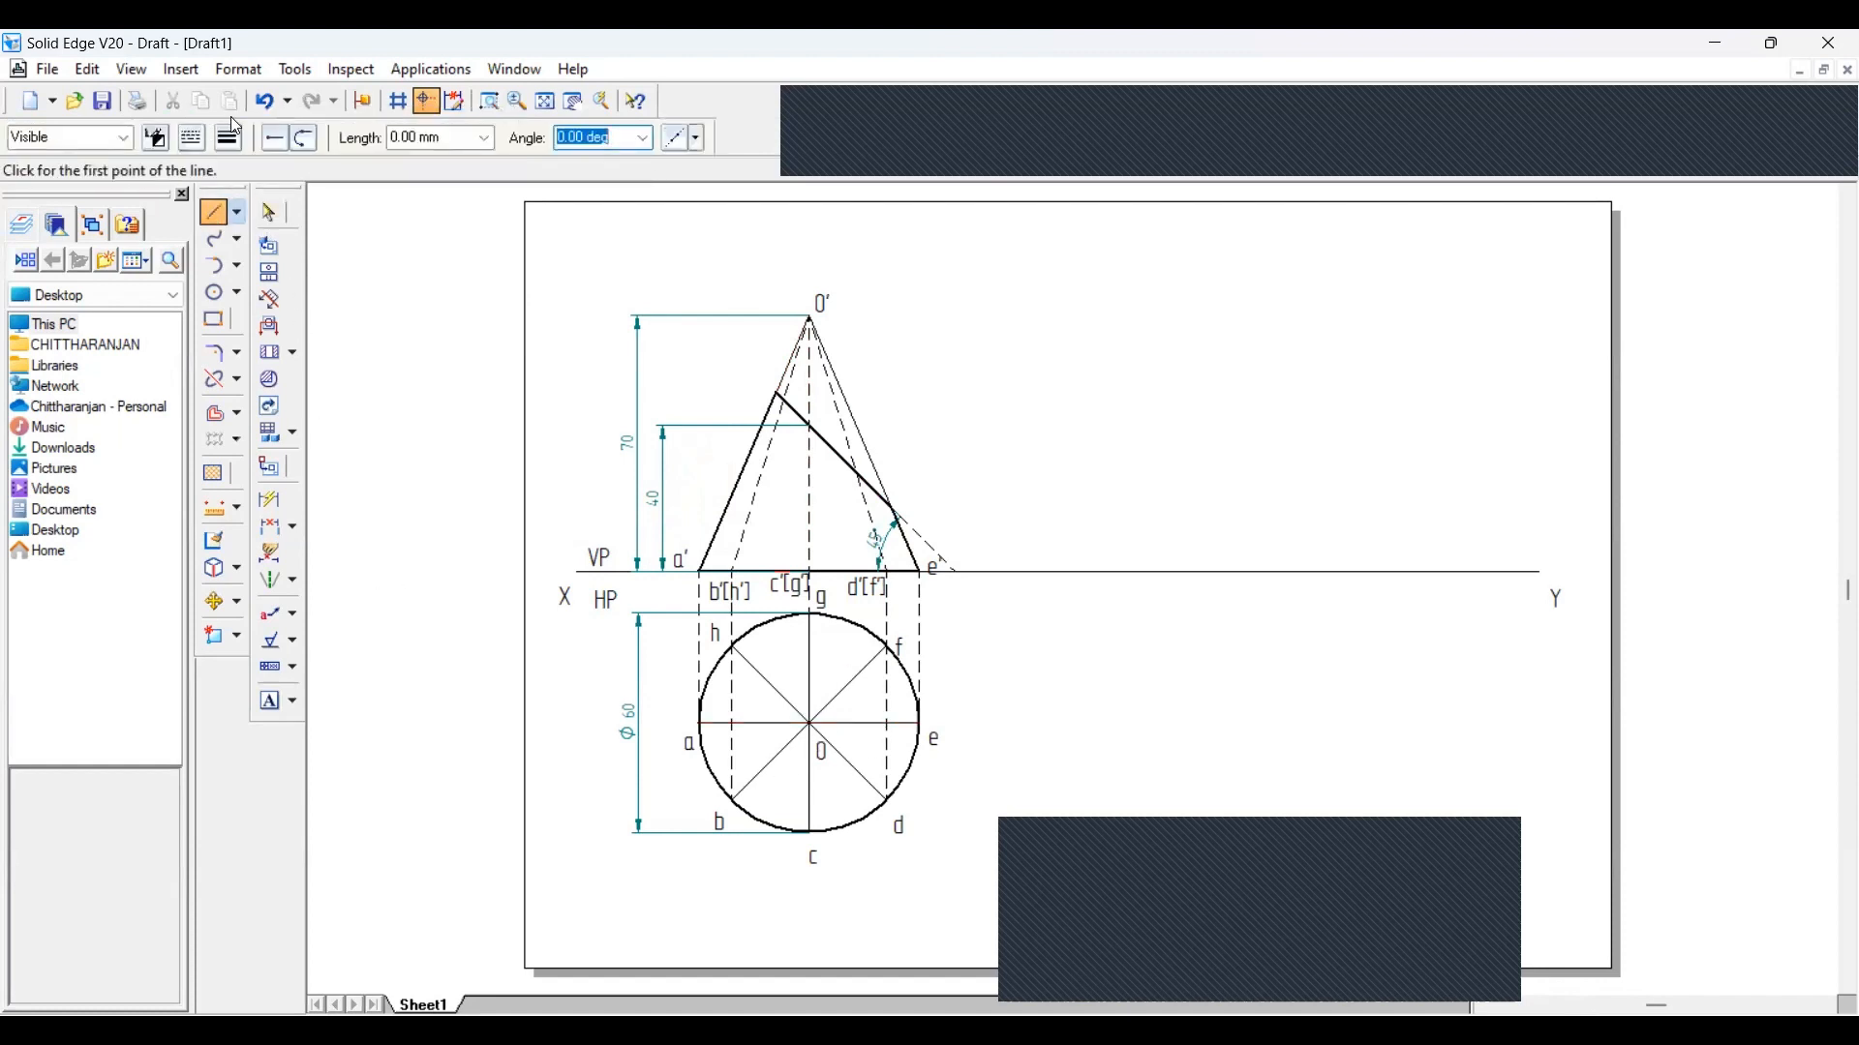
{"action": "left_click", "coordinate": [192, 139]}
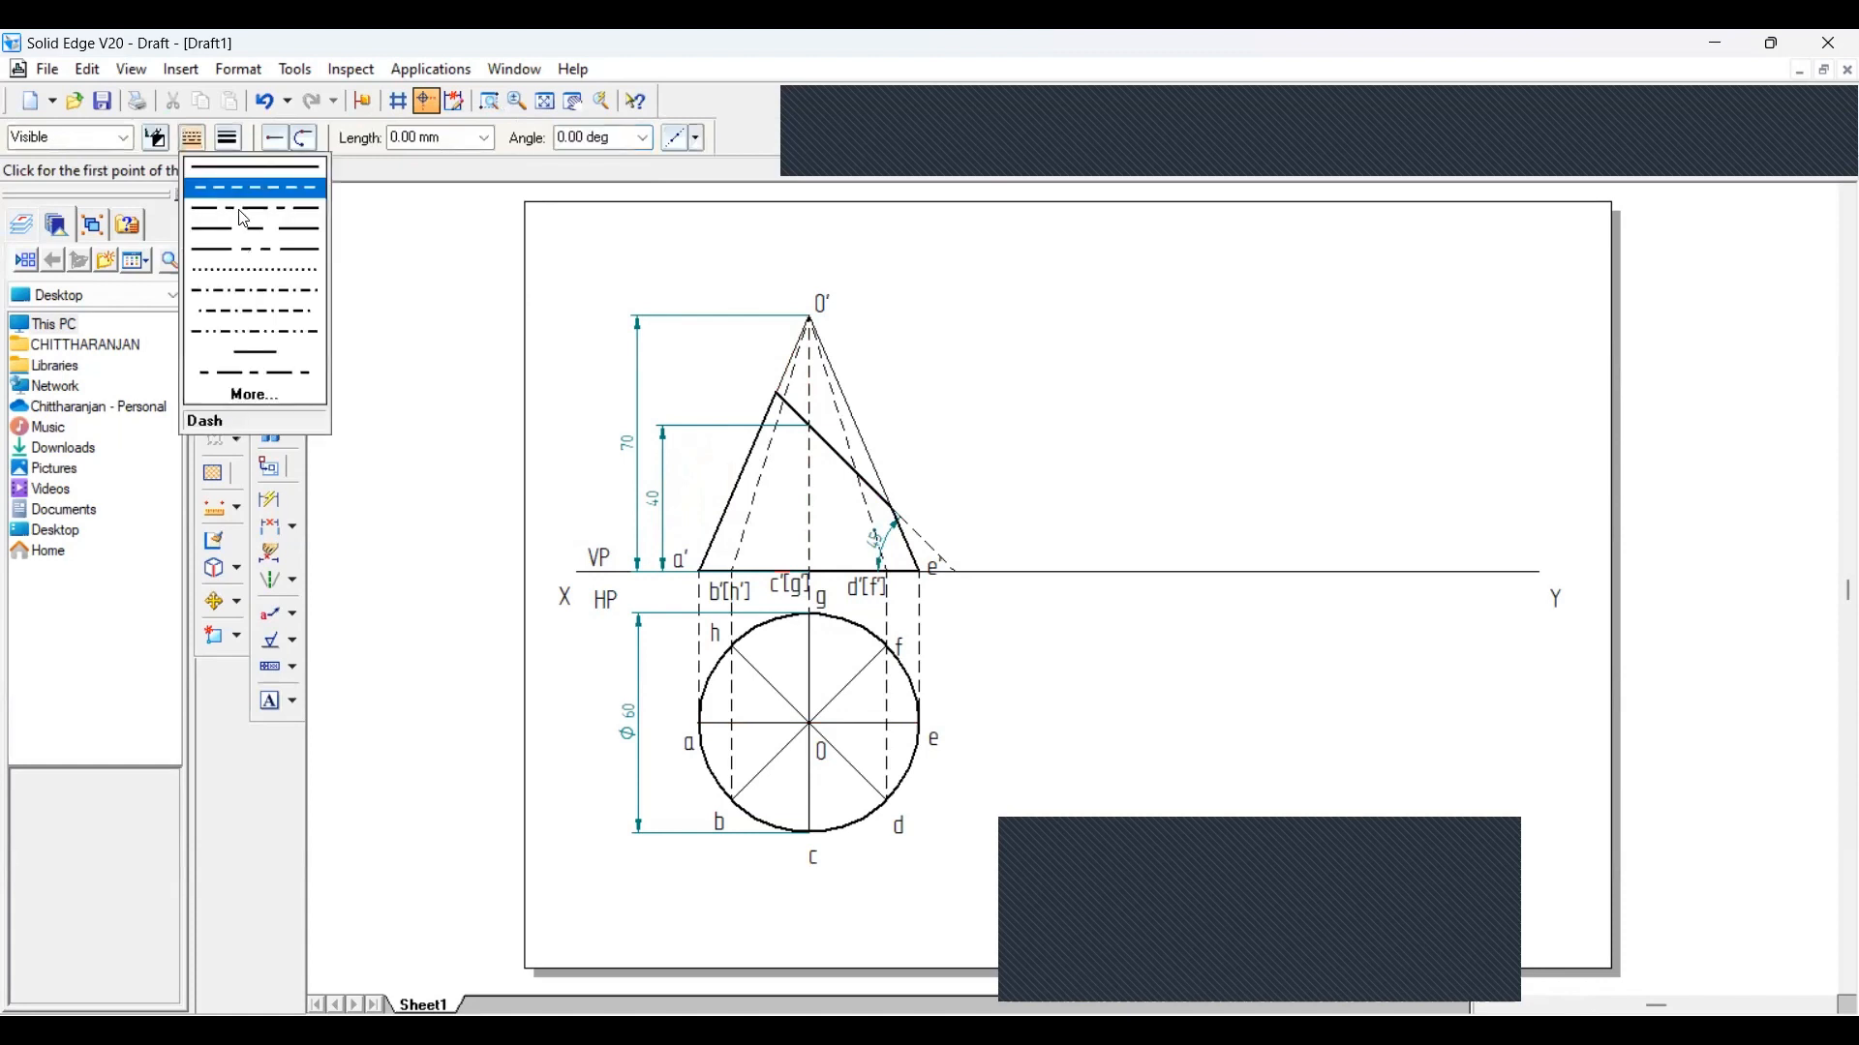
{"action": "left_click", "coordinate": [239, 211]}
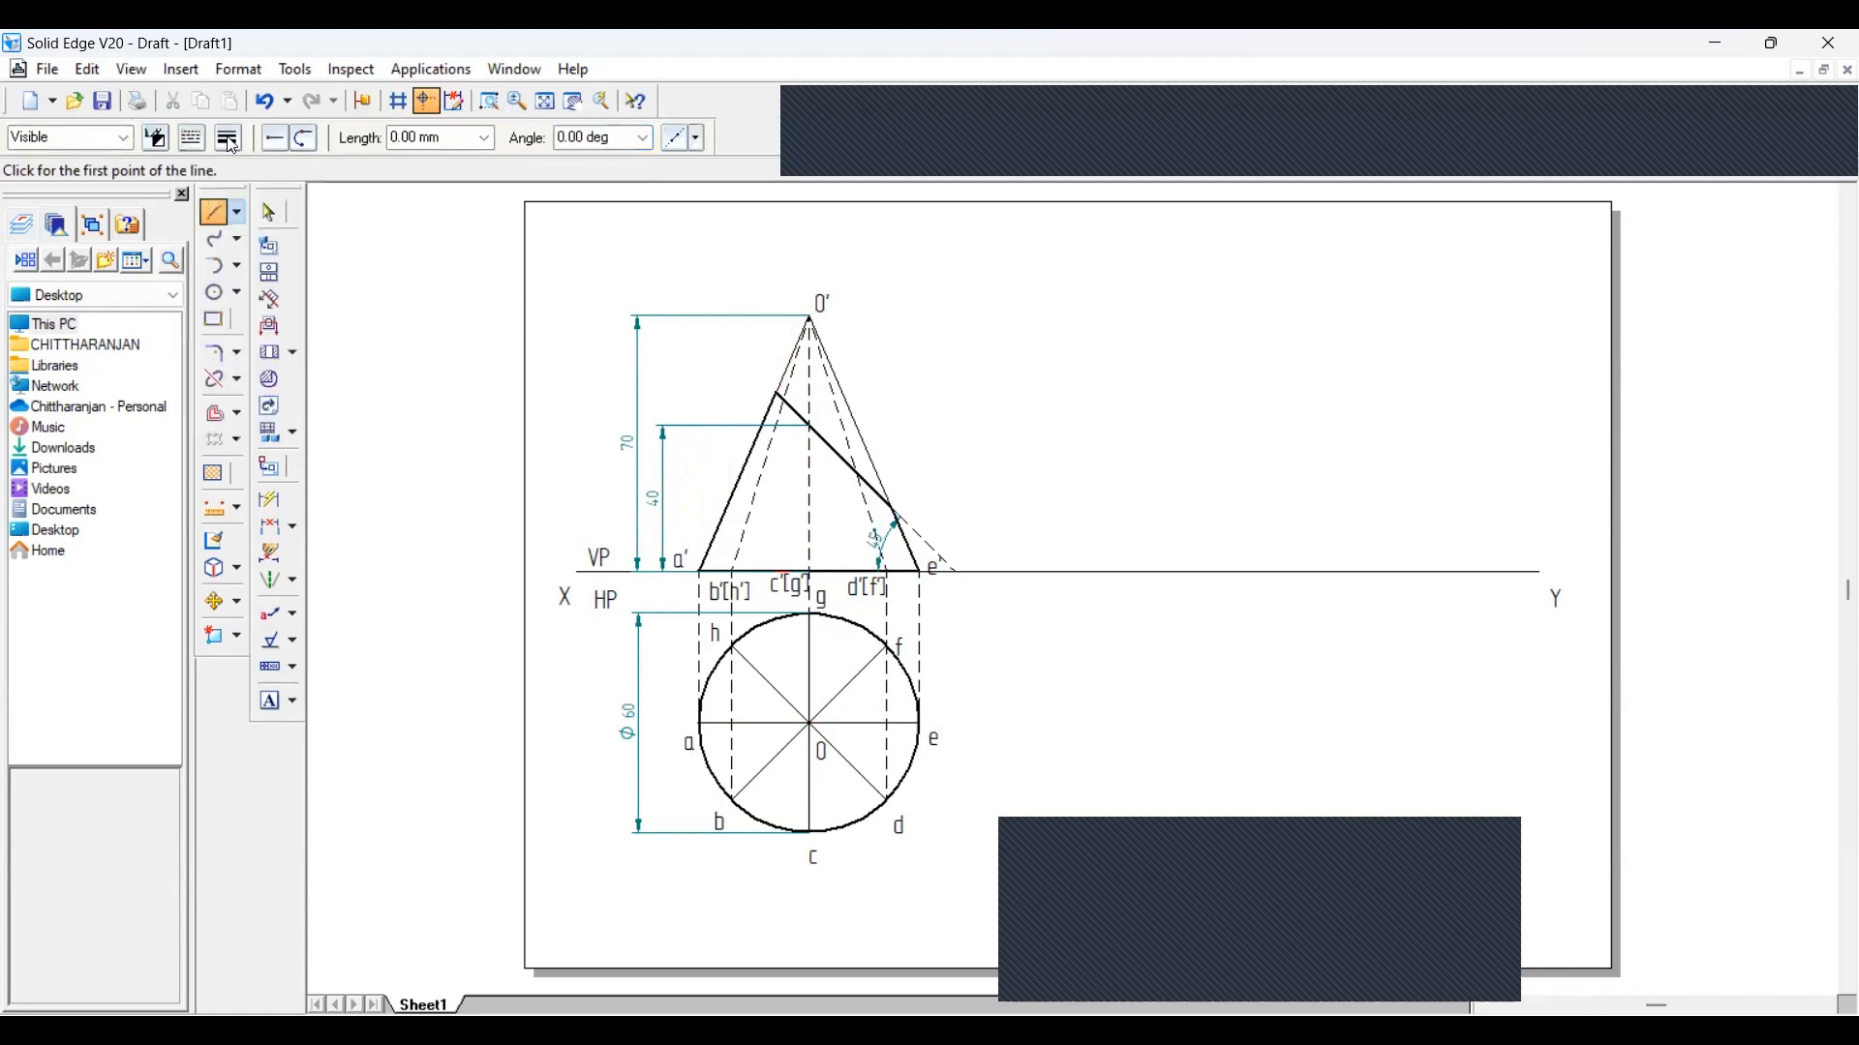
{"action": "left_click", "coordinate": [229, 141]}
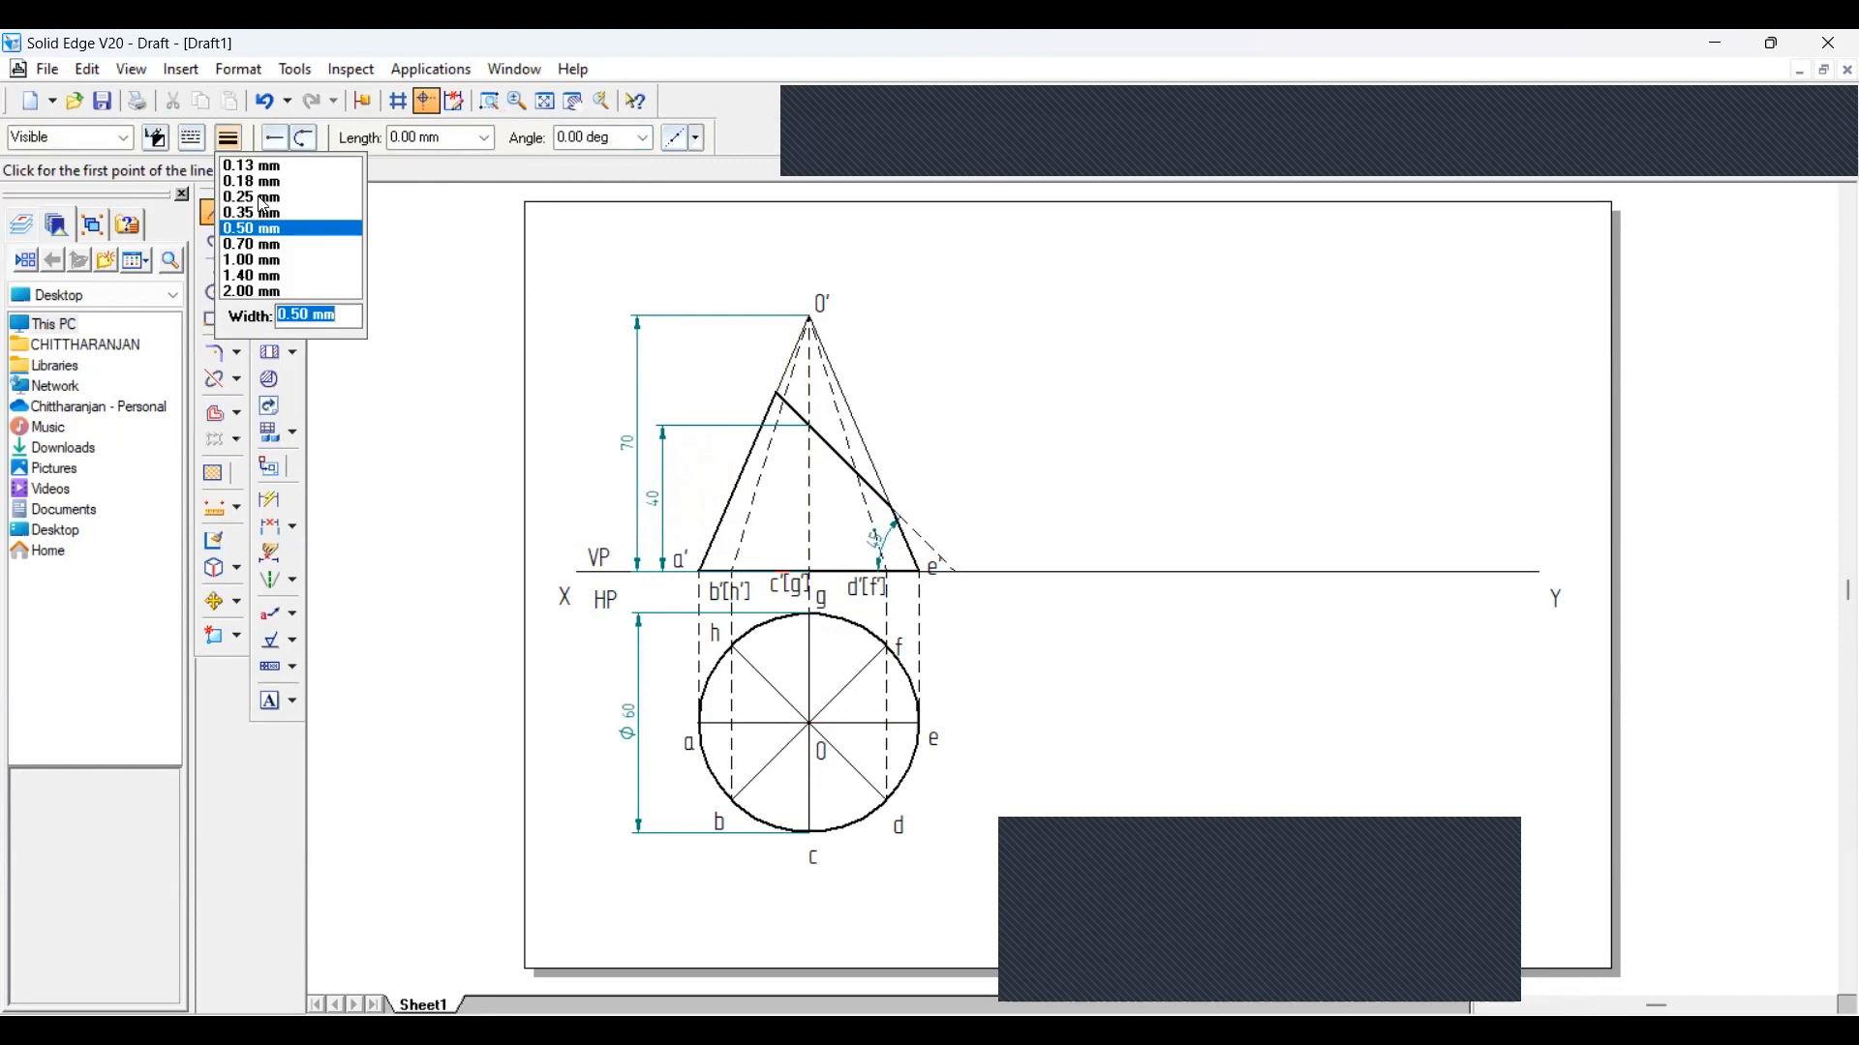
{"action": "left_click", "coordinate": [264, 200]}
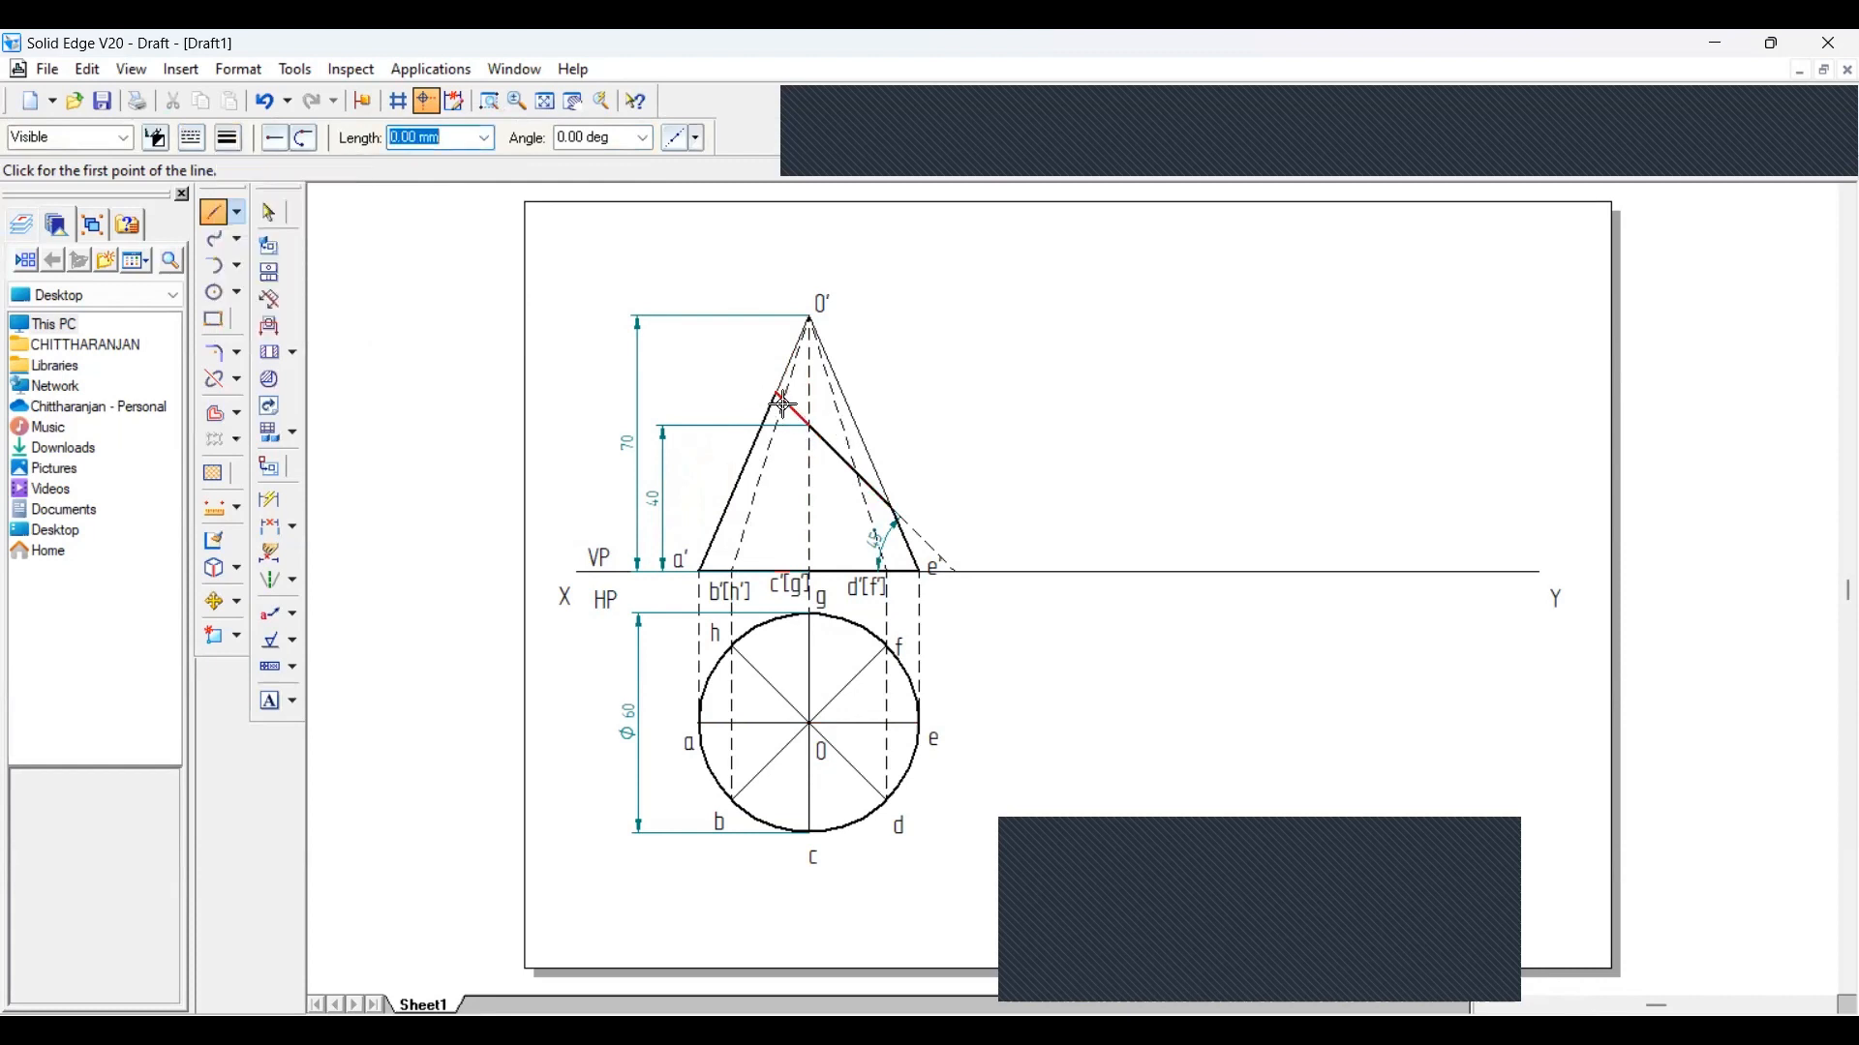
{"action": "left_click", "coordinate": [777, 394]}
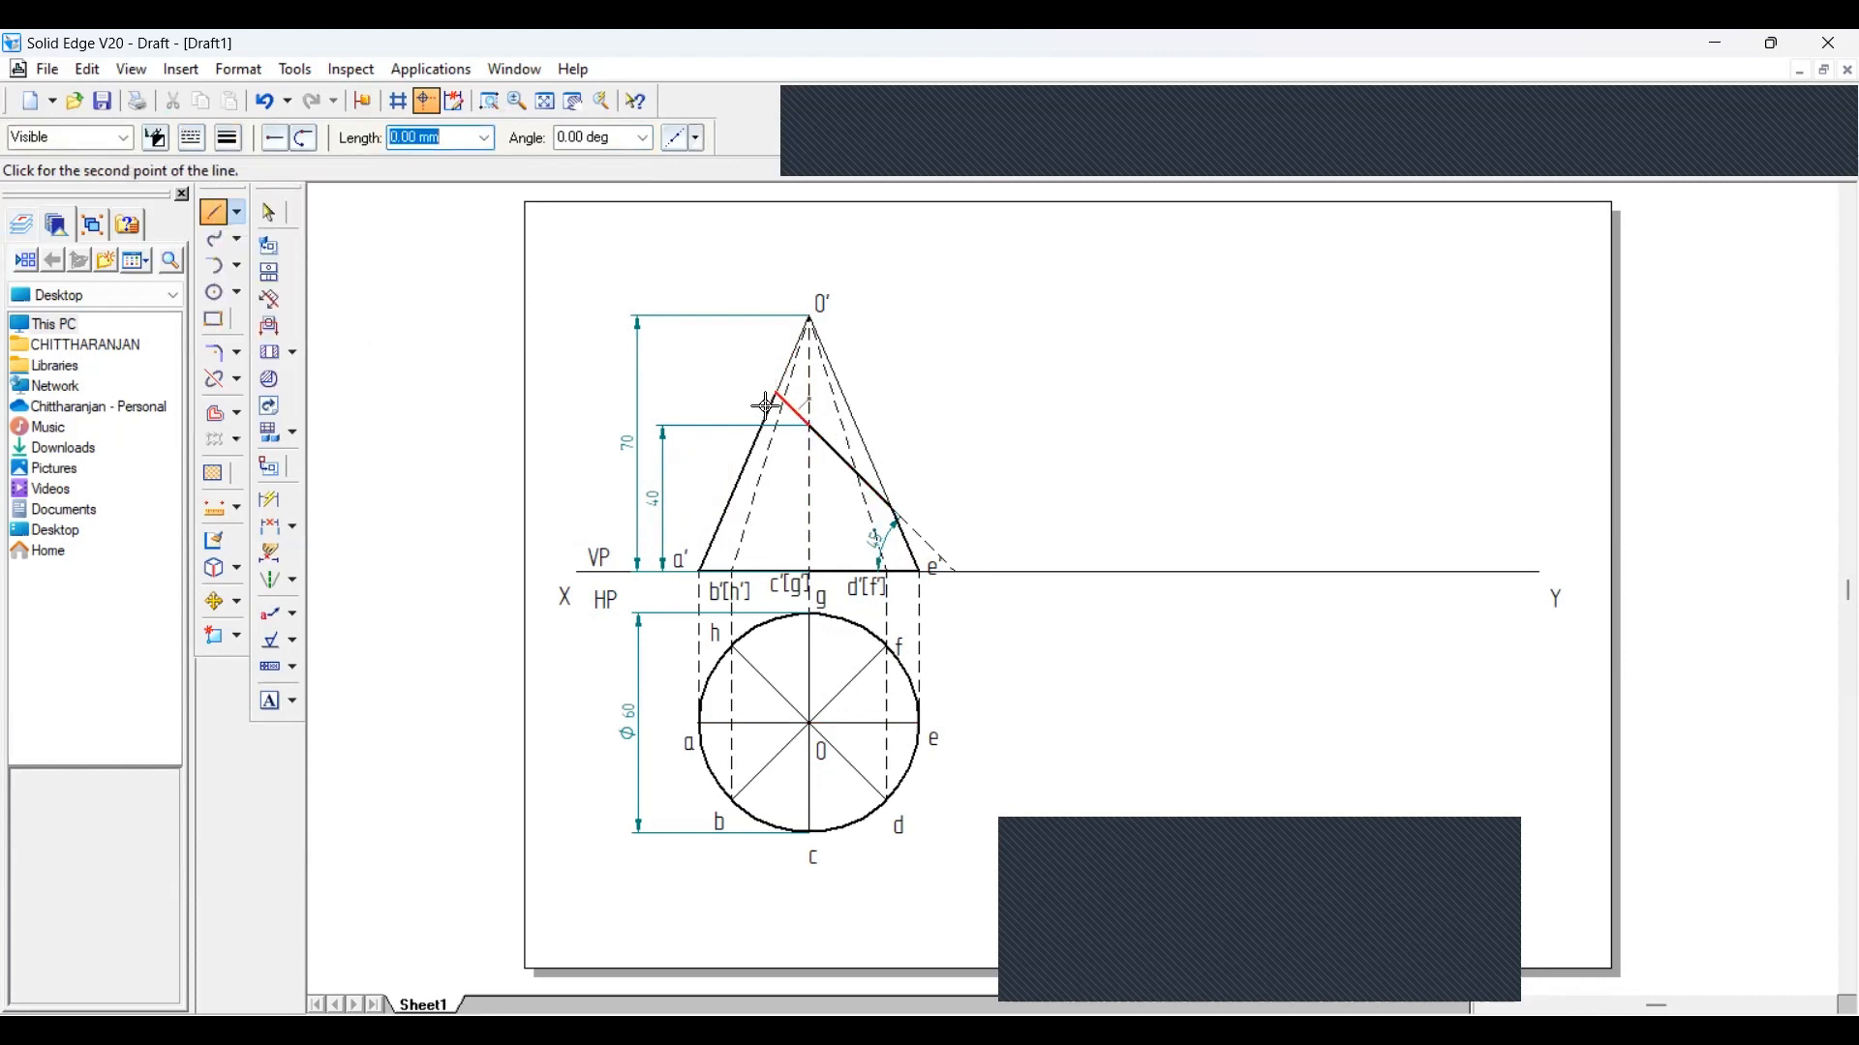
{"action": "left_click", "coordinate": [771, 723]}
{"action": "right_click", "coordinate": [484, 677]}
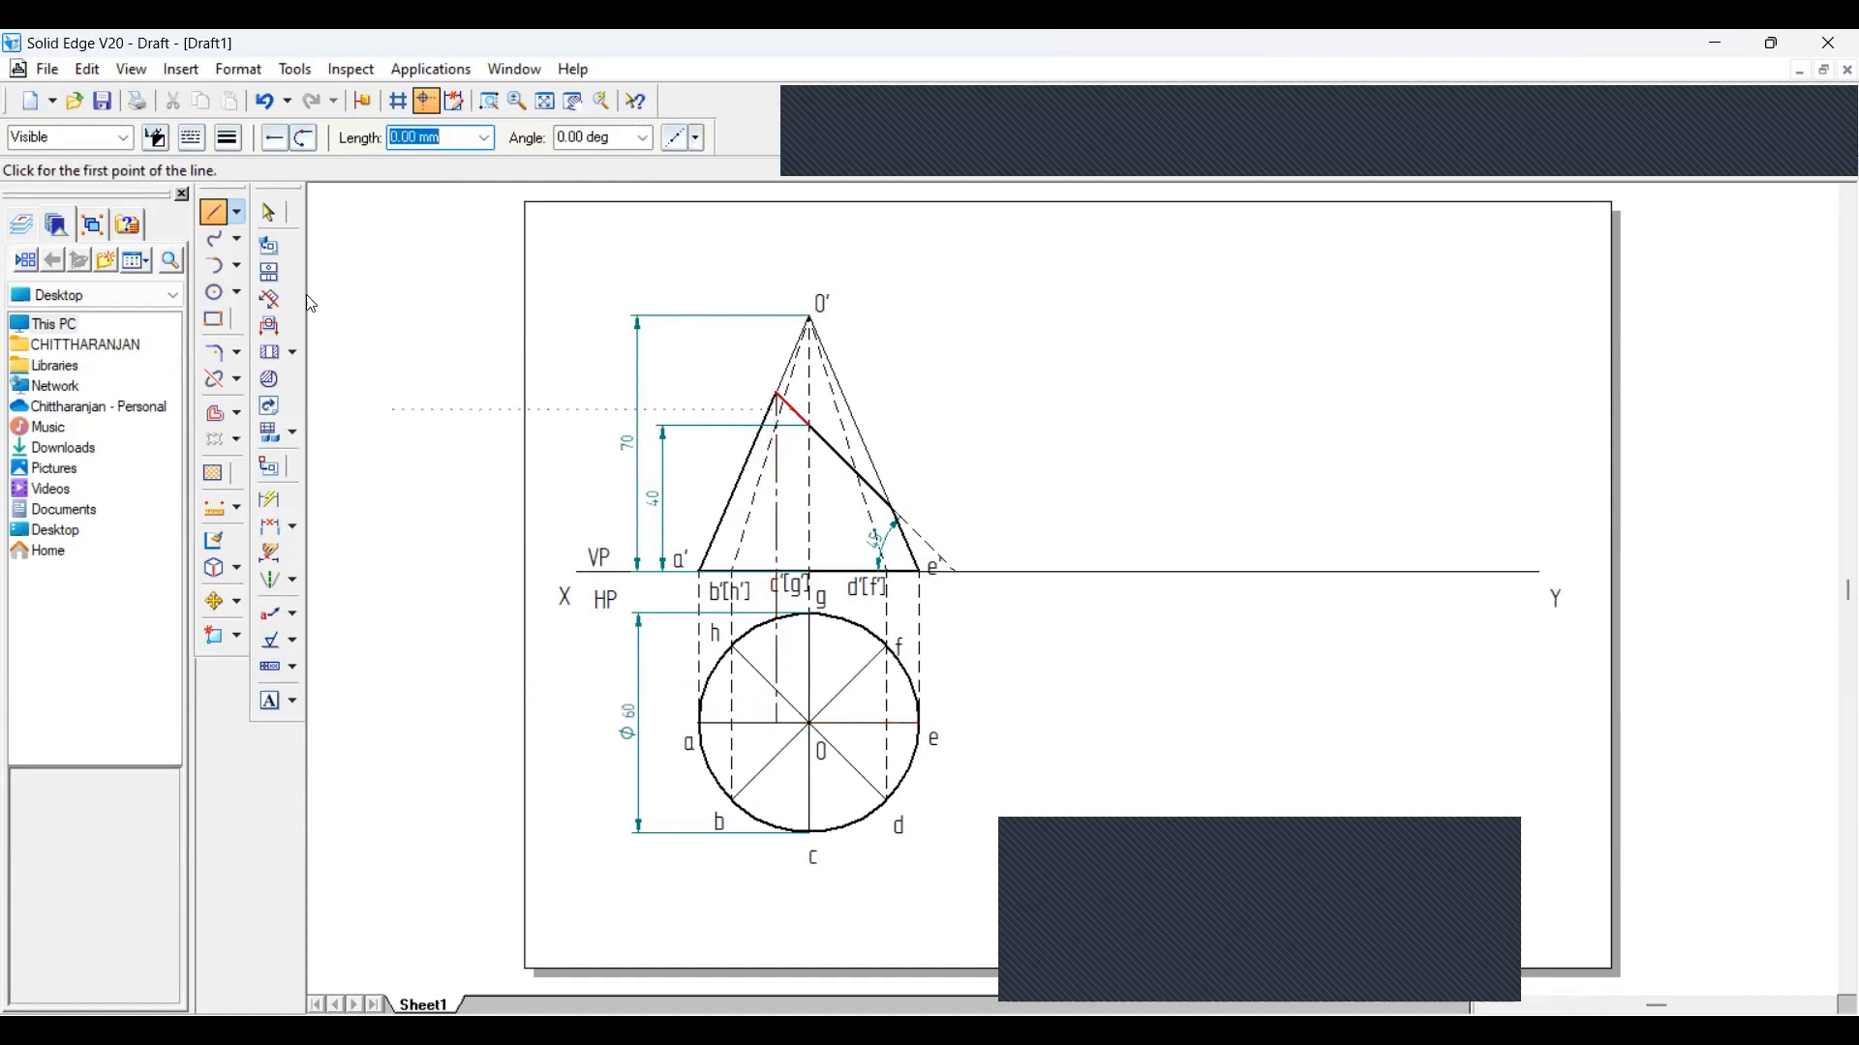
Draw vertical projectors from the cut points on generators O'b' and O'd' down to radii Ob and Od in the top view
{"action": "left_click", "coordinate": [782, 397]}
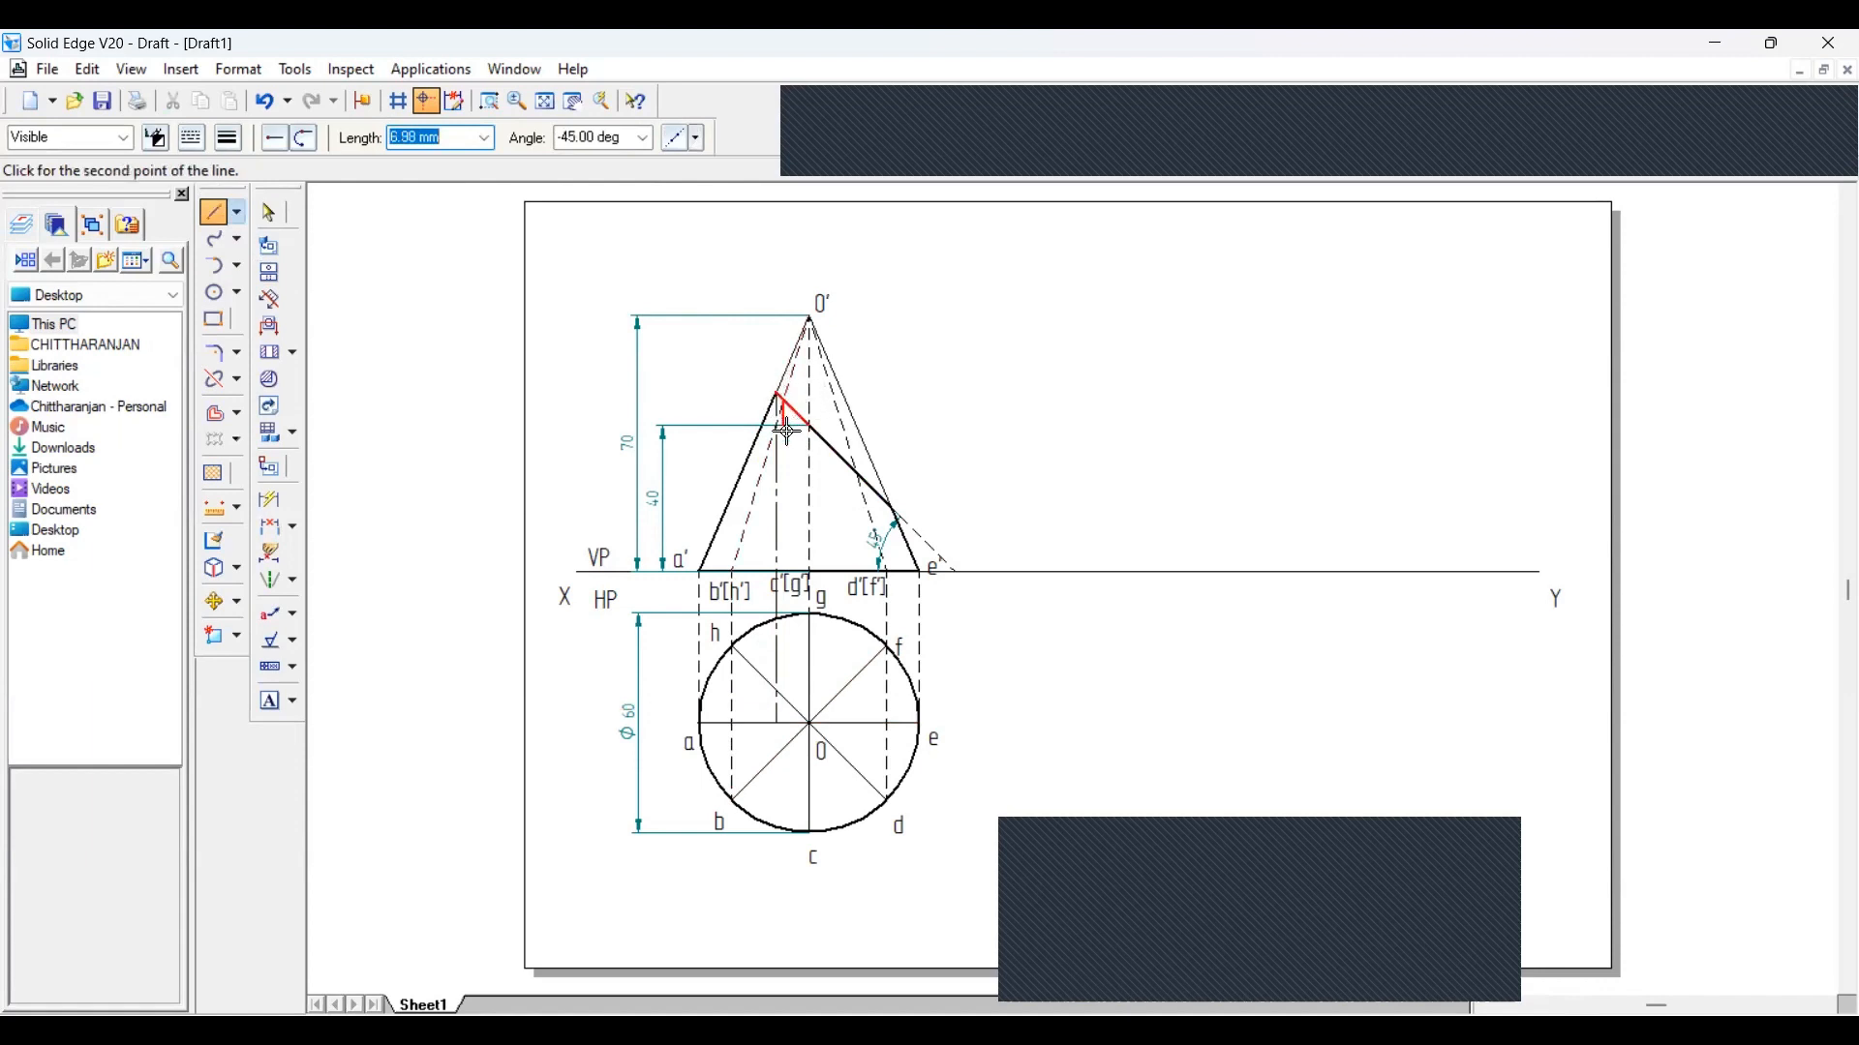
{"action": "left_click", "coordinate": [783, 724]}
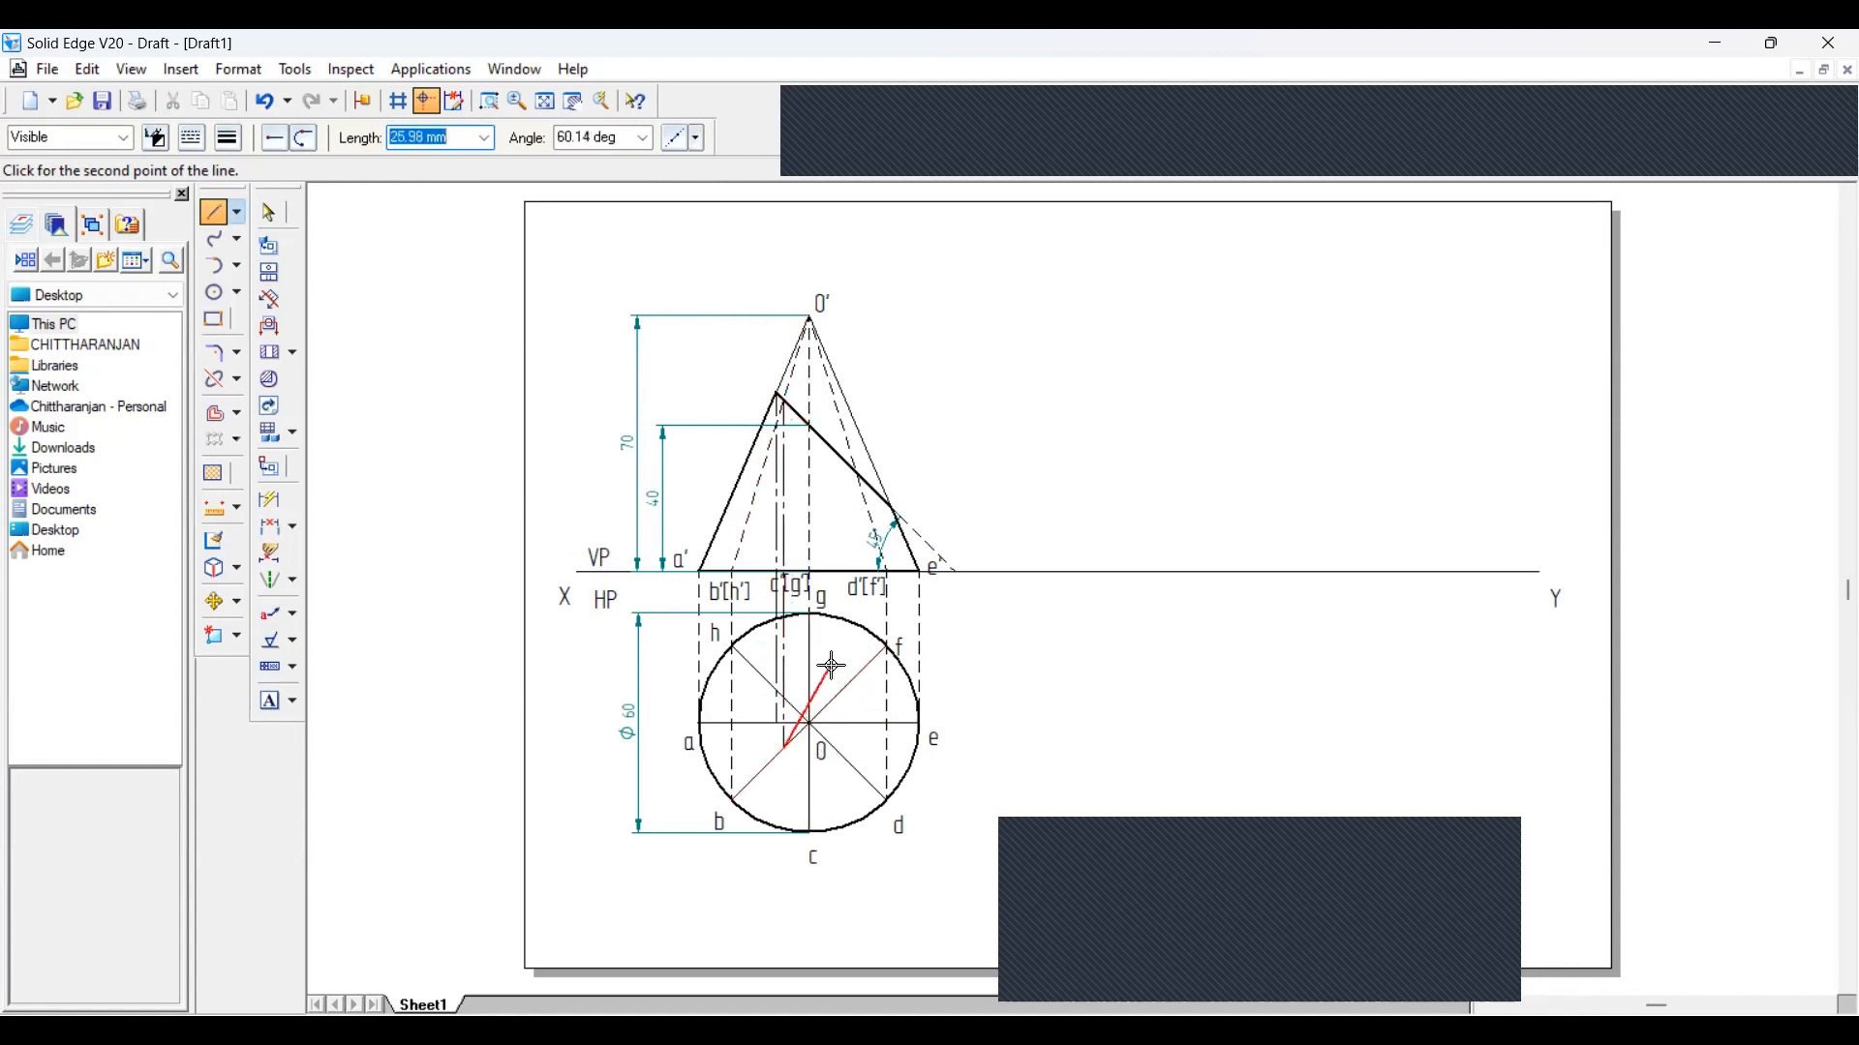
{"action": "right_click", "coordinate": [830, 664]}
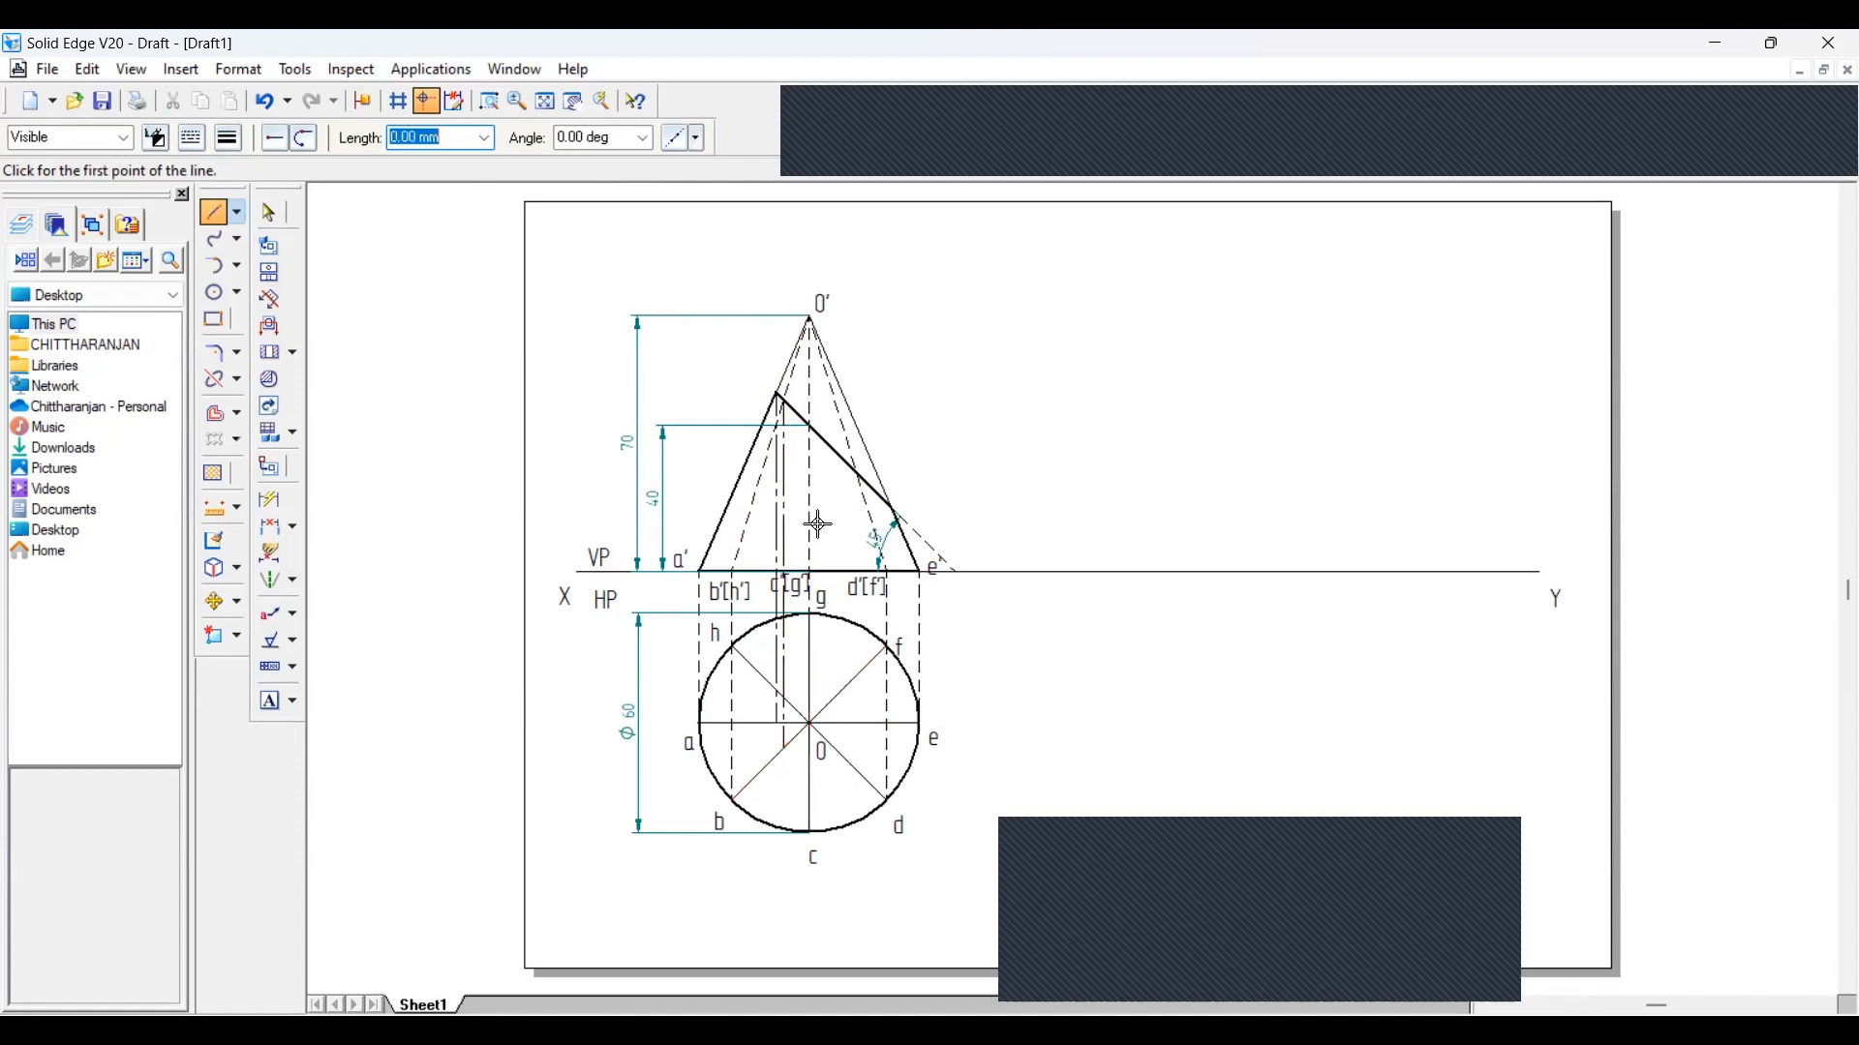
{"action": "left_click", "coordinate": [857, 475]}
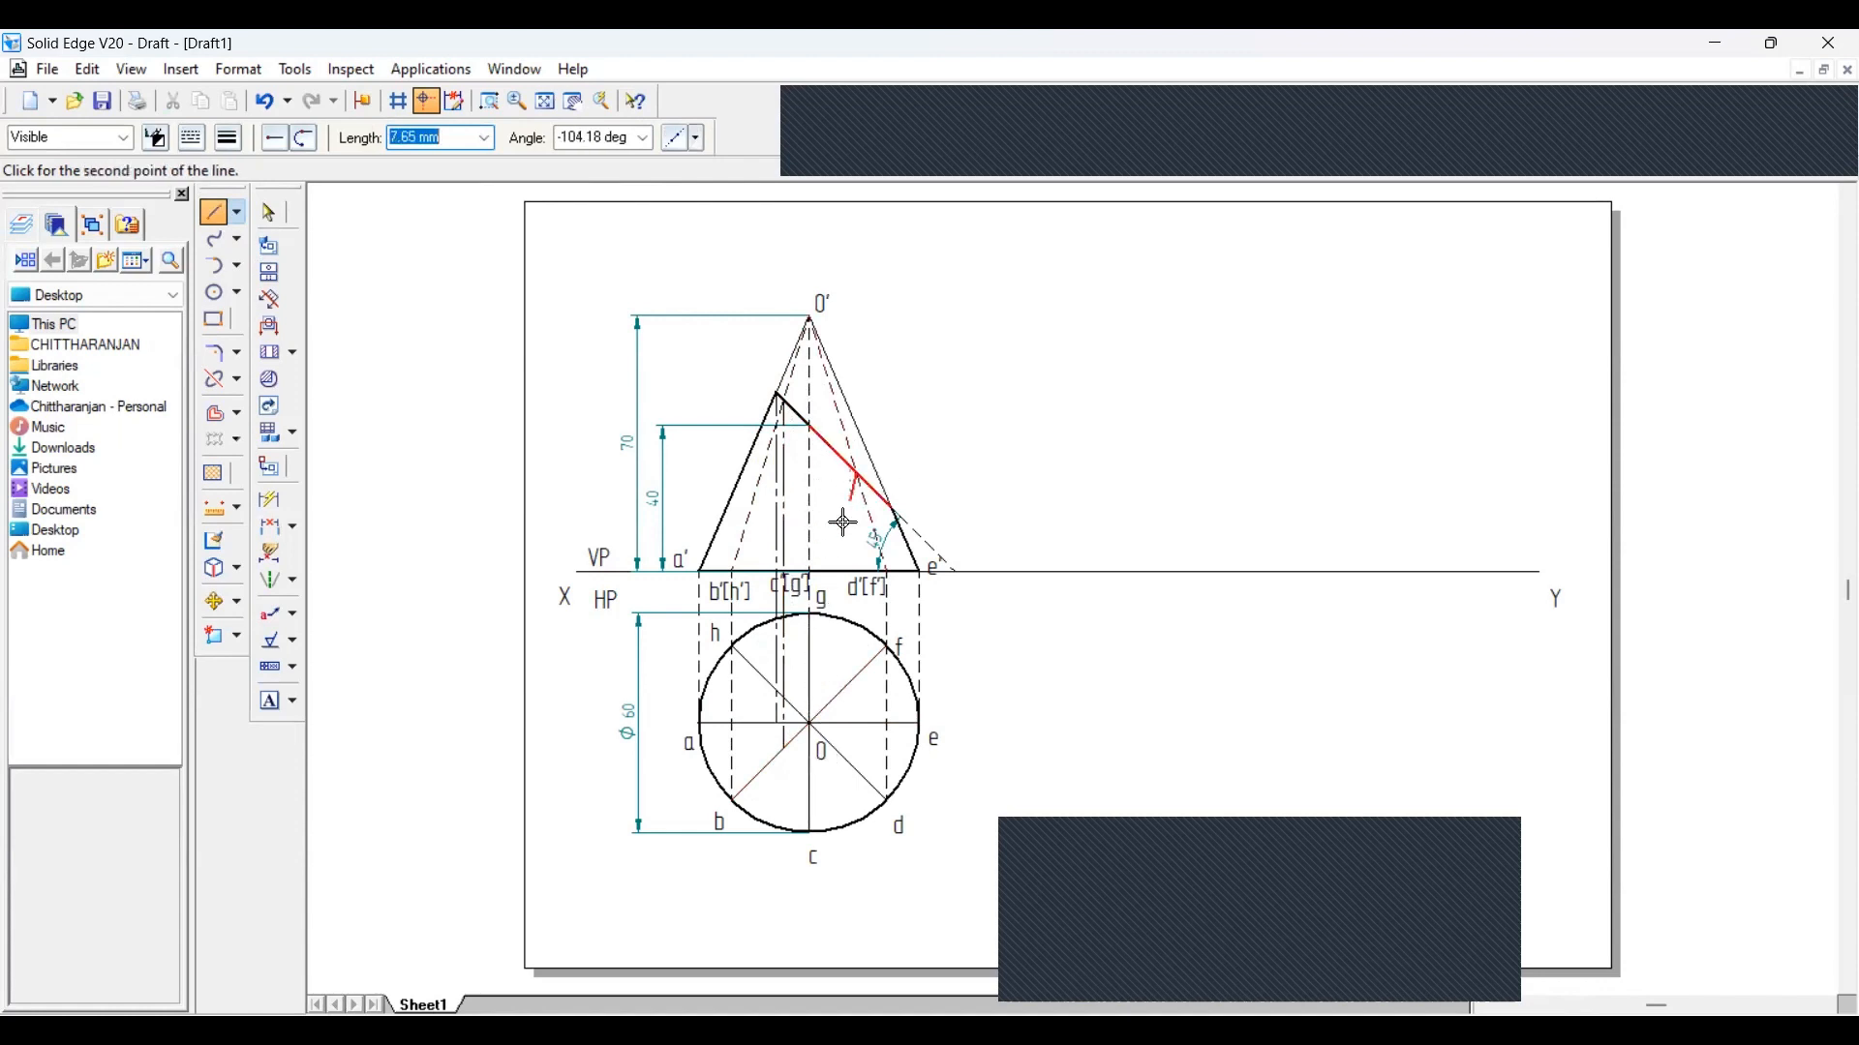
{"action": "left_click", "coordinate": [857, 762]}
{"action": "right_click", "coordinate": [1021, 663]}
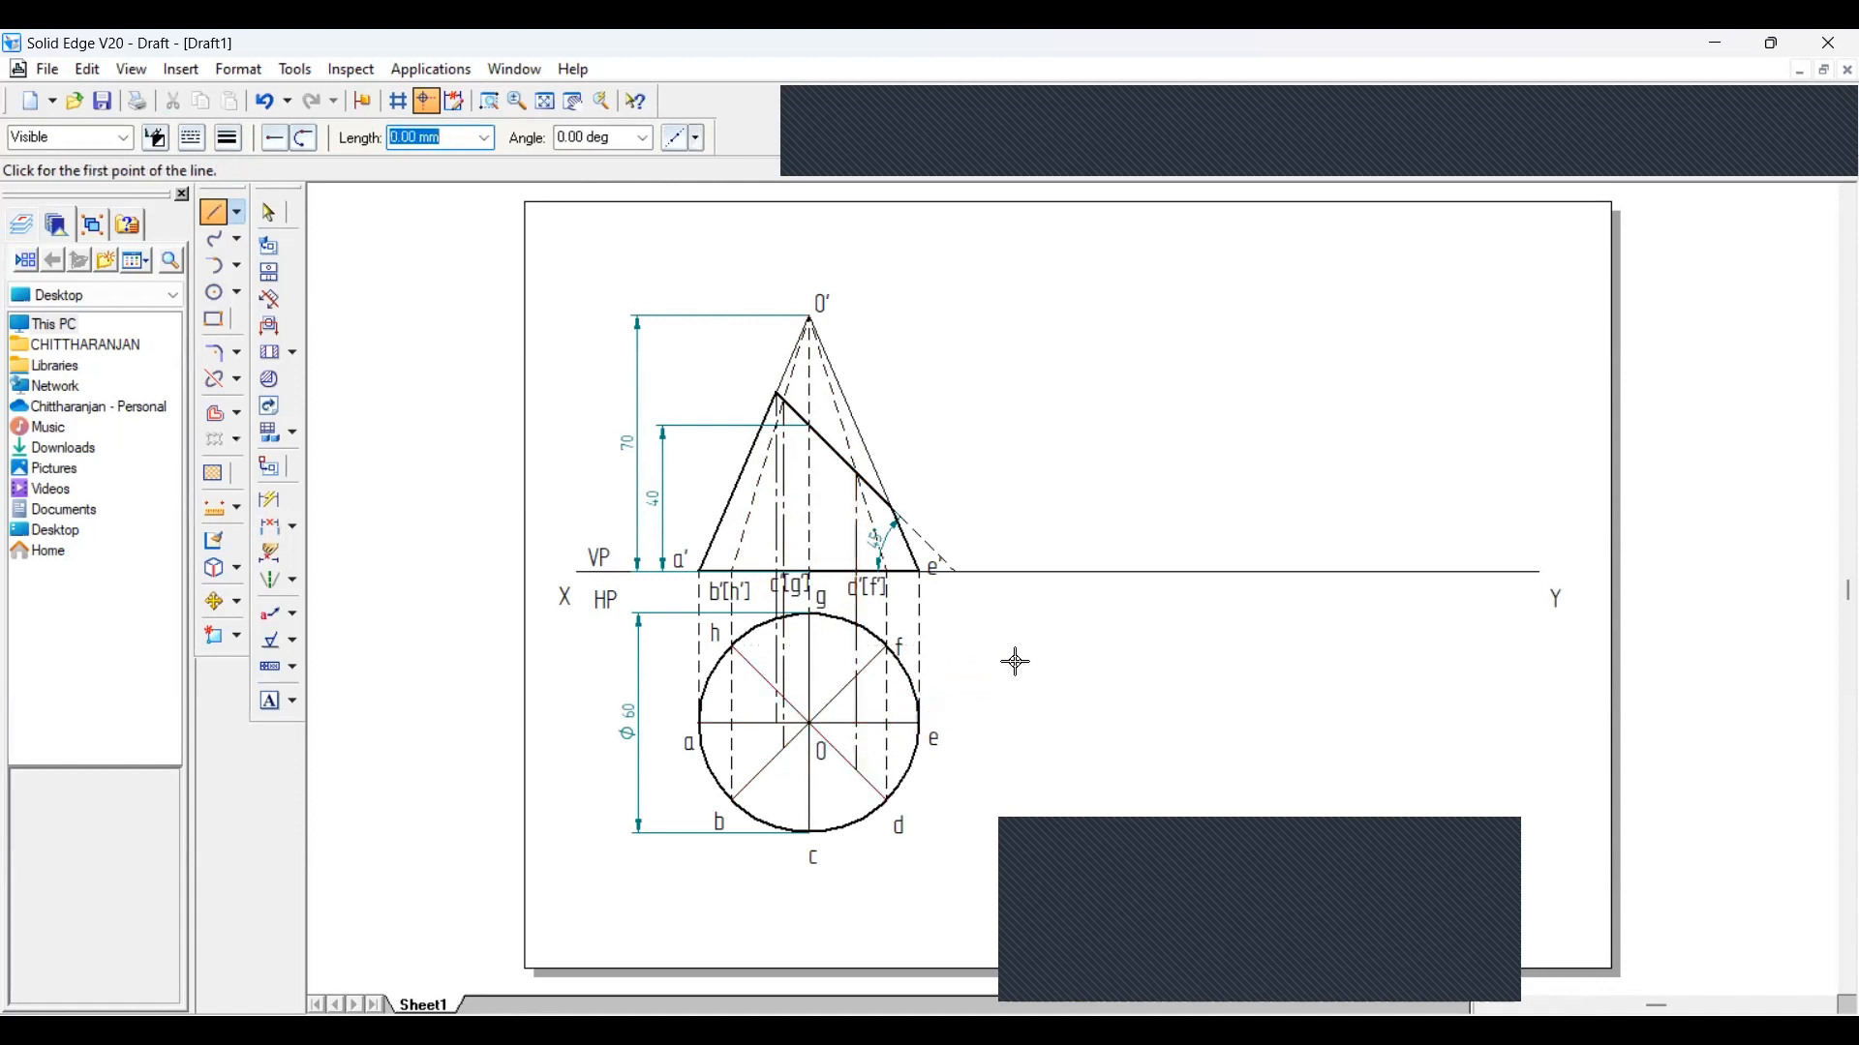
Draw a vertical projector from the cut point on O'e' down to radius Oe in the top view
{"action": "left_click", "coordinate": [892, 510]}
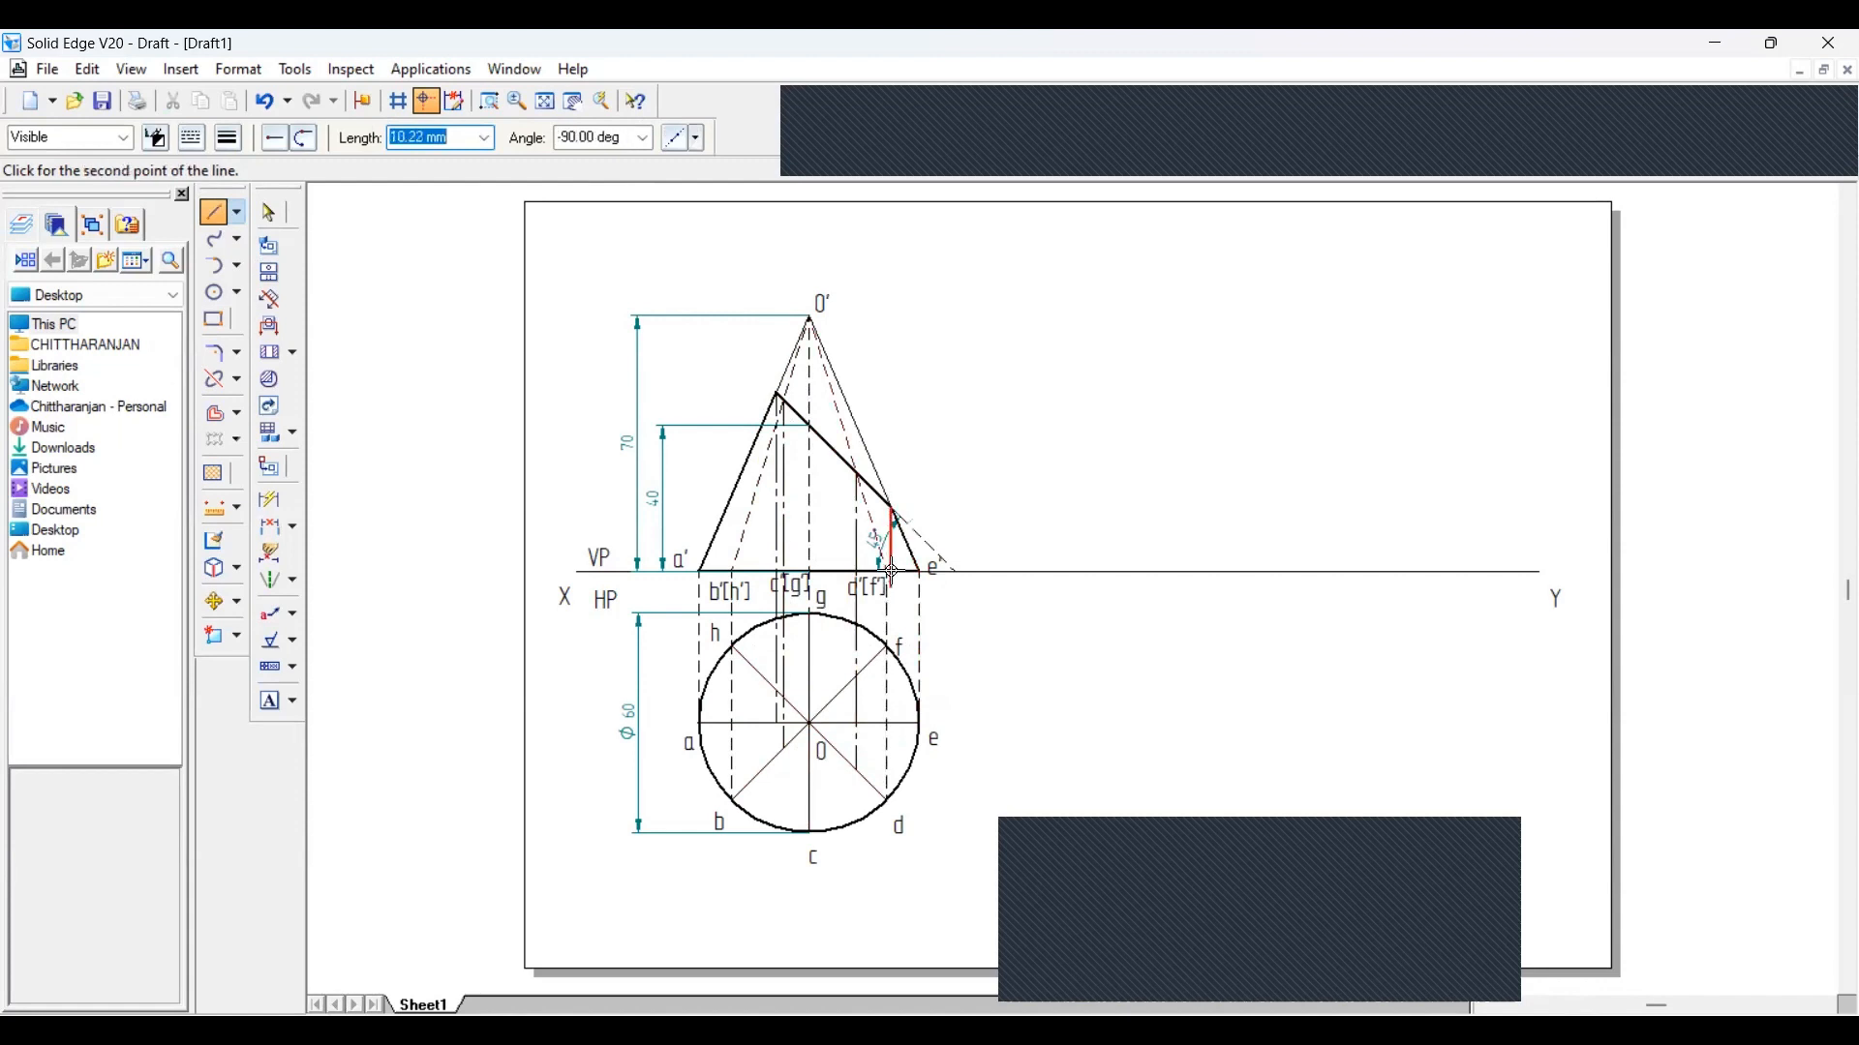
{"action": "left_click", "coordinate": [897, 720]}
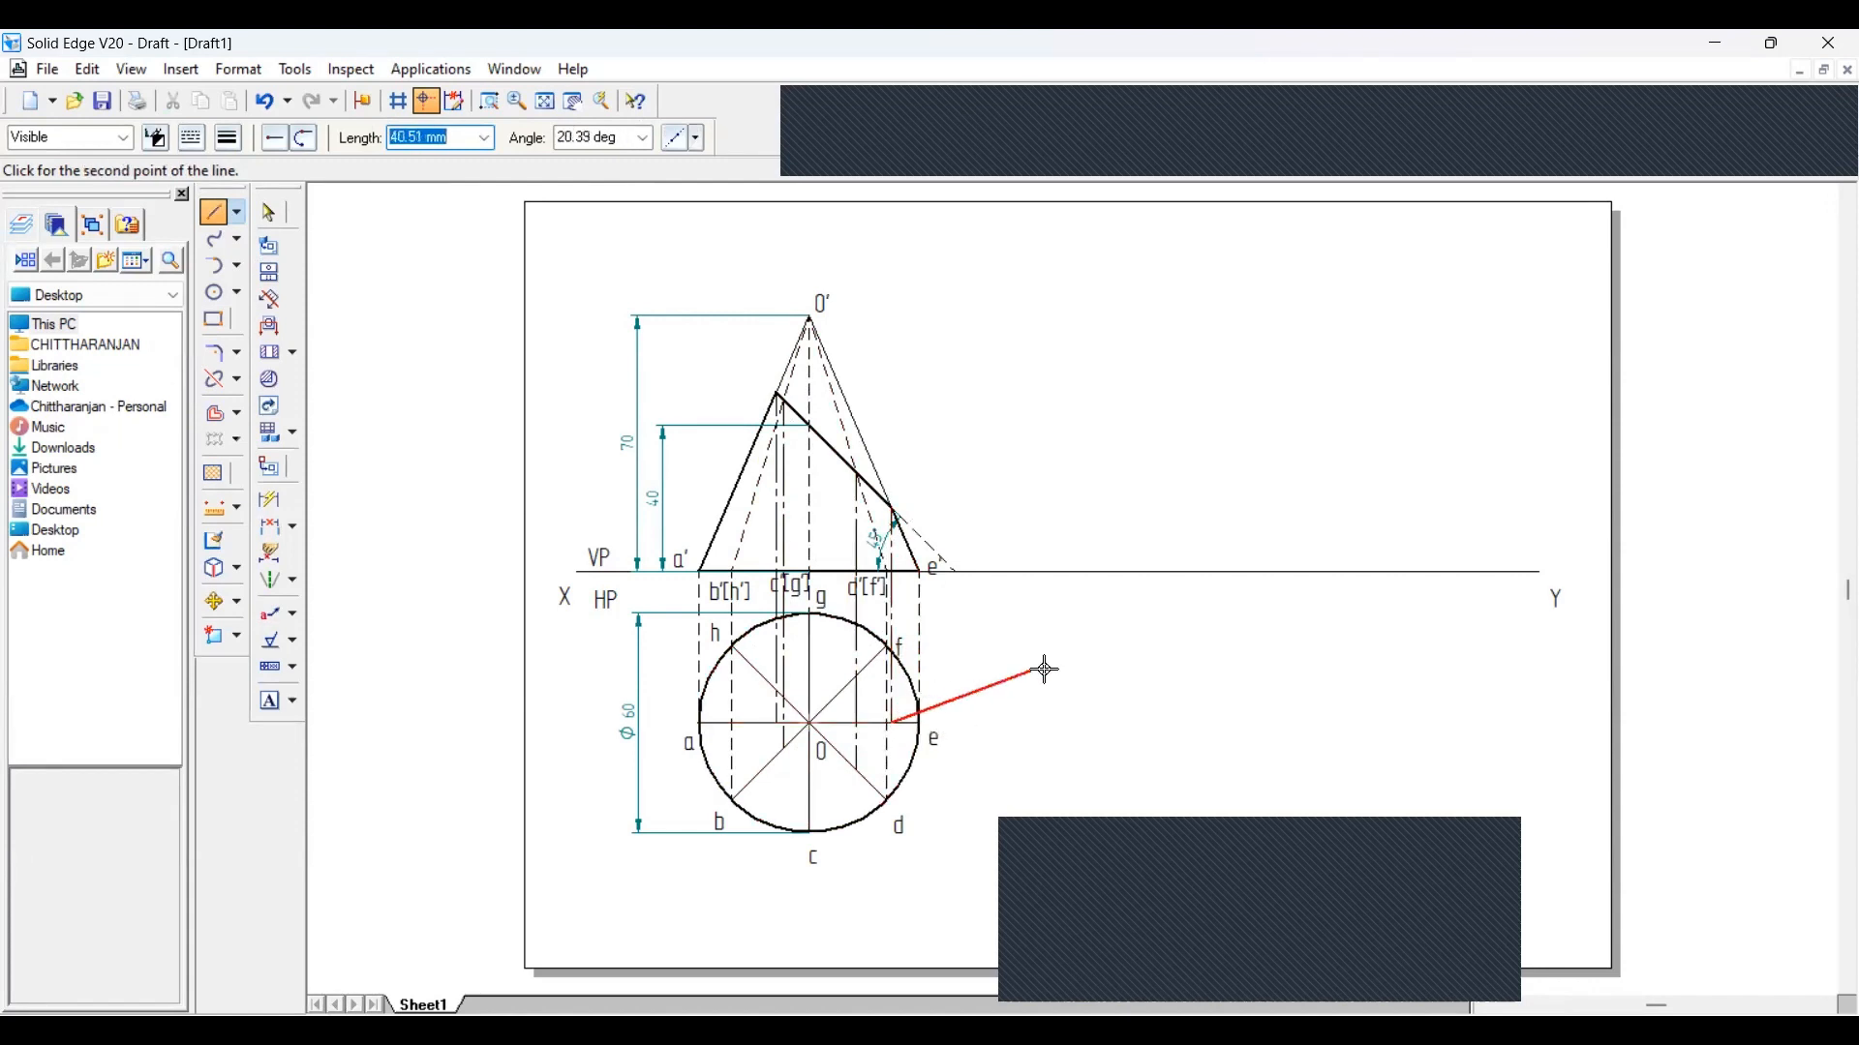
{"action": "right_click", "coordinate": [1046, 668]}
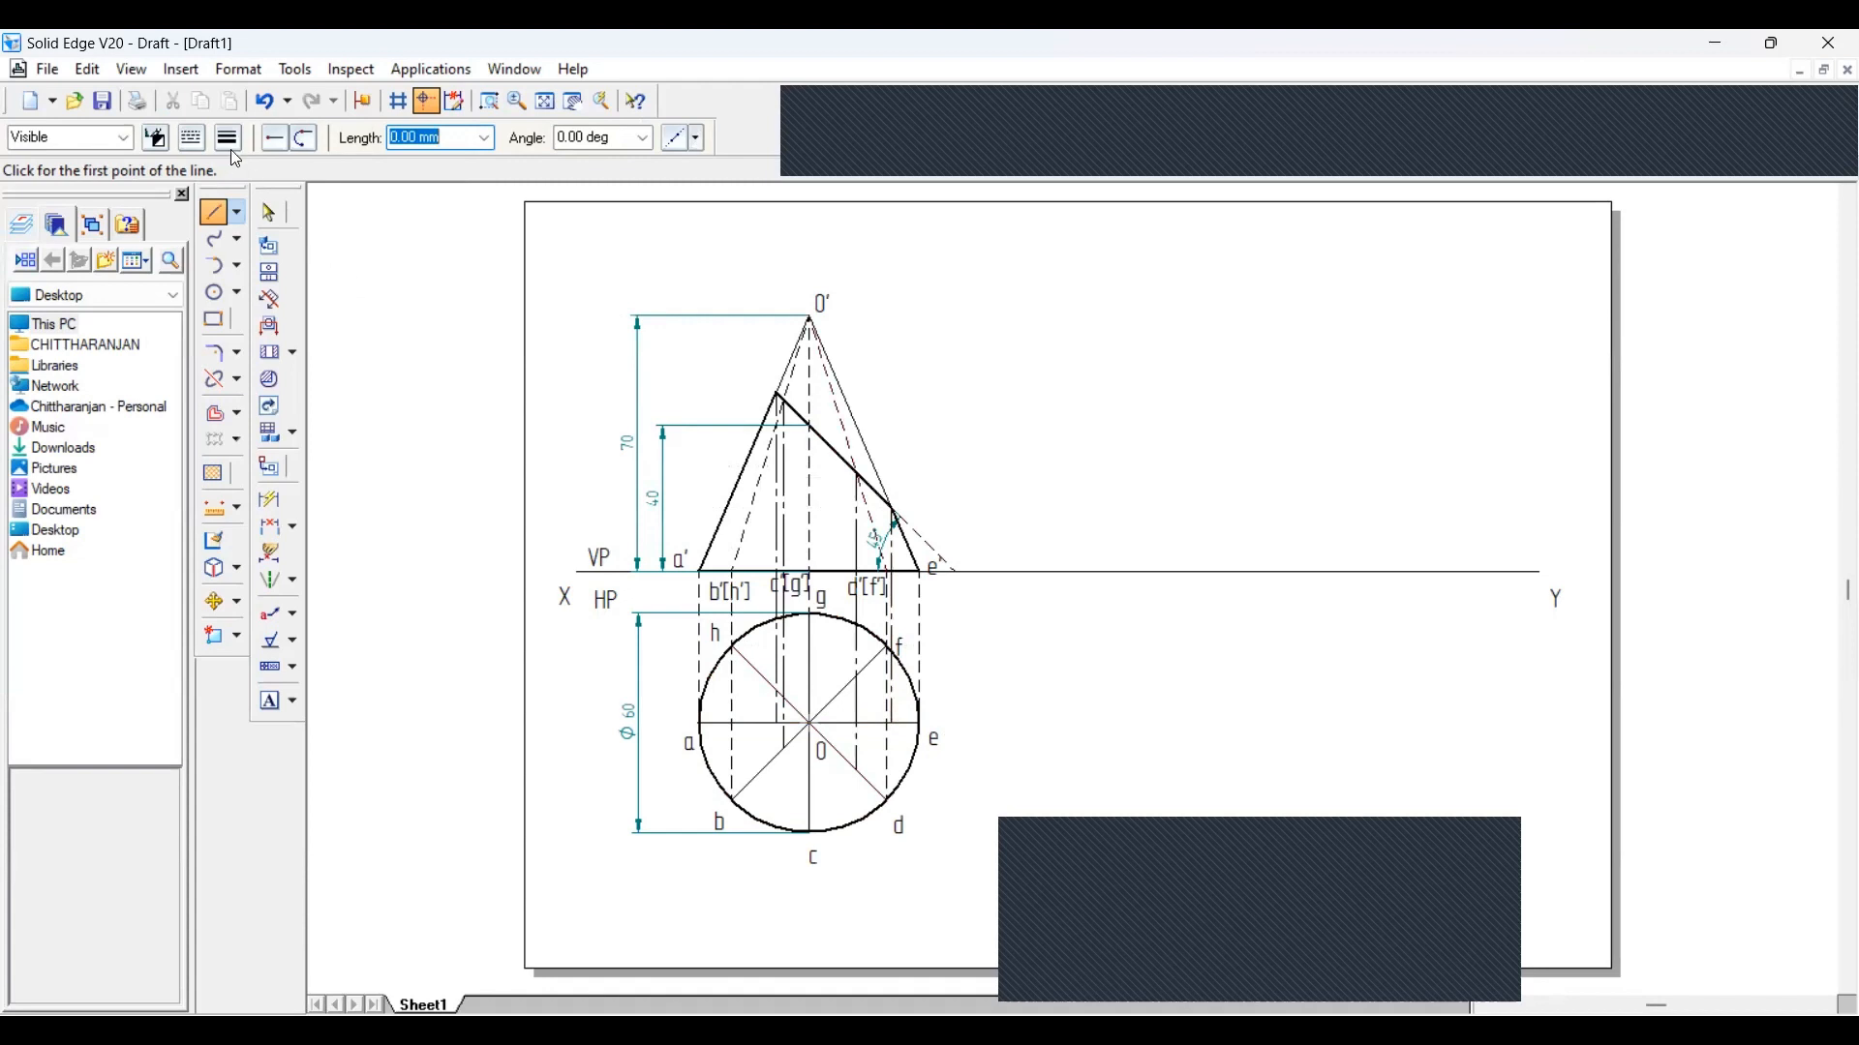
{"action": "left_click", "coordinate": [276, 224]}
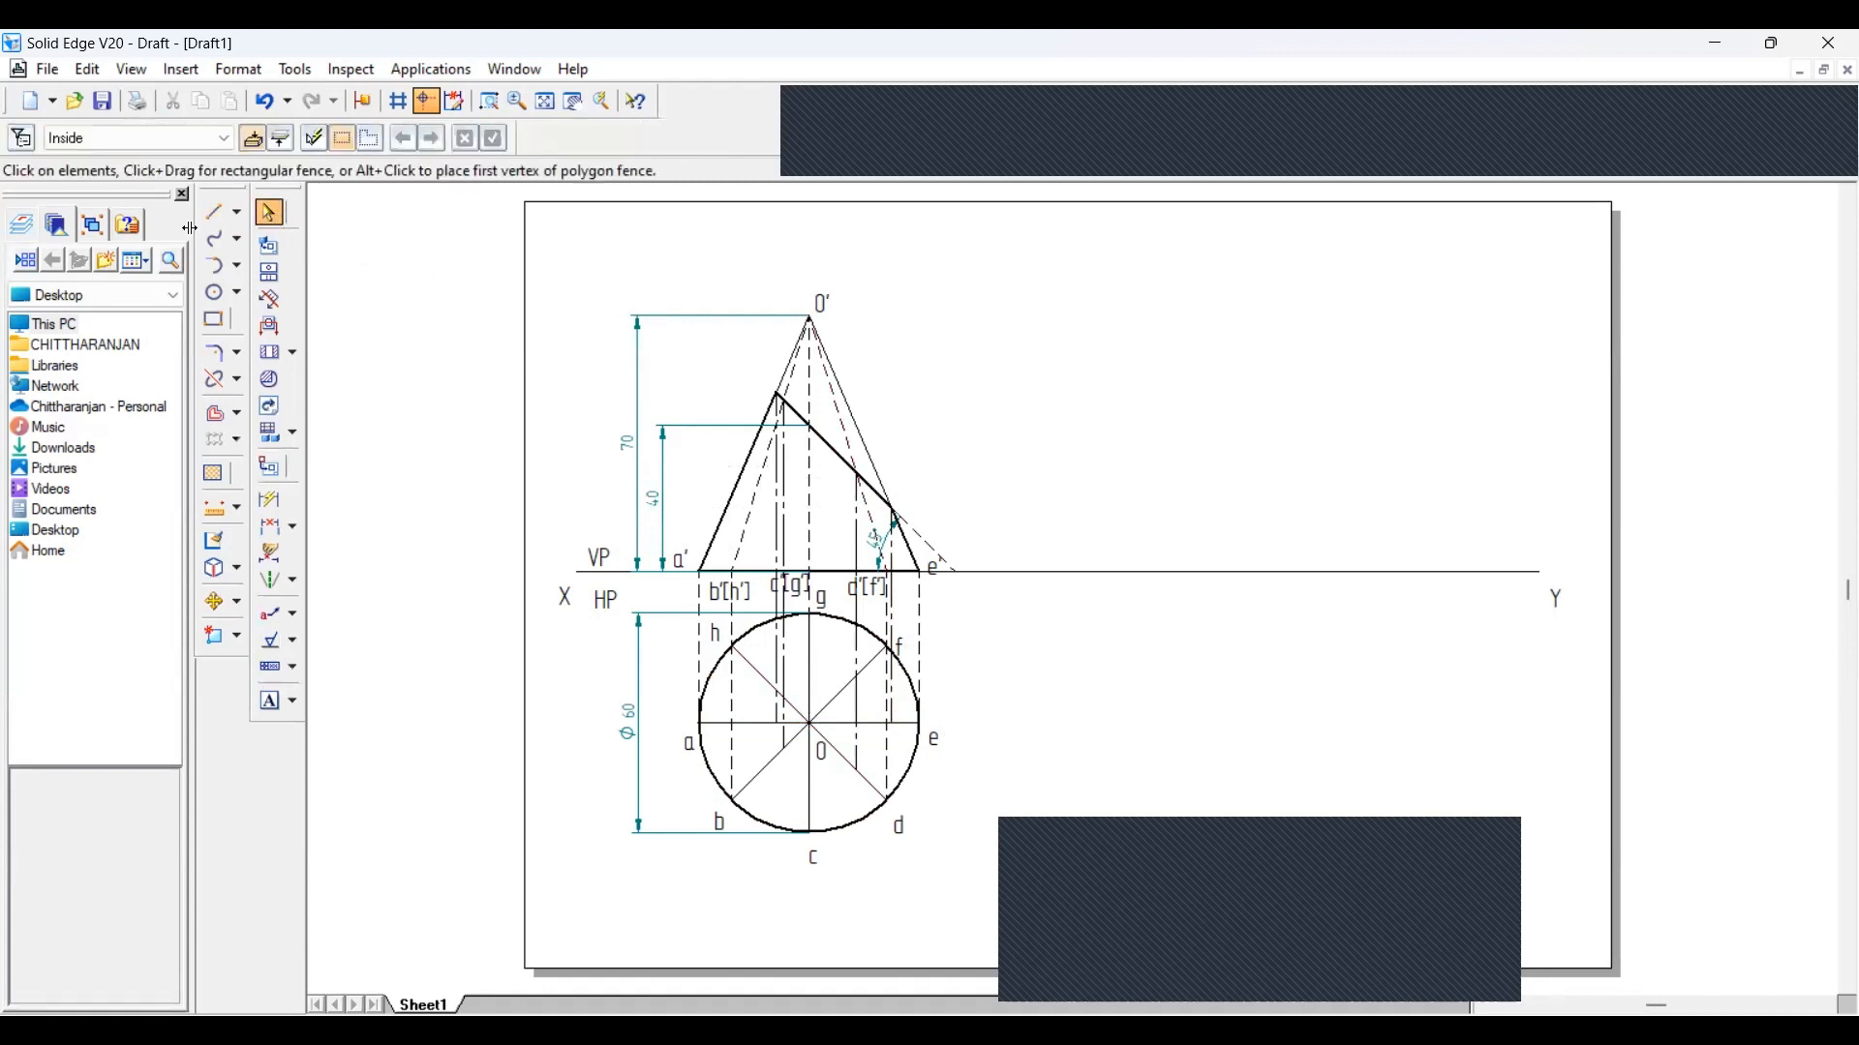
{"action": "left_click", "coordinate": [213, 214]}
{"action": "left_click", "coordinate": [270, 212]}
Label the cut points along the cutting line 1', 2', 3', 4' and 5' from O'a' to O'e'
{"action": "left_click", "coordinate": [276, 703]}
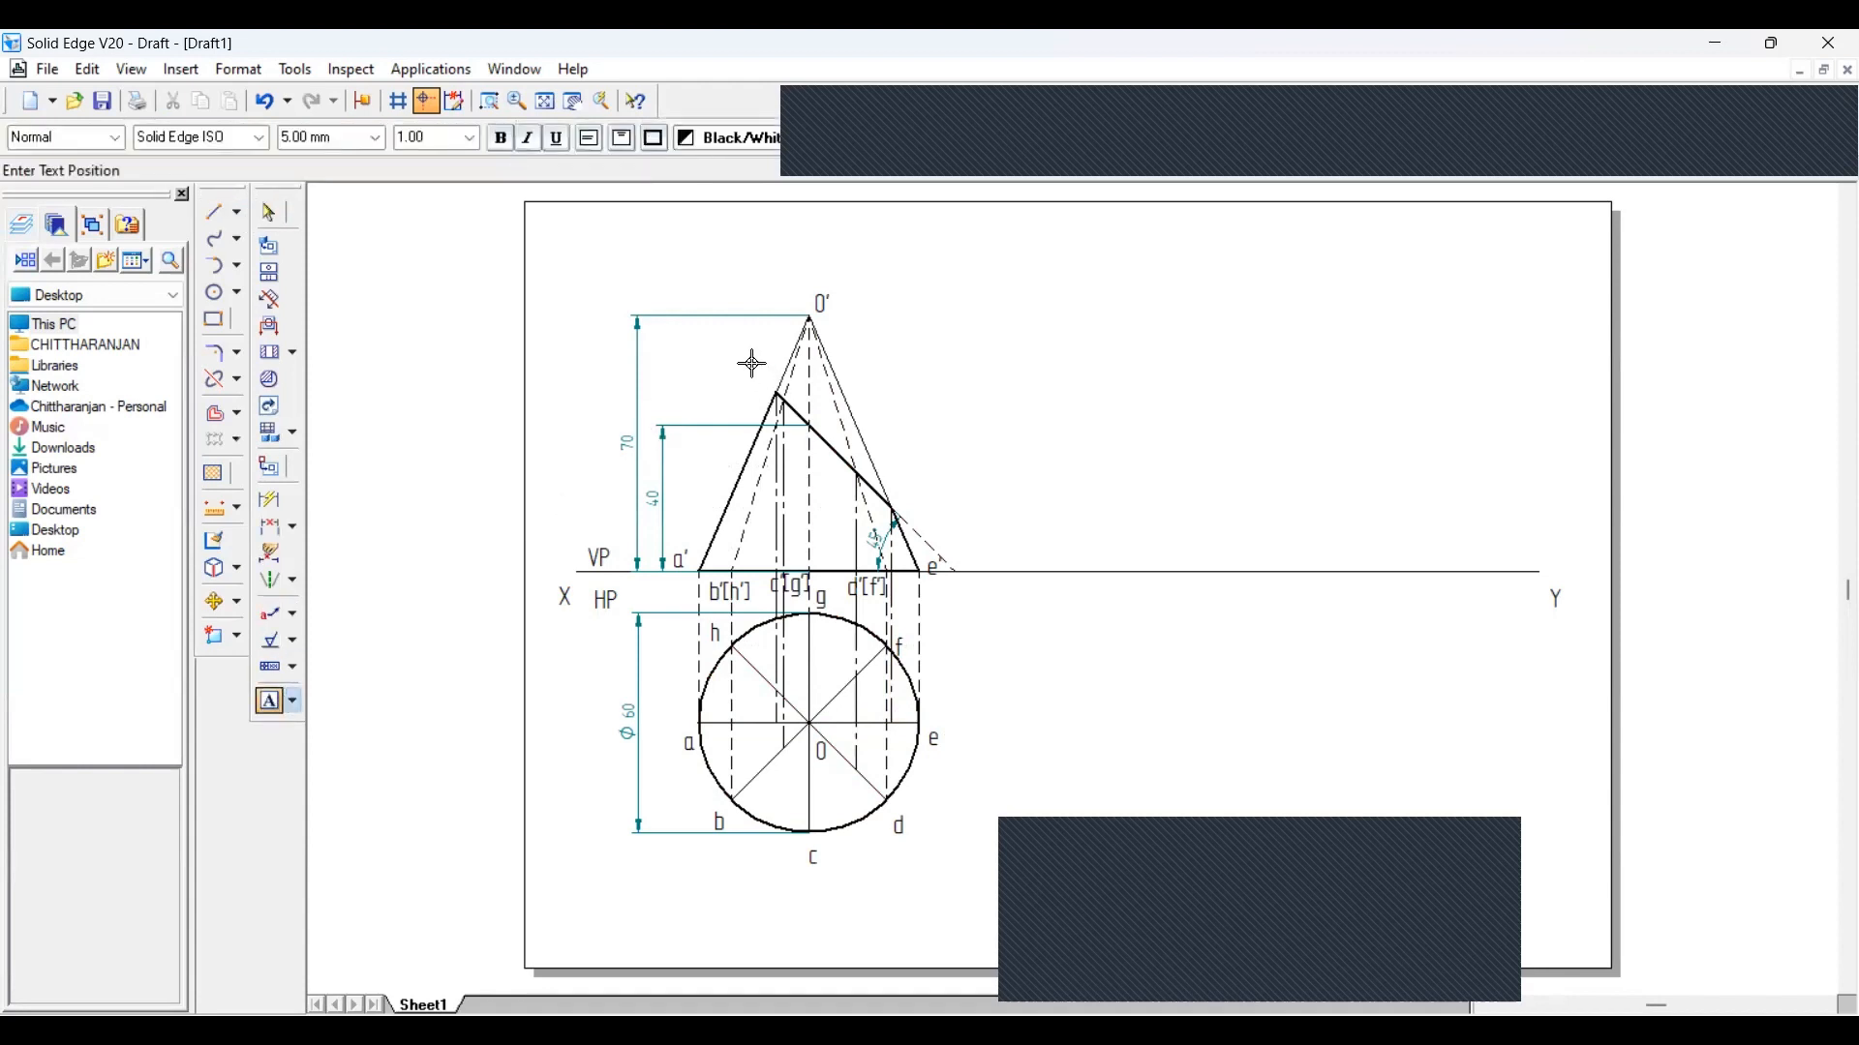
{"action": "left_click", "coordinate": [753, 365]}
{"action": "type", "text": "1"}
{"action": "type", "text": "'"}
{"action": "type", "text": "'"}
{"action": "type", "text": "3"}
{"action": "type", "text": "4"}
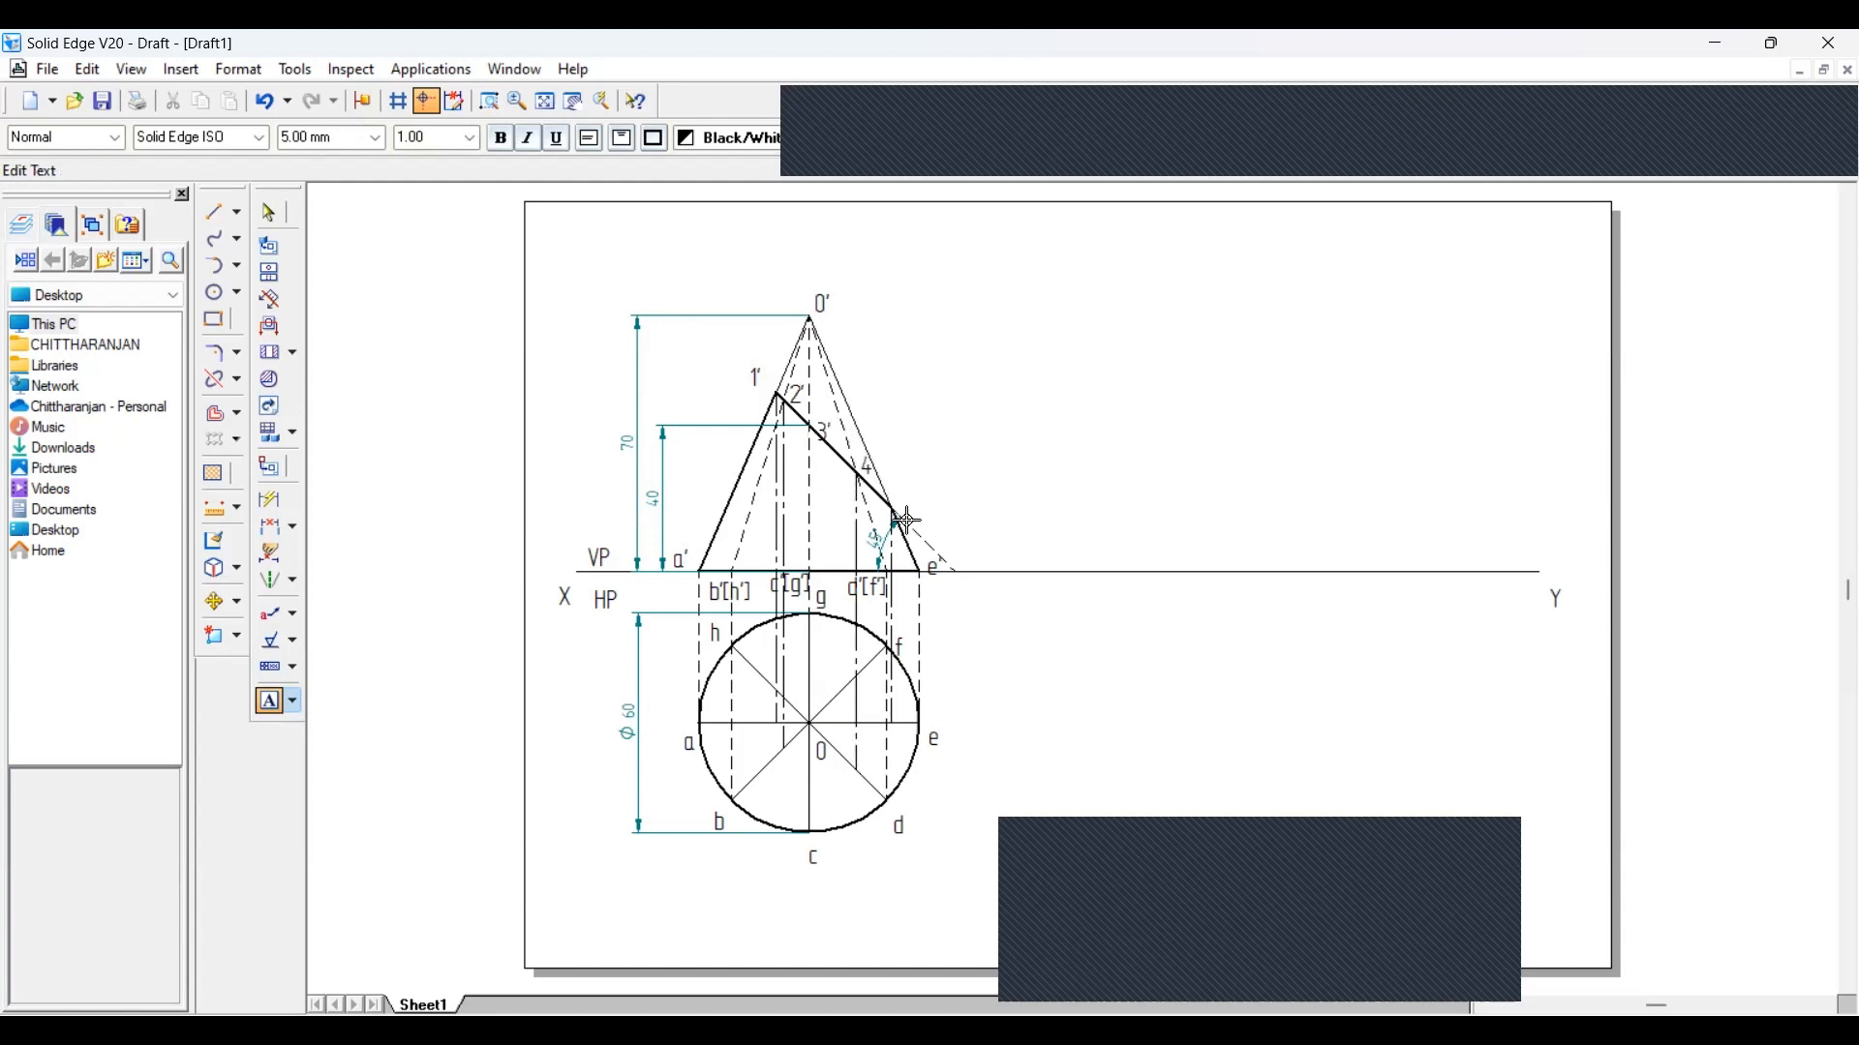
{"action": "type", "text": "'"}
{"action": "left_click", "coordinate": [900, 503]}
{"action": "type", "text": "5'"}
{"action": "left_click", "coordinate": [880, 460]}
{"action": "left_click", "coordinate": [269, 213]}
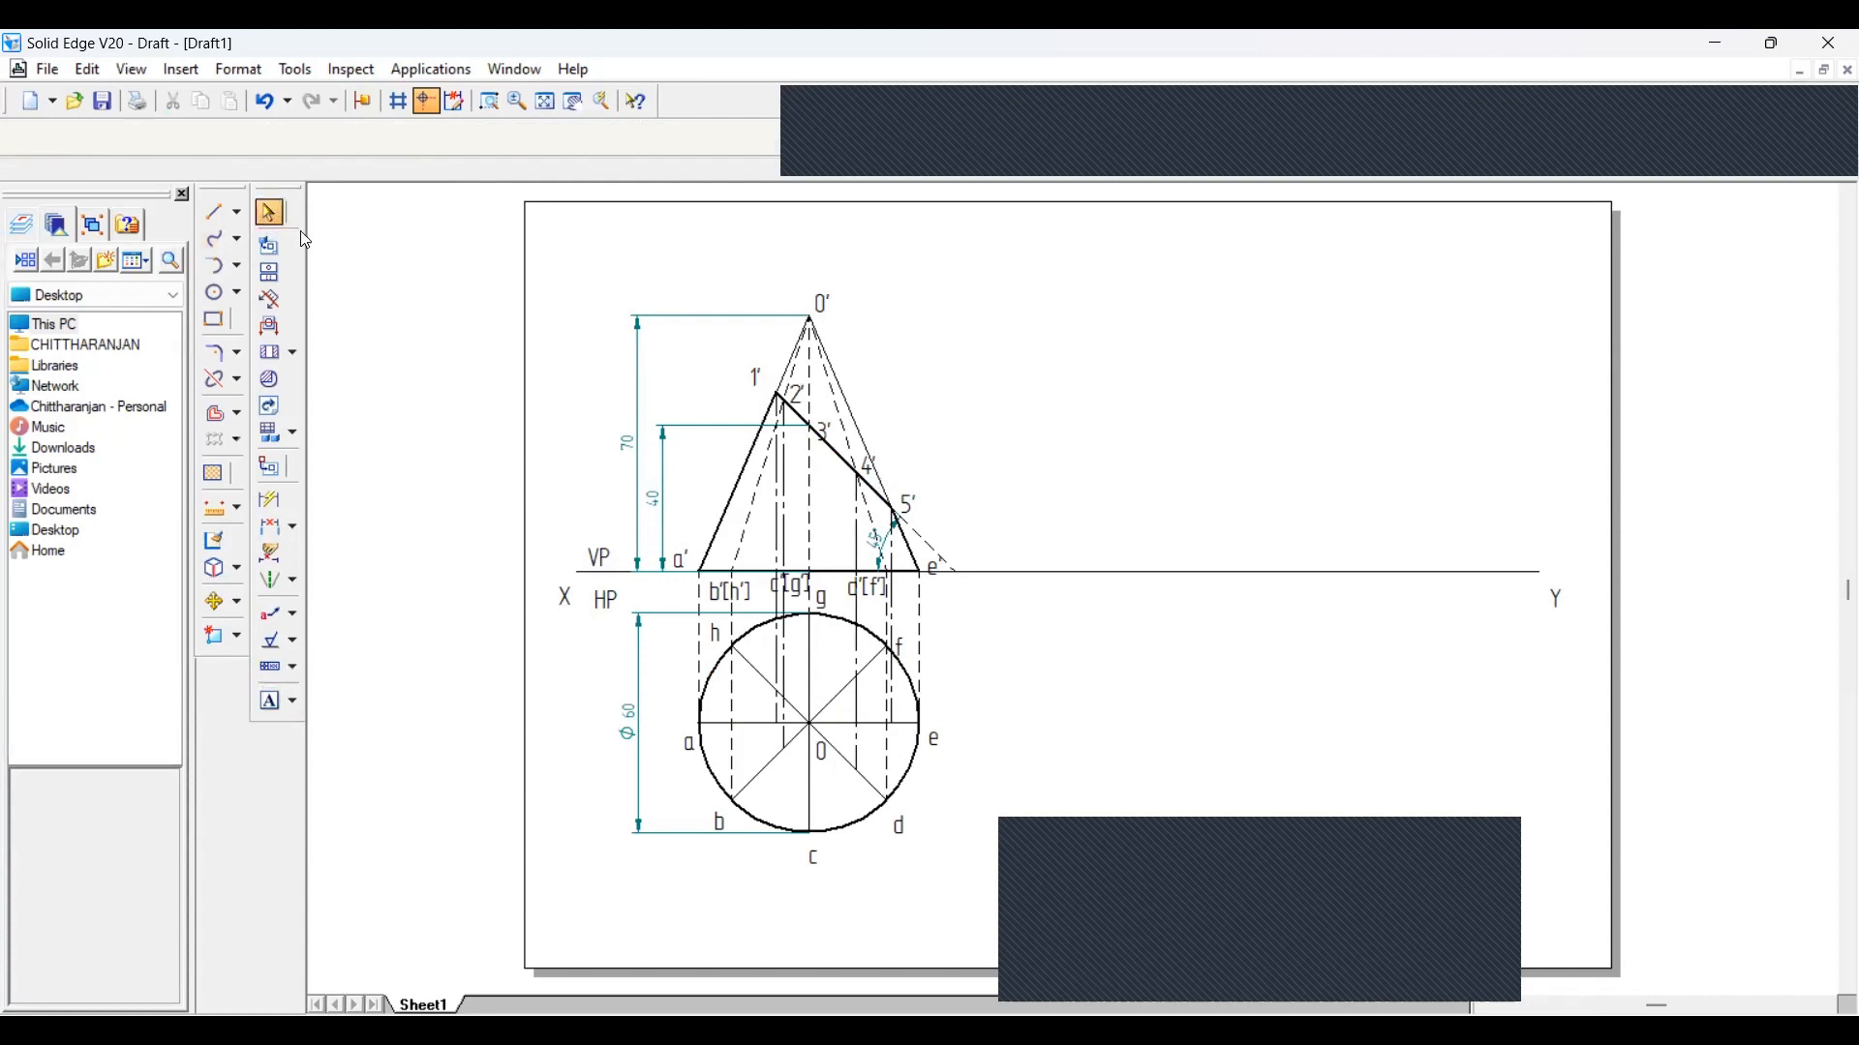
Extend the 4' label in the front view to read 4'[6']
{"action": "left_click", "coordinate": [871, 469]}
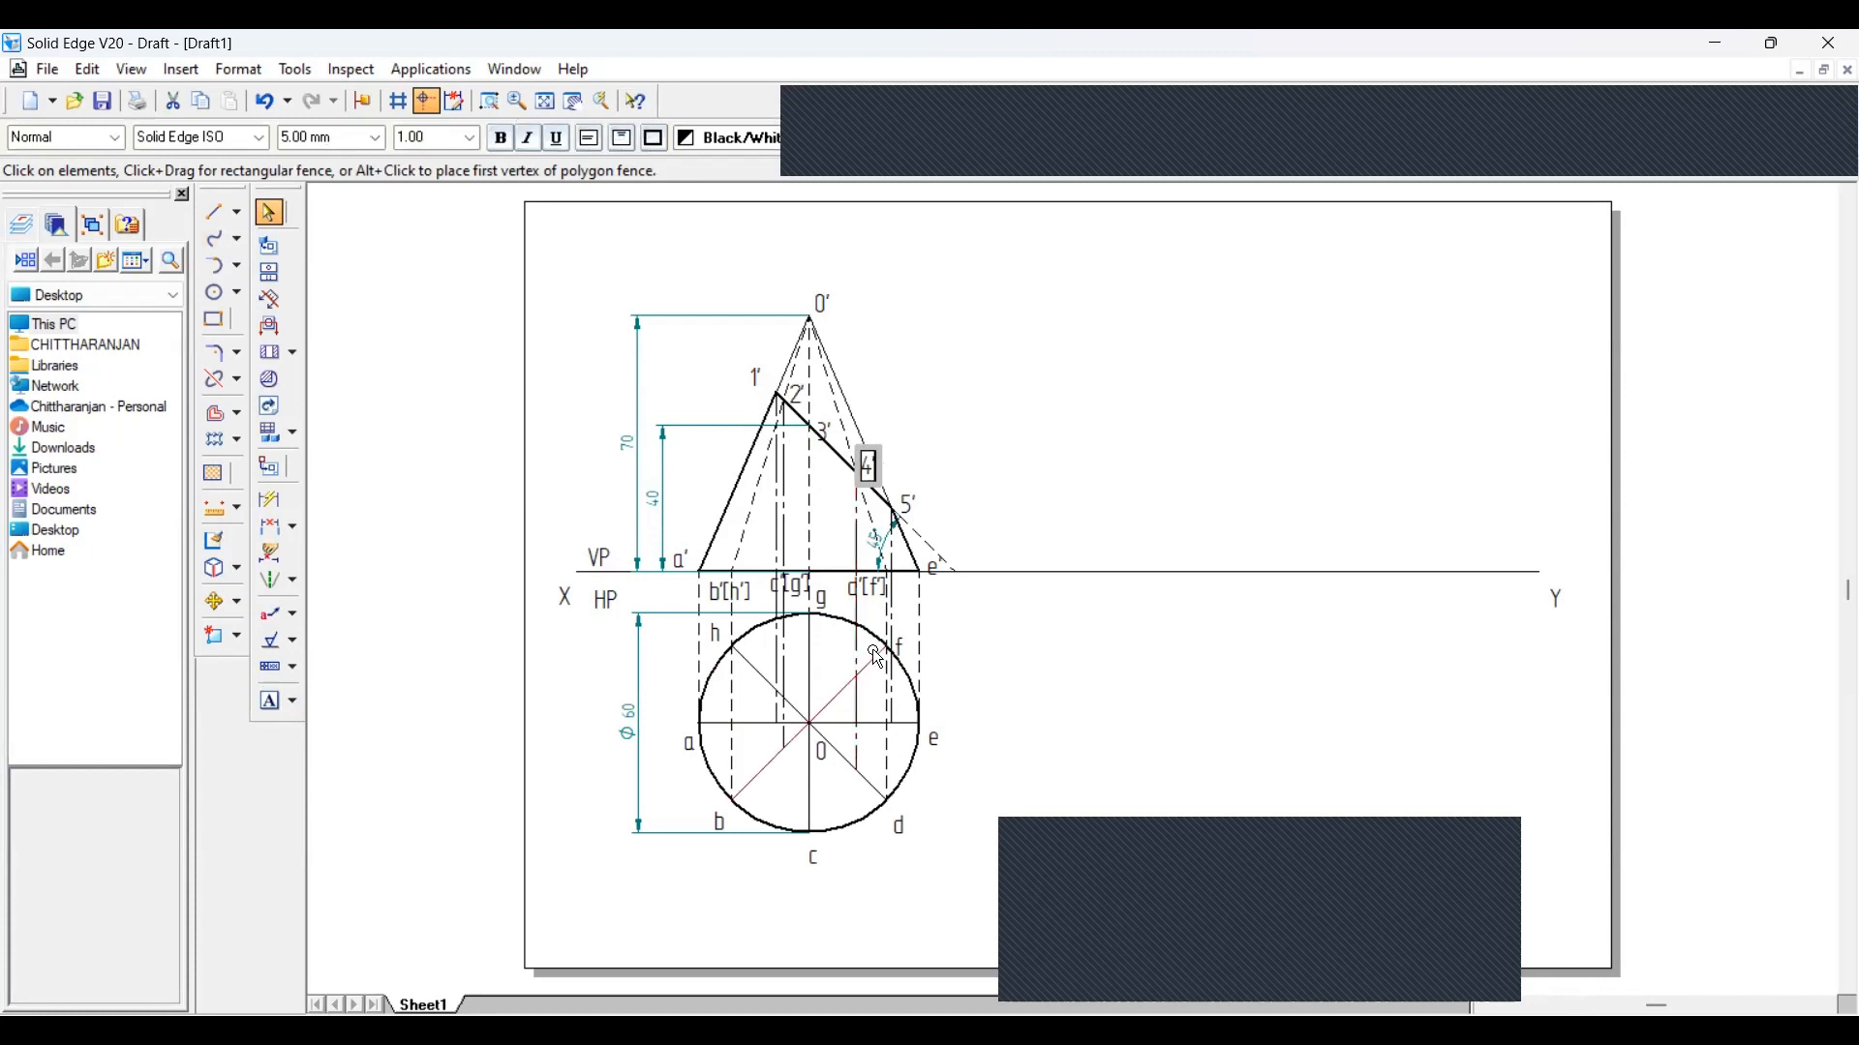
{"action": "left_click", "coordinate": [879, 472]}
{"action": "double_click", "coordinate": [876, 469]}
{"action": "type", "text": "[6']"}
Extend the 3' label in the front view to read 3'[7']
{"action": "left_click", "coordinate": [823, 426]}
{"action": "left_click", "coordinate": [844, 432]}
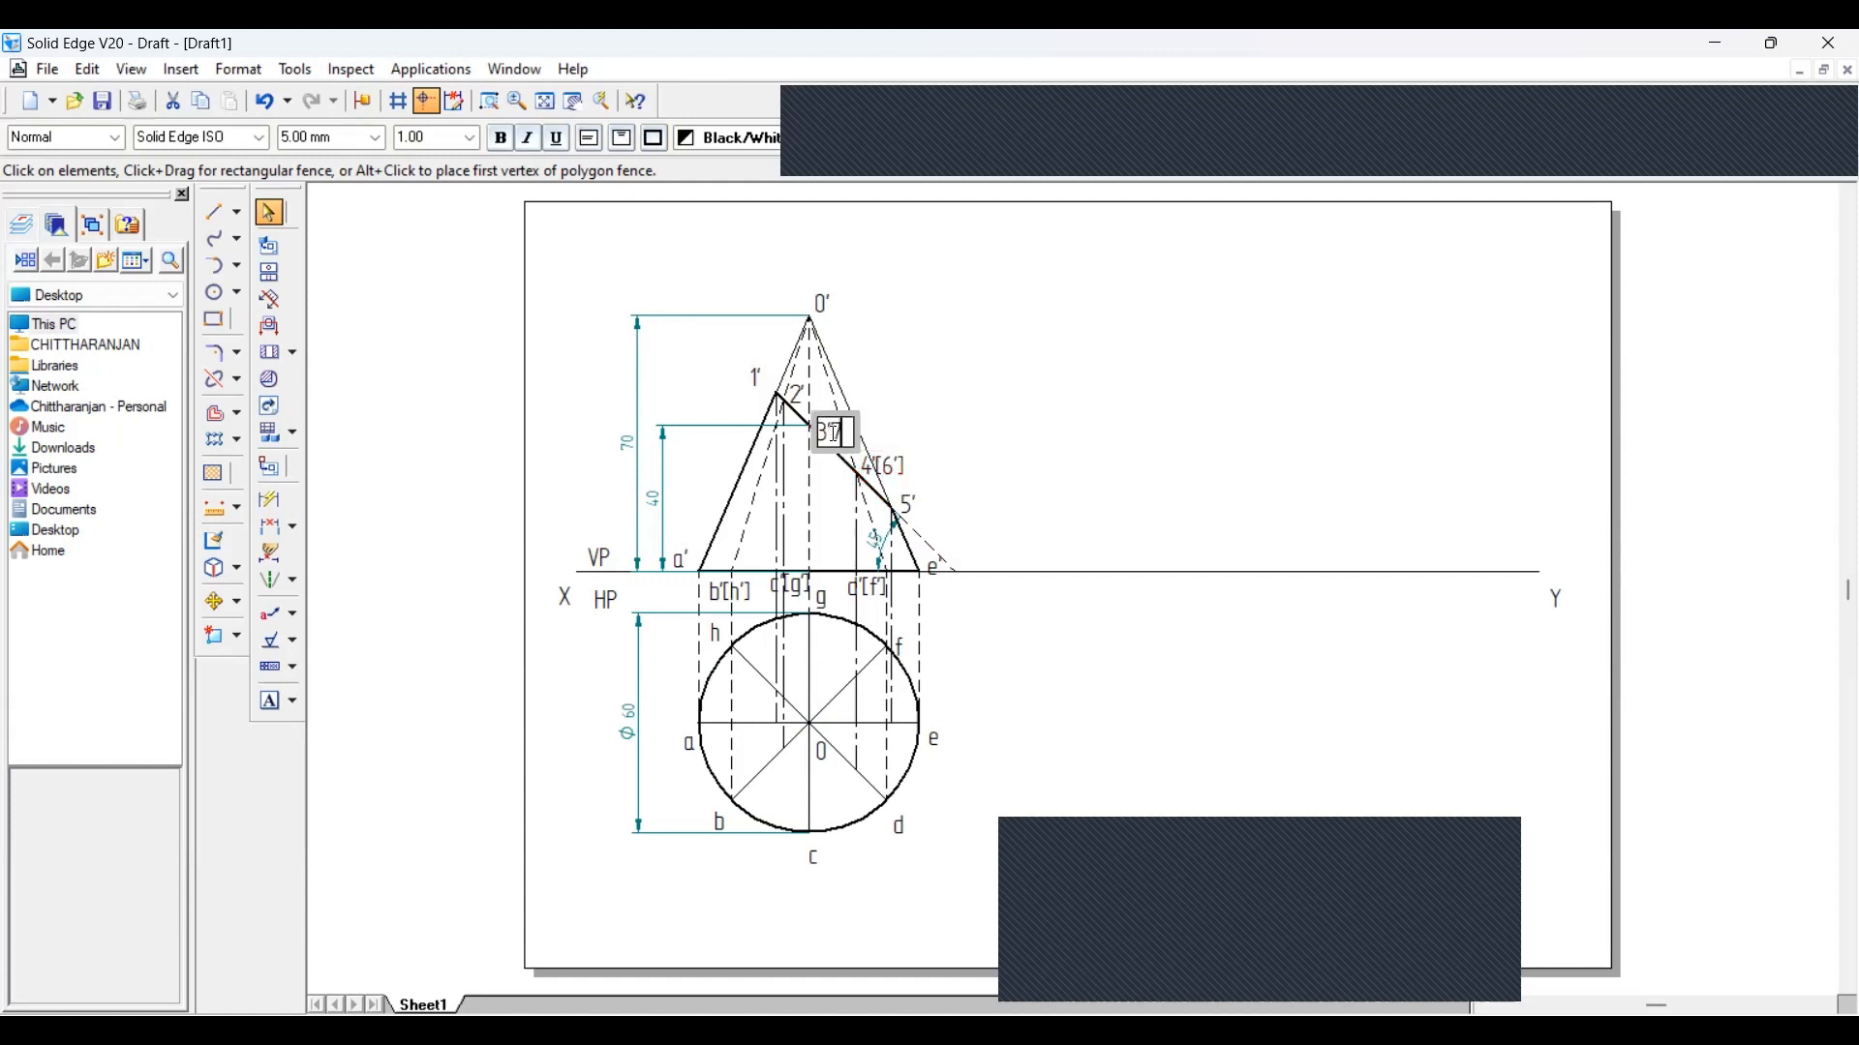
{"action": "type", "text": "7"}
{"action": "key", "text": "BackSpace"}
{"action": "key", "text": "BackSpace"}
{"action": "type", "text": "[7'"}
{"action": "key", "text": "Return"}
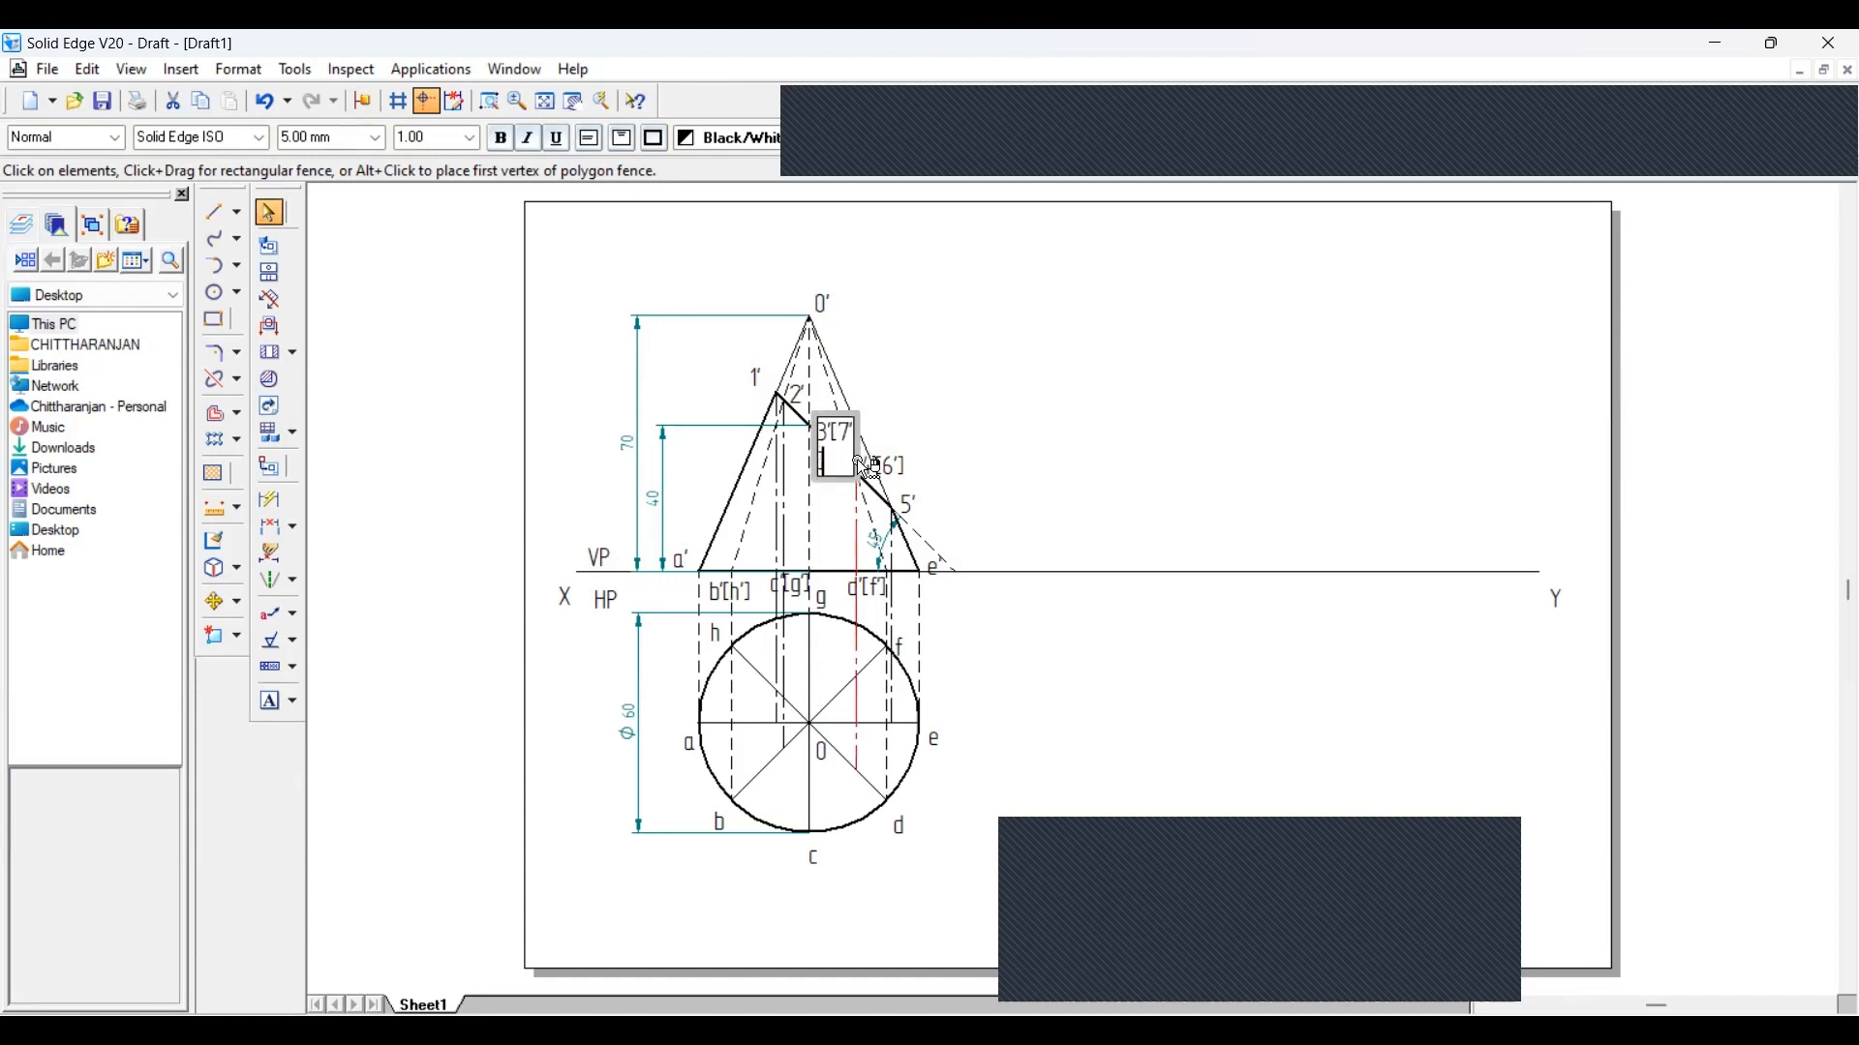
{"action": "type", "text": "]"}
{"action": "left_click", "coordinate": [856, 461]}
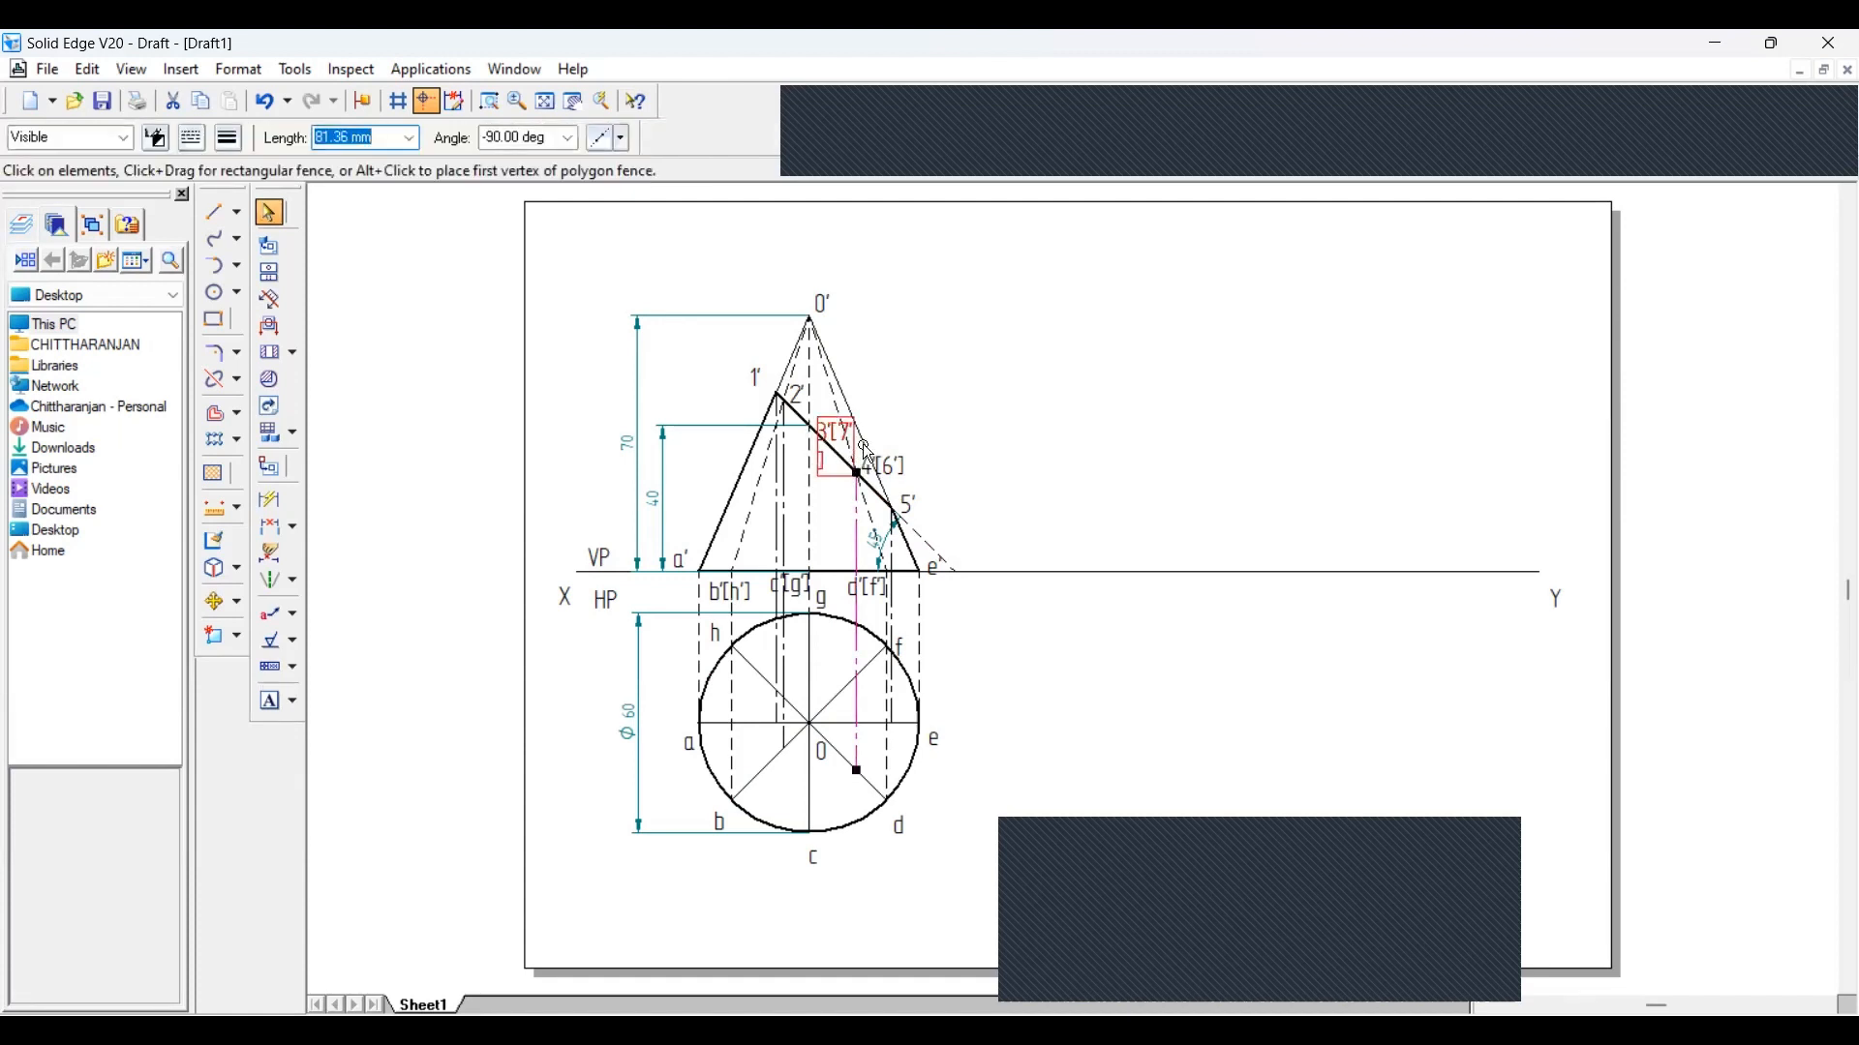
Widen the text box of the 3'[7'] label so its text fits on one line
{"action": "left_click", "coordinate": [852, 437]}
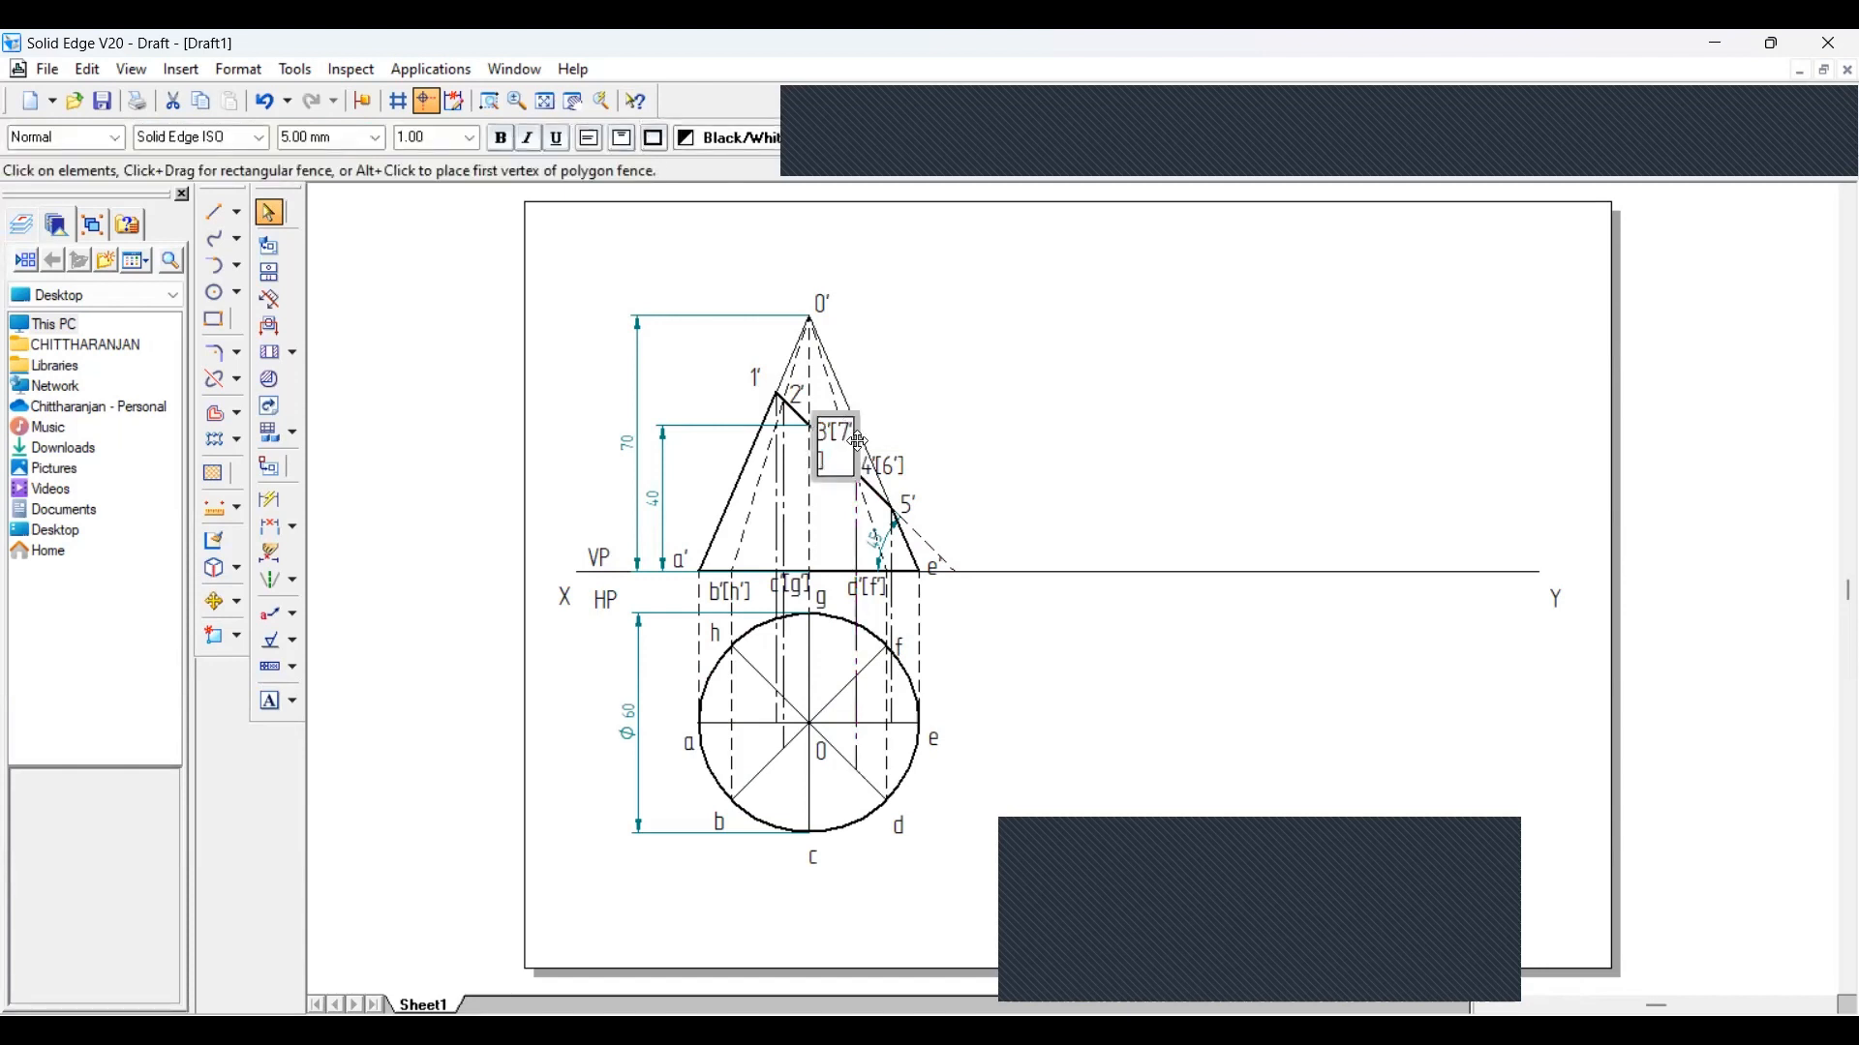
{"action": "left_click", "coordinate": [856, 443]}
{"action": "left_click_drag", "start_coordinate": [853, 446], "coordinate": [866, 446]}
{"action": "left_click", "coordinate": [910, 424]}
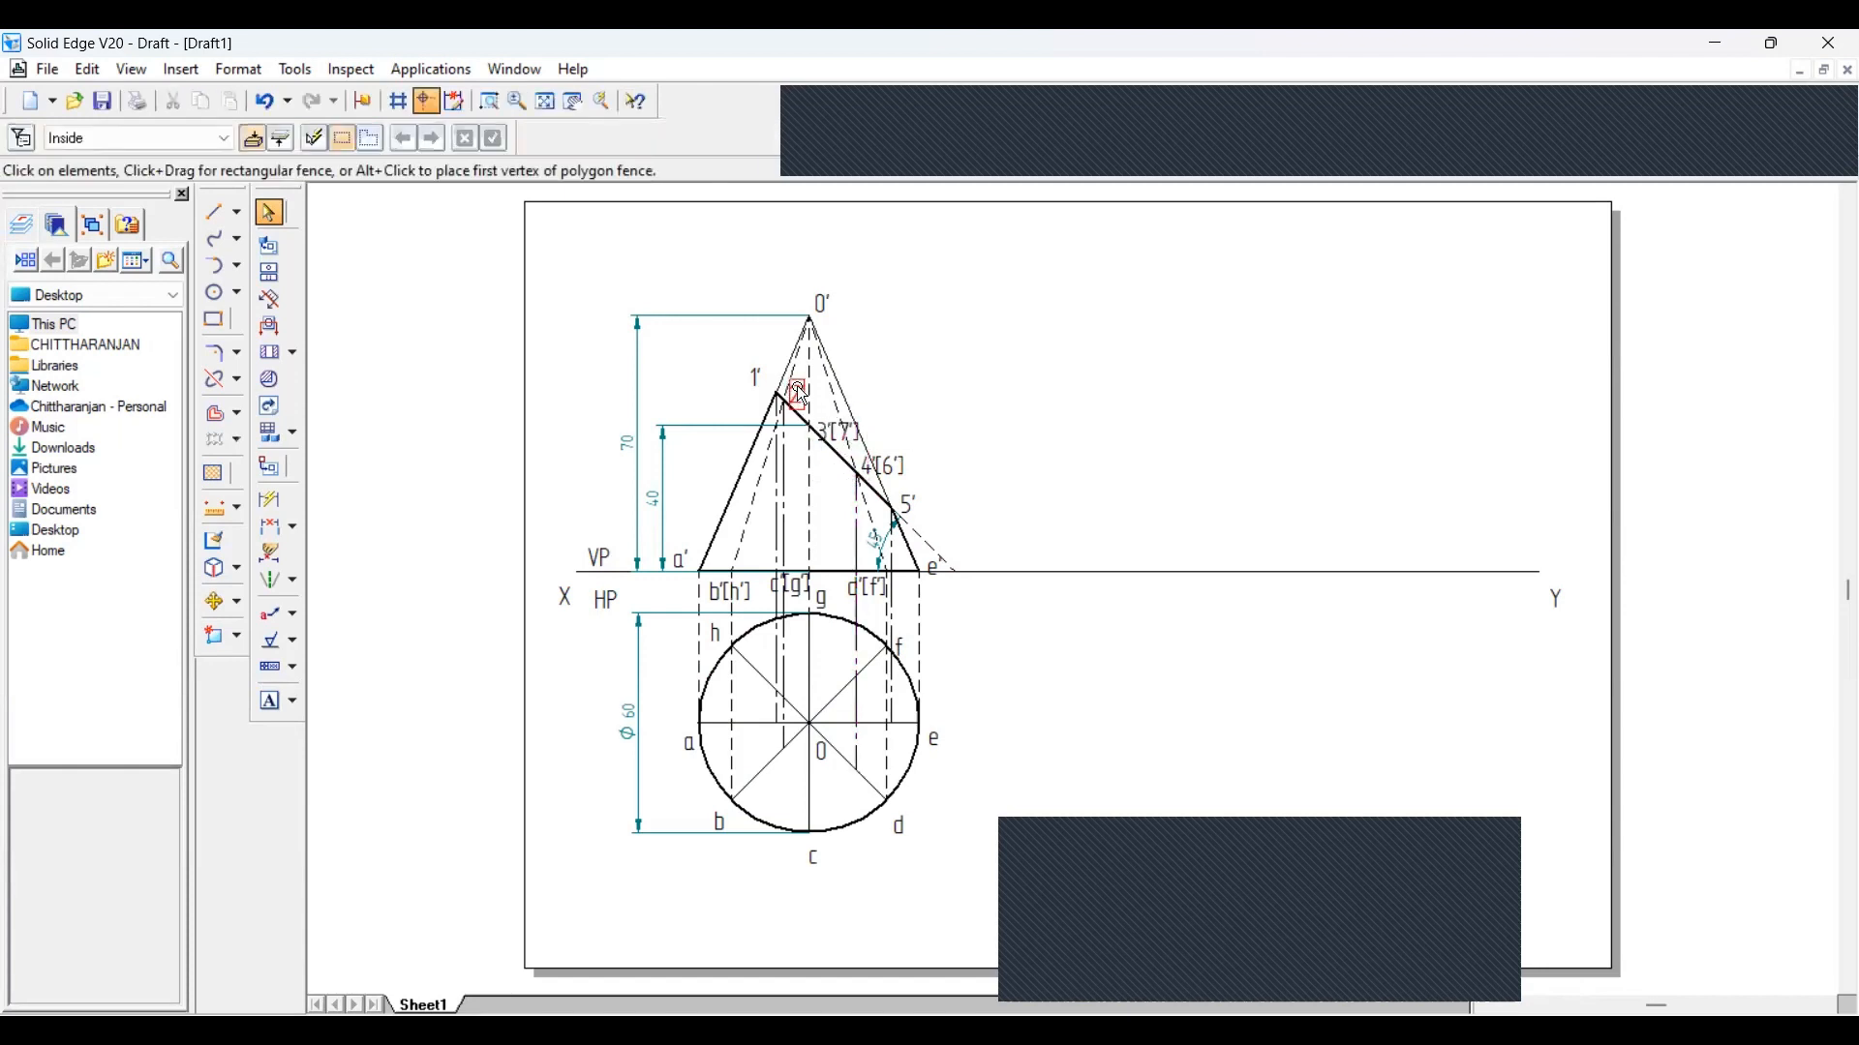
Extend the 2' label in the front view to read 2'[8']
{"action": "left_click", "coordinate": [797, 389]}
{"action": "left_click", "coordinate": [801, 395]}
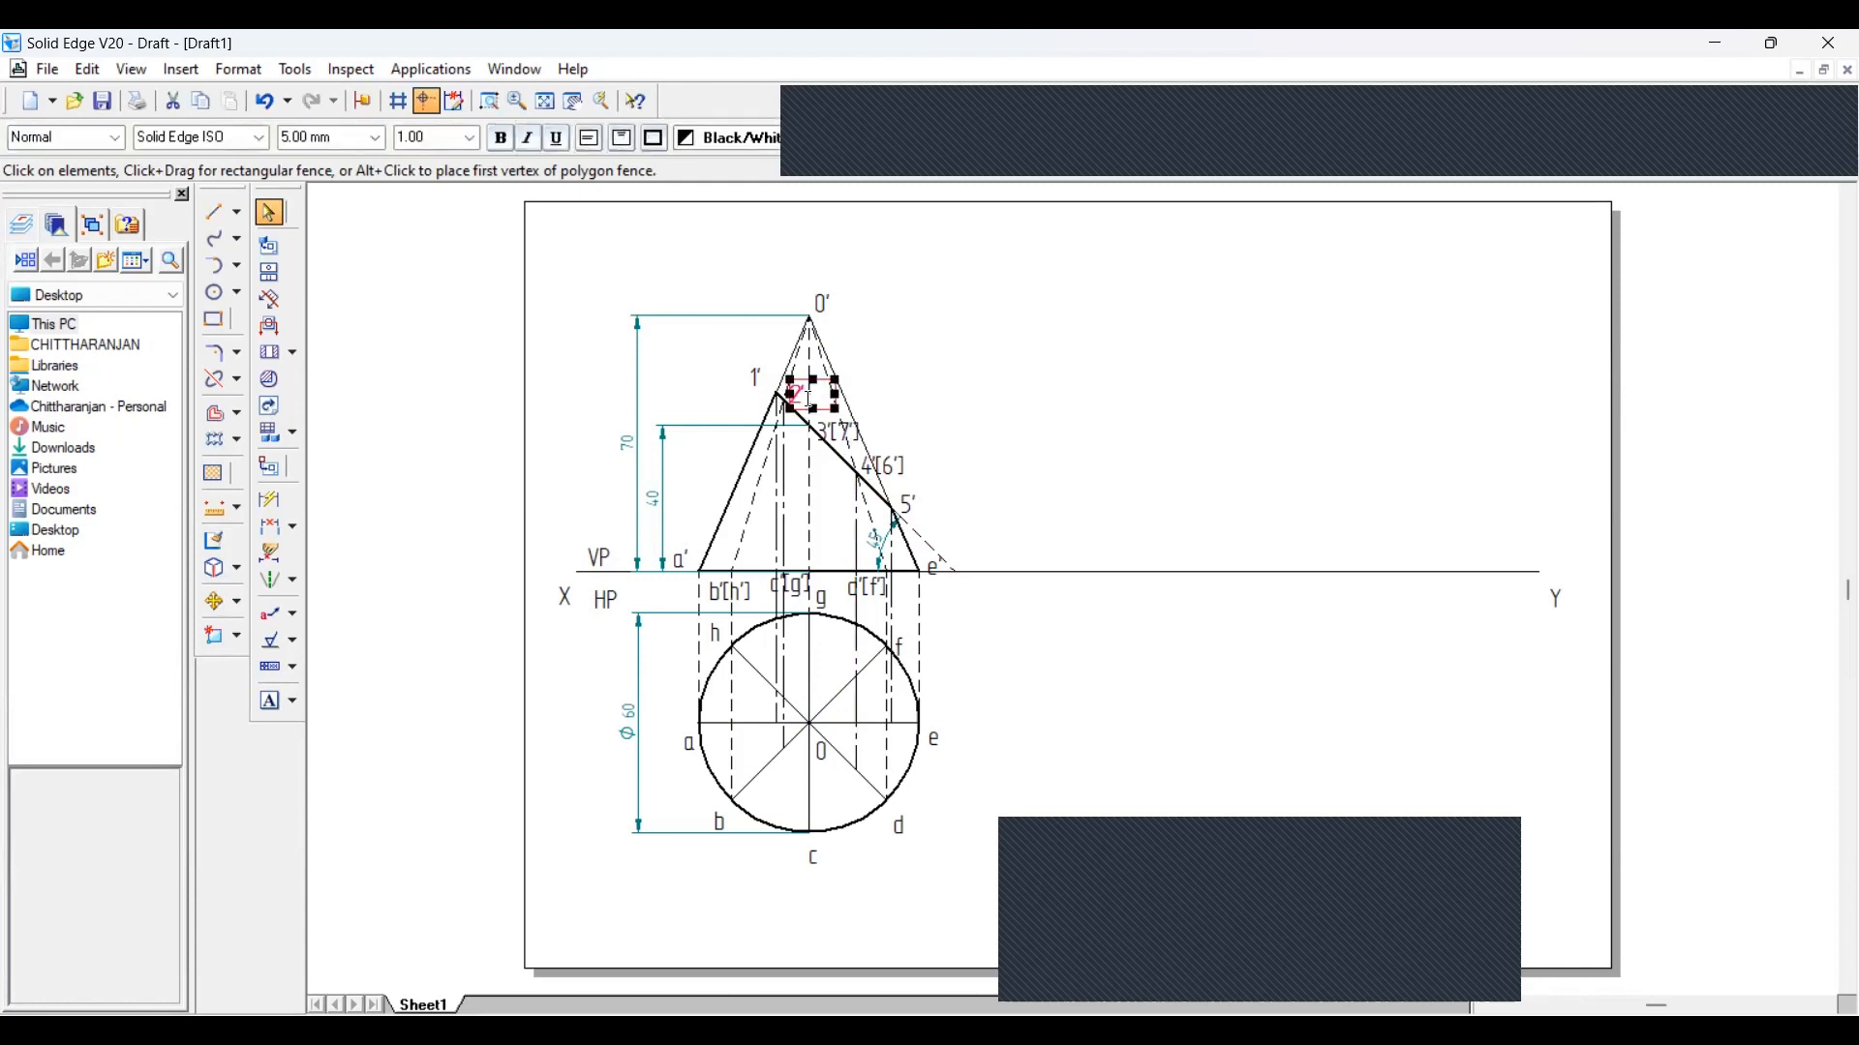
{"action": "double_click", "coordinate": [806, 395]}
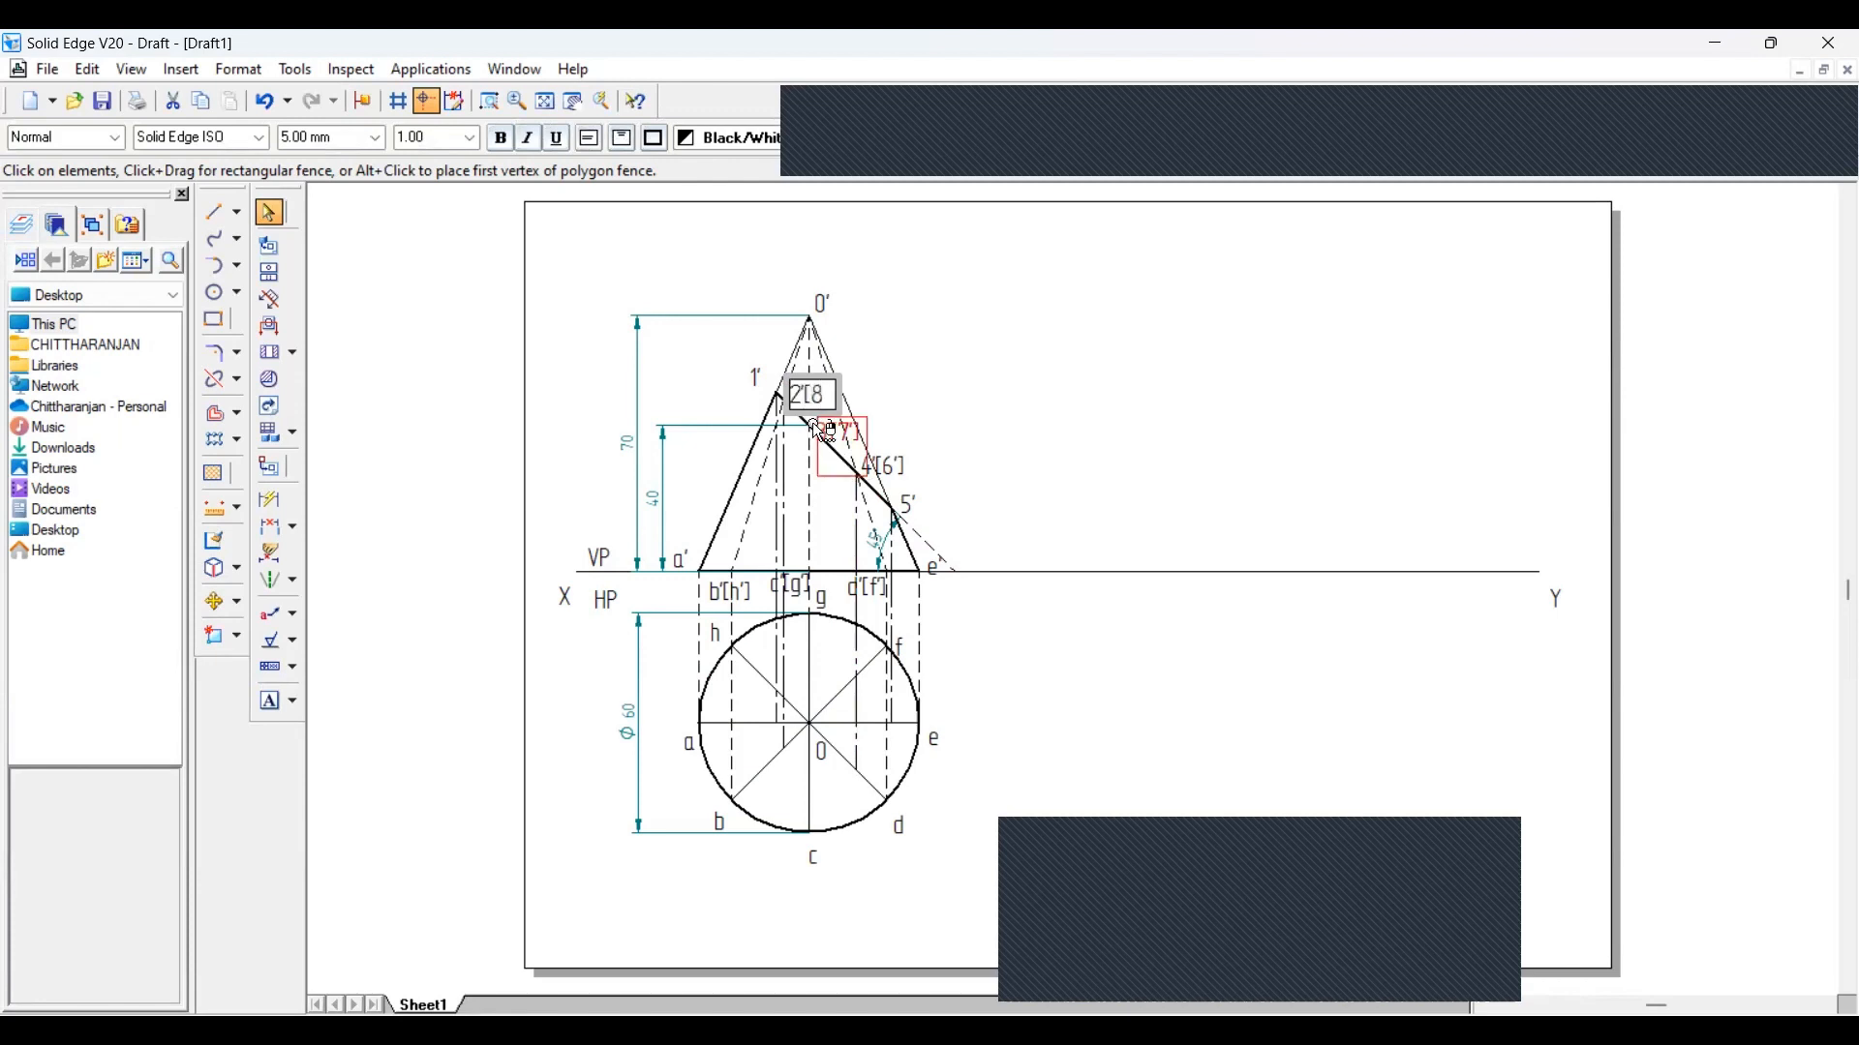
{"action": "left_click", "coordinate": [270, 212]}
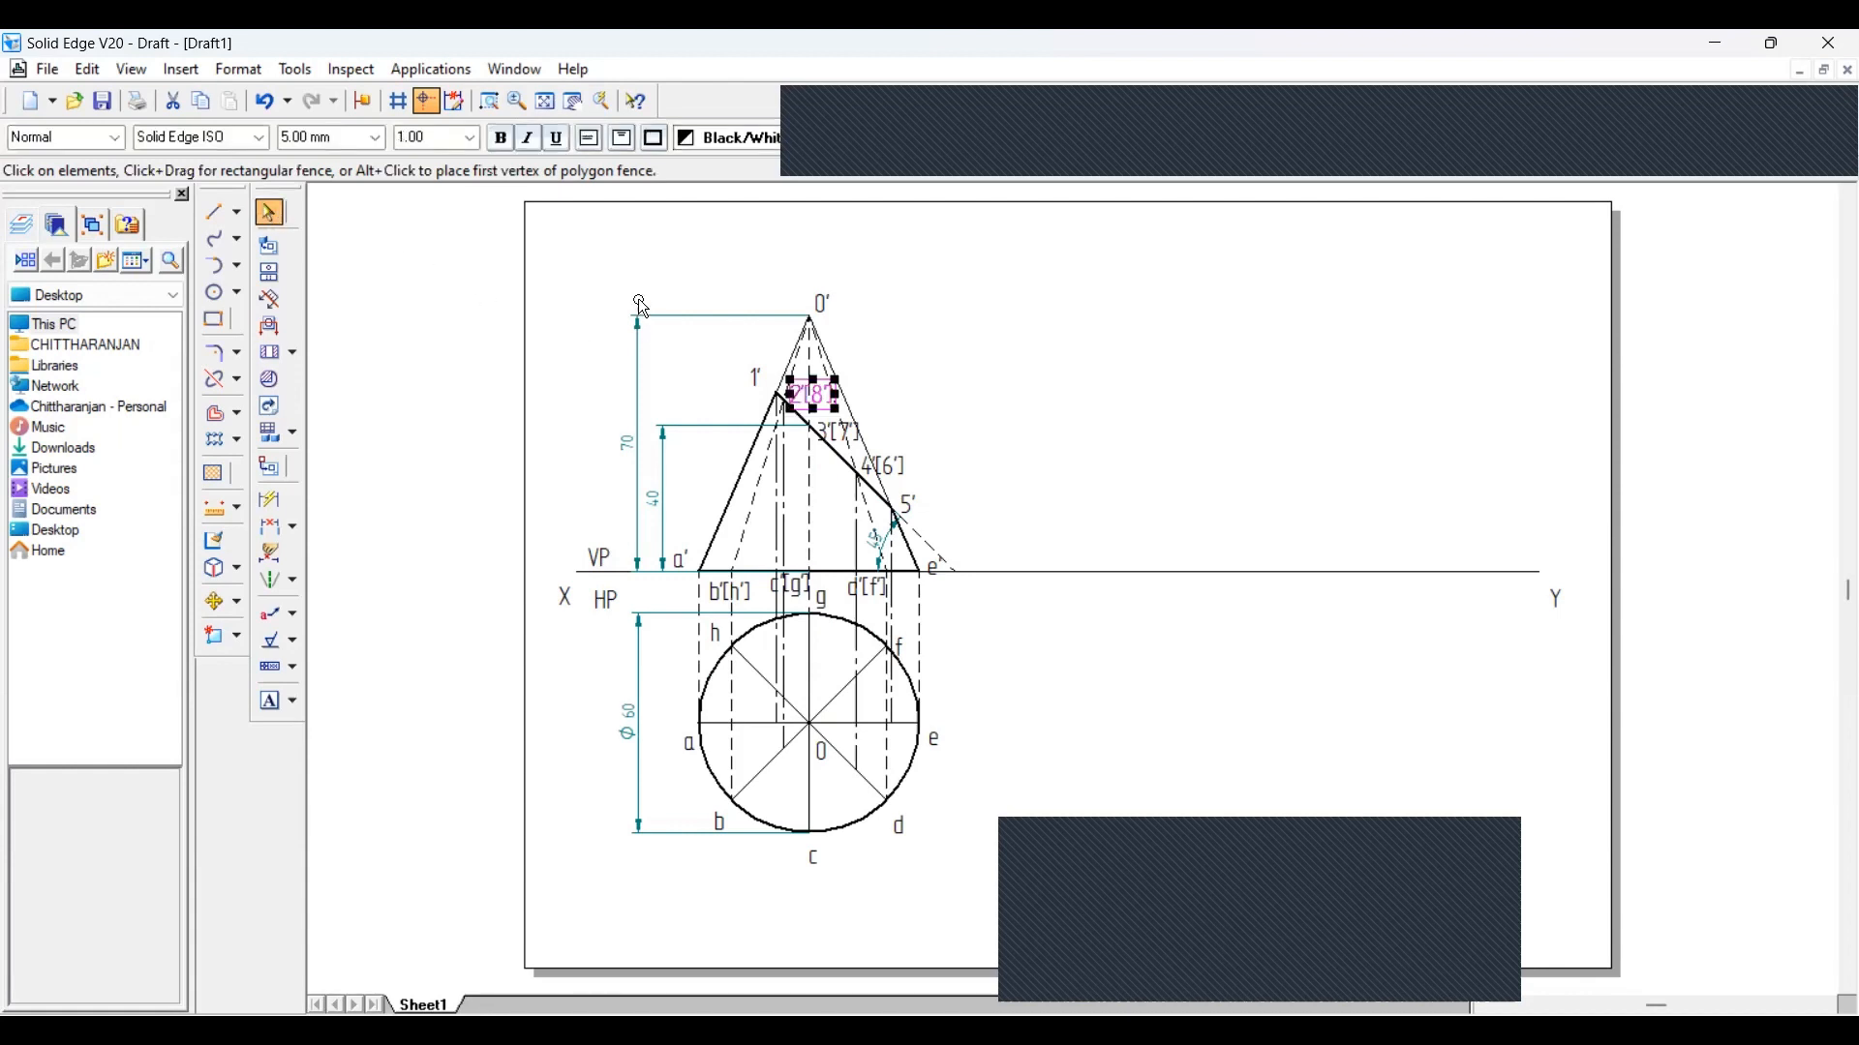
{"action": "left_click", "coordinate": [609, 283]}
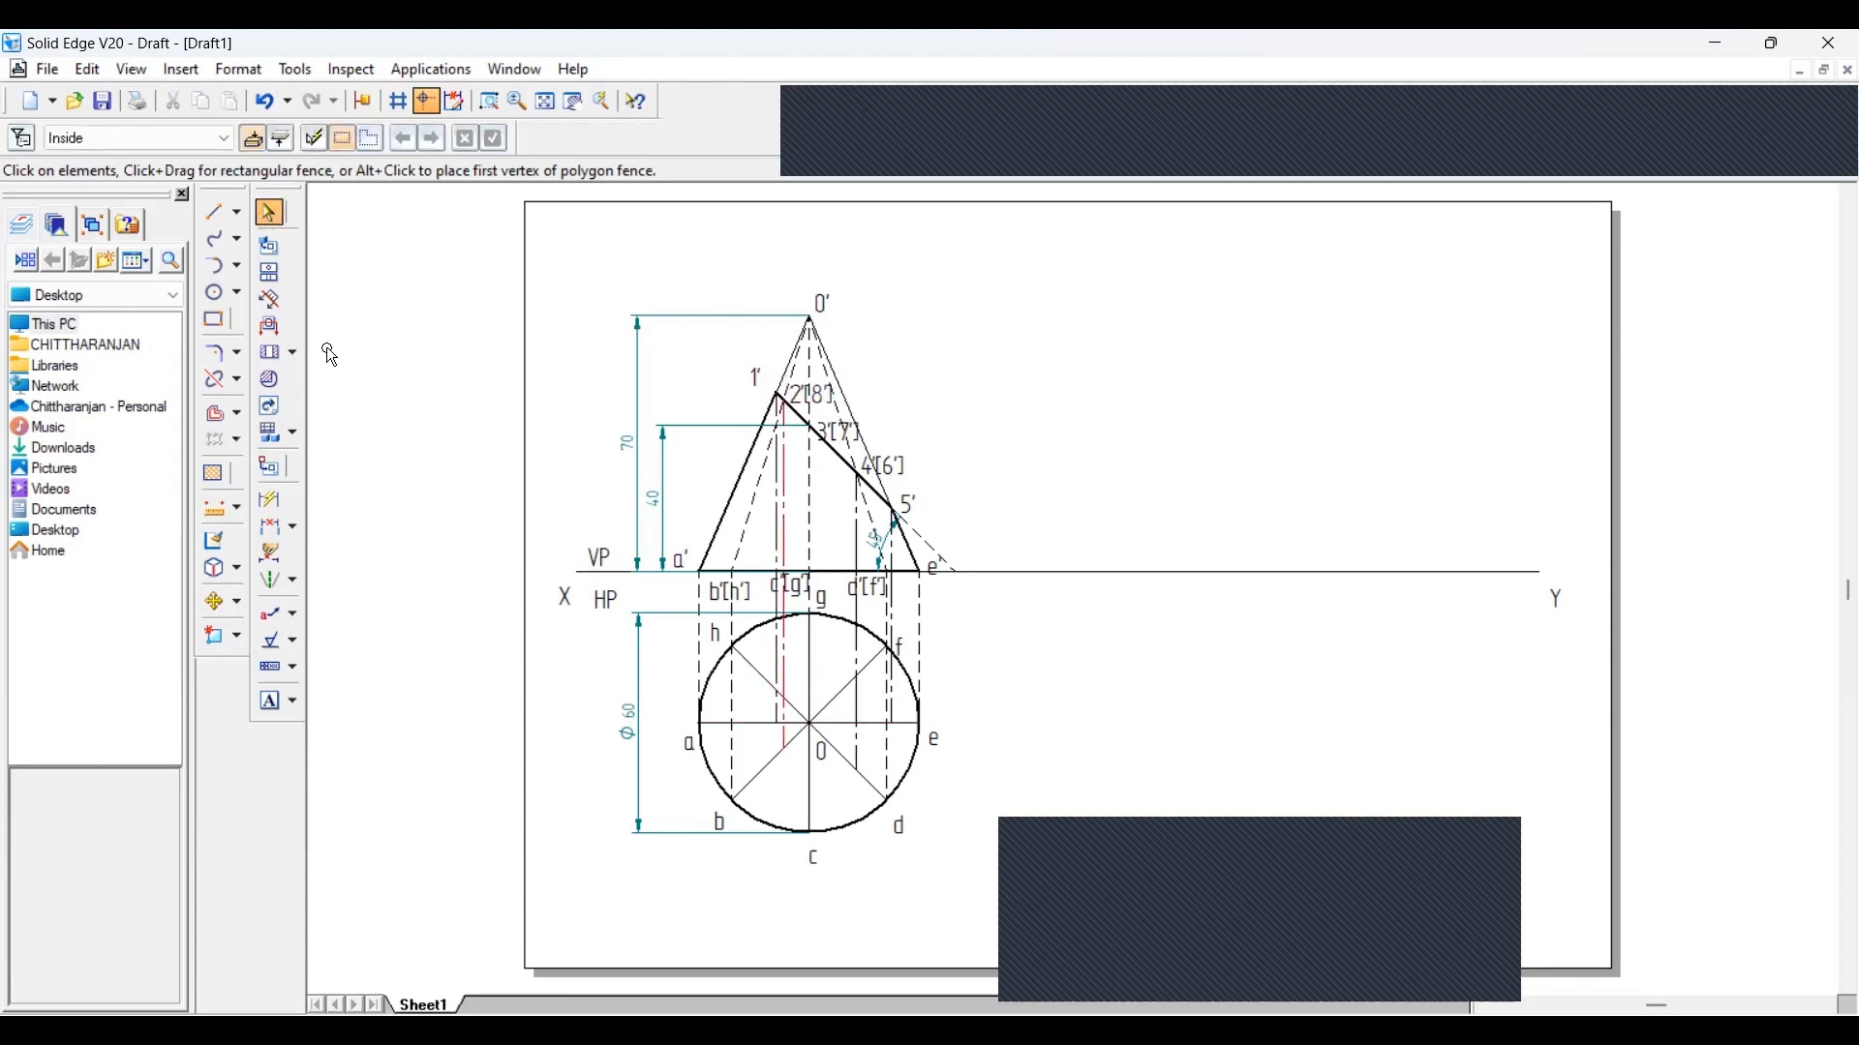
Label the section points 1, 2, 3, 4 and 5 in the top view beside radii Oa, Ob, Oc, Od and Oe
{"action": "left_click", "coordinate": [271, 705]}
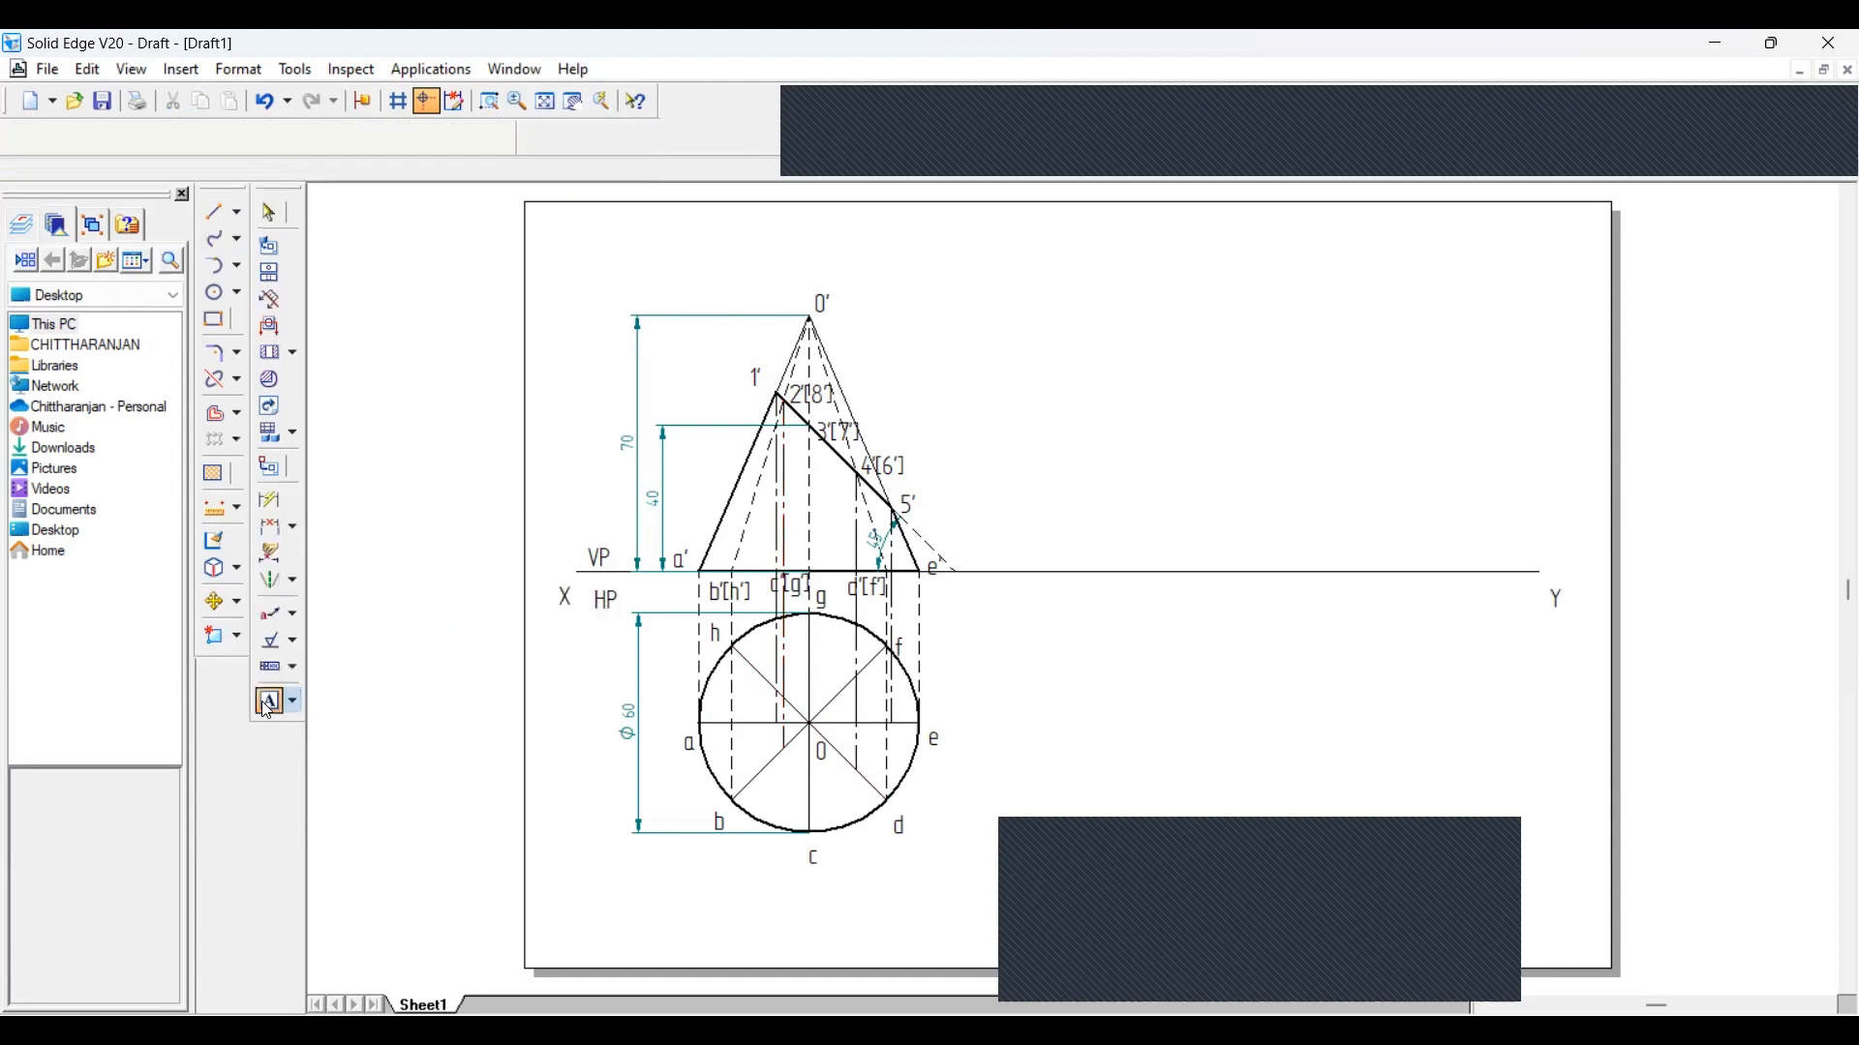
{"action": "left_click", "coordinate": [761, 699]}
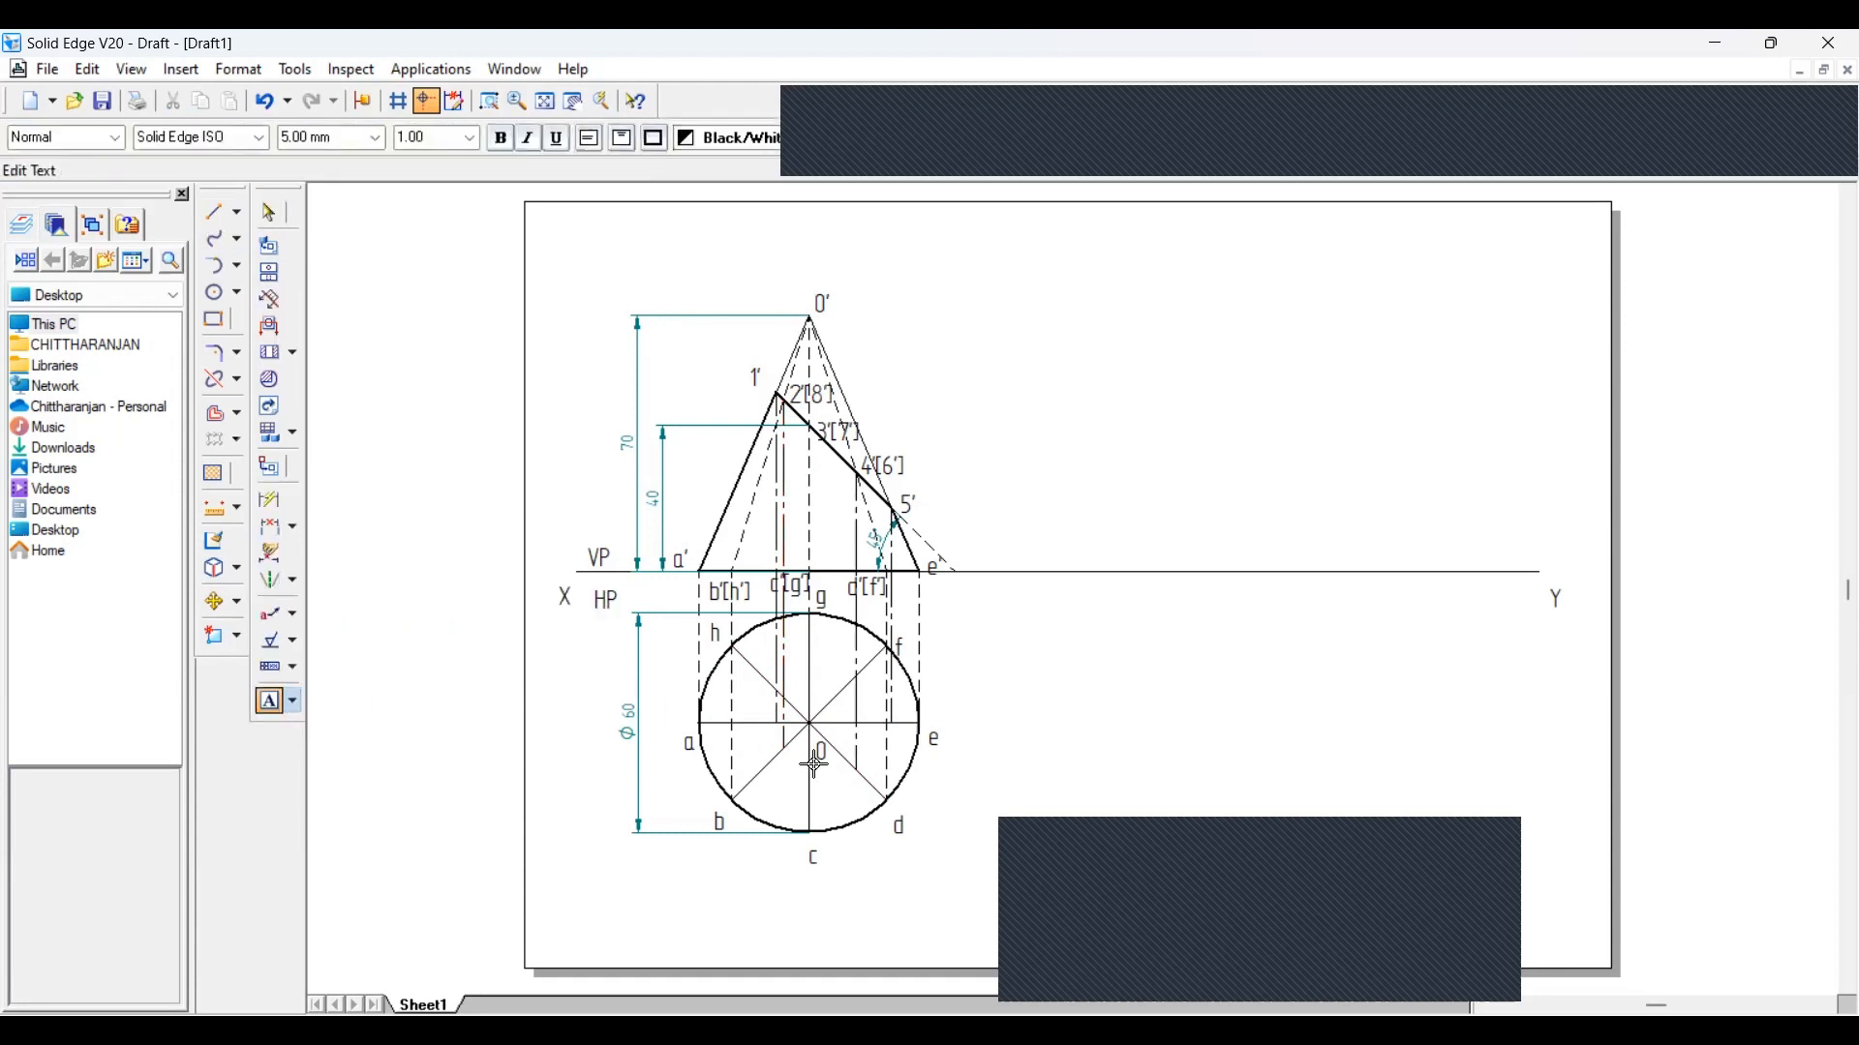
{"action": "type", "text": "1"}
{"action": "left_click", "coordinate": [782, 757]}
{"action": "type", "text": "2"}
{"action": "left_click", "coordinate": [851, 777]}
{"action": "type", "text": "3"}
{"action": "key", "text": "BackSpace"}
{"action": "type", "text": "3   "}
{"action": "type", "text": "4"}
Label the section points 6, 7 and 8 in the top view beside radii Of, Og and Oh
{"action": "left_click", "coordinate": [834, 656]}
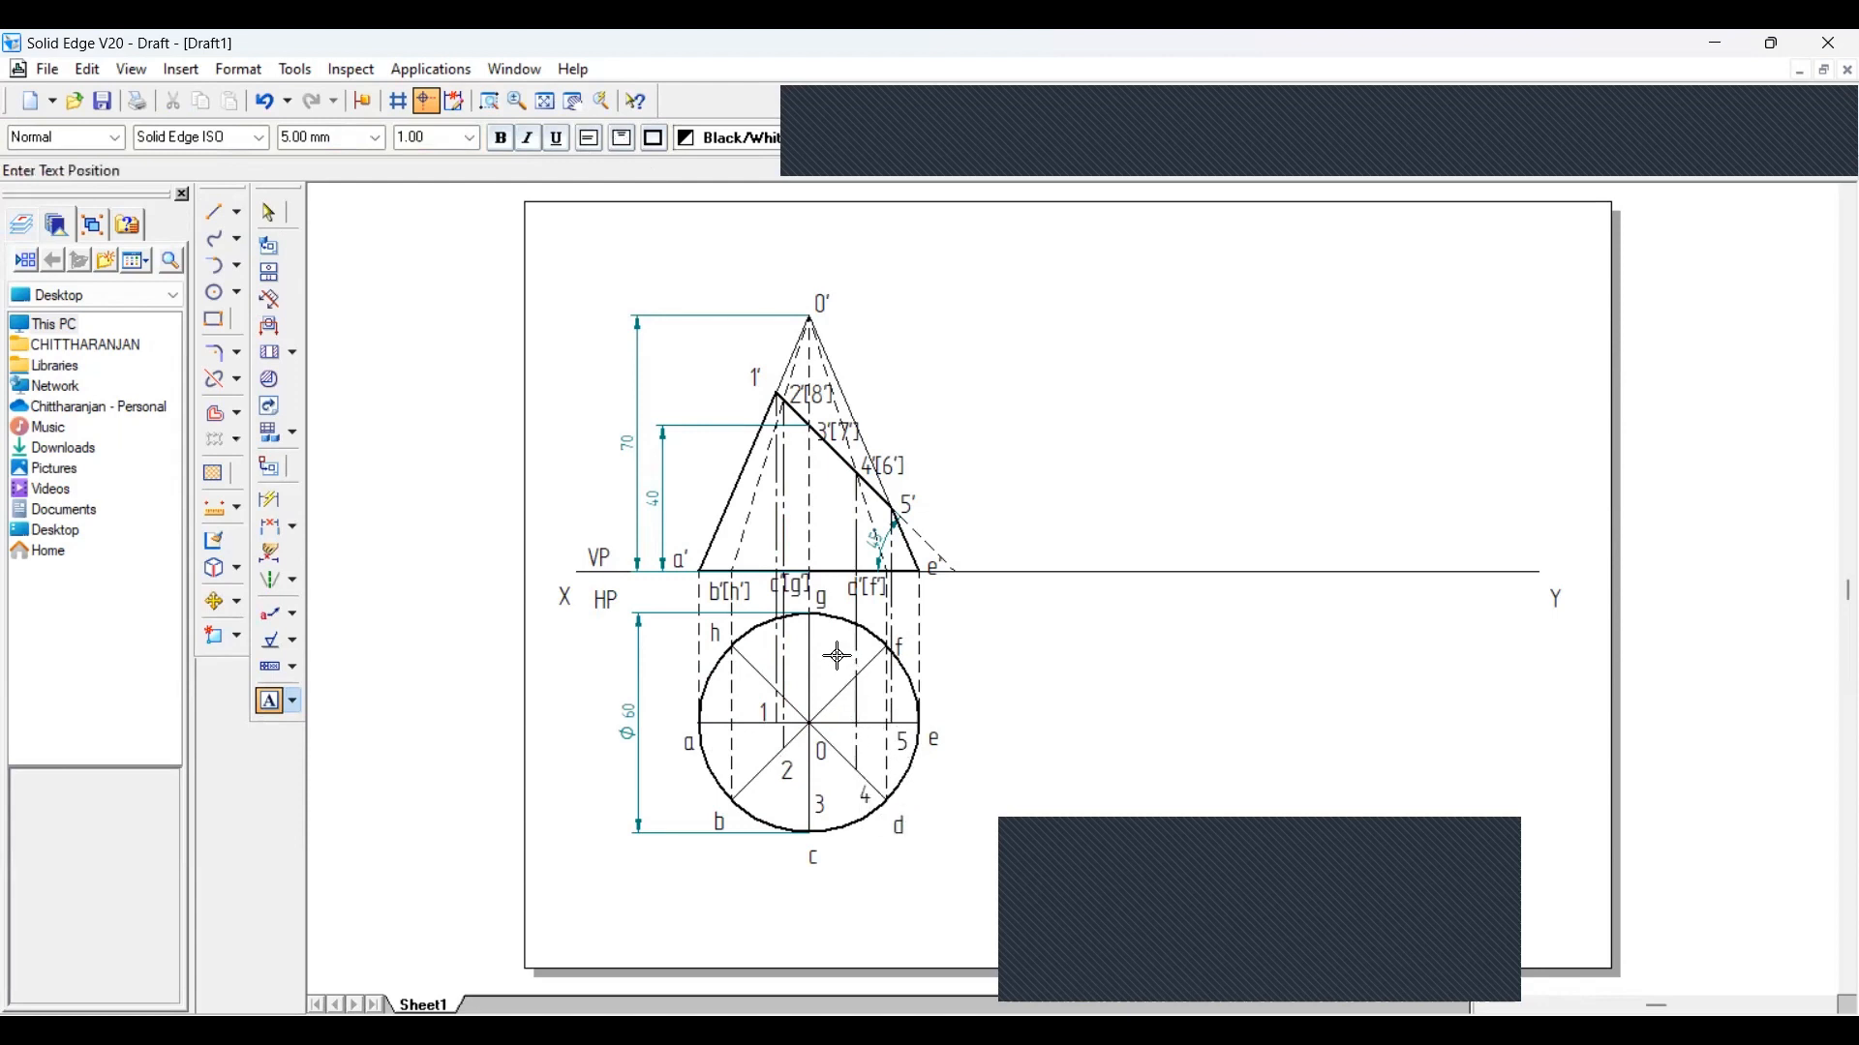
{"action": "left_click", "coordinate": [834, 655]}
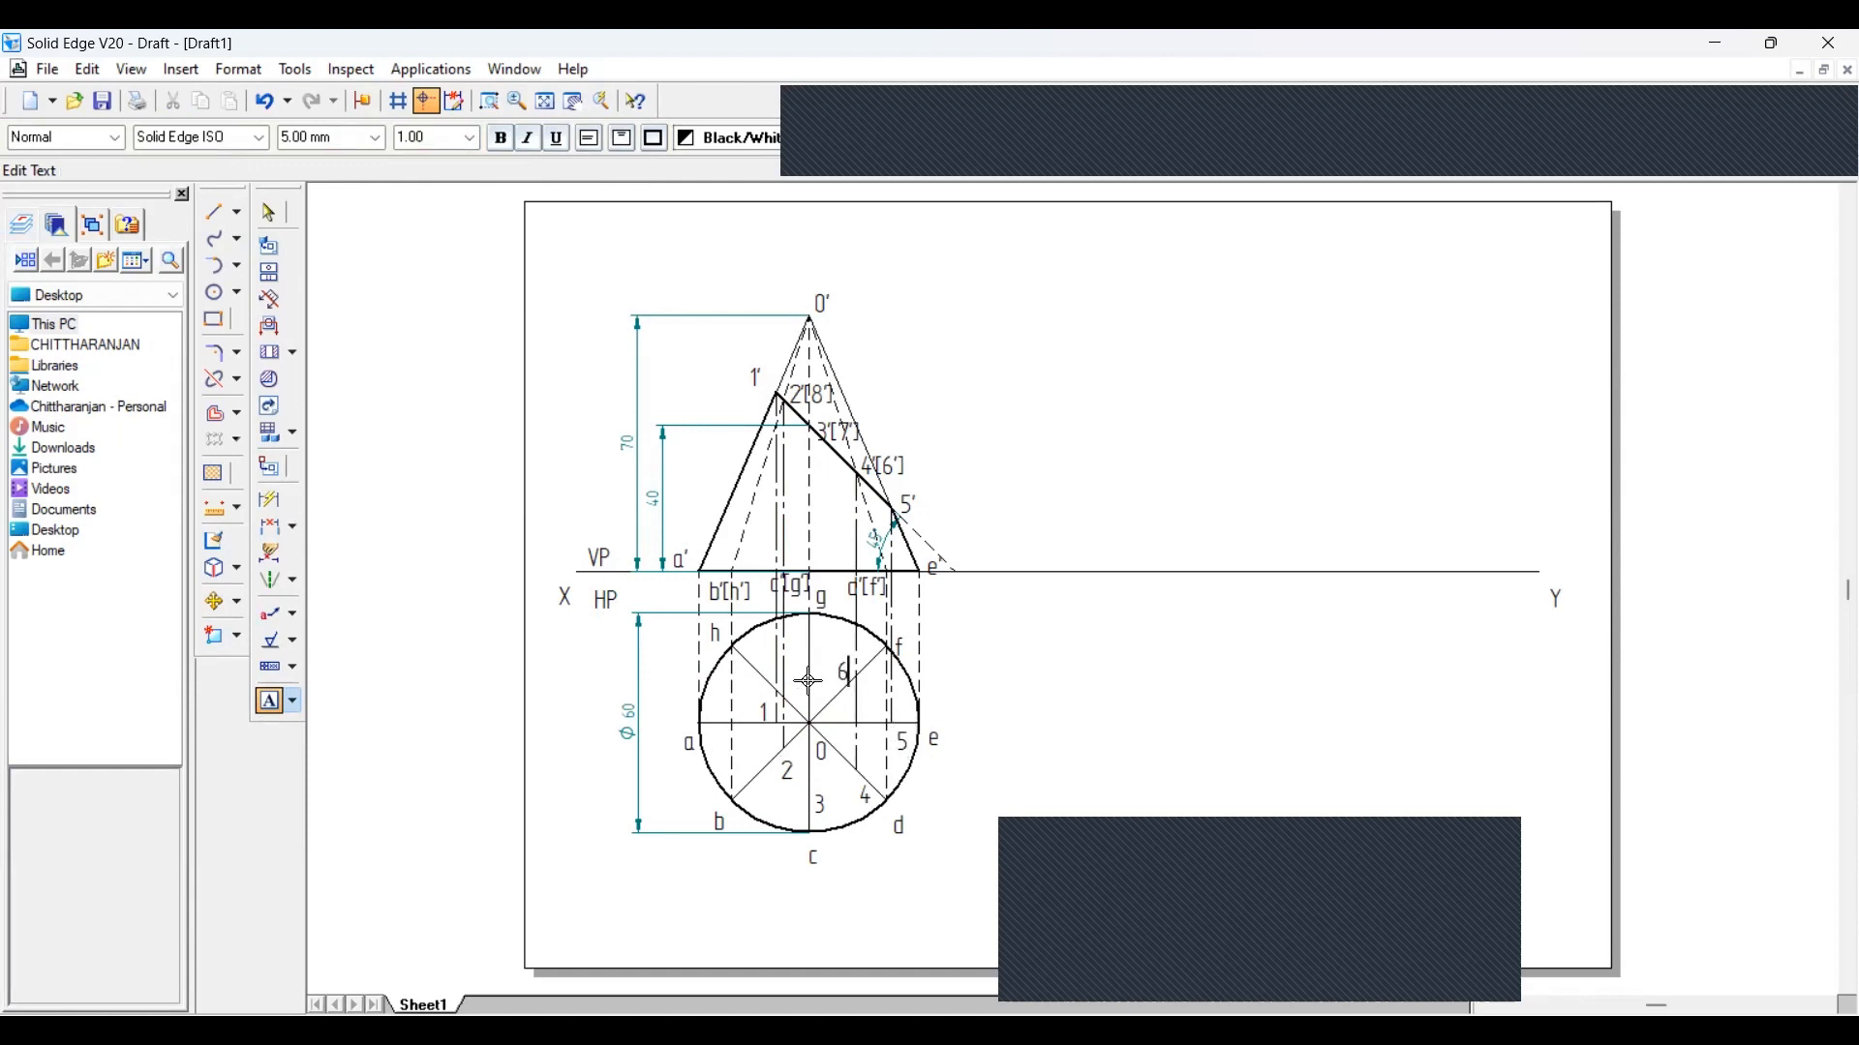
{"action": "left_click", "coordinate": [800, 642]}
{"action": "left_click", "coordinate": [800, 643]}
{"action": "type", "text": "7"}
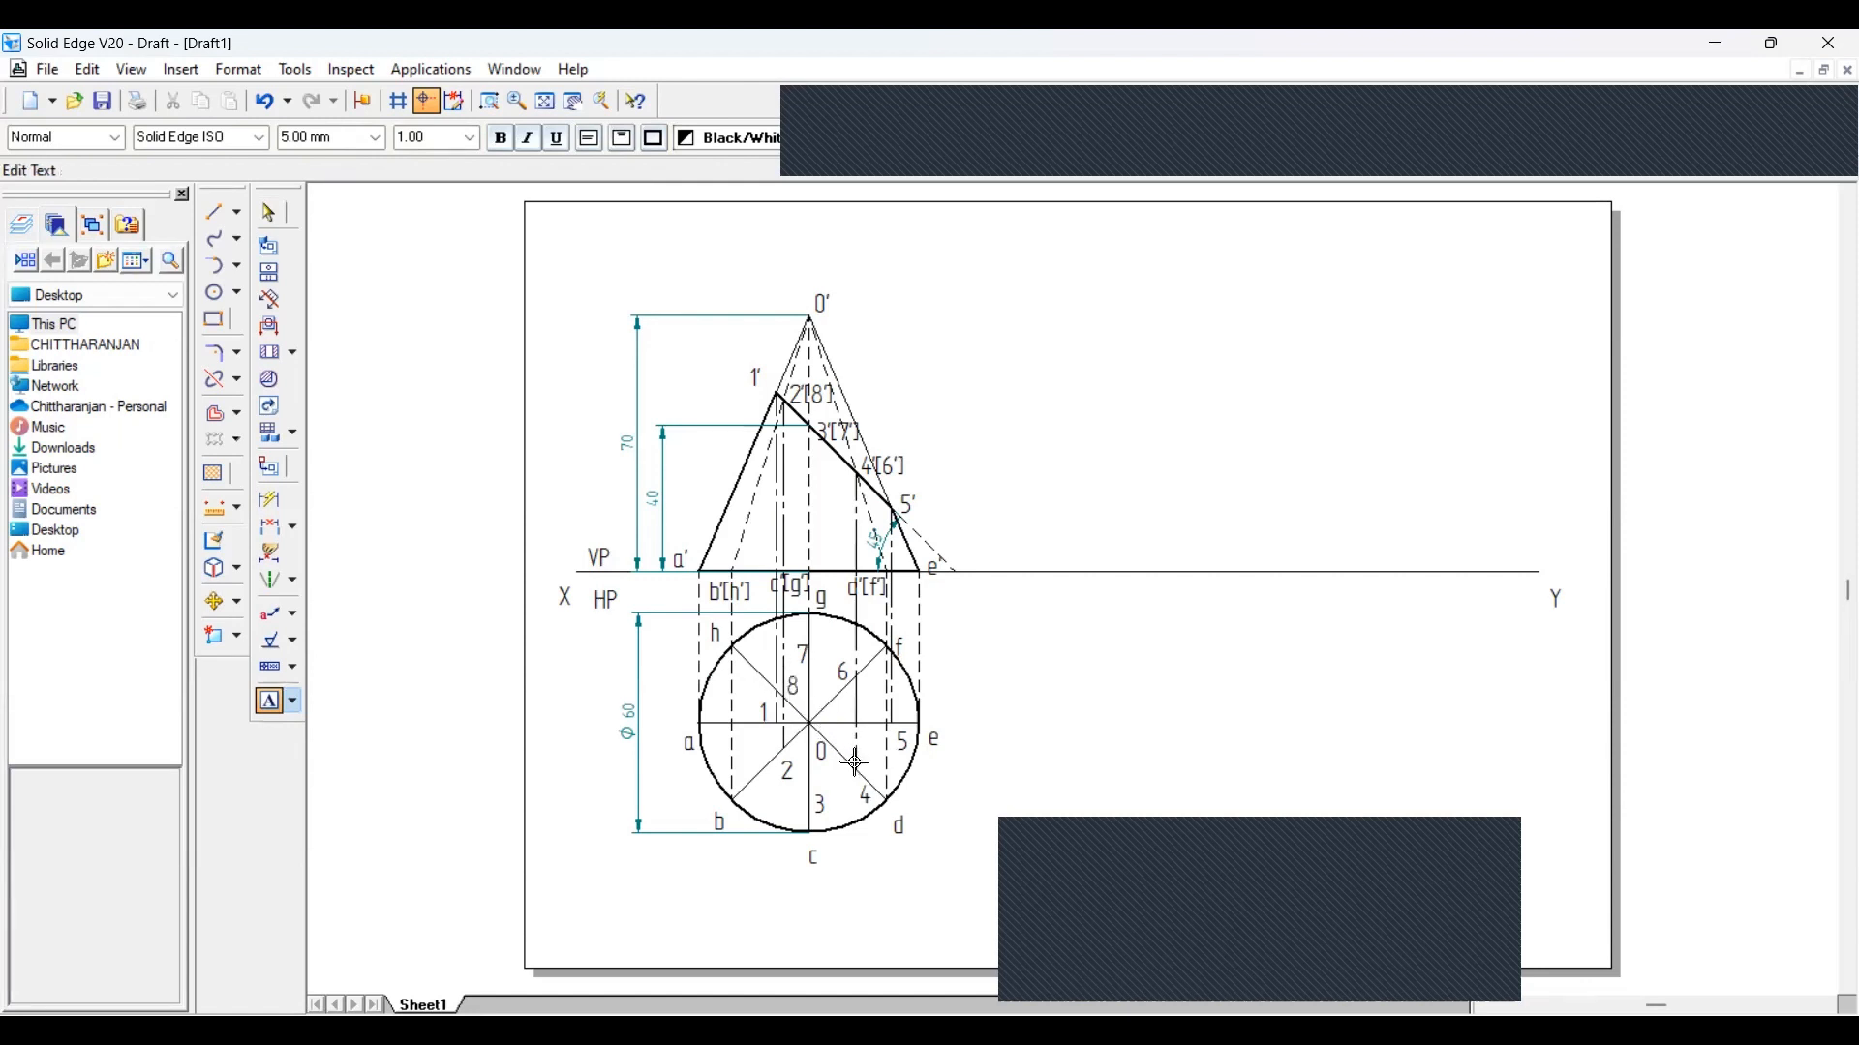
{"action": "left_click", "coordinate": [272, 215]}
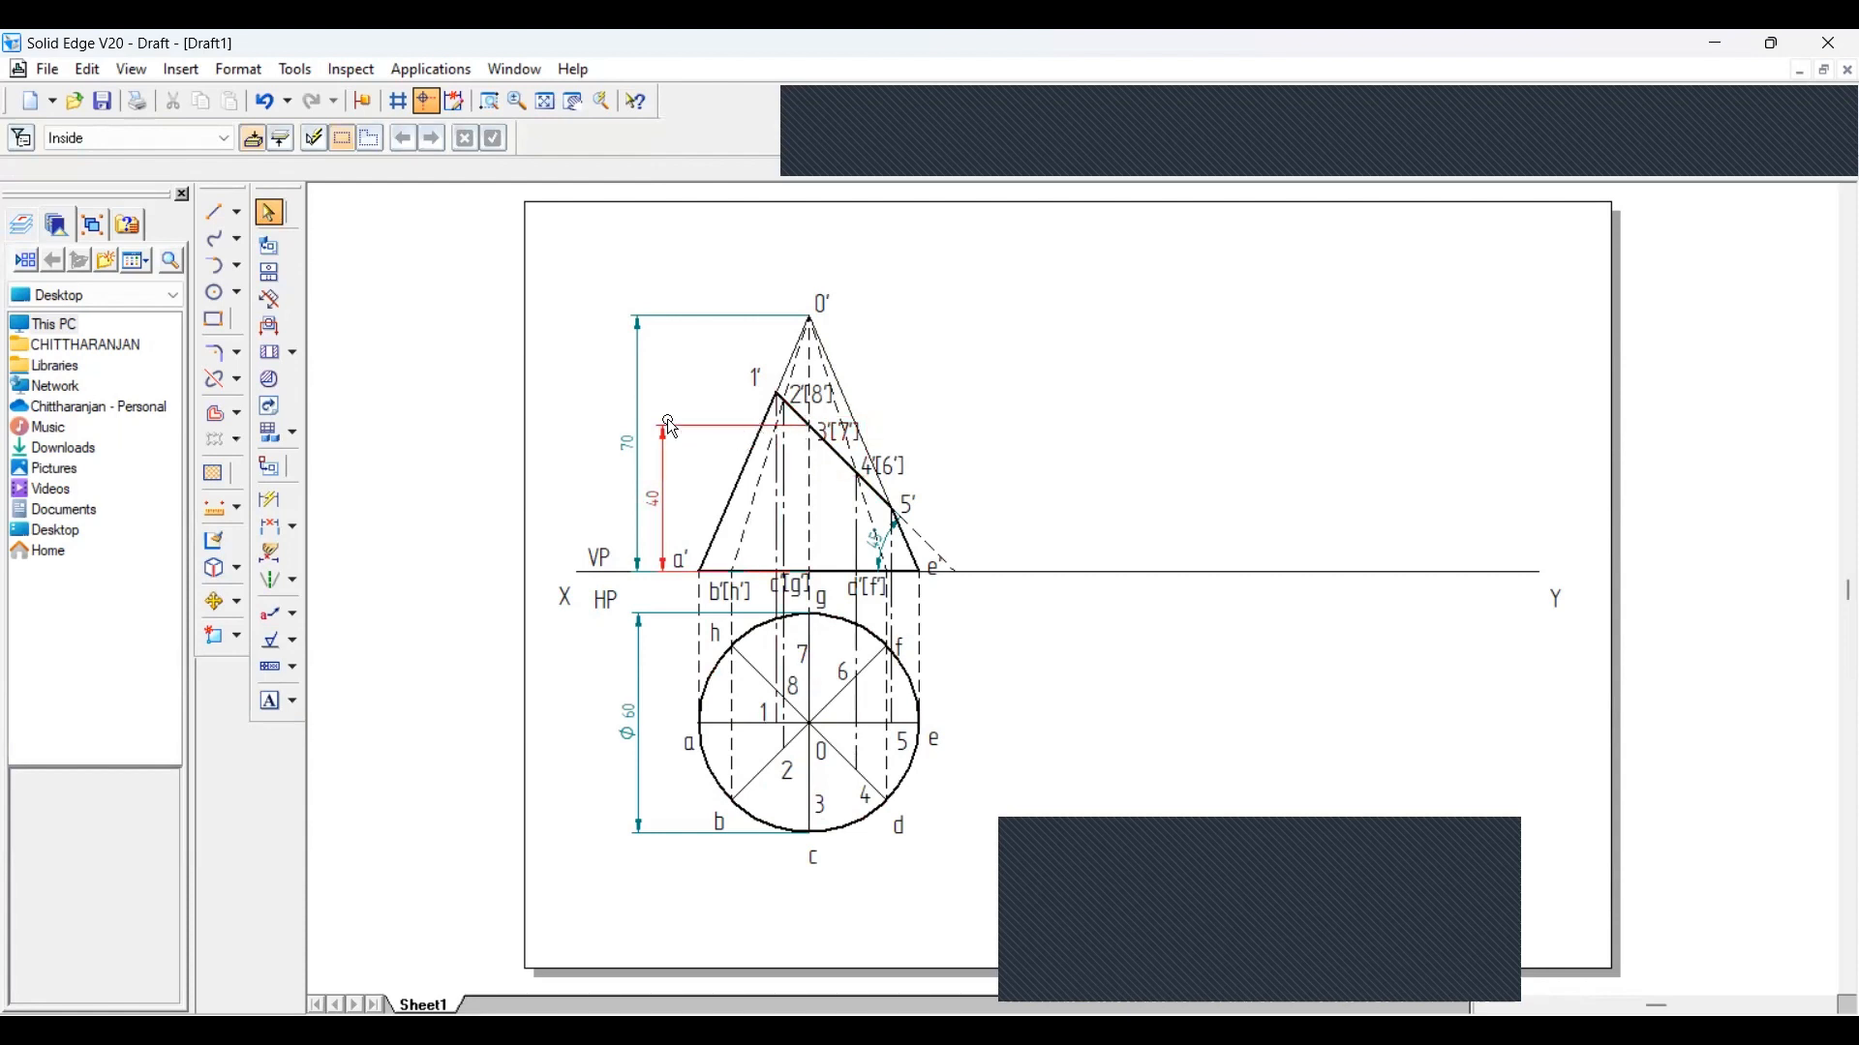
Draw a horizontal line from point 3' on the axis to generator O'a' and dimension its length above the apex
{"action": "left_click", "coordinate": [217, 213]}
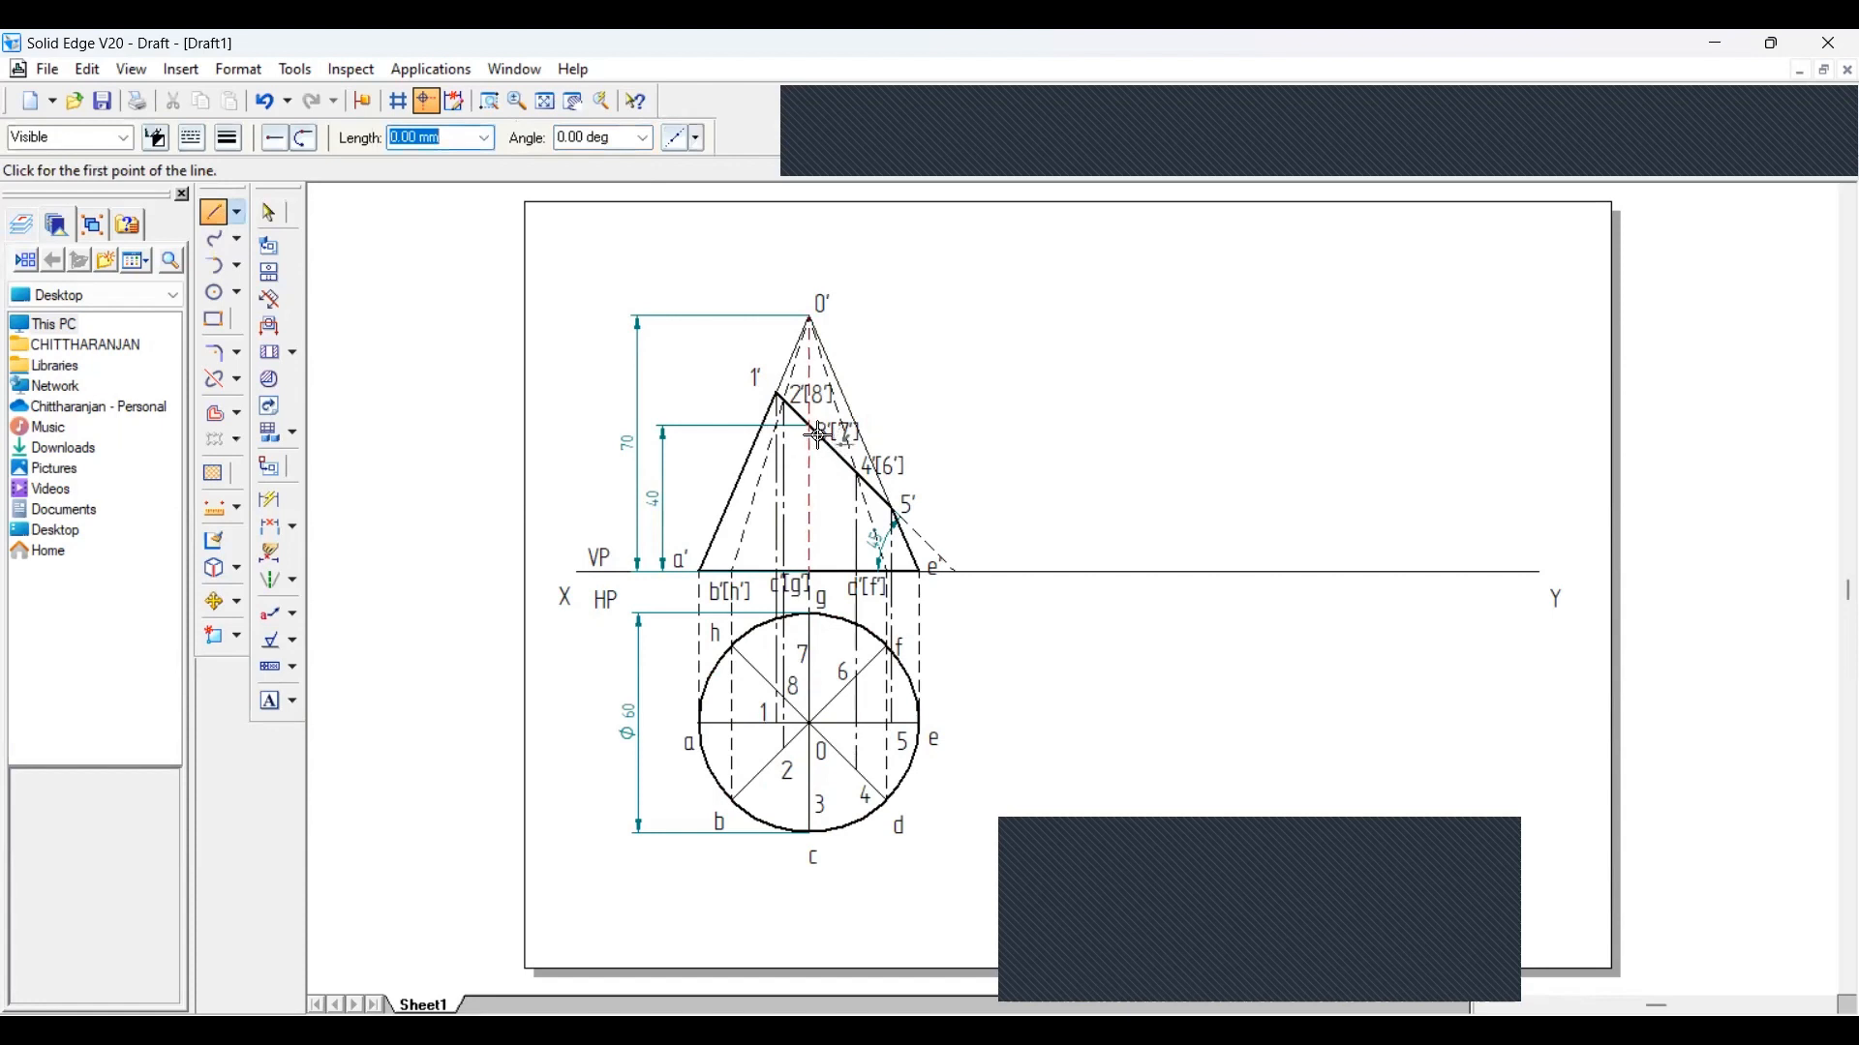
{"action": "left_click", "coordinate": [807, 424]}
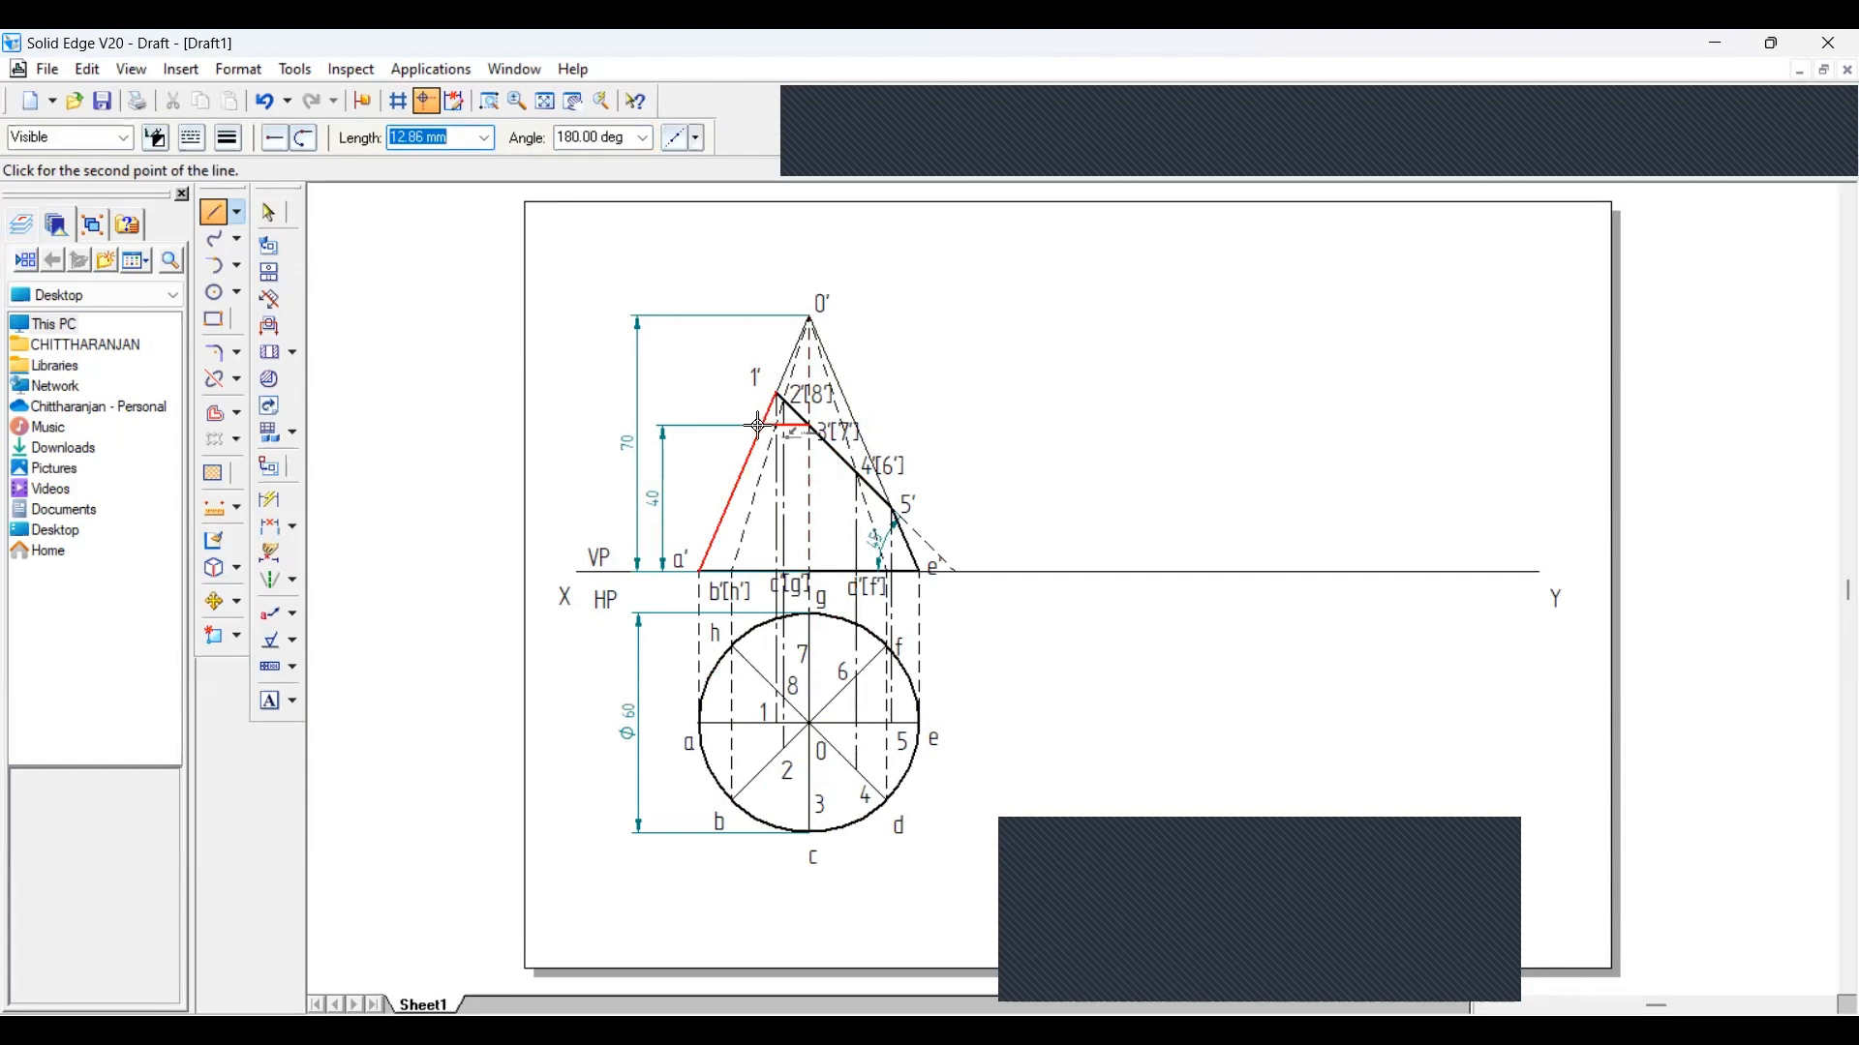
{"action": "left_click", "coordinate": [270, 213]}
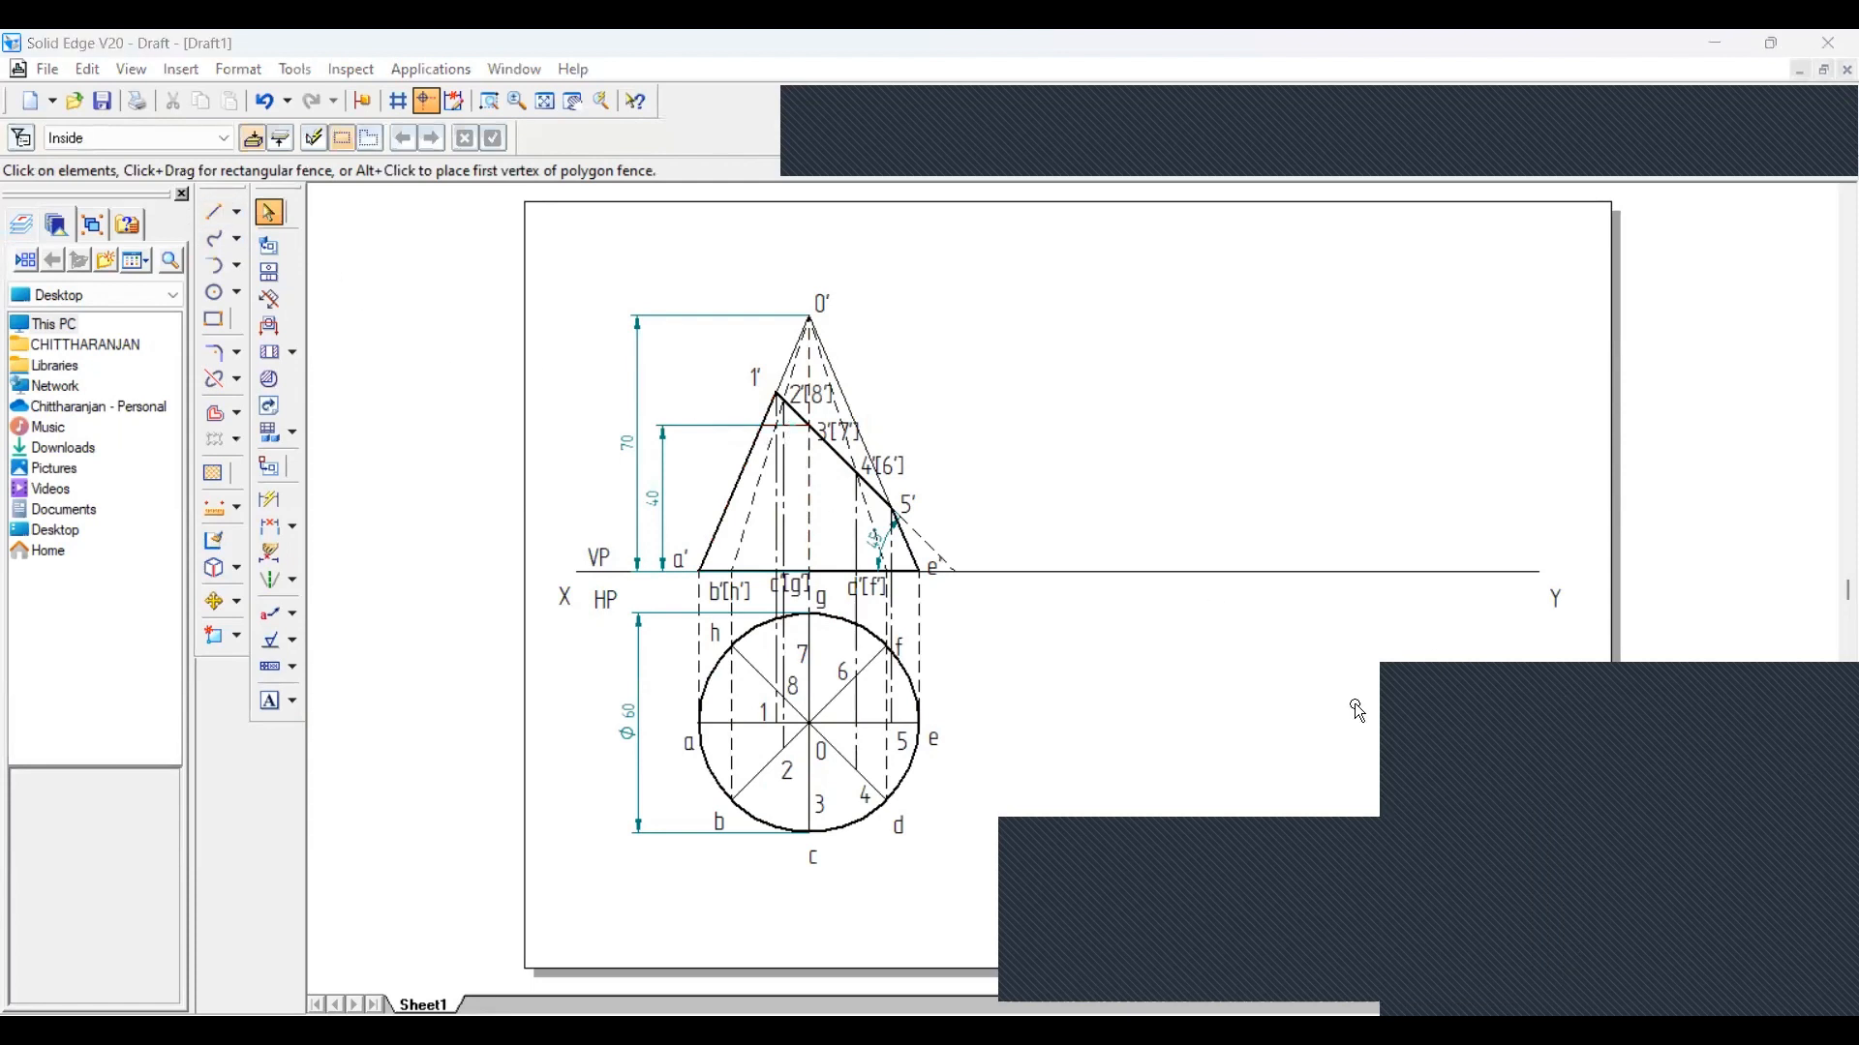
{"action": "left_click", "coordinate": [271, 503]}
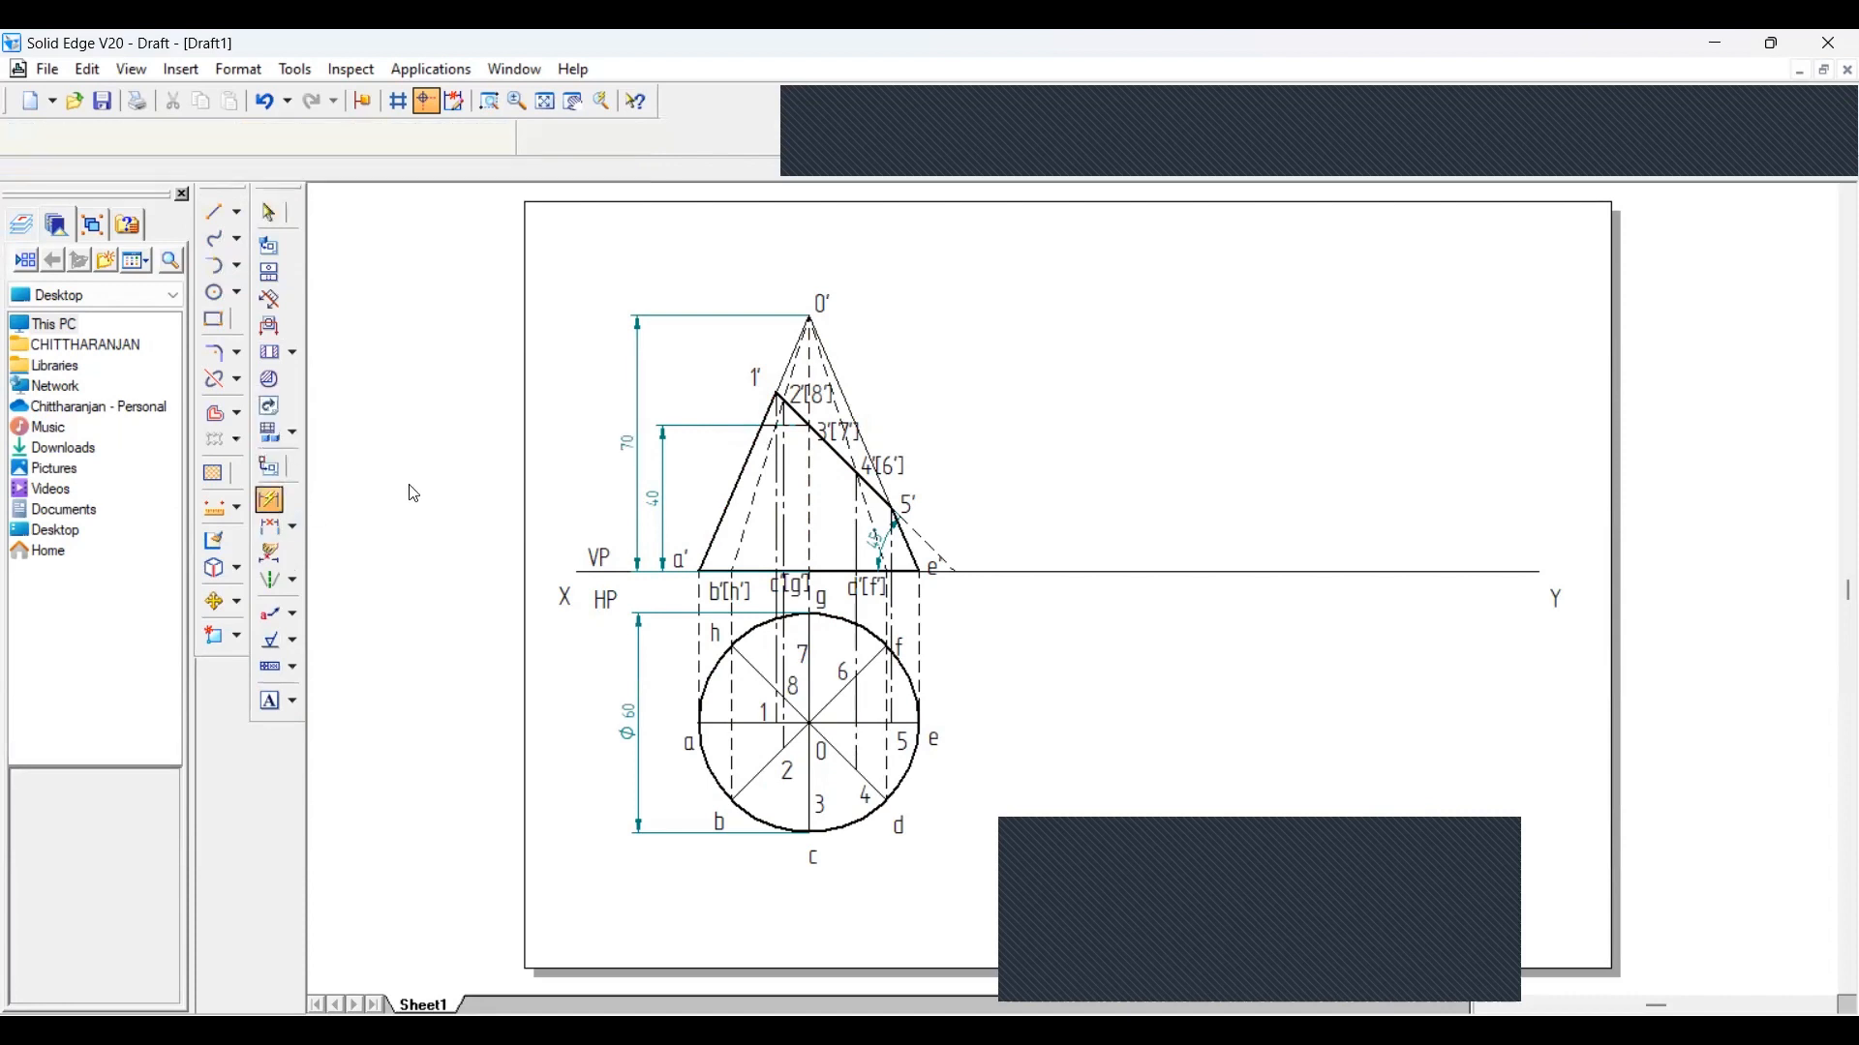
{"action": "left_click", "coordinate": [796, 423]}
{"action": "left_click", "coordinate": [784, 248]}
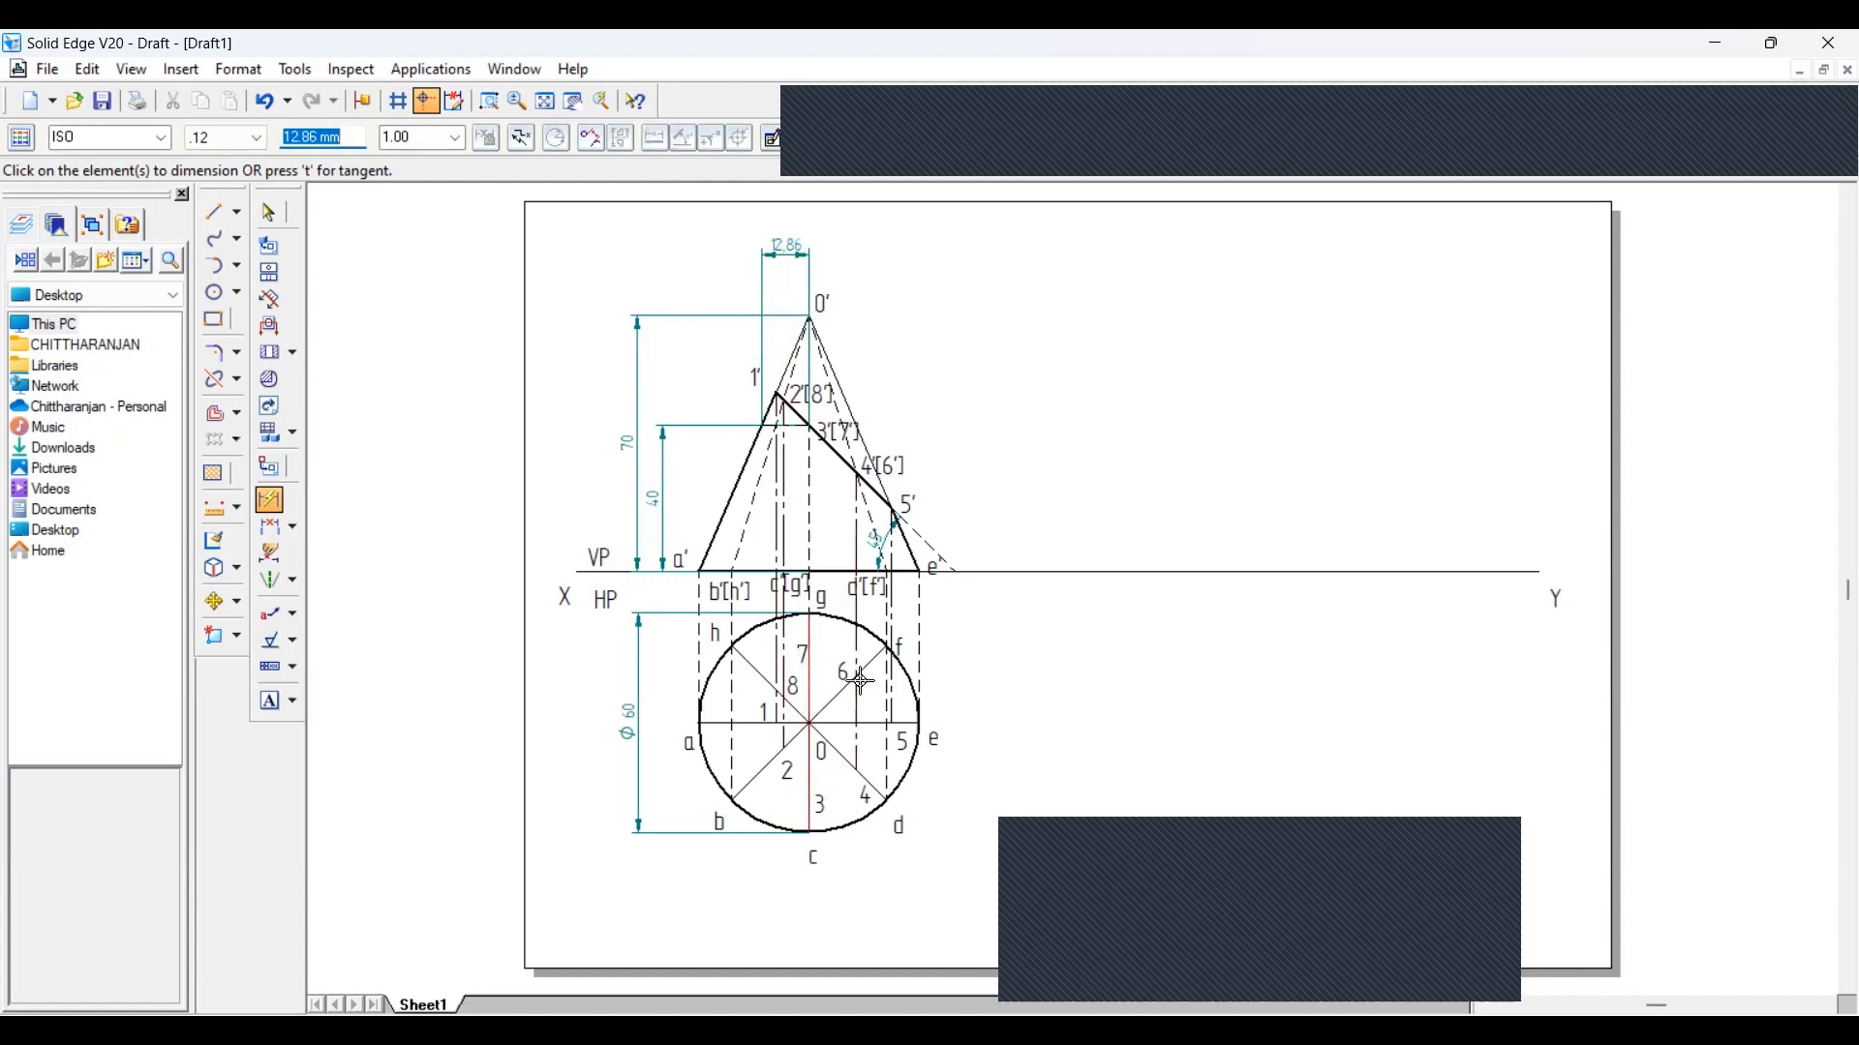
Draw a short arc of radius 12.86 mm centred at O, crossing radius Og in the top view
{"action": "left_click", "coordinate": [239, 271]}
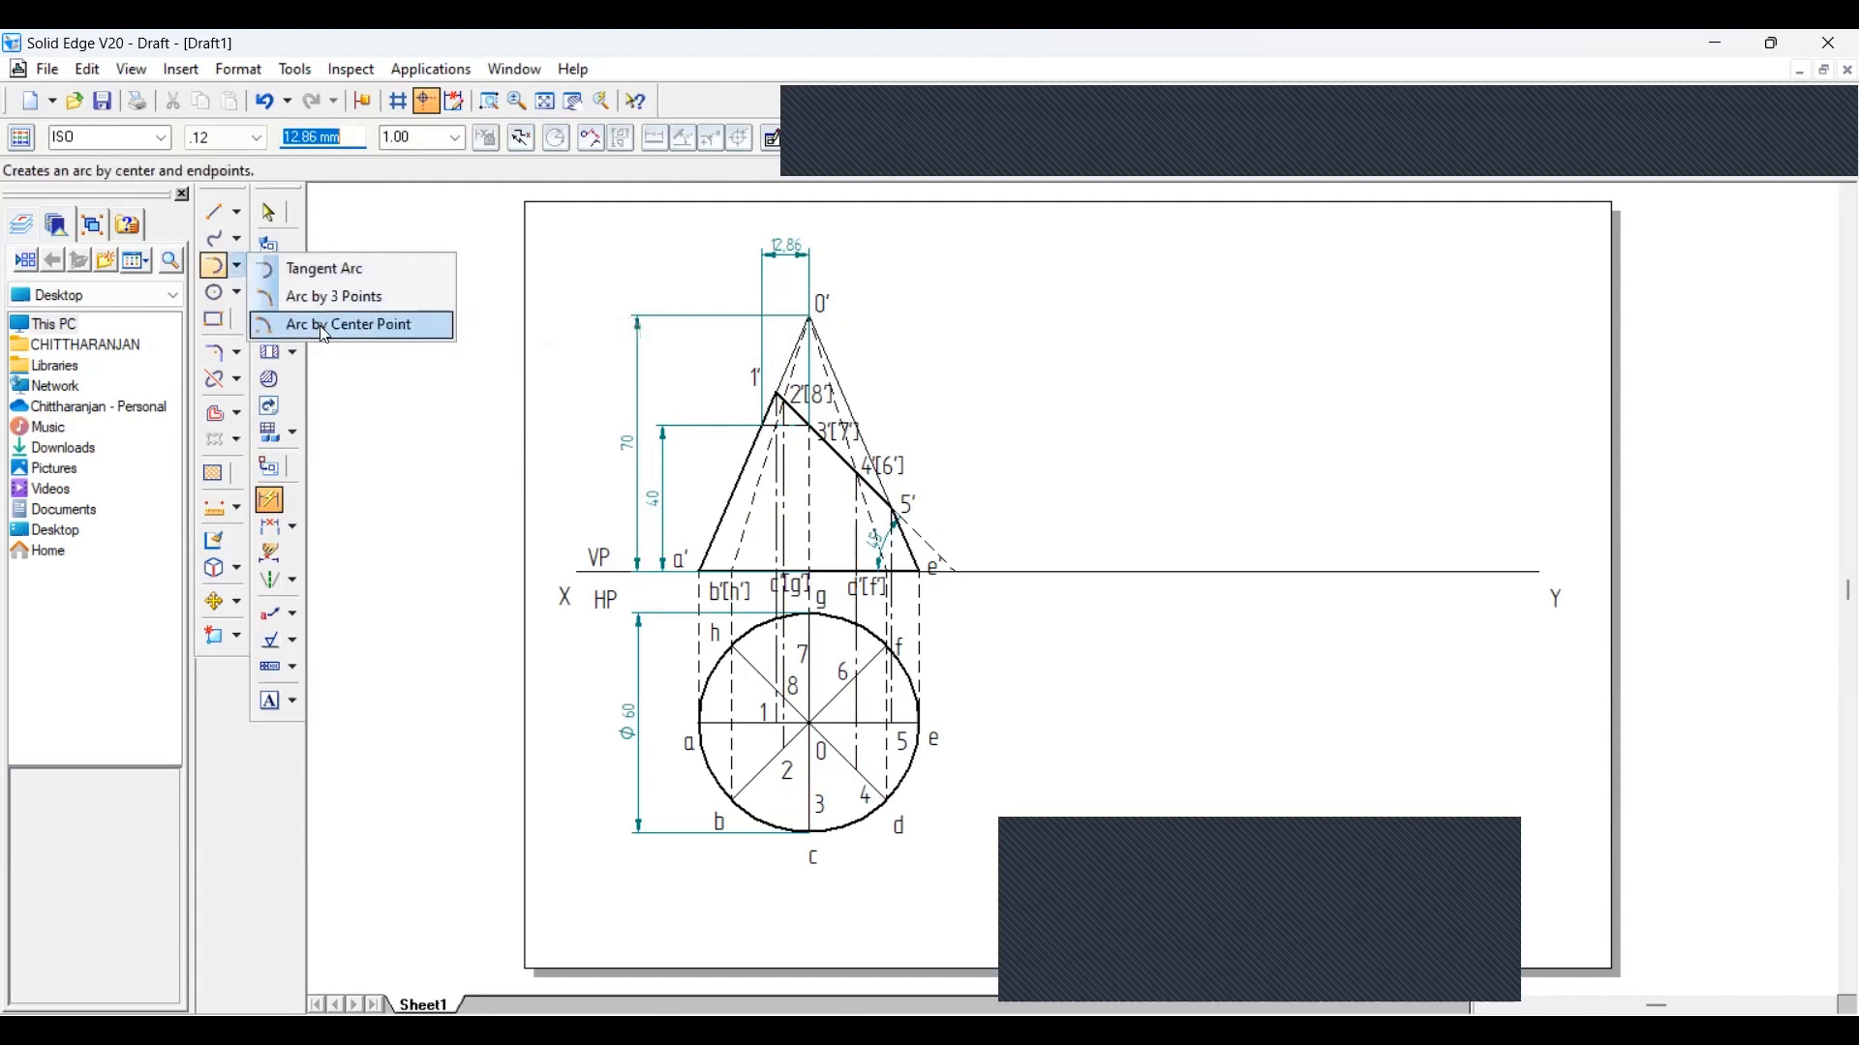
{"action": "left_click", "coordinate": [319, 326]}
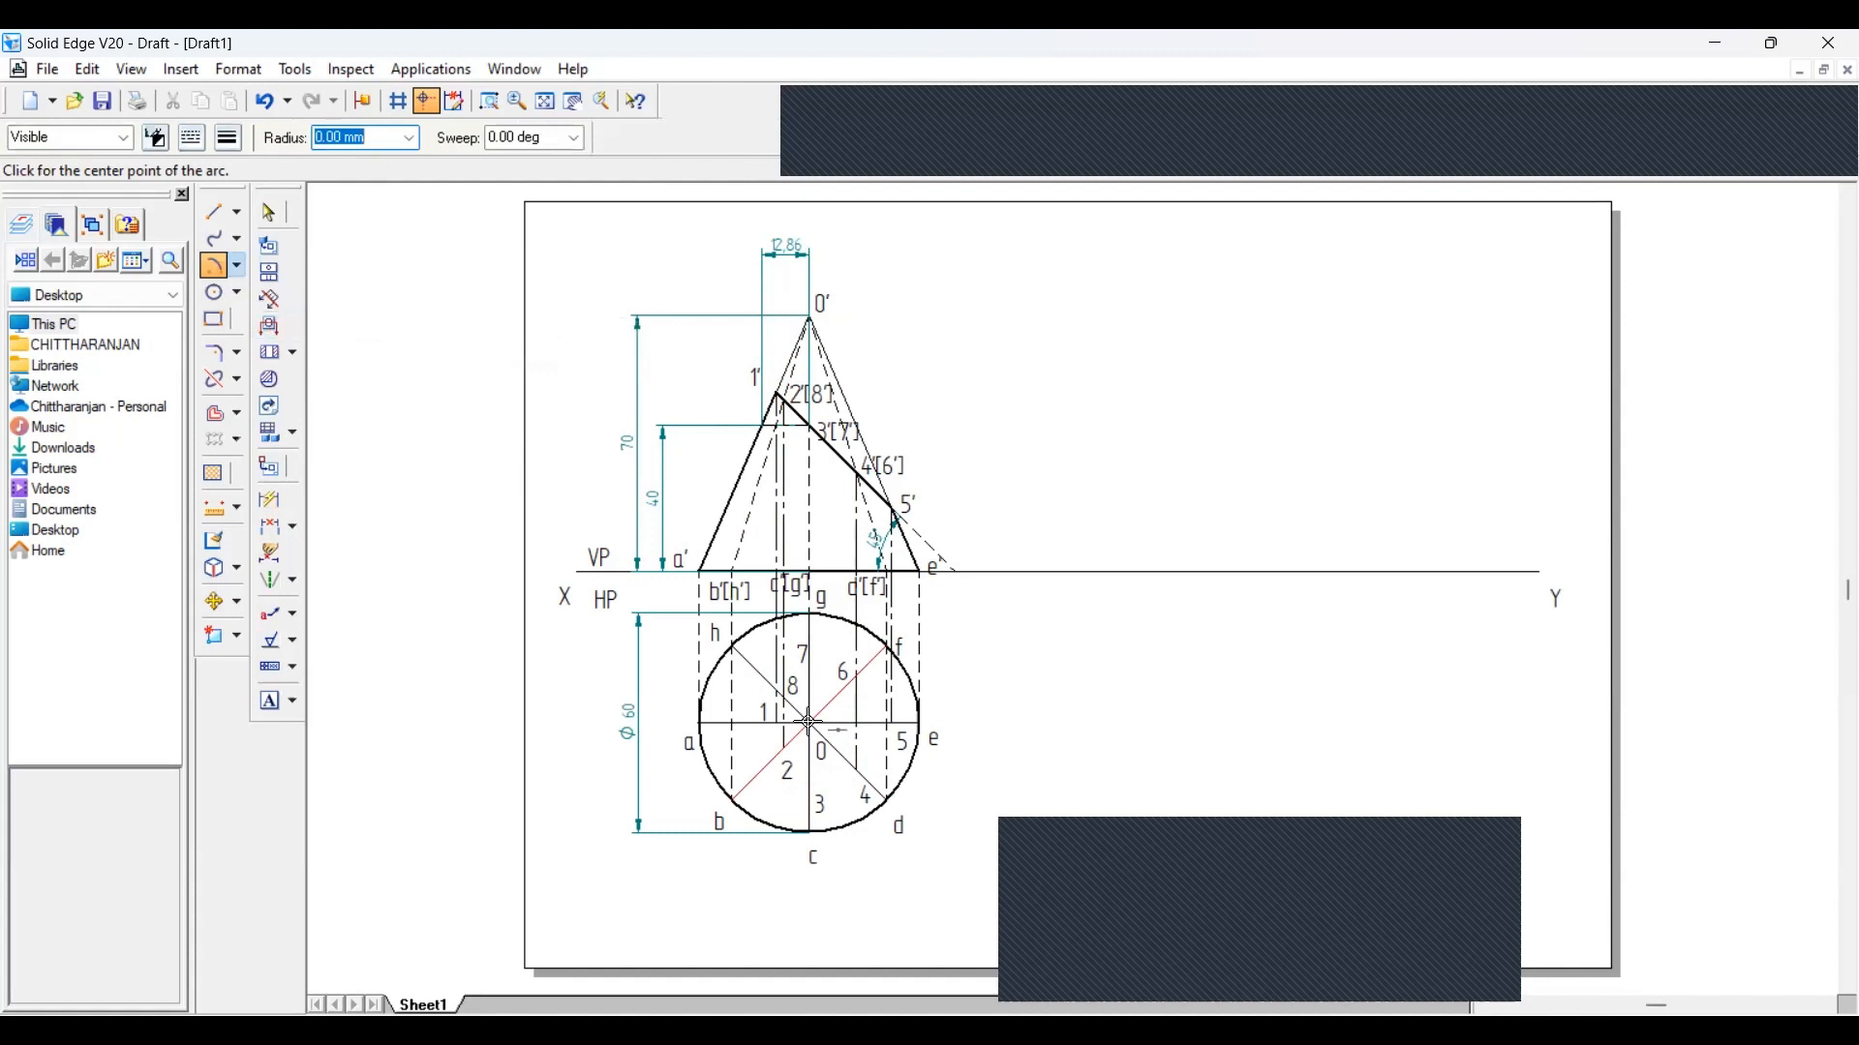
{"action": "left_click", "coordinate": [809, 723]}
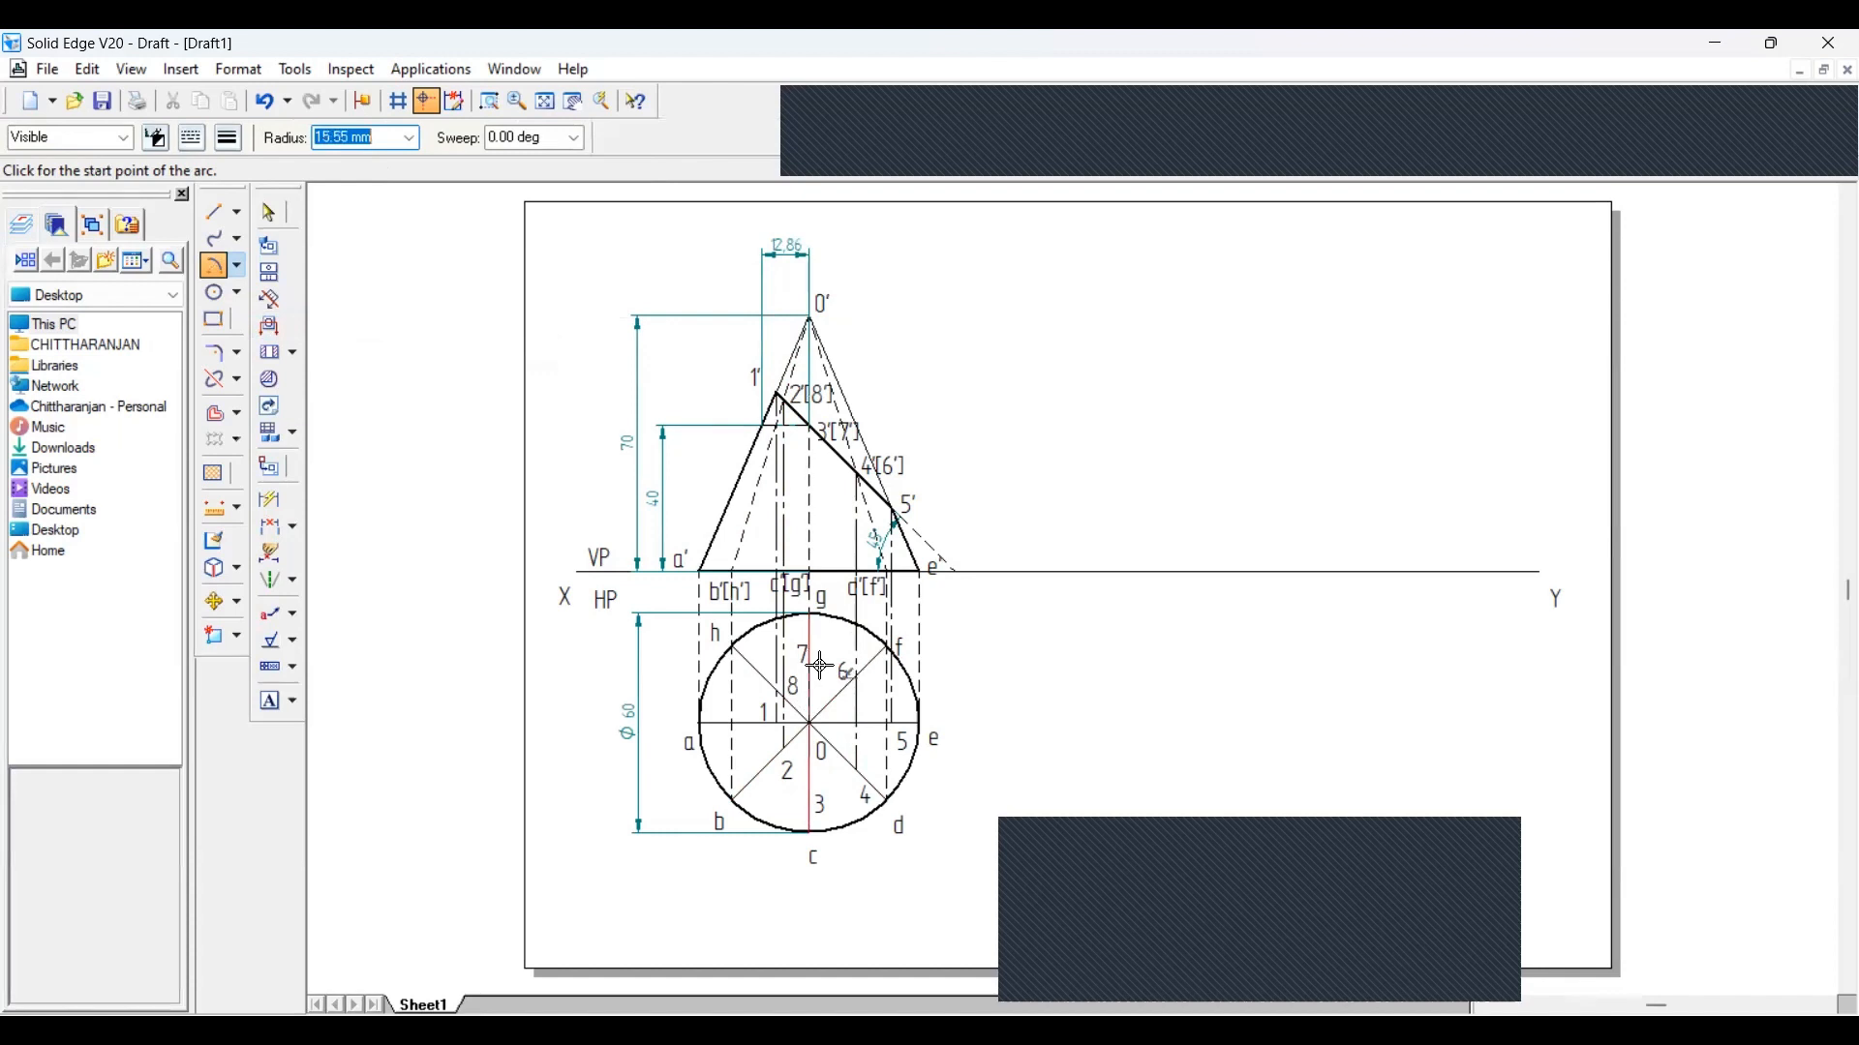
{"action": "type", "text": "12.86"}
{"action": "key", "text": "Tab"}
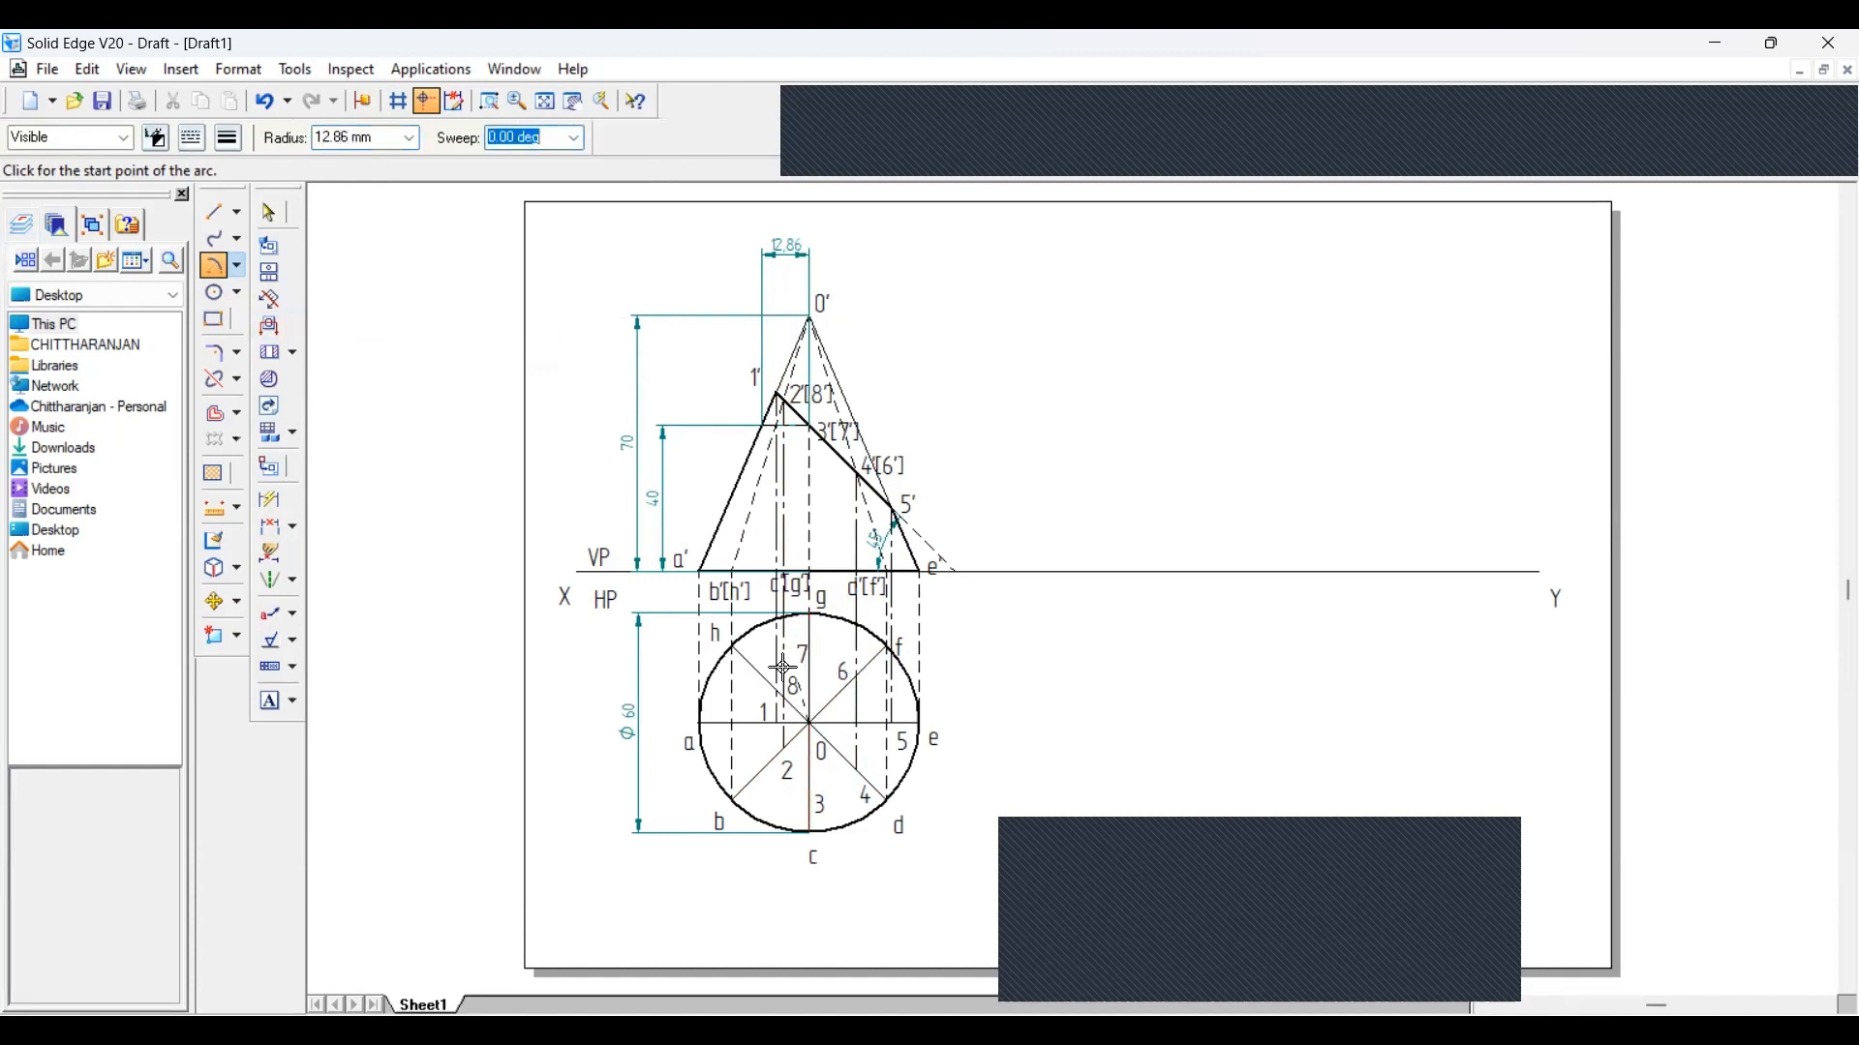
{"action": "left_click", "coordinate": [836, 676]}
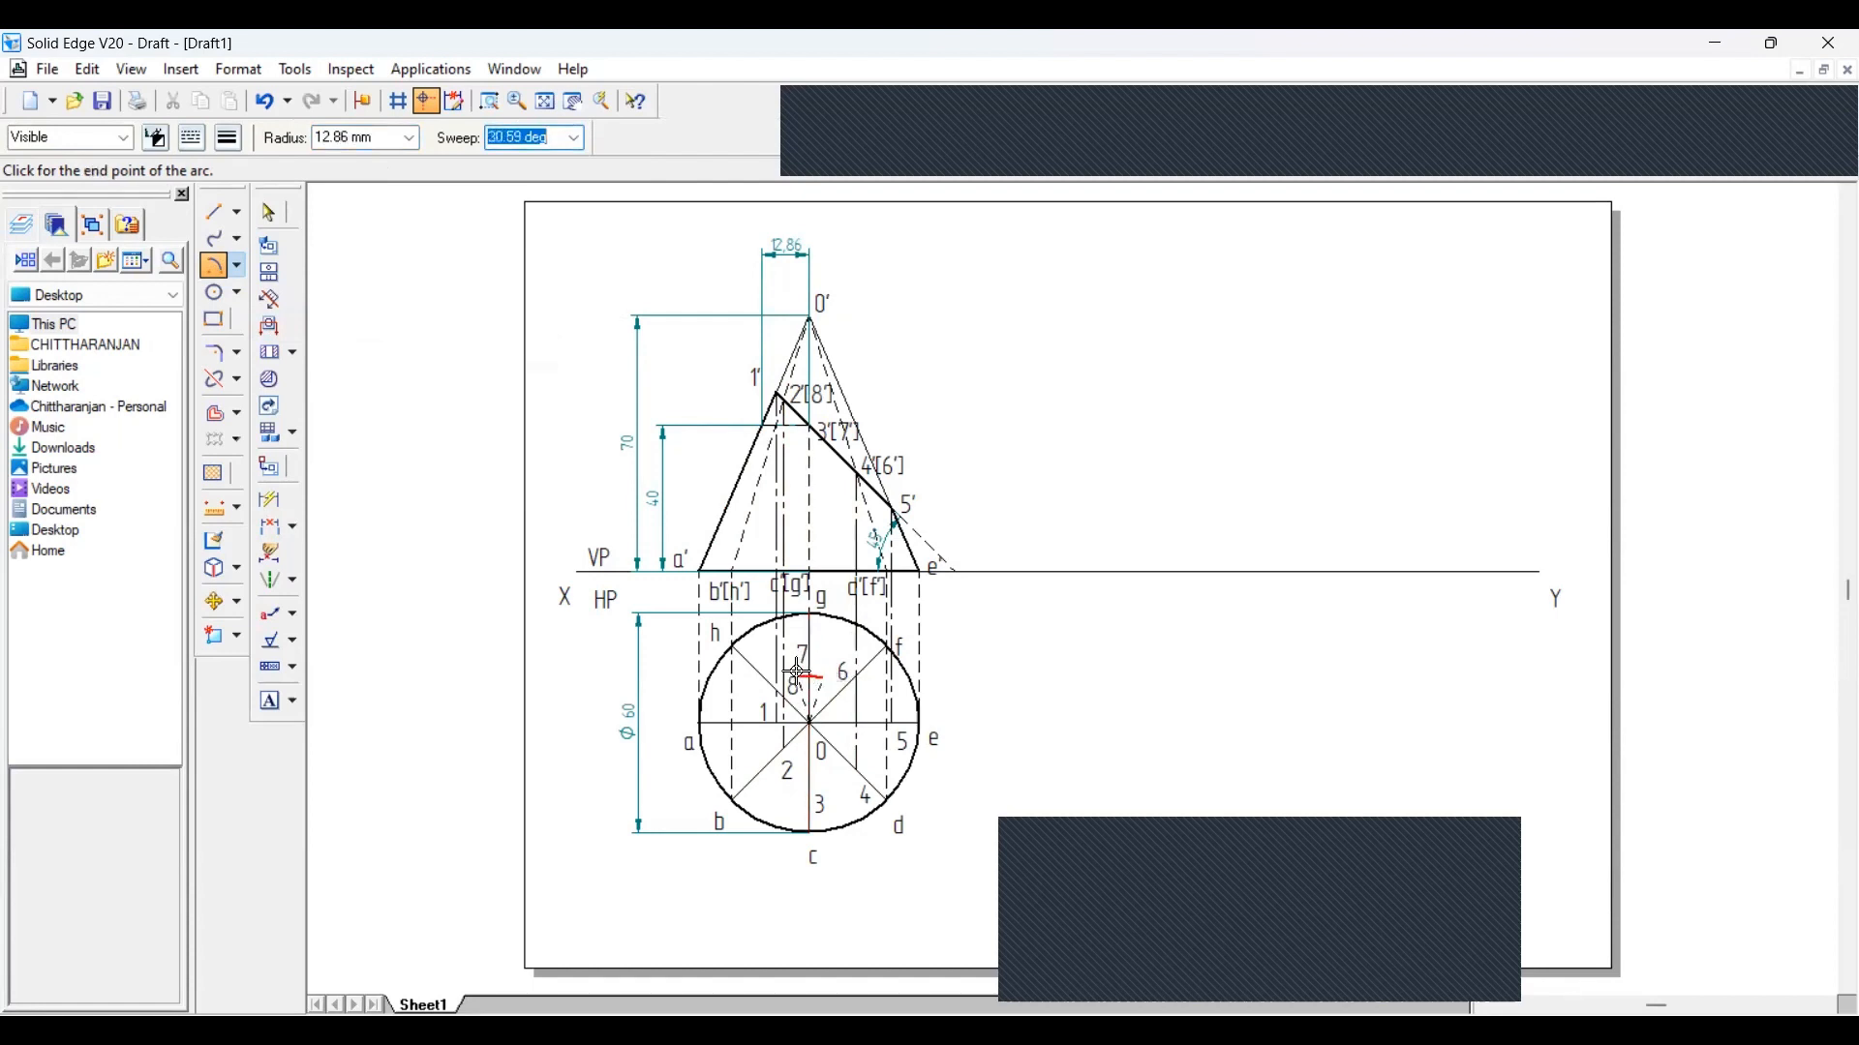
{"action": "left_click", "coordinate": [800, 671]}
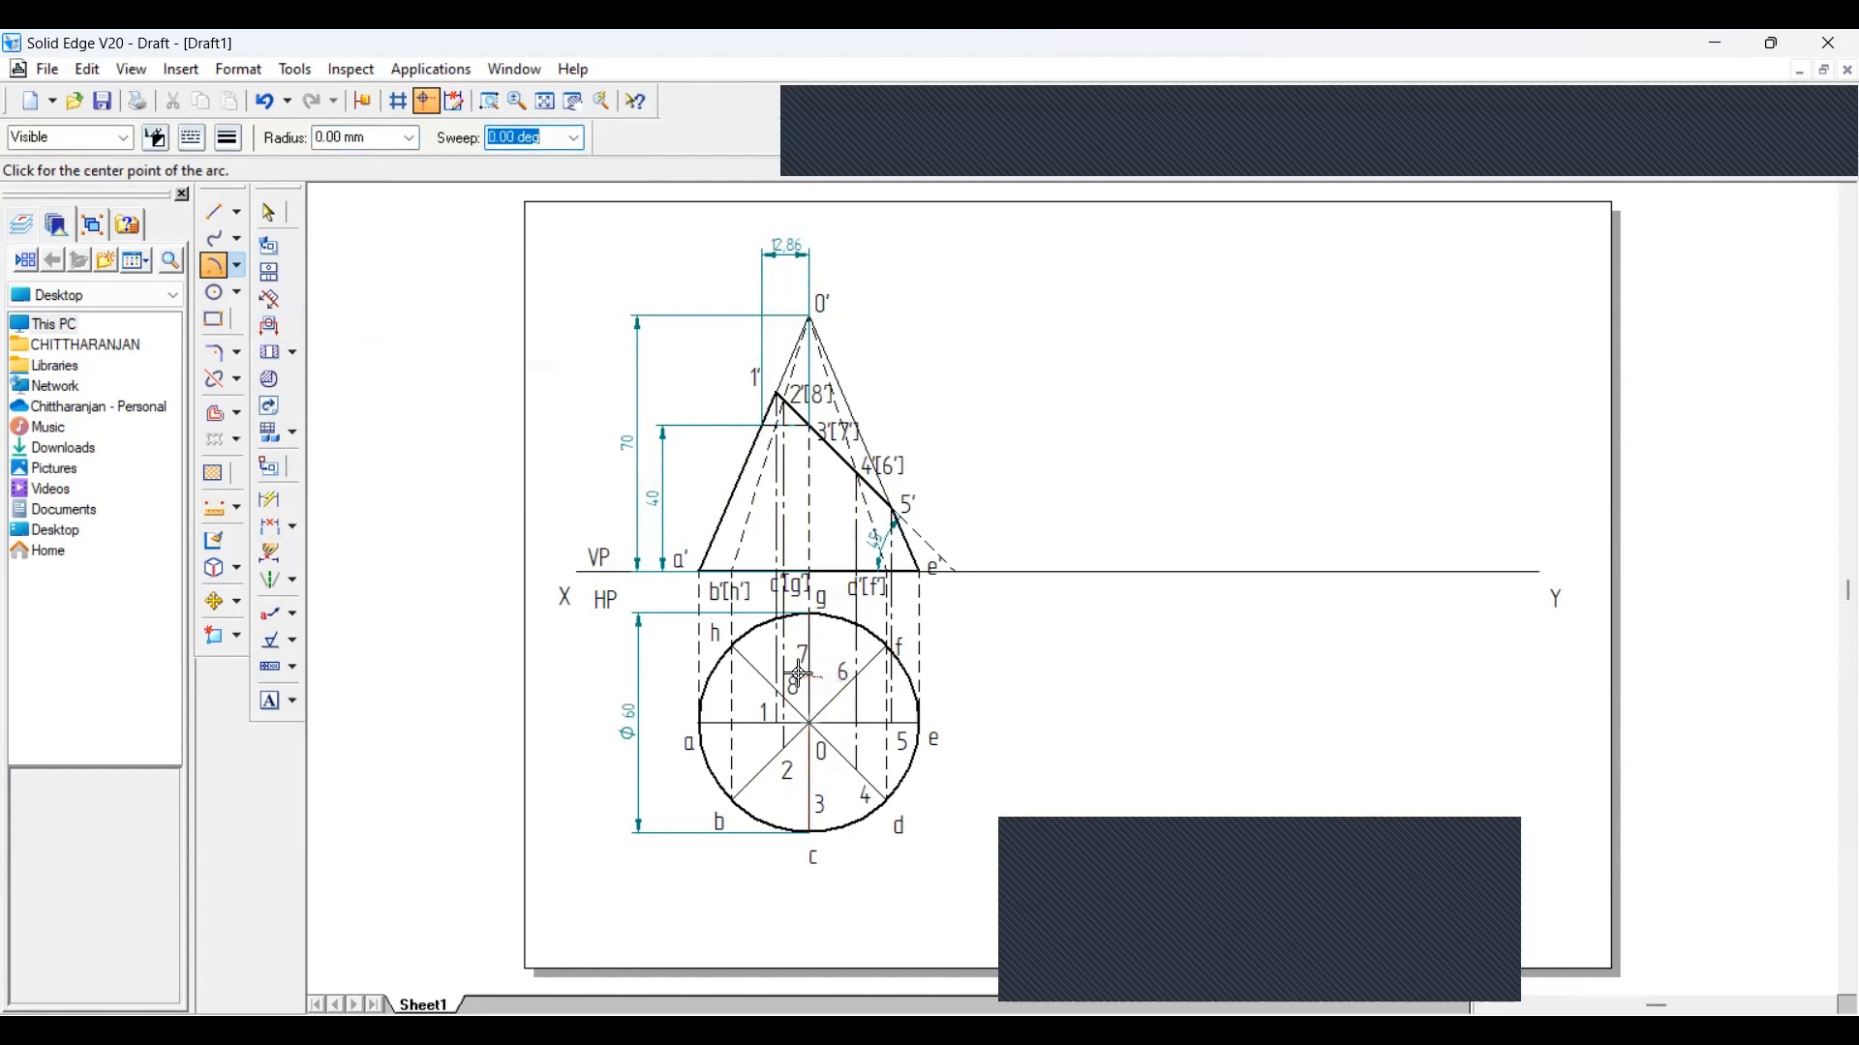
Start a second centre-point arc at O in the top view
{"action": "left_click", "coordinate": [811, 724]}
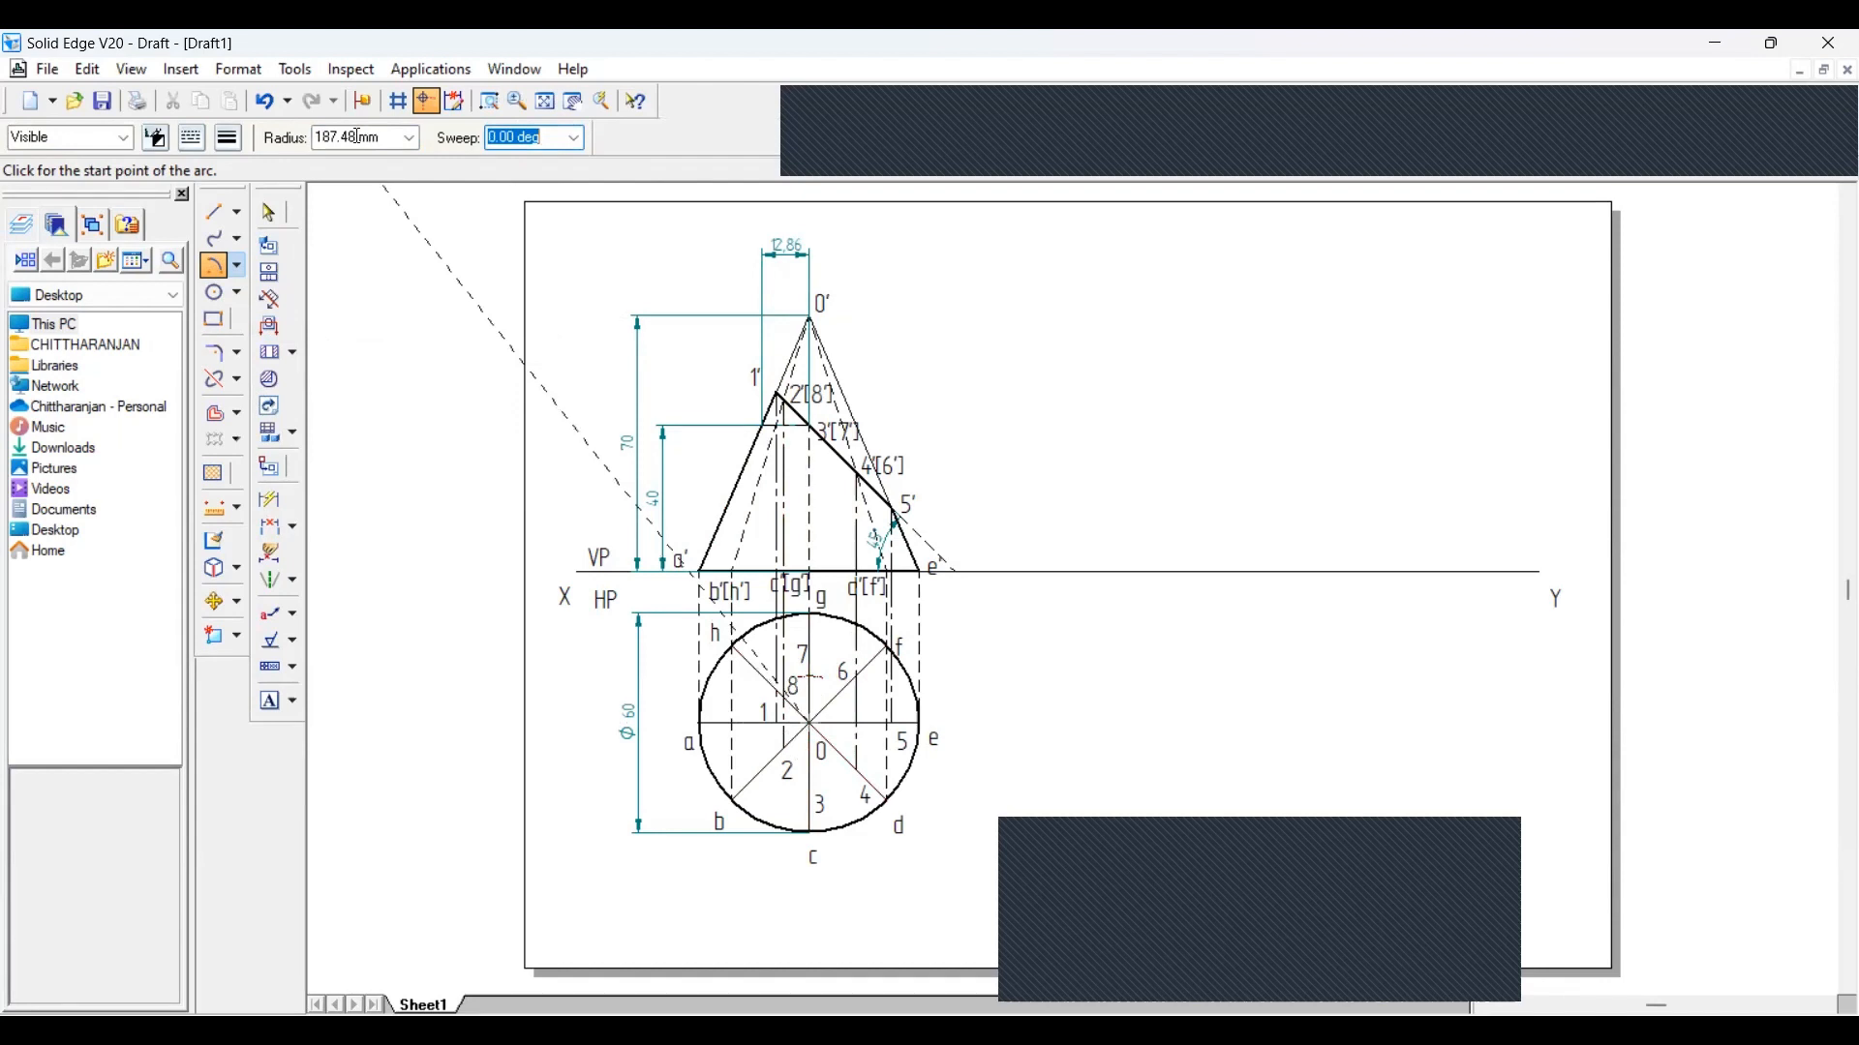
{"action": "type", "text": "1"}
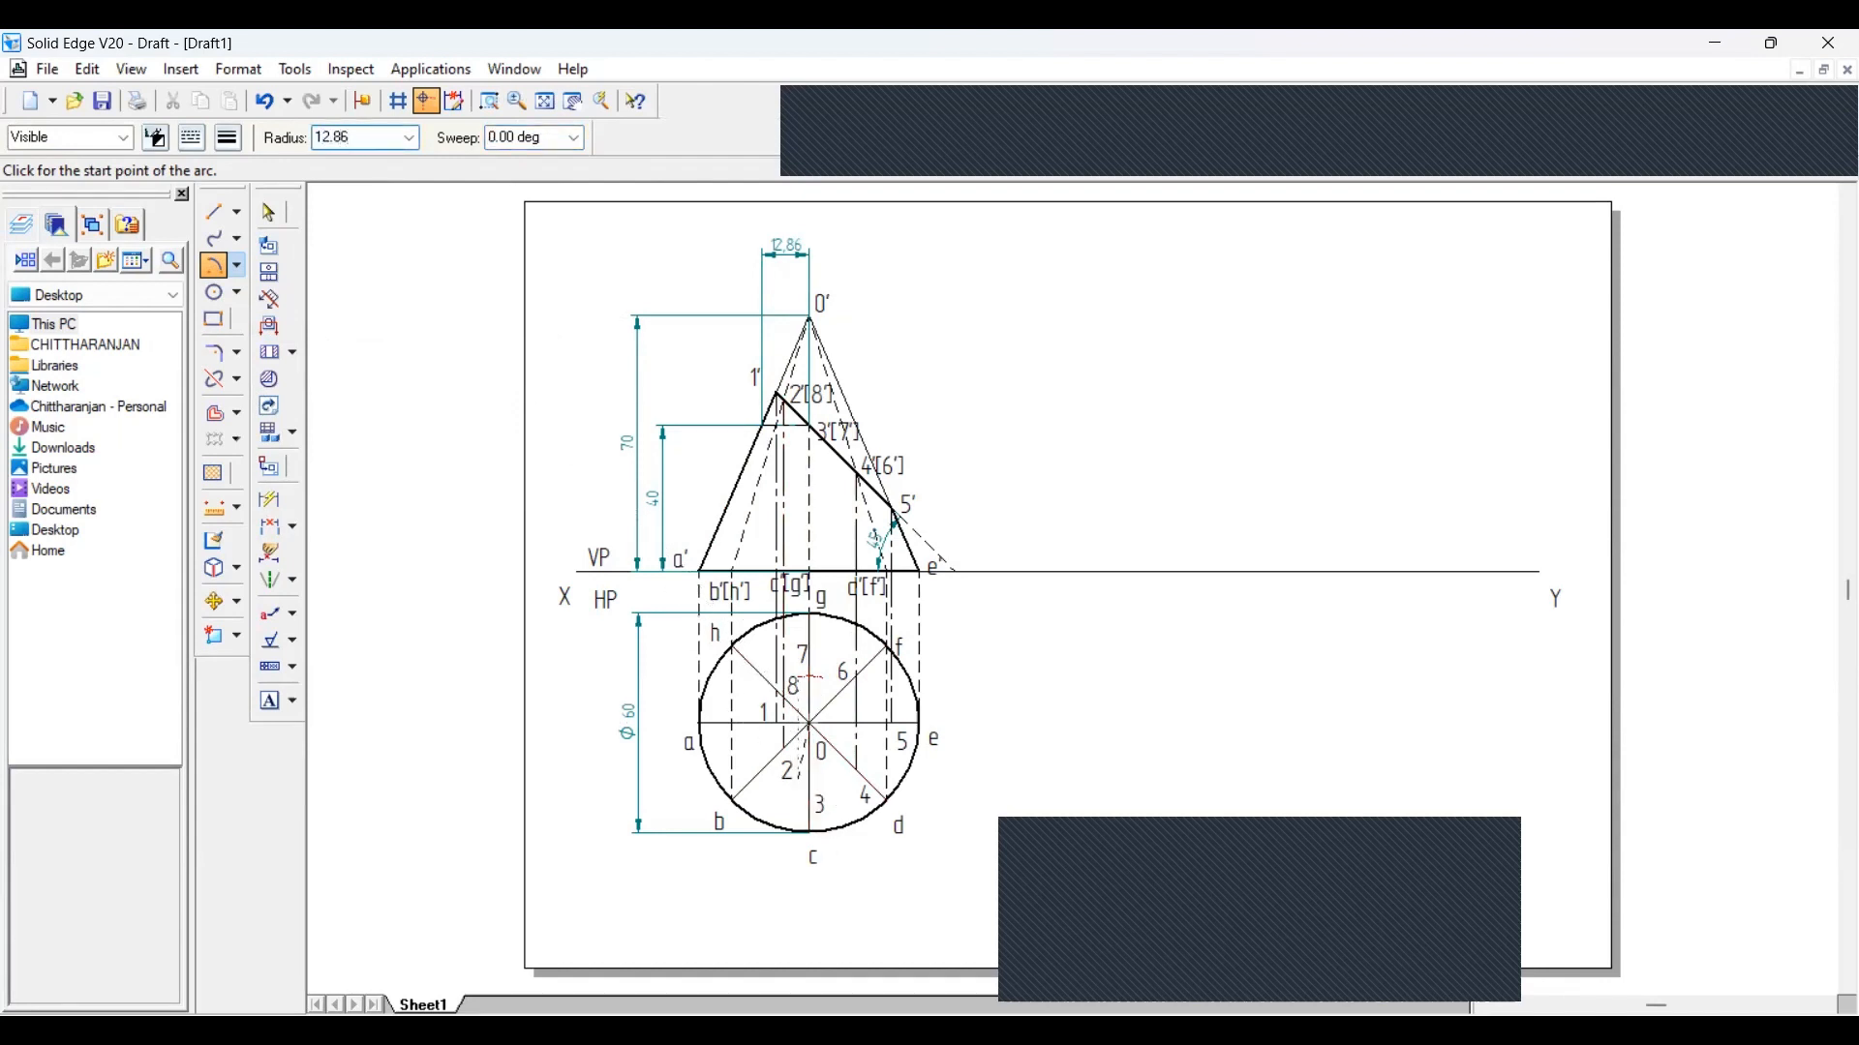
{"action": "type", "text": "2.86"}
{"action": "key", "text": "Tab"}
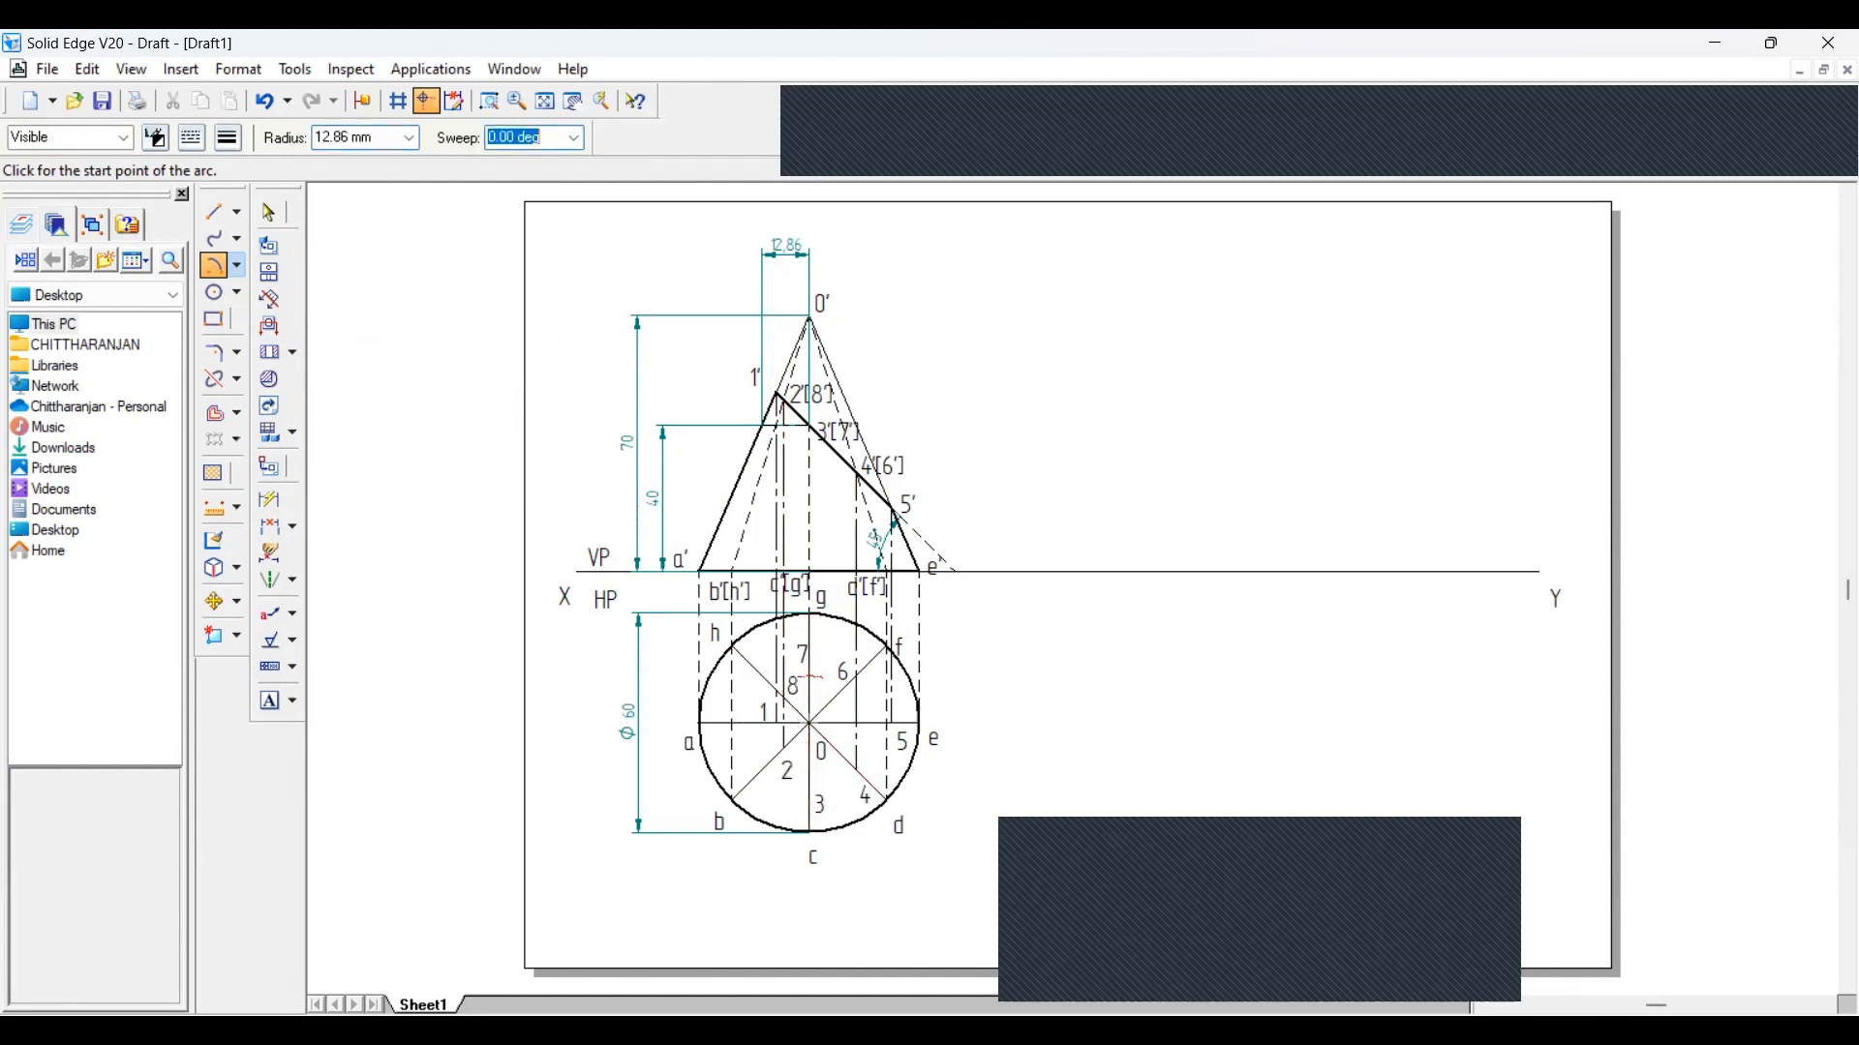
{"action": "left_click", "coordinate": [838, 777]}
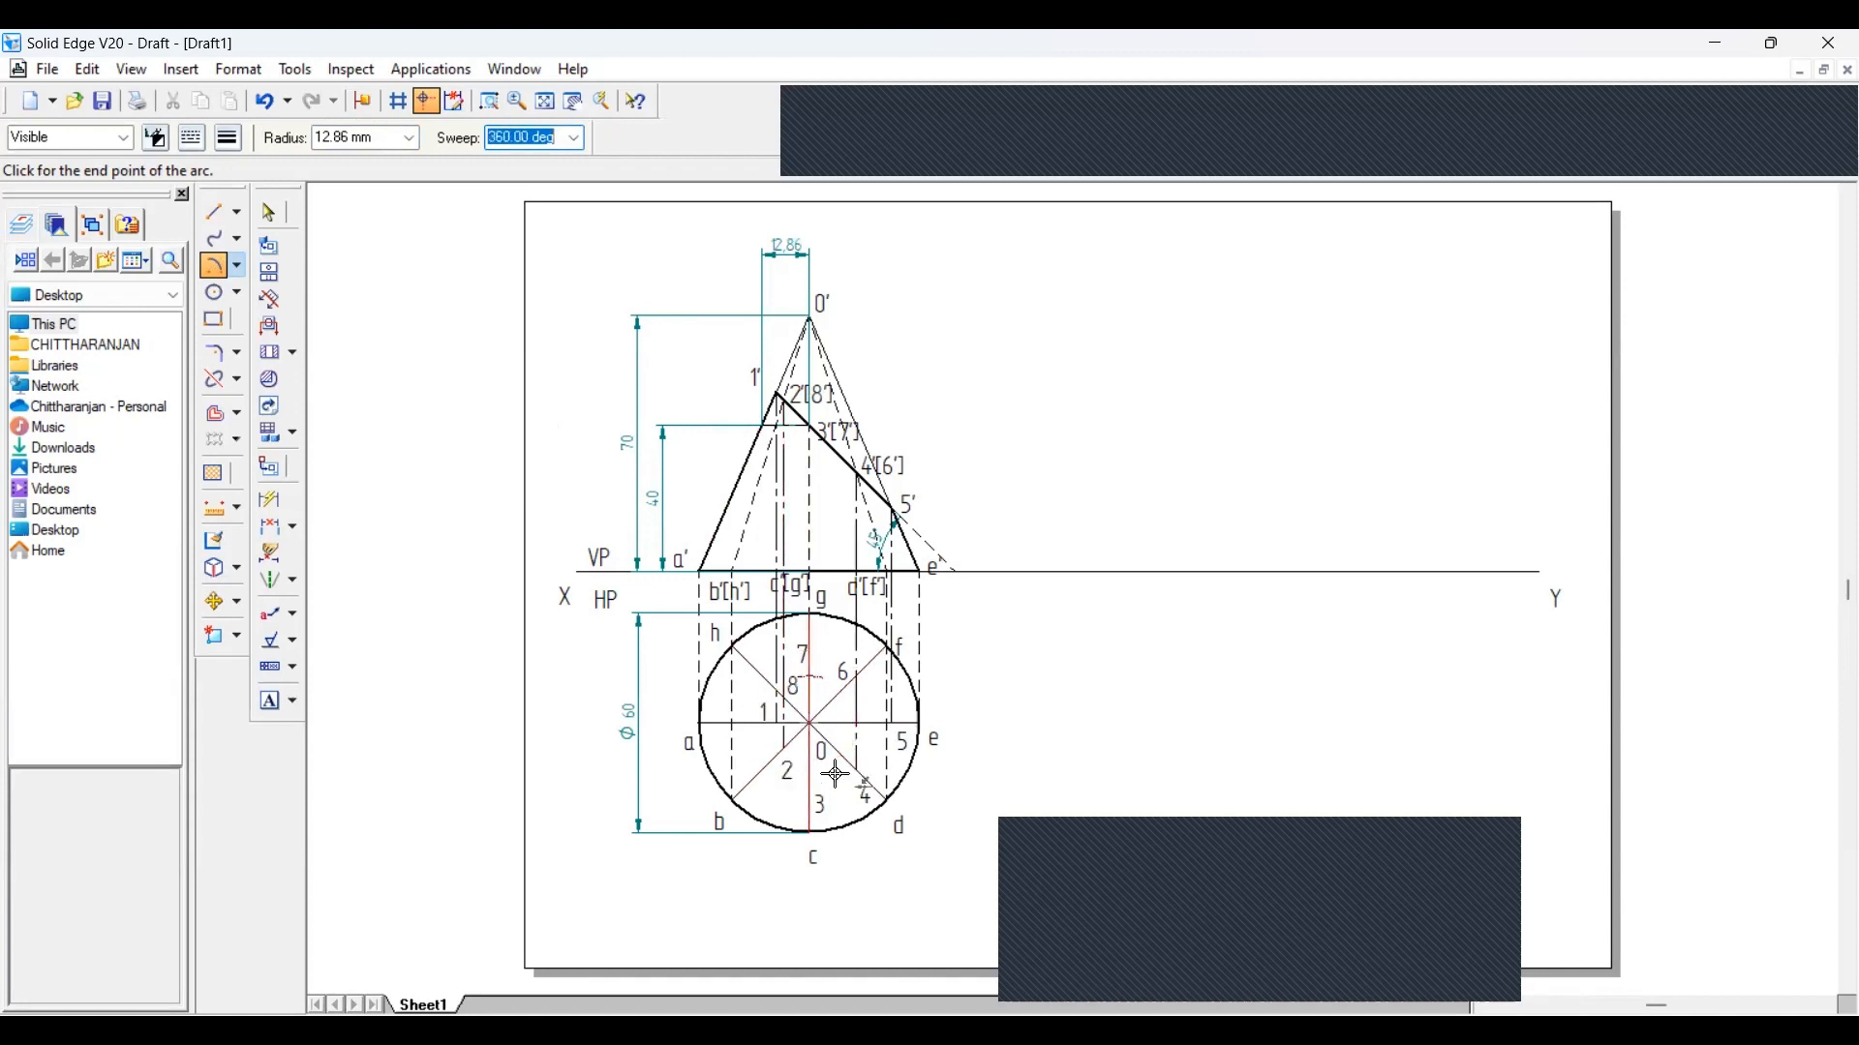
{"action": "left_click", "coordinate": [270, 212]}
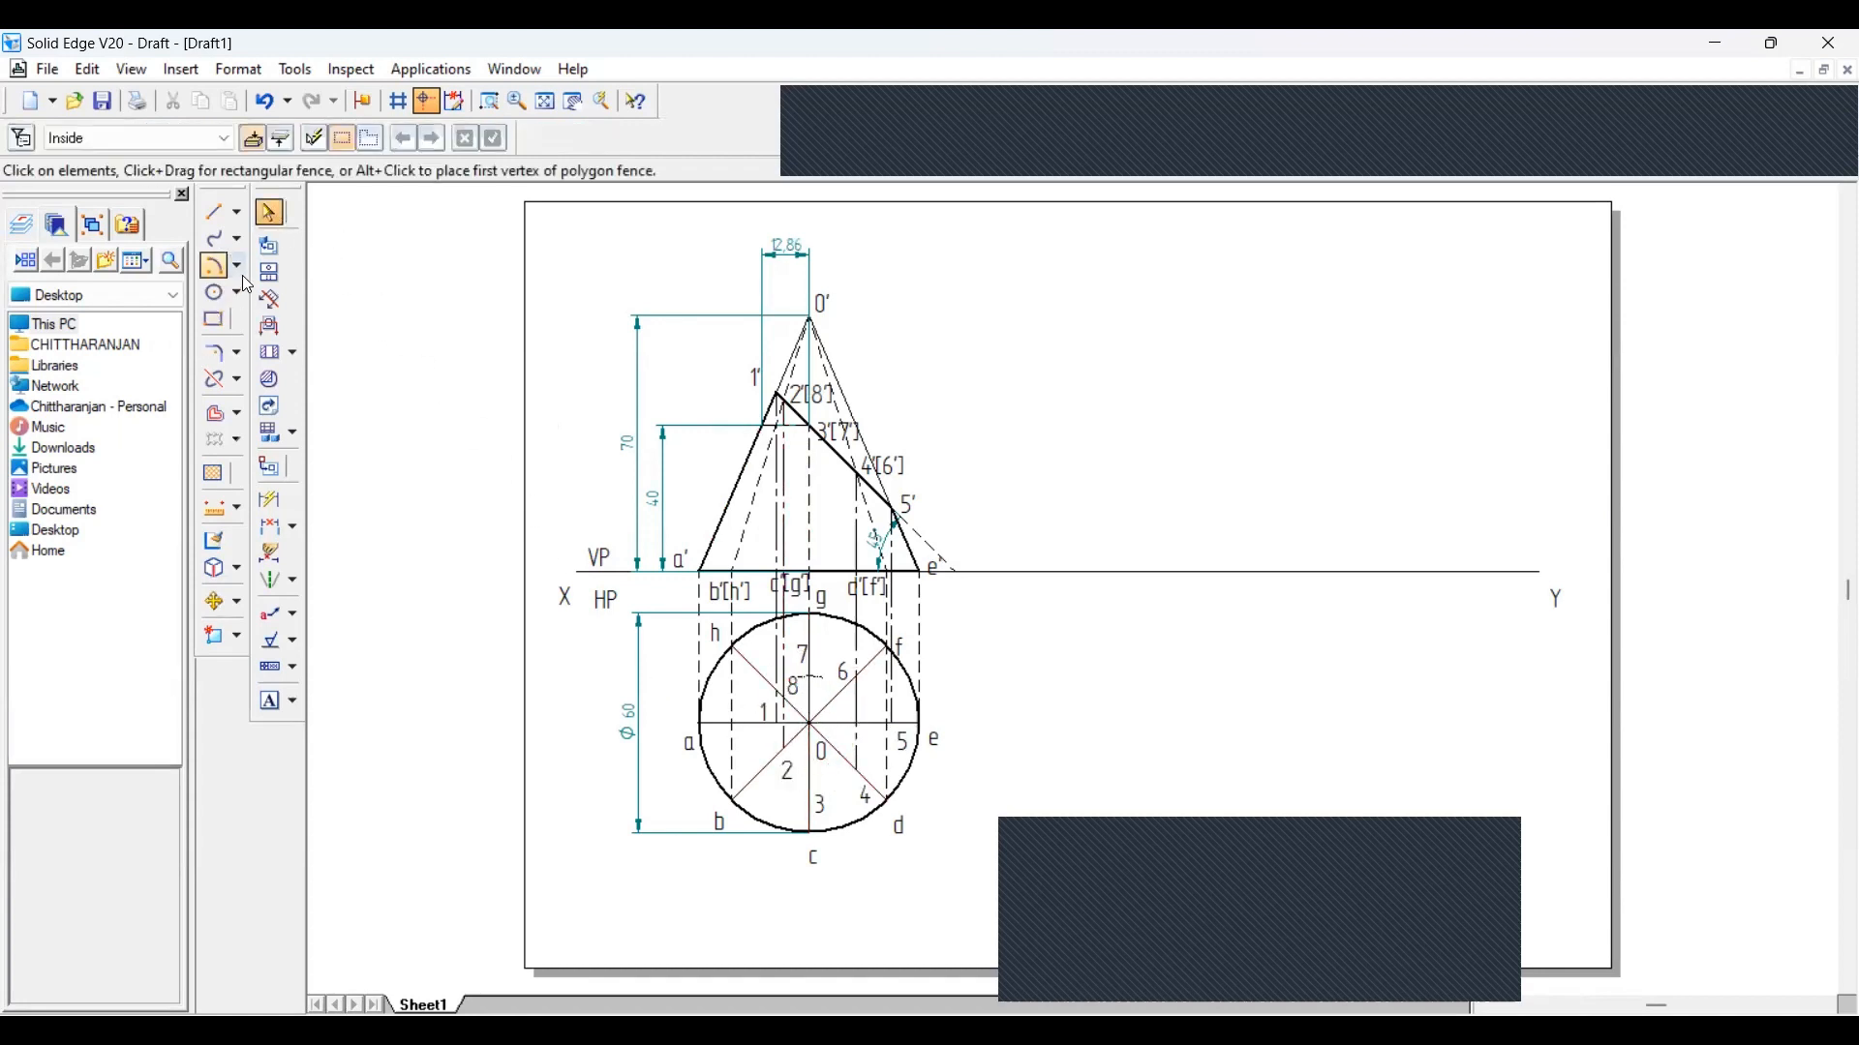
Draw a short arc of radius 12.86 mm centred on the top view's centre 0, crossing the radial line 0-c
{"action": "left_click", "coordinate": [215, 264]}
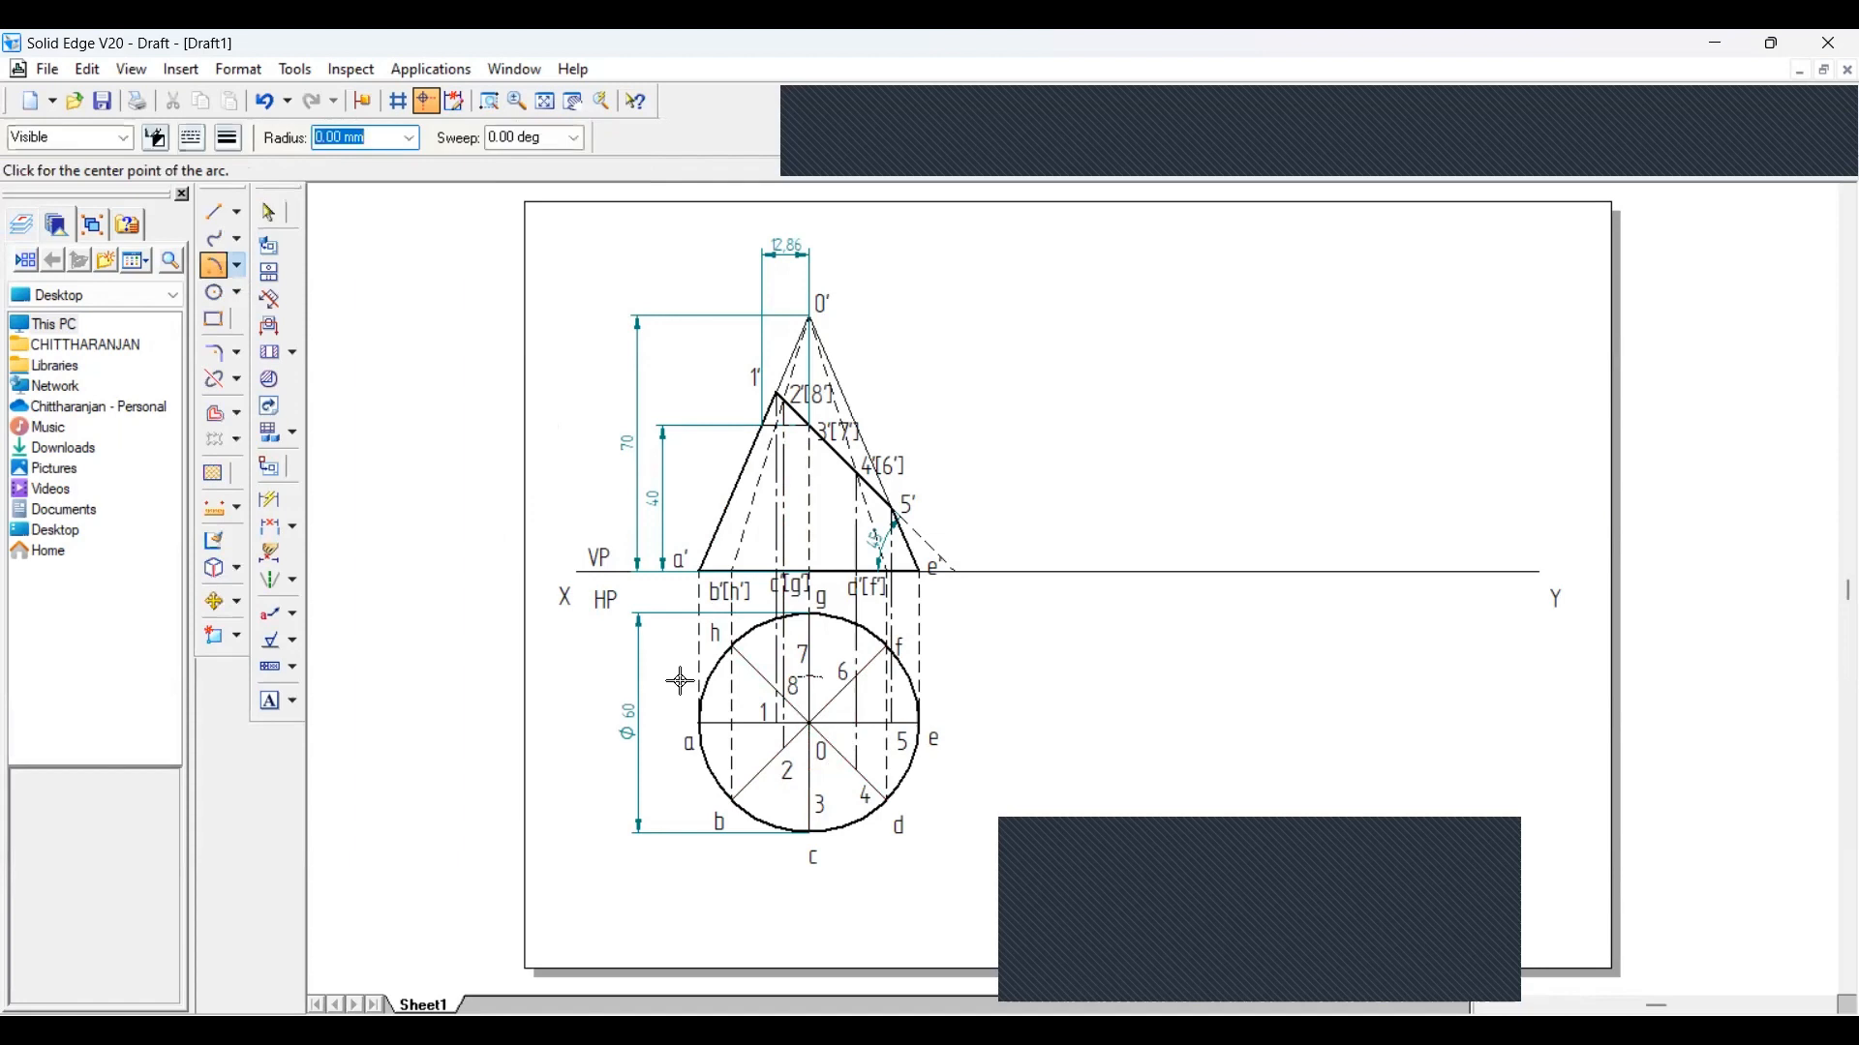
{"action": "left_click", "coordinate": [810, 725]}
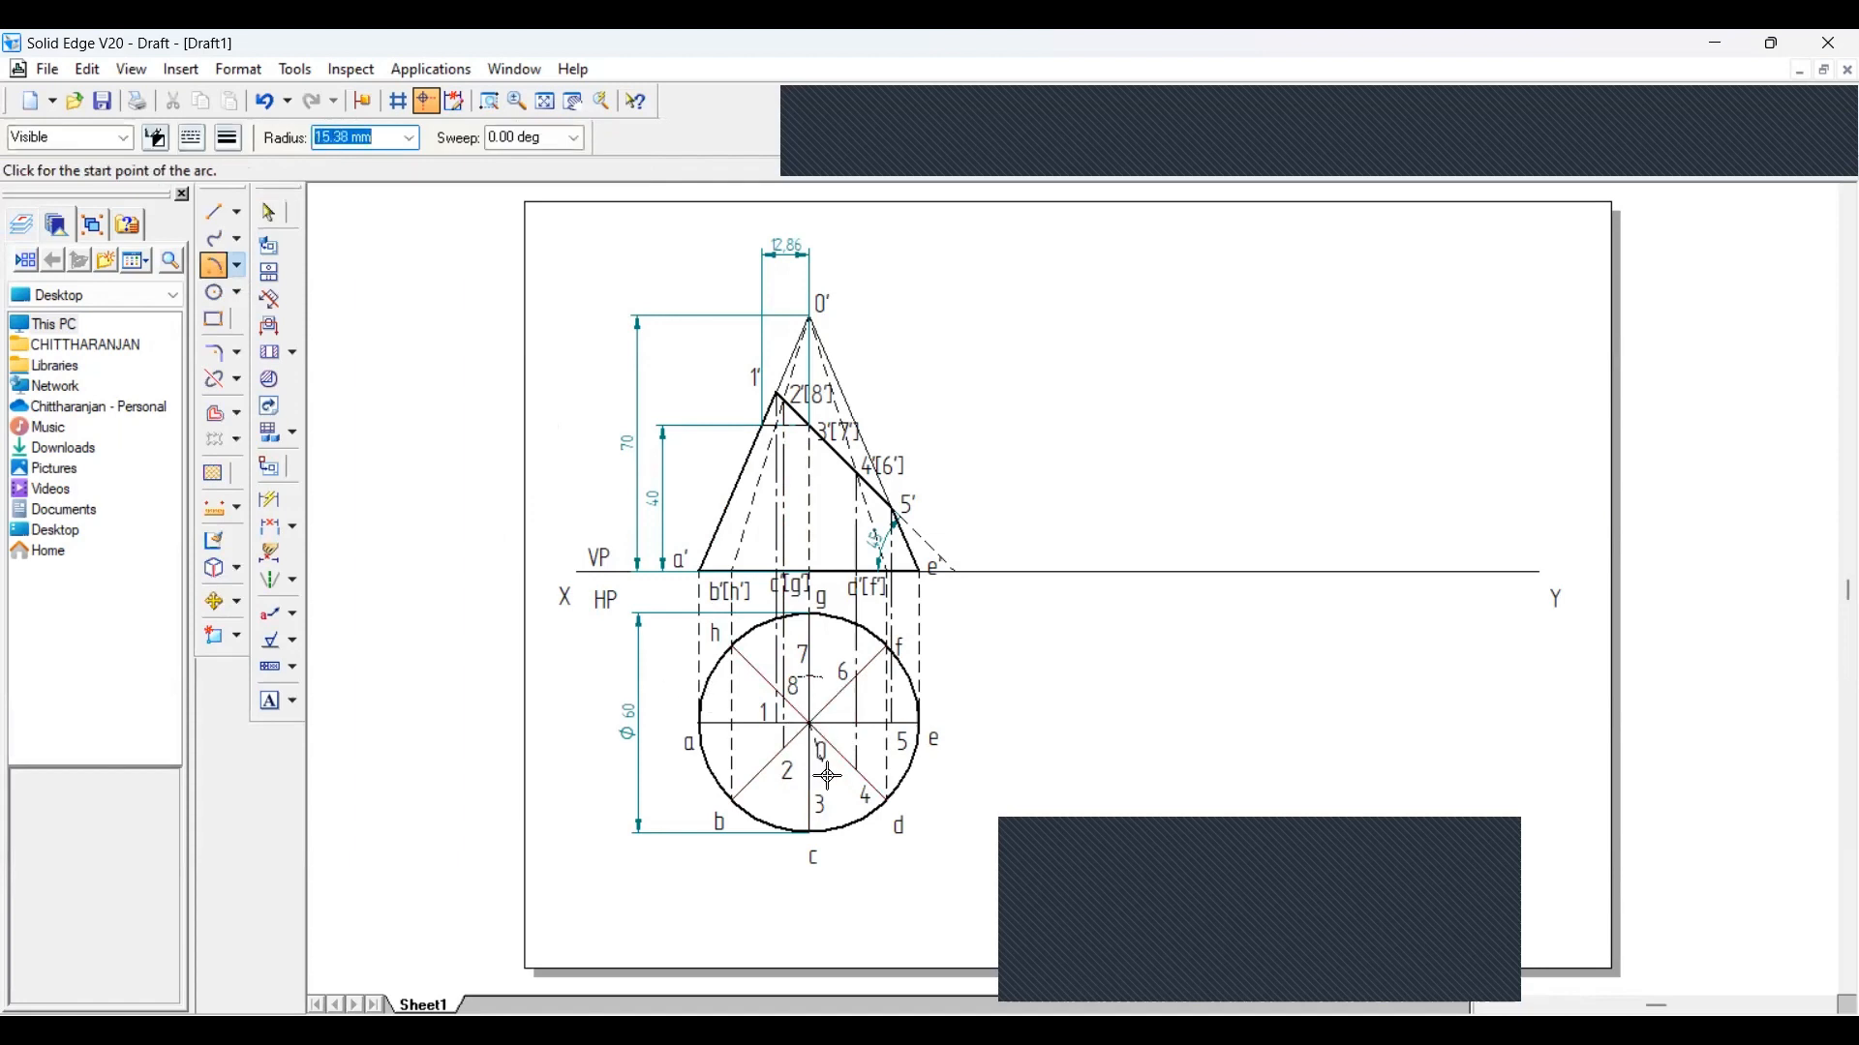
{"action": "type", "text": "12.86"}
{"action": "key", "text": "Tab"}
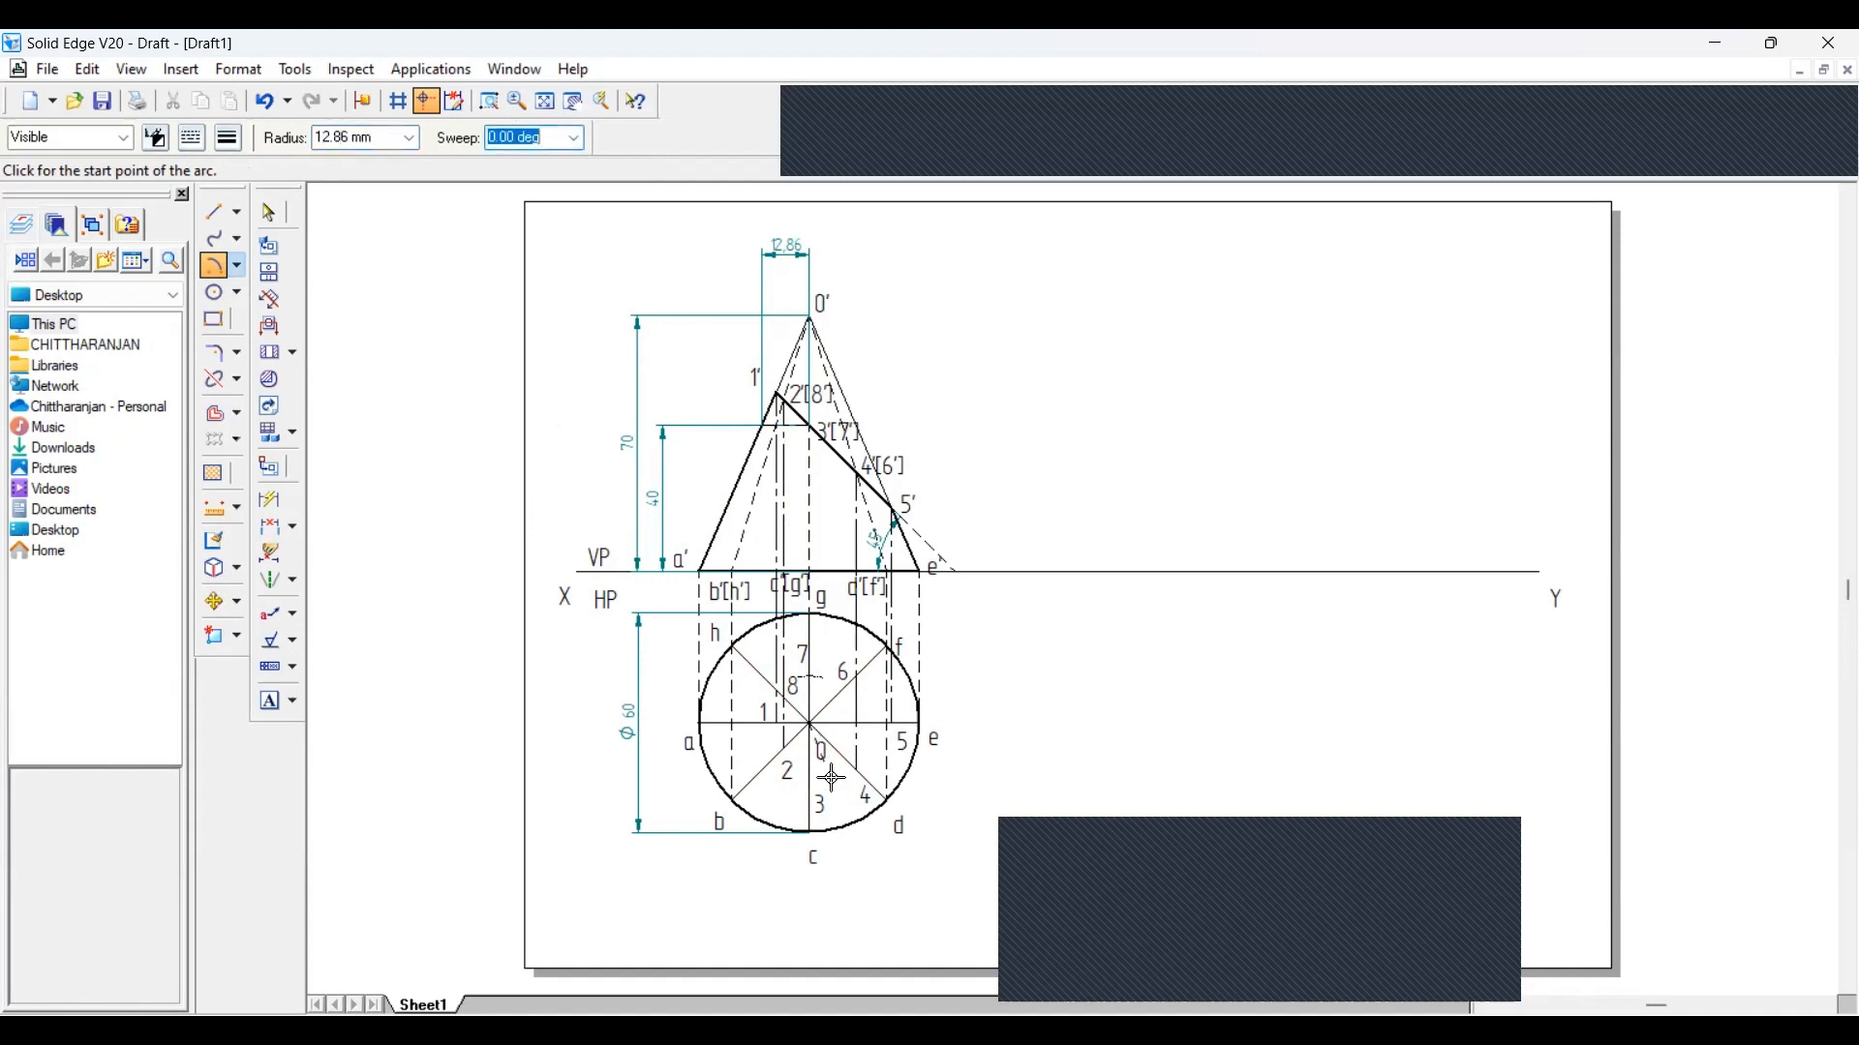
{"action": "left_click", "coordinate": [832, 779]}
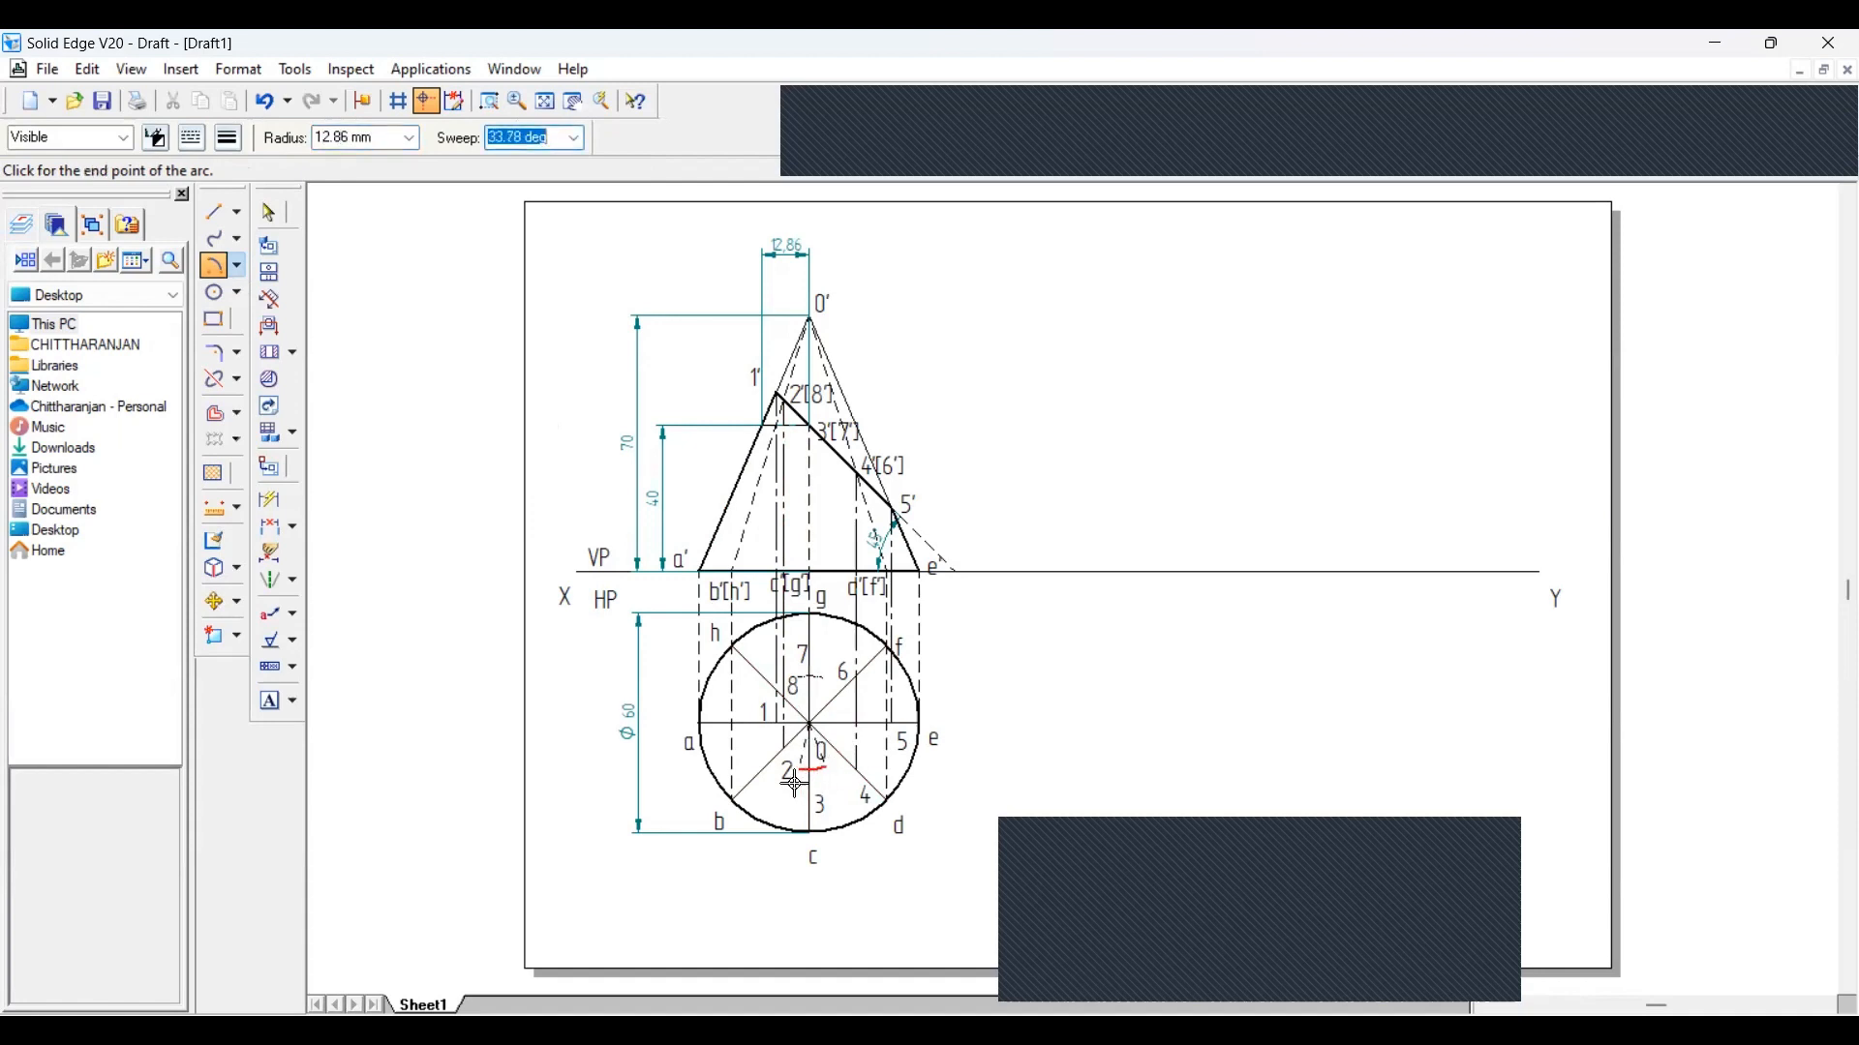
{"action": "left_click", "coordinate": [791, 784]}
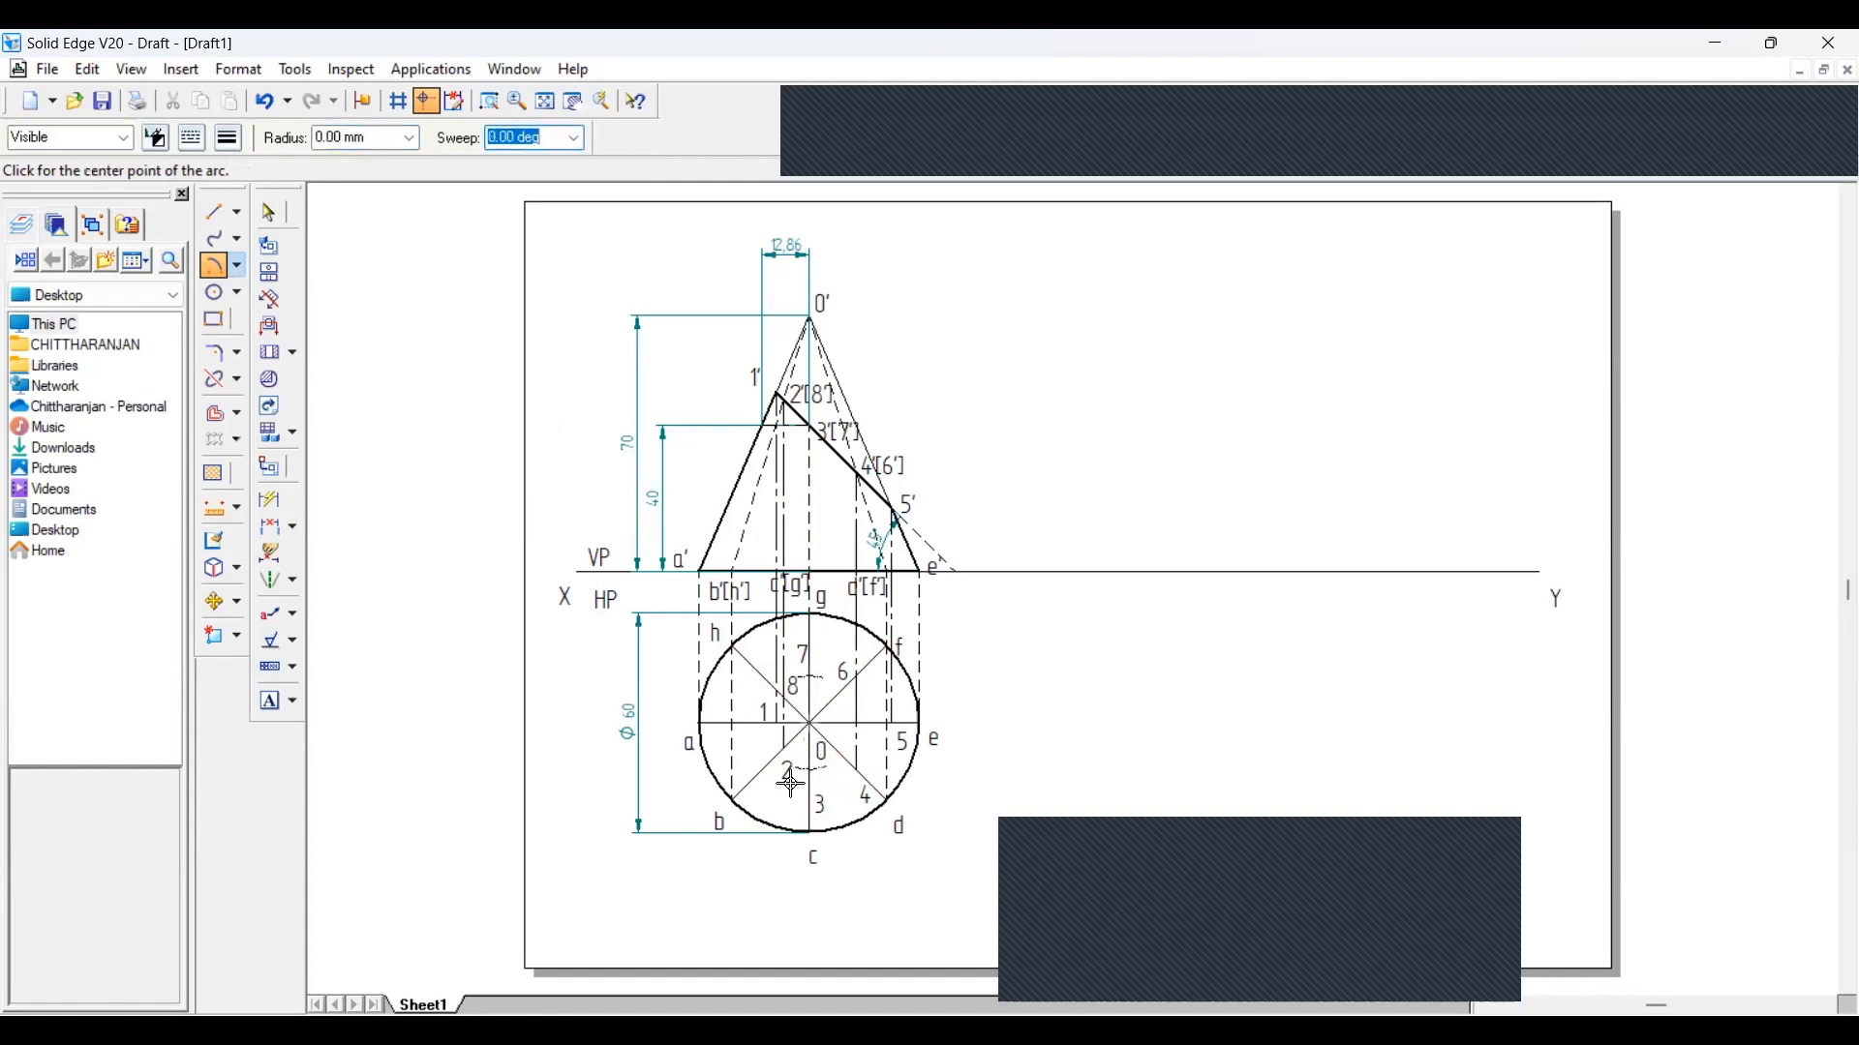
{"action": "left_click", "coordinate": [270, 213]}
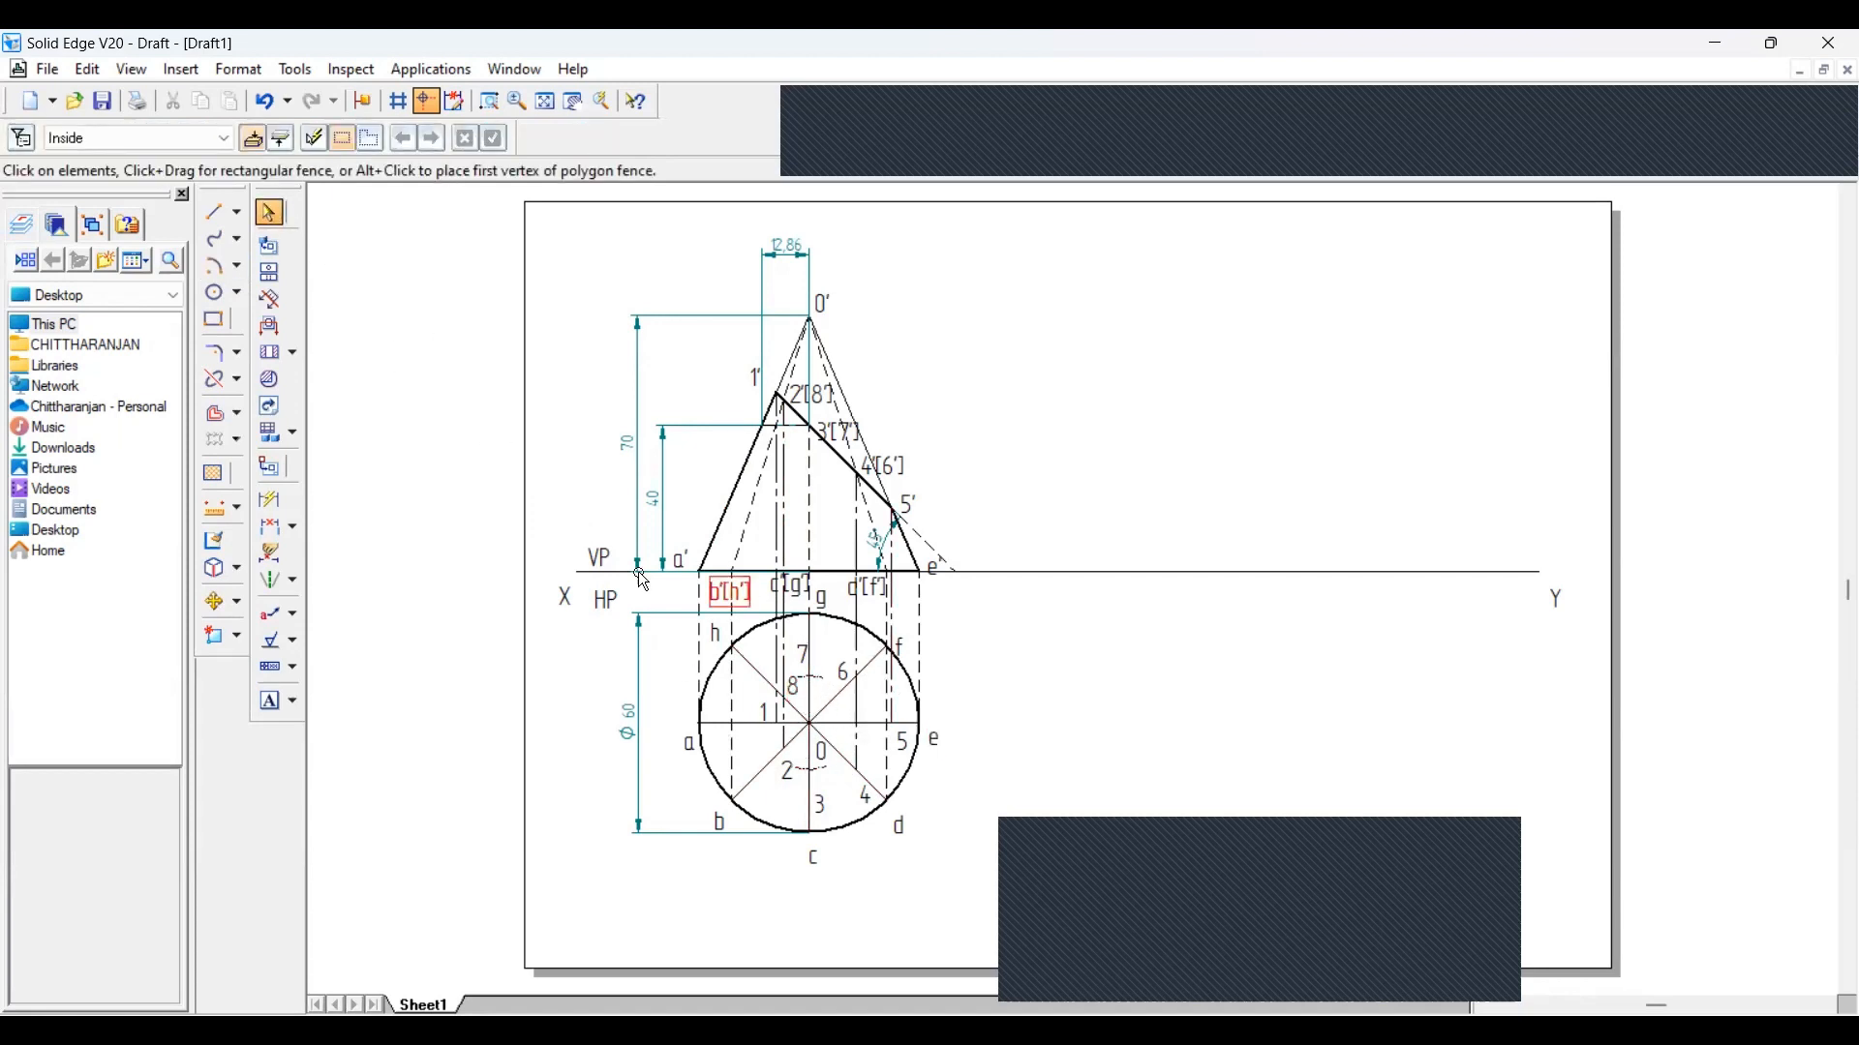
Try to join points 1 to 6 of the cut section in the top view with connected dash-dot lines
{"action": "left_click", "coordinate": [217, 212]}
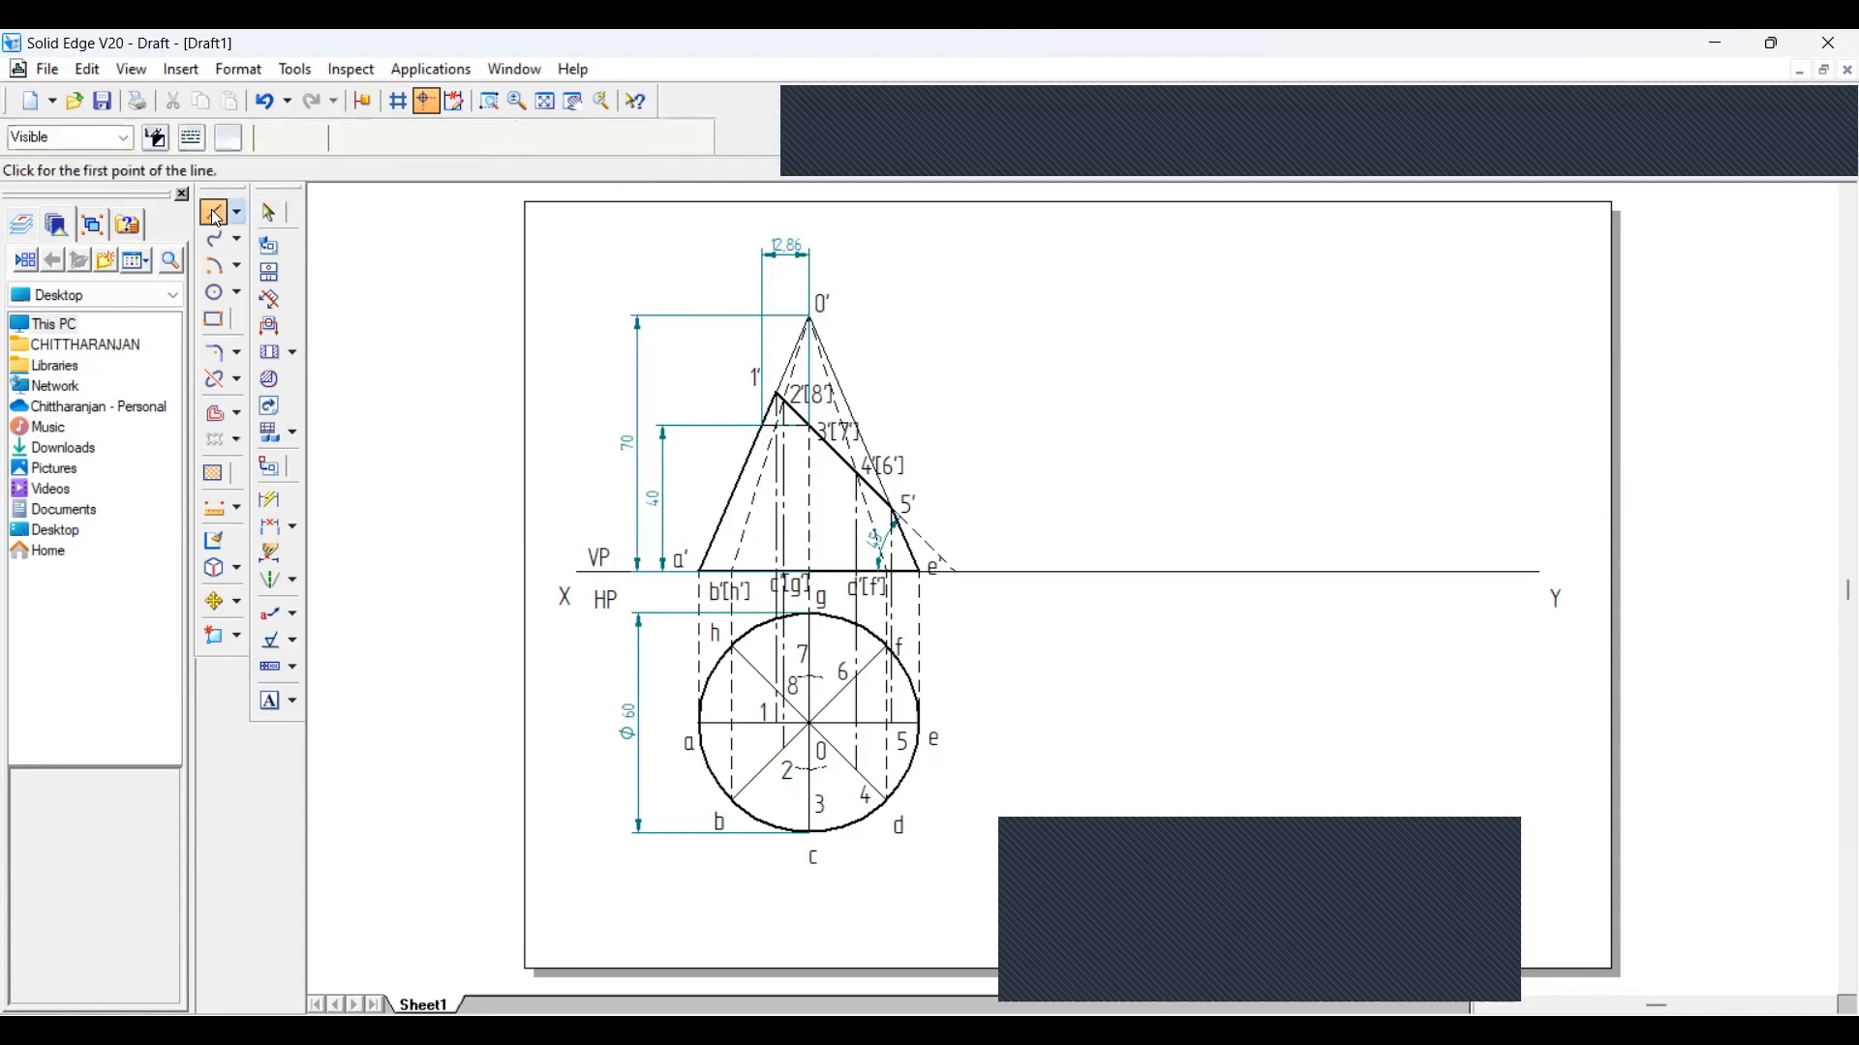
{"action": "left_click", "coordinate": [490, 101]}
{"action": "left_click_drag", "start_coordinate": [662, 596], "coordinate": [984, 882]}
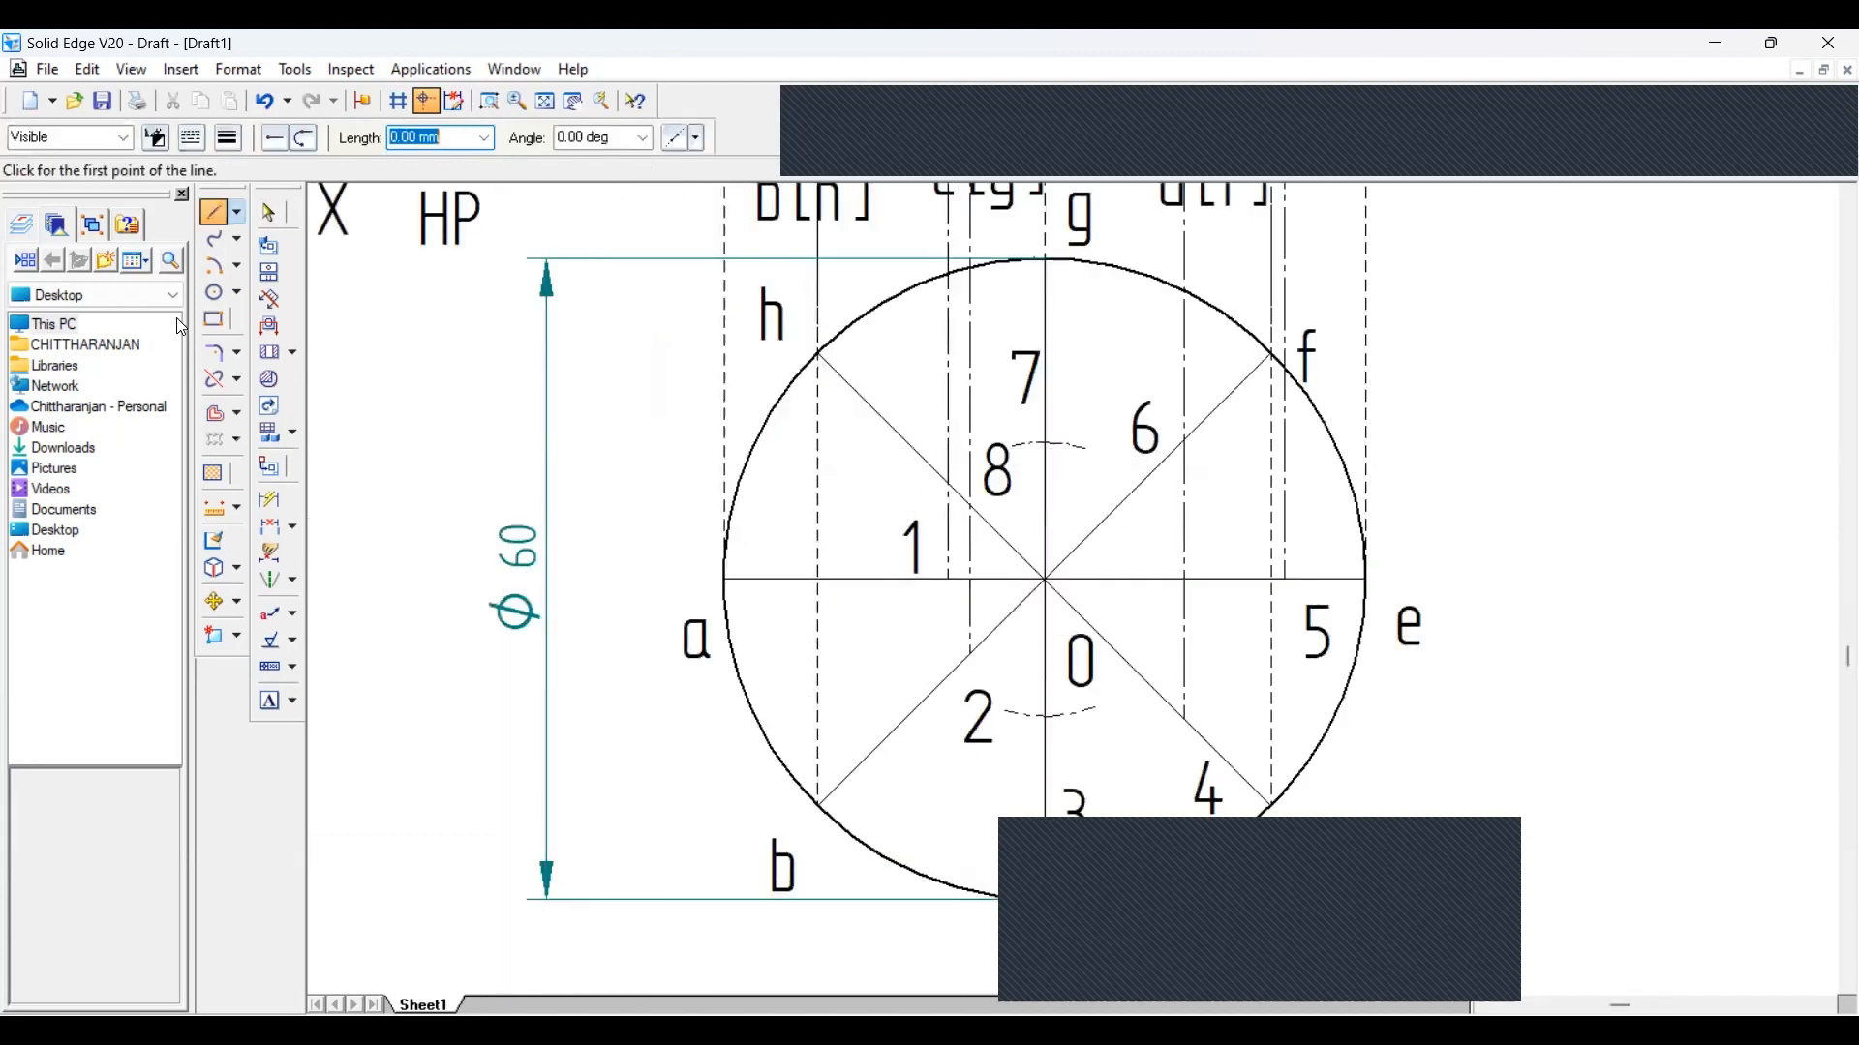
{"action": "left_click", "coordinate": [945, 582]}
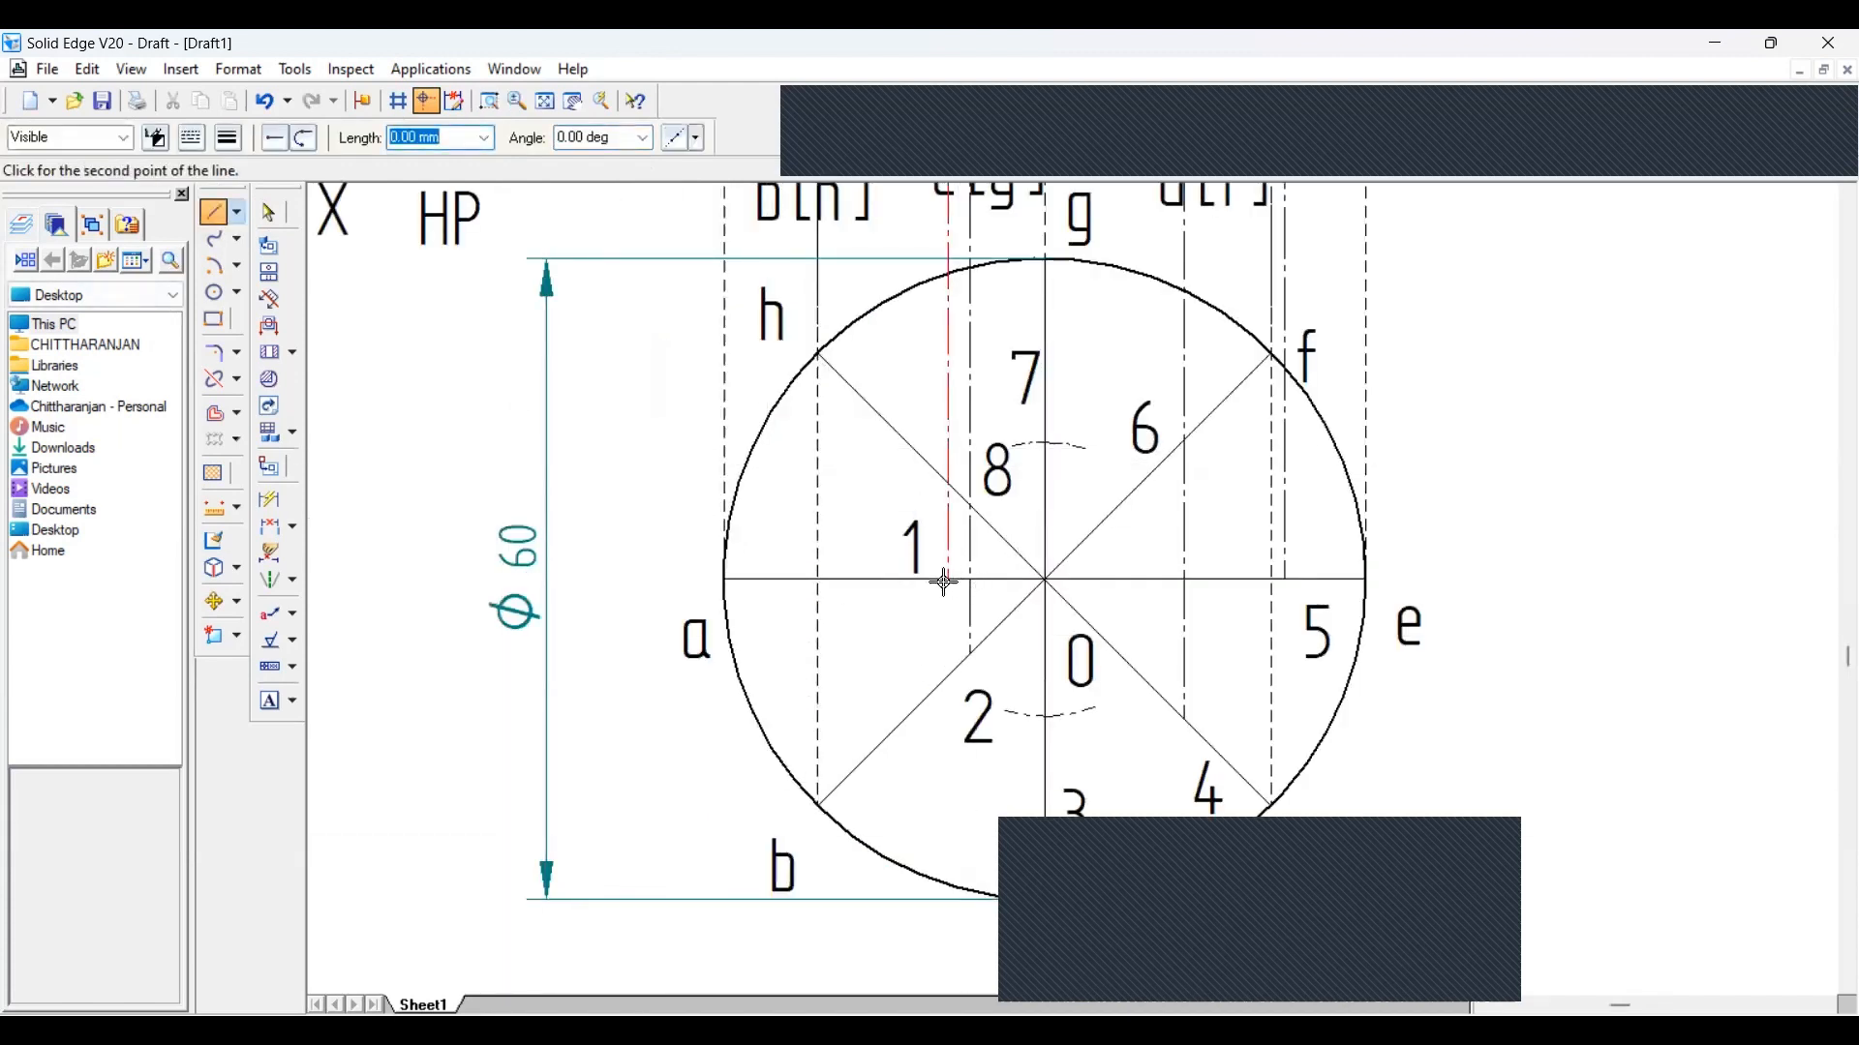
{"action": "left_click", "coordinate": [971, 655]}
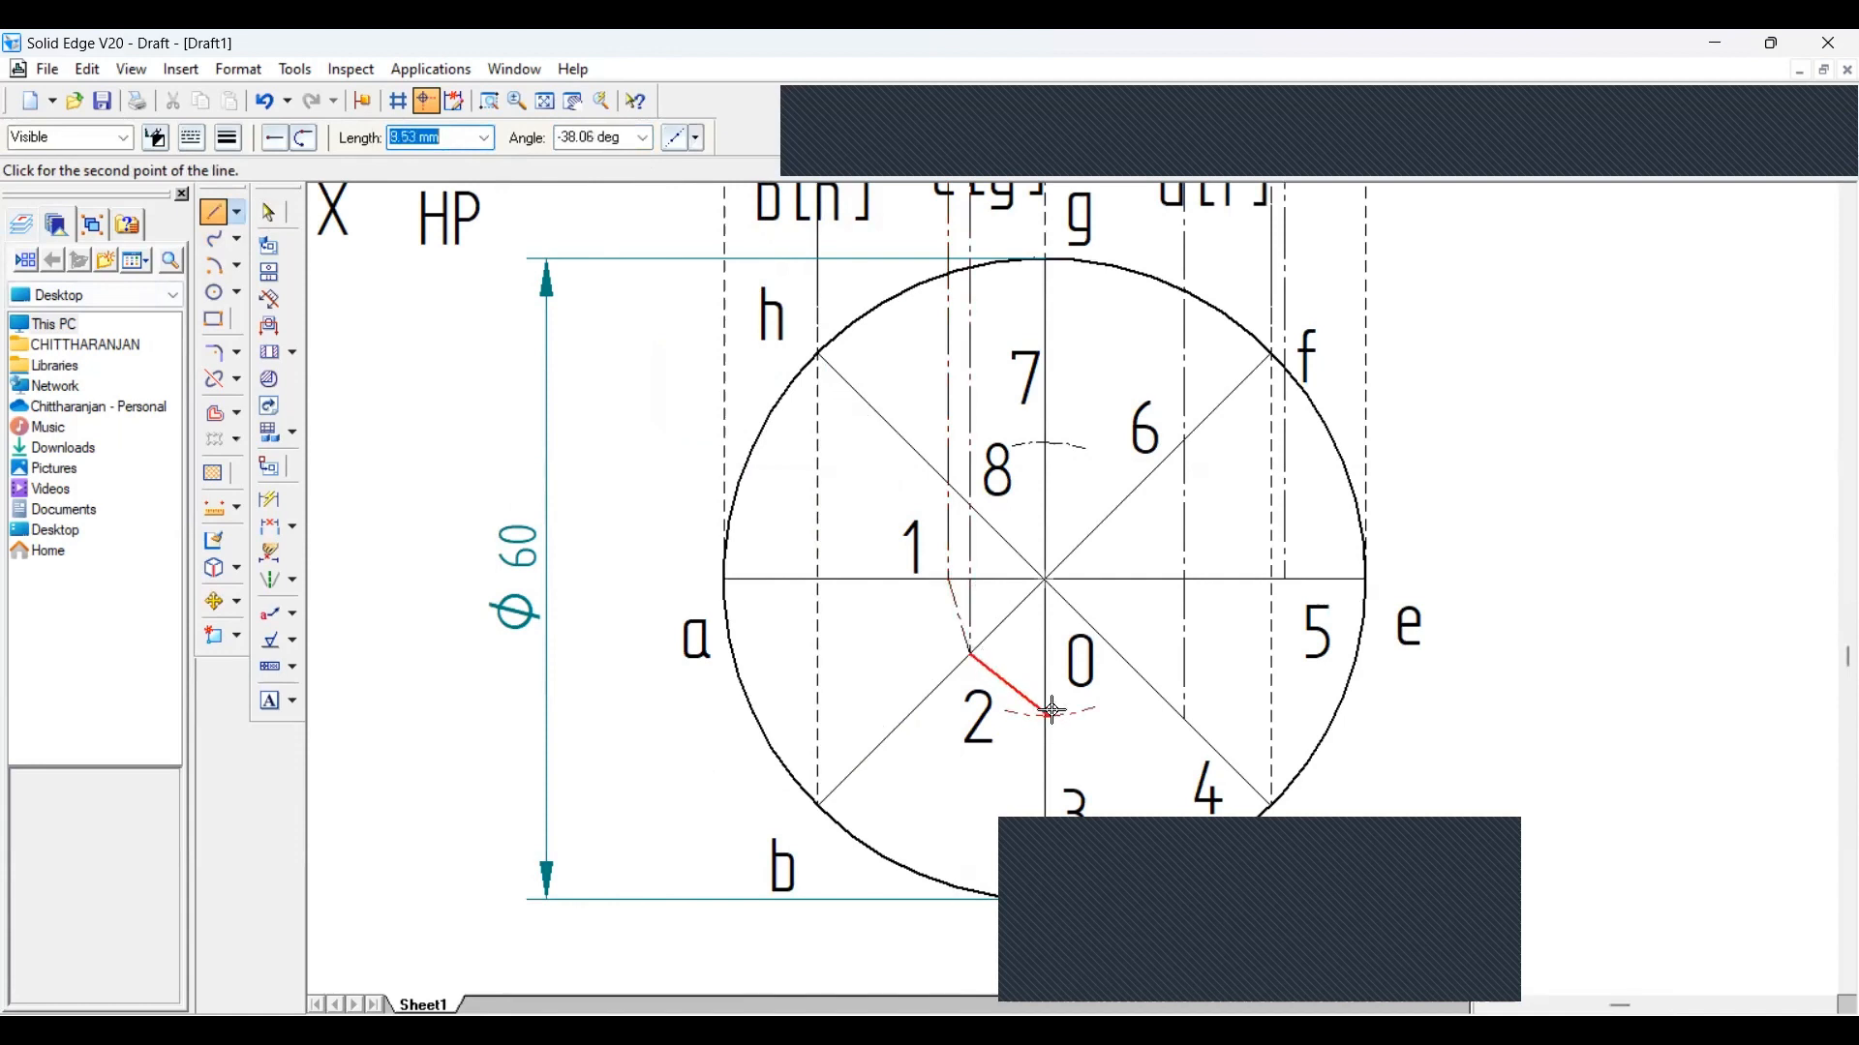
{"action": "left_click", "coordinate": [1046, 718]}
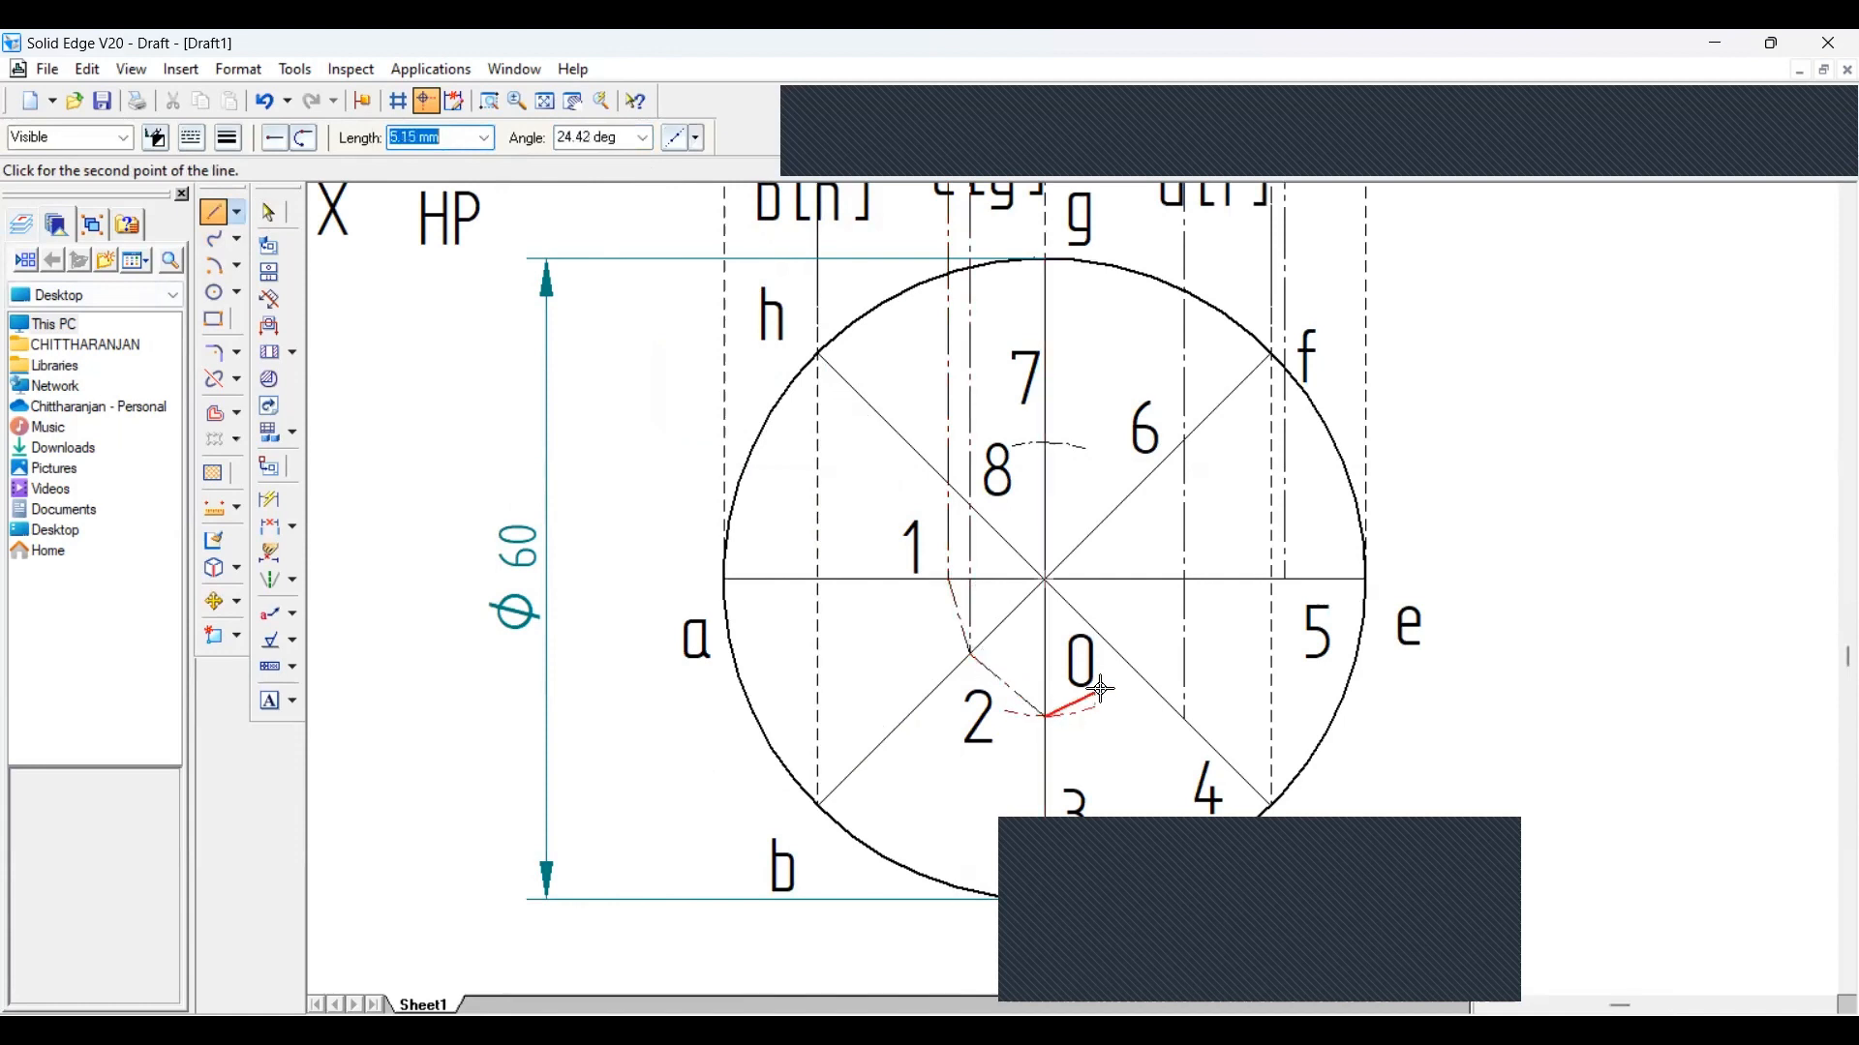
{"action": "left_click", "coordinate": [1185, 717]}
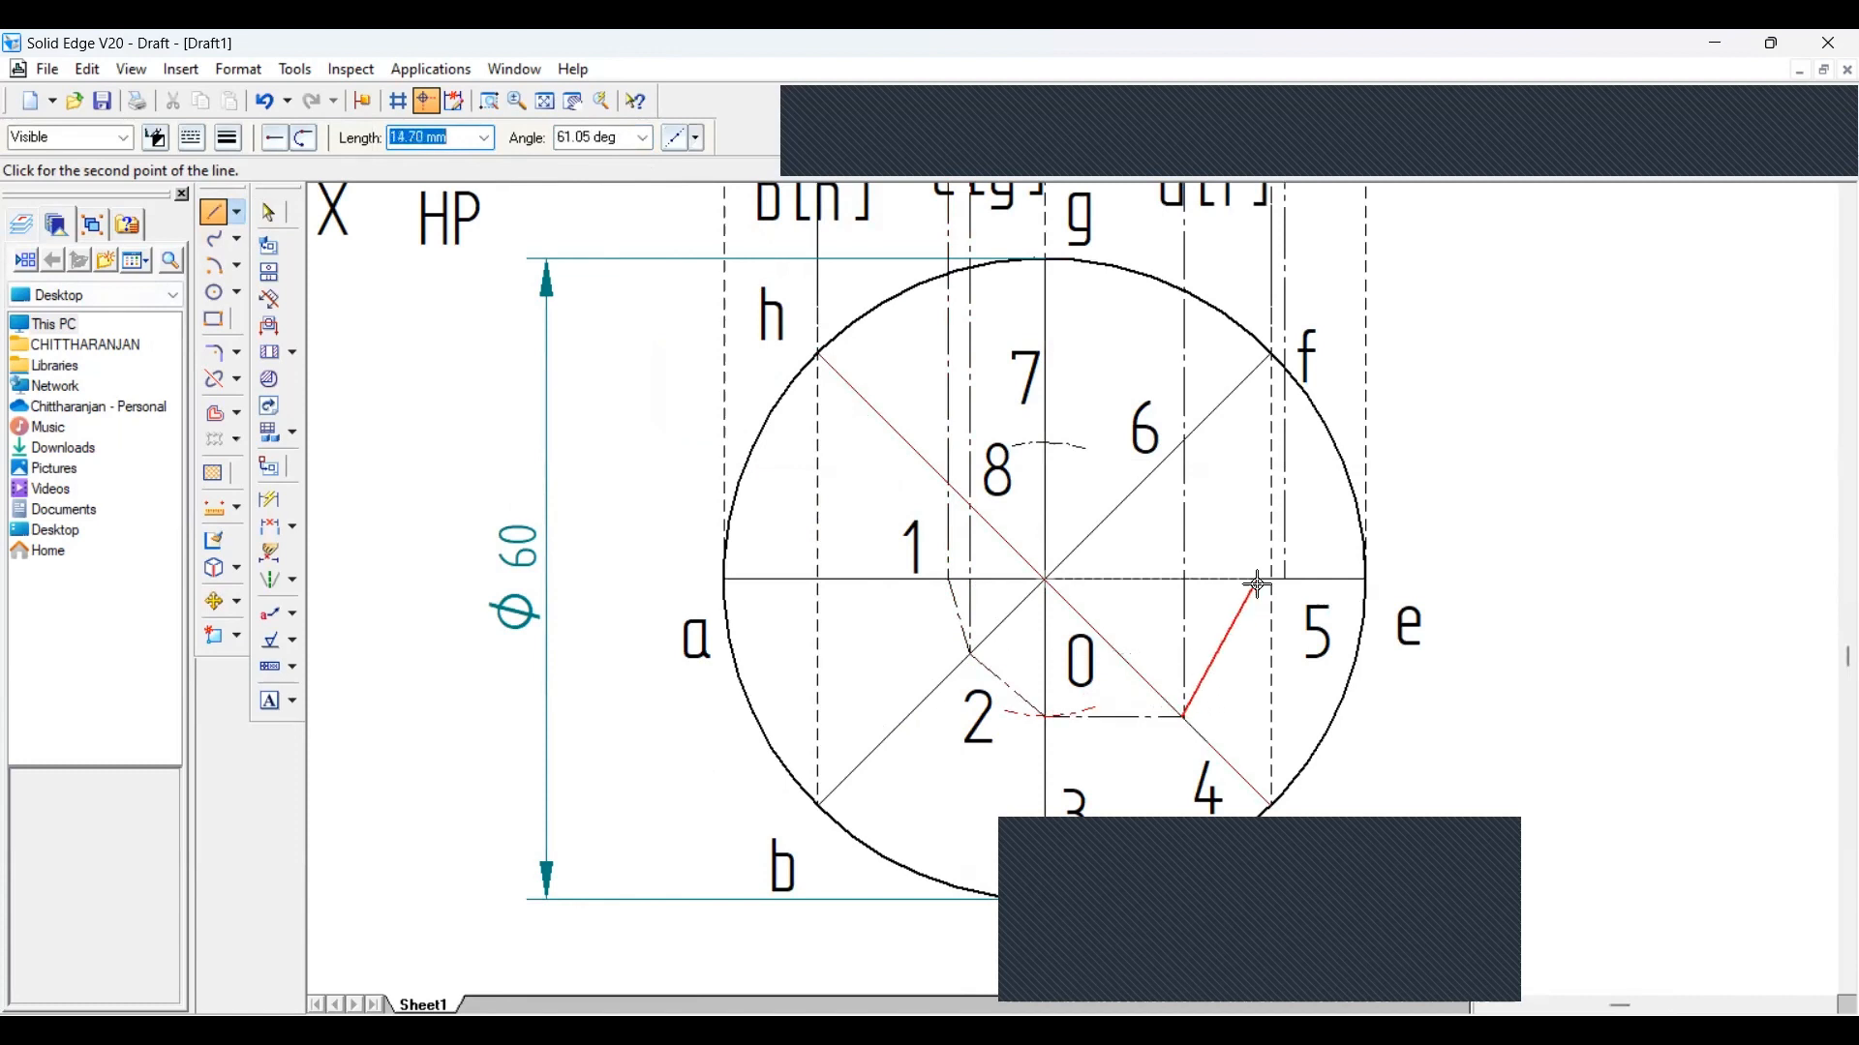
{"action": "left_click", "coordinate": [1287, 580]}
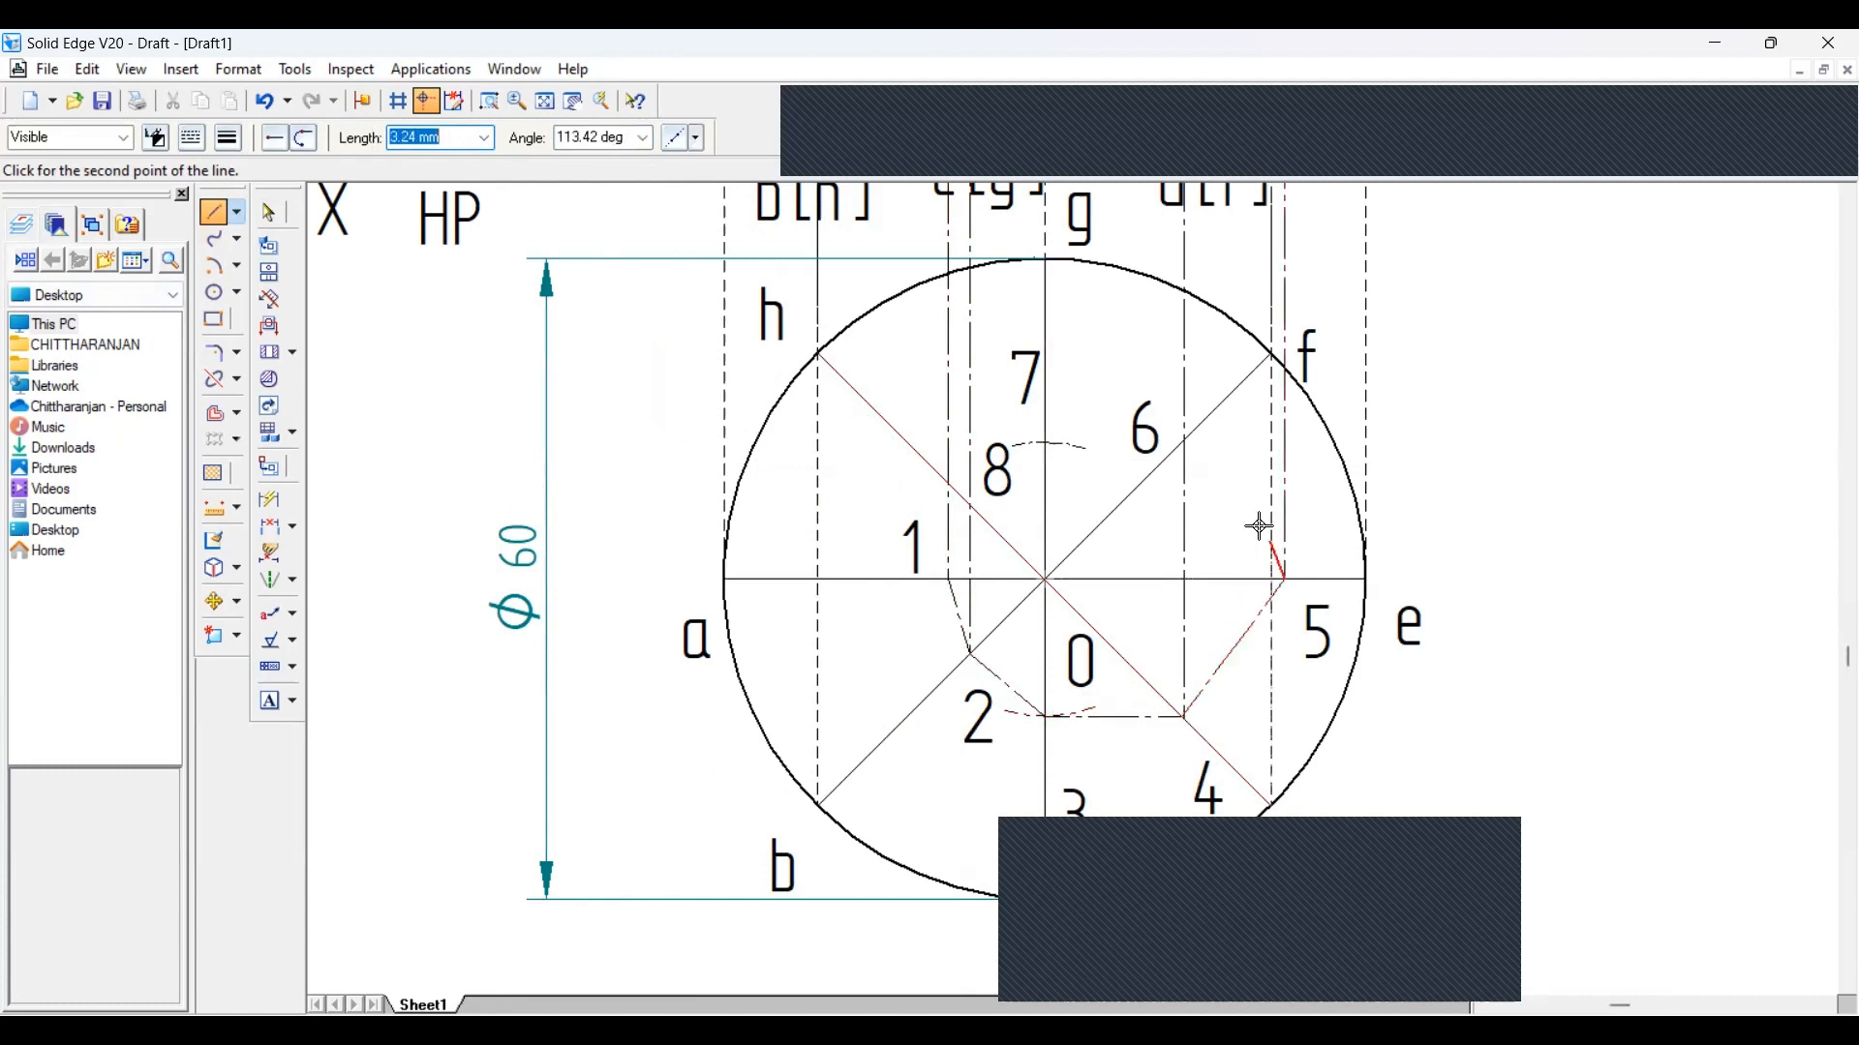
{"action": "left_click", "coordinate": [1185, 441]}
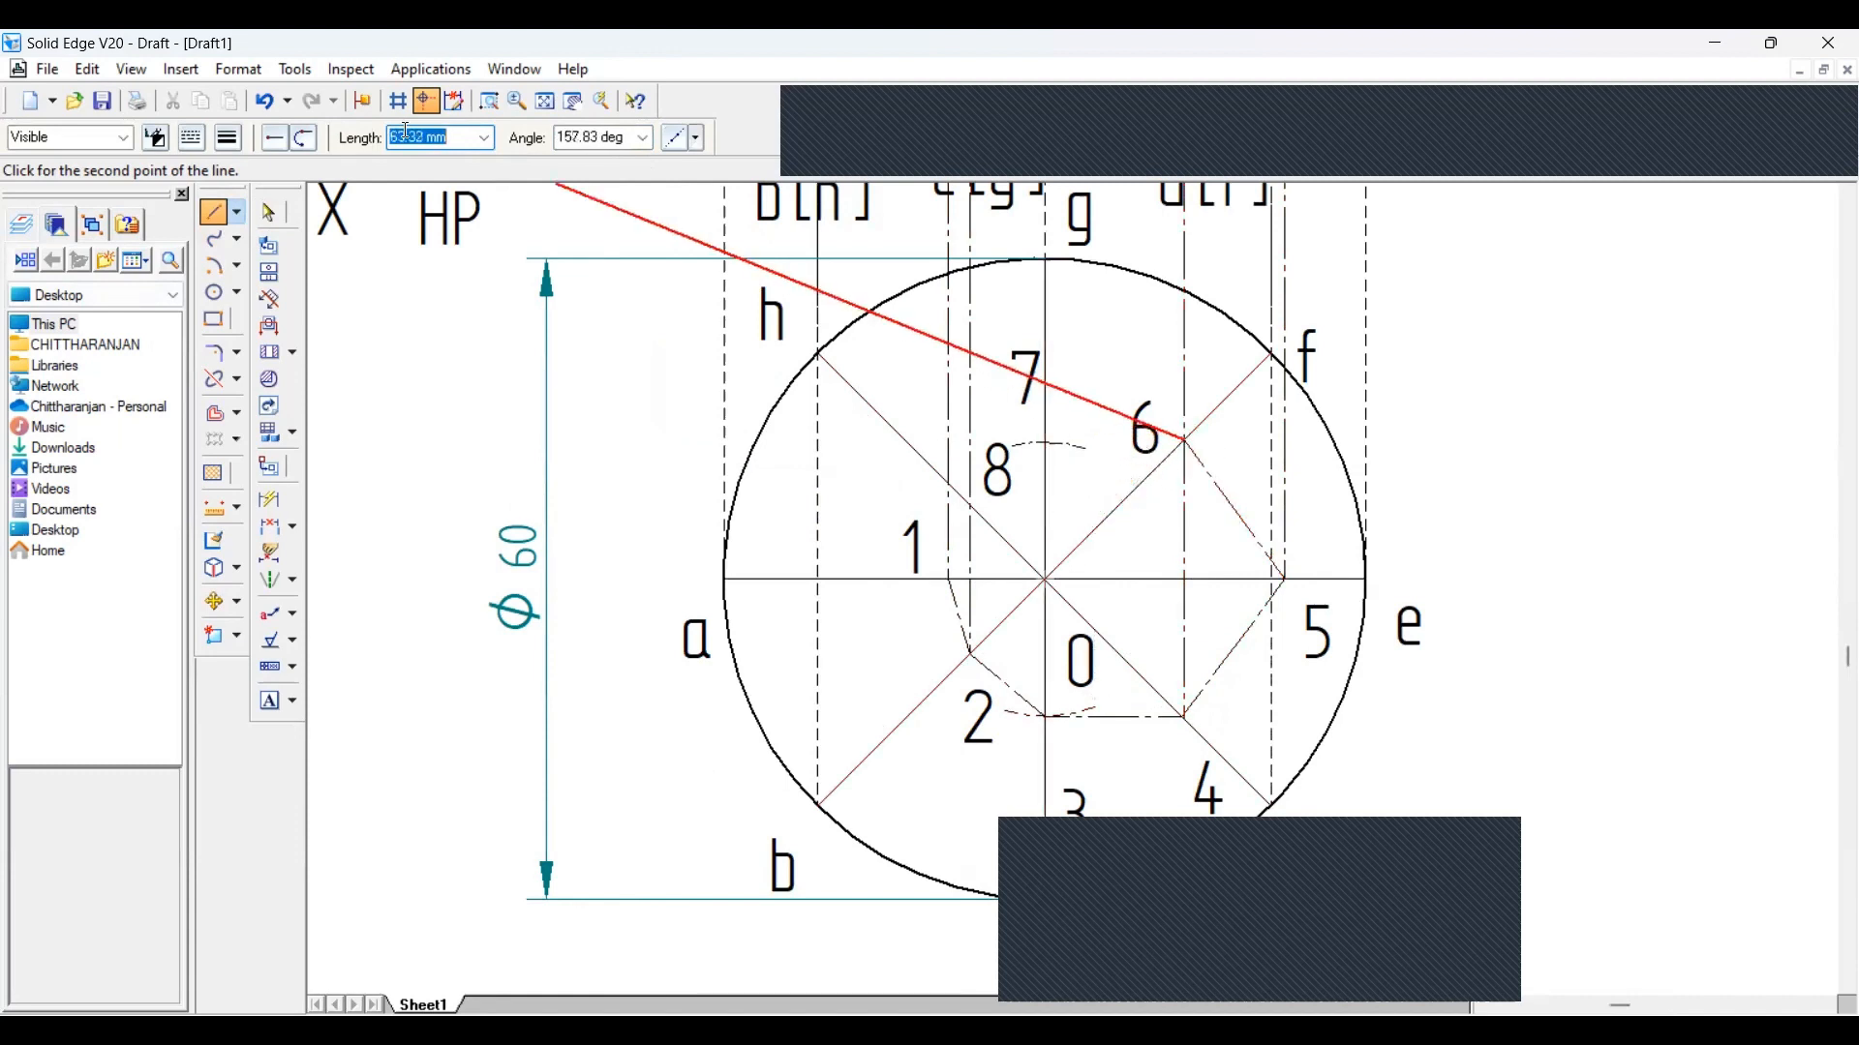
Undo the dash-dot lines joining the section points in the top view
{"action": "left_click", "coordinate": [274, 102]}
{"action": "left_click", "coordinate": [274, 102]}
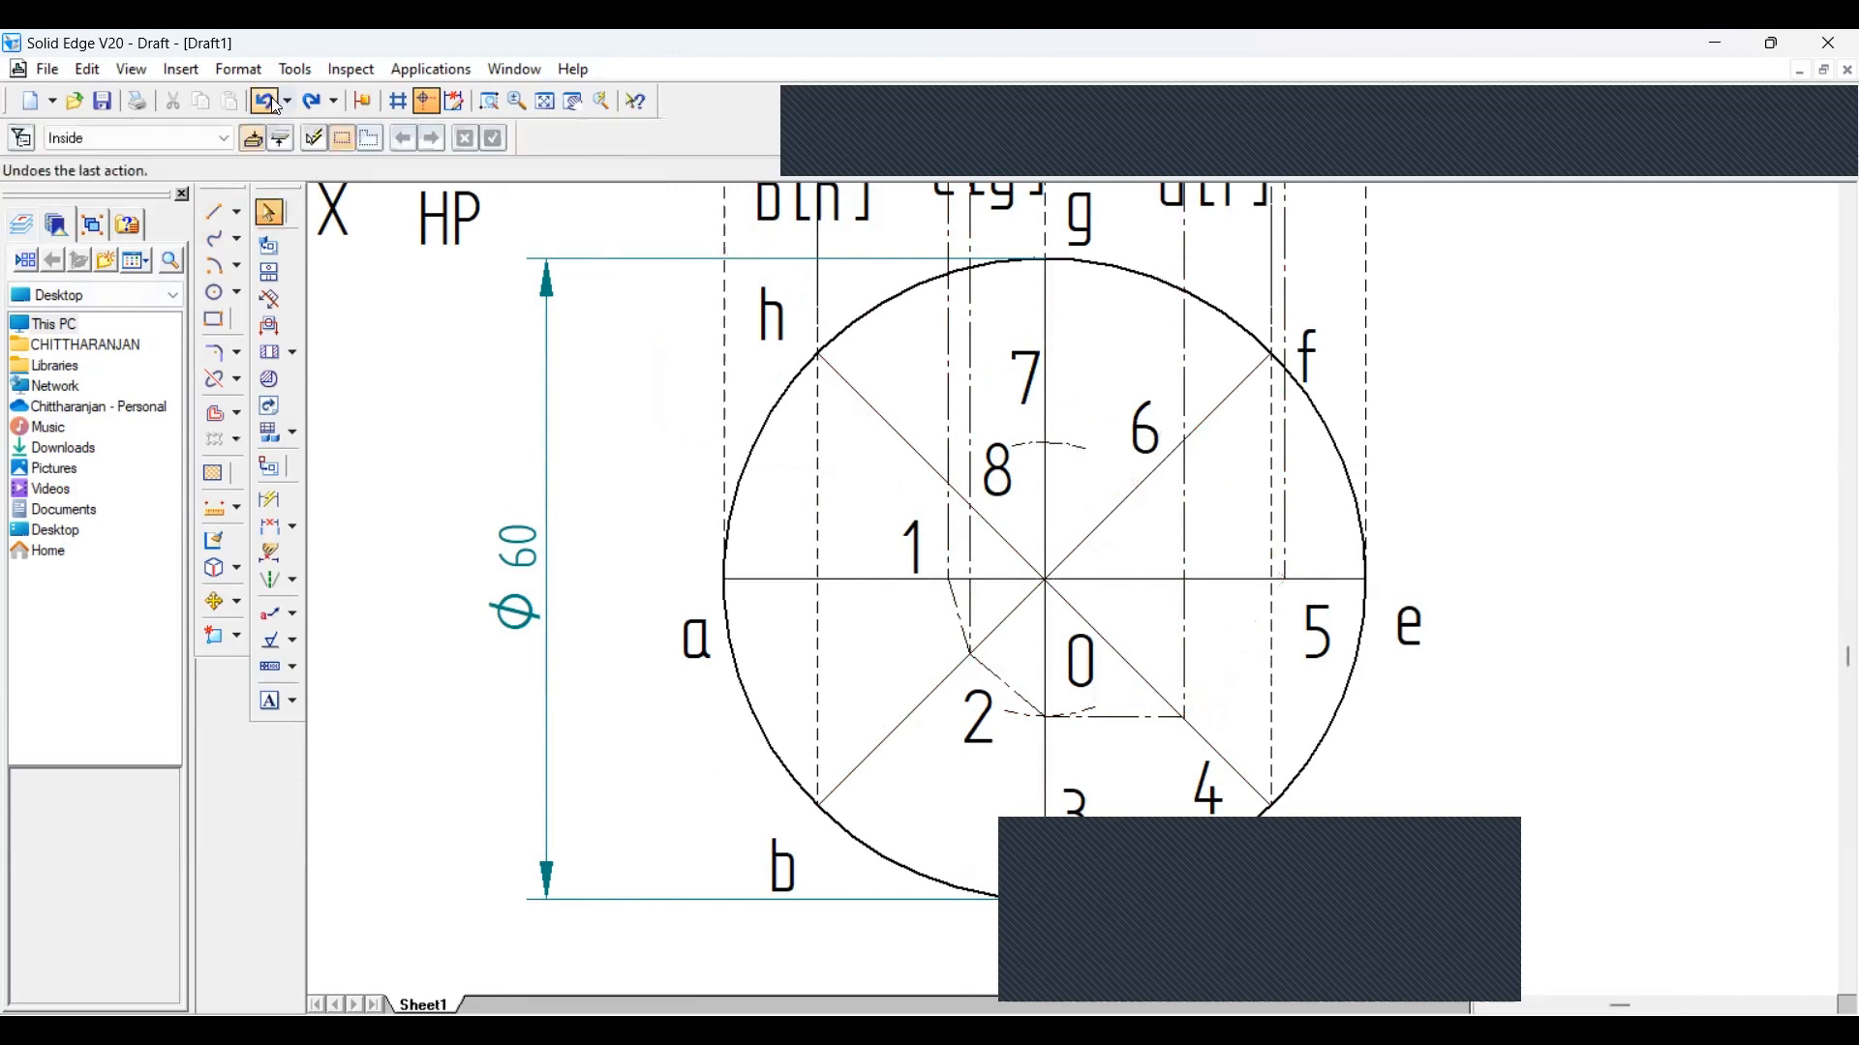
{"action": "left_click", "coordinate": [222, 213]}
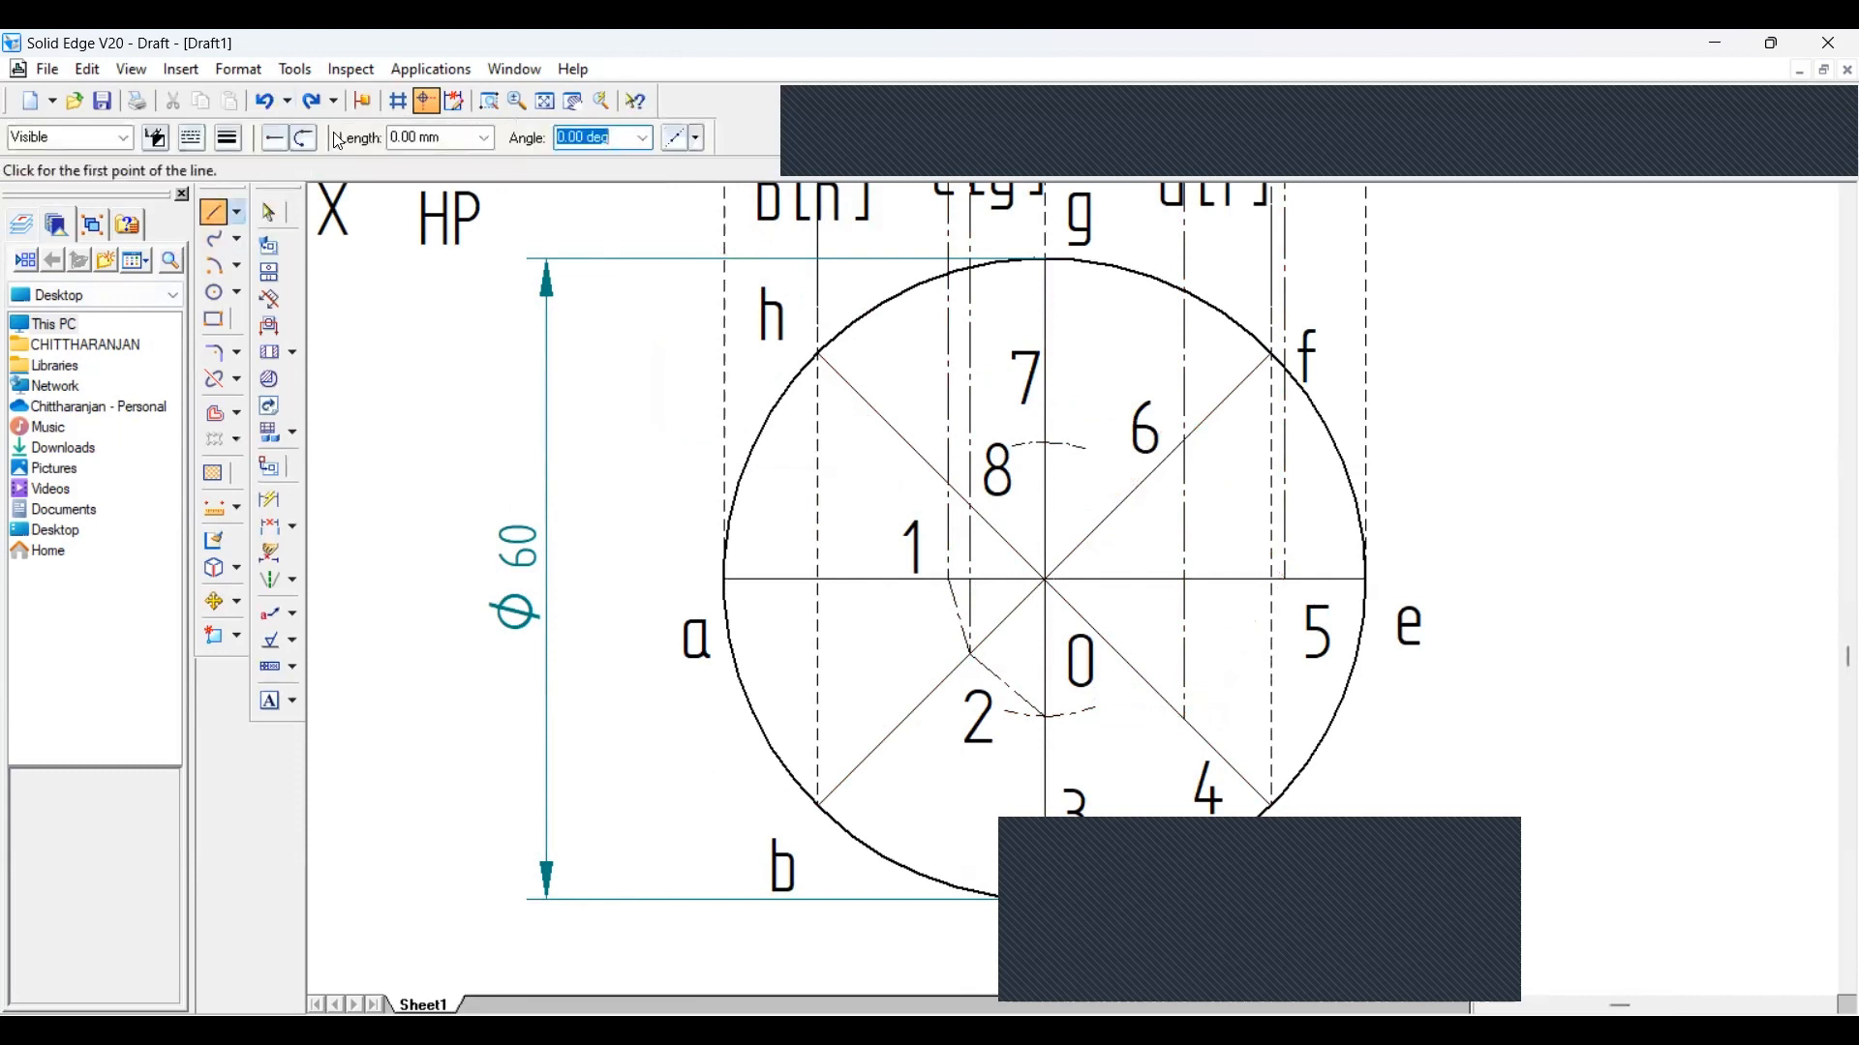
{"action": "left_click", "coordinate": [272, 103]}
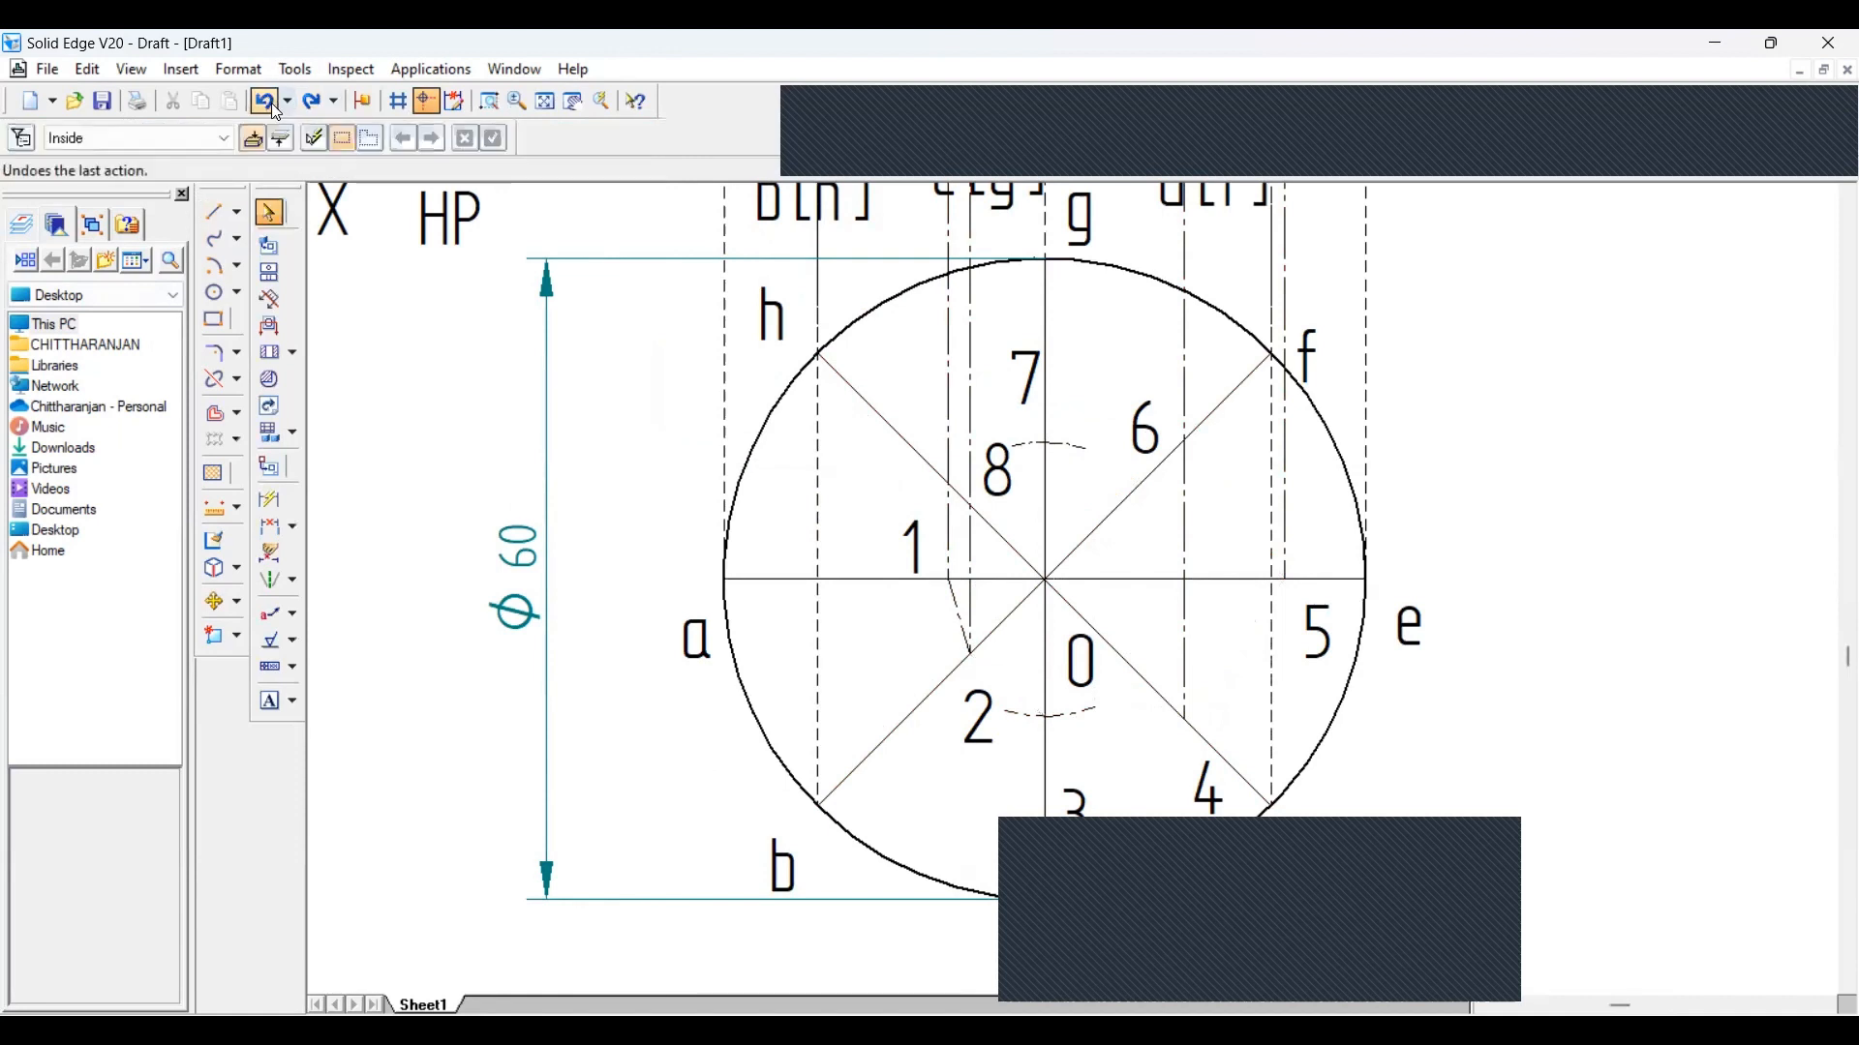
Set the Line tool to a thicker line width and the Continuous line type
{"action": "left_click", "coordinate": [218, 213]}
{"action": "left_click", "coordinate": [227, 138]}
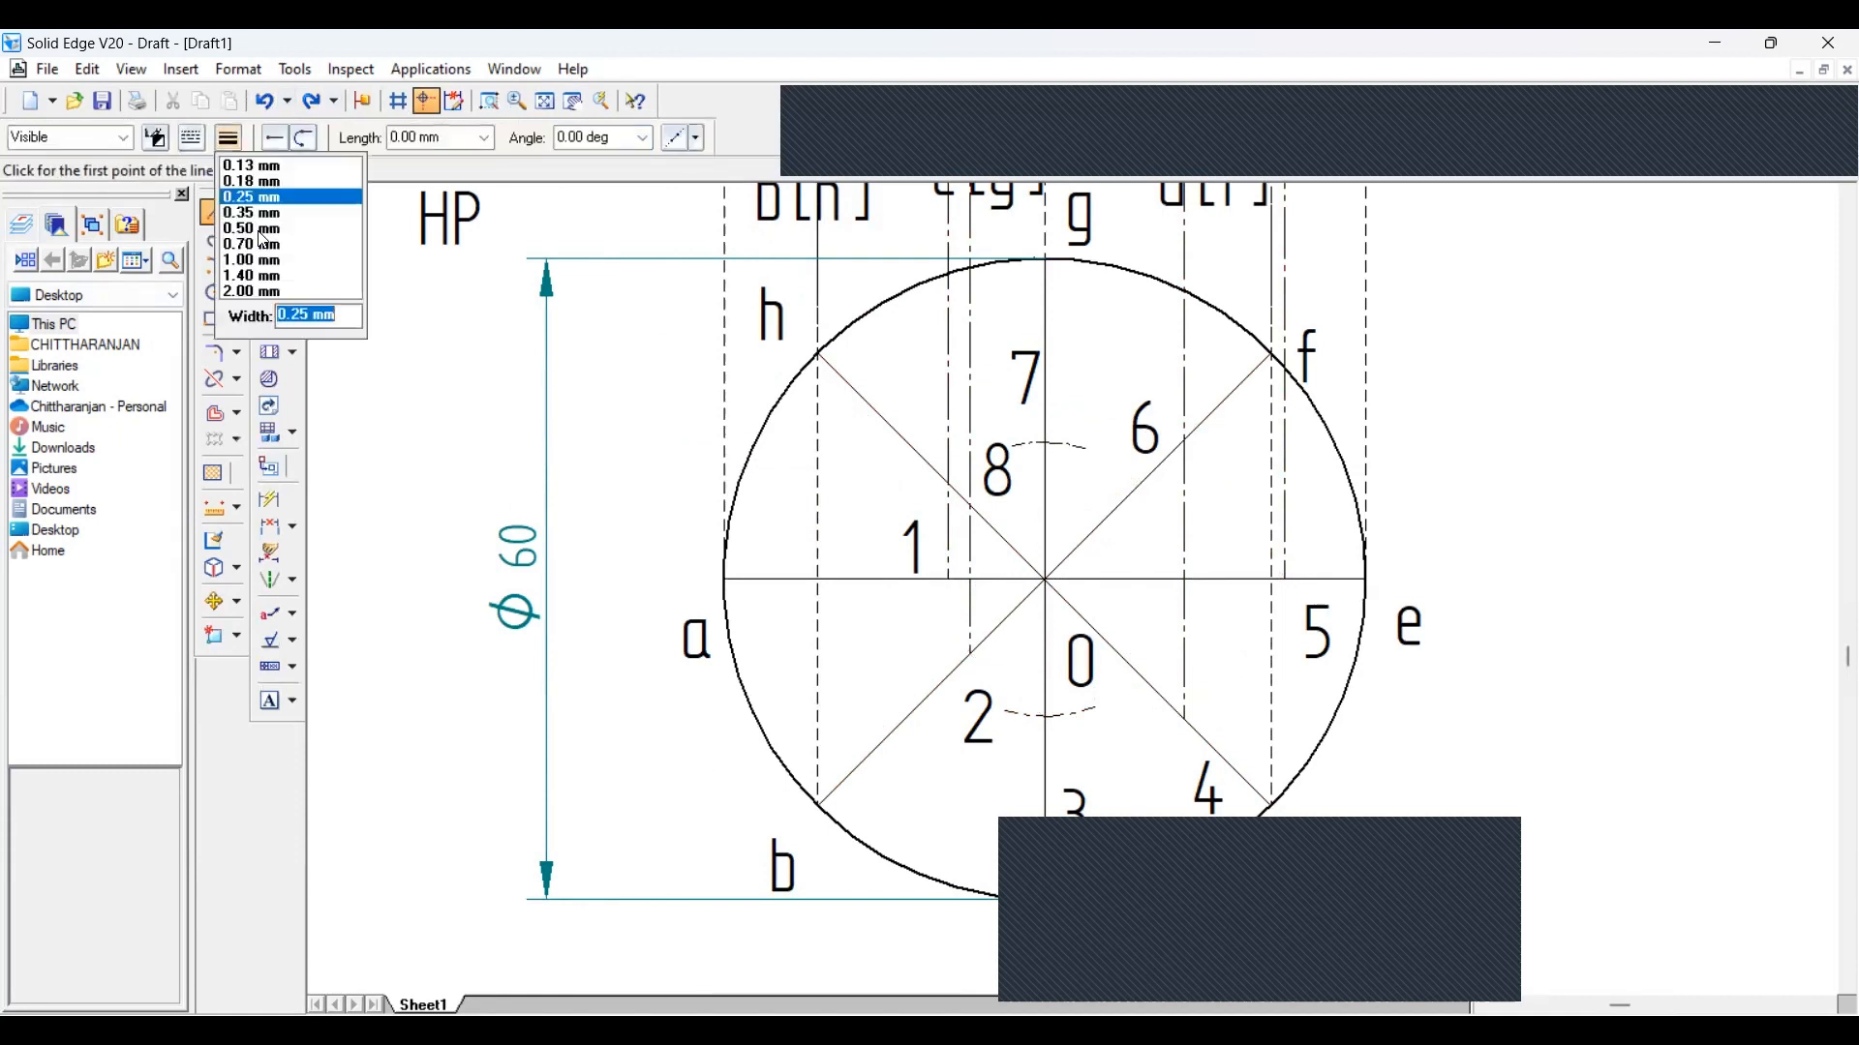
{"action": "left_click", "coordinate": [242, 224]}
{"action": "left_click", "coordinate": [192, 138]}
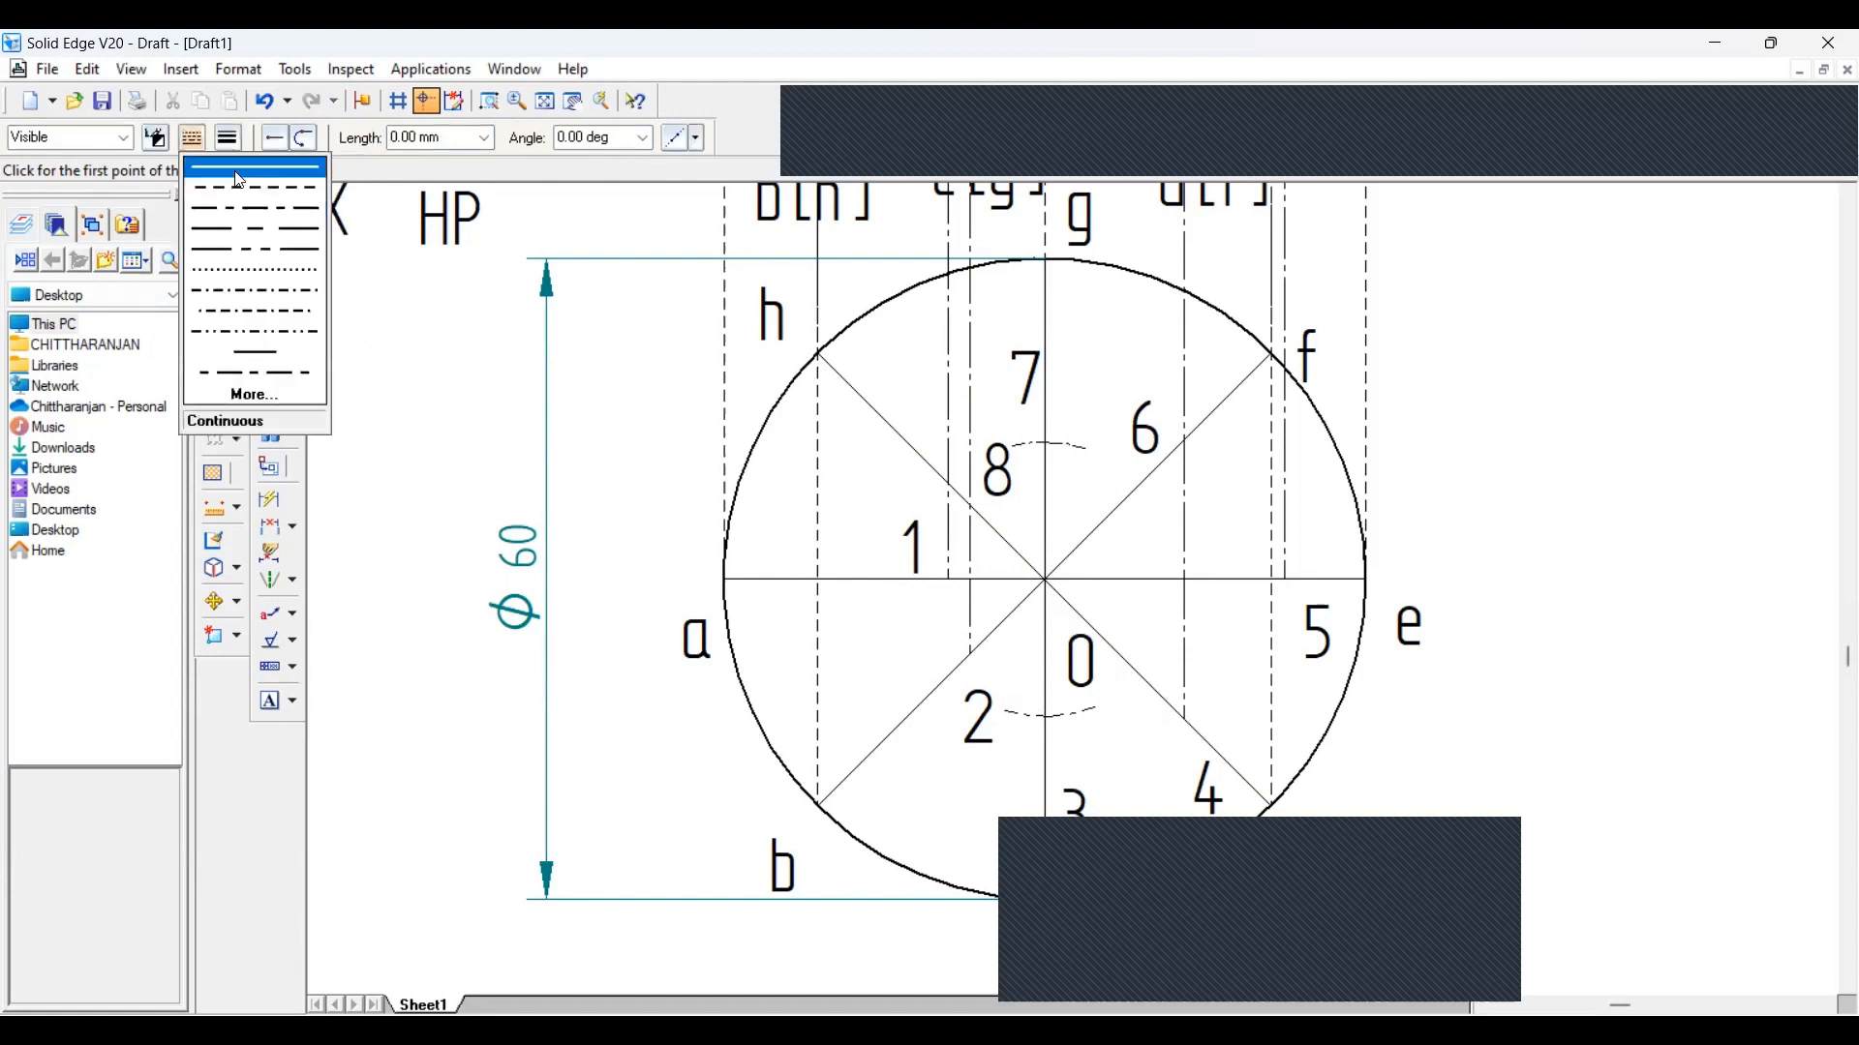
{"action": "left_click", "coordinate": [242, 180]}
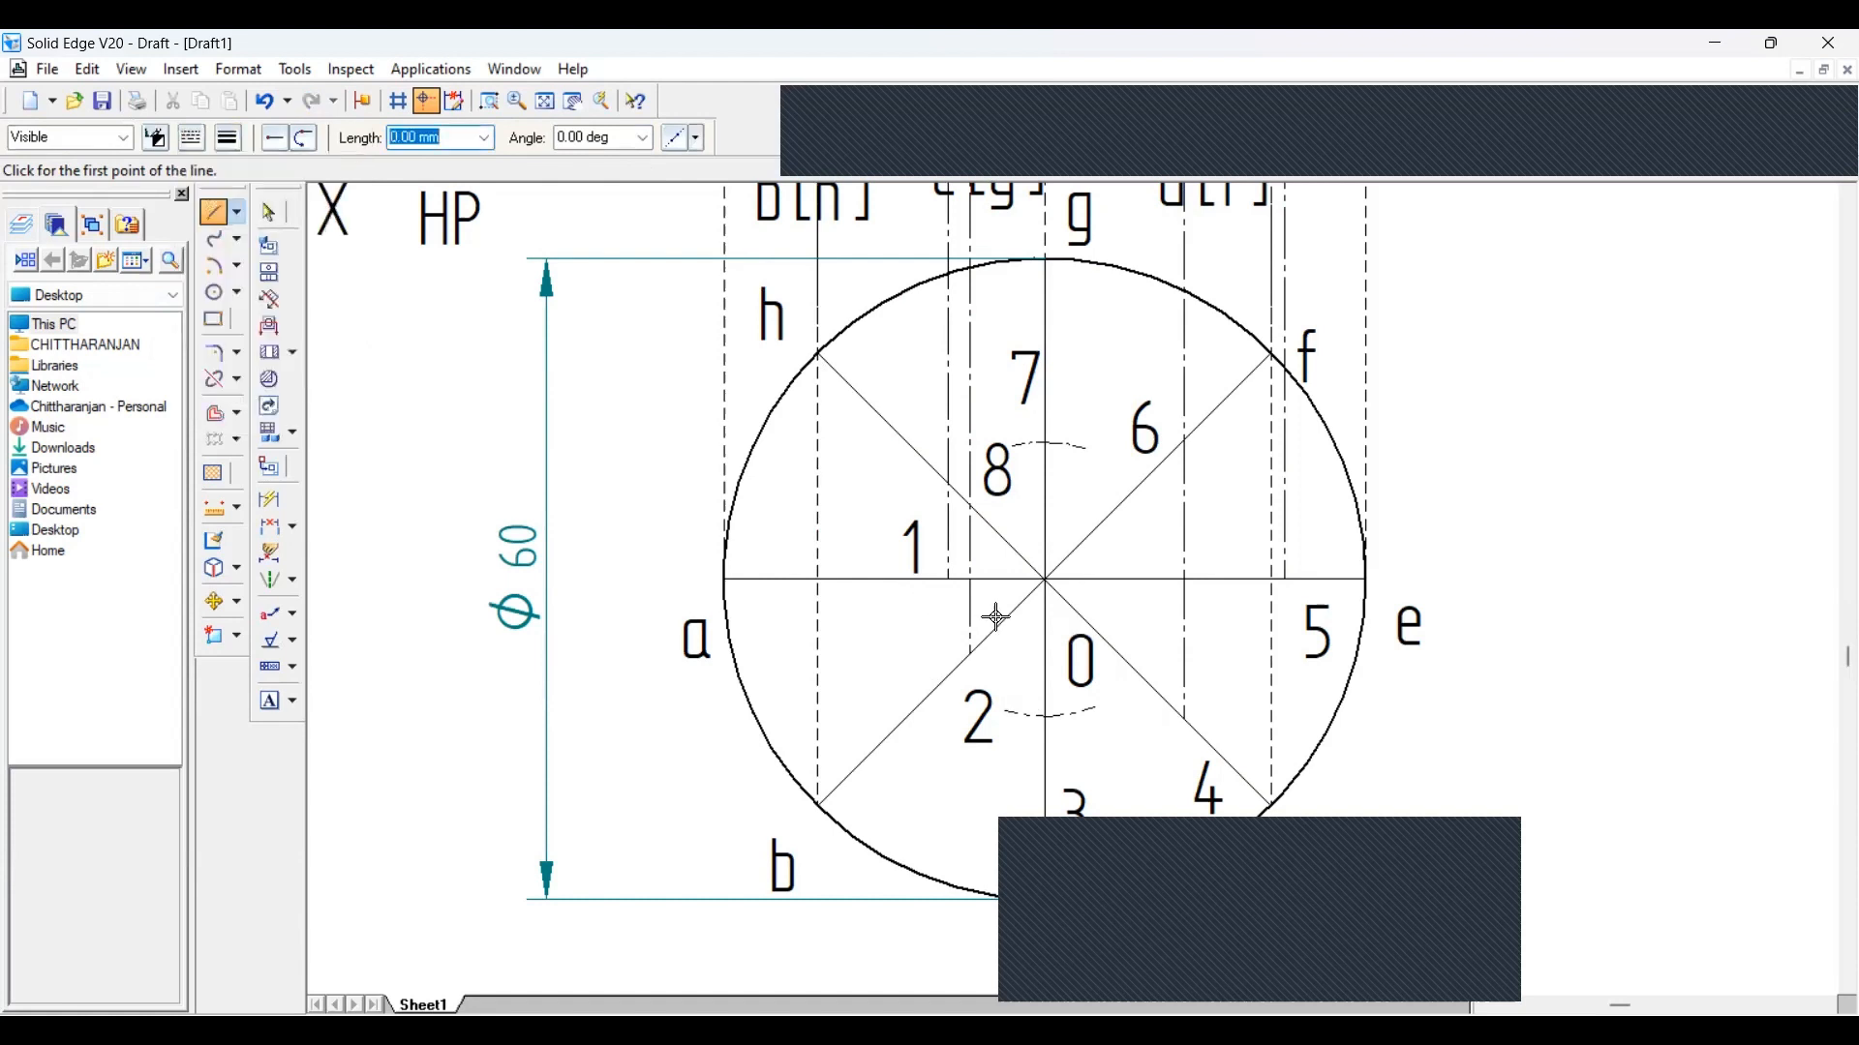
Join section points 1 to 8 in order in the top view with connected straight lines, closing the outline back at point 1
{"action": "left_click", "coordinate": [948, 581]}
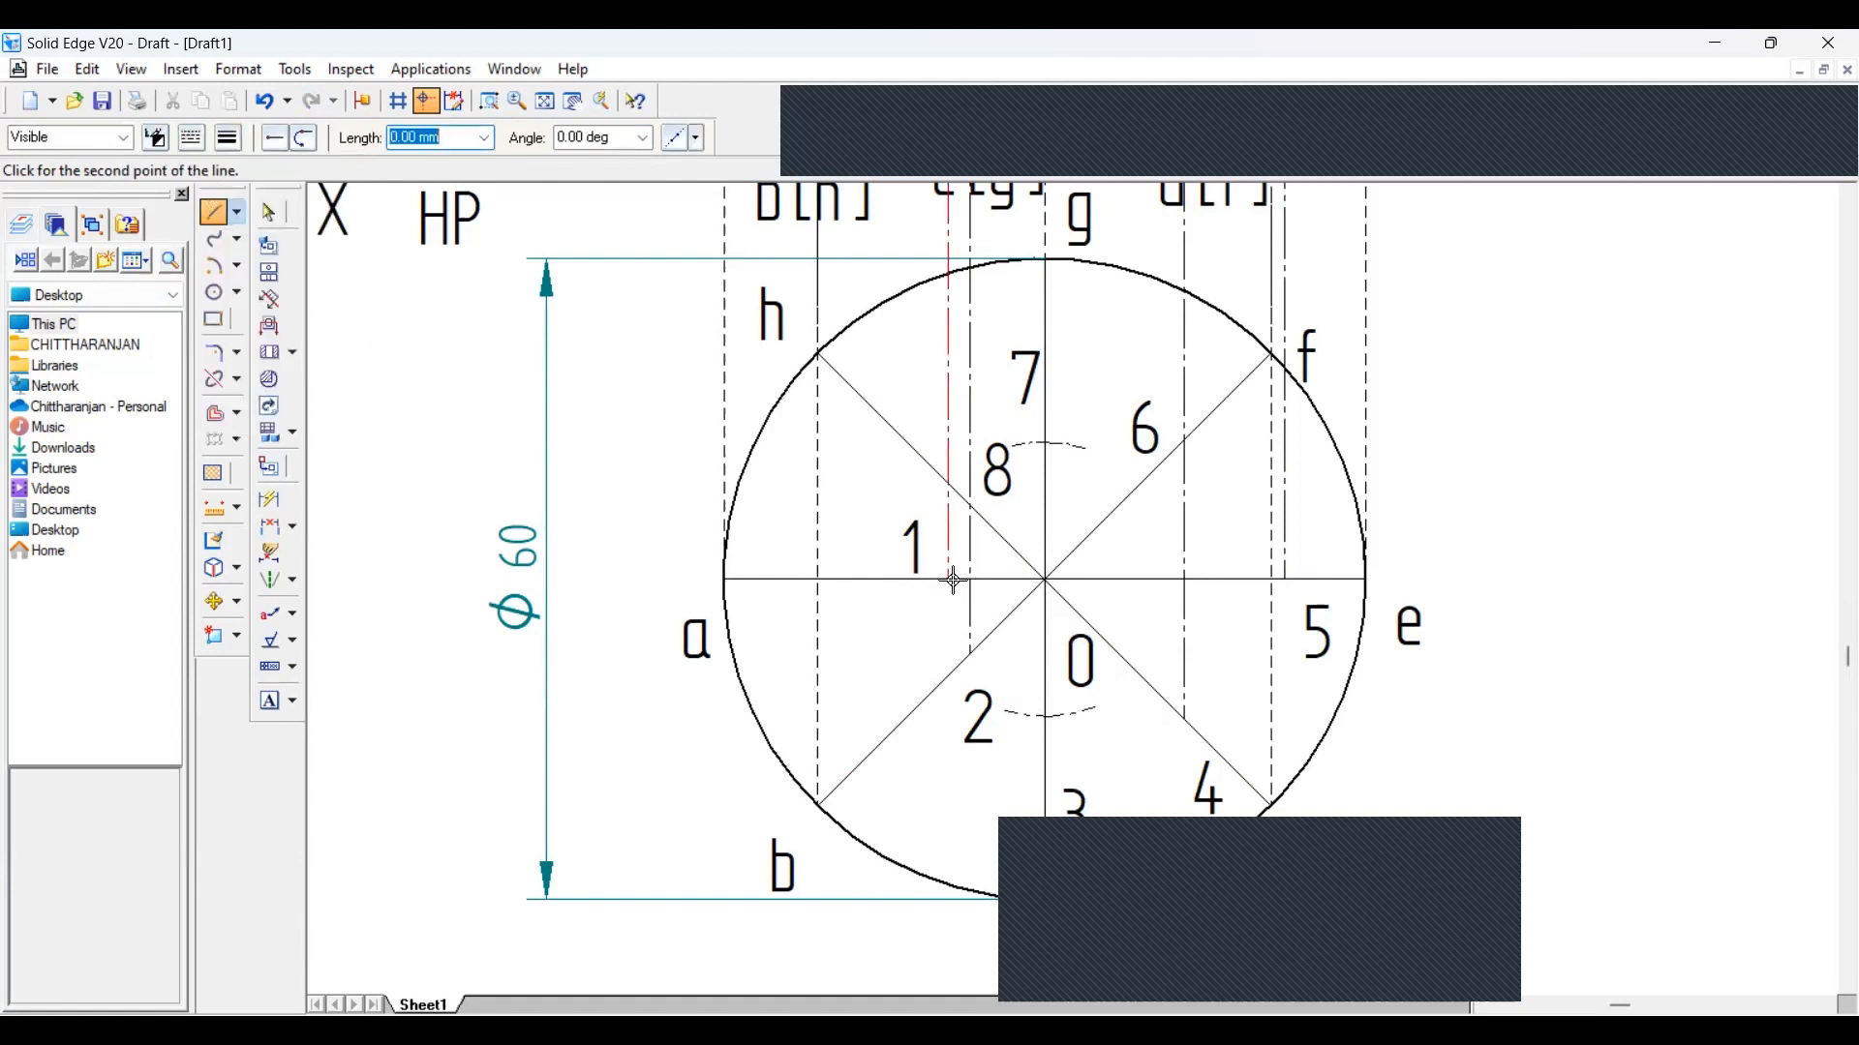
{"action": "left_click", "coordinate": [970, 656]}
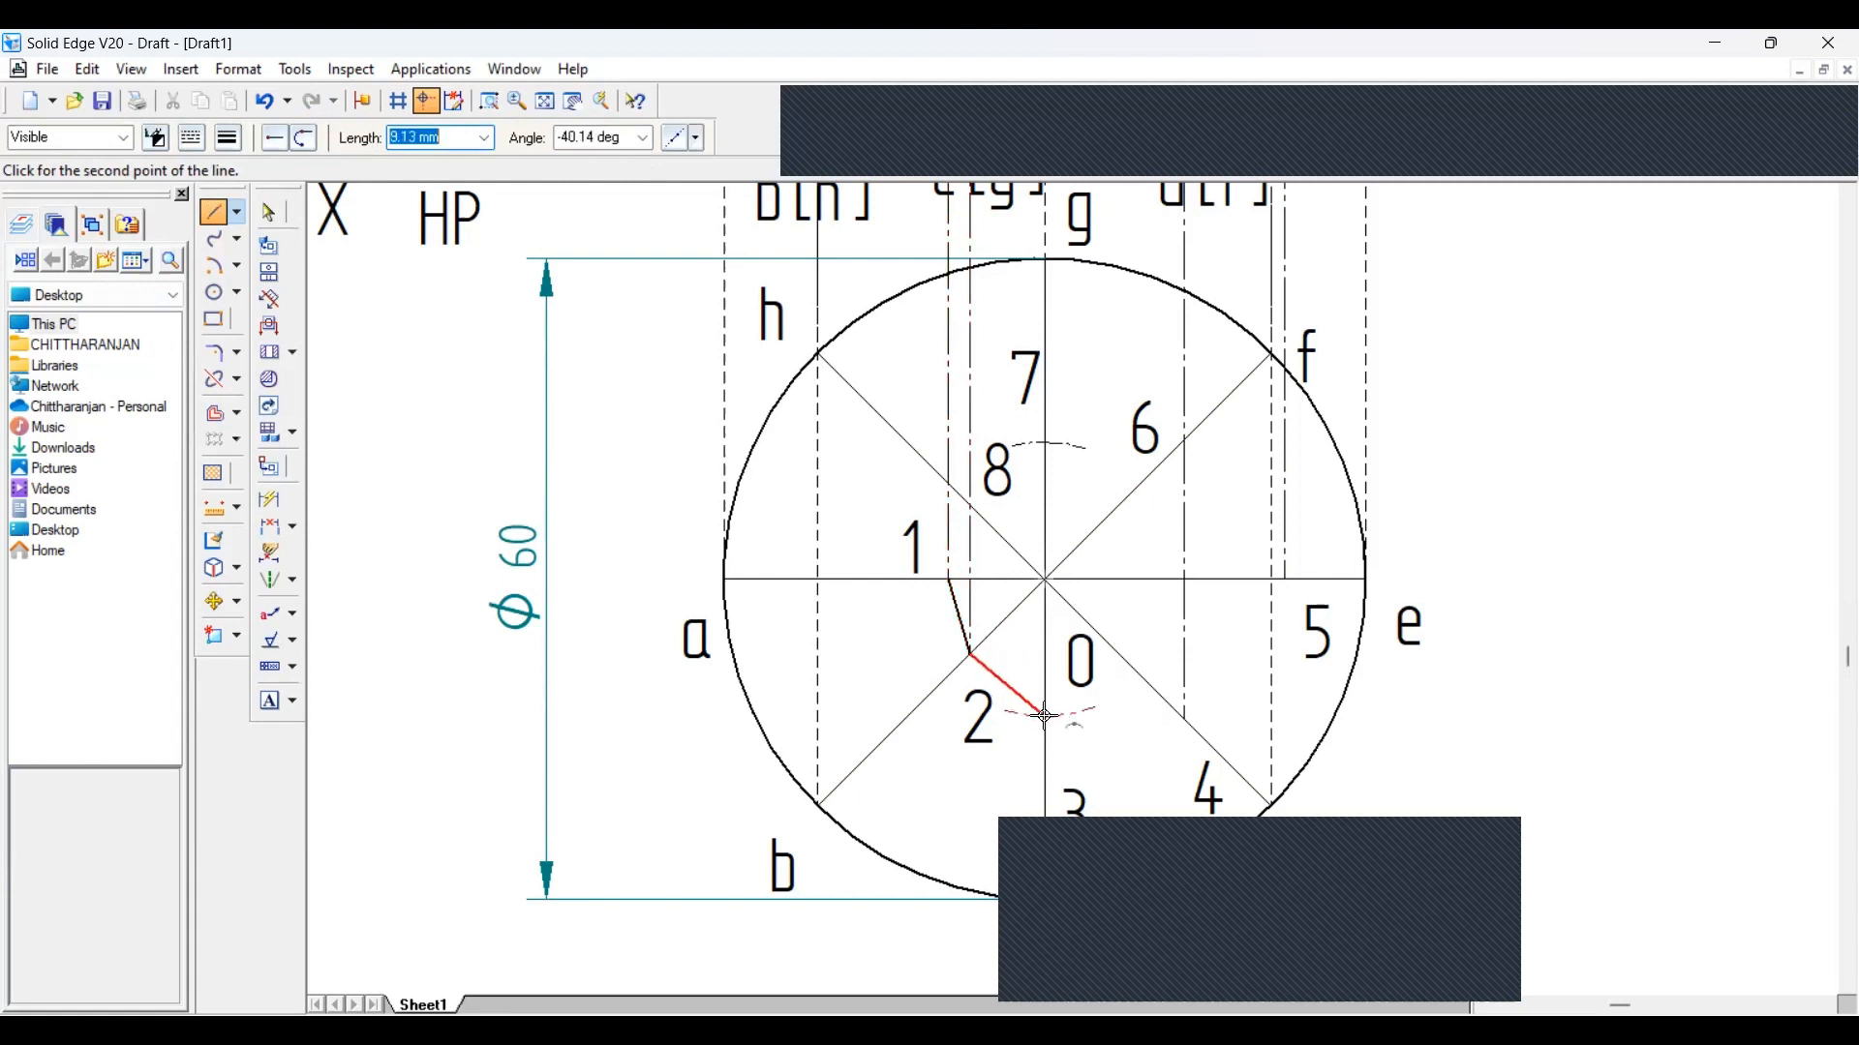
{"action": "left_click", "coordinate": [1045, 716]}
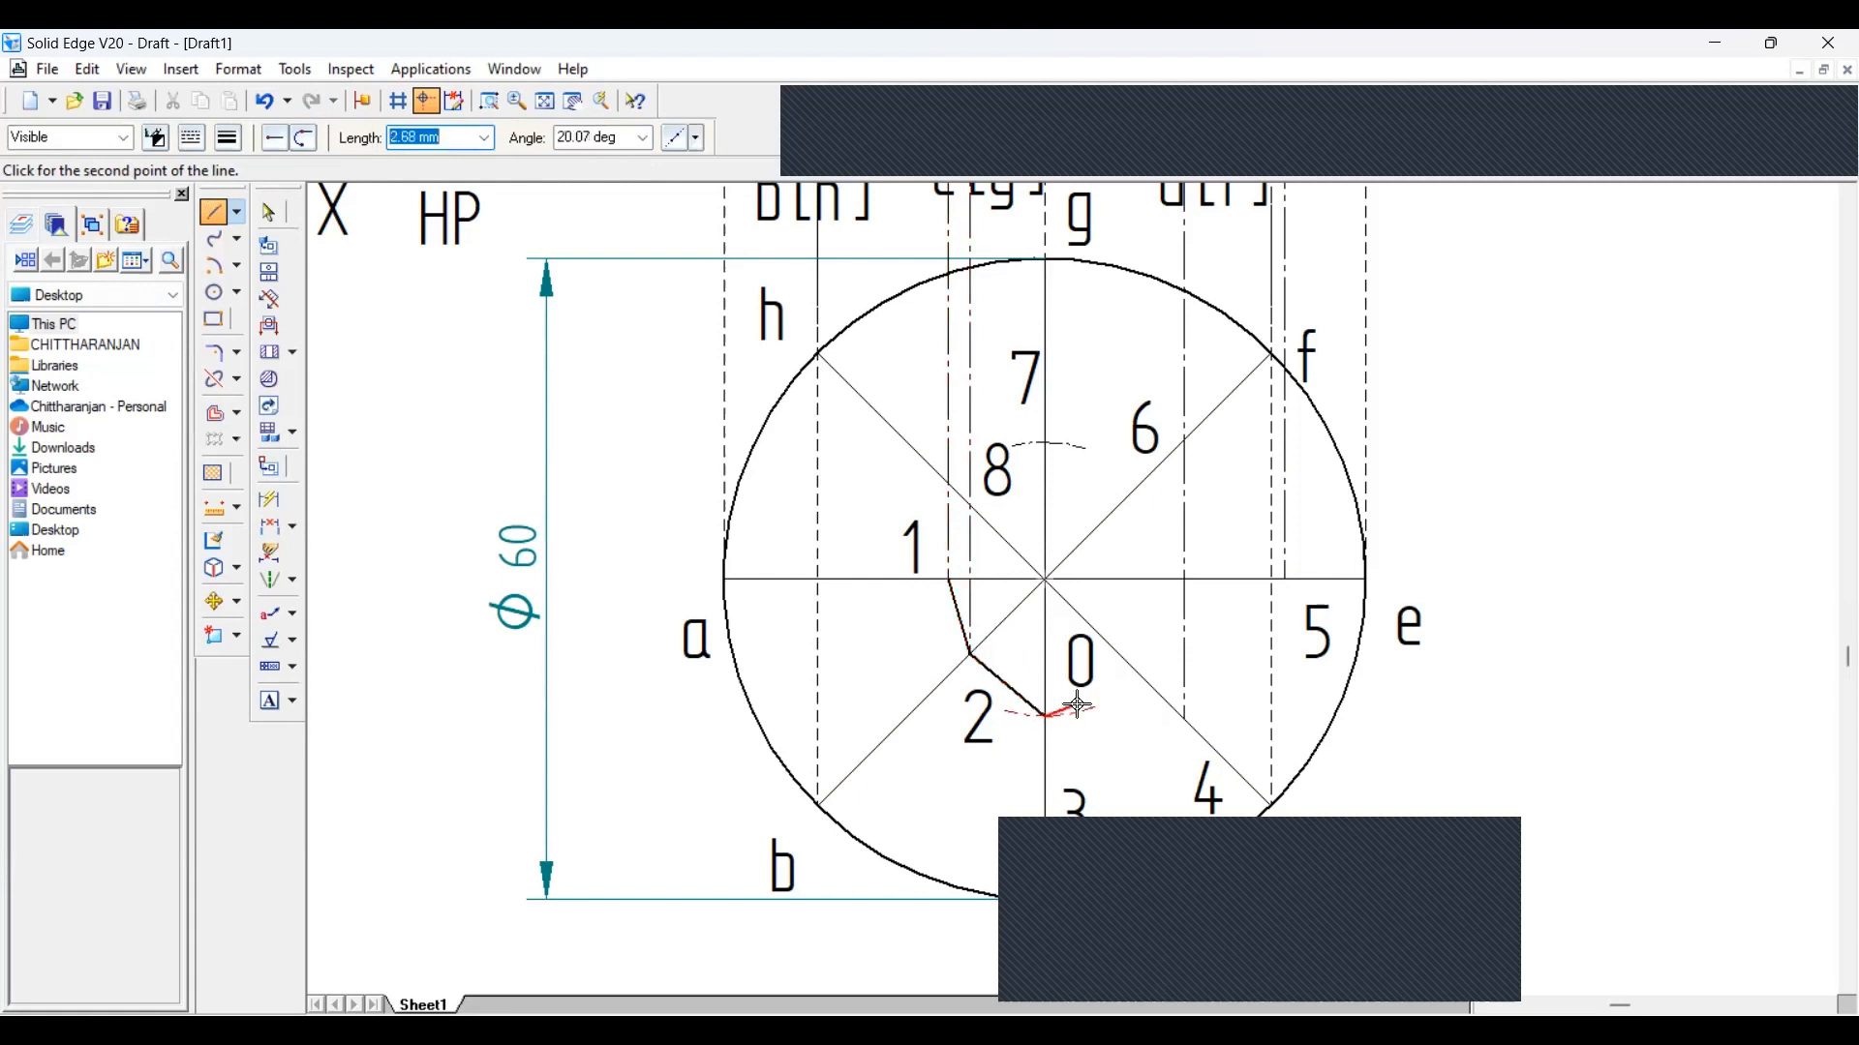
{"action": "left_click", "coordinate": [1185, 718]}
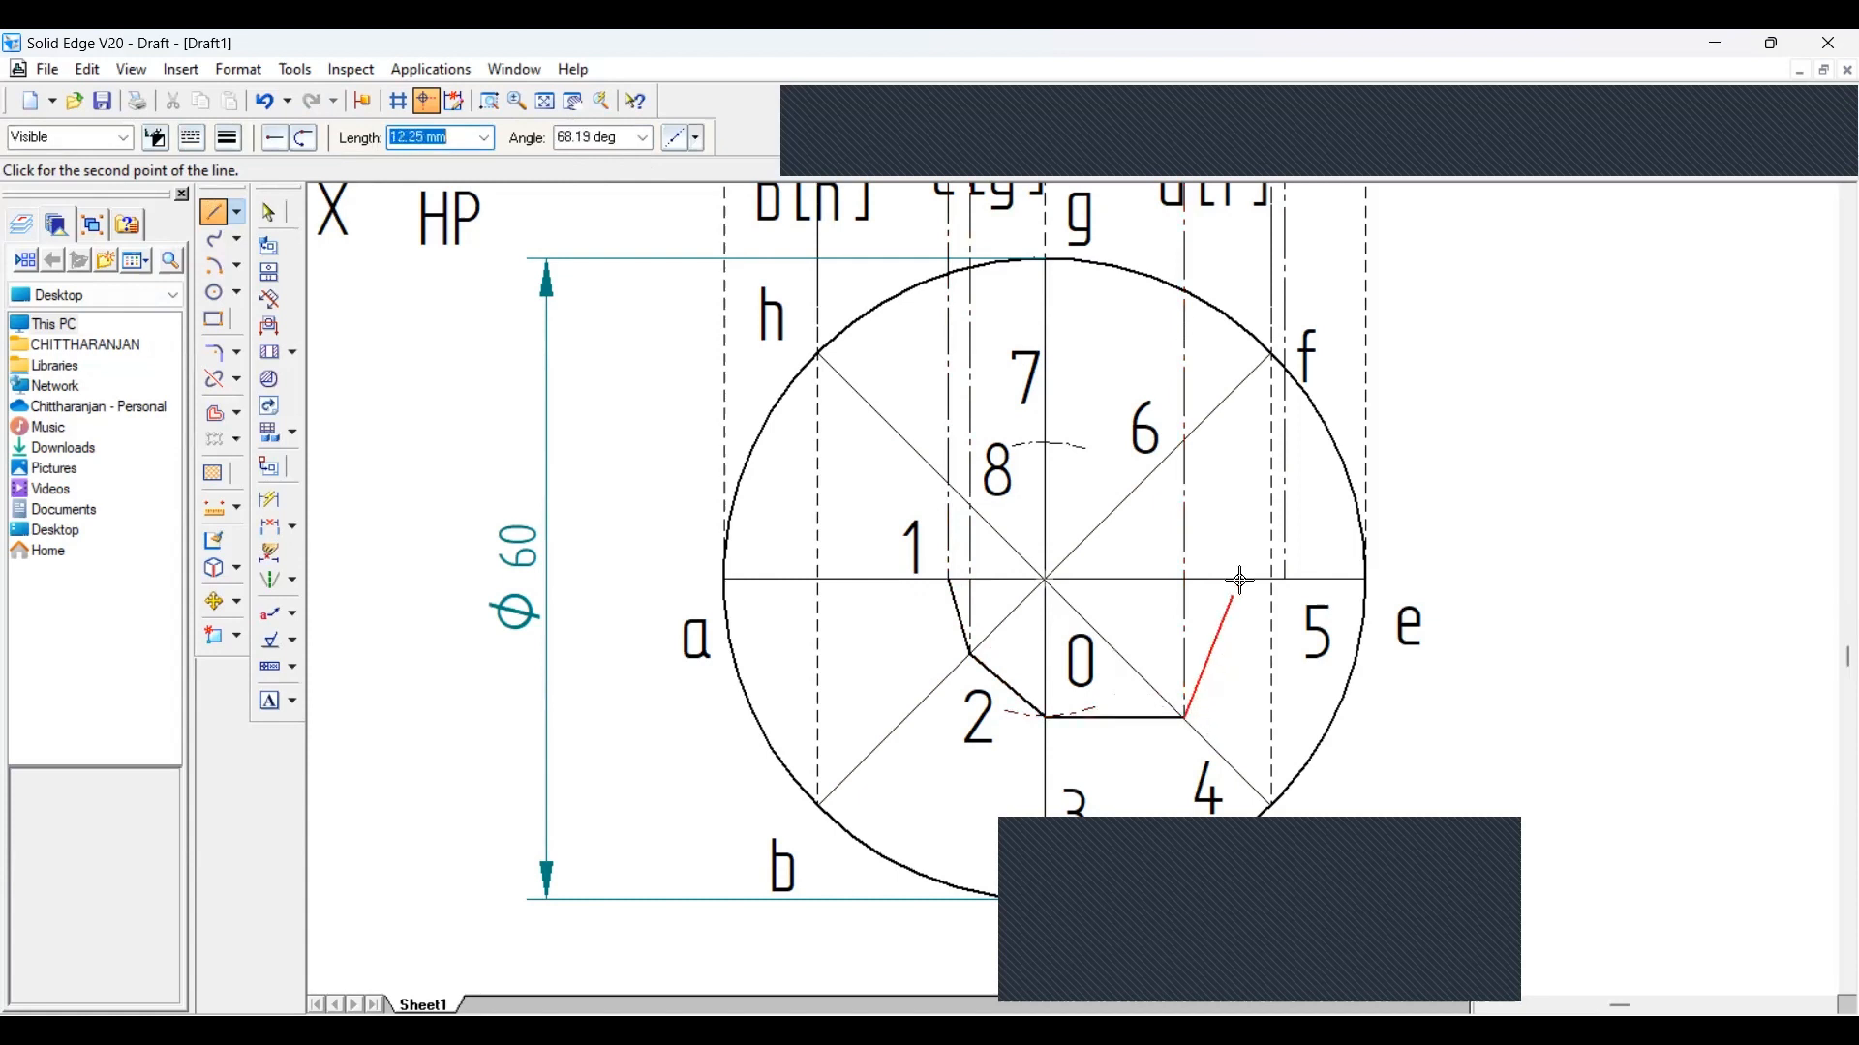
{"action": "left_click", "coordinate": [1288, 581]}
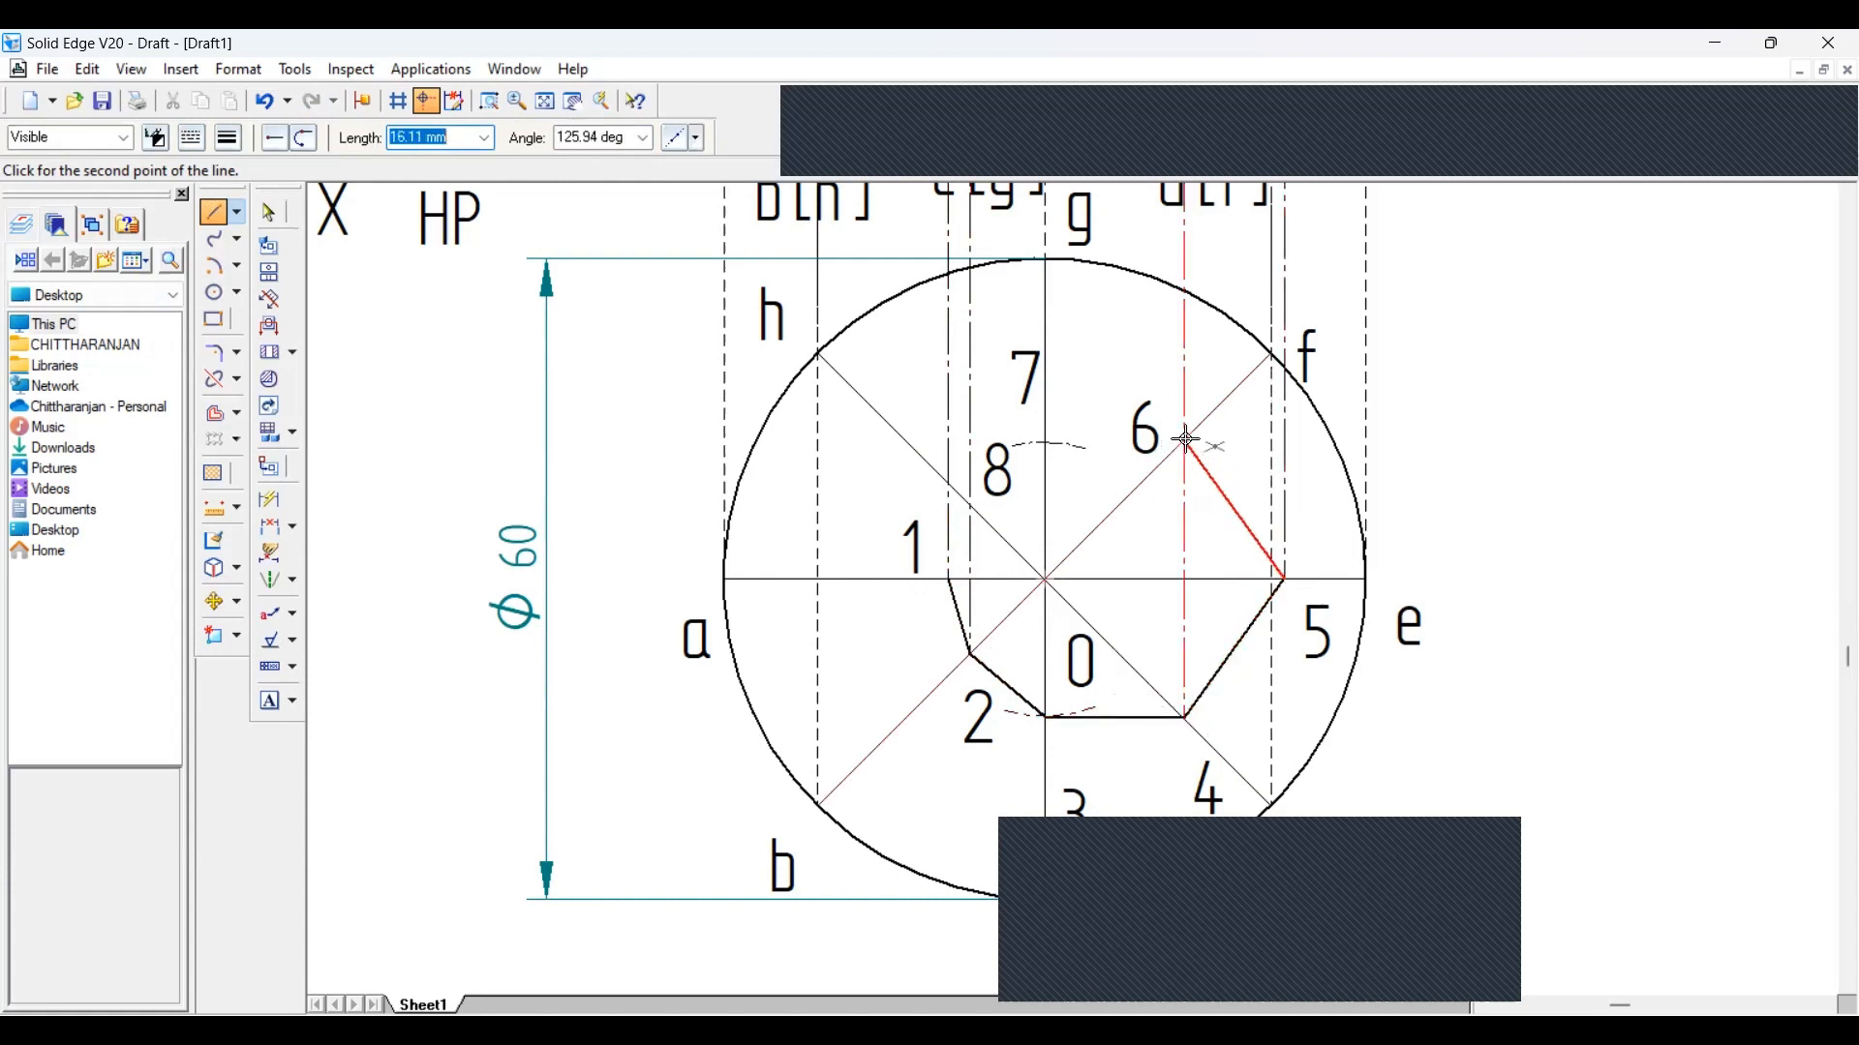
{"action": "left_click", "coordinate": [1187, 440]}
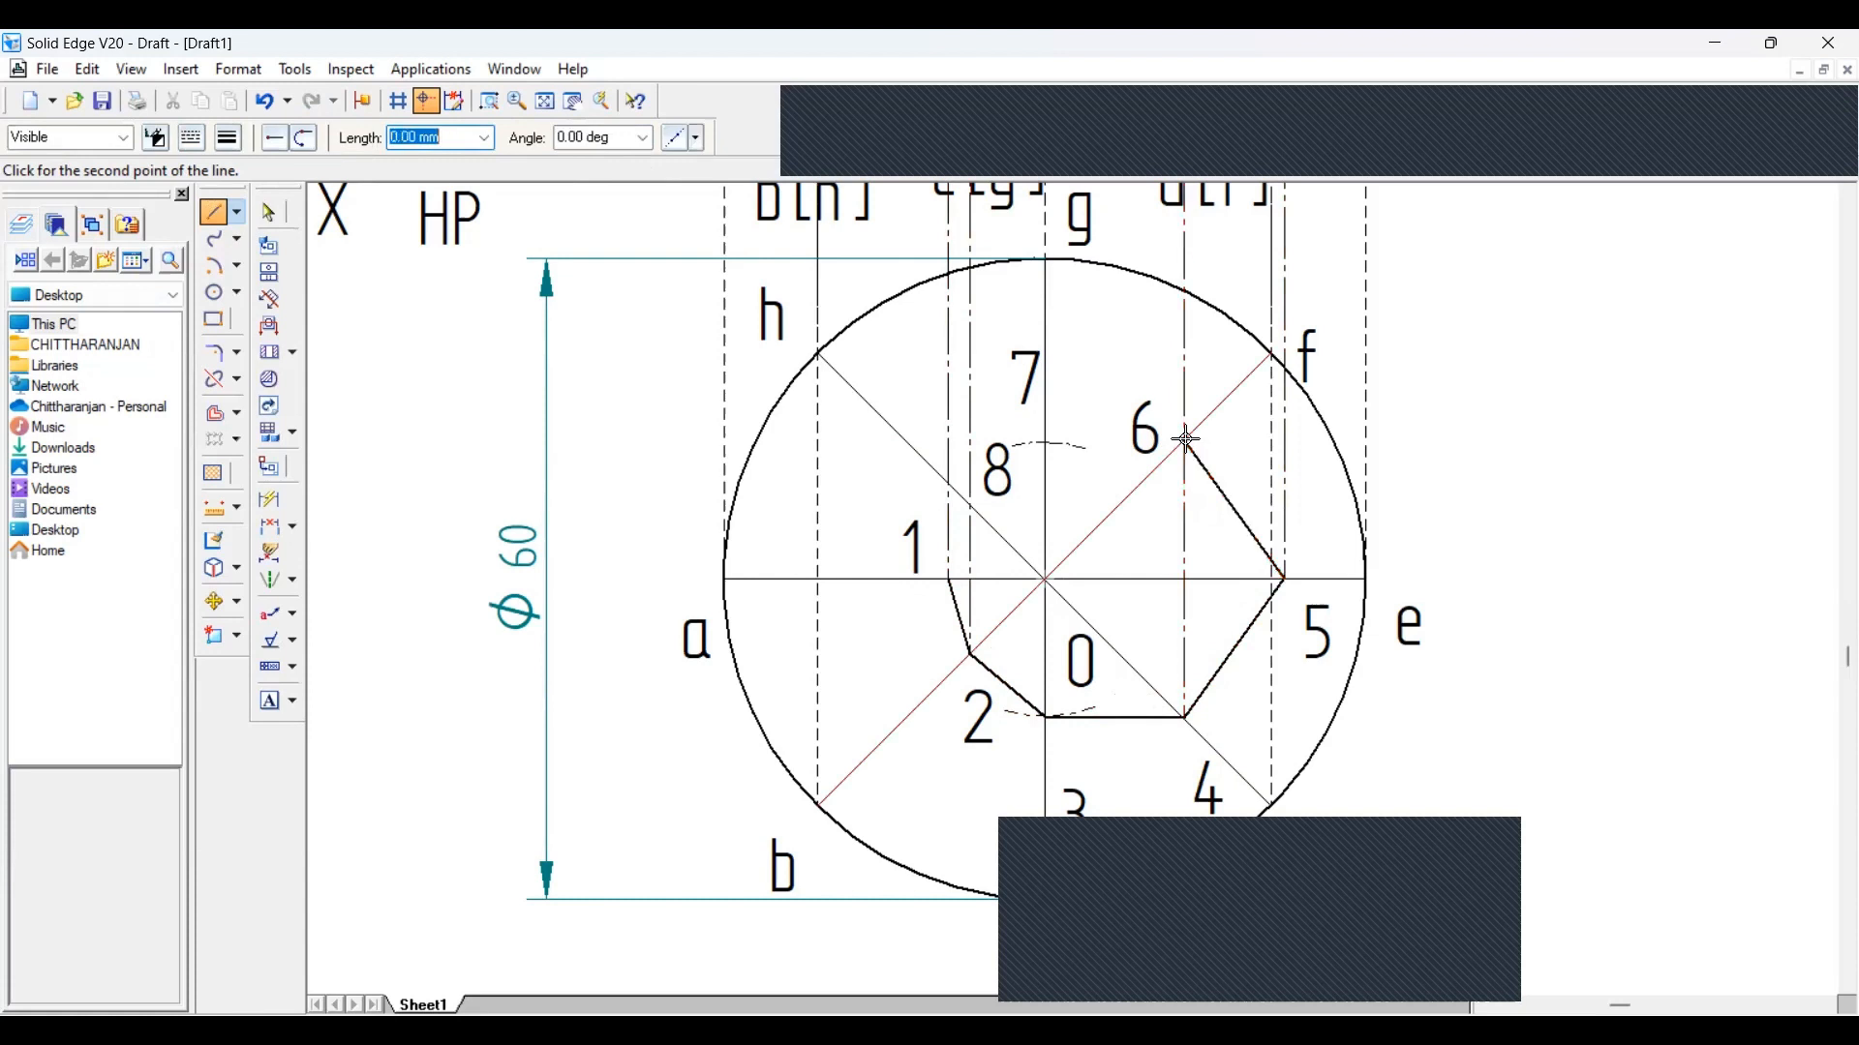
{"action": "left_click", "coordinate": [1045, 443]}
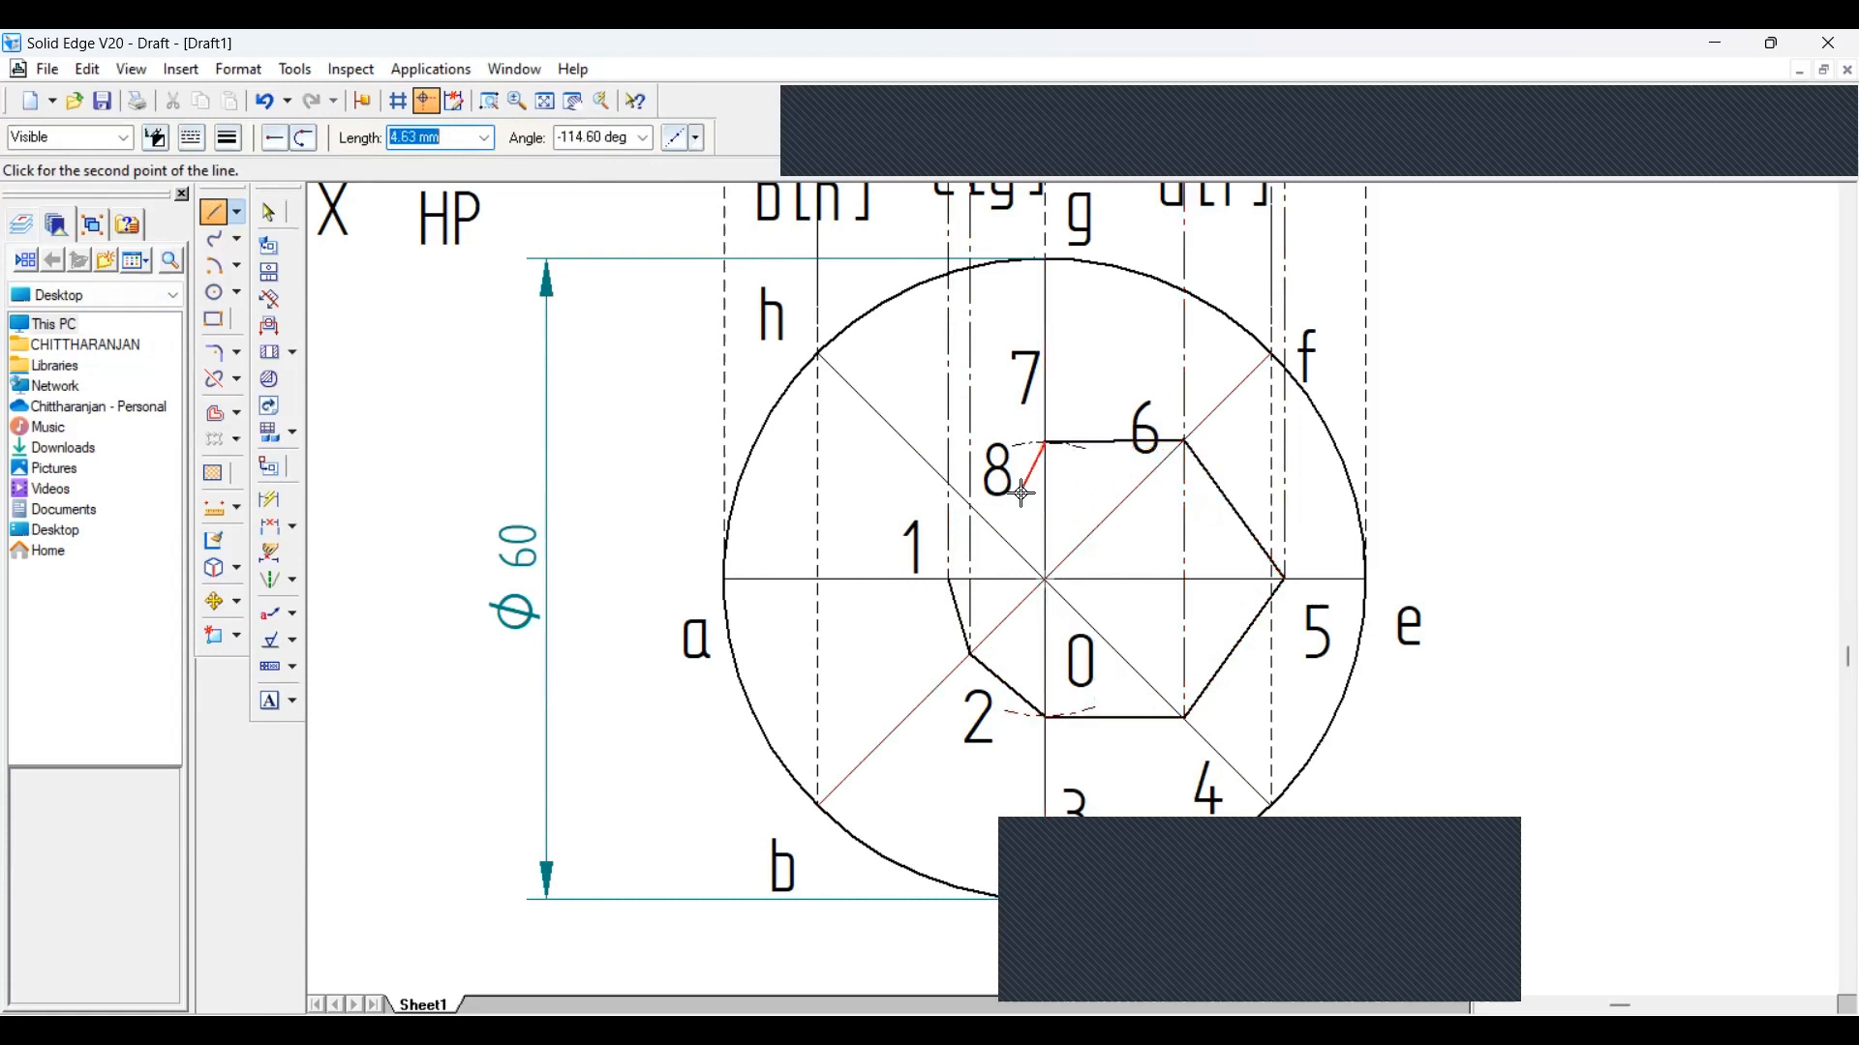
{"action": "left_click", "coordinate": [971, 504]}
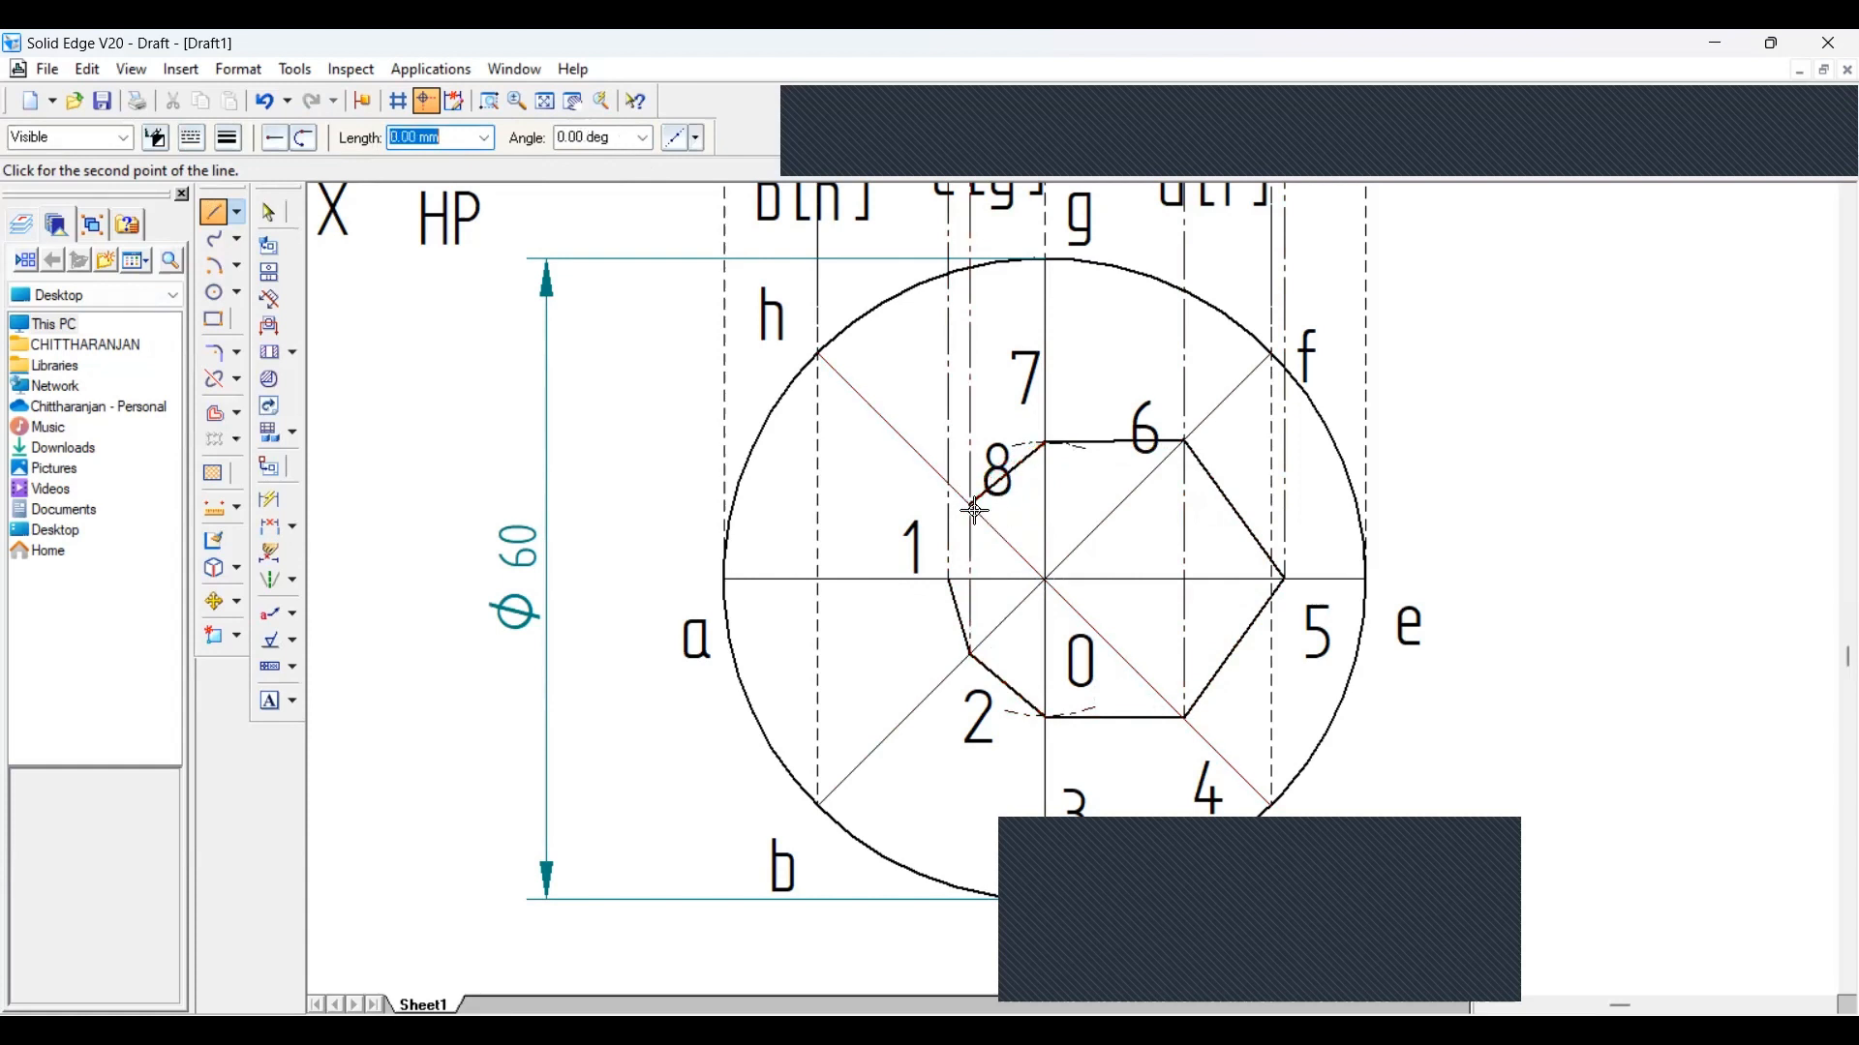
{"action": "left_click", "coordinate": [951, 581]}
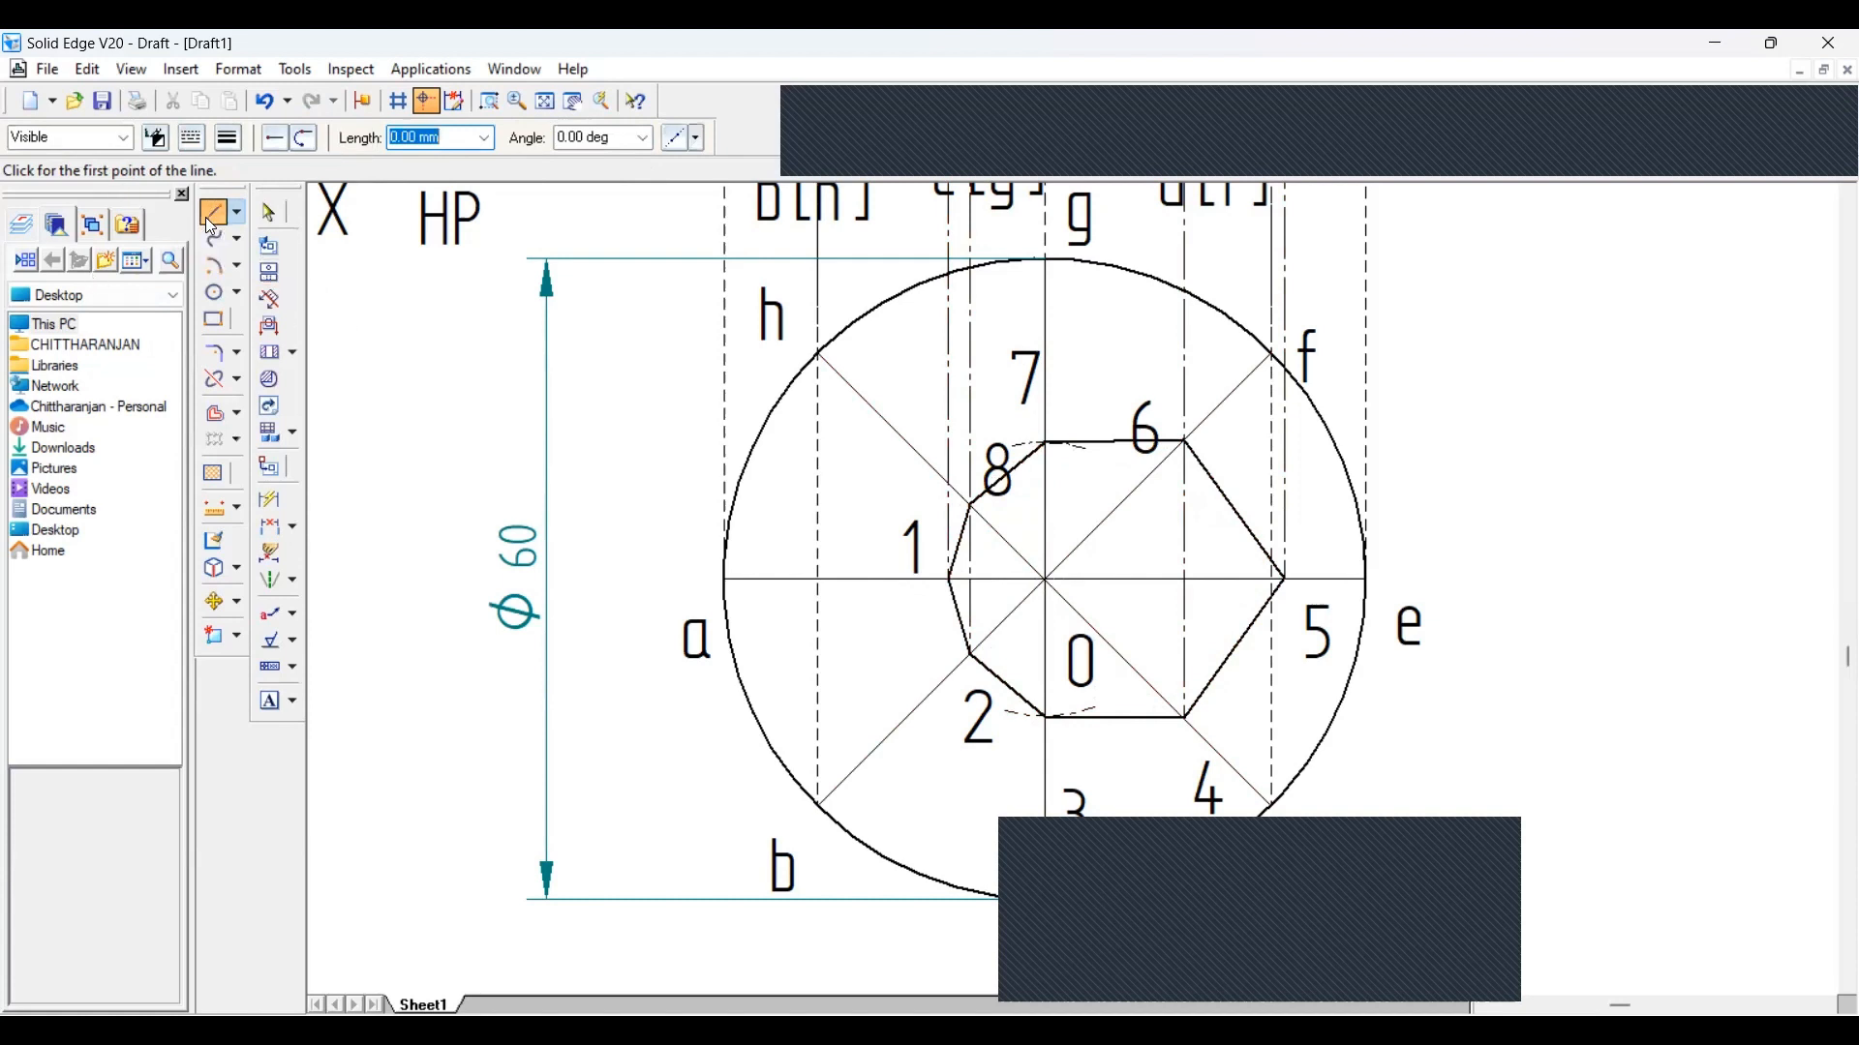
{"action": "left_click", "coordinate": [270, 212]}
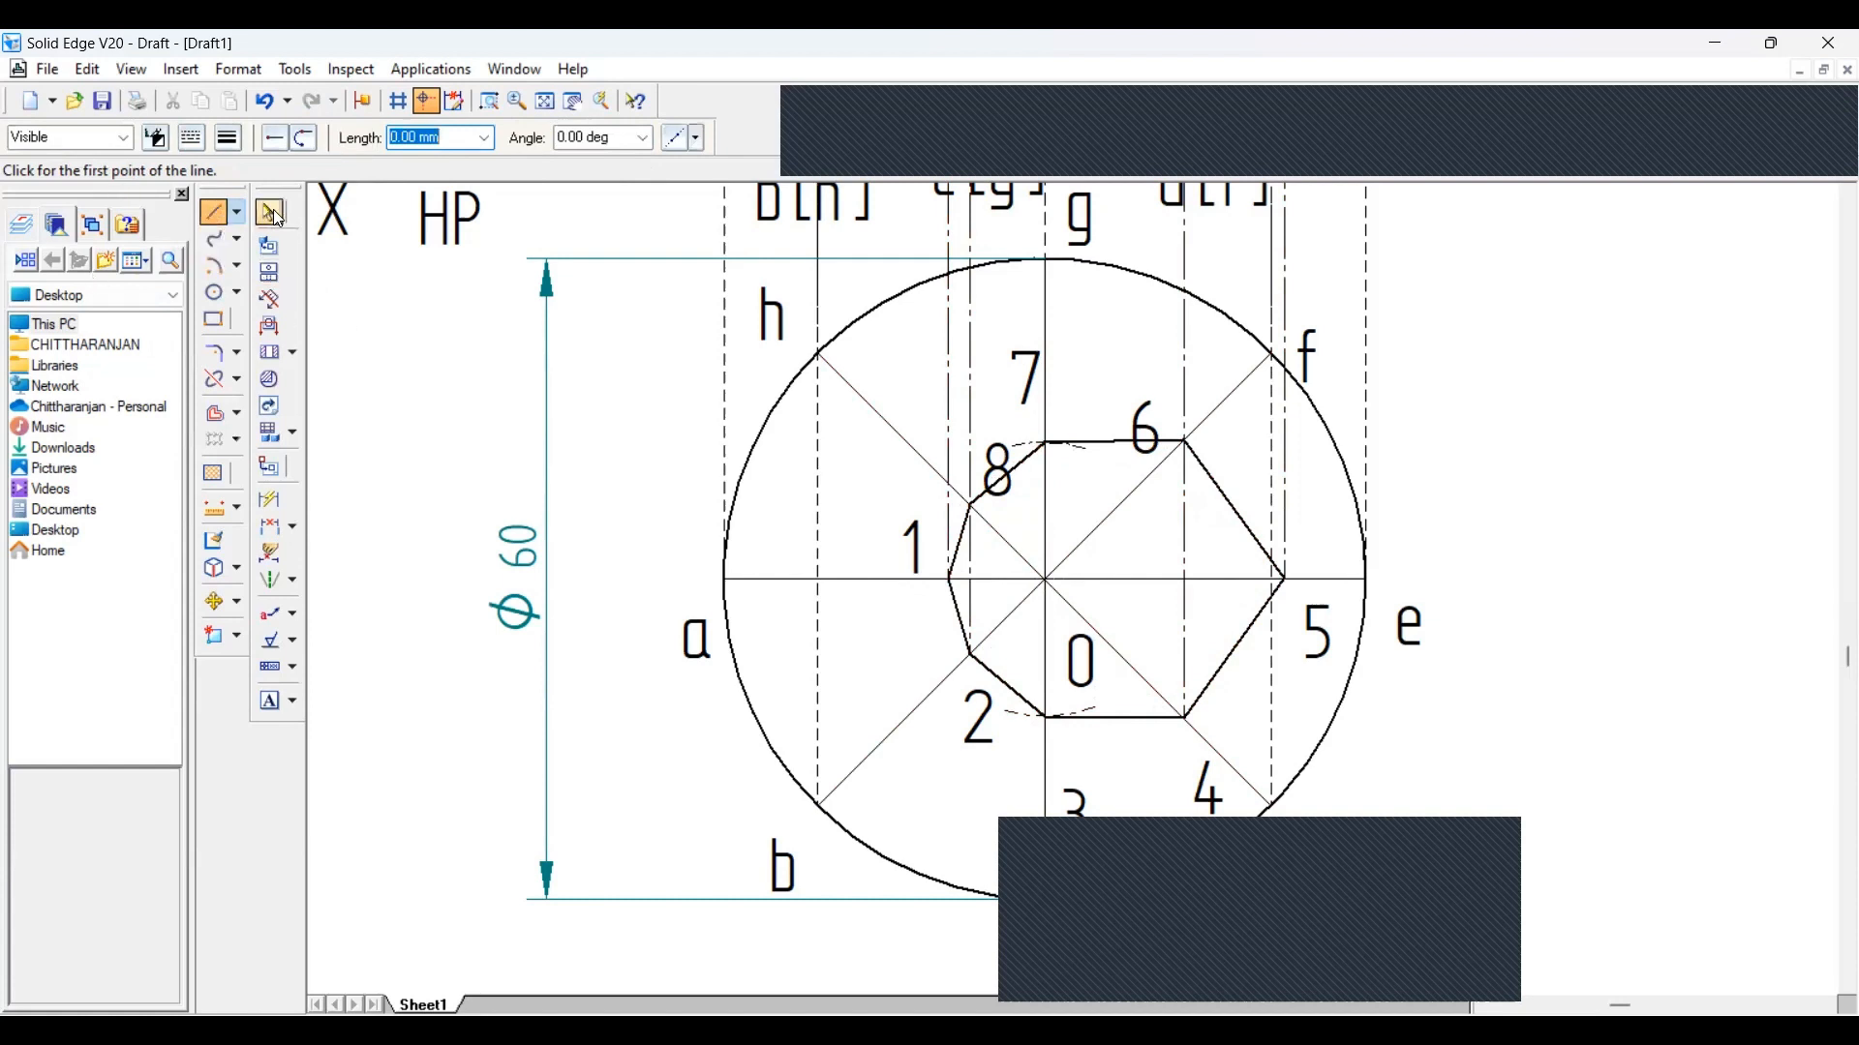
Move the label 7 to the other side of the vertical line 0-g, just above its section point
{"action": "left_click", "coordinate": [1032, 378]}
{"action": "left_click_drag", "start_coordinate": [1016, 333], "coordinate": [1058, 347]}
{"action": "left_click", "coordinate": [1077, 489]}
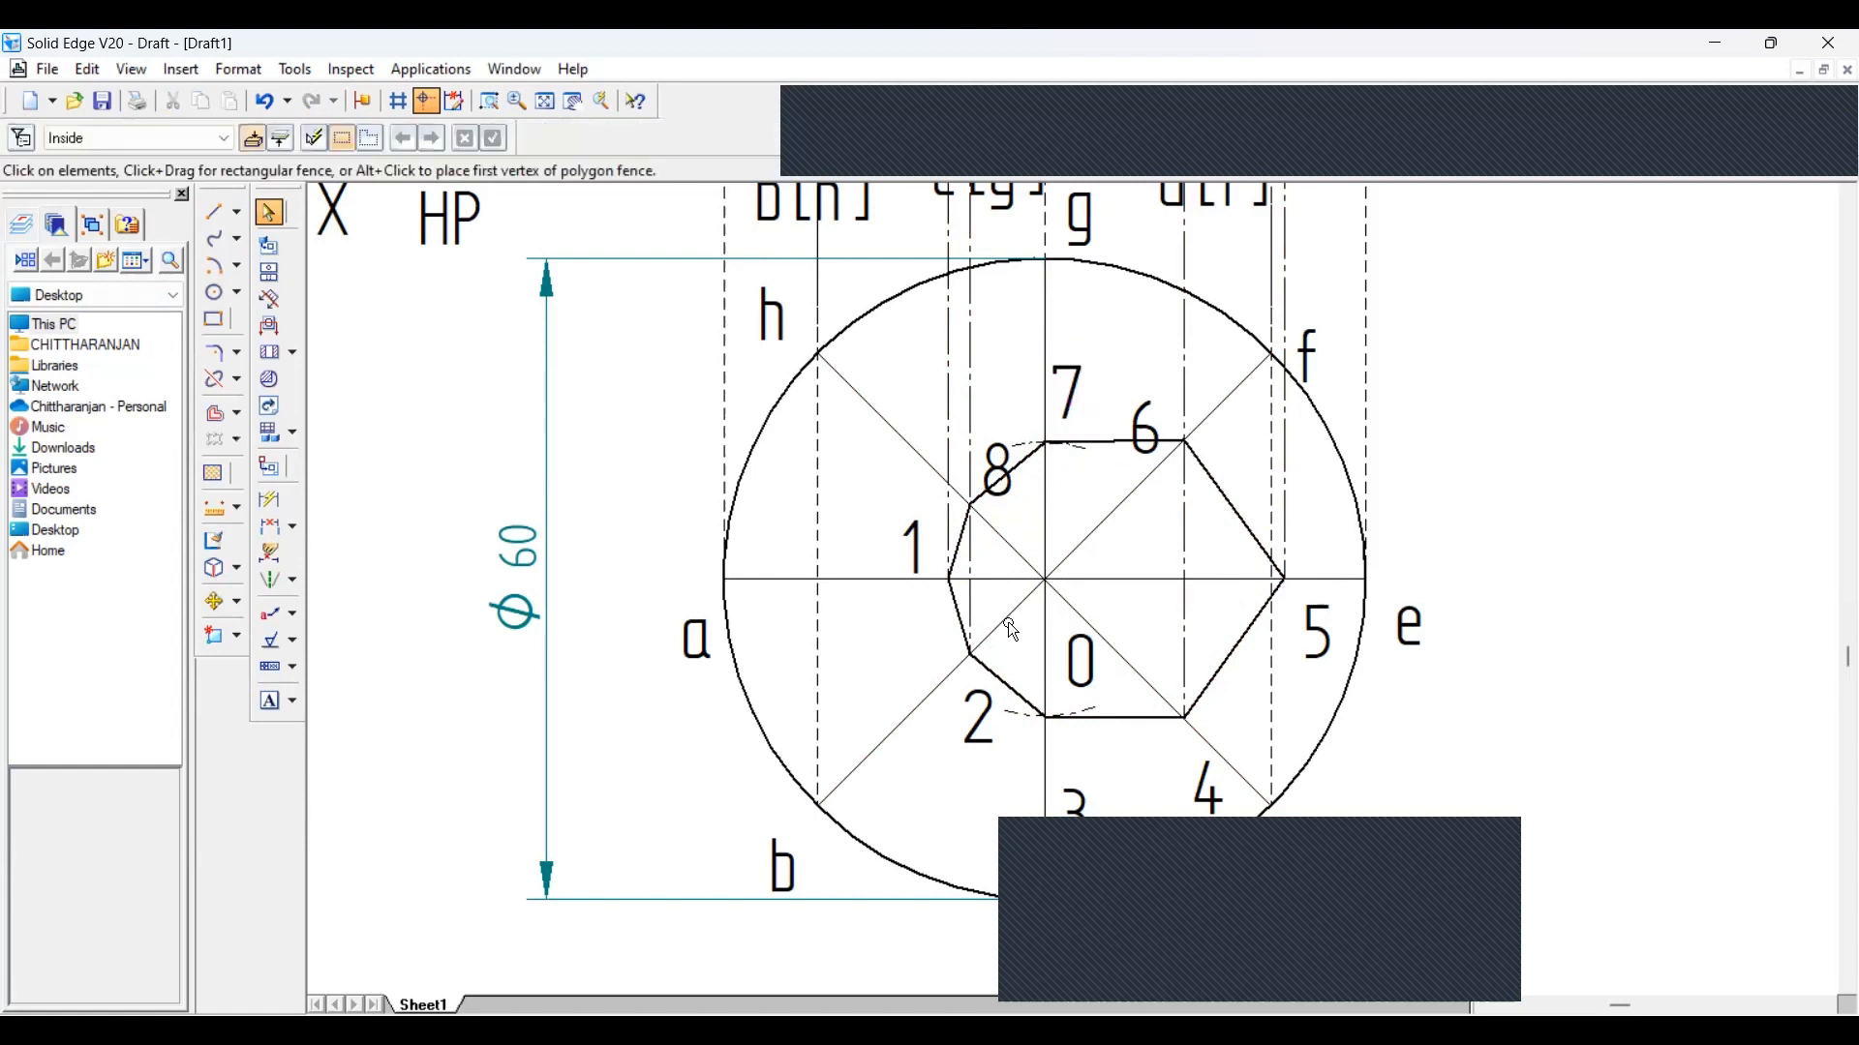
Move the label 3 in the top view up to just below its section point on the vertical line
{"action": "left_click", "coordinate": [1081, 810]}
{"action": "left_click_drag", "start_coordinate": [1081, 792], "coordinate": [1059, 716]}
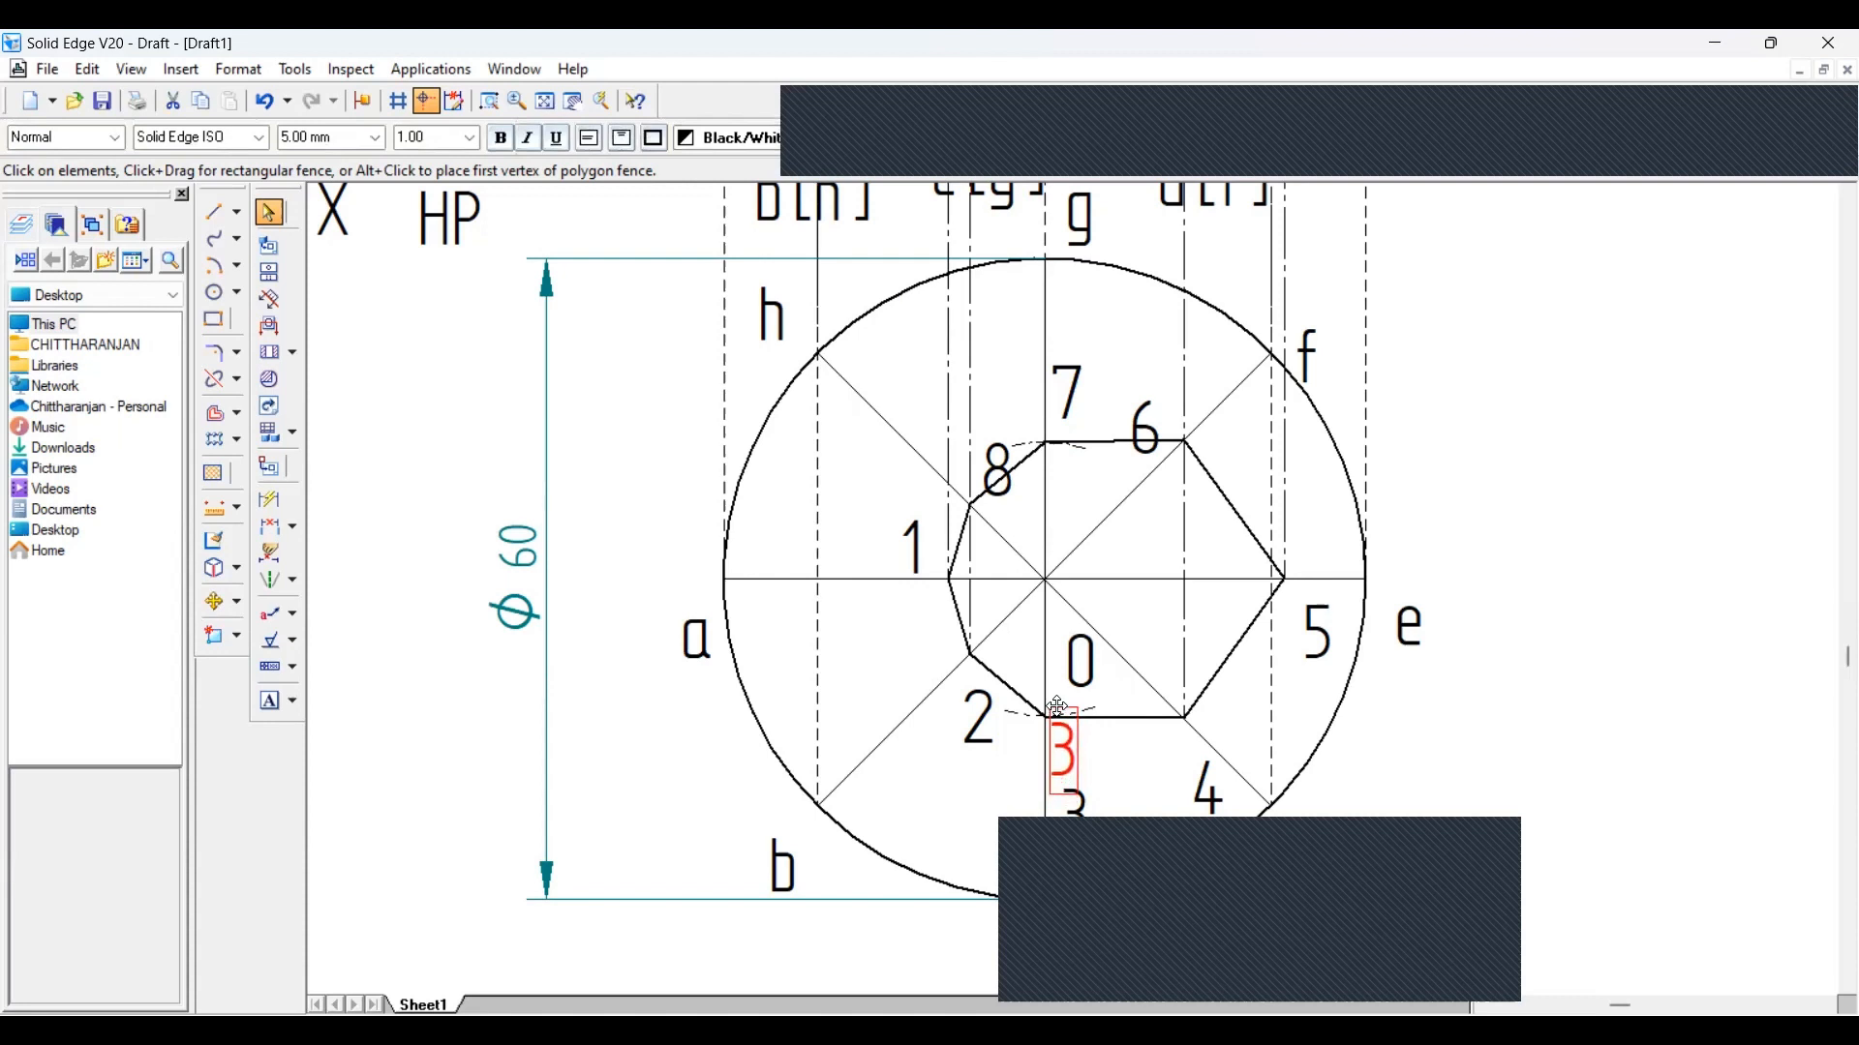
{"action": "left_click", "coordinate": [1462, 774]}
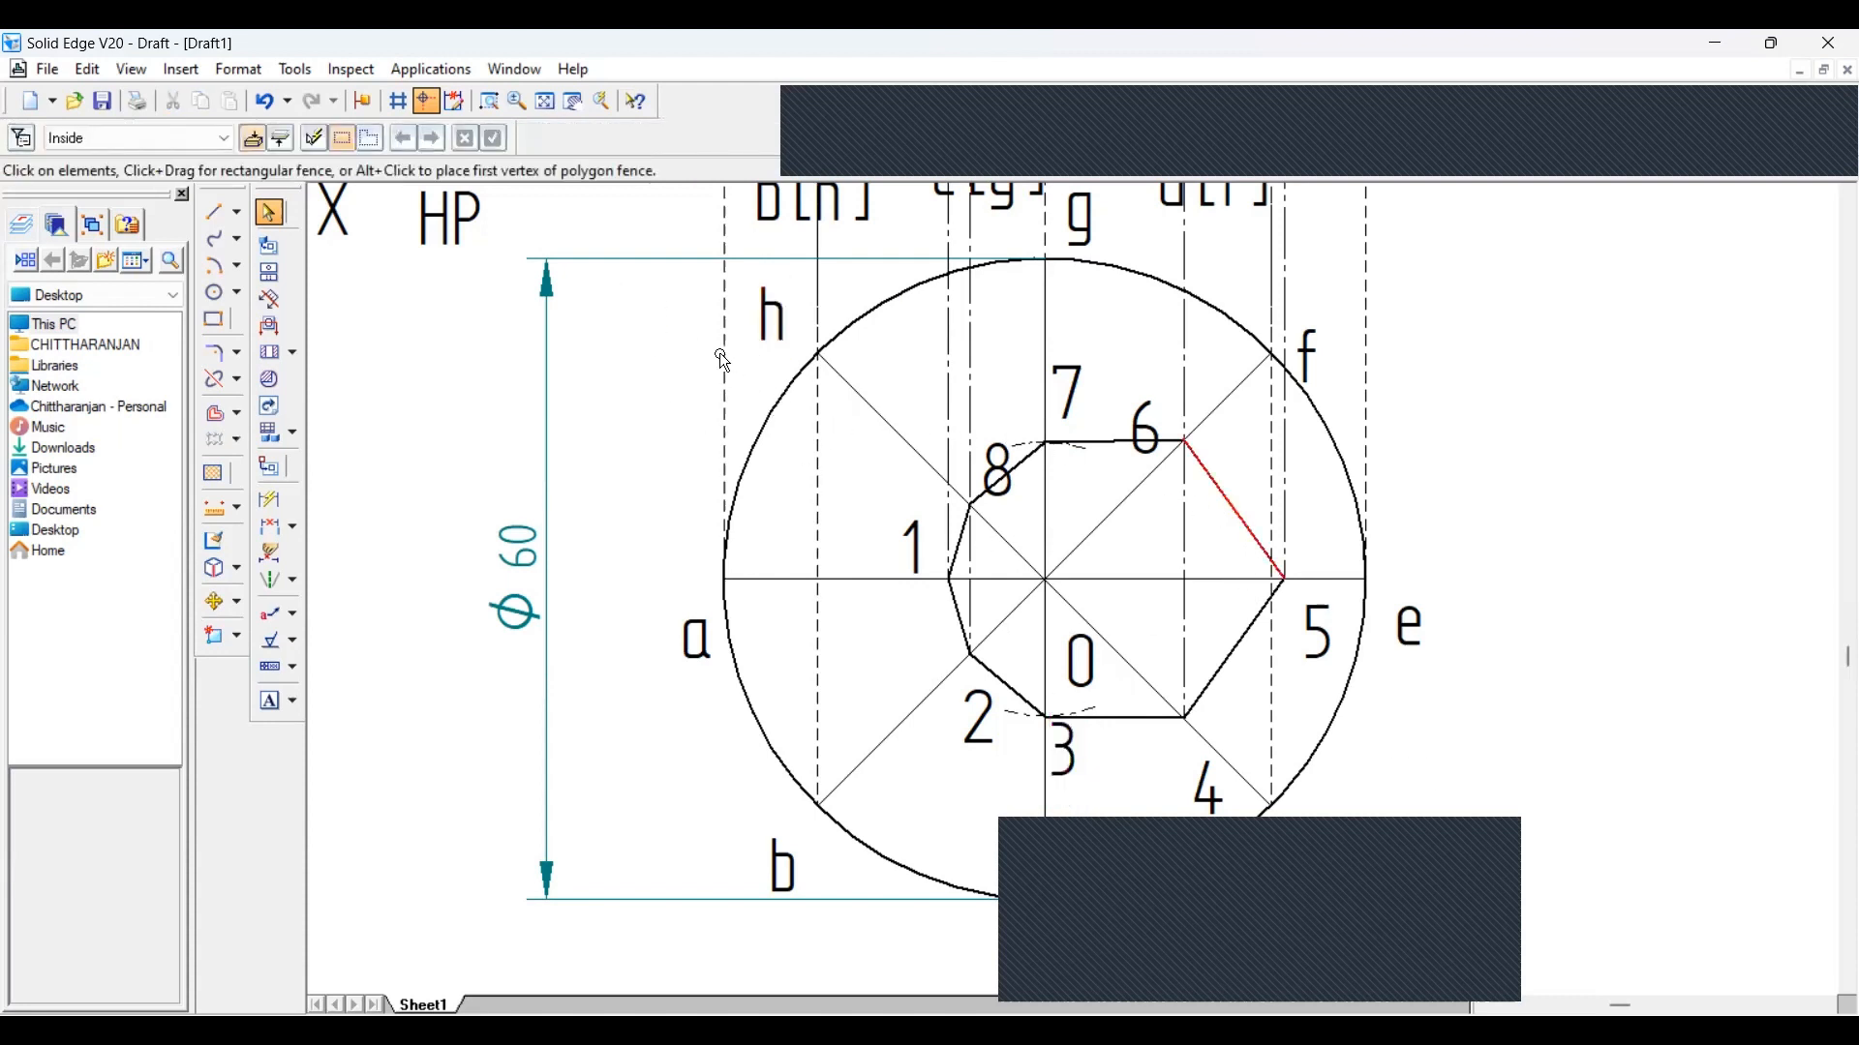
Convert the straight segments of the section outline in the top view to curves
{"action": "left_click", "coordinate": [237, 241]}
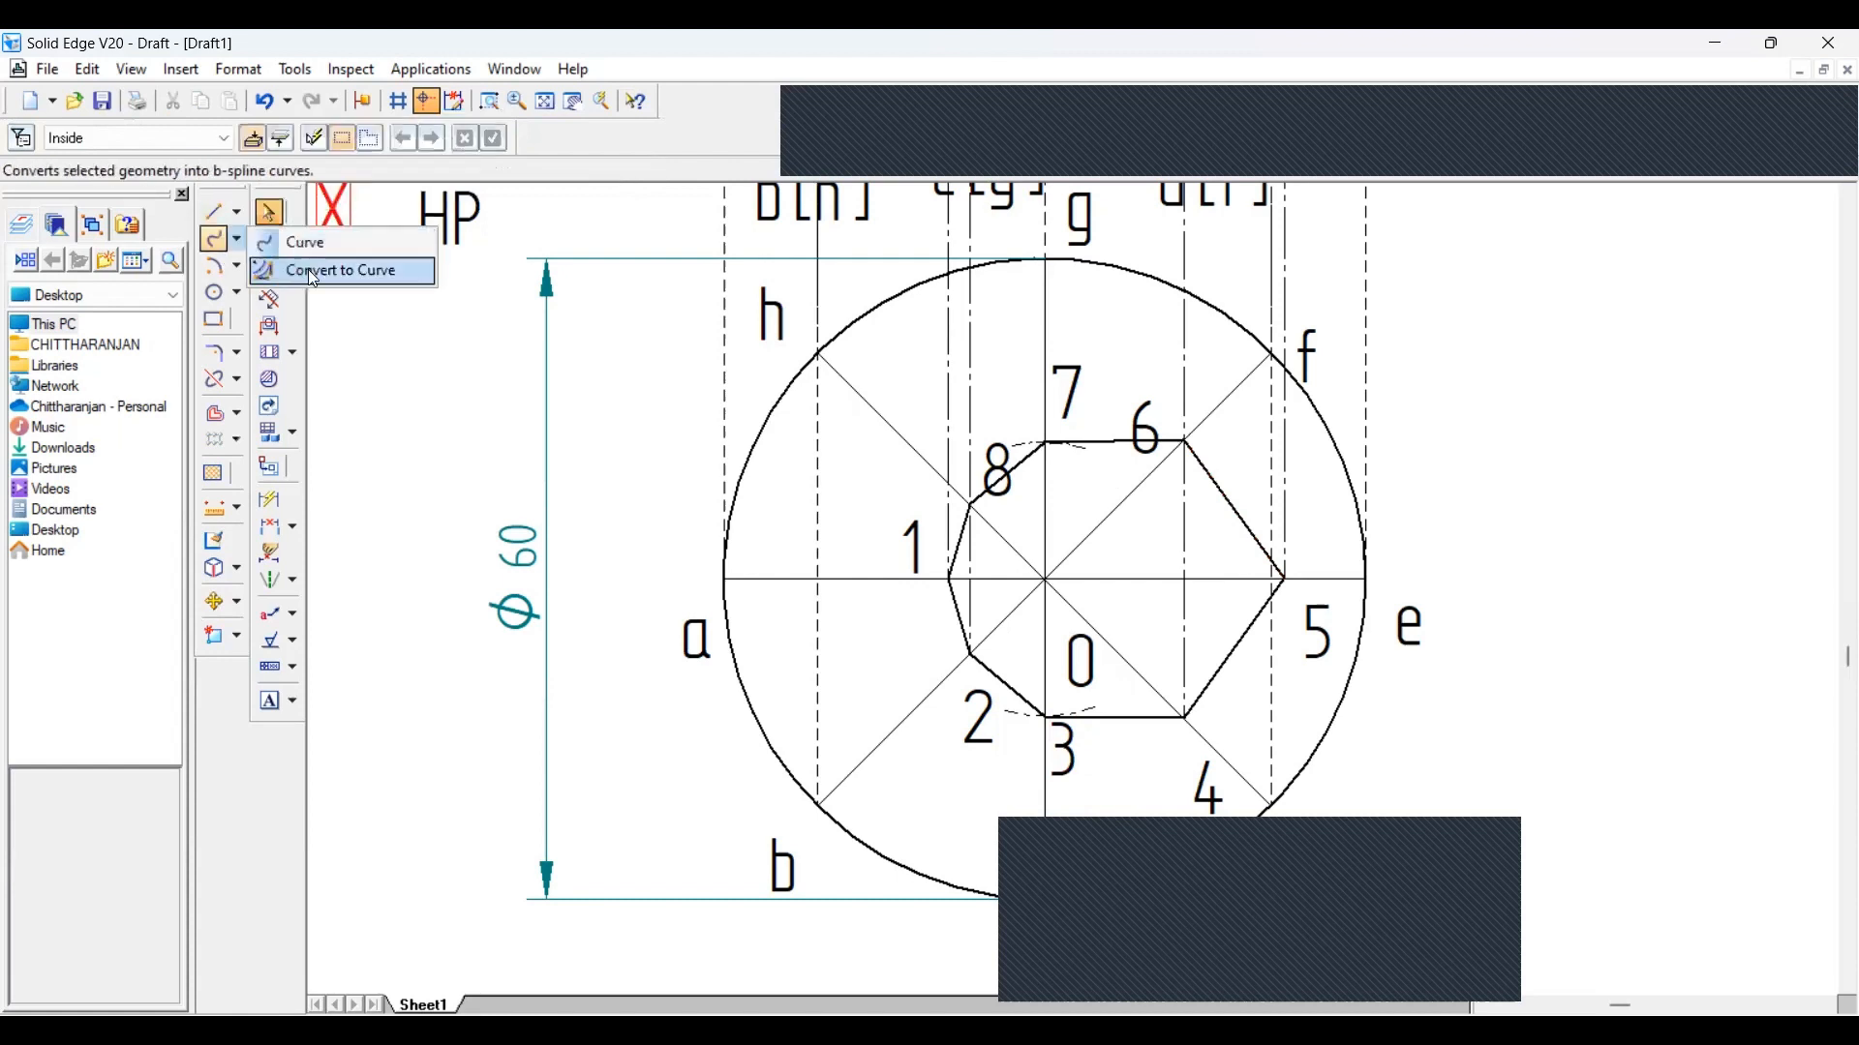
{"action": "left_click", "coordinate": [316, 275]}
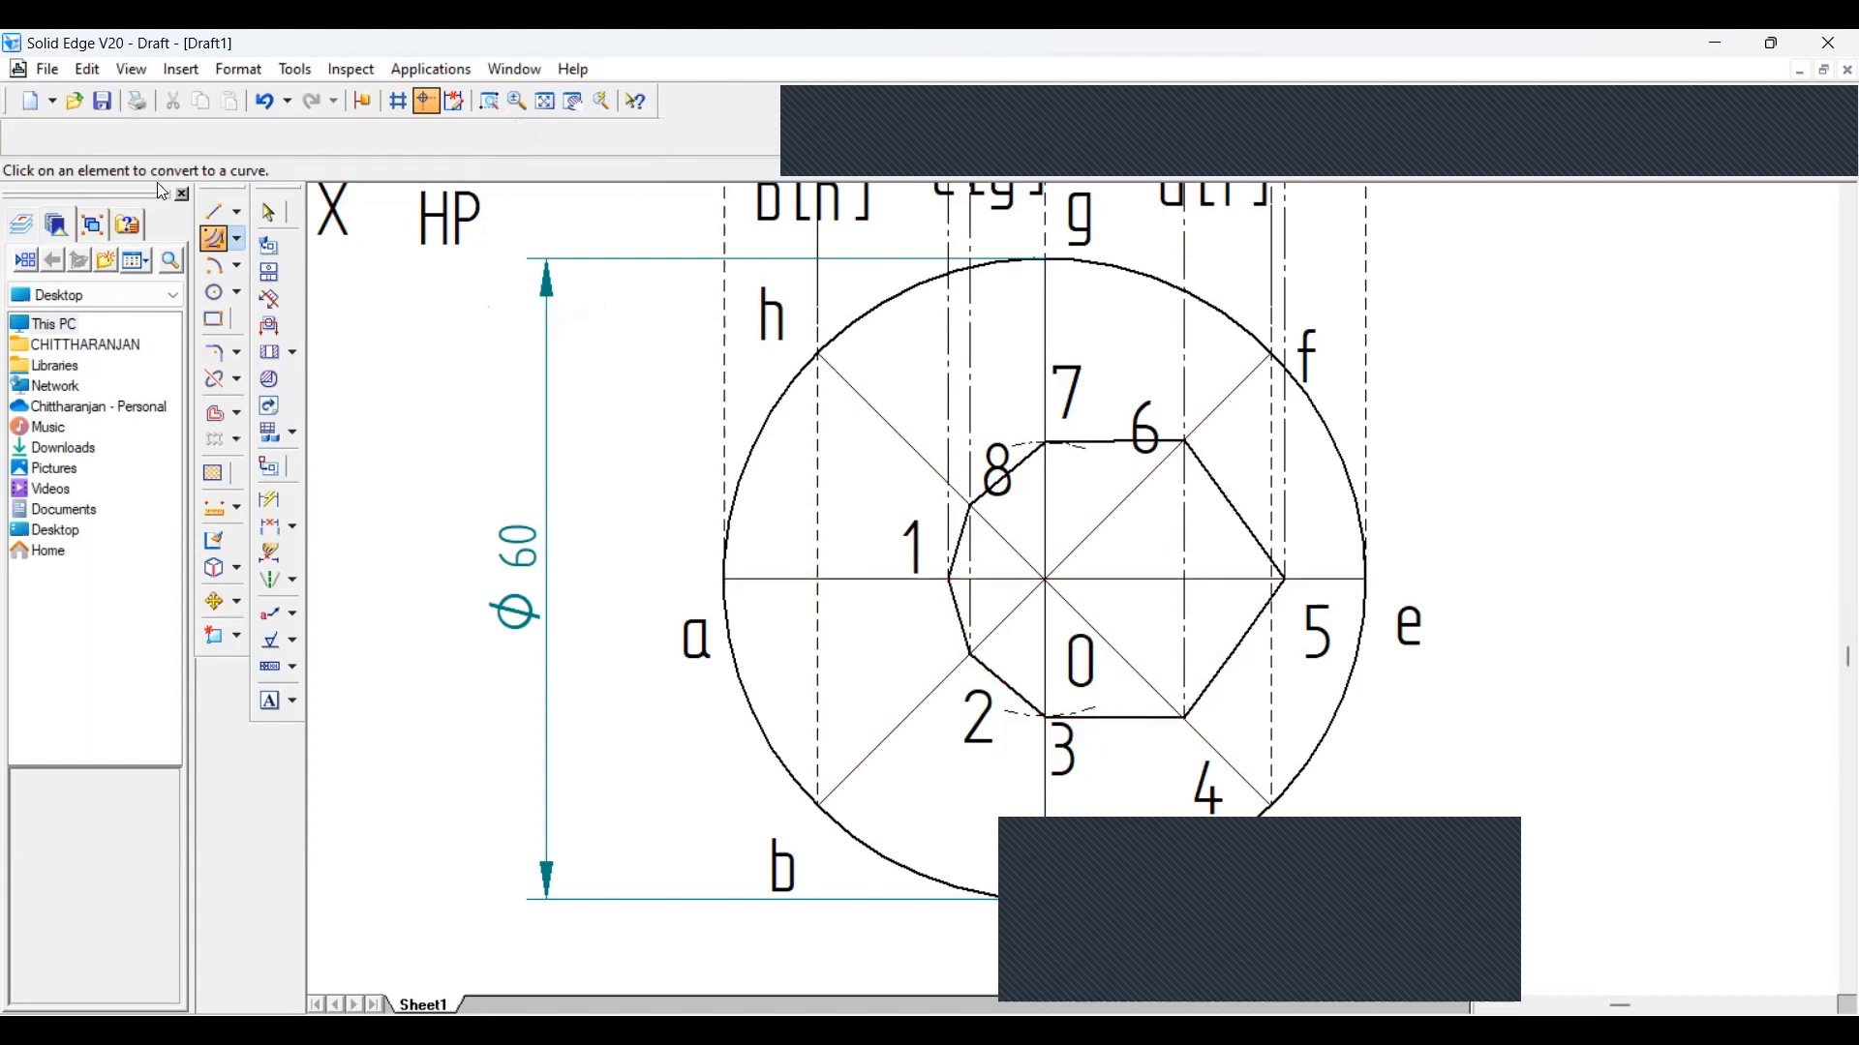
{"action": "key", "text": "Escape"}
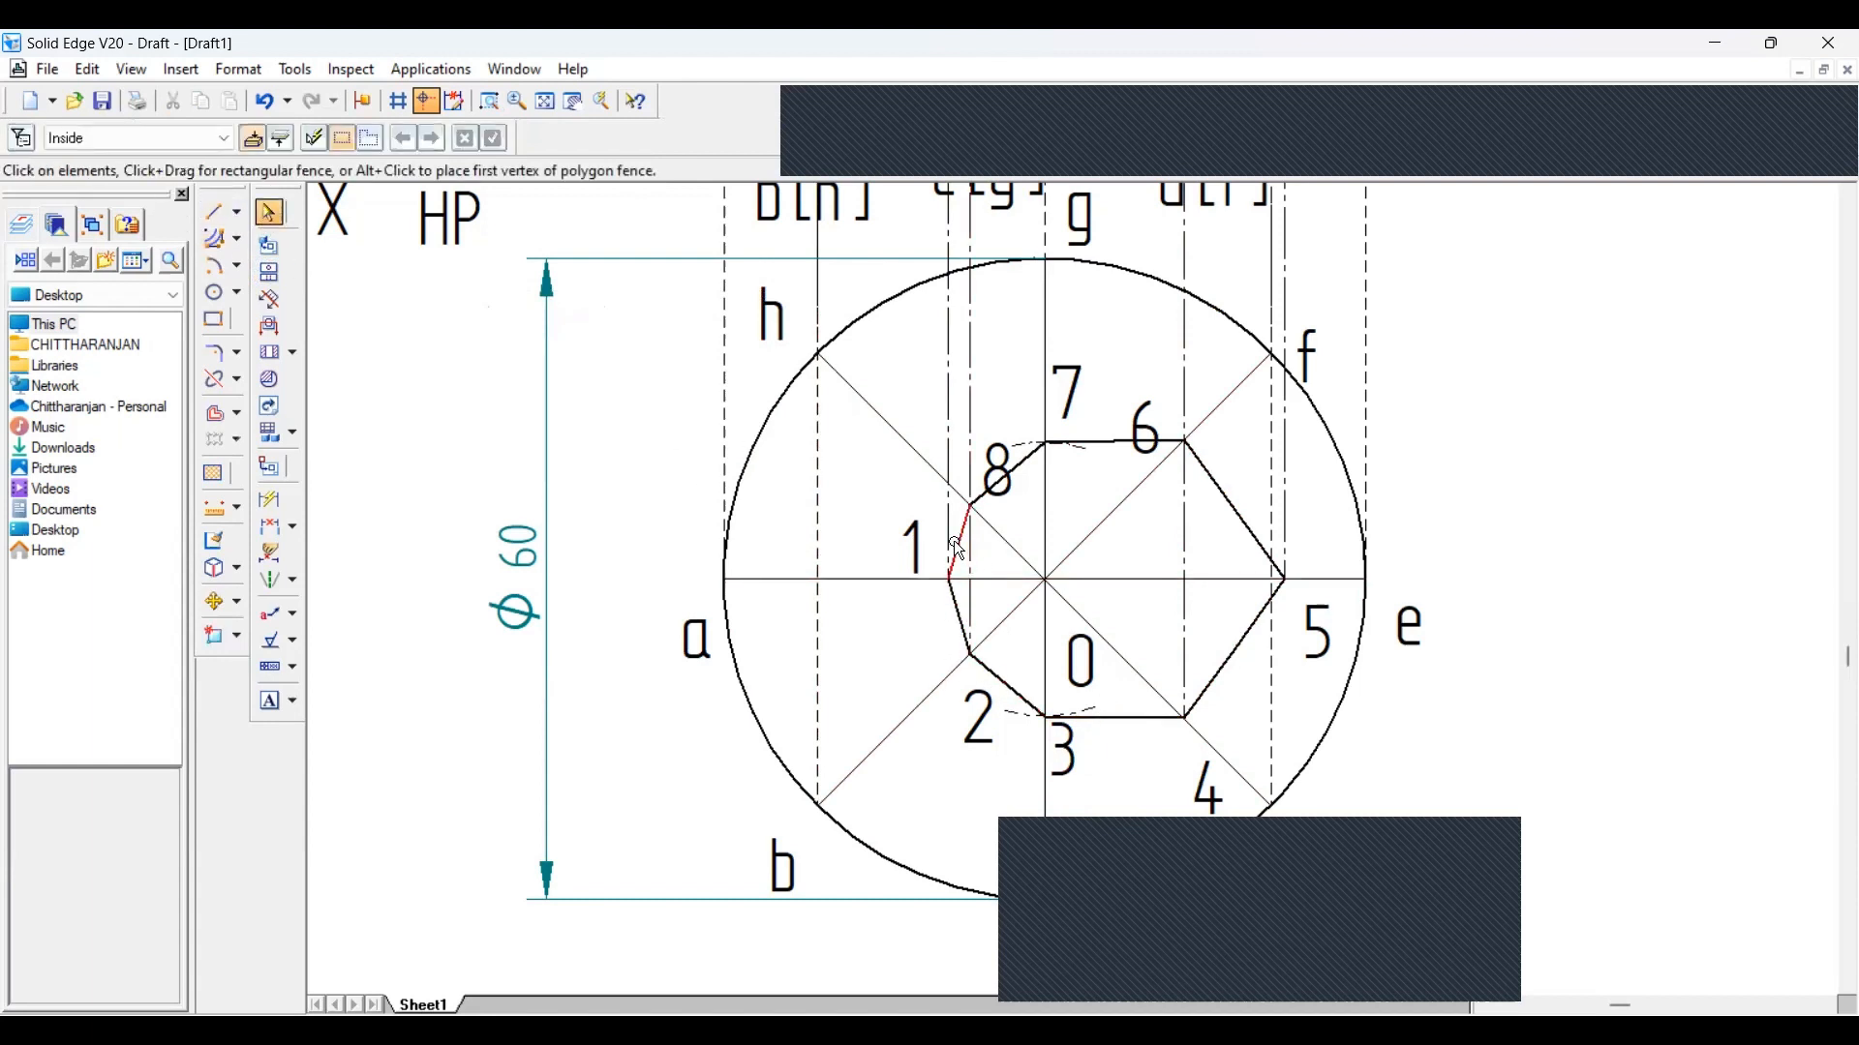
Bow the outline segments 8-1, 1-2, 2-3 and 3-4 outward into smooth curves in the top view
{"action": "left_click", "coordinate": [961, 544]}
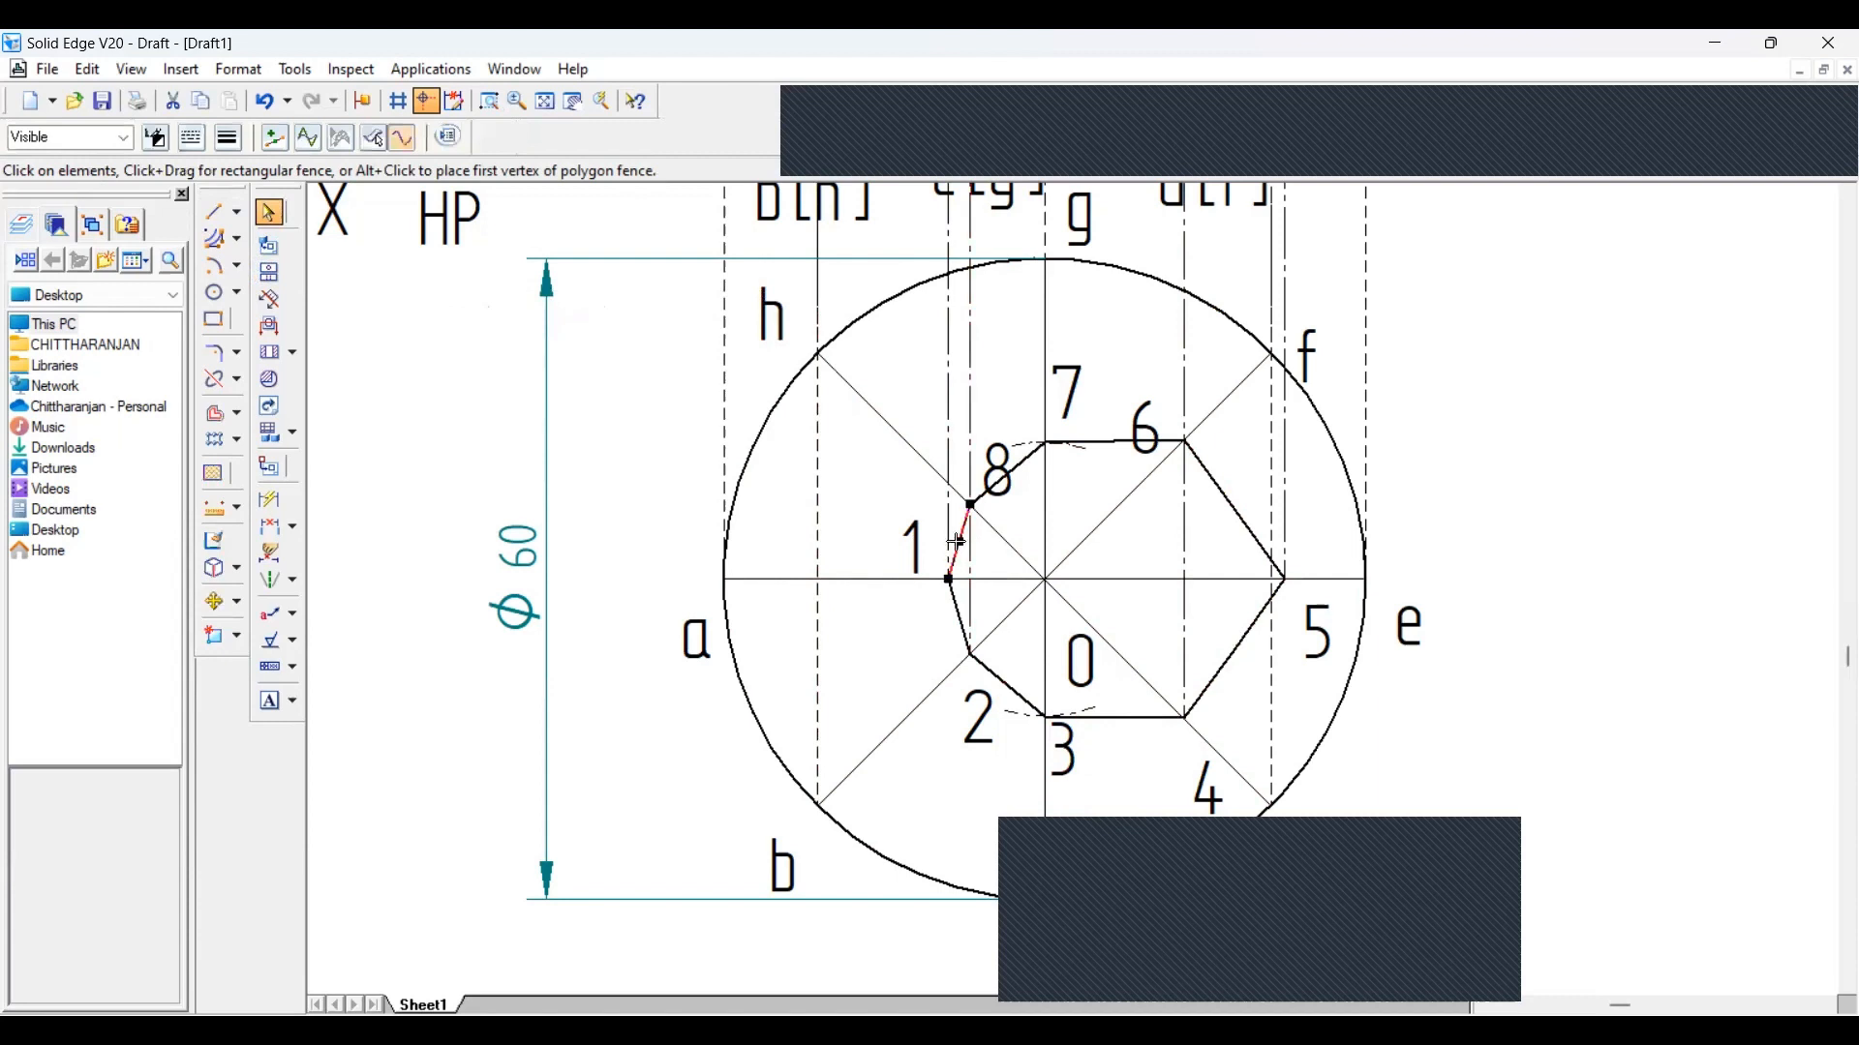
{"action": "left_click_drag", "start_coordinate": [956, 542], "coordinate": [949, 540]}
{"action": "left_click", "coordinate": [965, 617]}
{"action": "left_click_drag", "start_coordinate": [960, 620], "coordinate": [951, 622]}
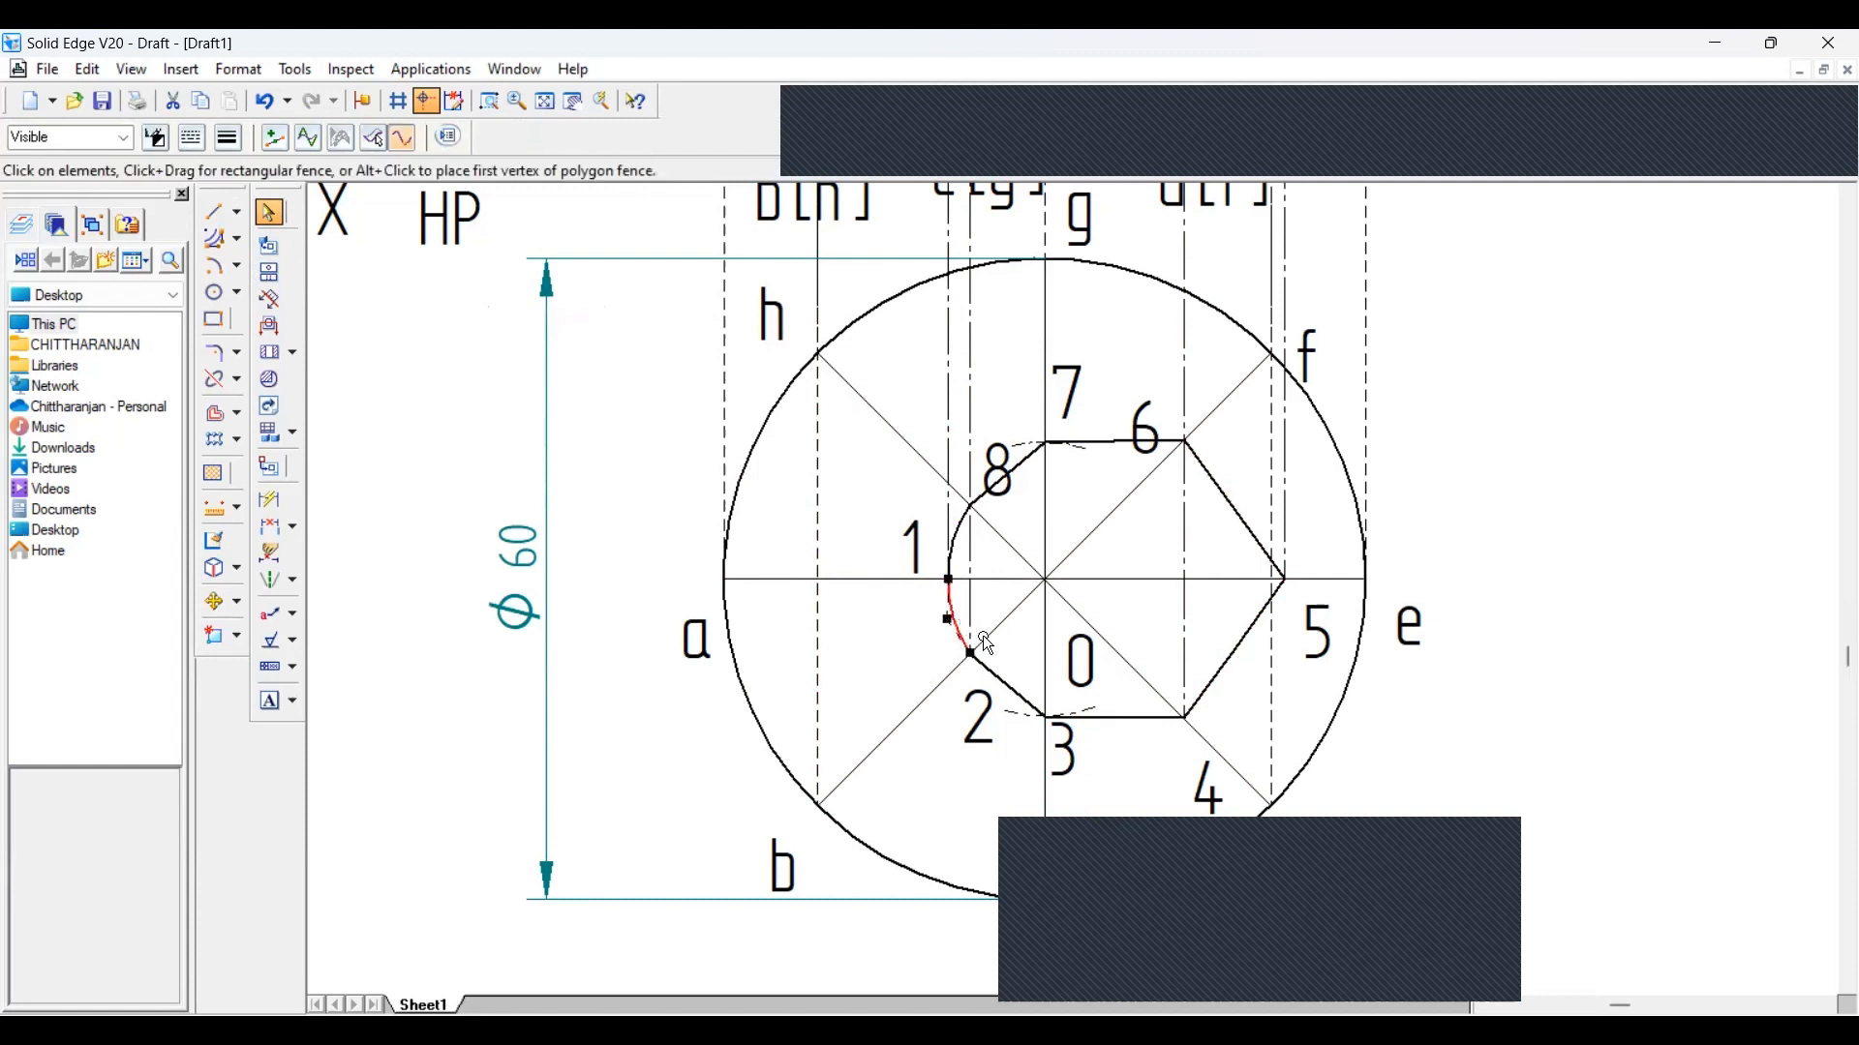
{"action": "left_click", "coordinate": [1005, 682]}
{"action": "left_click_drag", "start_coordinate": [1004, 685], "coordinate": [997, 697]}
{"action": "left_click", "coordinate": [1104, 719]}
{"action": "left_click_drag", "start_coordinate": [1104, 724], "coordinate": [1117, 734]}
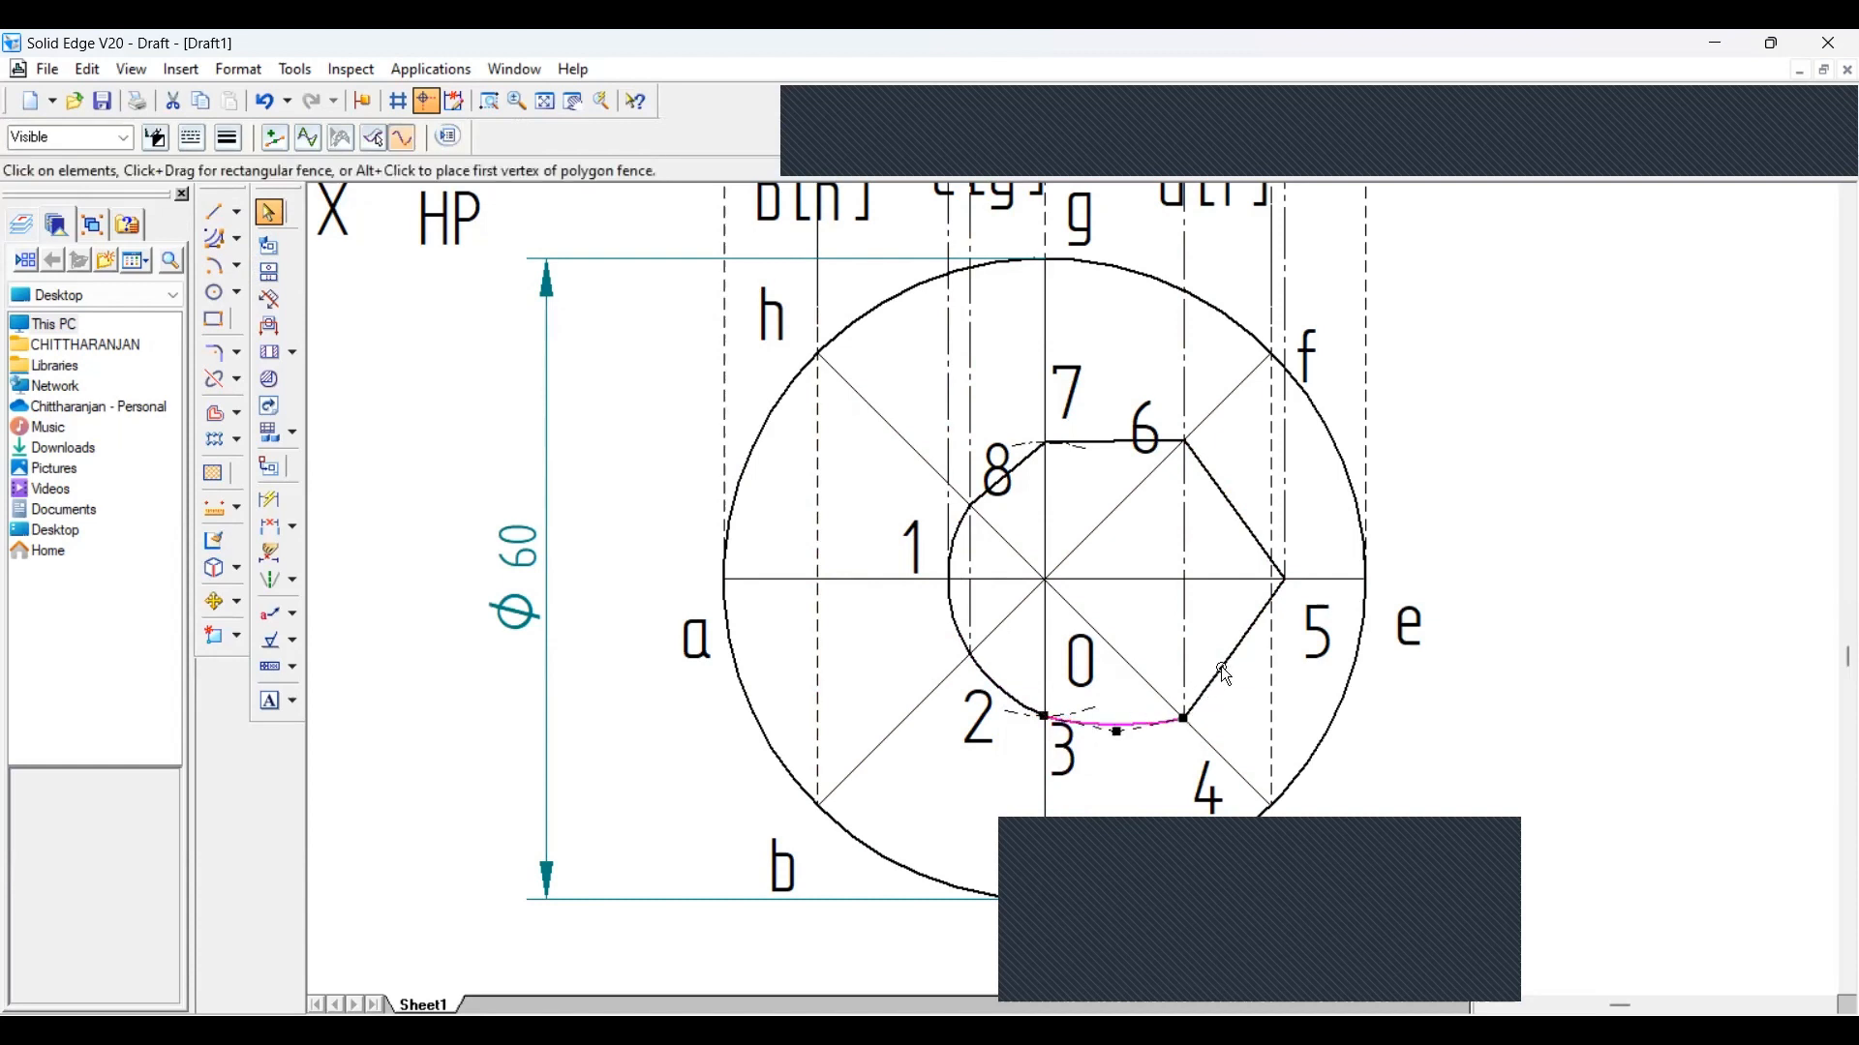
Bow the outline segments 4-5, 5-6, 6-7 and 7-8 outward to finish the curved section outline
{"action": "left_click", "coordinate": [1230, 661]}
{"action": "left_click_drag", "start_coordinate": [1235, 646], "coordinate": [1265, 668]}
{"action": "left_click", "coordinate": [1229, 501]}
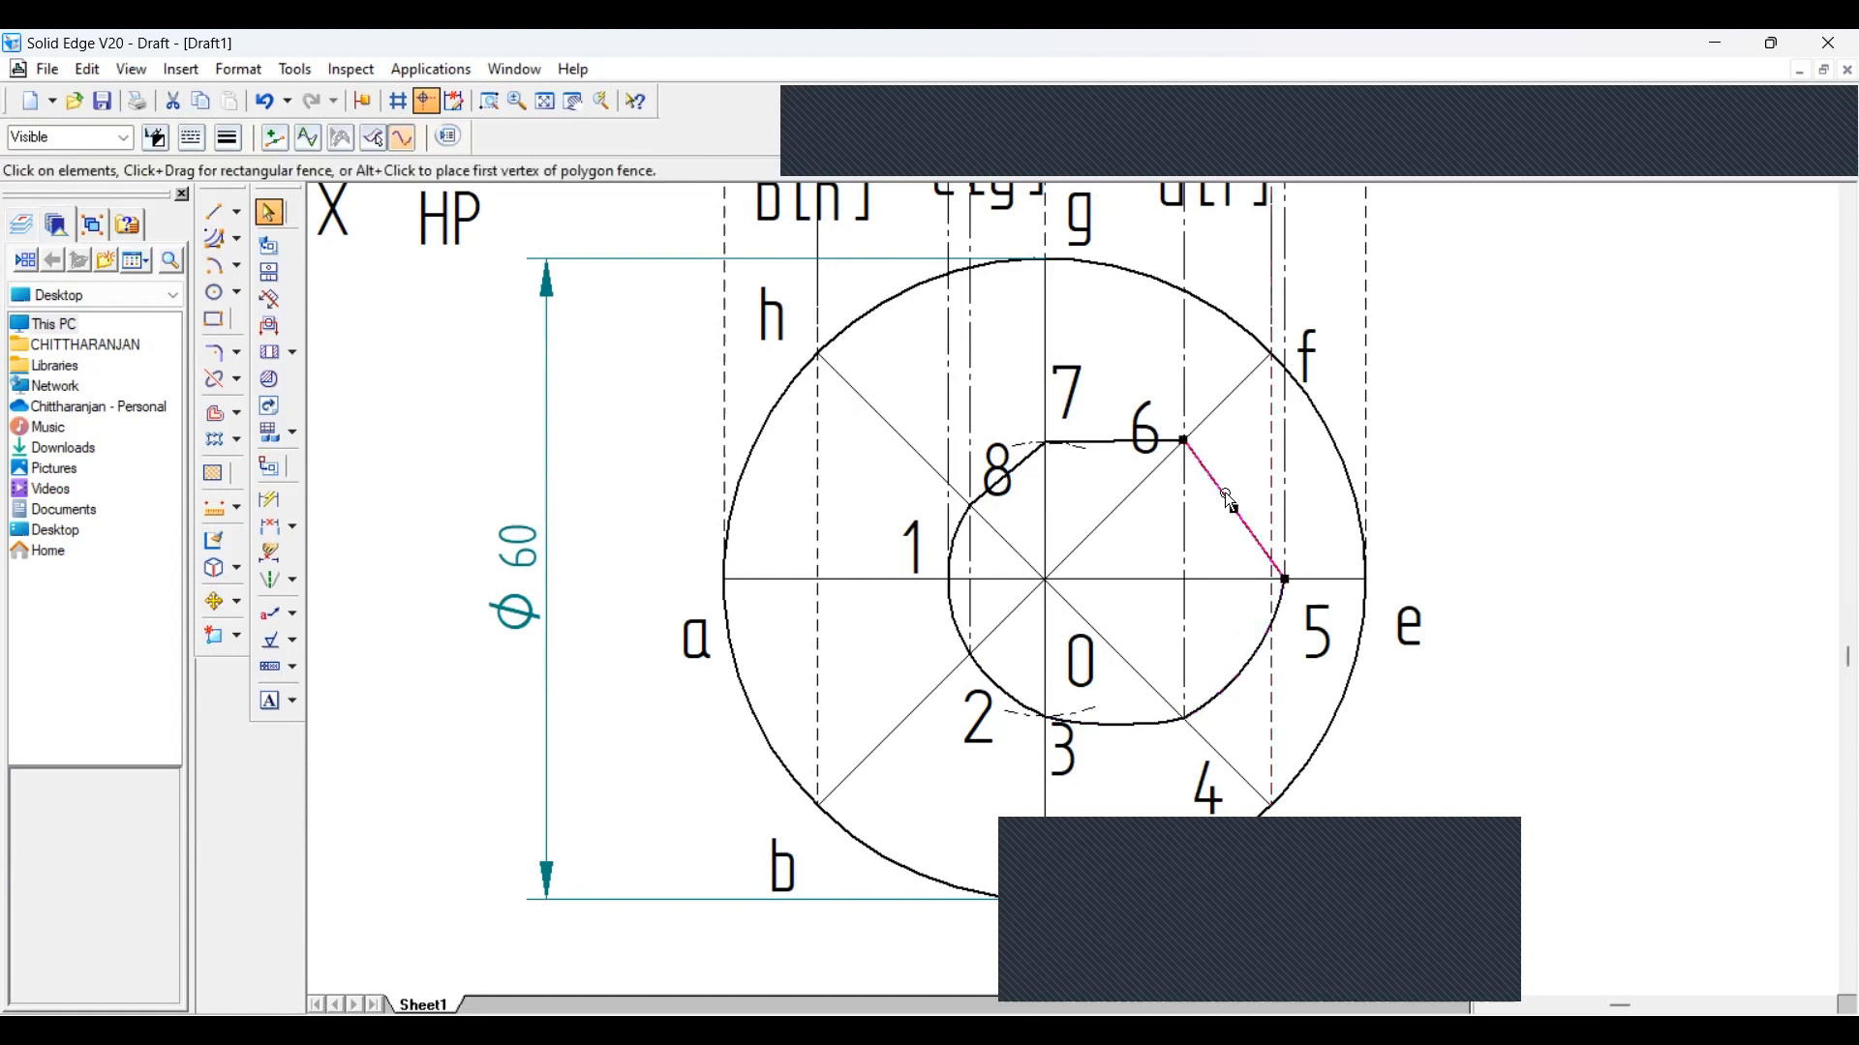
{"action": "left_click_drag", "start_coordinate": [1238, 510], "coordinate": [1272, 499]}
{"action": "left_click", "coordinate": [1111, 442]}
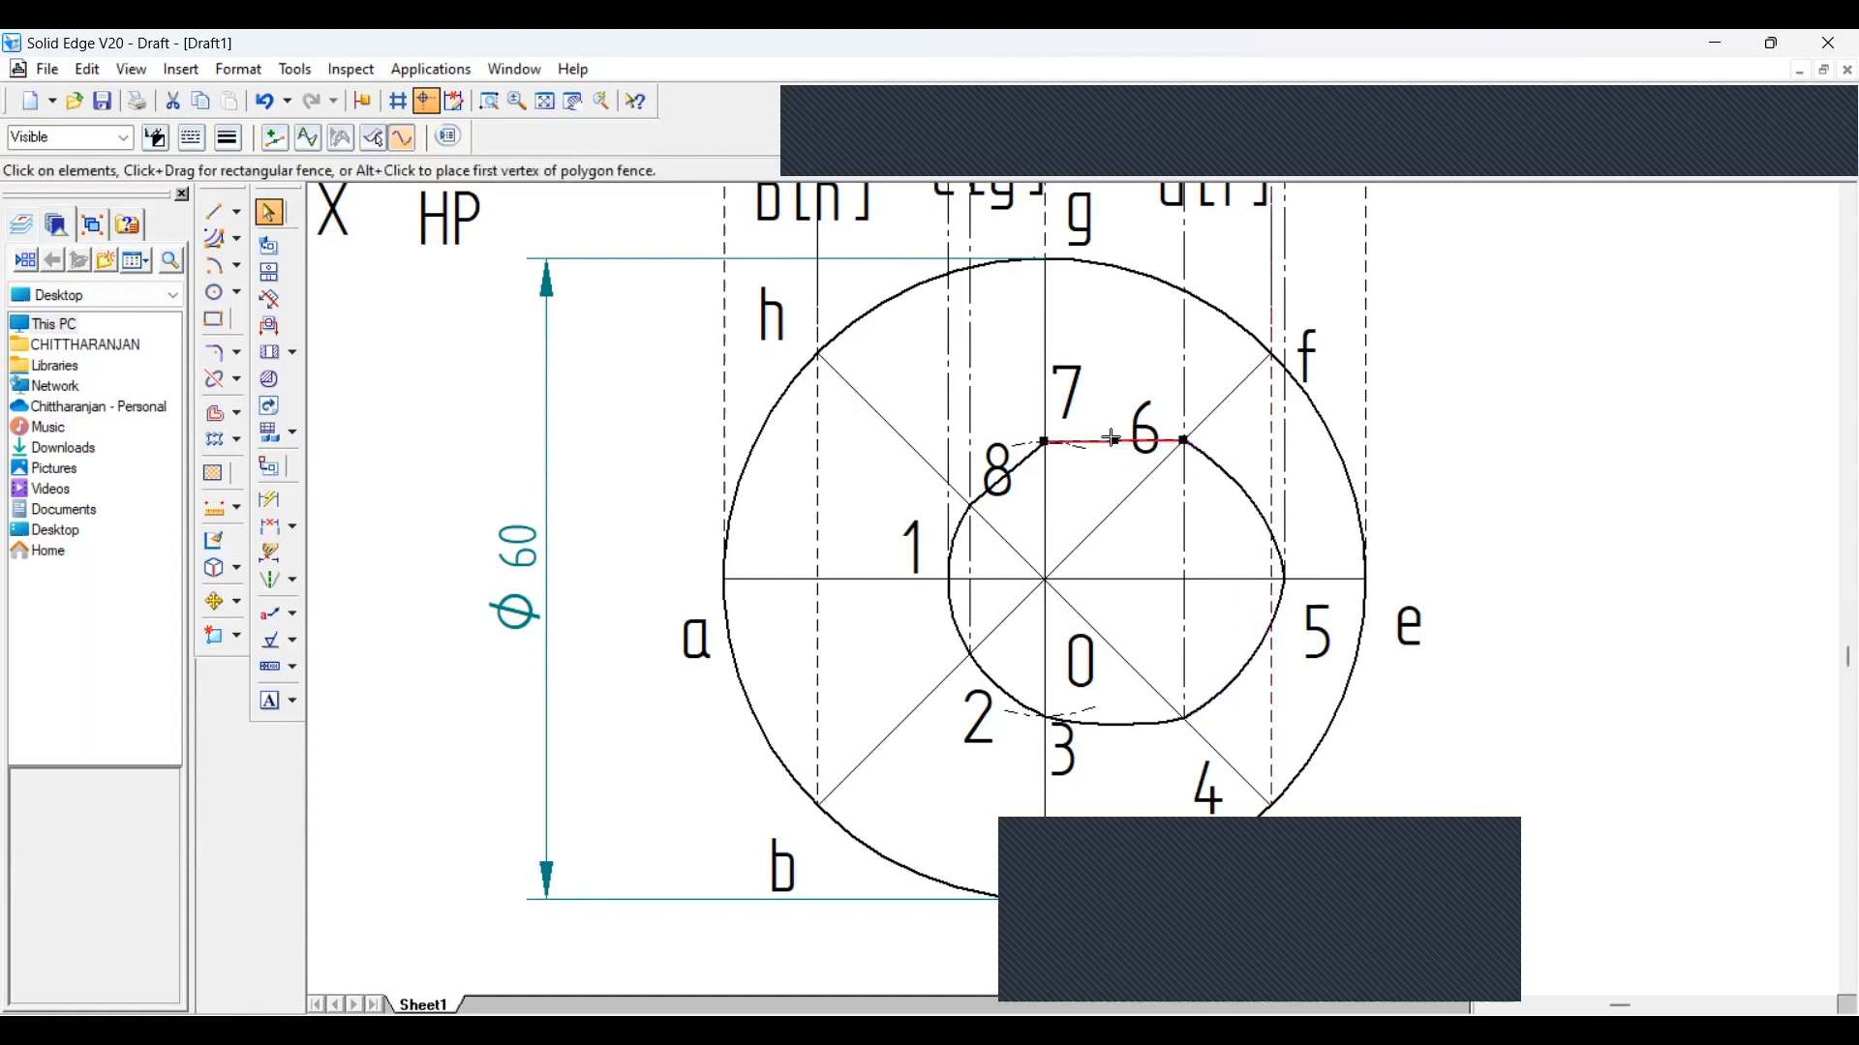
{"action": "left_click_drag", "start_coordinate": [1111, 440], "coordinate": [1113, 421]}
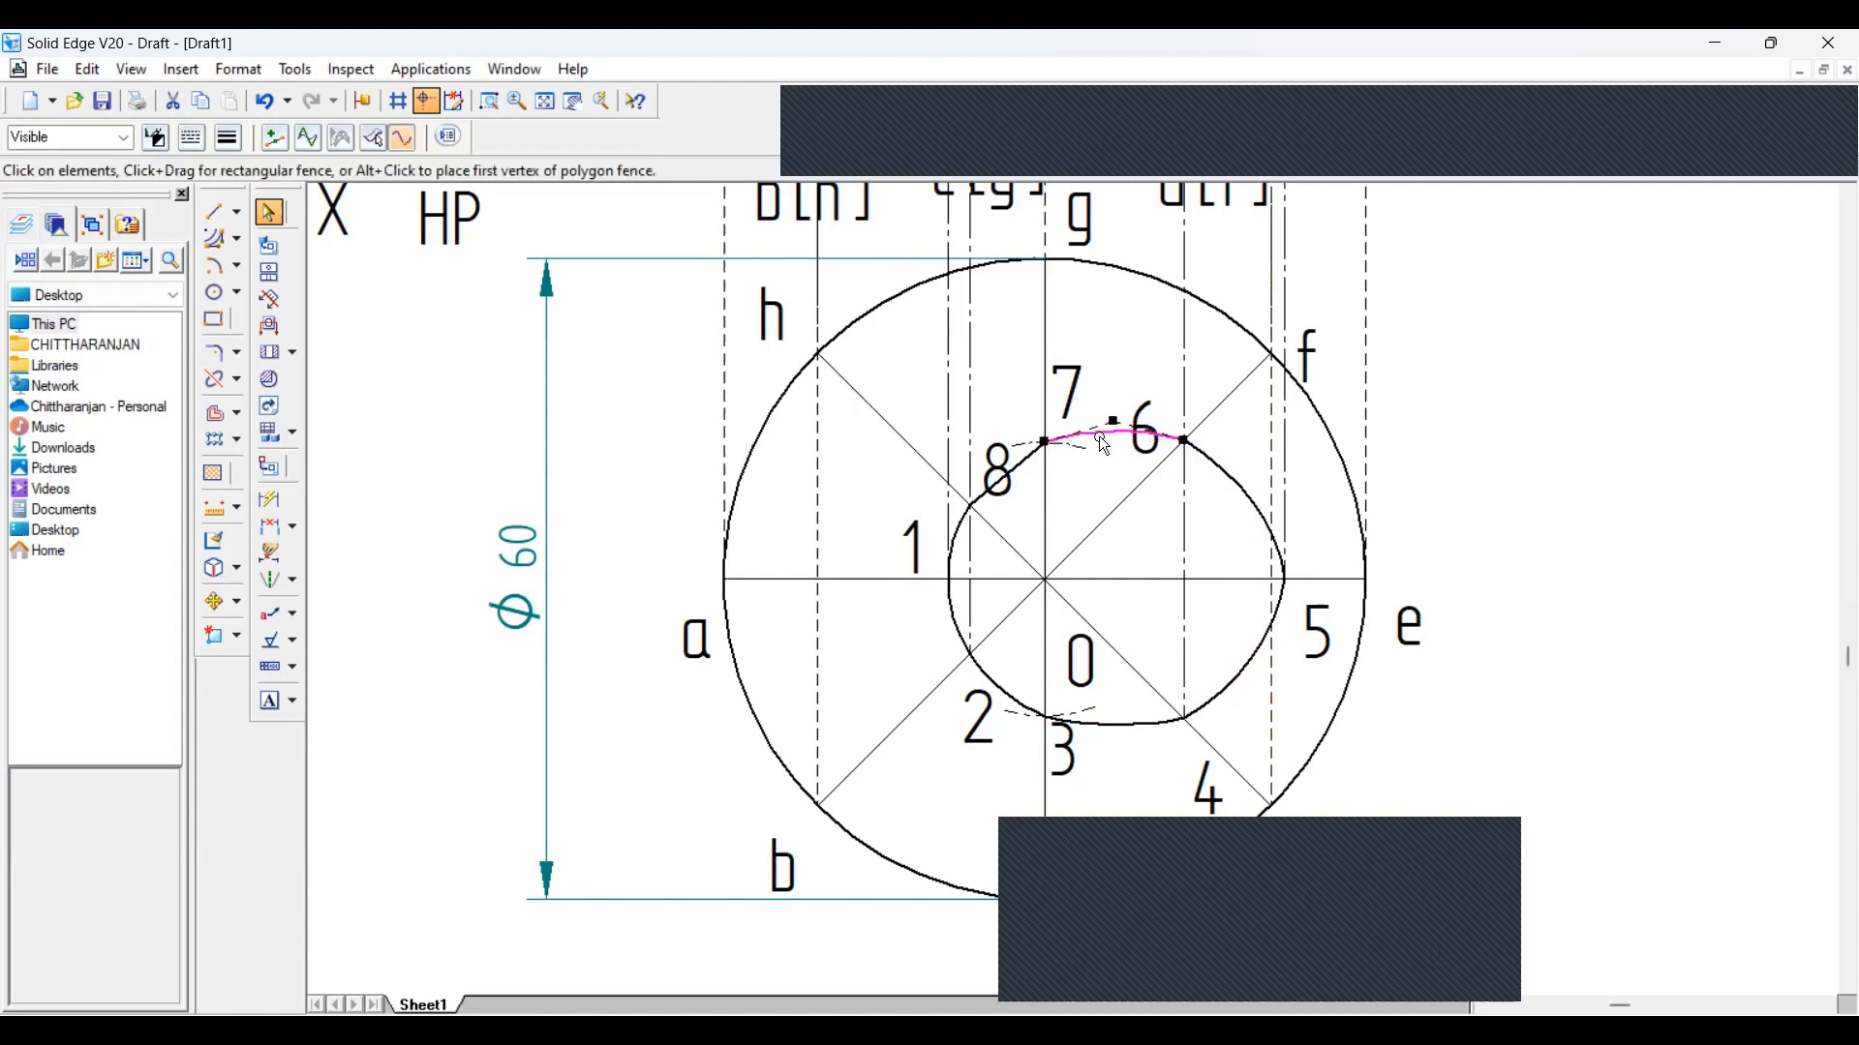
{"action": "left_click", "coordinate": [1018, 464]}
{"action": "left_click_drag", "start_coordinate": [1008, 477], "coordinate": [1000, 472]}
{"action": "left_click", "coordinate": [1073, 480]}
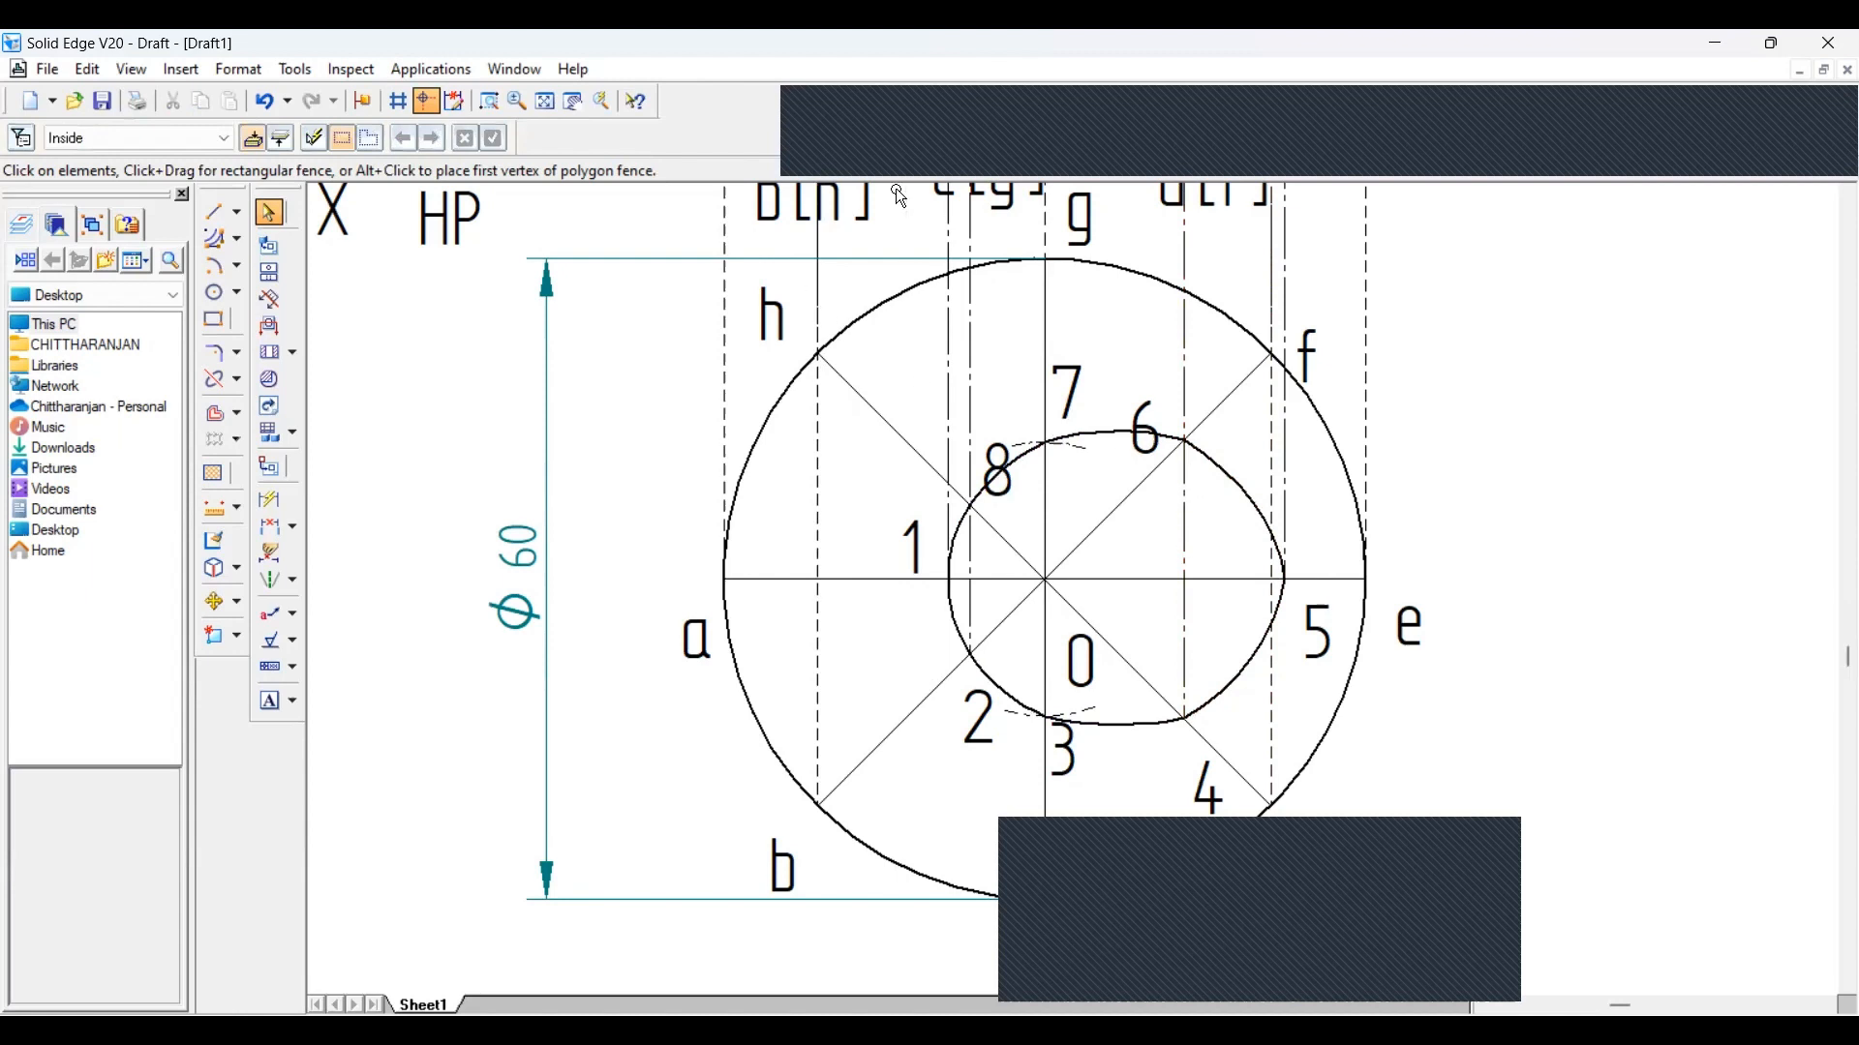
Delete the 12.86 dimension and the short horizontal line at the 40 mm height in the front view
{"action": "left_click", "coordinate": [546, 101]}
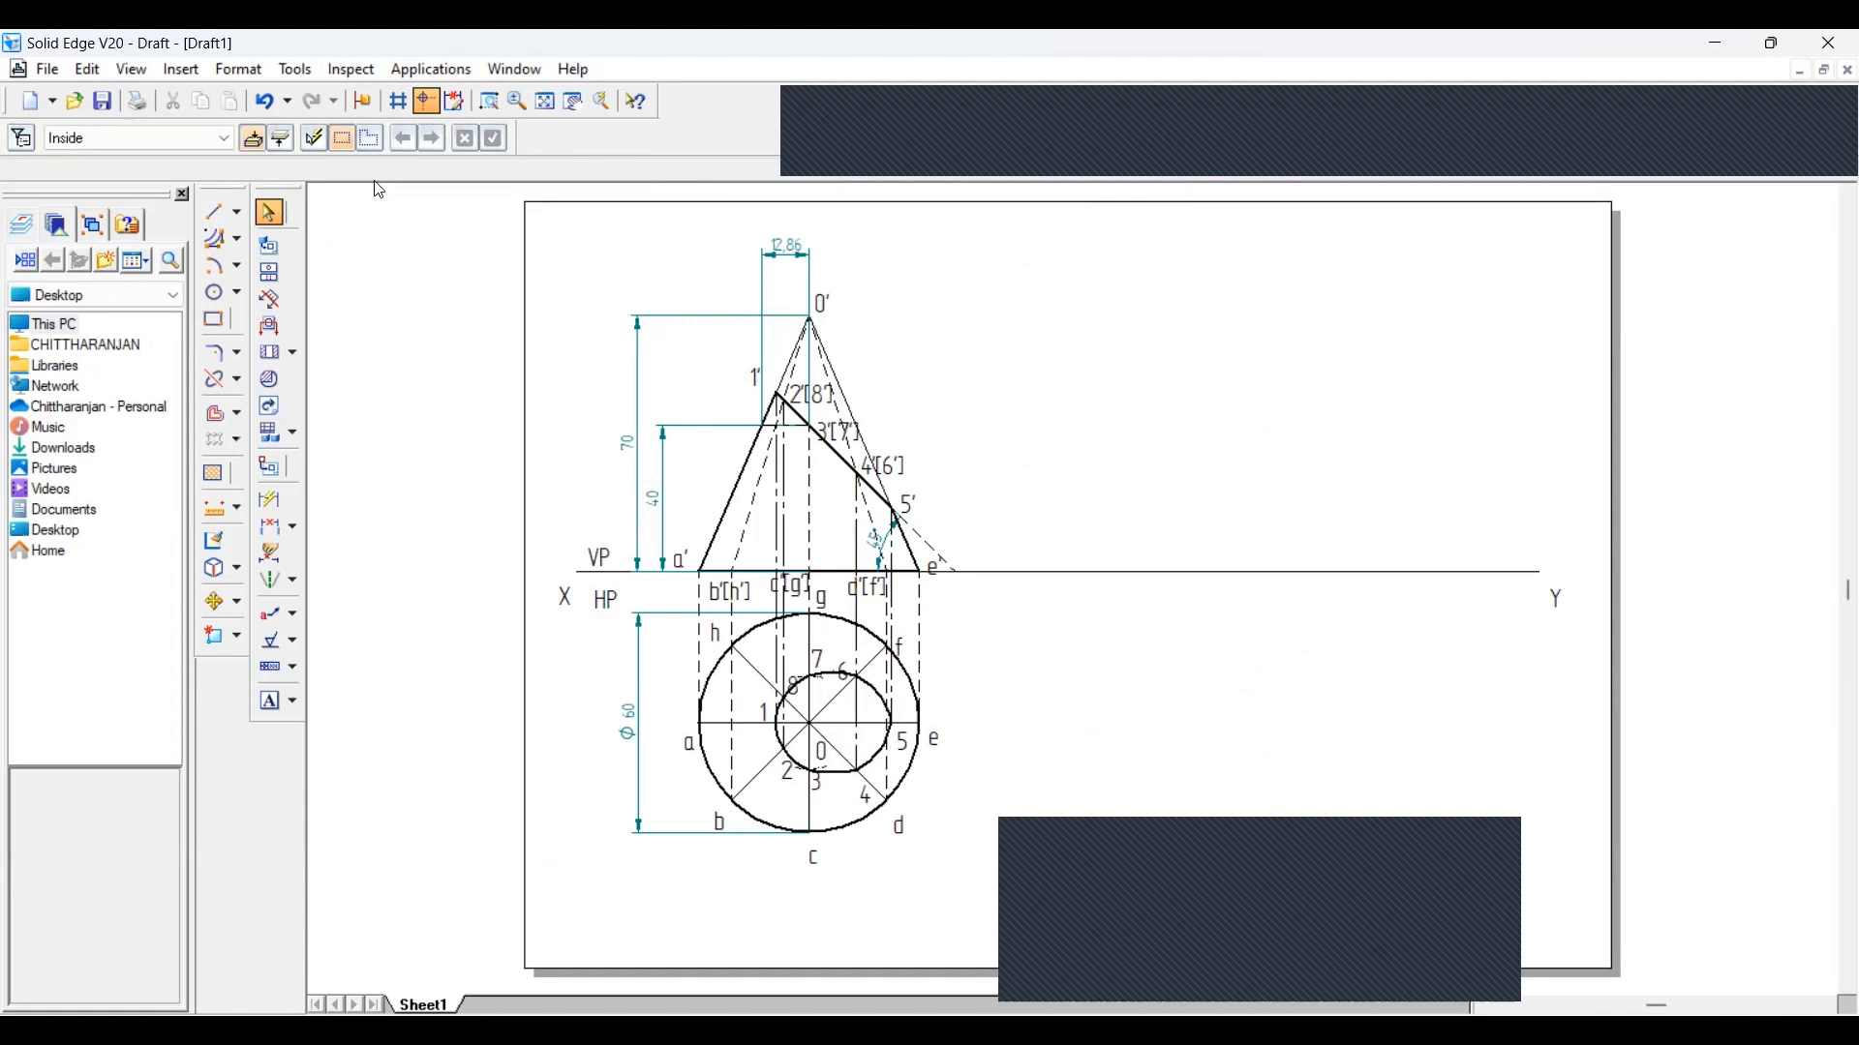
{"action": "left_click", "coordinate": [215, 211]}
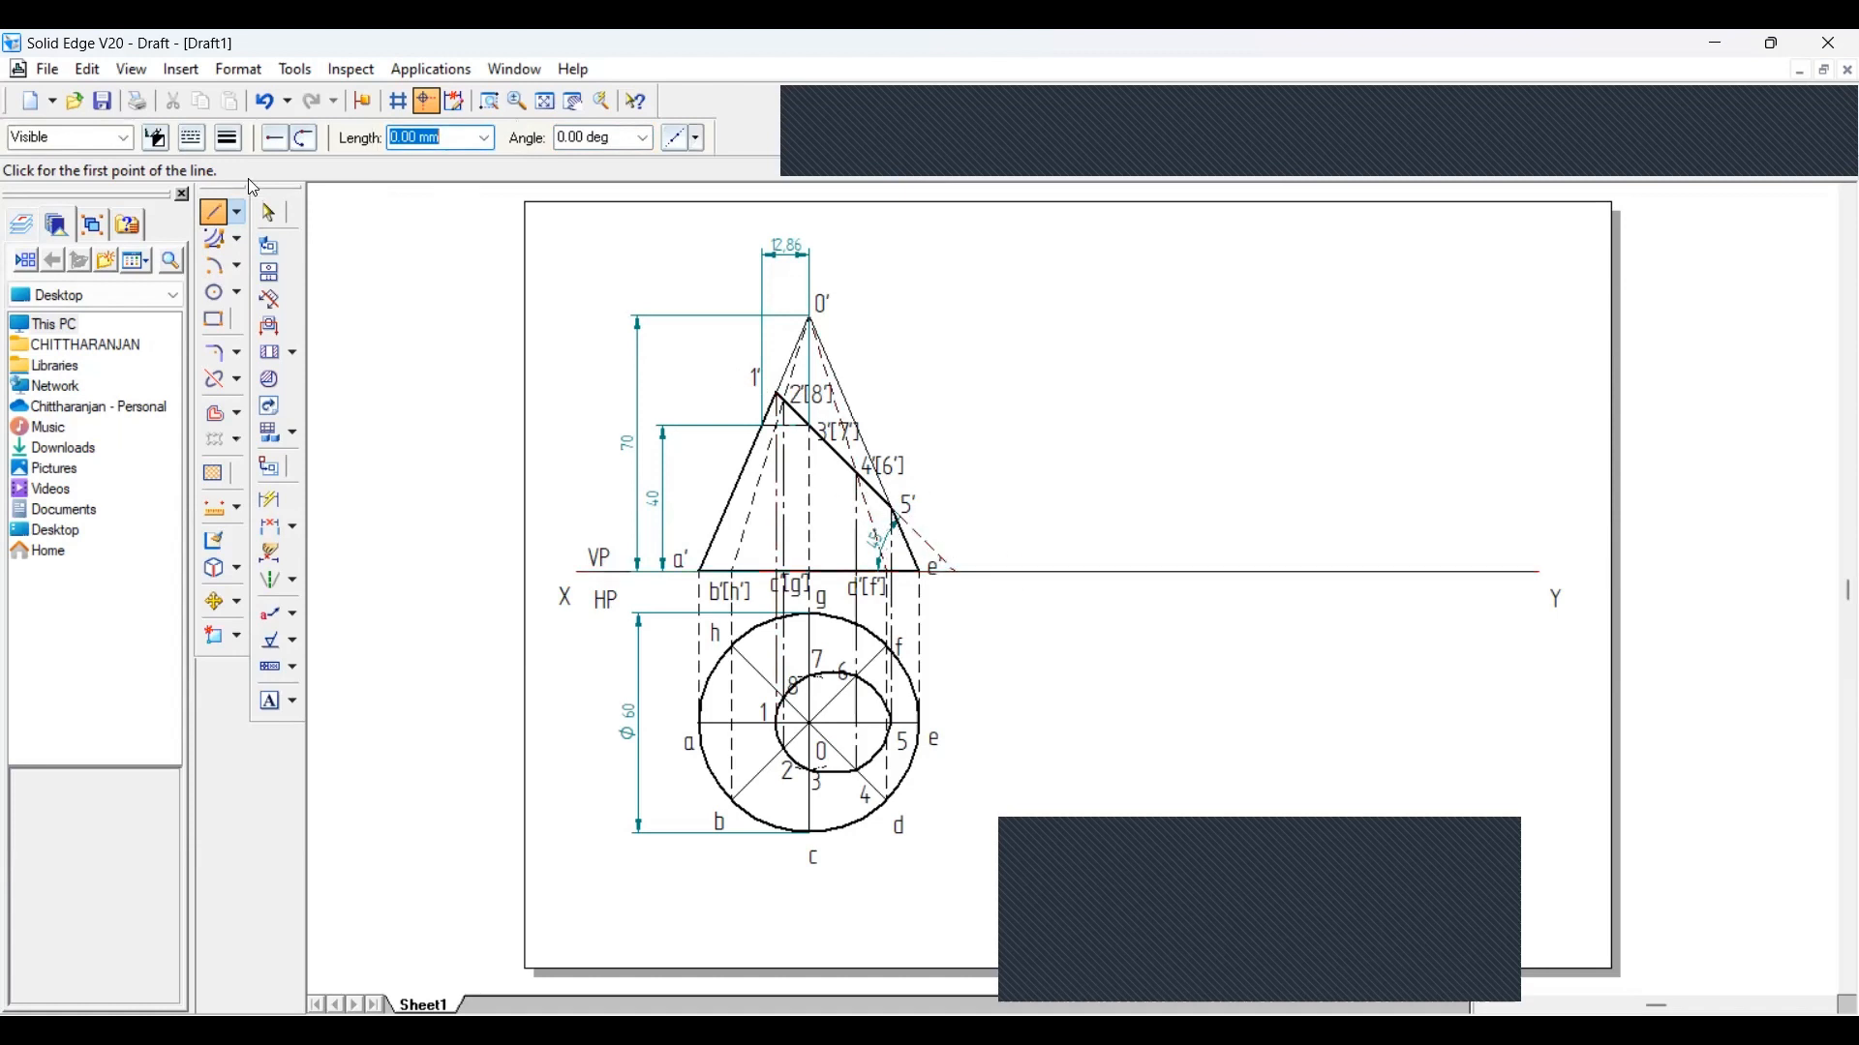
{"action": "left_click", "coordinate": [269, 213]}
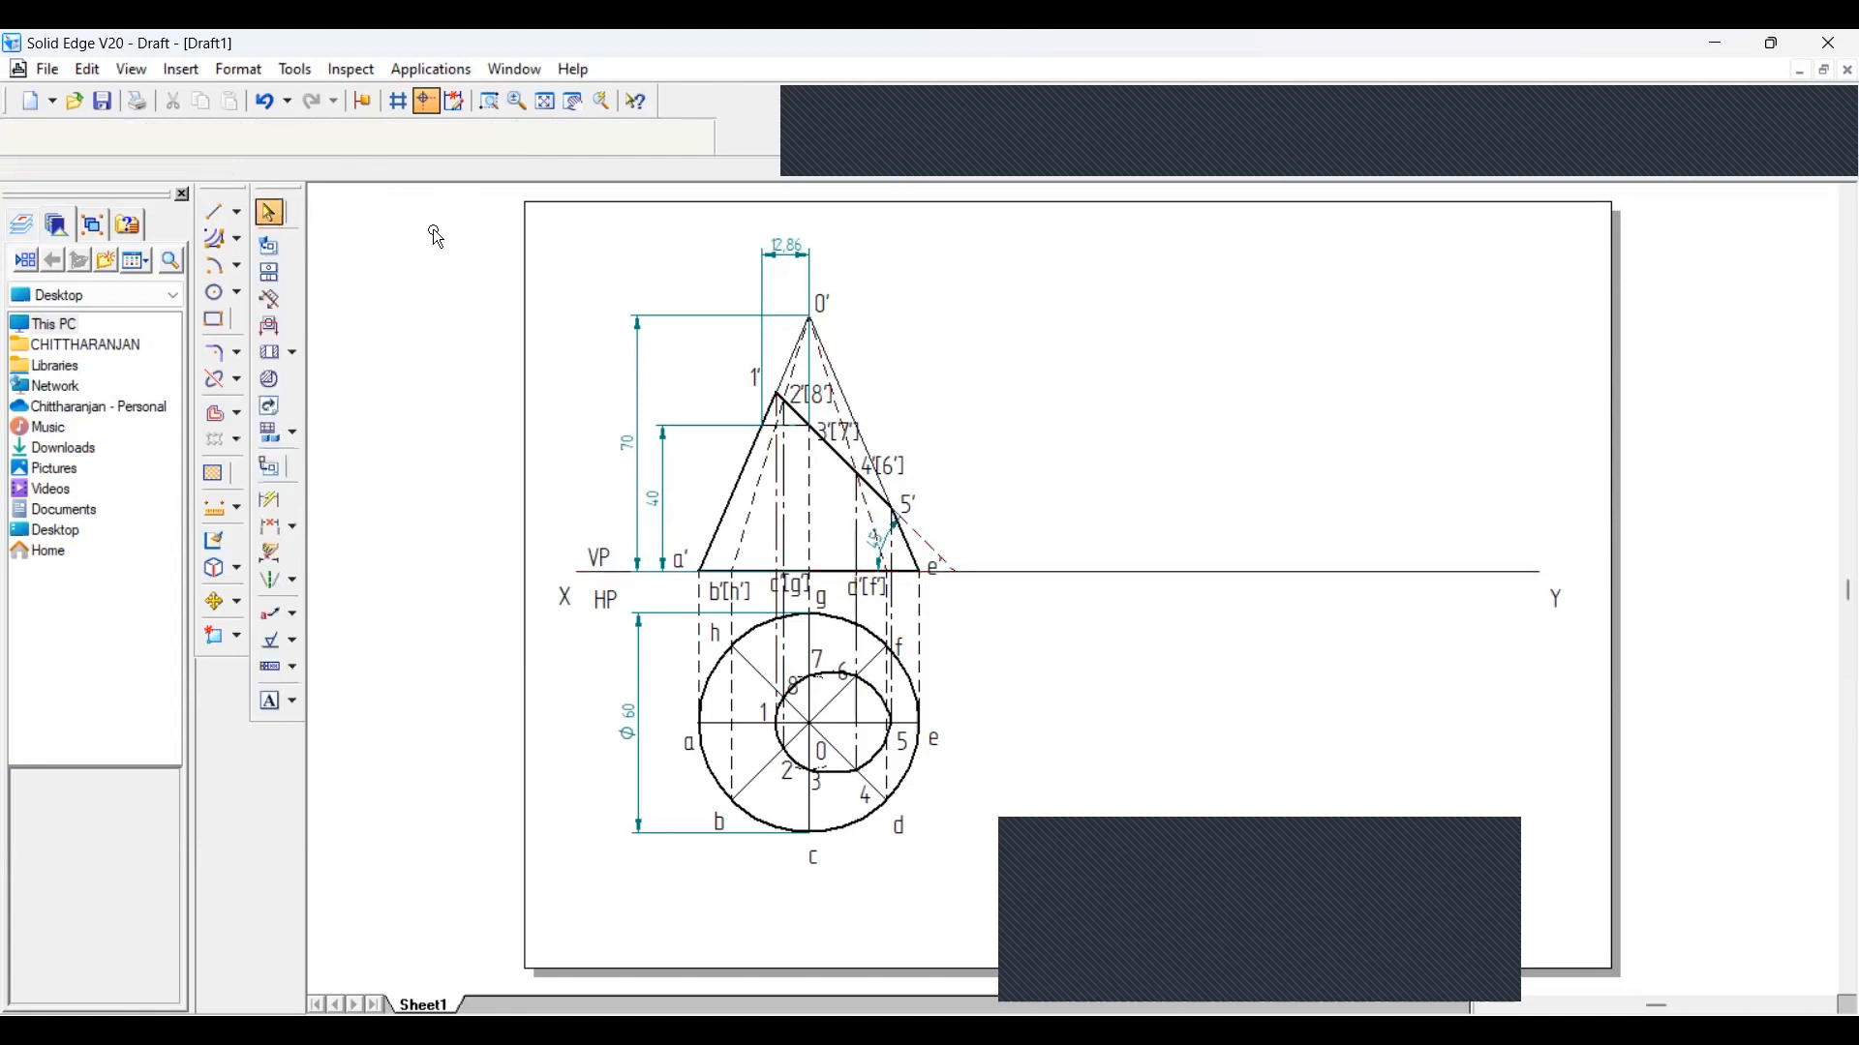
{"action": "left_click", "coordinate": [786, 257]}
{"action": "key", "text": "Delete"}
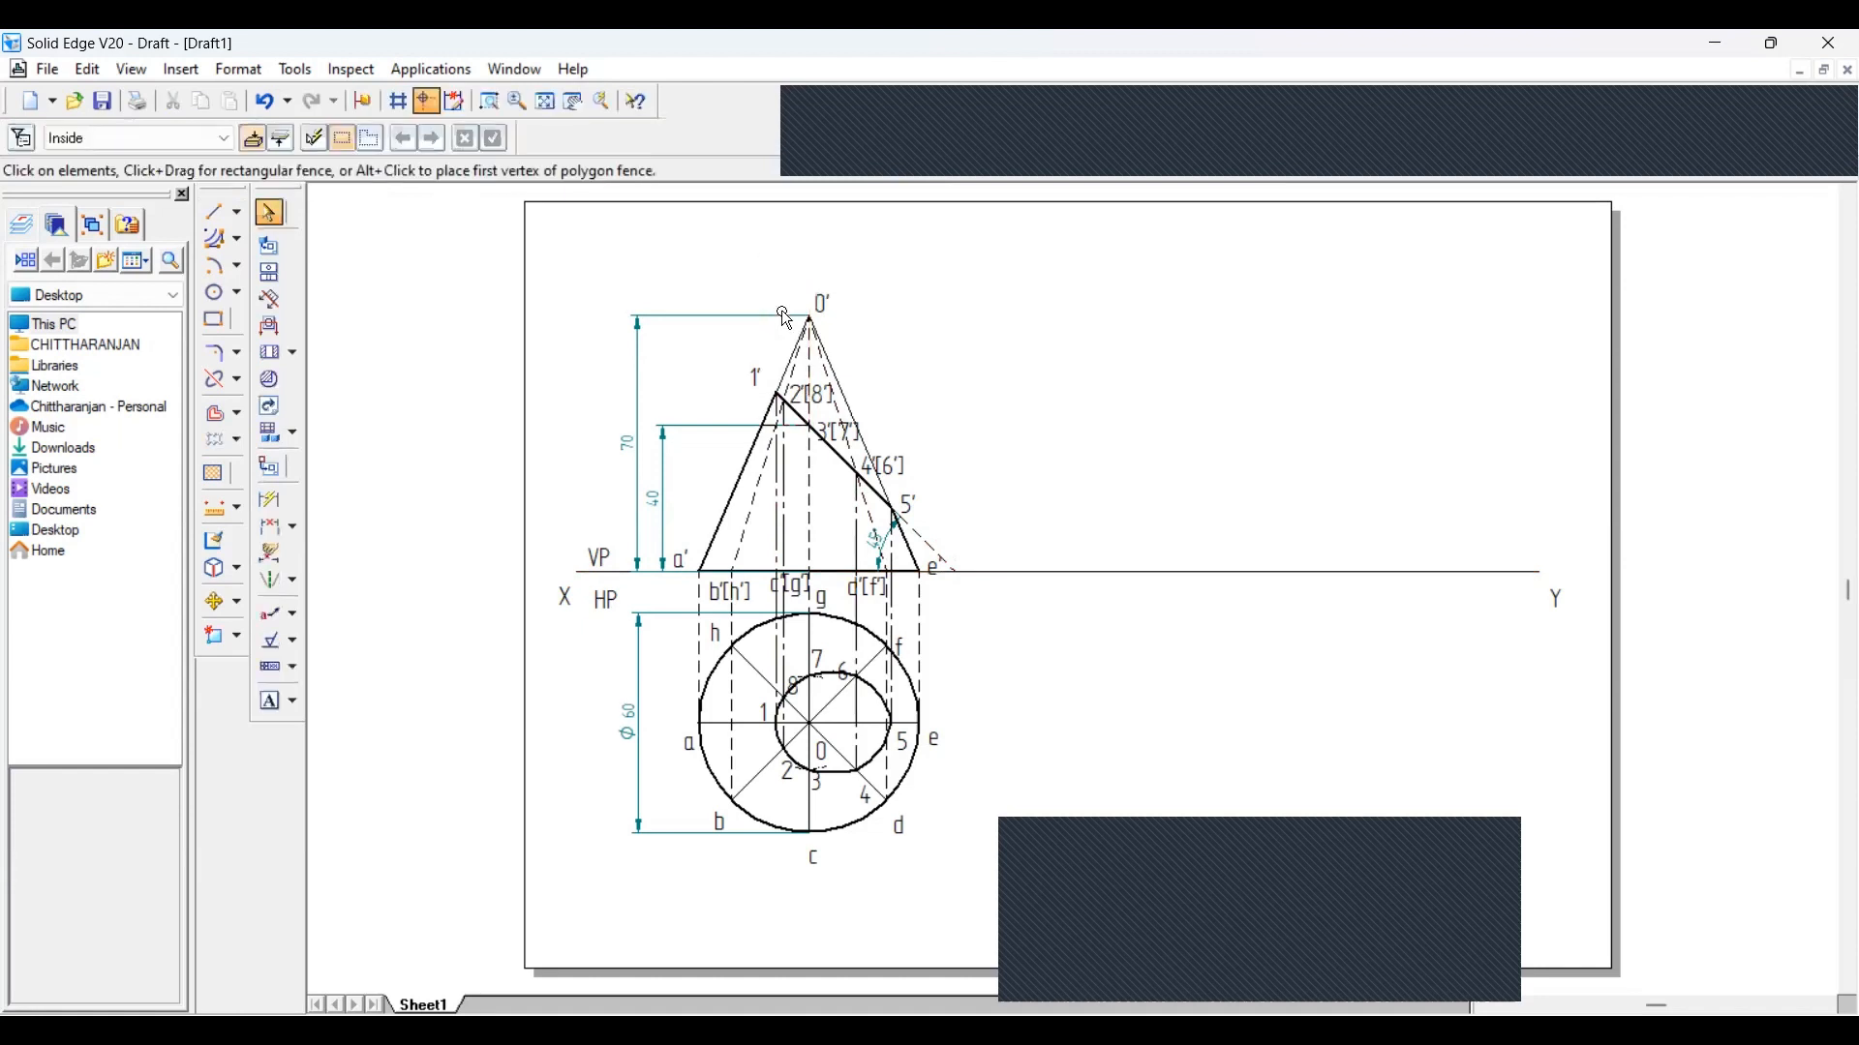
{"action": "left_click", "coordinate": [794, 426]}
{"action": "key", "text": "Delete"}
Set the Line tool's line width to 0.35 mm
{"action": "left_click", "coordinate": [215, 211]}
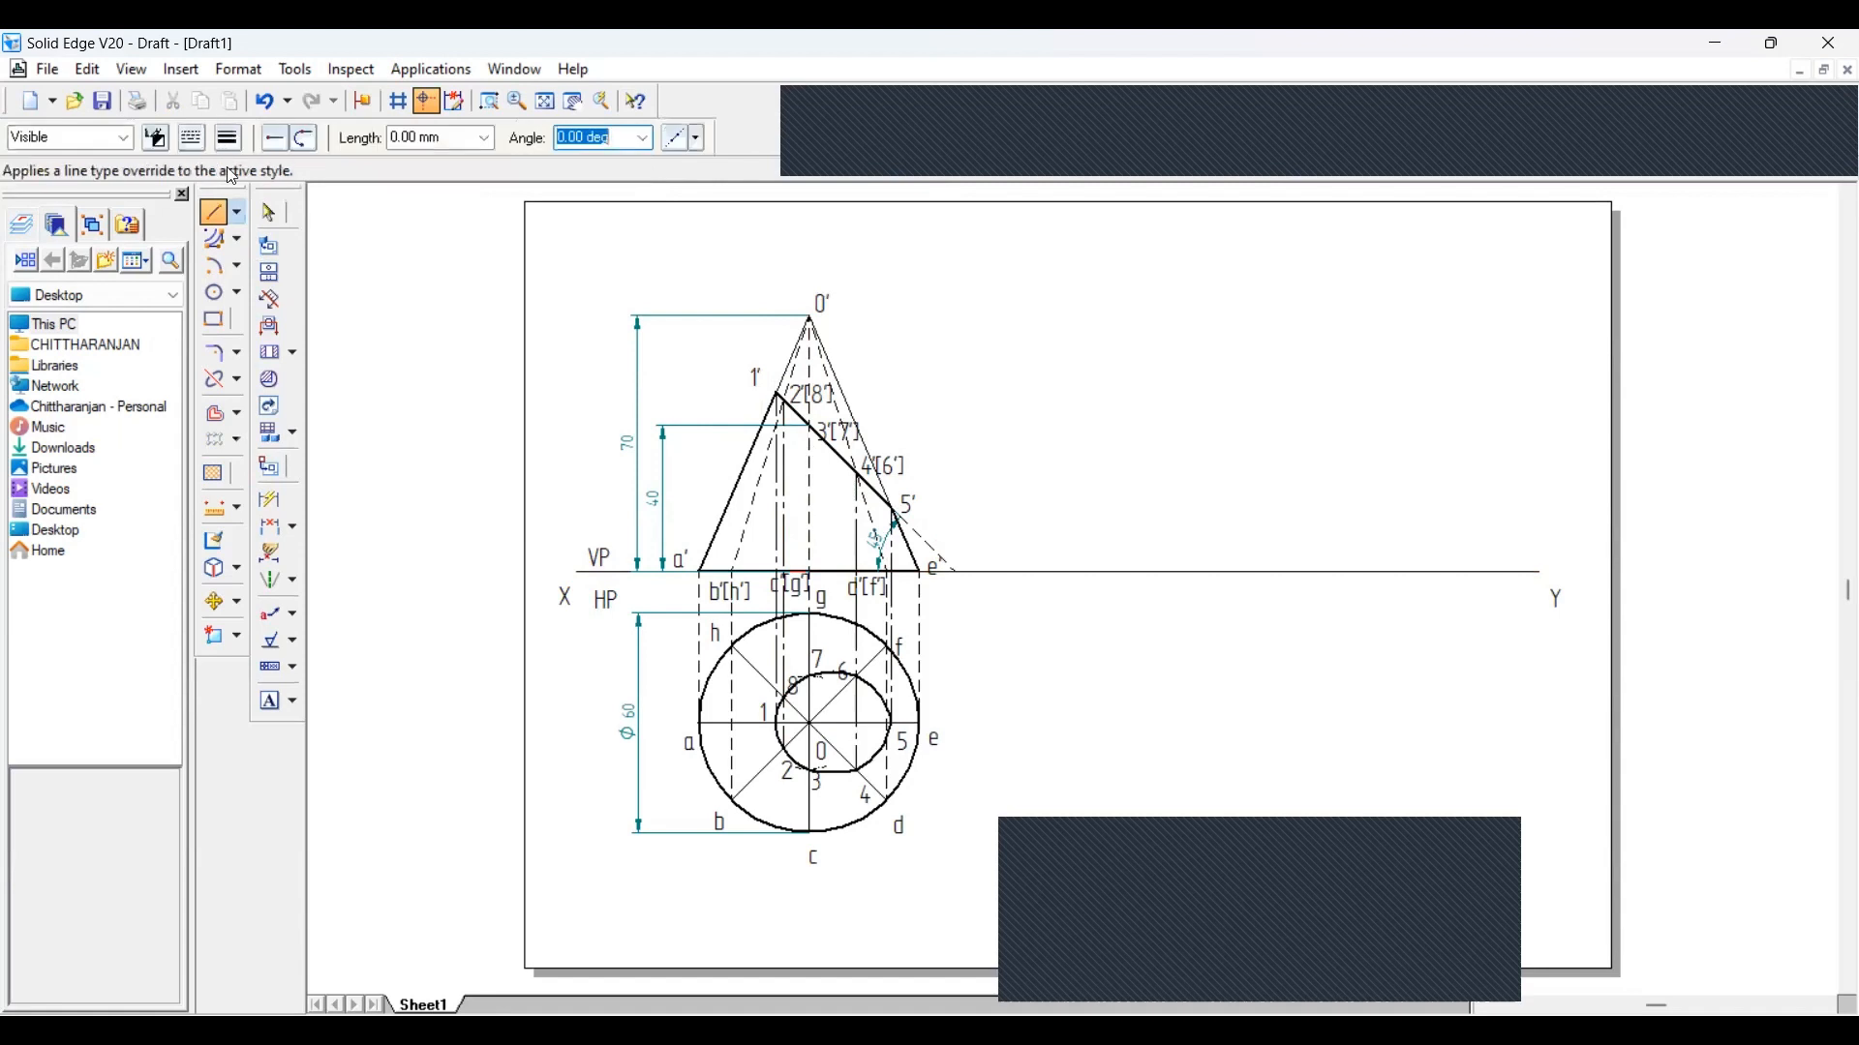
{"action": "left_click", "coordinate": [228, 137]}
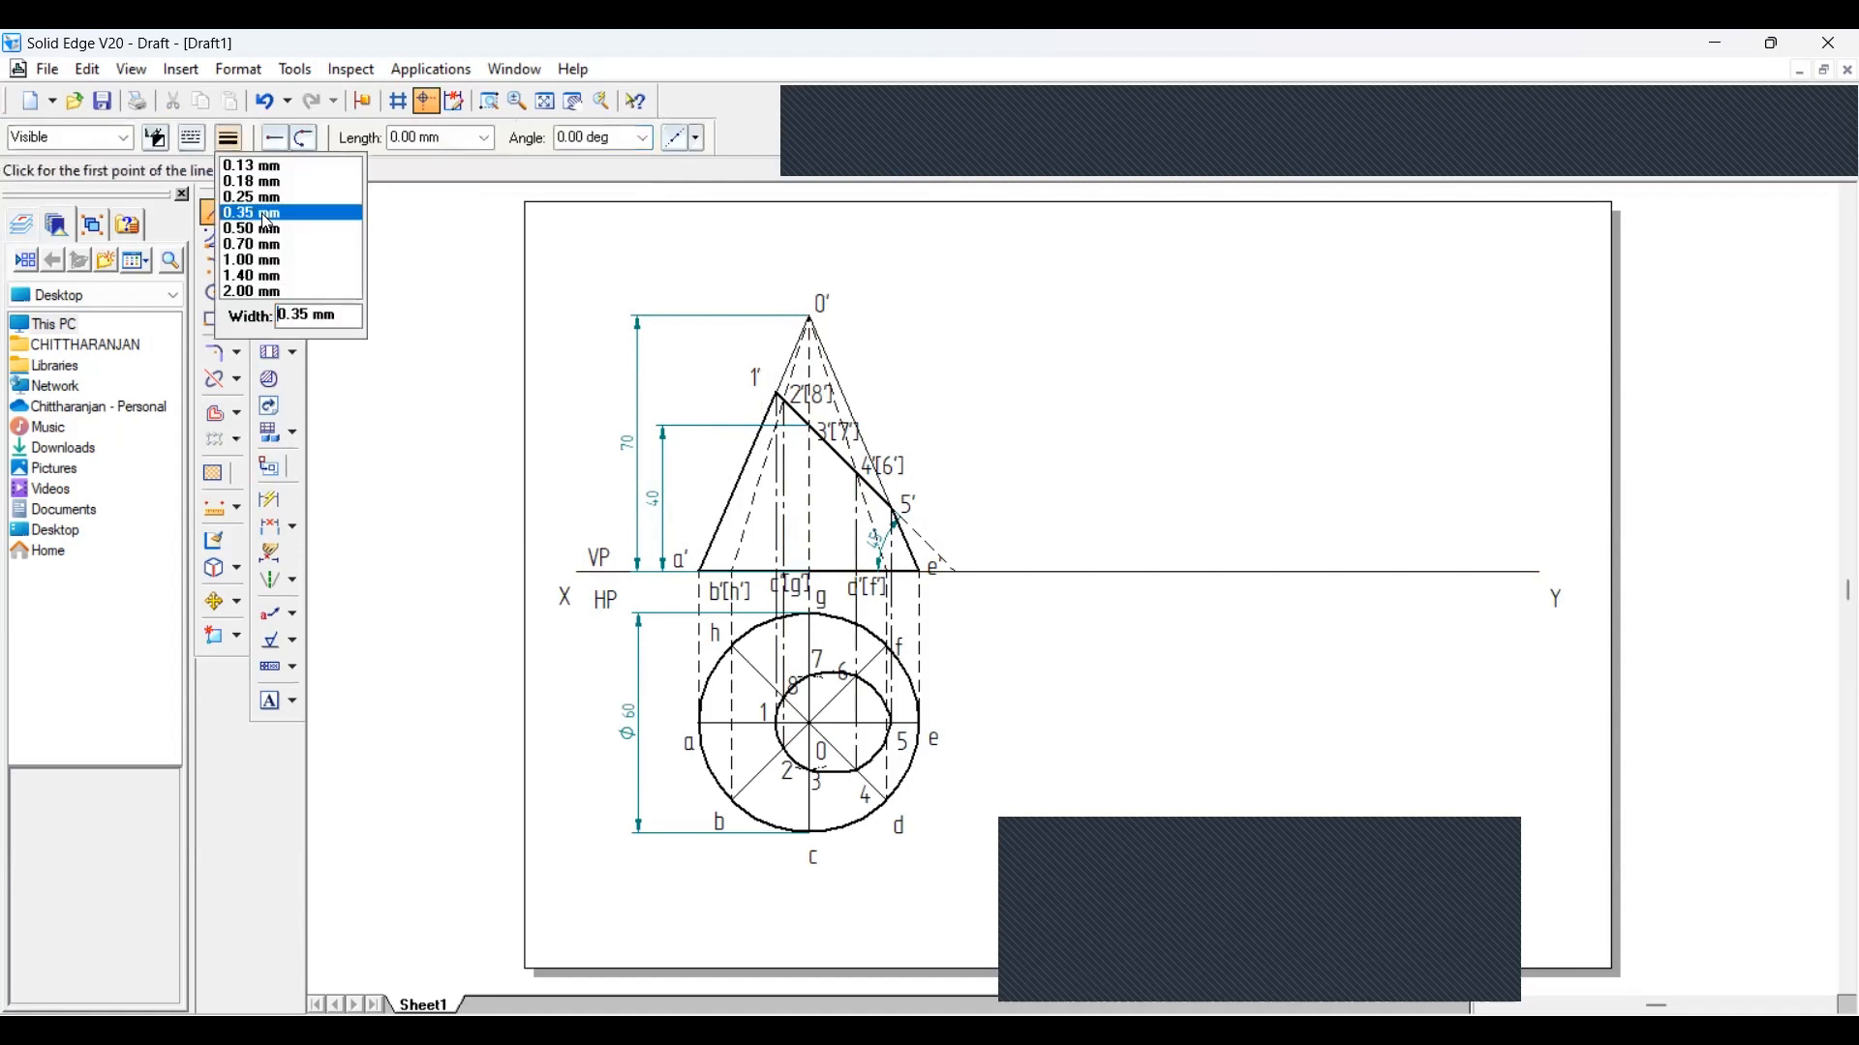
{"action": "left_click", "coordinate": [253, 212]}
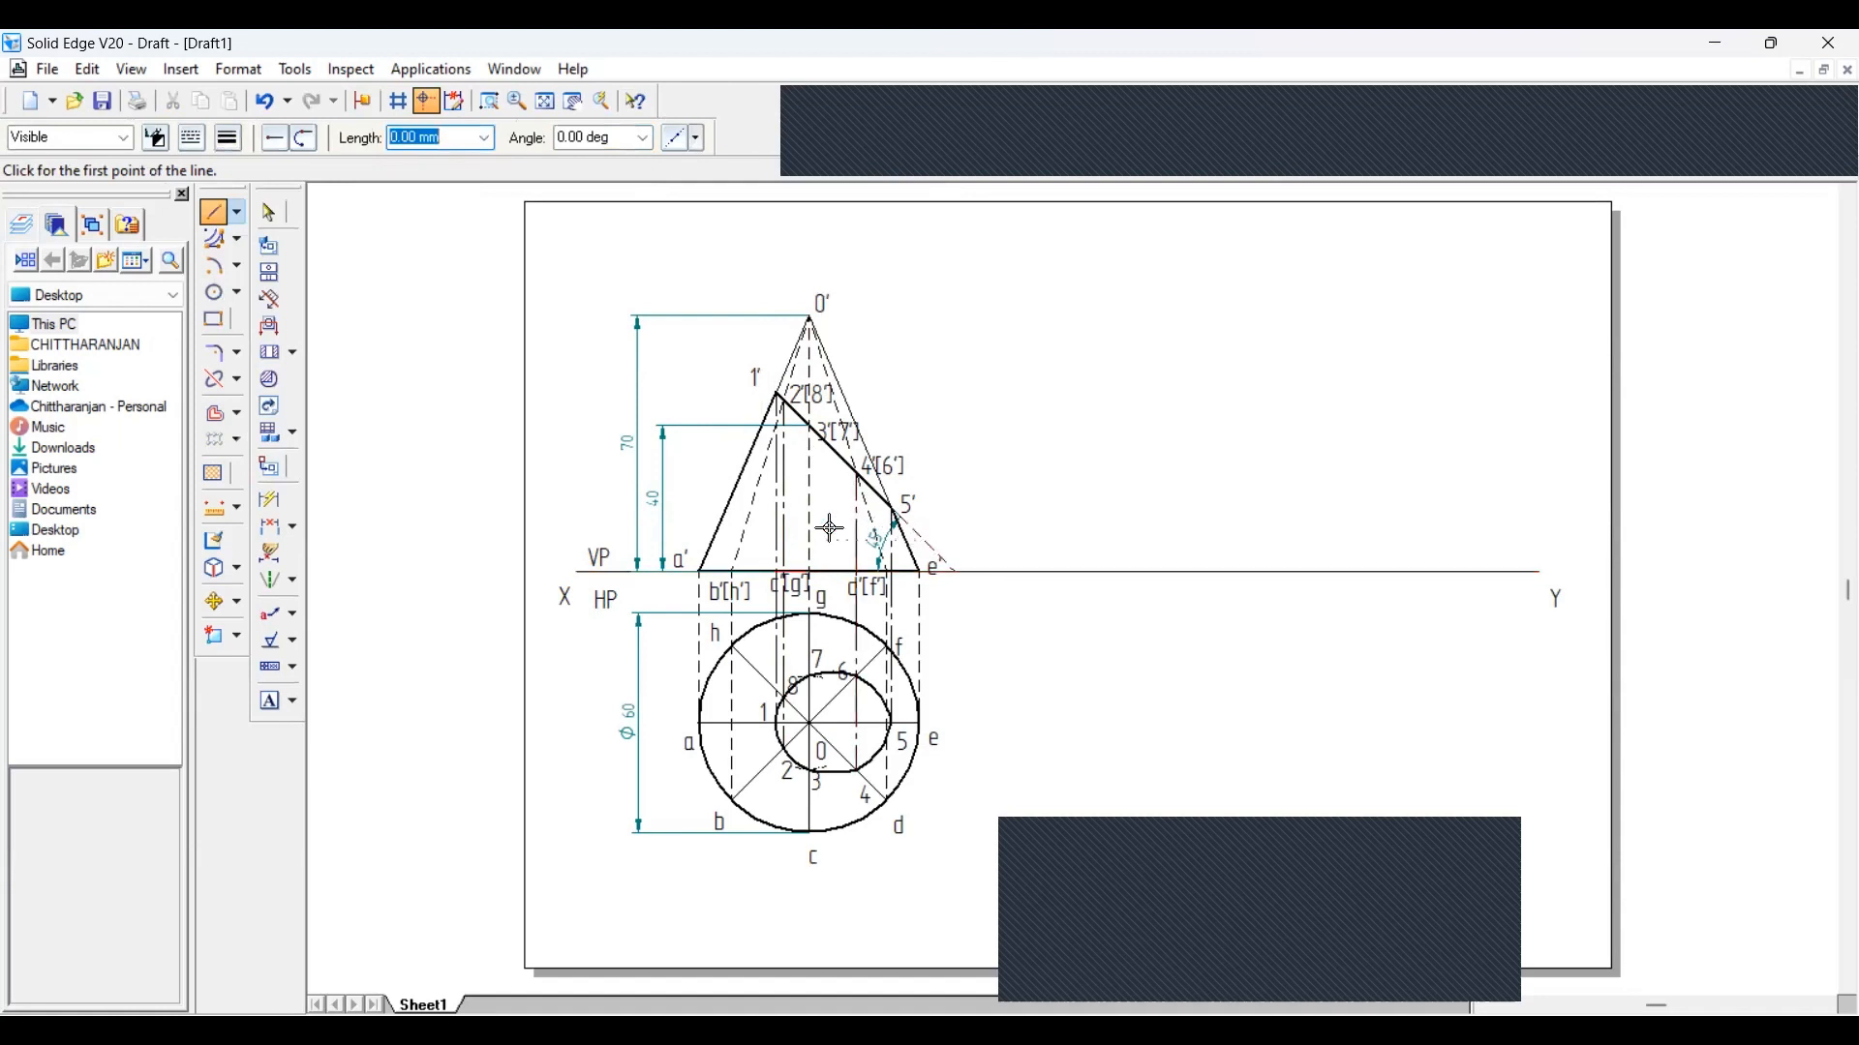
{"action": "left_click", "coordinate": [1062, 572]}
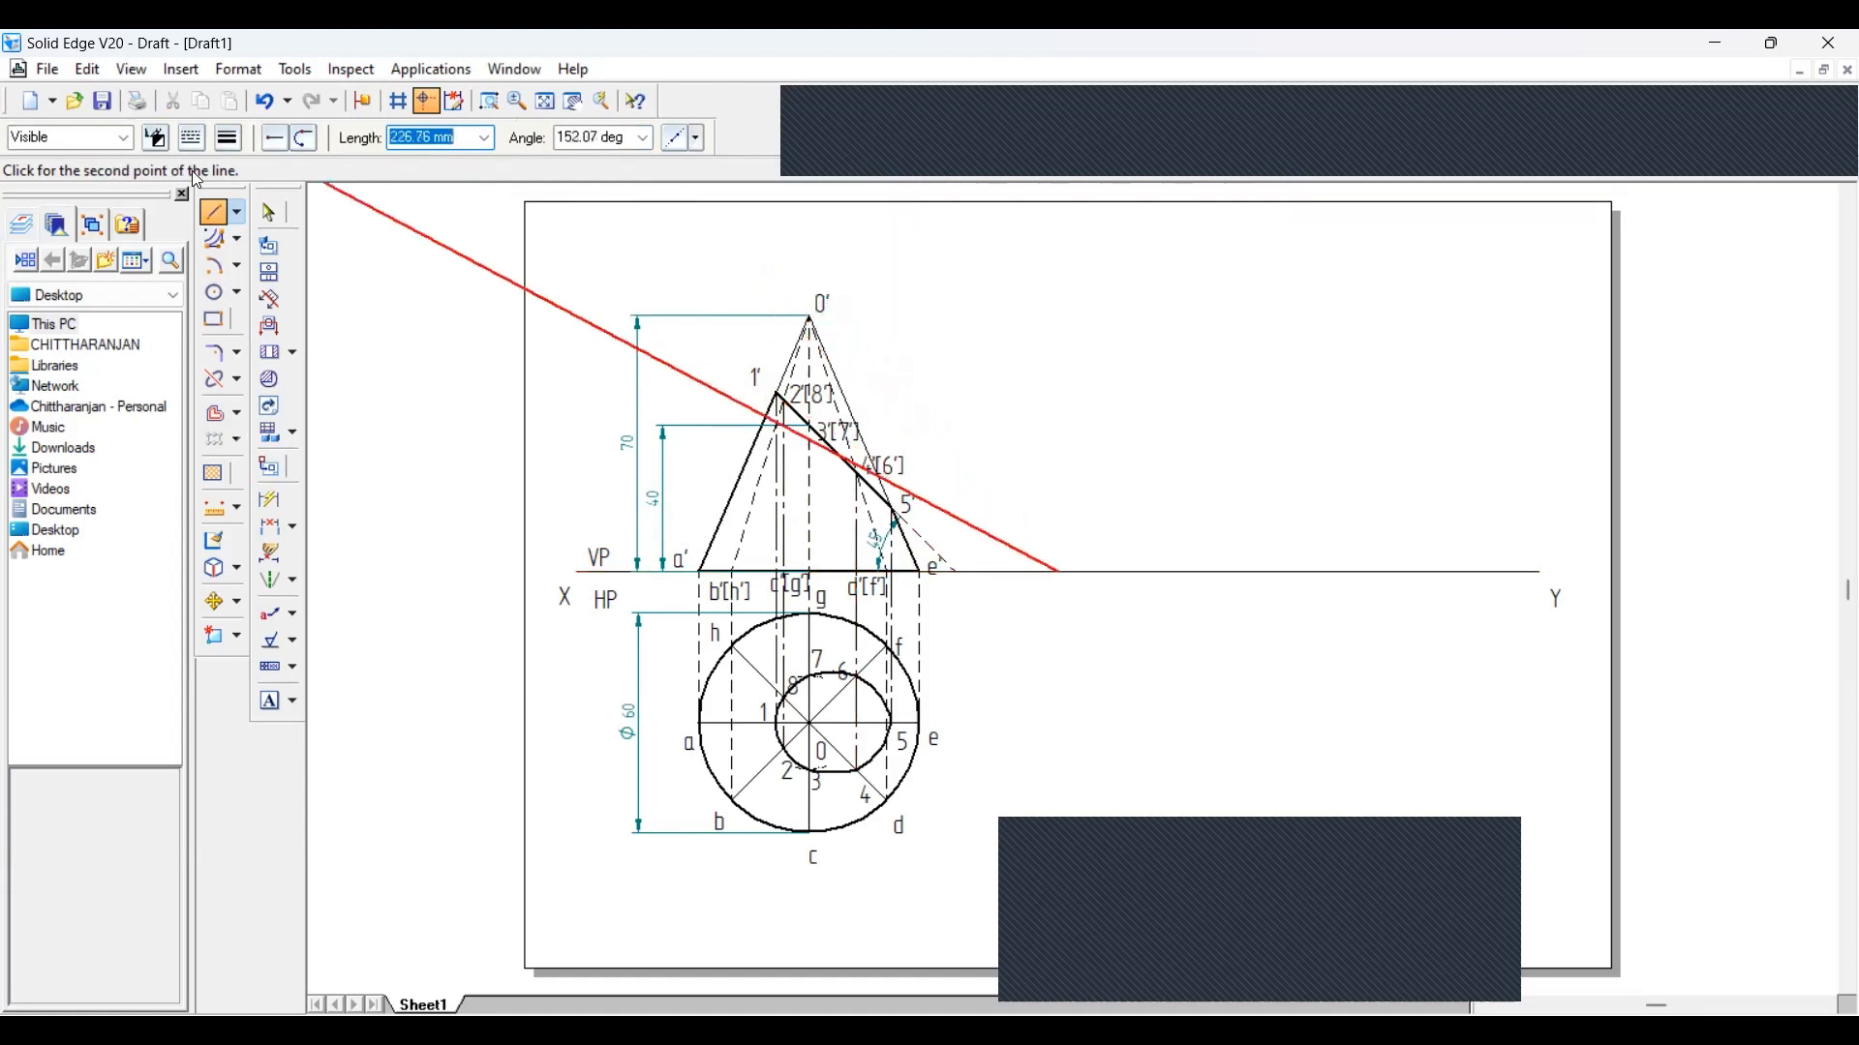
{"action": "left_click", "coordinate": [271, 211]}
{"action": "left_click", "coordinate": [215, 211]}
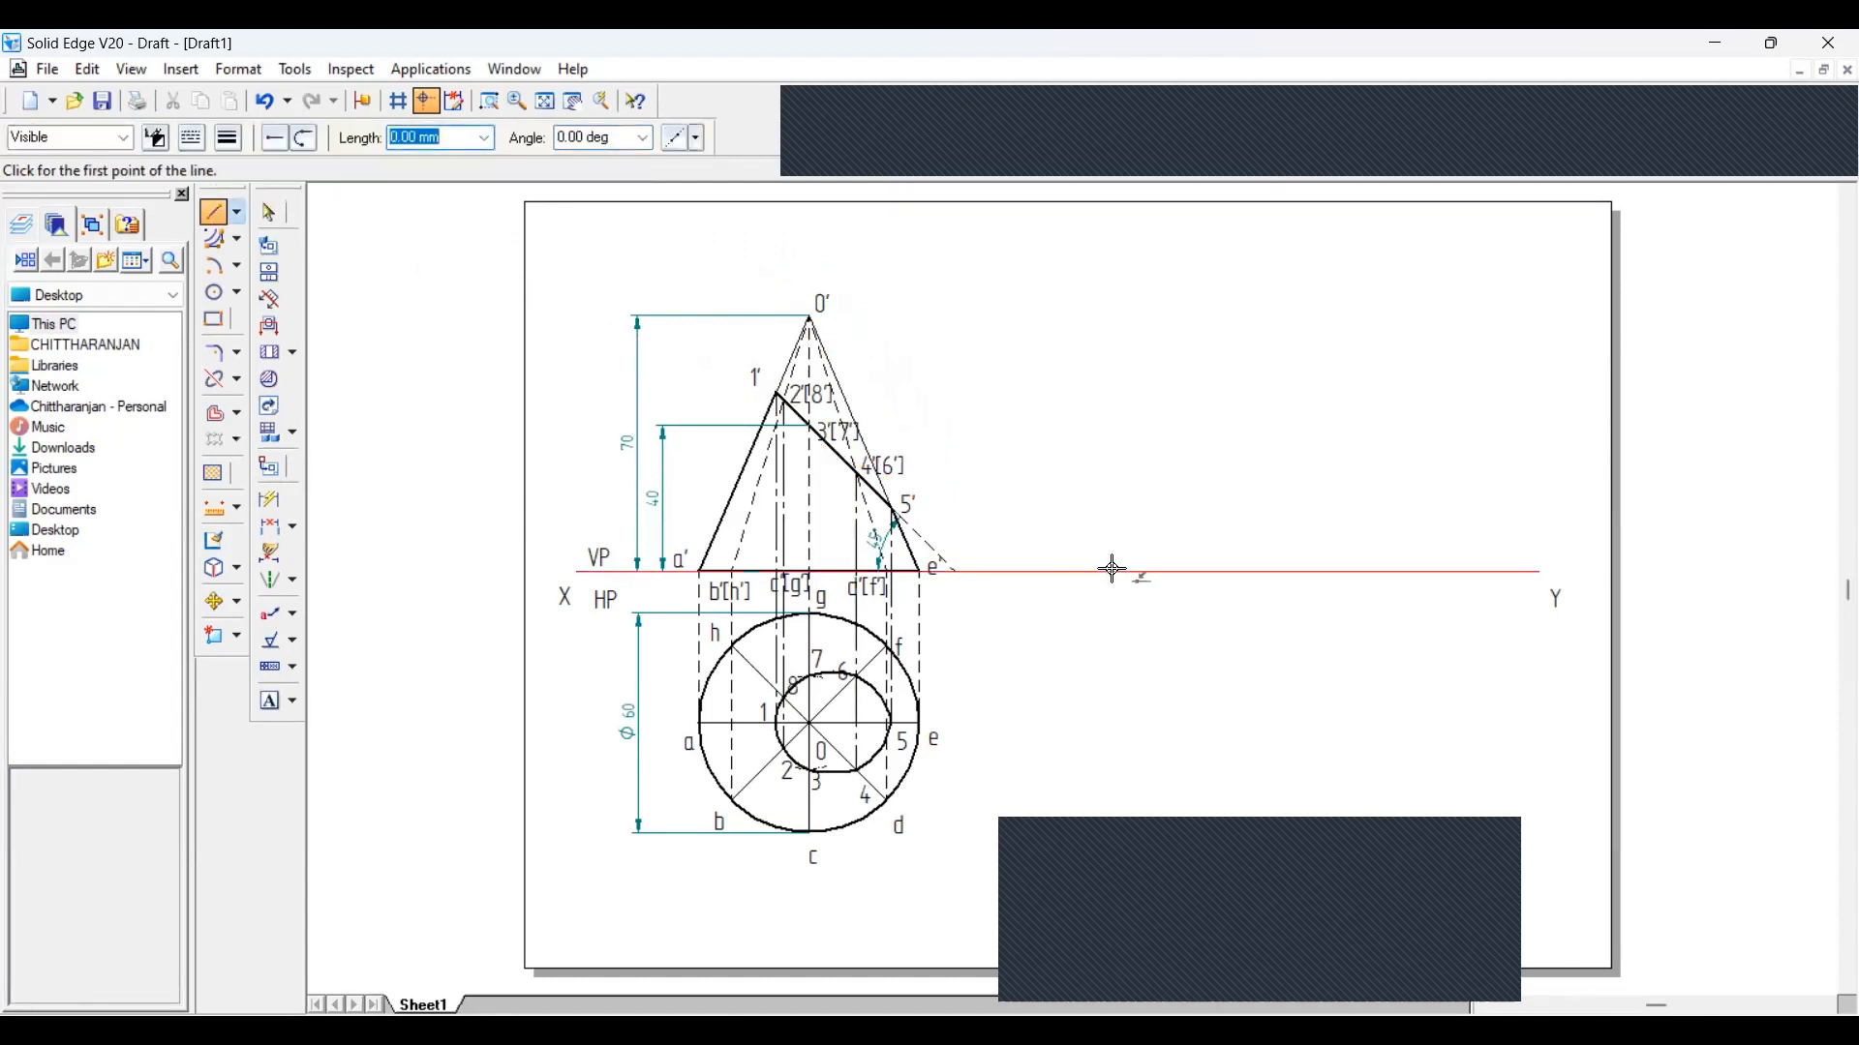
{"action": "left_click", "coordinate": [270, 211]}
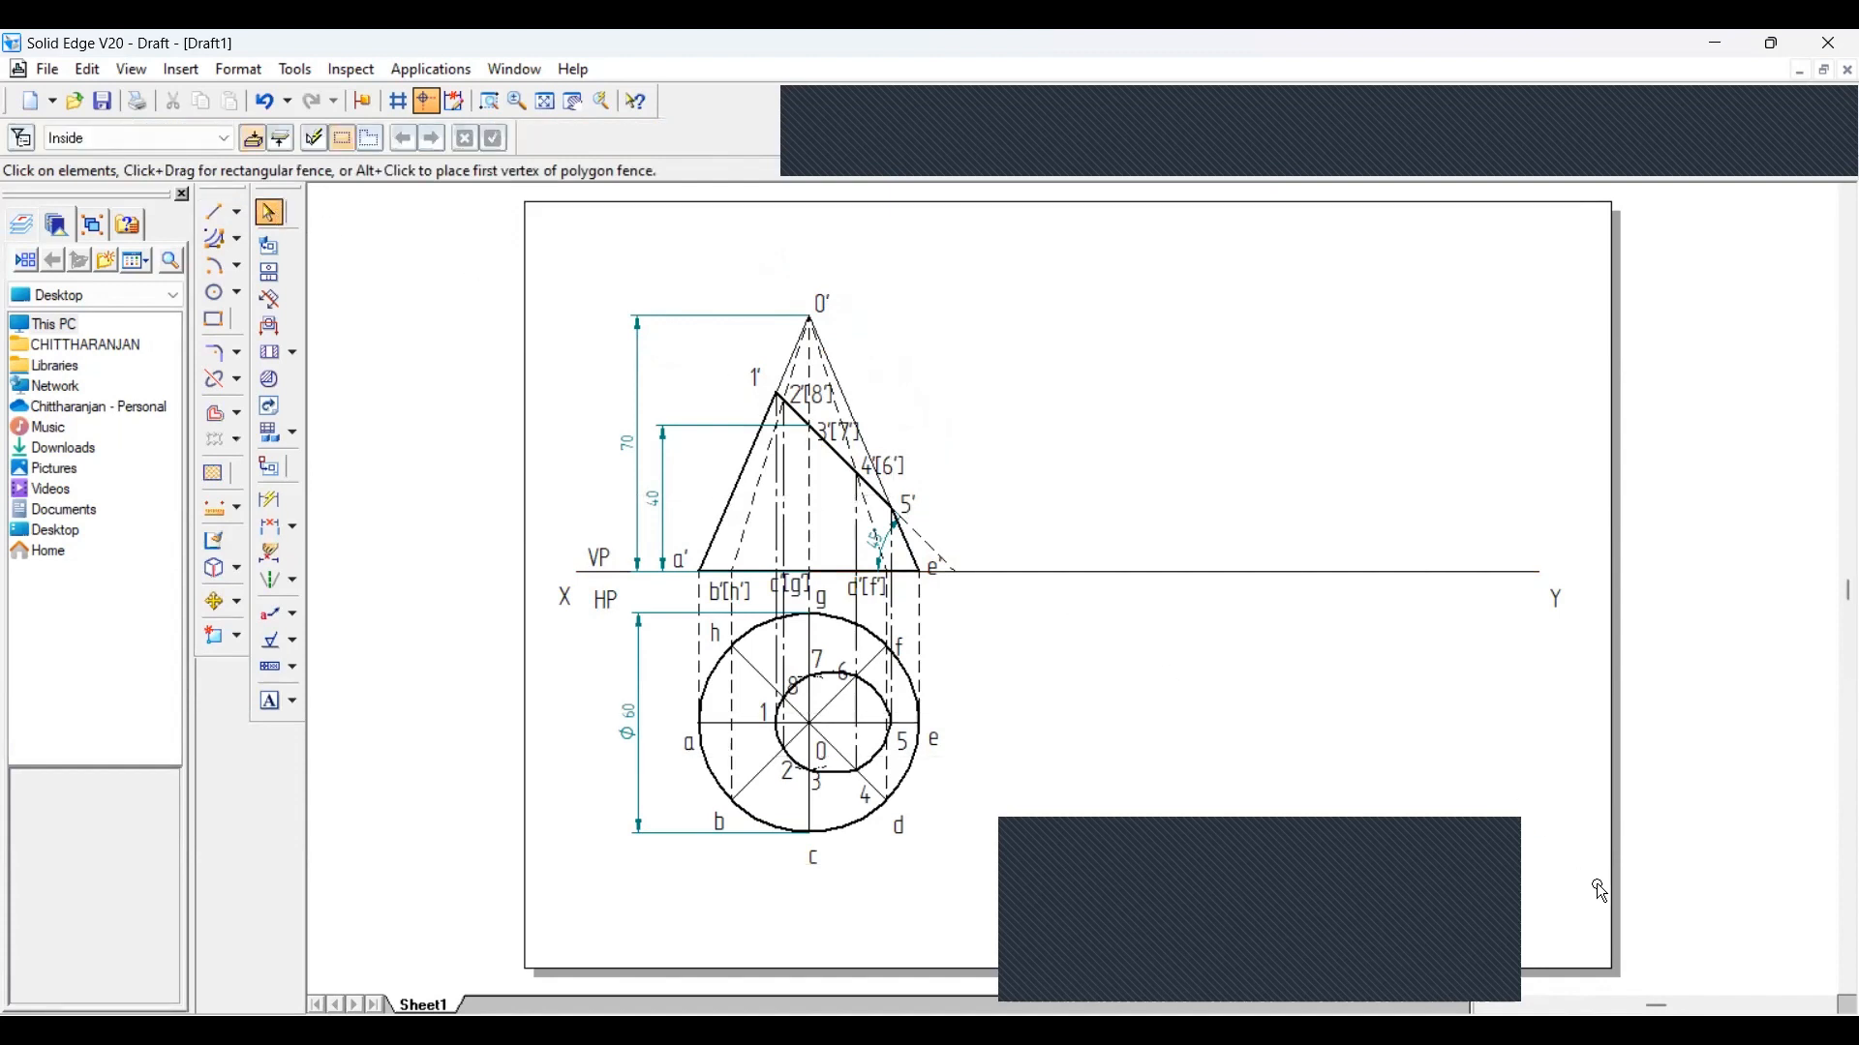
Move the entire drawing about 25 mm down and 3 mm to the left on the sheet
{"action": "key", "text": "ctrl+a"}
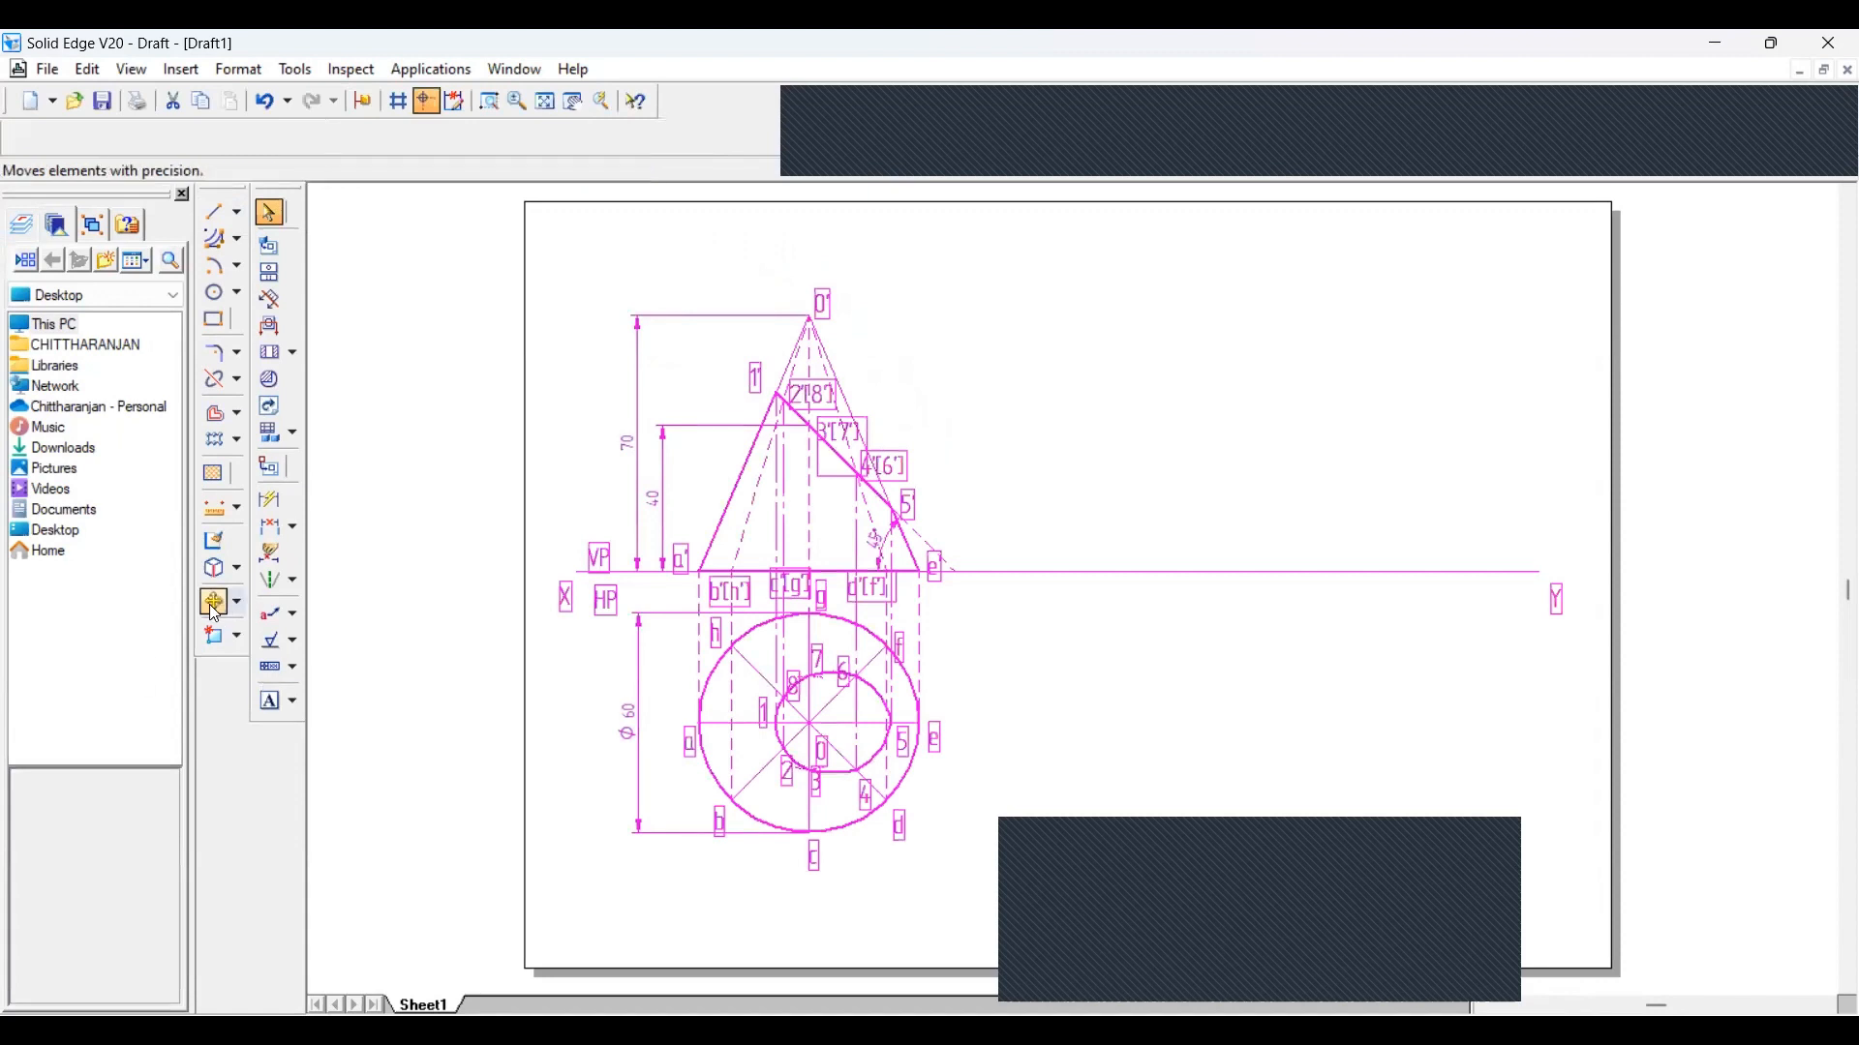
{"action": "left_click", "coordinate": [215, 602]}
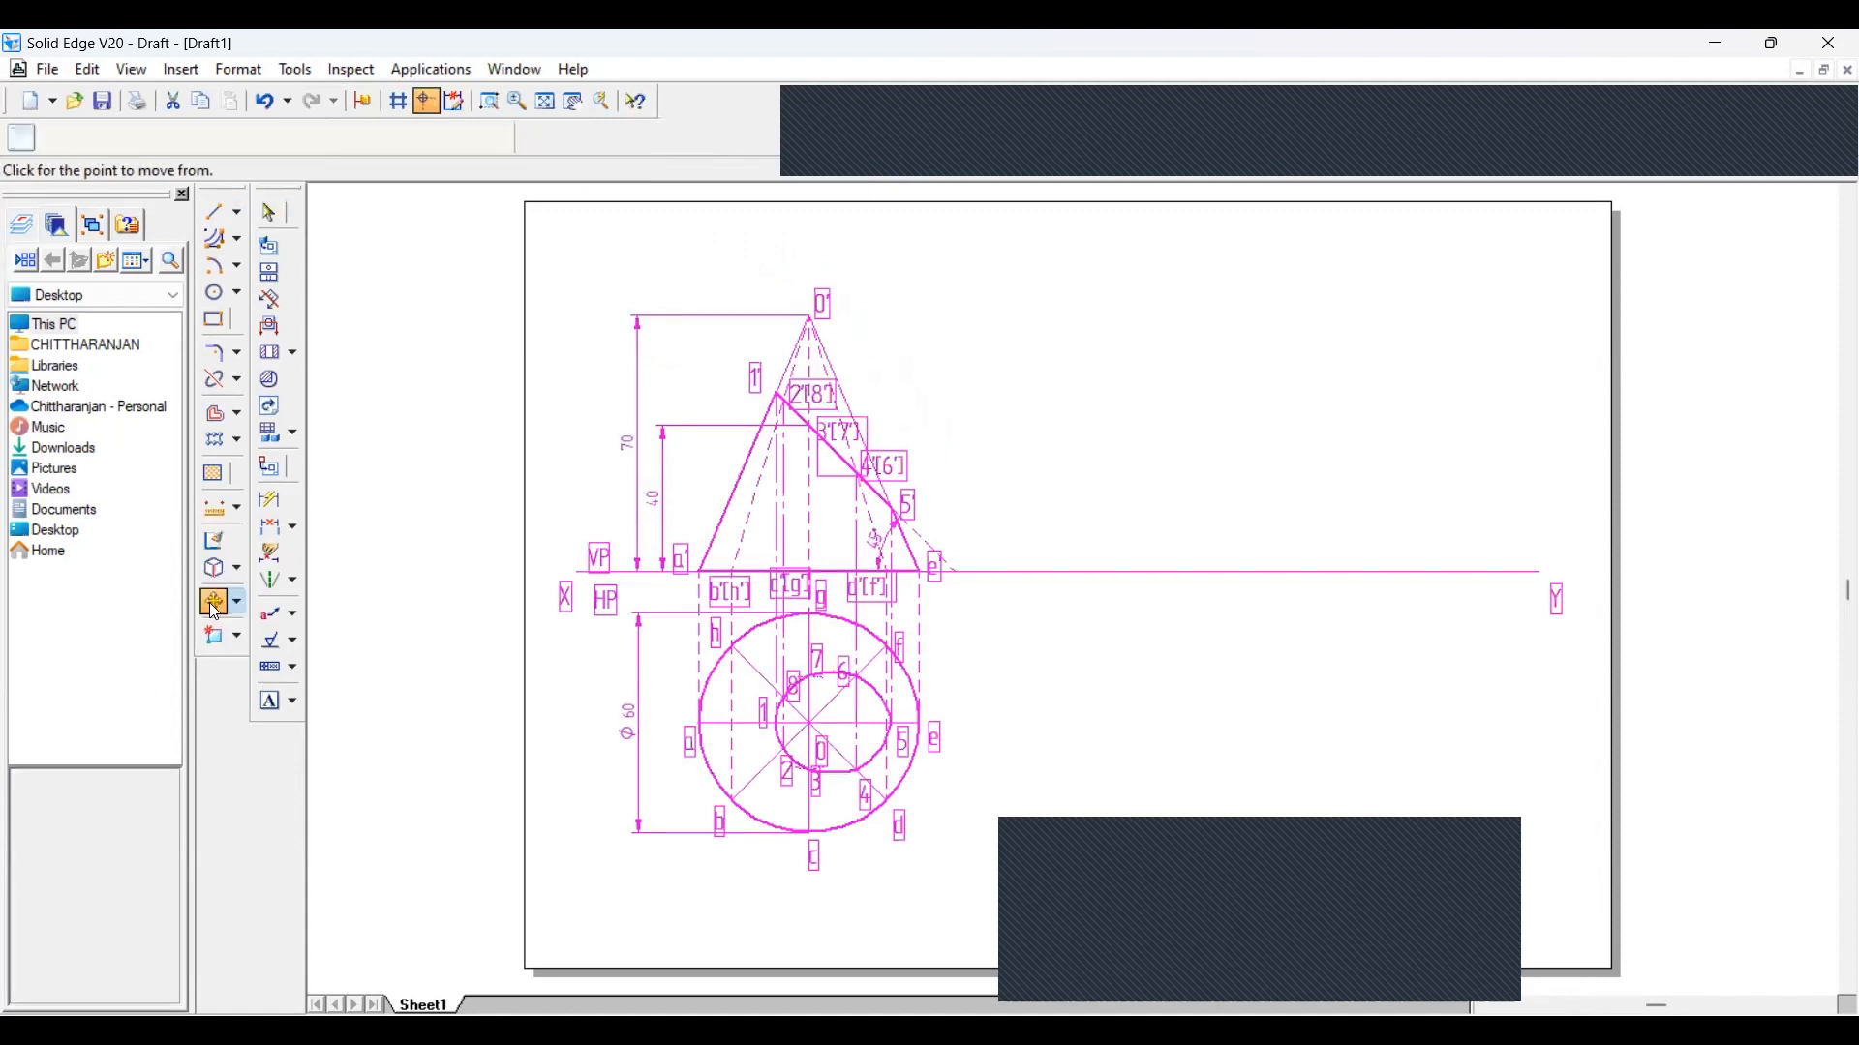
{"action": "left_click", "coordinate": [997, 573]}
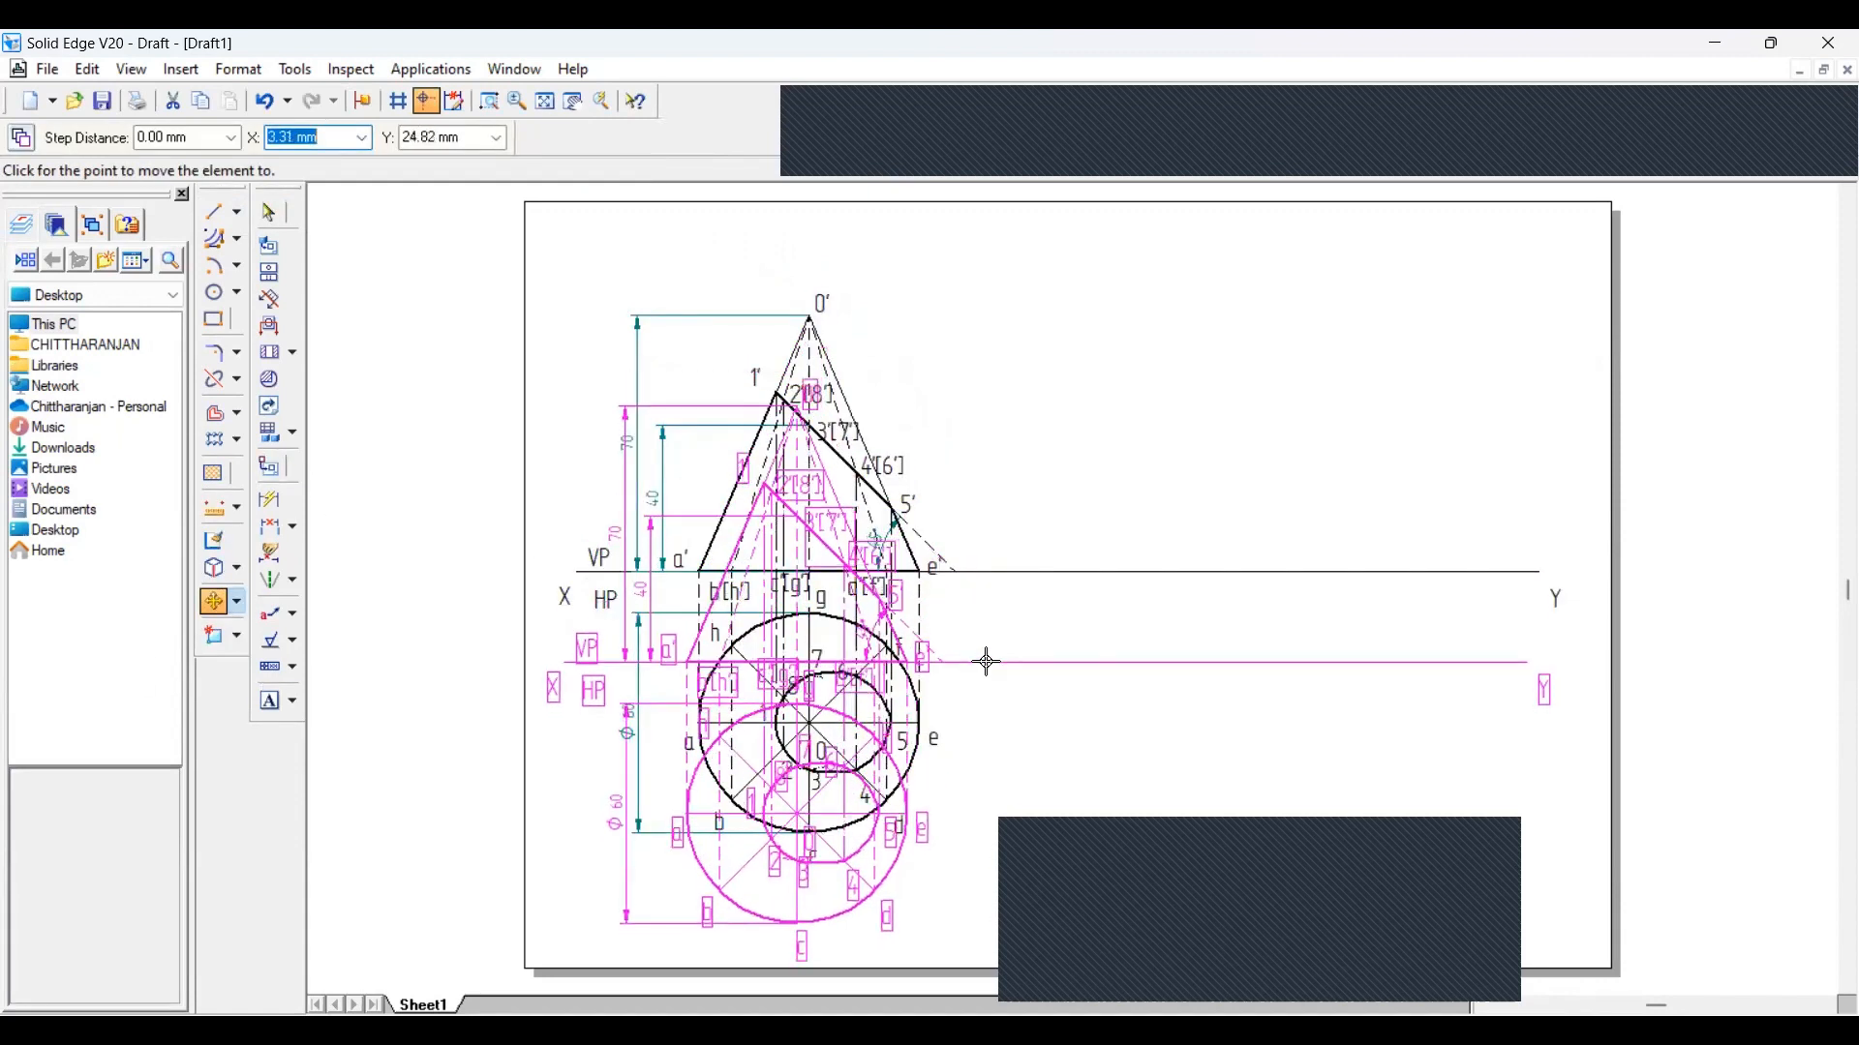
{"action": "left_click", "coordinate": [987, 663]}
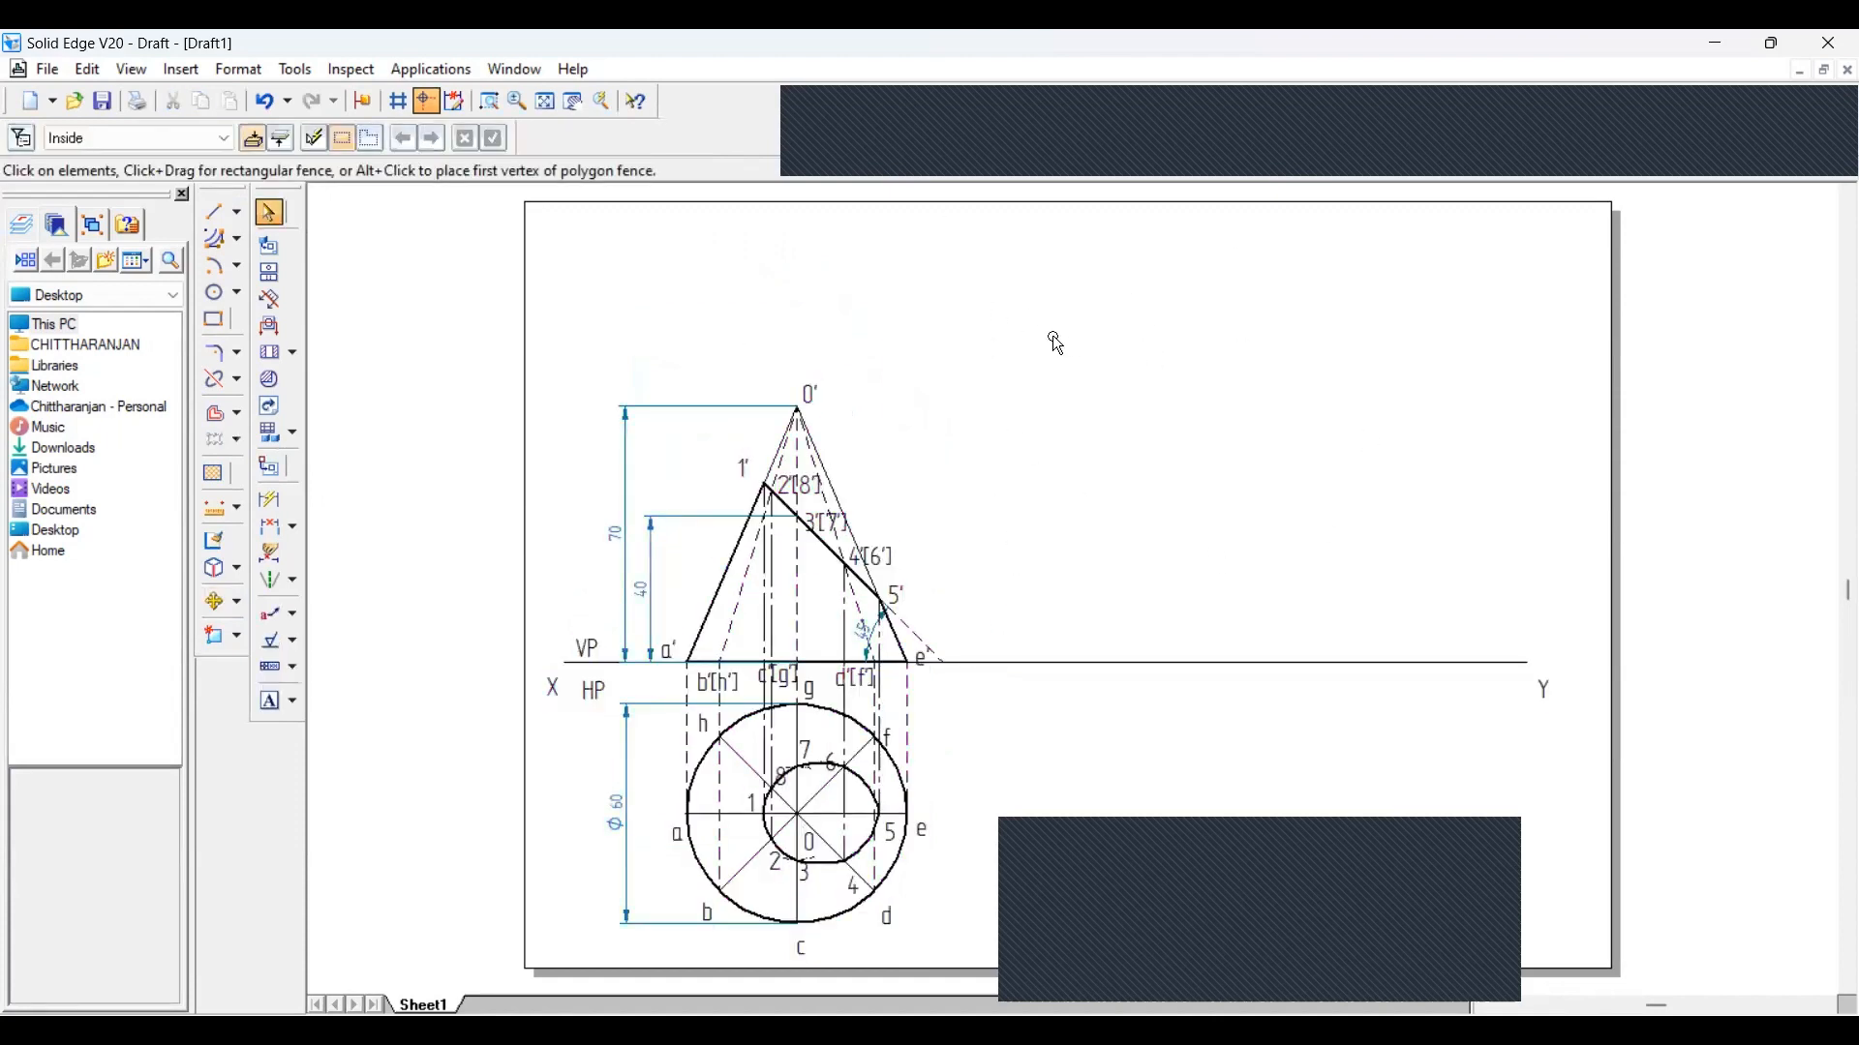
Draw a straight line at 135 degrees from the XY line beside the cone up past the apex 0', parallel to the cutting plane
{"action": "left_click", "coordinate": [215, 211]}
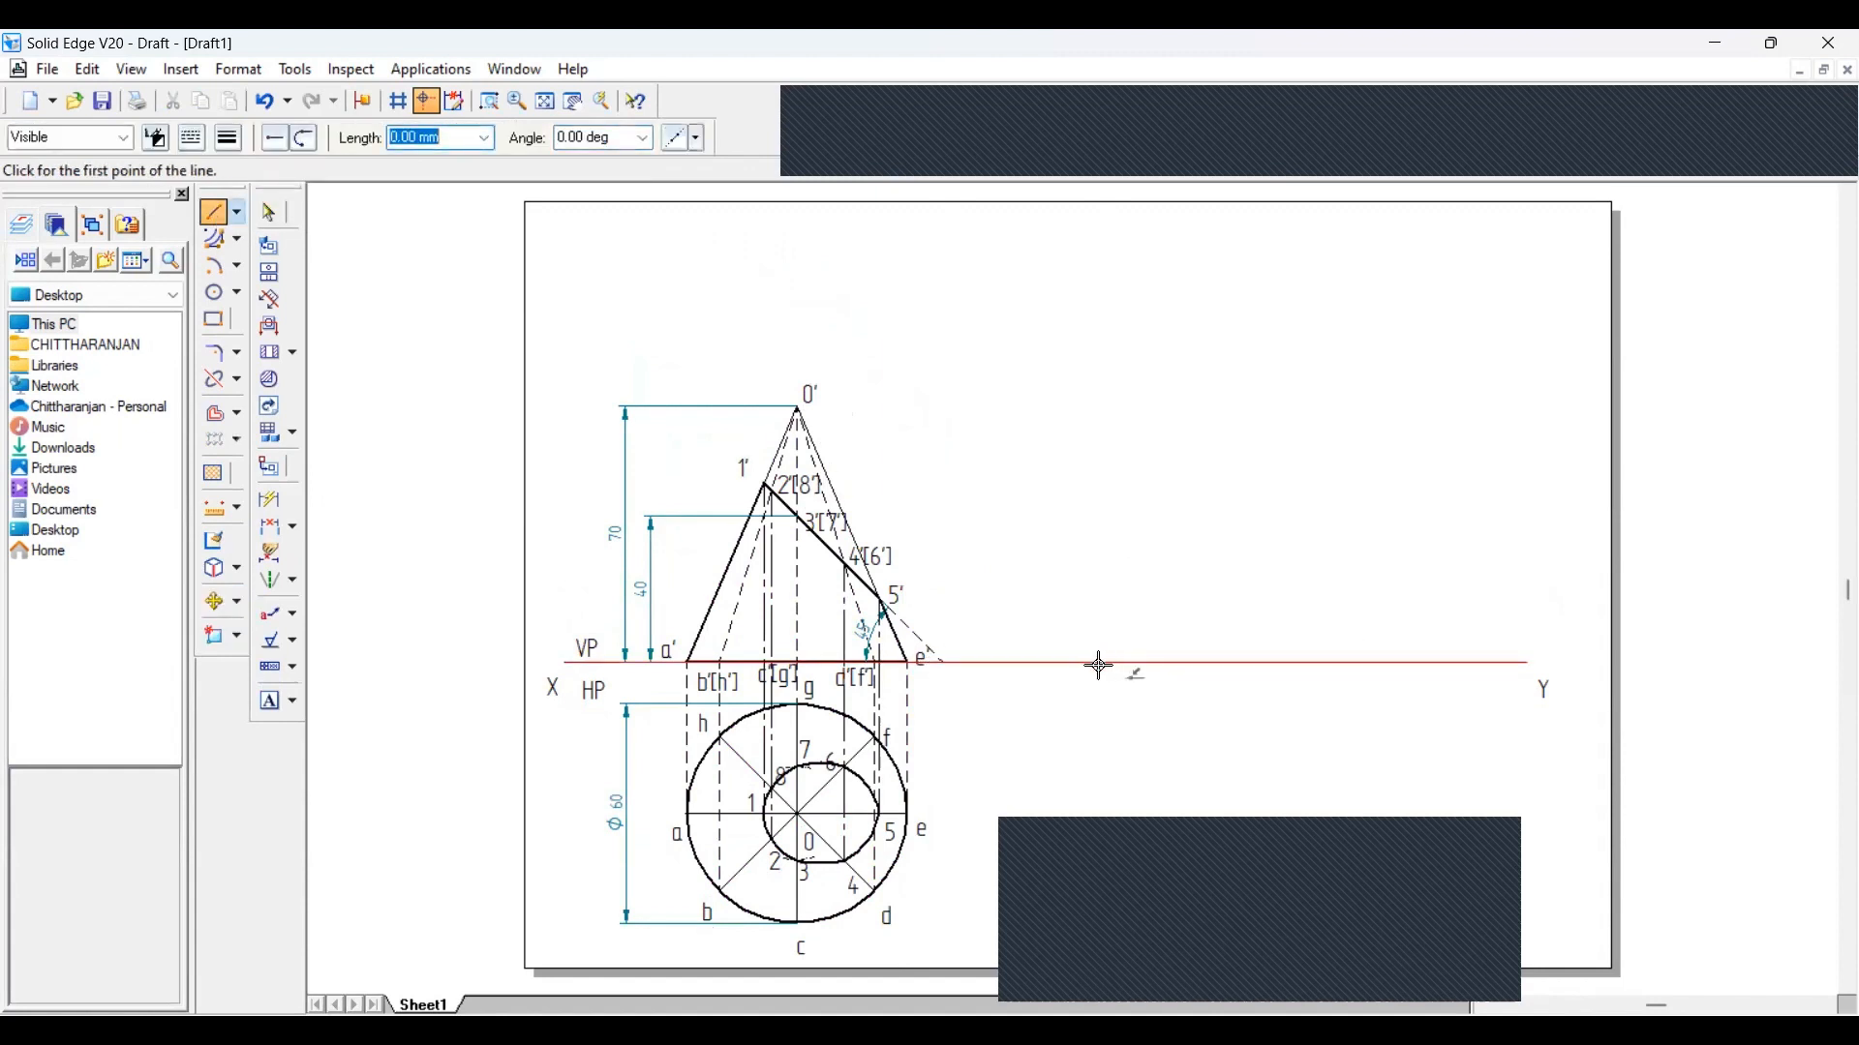
{"action": "left_click", "coordinate": [1097, 664]}
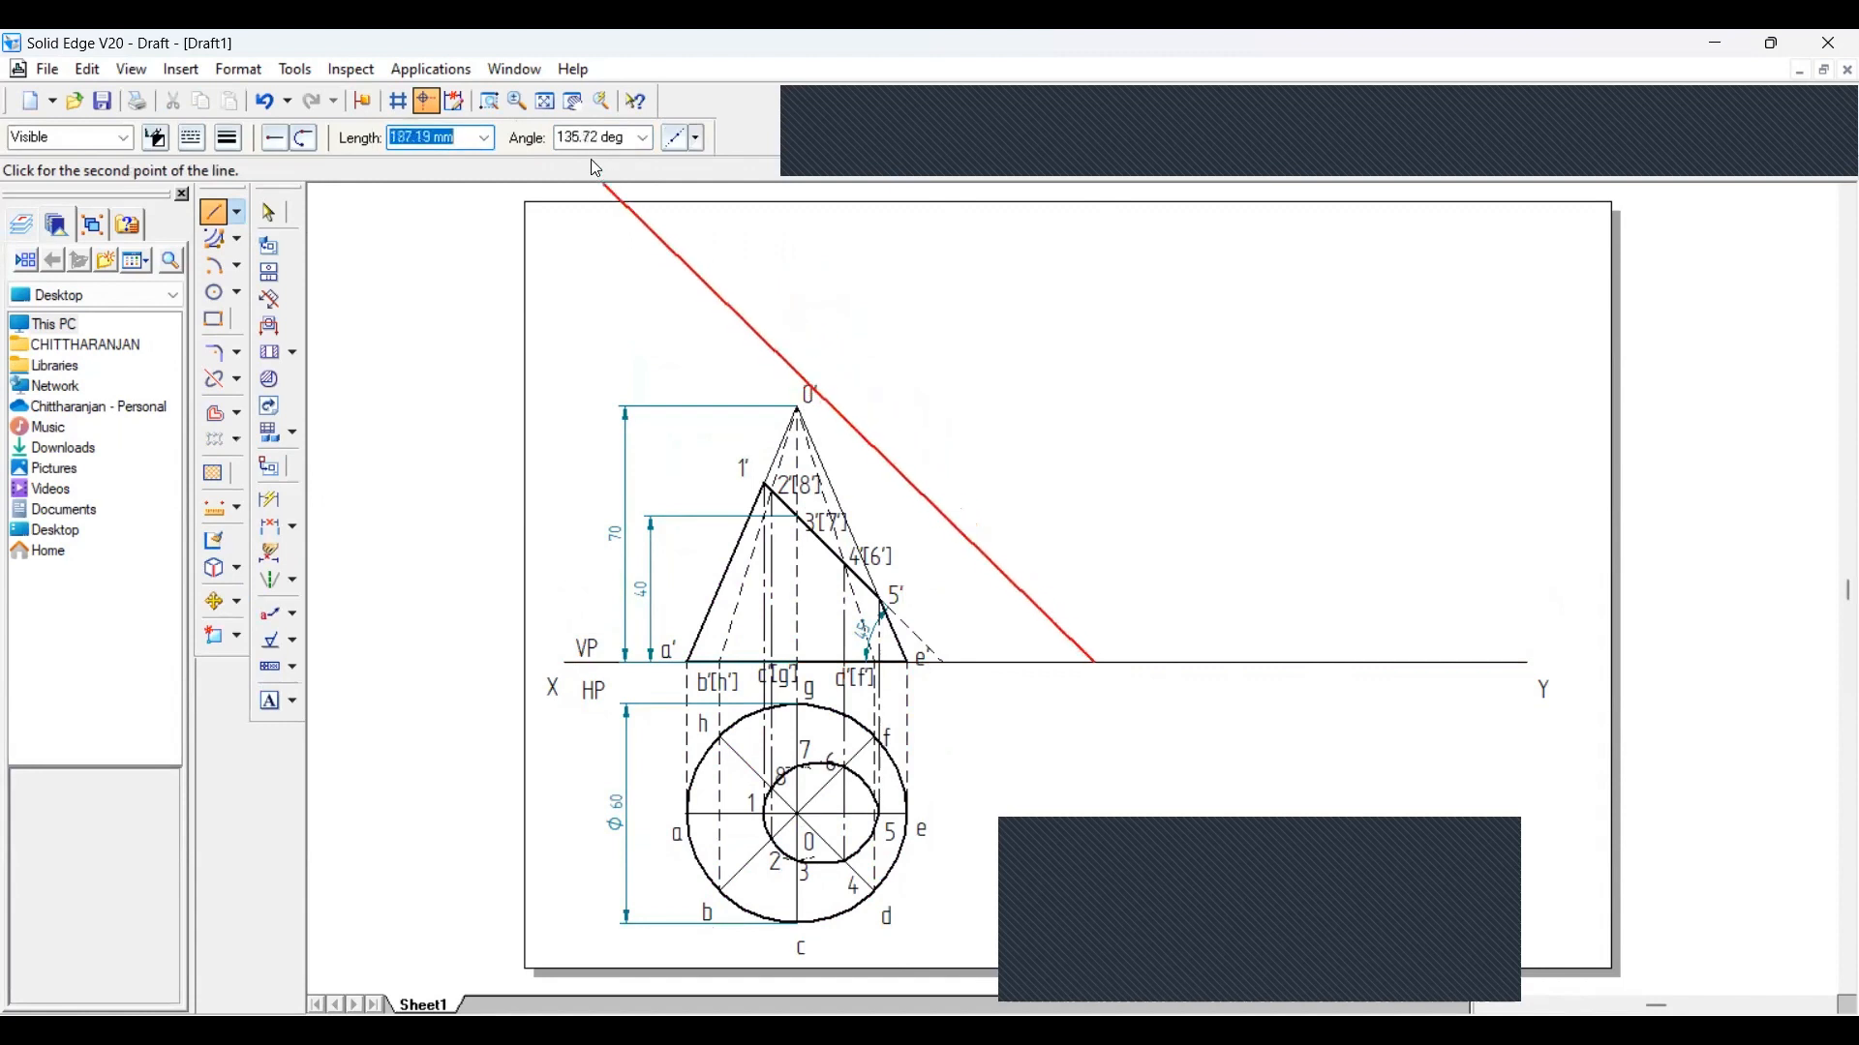
{"action": "type", "text": "13"}
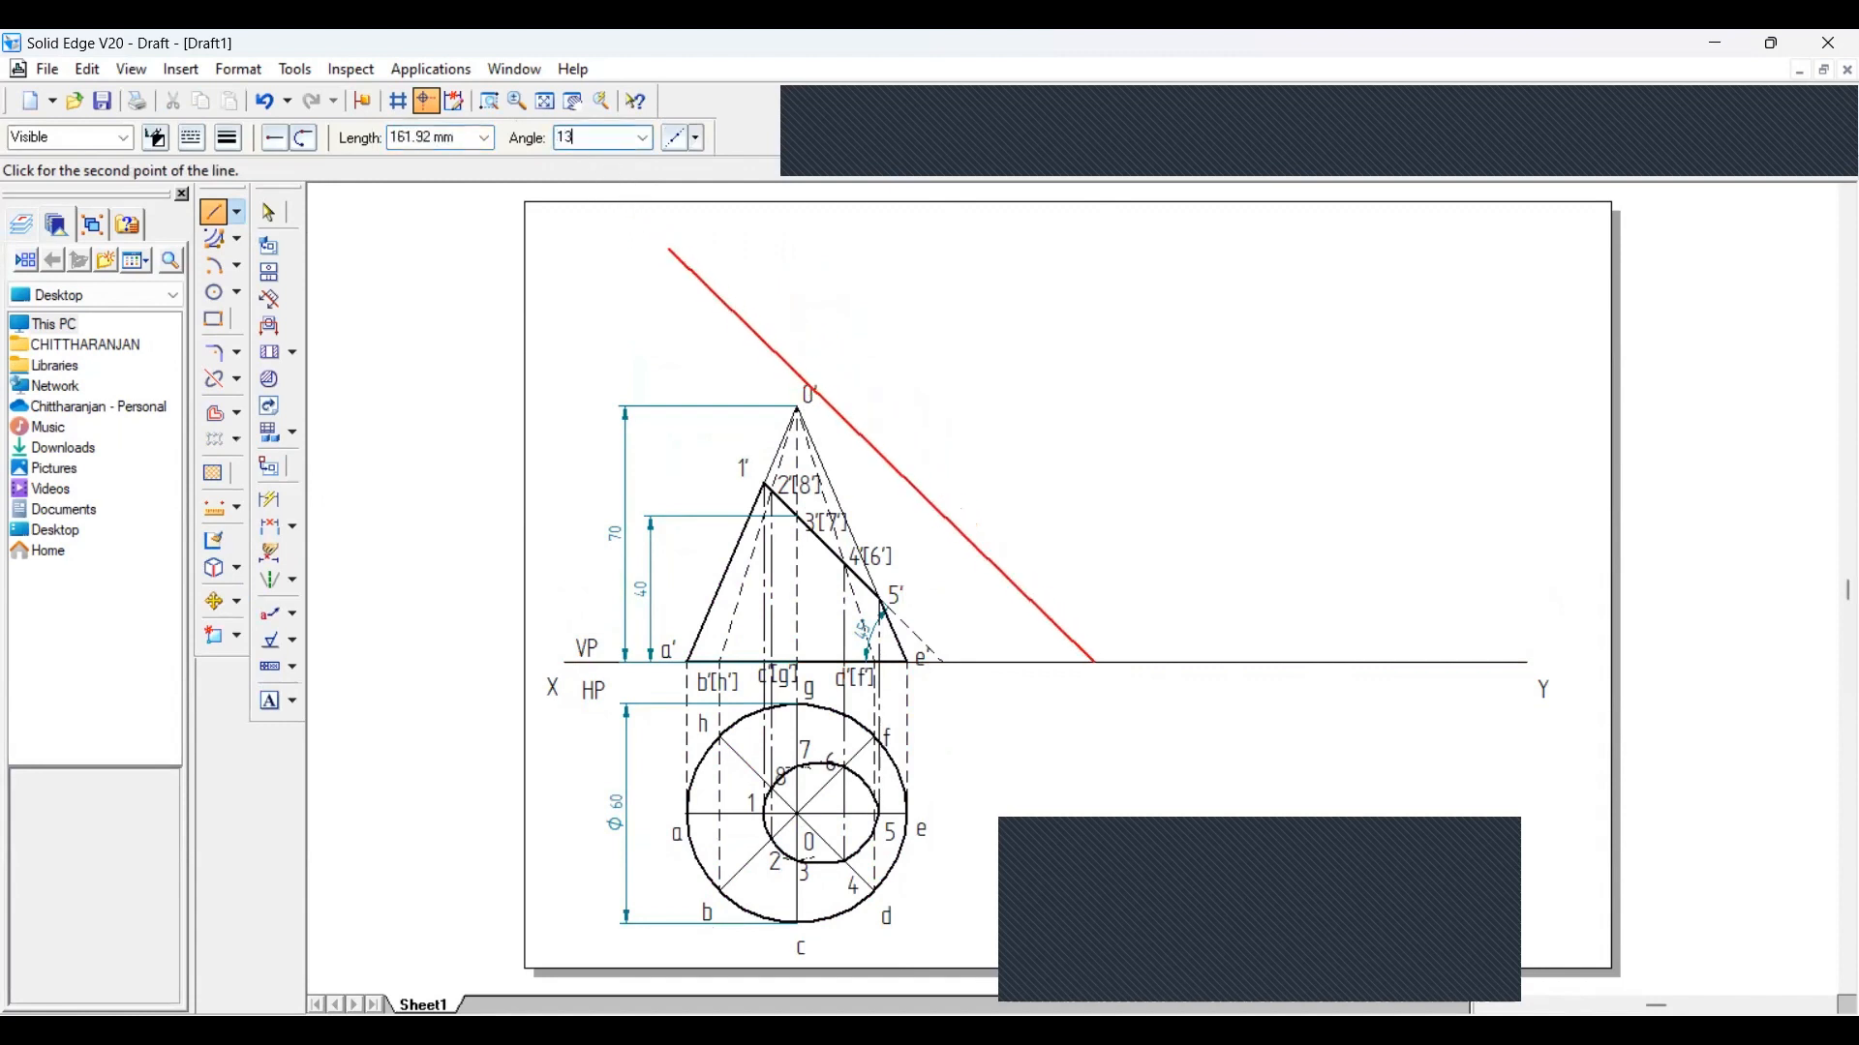
{"action": "type", "text": "5"}
{"action": "key", "text": "Tab"}
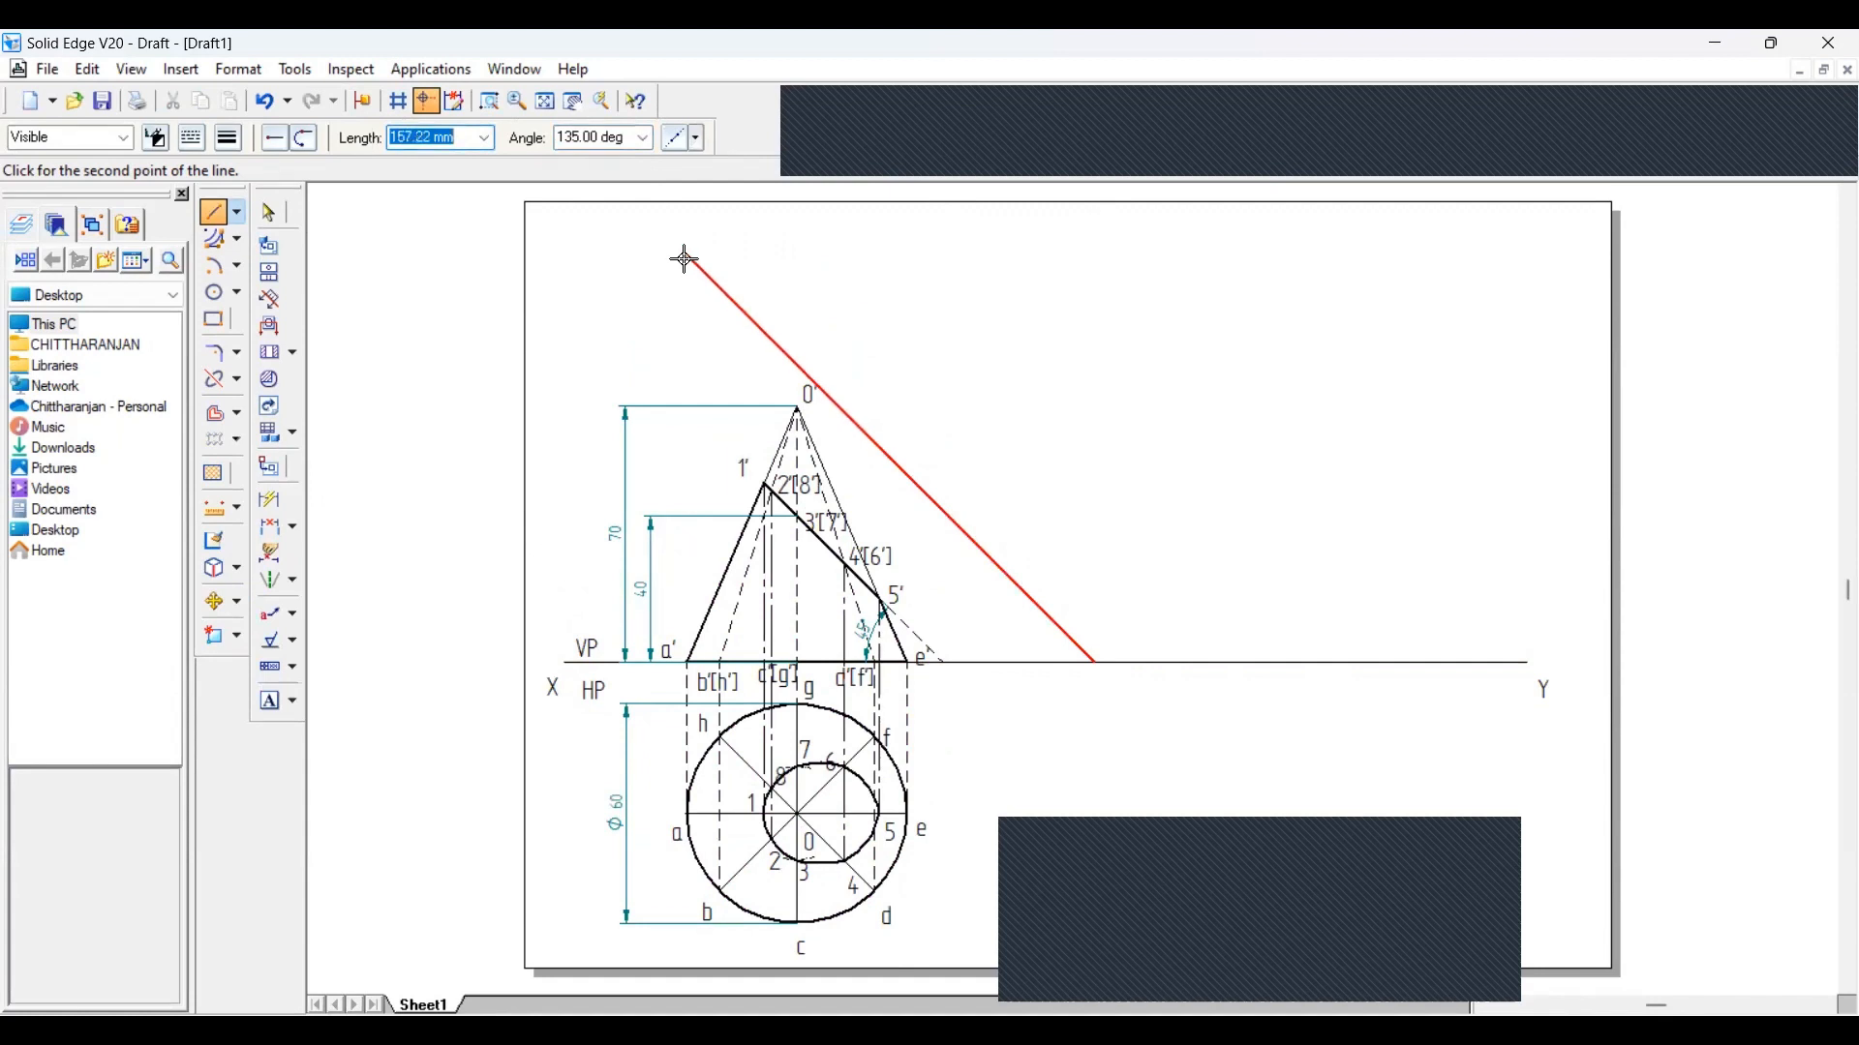
{"action": "left_click", "coordinate": [738, 342]}
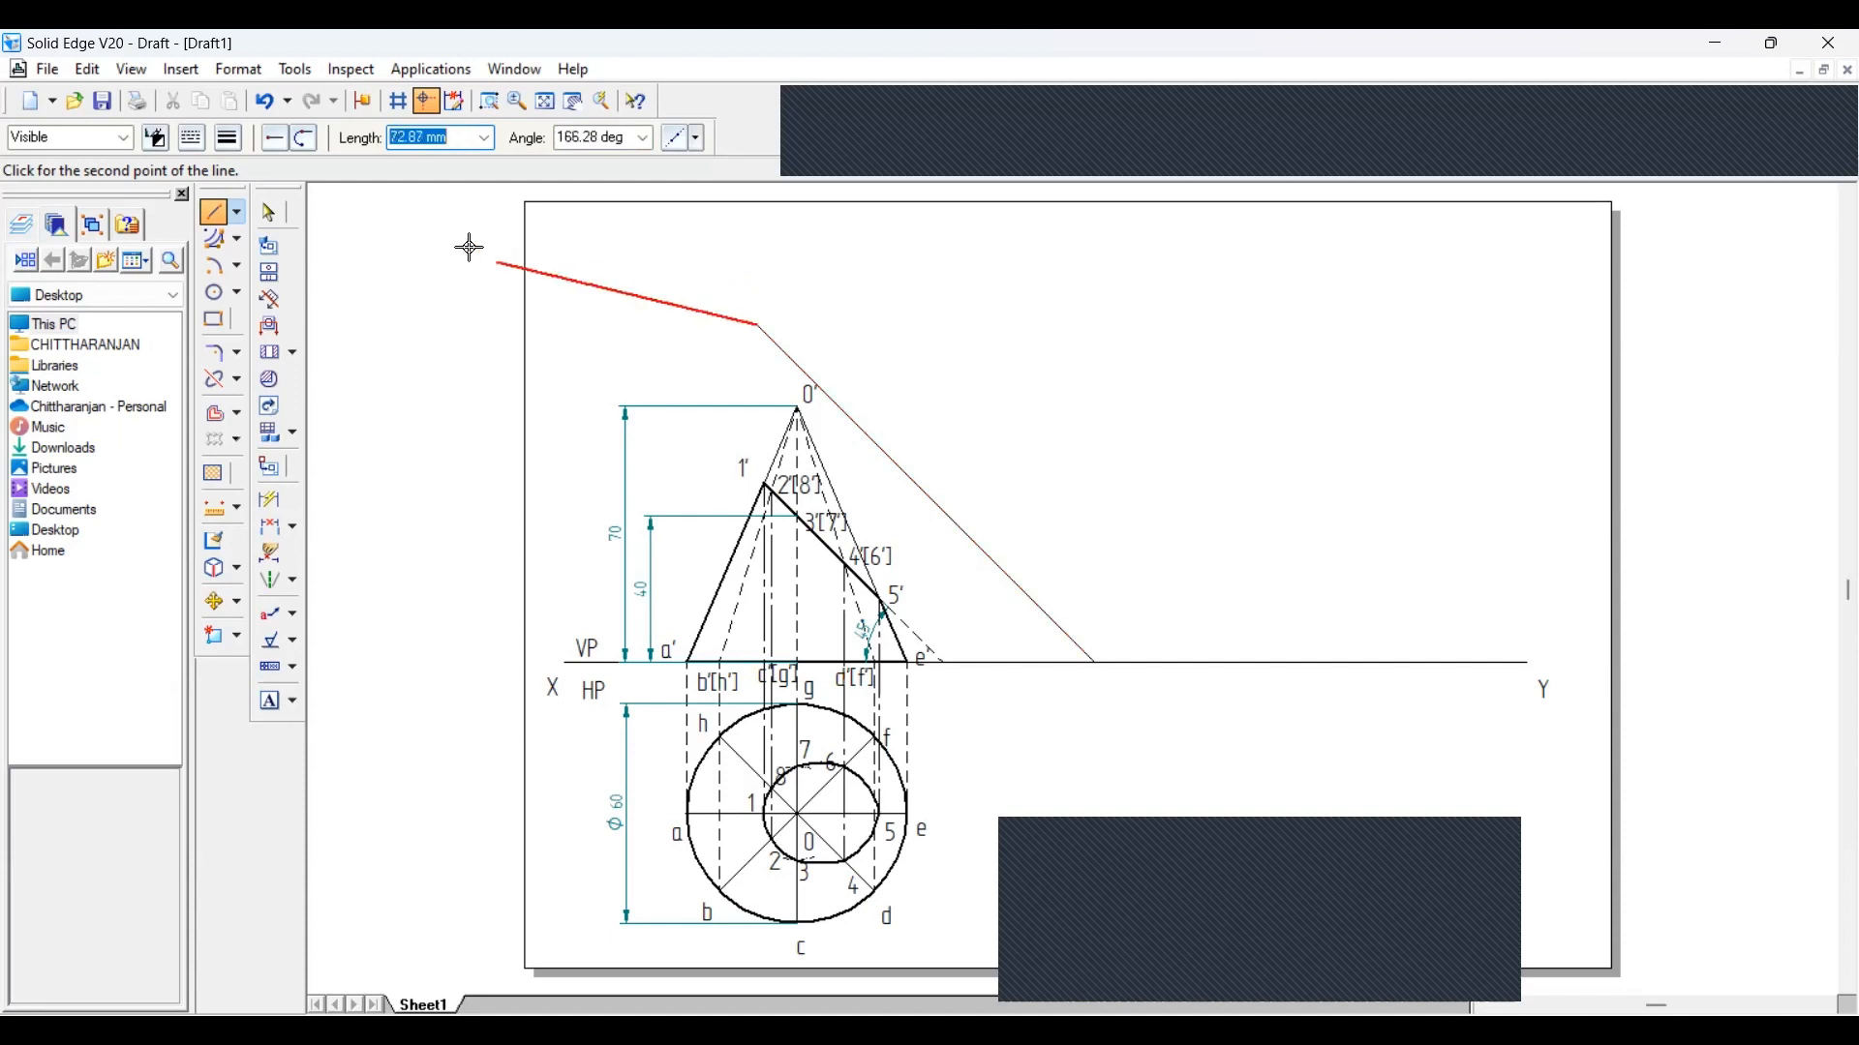
{"action": "left_click", "coordinate": [271, 215]}
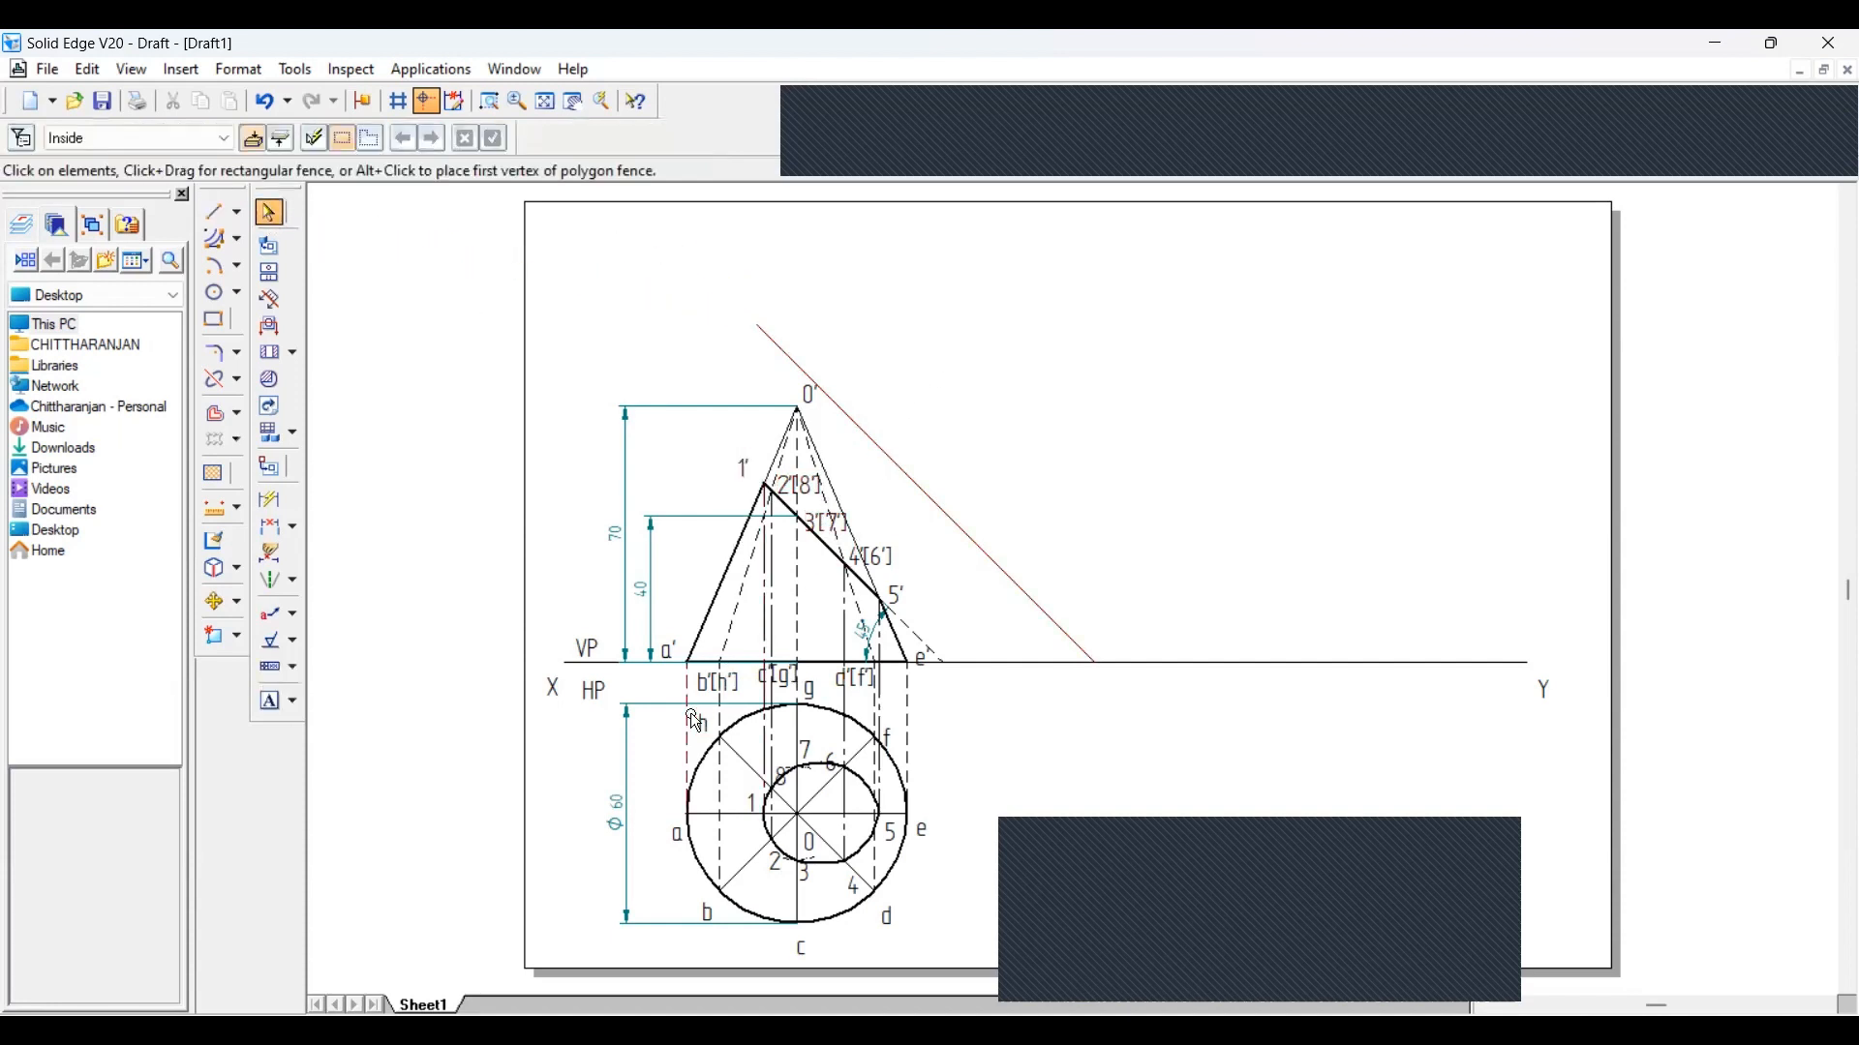
Draw a dashed projector from point 1' on the cut edge perpendicular to the inclined reference line
{"action": "left_click", "coordinate": [215, 212]}
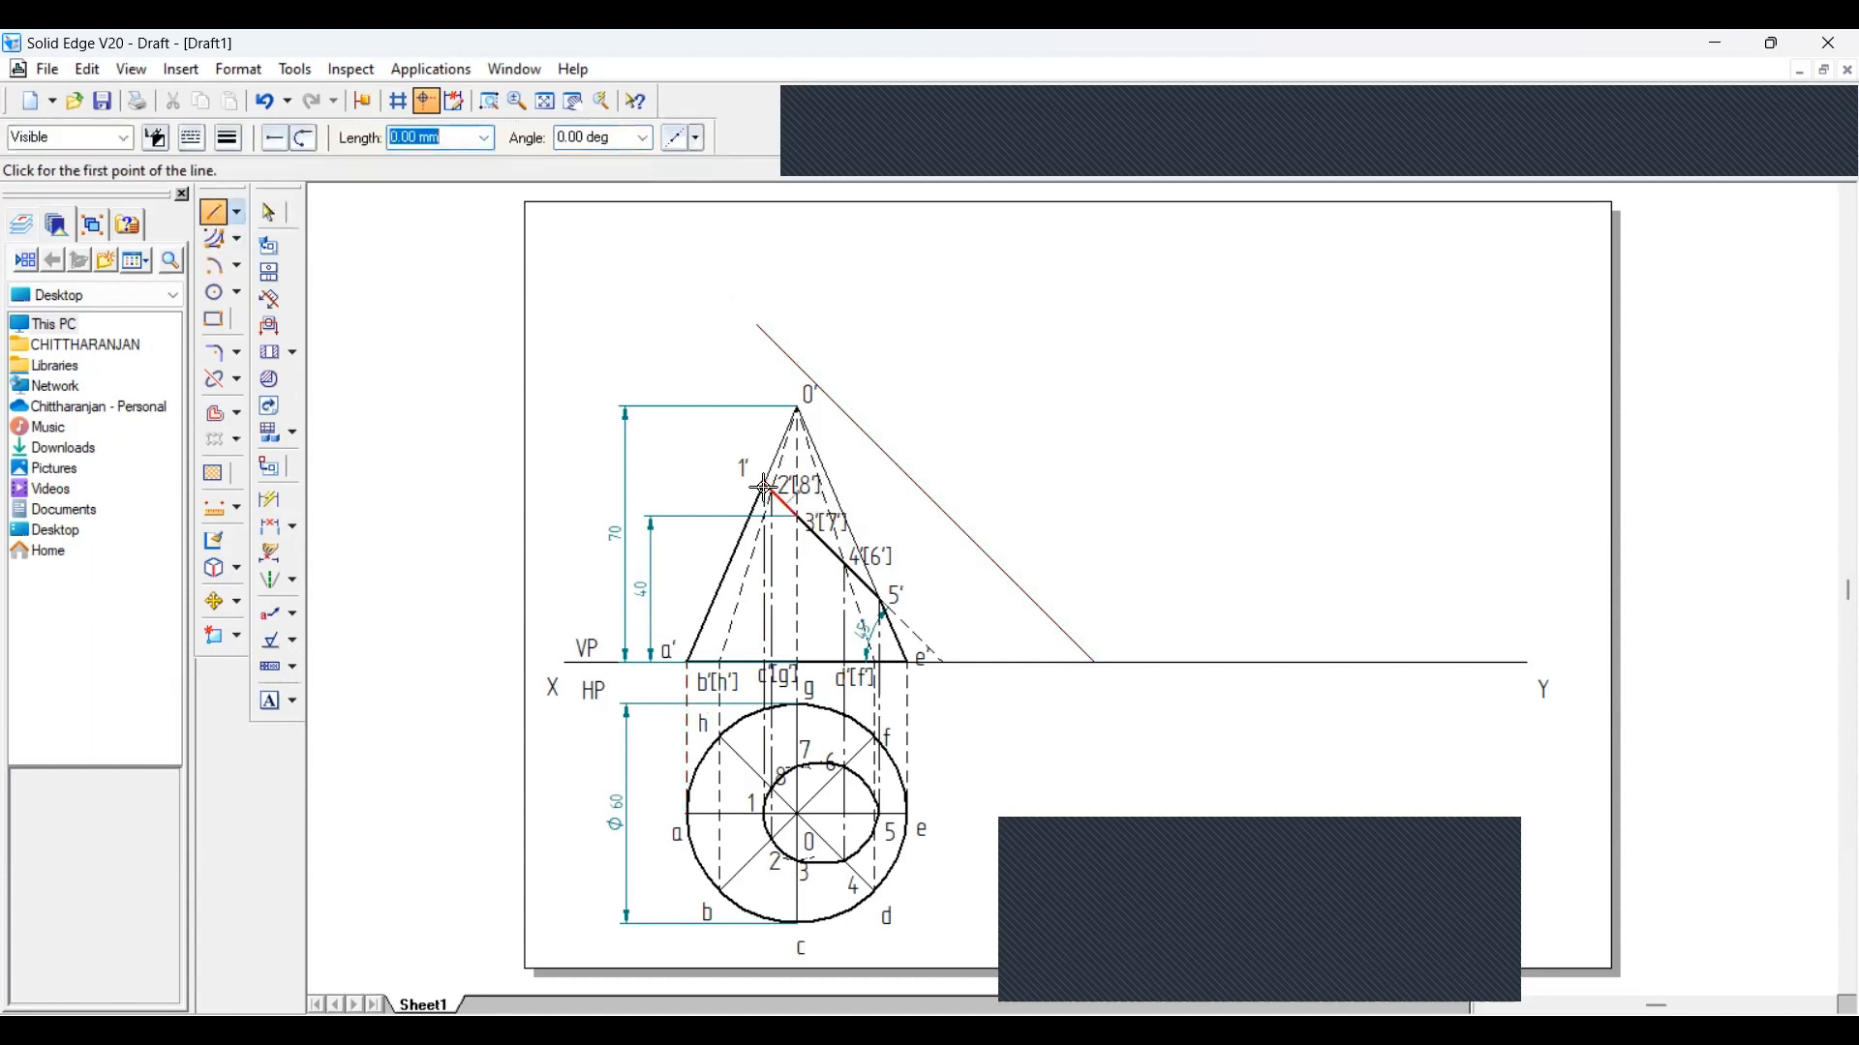
{"action": "left_click", "coordinate": [192, 139]}
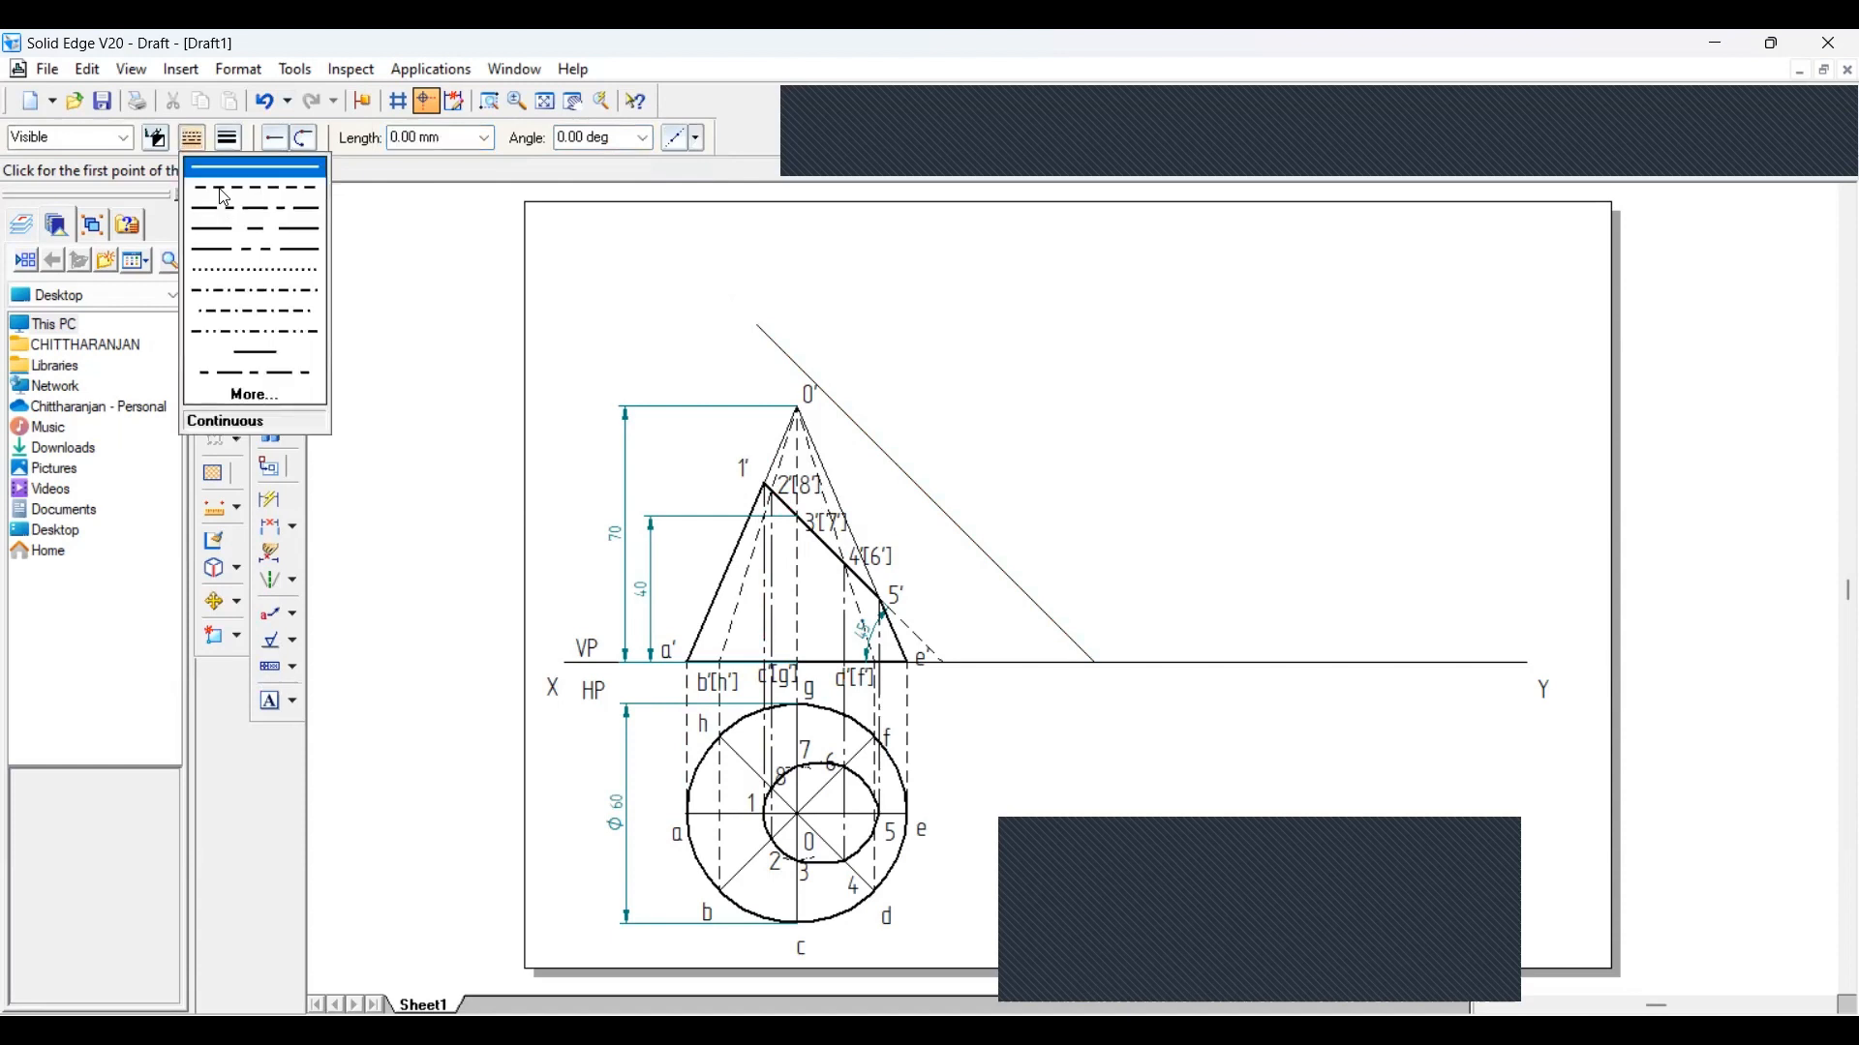
{"action": "left_click", "coordinate": [225, 197]}
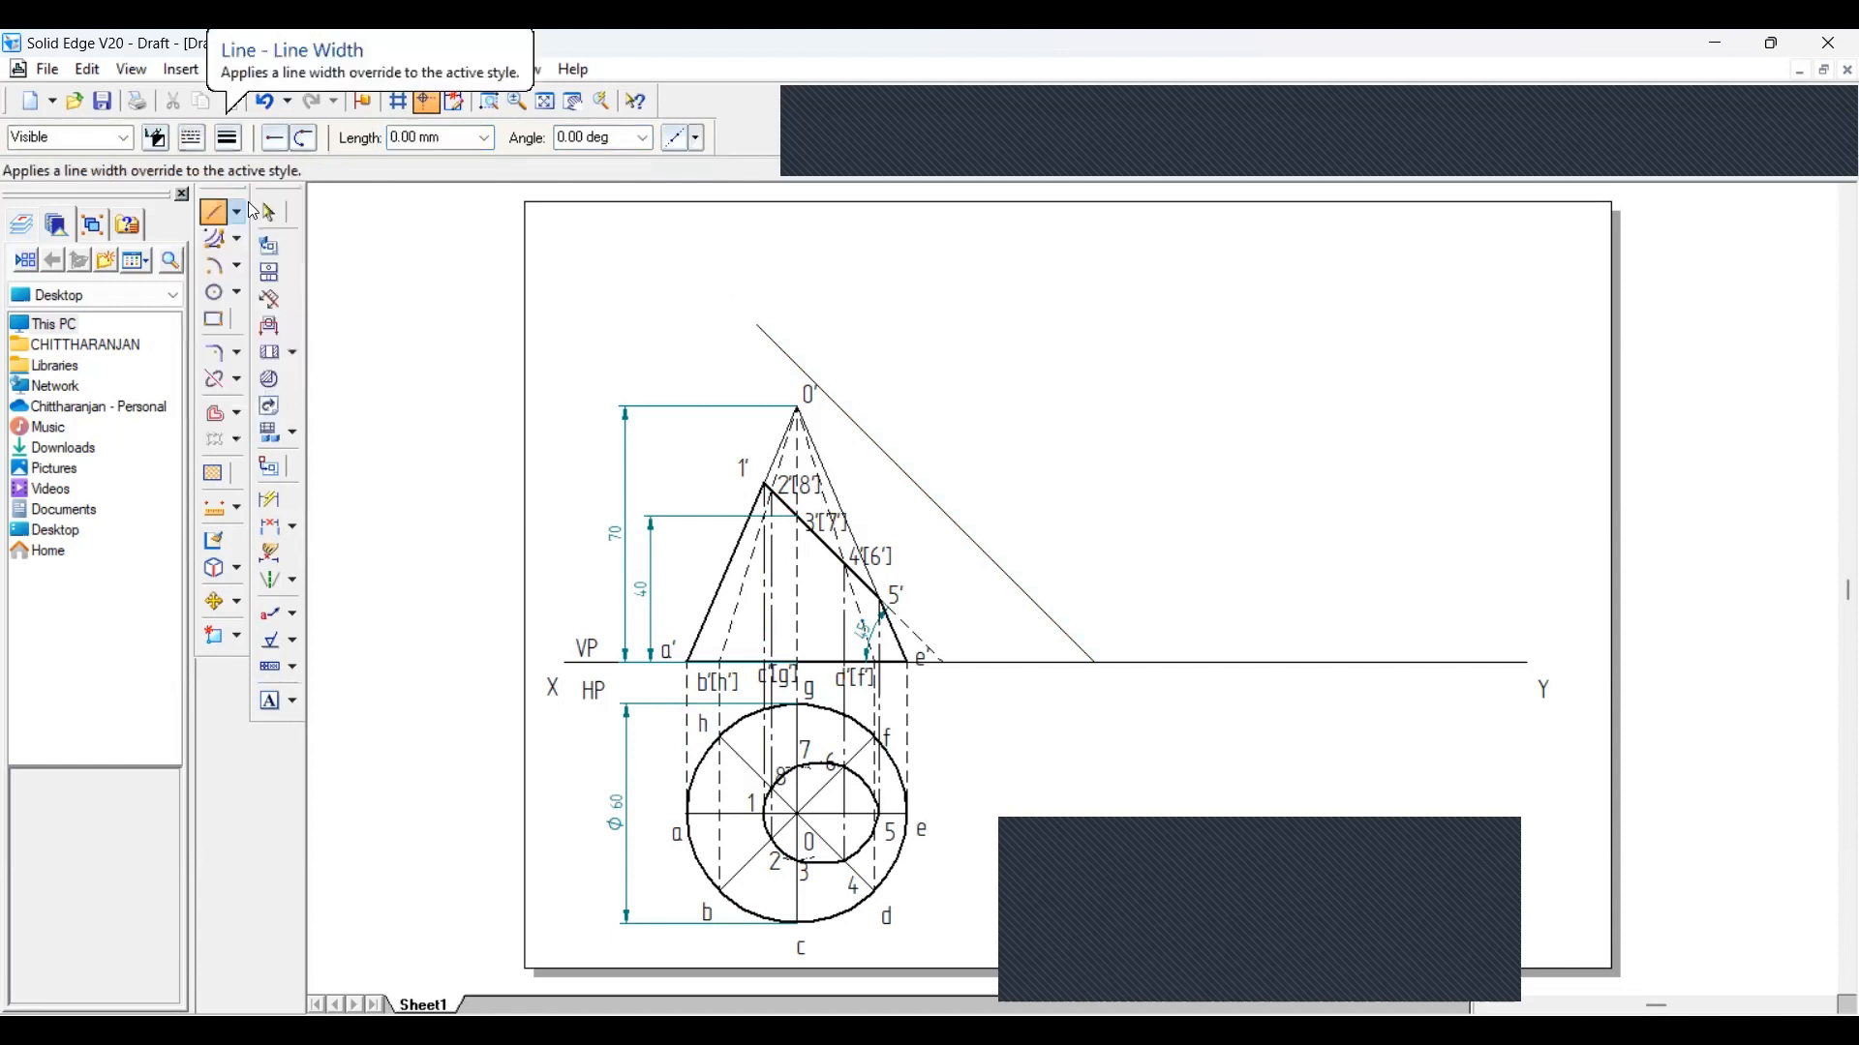
{"action": "left_click", "coordinate": [228, 137]}
{"action": "left_click", "coordinate": [248, 197]}
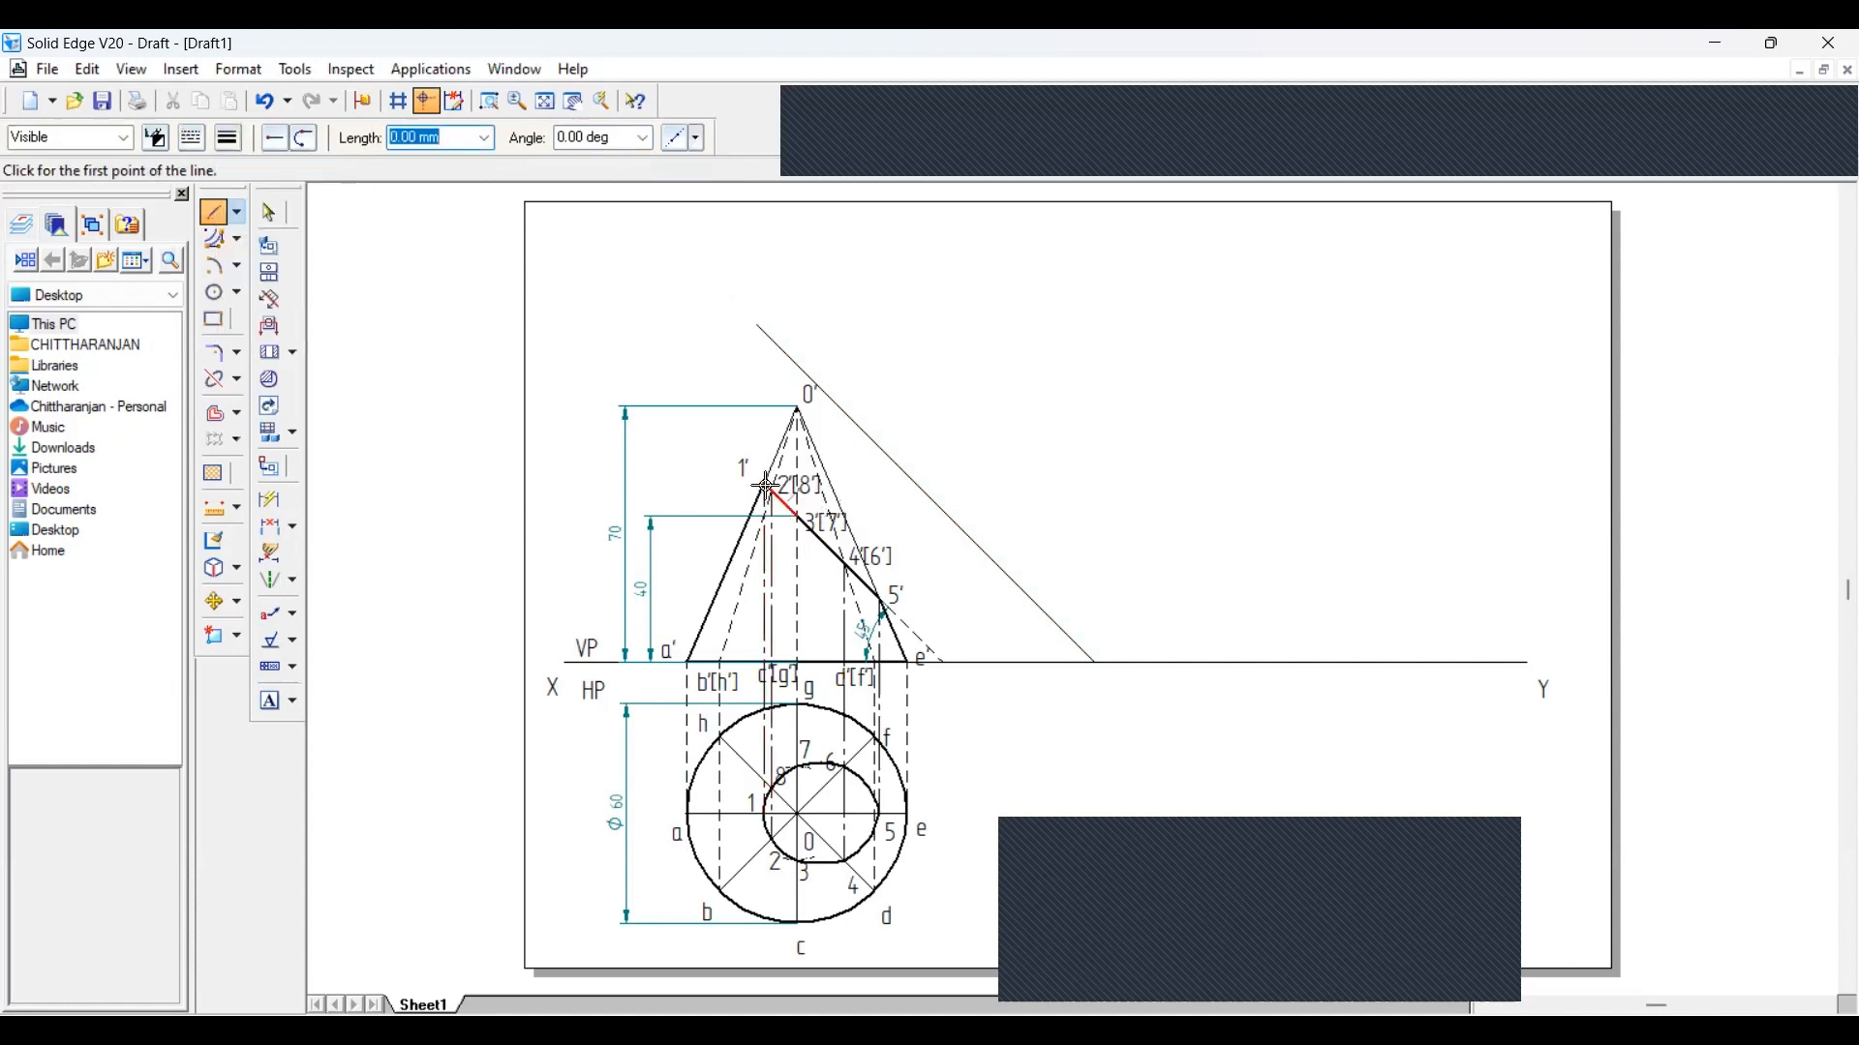
{"action": "left_click", "coordinate": [768, 484]}
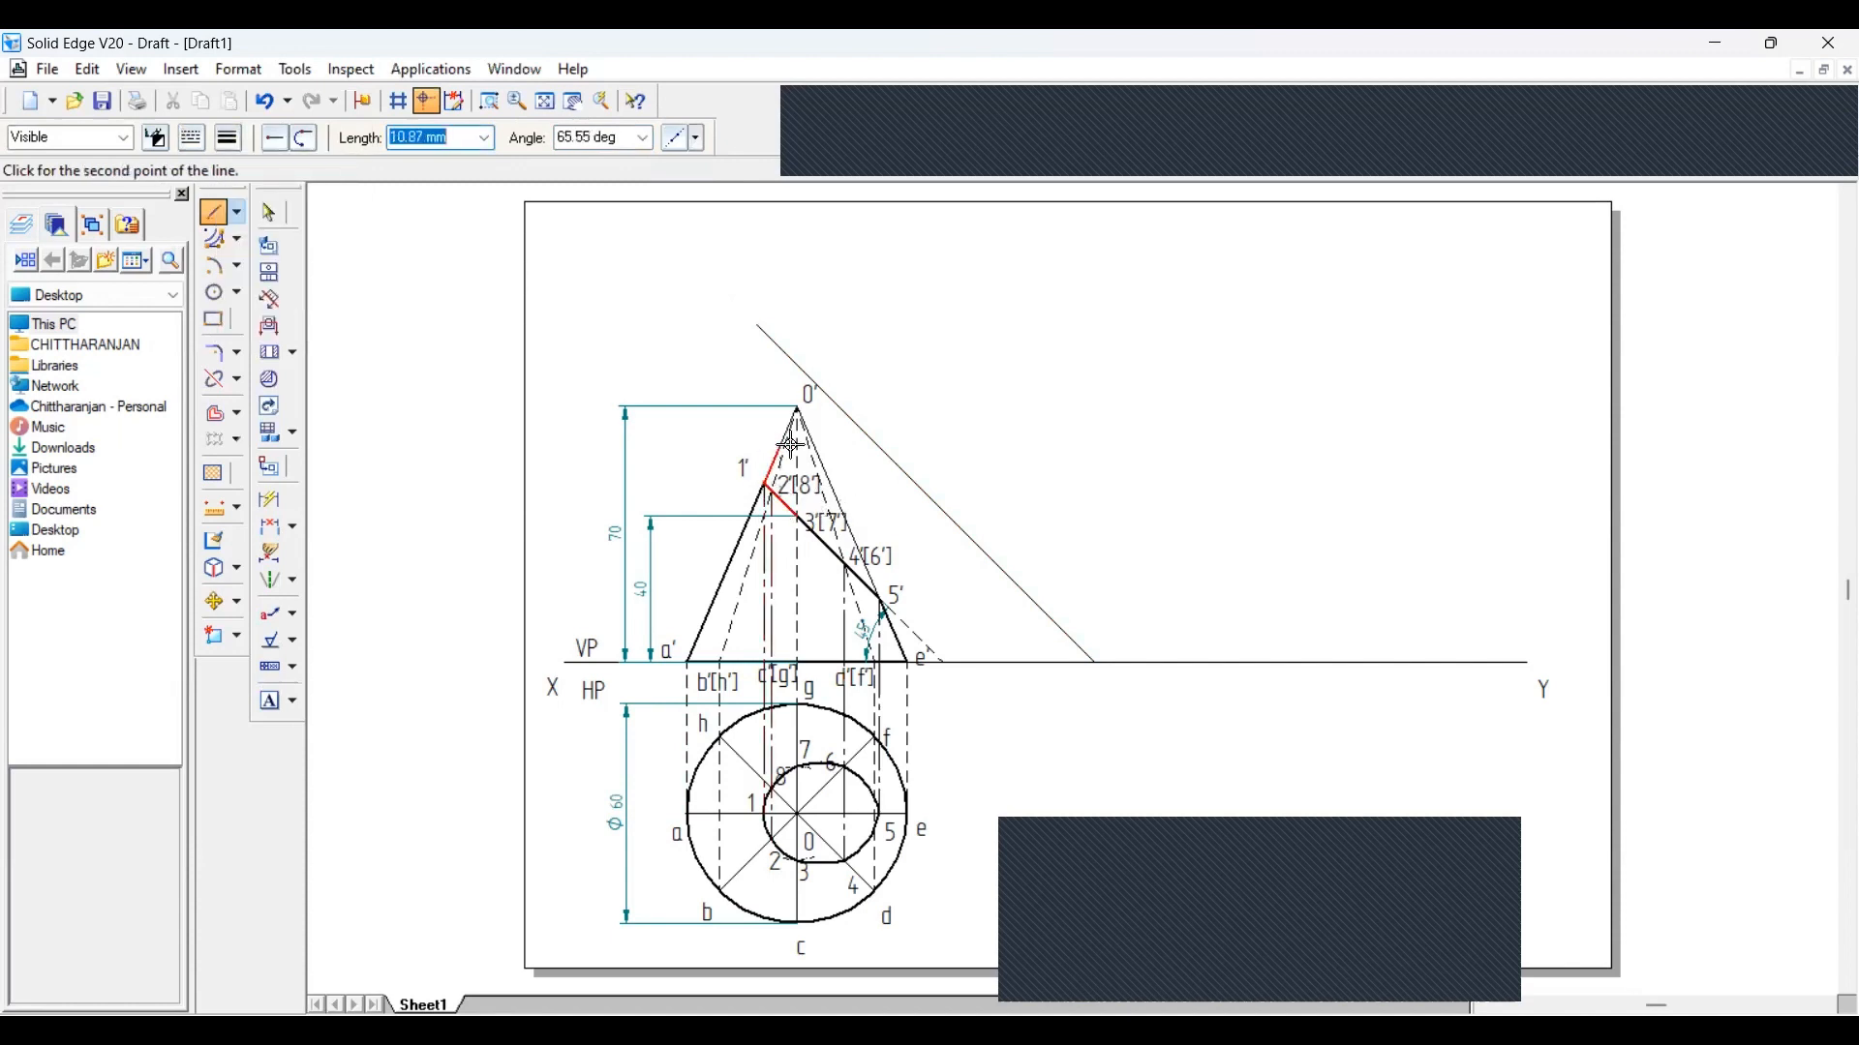
{"action": "left_click", "coordinate": [841, 407]}
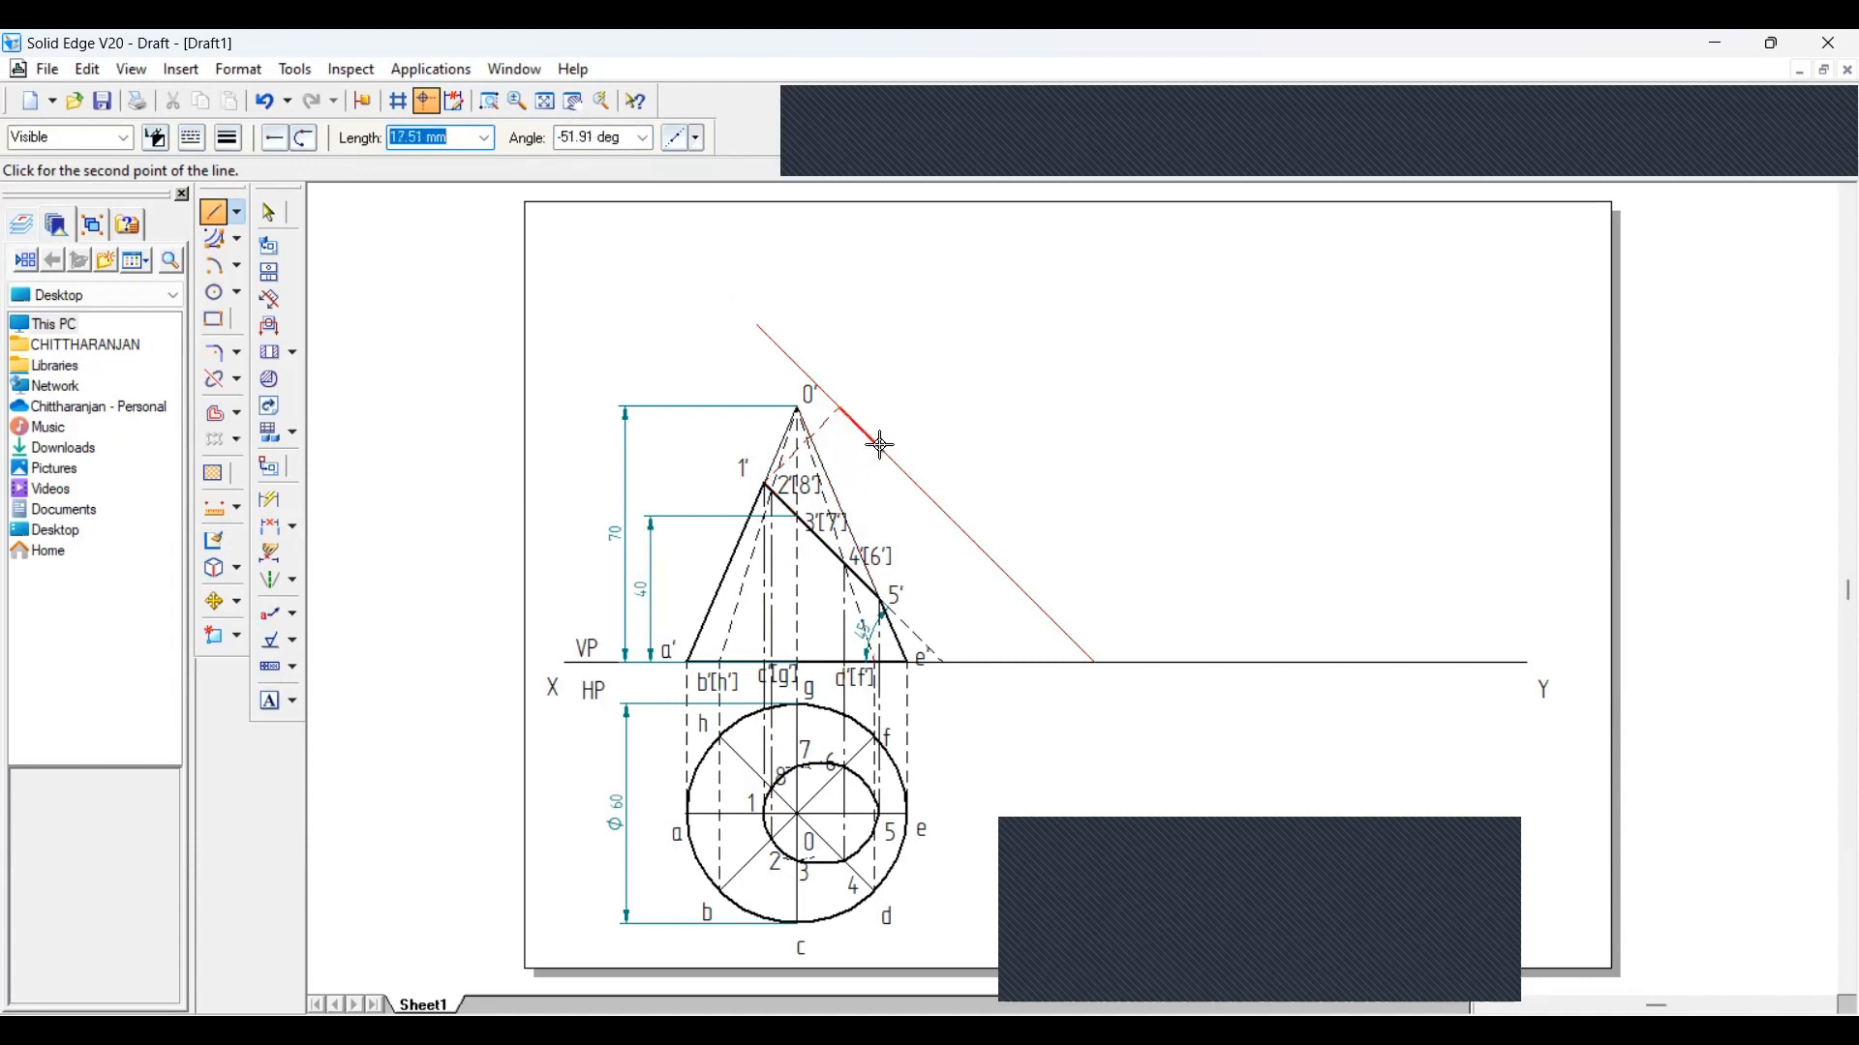
{"action": "right_click", "coordinate": [874, 405]}
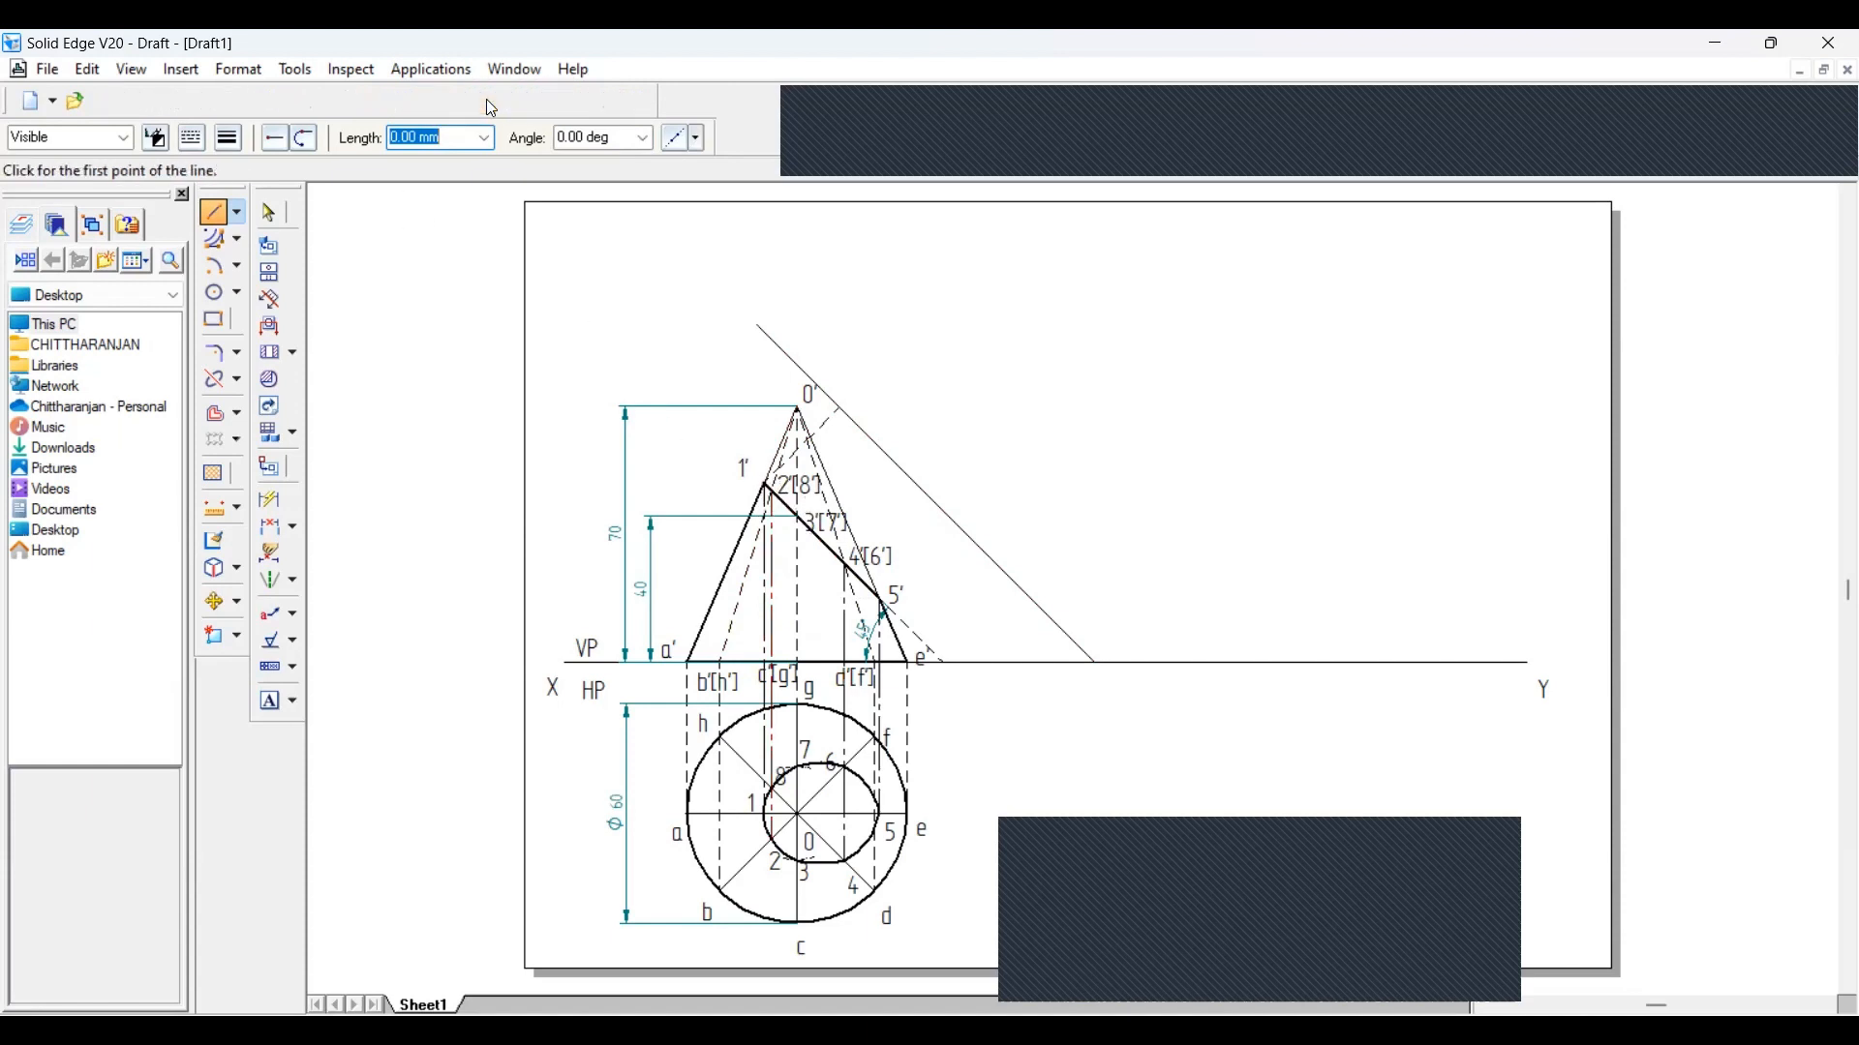
{"action": "left_click", "coordinate": [490, 102]}
{"action": "left_click_drag", "start_coordinate": [651, 257], "coordinate": [1091, 624]}
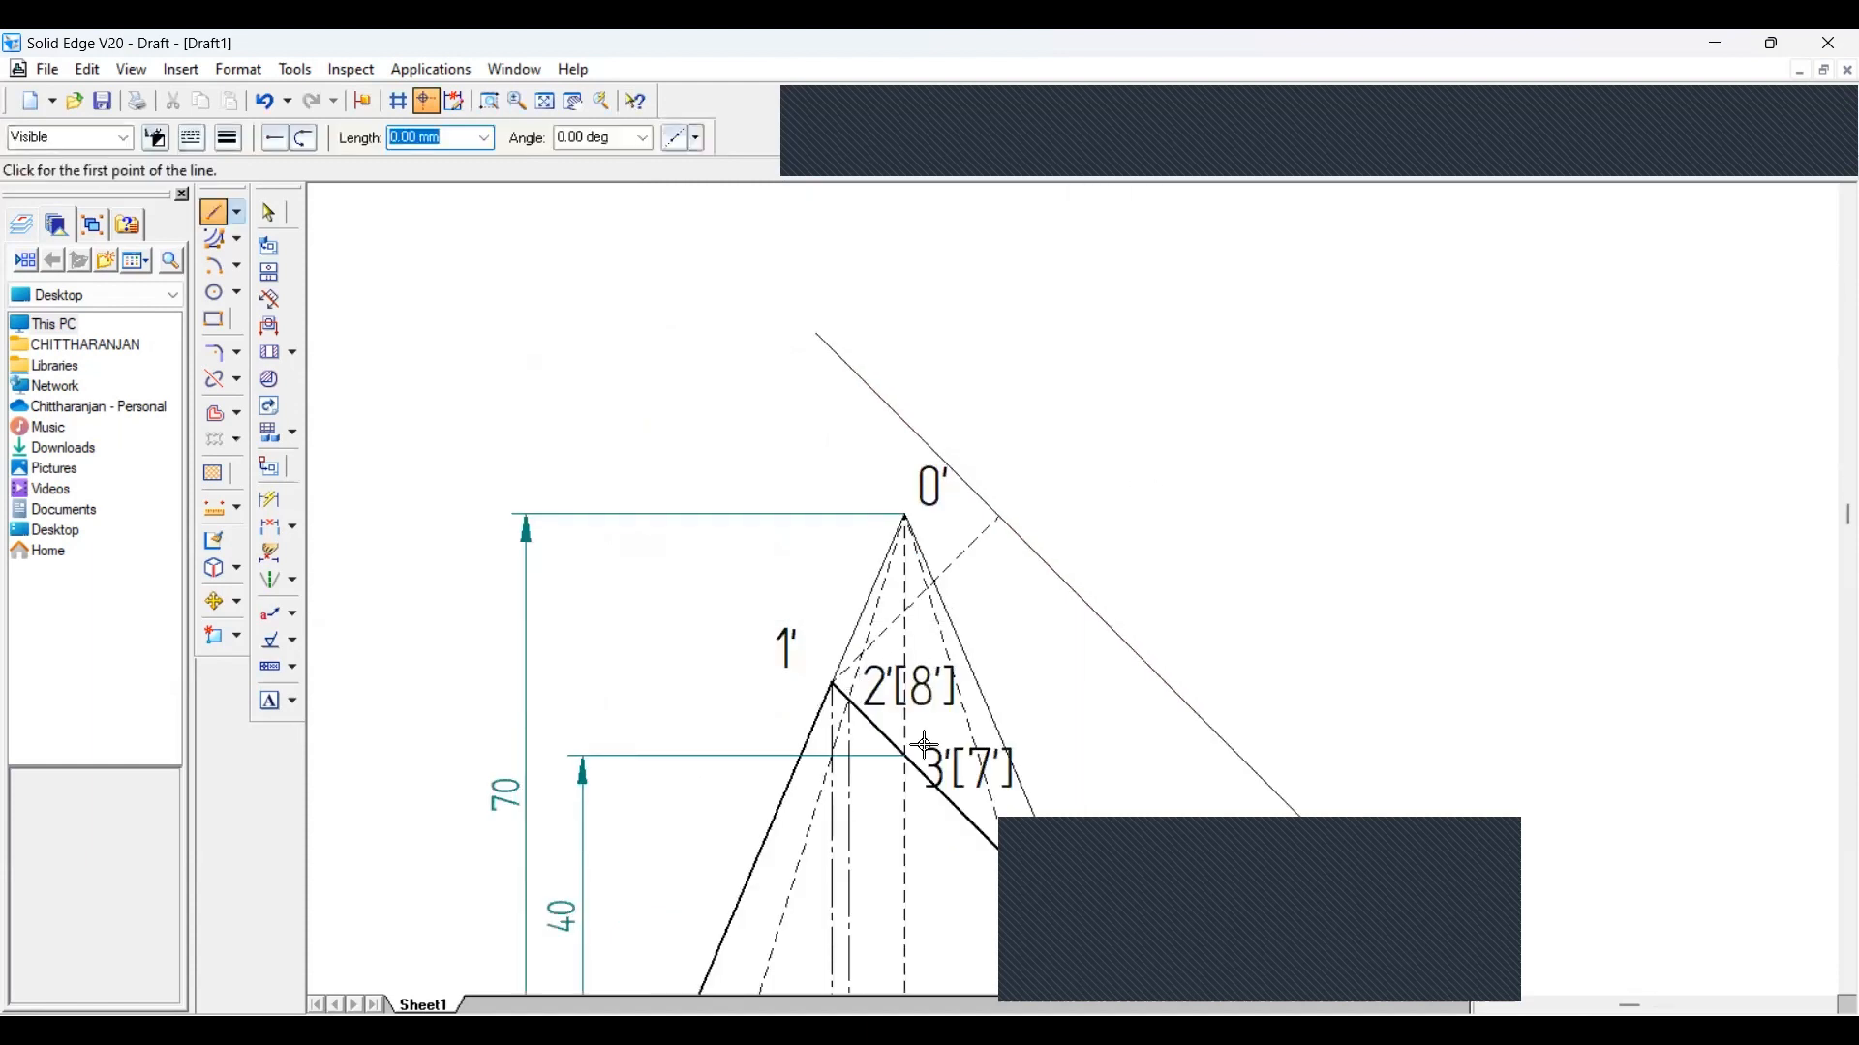
{"action": "left_click", "coordinate": [214, 214]}
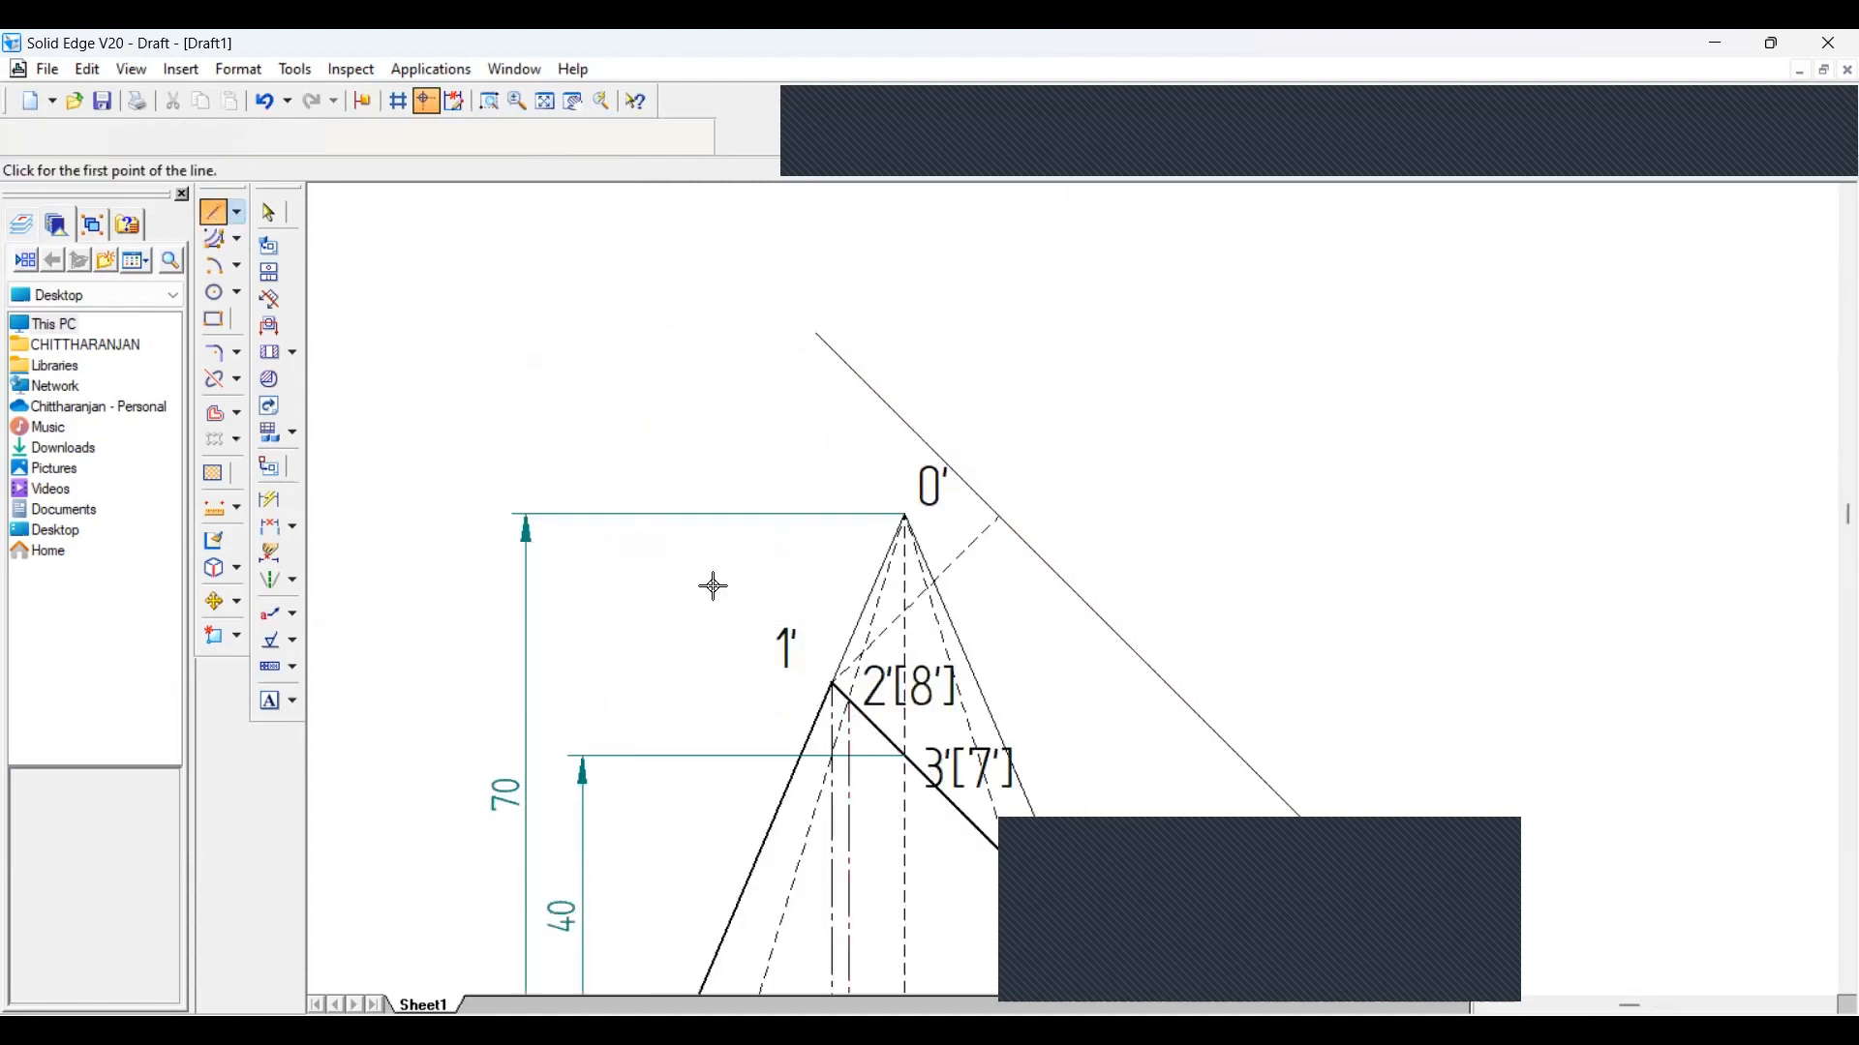
{"action": "left_click", "coordinate": [848, 699]}
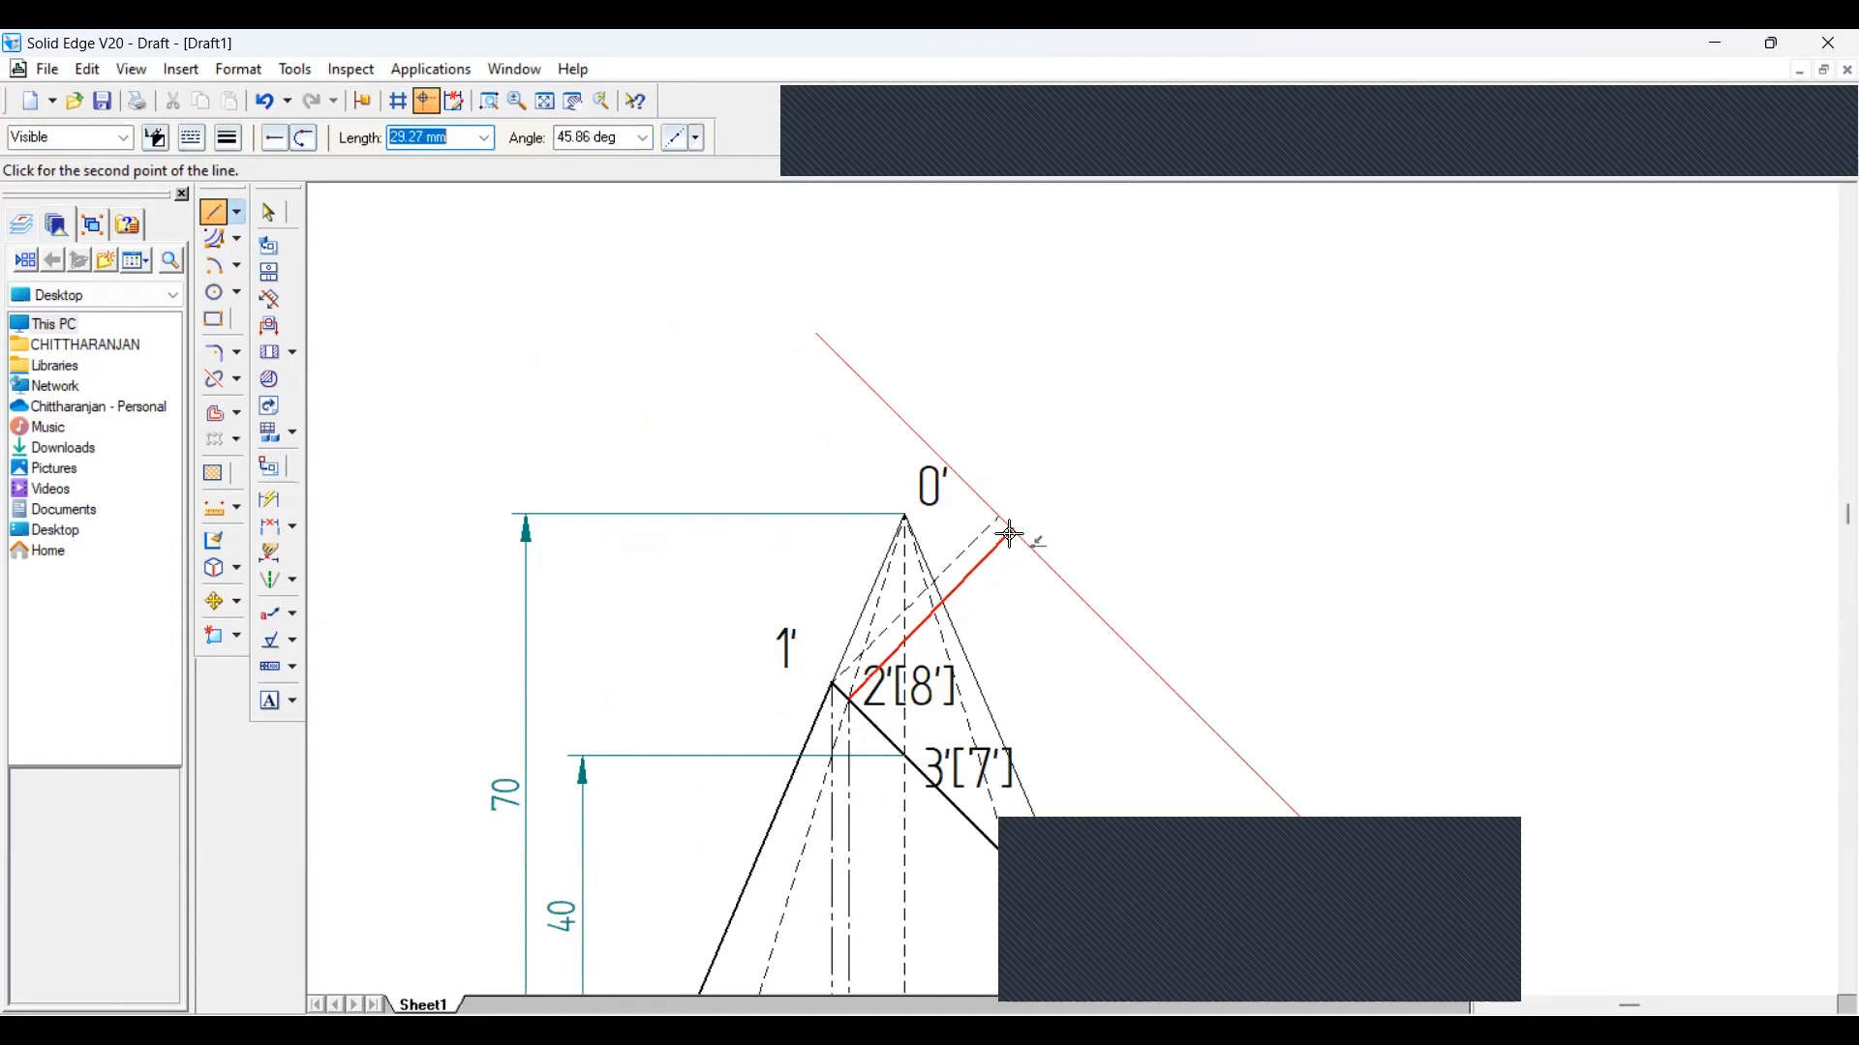
{"action": "left_click", "coordinate": [593, 140]}
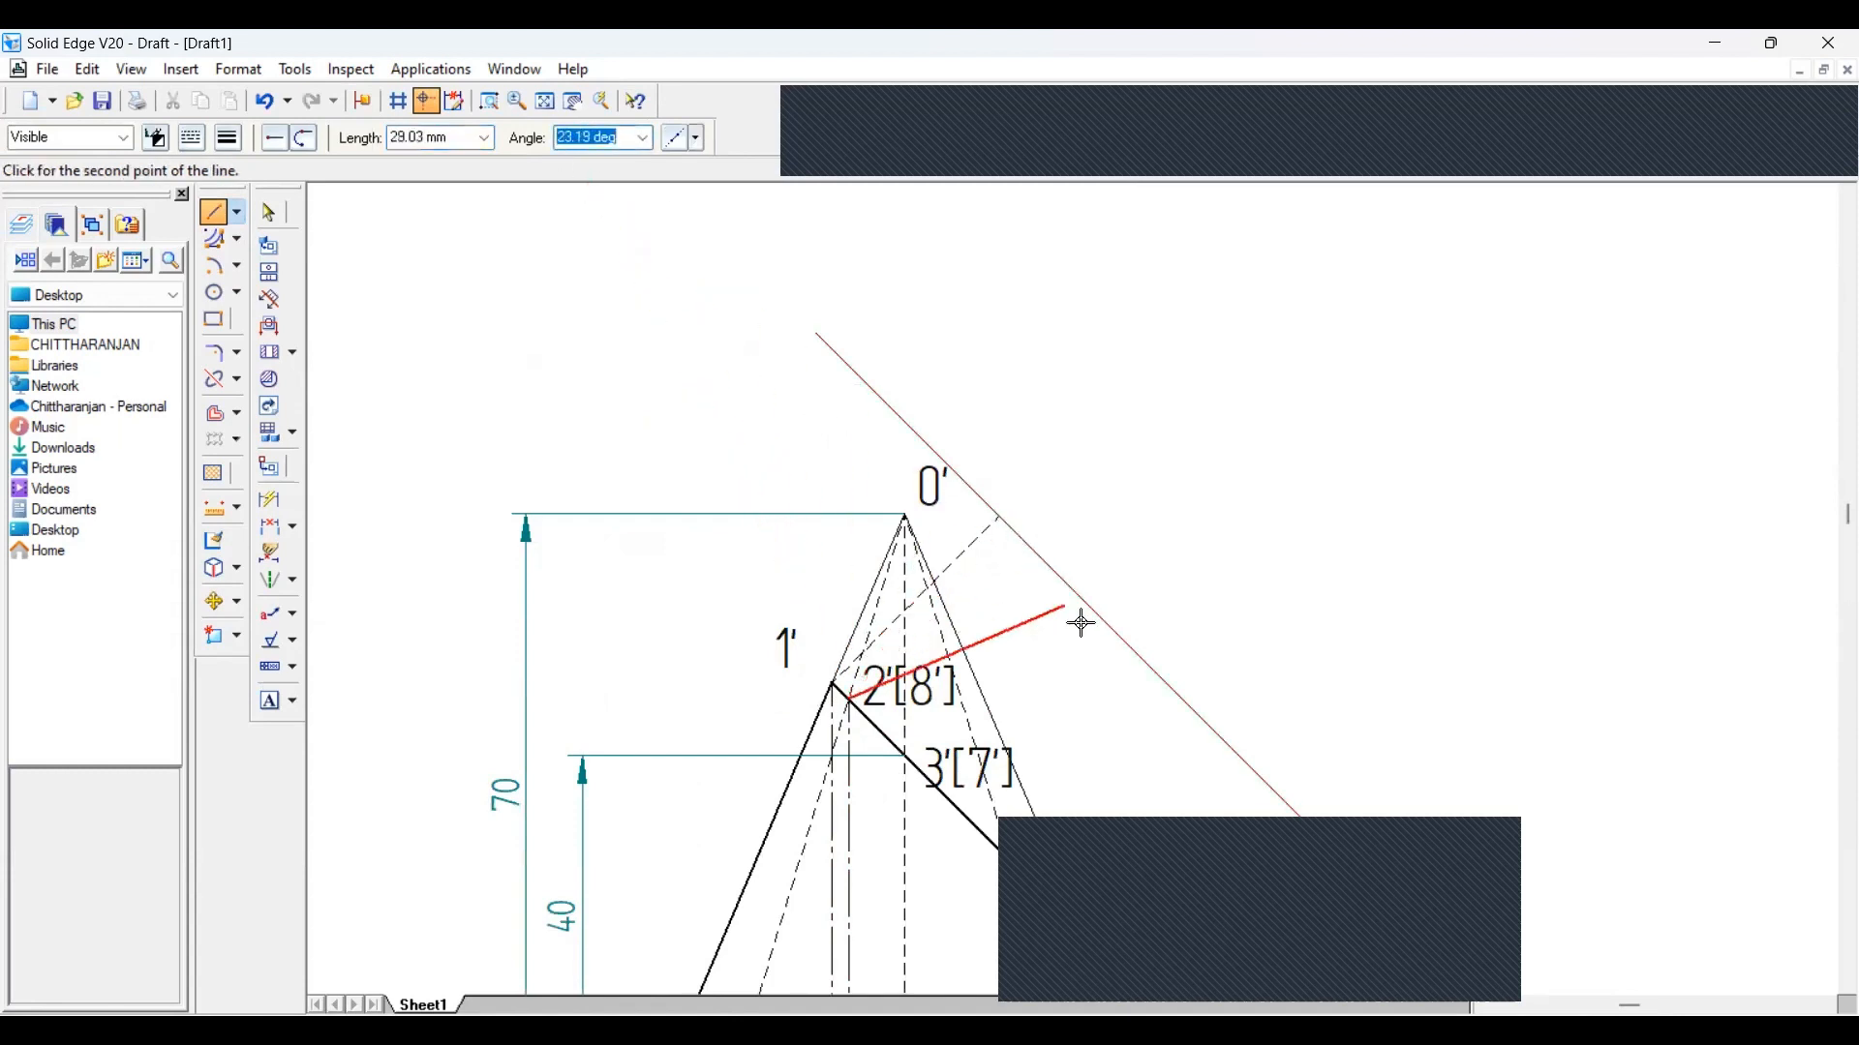
{"action": "type", "text": "45"}
{"action": "key", "text": "Tab"}
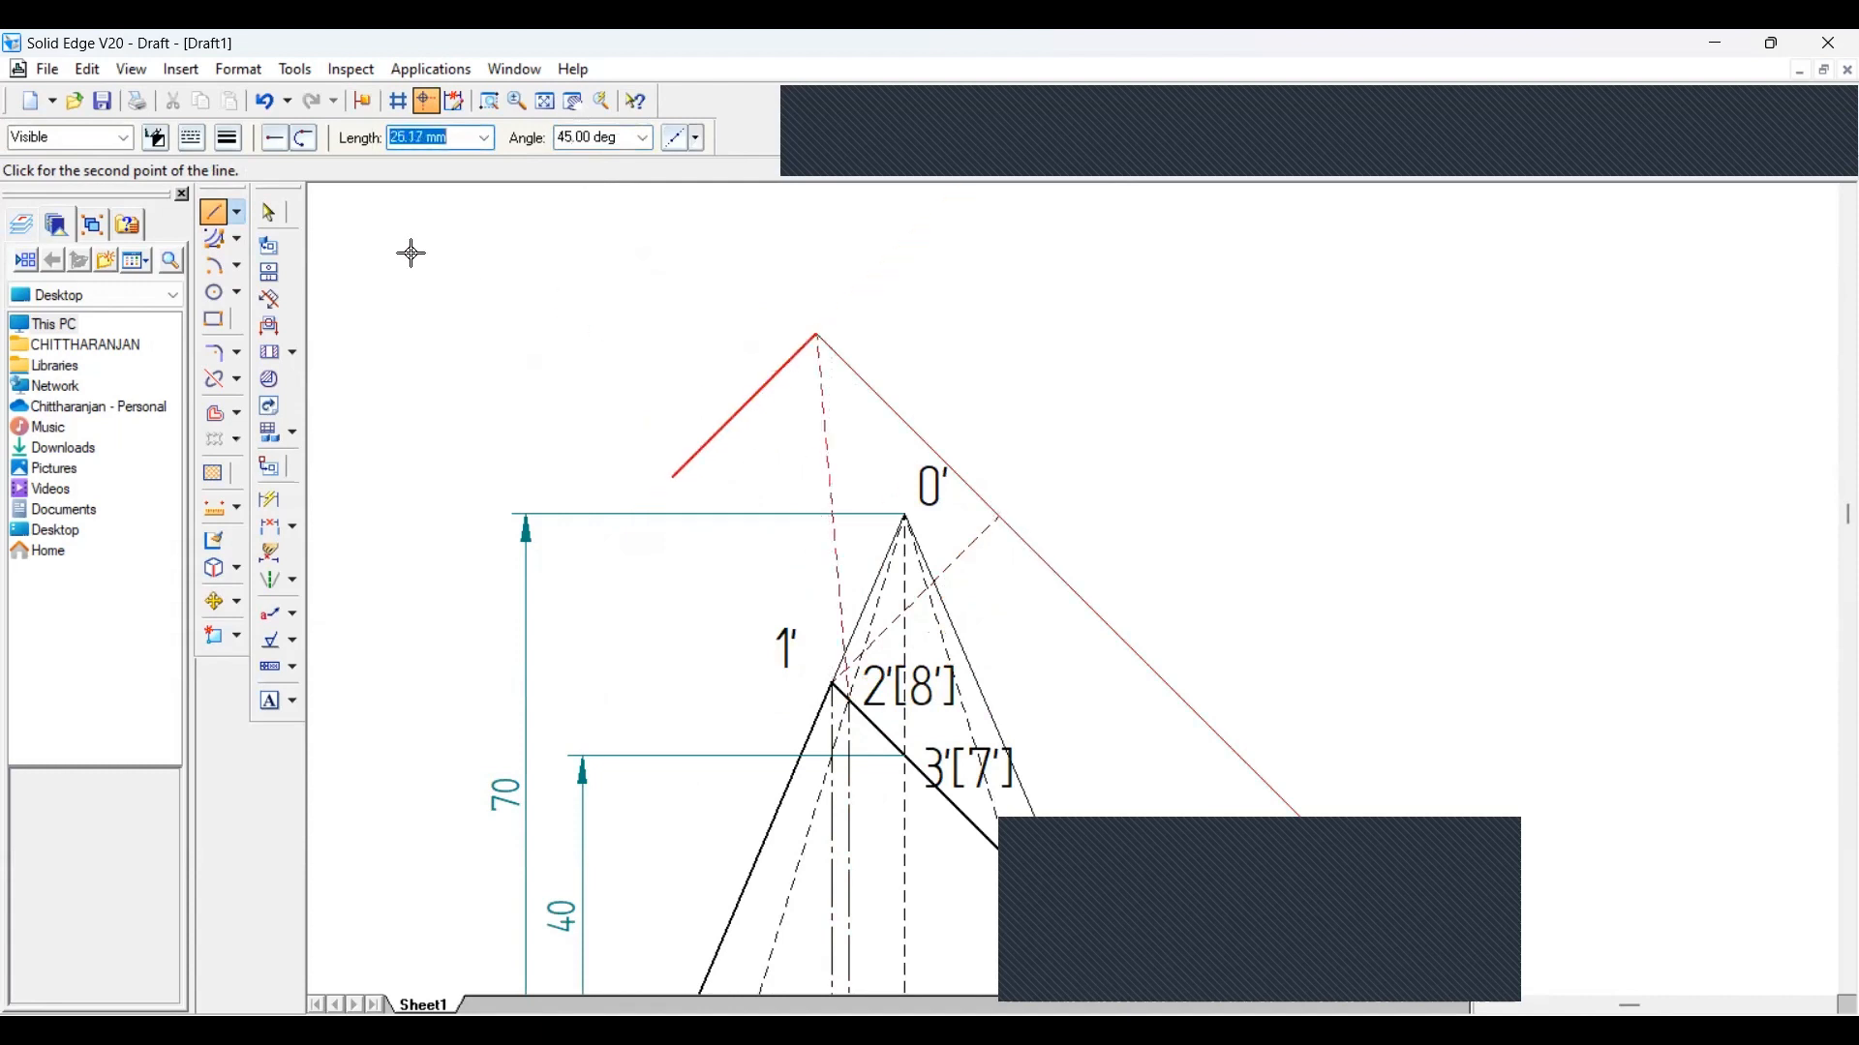
{"action": "left_click", "coordinate": [263, 105]}
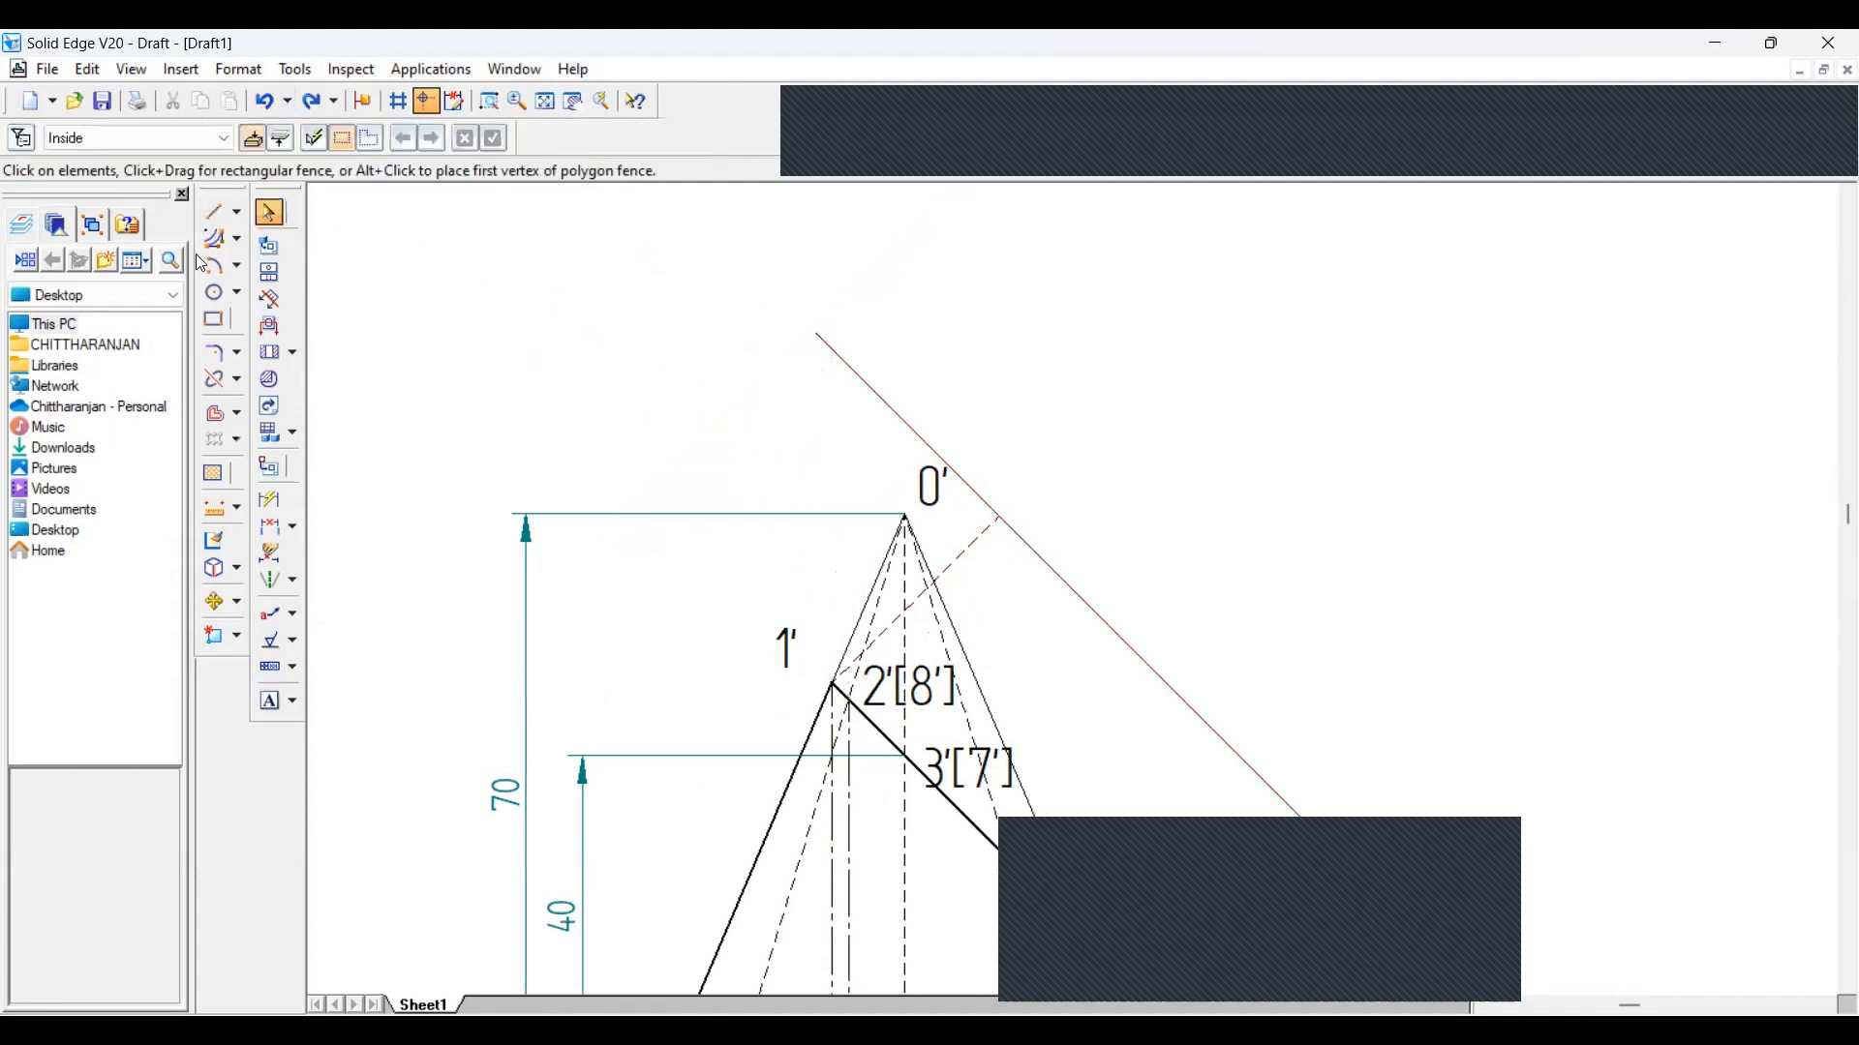
Draw dashed projectors at 45 degrees from points 2'[8'] and 3'[7'] to the inclined reference line
{"action": "left_click", "coordinate": [850, 698]}
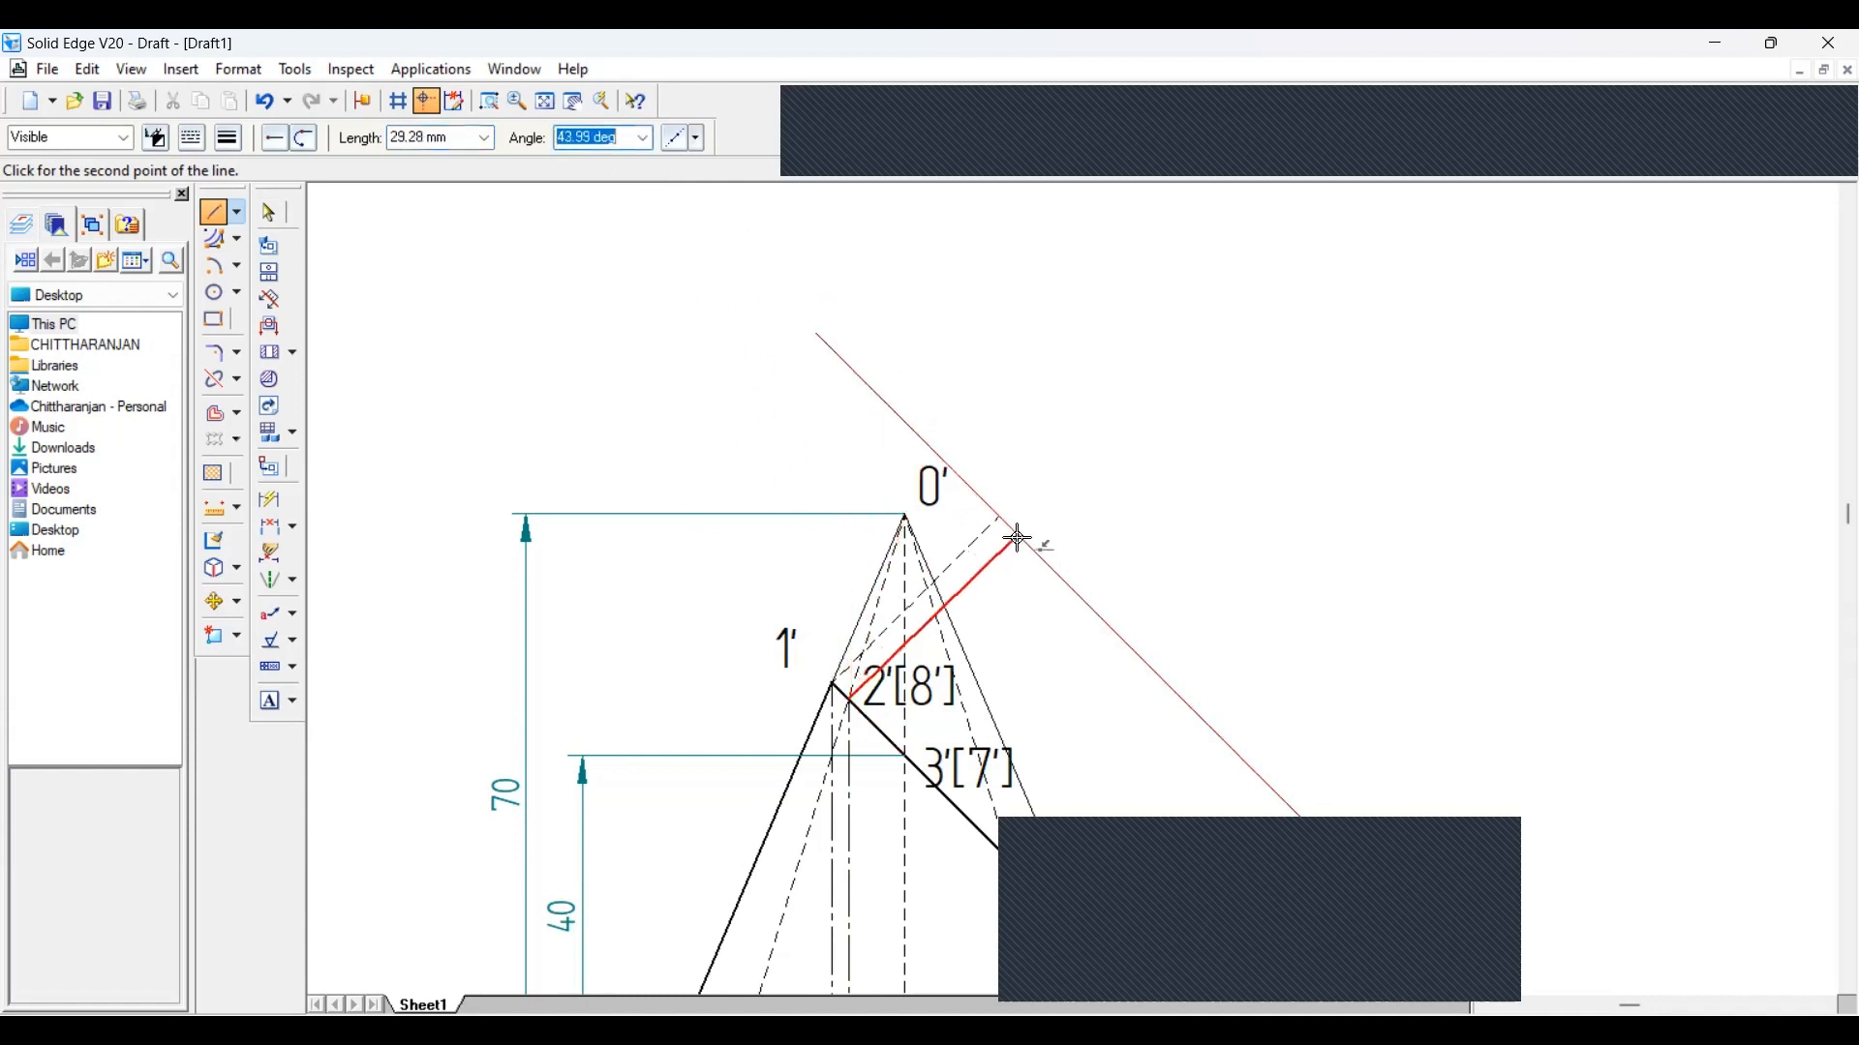
{"action": "type", "text": "45"}
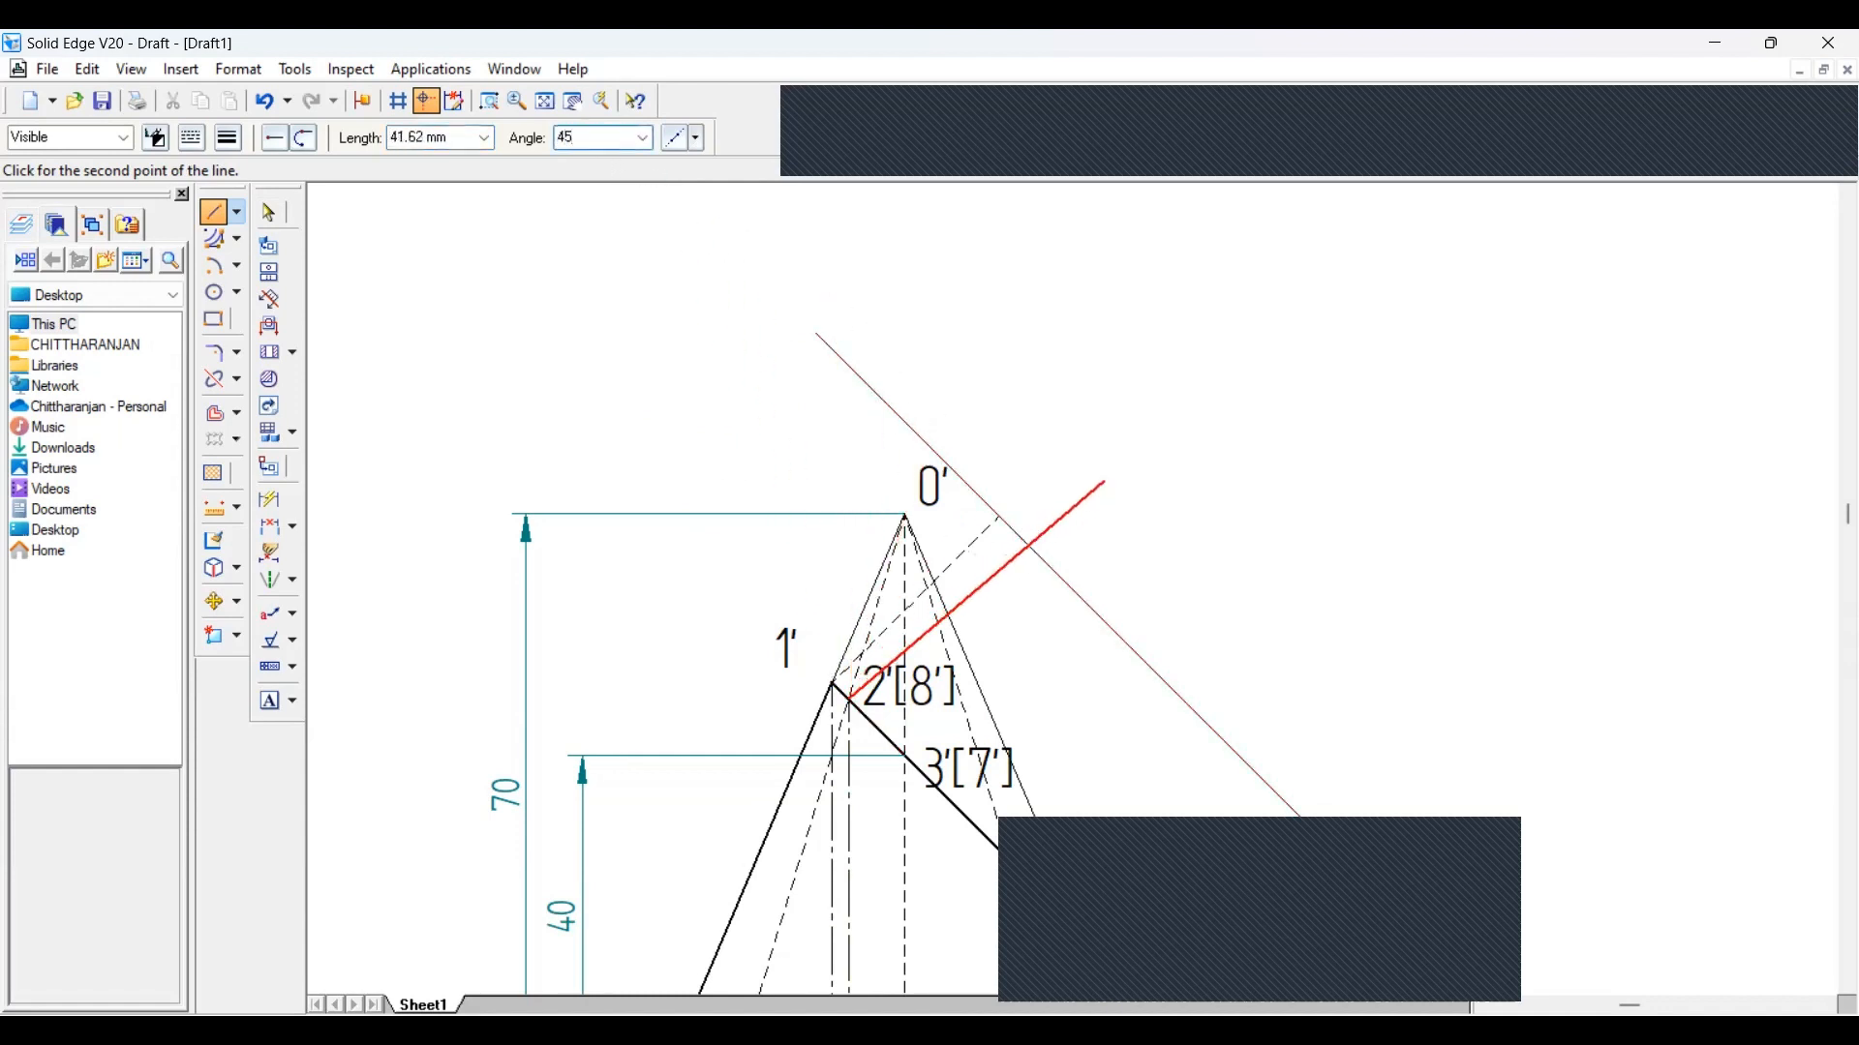
{"action": "key", "text": "Tab"}
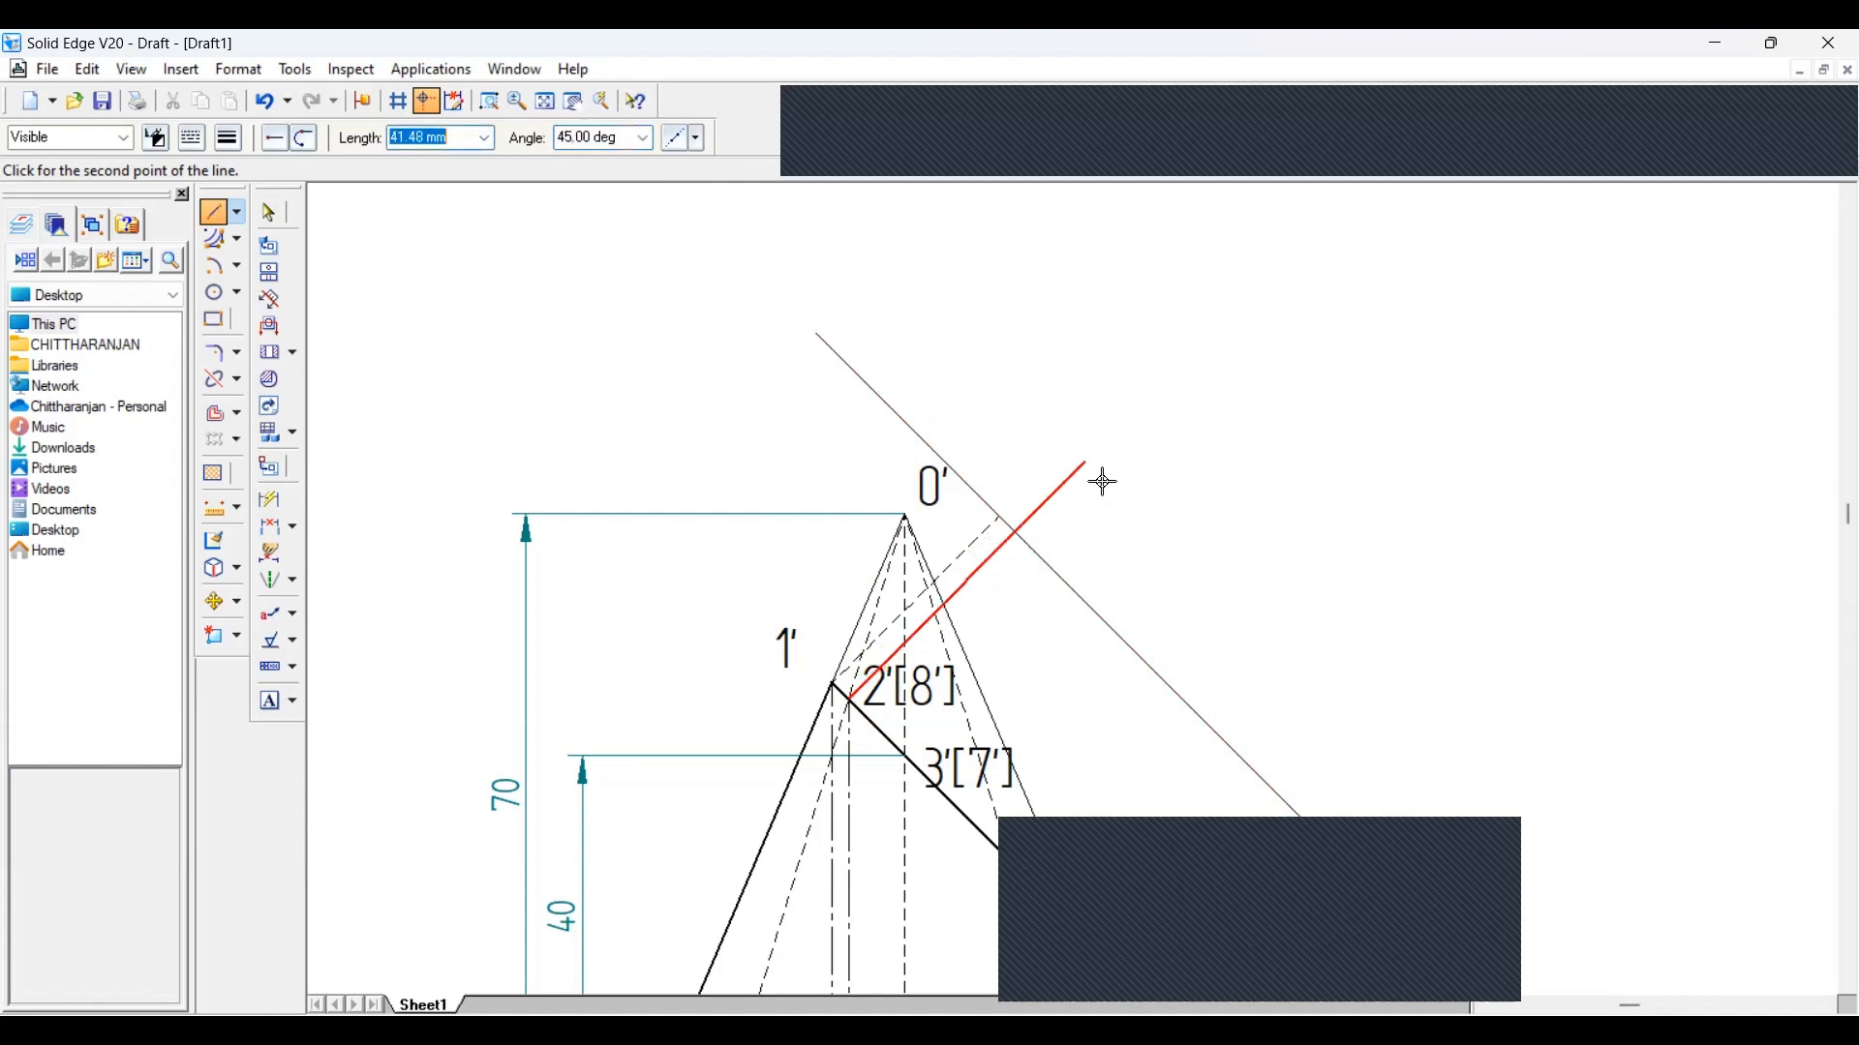
{"action": "left_click", "coordinate": [1028, 544]}
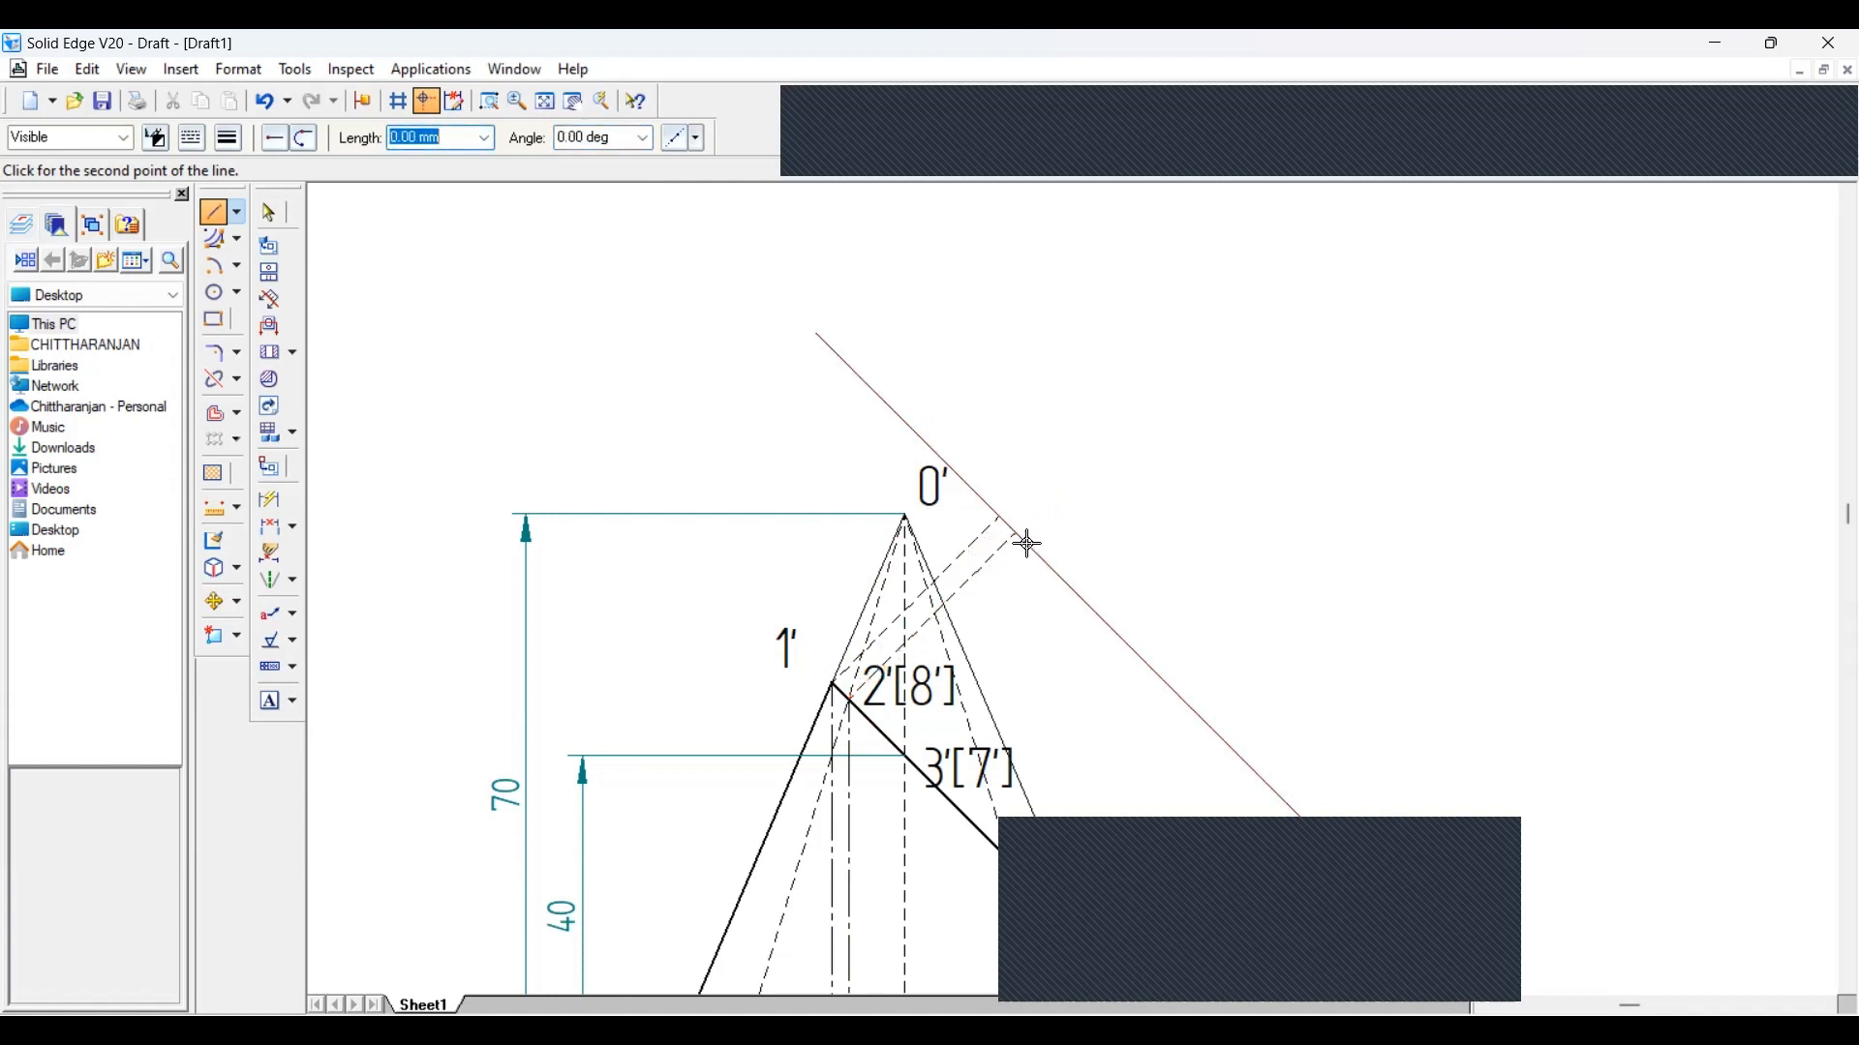
{"action": "right_click", "coordinate": [1063, 465]}
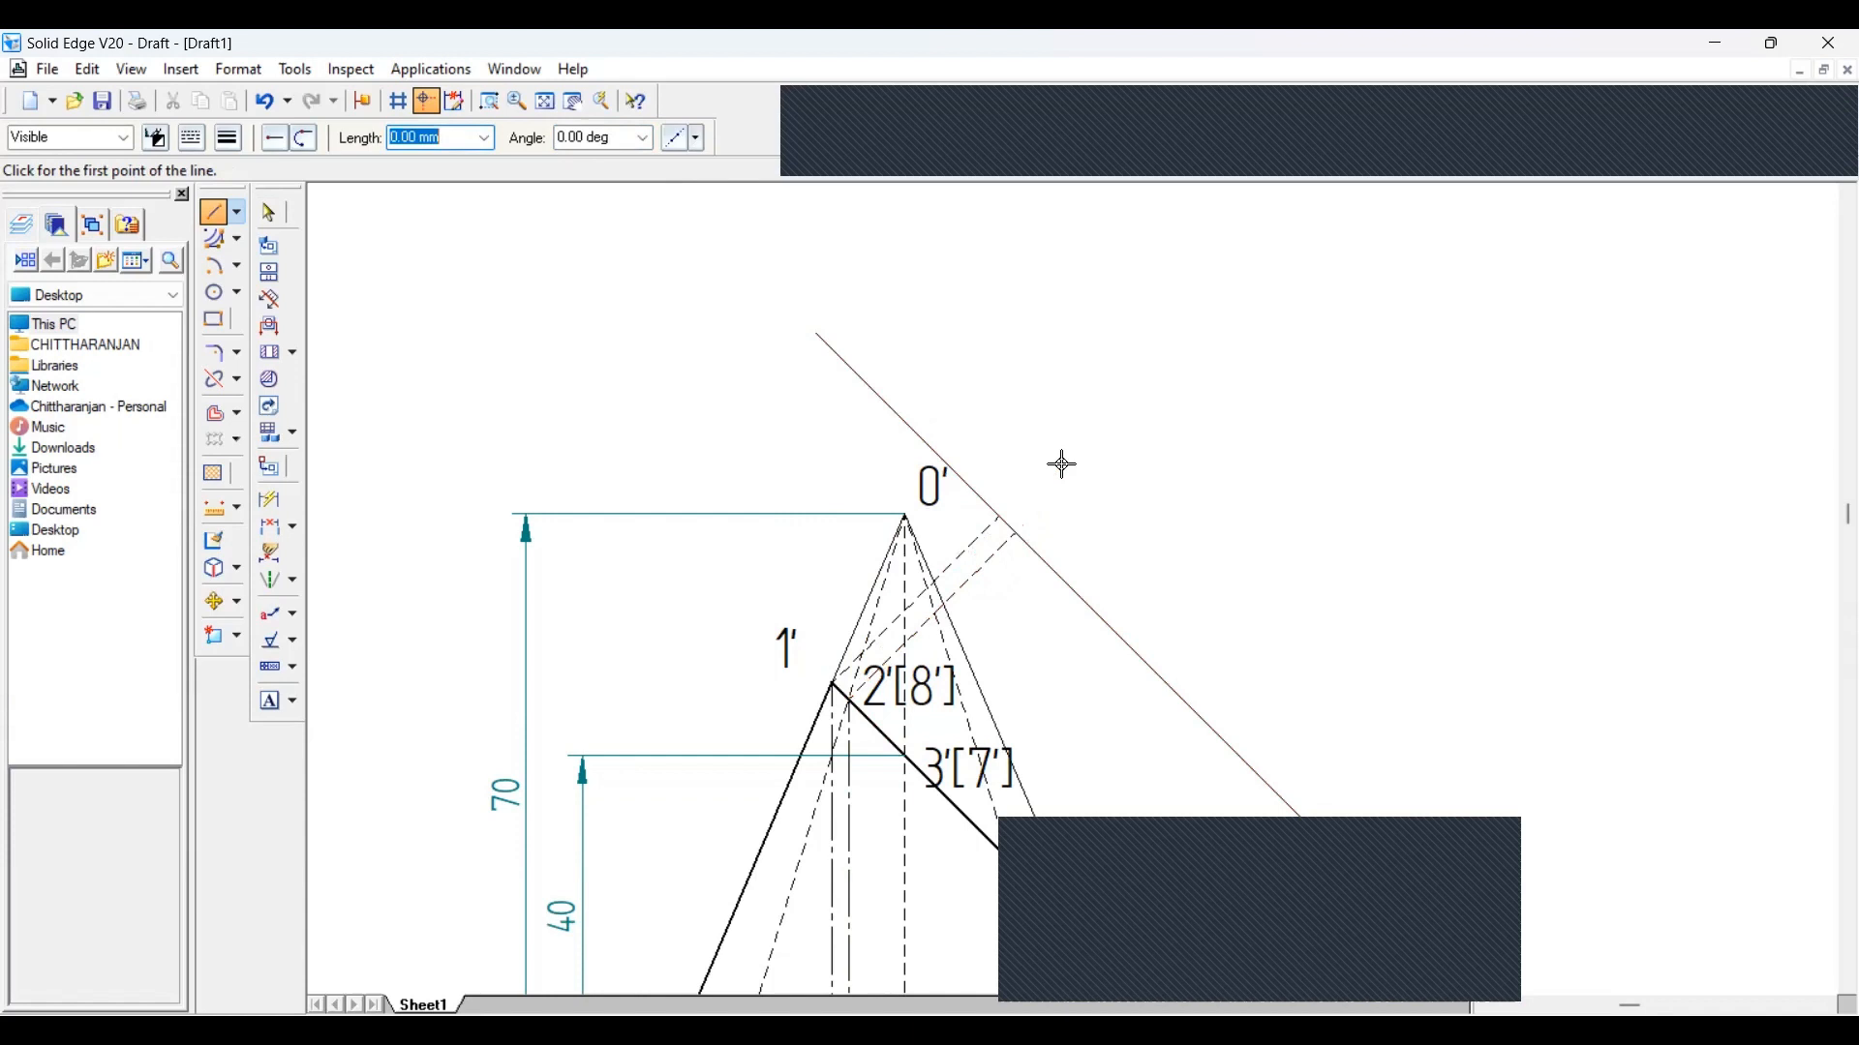
{"action": "left_click", "coordinate": [908, 756]}
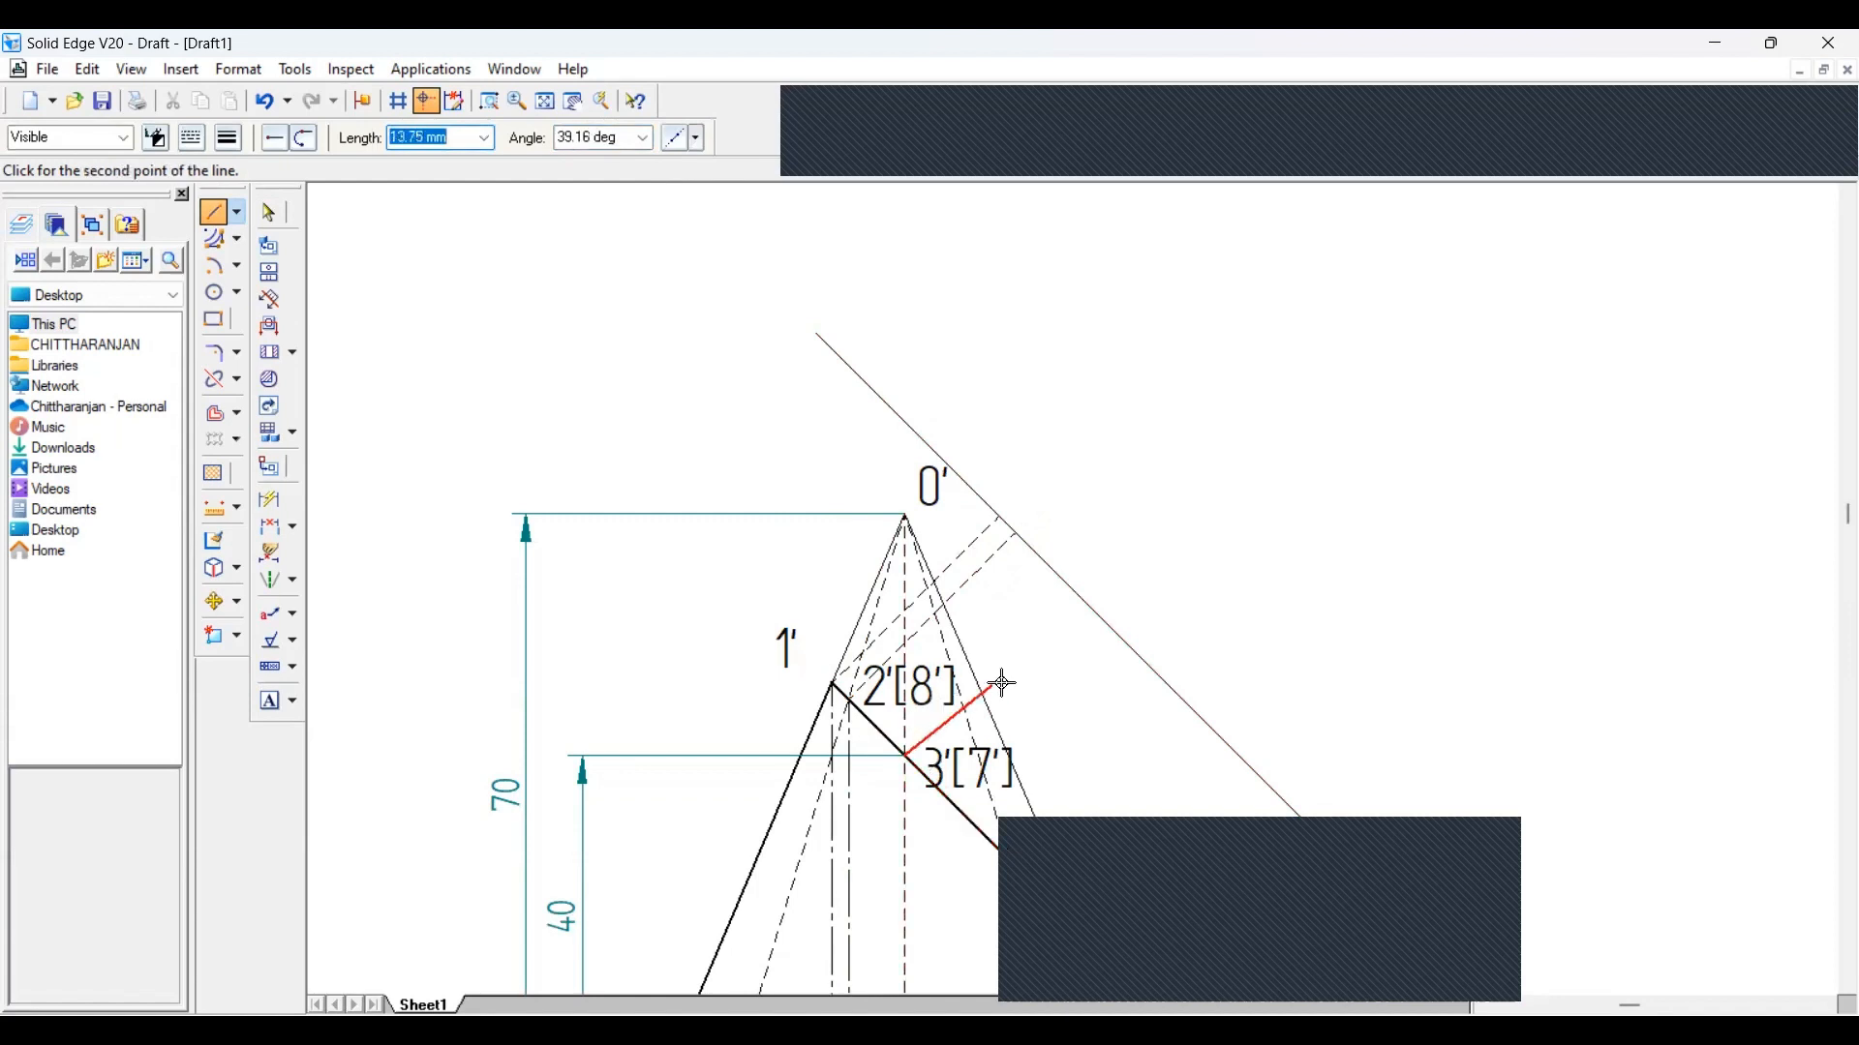
{"action": "left_click", "coordinate": [1071, 589]}
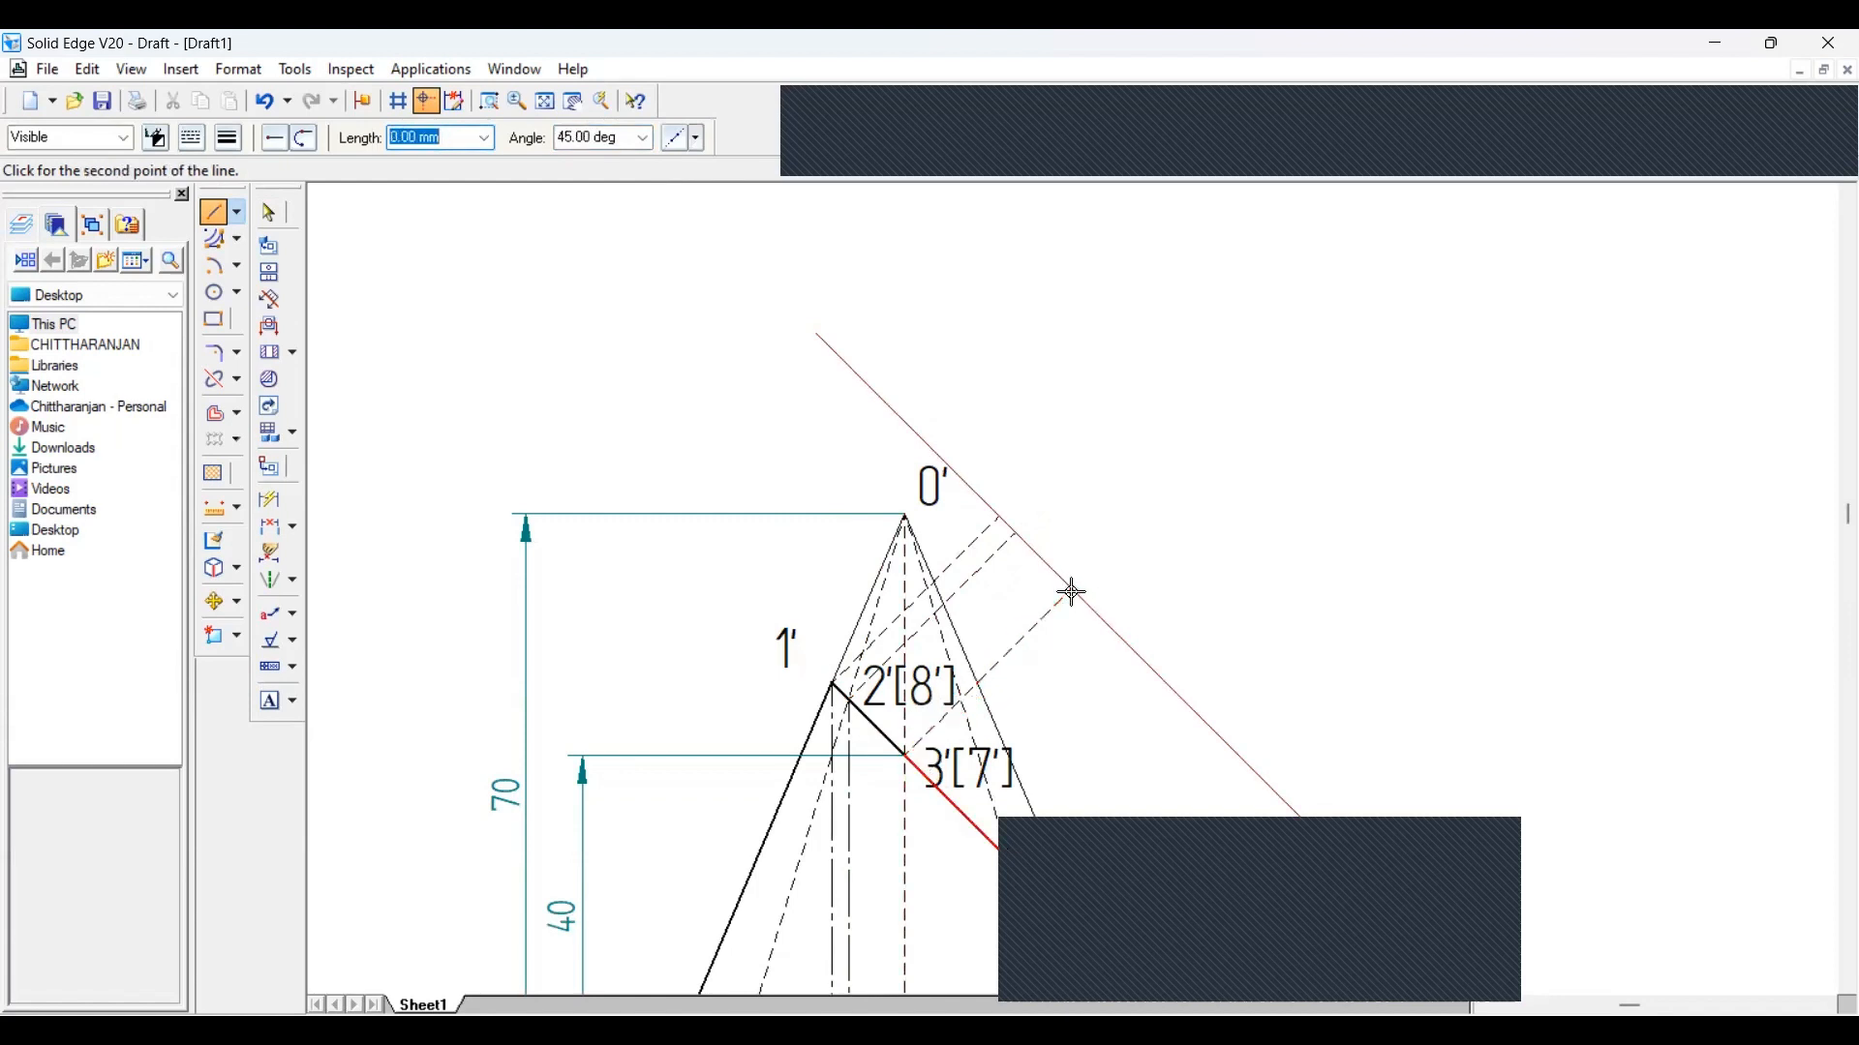
{"action": "right_click", "coordinate": [1100, 522]}
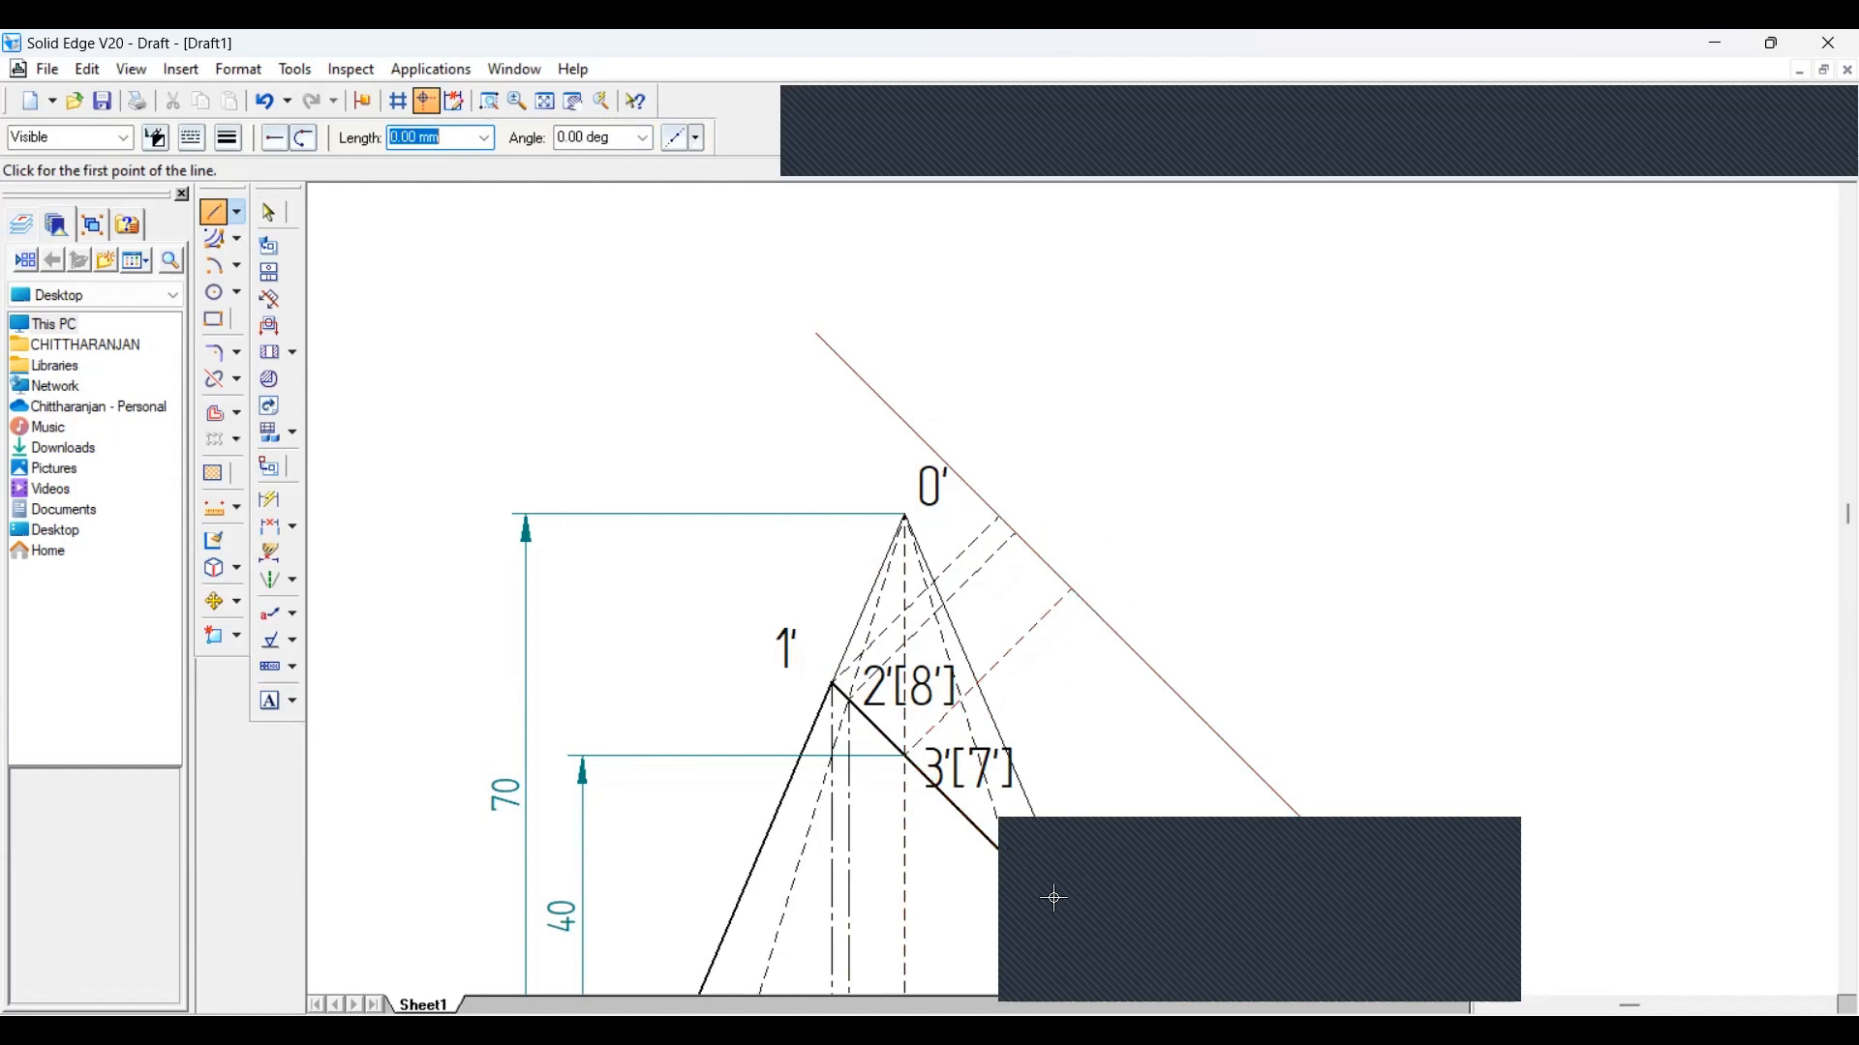
Draw a dashed projector at 45 degrees from point 4'[6'] to the inclined reference line
{"action": "left_click", "coordinate": [1013, 862]}
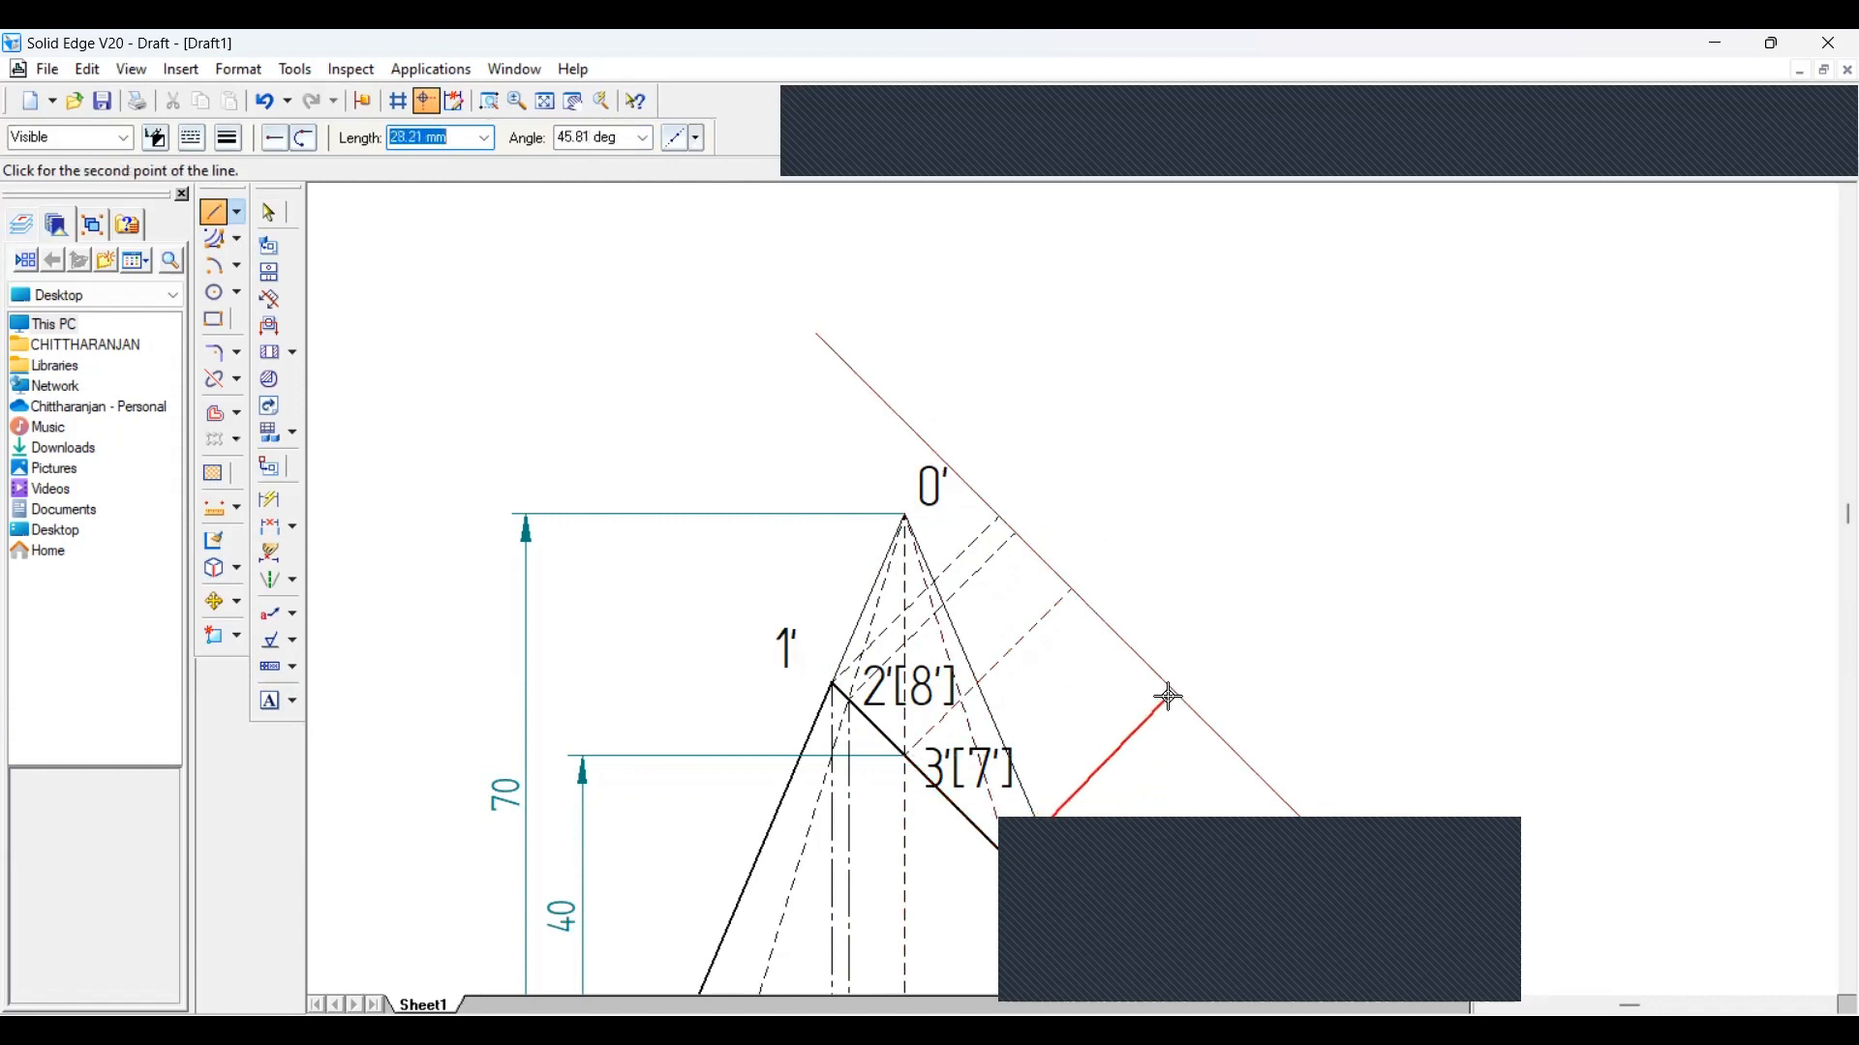
{"action": "left_click", "coordinate": [609, 139]}
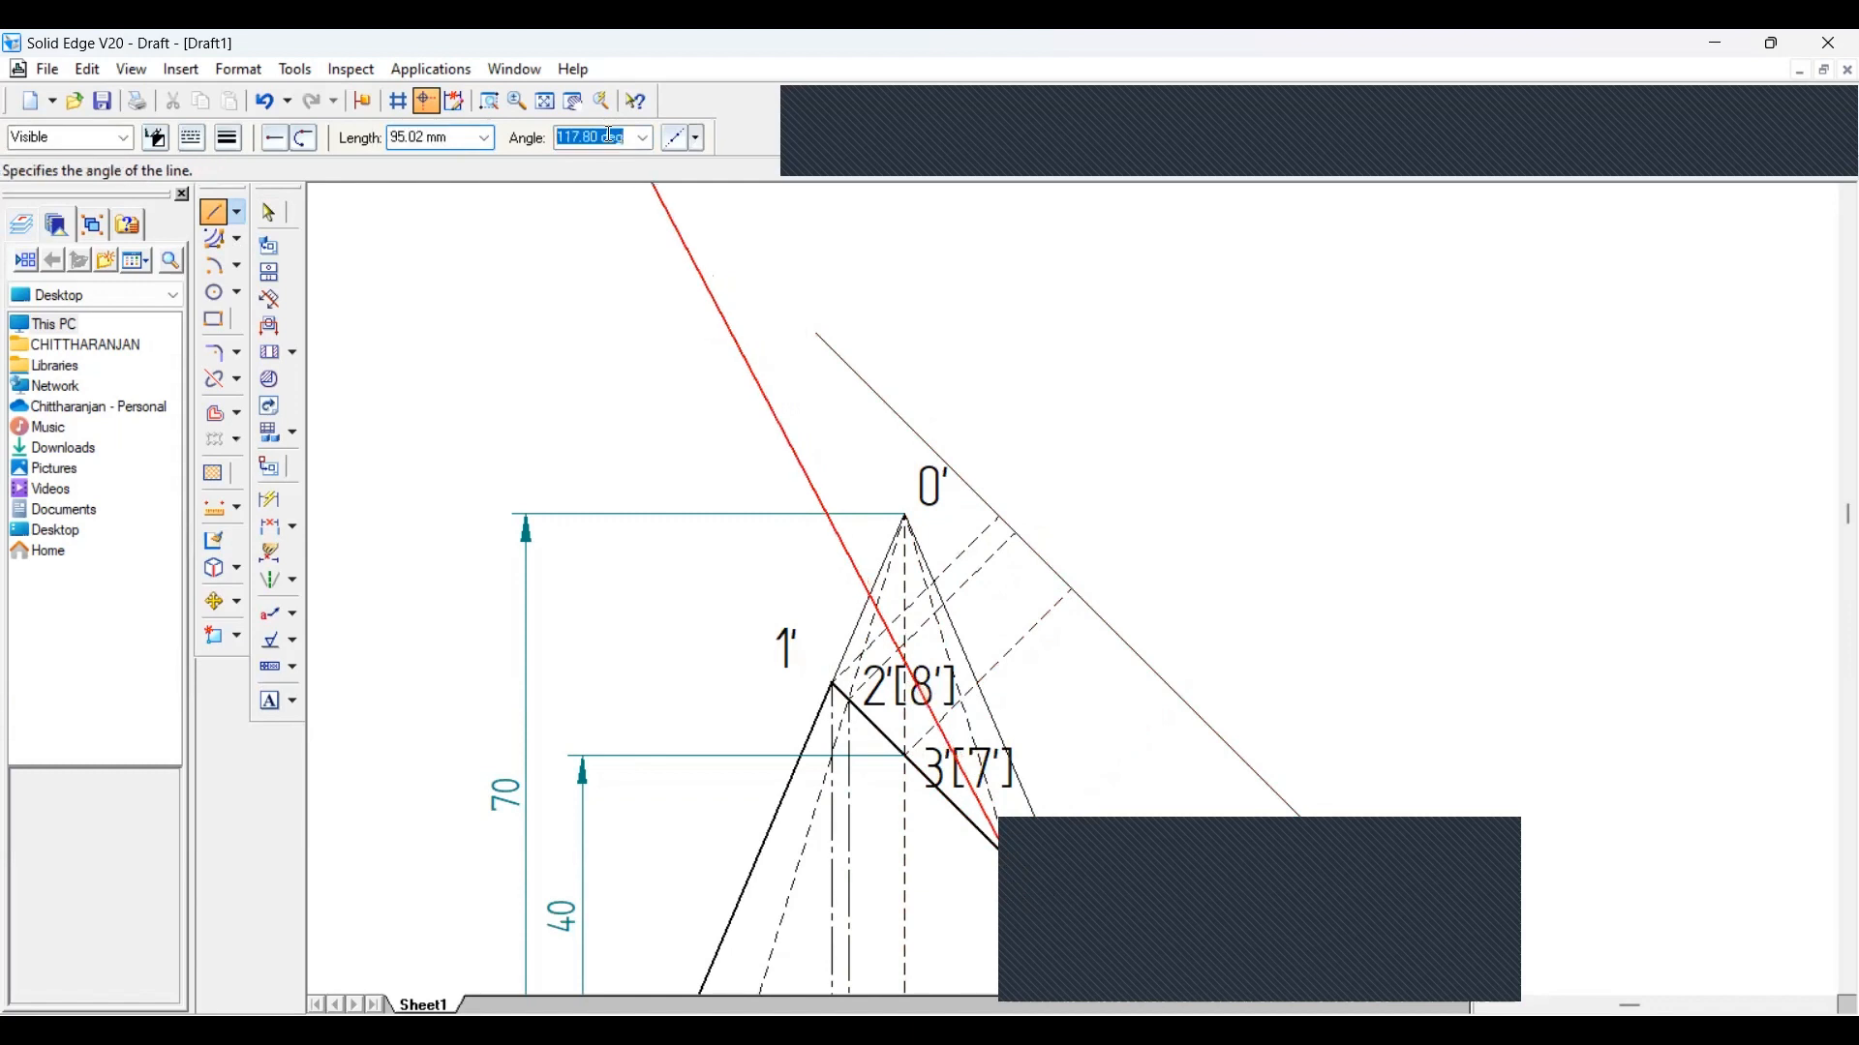
{"action": "type", "text": "45"}
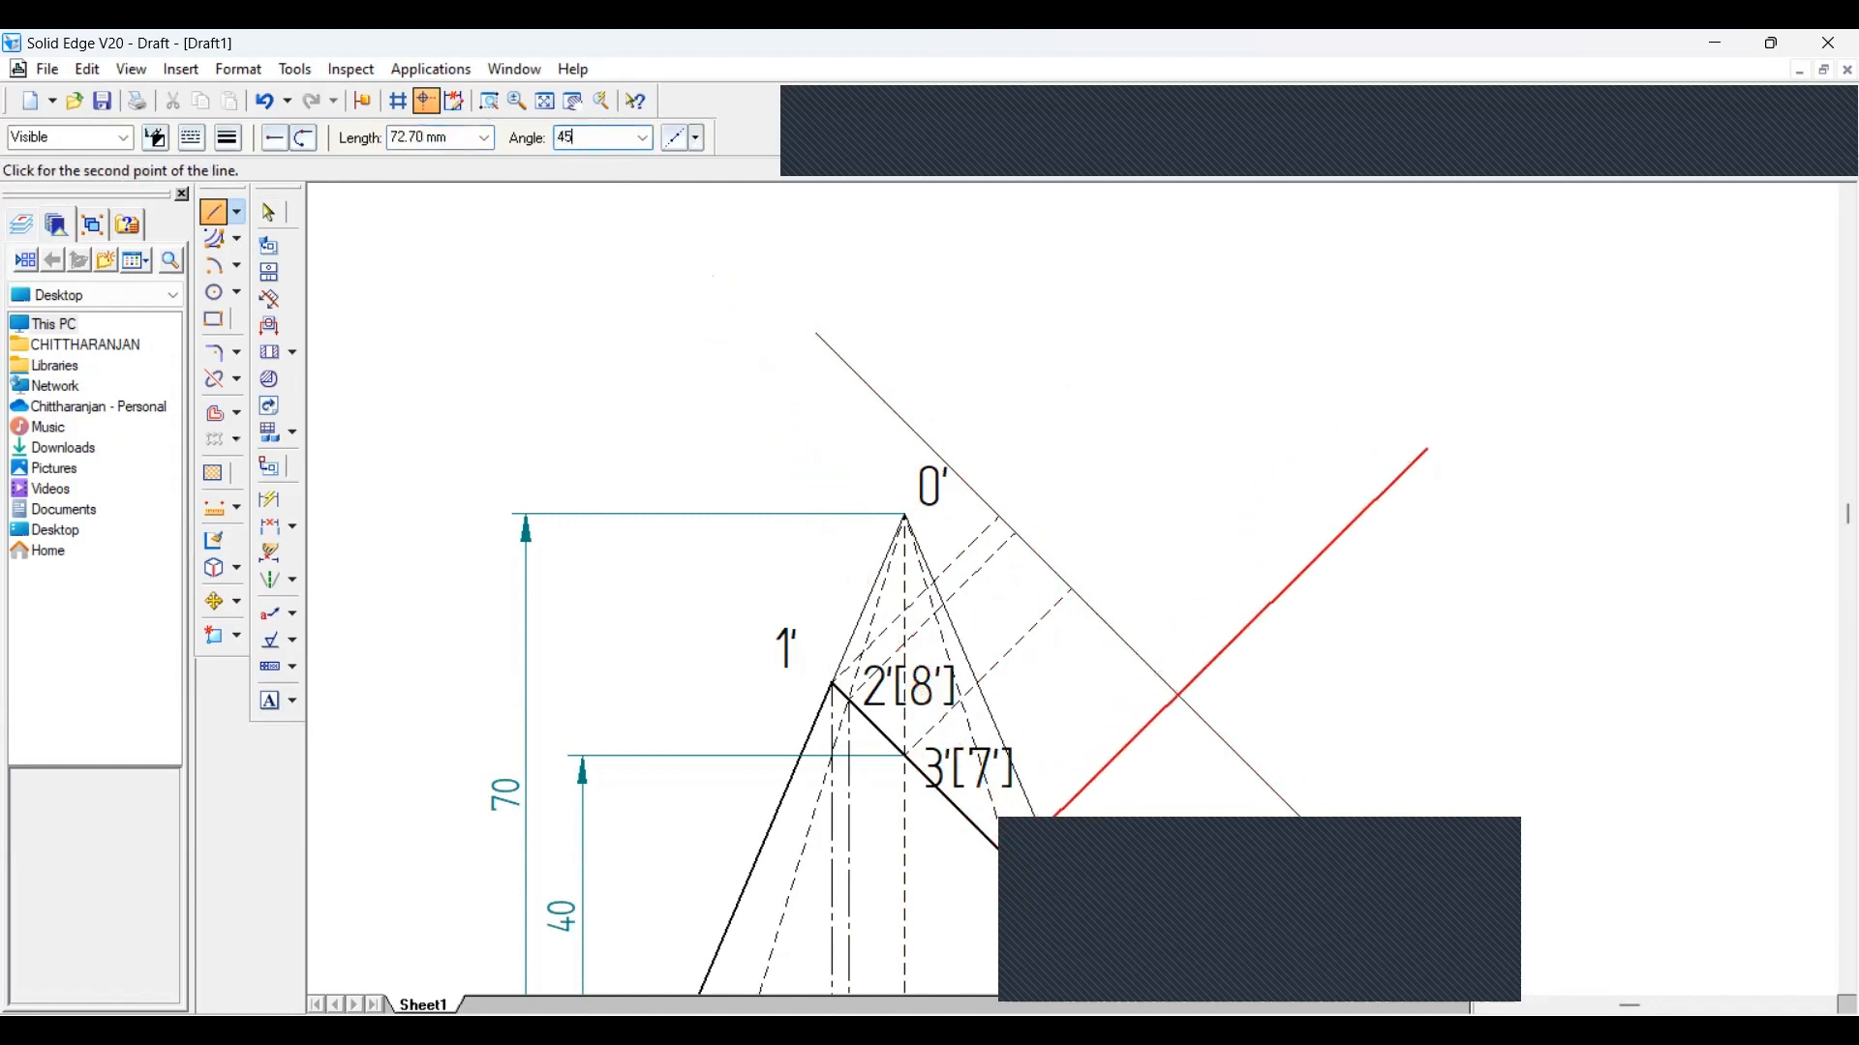
{"action": "key", "text": "Return"}
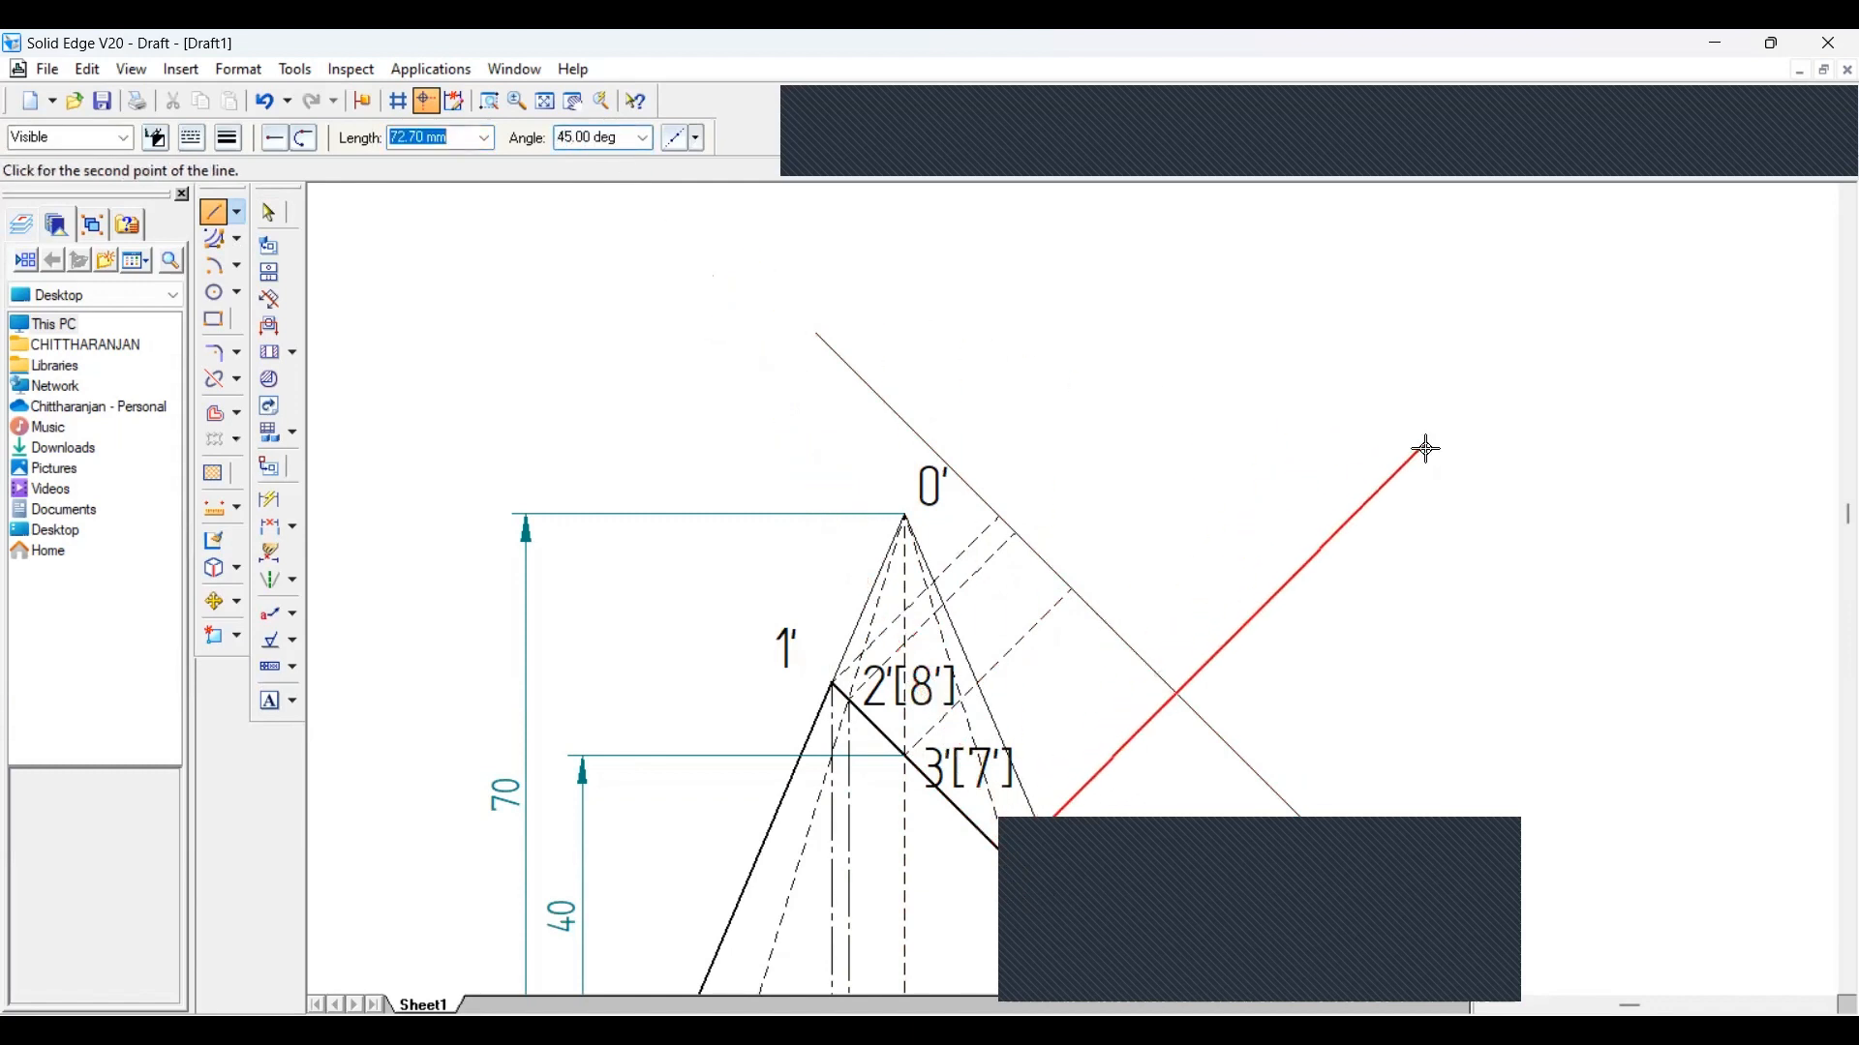
{"action": "left_click", "coordinate": [1191, 704]}
{"action": "right_click", "coordinate": [1236, 624]}
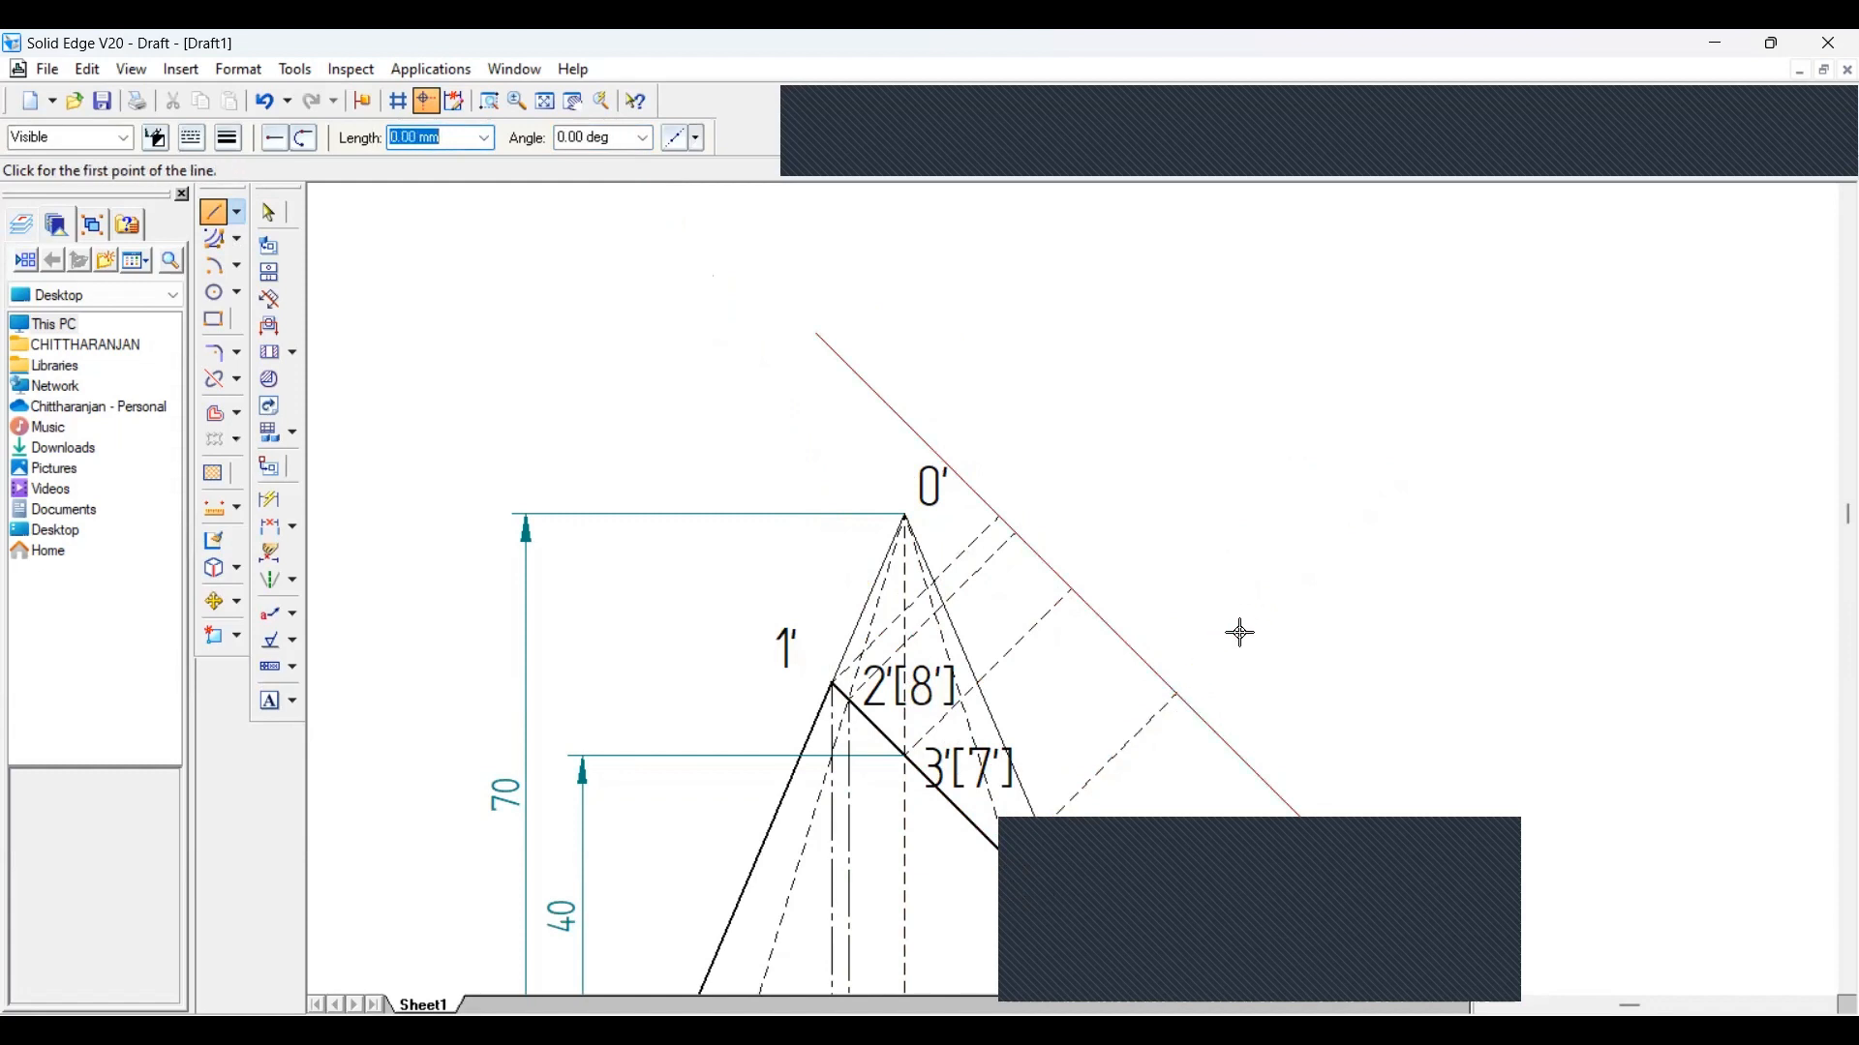
Draw a dashed projector at 45 degrees from point 5' to the inclined reference line and finish line drawing
{"action": "left_click", "coordinate": [1088, 939]}
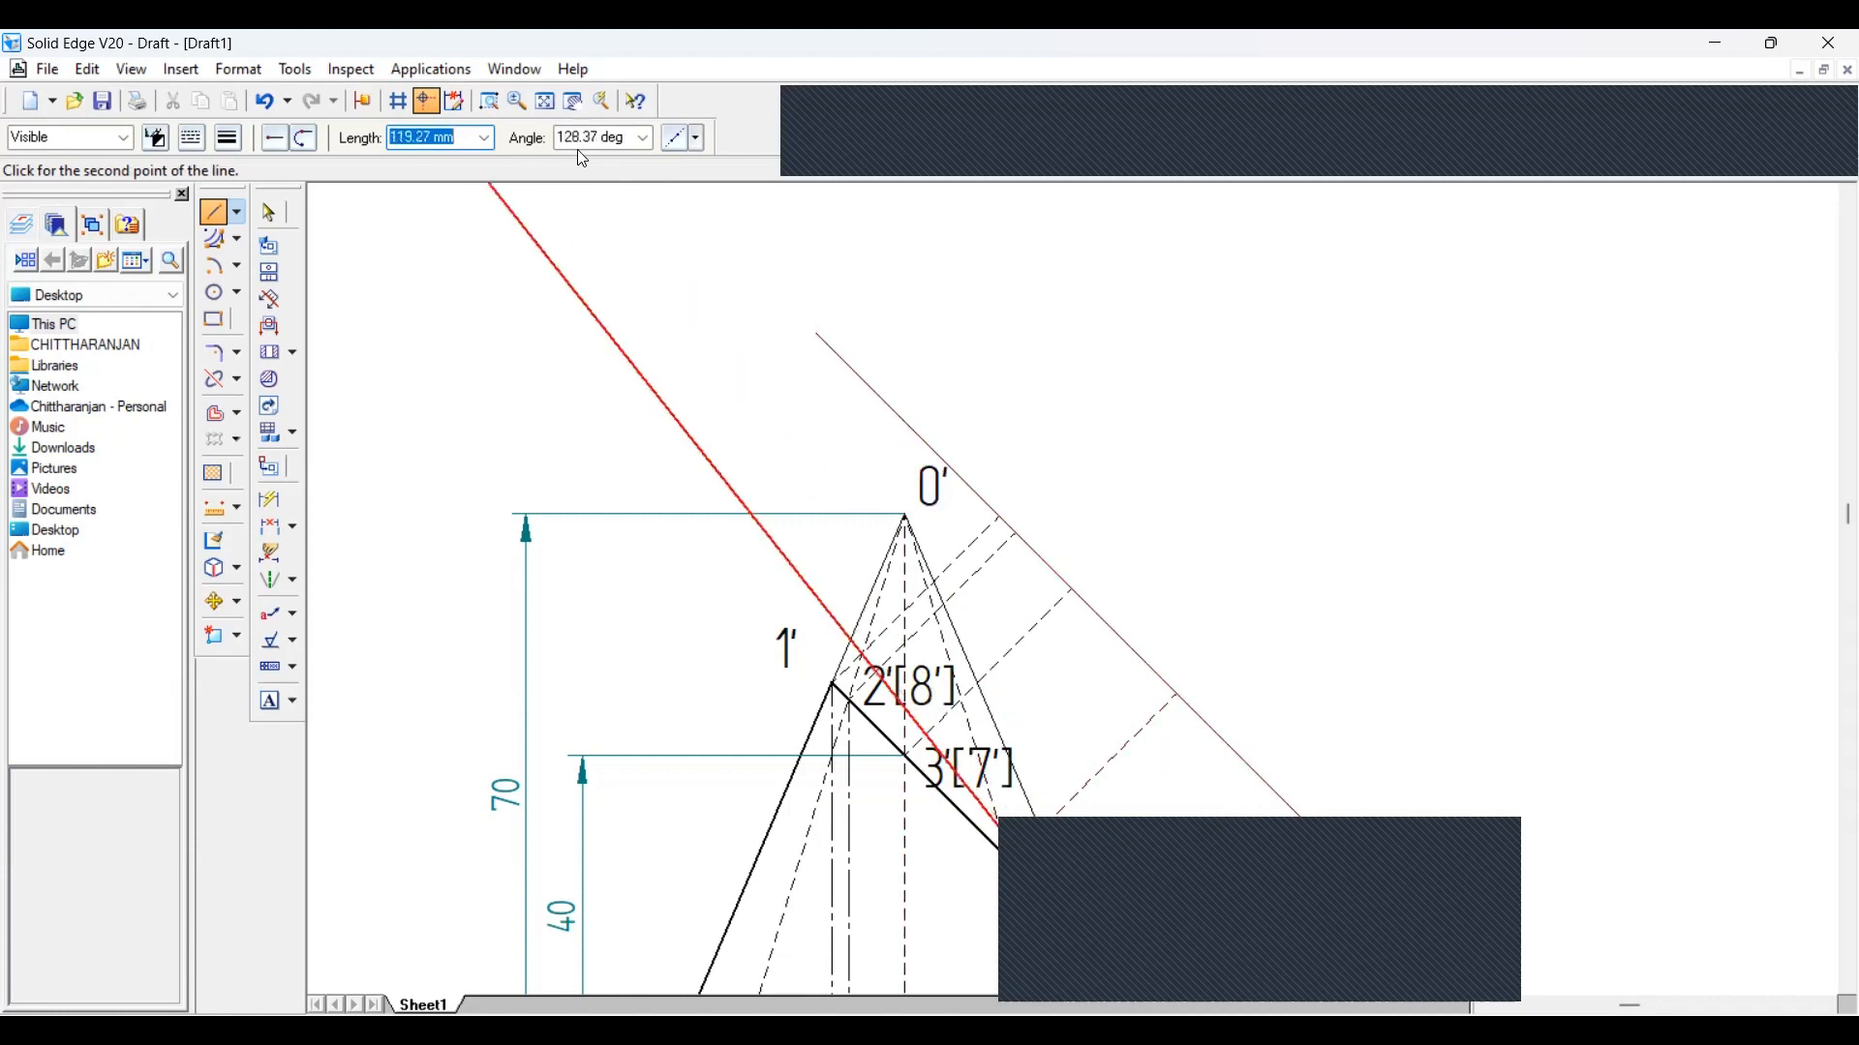
{"action": "type", "text": "4"}
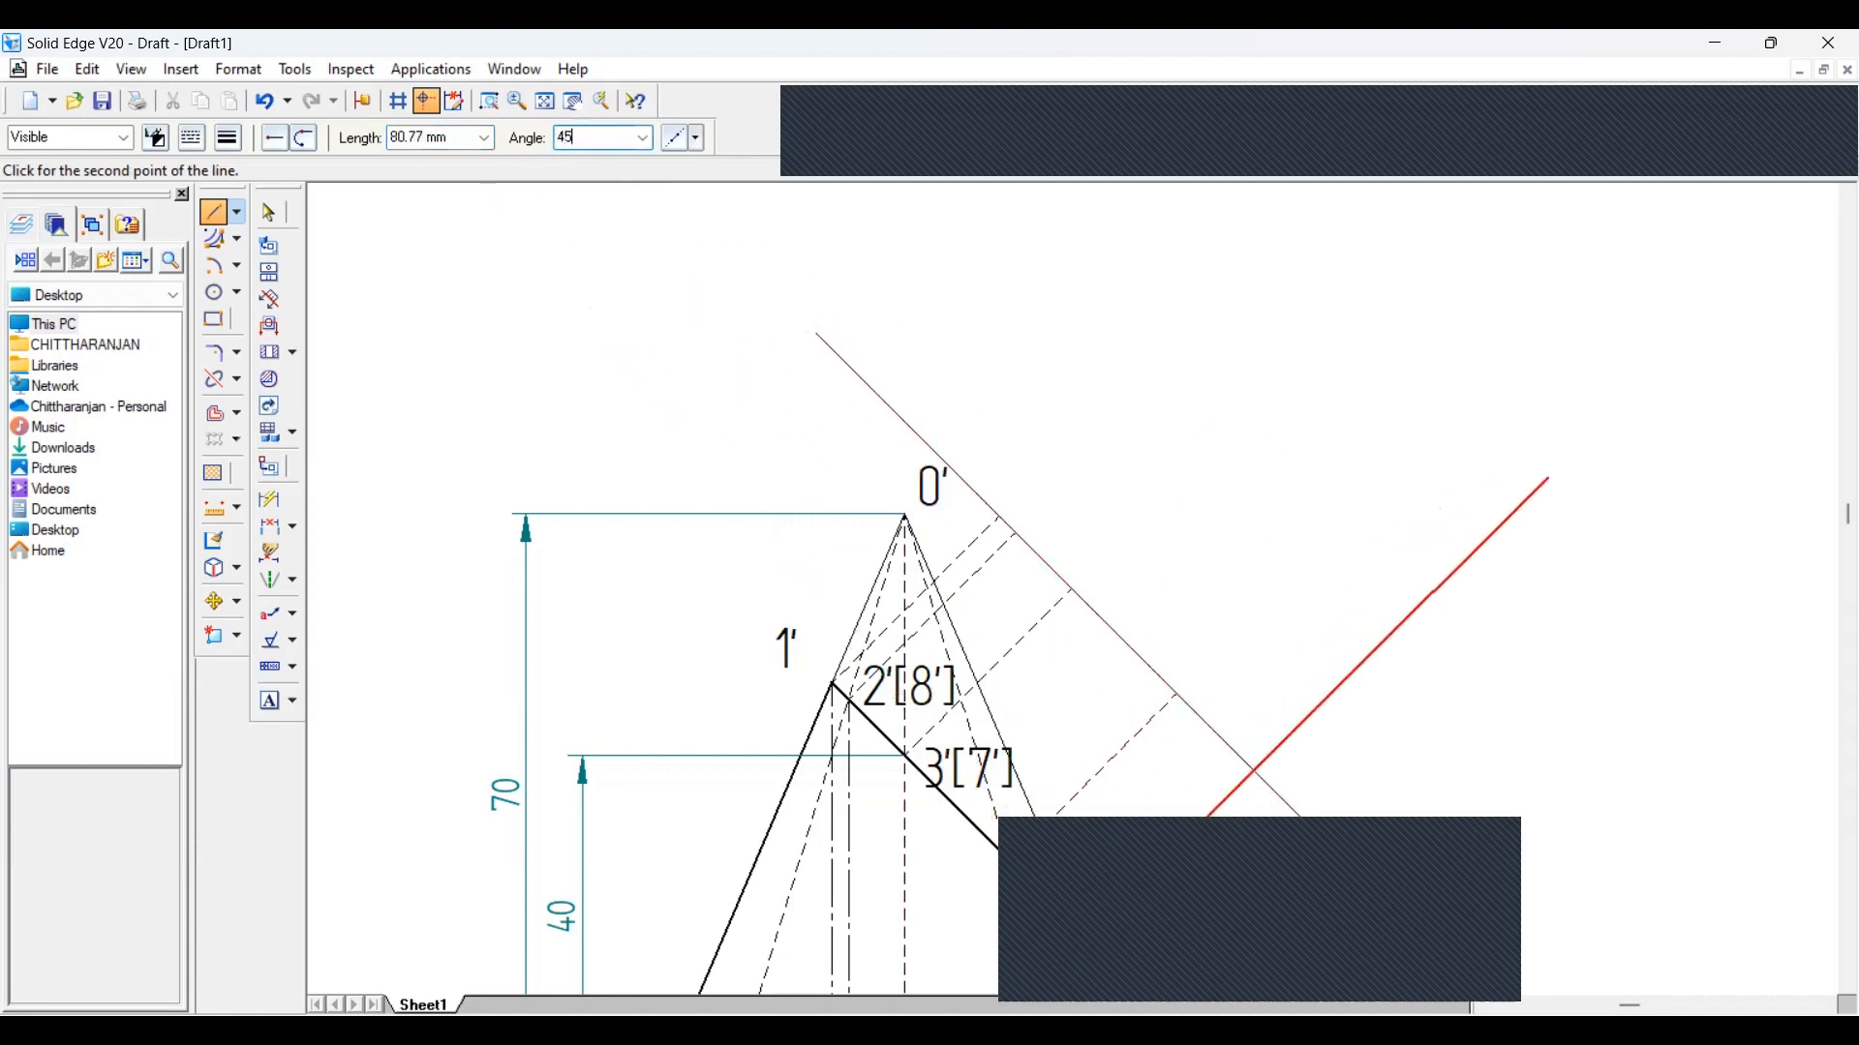
{"action": "type", "text": "5"}
{"action": "key", "text": "Tab"}
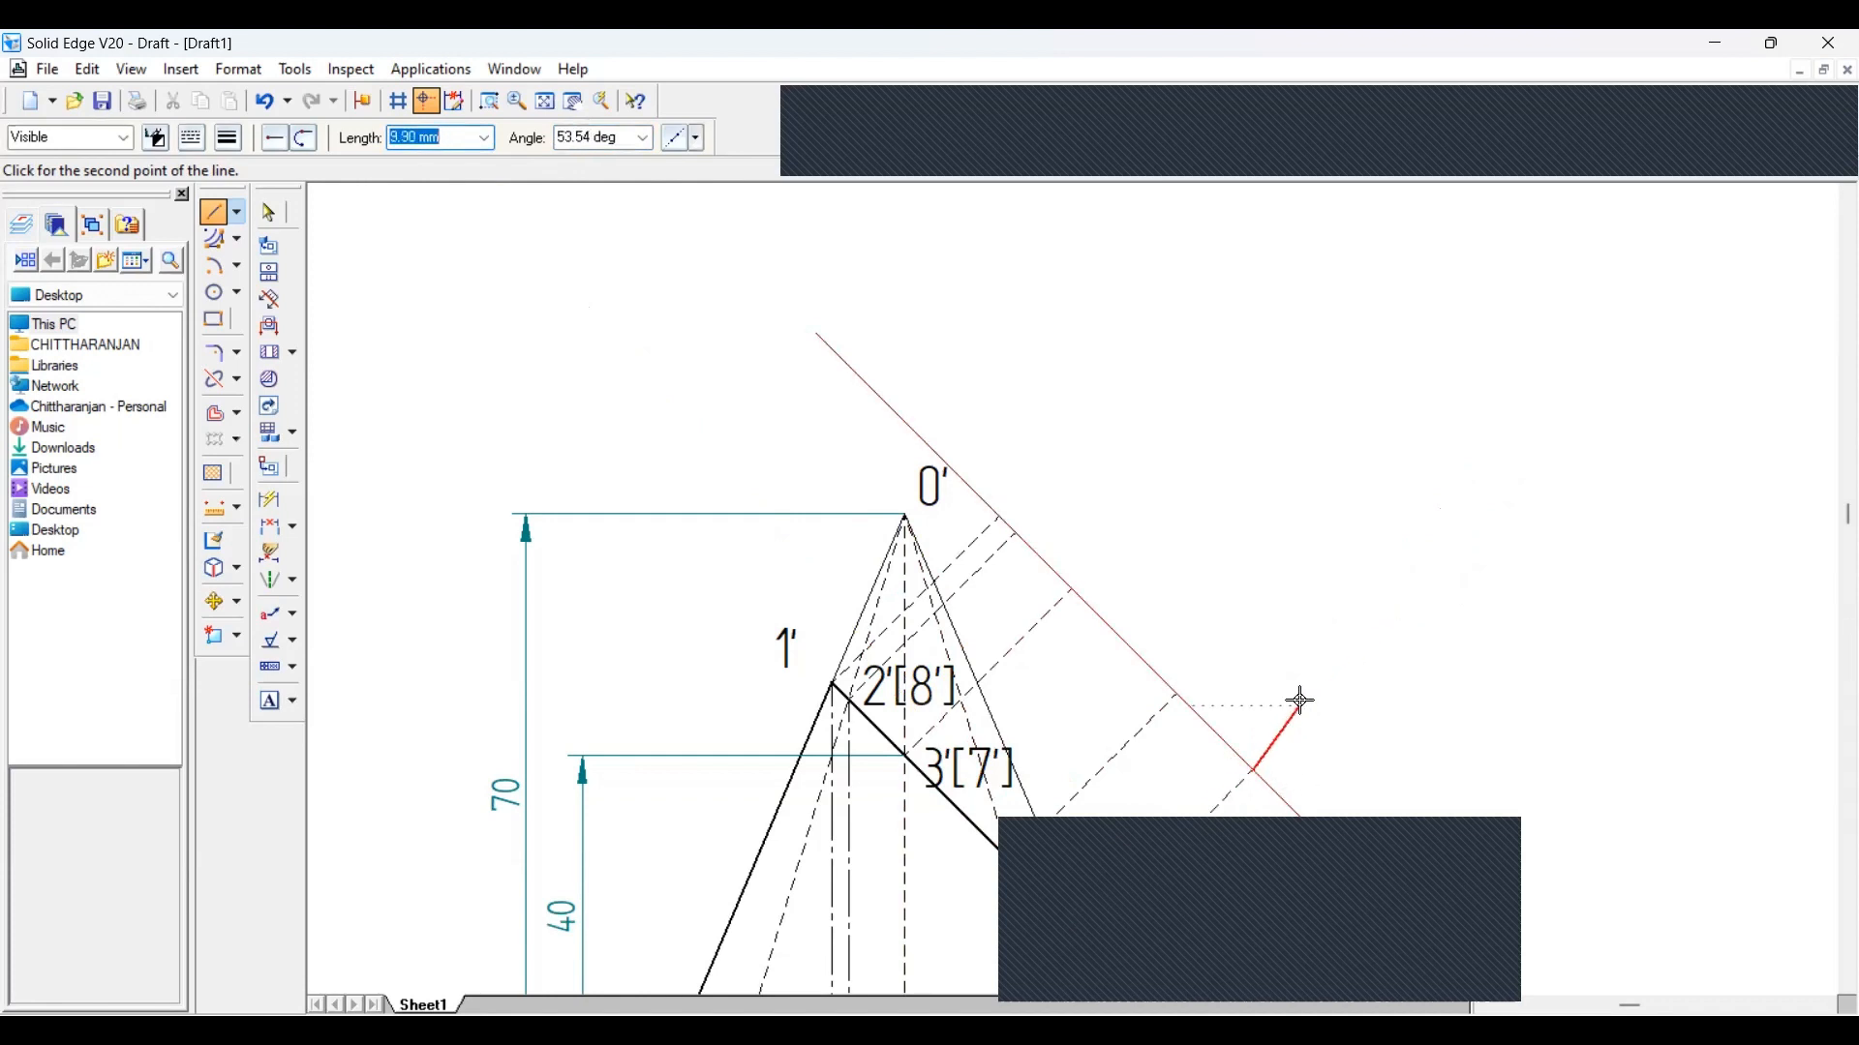
{"action": "left_click", "coordinate": [1242, 784]}
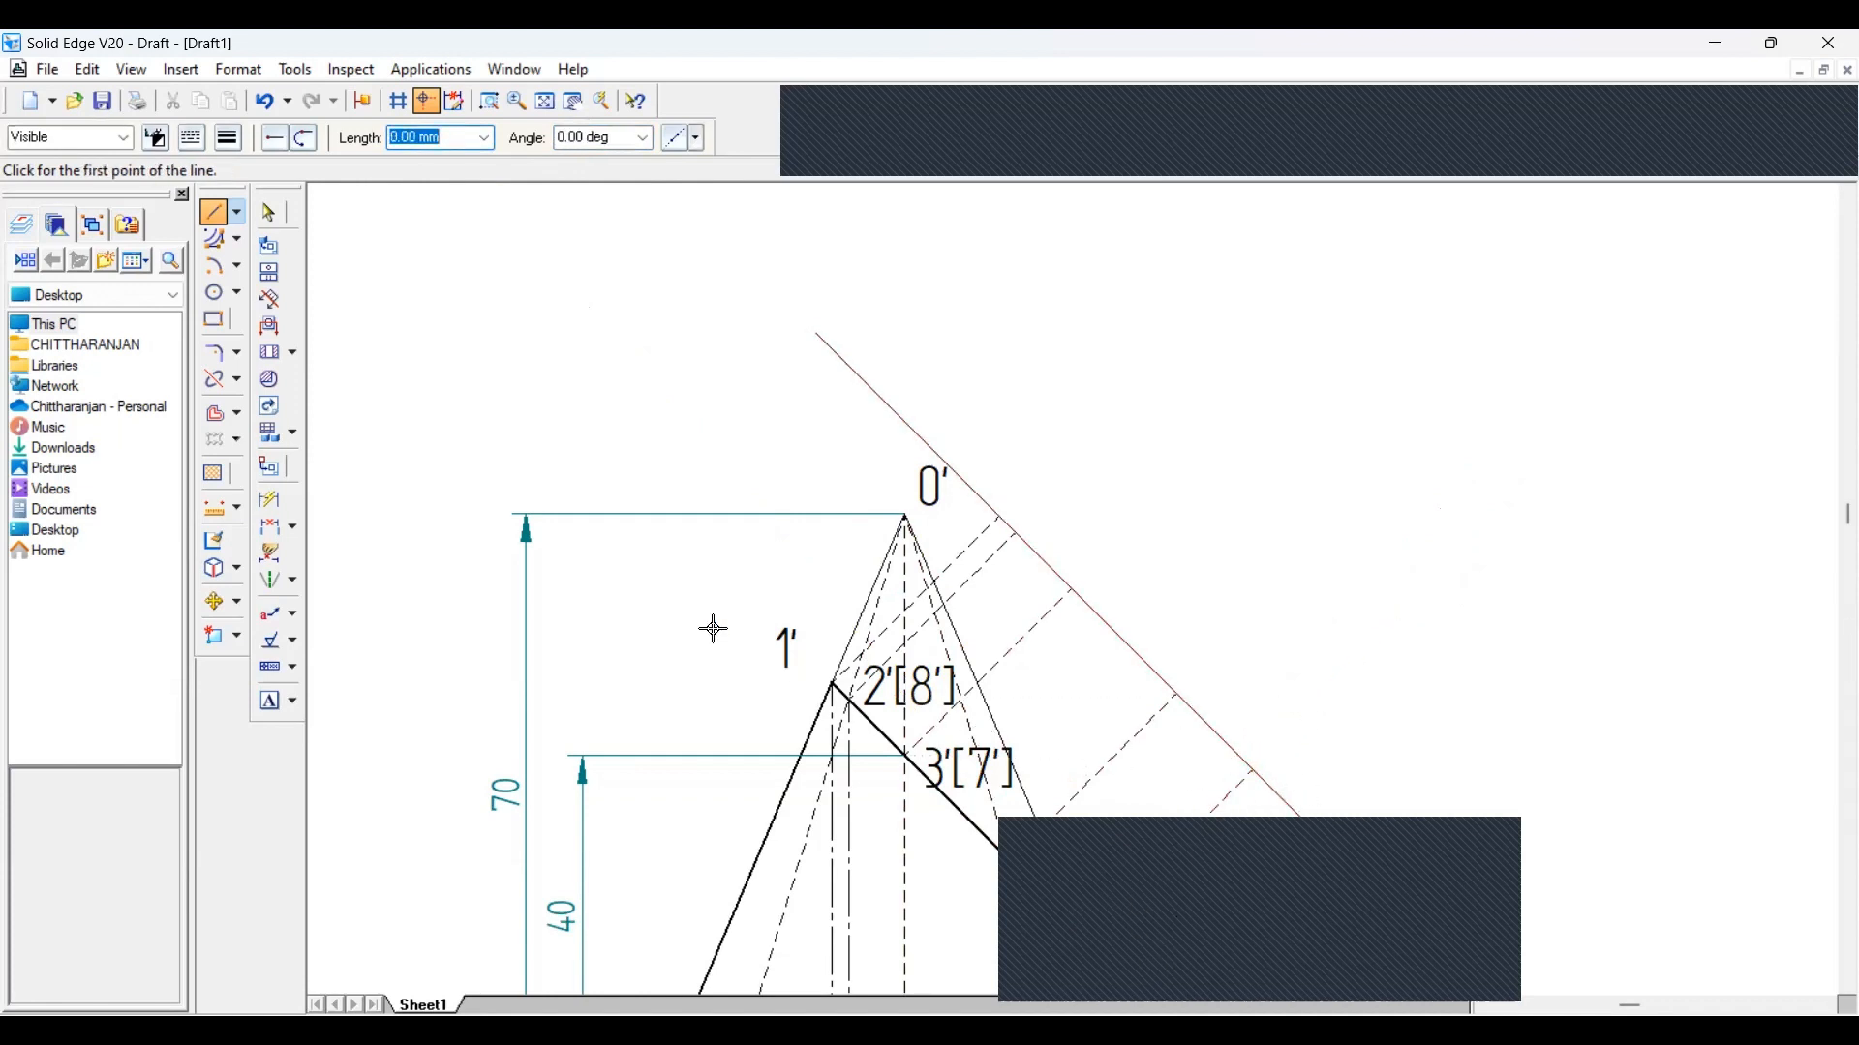
{"action": "left_click", "coordinate": [270, 212]}
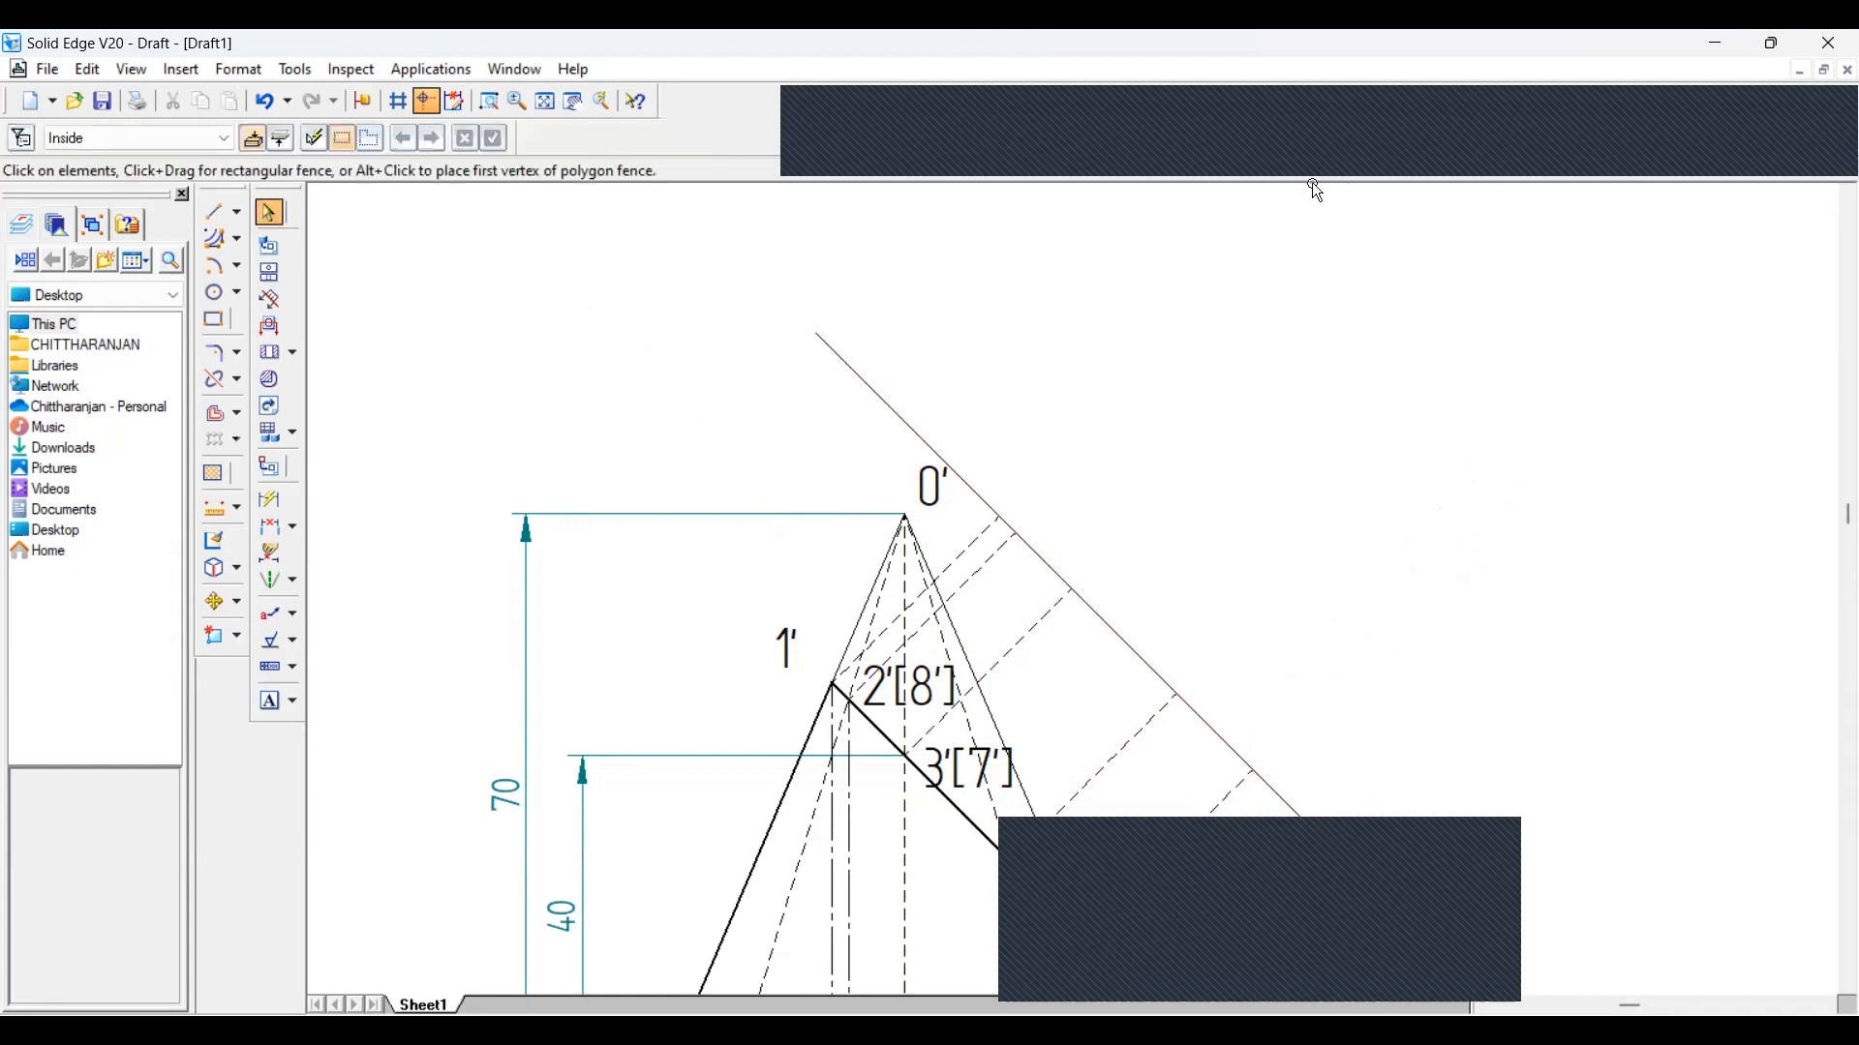
Dimension the vertical distance from the XY line to point 1 in the top view, placing it clear of the views
{"action": "left_click", "coordinate": [546, 101]}
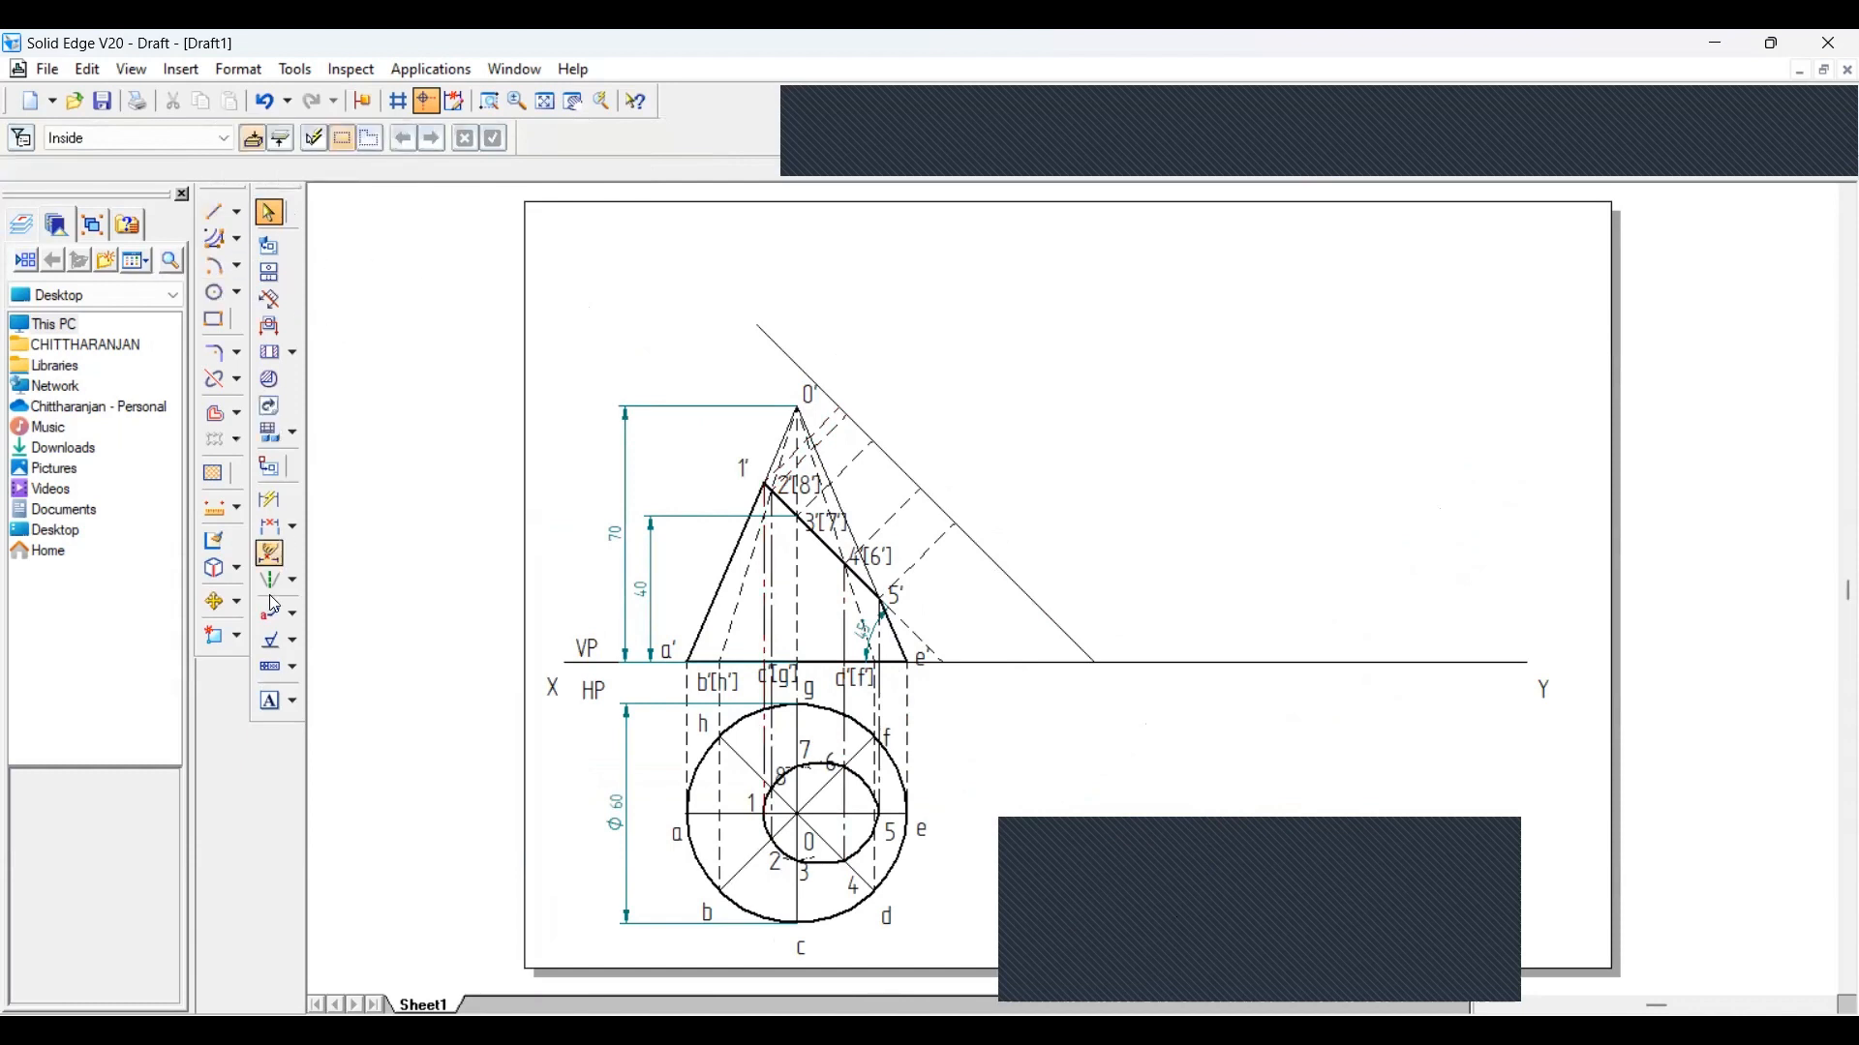
{"action": "left_click", "coordinate": [272, 527]}
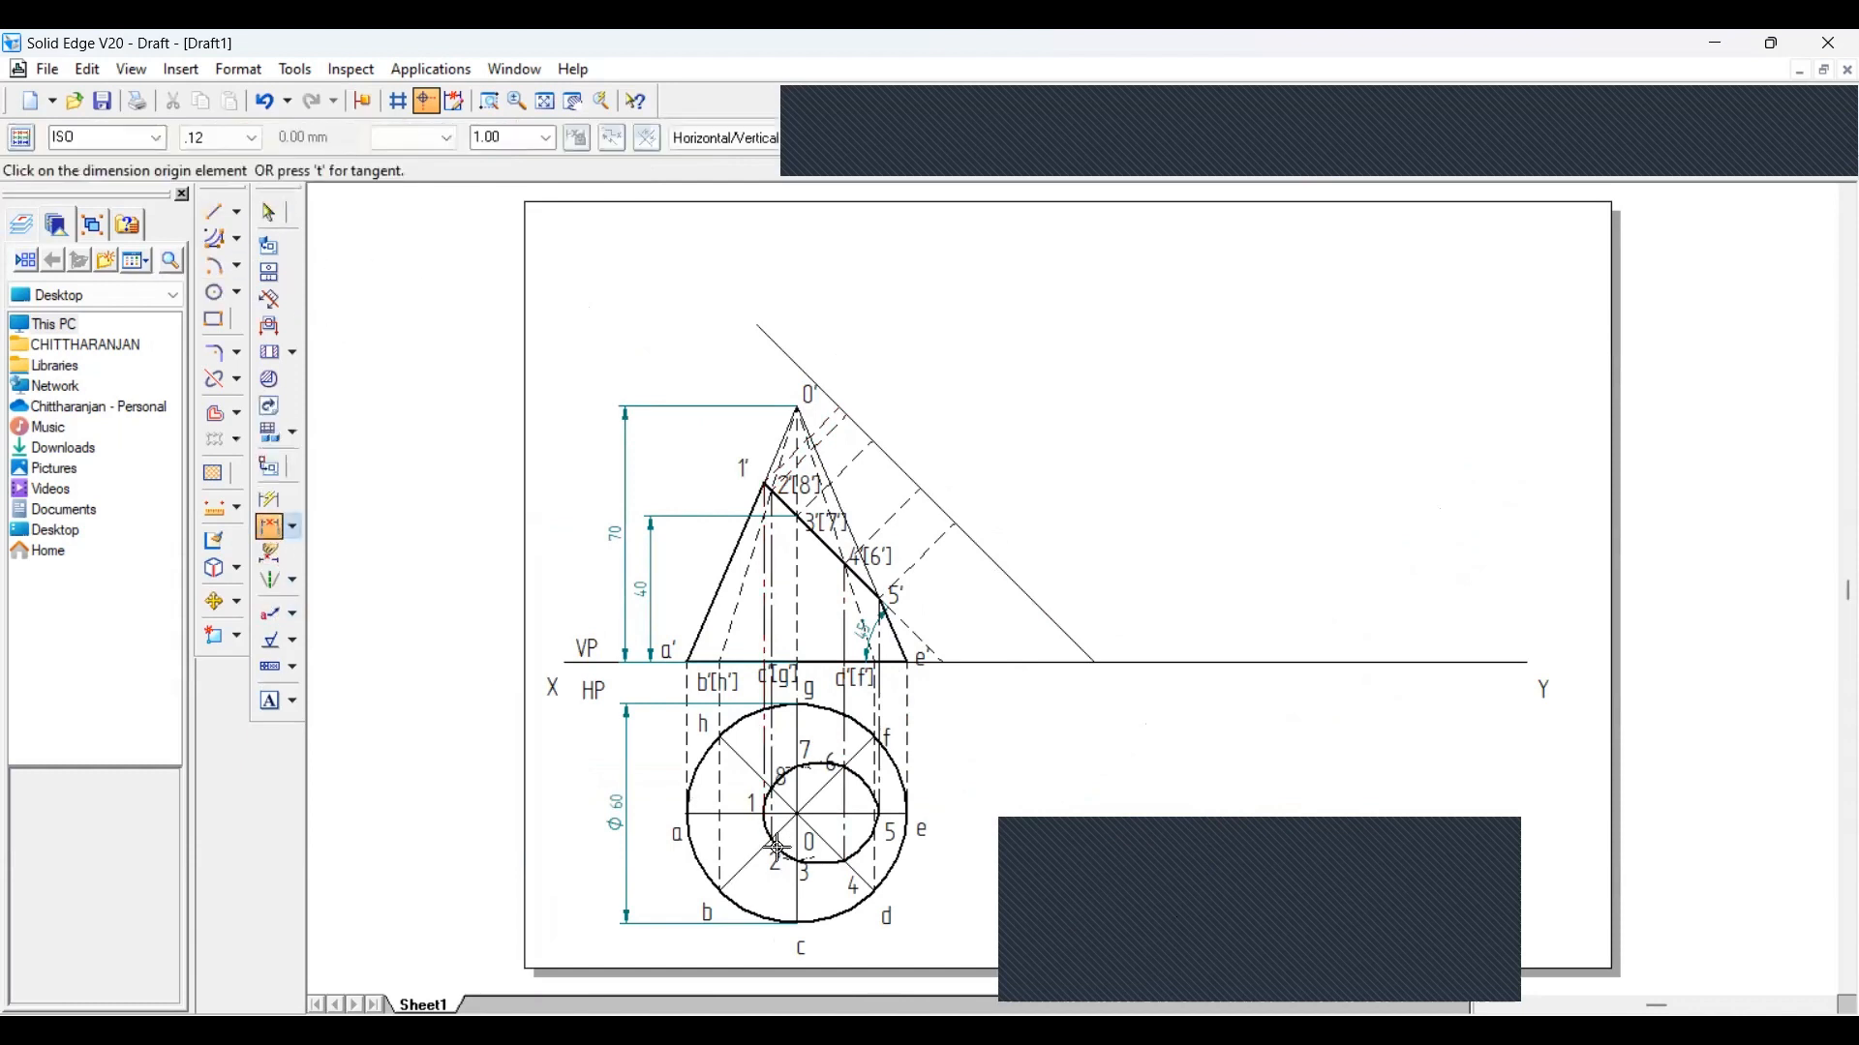
{"action": "left_click", "coordinate": [754, 663]}
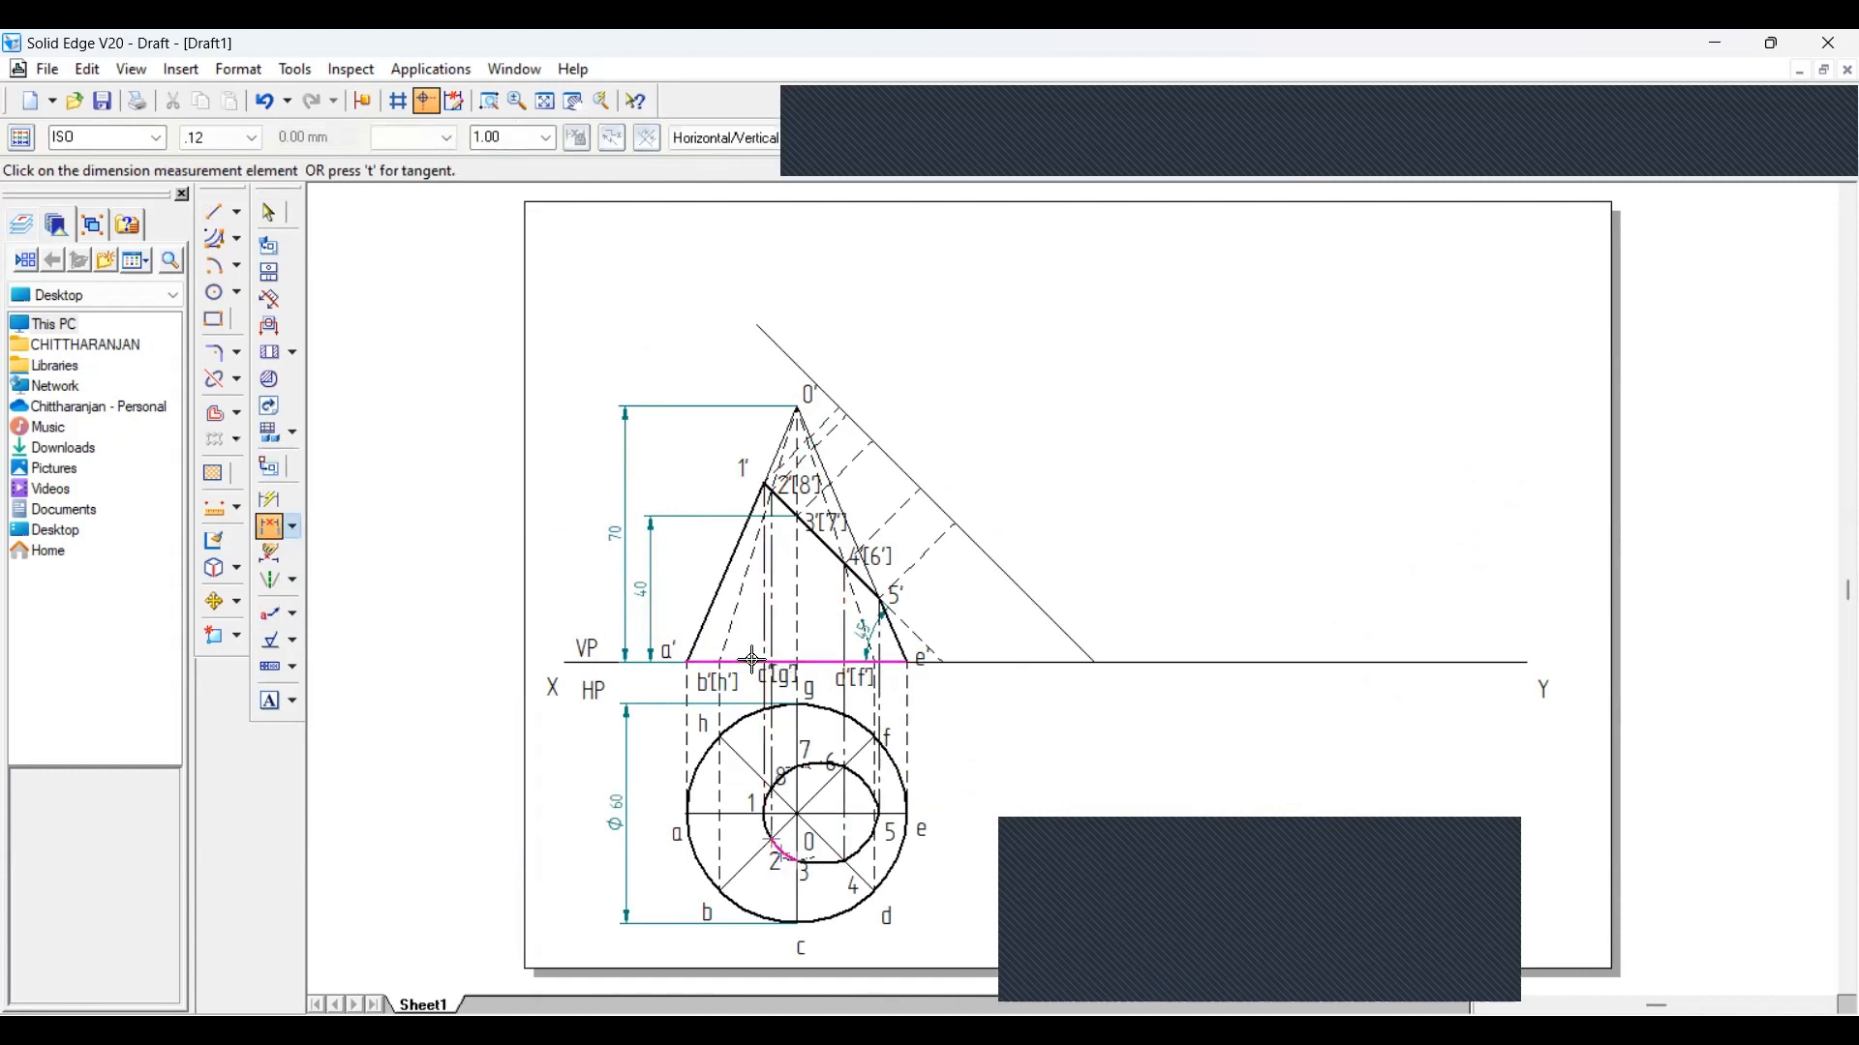
{"action": "left_click", "coordinate": [765, 812]}
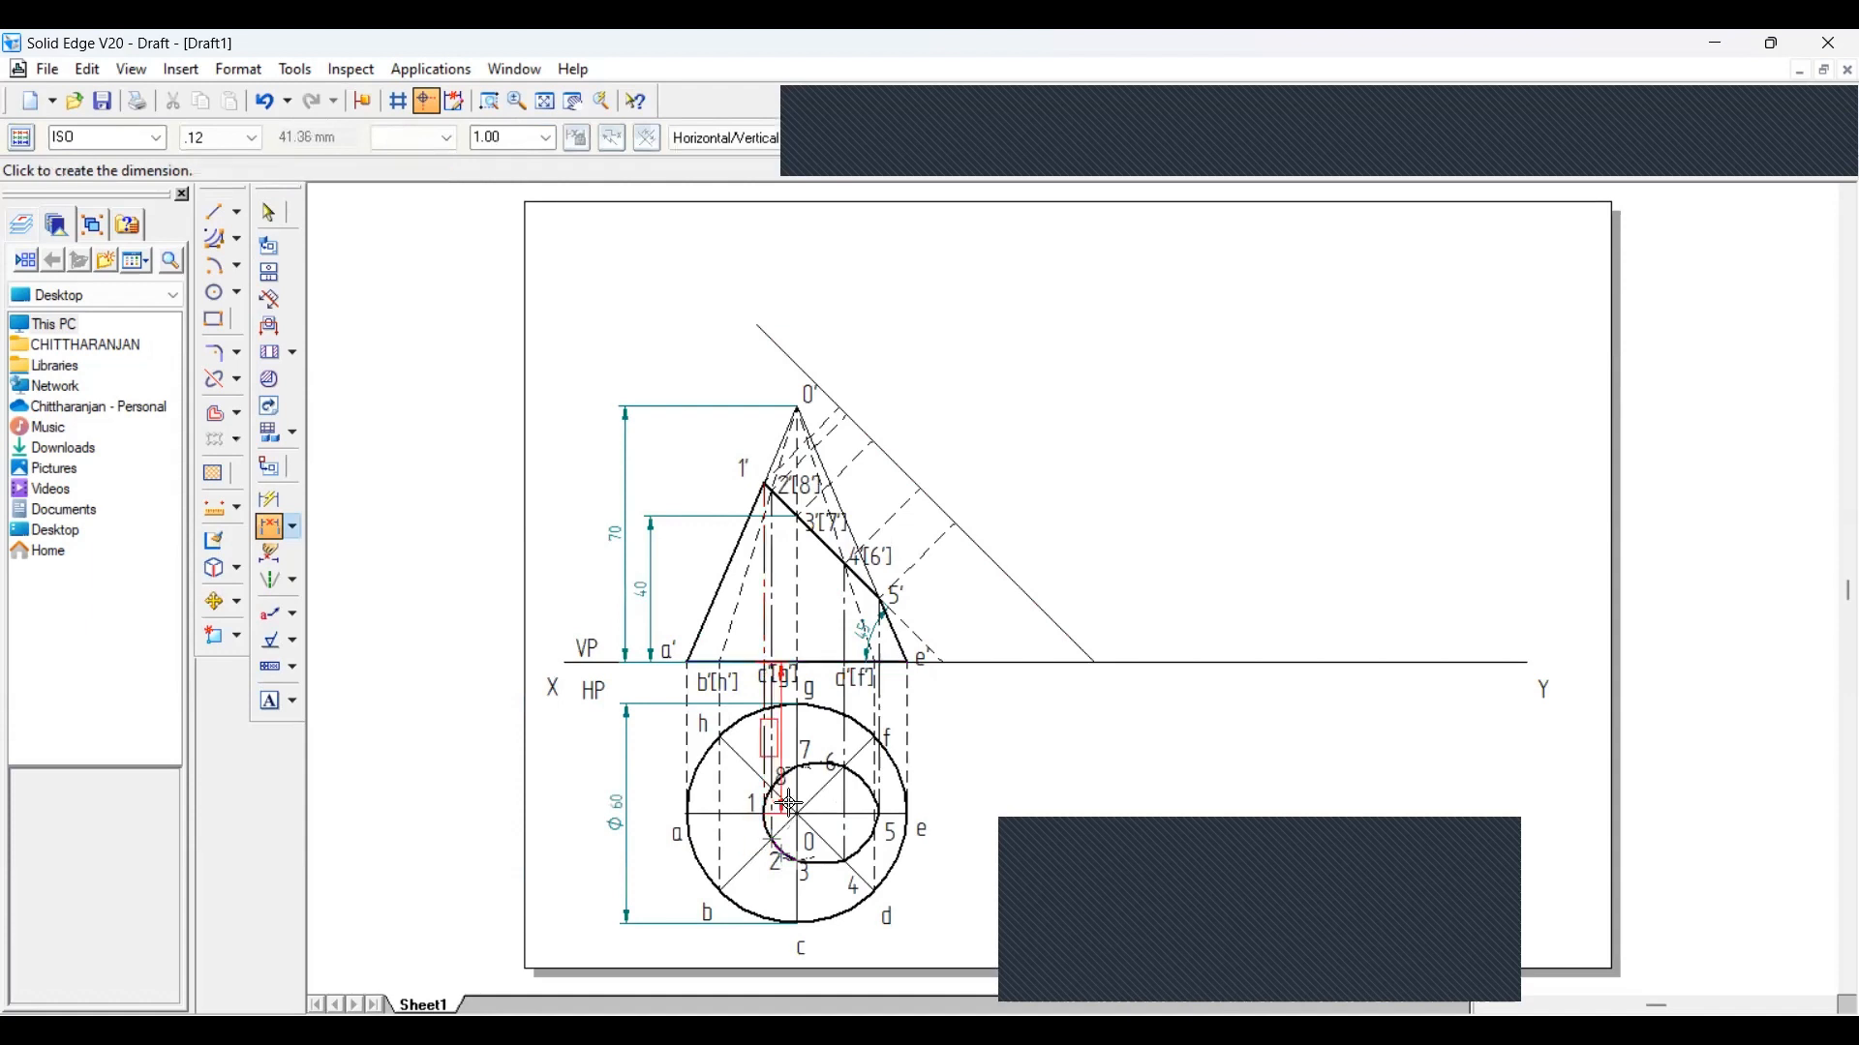
{"action": "left_click", "coordinate": [1258, 811]}
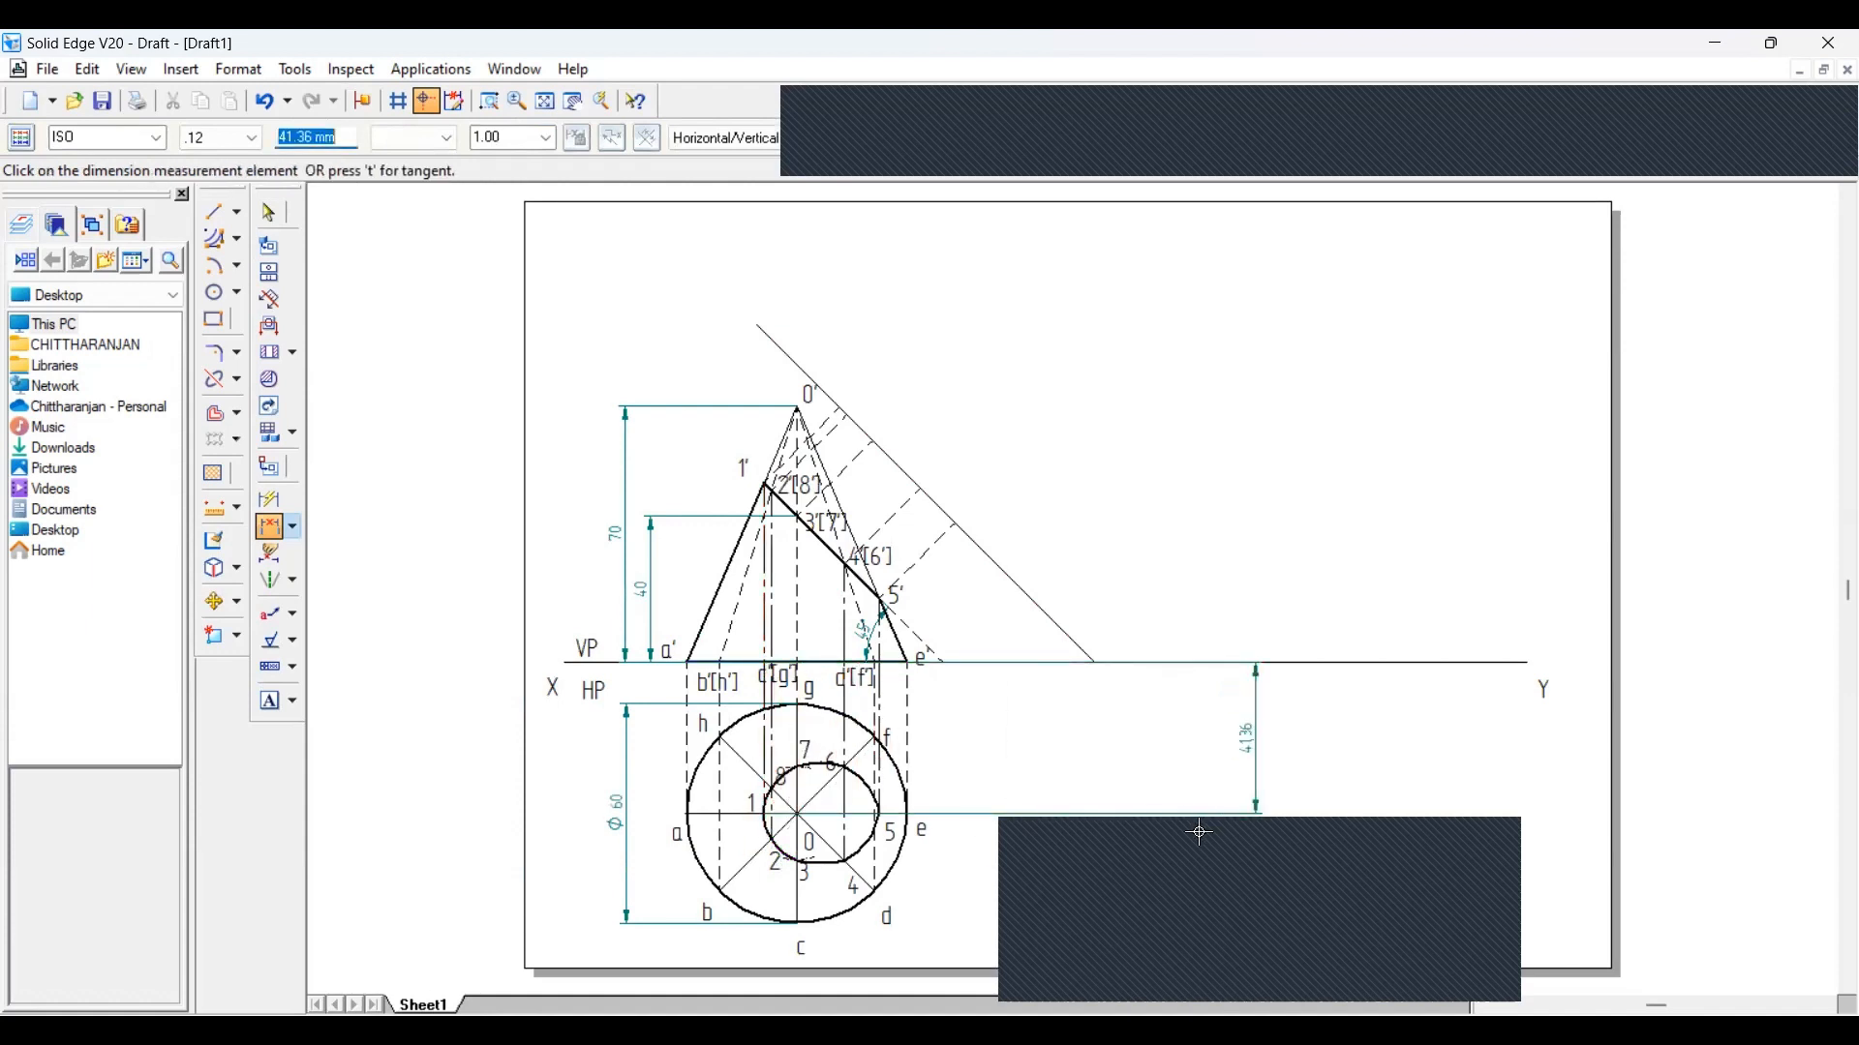
Extend the projector of point 1' beyond the inclined reference line with a dashed line 41.36 mm long at 45 degrees
{"action": "left_click", "coordinate": [215, 211]}
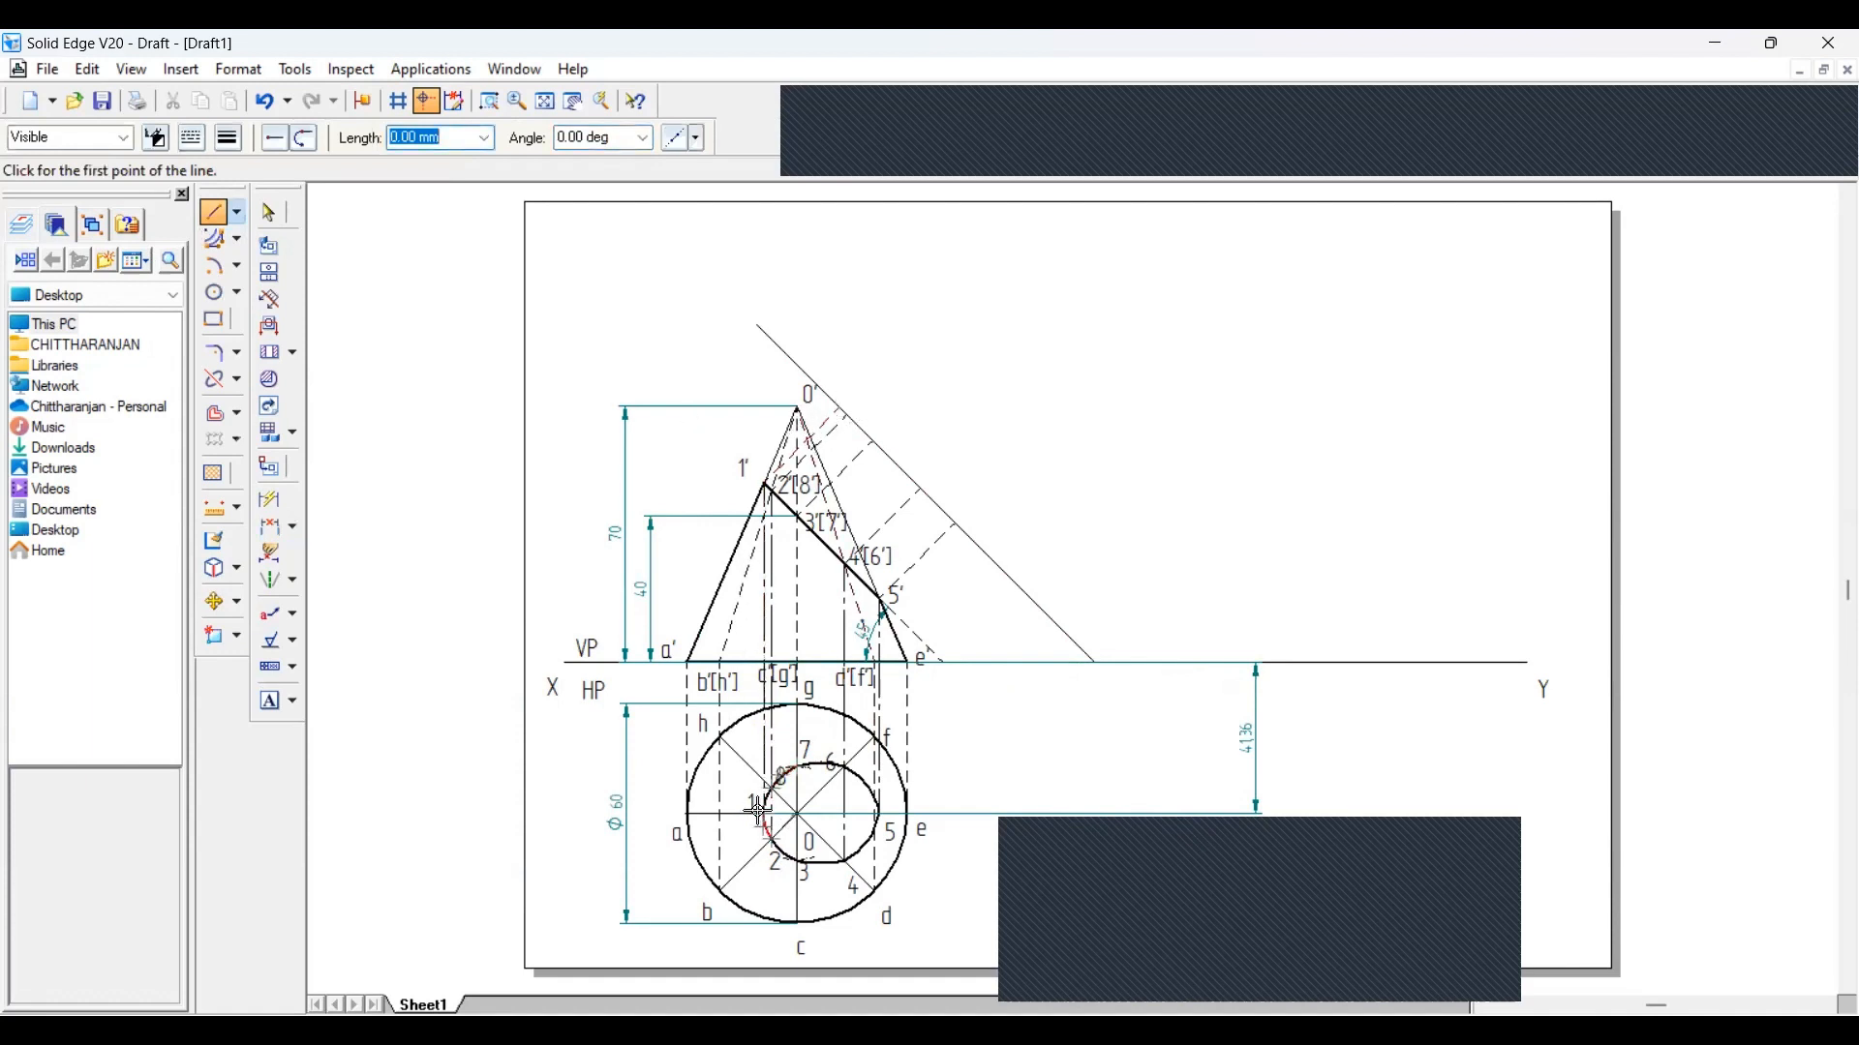
{"action": "left_click", "coordinate": [839, 405]}
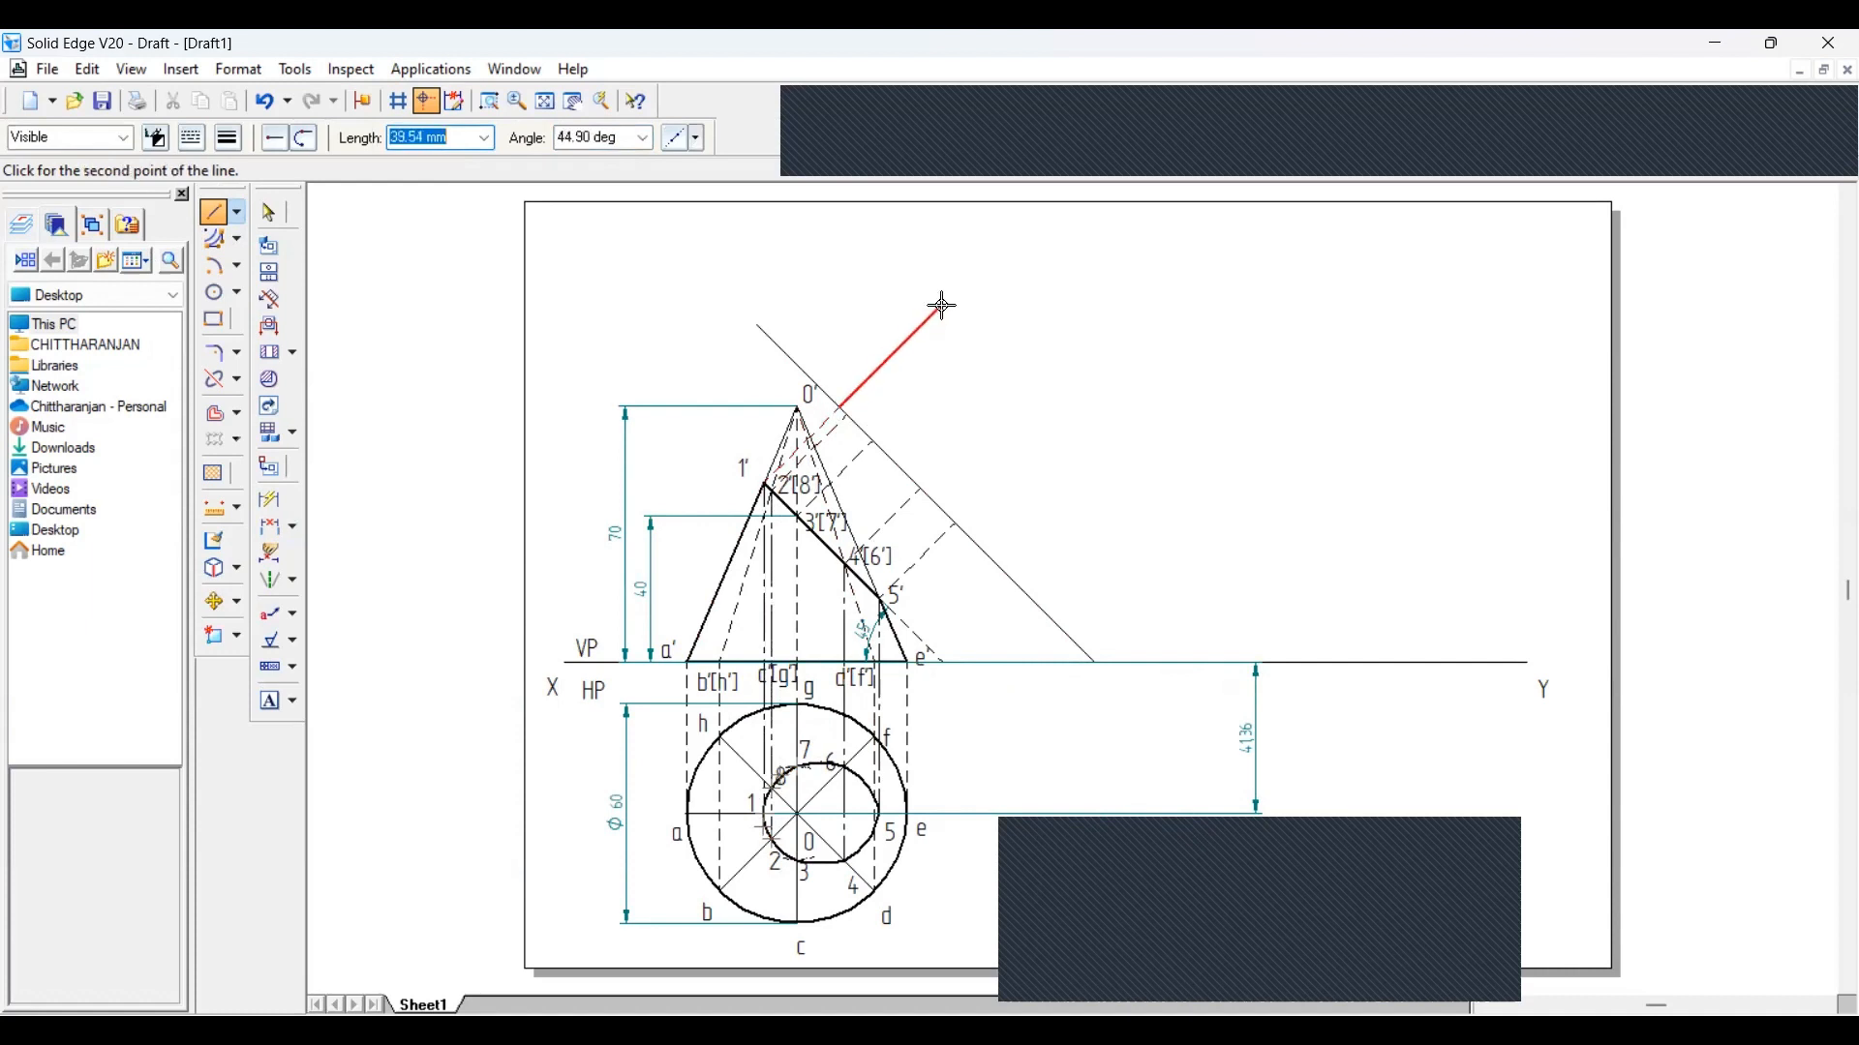
{"action": "key", "text": "Tab"}
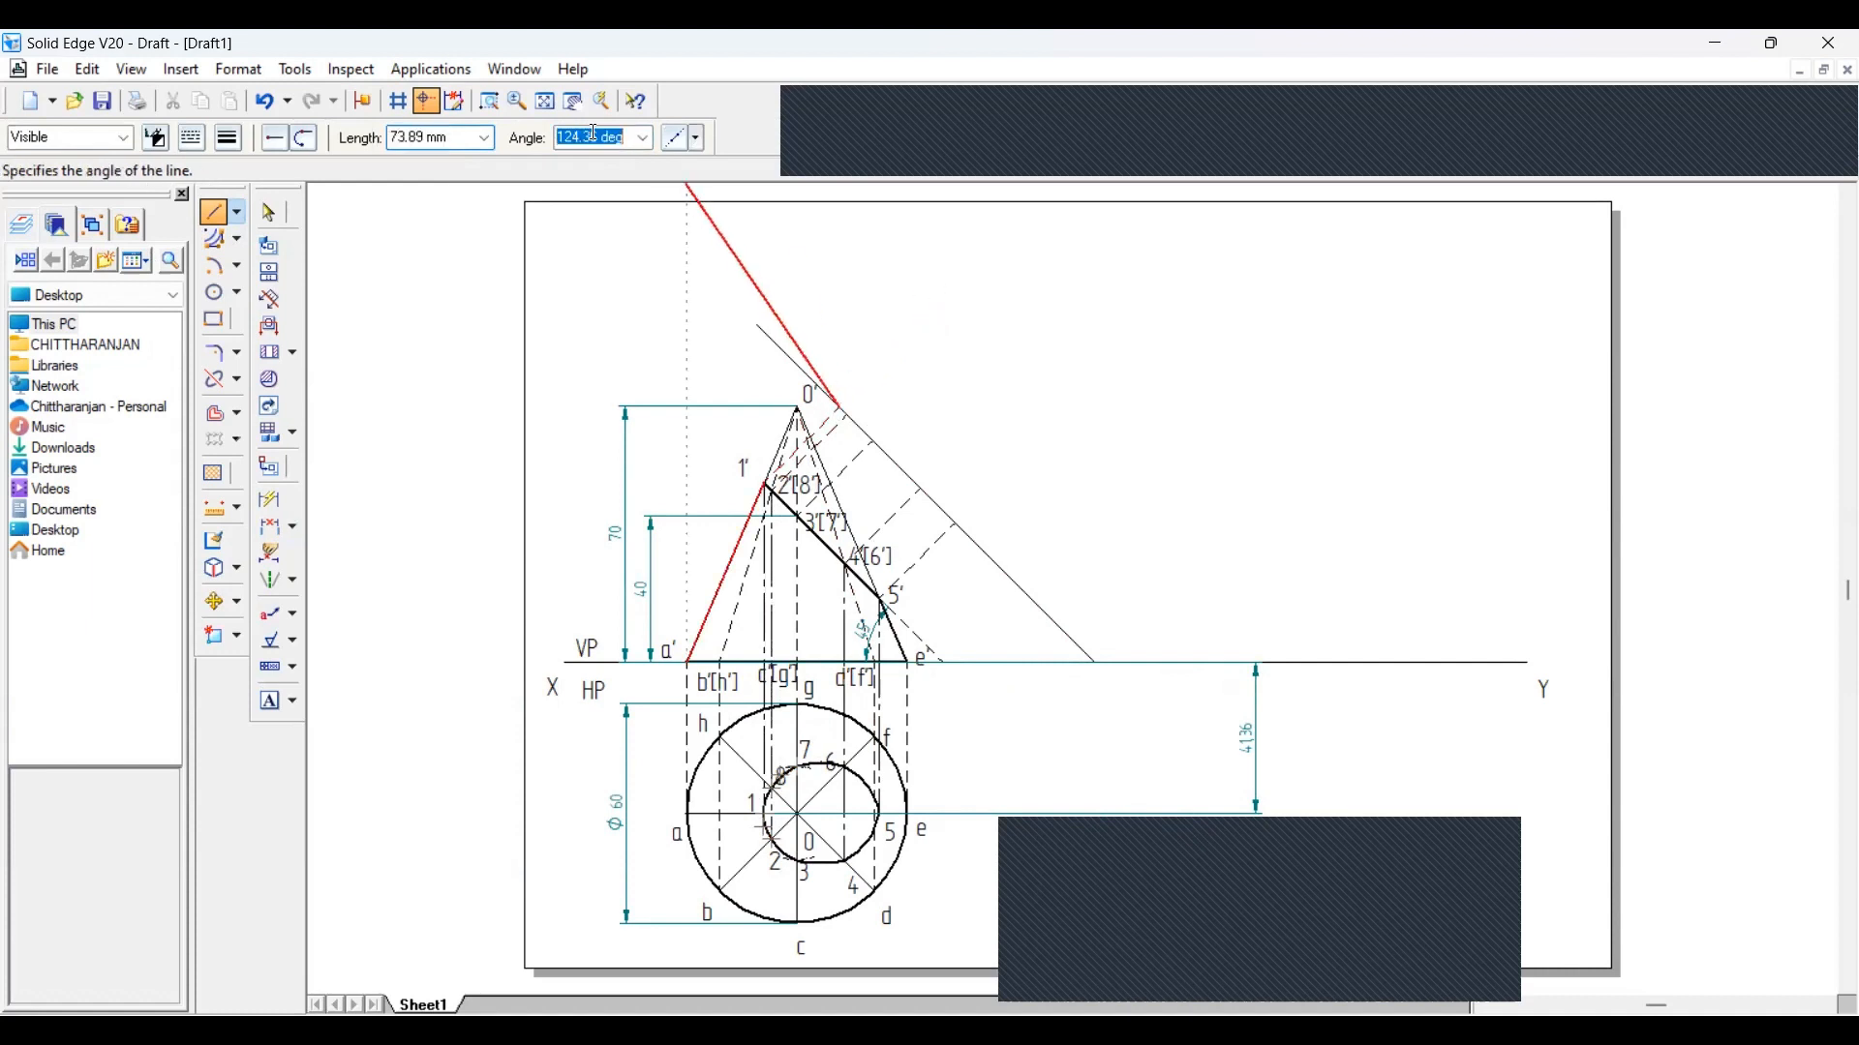
{"action": "type", "text": "45"}
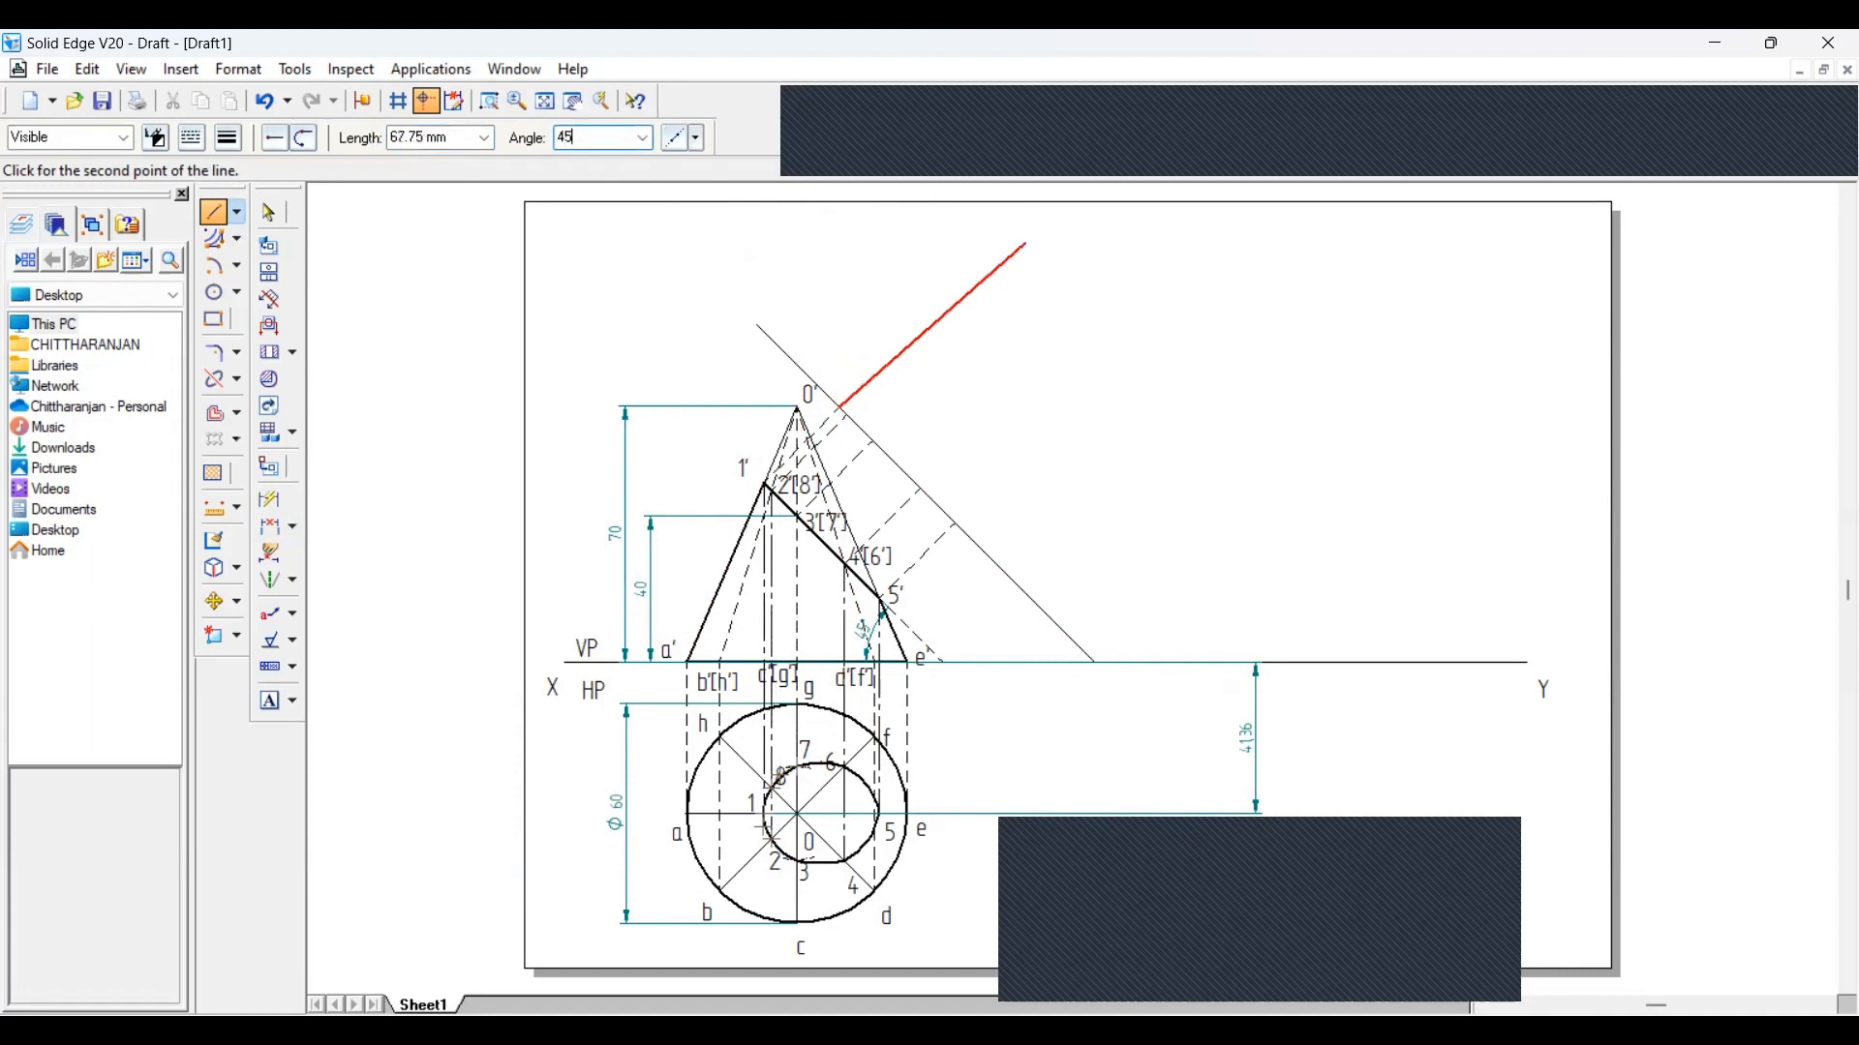
{"action": "key", "text": "Tab"}
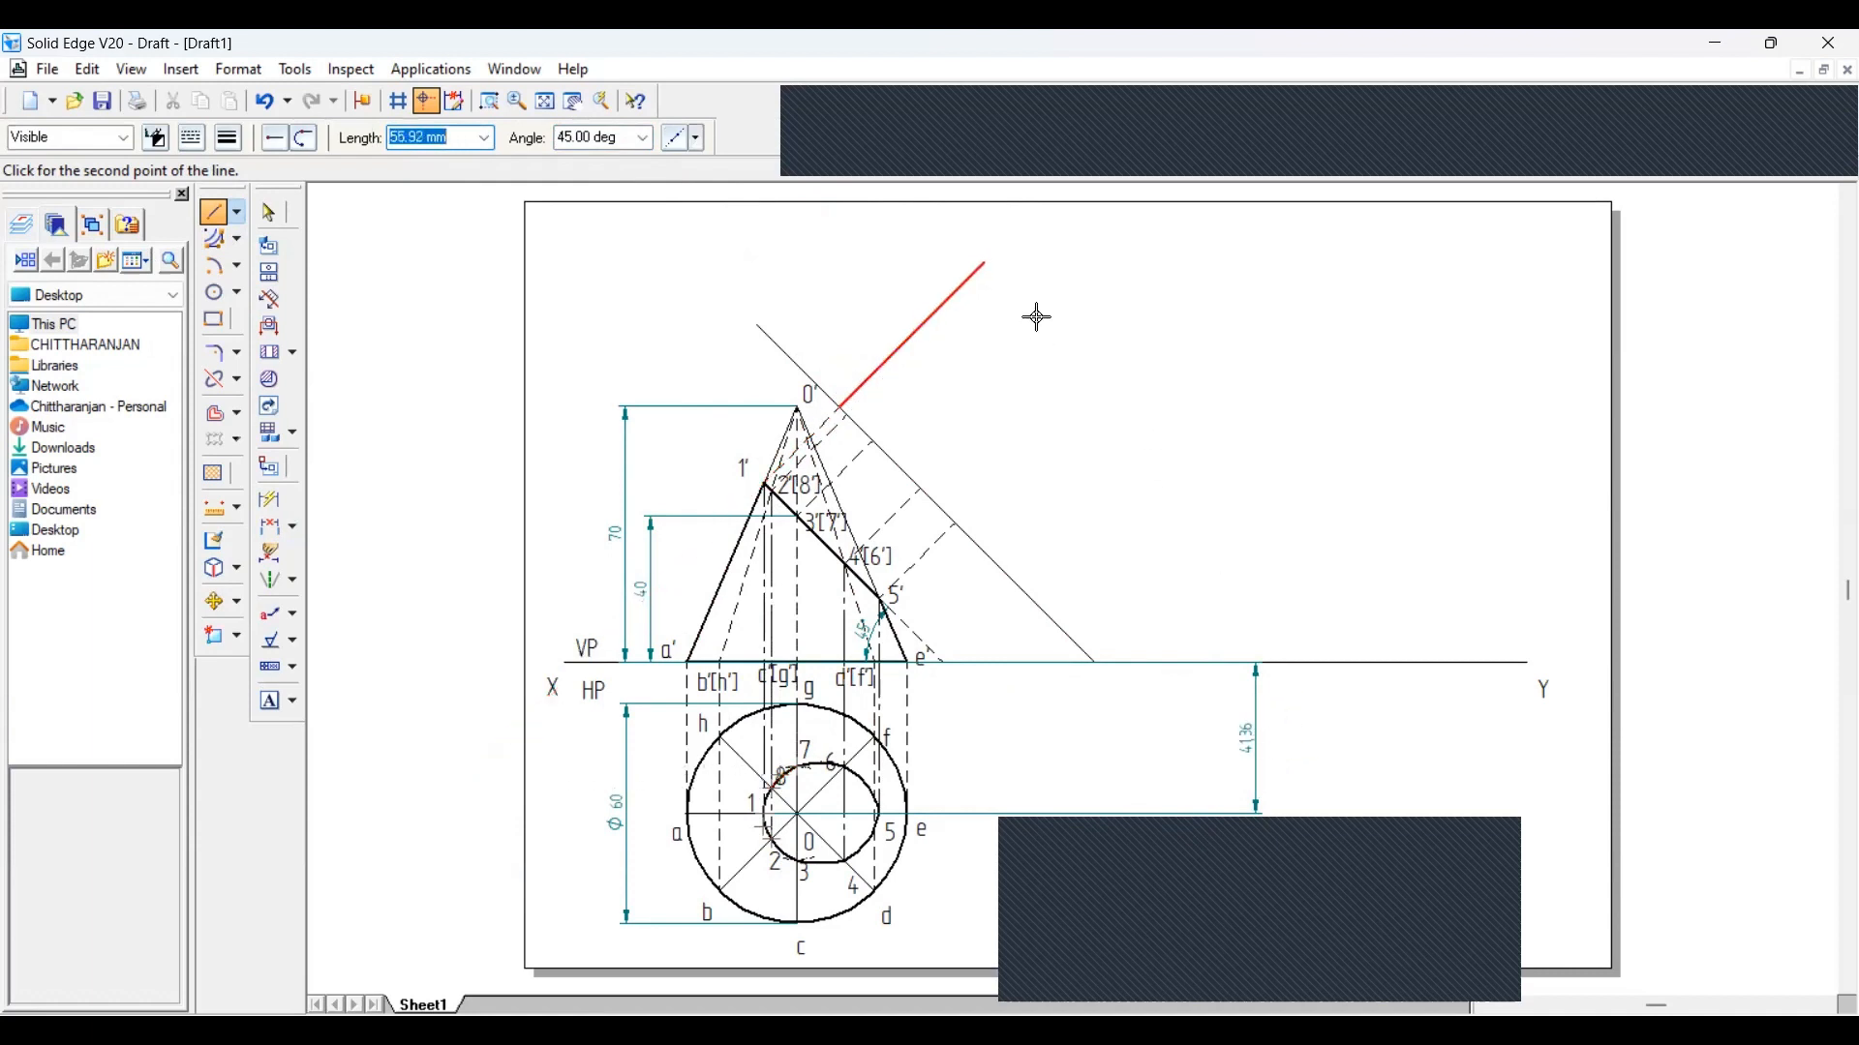
{"action": "type", "text": "4"}
{"action": "key", "text": "Return"}
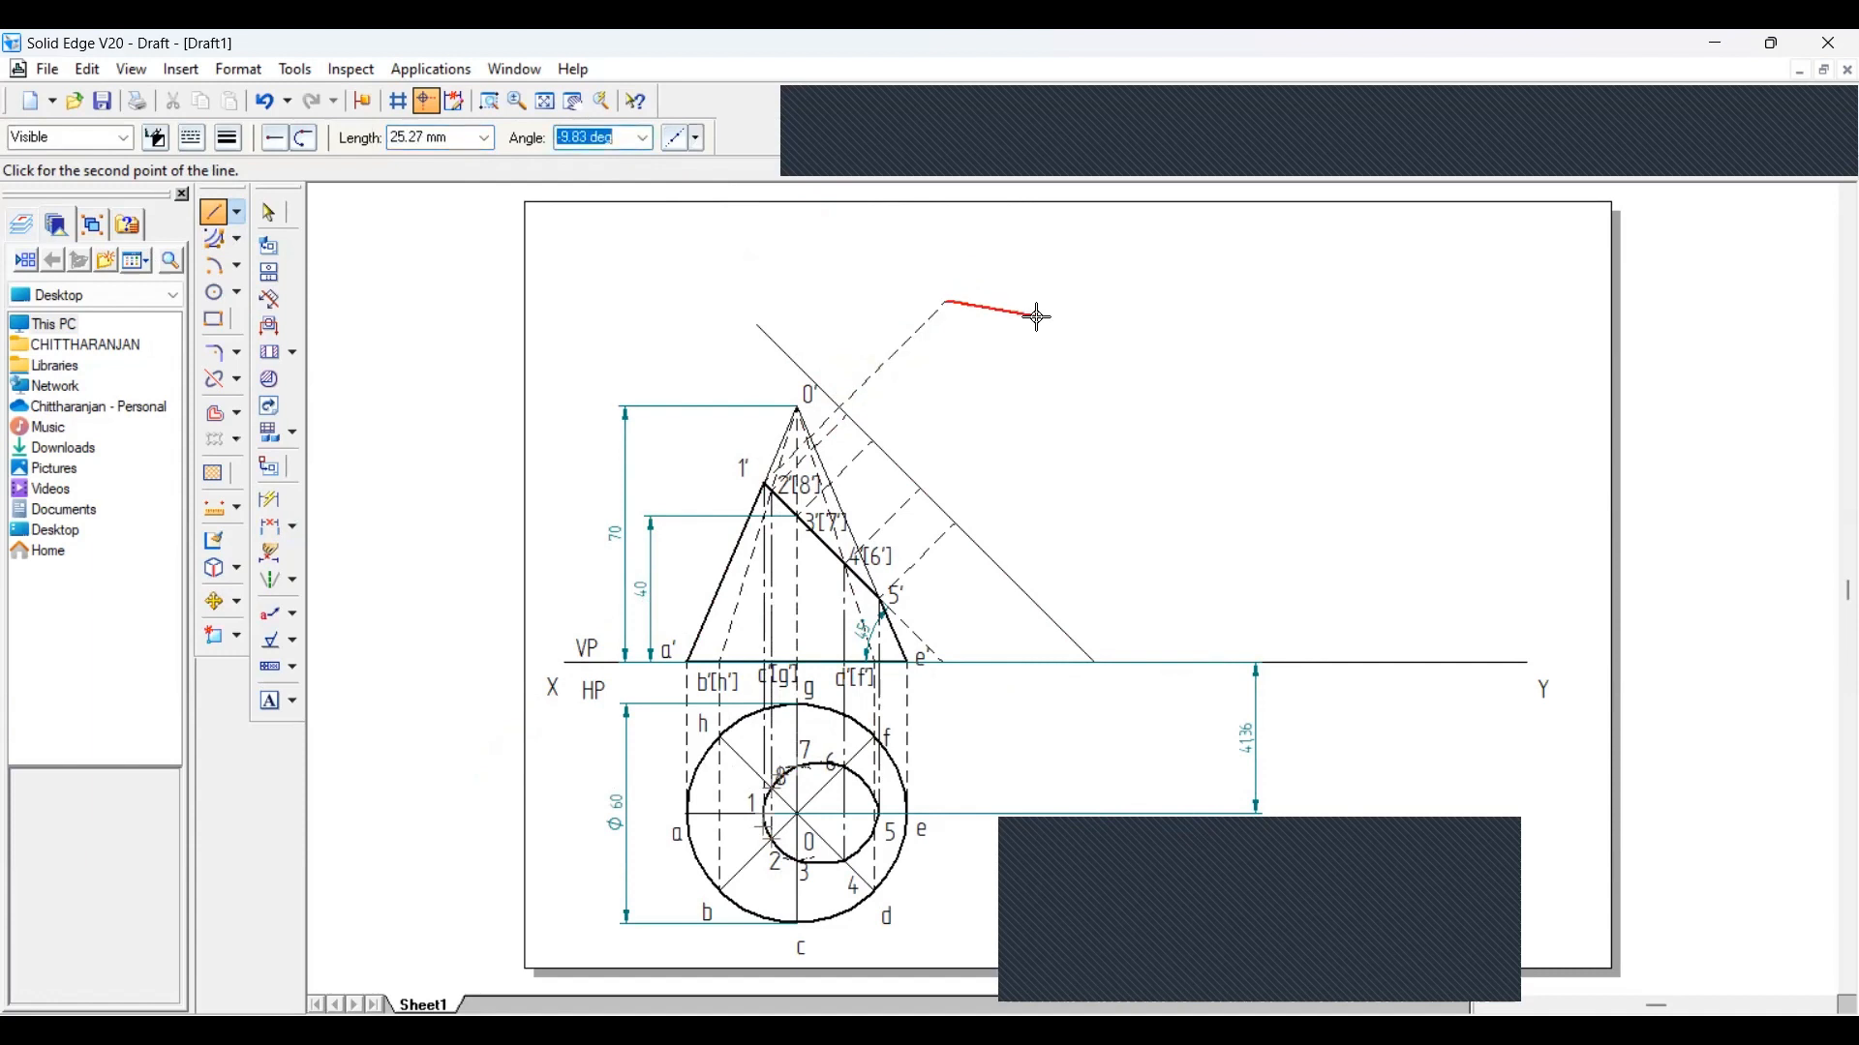
{"action": "right_click", "coordinate": [968, 283]}
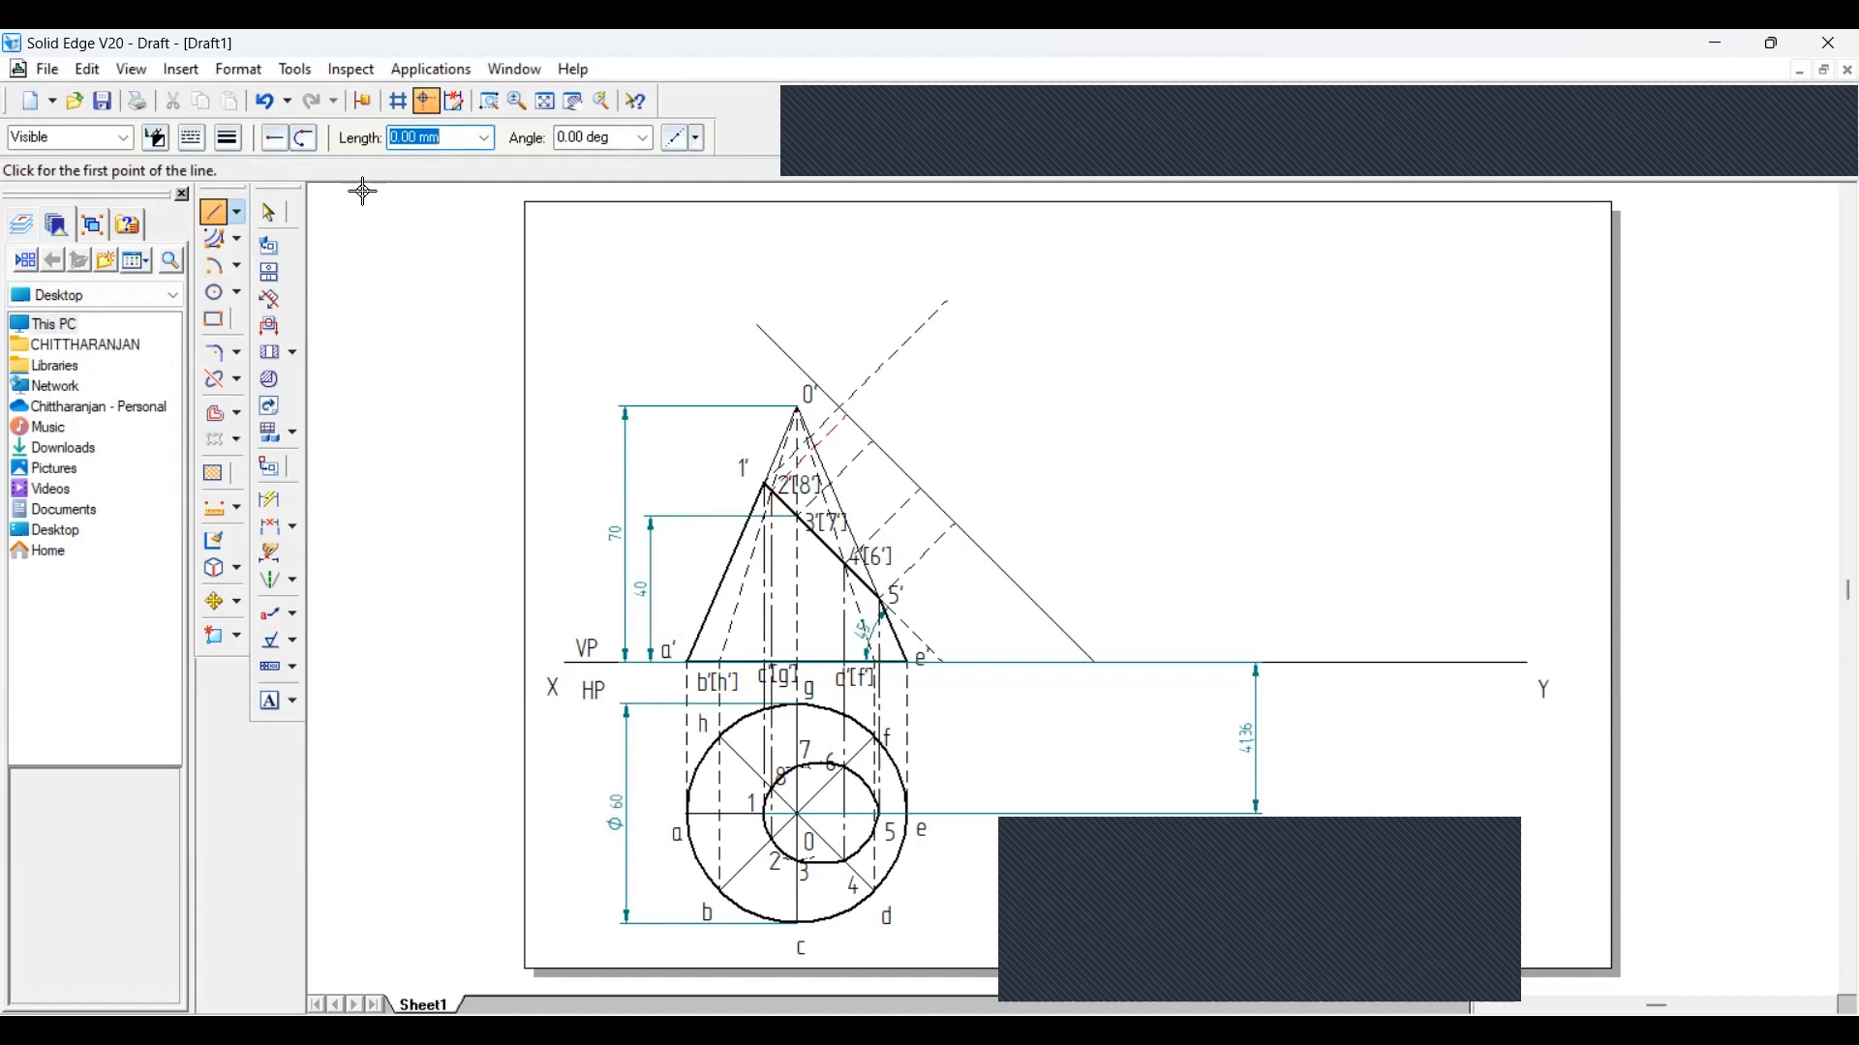
Delete the dimension between the XY line and point 1 of the top view
{"action": "left_click", "coordinate": [271, 212]}
{"action": "left_click", "coordinate": [1259, 757]}
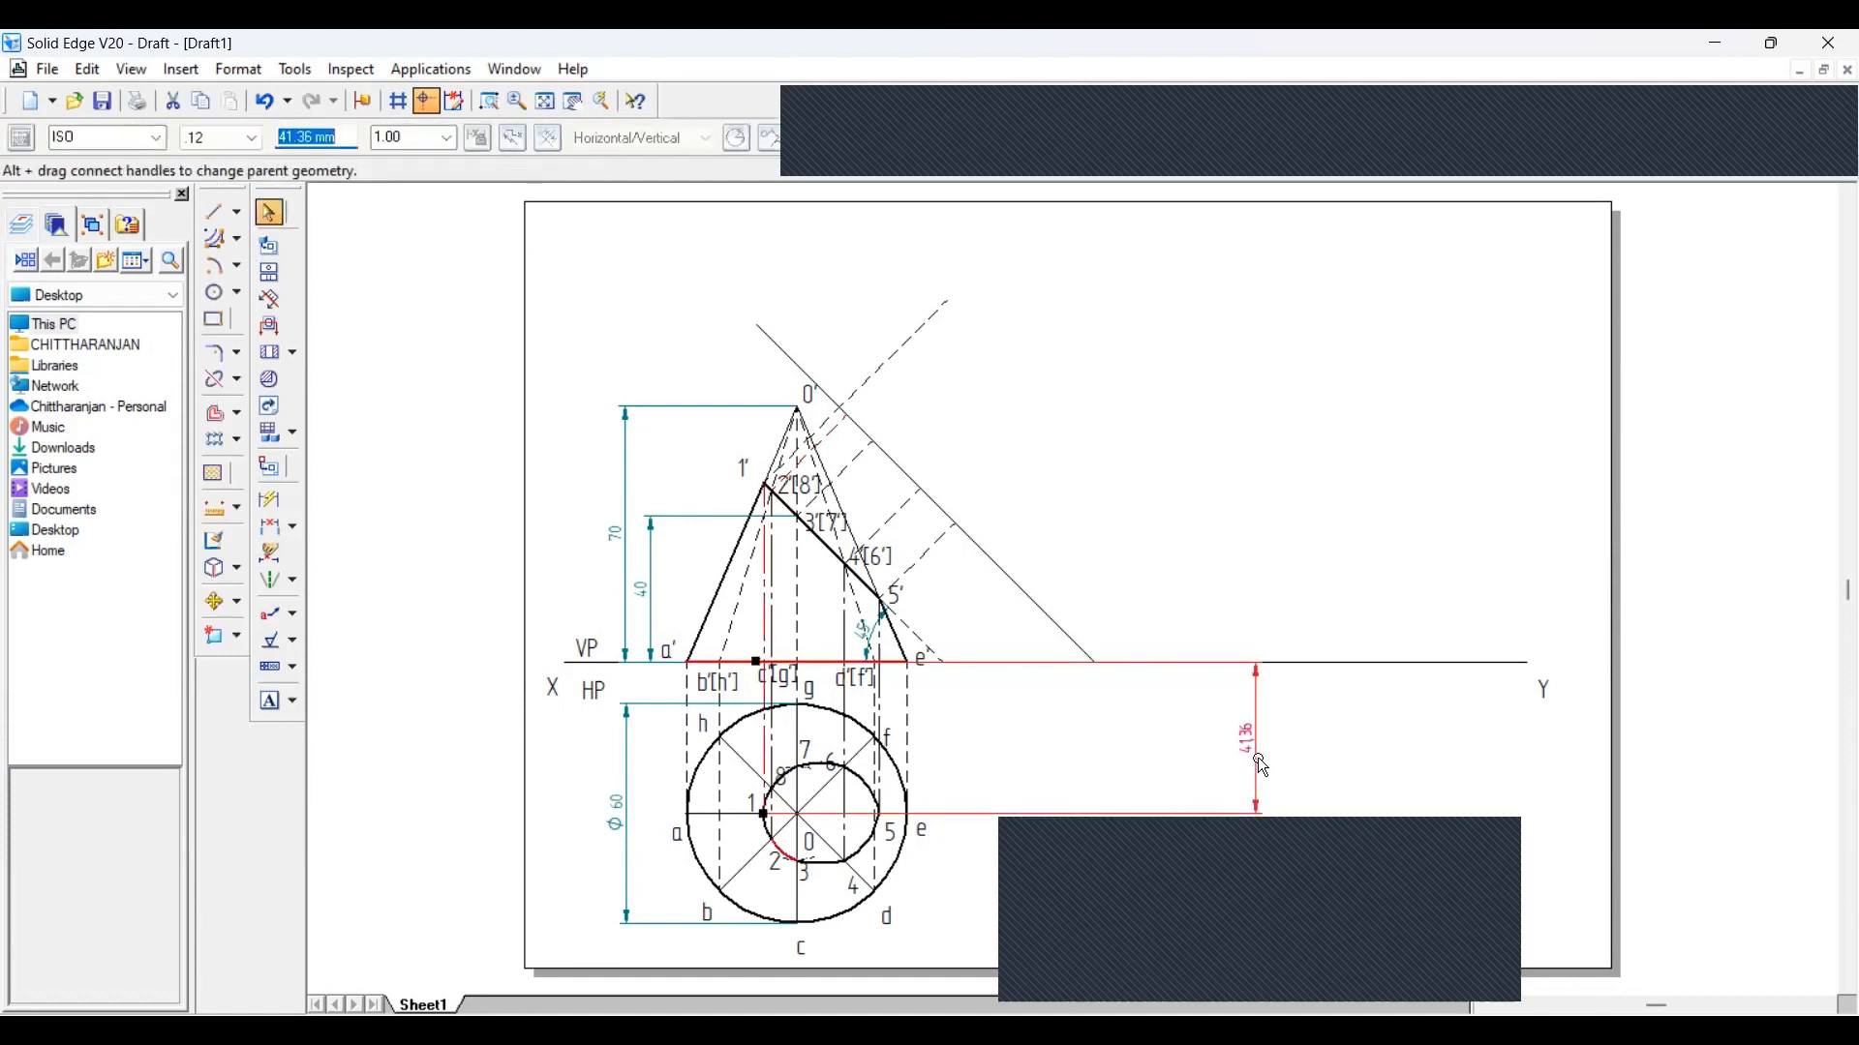
{"action": "key", "text": "Delete"}
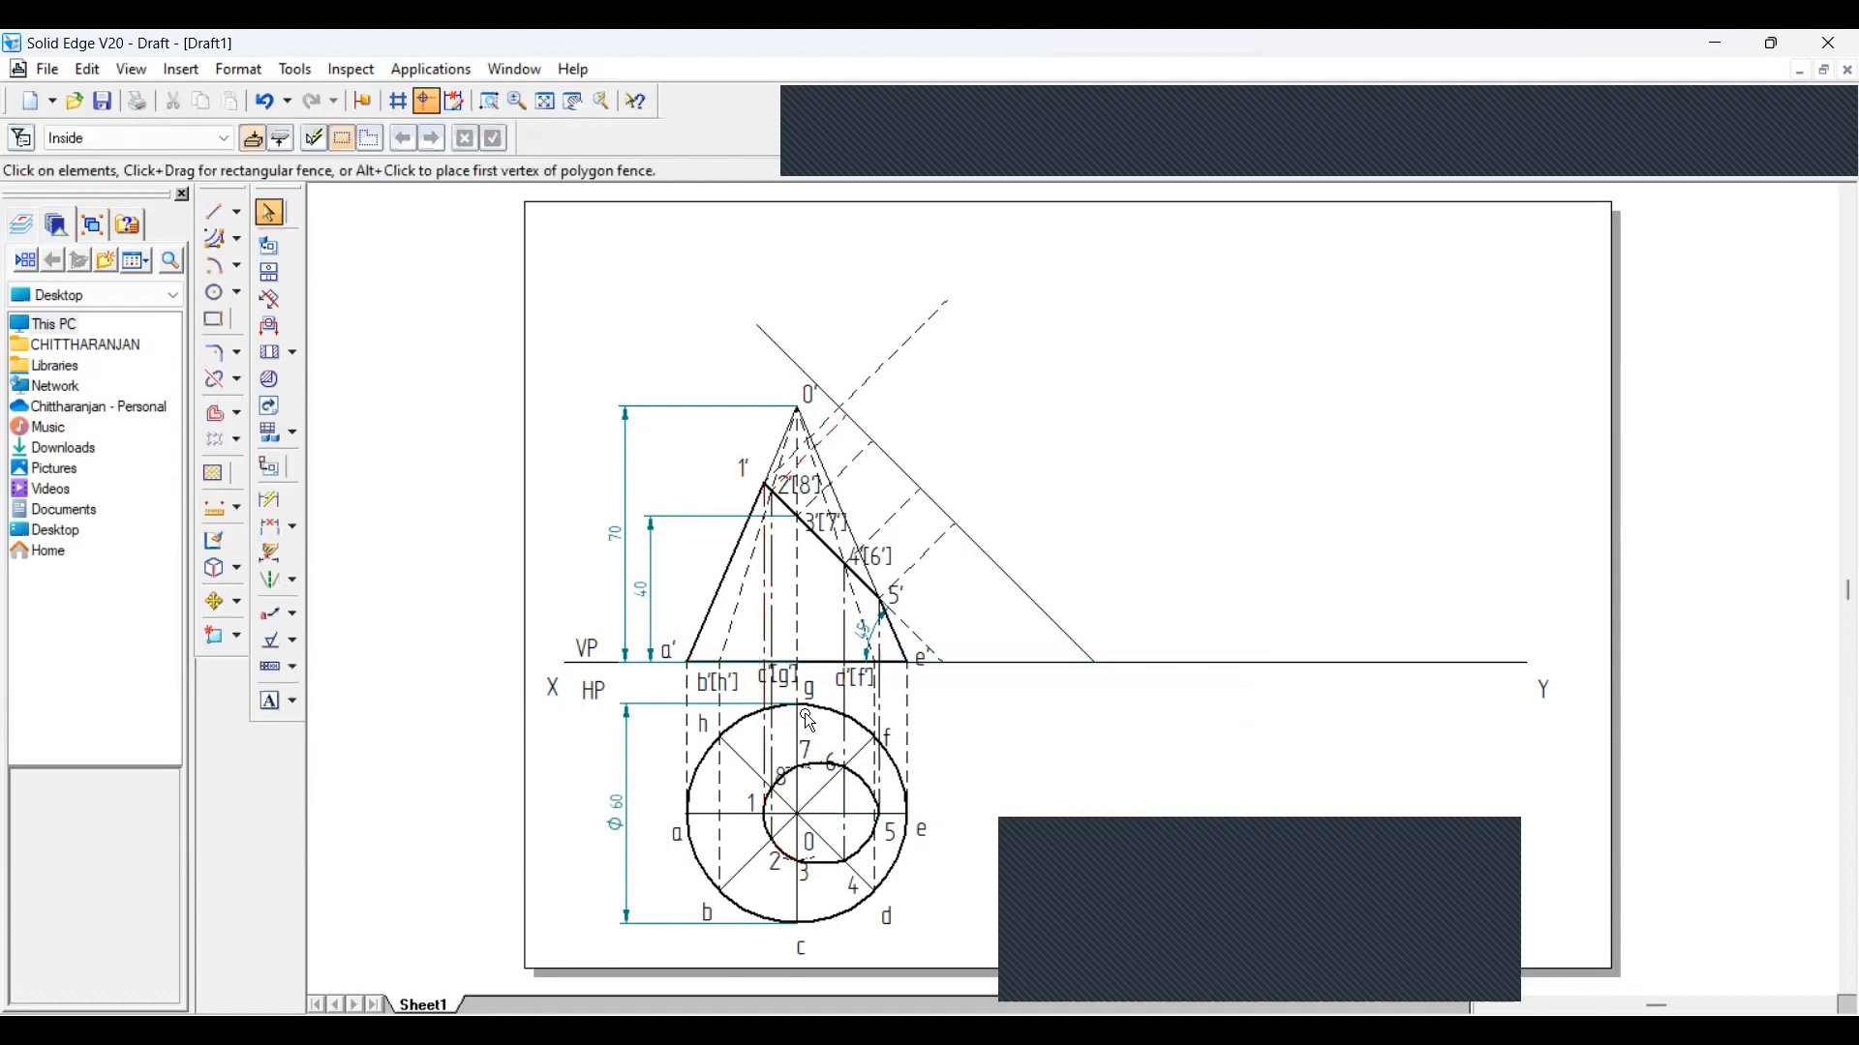
Dimension the vertical distance from the XY line to point 8 in the top view
{"action": "left_click", "coordinate": [271, 528]}
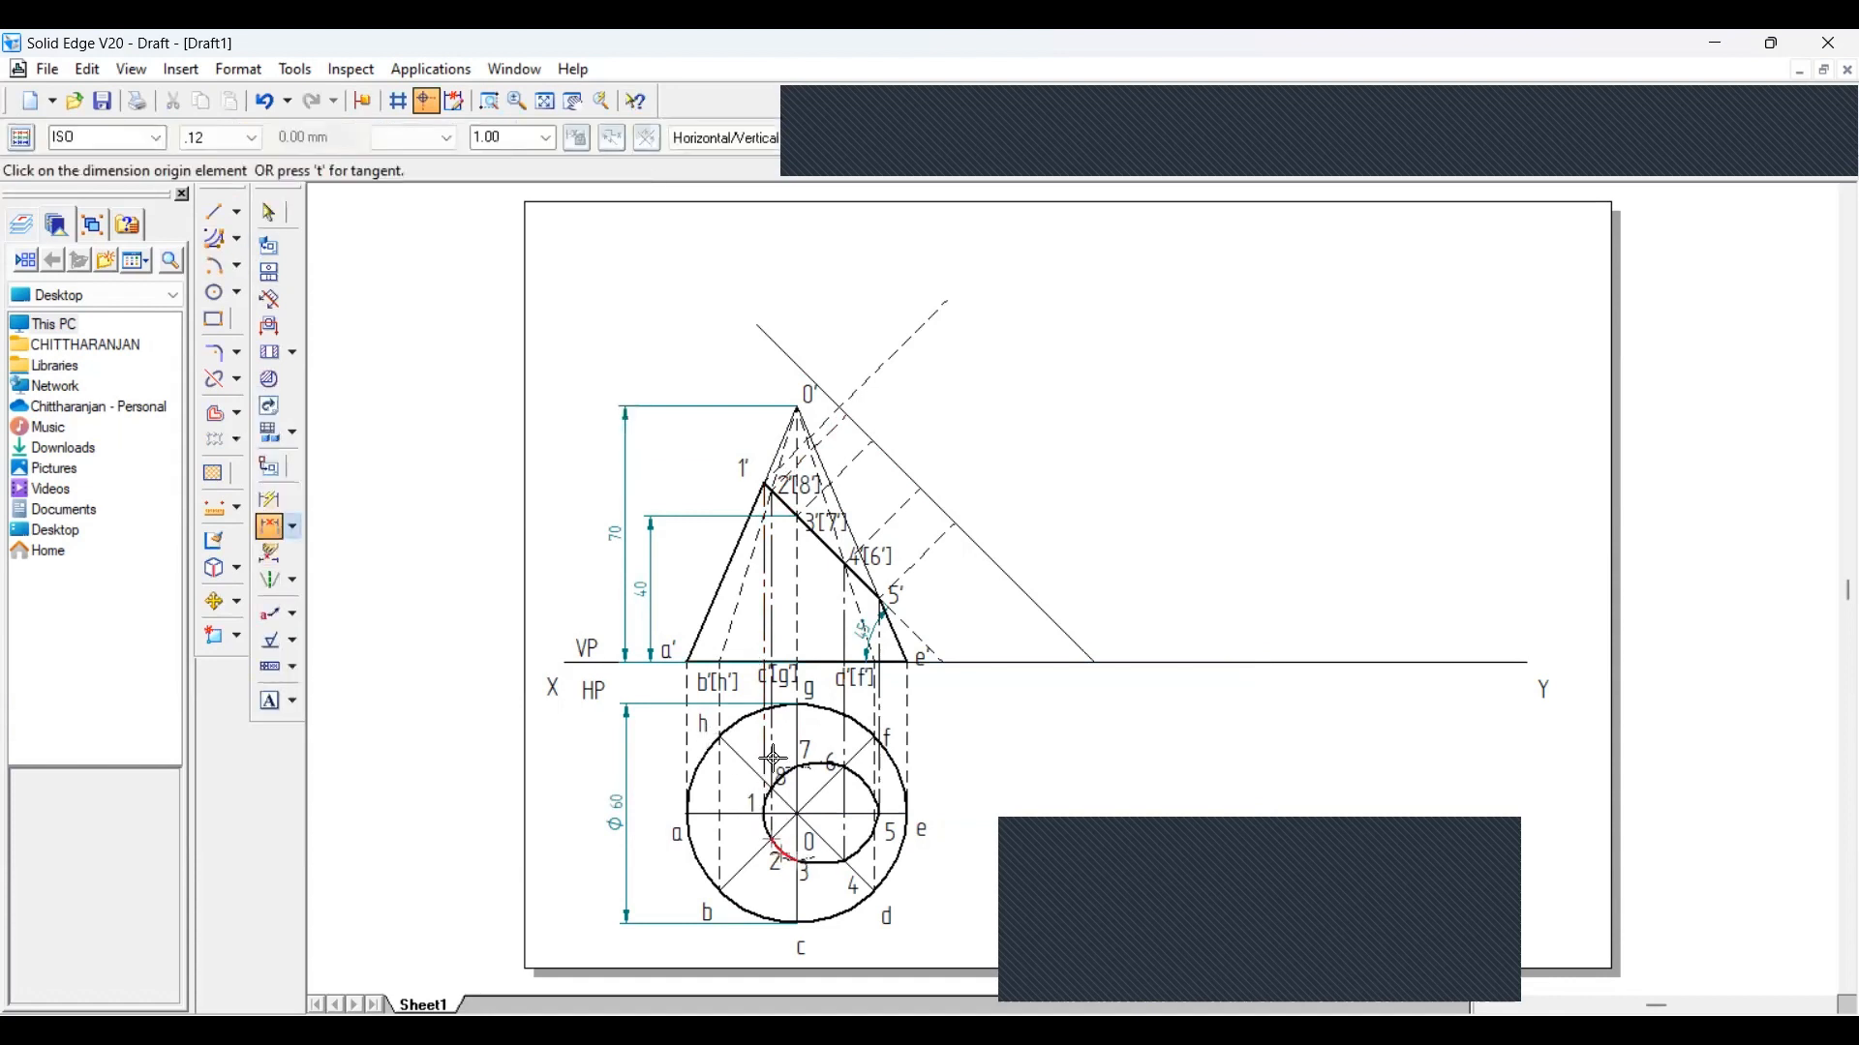
{"action": "left_click", "coordinate": [831, 666]}
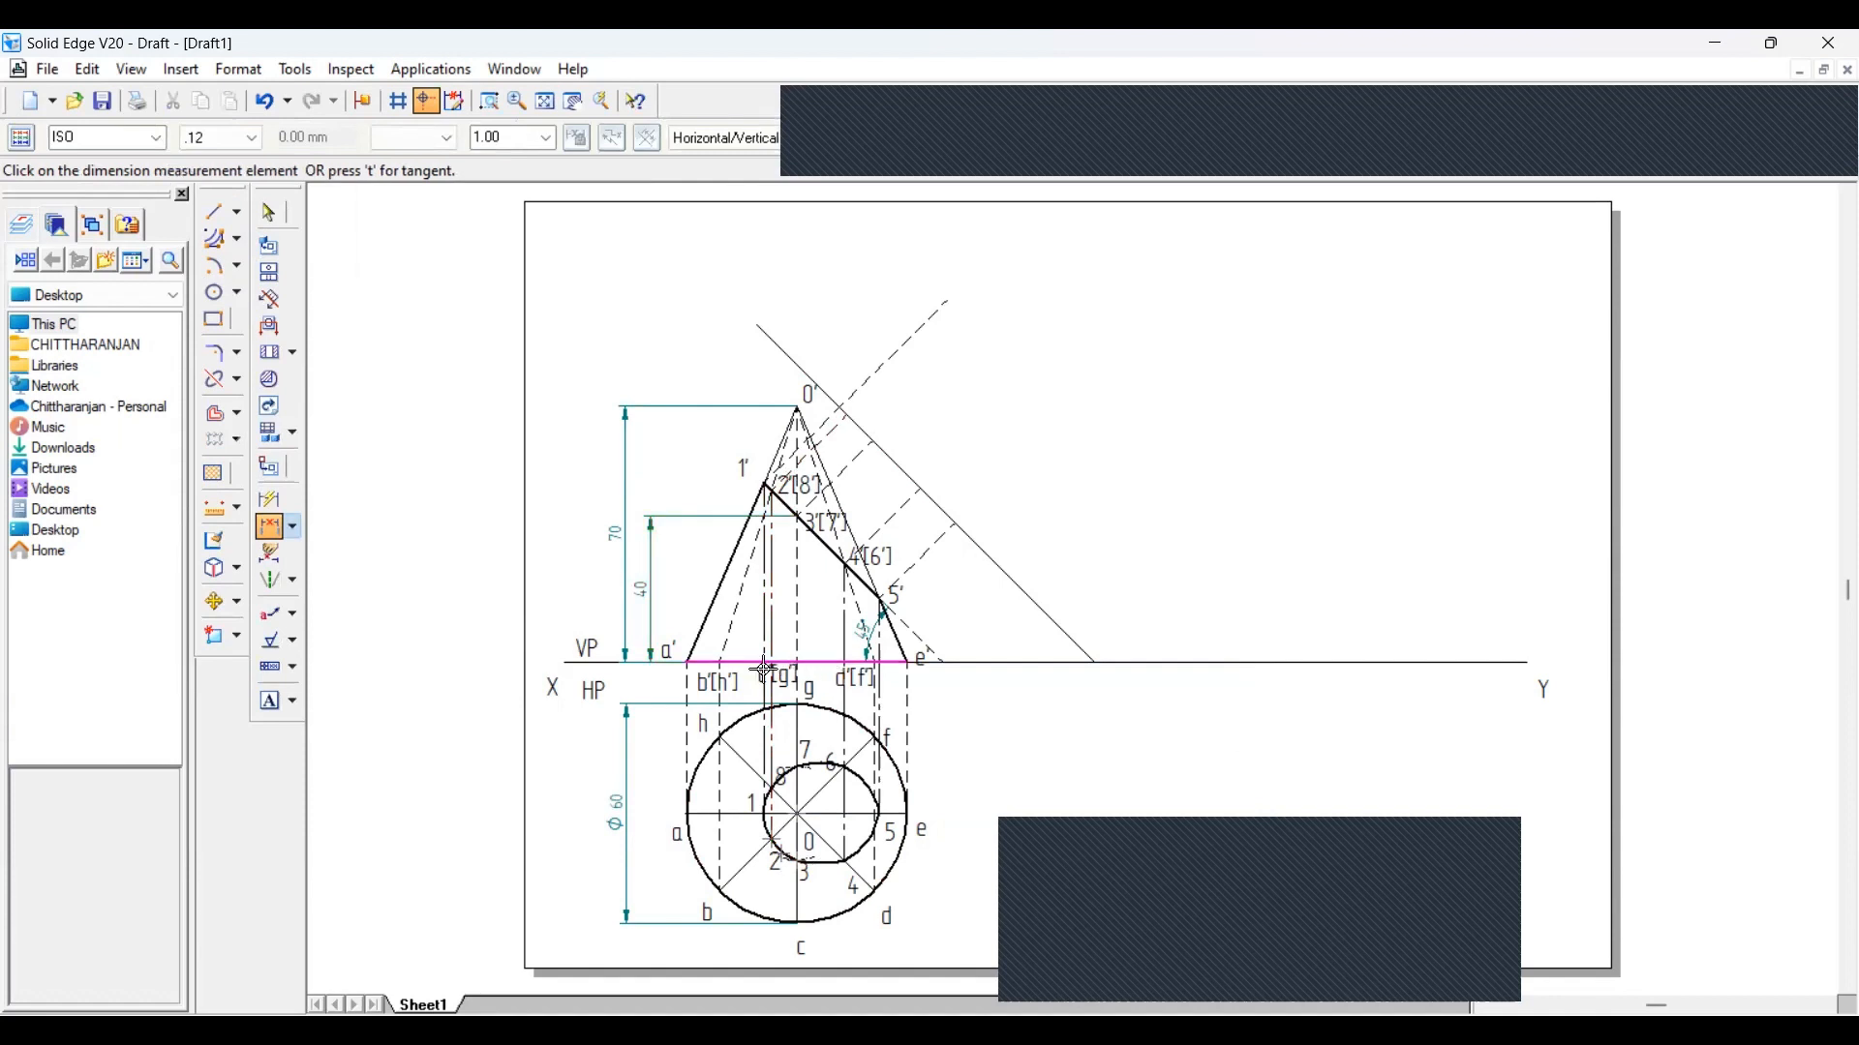
{"action": "left_click", "coordinate": [770, 789]}
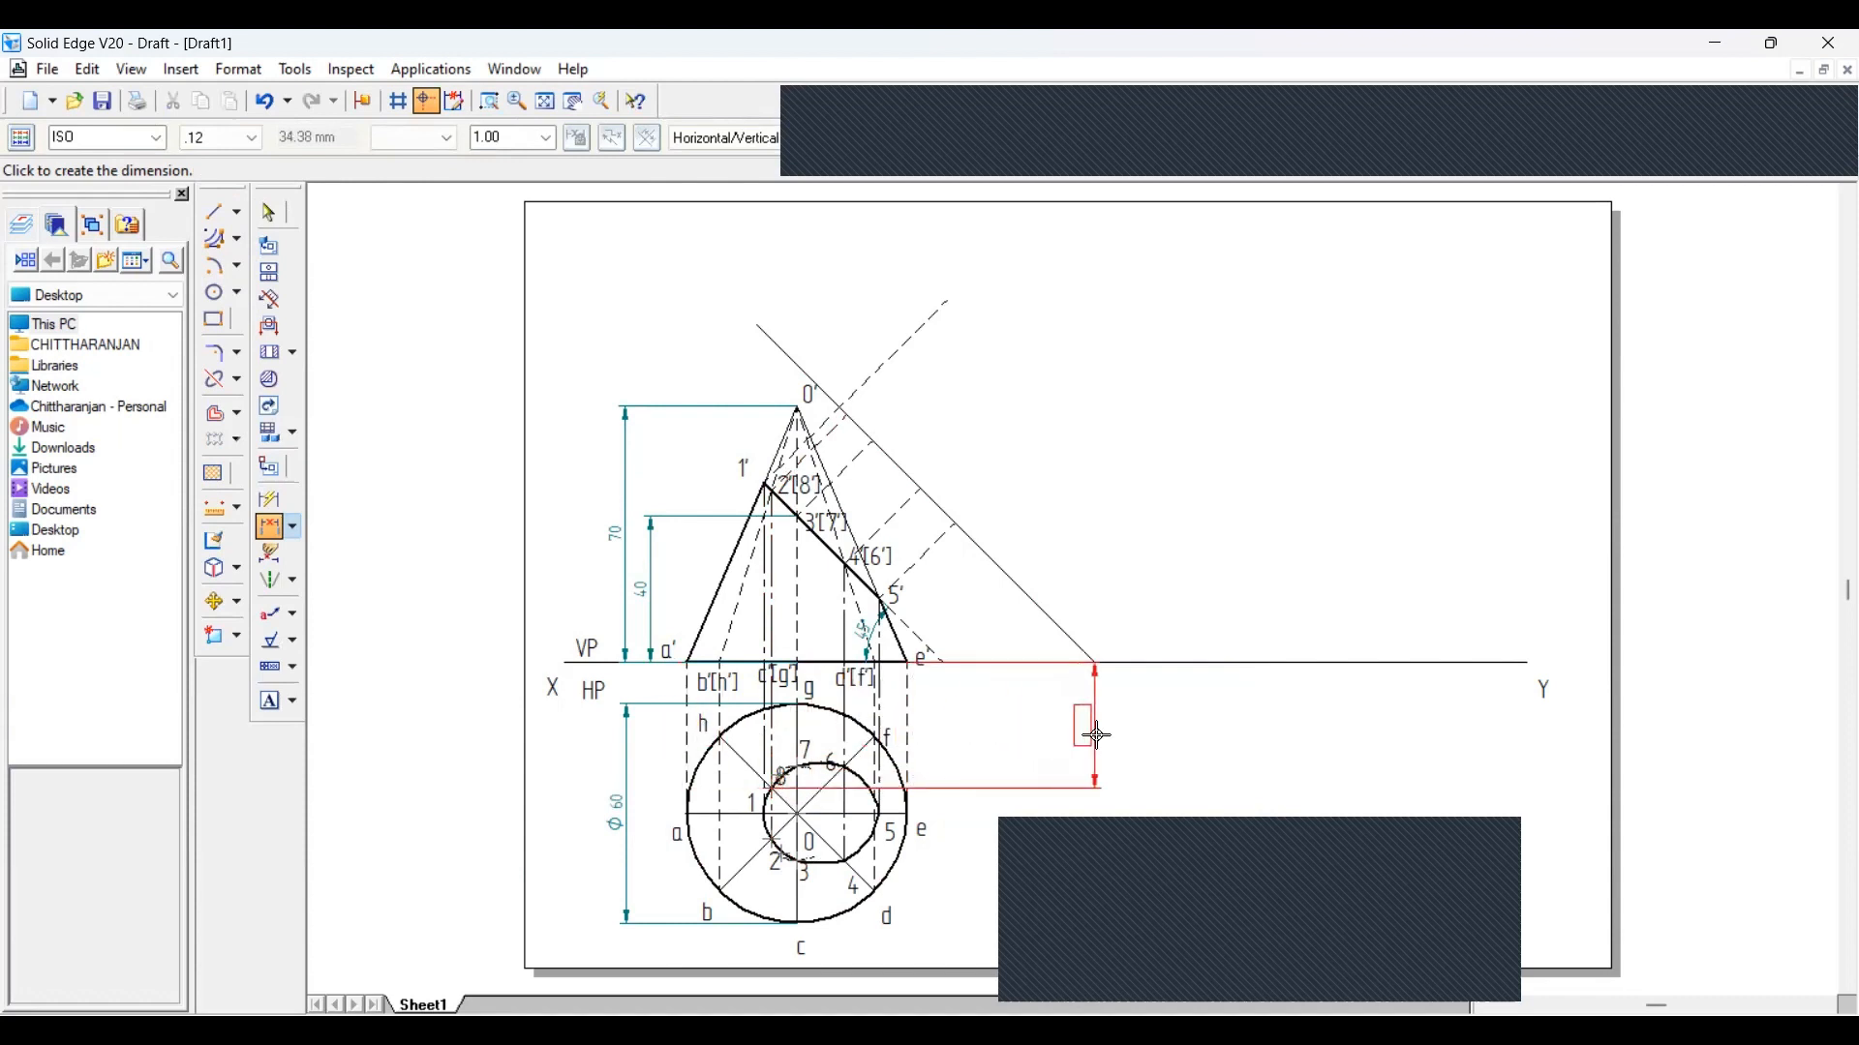
{"action": "left_click", "coordinate": [1183, 737]}
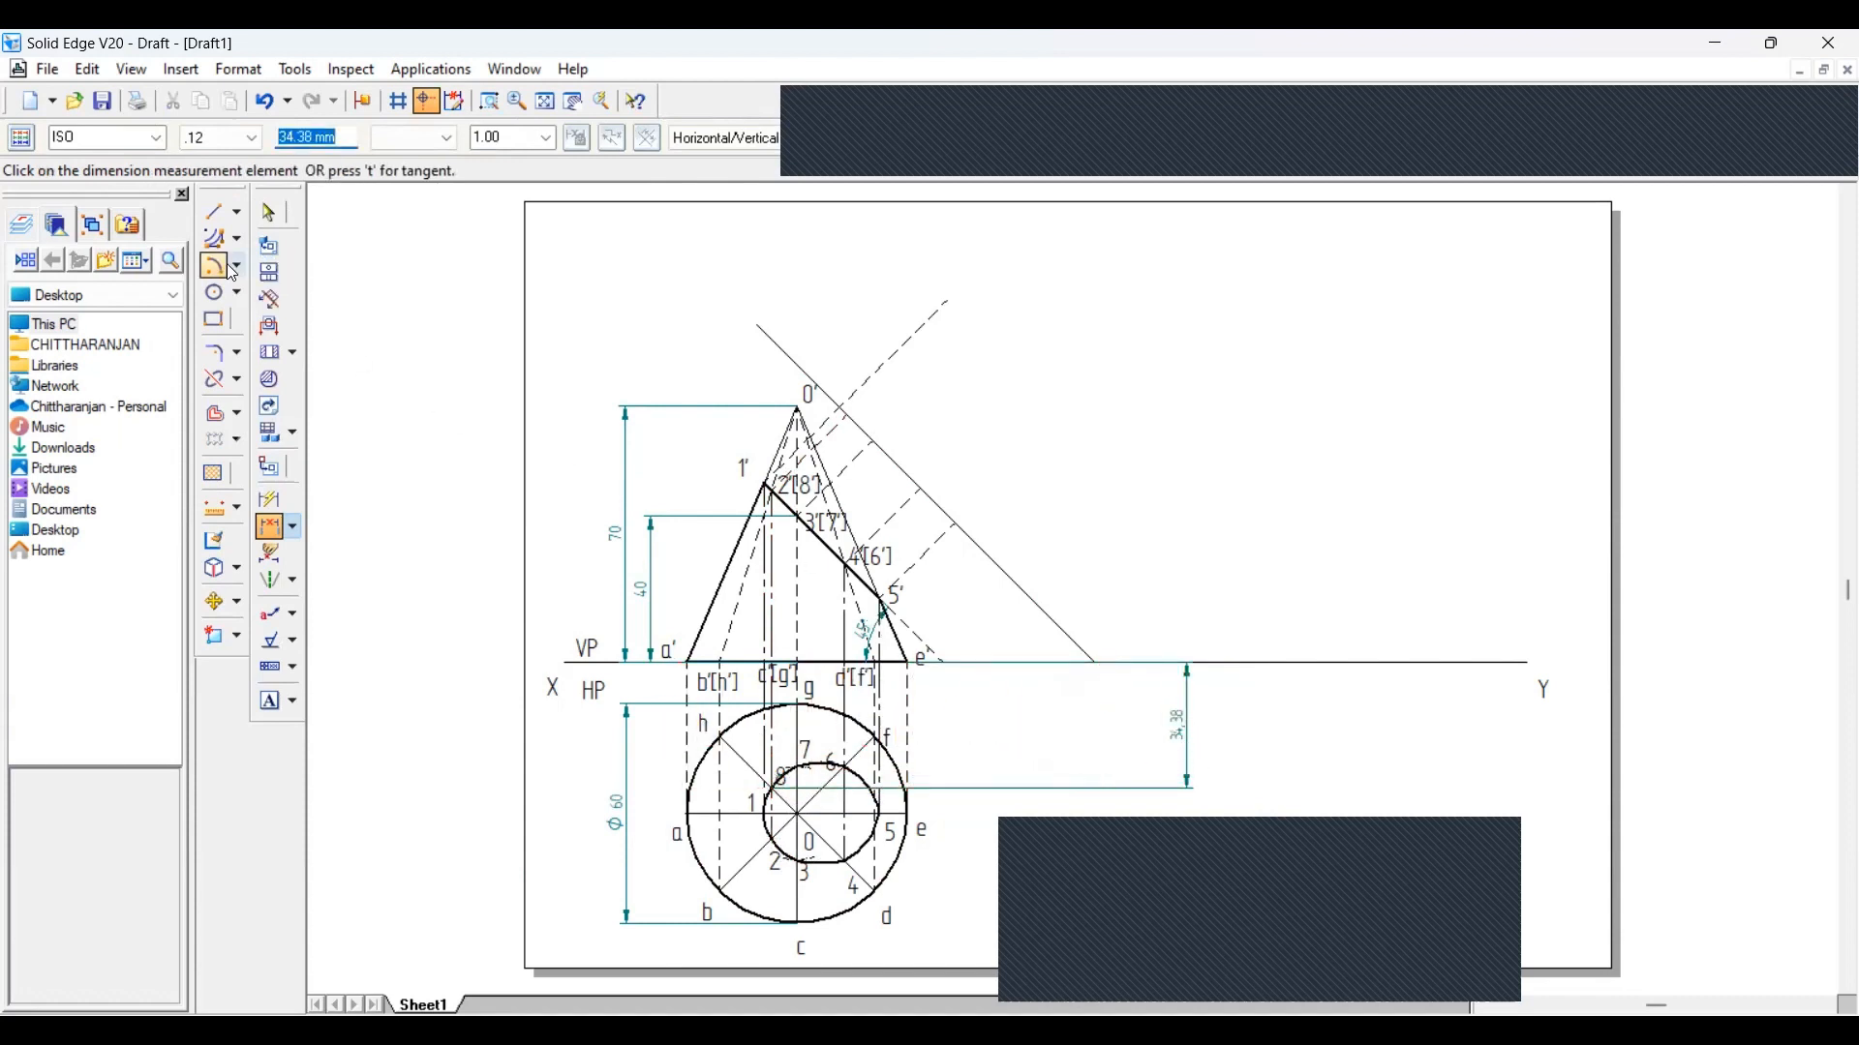
Dimension the vertical distance between points 8 and 2 in the top view, in line with the existing dimension to point 8
{"action": "left_click", "coordinate": [278, 537]}
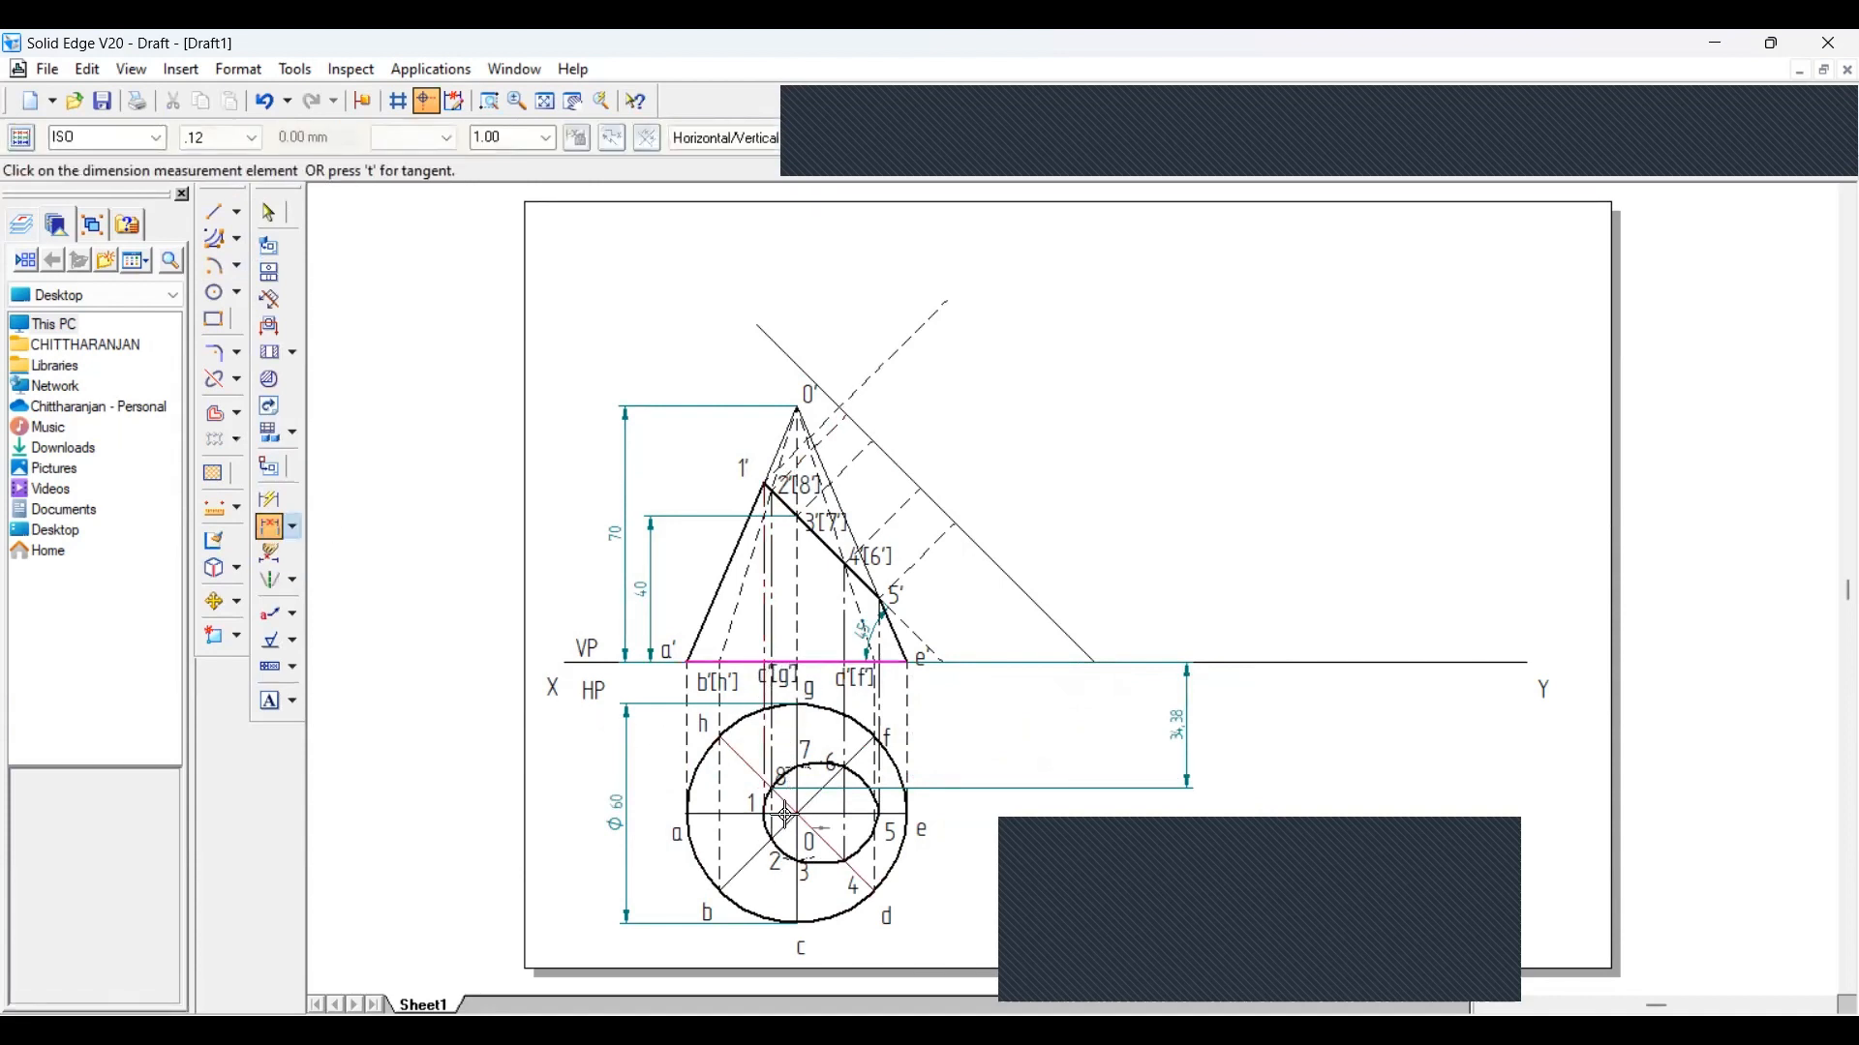
{"action": "left_click", "coordinate": [280, 532]}
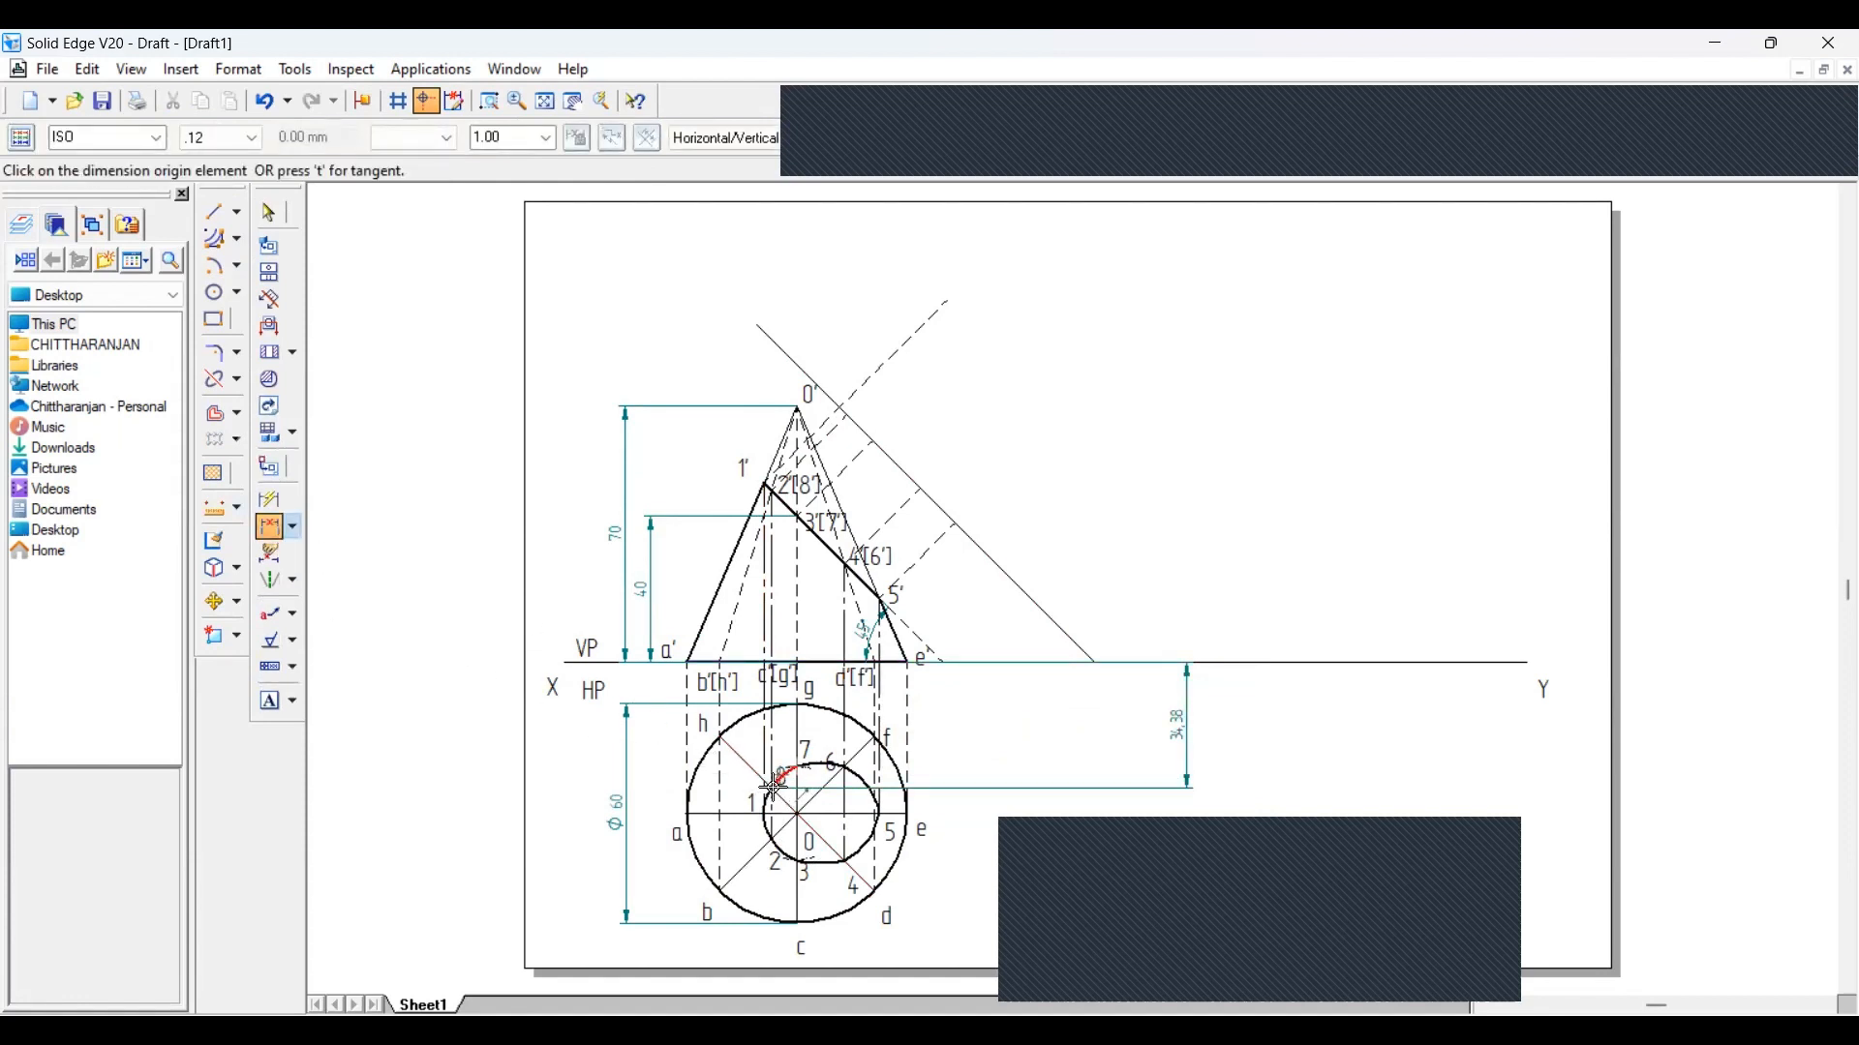
{"action": "left_click", "coordinate": [774, 789]}
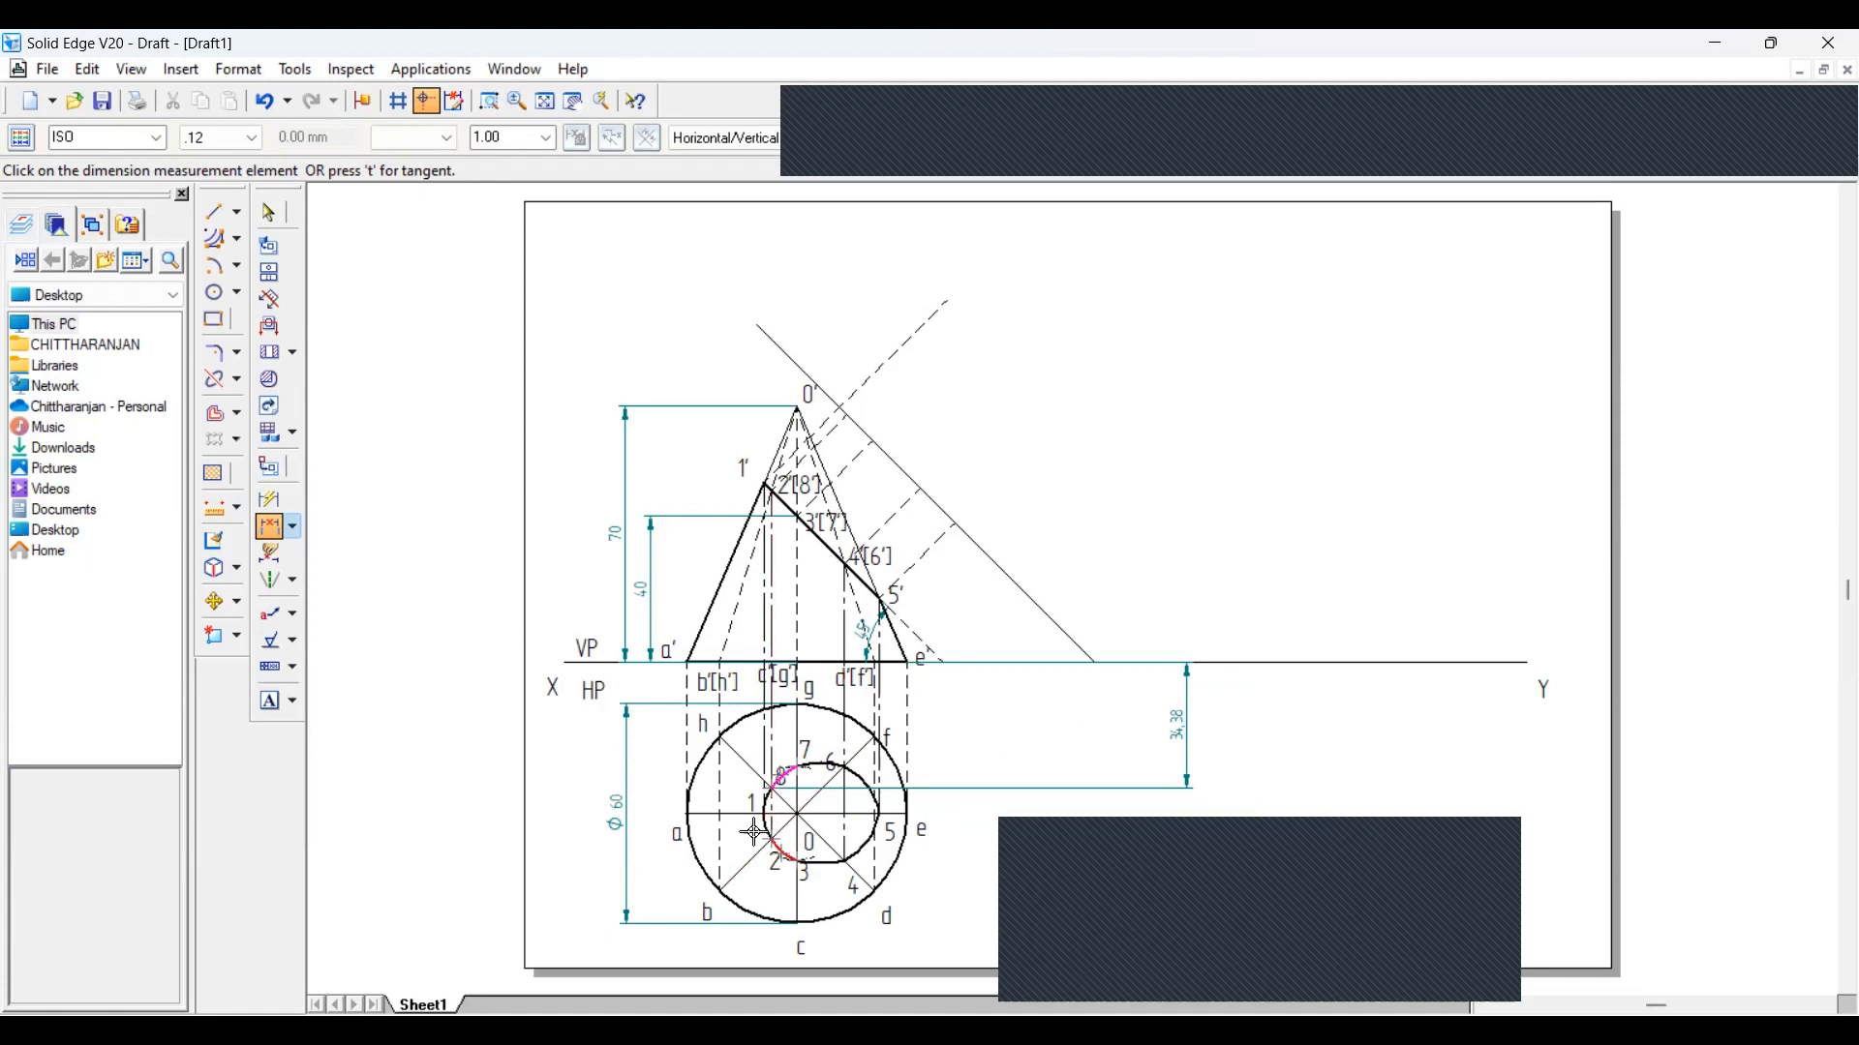
{"action": "left_click", "coordinate": [775, 836]}
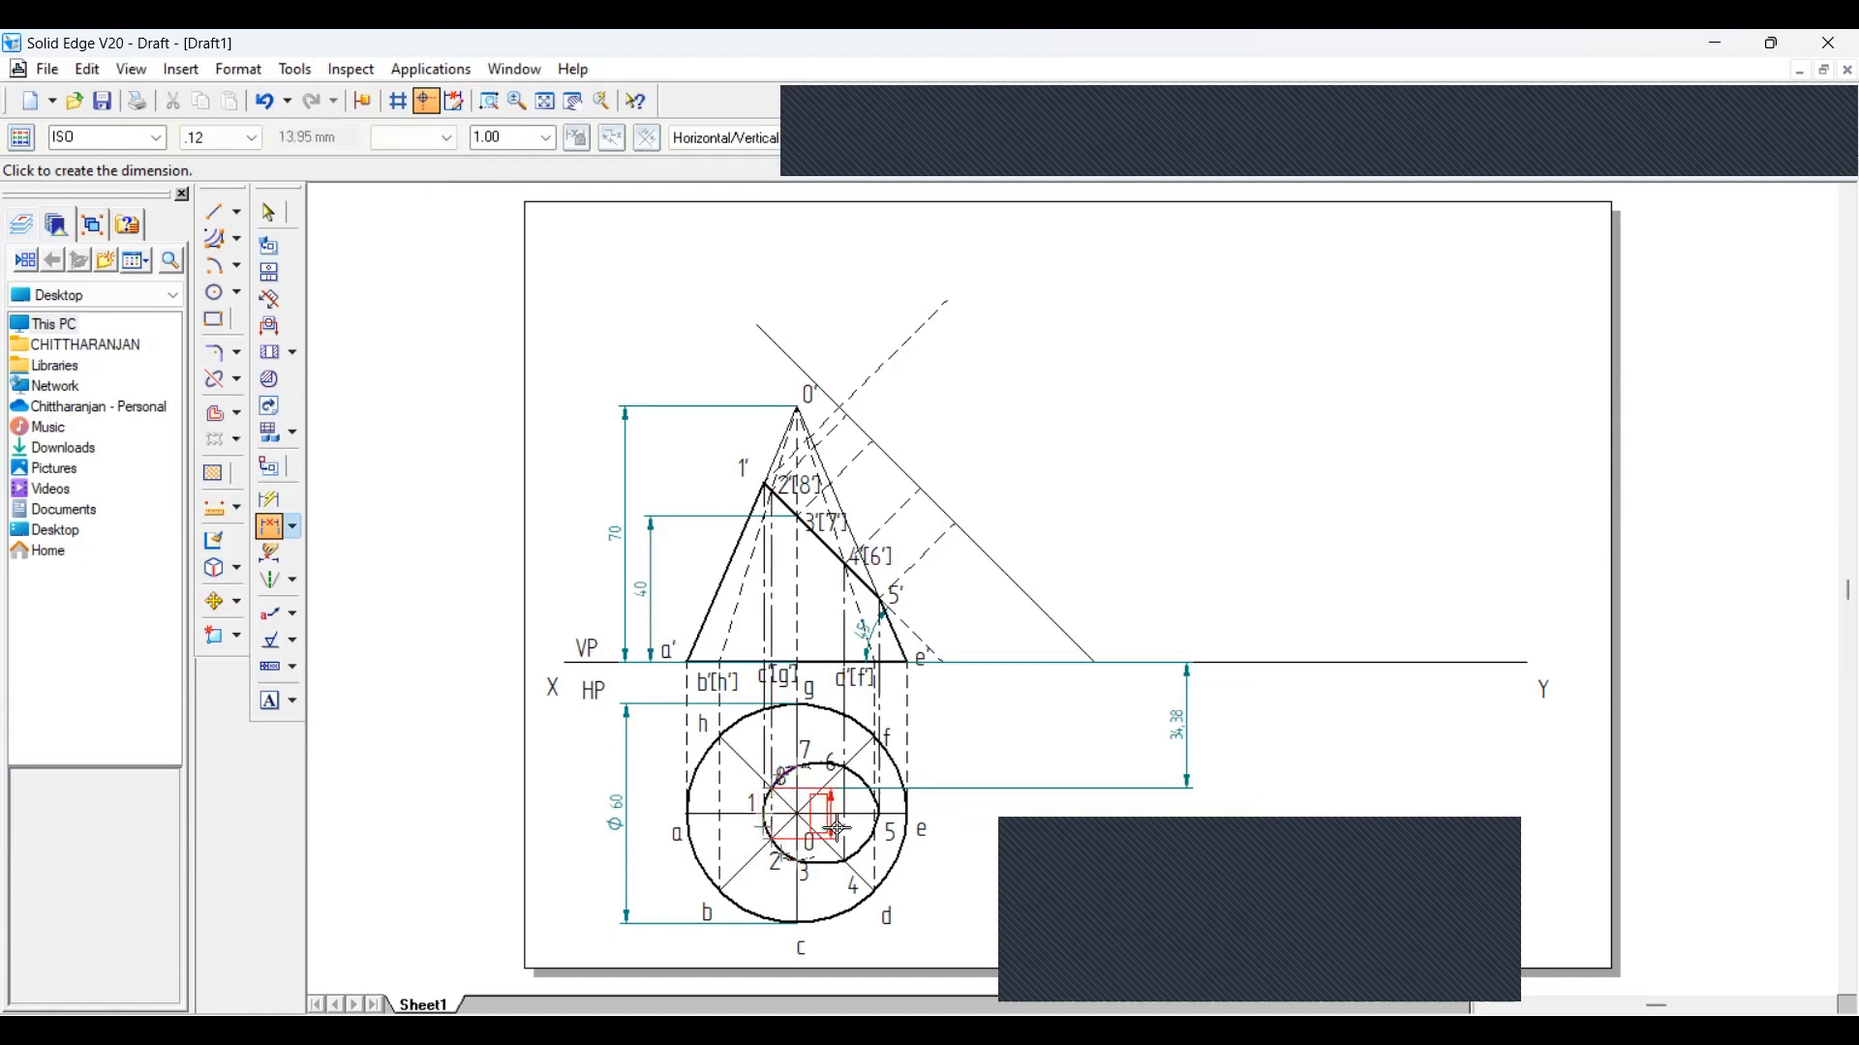
{"action": "left_click", "coordinate": [1183, 823]}
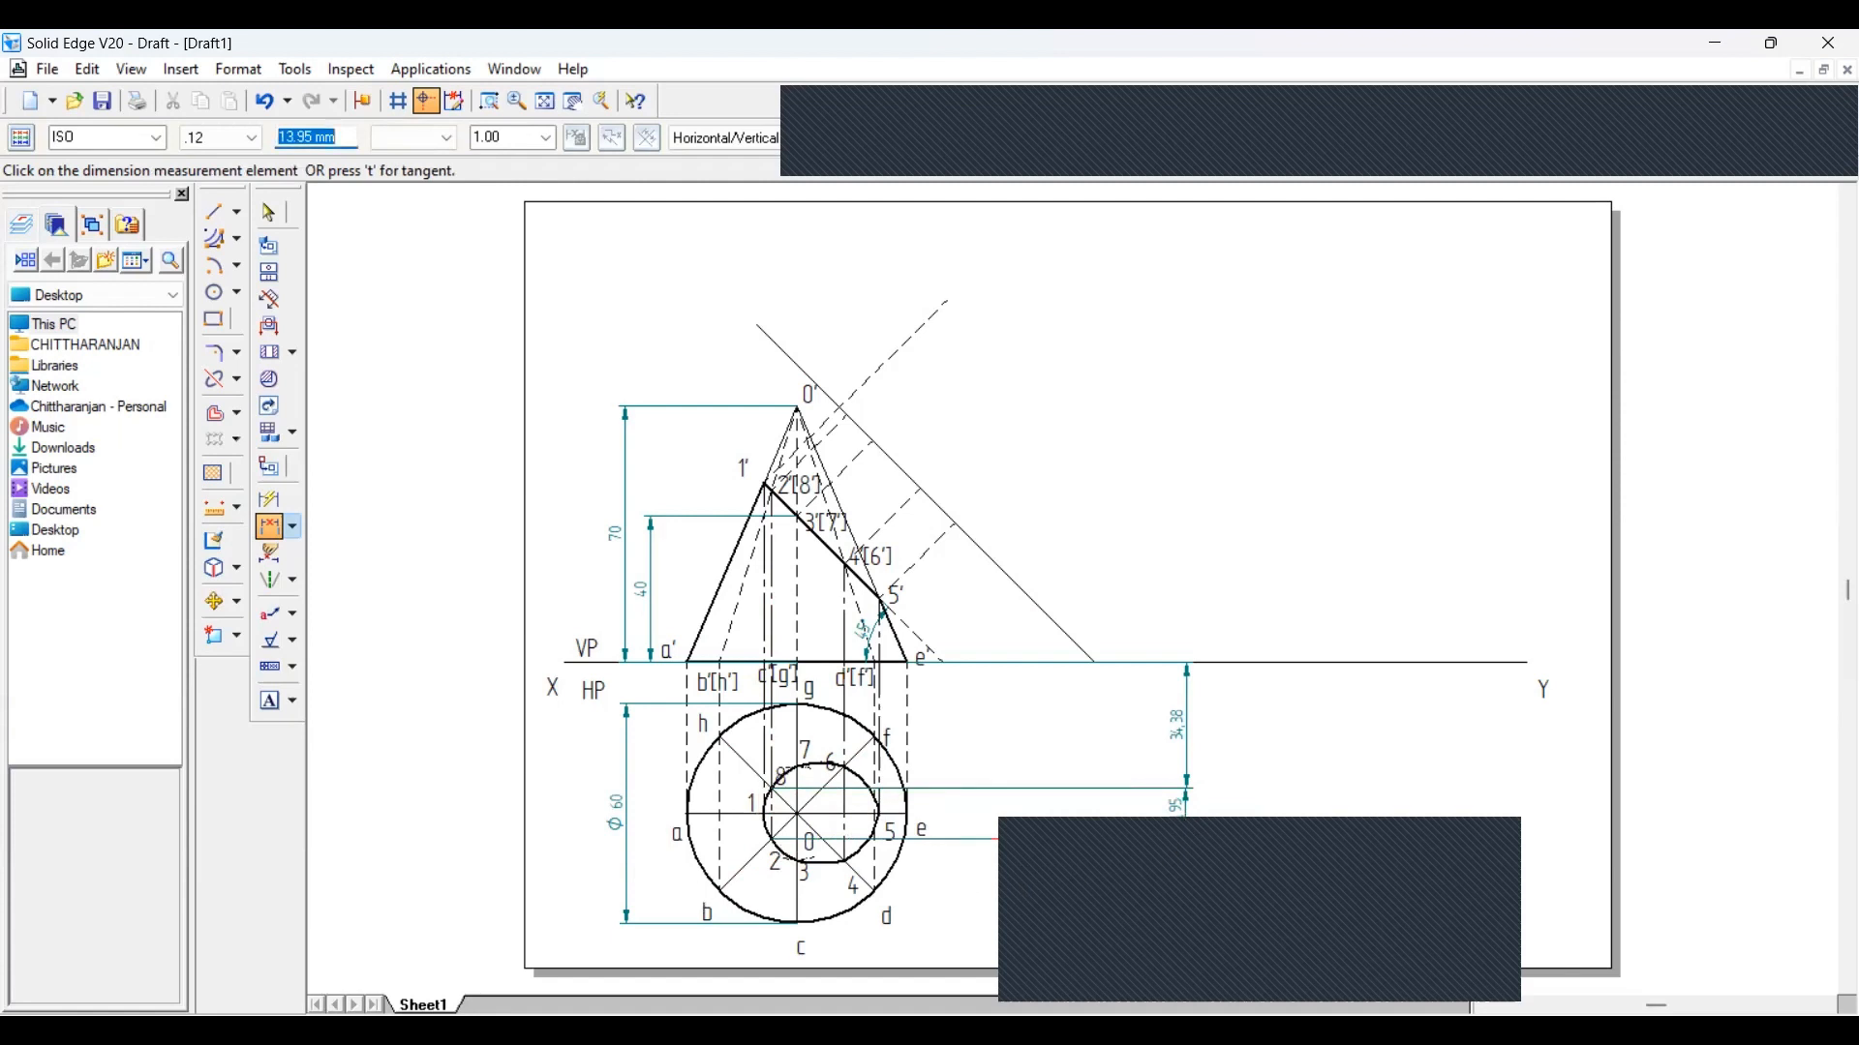
Extend the projector of 2'[8'] beyond the inclined reference line with a dashed line 34.38 mm long at 45 degrees
{"action": "left_click", "coordinate": [215, 211]}
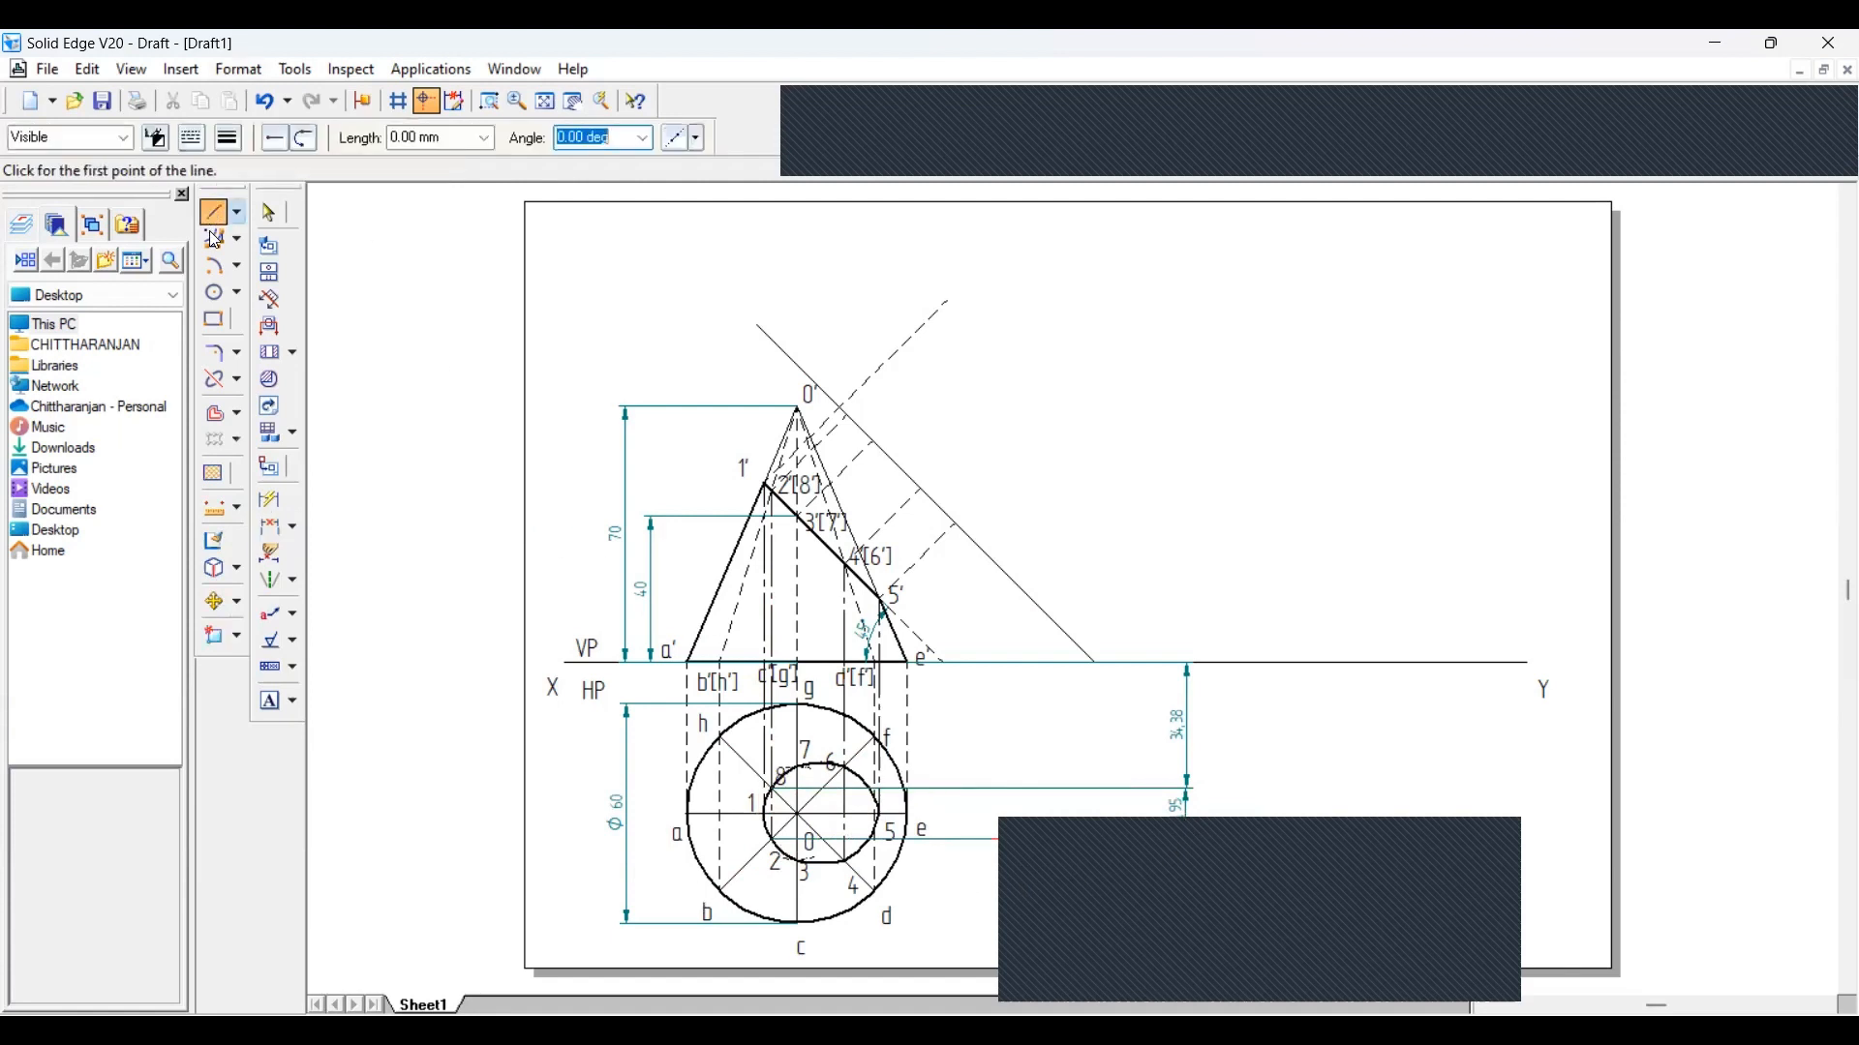
{"action": "left_click", "coordinate": [850, 416]}
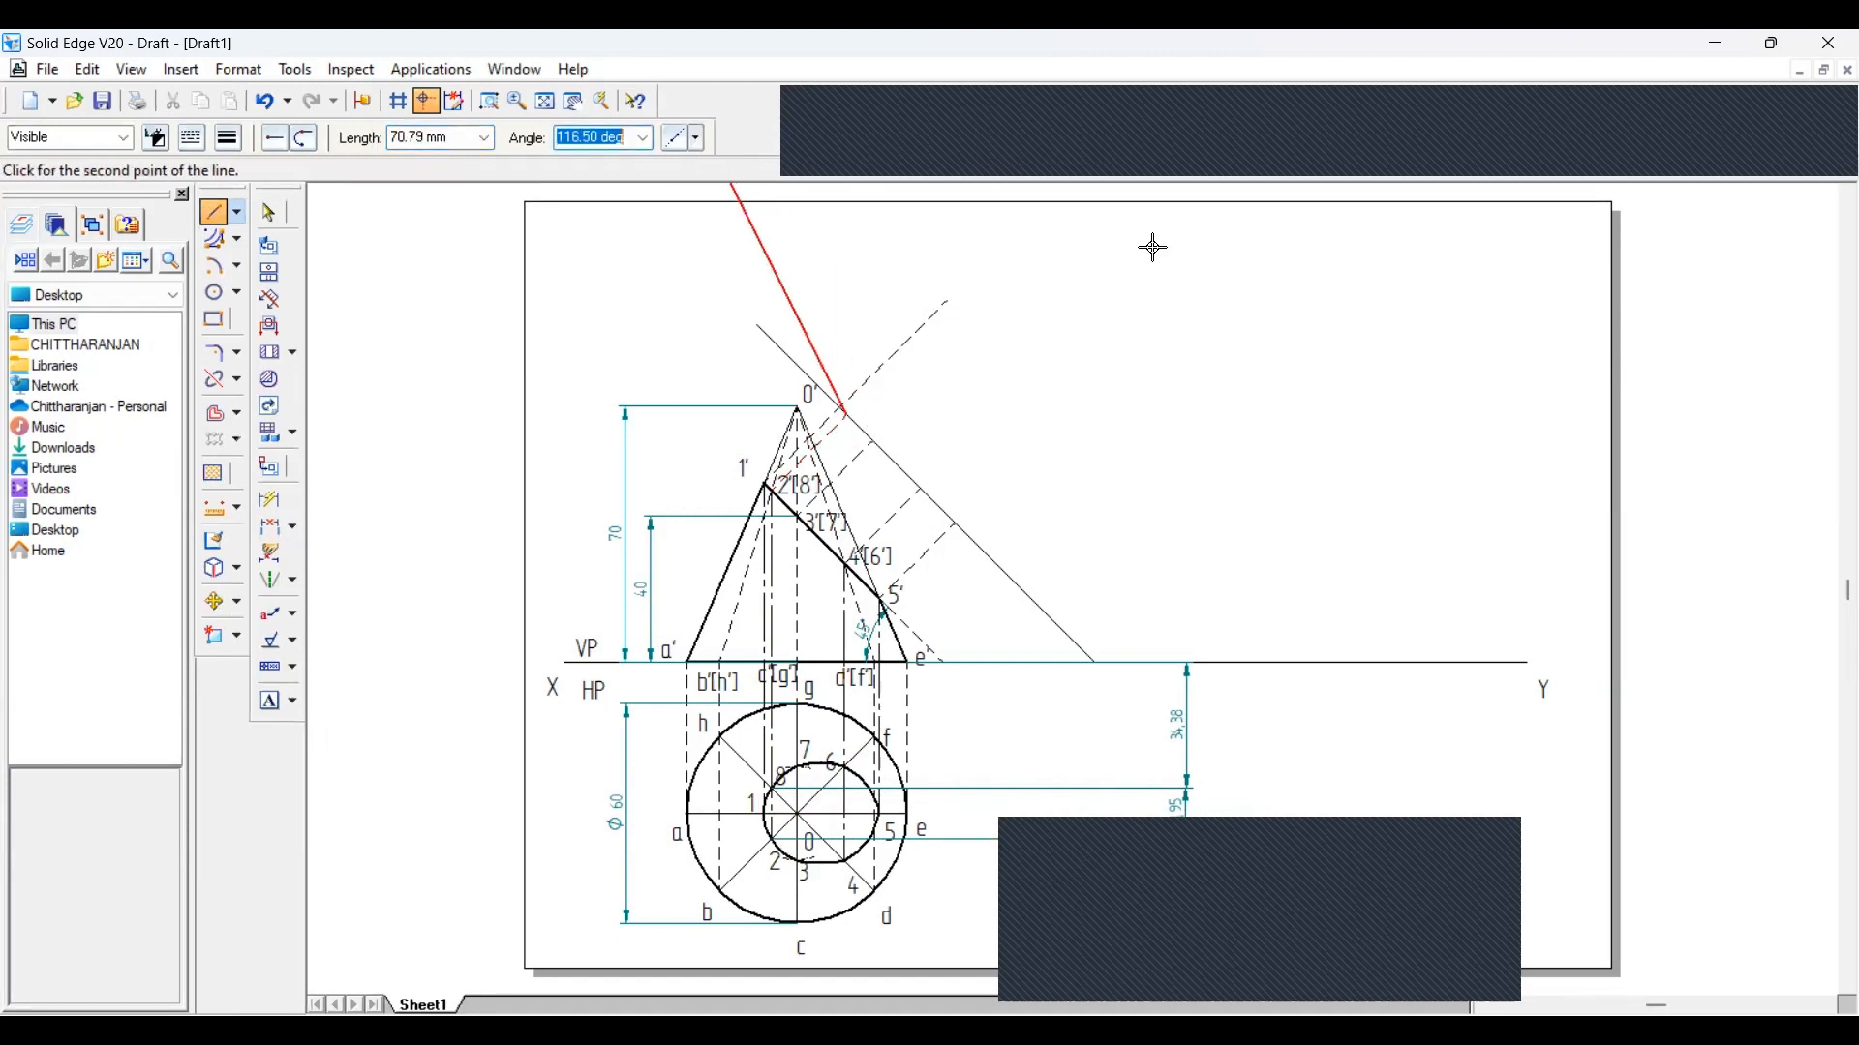
{"action": "type", "text": "45"}
{"action": "key", "text": "Tab"}
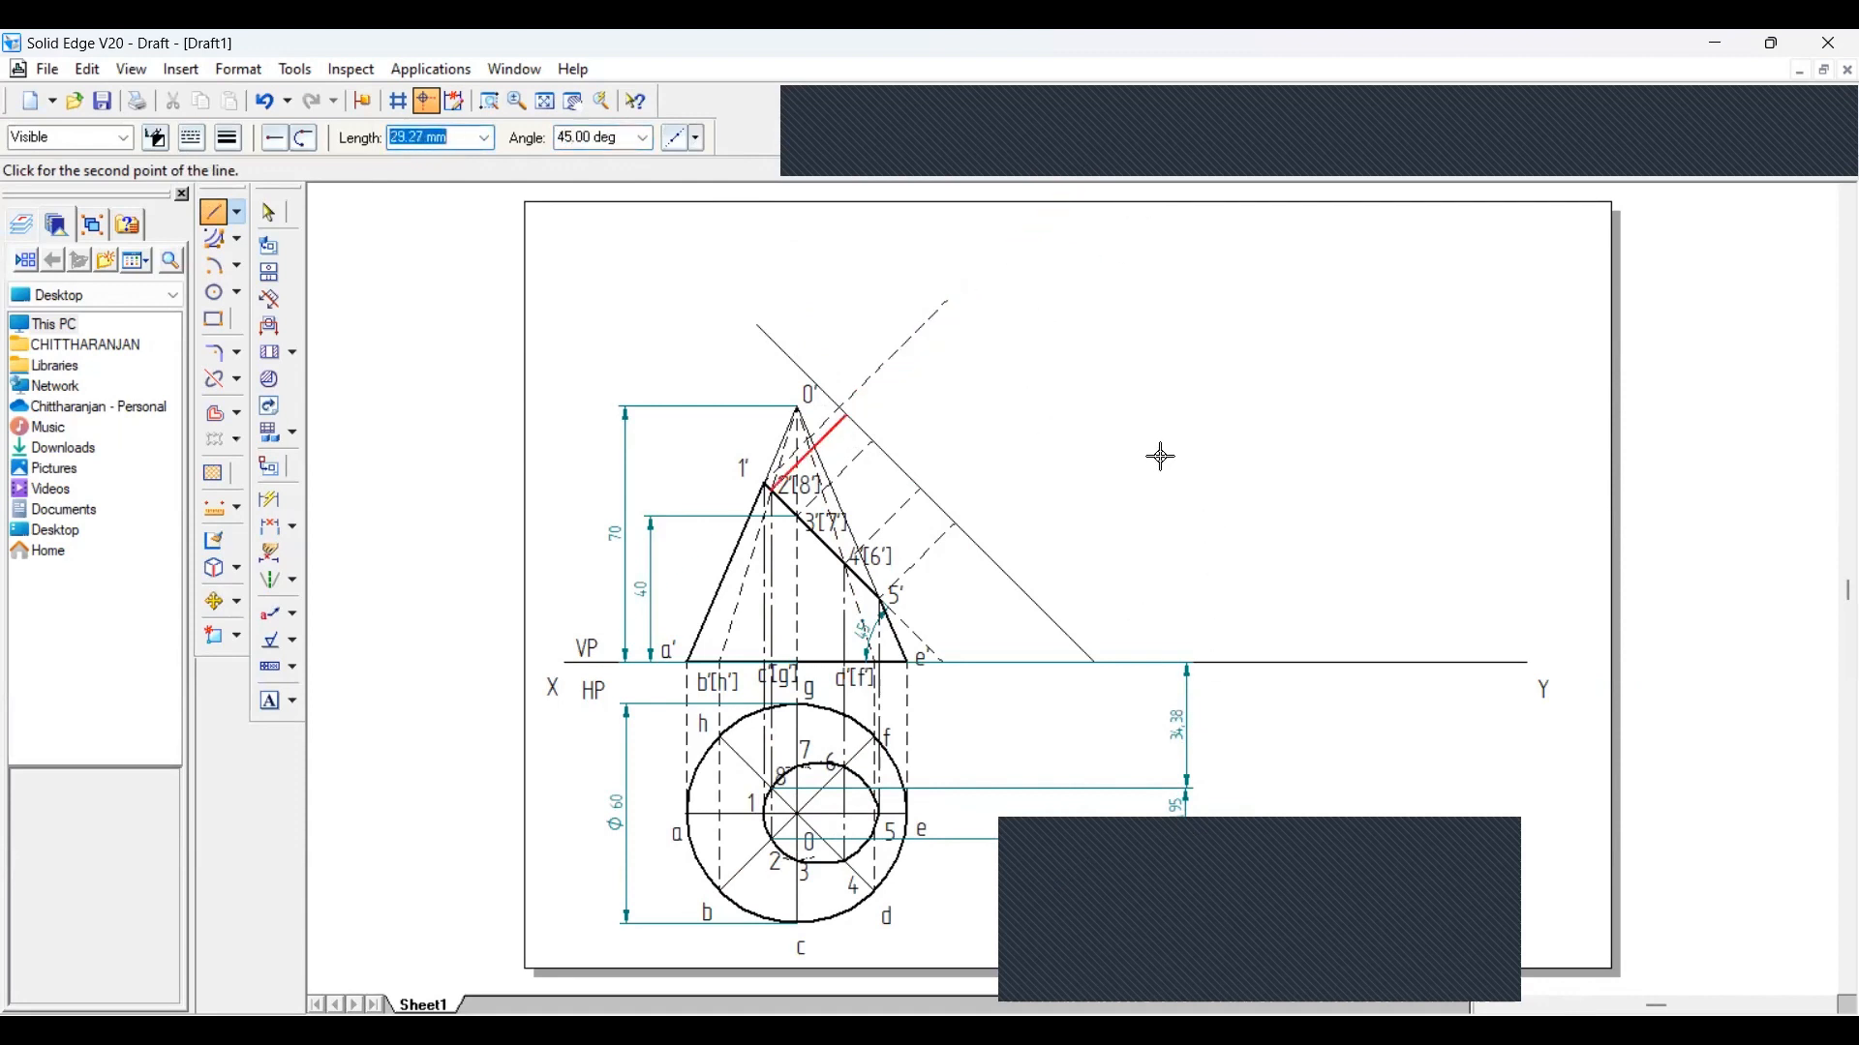
{"action": "type", "text": "34.38"}
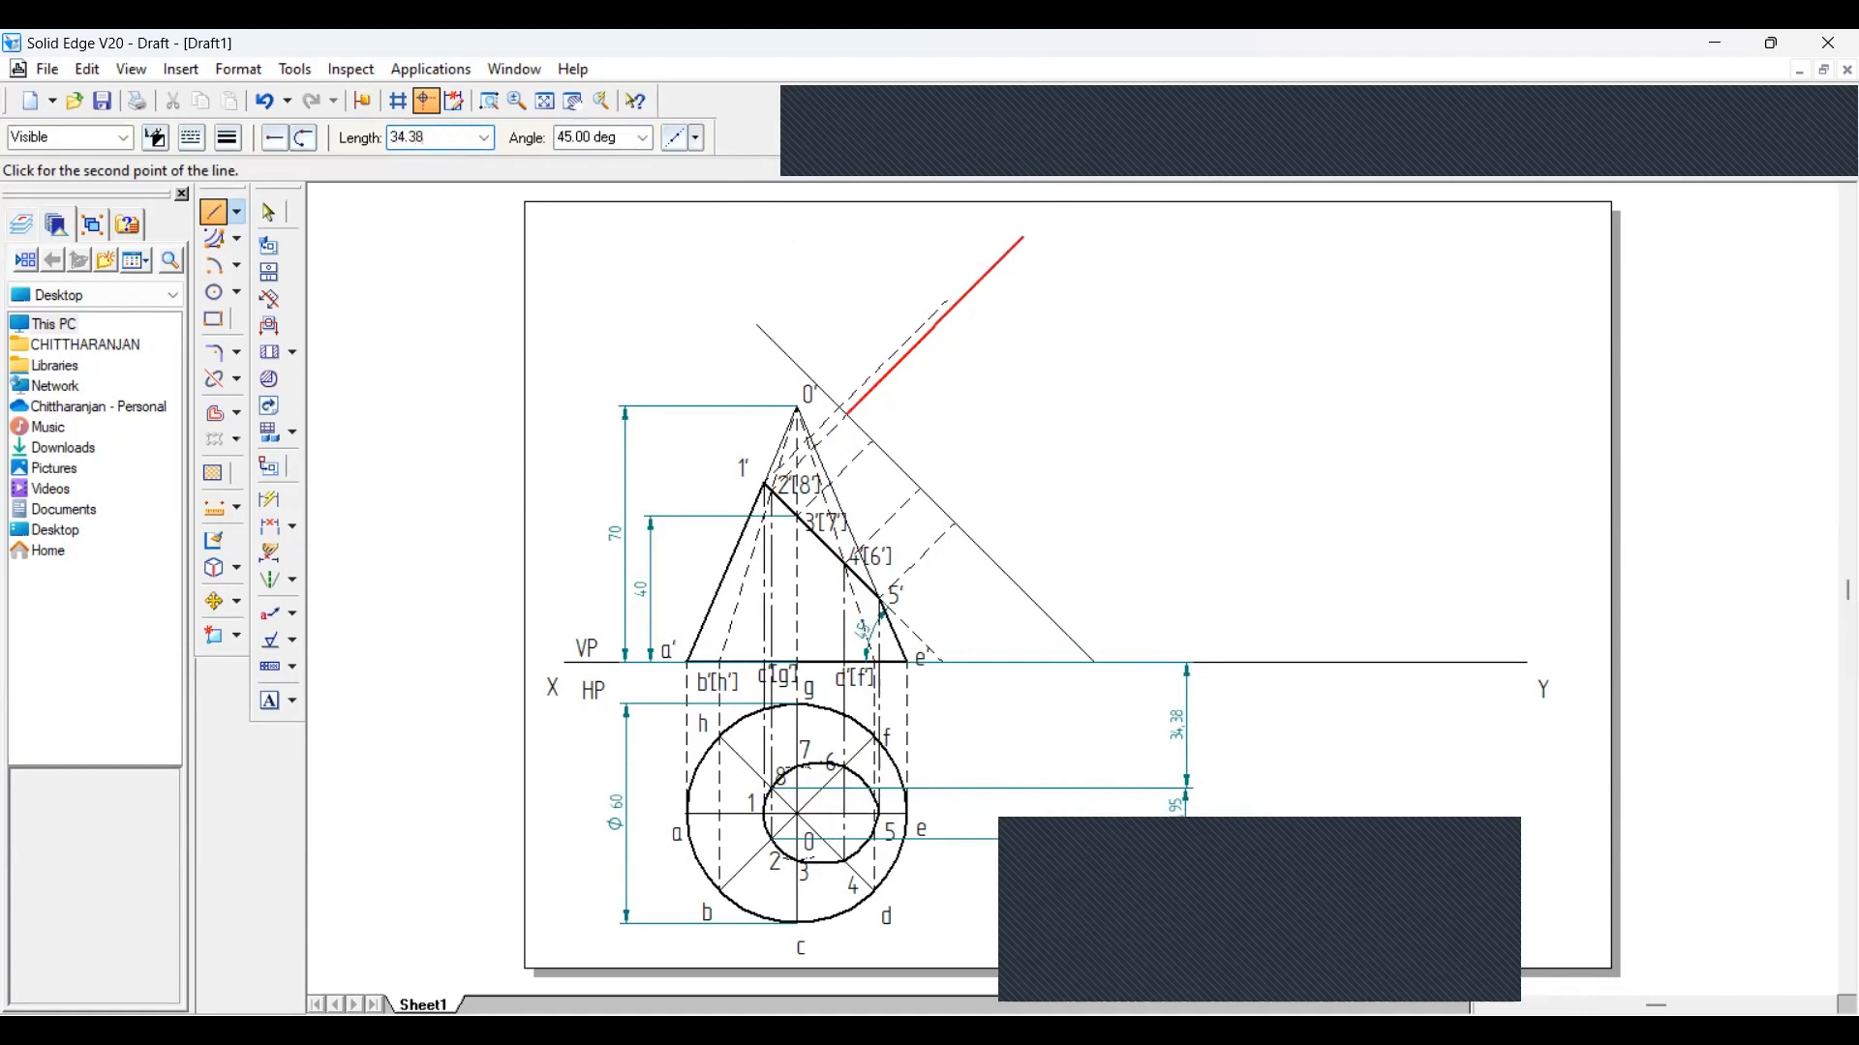
{"action": "key", "text": "Return"}
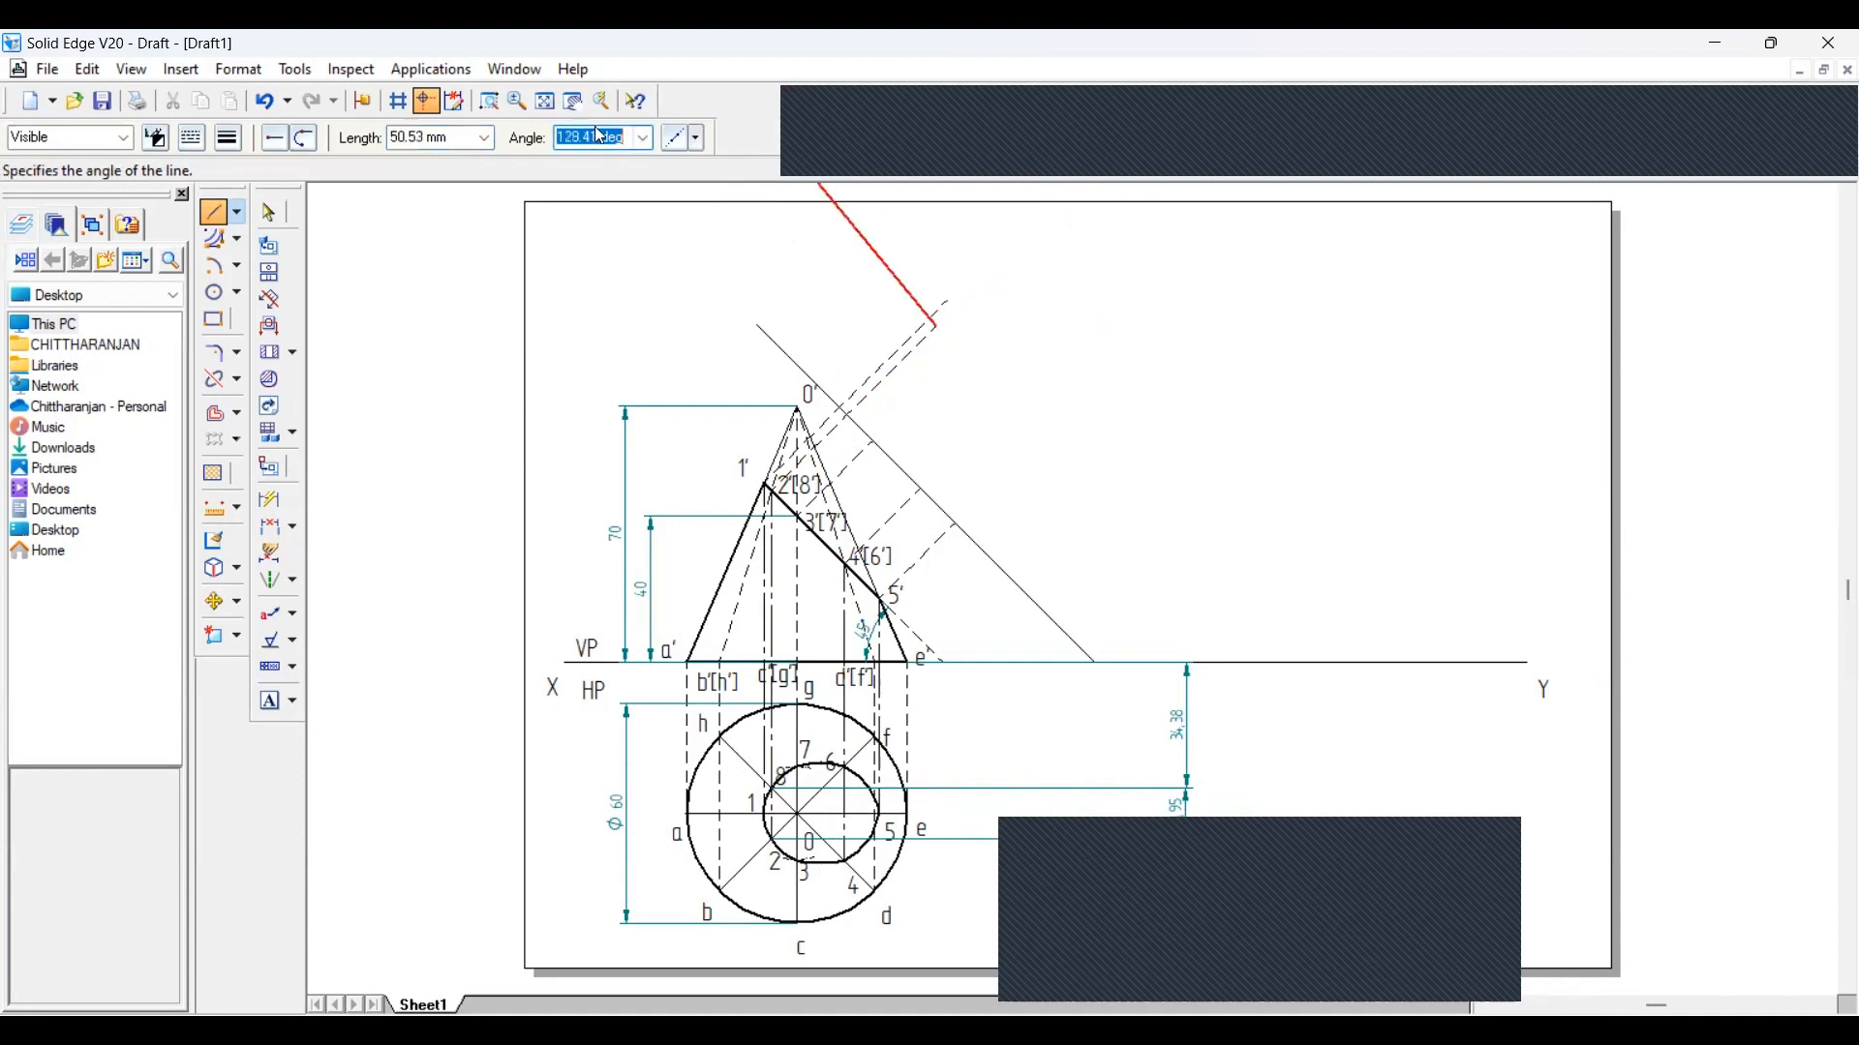
Continue the 2'[8'] projector from its end with a 13.95 mm dashed segment at 45 degrees and end the line chain
{"action": "type", "text": "4"}
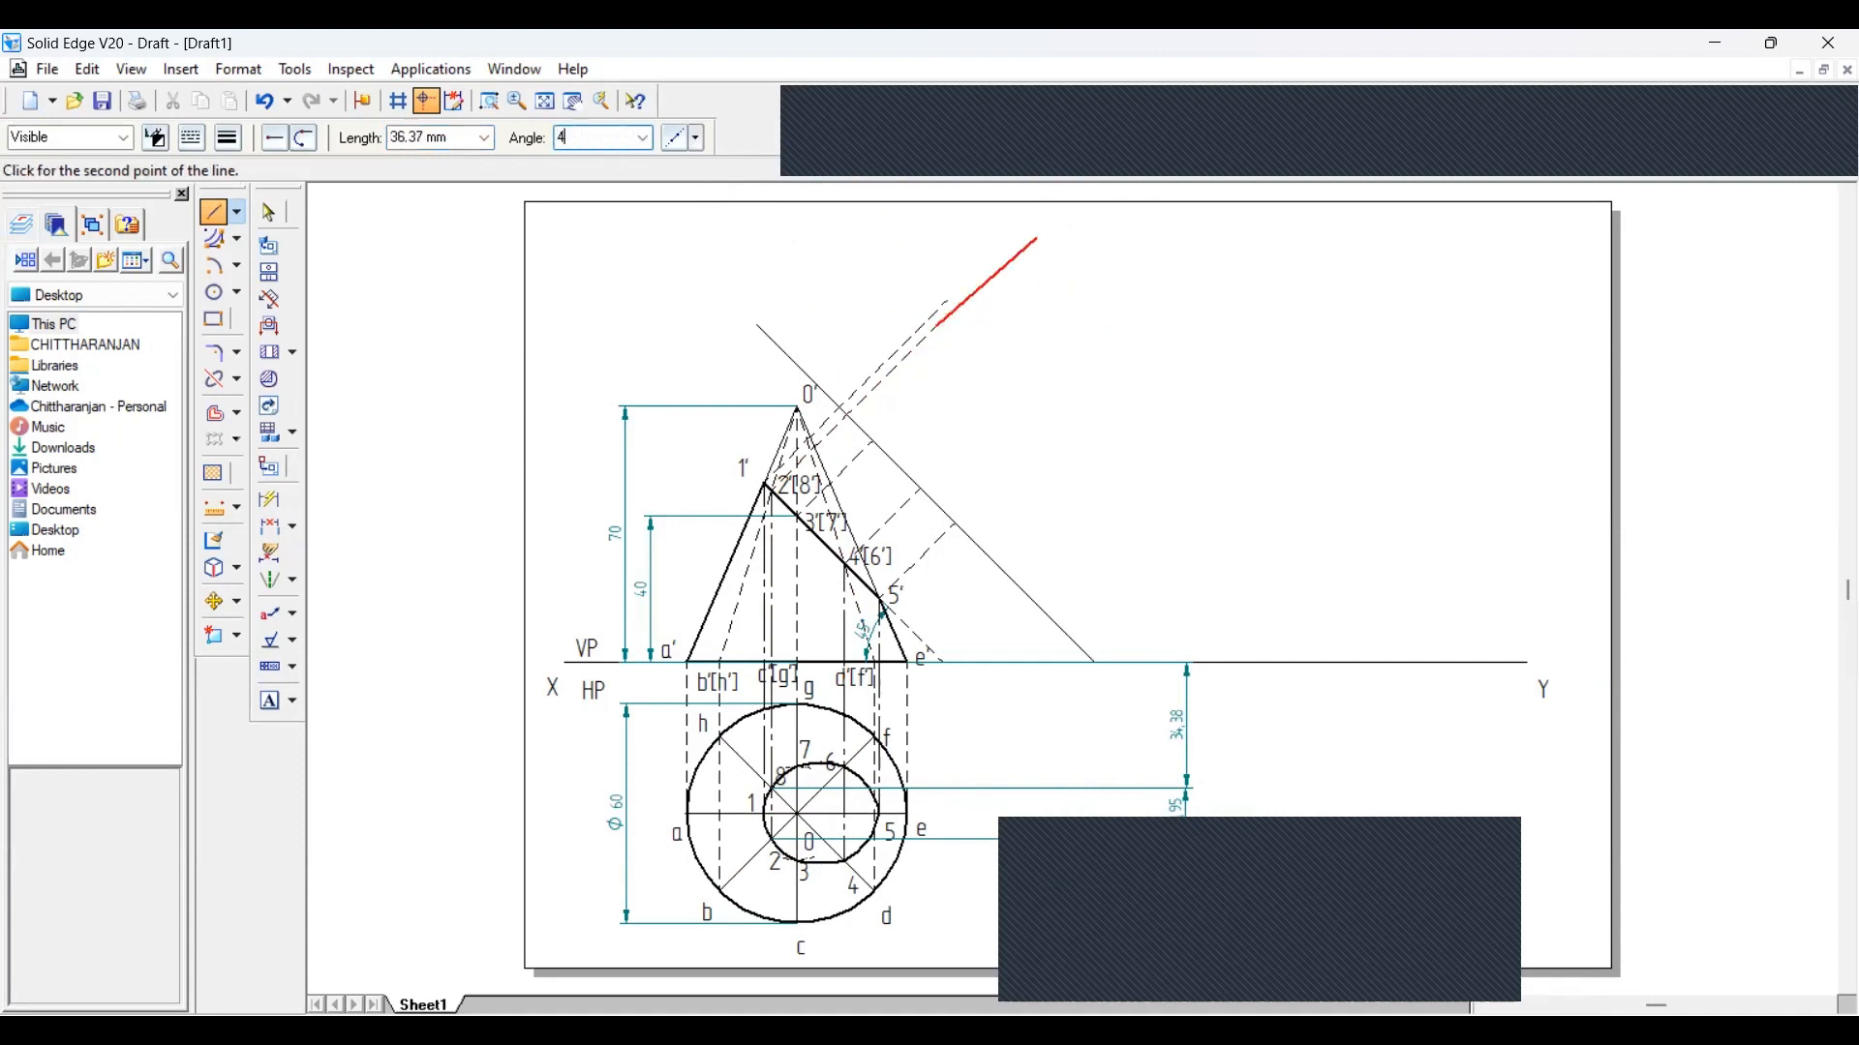
{"action": "type", "text": "5"}
{"action": "key", "text": "Return"}
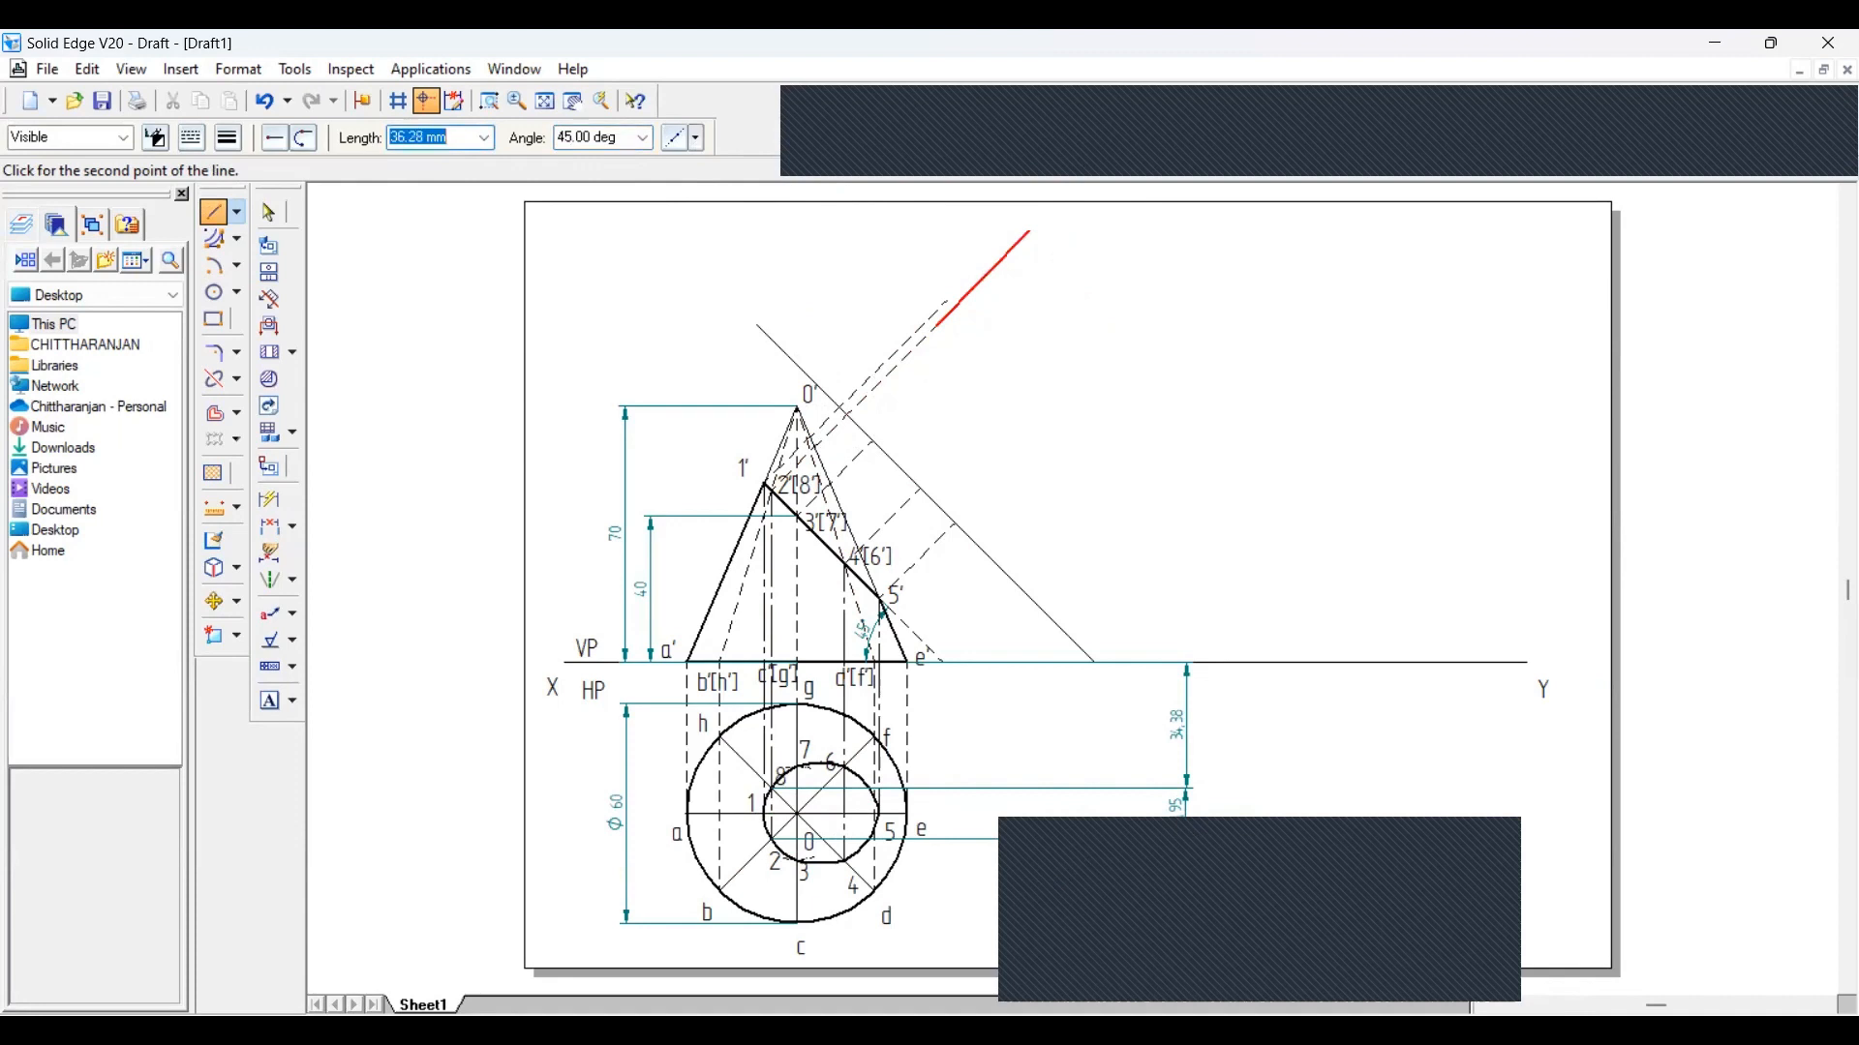
{"action": "type", "text": "13.95"}
{"action": "key", "text": "Return"}
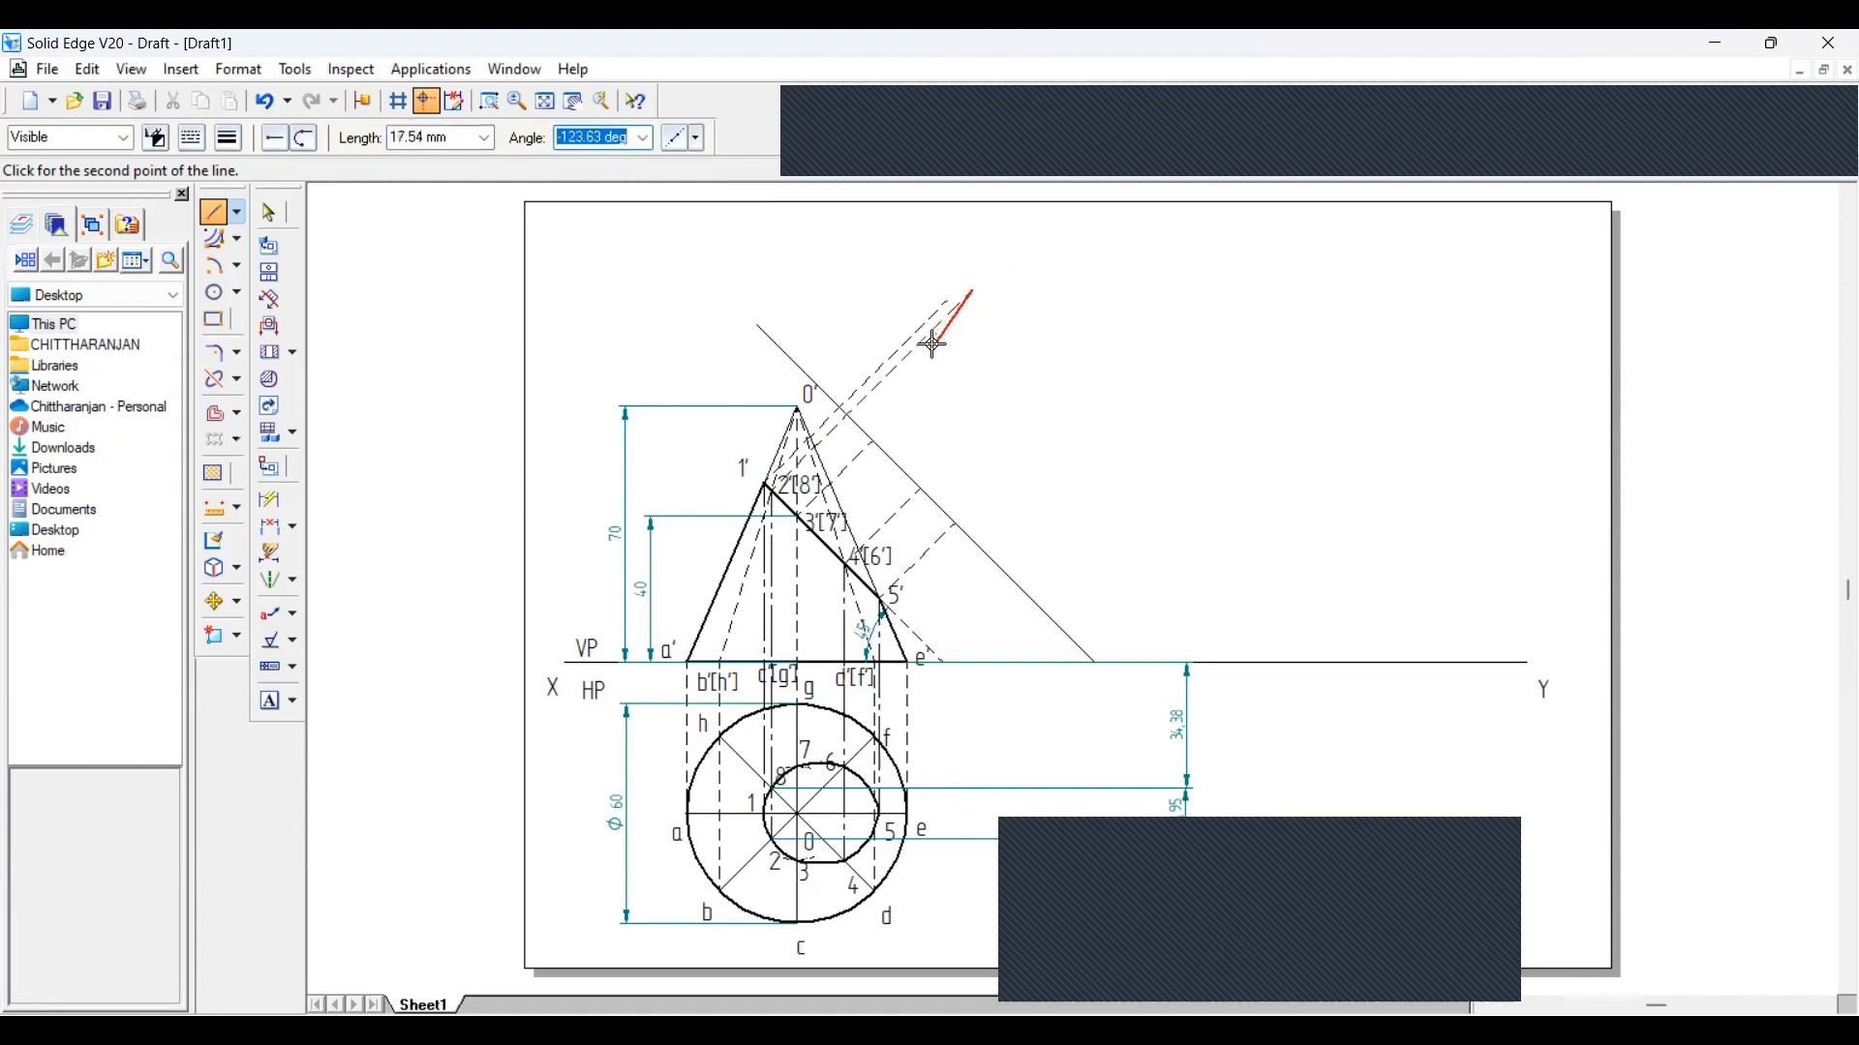
{"action": "right_click", "coordinate": [1123, 268]}
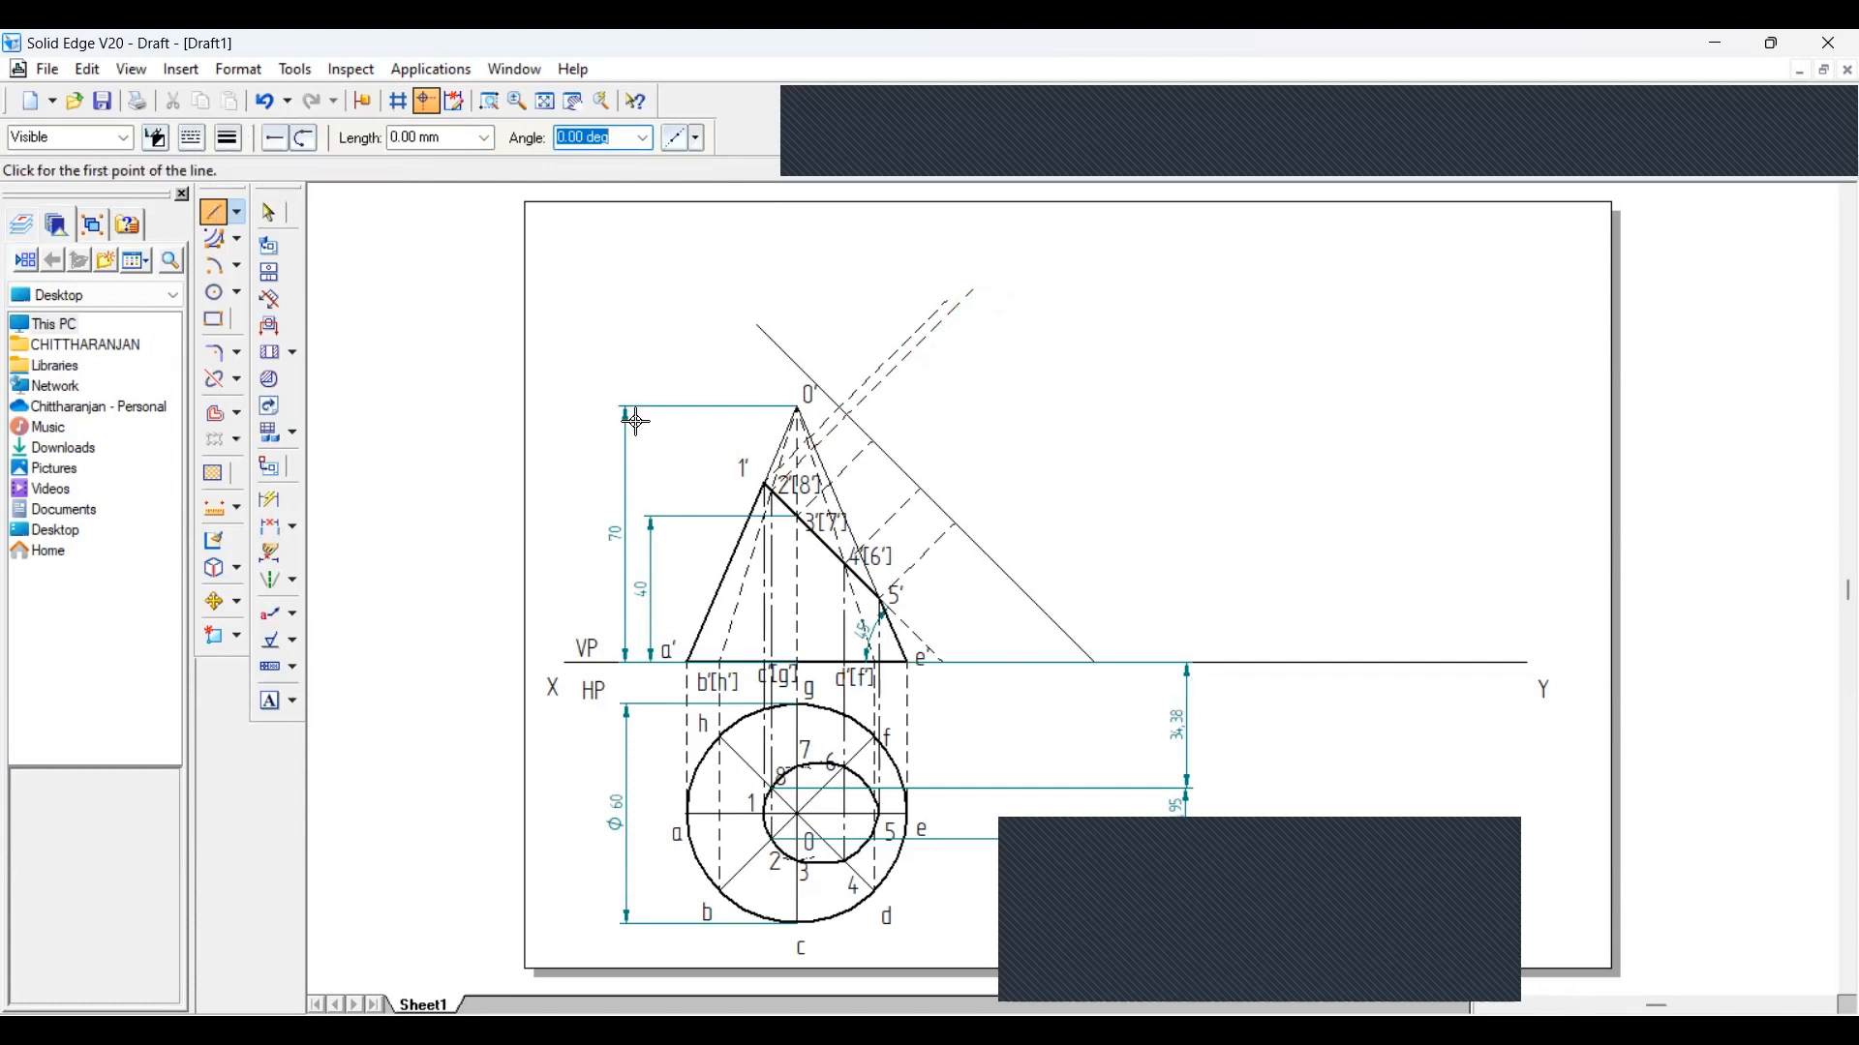
Delete the two top-view distance dimensions, from the XY line to point 8 and from point 8 to point 2
{"action": "left_click", "coordinate": [270, 212]}
{"action": "left_click", "coordinate": [1186, 708]}
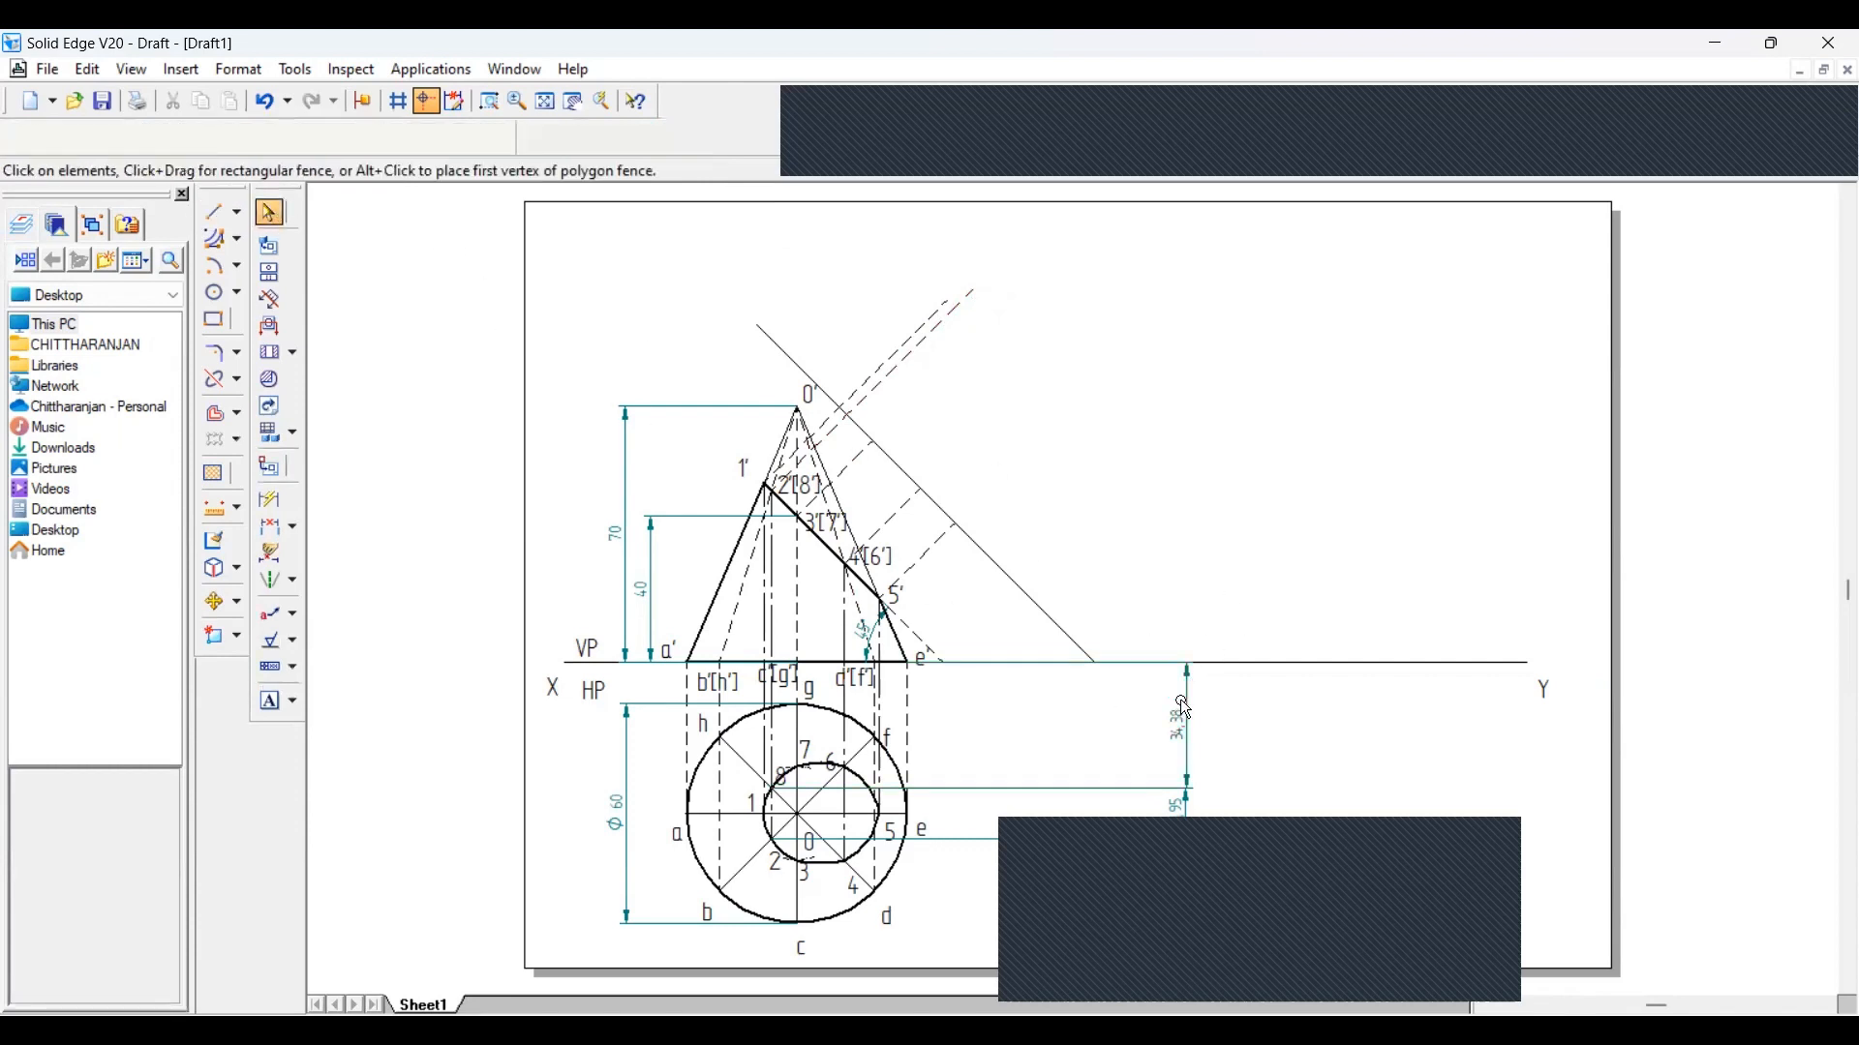
{"action": "key", "text": "Delete"}
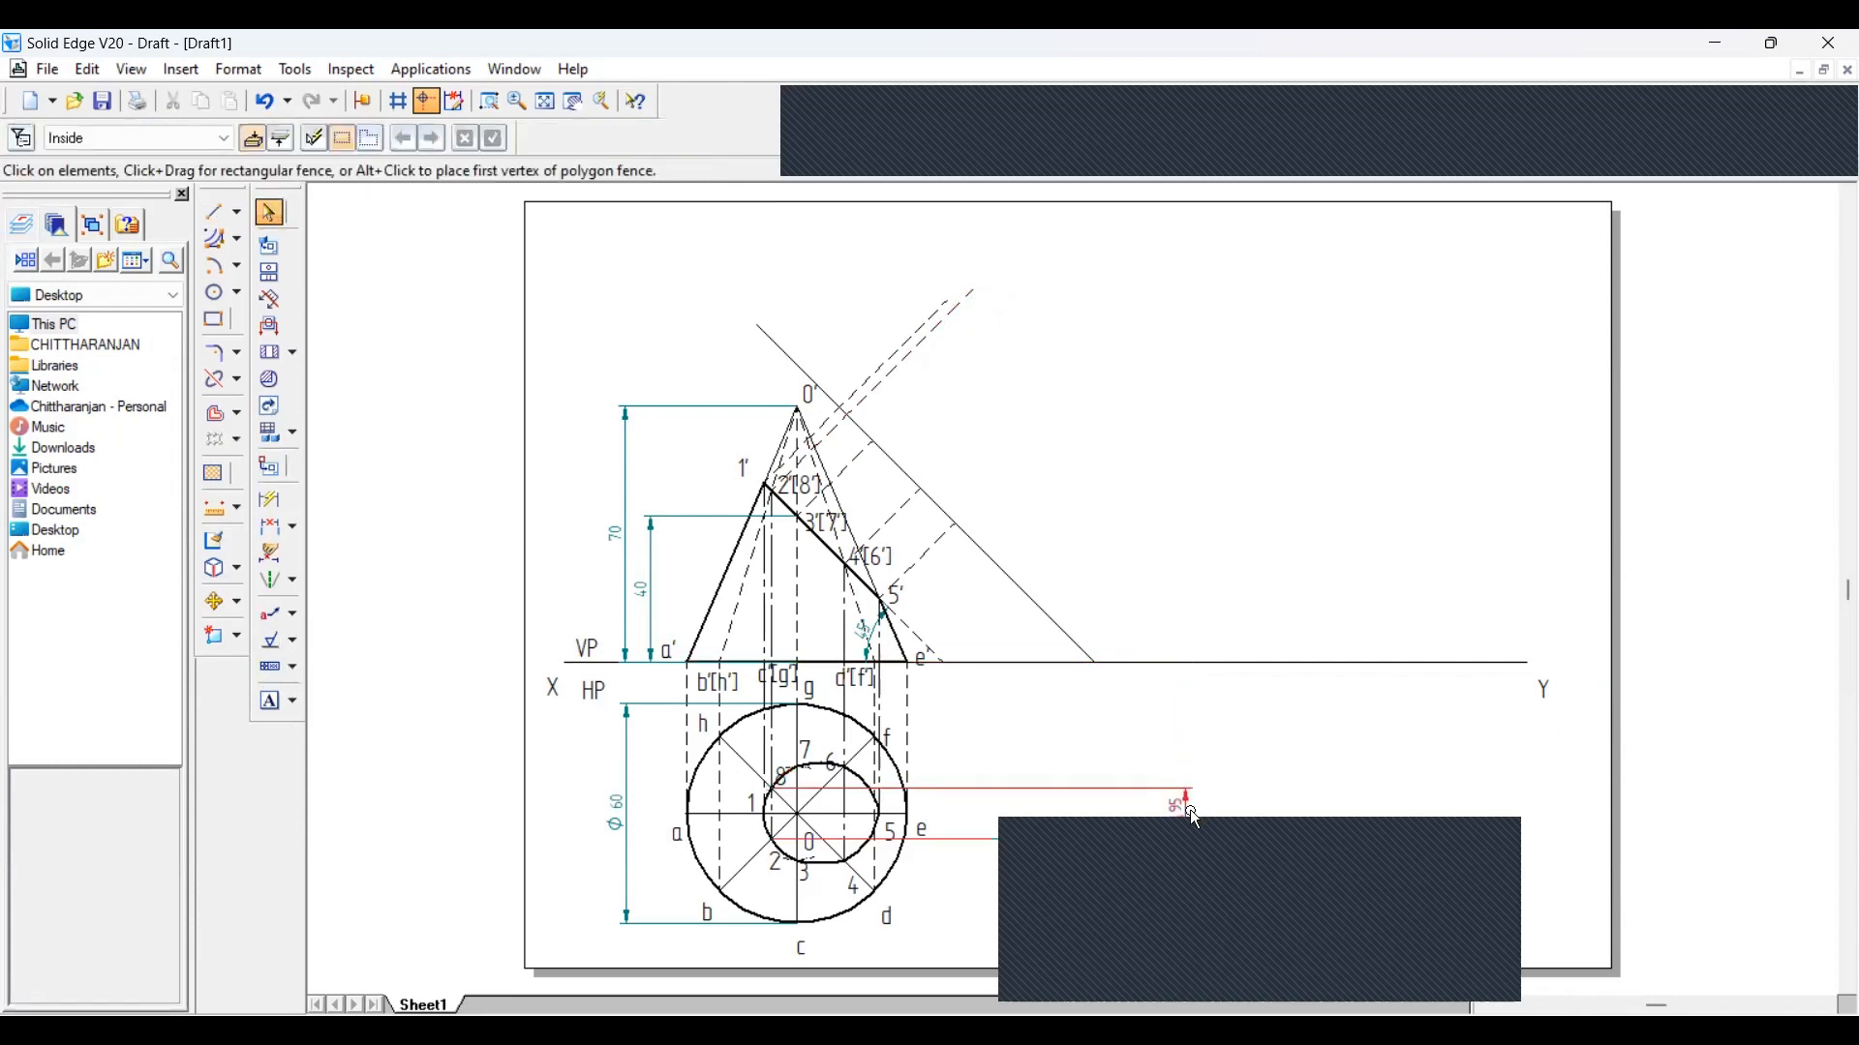
{"action": "left_click", "coordinate": [1189, 809]}
{"action": "key", "text": "Delete"}
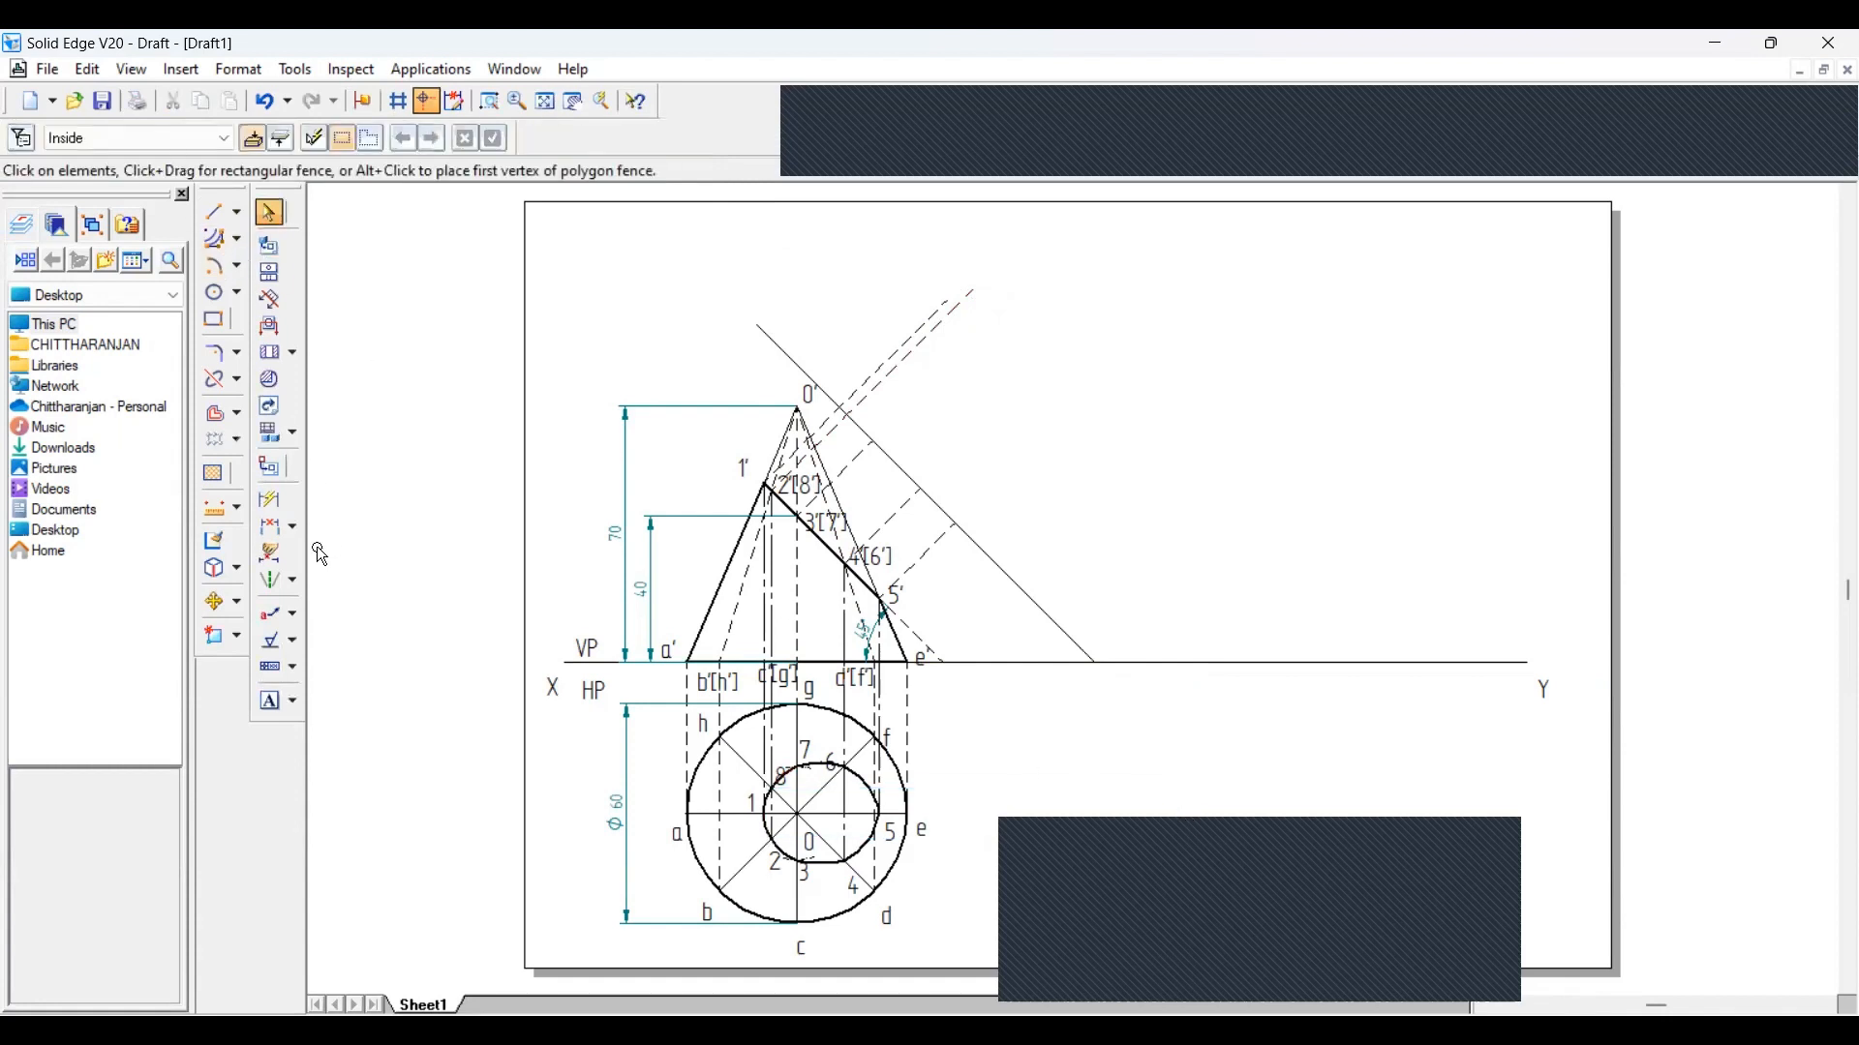
Dimension the vertical distances from the XY line to point 7 and from point 7 to point 3 in the top view, aligned with each other
{"action": "left_click", "coordinate": [270, 528]}
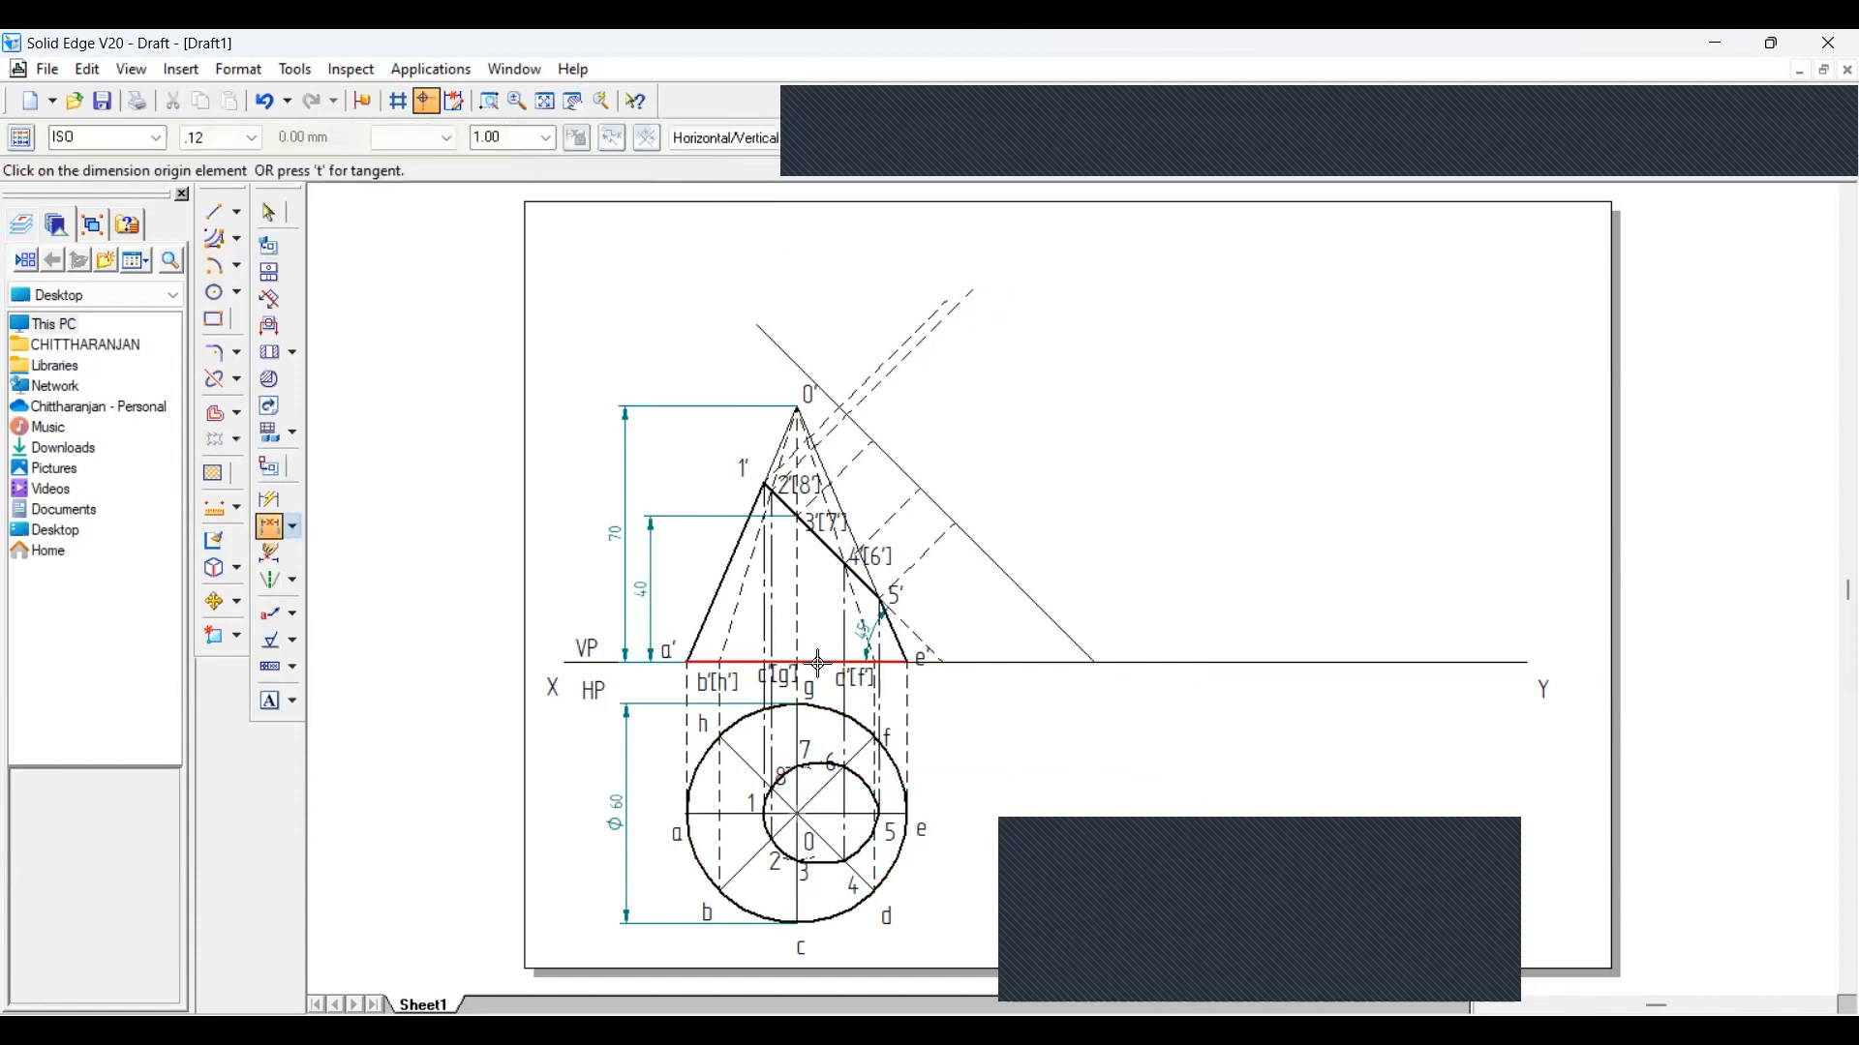
{"action": "left_click", "coordinate": [815, 664]}
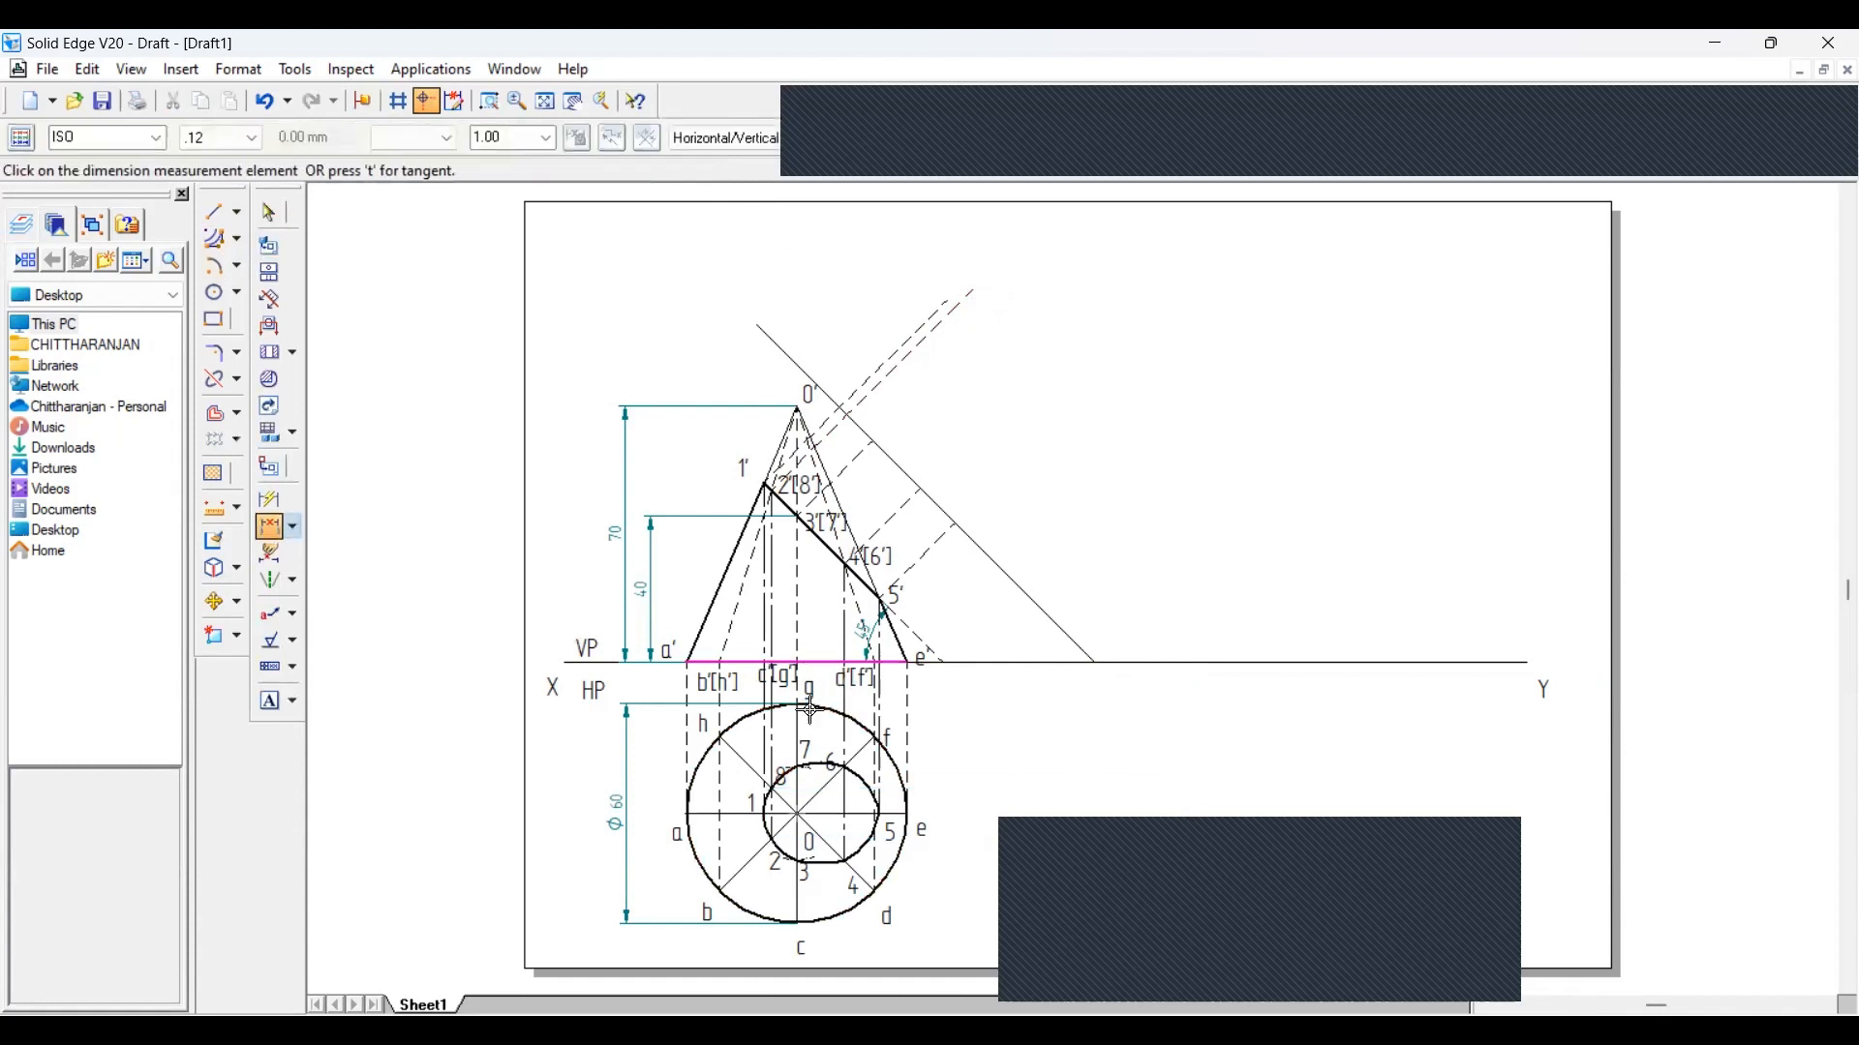
{"action": "left_click", "coordinate": [799, 769]}
{"action": "left_click", "coordinate": [1220, 746]}
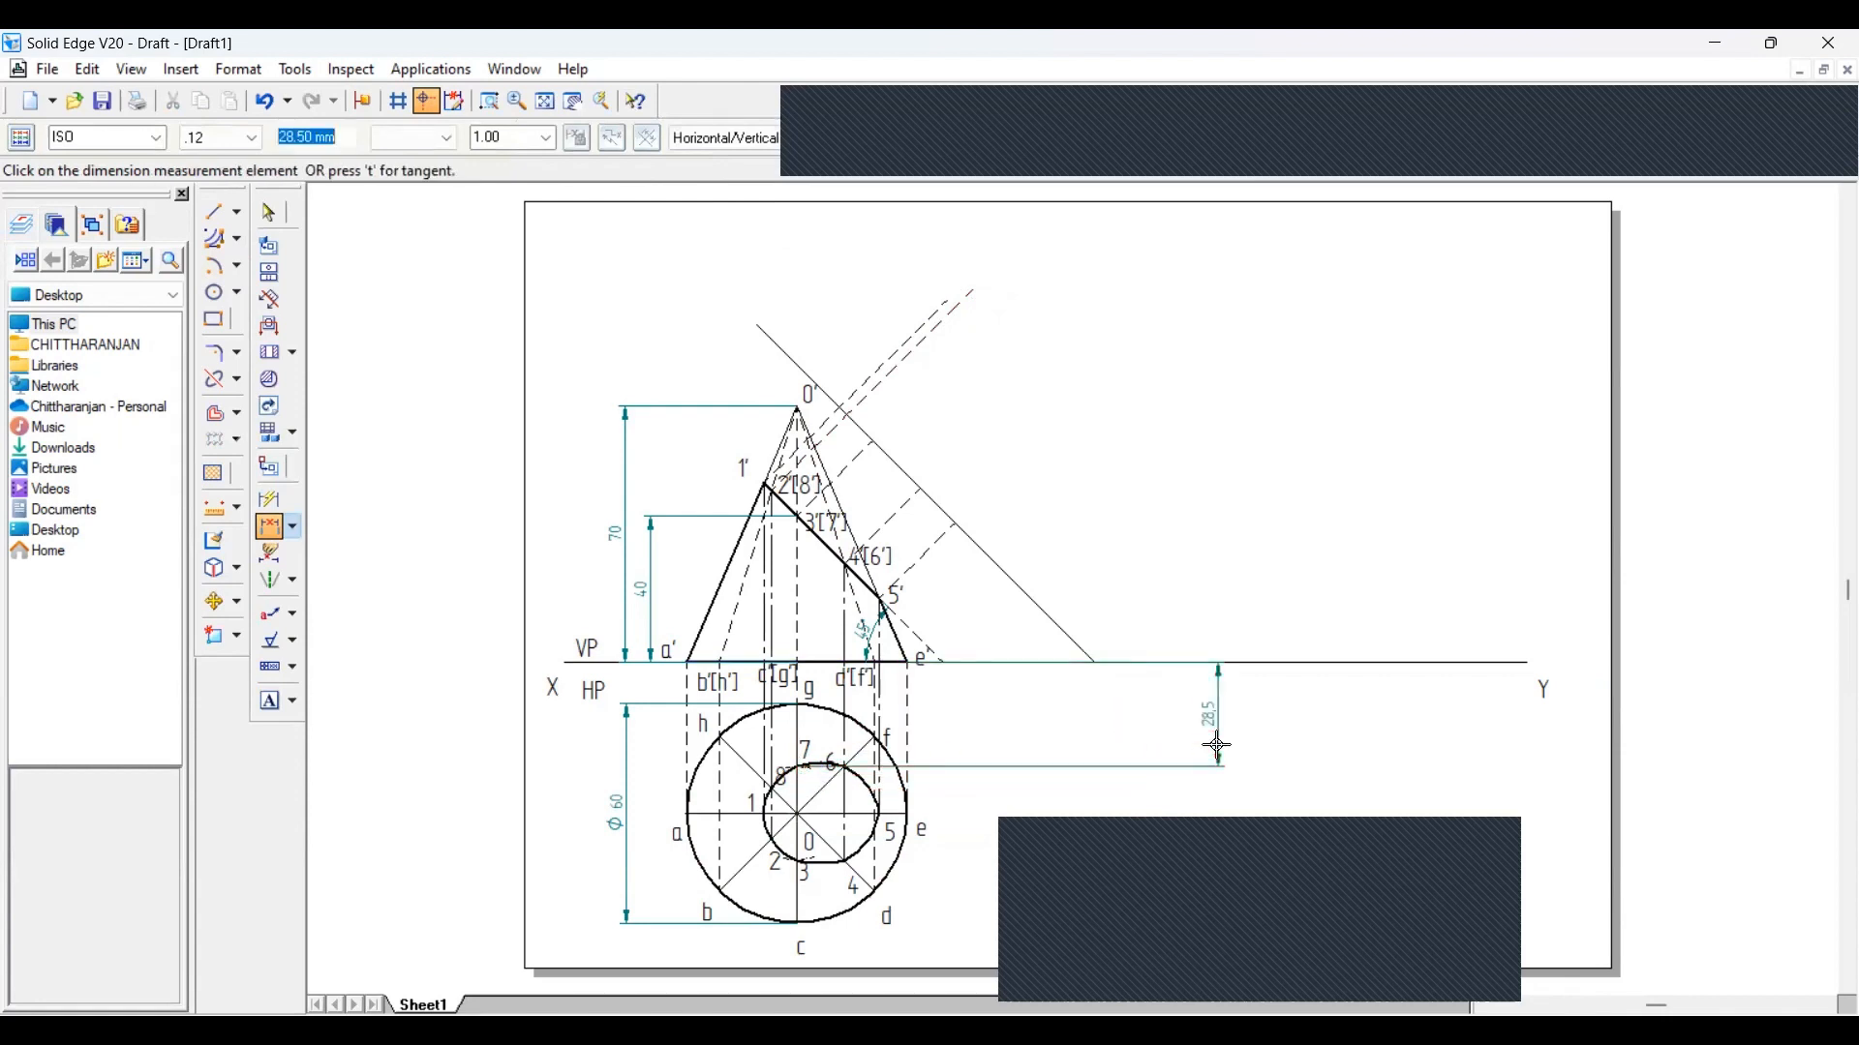
{"action": "left_click", "coordinate": [826, 791]}
{"action": "key", "text": "Return"}
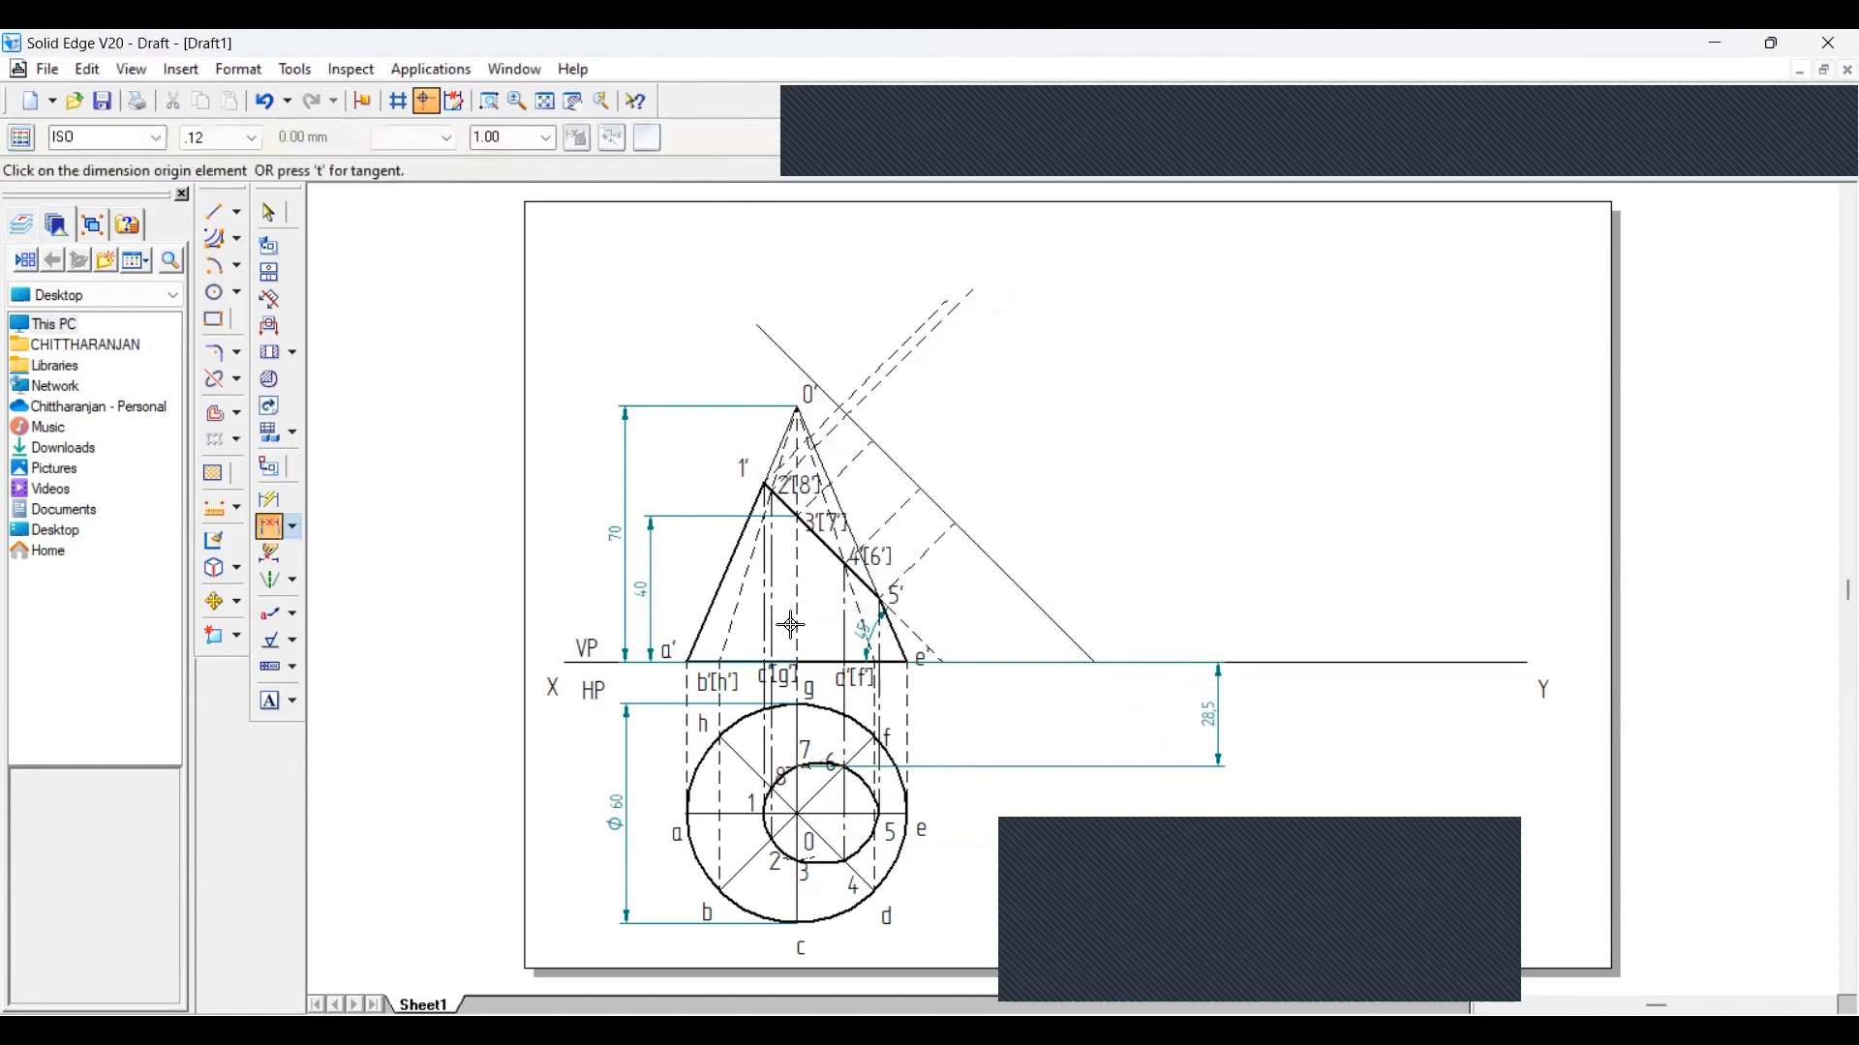
{"action": "left_click", "coordinate": [797, 769]}
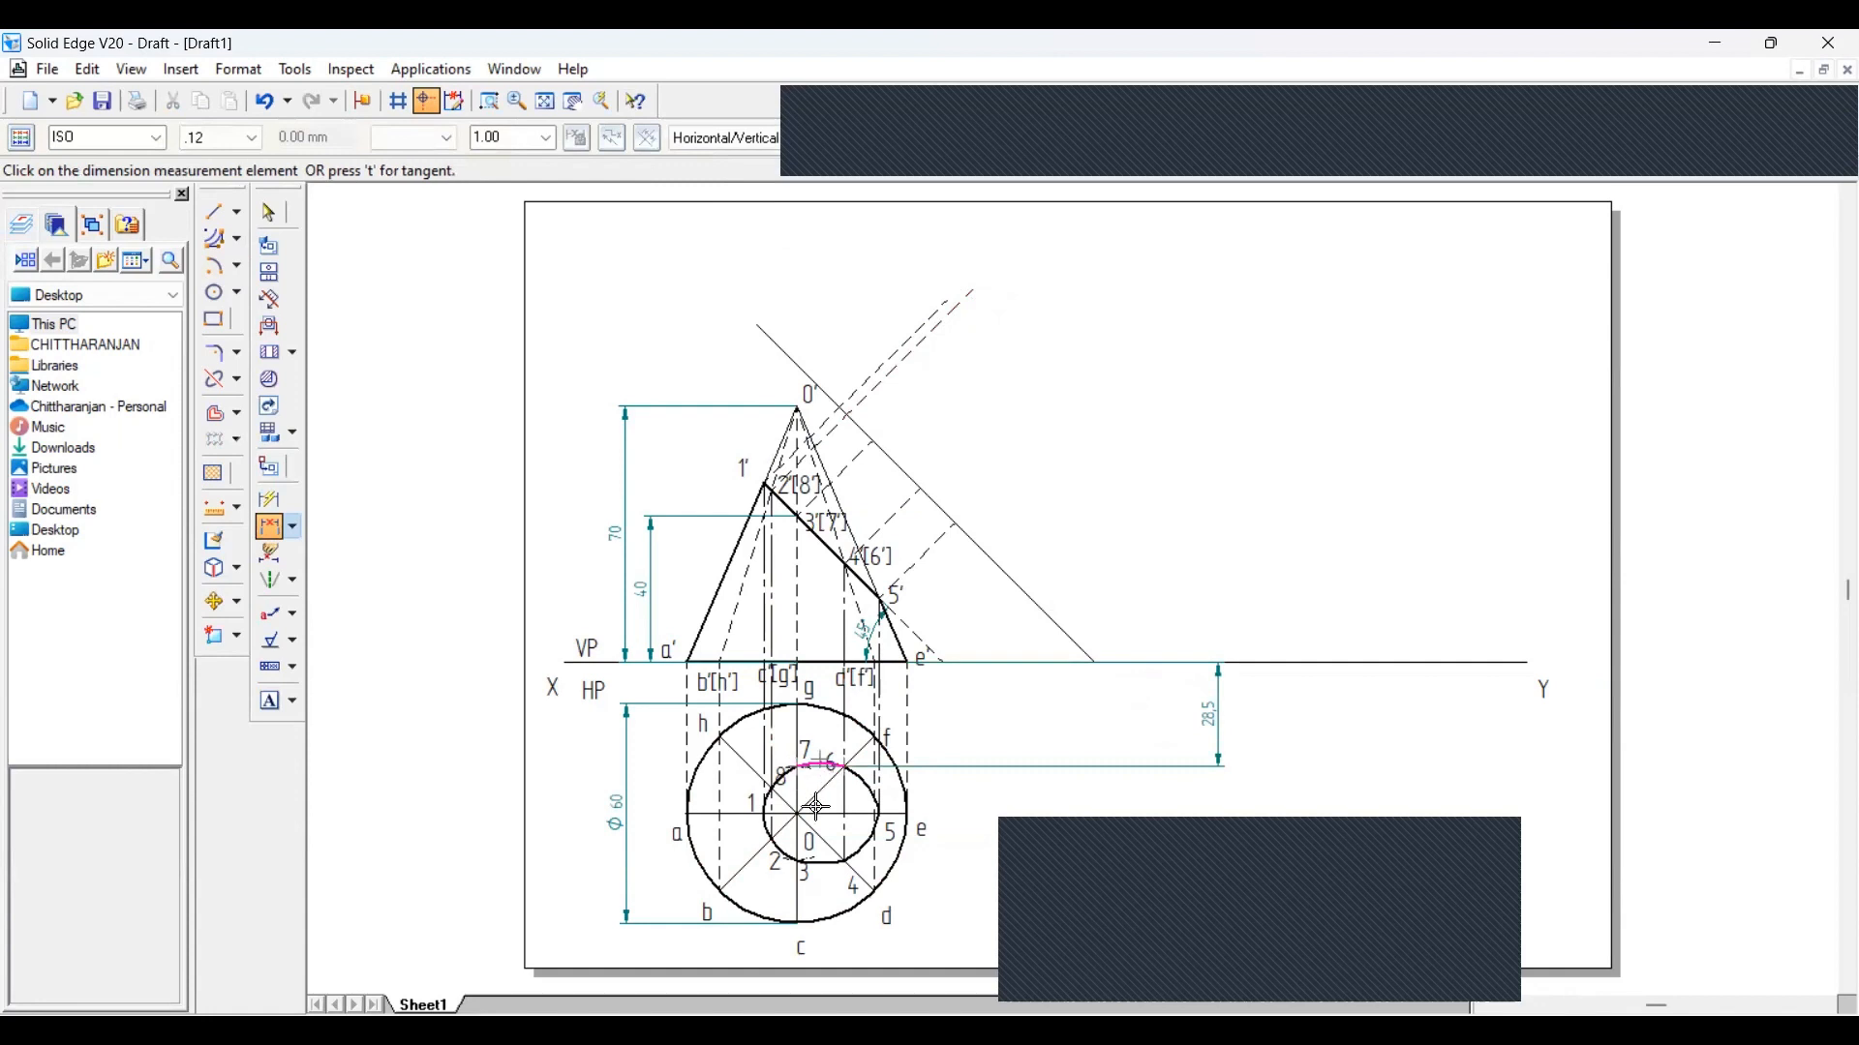
{"action": "left_click", "coordinate": [806, 862]}
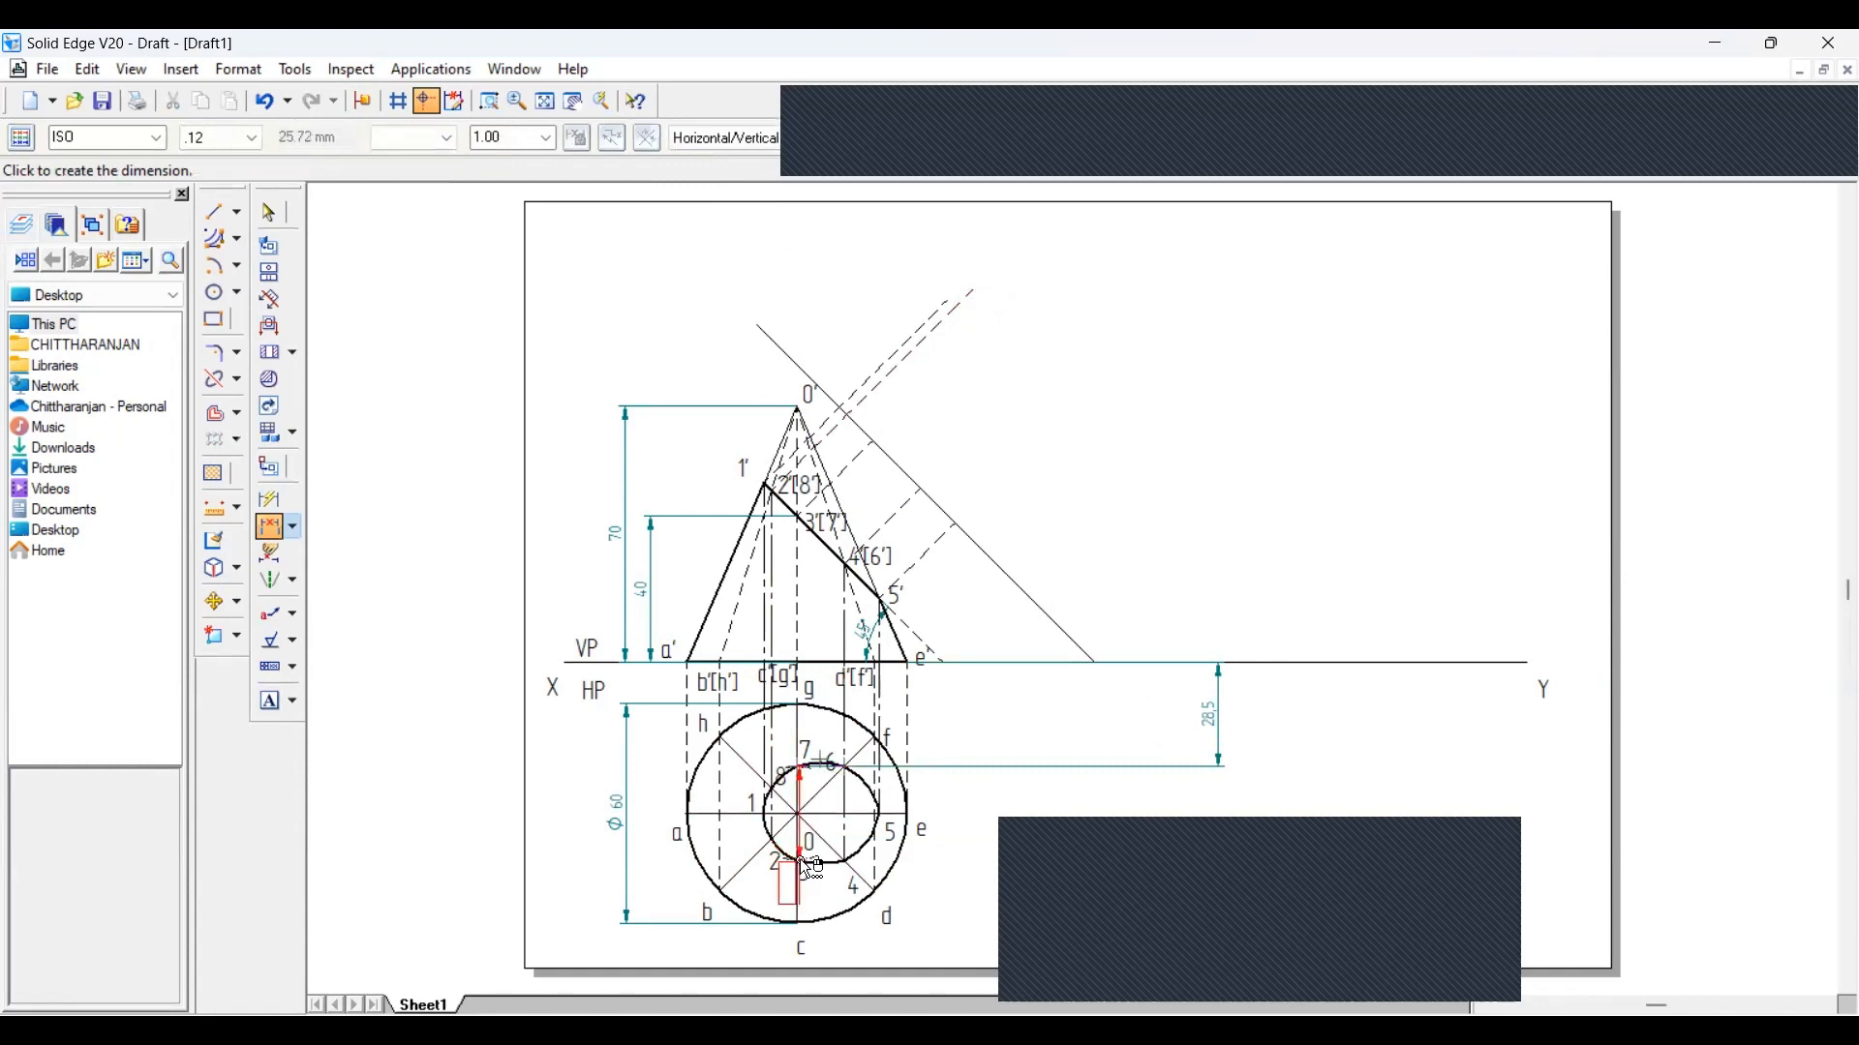
{"action": "left_click", "coordinate": [1216, 852]}
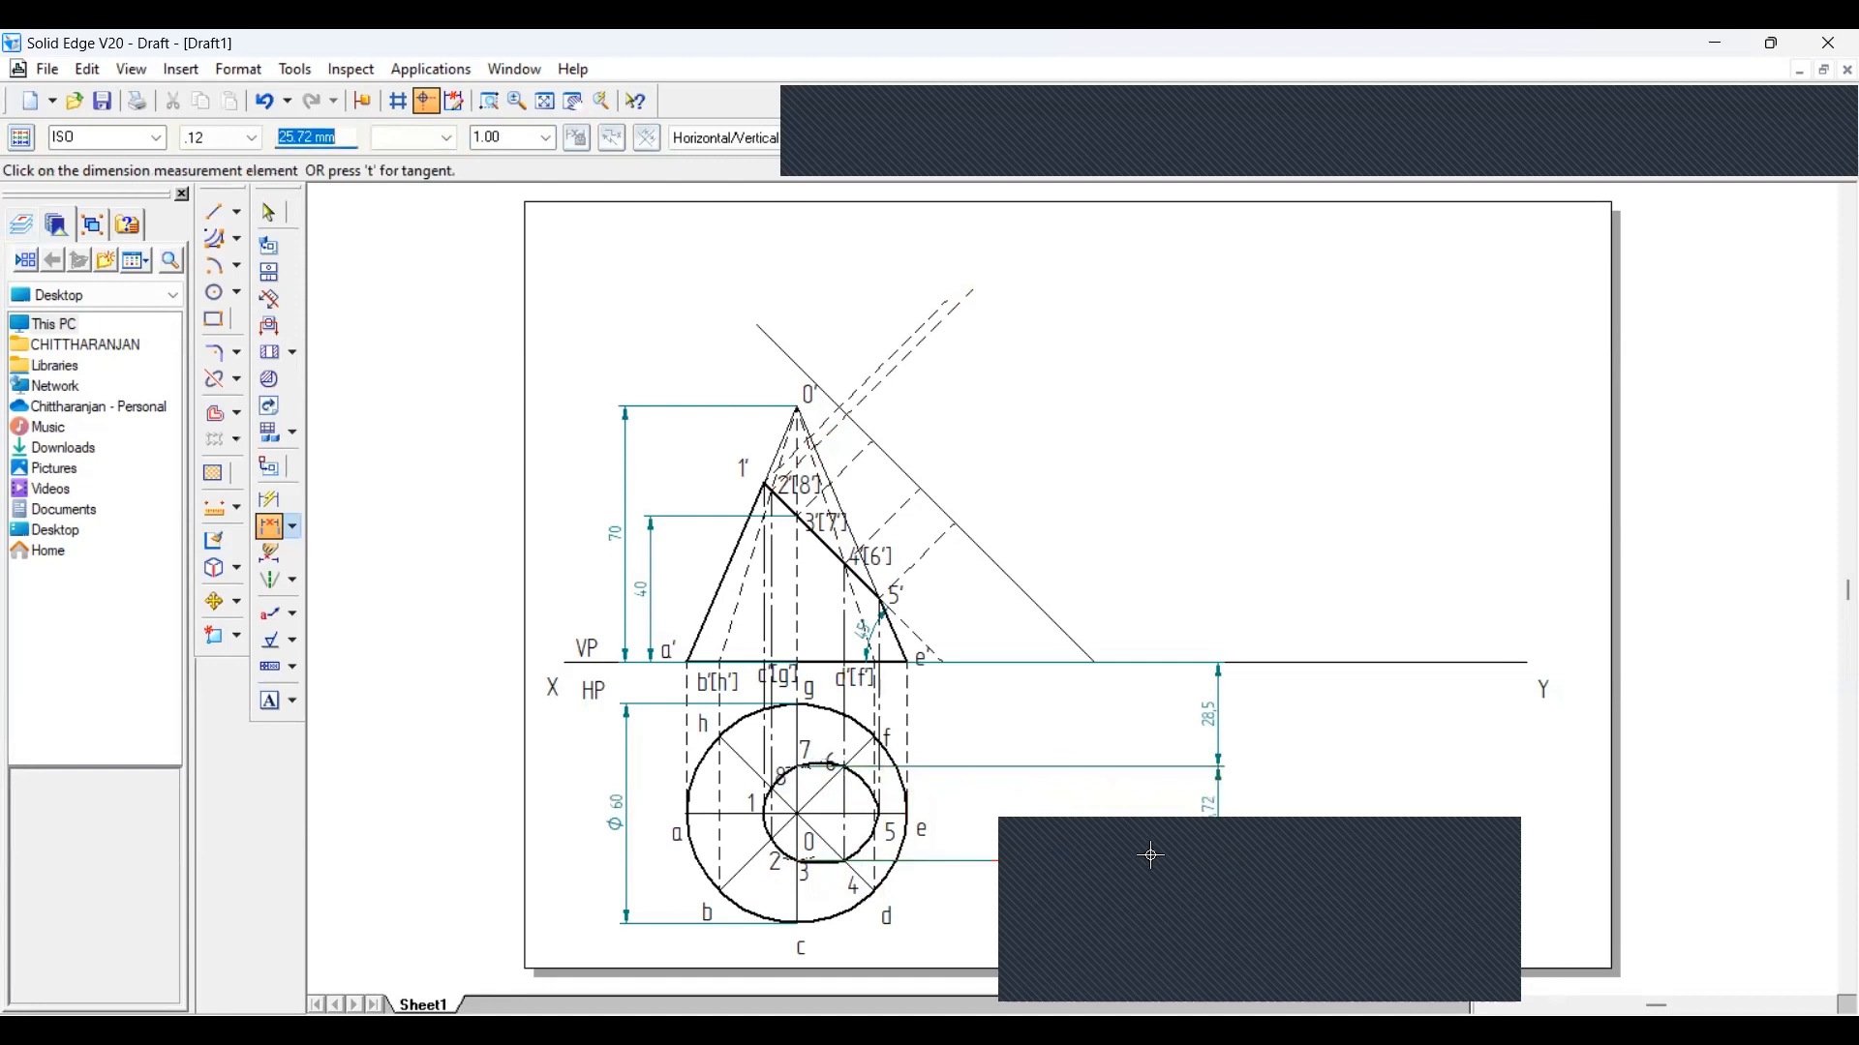
Extend the projector of 3'[7'] beyond the inclined reference line with a dashed line 28.5 mm long at 45 degrees
{"action": "left_click", "coordinate": [215, 212]}
{"action": "left_click", "coordinate": [874, 444]}
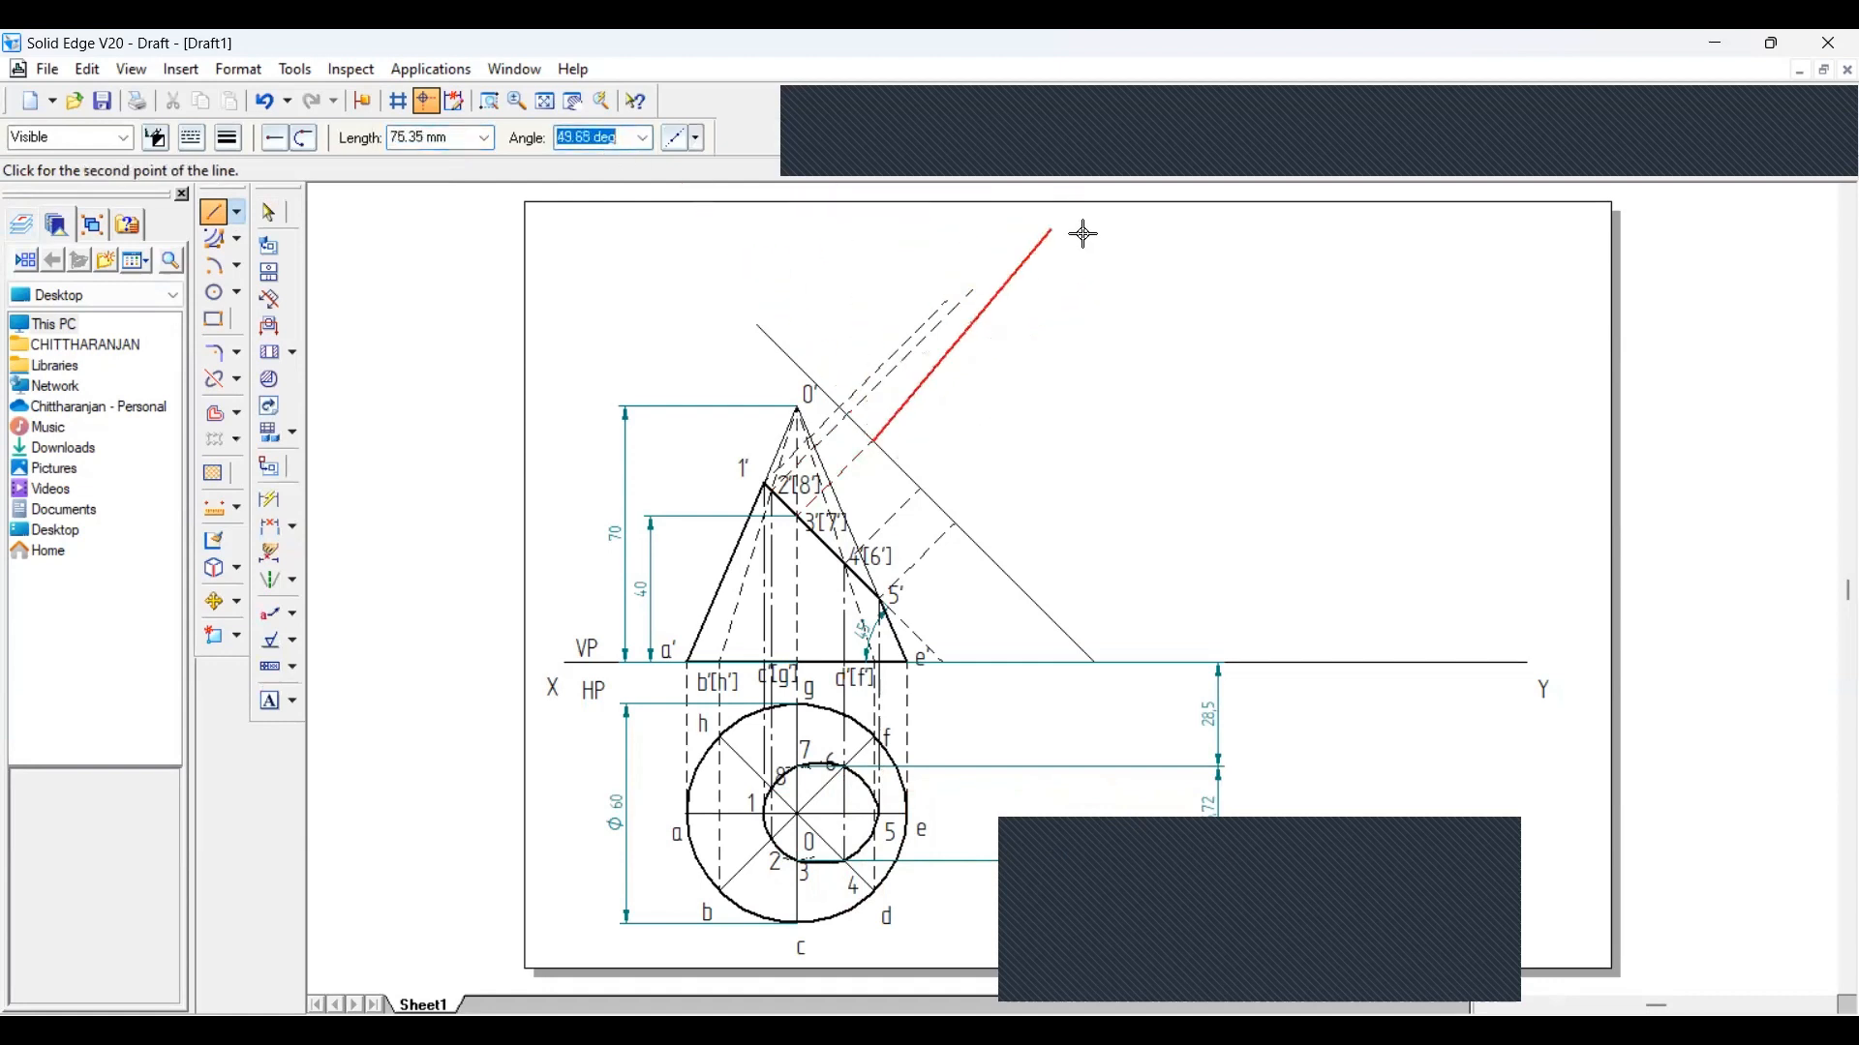
{"action": "type", "text": "45"}
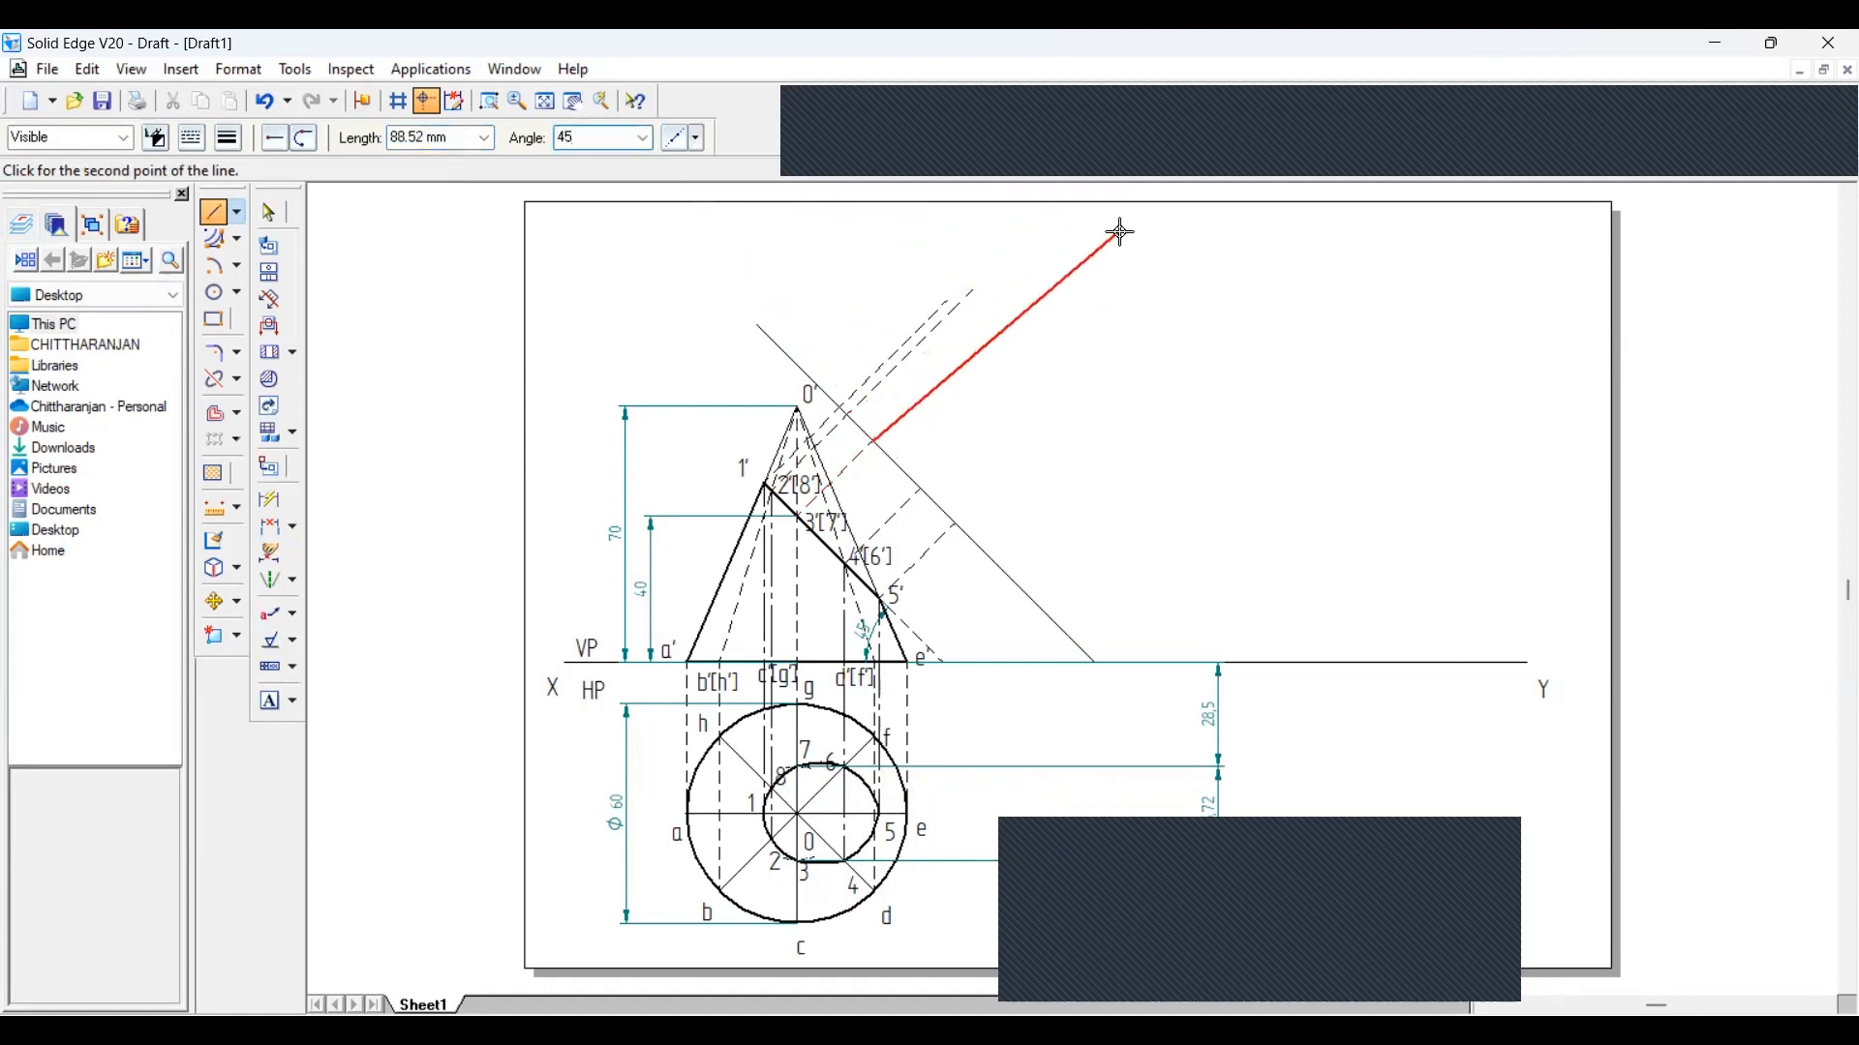
{"action": "key", "text": "Tab"}
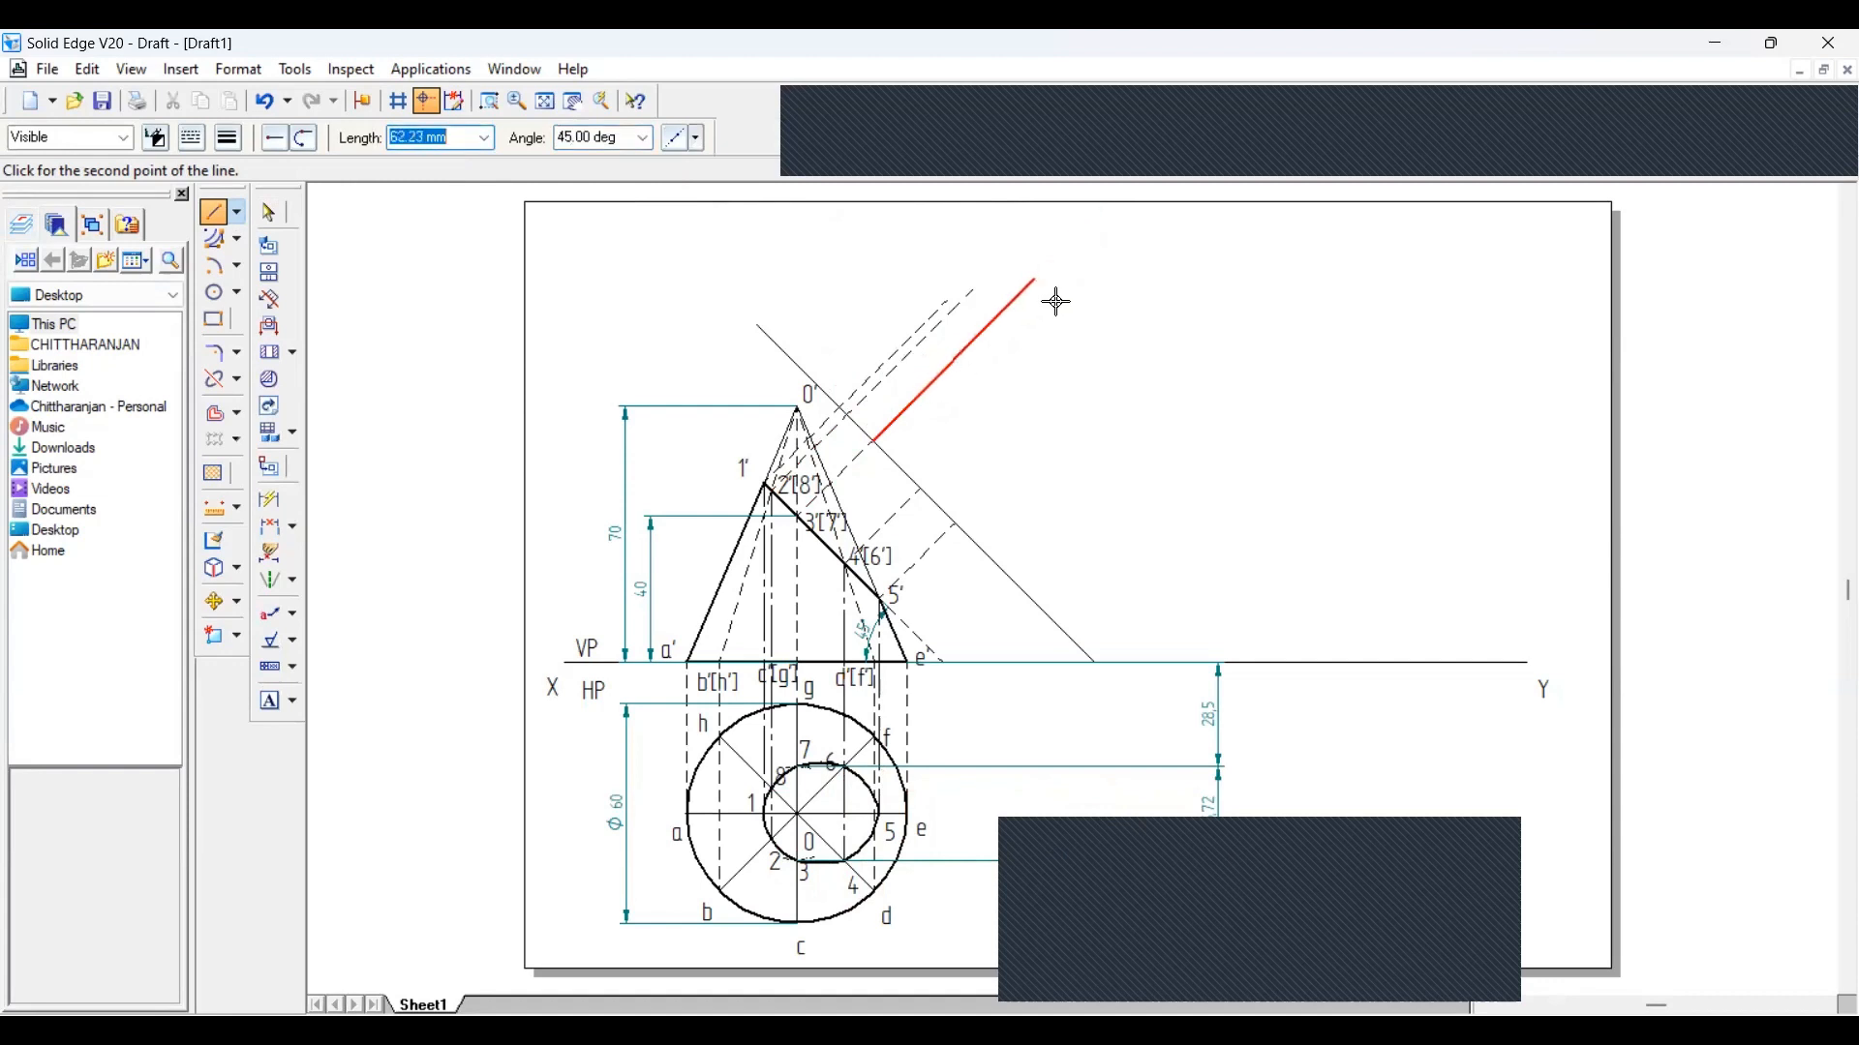
{"action": "type", "text": "28.5"}
{"action": "key", "text": "Return"}
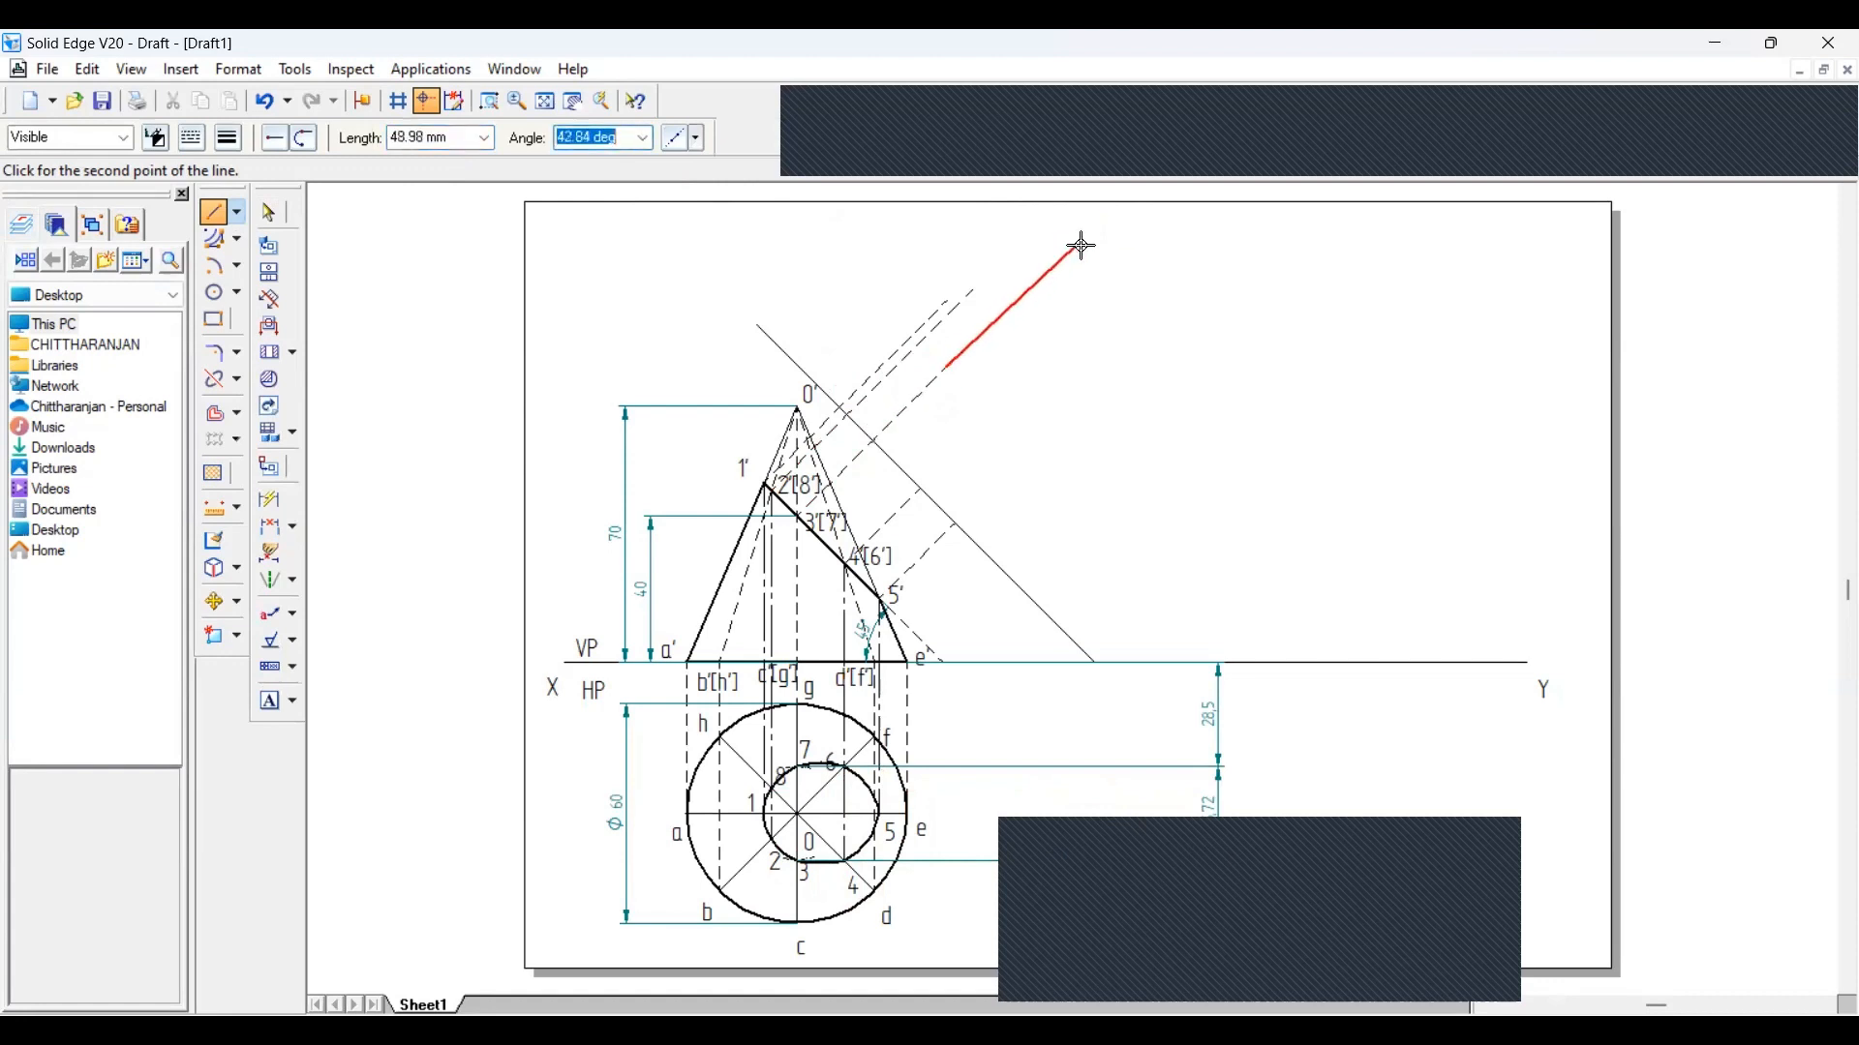
Continue the 3'[7'] projector from its end with a 25.72 mm dashed segment at 45 degrees and end the line chain
{"action": "type", "text": "45"}
{"action": "key", "text": "Tab"}
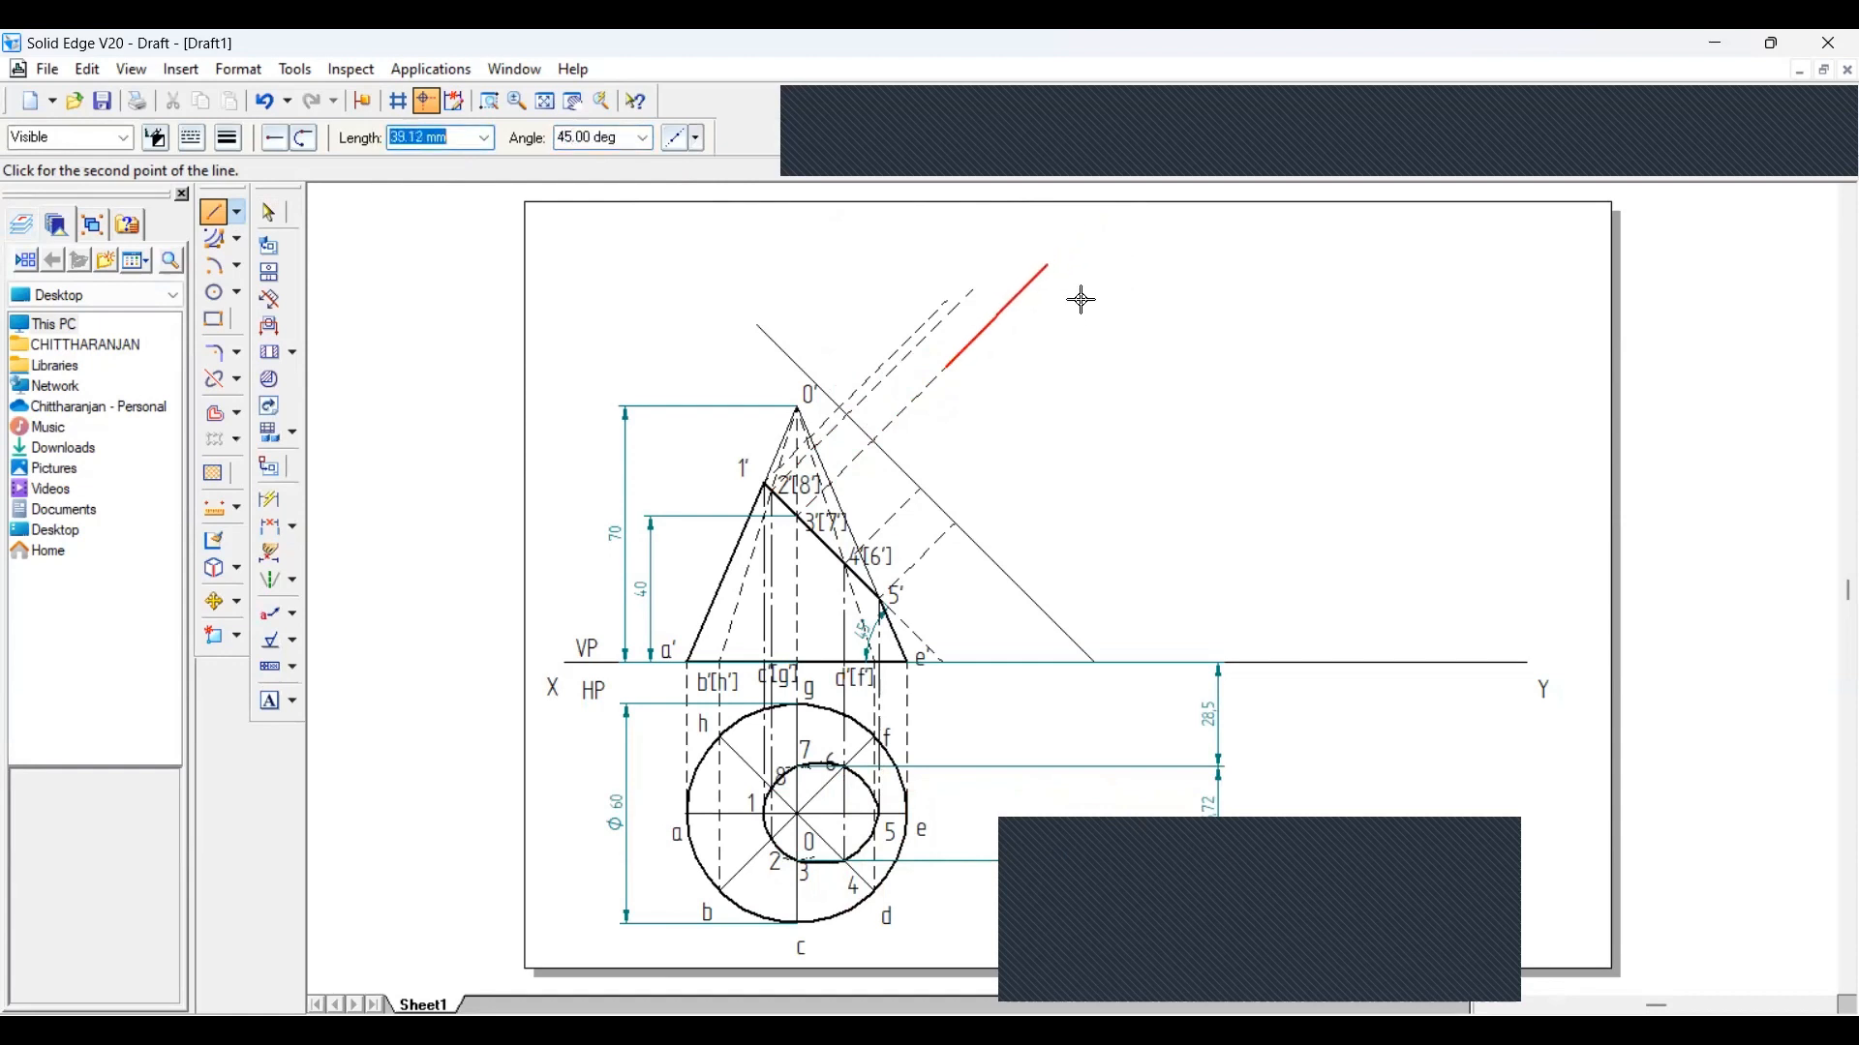
{"action": "type", "text": "2"}
{"action": "key", "text": "Return"}
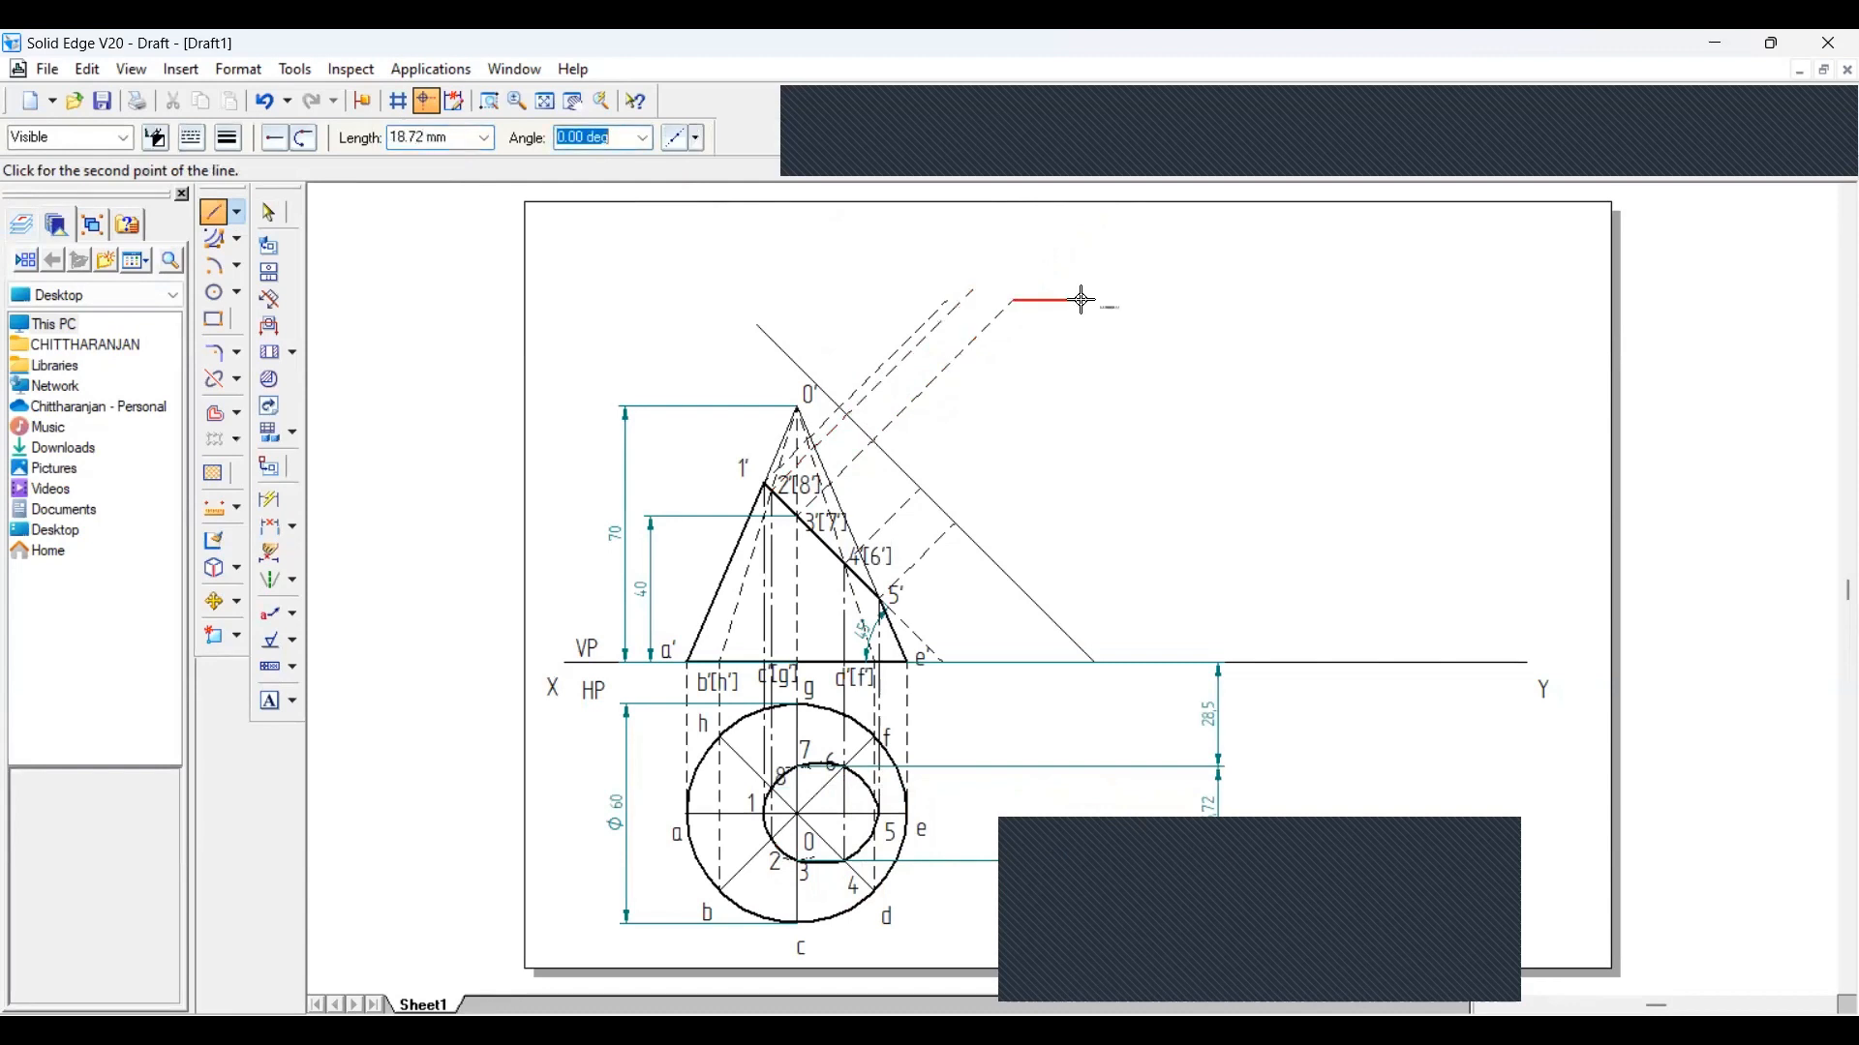
{"action": "right_click", "coordinate": [1108, 370]}
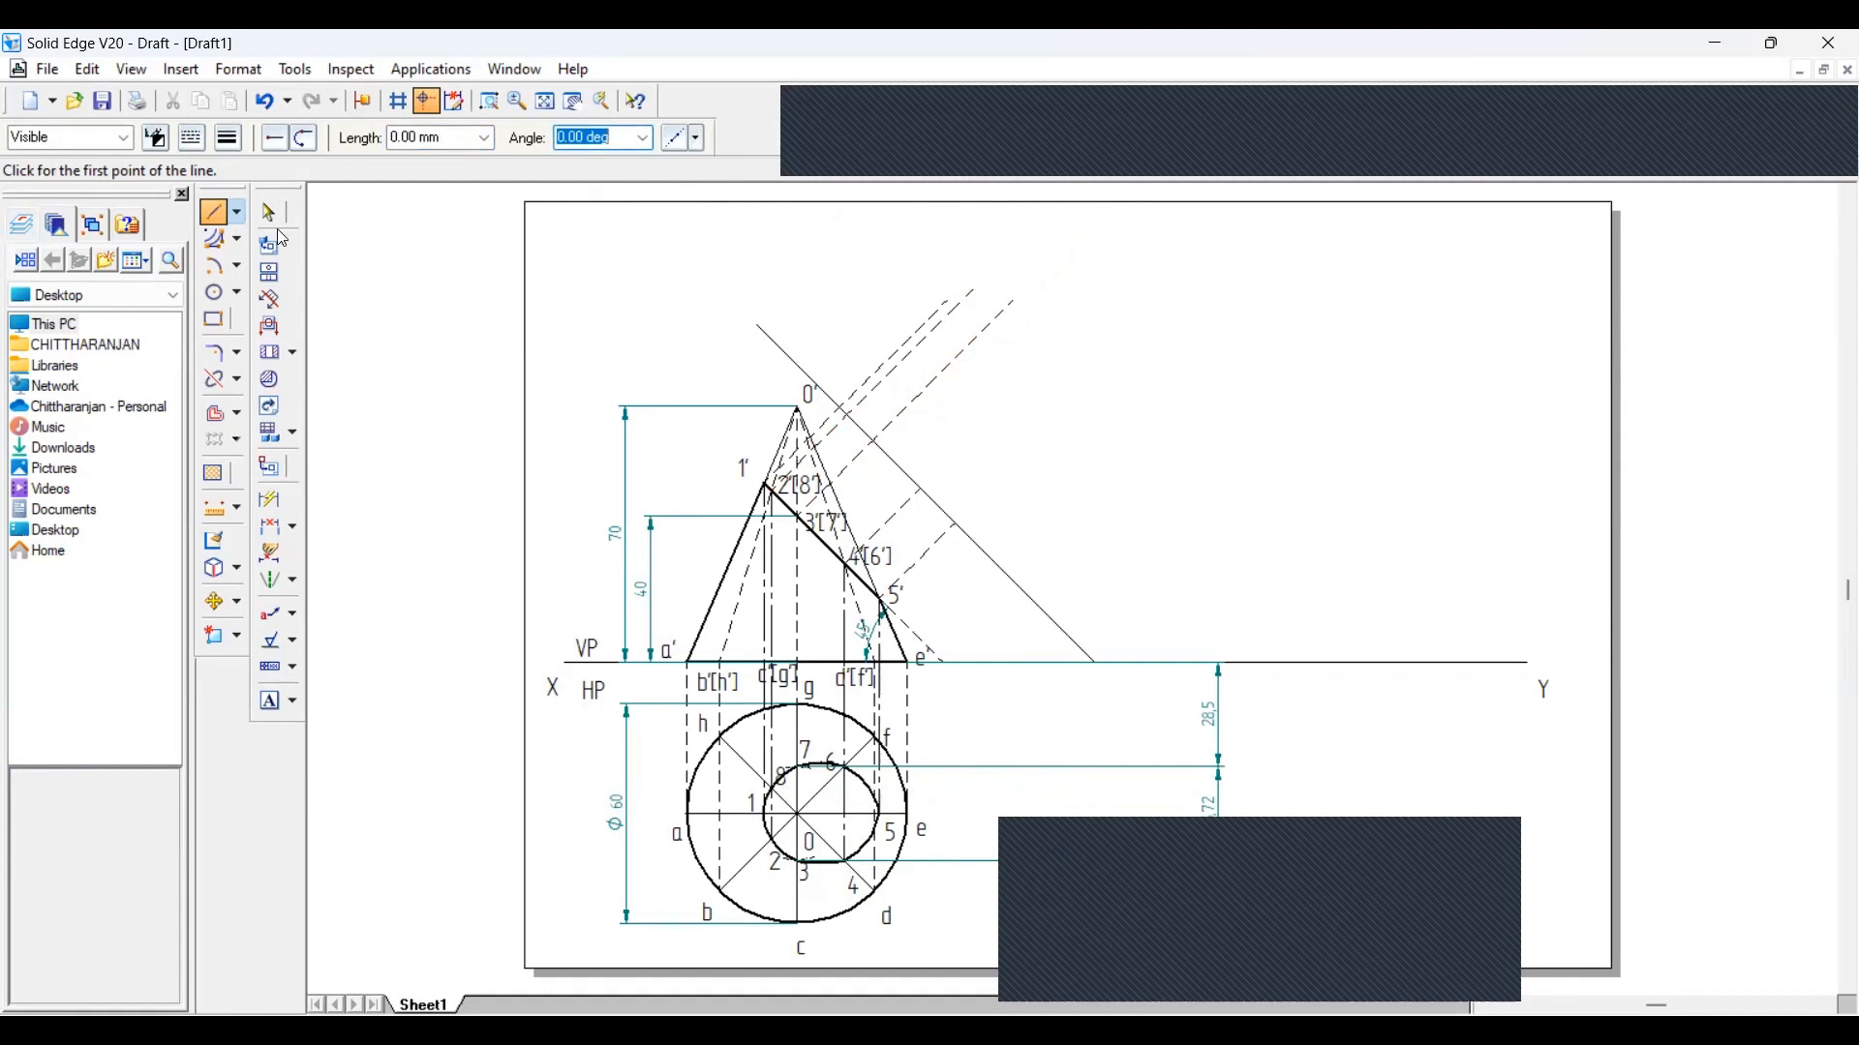
Delete the two top-view distance dimensions, from the XY line to point 7 and from point 7 to point 3
{"action": "left_click", "coordinate": [218, 214]}
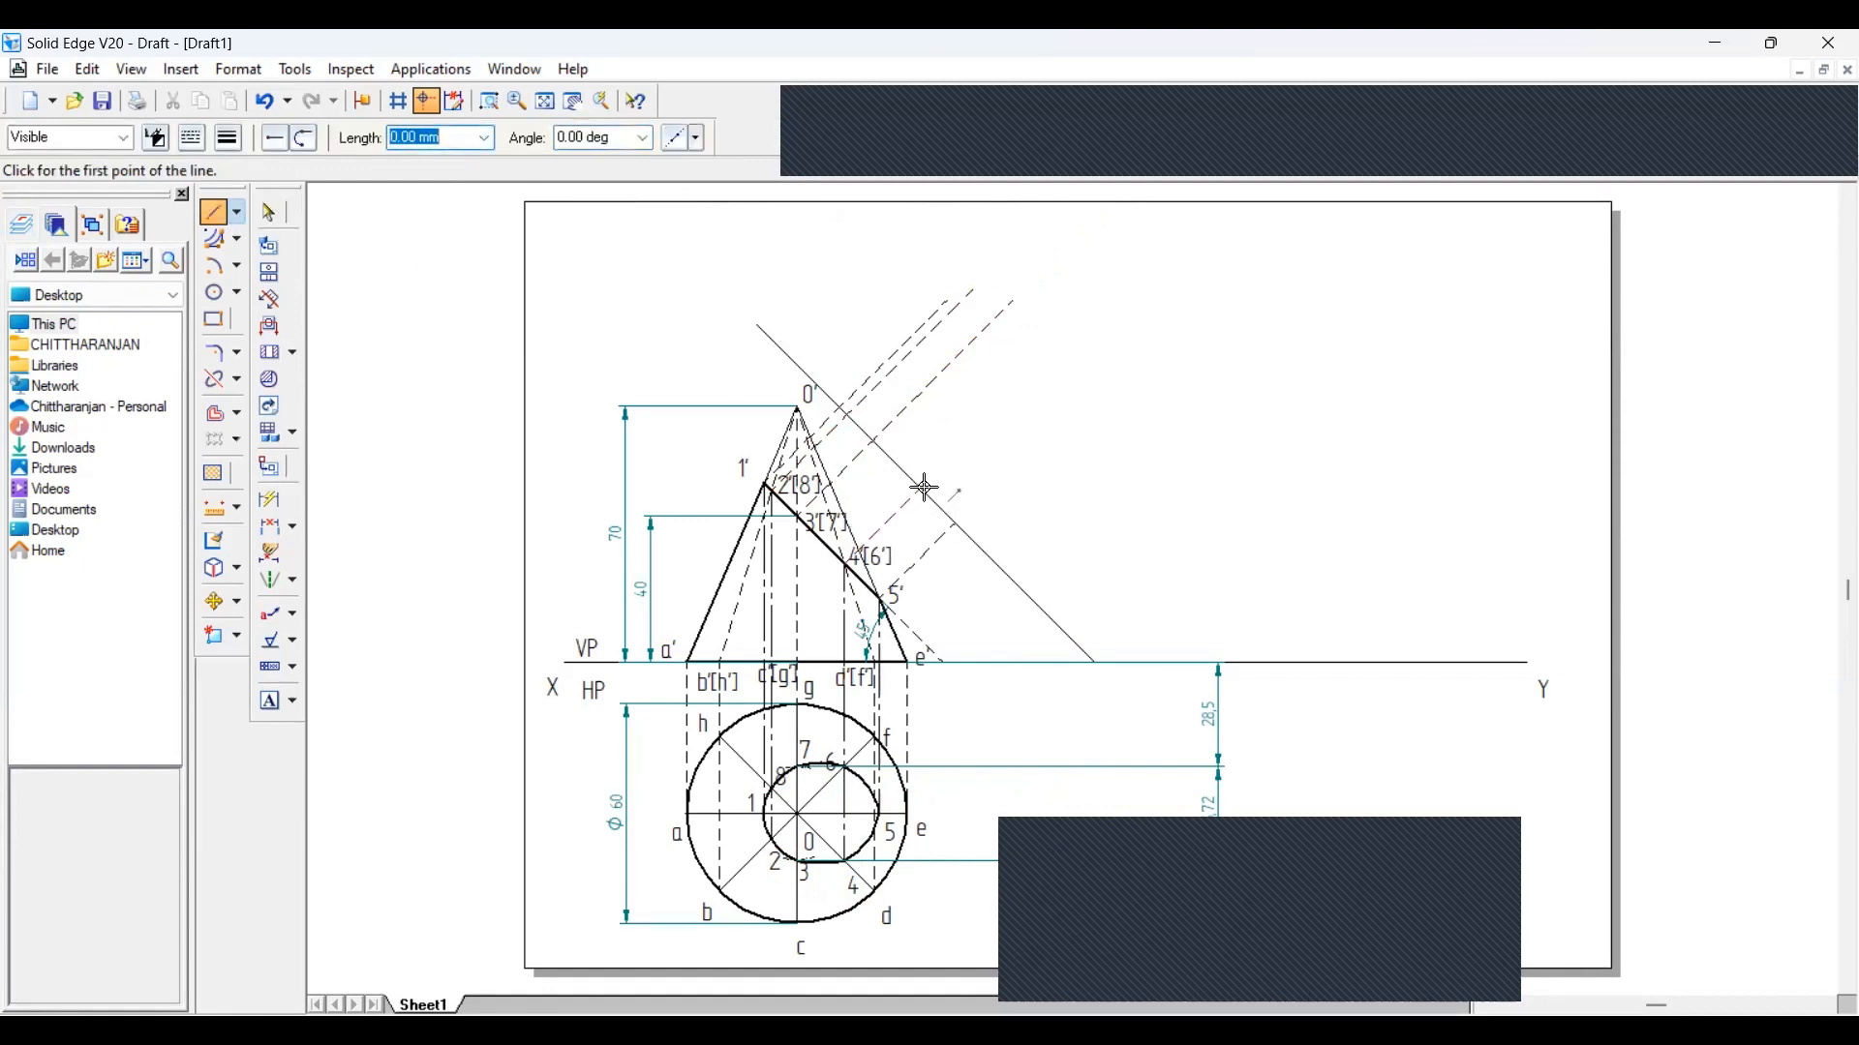
{"action": "left_click", "coordinate": [270, 212]}
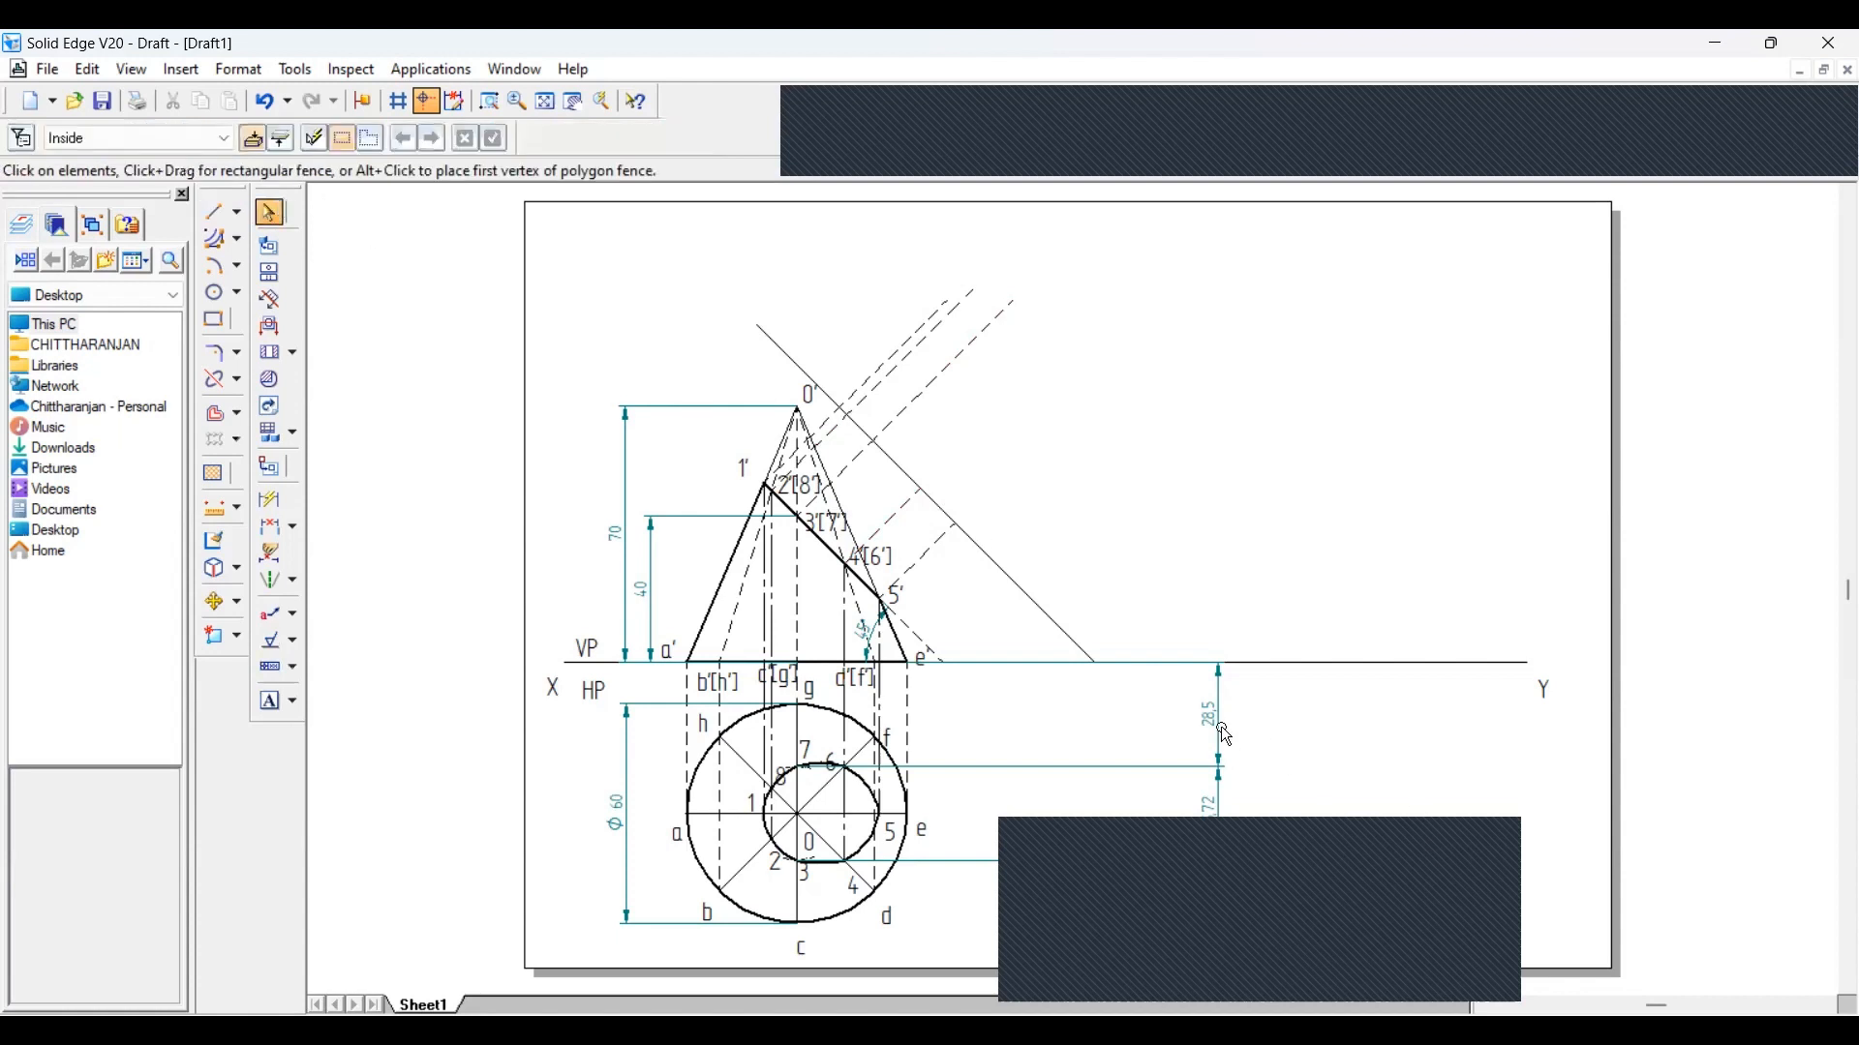
{"action": "left_click", "coordinate": [1220, 728]}
{"action": "key", "text": "Delete"}
{"action": "left_click", "coordinate": [1217, 787]}
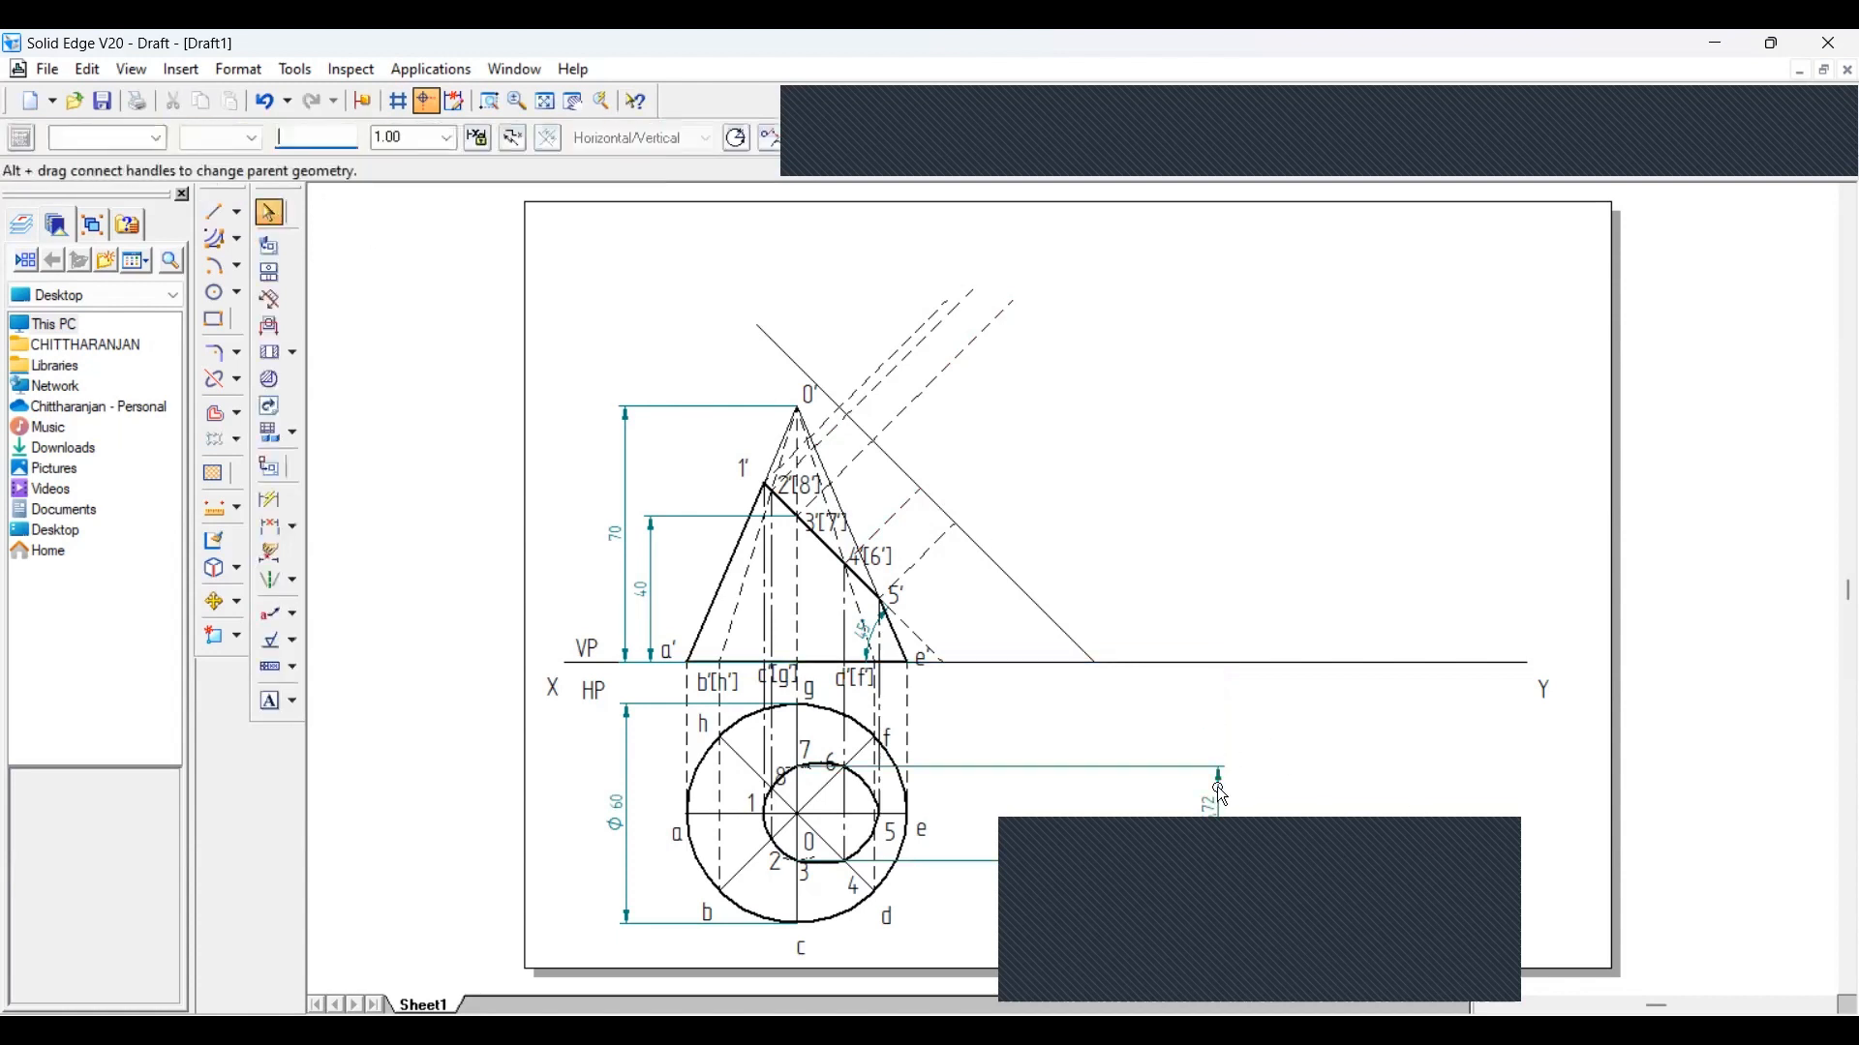
{"action": "key", "text": "Delete"}
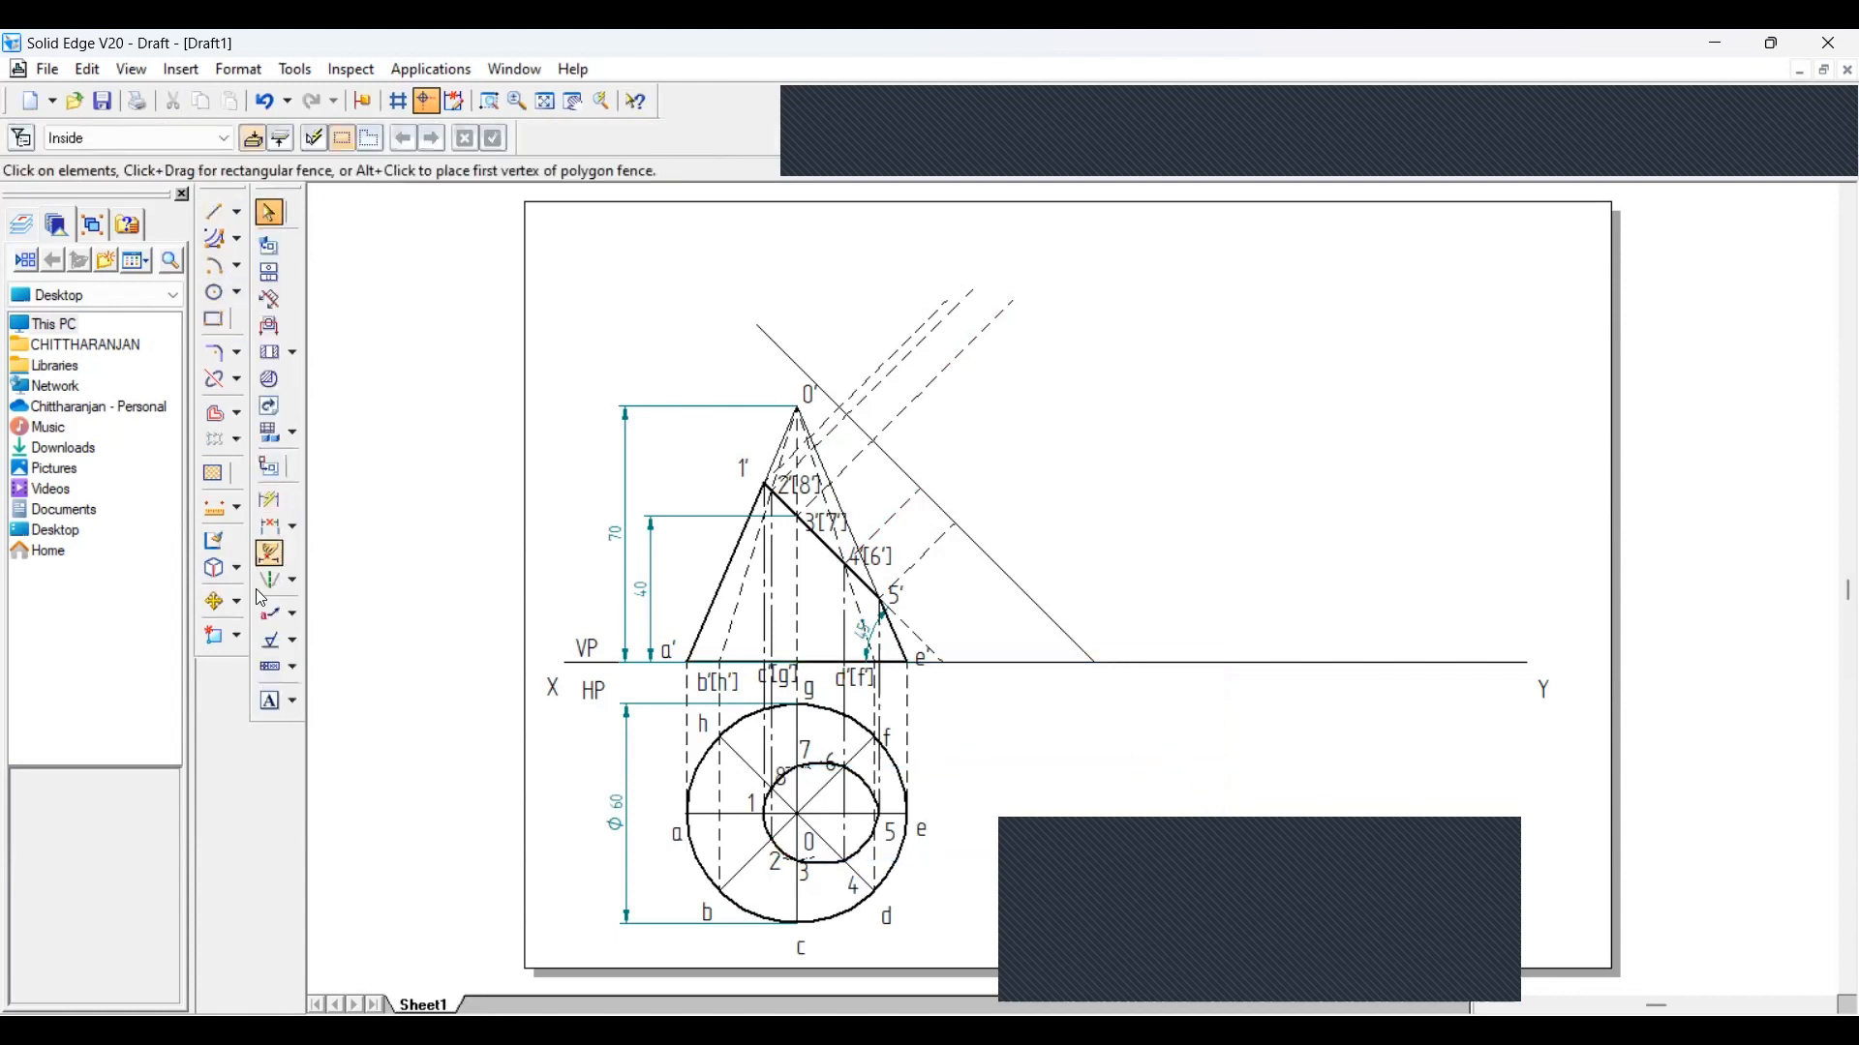
Dimension the vertical distances from the XY line to point 6 and from point 6 to point 4 in the top view, aligned with each other
{"action": "left_click", "coordinate": [270, 528]}
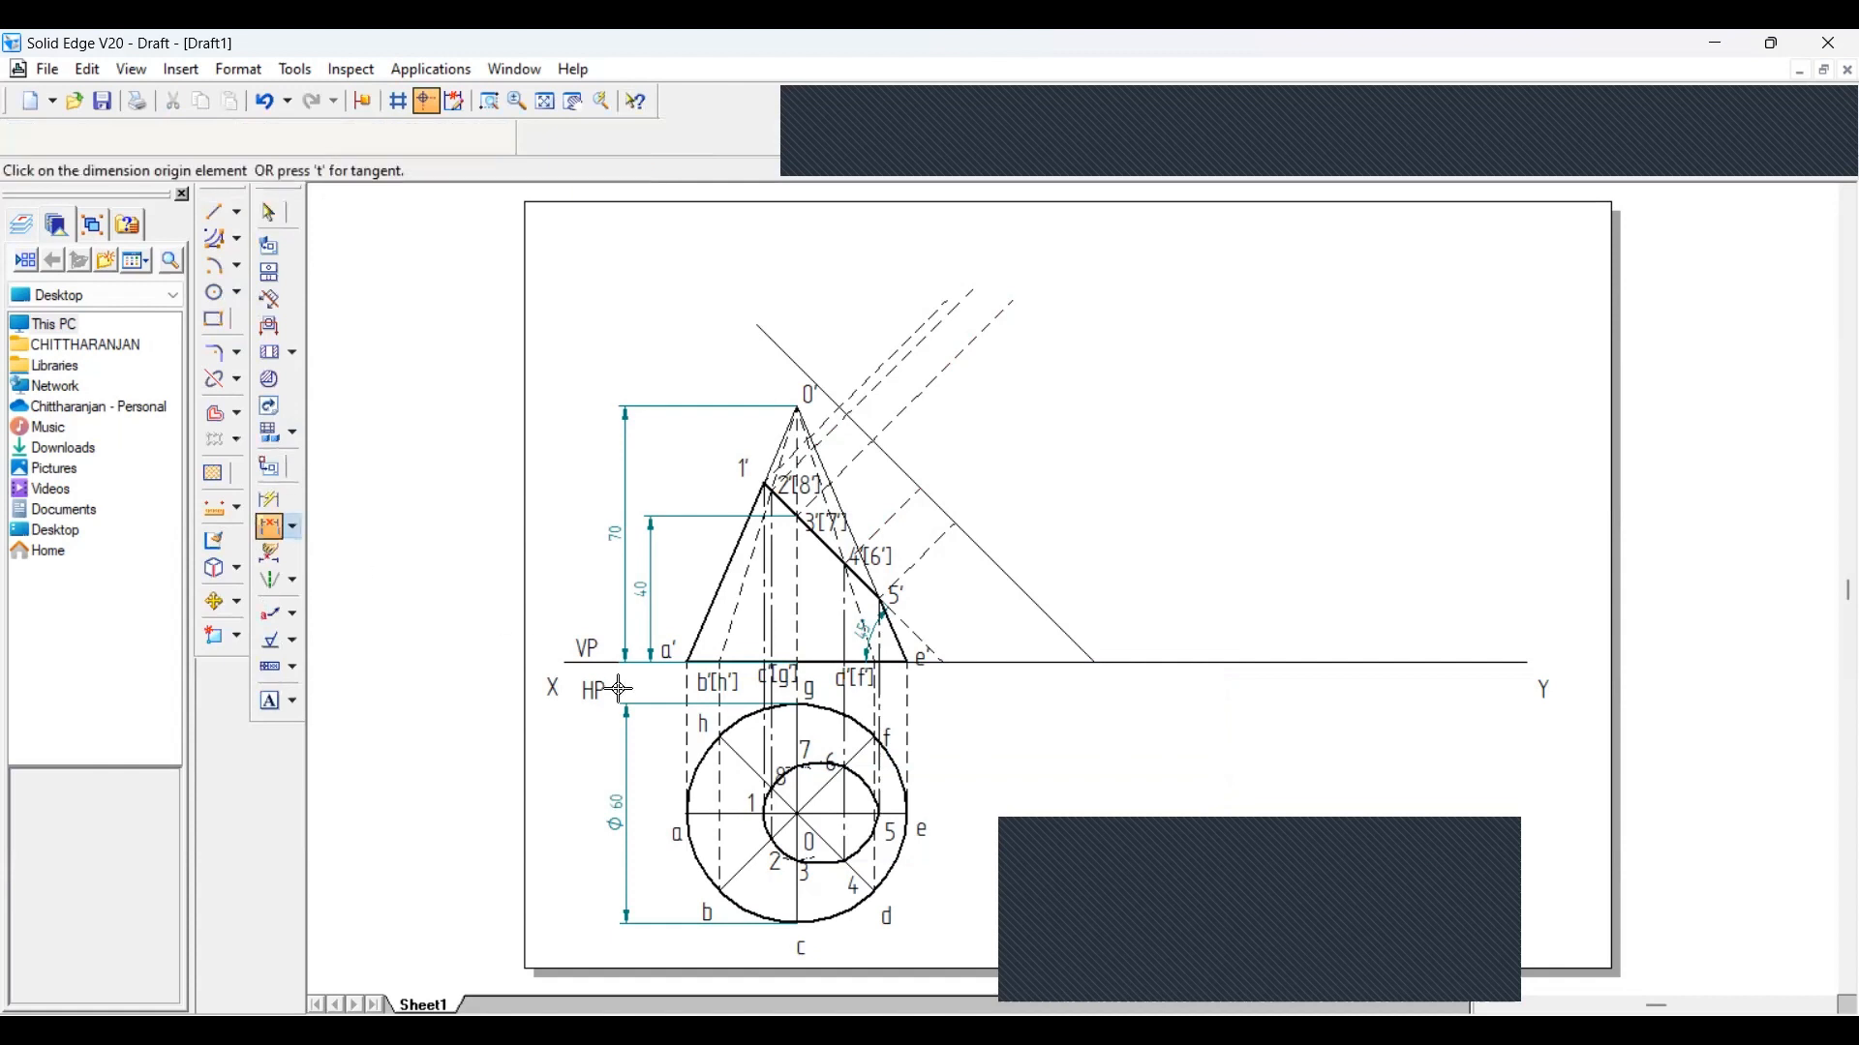
{"action": "left_click", "coordinate": [844, 664]}
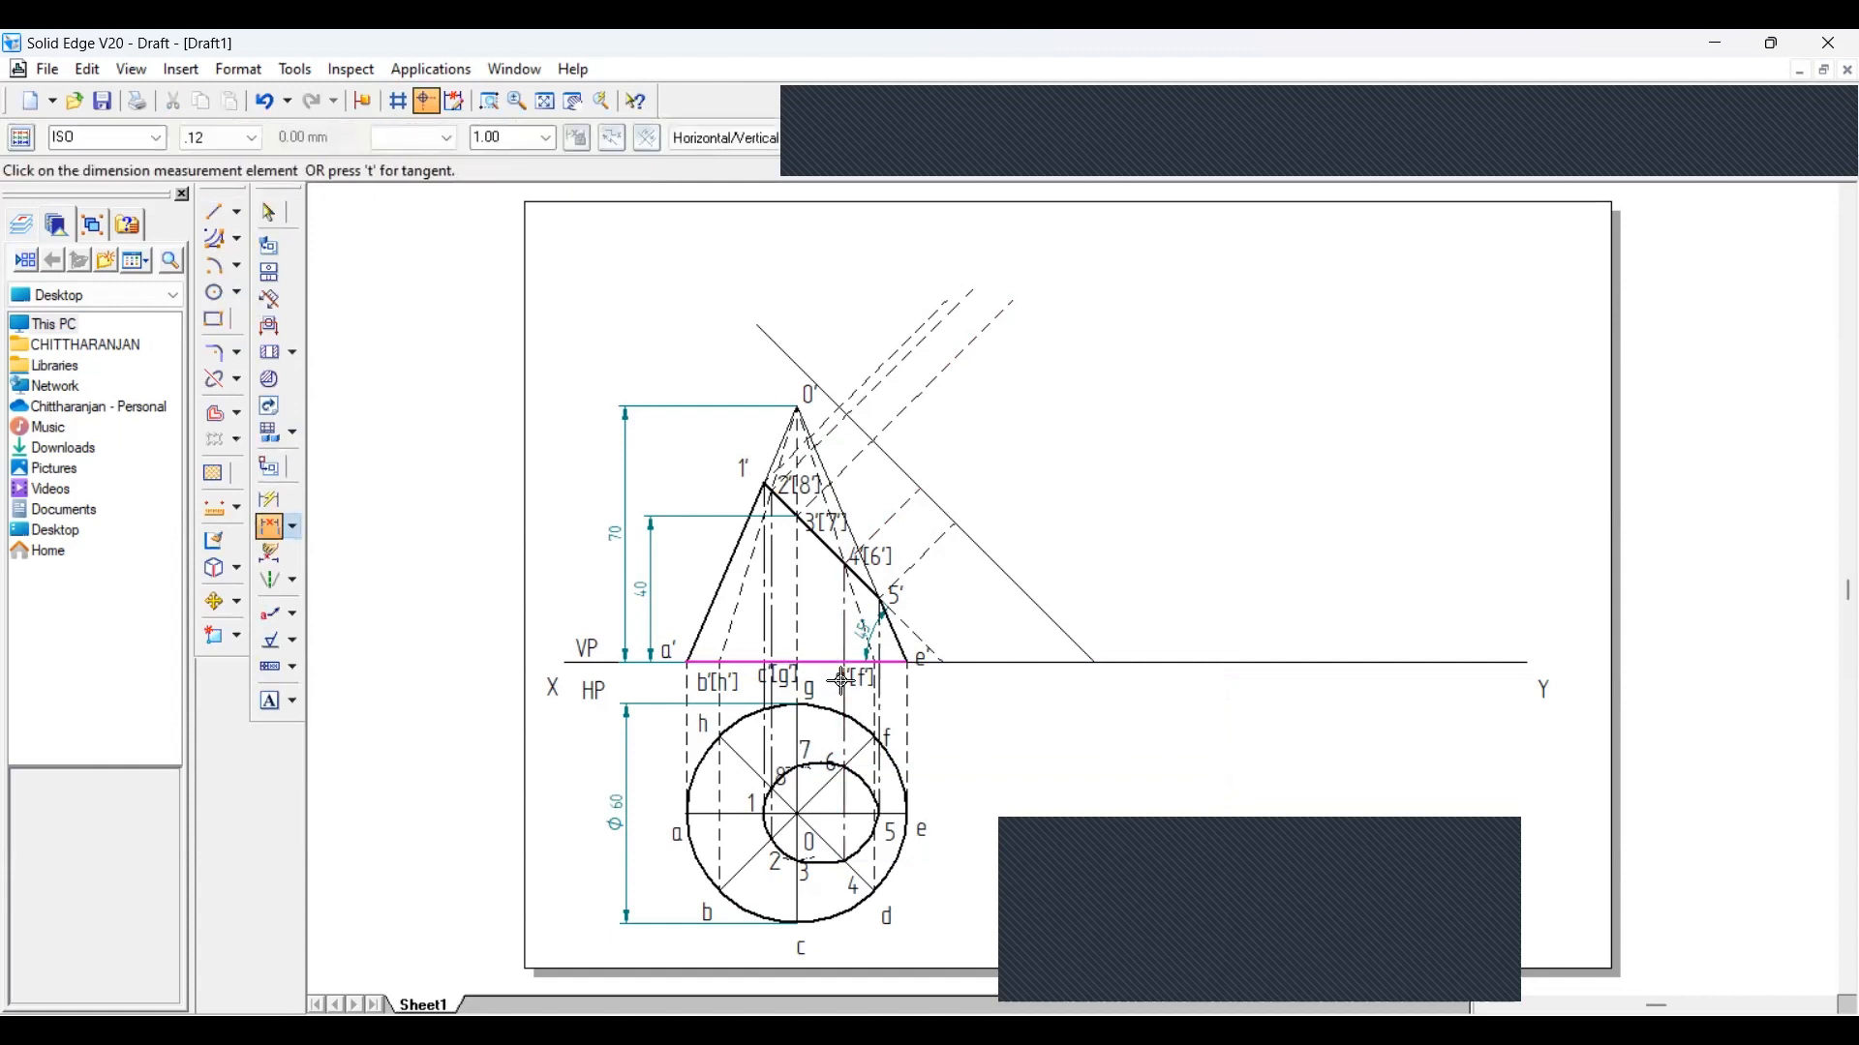
{"action": "left_click", "coordinate": [848, 769]}
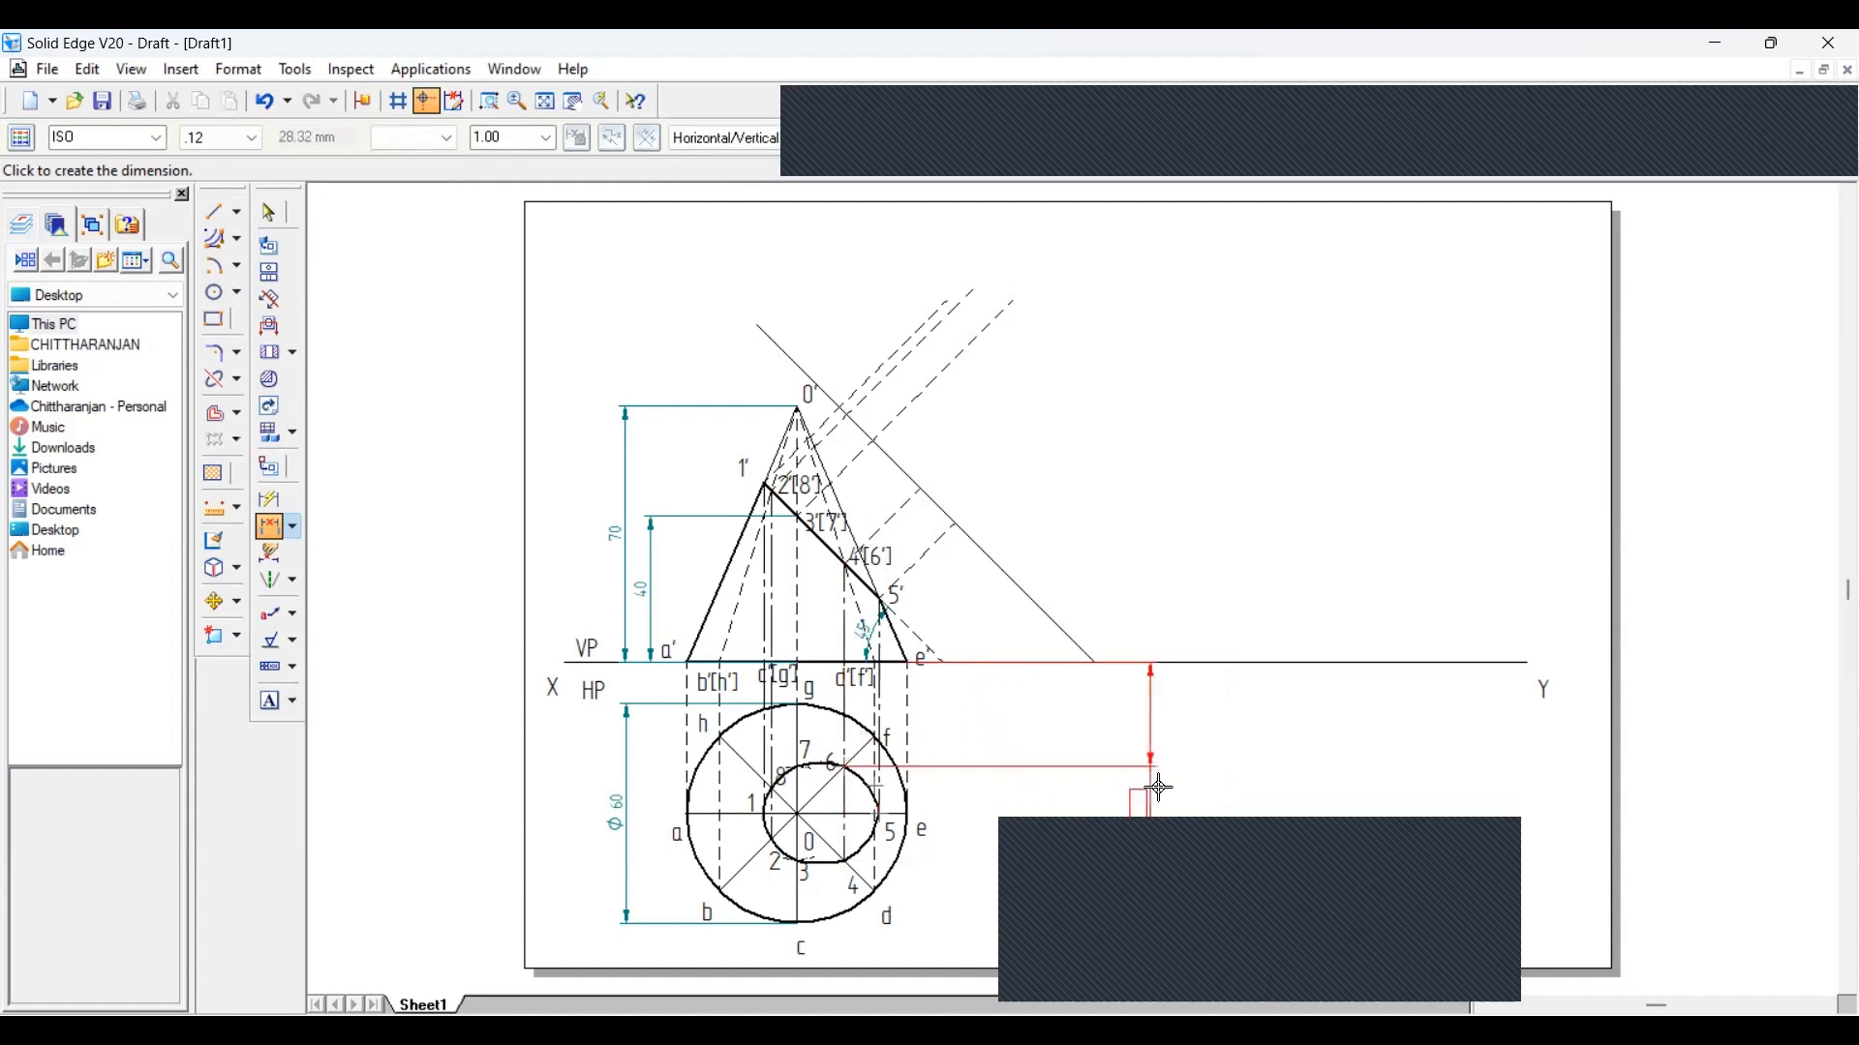
{"action": "left_click", "coordinate": [1185, 743]}
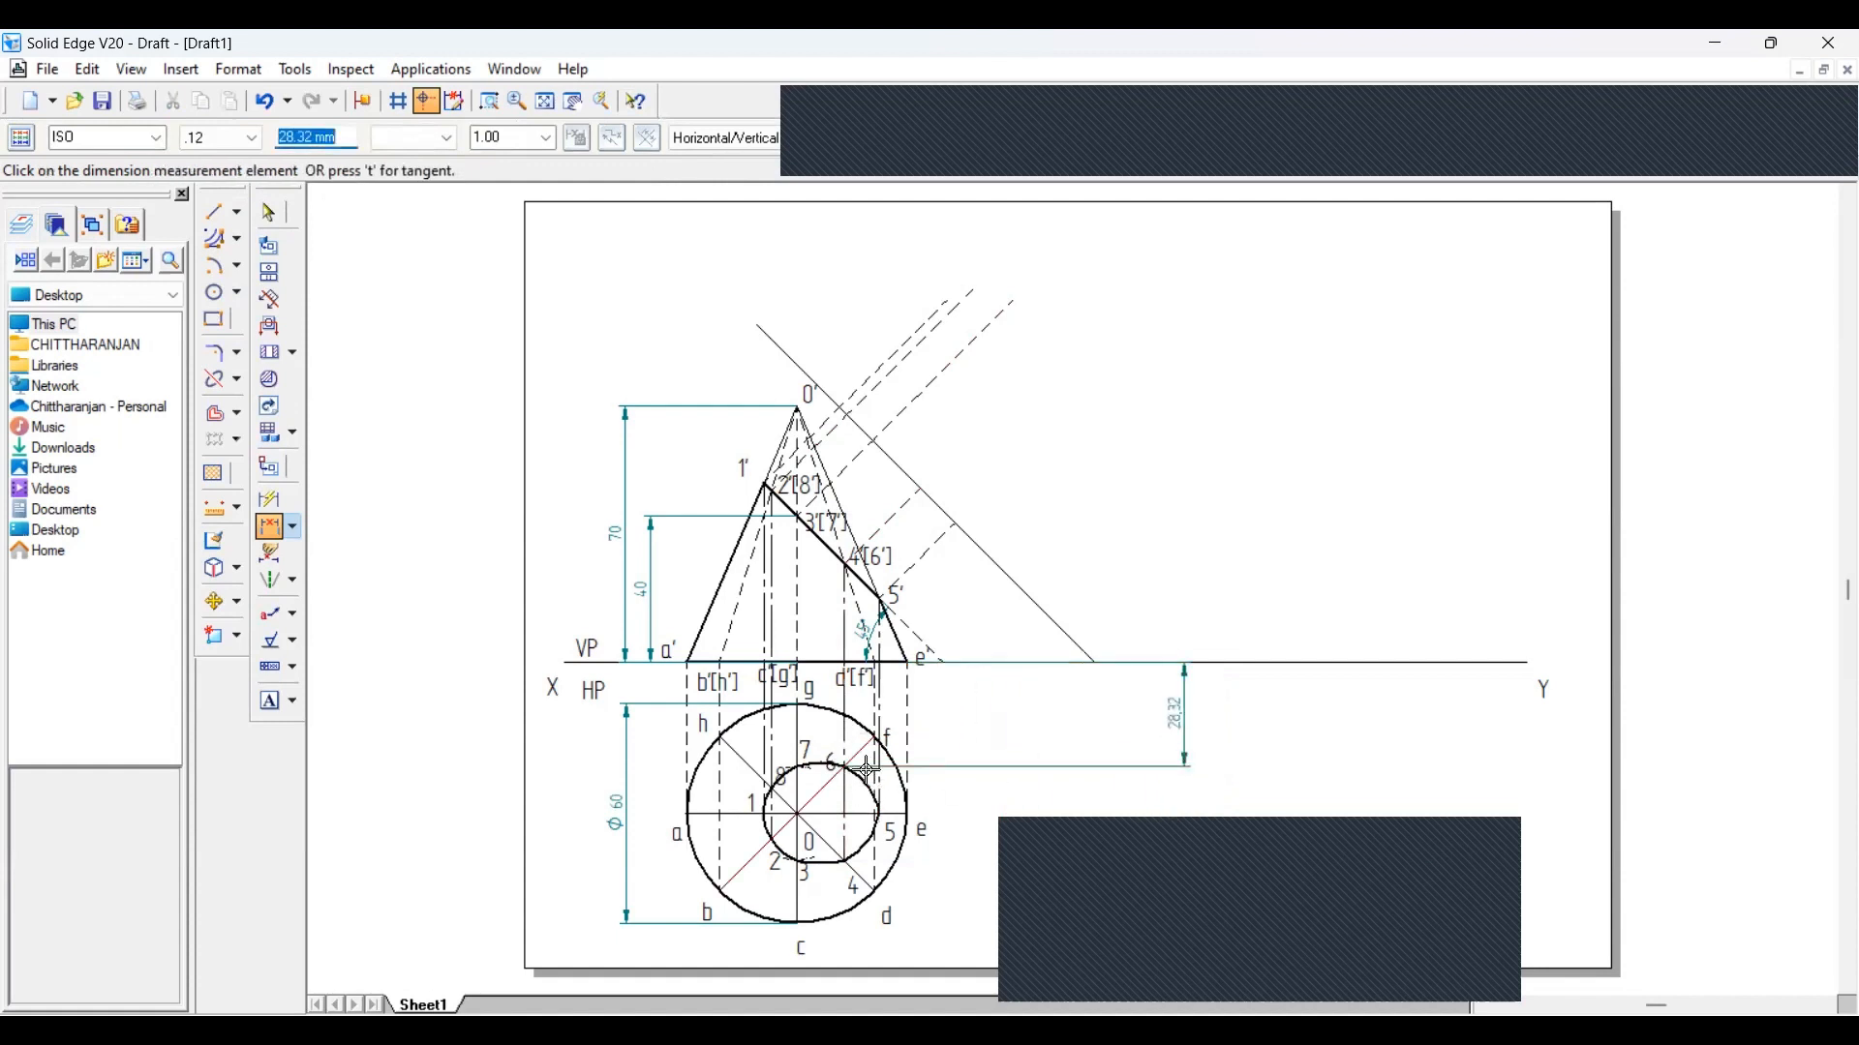
{"action": "left_click", "coordinate": [271, 529]}
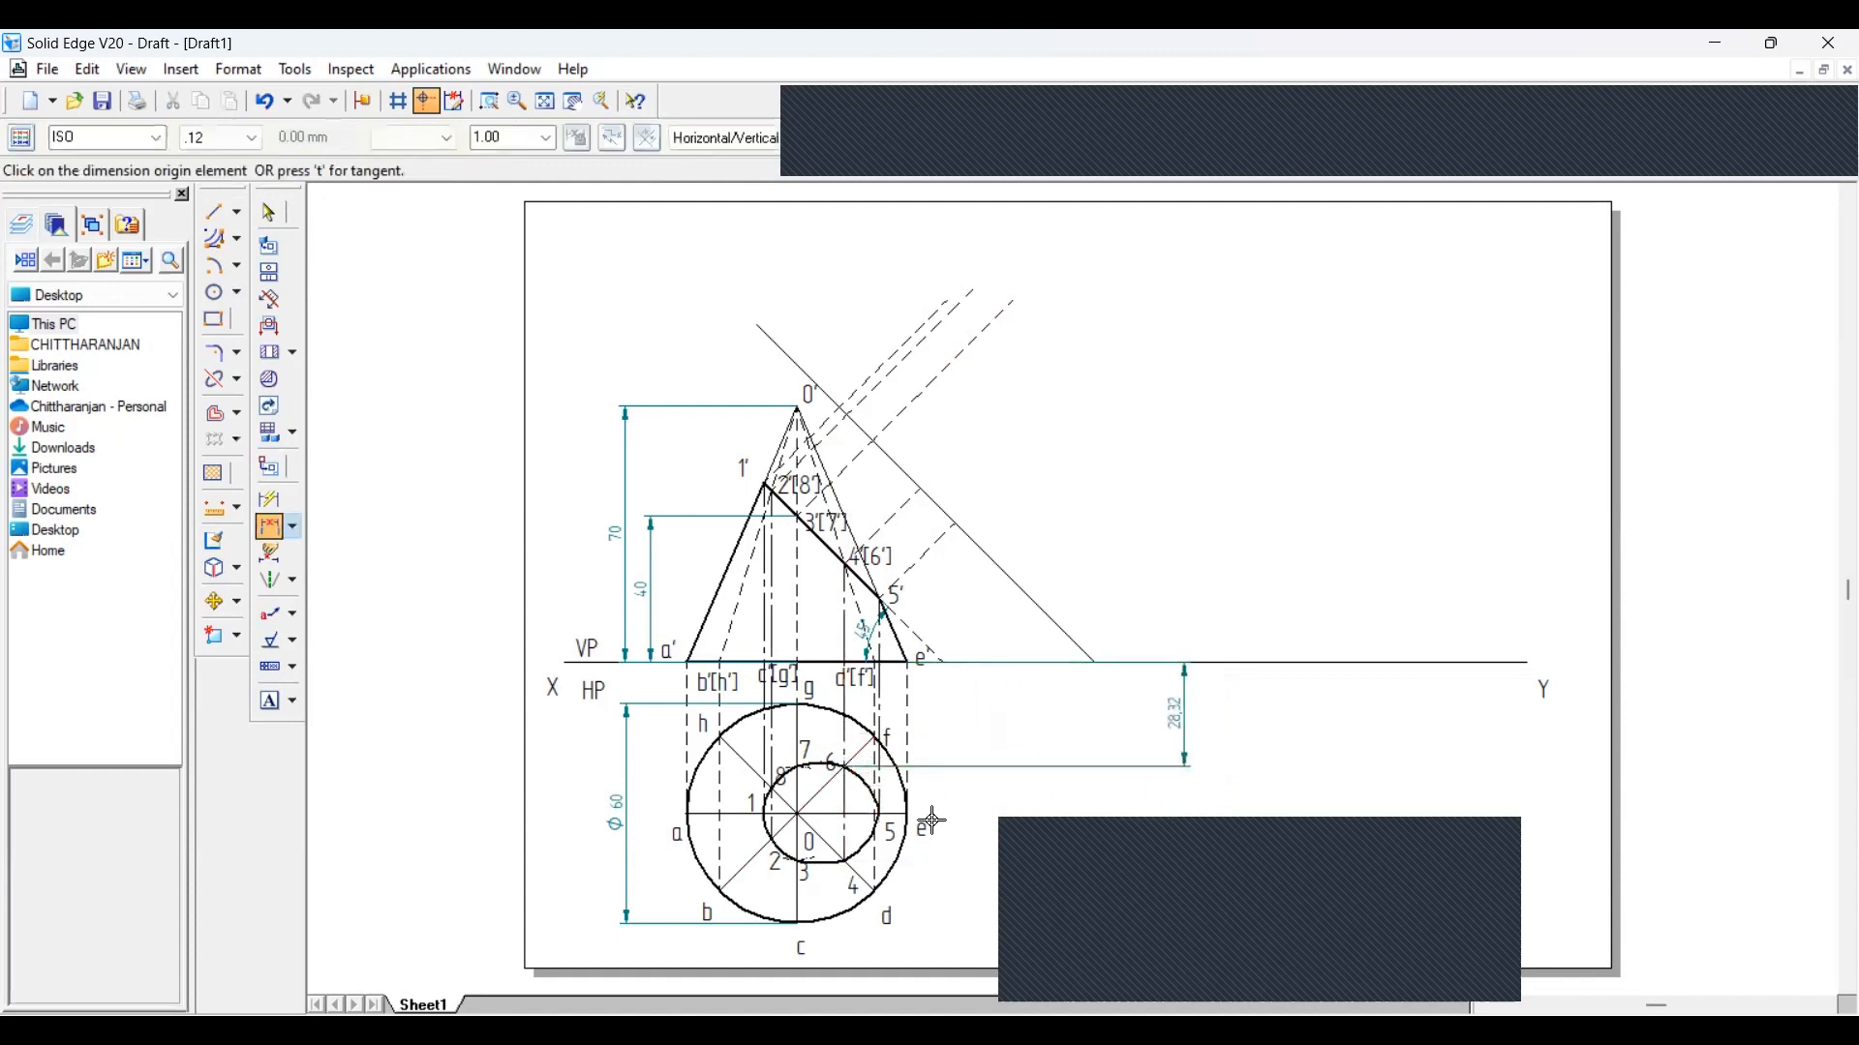
{"action": "left_click", "coordinate": [845, 768]}
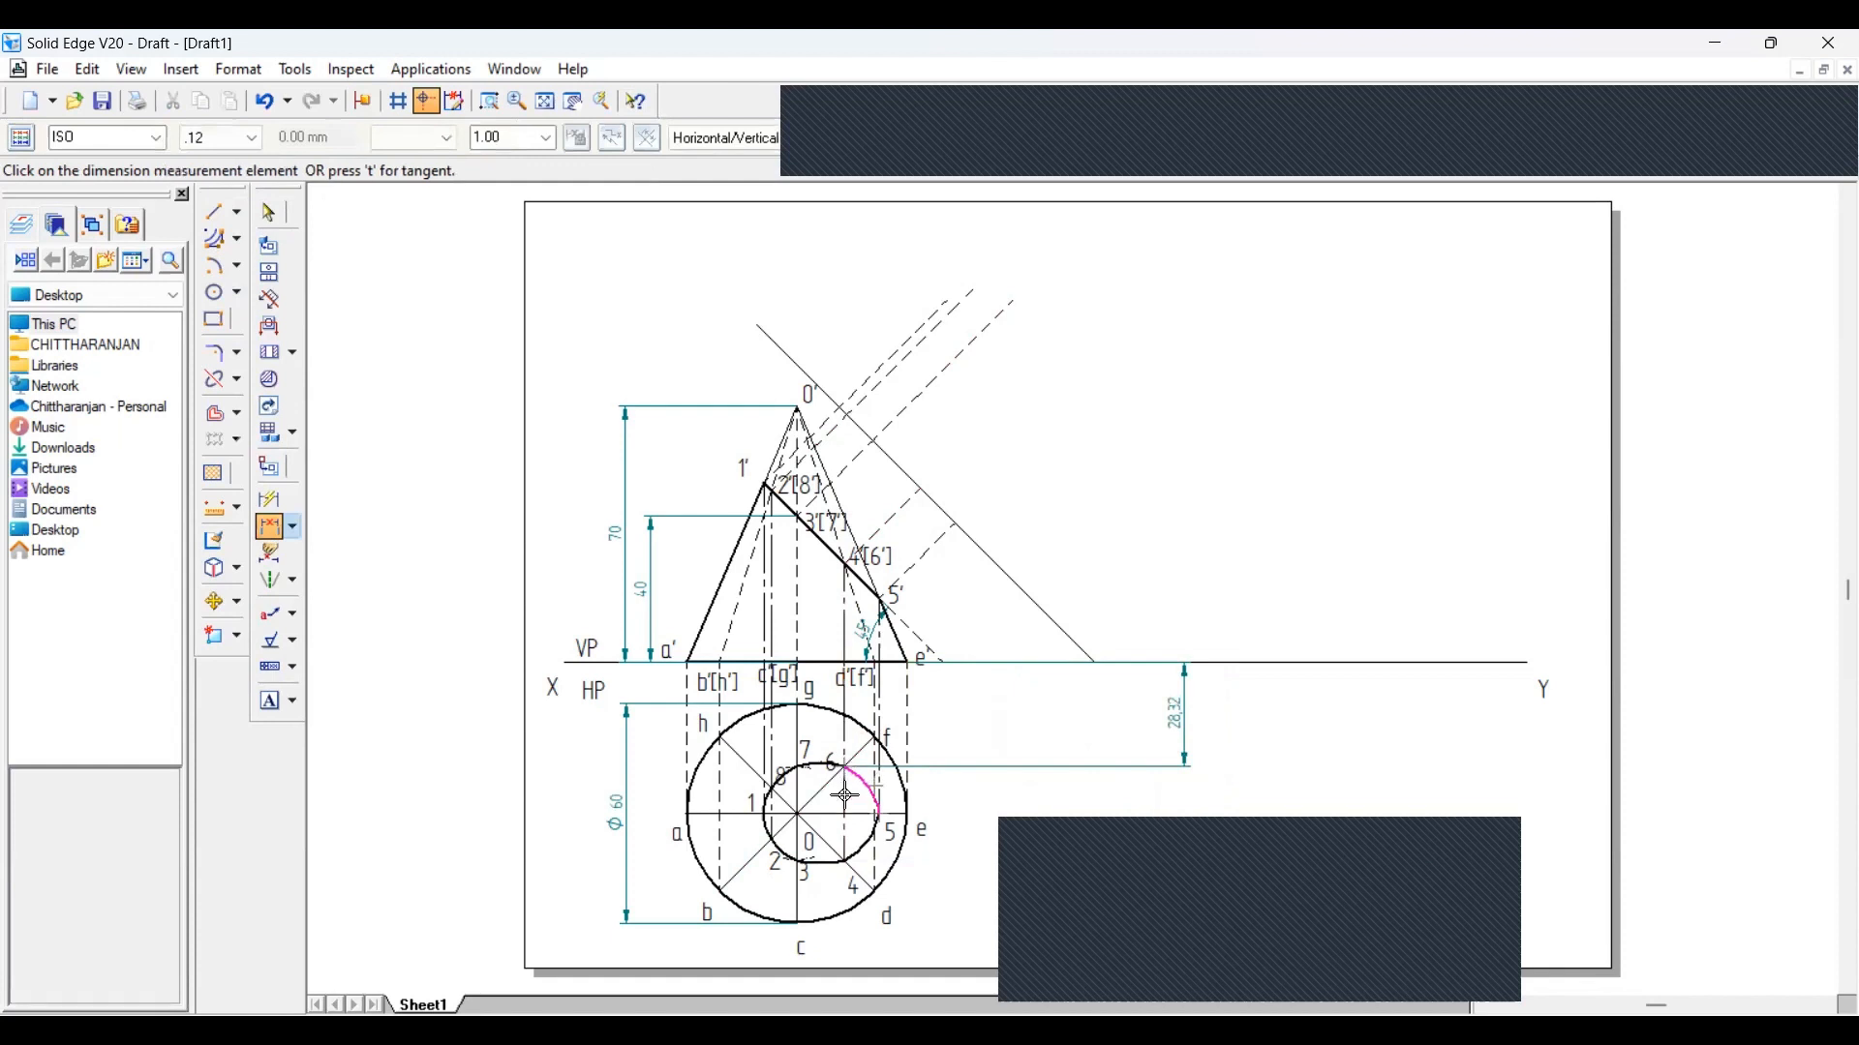
{"action": "left_click", "coordinate": [865, 853]}
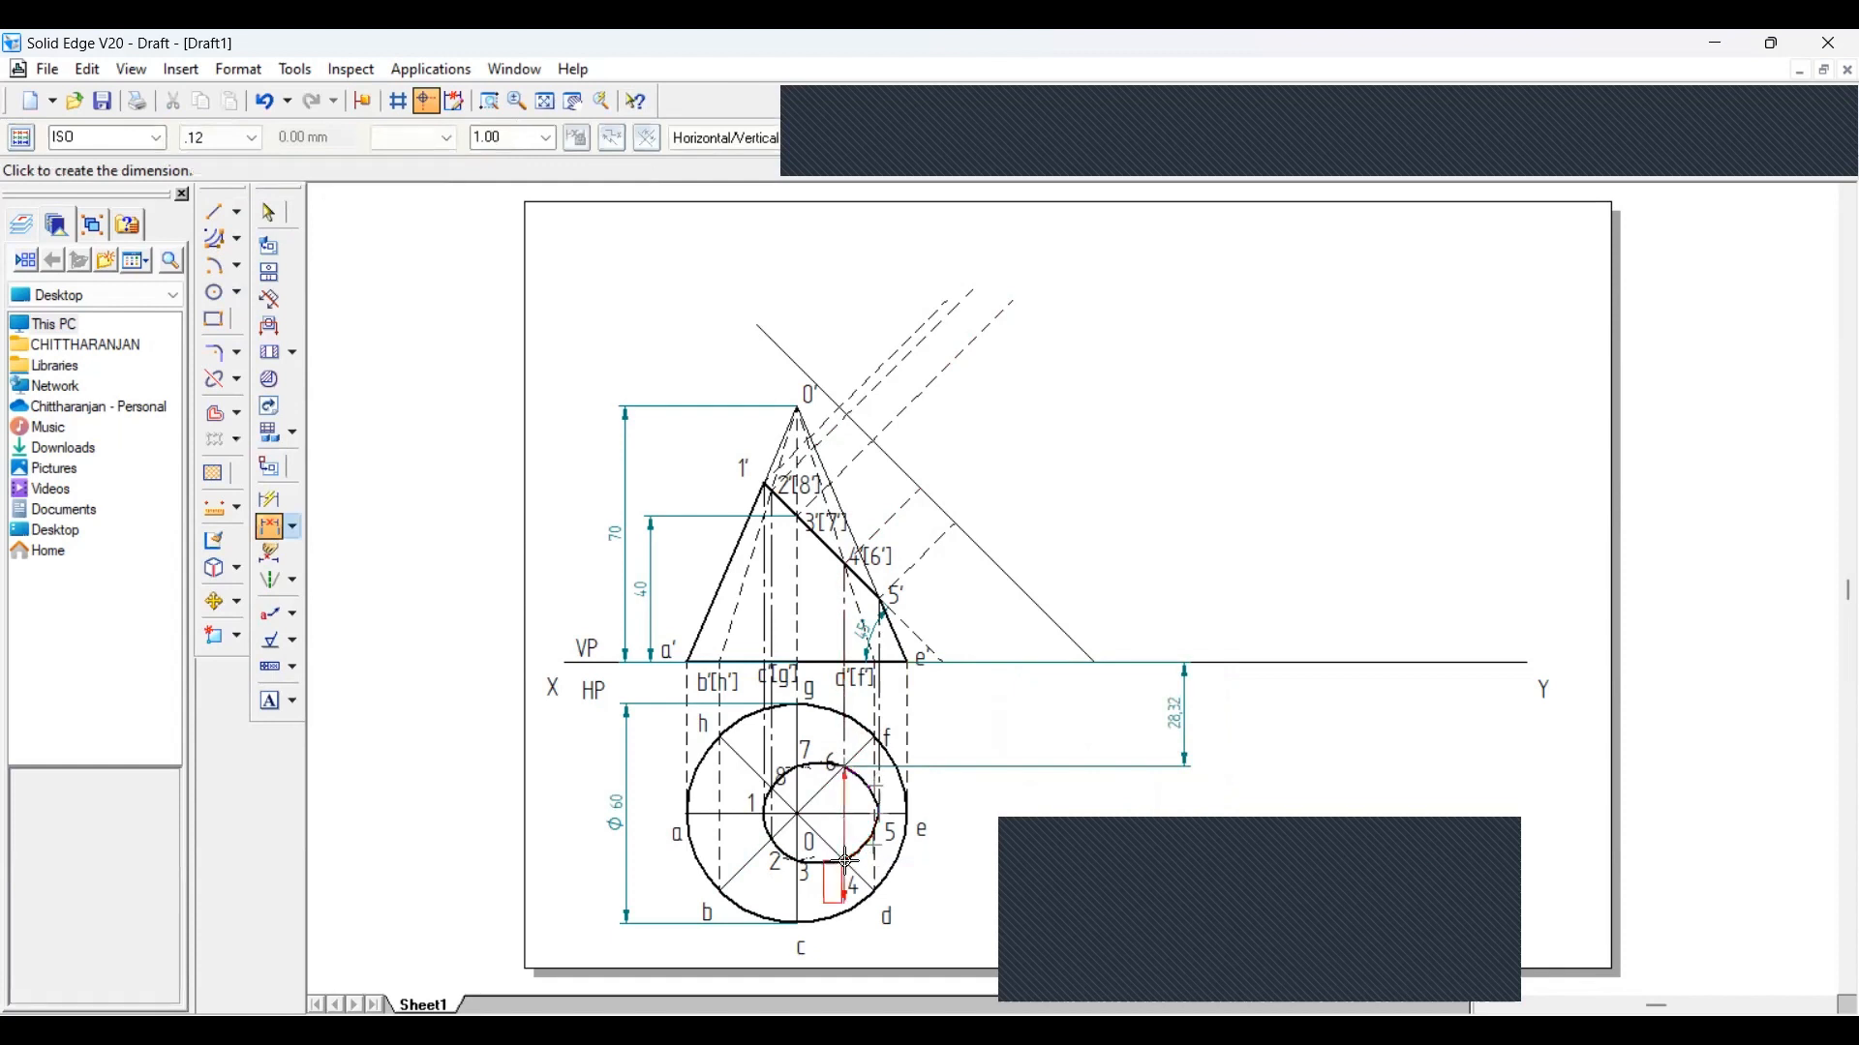
{"action": "left_click", "coordinate": [1178, 832]}
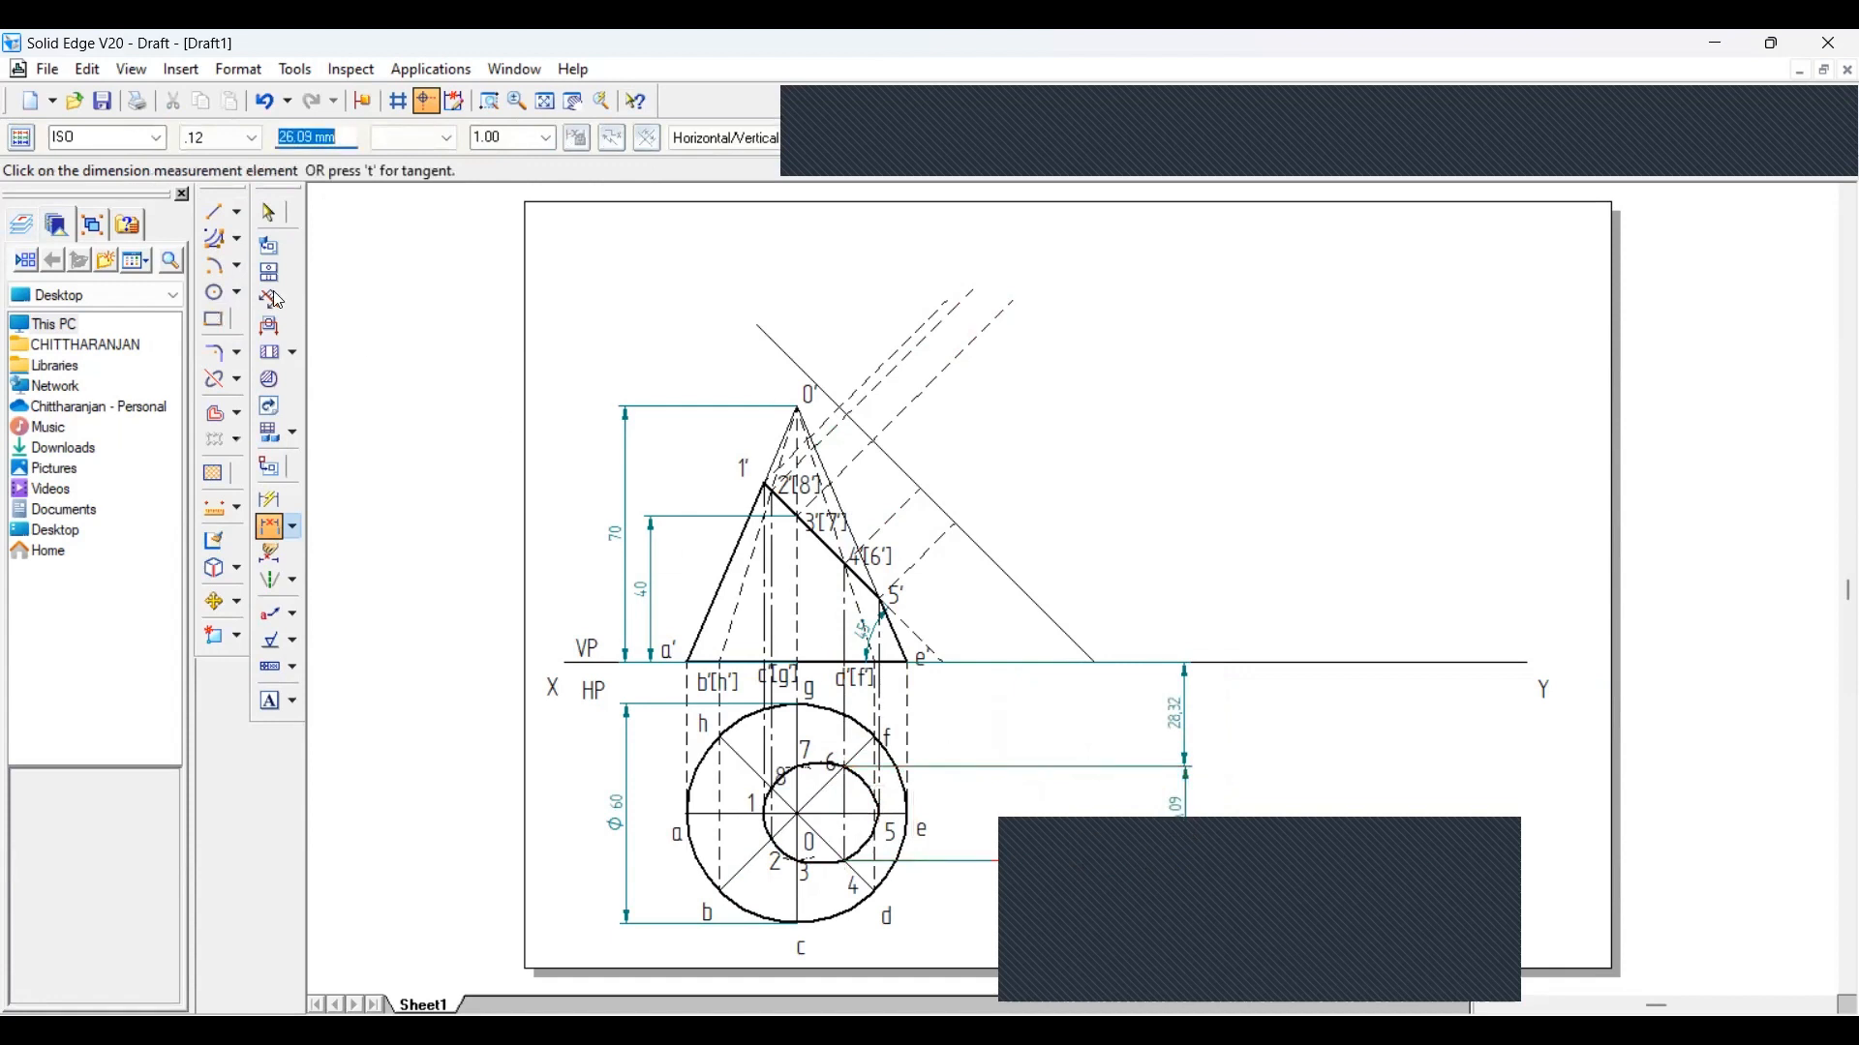
Extend the projector of 4'[6'] beyond the inclined reference line with a dashed line 28.32 mm long at 45 degrees
{"action": "left_click", "coordinate": [215, 212]}
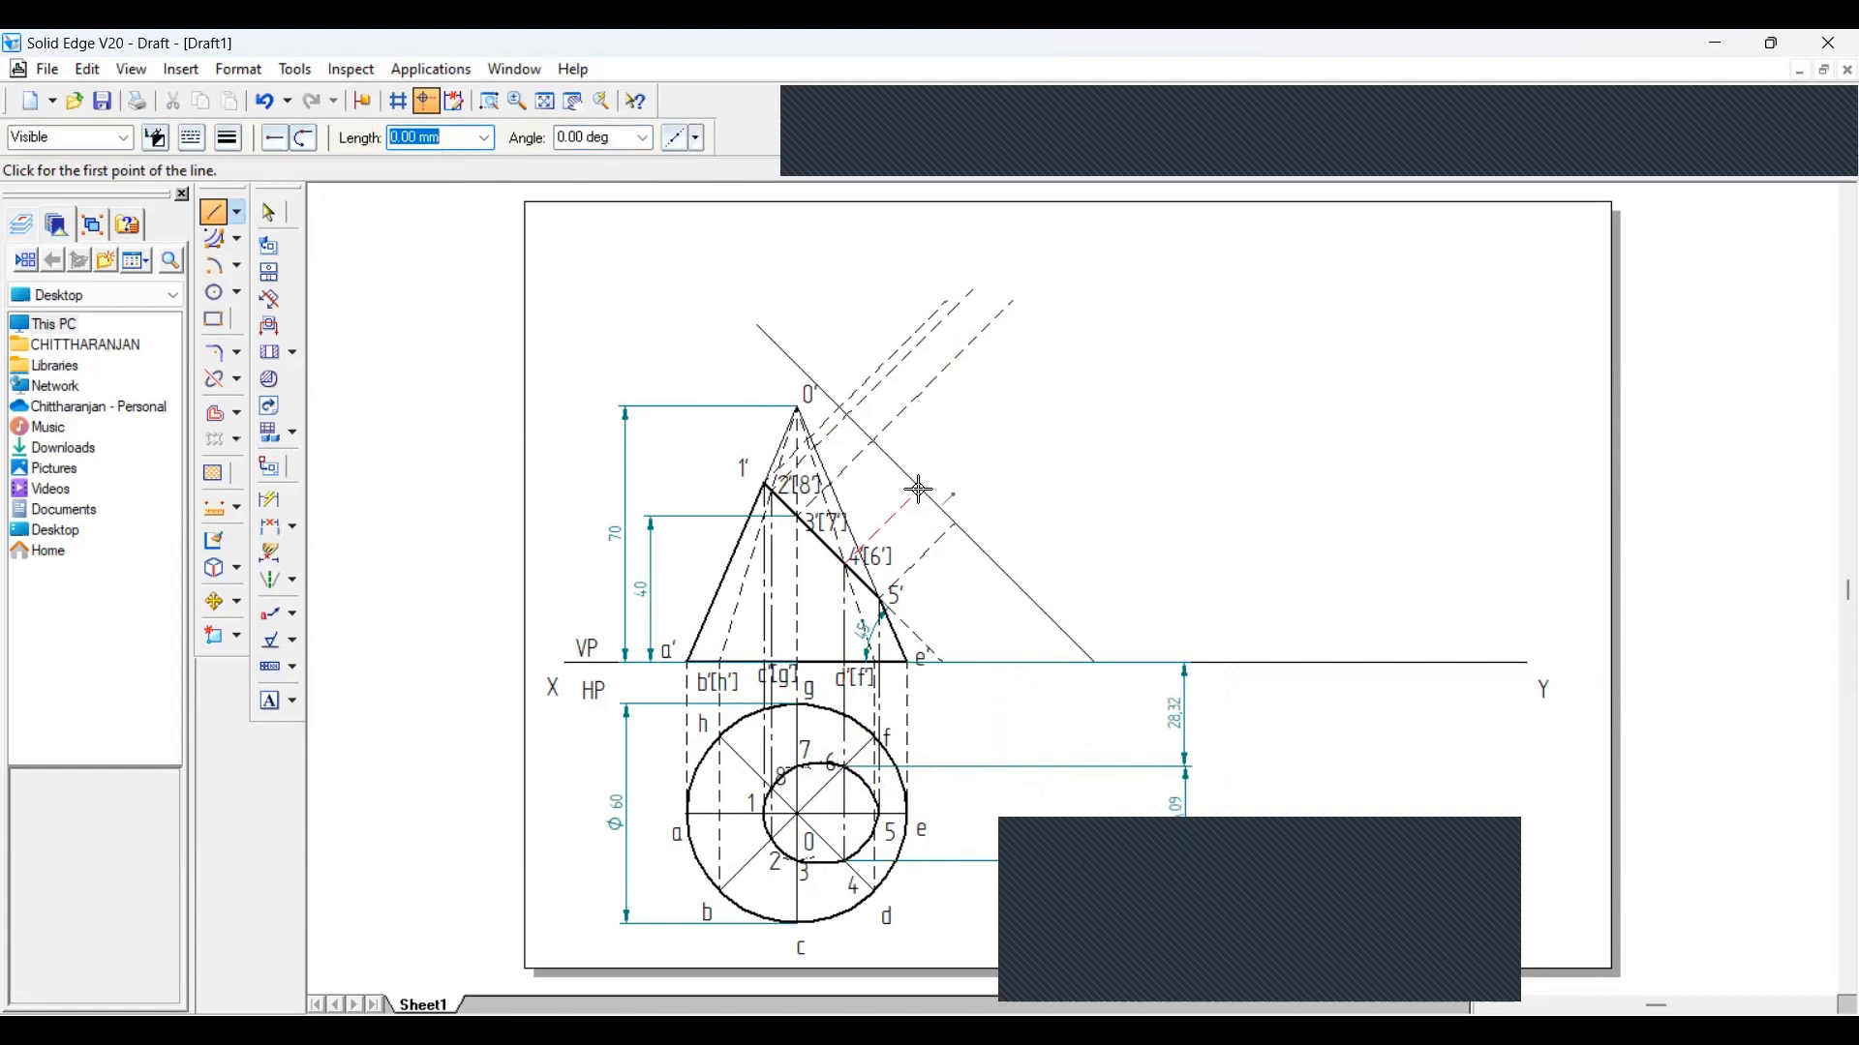
{"action": "left_click", "coordinate": [919, 490]}
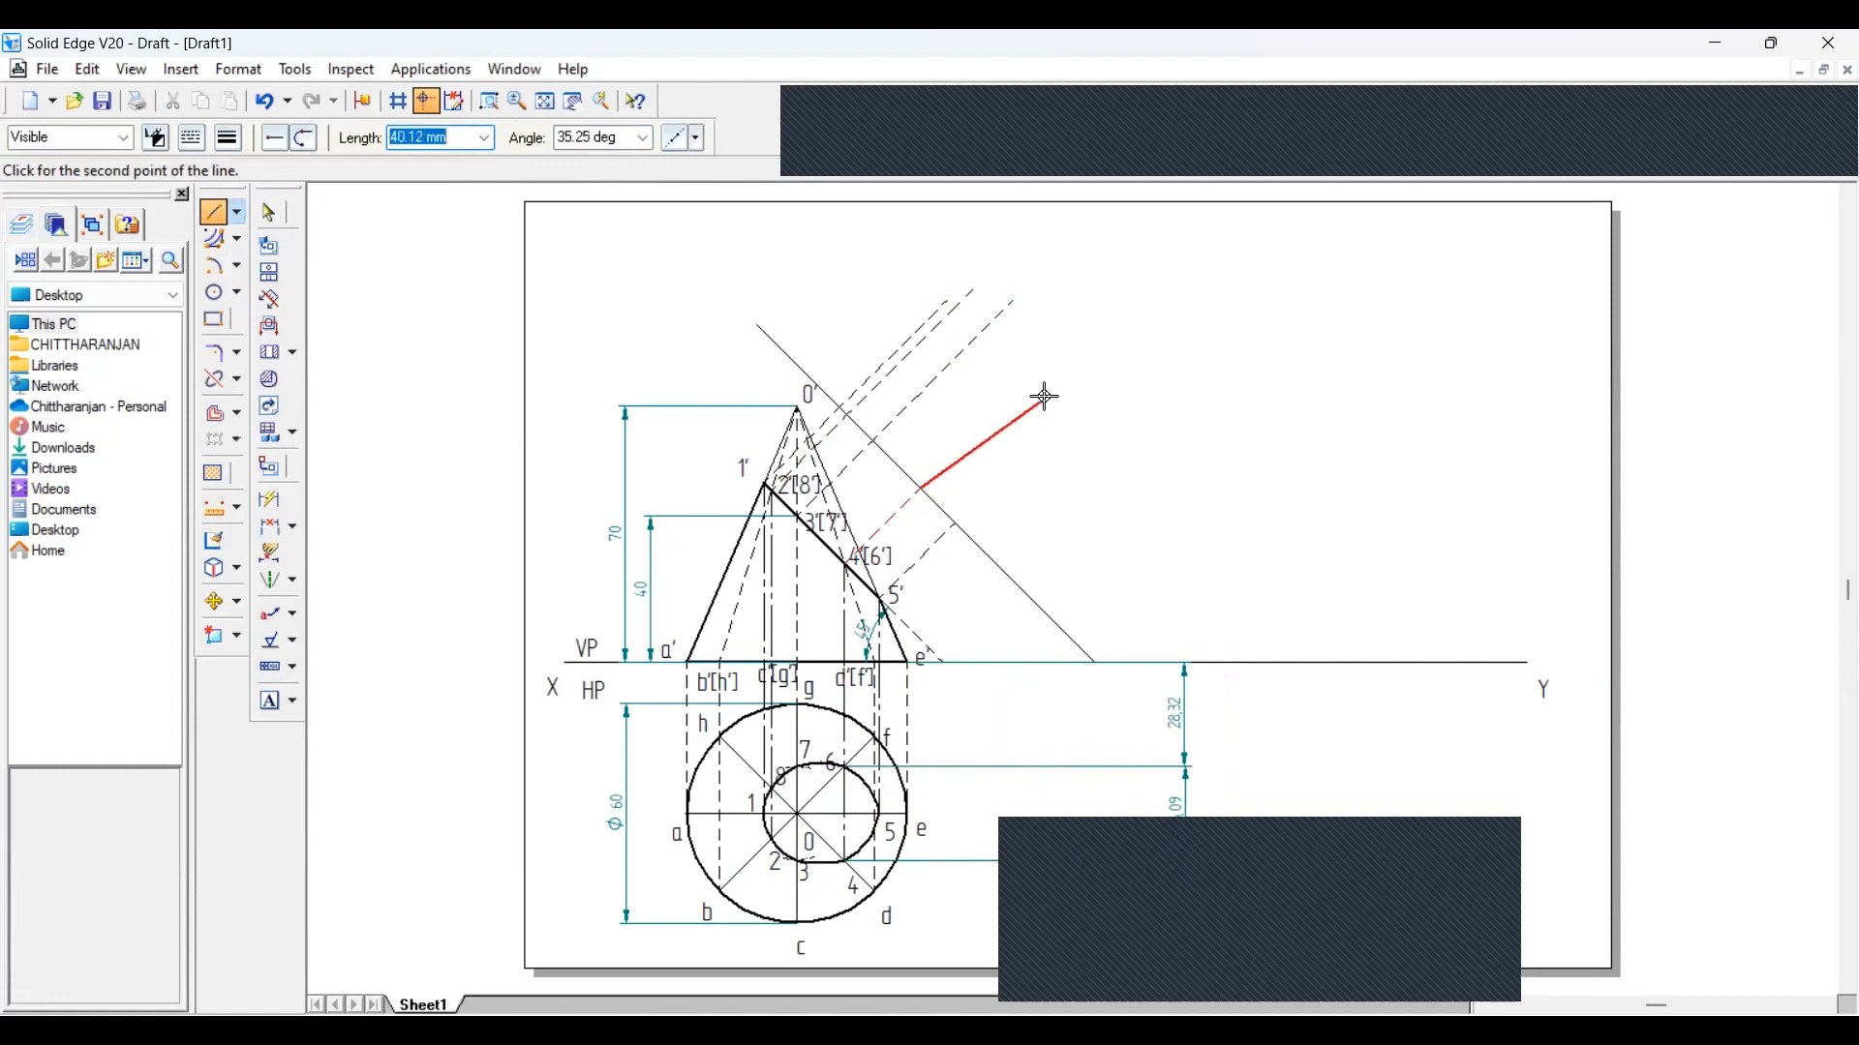
{"action": "left_click", "coordinate": [579, 141]}
{"action": "type", "text": "45"}
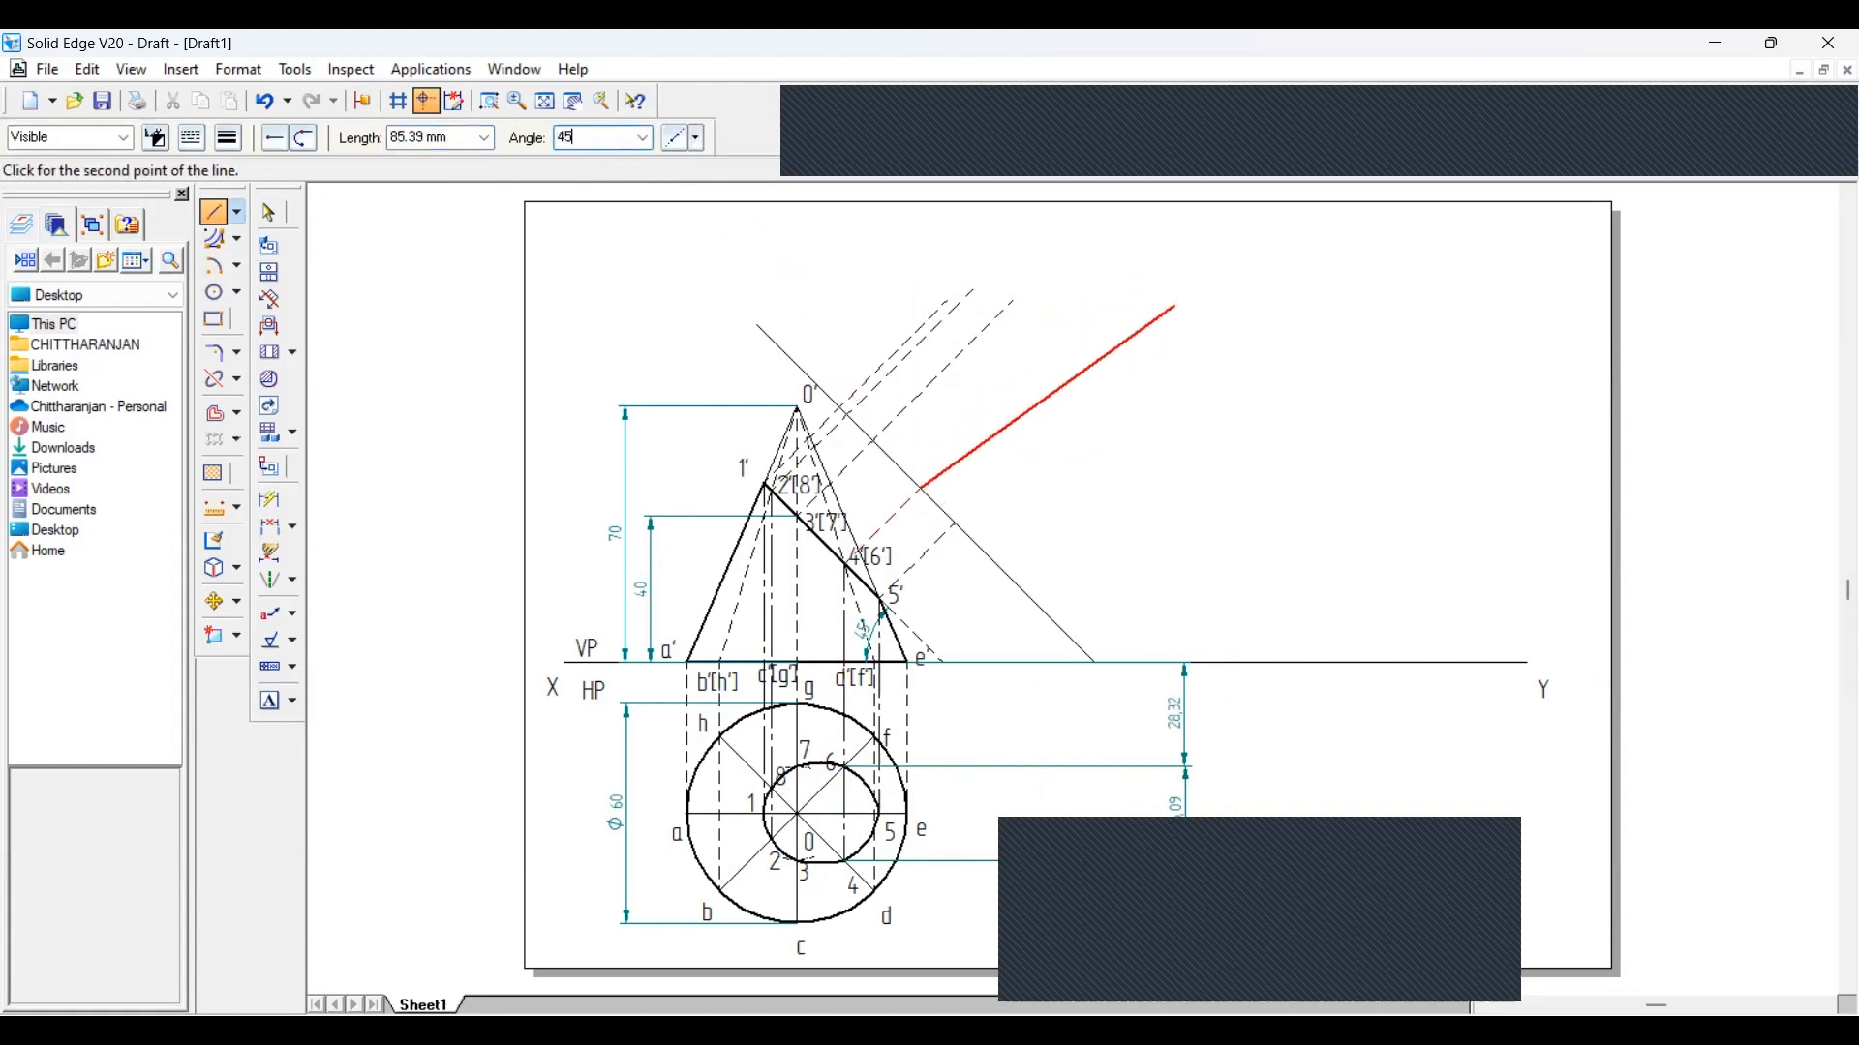
{"action": "key", "text": "Tab"}
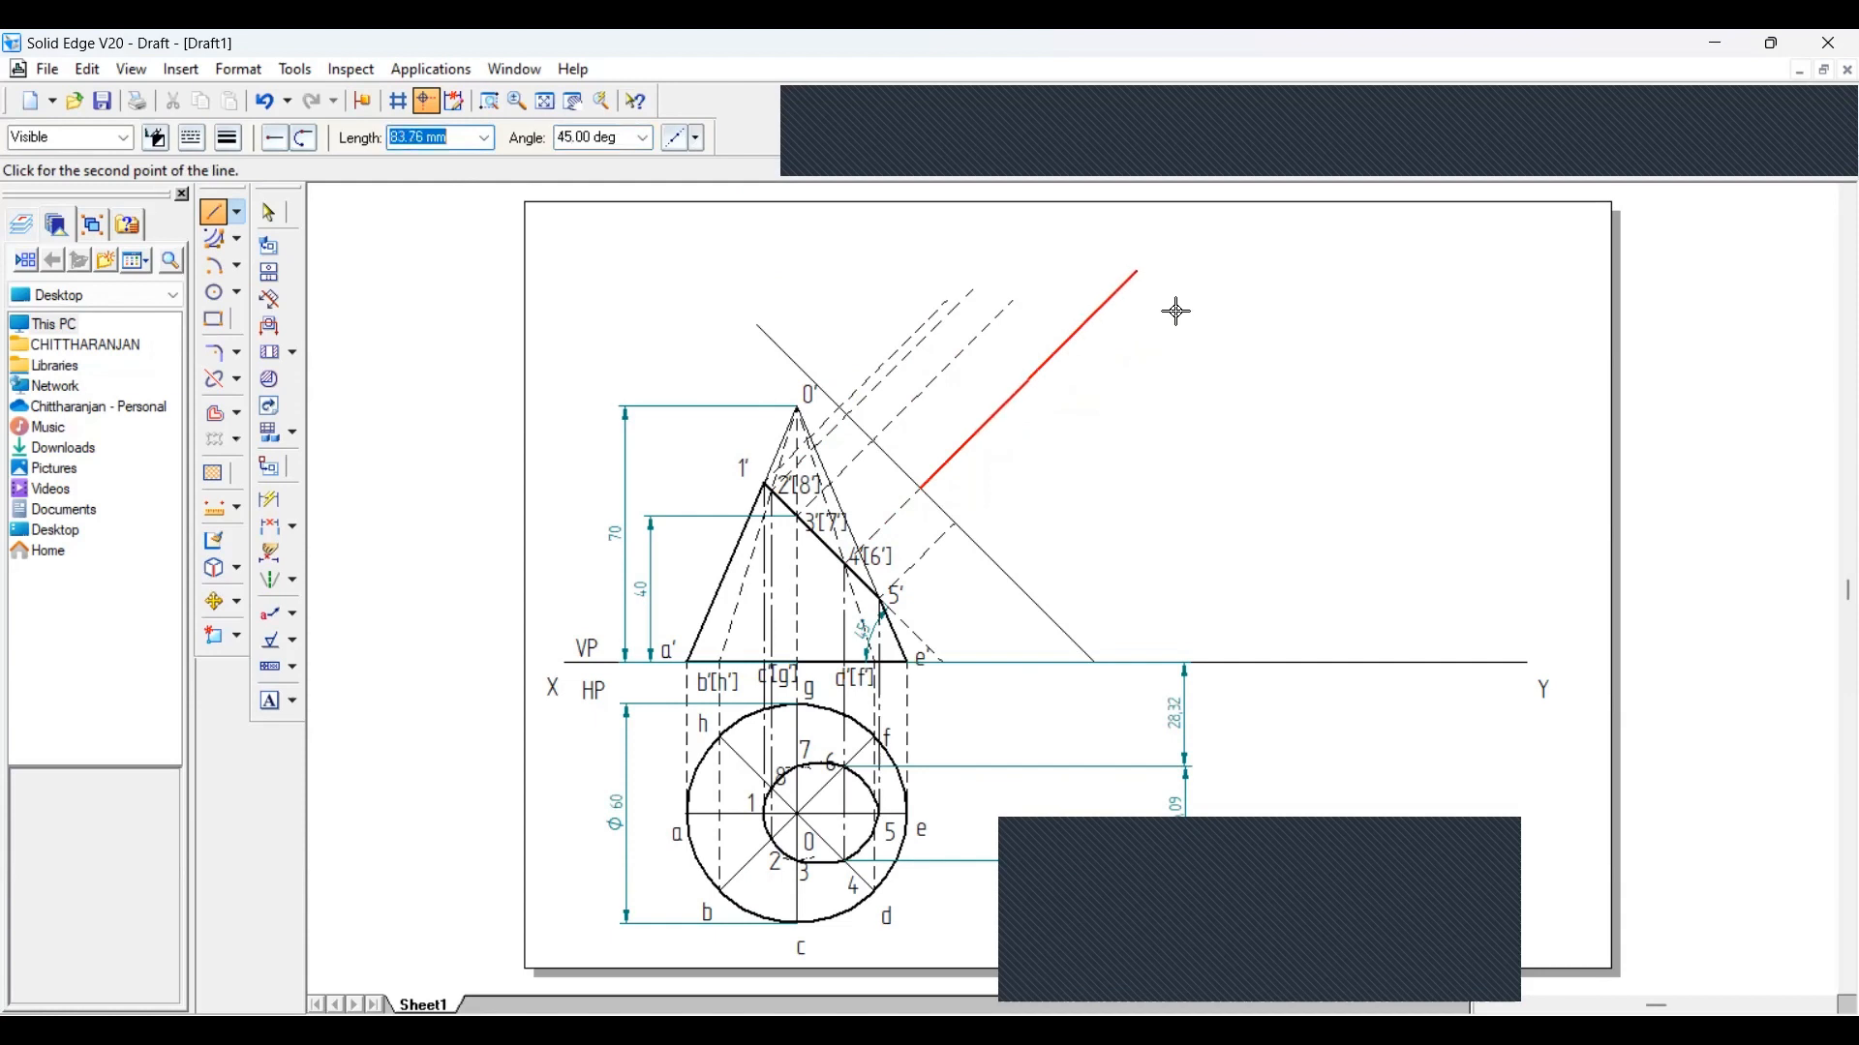
{"action": "type", "text": "28.32"}
{"action": "key", "text": "Return"}
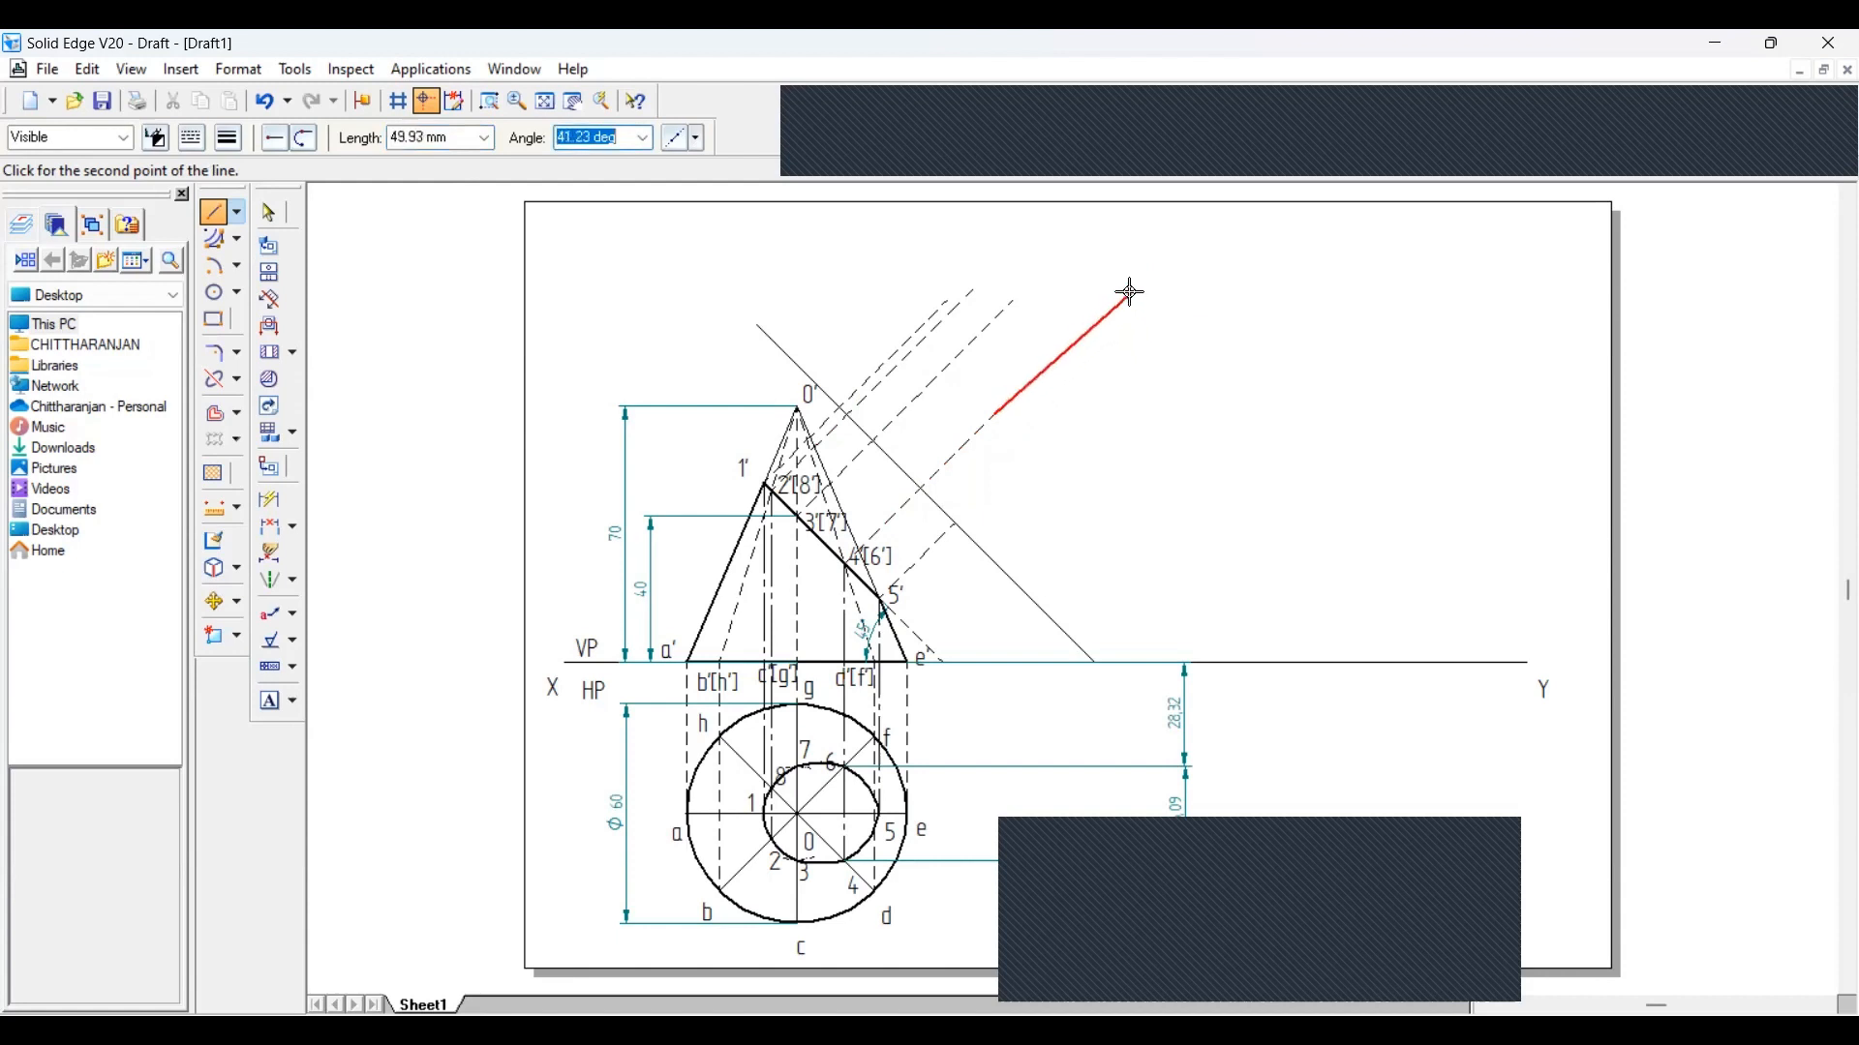
Continue the 4'[6'] projector from its end with a 26.09 mm dashed segment at 45 degrees and end the line chain
{"action": "type", "text": "45"}
{"action": "key", "text": "Tab"}
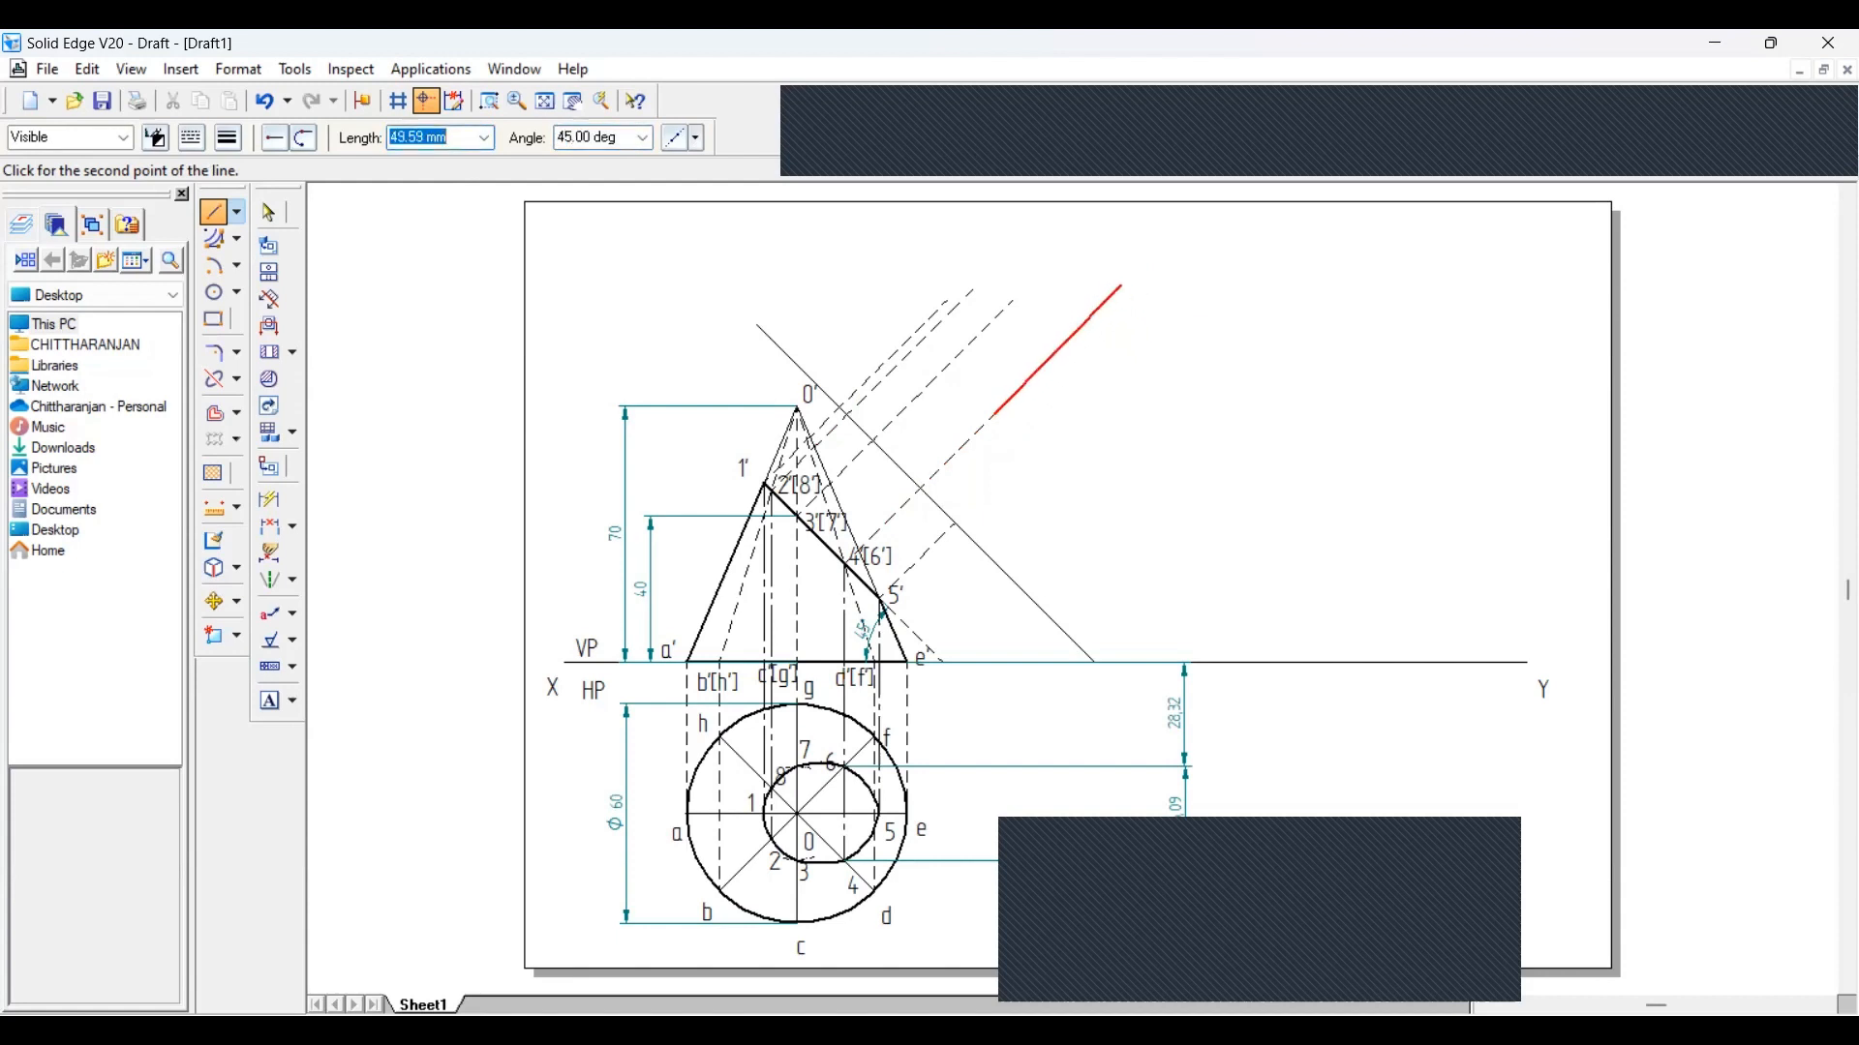
{"action": "type", "text": "26.09"}
{"action": "key", "text": "Return"}
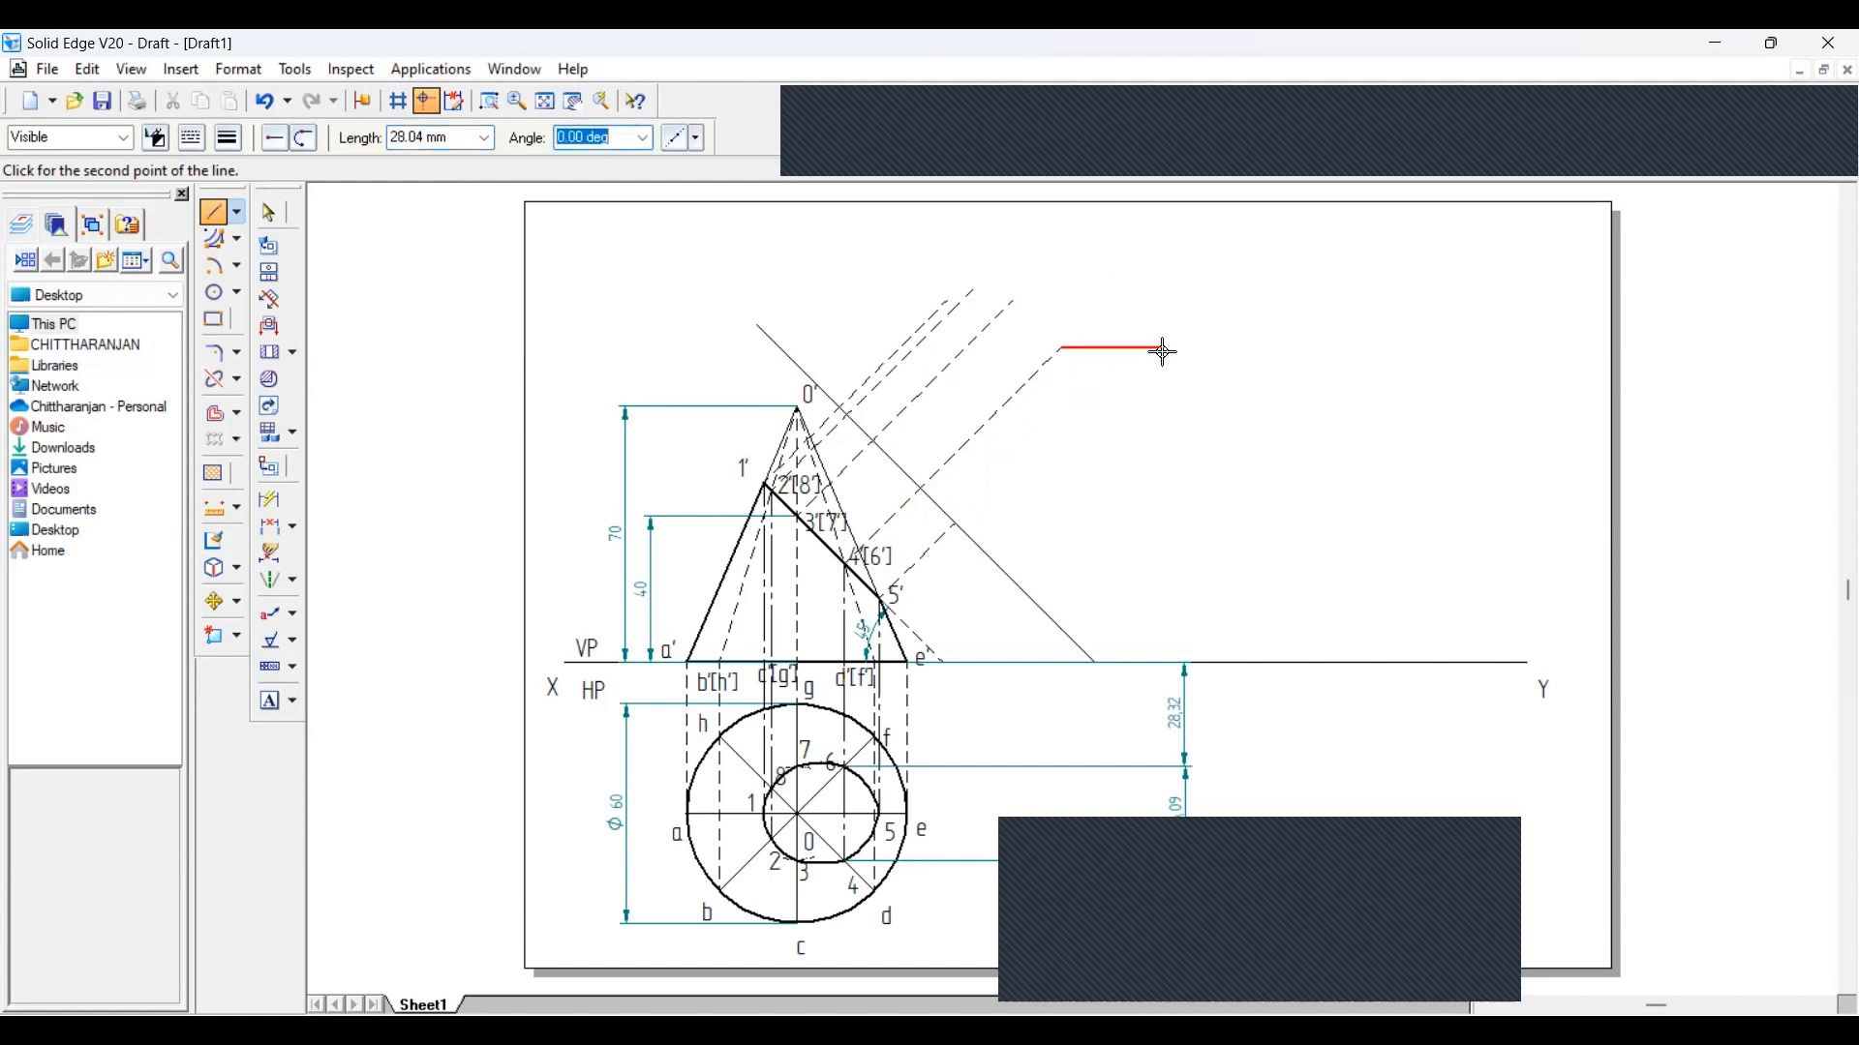
{"action": "key", "text": "Escape"}
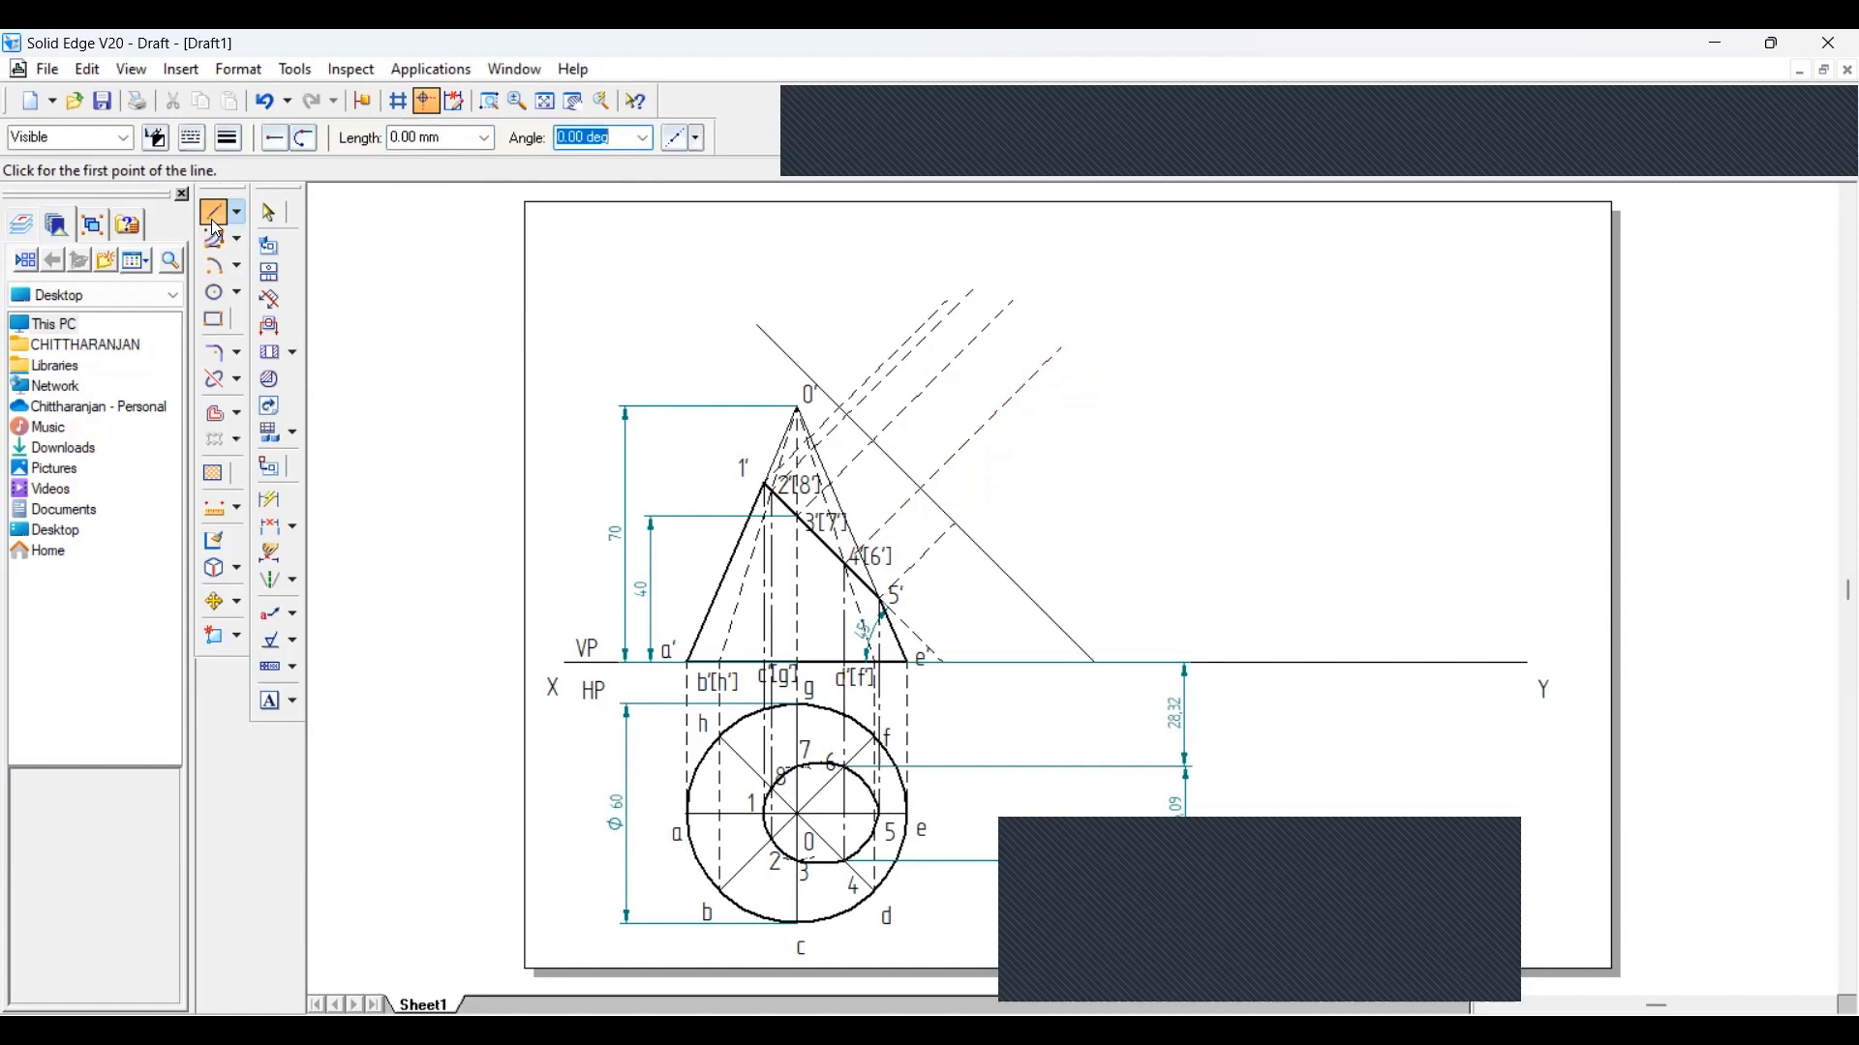
{"action": "left_click", "coordinate": [270, 212]}
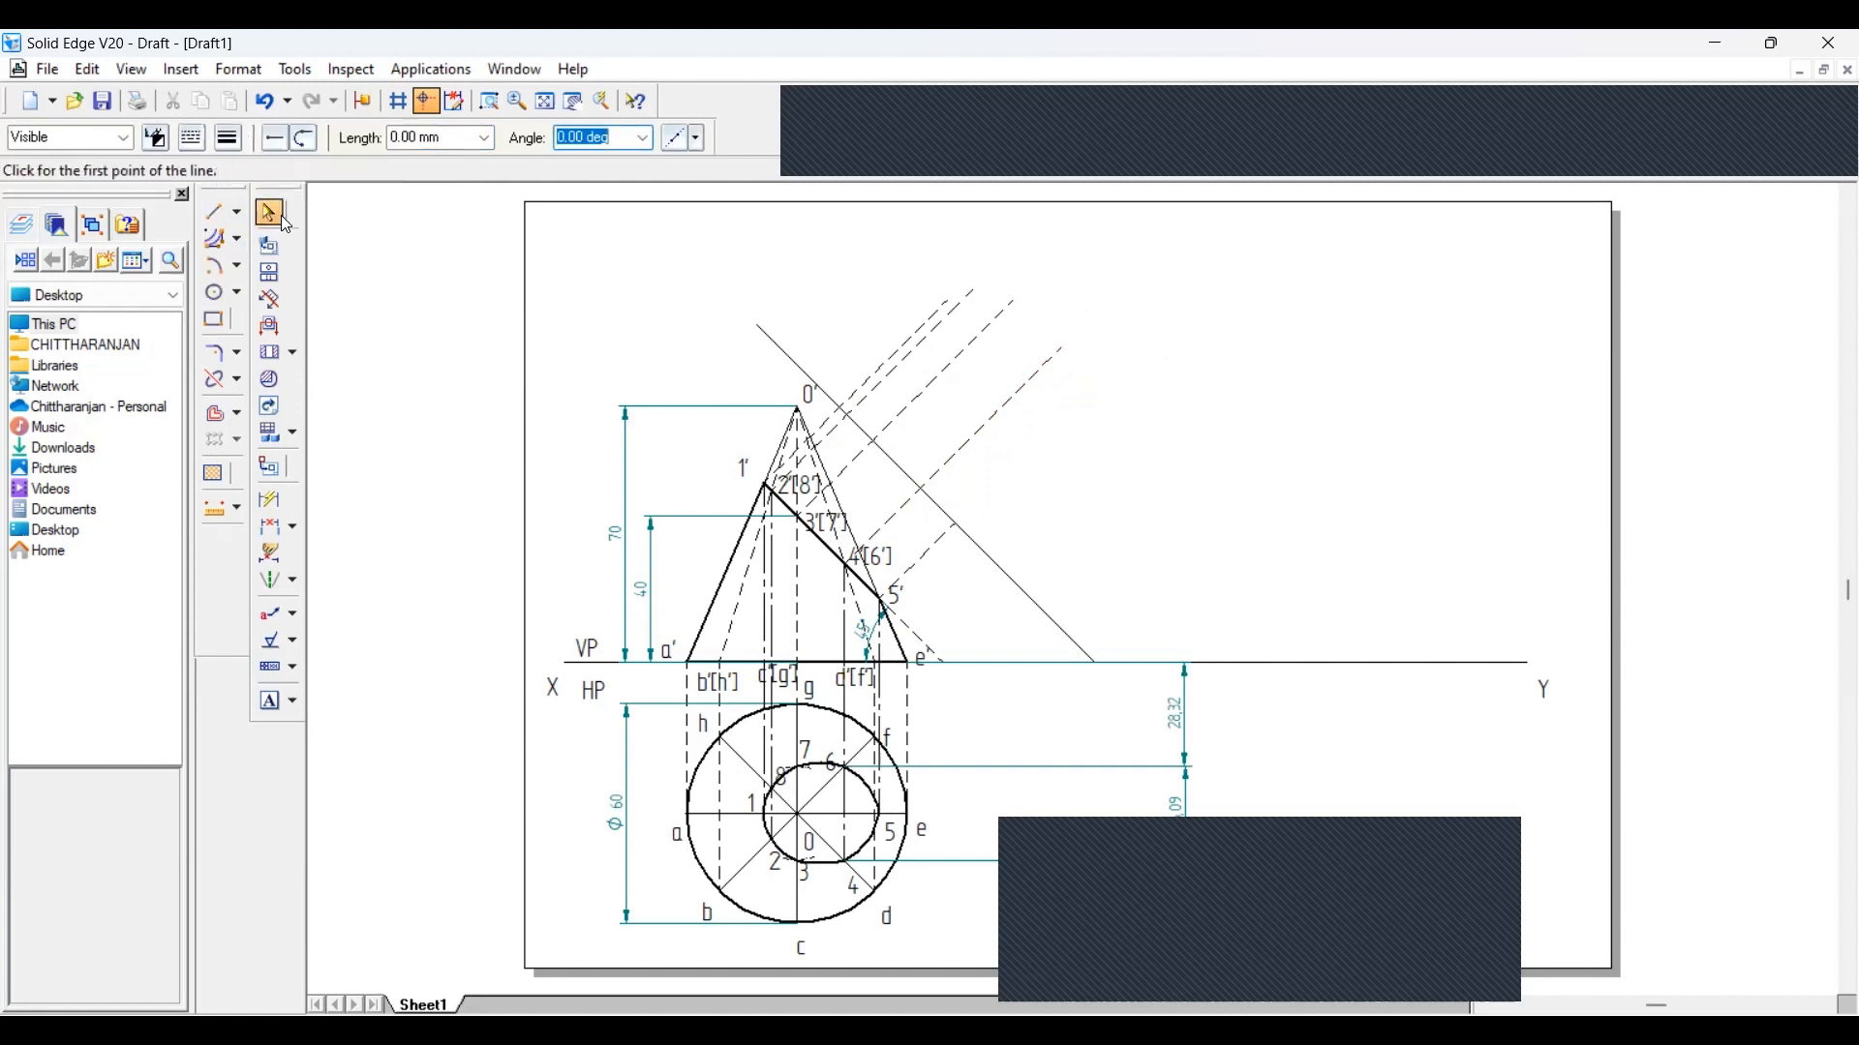
Delete the top-view distance dimensions to points 6 and 4, and dimension the vertical distance from the XY line to point 5
{"action": "left_click", "coordinate": [1176, 722]}
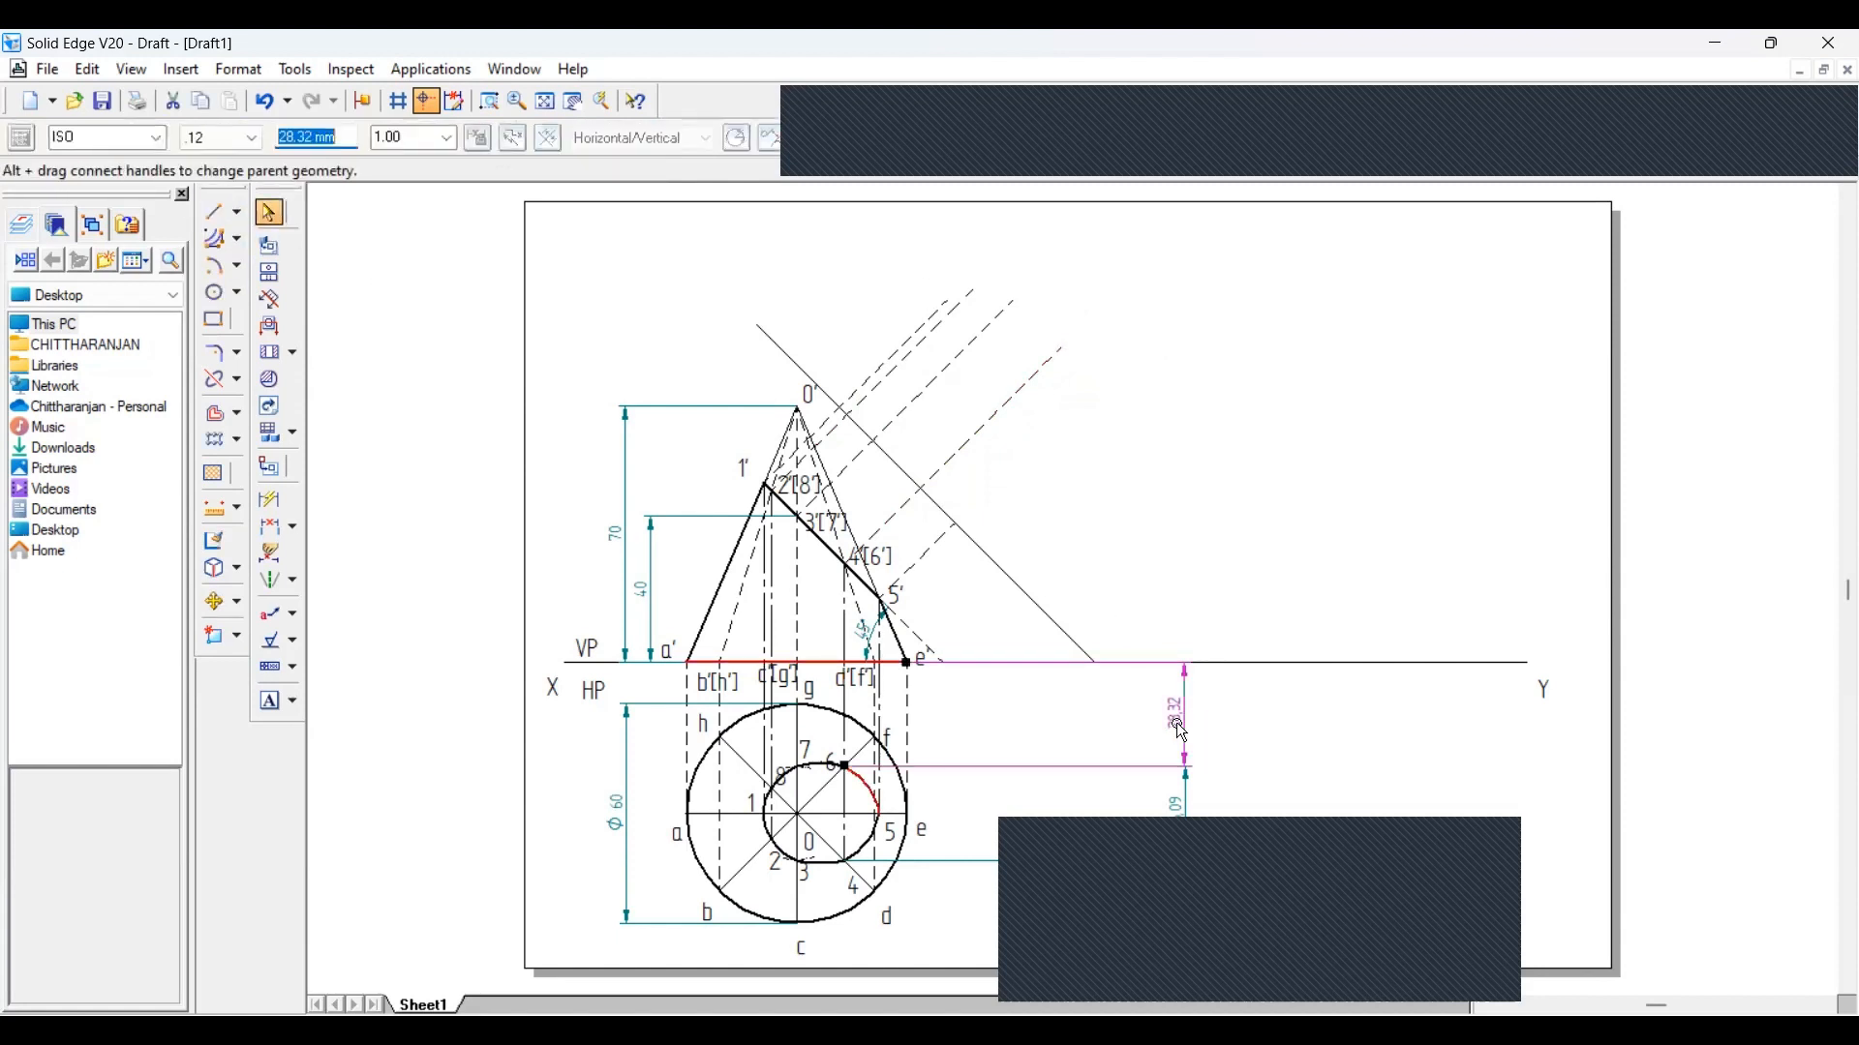
{"action": "key", "text": "Delete"}
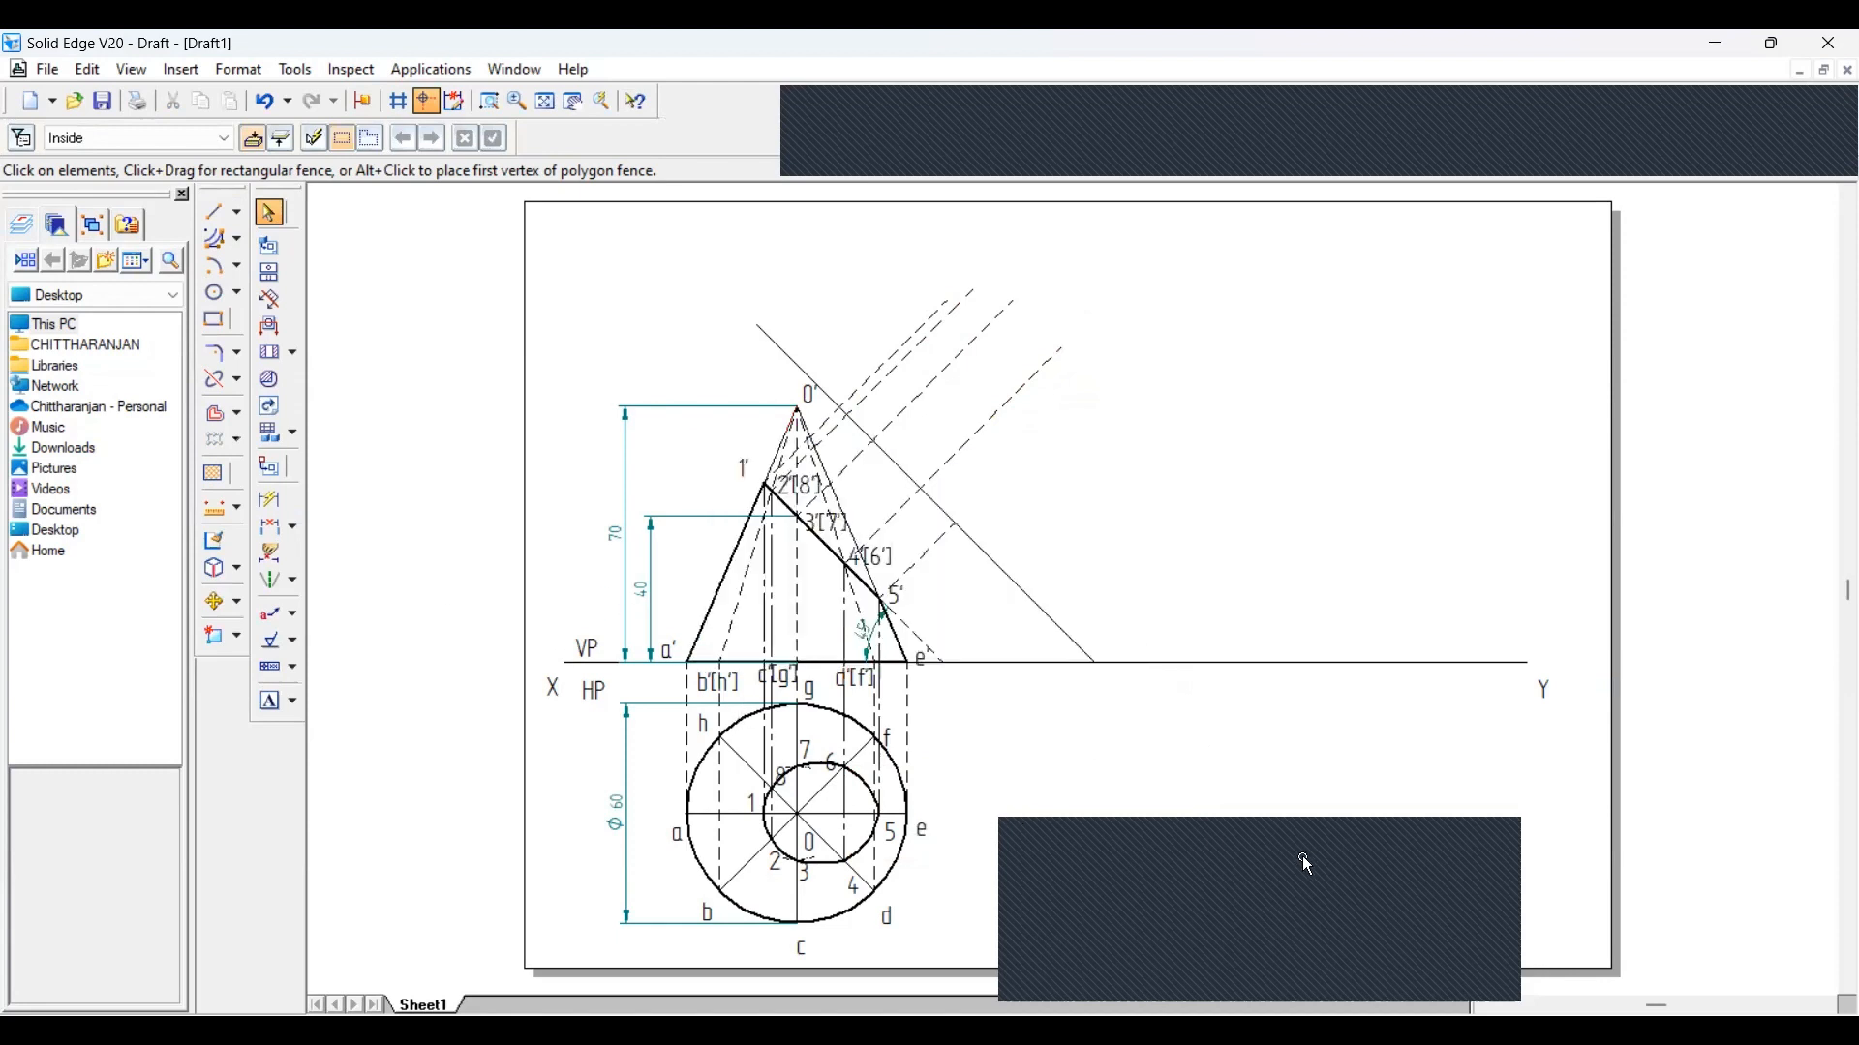
{"action": "left_click", "coordinate": [214, 212]}
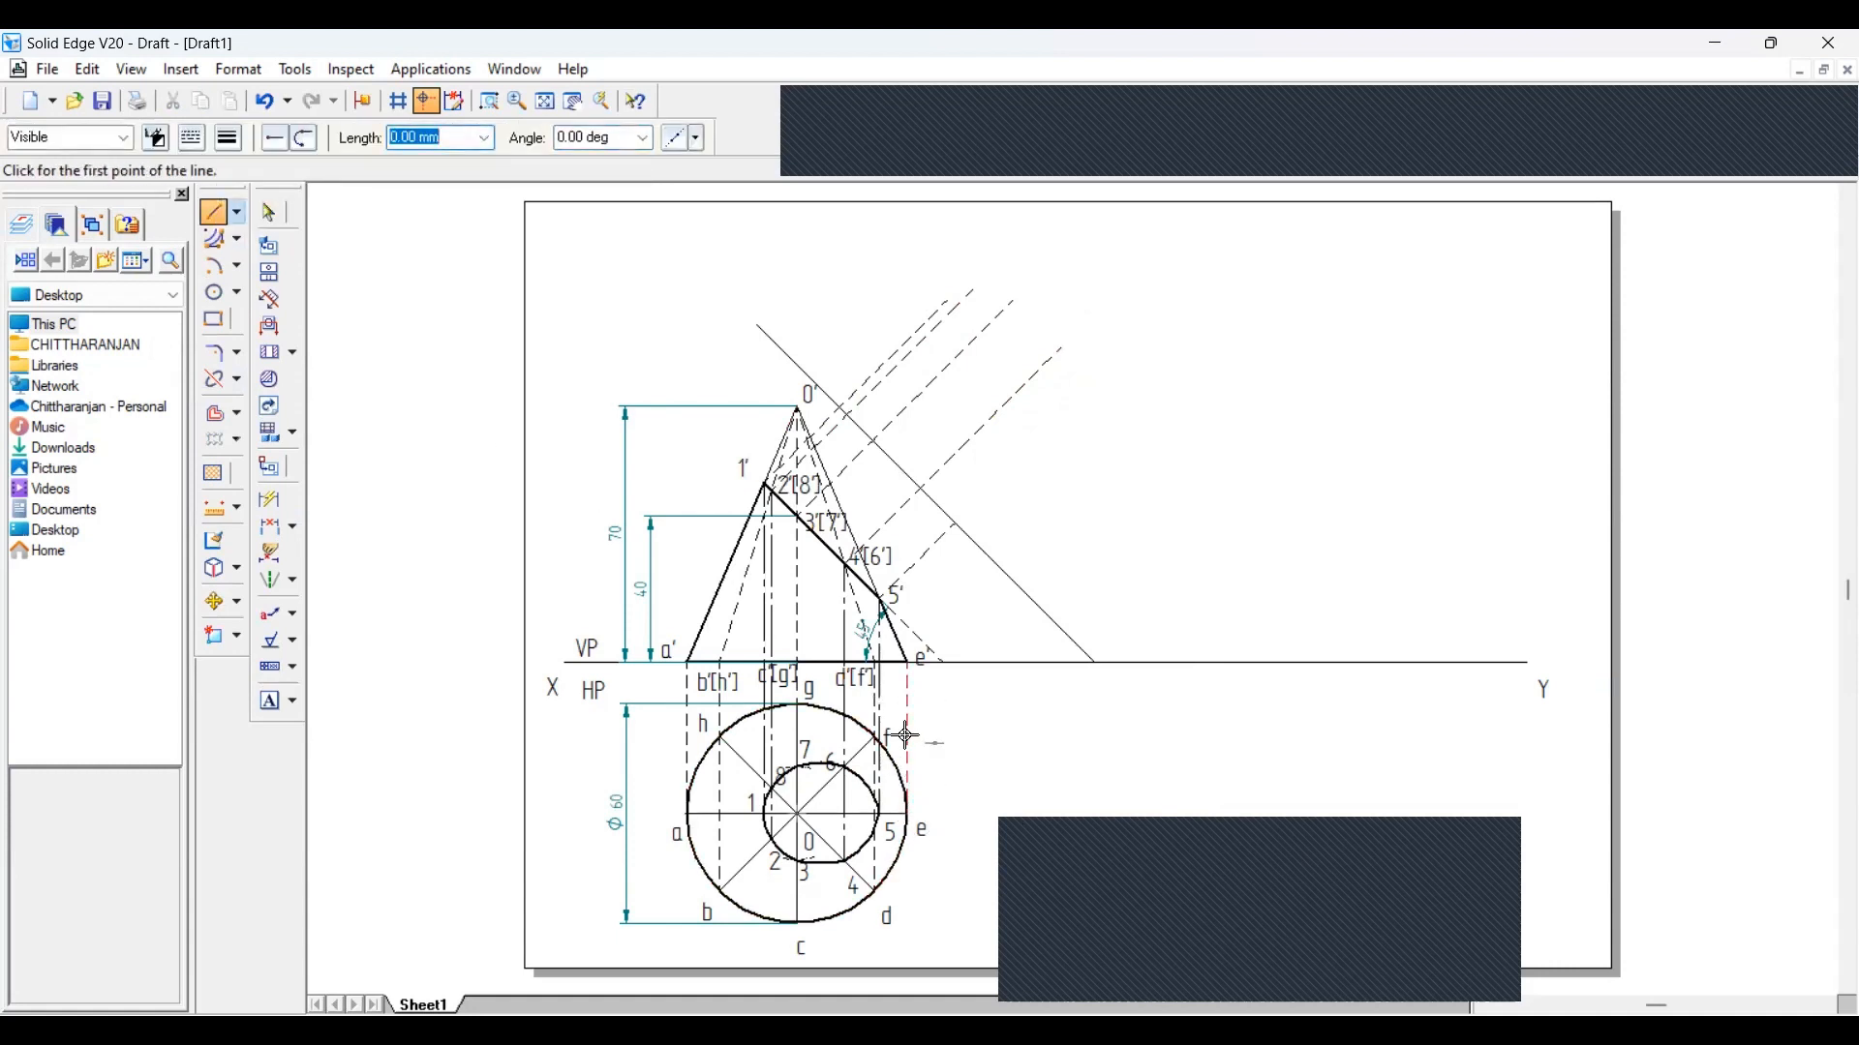
{"action": "left_click", "coordinate": [270, 500]}
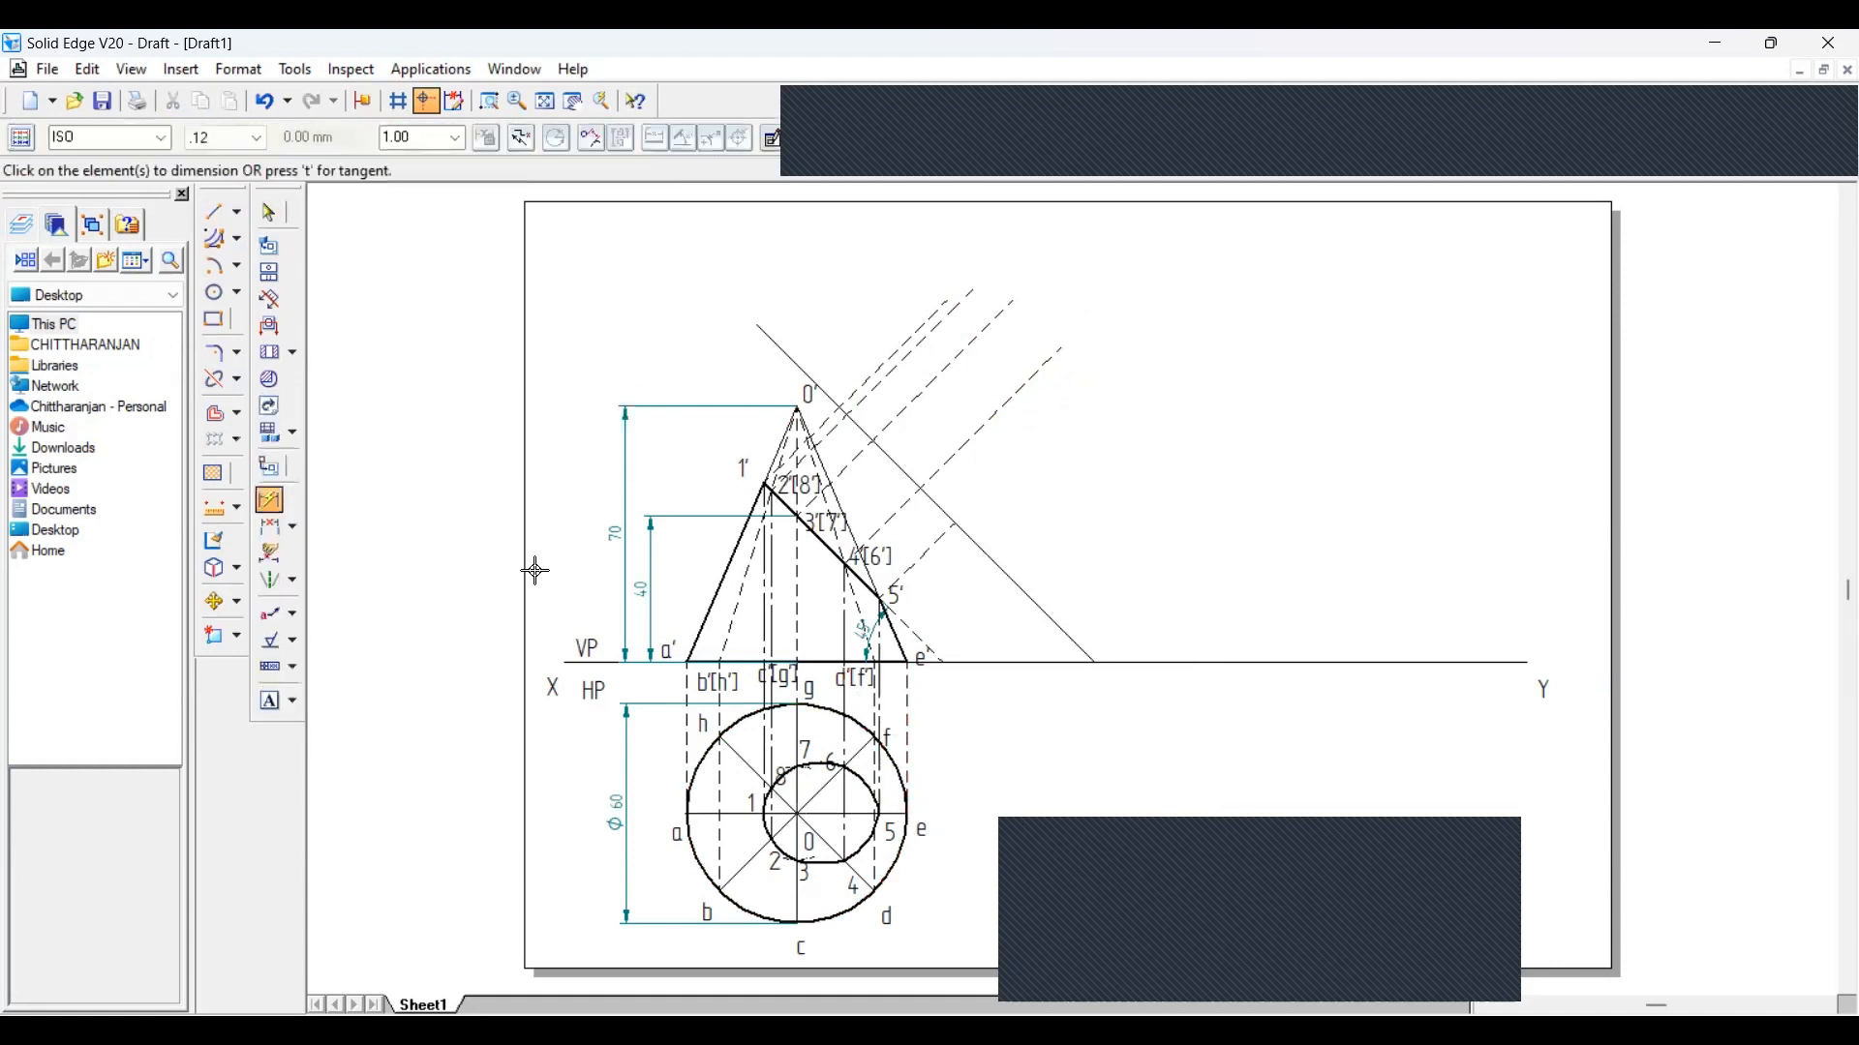
{"action": "left_click", "coordinate": [890, 663]}
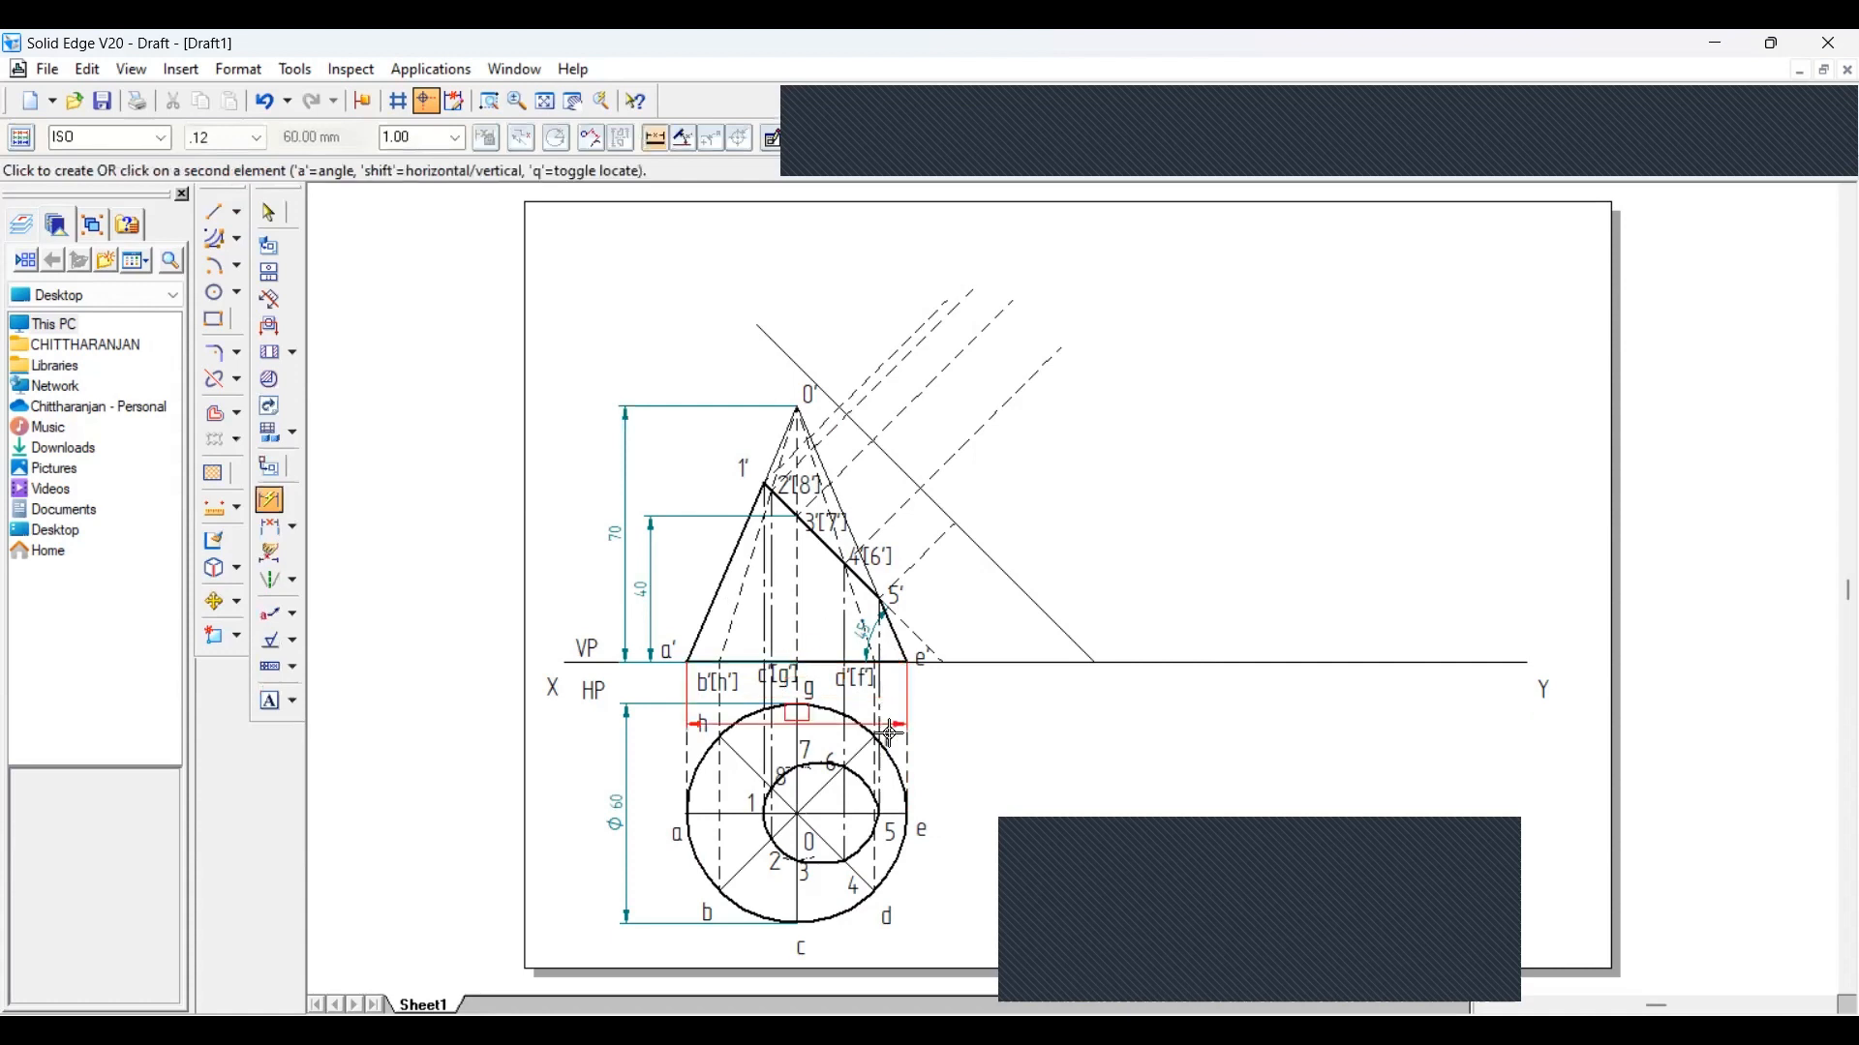
{"action": "left_click", "coordinate": [882, 816]}
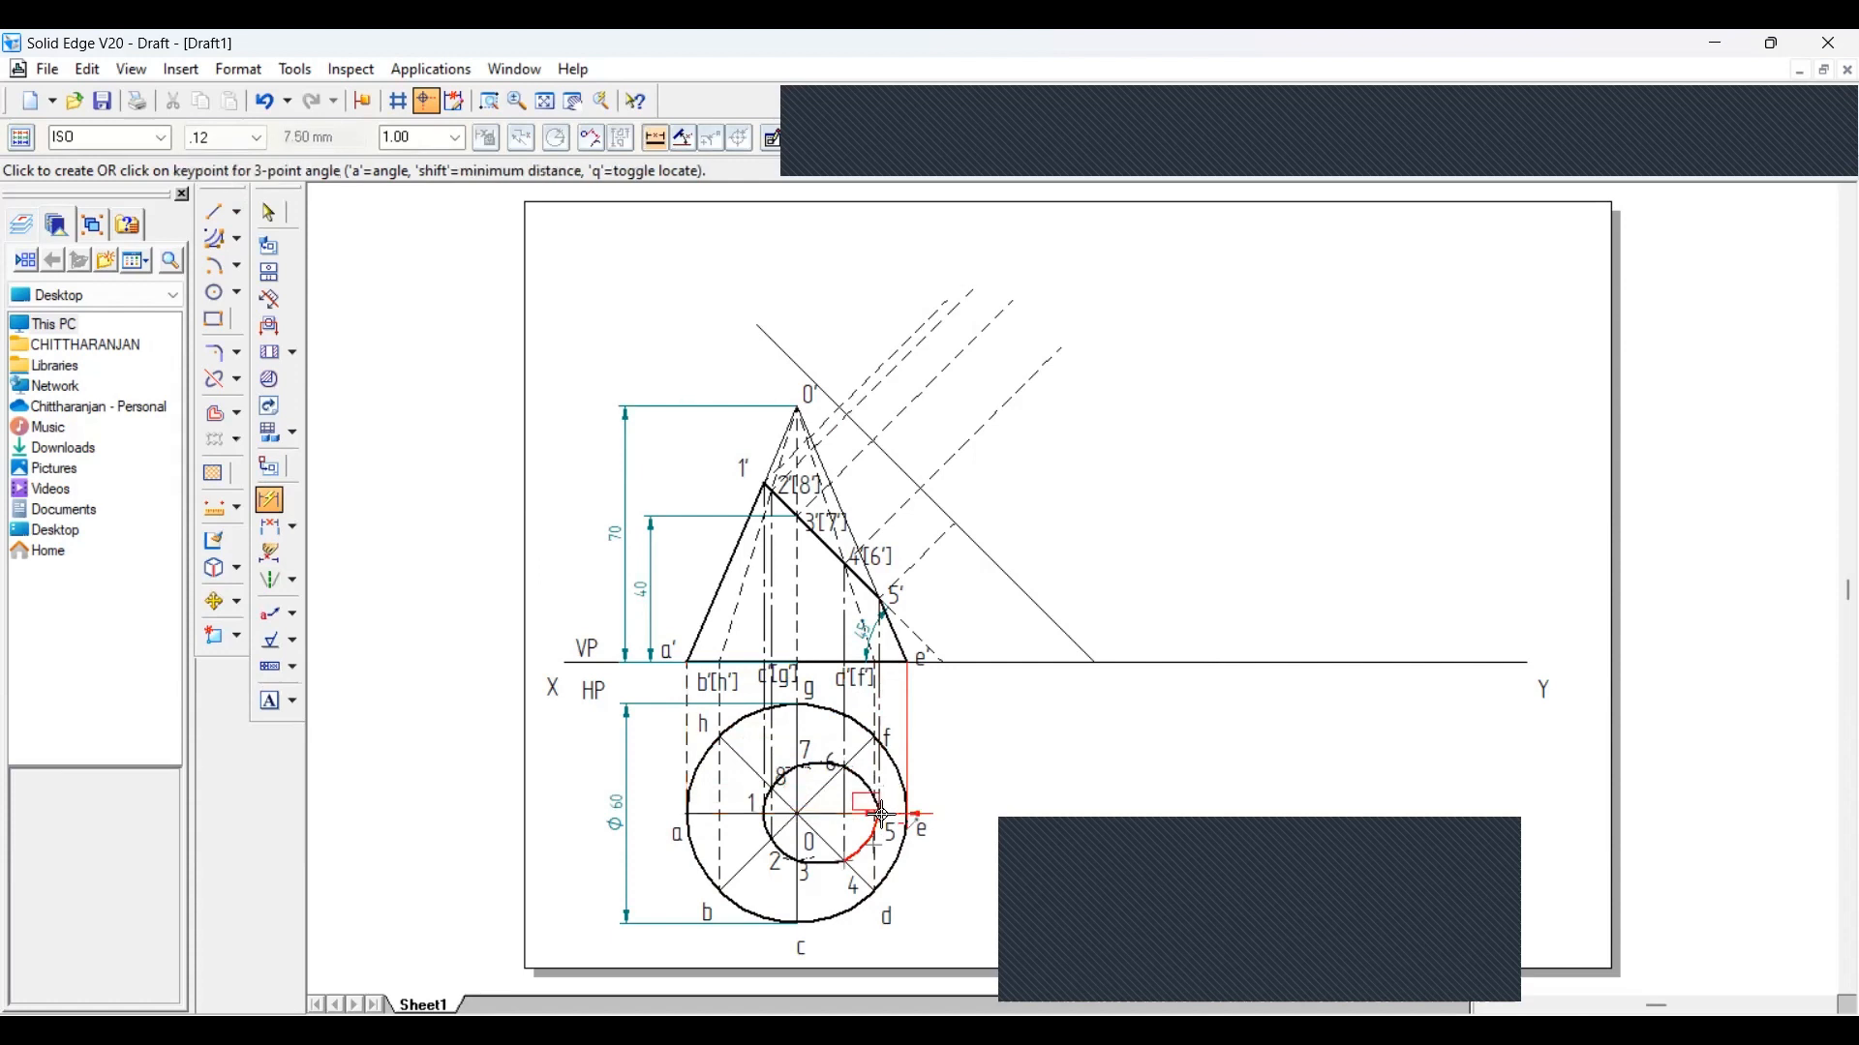
{"action": "left_click", "coordinate": [1185, 797]}
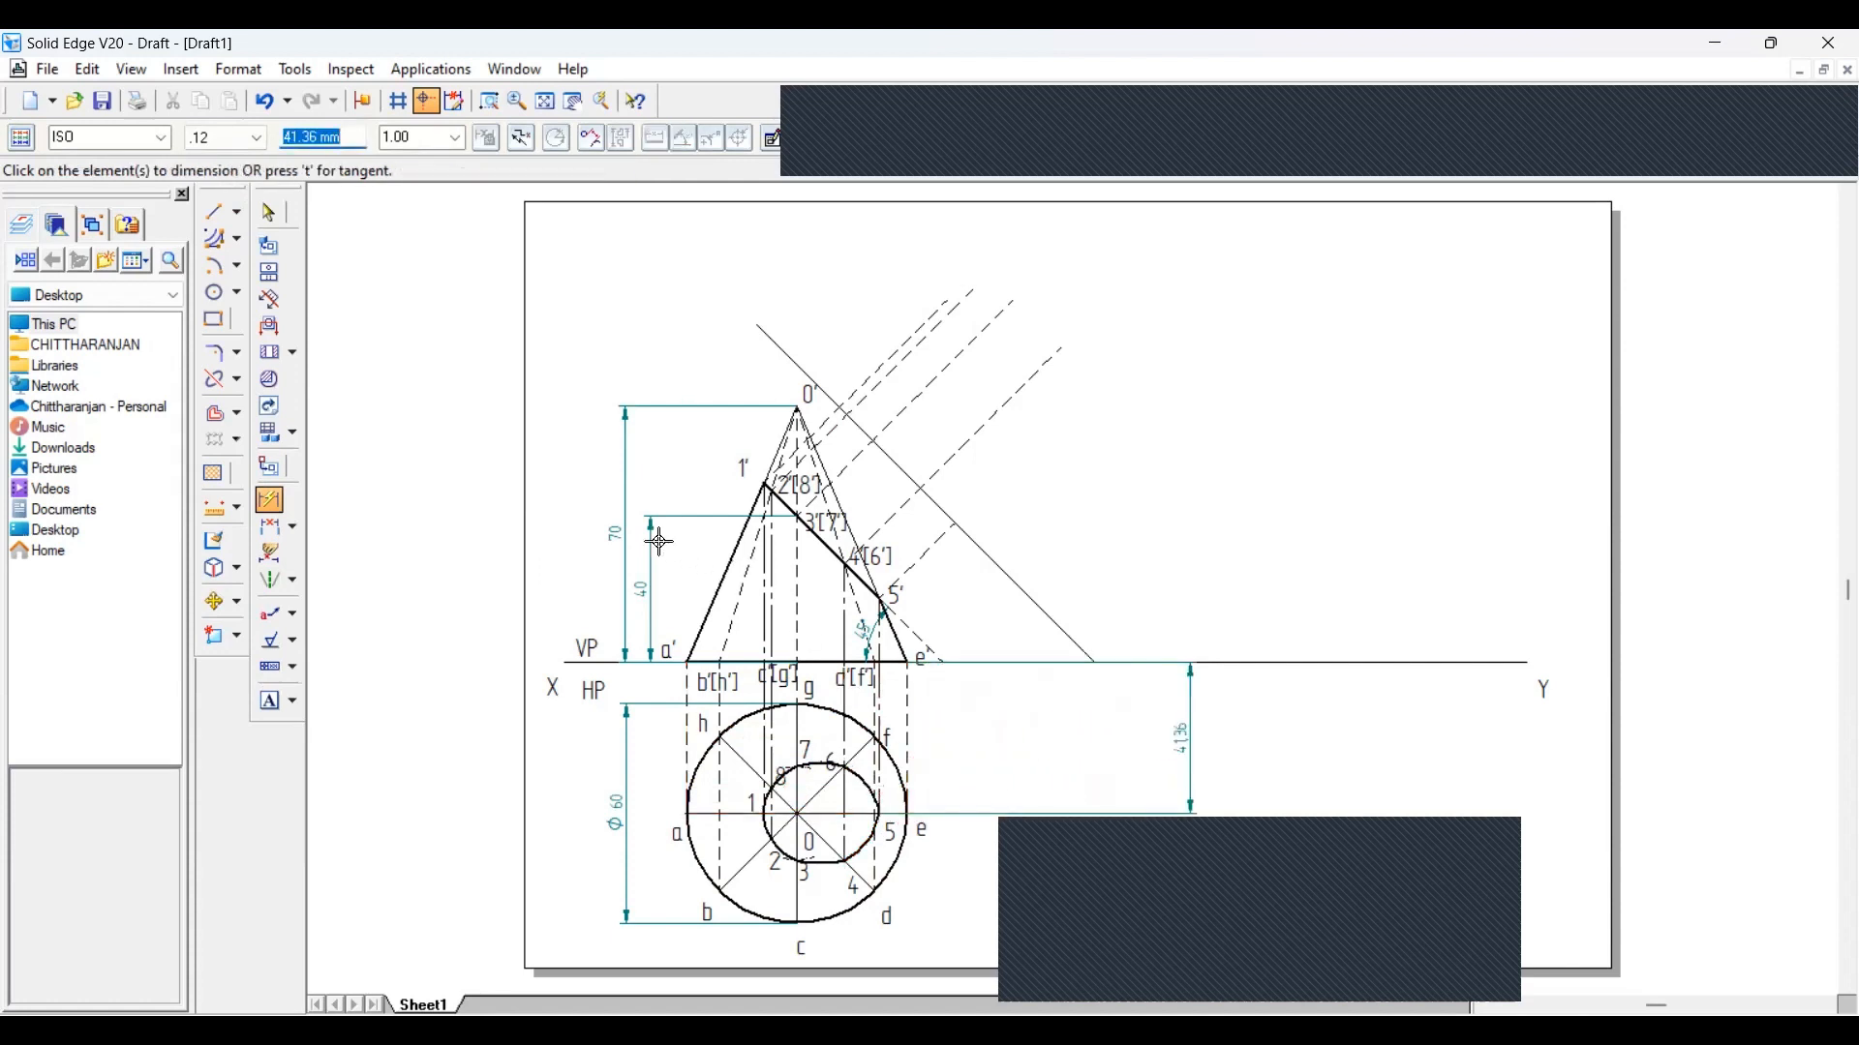
Extend the projector of 5' beyond the inclined reference line with a 41.36 mm line at 45 degrees and end the line chain
{"action": "left_click", "coordinate": [216, 212]}
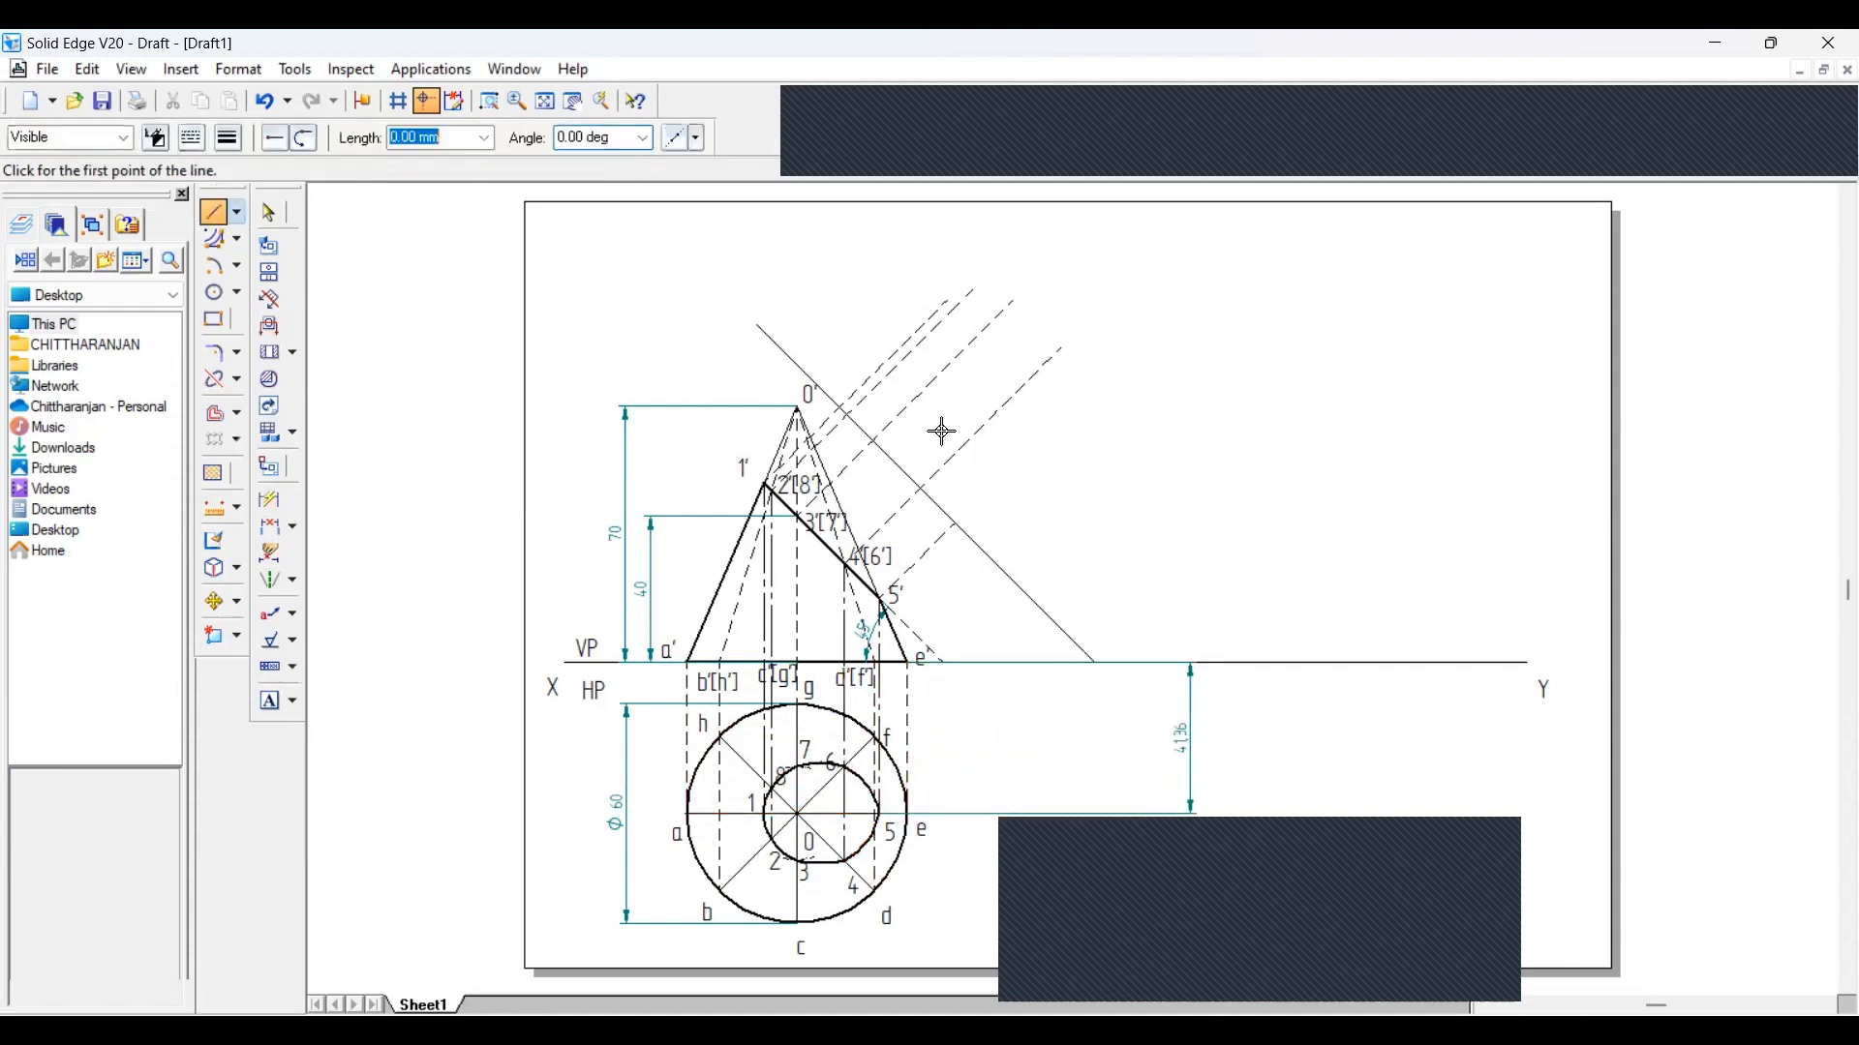
{"action": "left_click", "coordinate": [956, 526]}
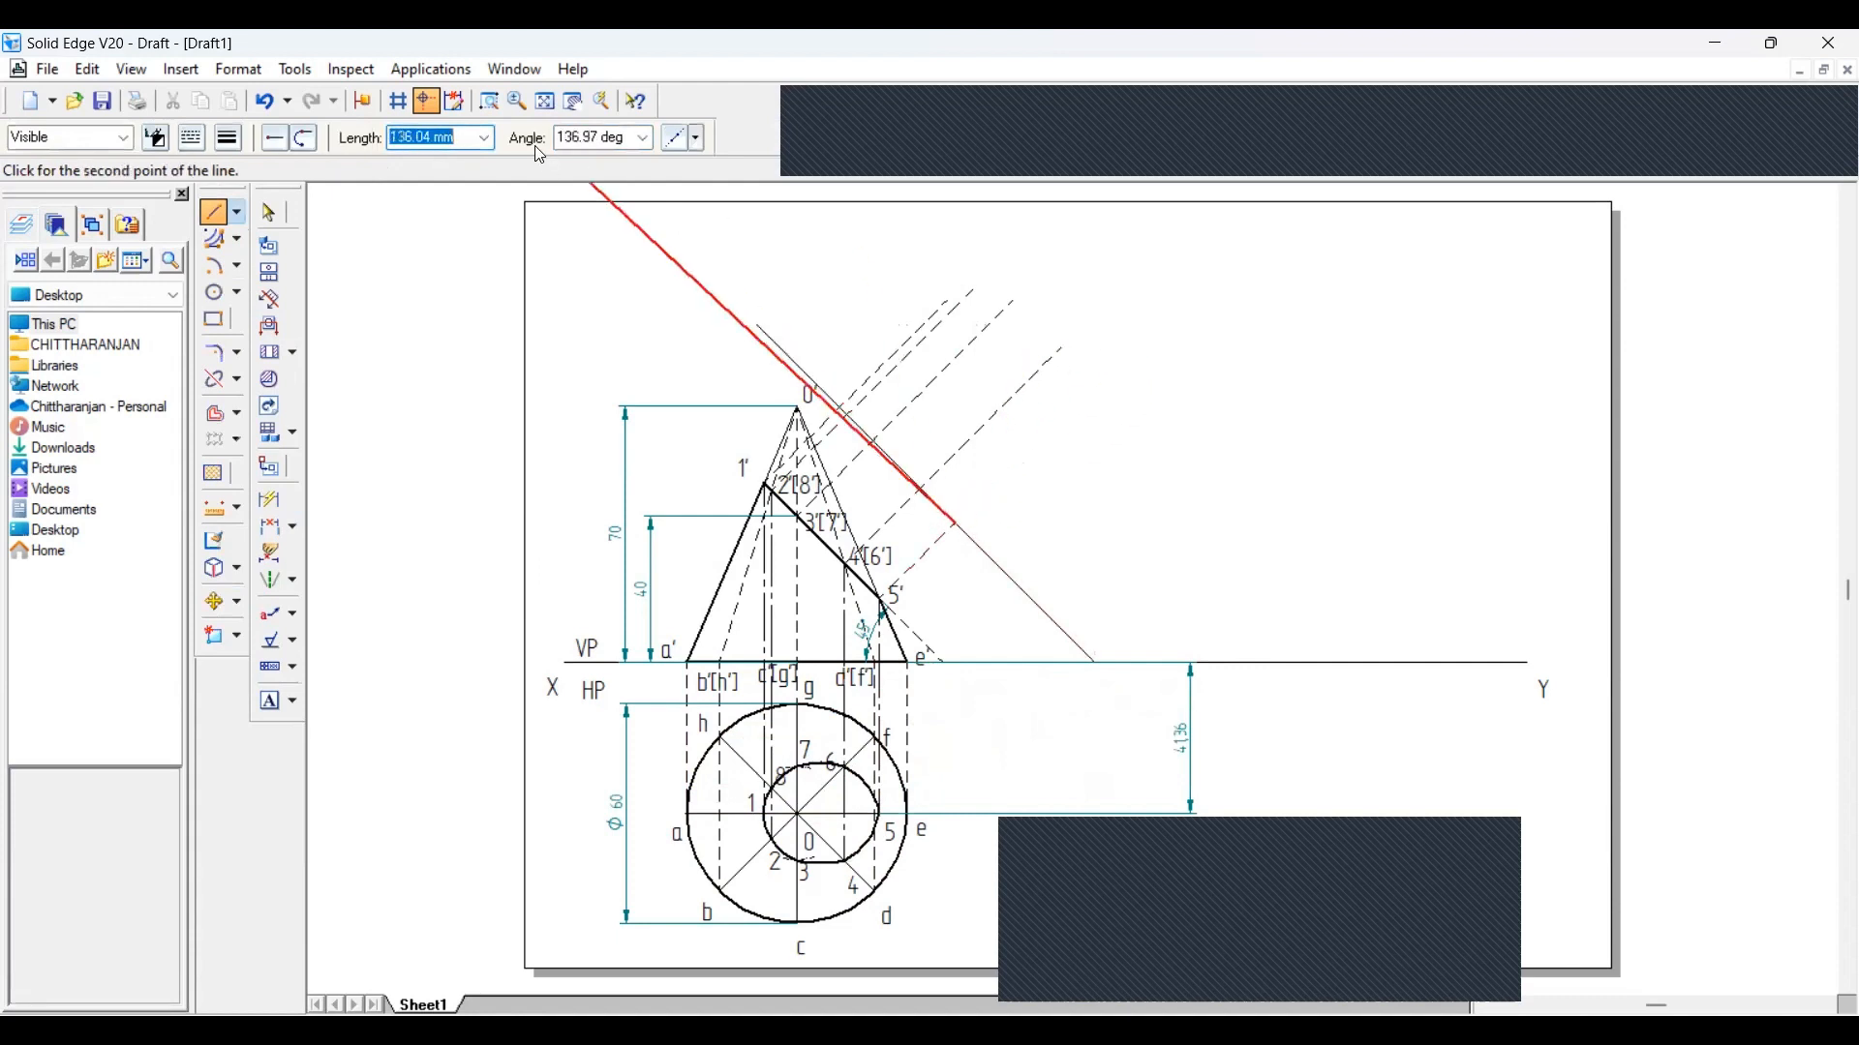
{"action": "left_click", "coordinate": [595, 139]}
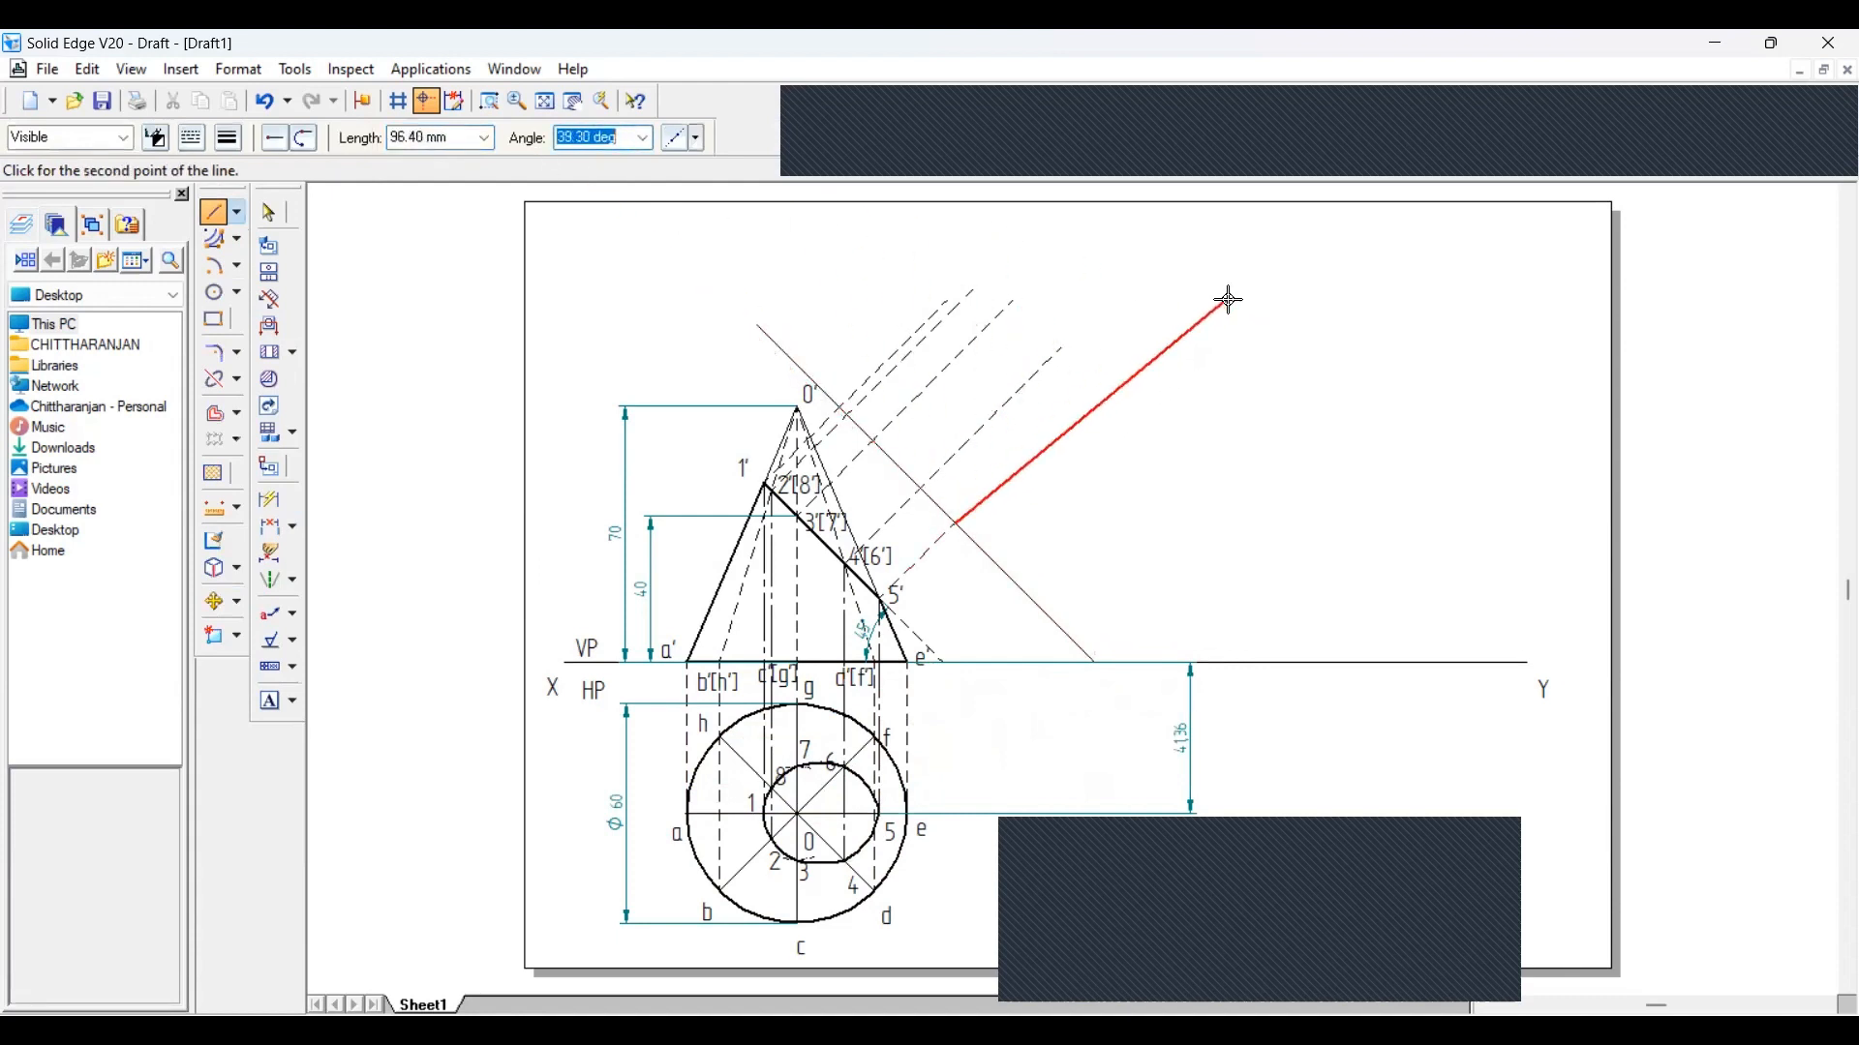
{"action": "type", "text": "45"}
{"action": "key", "text": "Return"}
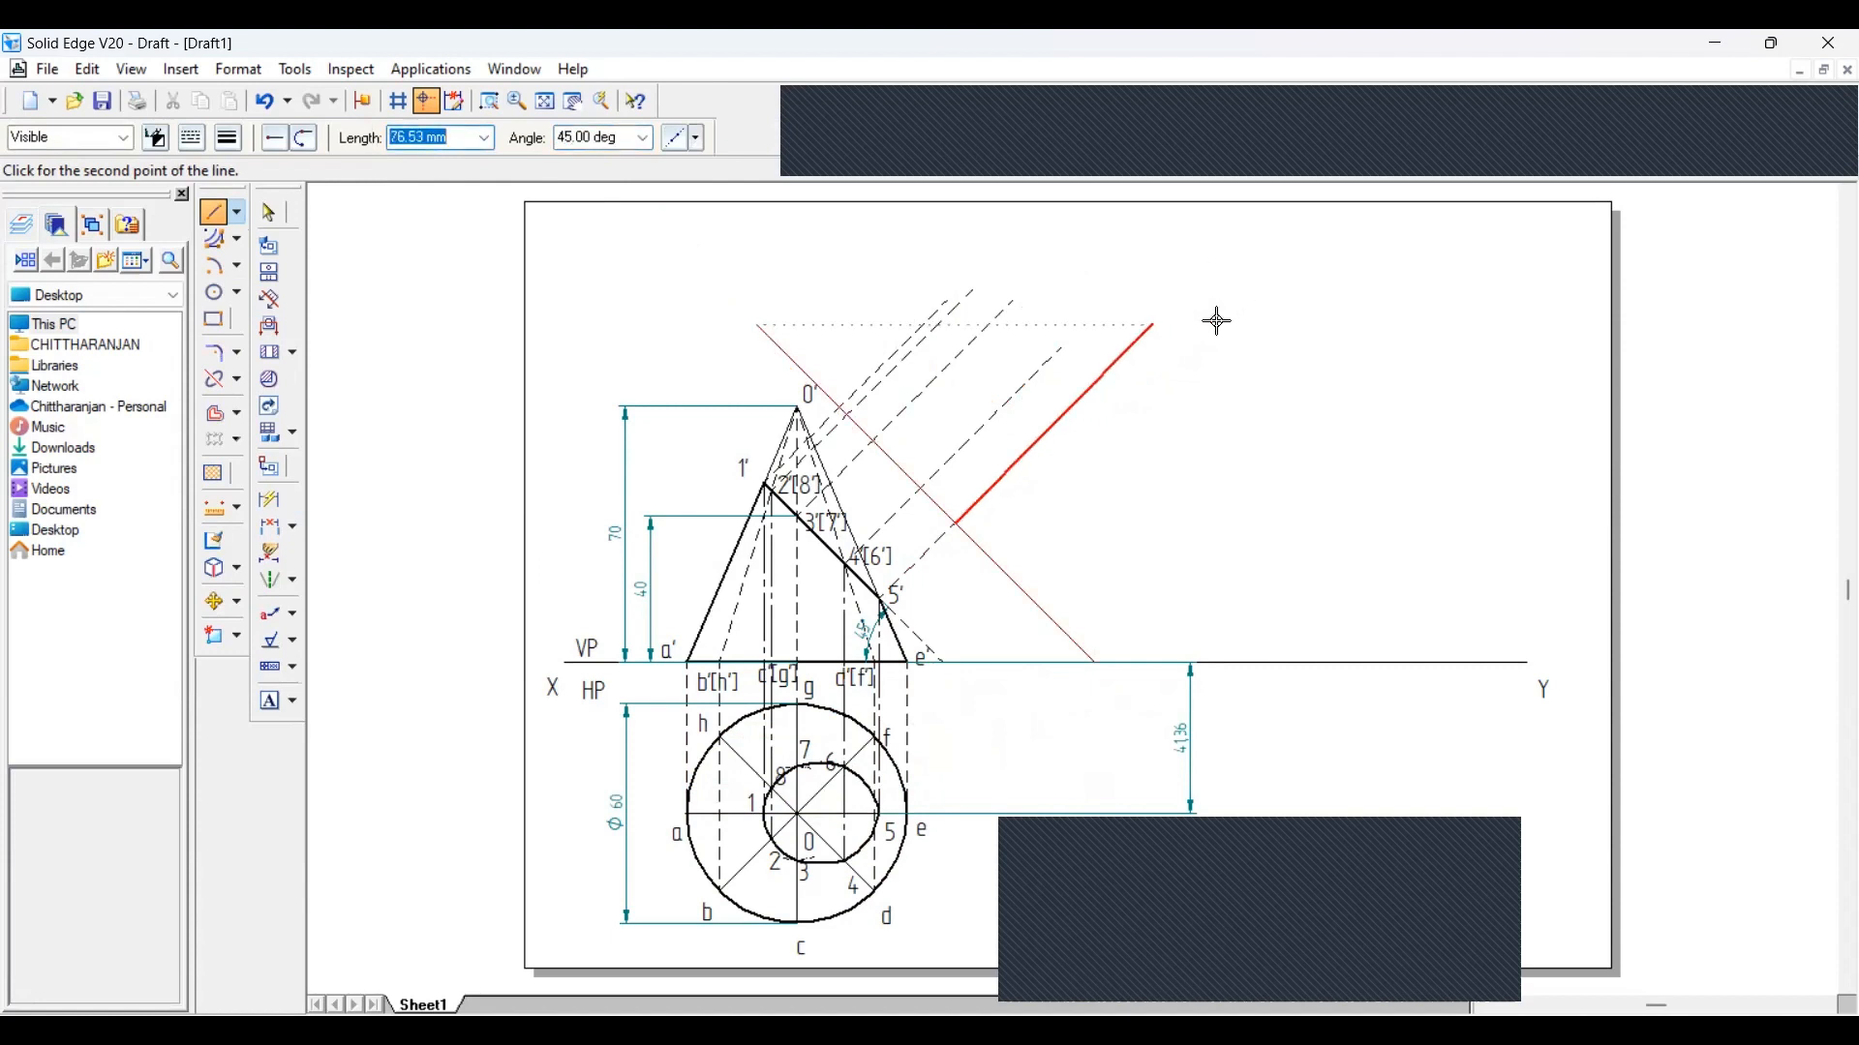
{"action": "type", "text": "41.36"}
{"action": "key", "text": "Return"}
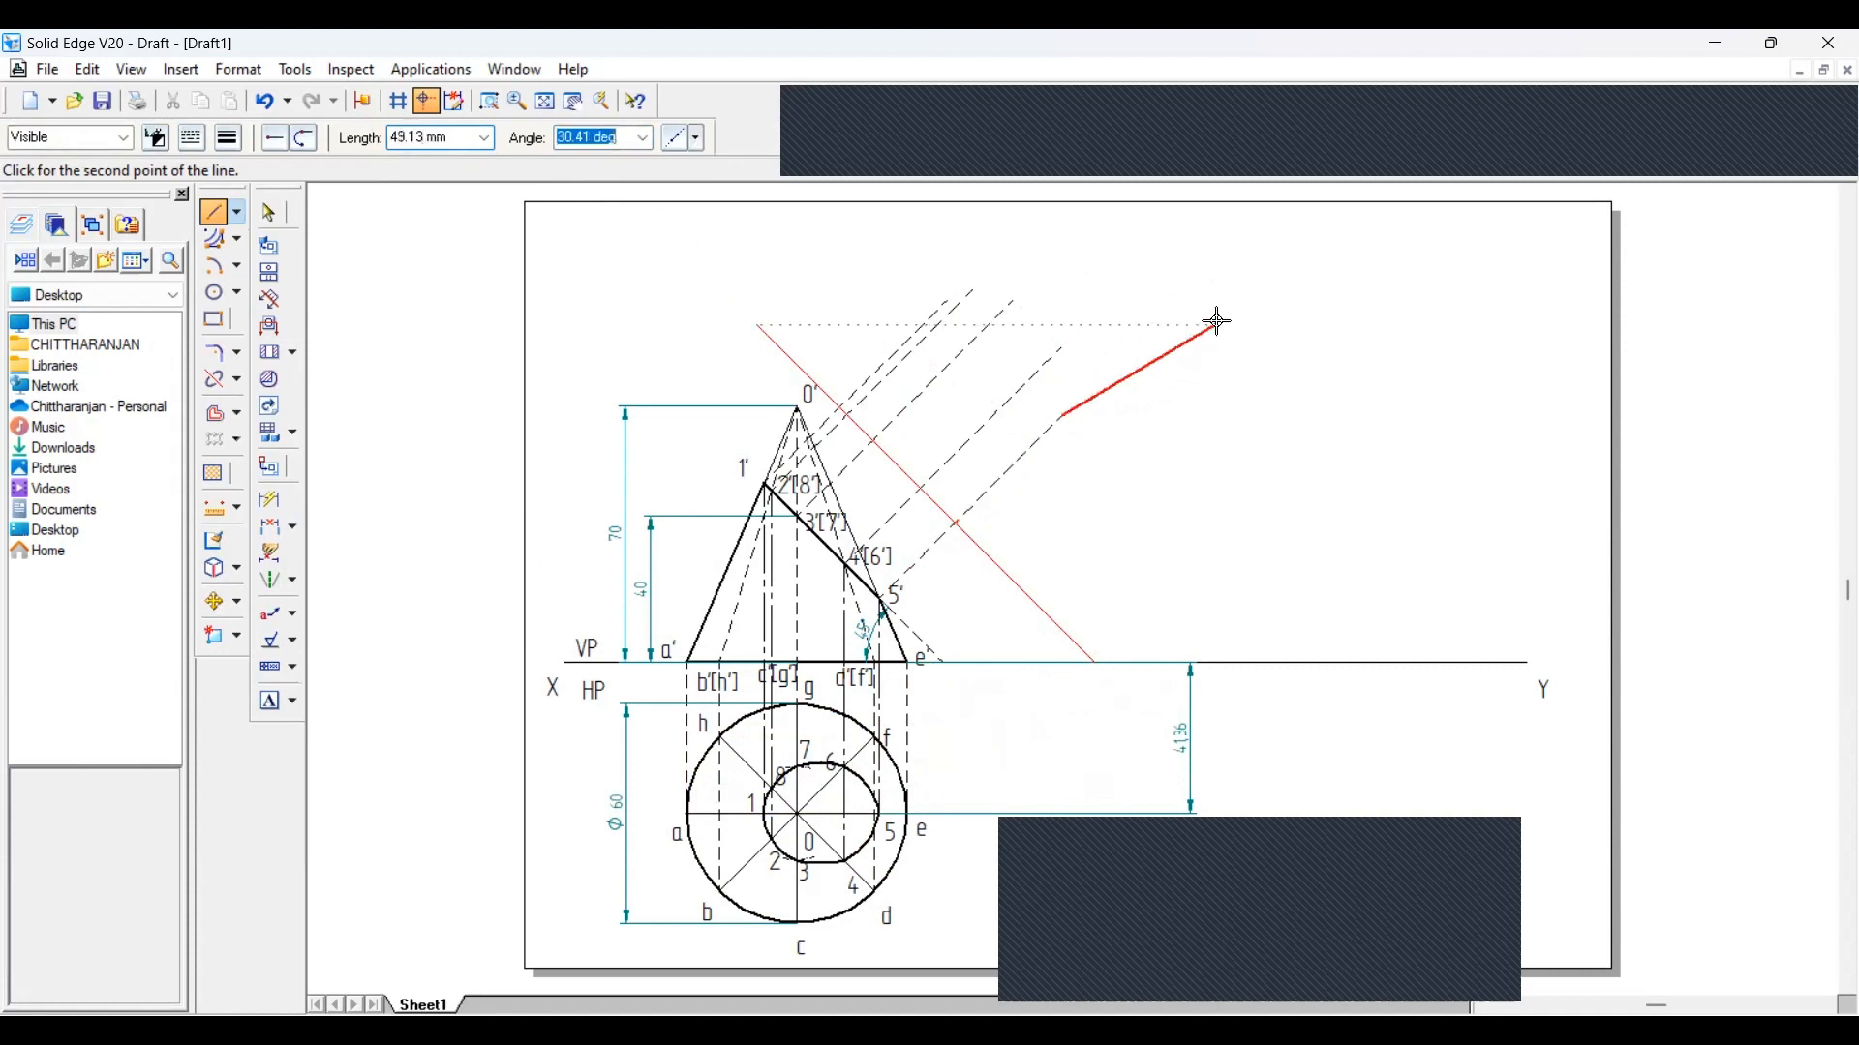
{"action": "right_click", "coordinate": [1178, 444]}
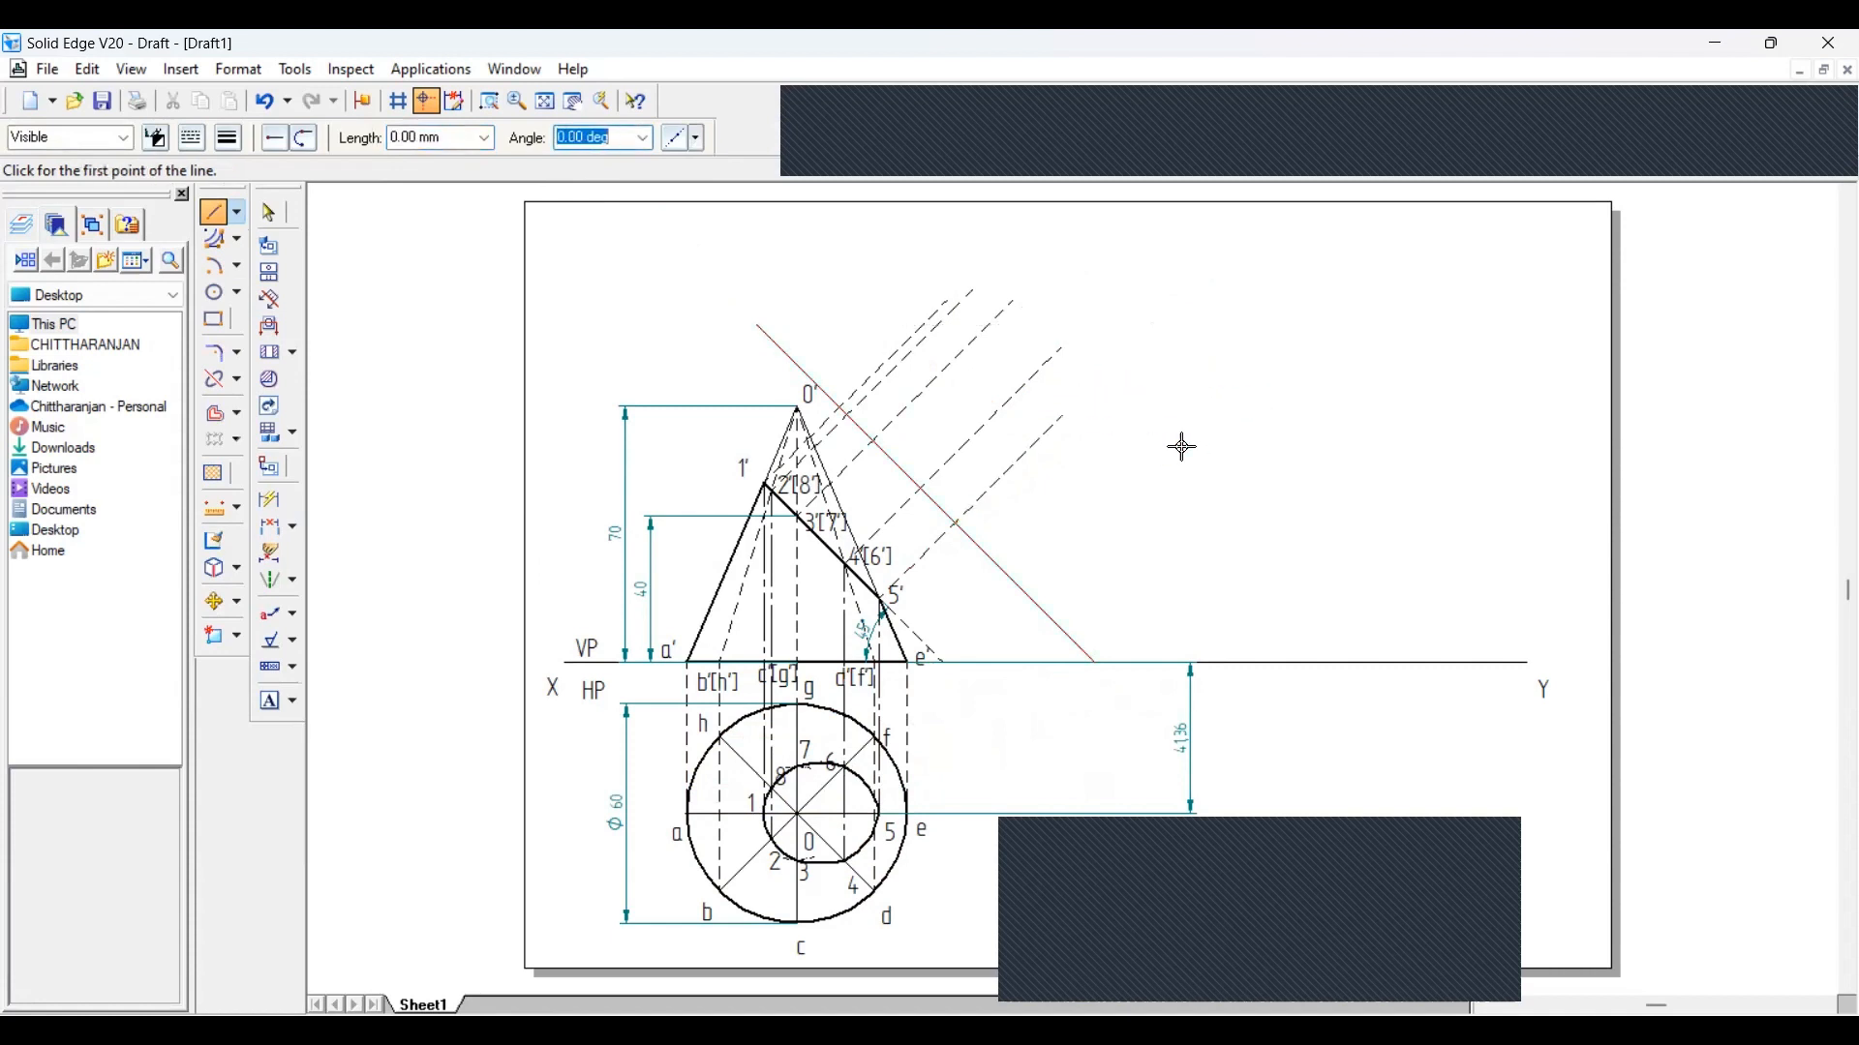
Delete the vertical distance dimension from the XY line to point 5 in the top view
{"action": "left_click", "coordinate": [270, 212]}
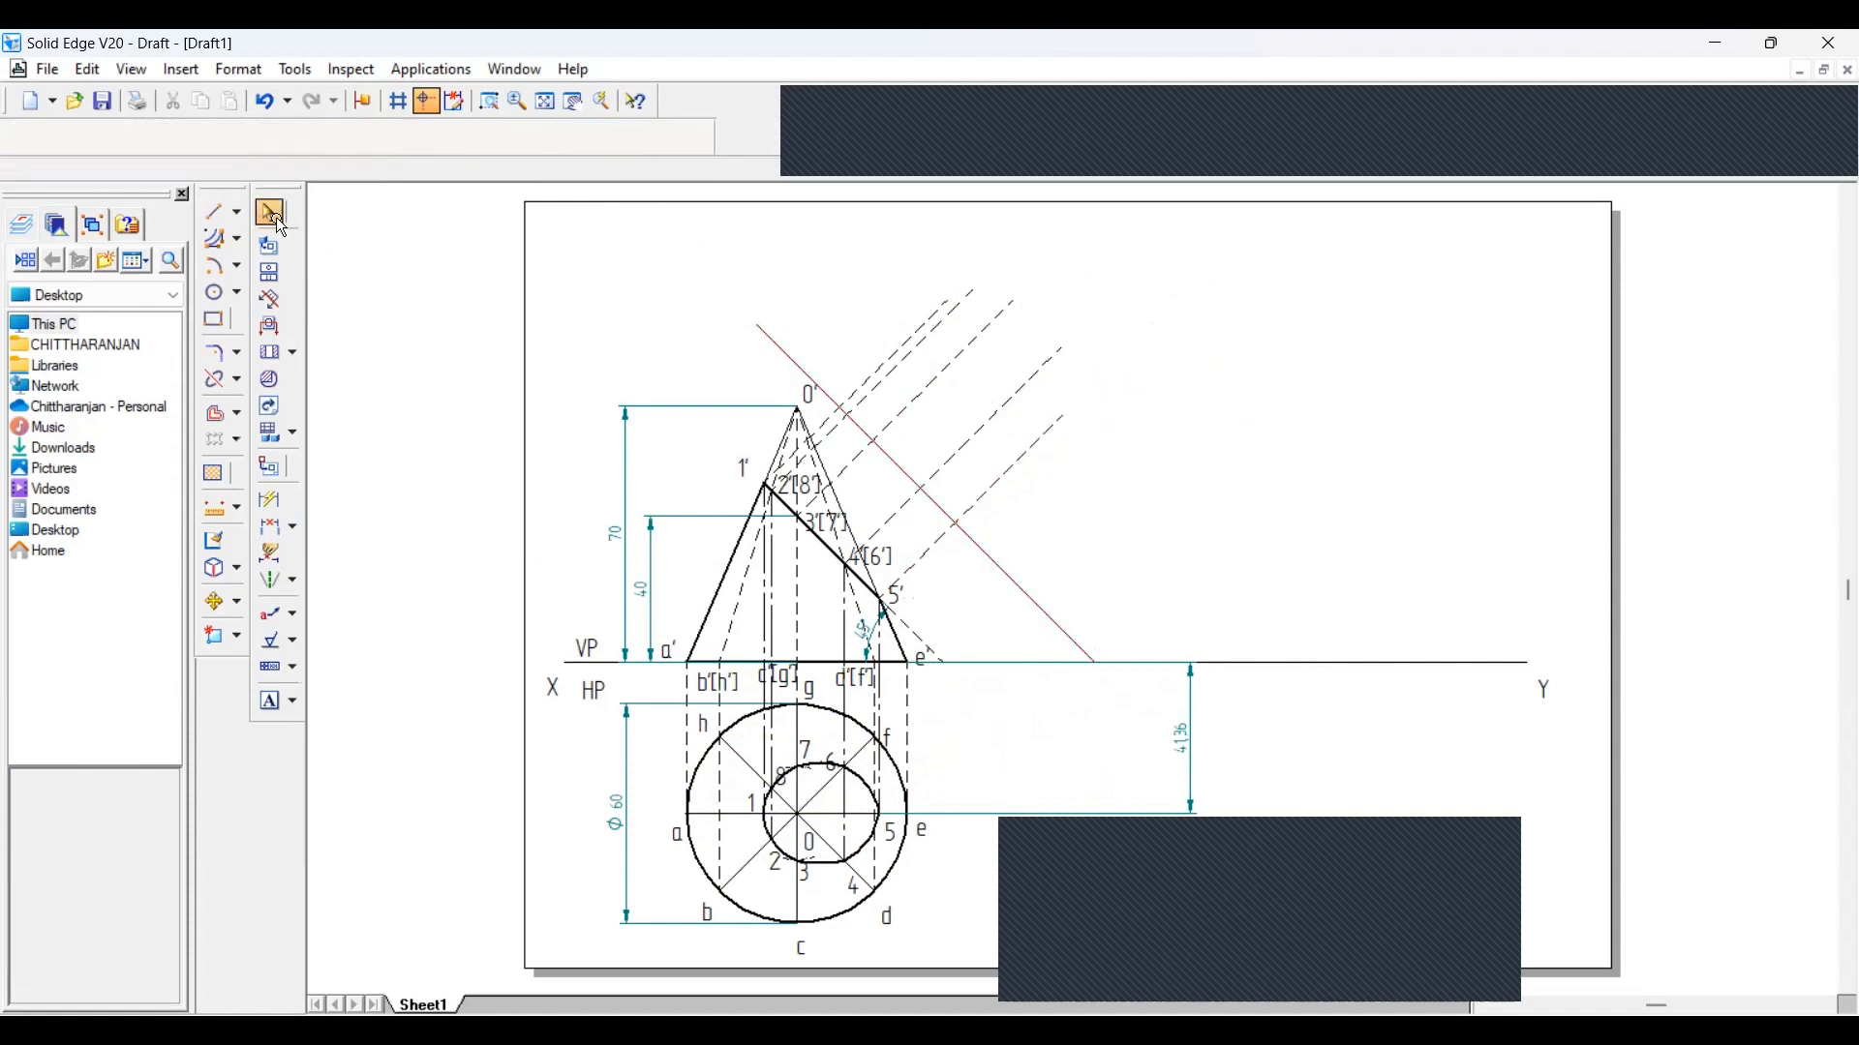
{"action": "left_click", "coordinate": [1203, 774]}
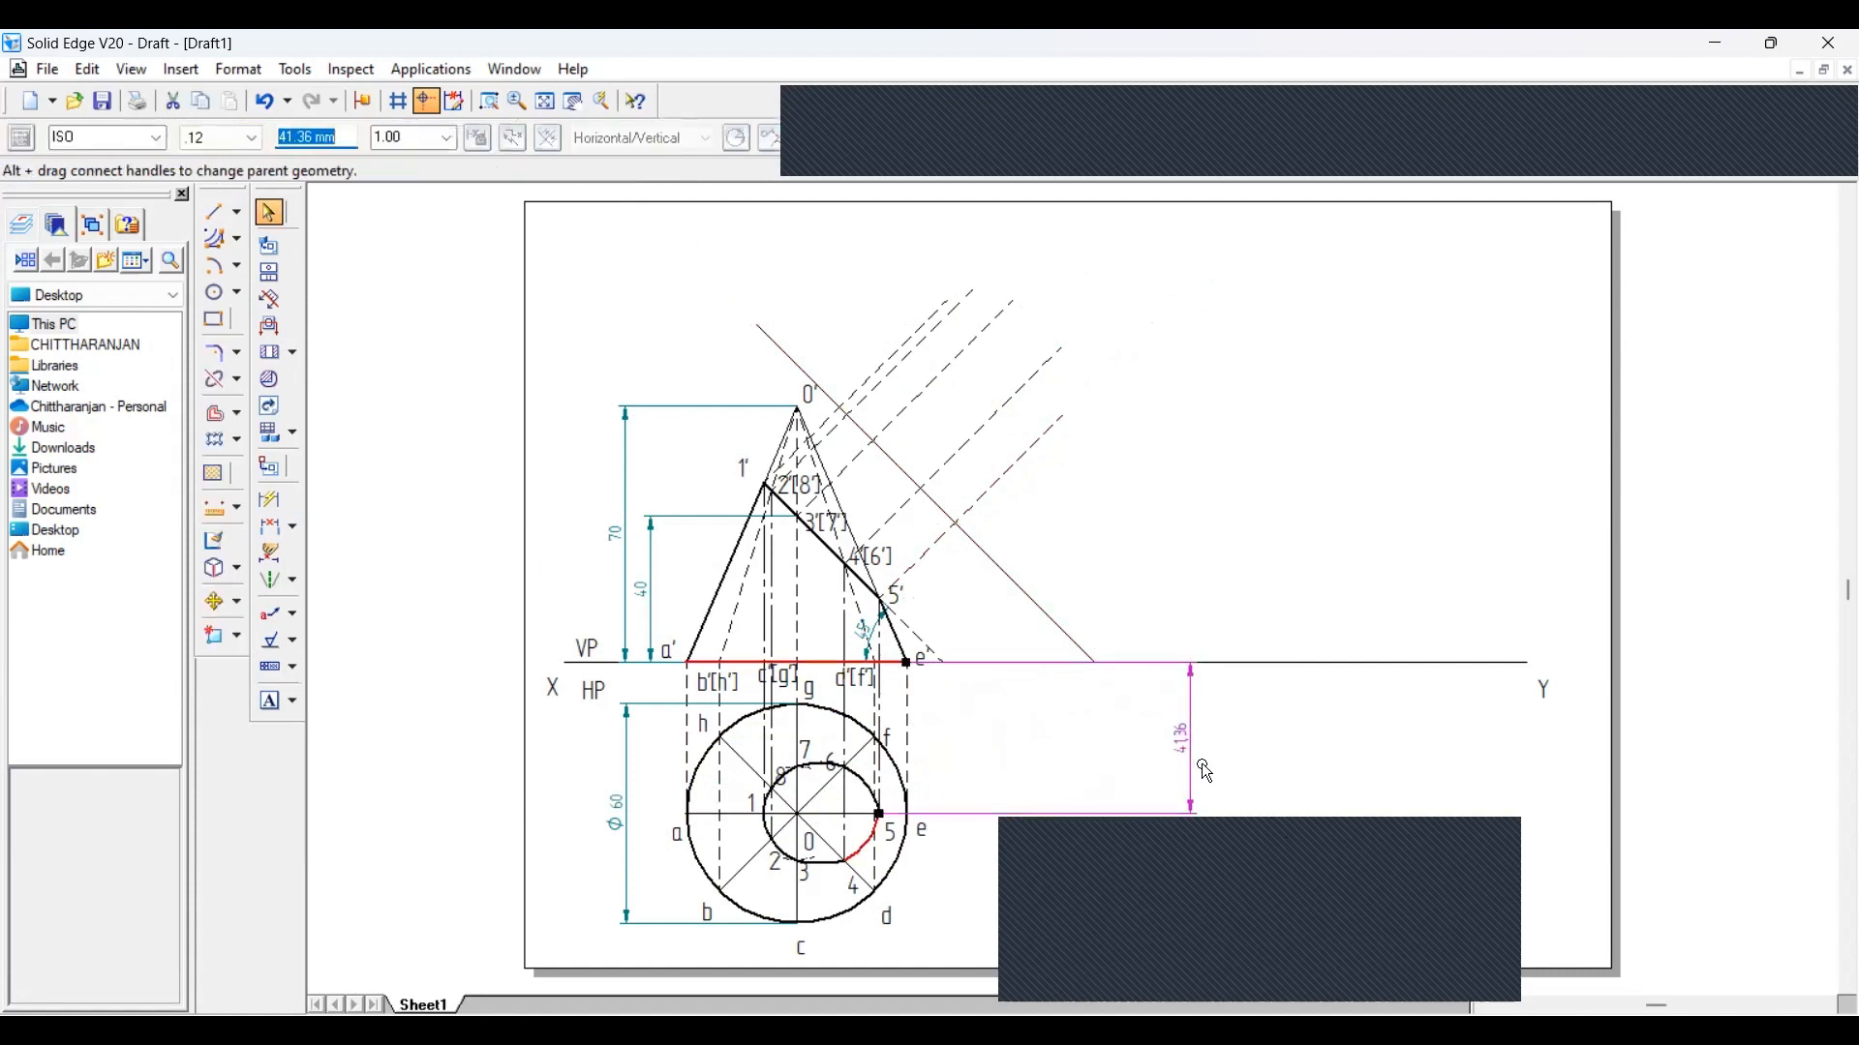
{"action": "key", "text": "Delete"}
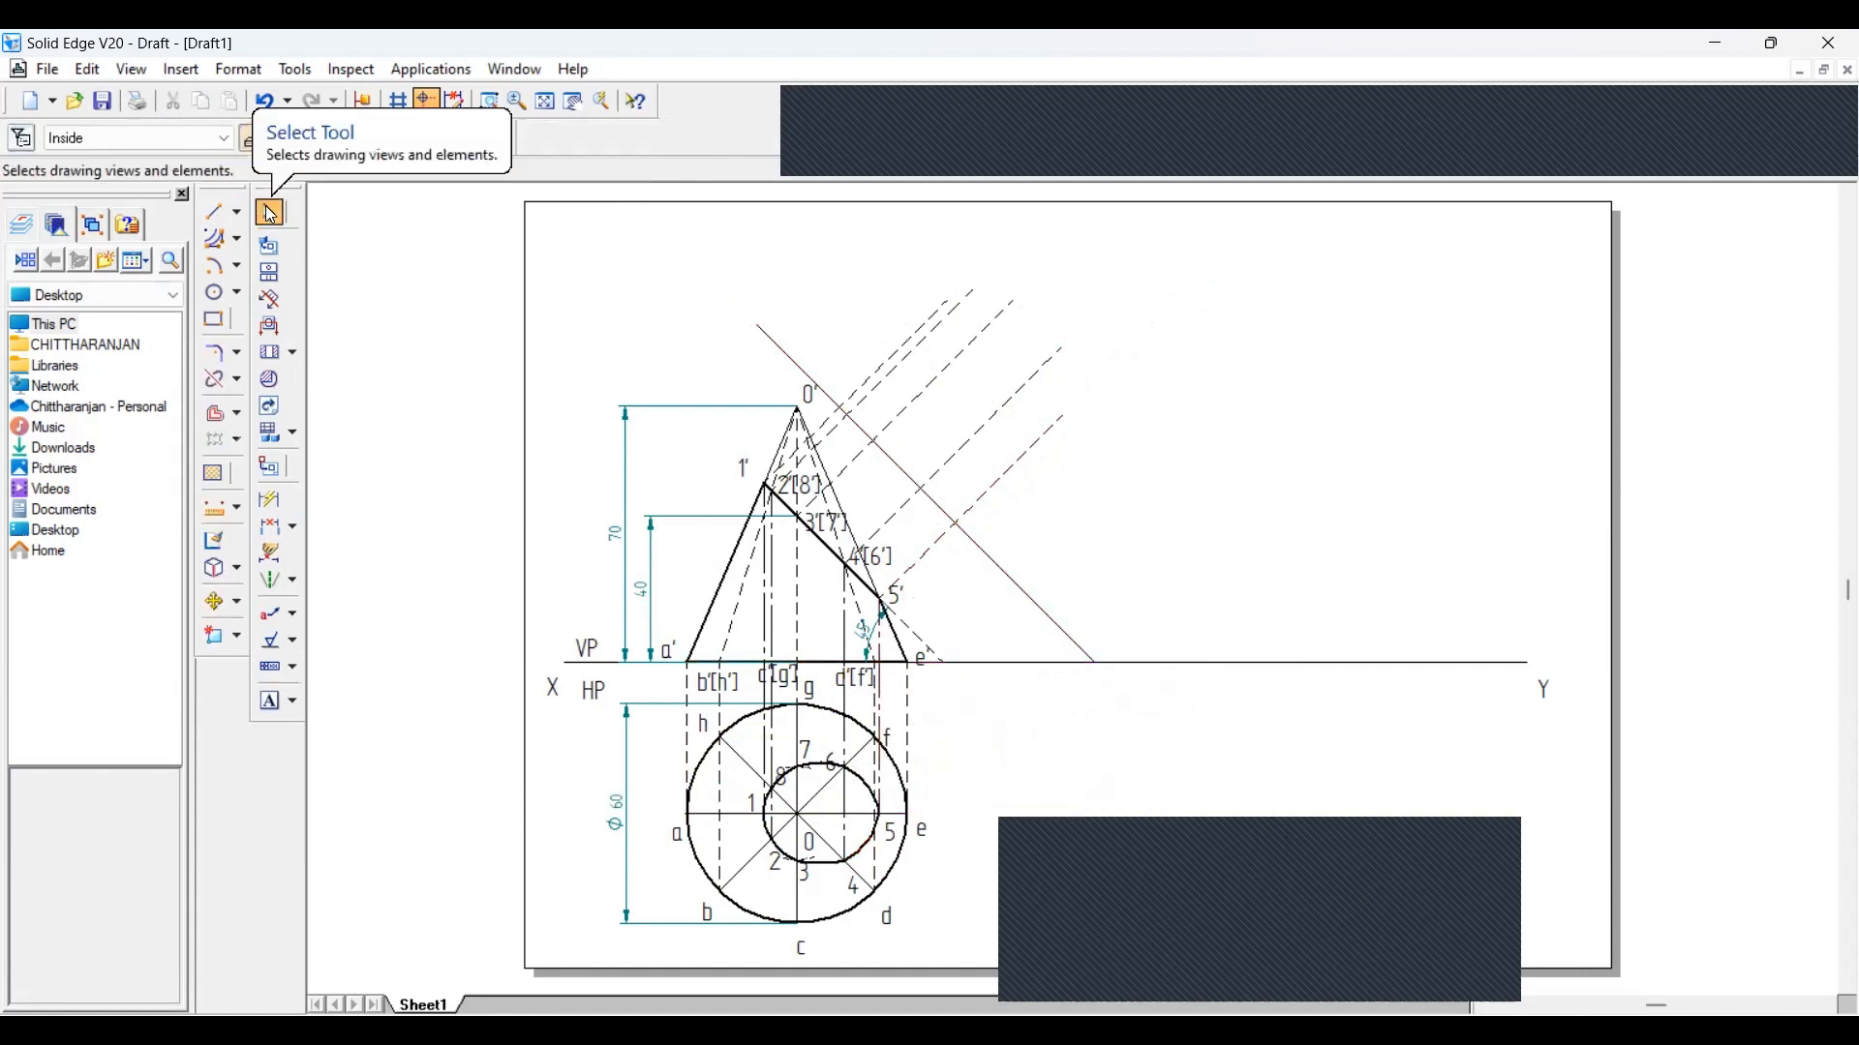
Draw a continuous line chain from the end of the 1' projector through the intermediate points on the 2'[8'], 3'[7'] and 4'[6'] projectors to the 5' projector's end
{"action": "left_click", "coordinate": [215, 221]}
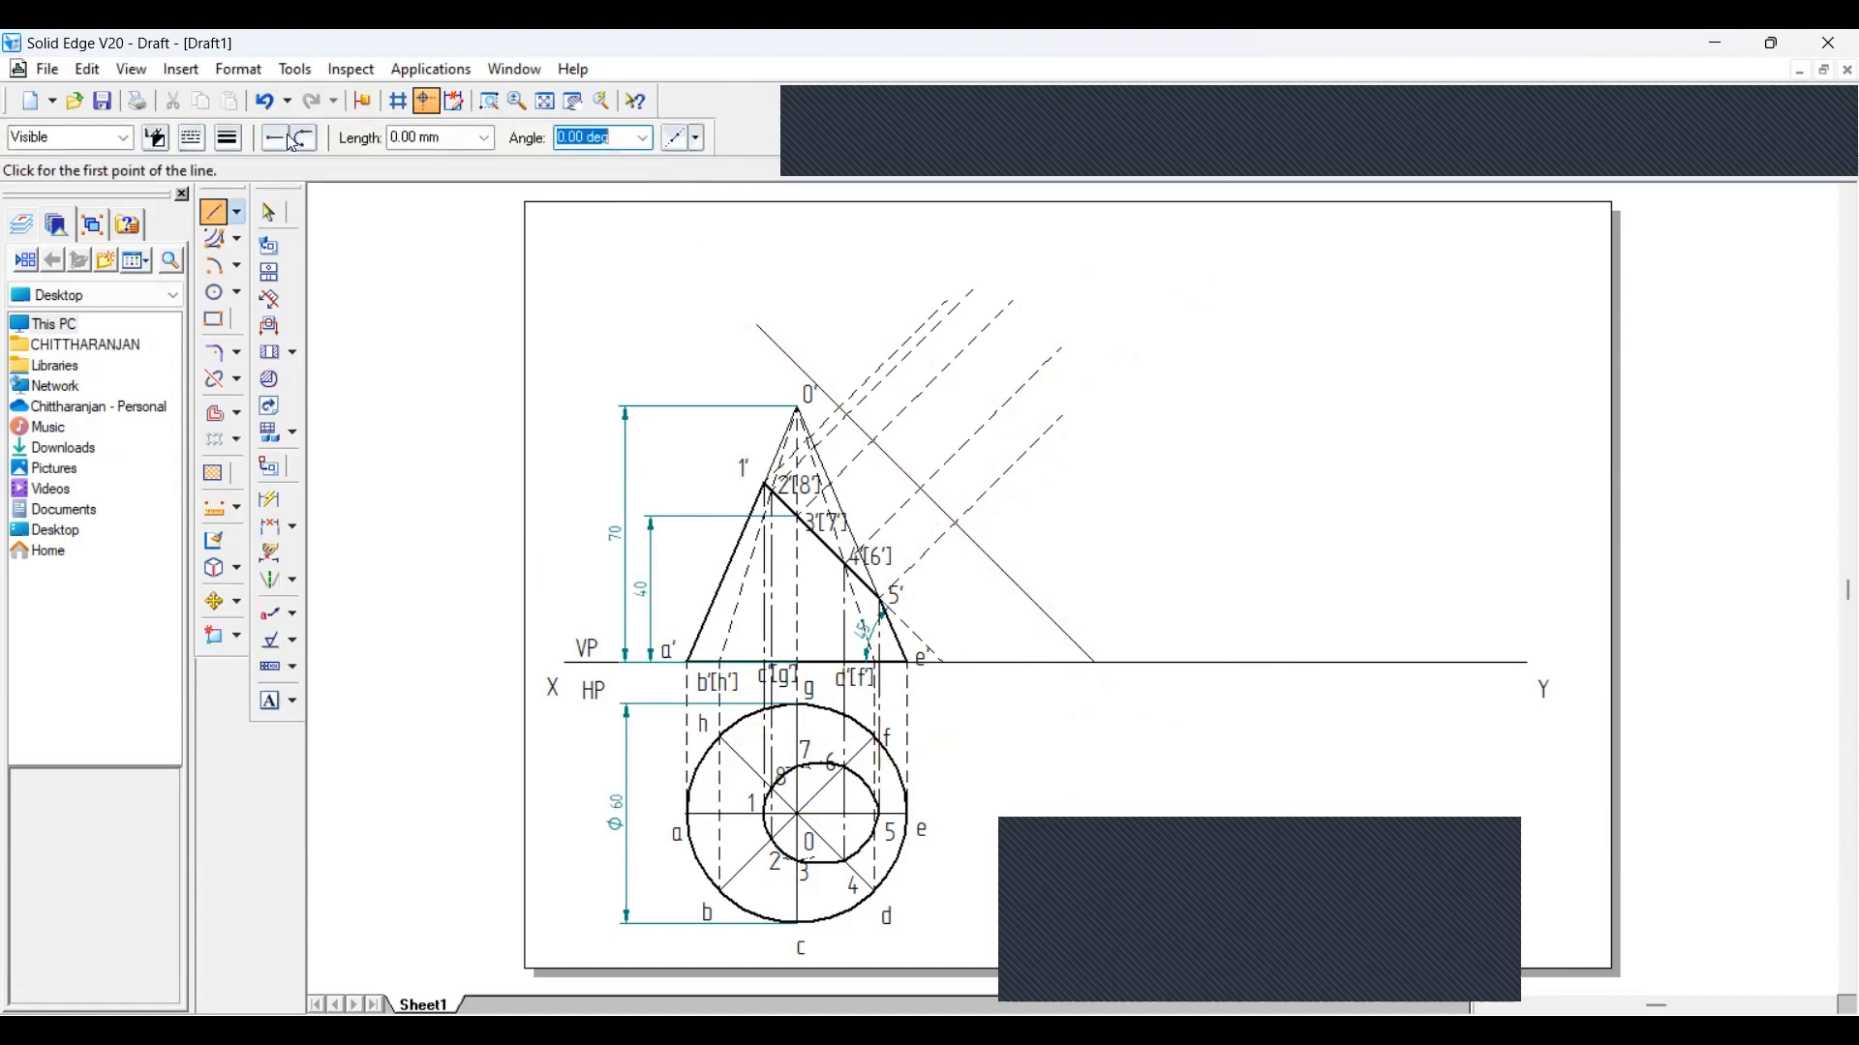
{"action": "left_click", "coordinate": [229, 138]}
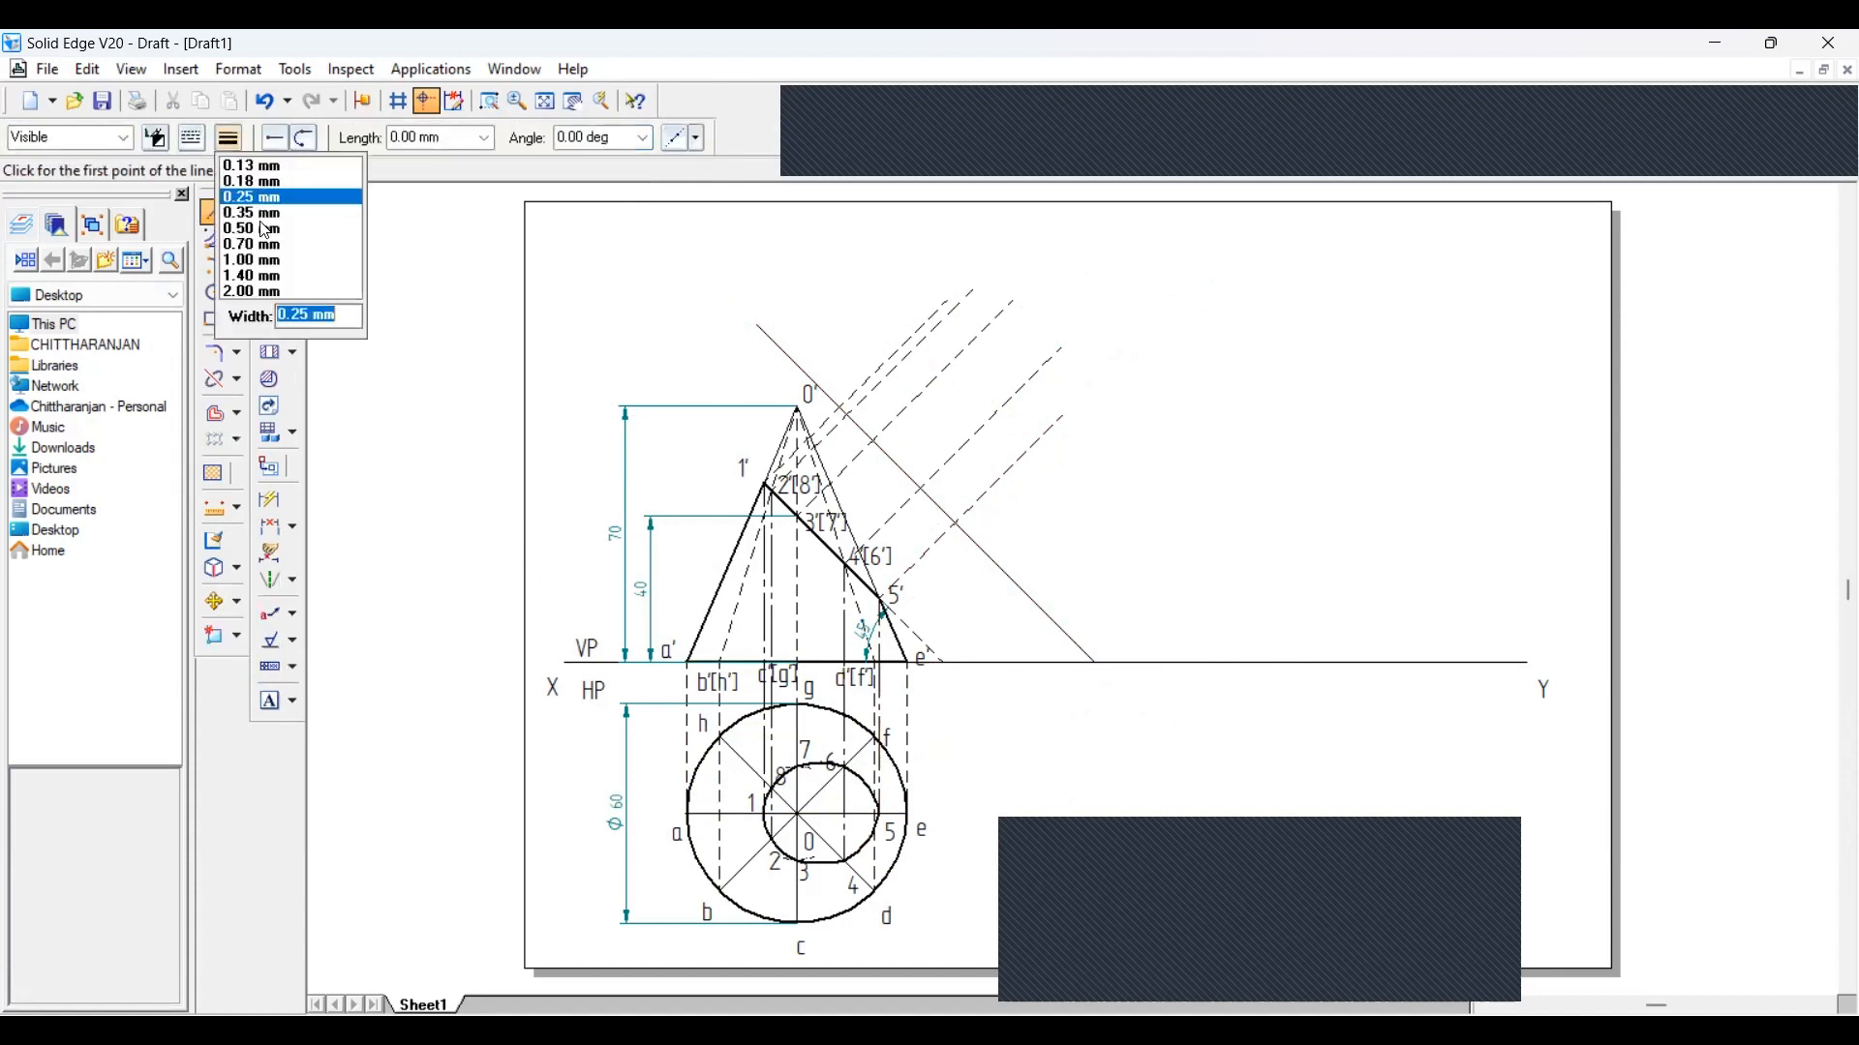
{"action": "left_click", "coordinate": [194, 138]}
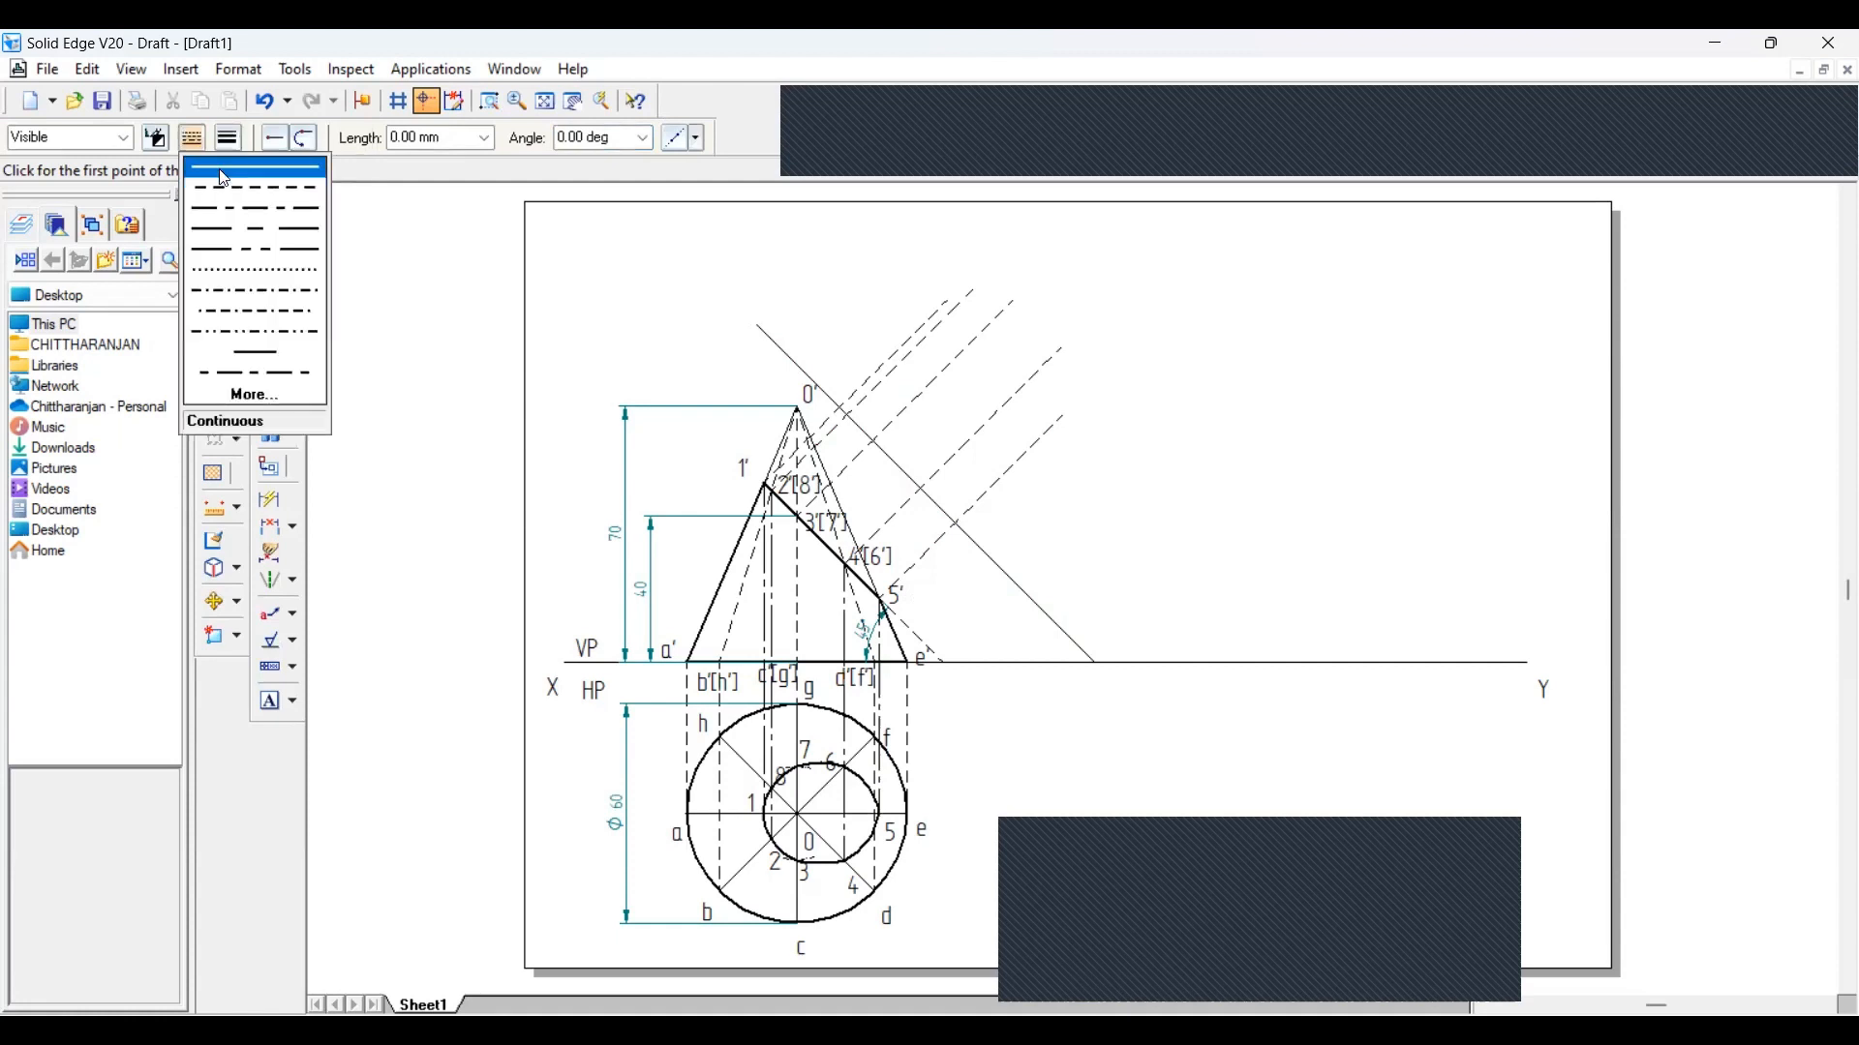
{"action": "left_click", "coordinate": [224, 179]}
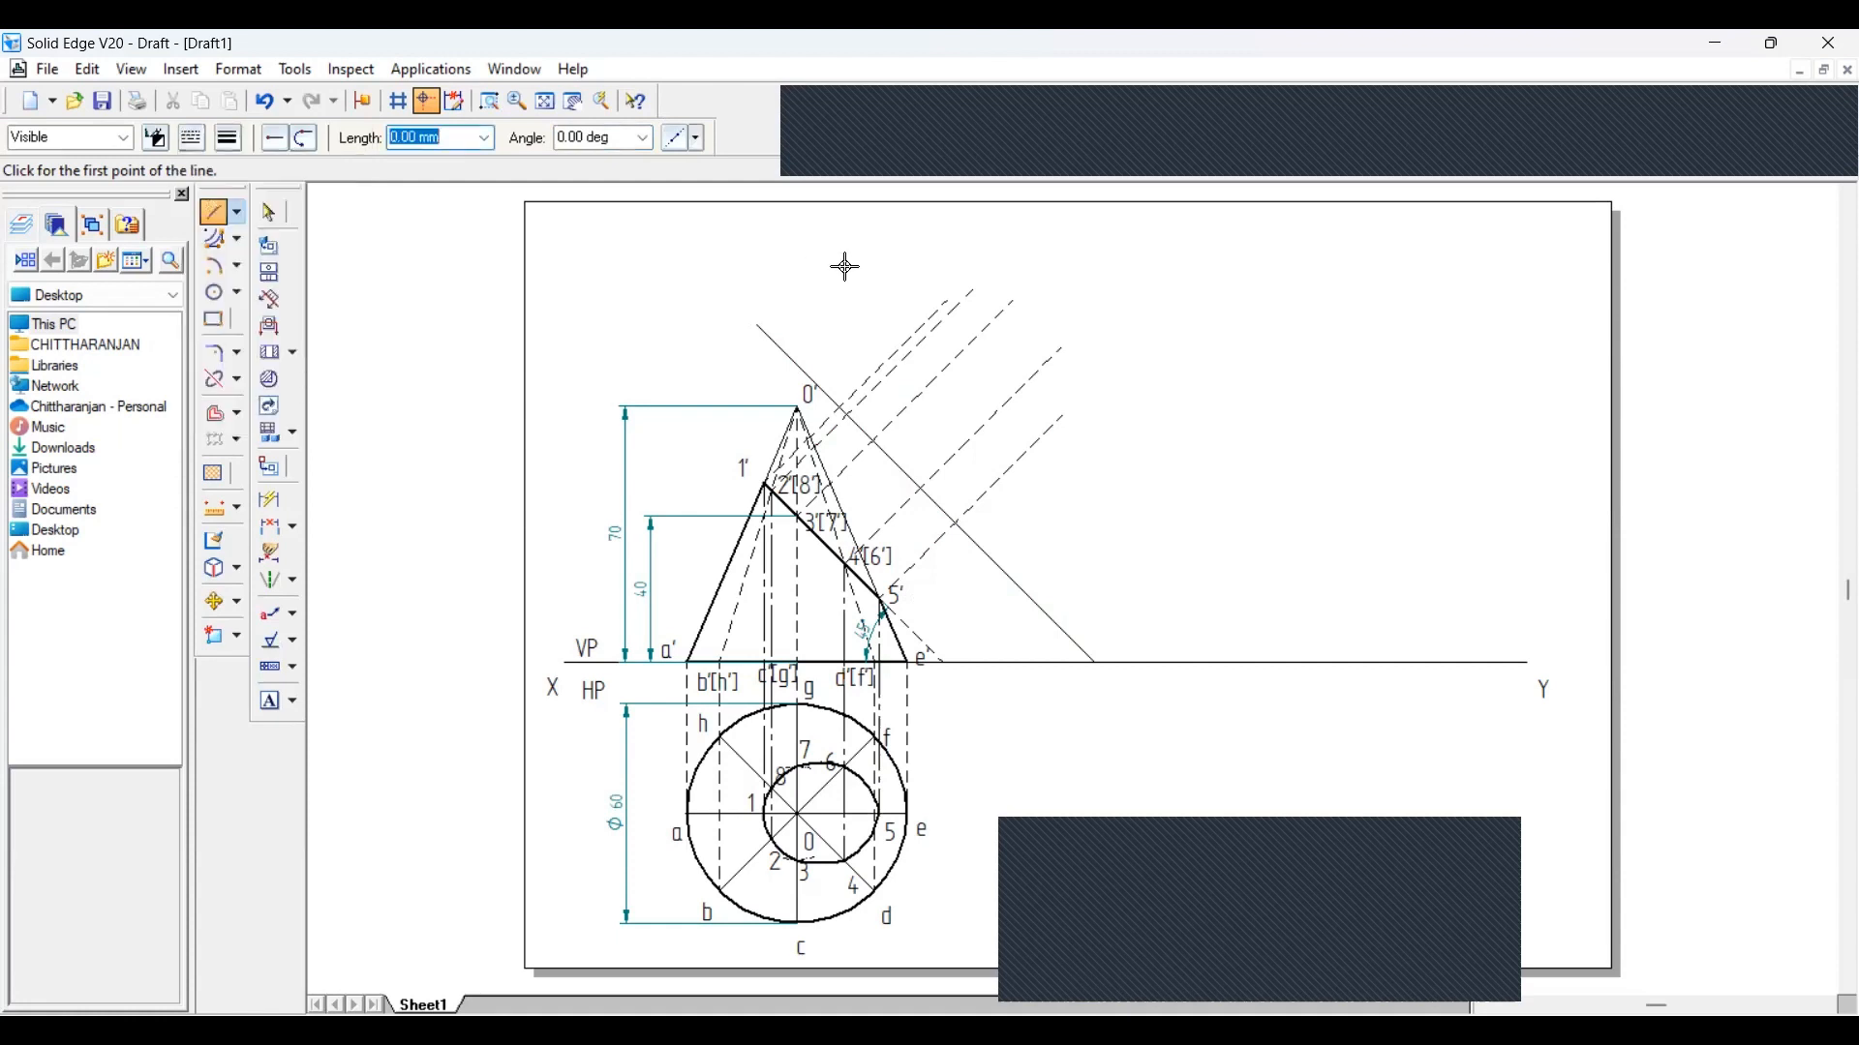
{"action": "left_click", "coordinate": [946, 301]}
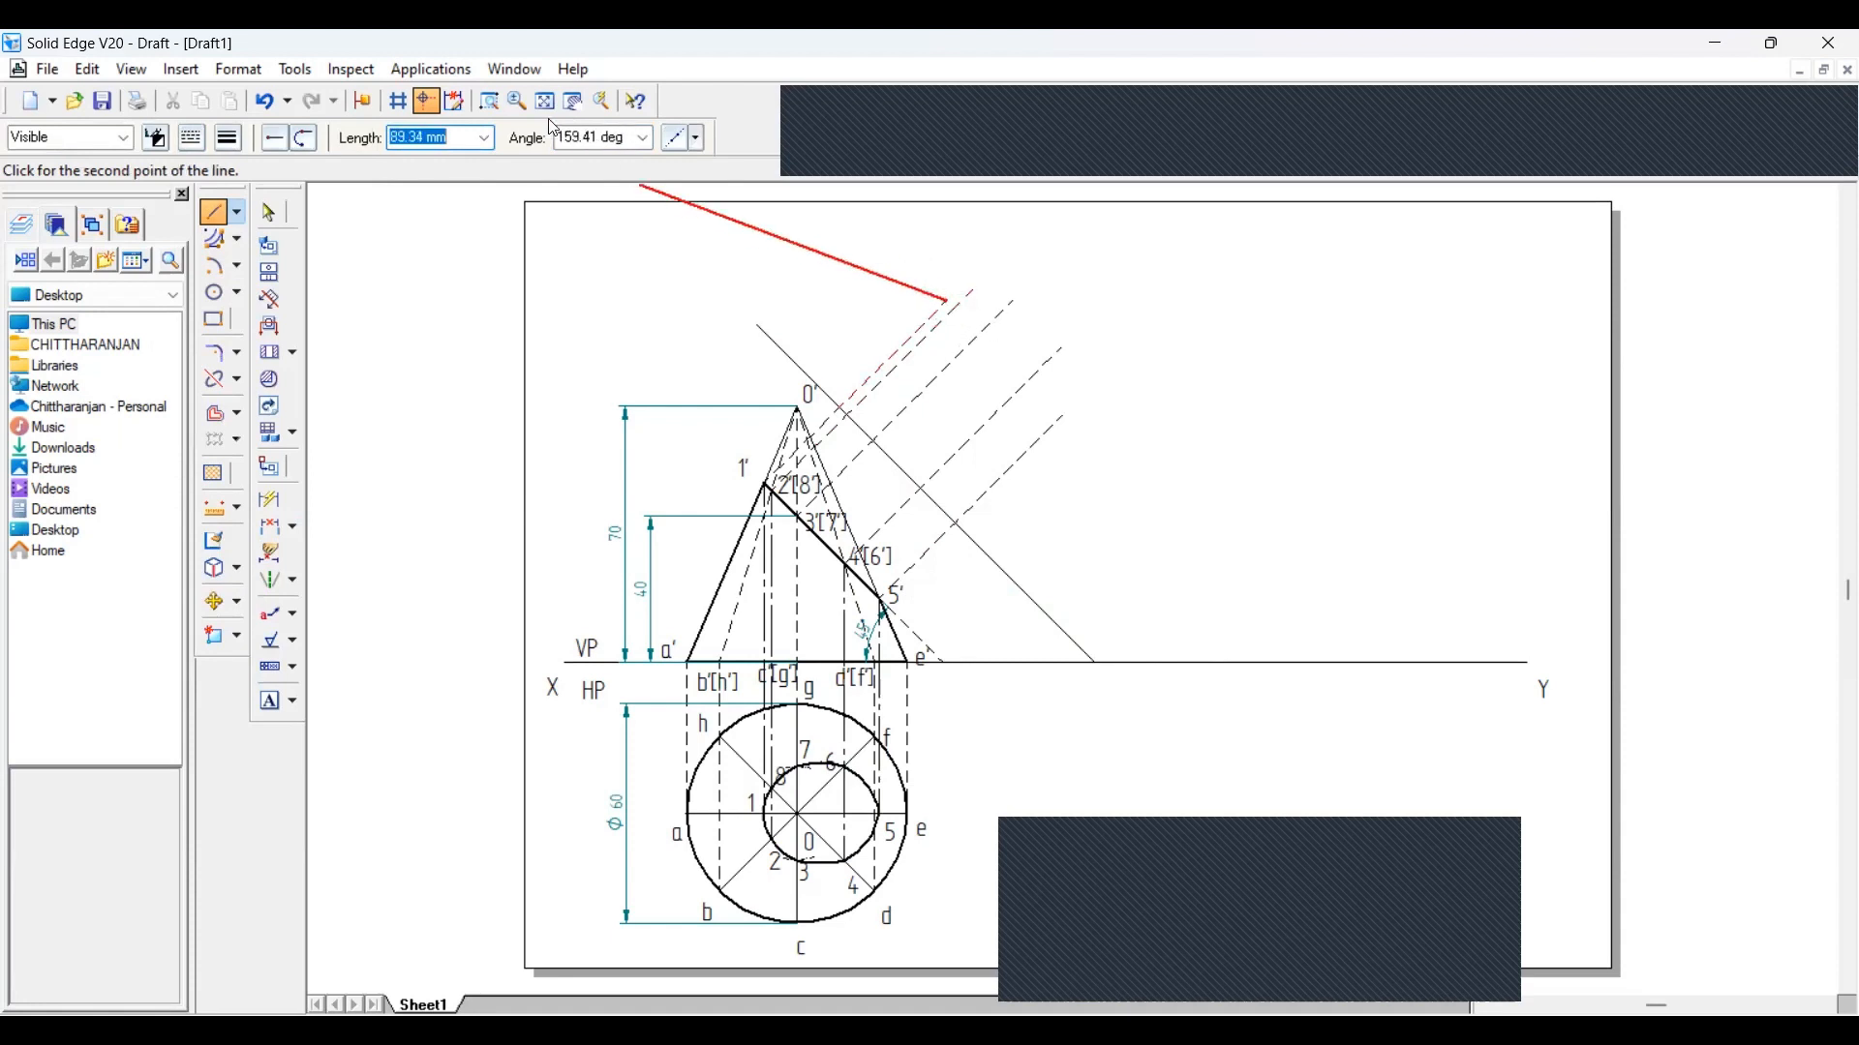
{"action": "left_click", "coordinate": [489, 100]}
{"action": "left_click_drag", "start_coordinate": [869, 238], "coordinate": [1128, 511]}
{"action": "right_click", "coordinate": [807, 275]}
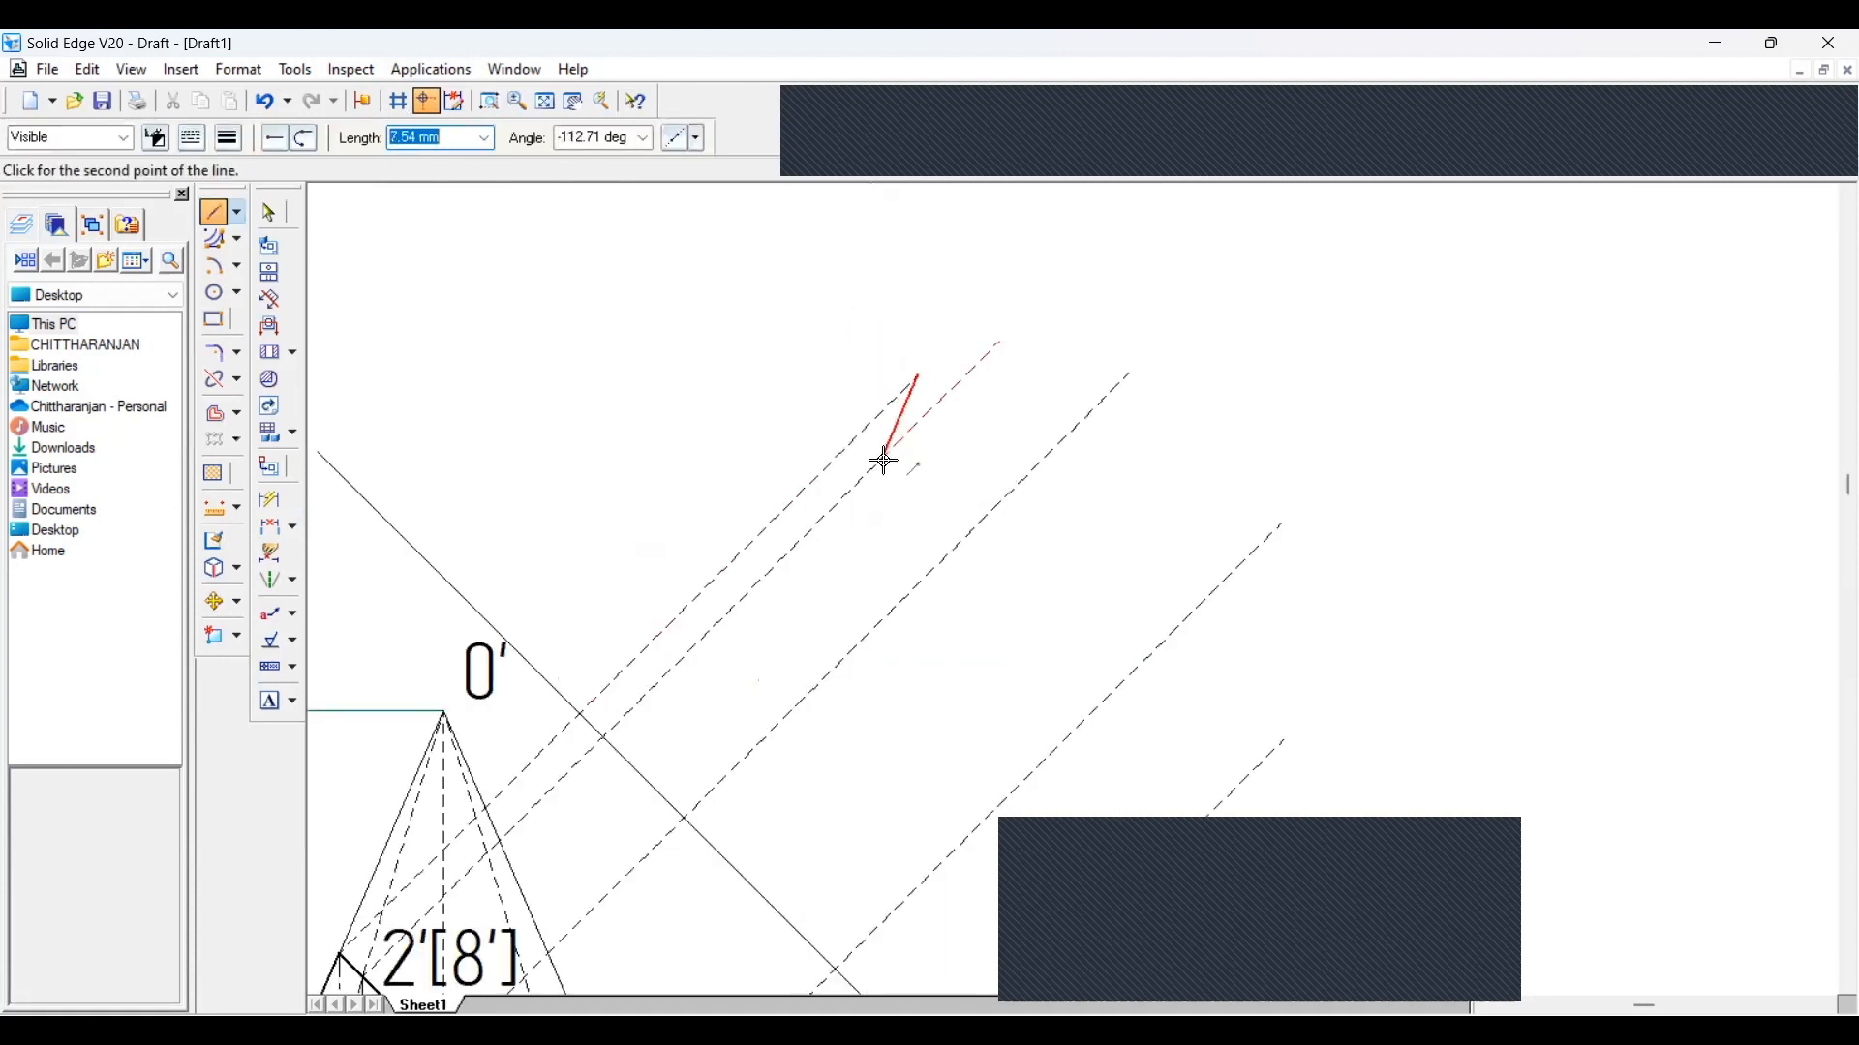
{"action": "left_click", "coordinate": [884, 460]}
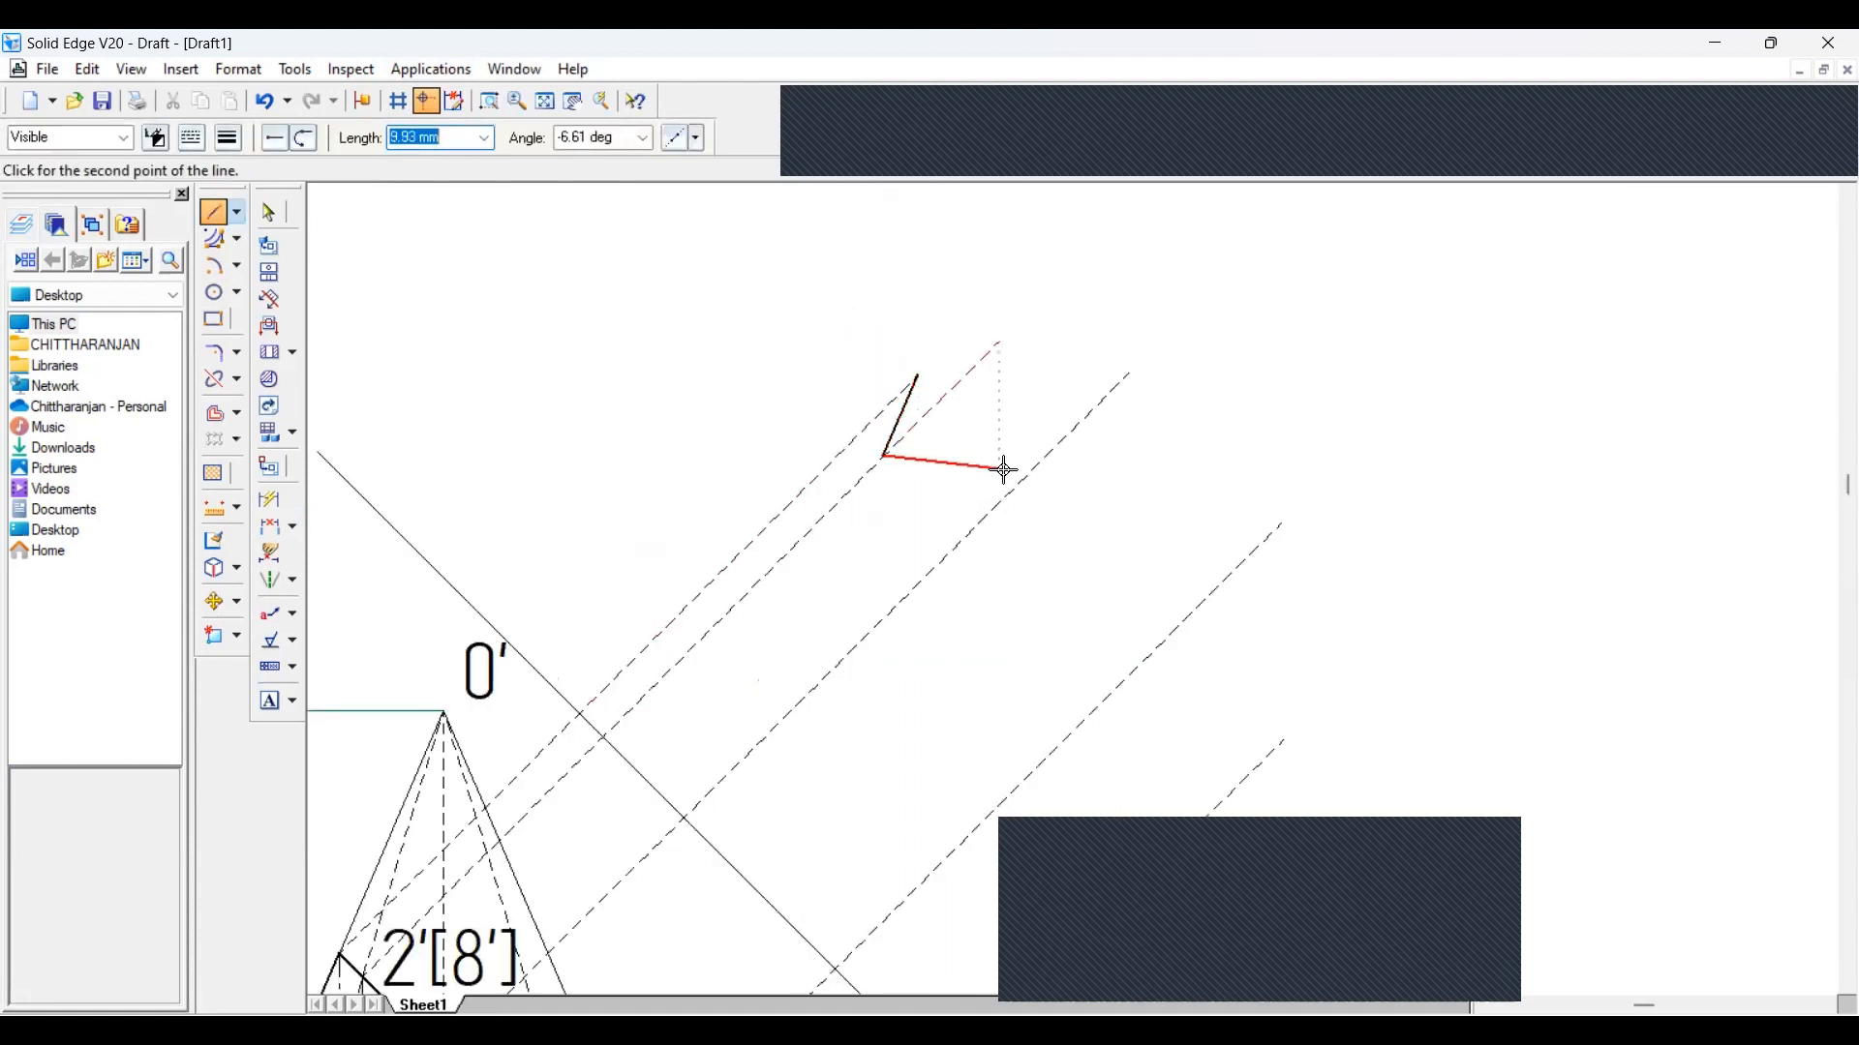
{"action": "left_click", "coordinate": [918, 588]}
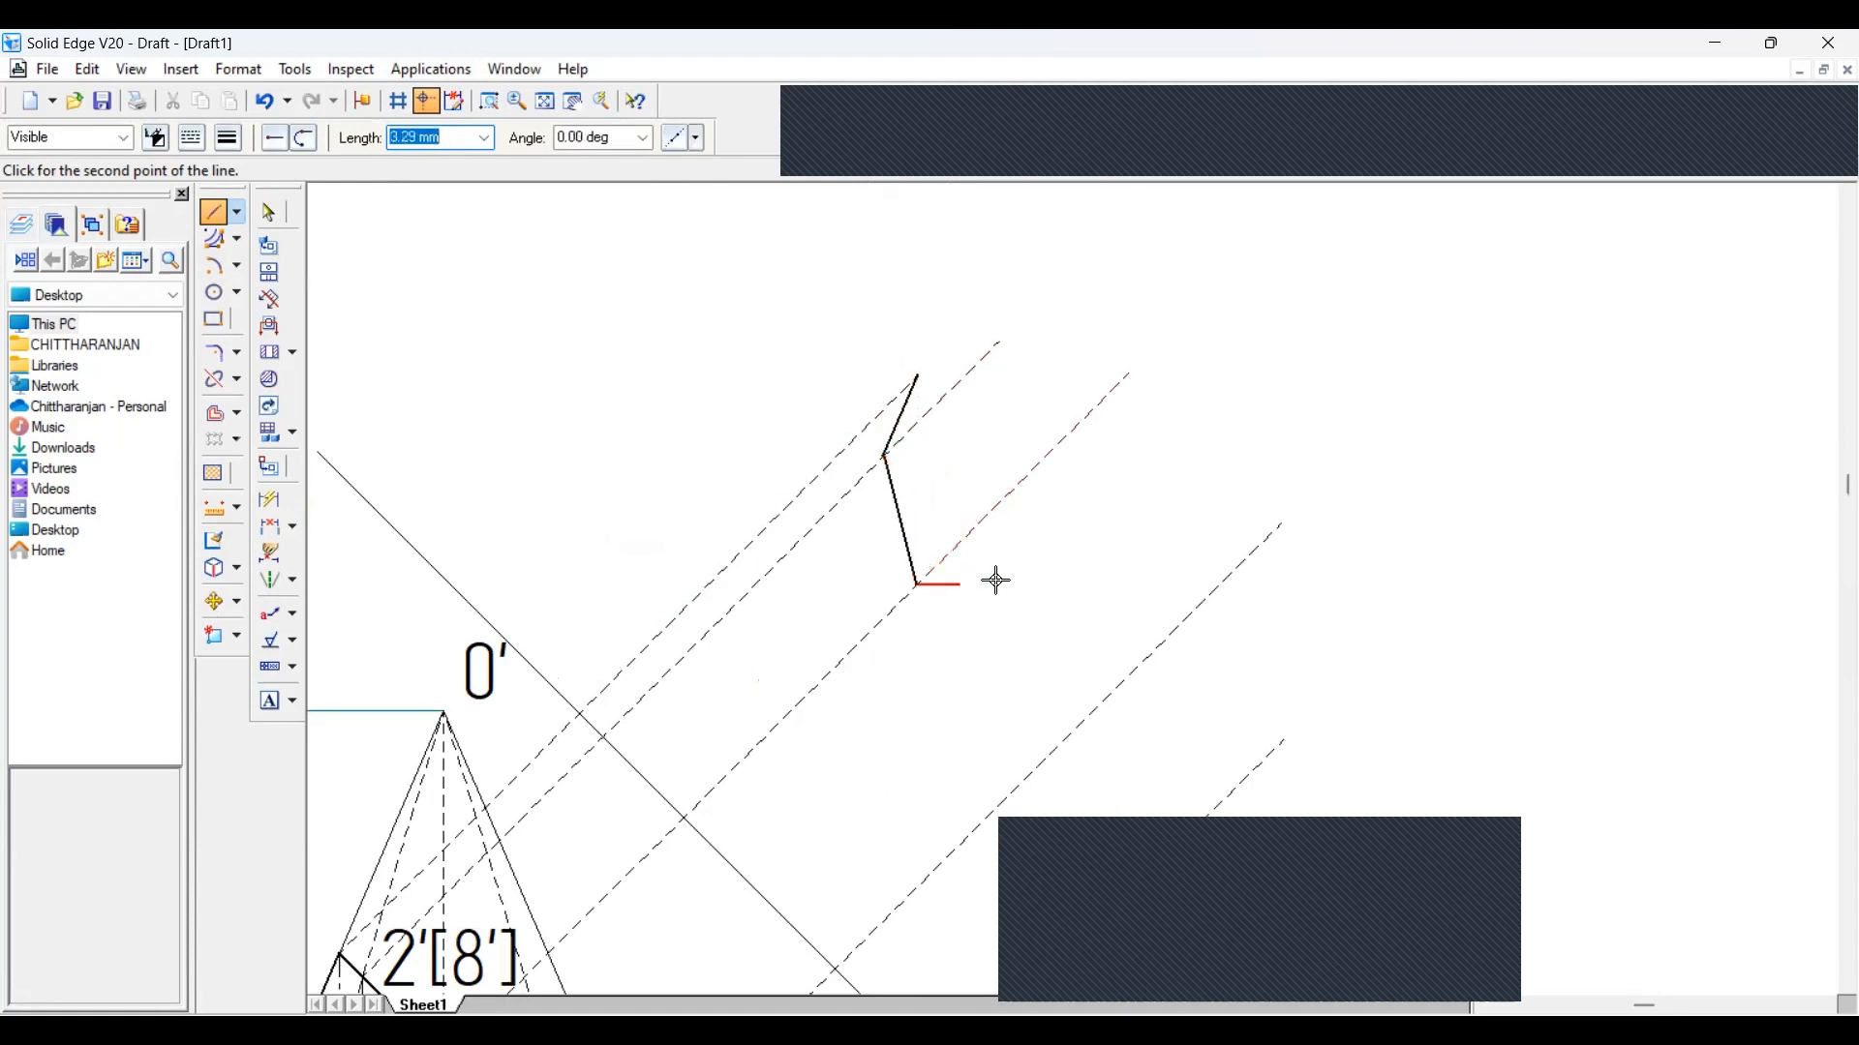
{"action": "left_click", "coordinate": [1069, 741]}
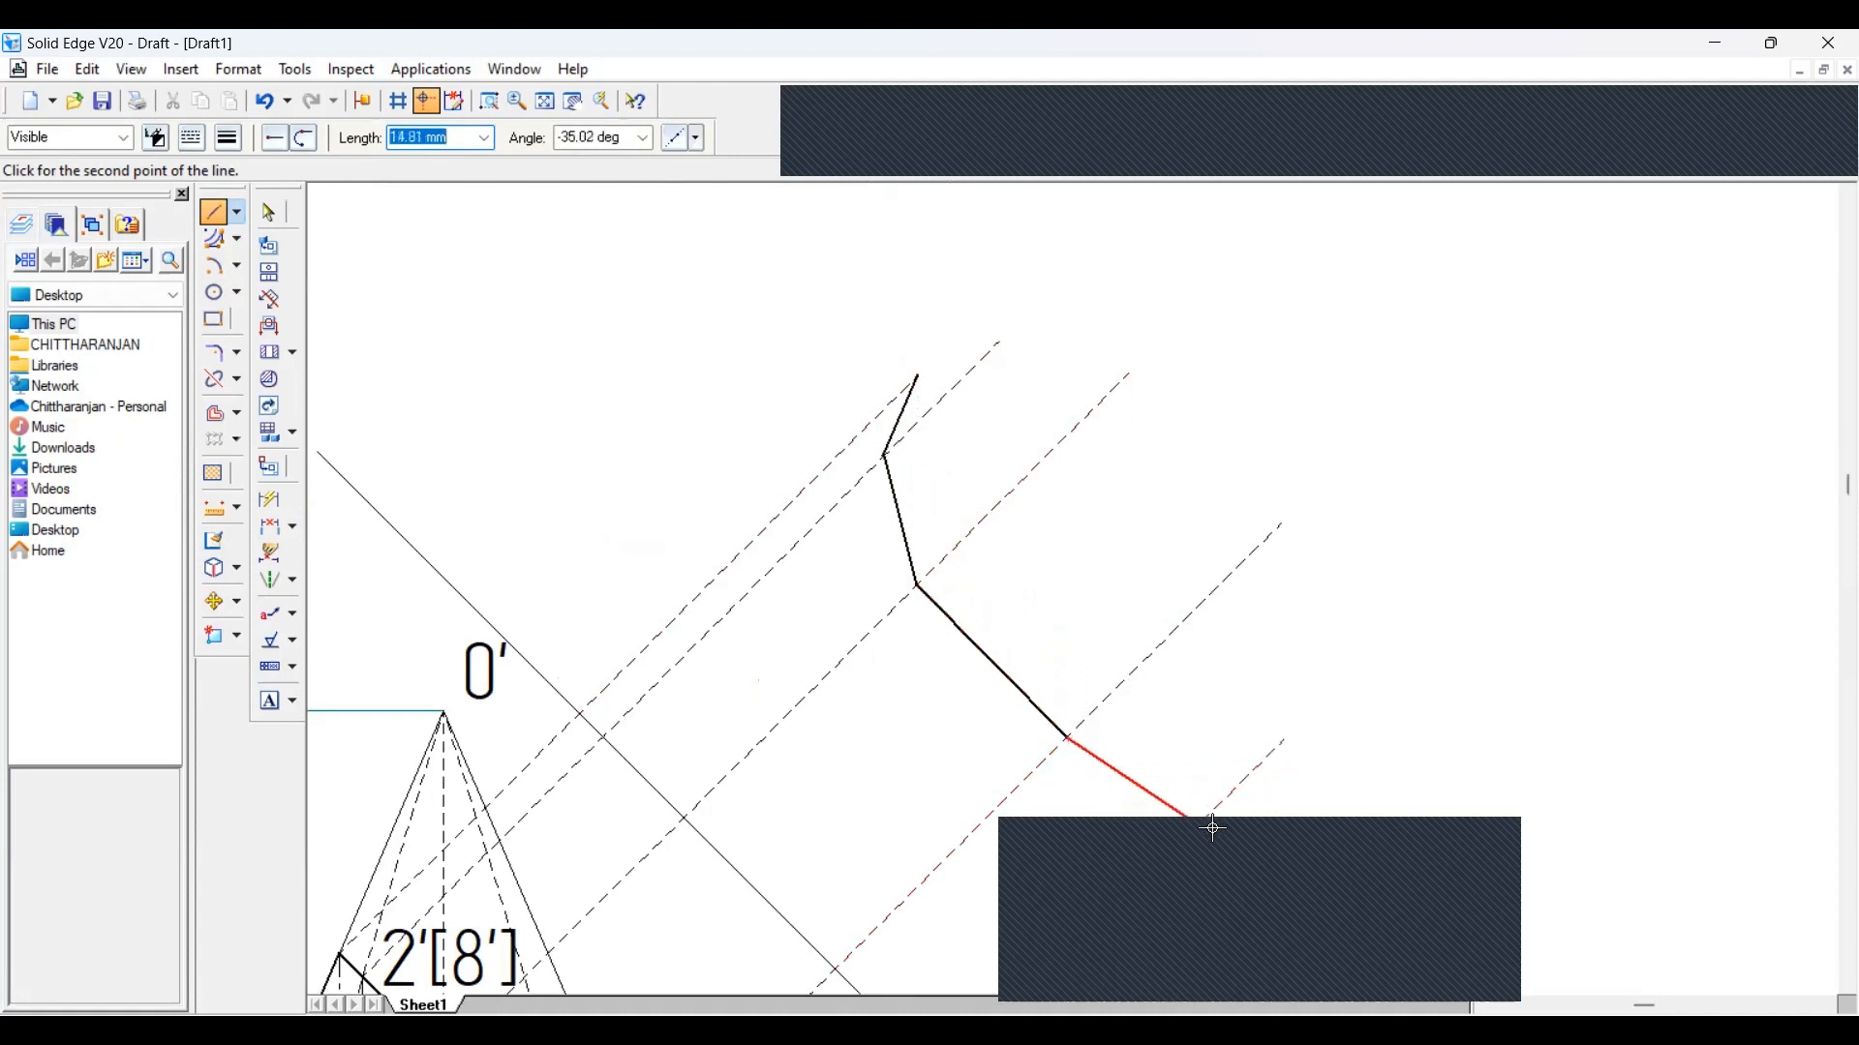
{"action": "left_click", "coordinate": [1285, 742]}
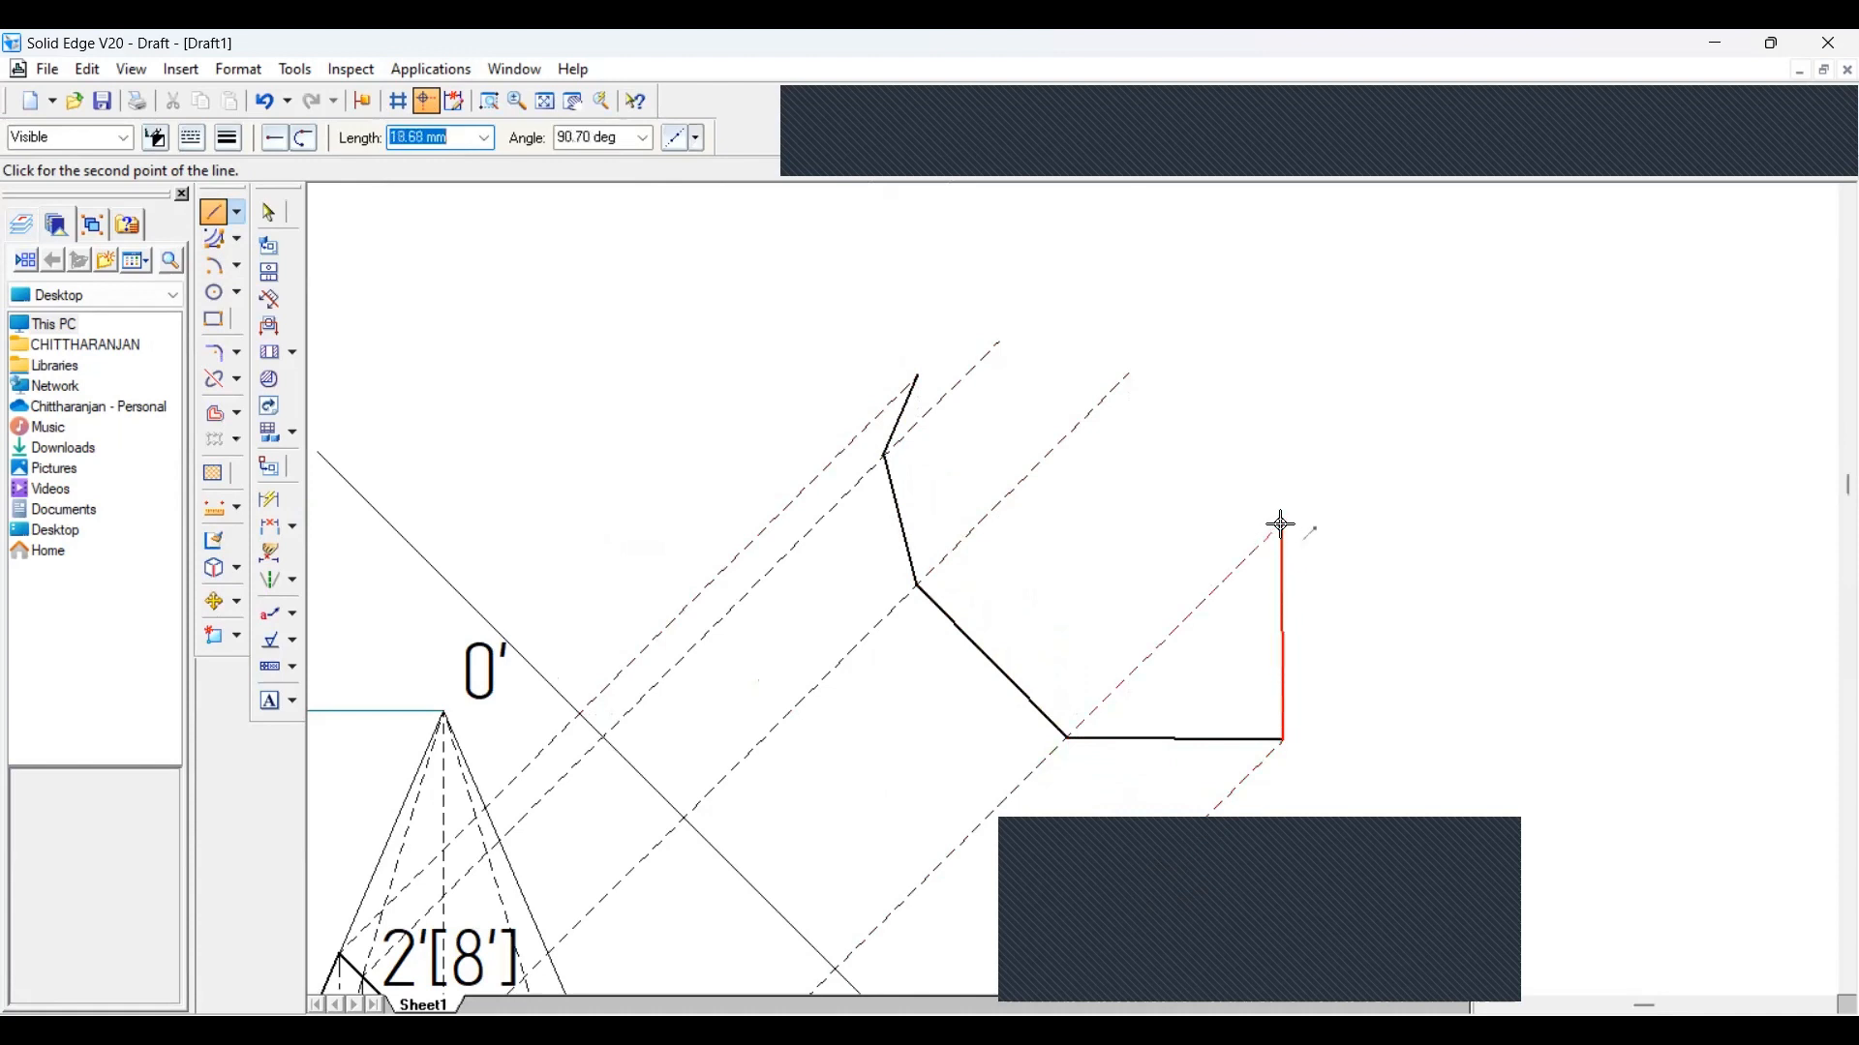
Close the section outline from the 5' projector's end through the outer ends of the 4'[6'], 3'[7'] and 2'[8'] projectors back to the 1' projector's end
{"action": "left_click", "coordinate": [1283, 528]}
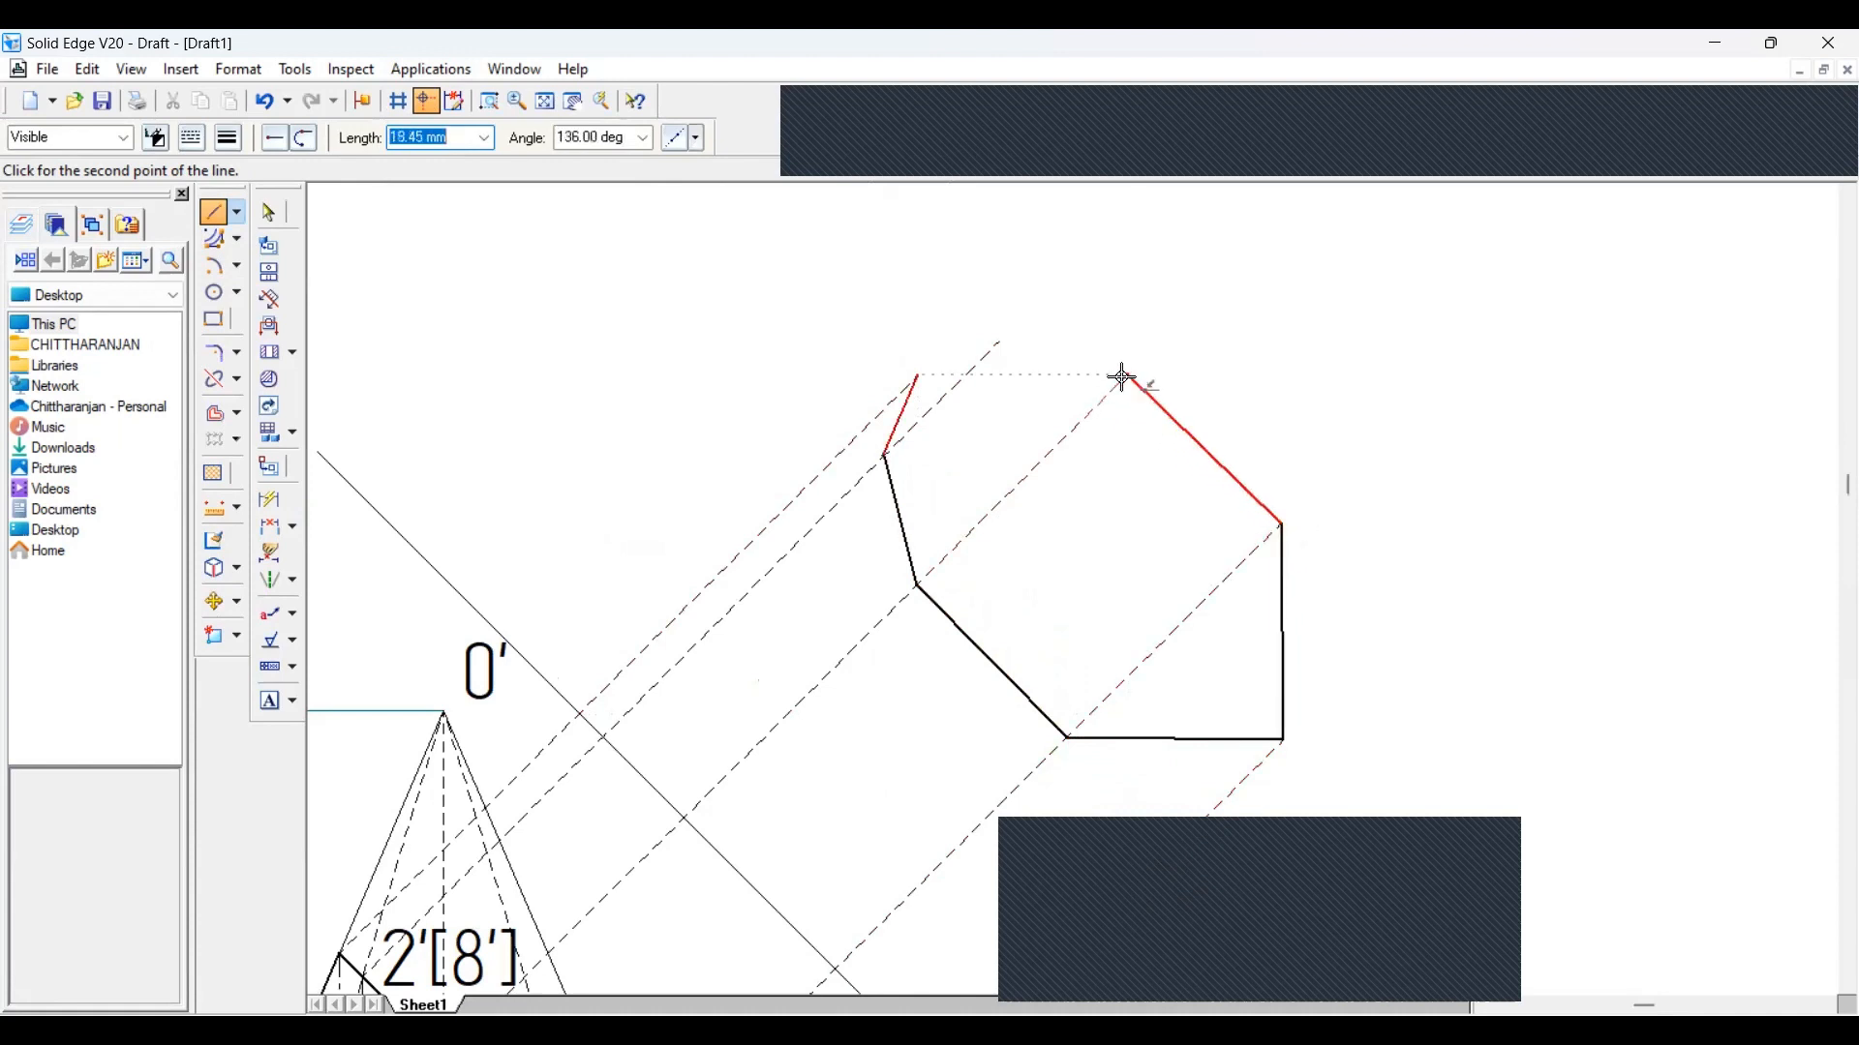
{"action": "left_click", "coordinate": [1129, 375]}
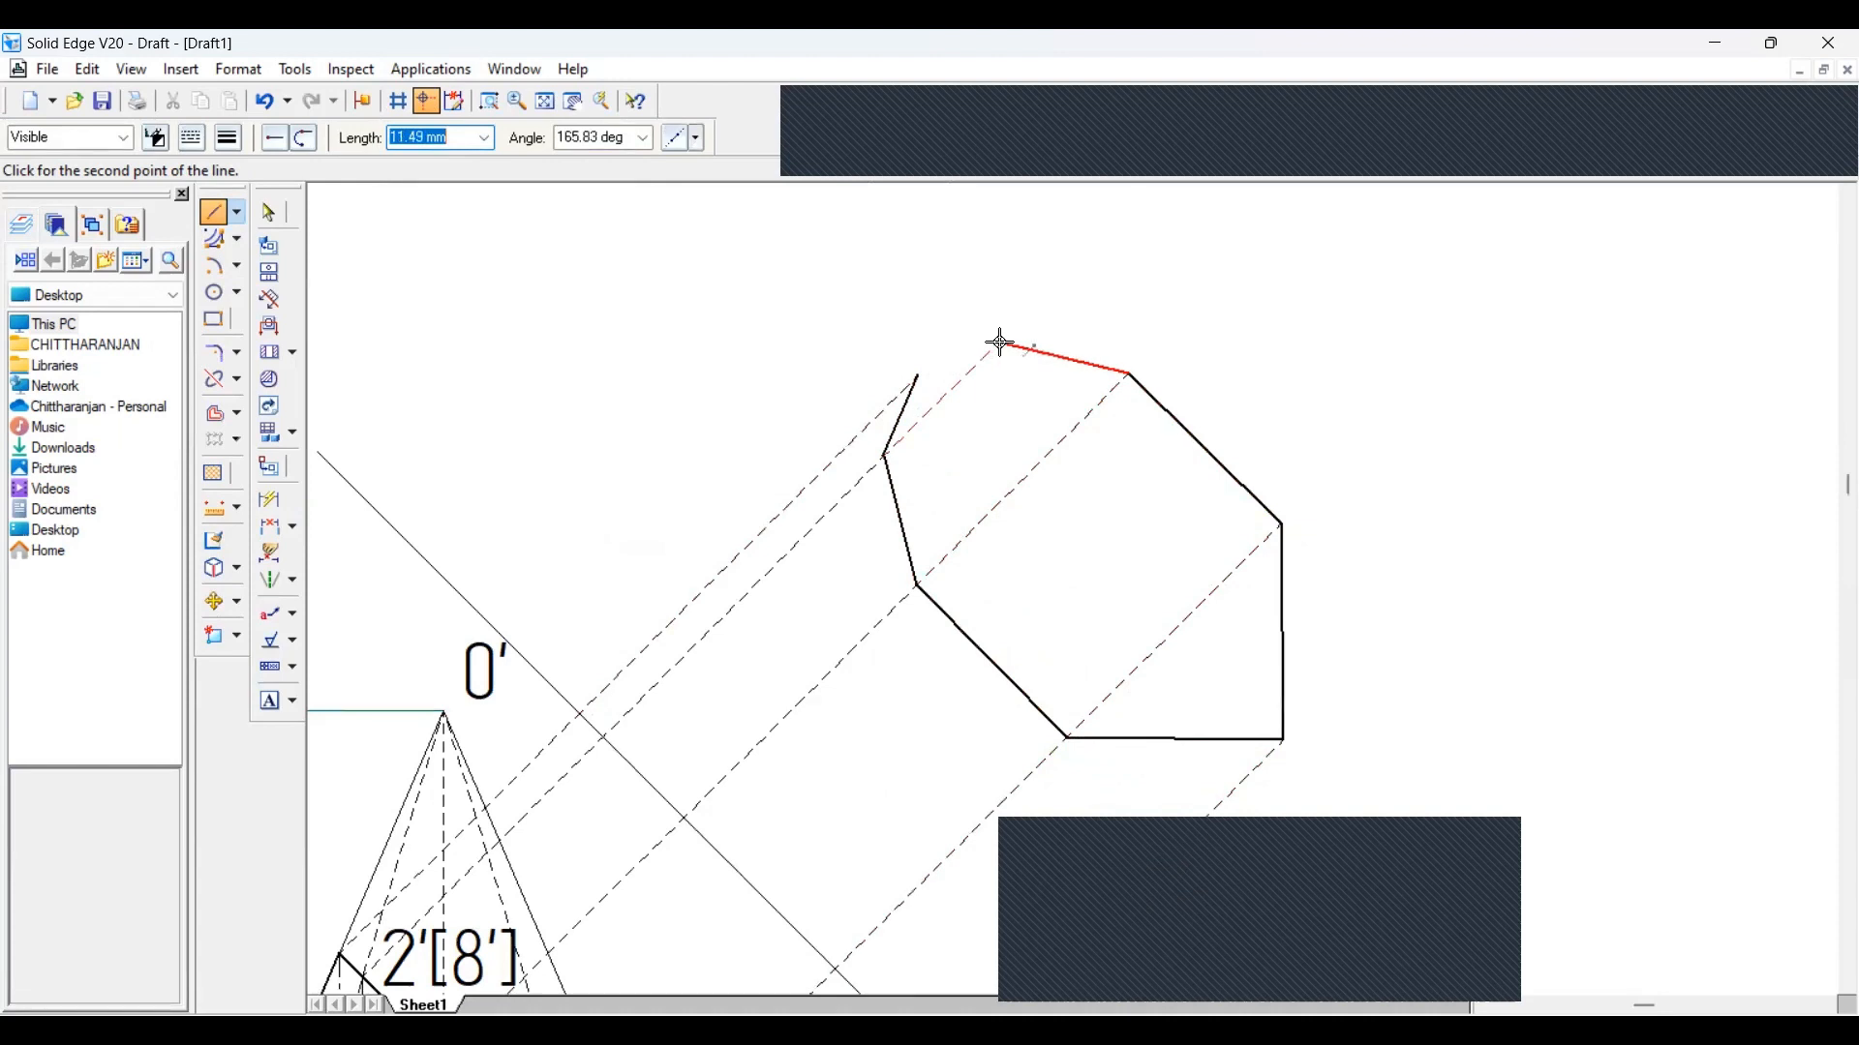
{"action": "left_click", "coordinate": [999, 343]}
{"action": "left_click", "coordinate": [918, 373]}
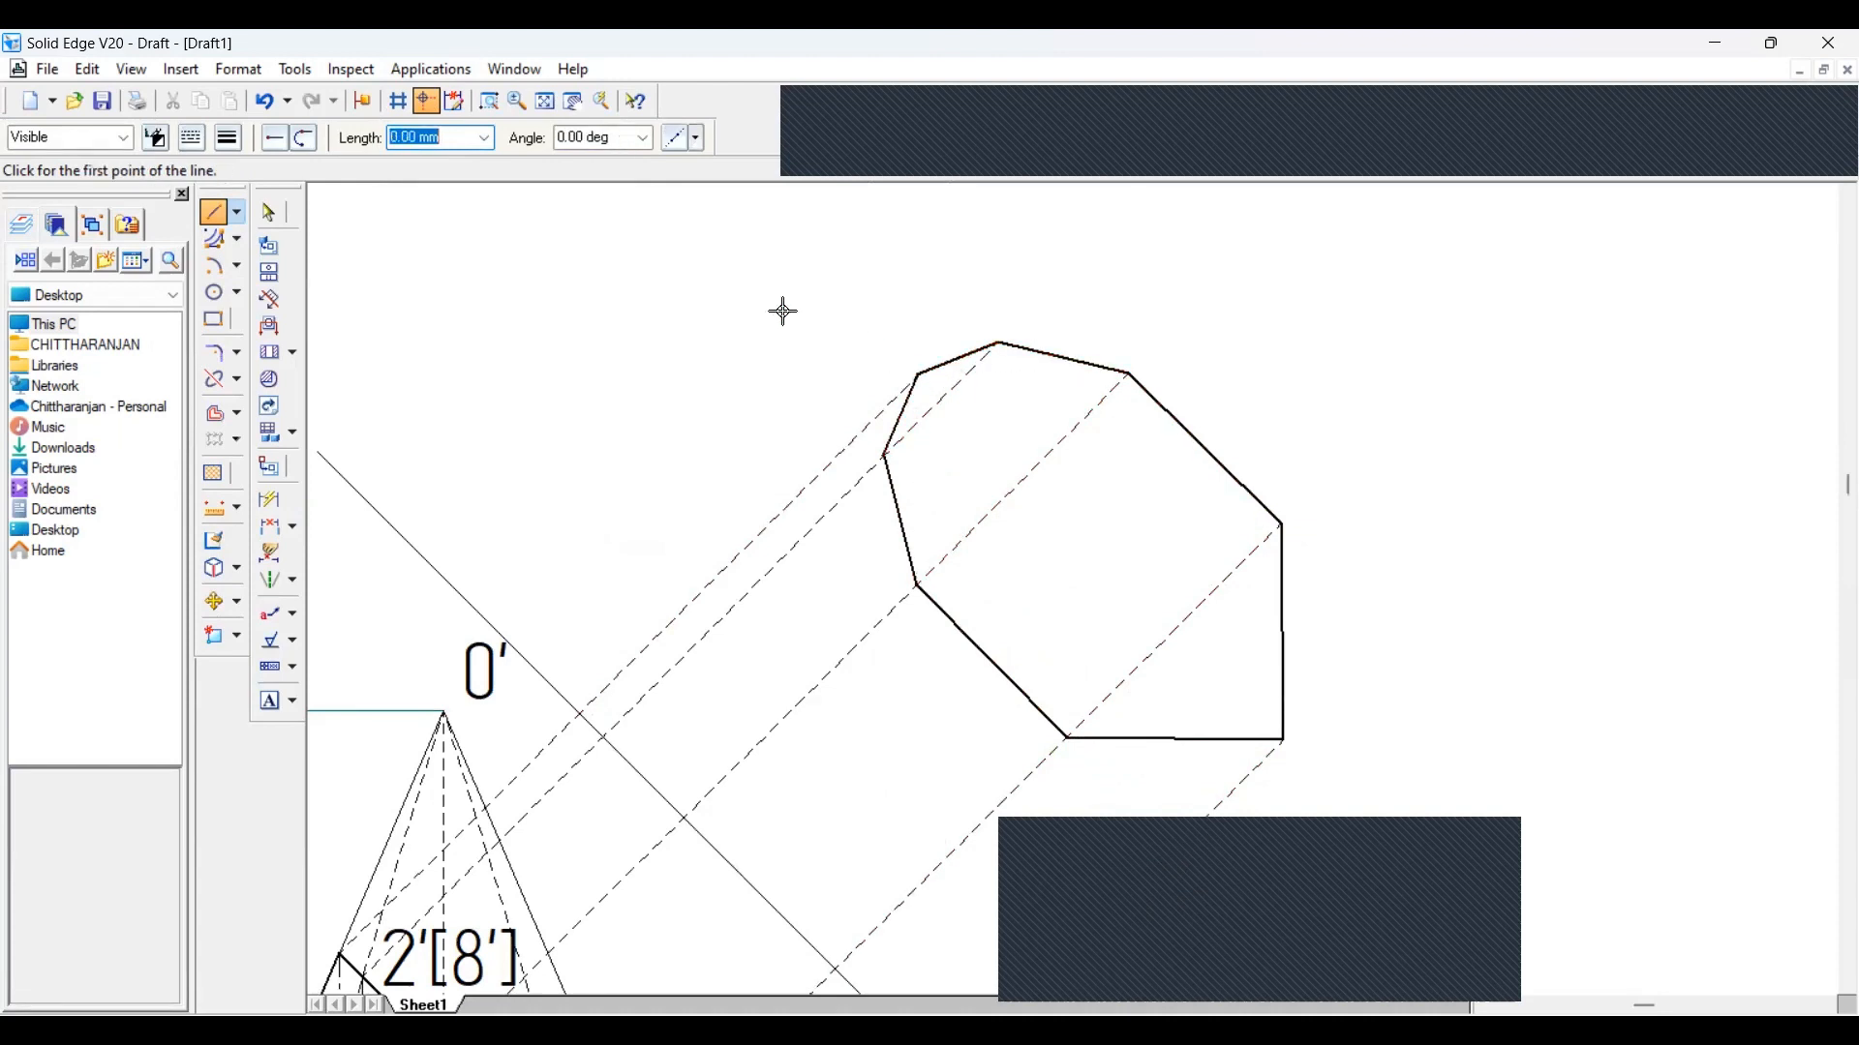
{"action": "left_click", "coordinate": [270, 214]}
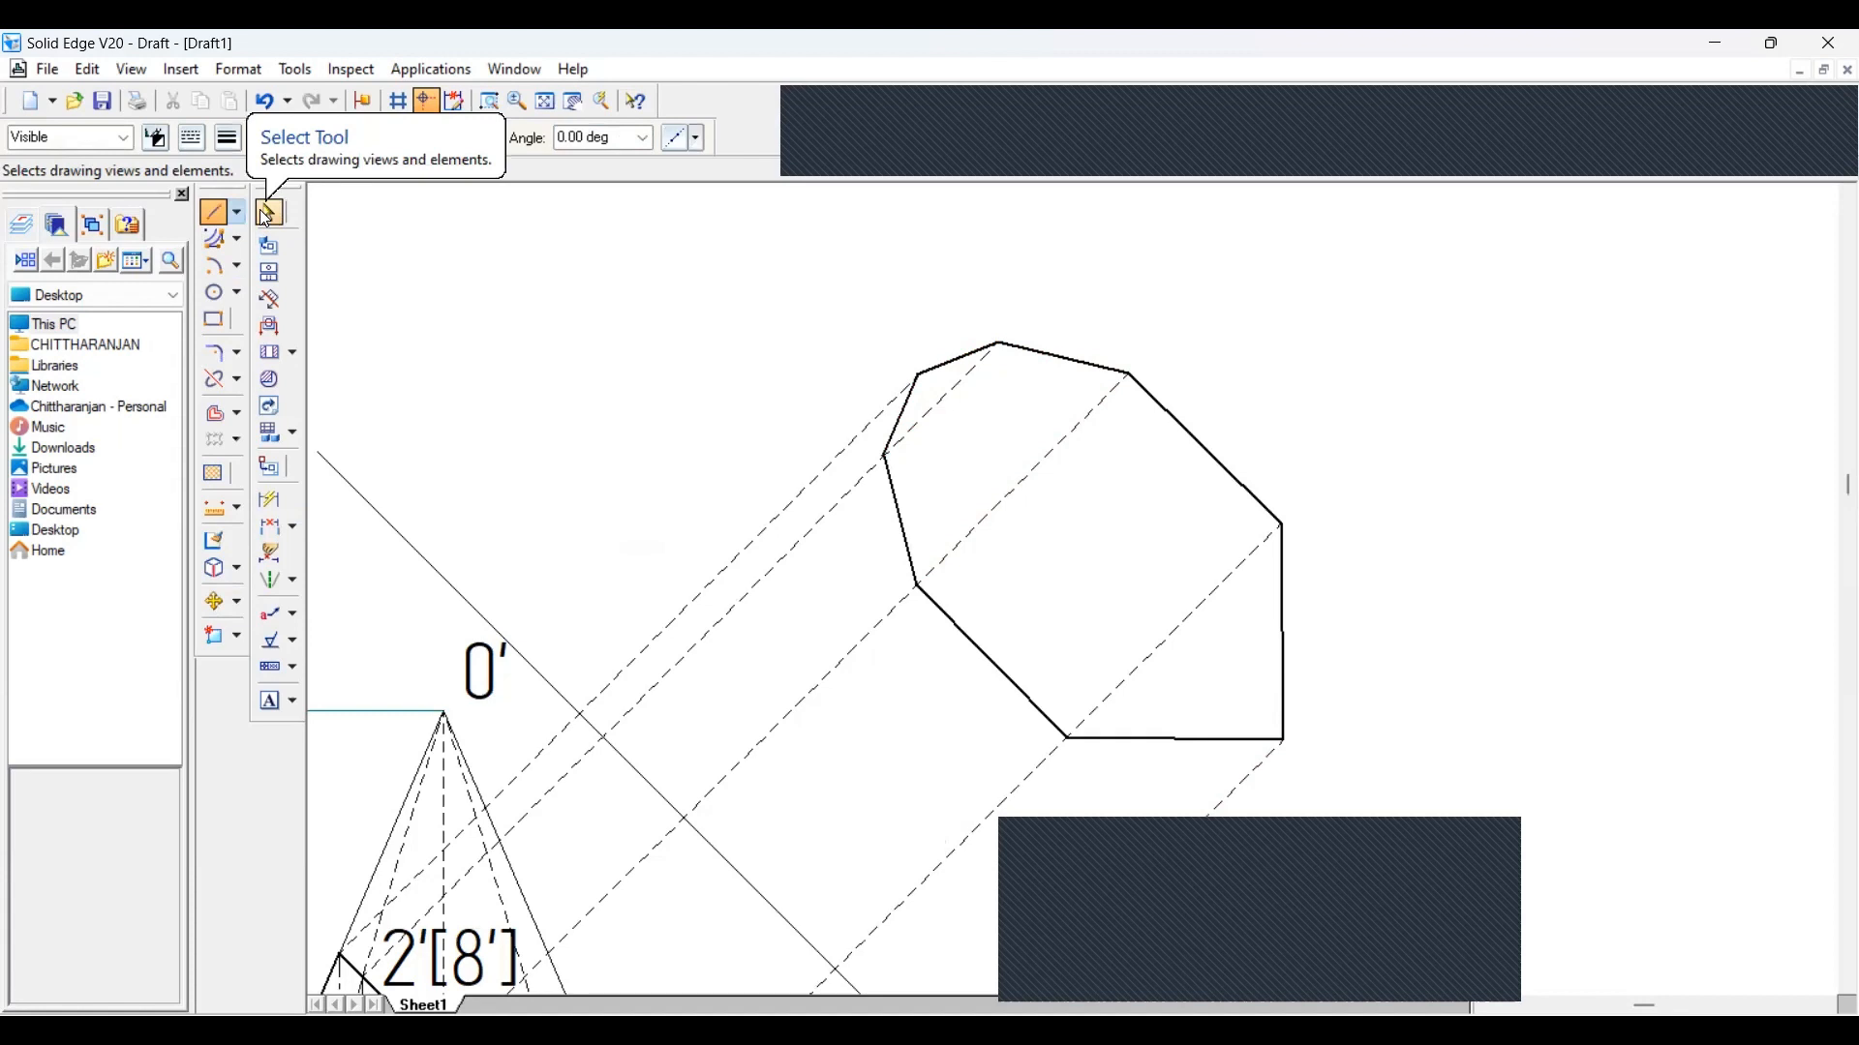
{"action": "left_click", "coordinate": [270, 215]}
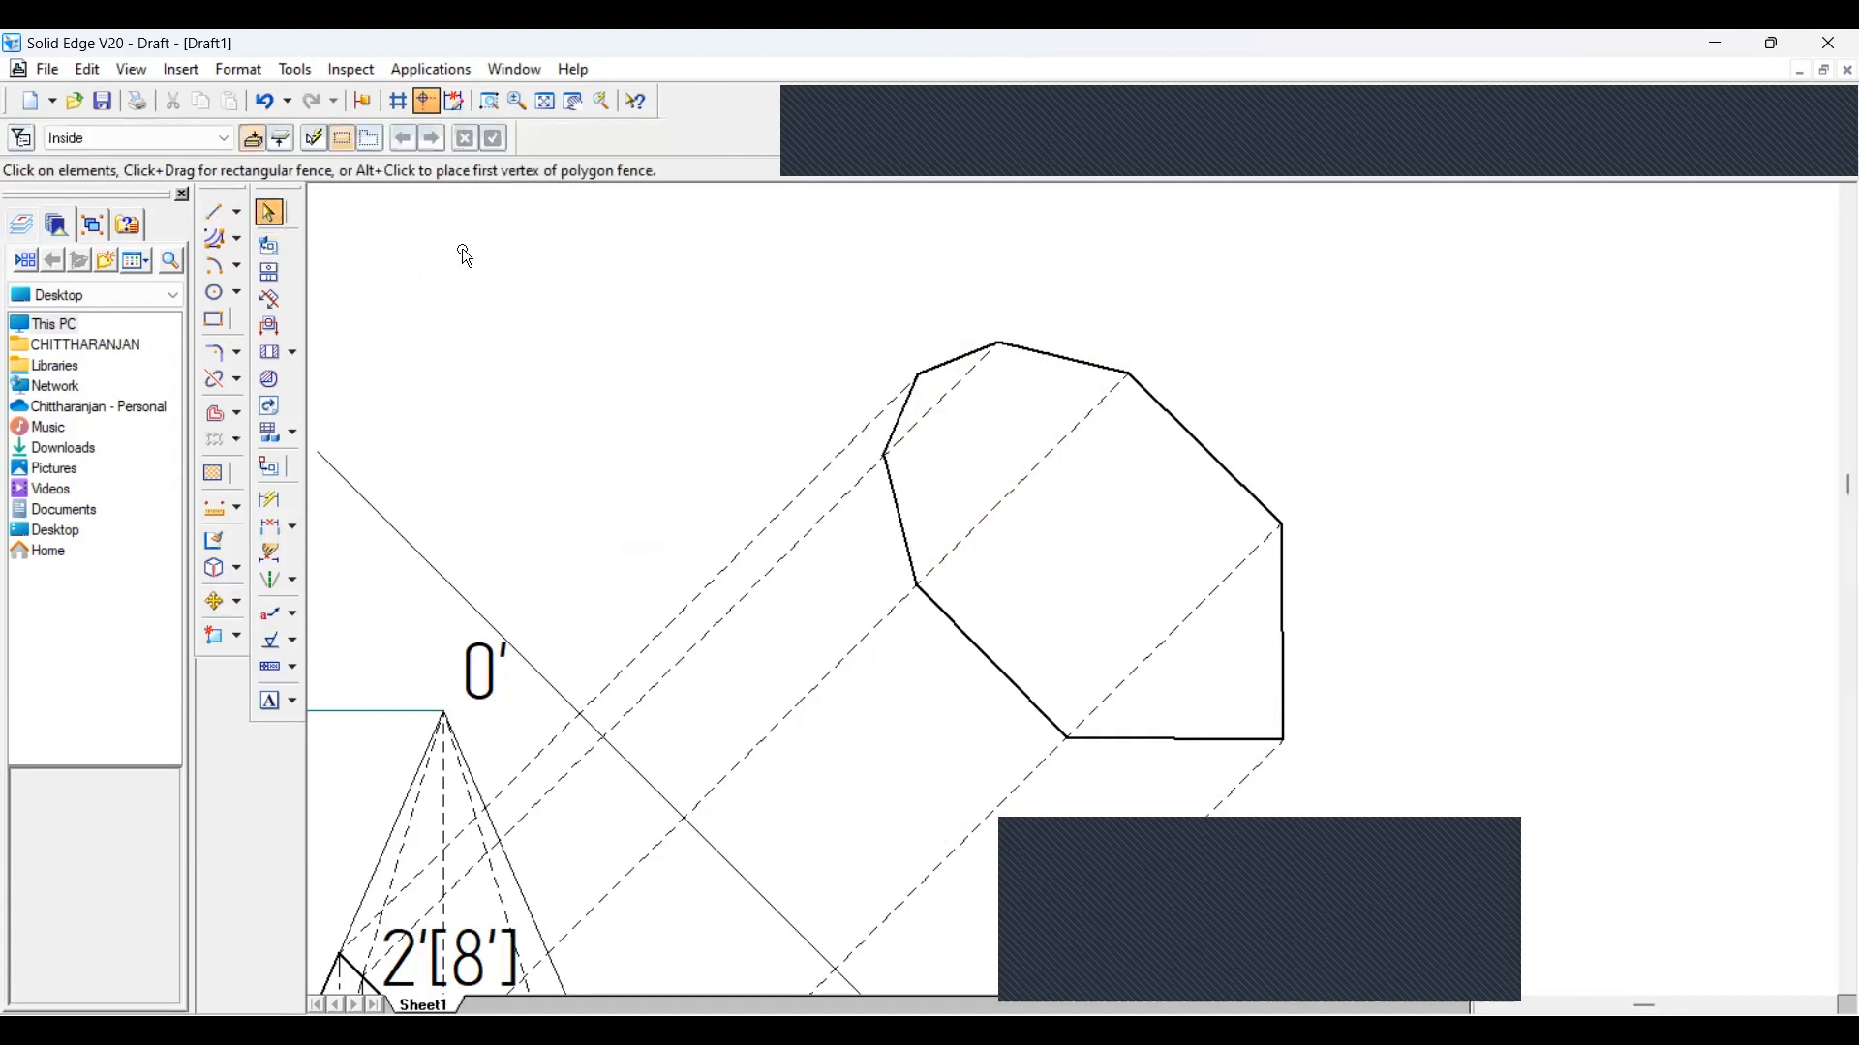
Convert the section outline's straight segments to curves and bend the two segments meeting at the 1' projector's end outward
{"action": "left_click", "coordinate": [219, 242]}
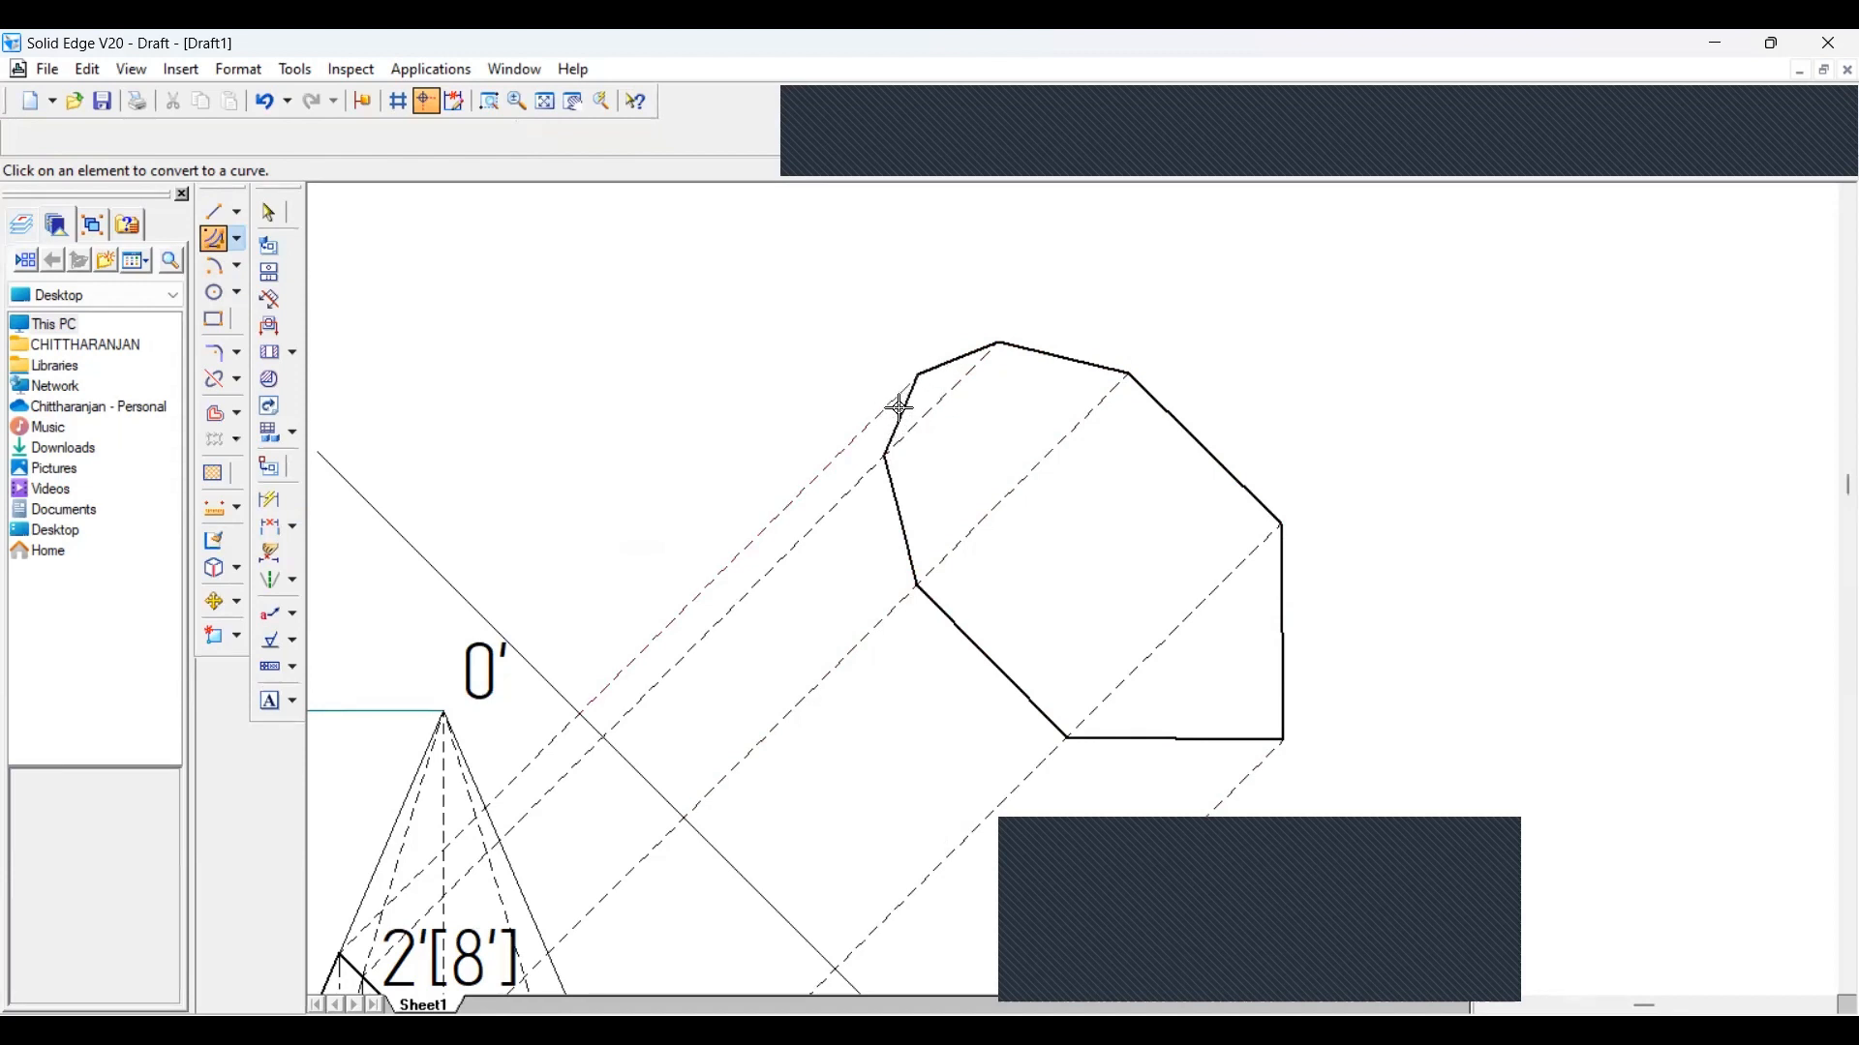
{"action": "left_click", "coordinate": [269, 212]}
{"action": "left_click", "coordinate": [898, 431]}
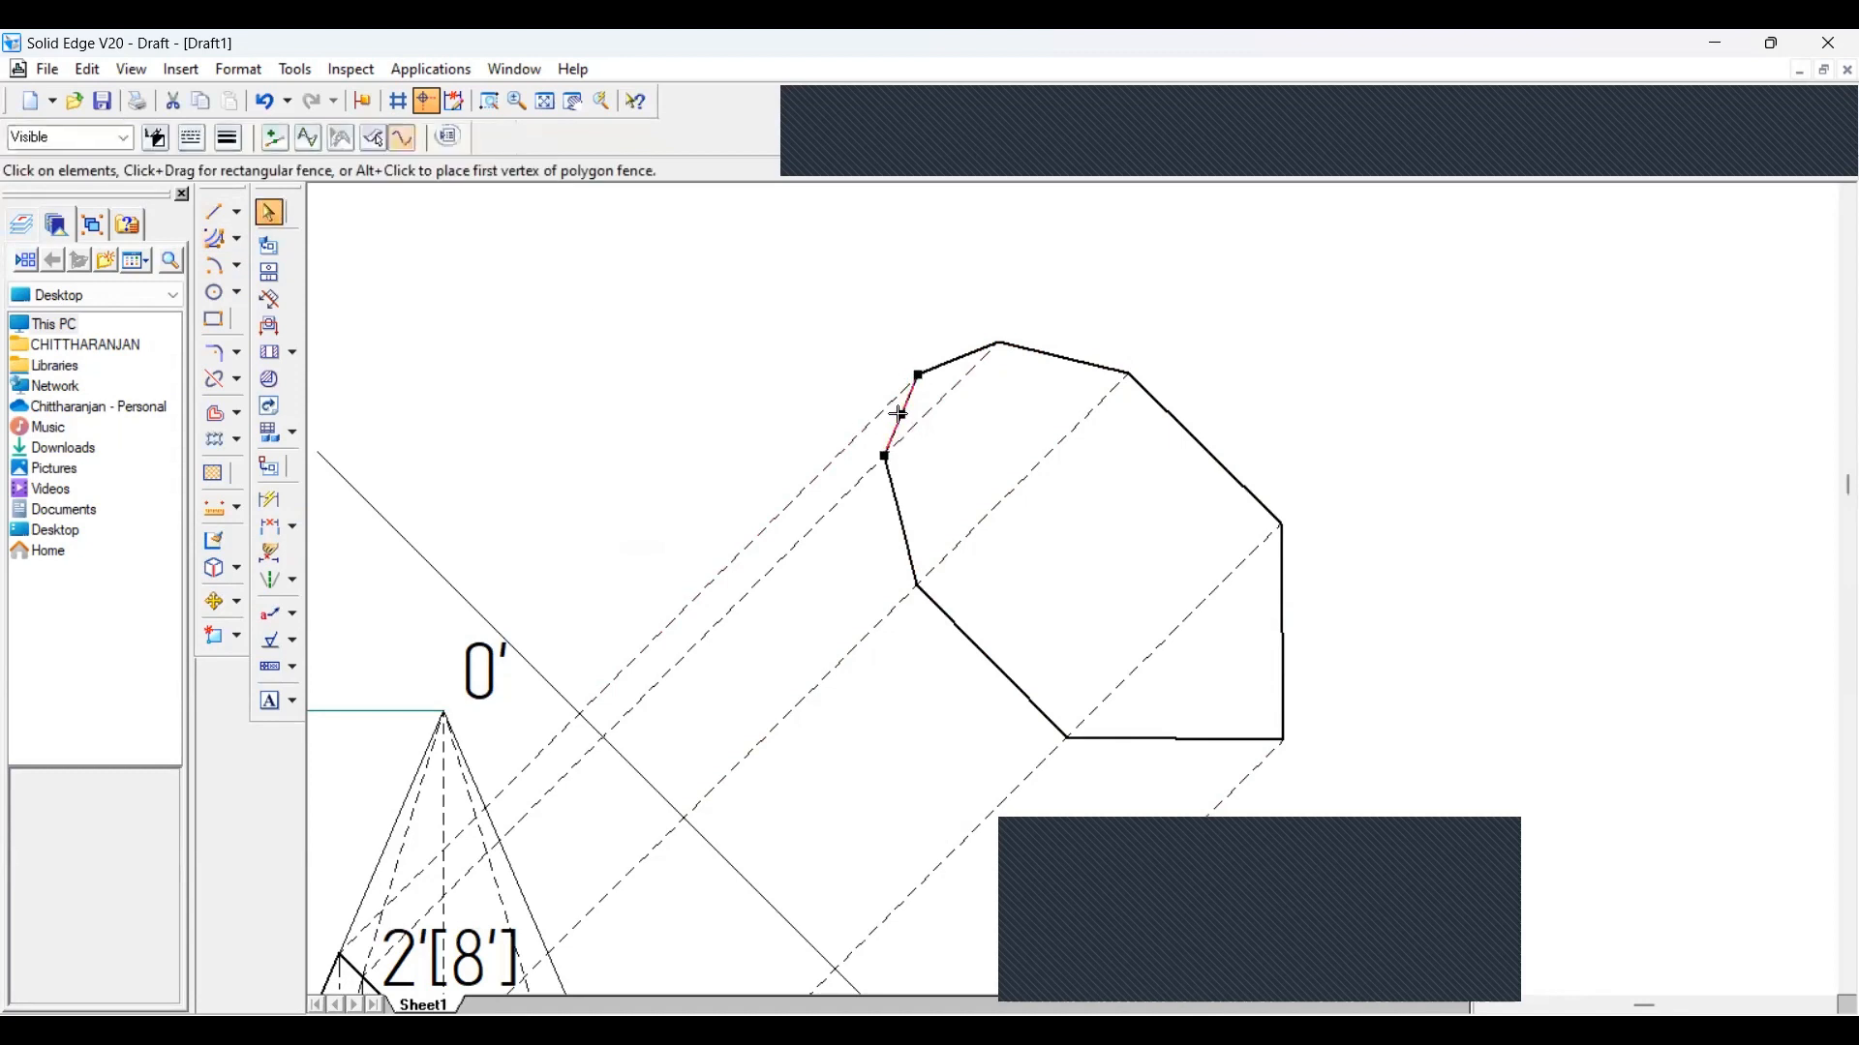
{"action": "left_click_drag", "start_coordinate": [894, 412], "coordinate": [890, 409]}
{"action": "left_click", "coordinate": [948, 363]}
{"action": "left_click_drag", "start_coordinate": [958, 358], "coordinate": [949, 350]}
Bend outward the outer segment between the 2'[8'] and 3'[7'] projectors and the inner segments from 2'[8'] through 3'[7'] to 4'[6']
{"action": "left_click", "coordinate": [1053, 360]}
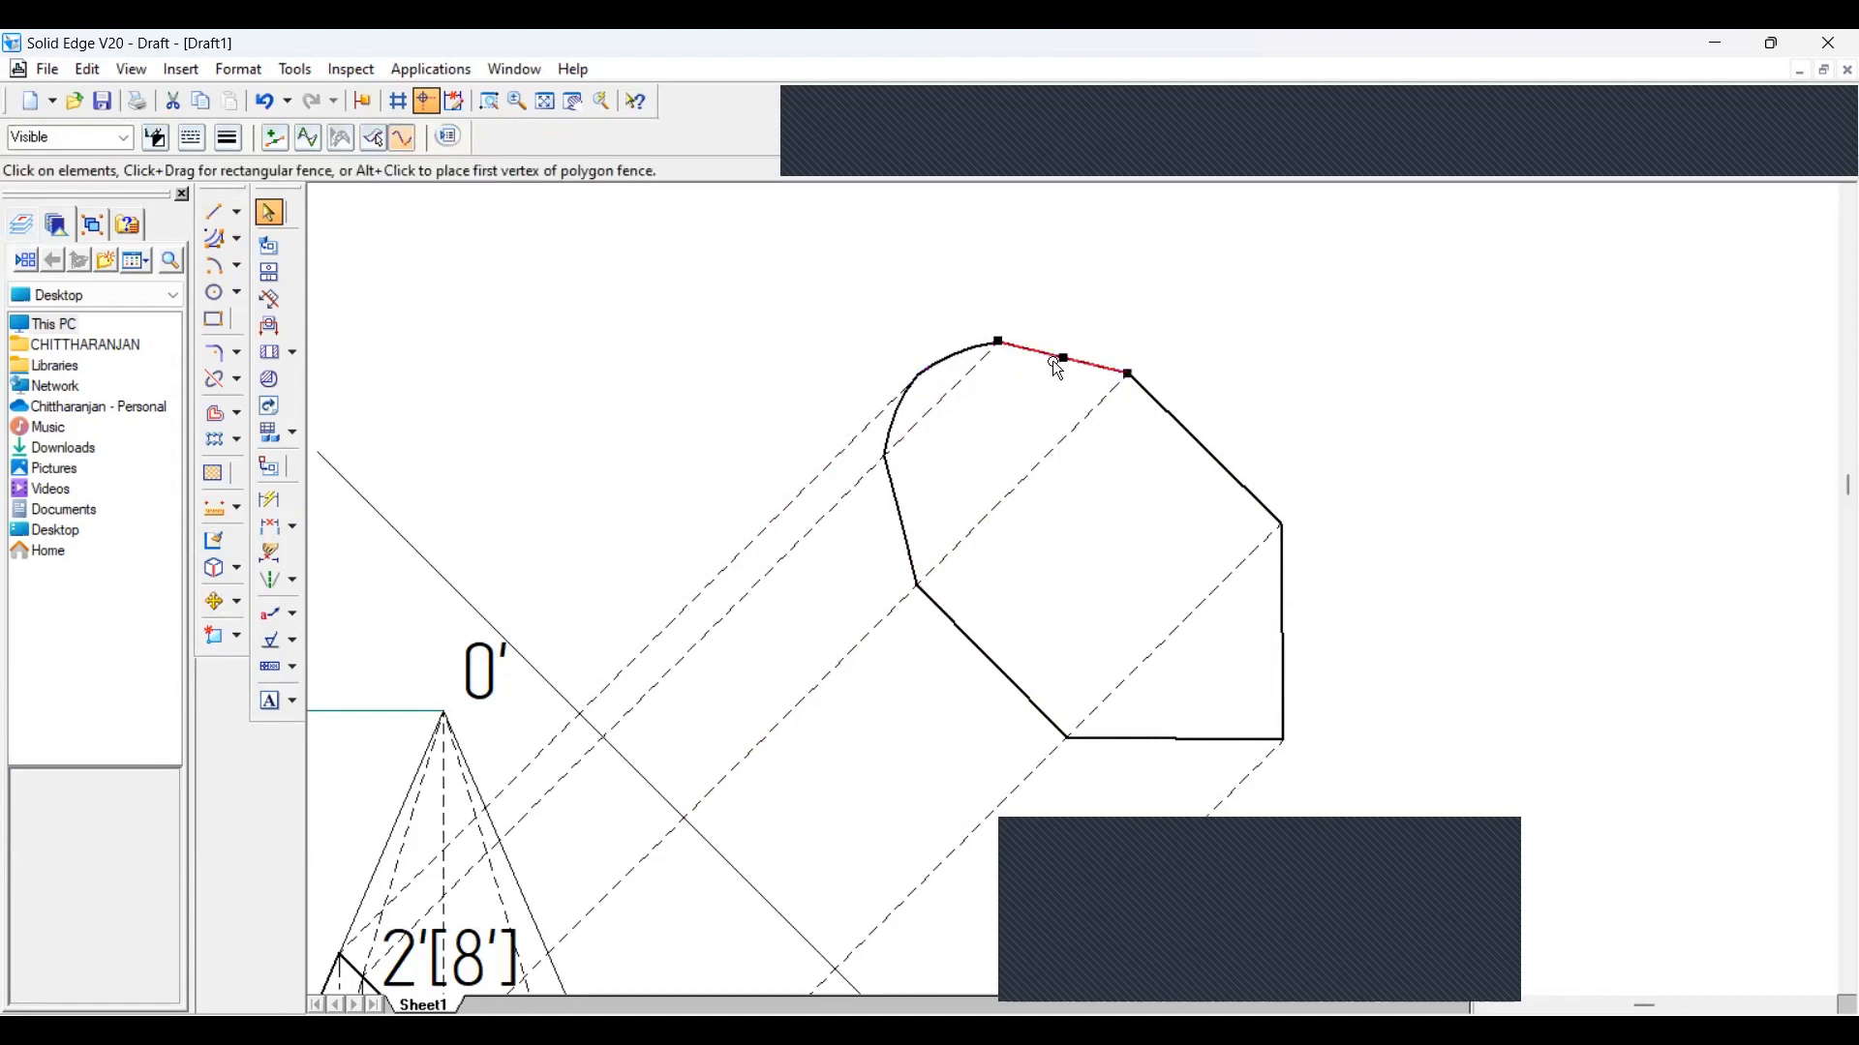
{"action": "left_click_drag", "start_coordinate": [1065, 358], "coordinate": [1072, 344]}
{"action": "left_click", "coordinate": [903, 523]}
{"action": "left_click_drag", "start_coordinate": [899, 520], "coordinate": [891, 520]}
{"action": "left_click", "coordinate": [960, 629]}
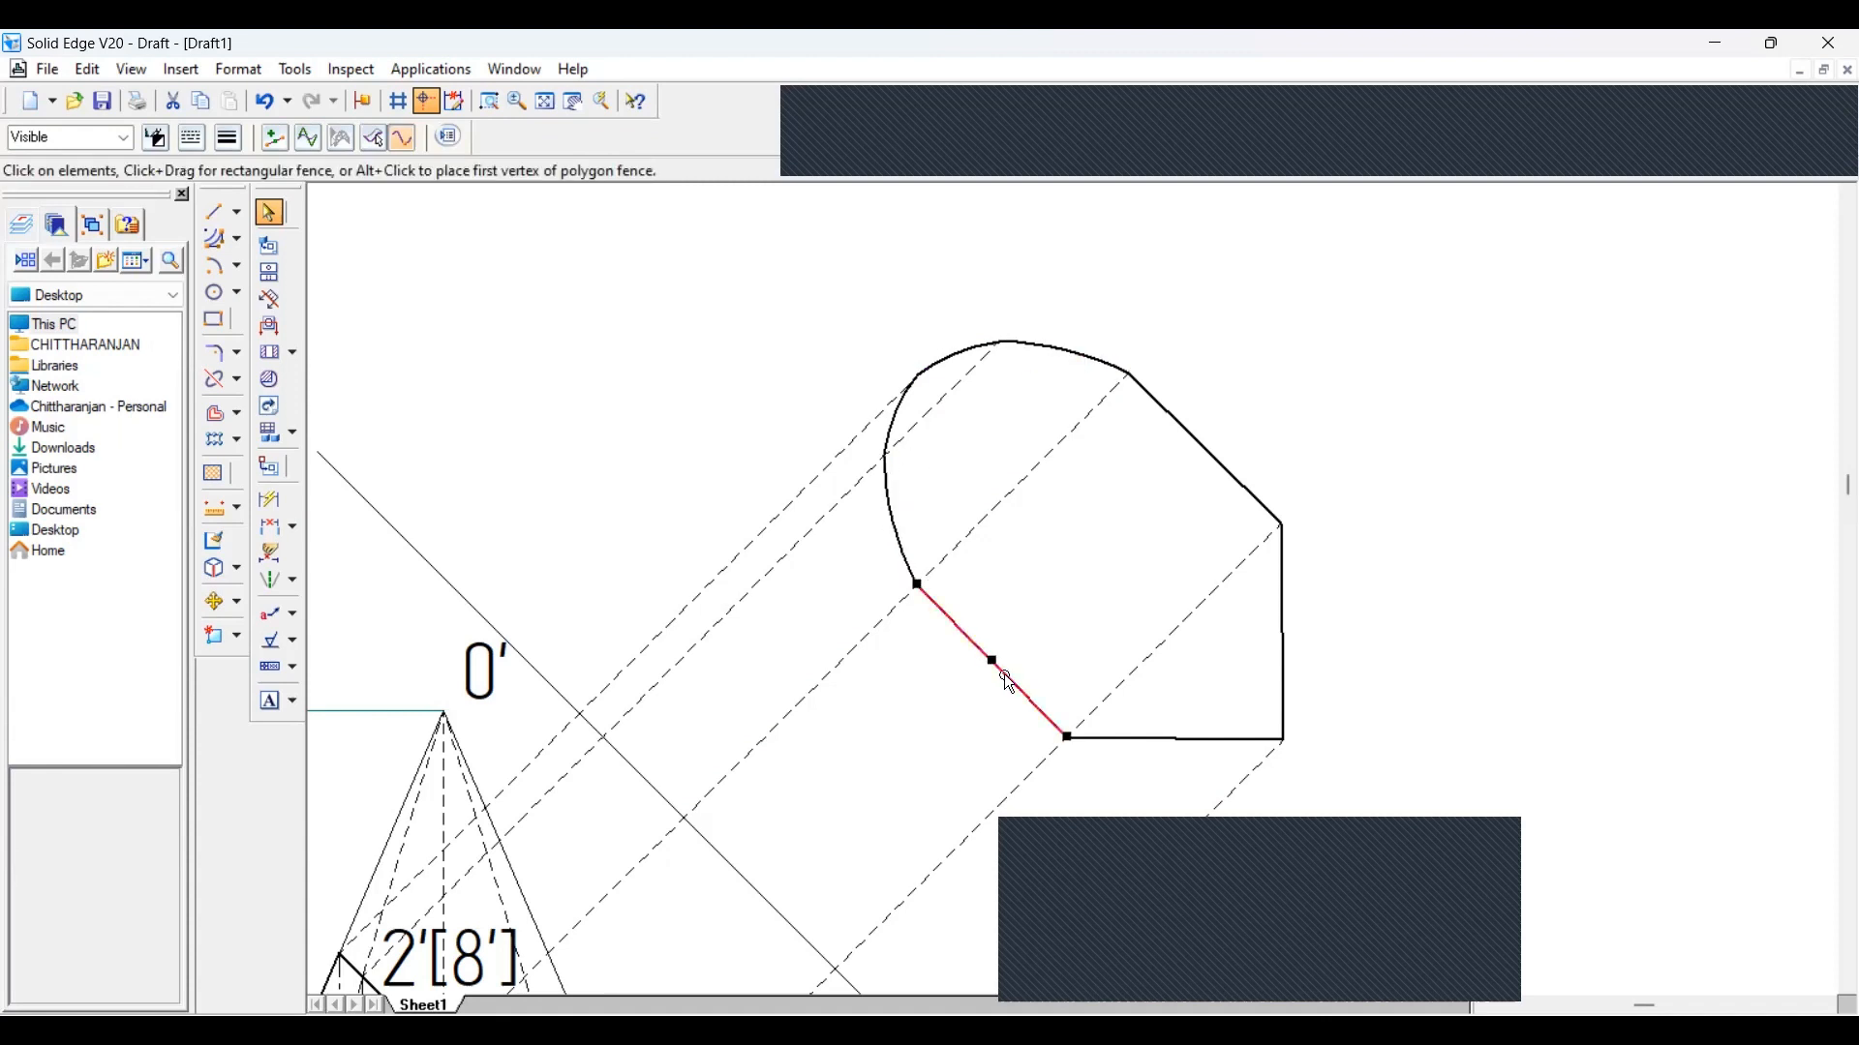
{"action": "left_click_drag", "start_coordinate": [993, 662], "coordinate": [977, 680]}
Bend outward the two section outline segments that meet at the end of the 5' projector
{"action": "left_click", "coordinate": [1160, 736]}
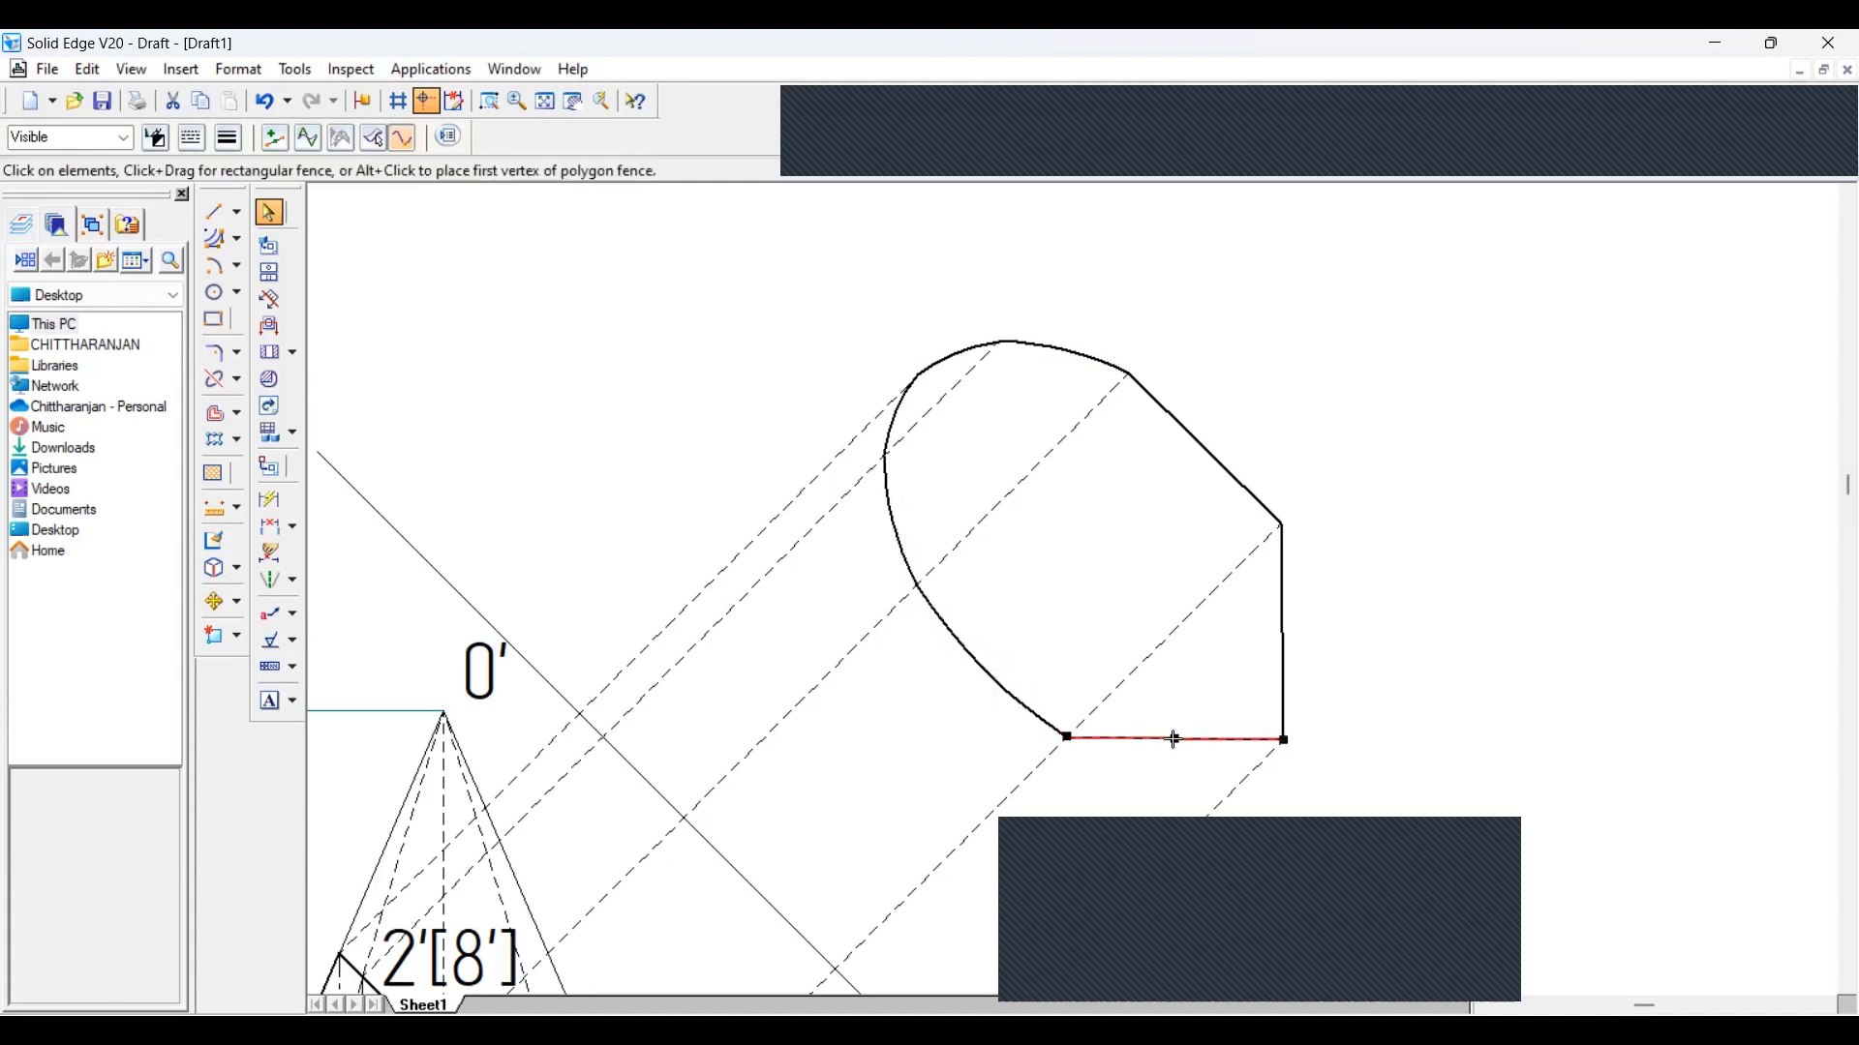
{"action": "left_click_drag", "start_coordinate": [1174, 740], "coordinate": [1174, 765]}
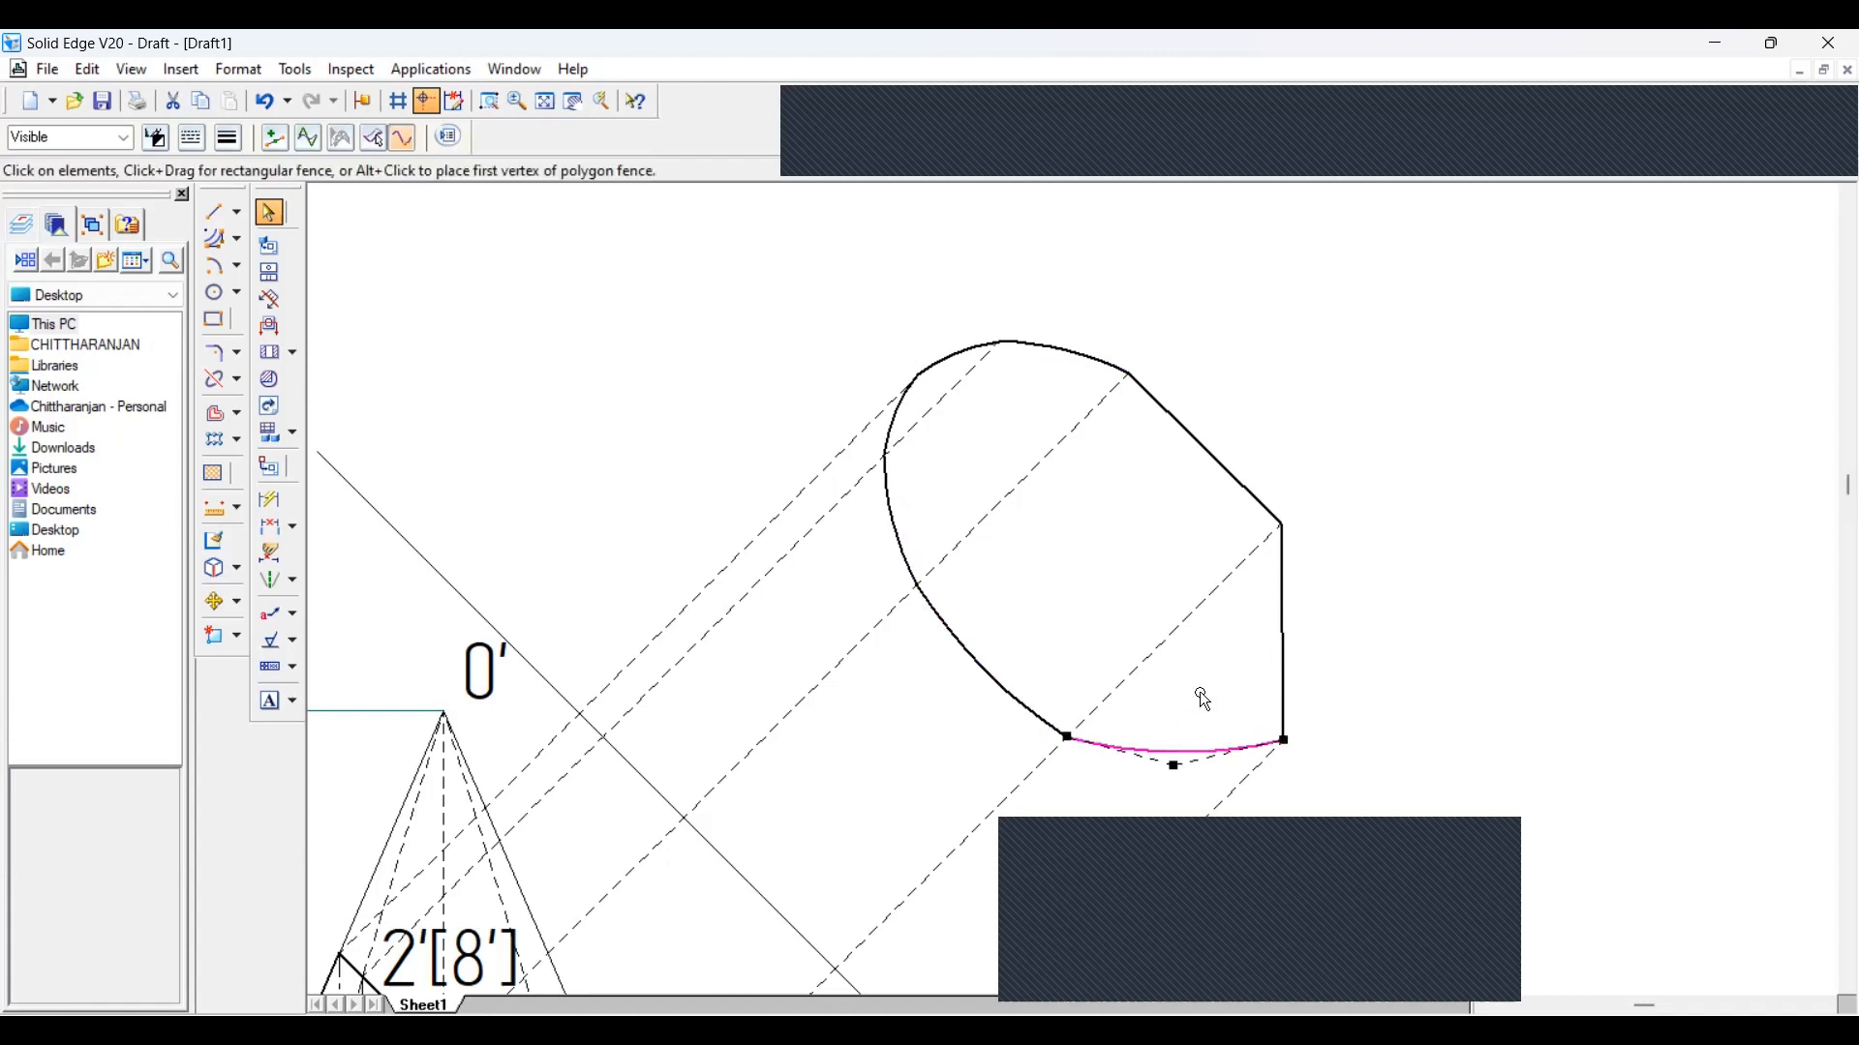
{"action": "left_click", "coordinate": [1285, 631]}
{"action": "left_click_drag", "start_coordinate": [1283, 632], "coordinate": [1332, 630]}
{"action": "left_click", "coordinate": [1162, 754]}
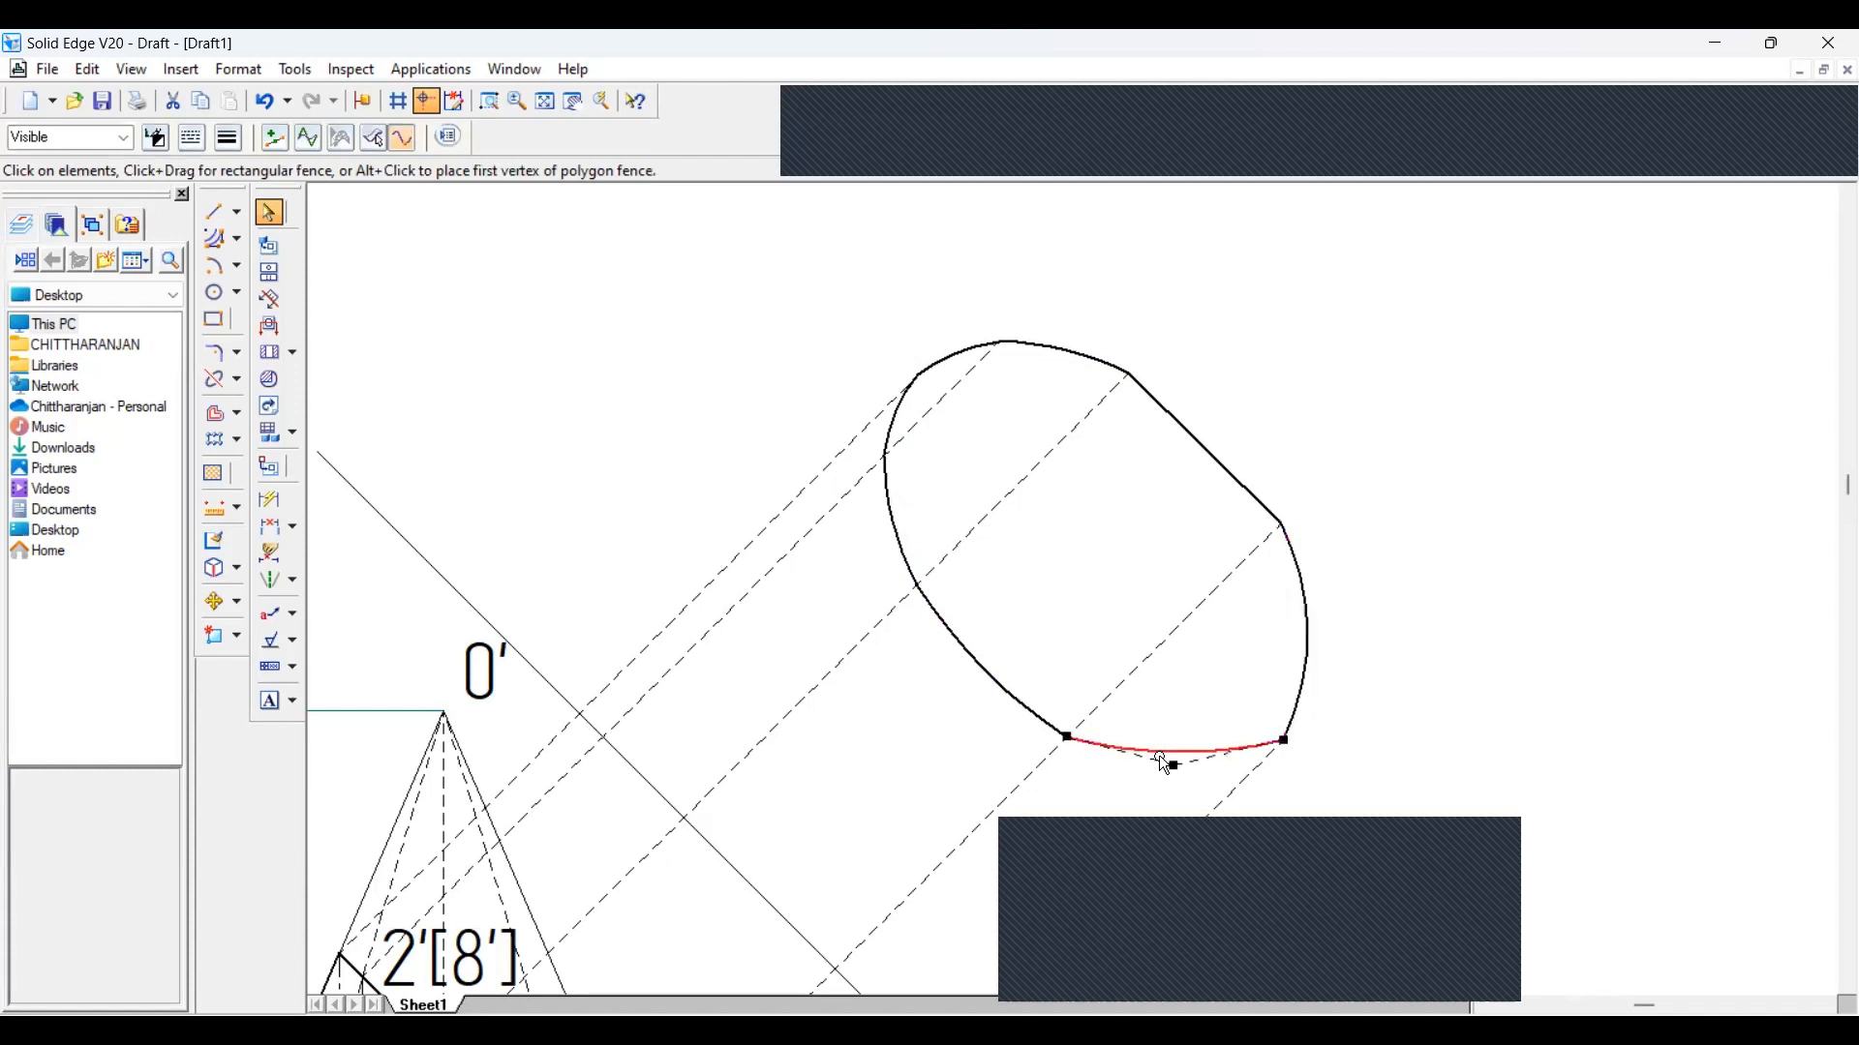
{"action": "left_click_drag", "start_coordinate": [1174, 767], "coordinate": [1182, 790]}
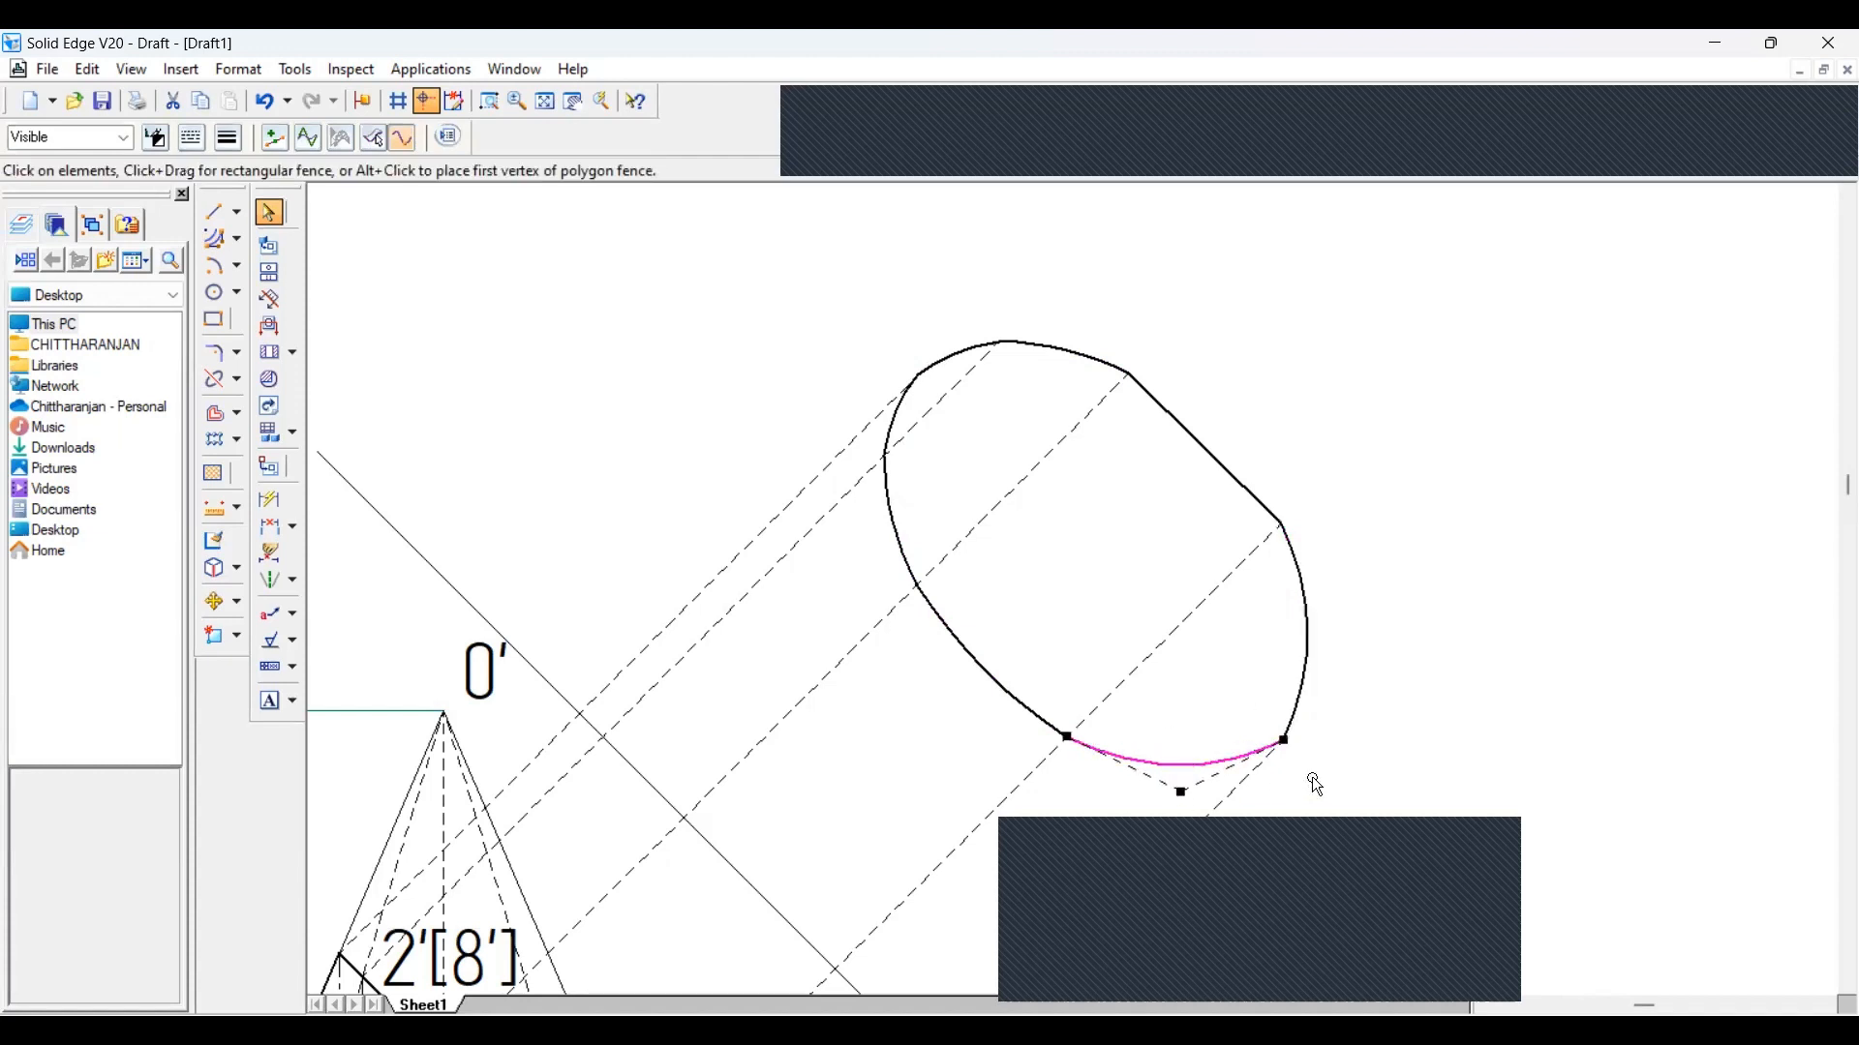
{"action": "left_click", "coordinate": [1313, 751]}
Bend outward the remaining straight outline segment between the outer ends of the 3'[7'] and 4'[6'] projectors
{"action": "left_click", "coordinate": [1212, 449]}
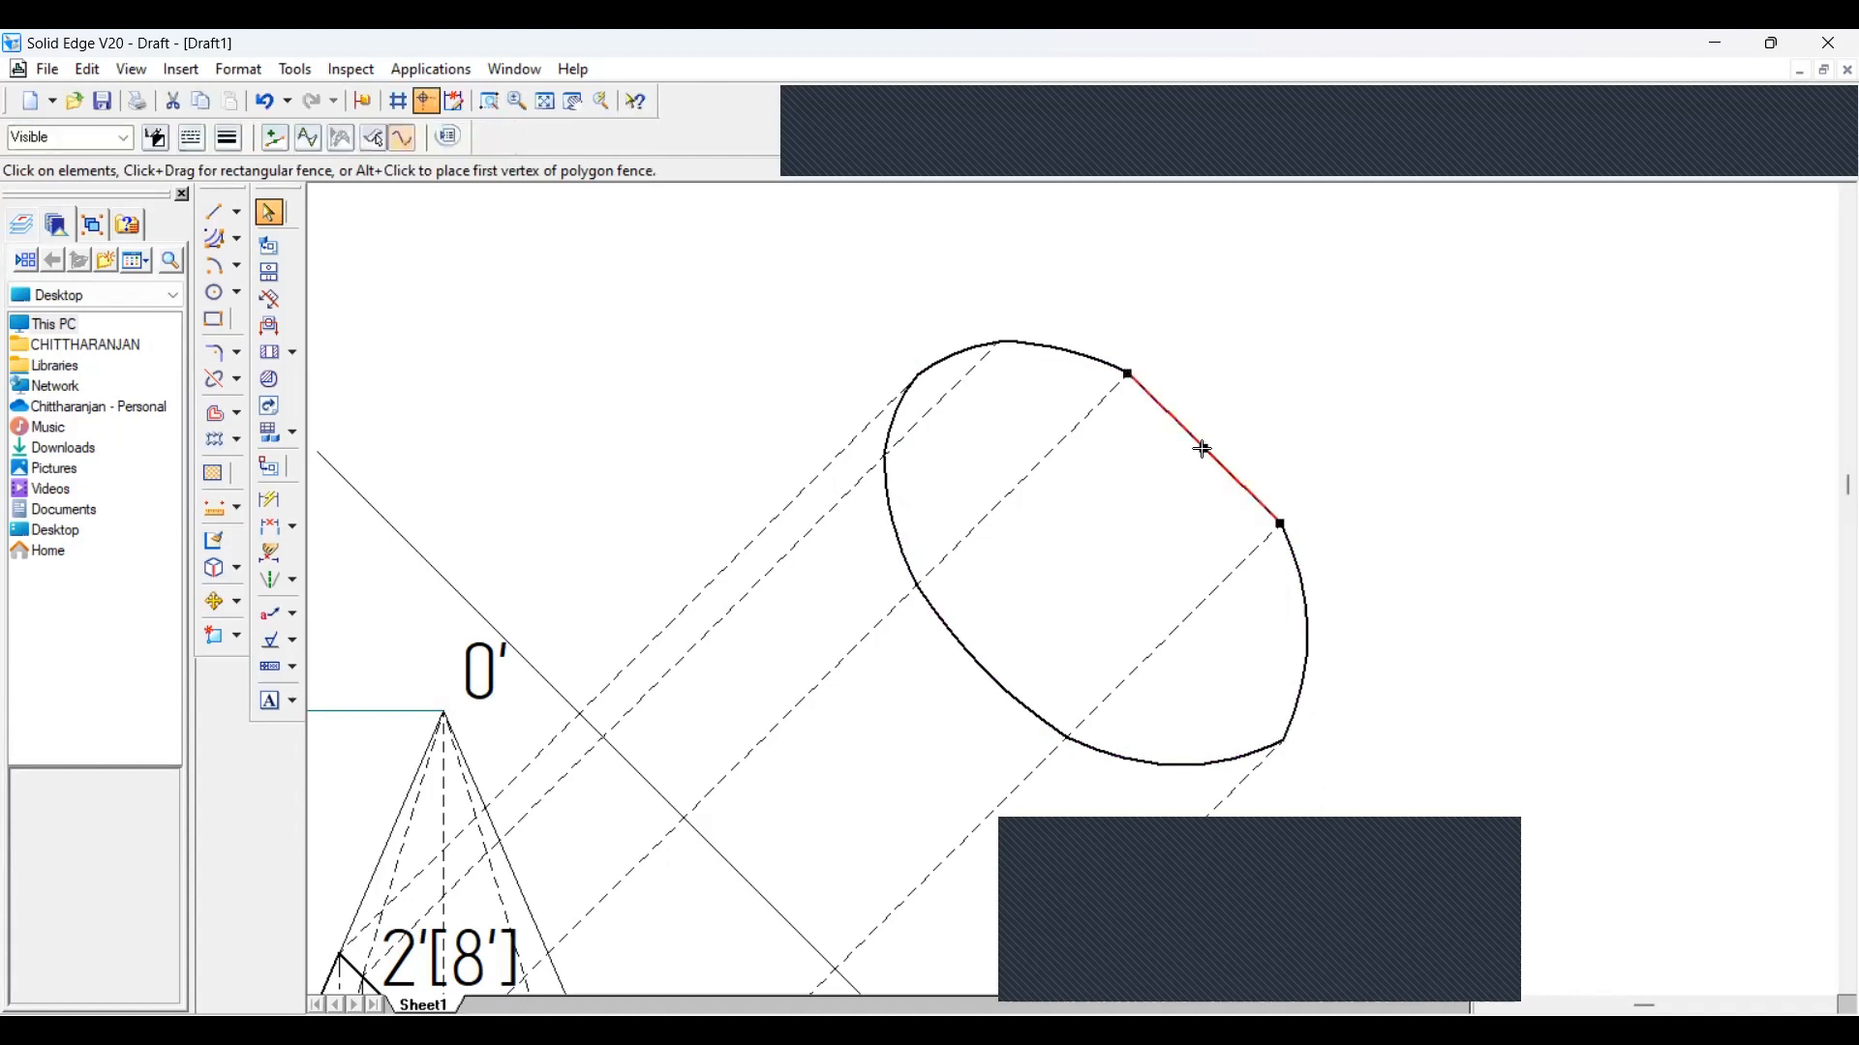
{"action": "left_click_drag", "start_coordinate": [1206, 448], "coordinate": [1230, 424]}
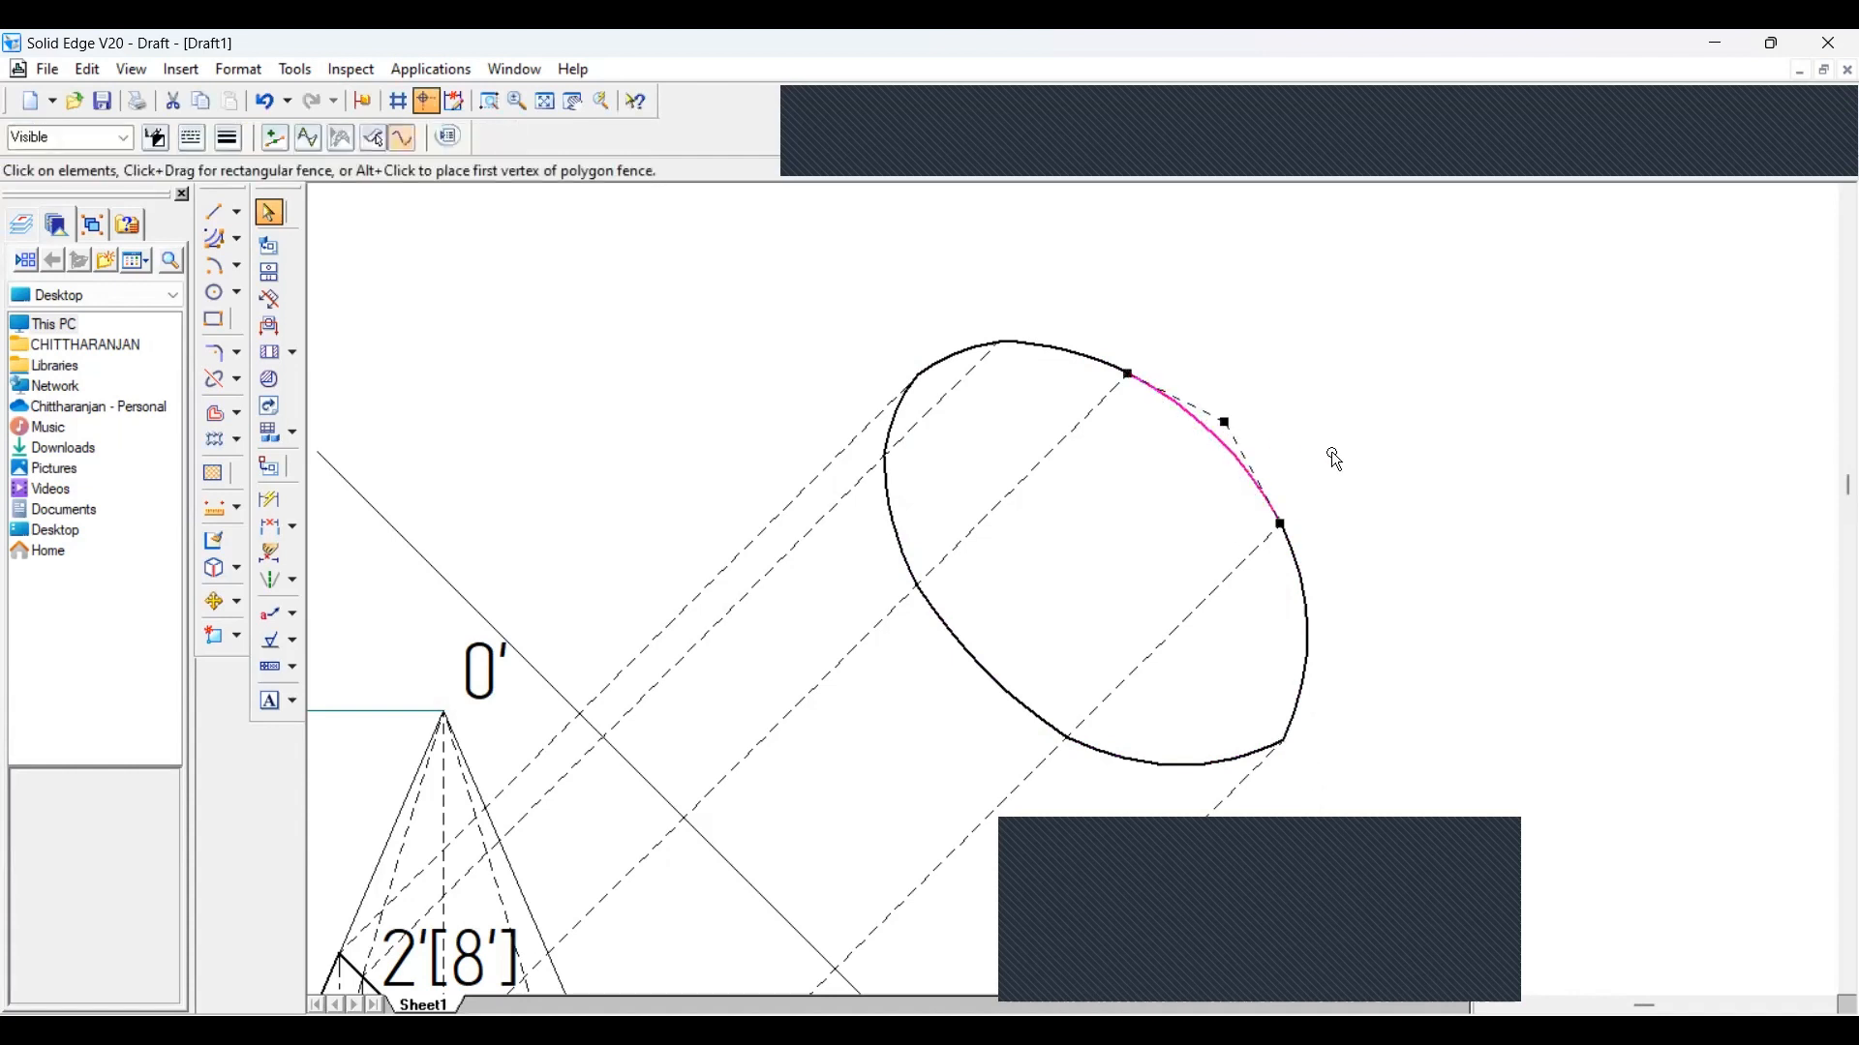
{"action": "left_click", "coordinate": [1370, 474]}
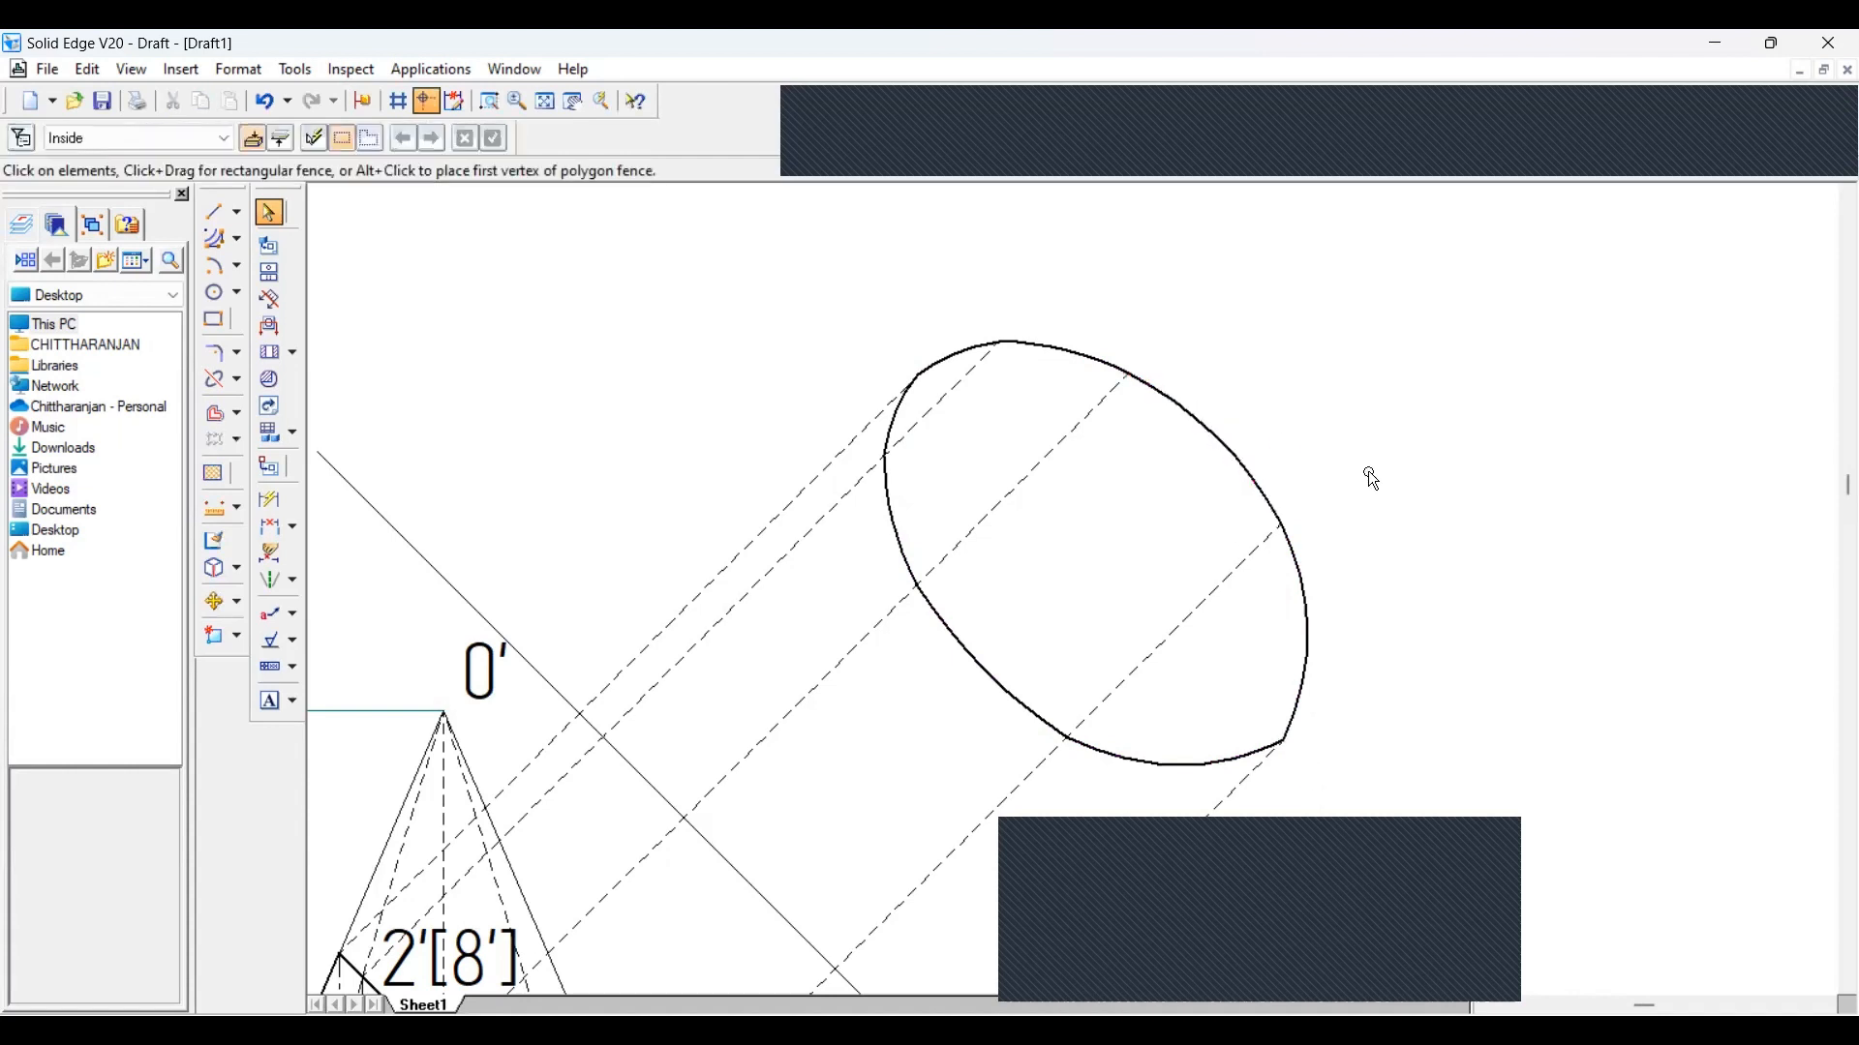
Refine the two curves meeting at the 5' projector's end, increasing their bulge and shifting their control points to round off the corner
{"action": "left_click", "coordinate": [1193, 766]}
{"action": "left_click_drag", "start_coordinate": [1183, 796], "coordinate": [1184, 811]}
{"action": "left_click", "coordinate": [1300, 680]}
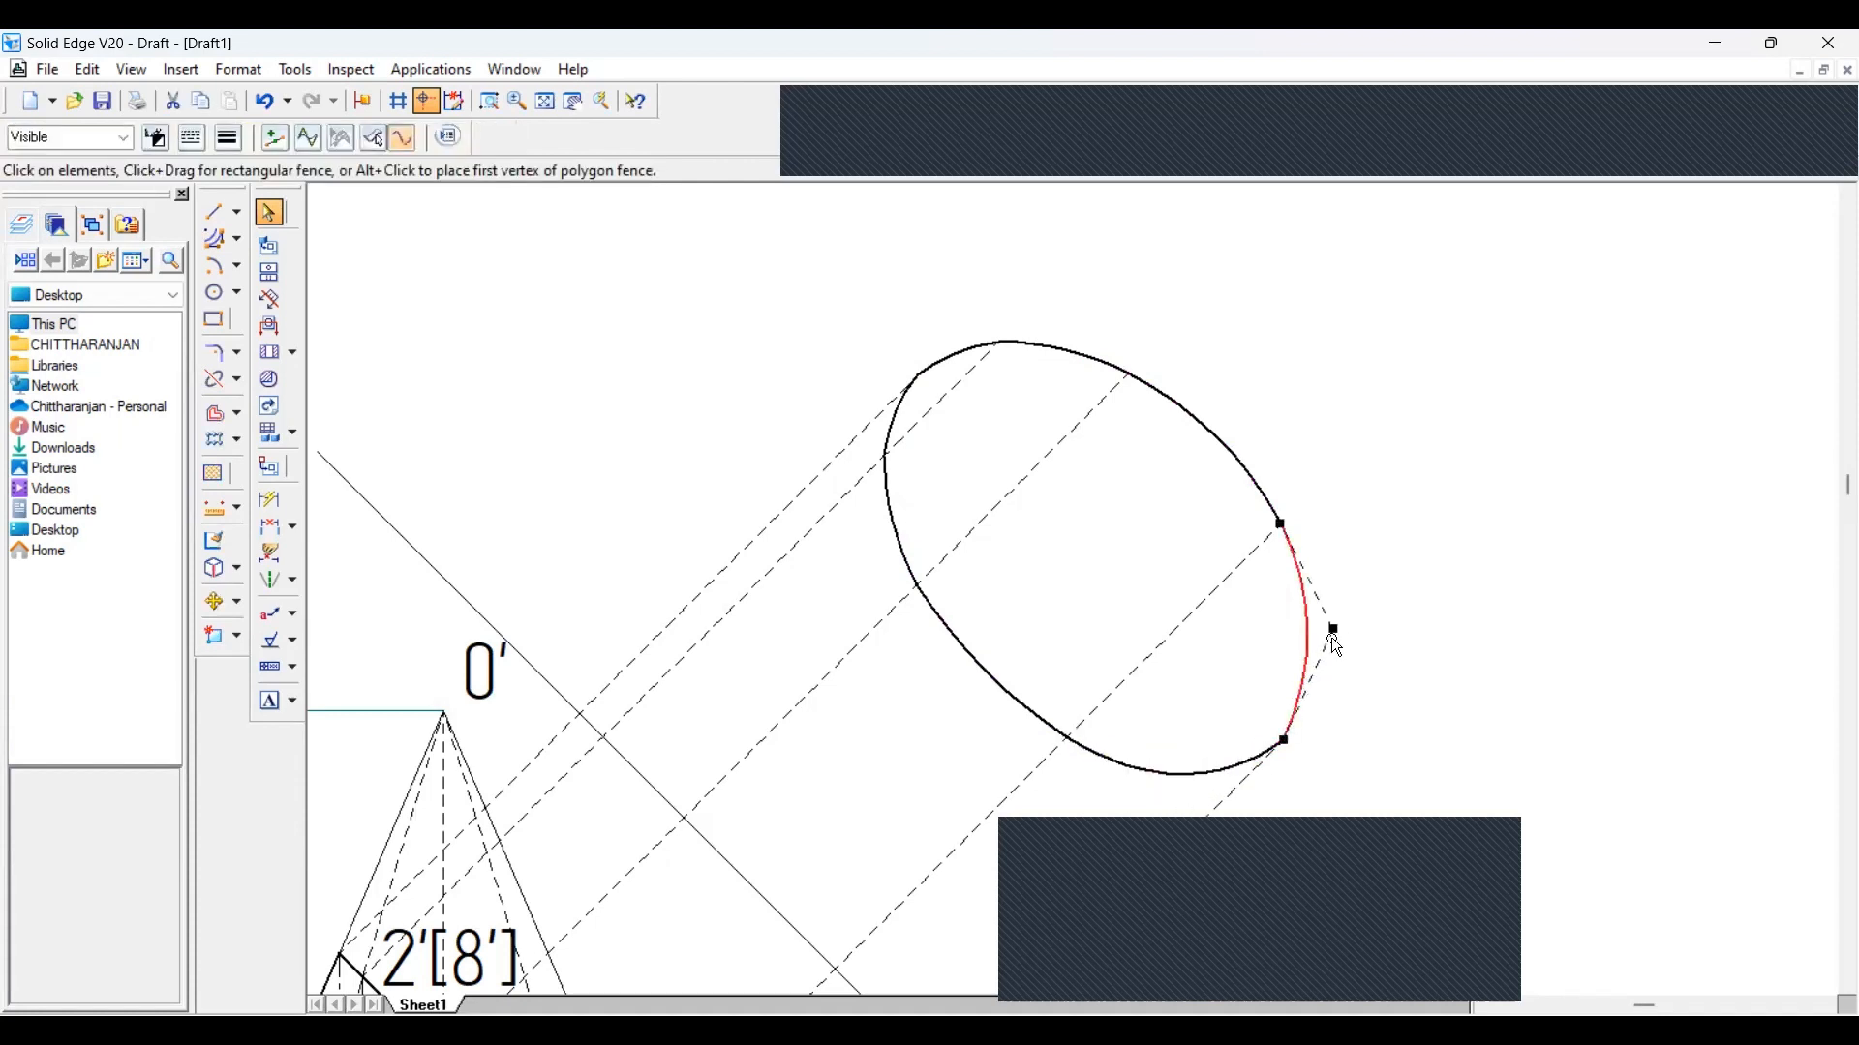
{"action": "left_click_drag", "start_coordinate": [1334, 631], "coordinate": [1353, 631]}
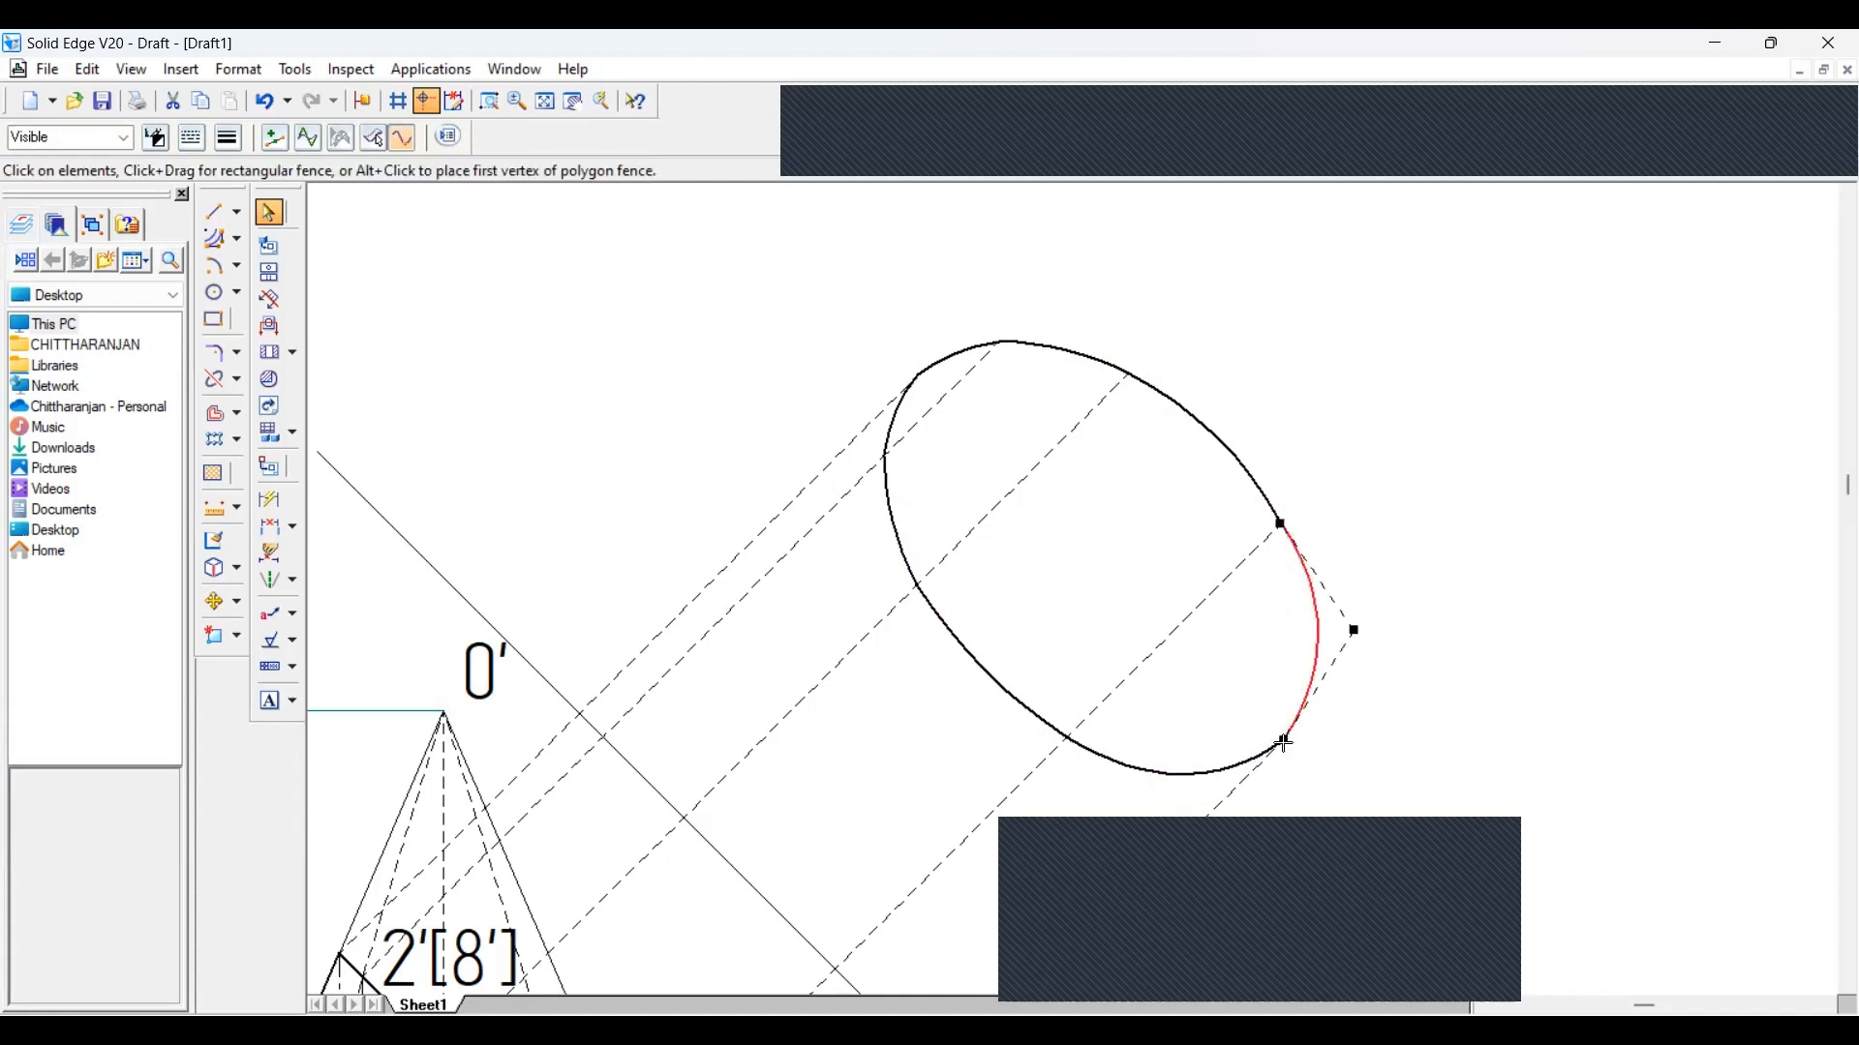
{"action": "left_click", "coordinate": [1297, 746]}
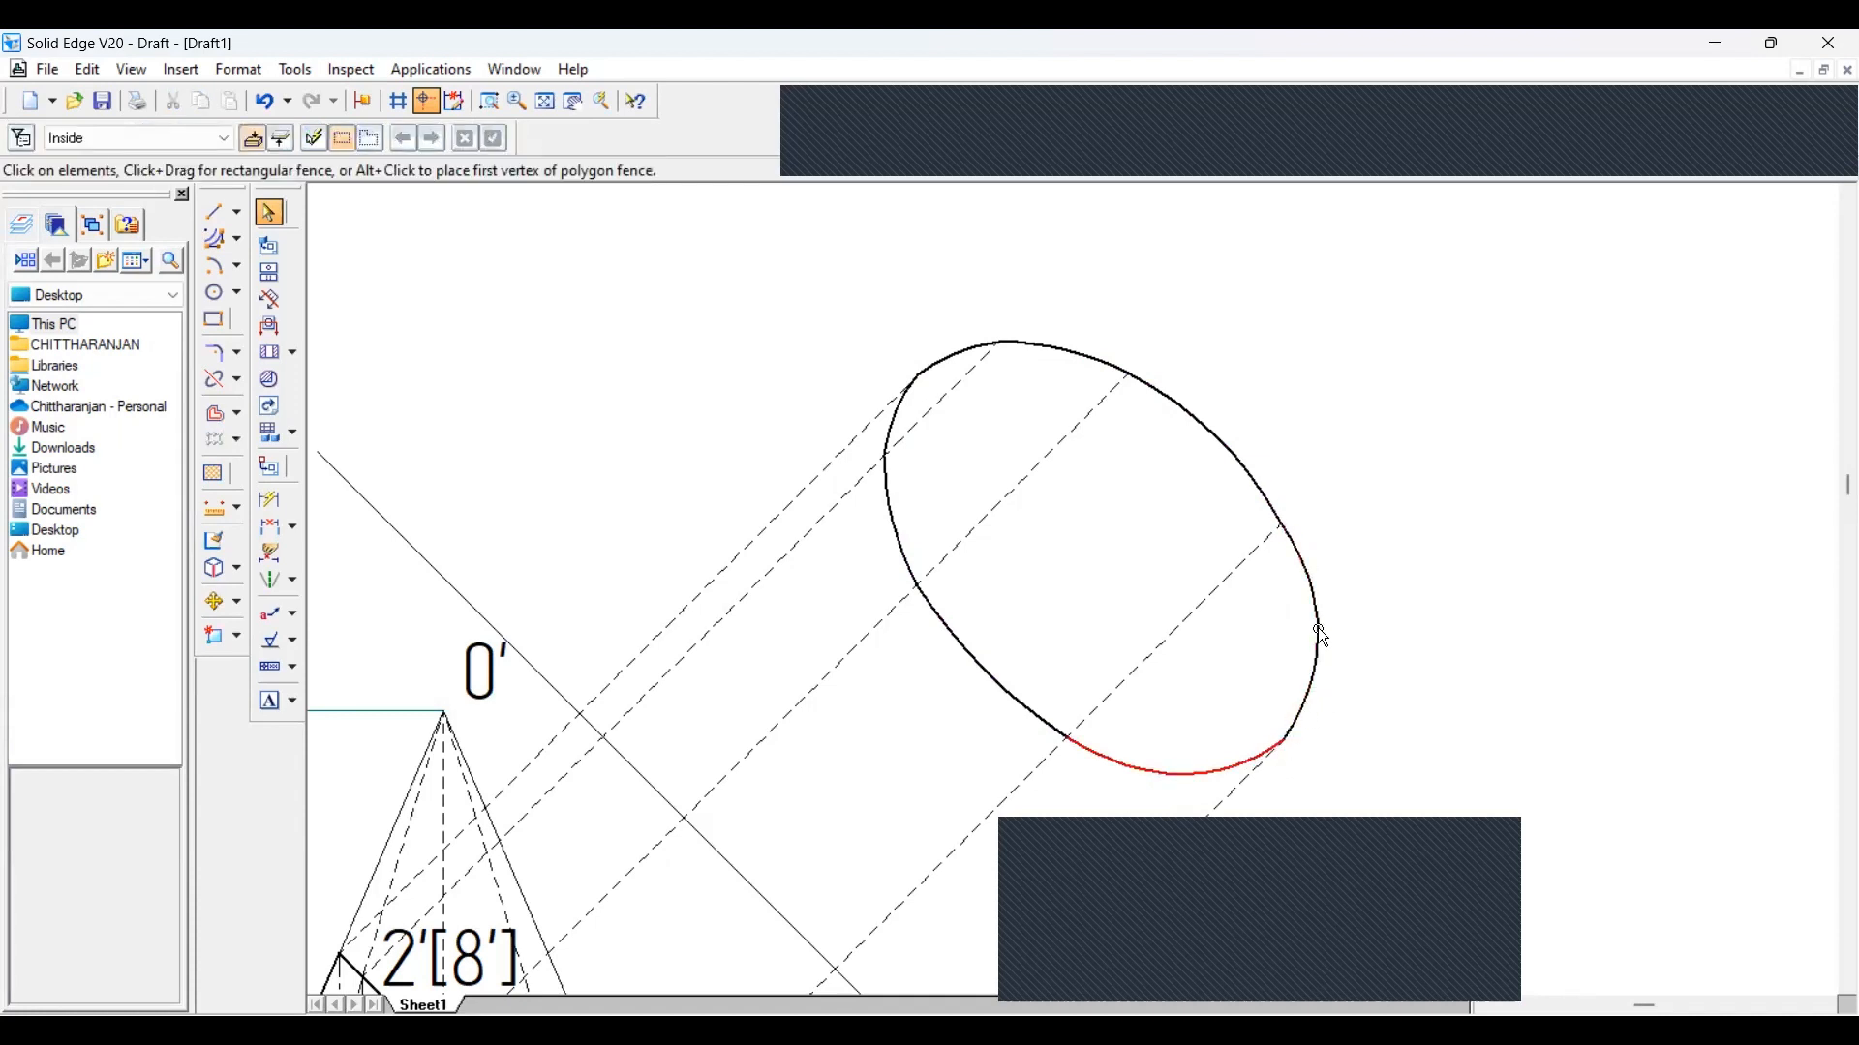
{"action": "left_click", "coordinate": [1320, 638]}
{"action": "left_click_drag", "start_coordinate": [1356, 633], "coordinate": [1358, 662]}
{"action": "left_click", "coordinate": [1294, 747]}
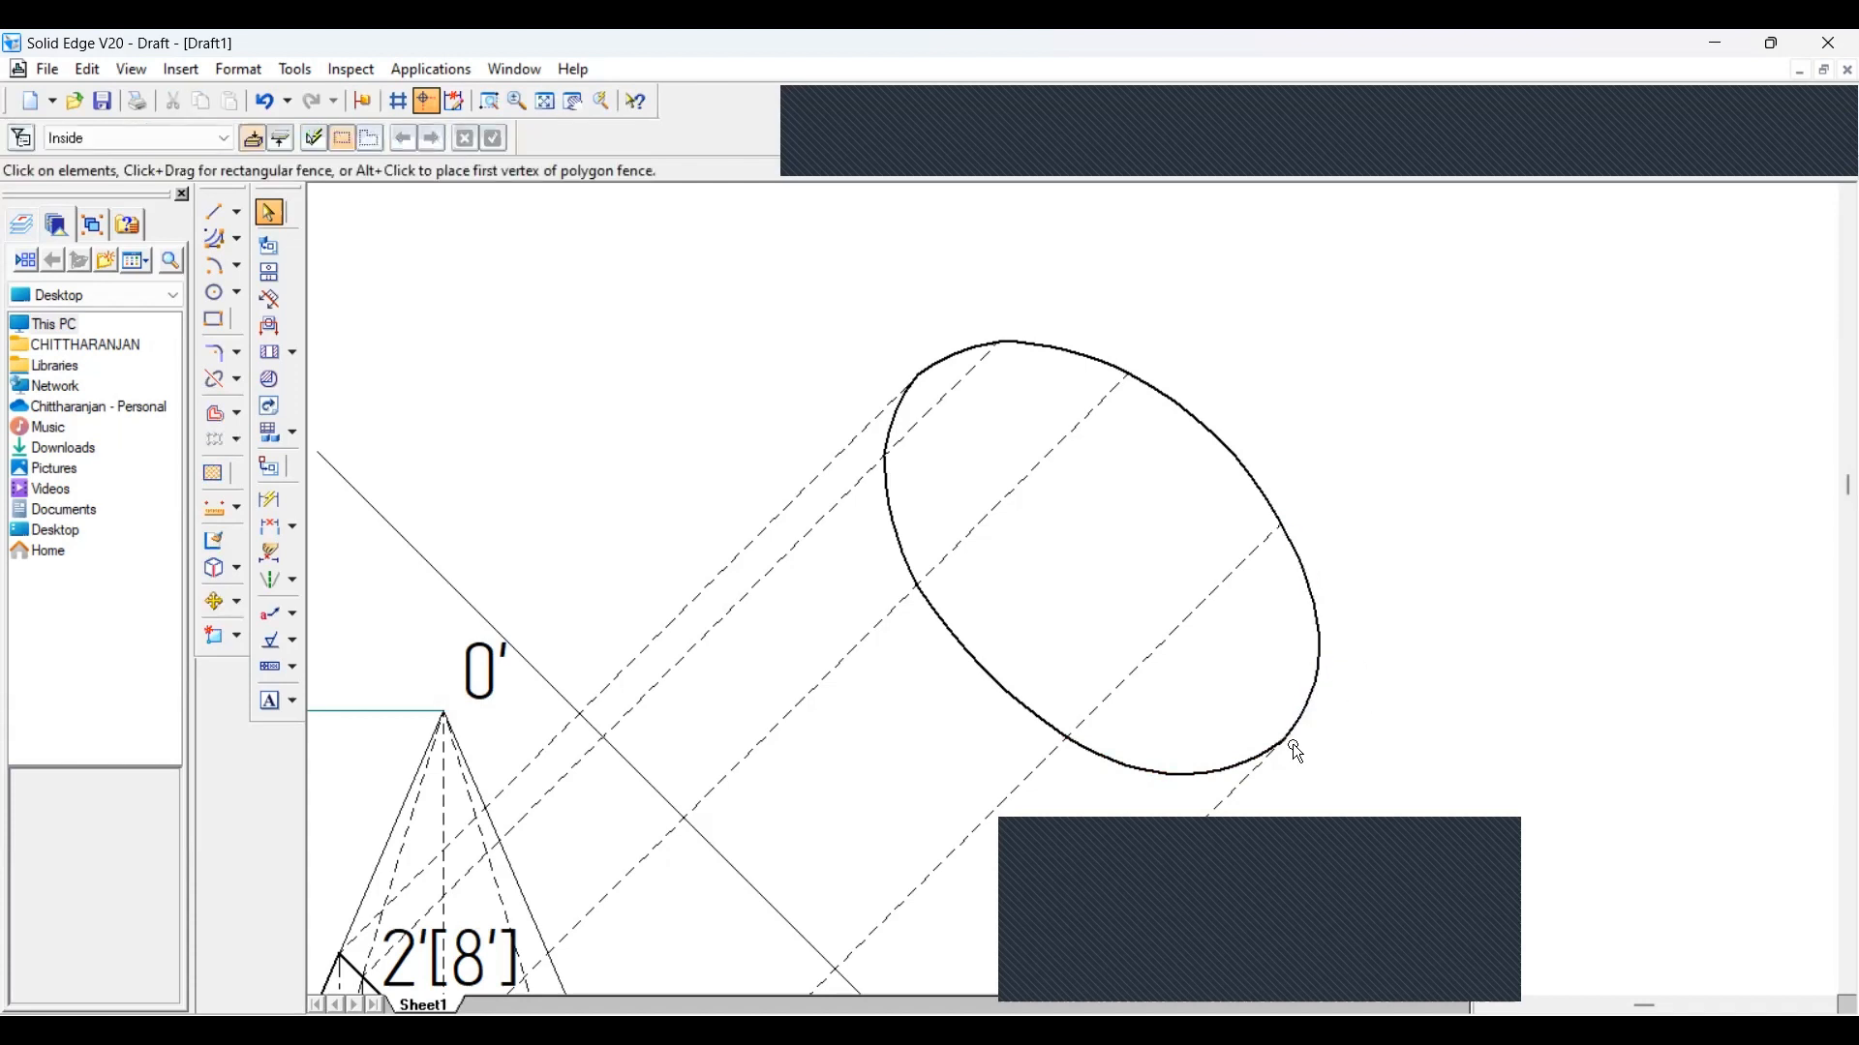
{"action": "left_click", "coordinate": [1200, 774]}
{"action": "left_click_drag", "start_coordinate": [1189, 812], "coordinate": [1207, 810]}
{"action": "left_click", "coordinate": [1305, 807]}
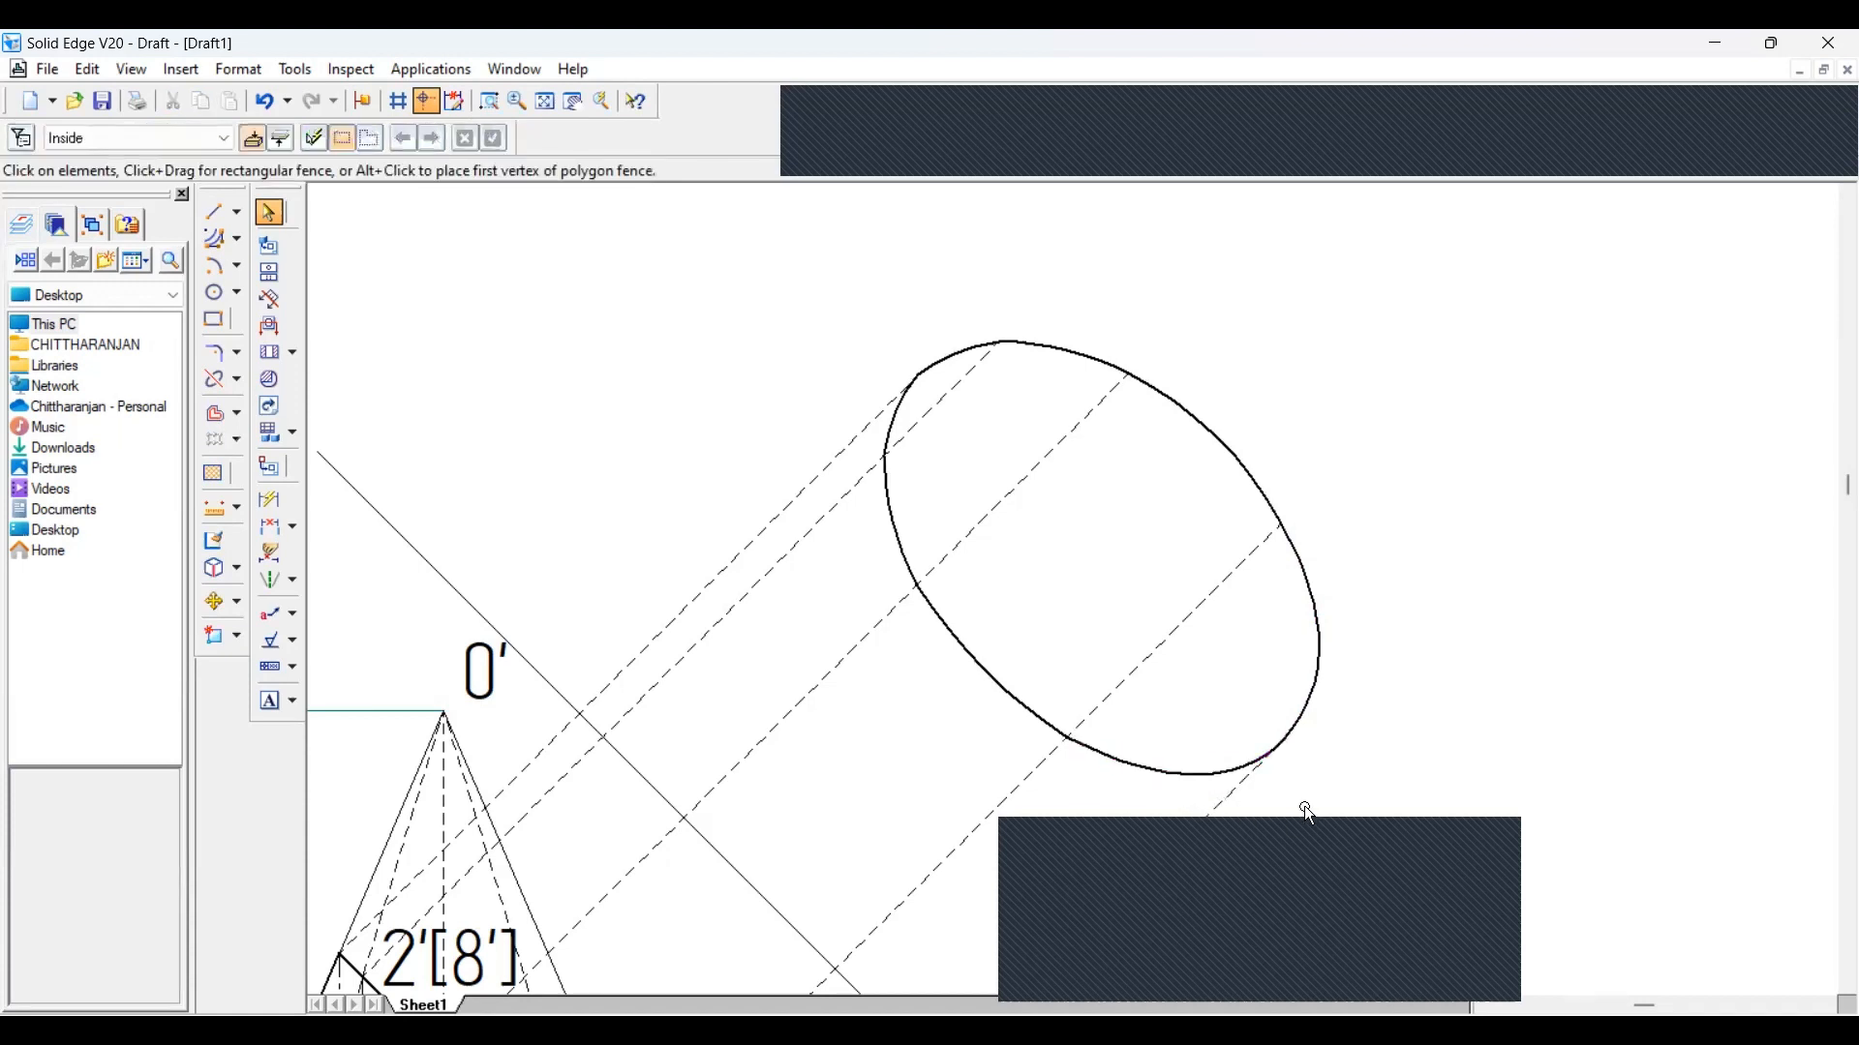
Smooth the corner at the 1' projector's end by pulling the control points of its two adjoining curves slightly outward
{"action": "left_click", "coordinate": [908, 395]}
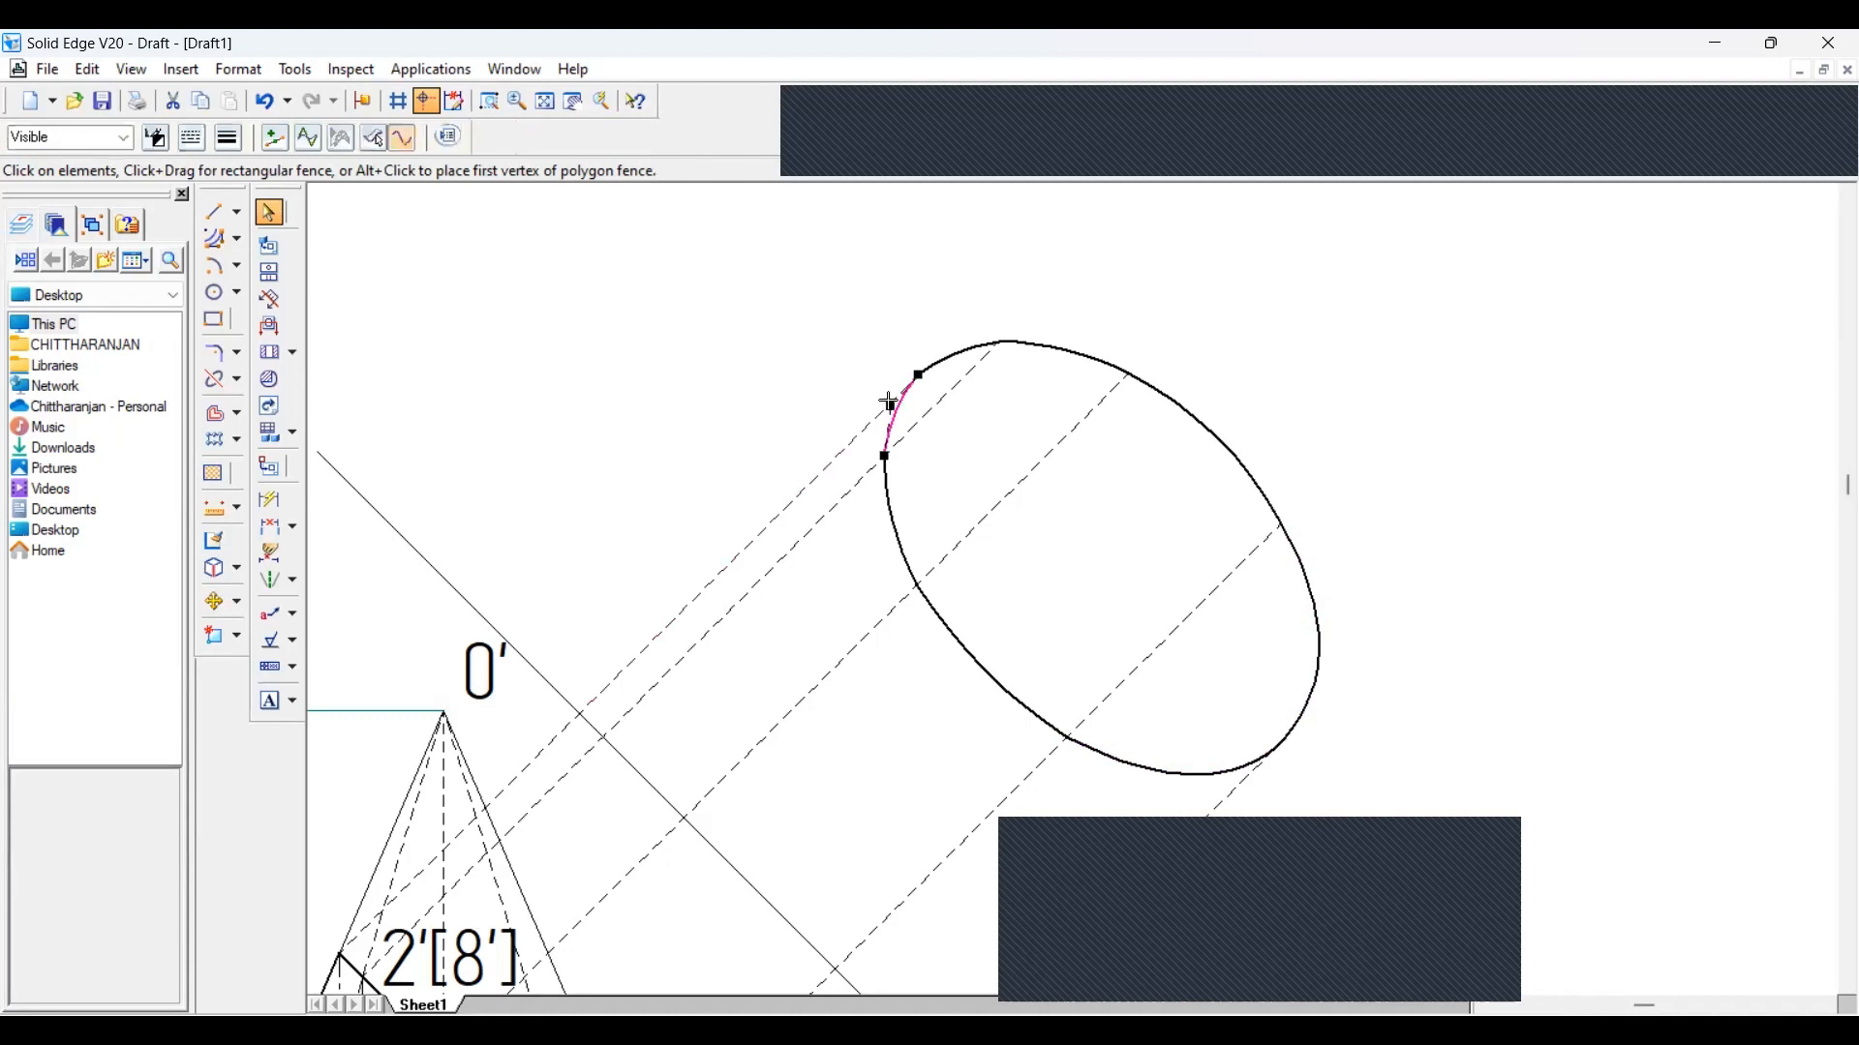
{"action": "left_click_drag", "start_coordinate": [889, 401], "coordinate": [888, 395]}
{"action": "left_click", "coordinate": [934, 345]}
{"action": "left_click", "coordinate": [969, 350]}
{"action": "left_click_drag", "start_coordinate": [946, 344], "coordinate": [941, 344]}
{"action": "left_click", "coordinate": [931, 334]}
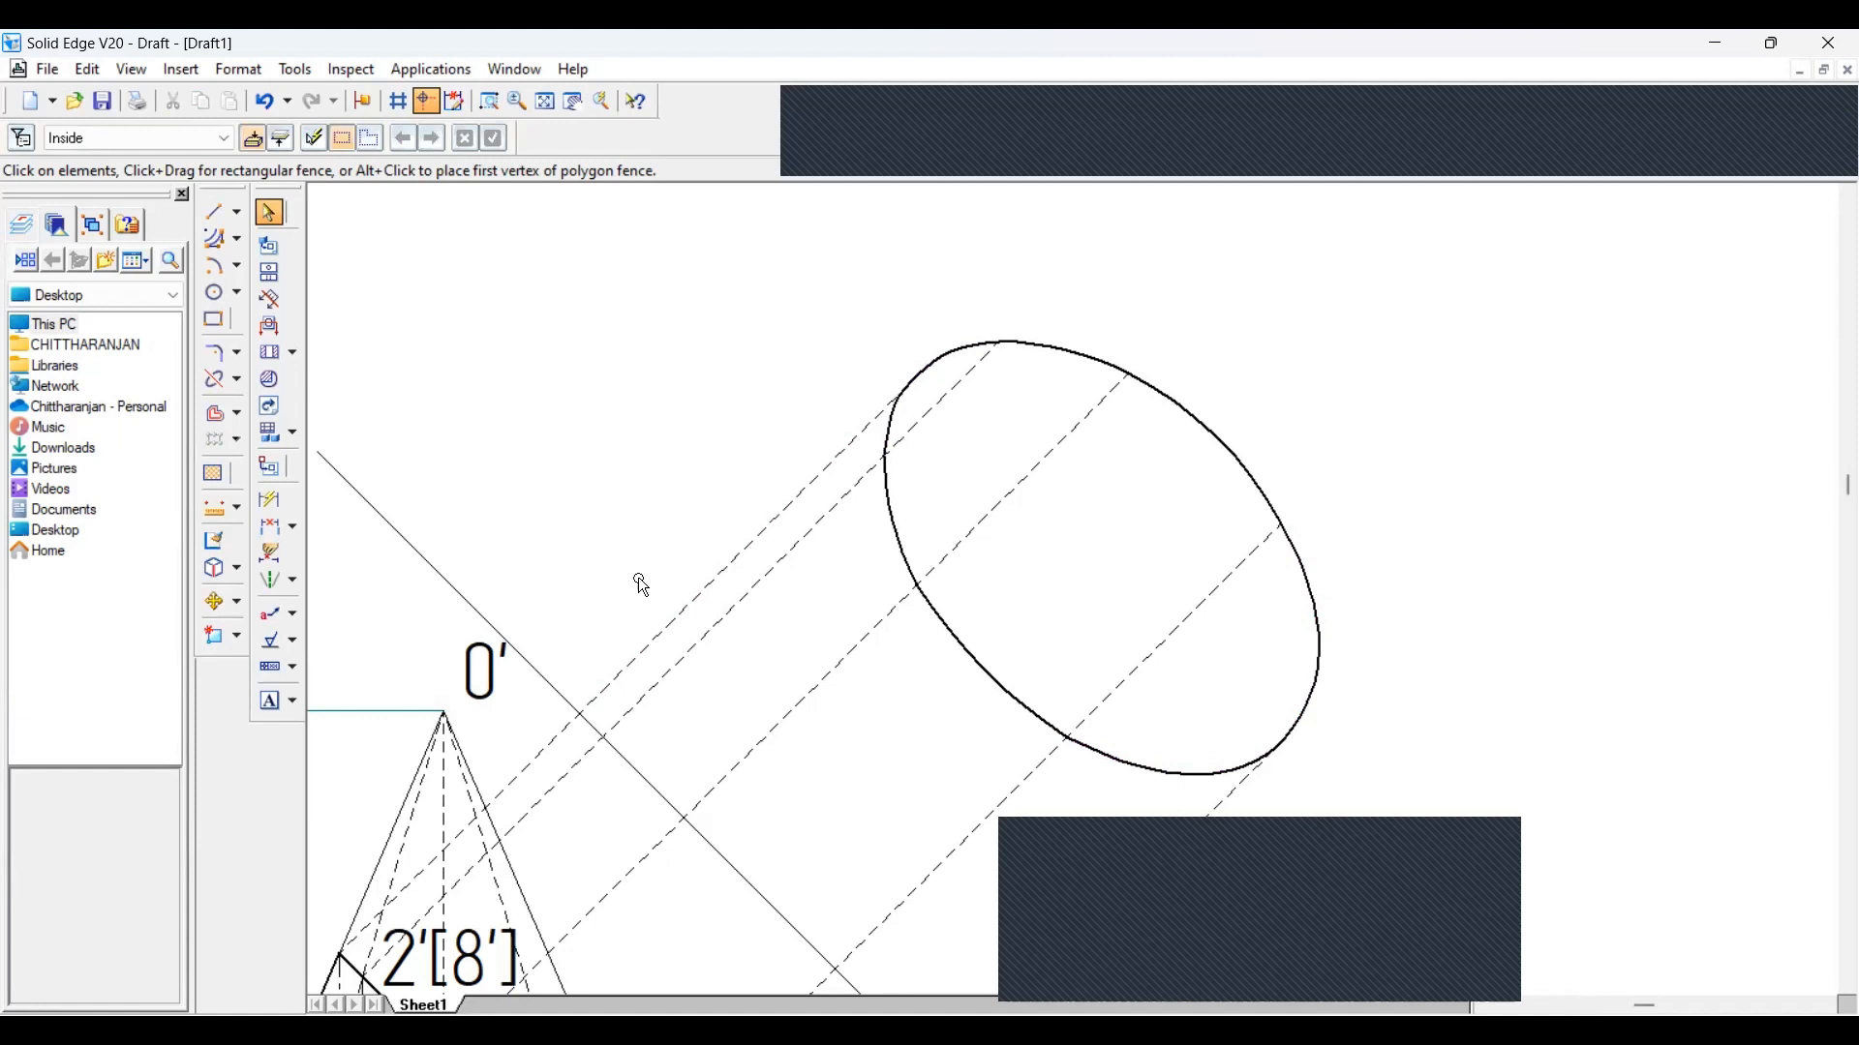
Label the section outline's points 1'', 2'', 3'' and 4'' with text, starting at the 1' projector's end and following the side nearer the cone
{"action": "left_click", "coordinate": [546, 100]}
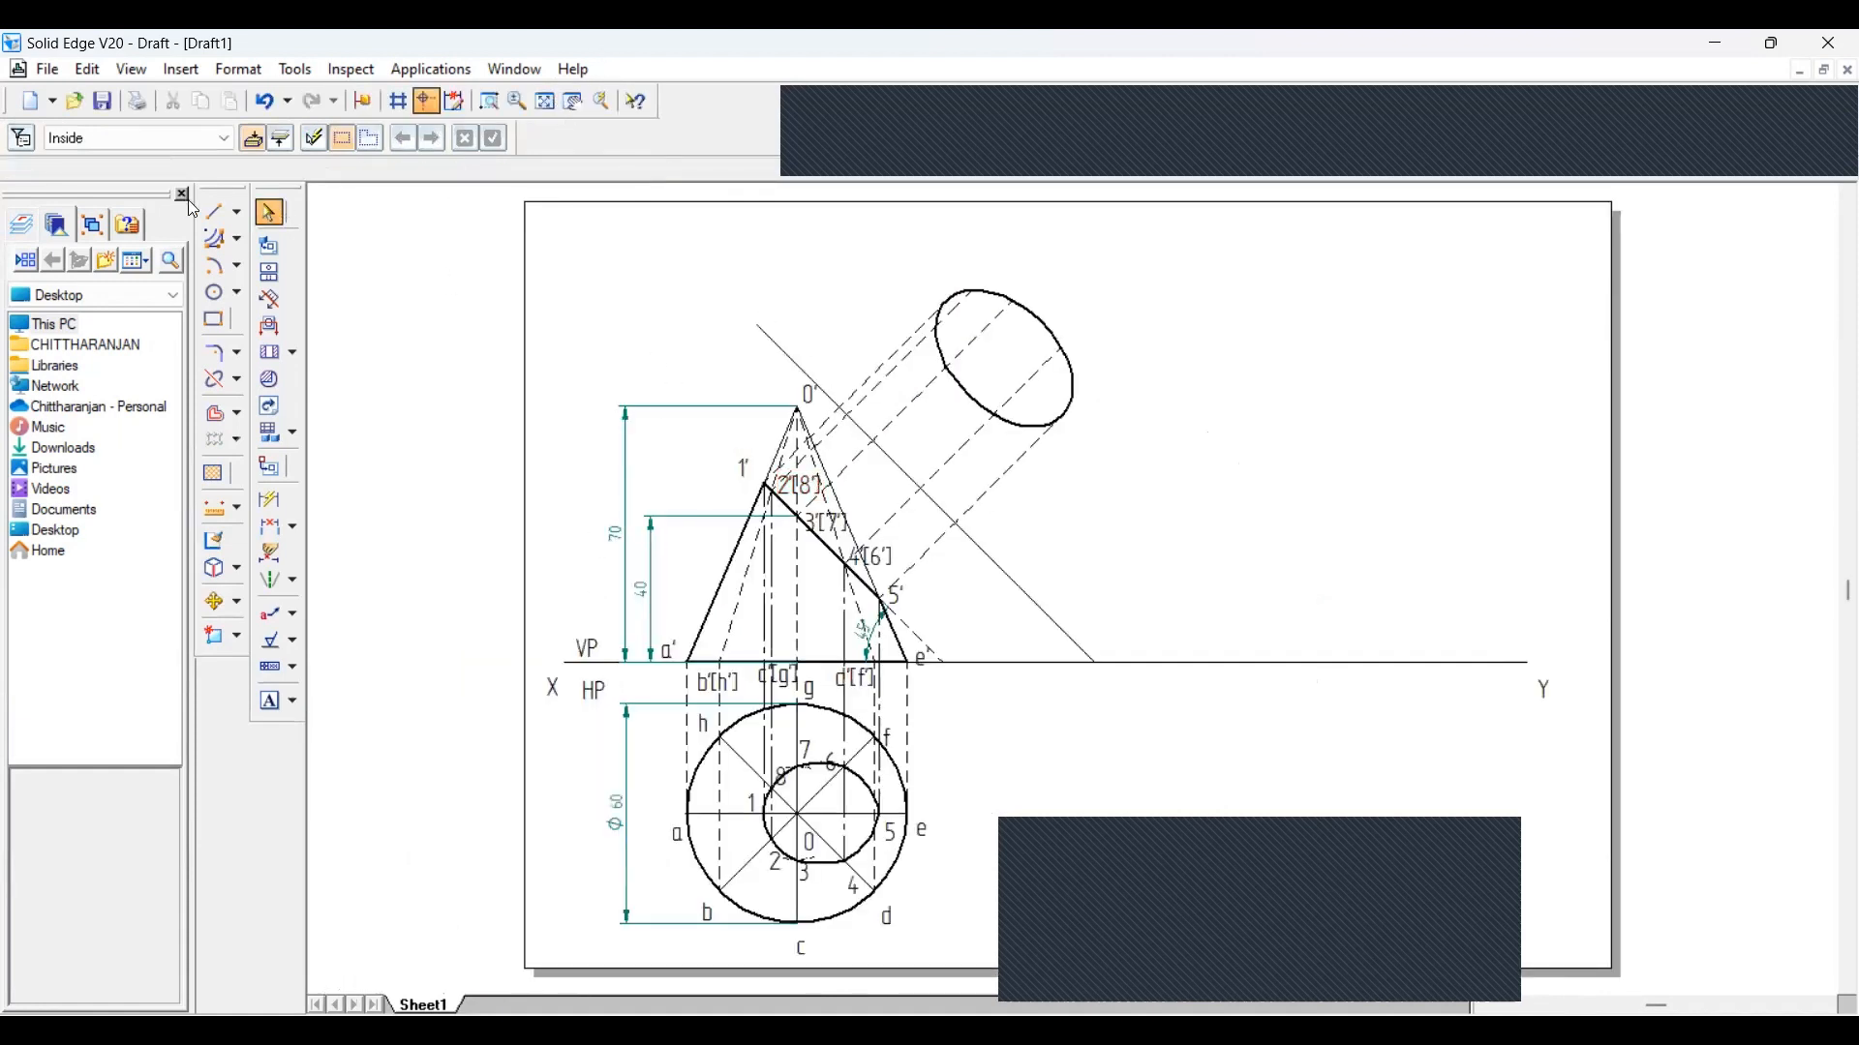
{"action": "left_click", "coordinate": [271, 701]}
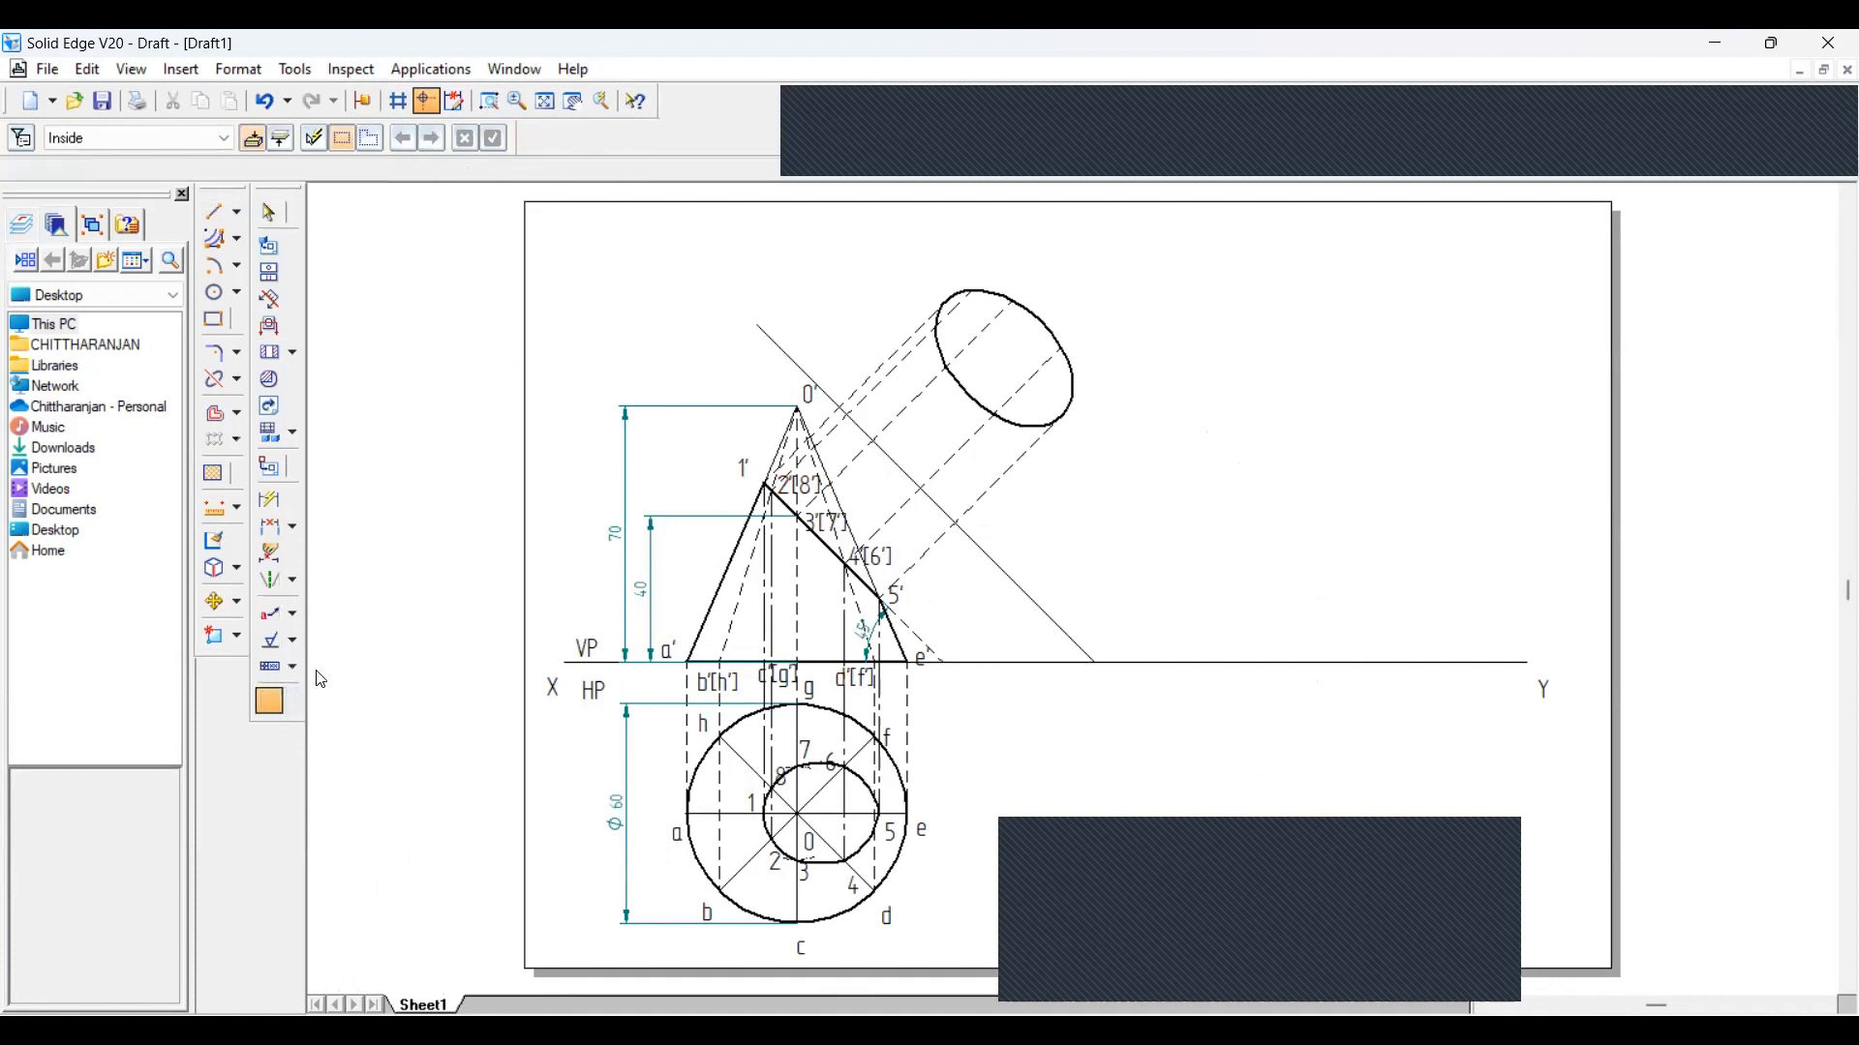
{"action": "left_click", "coordinate": [934, 282]}
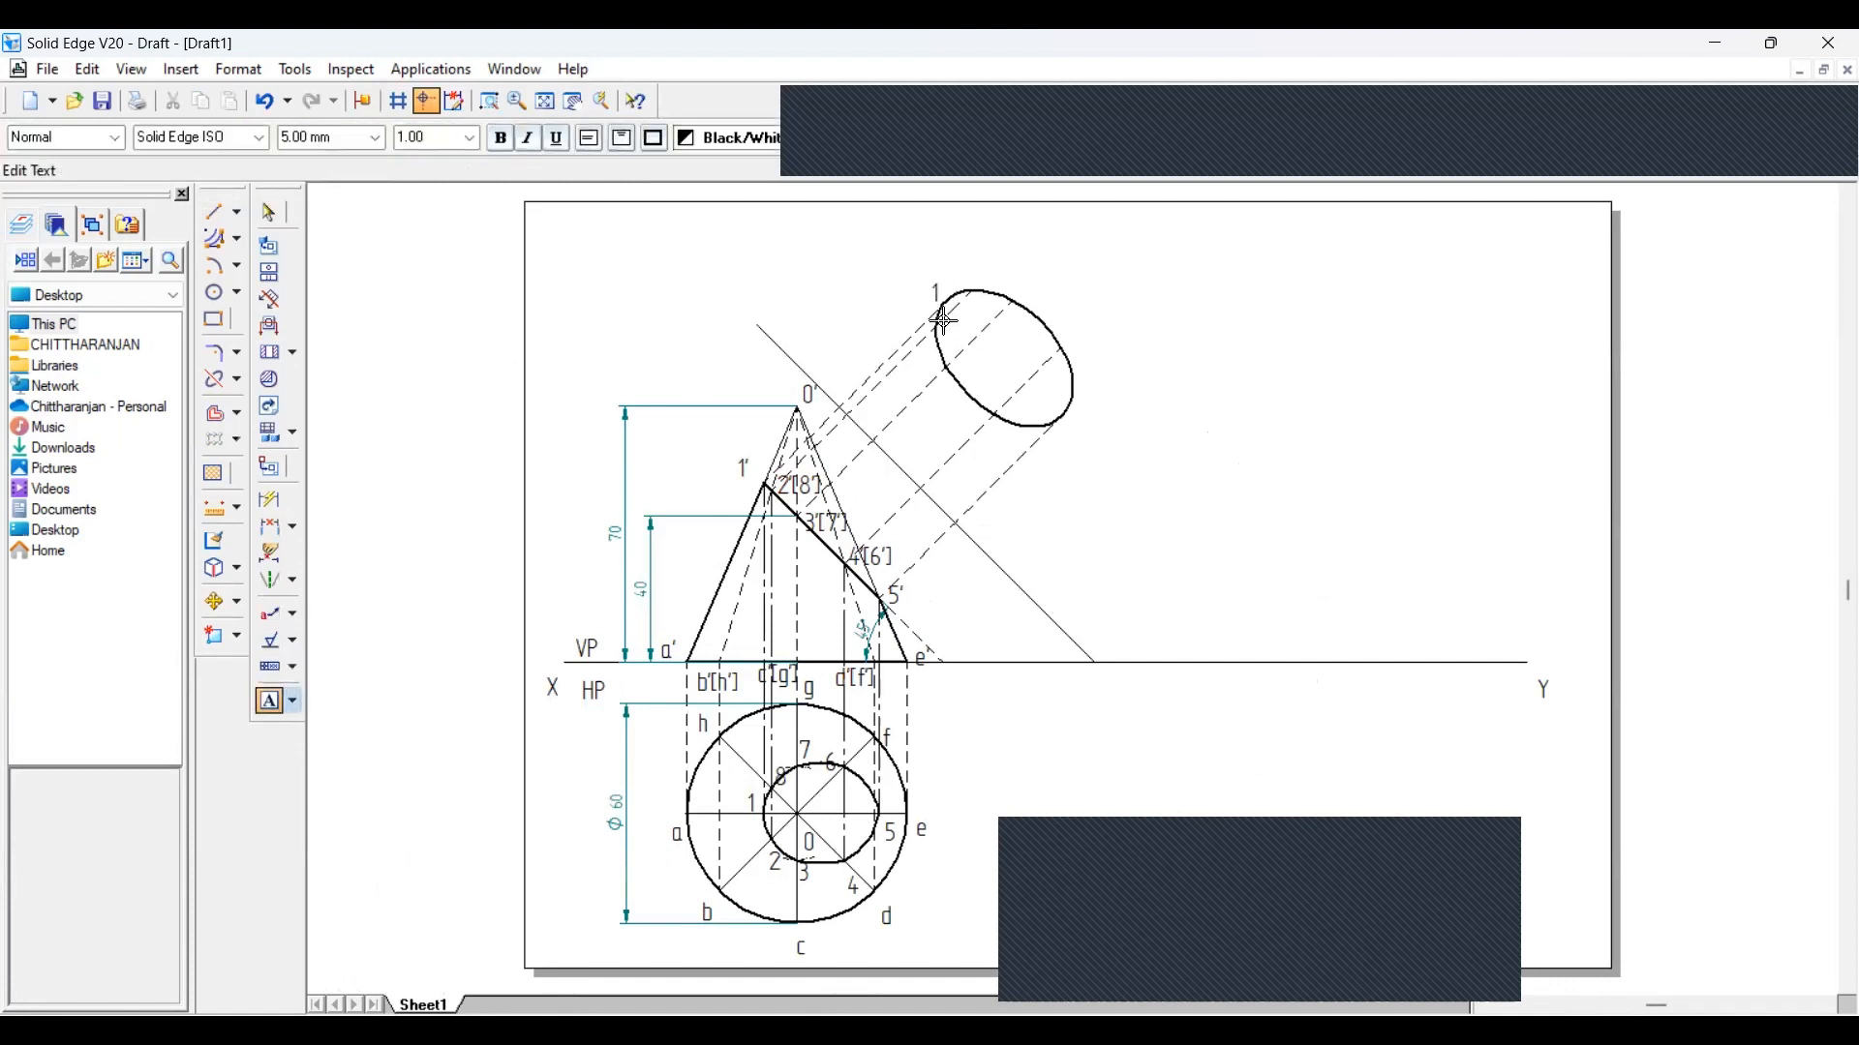
{"action": "type", "text": "1''"}
{"action": "type", "text": "''"}
{"action": "left_click", "coordinate": [988, 434]}
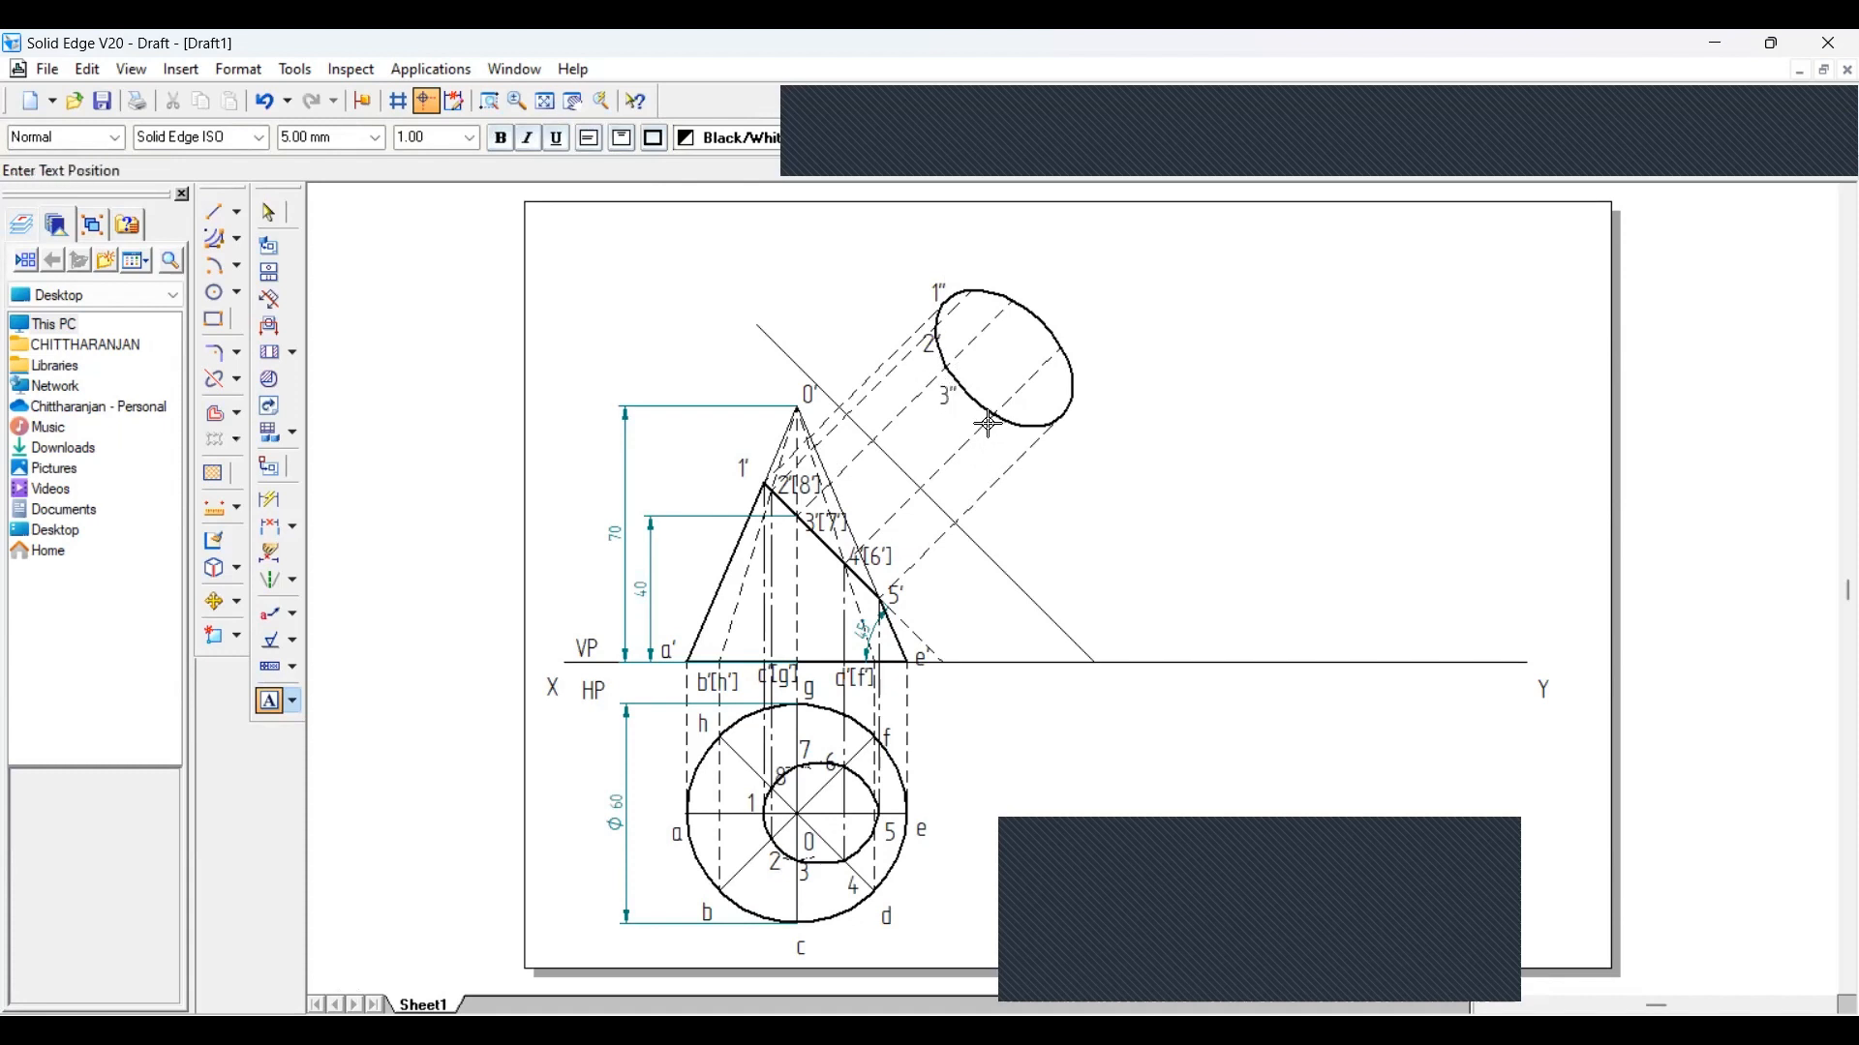
{"action": "type", "text": "4''"}
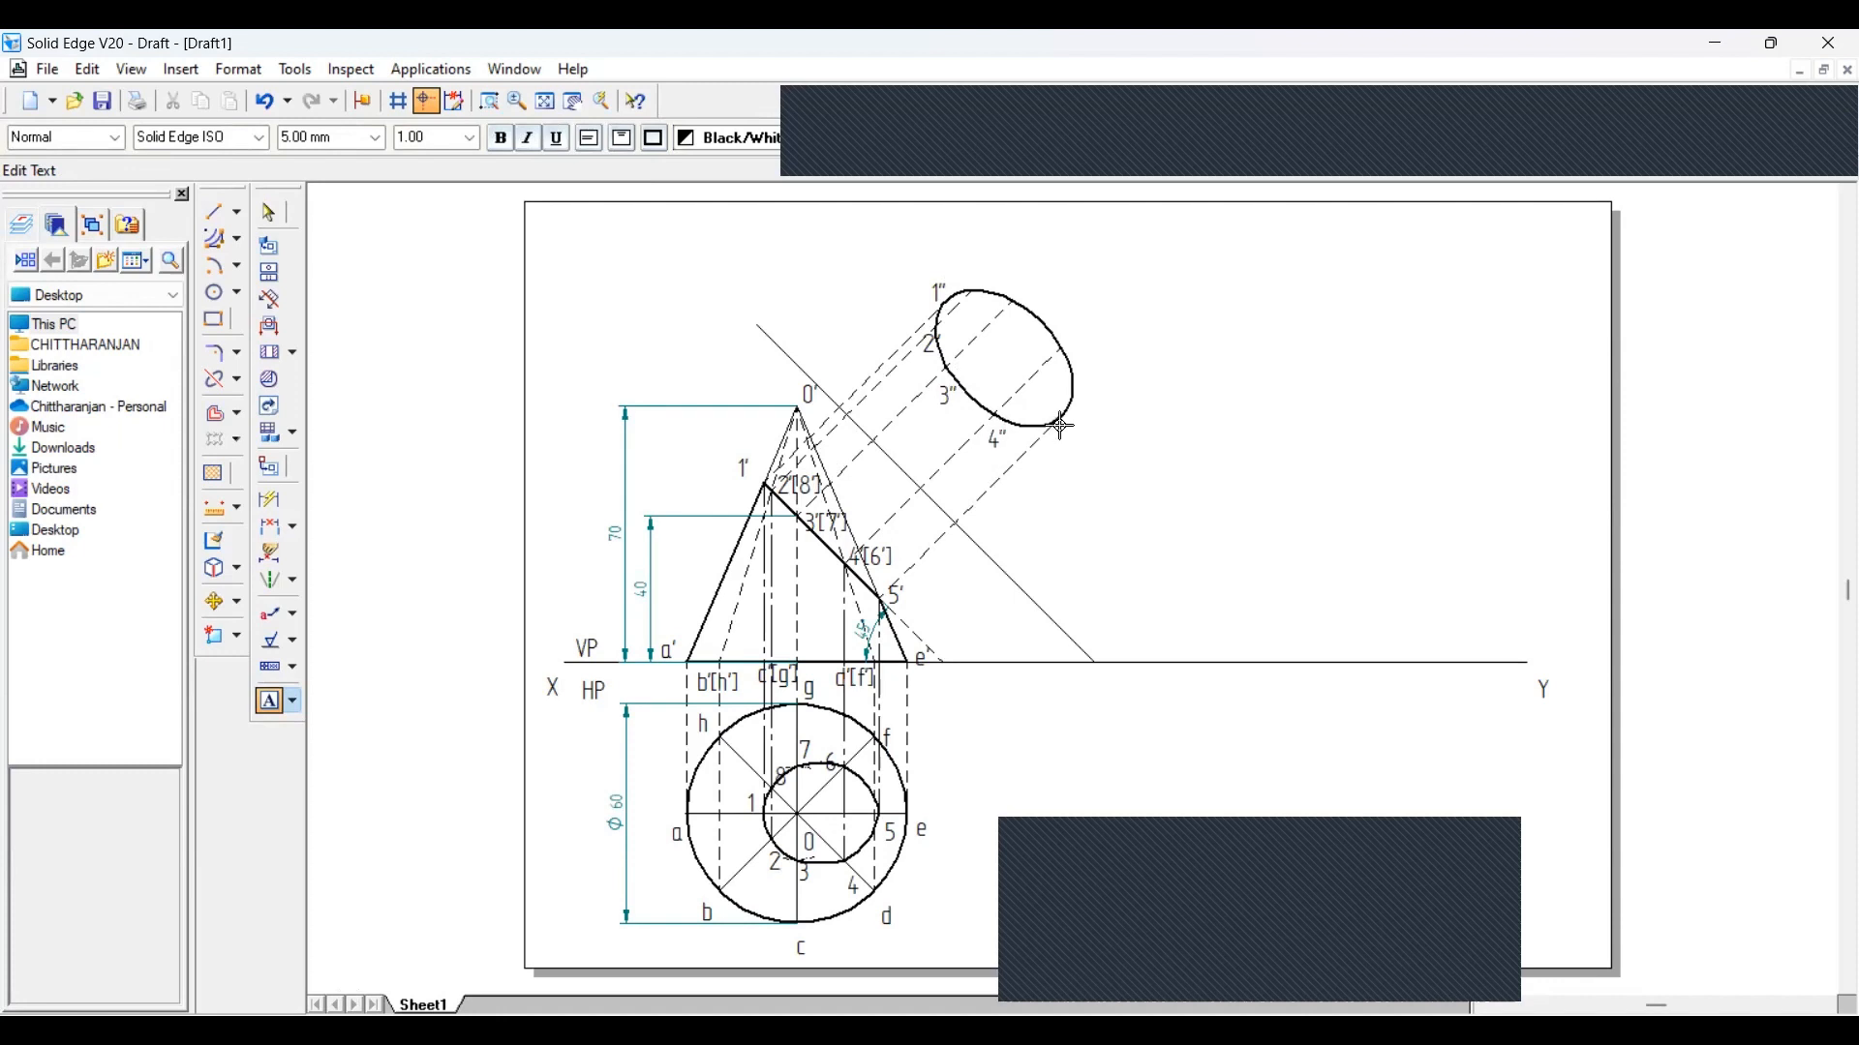
Label the section outline's remaining points 5'', 6'', 7'' and 8'' with text, from the 5' projector's end back along the far side
{"action": "left_click", "coordinate": [1065, 421]}
{"action": "left_click", "coordinate": [1067, 423]}
{"action": "key", "text": "BackSpace"}
{"action": "type", "text": "\""}
{"action": "left_click", "coordinate": [1074, 339]}
{"action": "type", "text": "6\""}
{"action": "left_click", "coordinate": [1020, 280]}
{"action": "type", "text": "8"}
{"action": "left_click", "coordinate": [269, 213]}
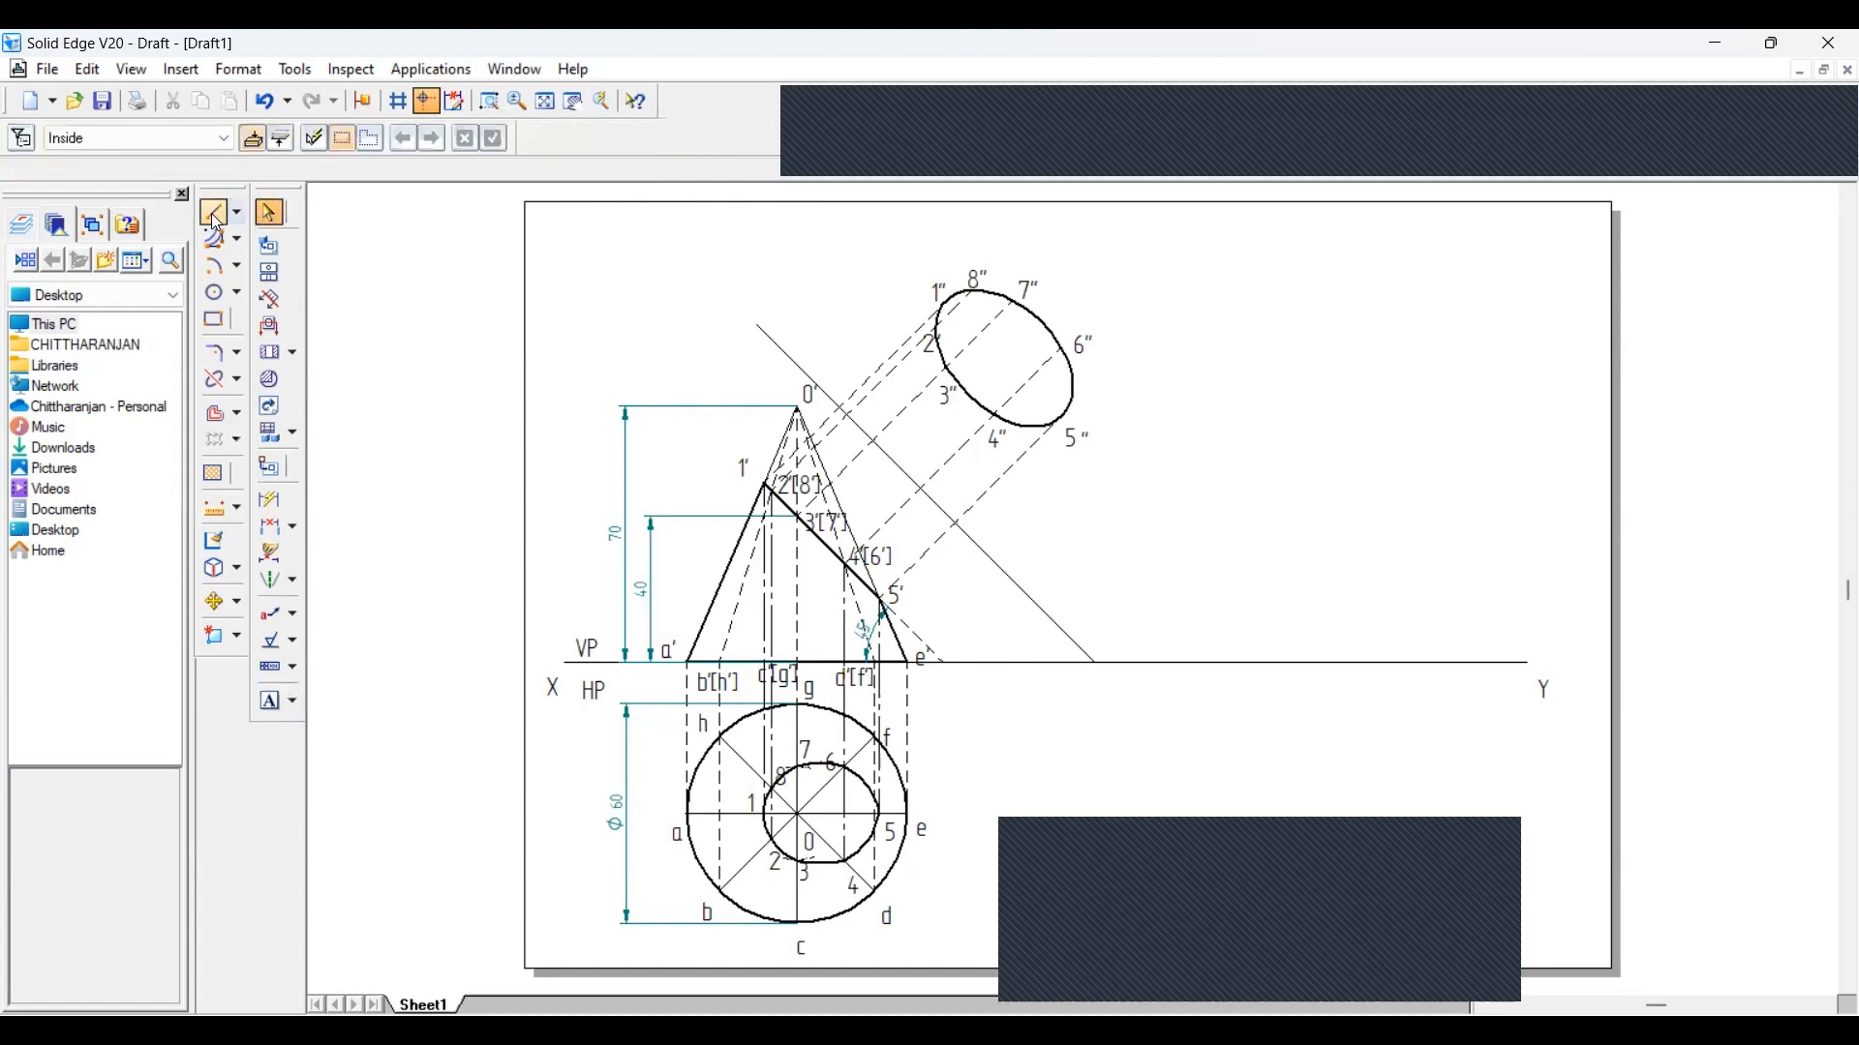